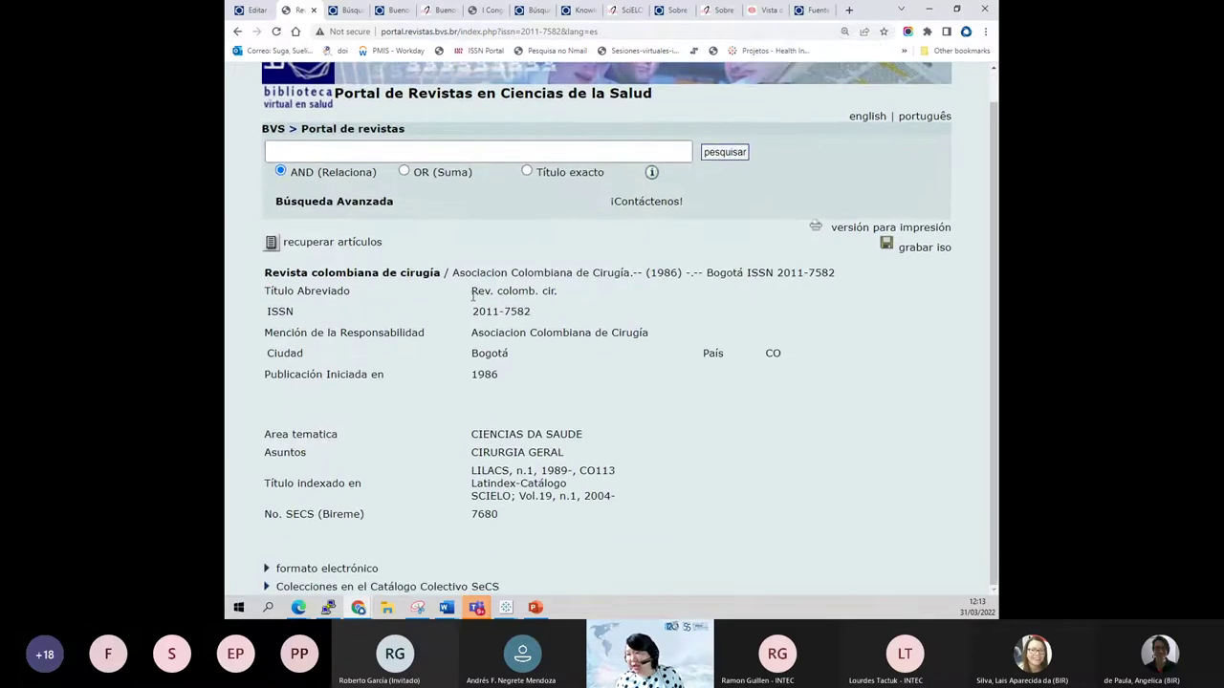
- Examine the abbreviated title of the Revista colombiana de cirugía record, highlighting the field label and its value
left_click_drag(473, 297, 551, 294)
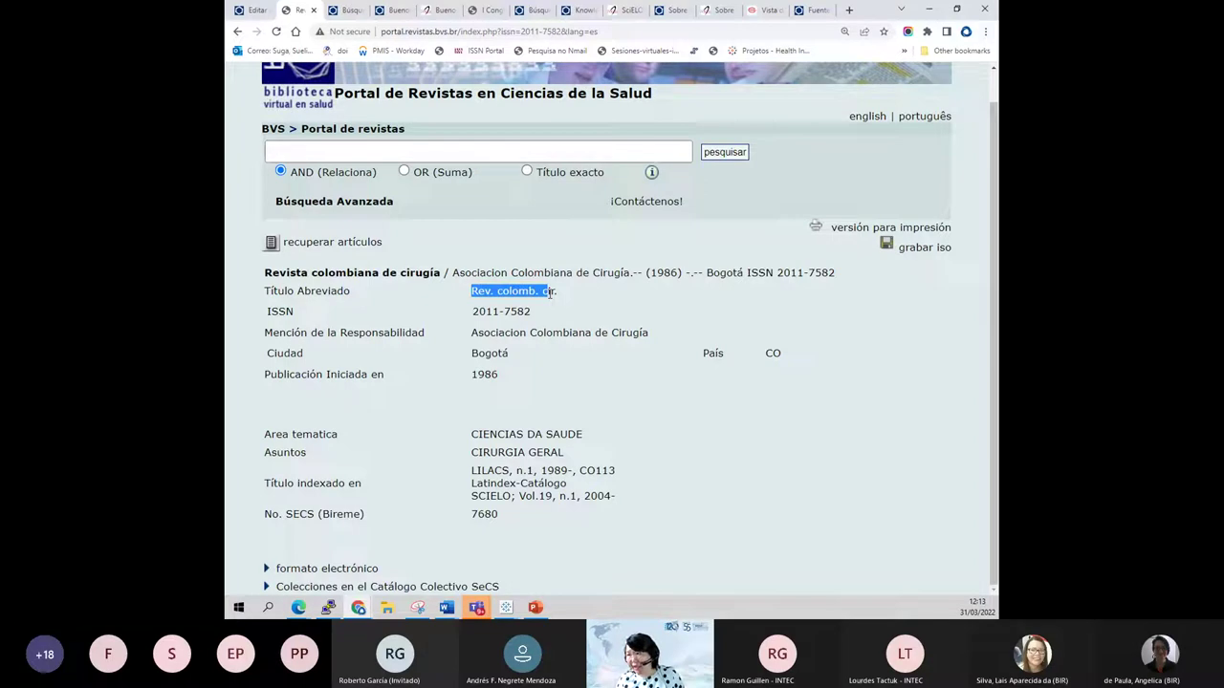
left_click_drag(551, 293, 507, 292)
left_click(347, 299)
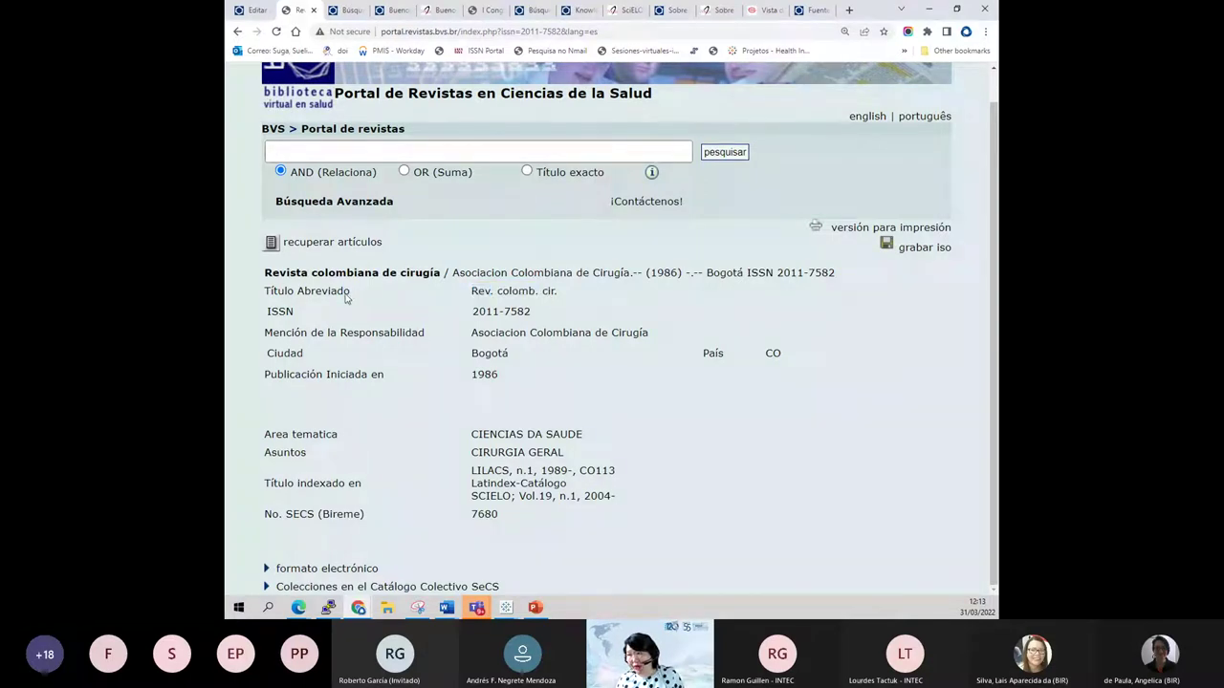
triple_click(346, 299)
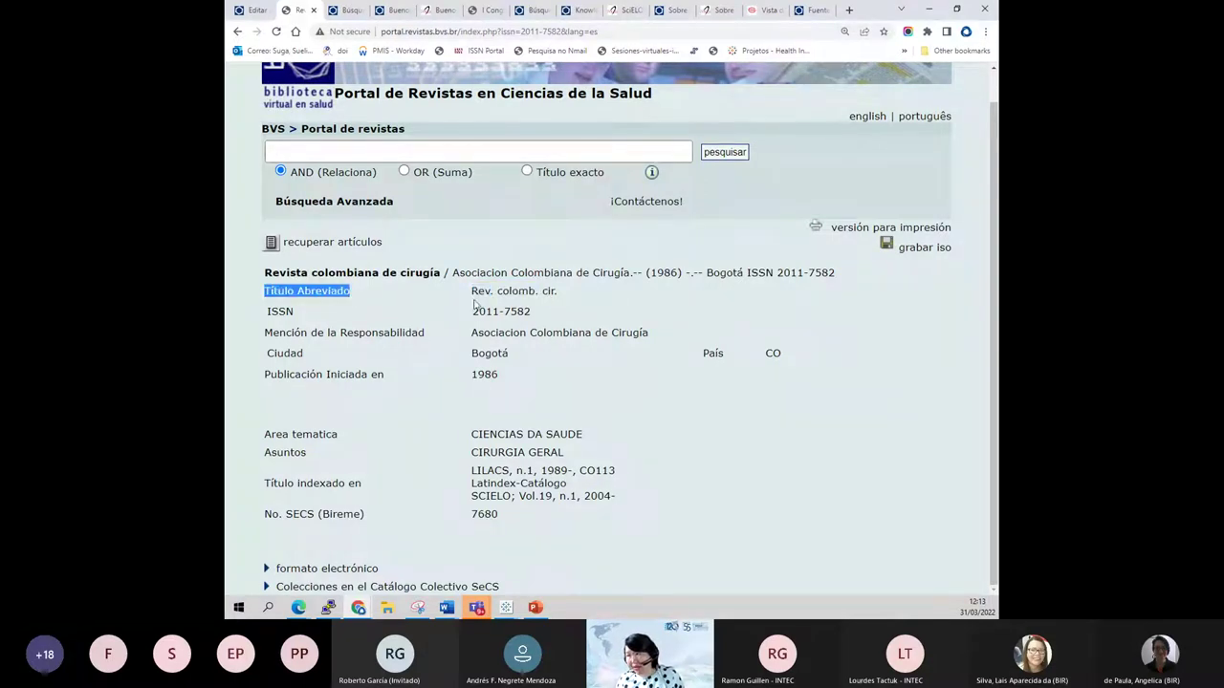
left_click_drag(470, 291, 557, 292)
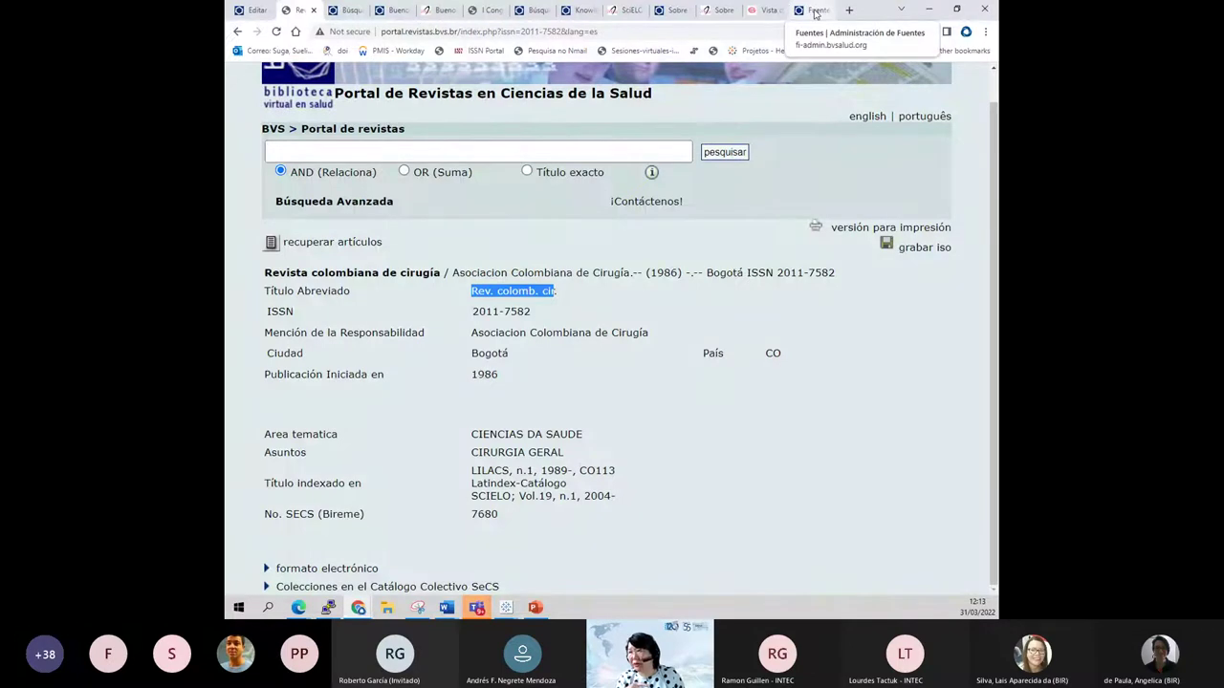
- Open the LILACS site in a new tab and go to its list of indexed journals
left_click(846, 12)
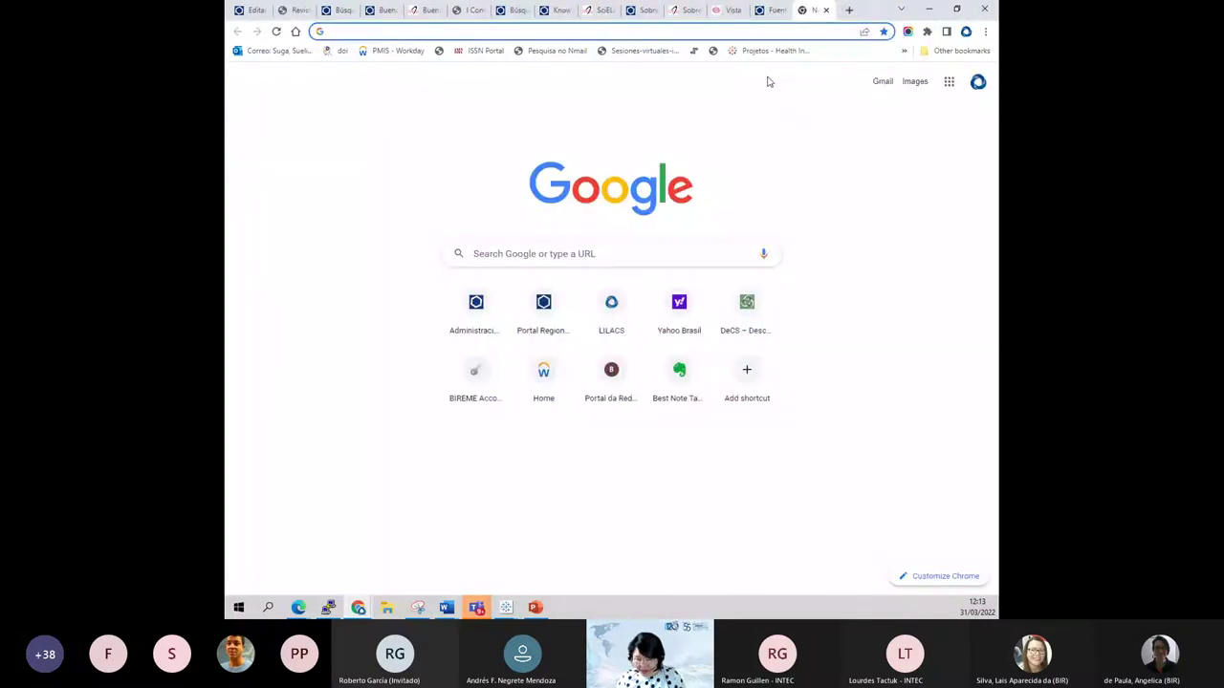
type("lil")
key("Return")
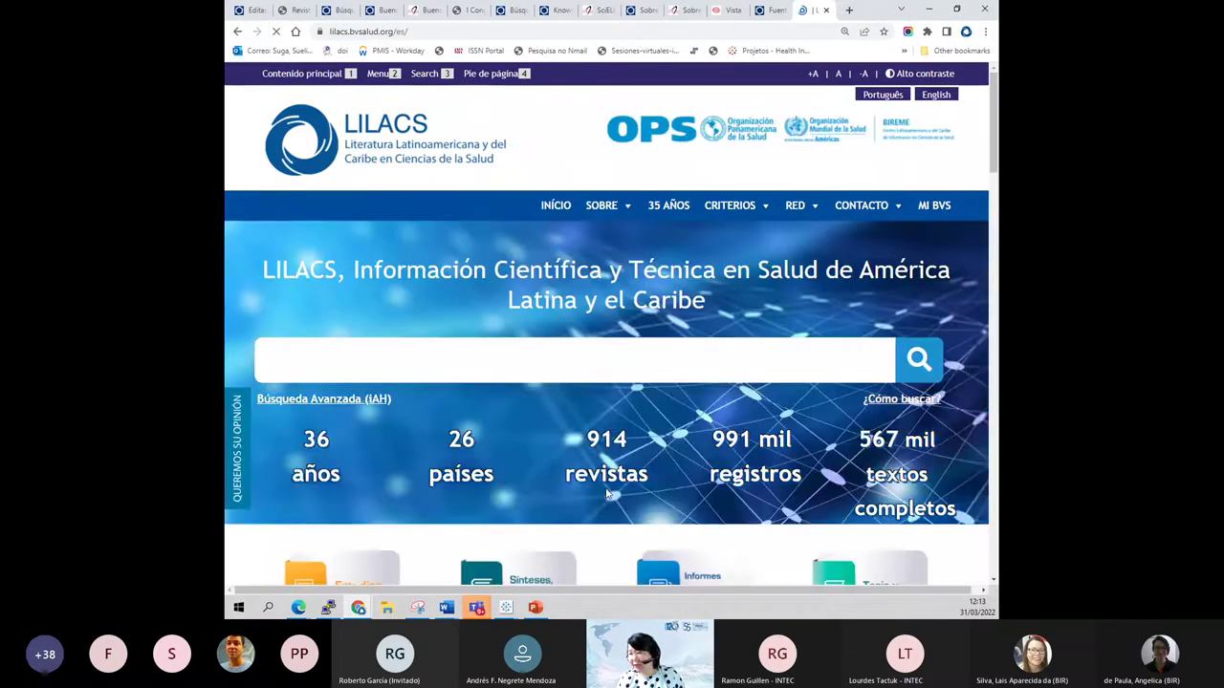
left_click(615, 473)
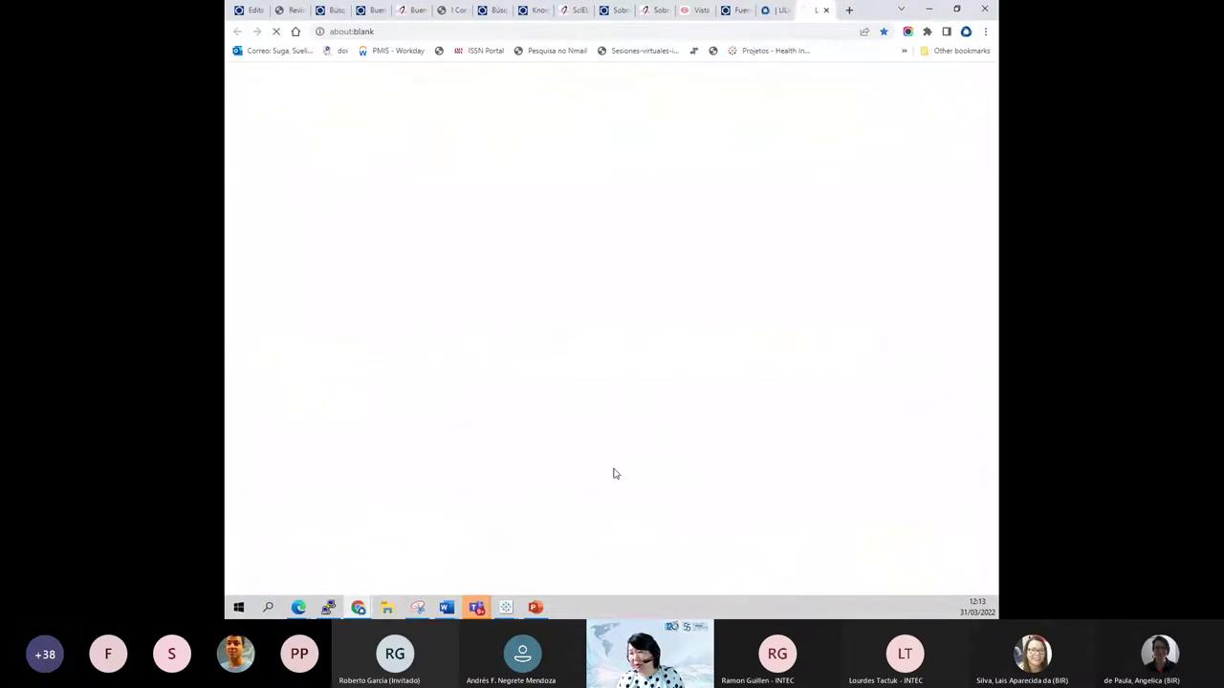
- Search within the indexed journals page for "revista colo"
scroll(615, 473, "down", 3)
key("ctrl+f")
type("revista")
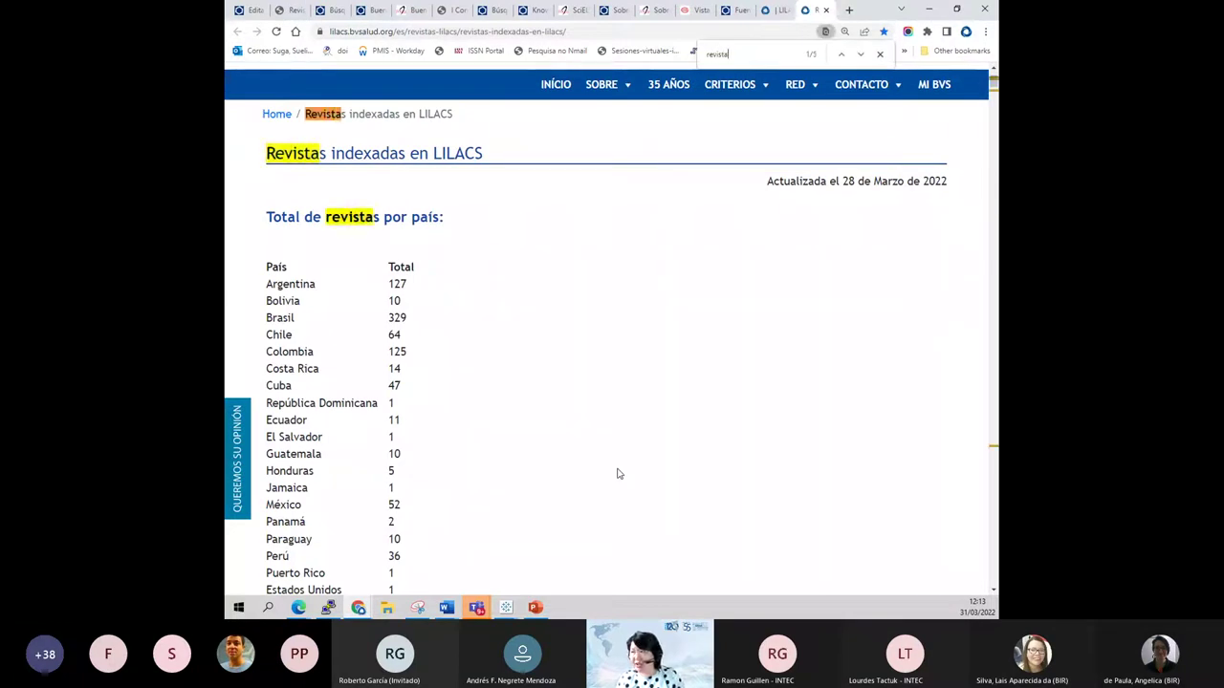
type(" colo")
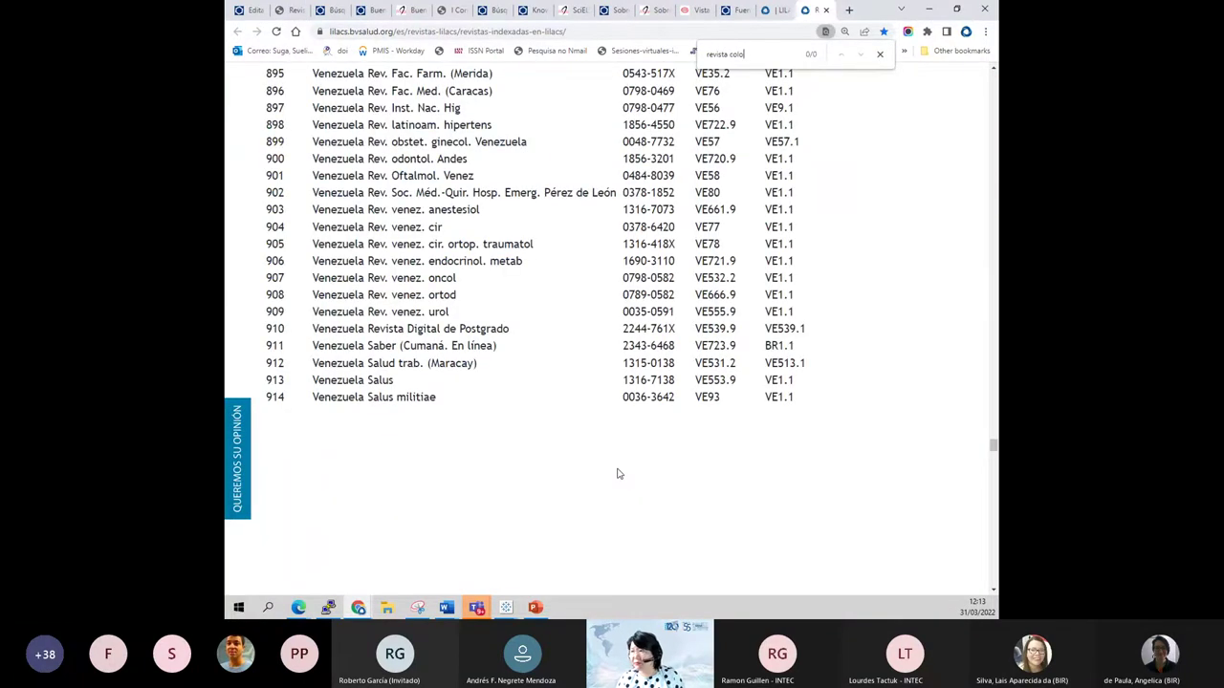
- Change the in-page search term to the abbreviated form "rev. colom"
key("BackSpace")
key("BackSpace")
key("BackSpace")
key("BackSpace")
key("BackSpace")
key("BackSpace")
key("BackSpace")
key("BackSpace")
key("BackSpace")
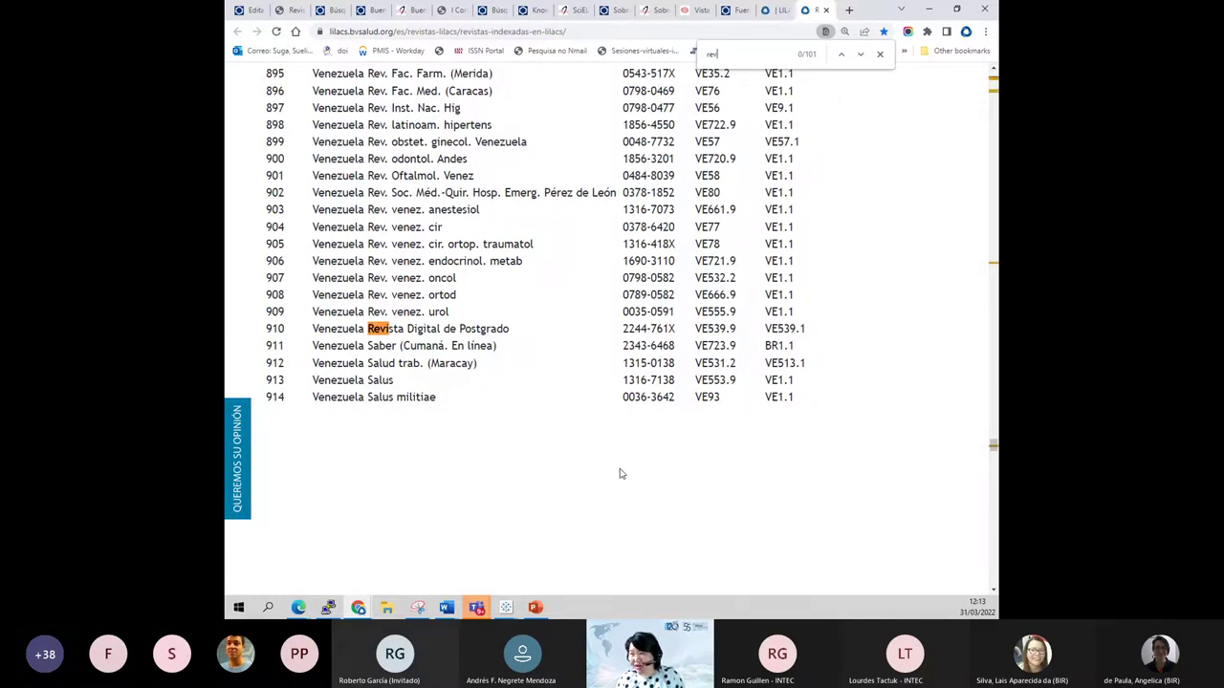
type(".")
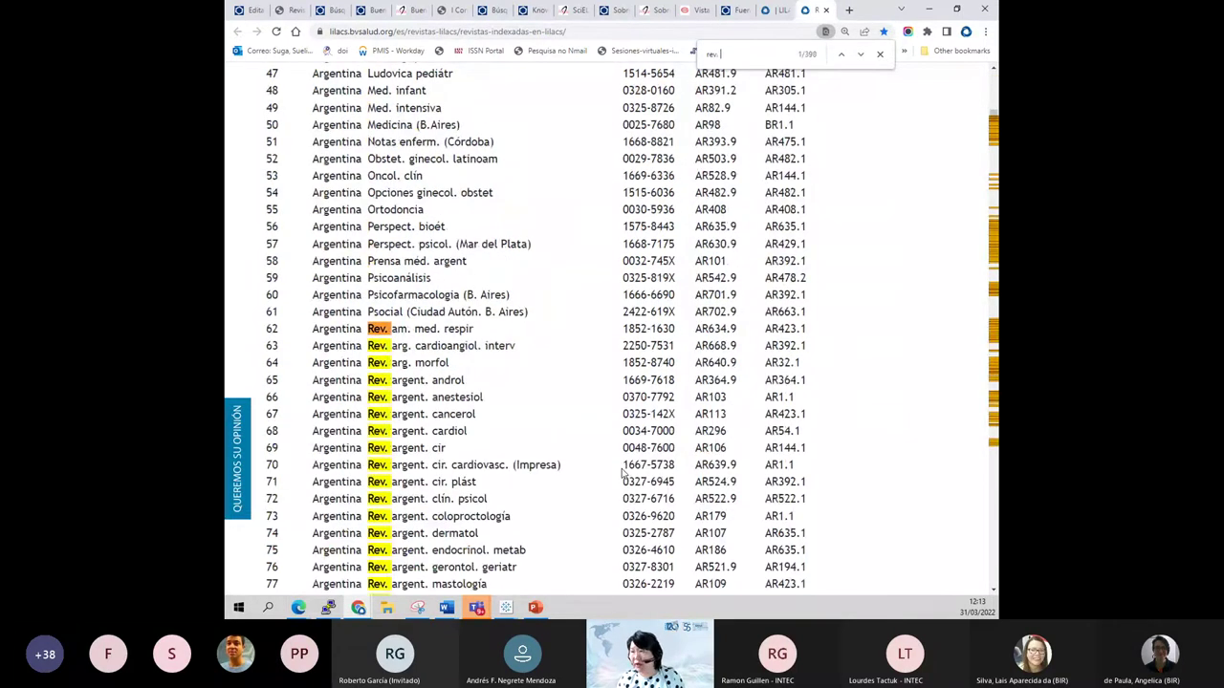
type(" col")
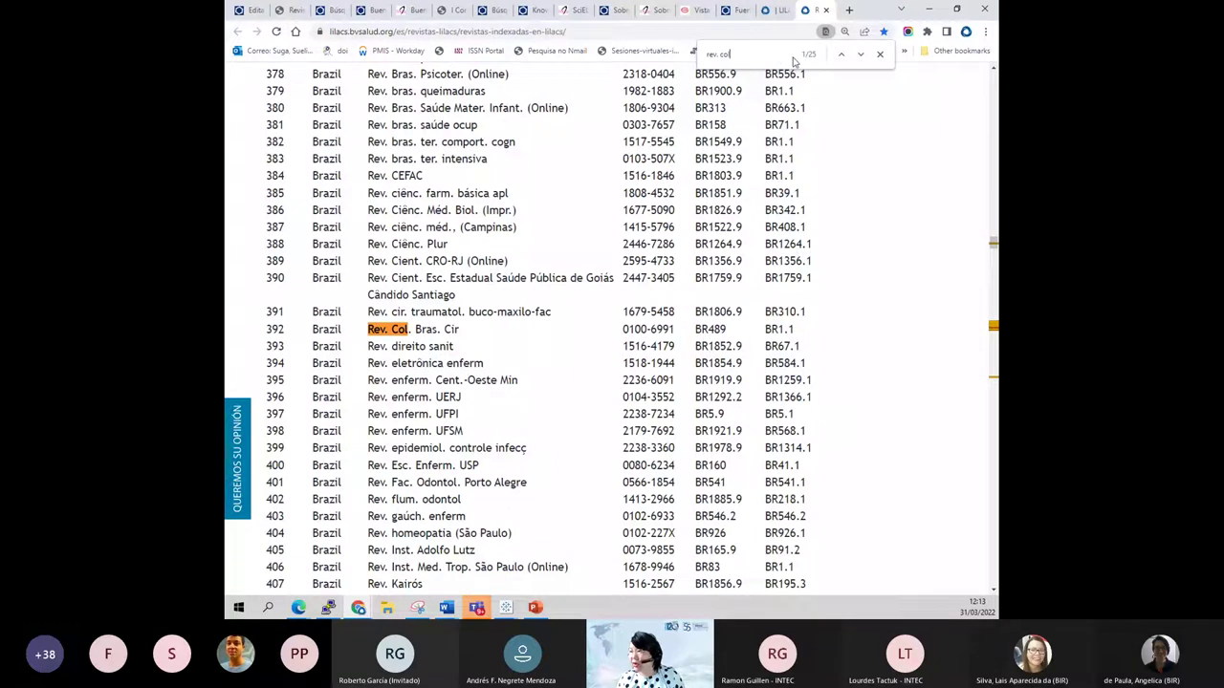
type("om")
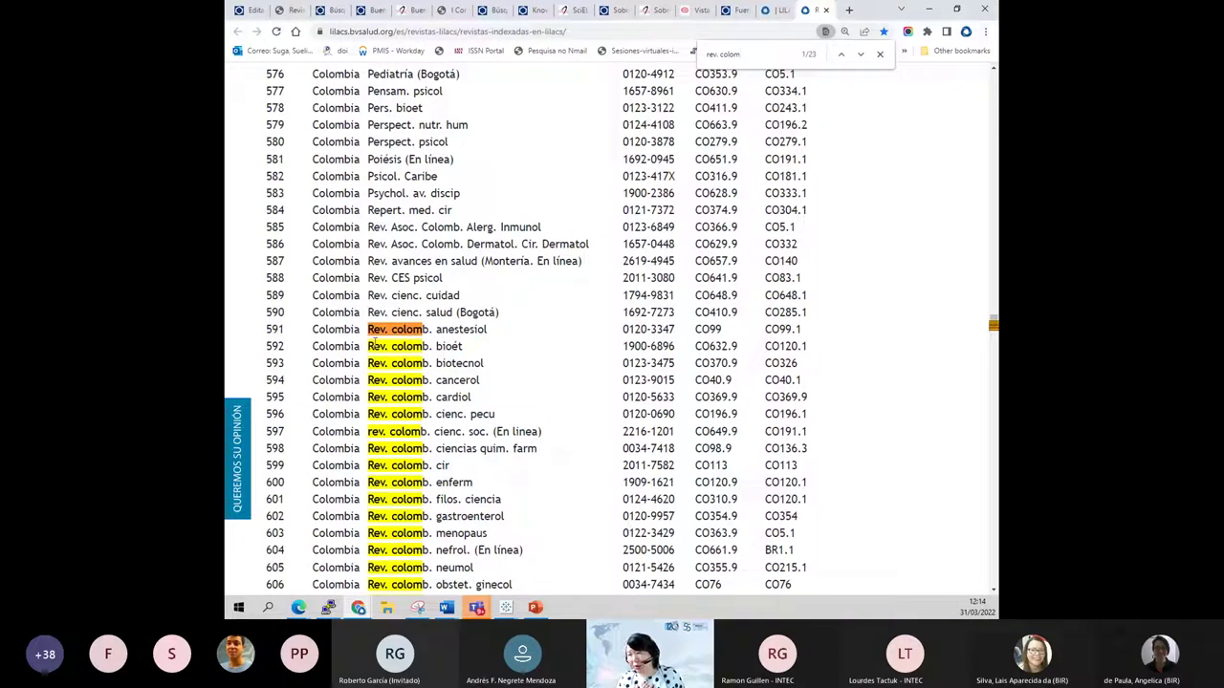
- Examine how the Colombian journal titles are abbreviated in the list, highlighting sample entries around the matches
left_click_drag(368, 329, 391, 331)
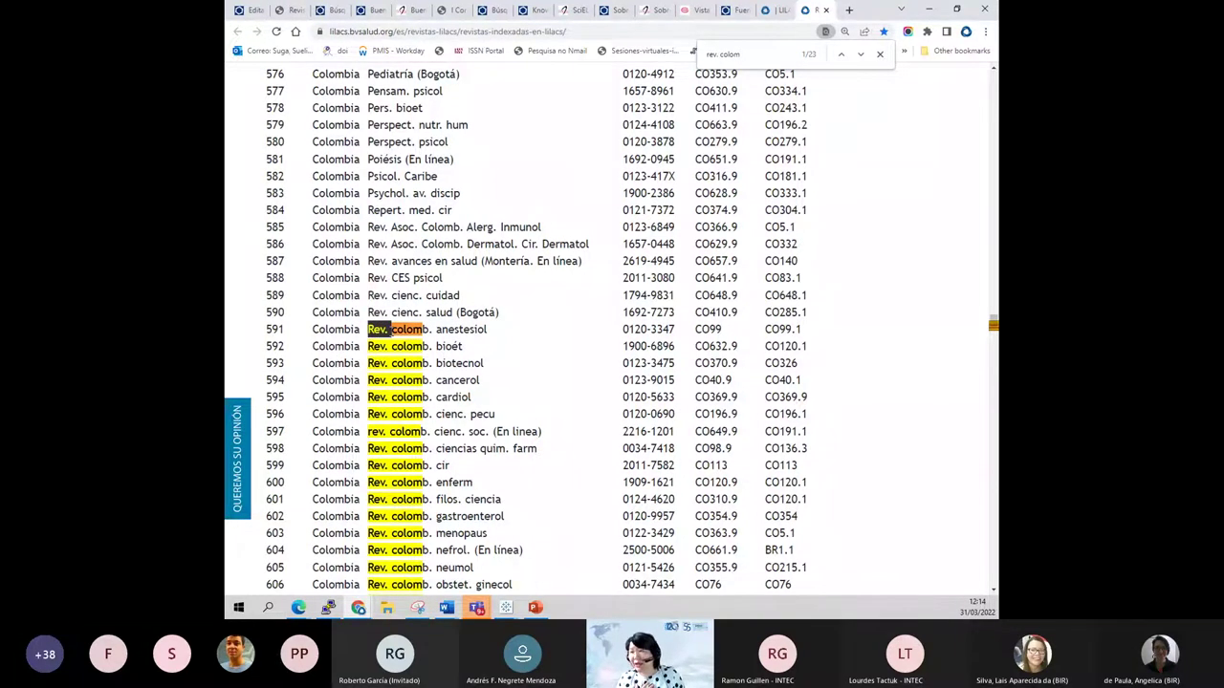
scroll(340, 189, "up", 2)
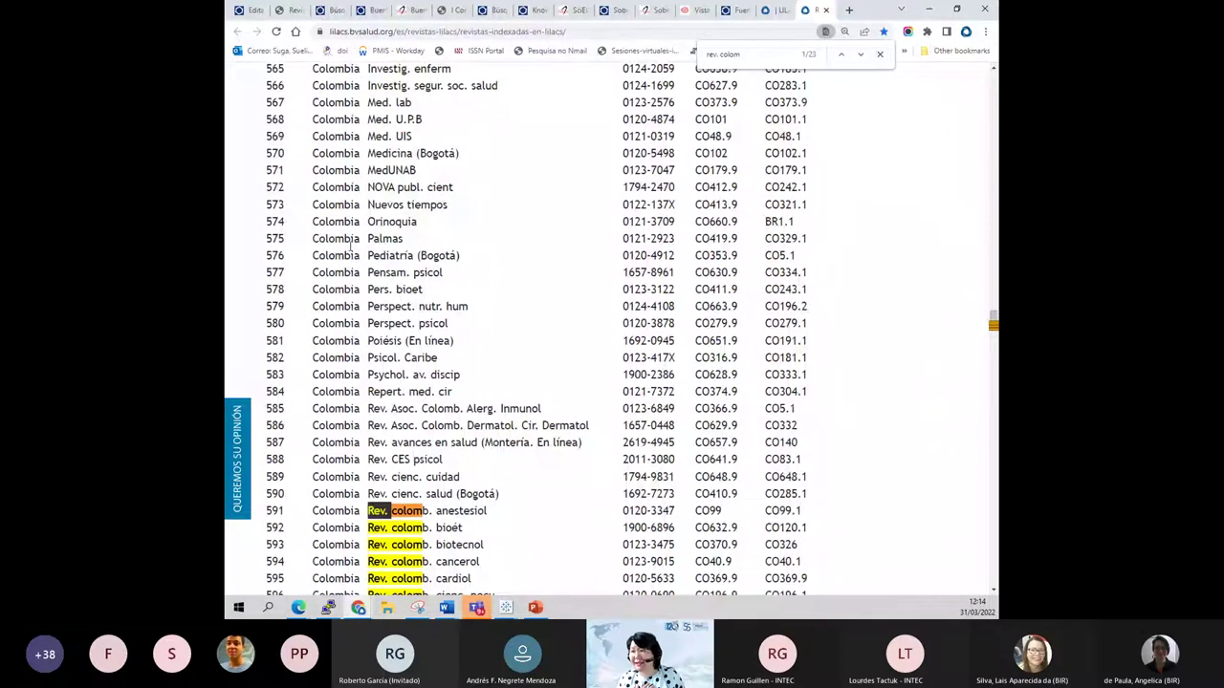
left_click_drag(328, 295, 359, 359)
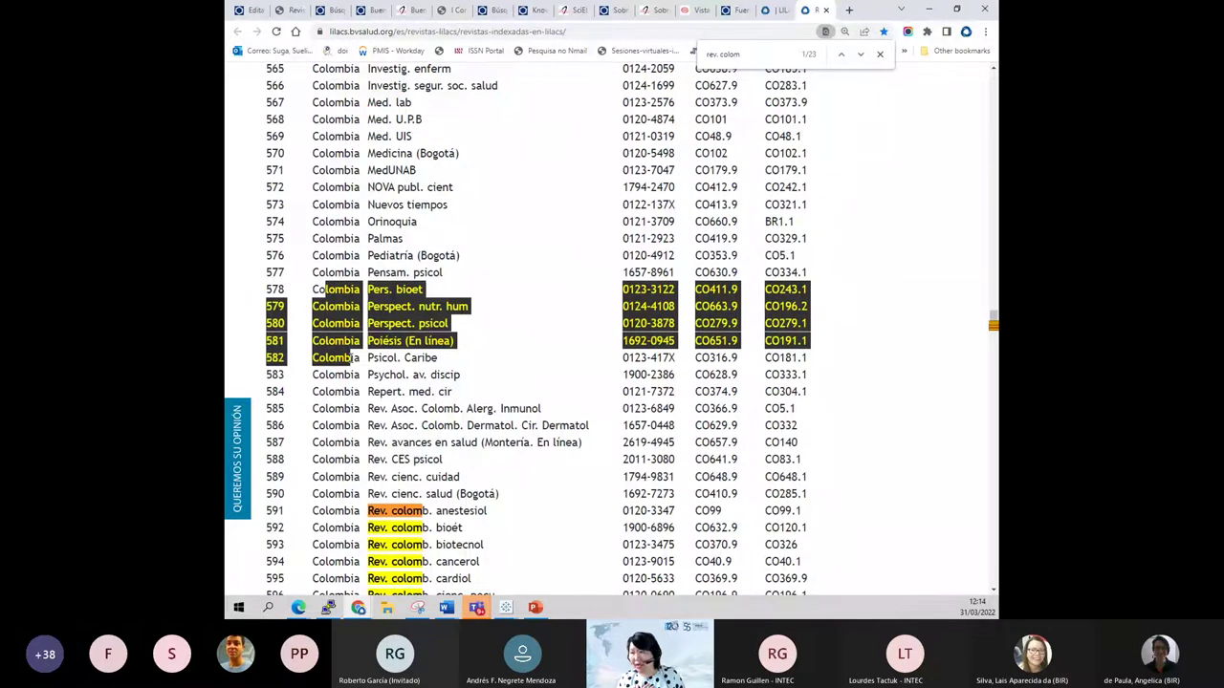
scroll(360, 360, "down", 2)
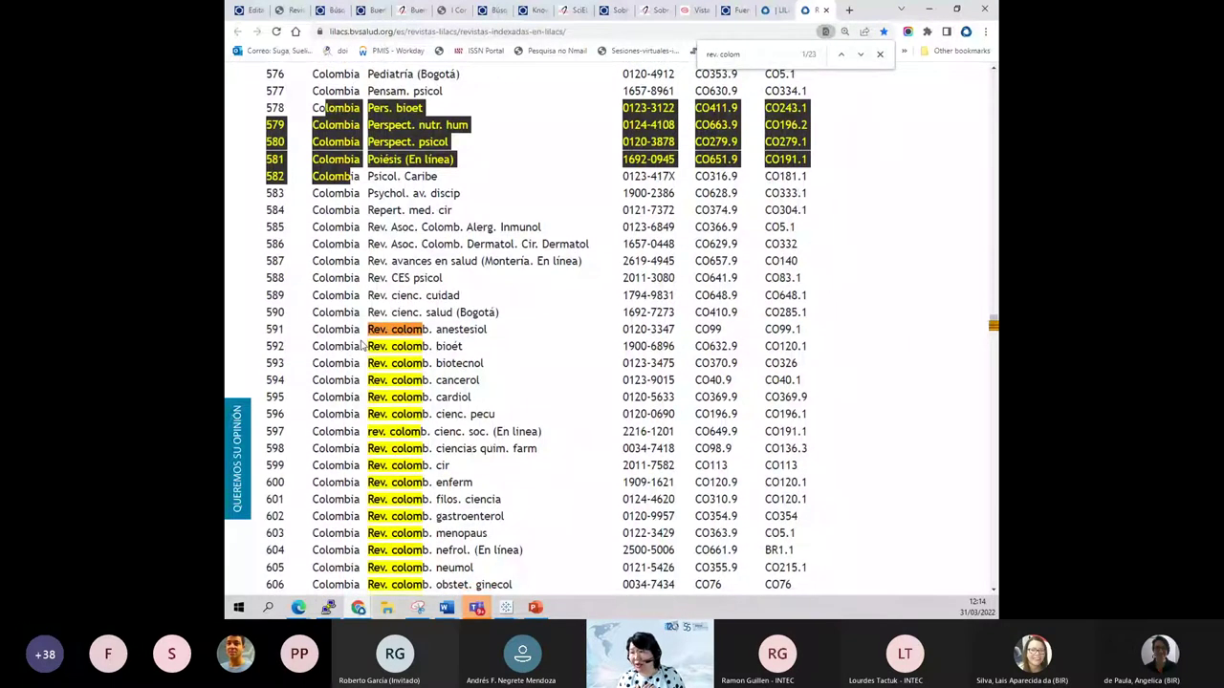
left_click_drag(371, 313, 391, 346)
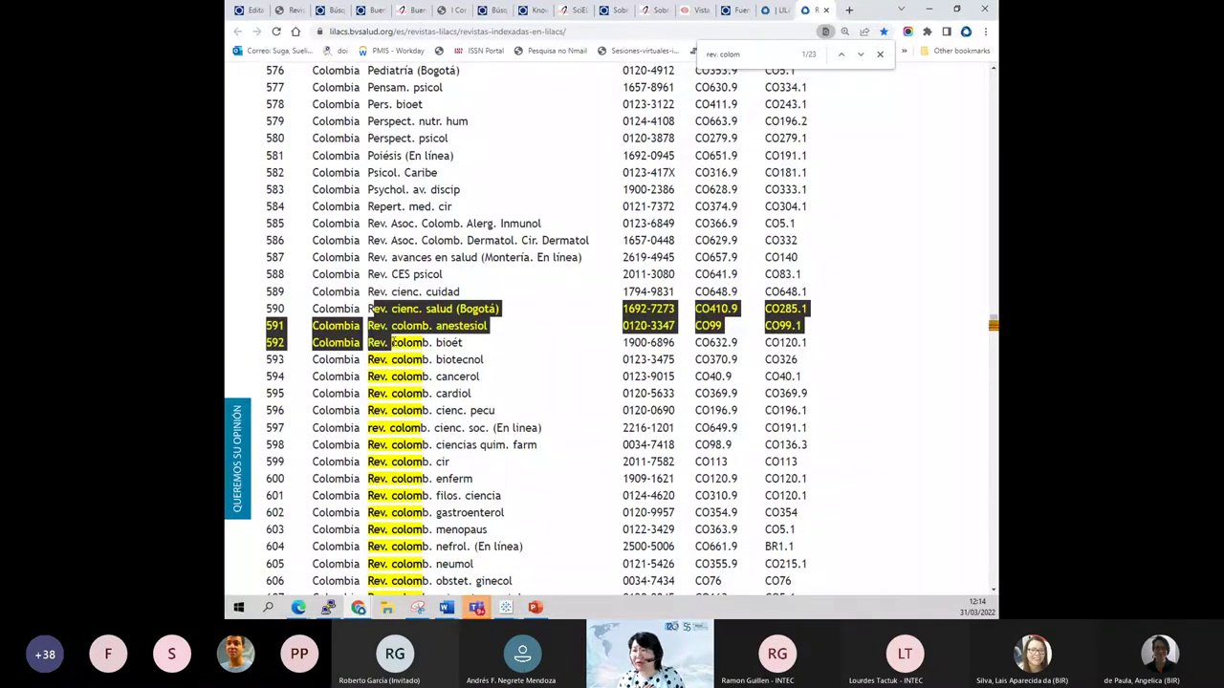
- Copy the abbreviated title "Rev. colomb. cir" from the Colombian entries and highlight the code in that row's last column
scroll(476, 342, "down", 1)
left_click_drag(449, 404, 368, 404)
key("ctrl+c")
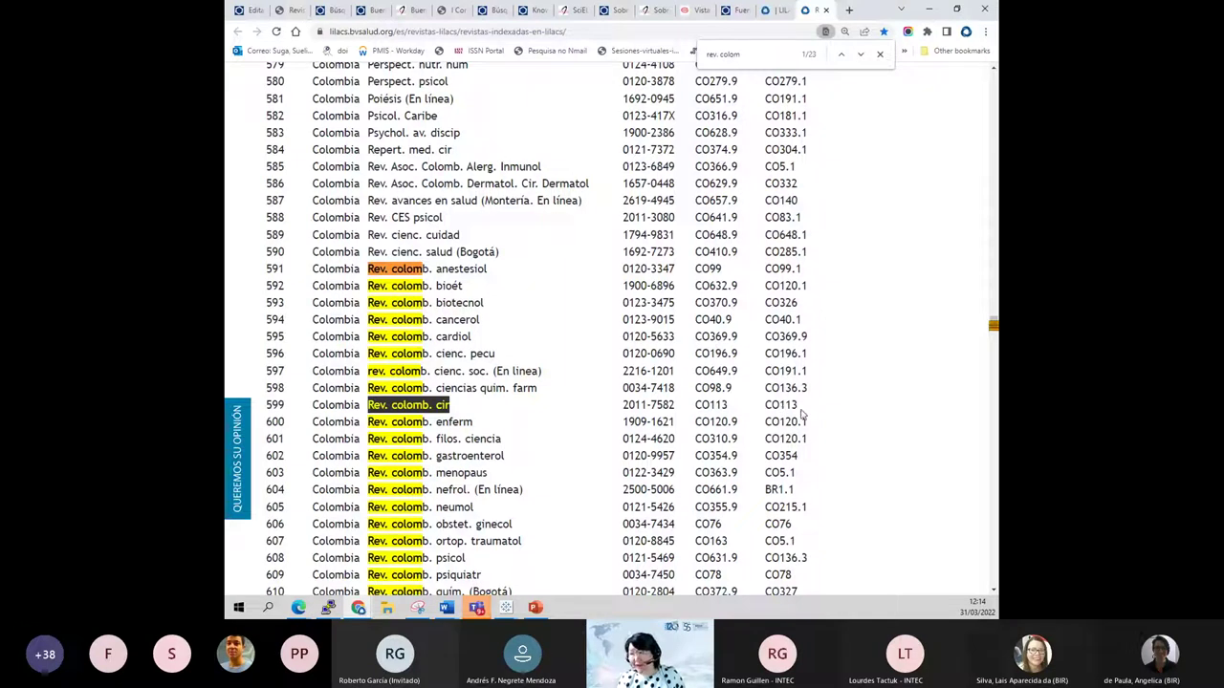
left_click_drag(804, 413, 765, 410)
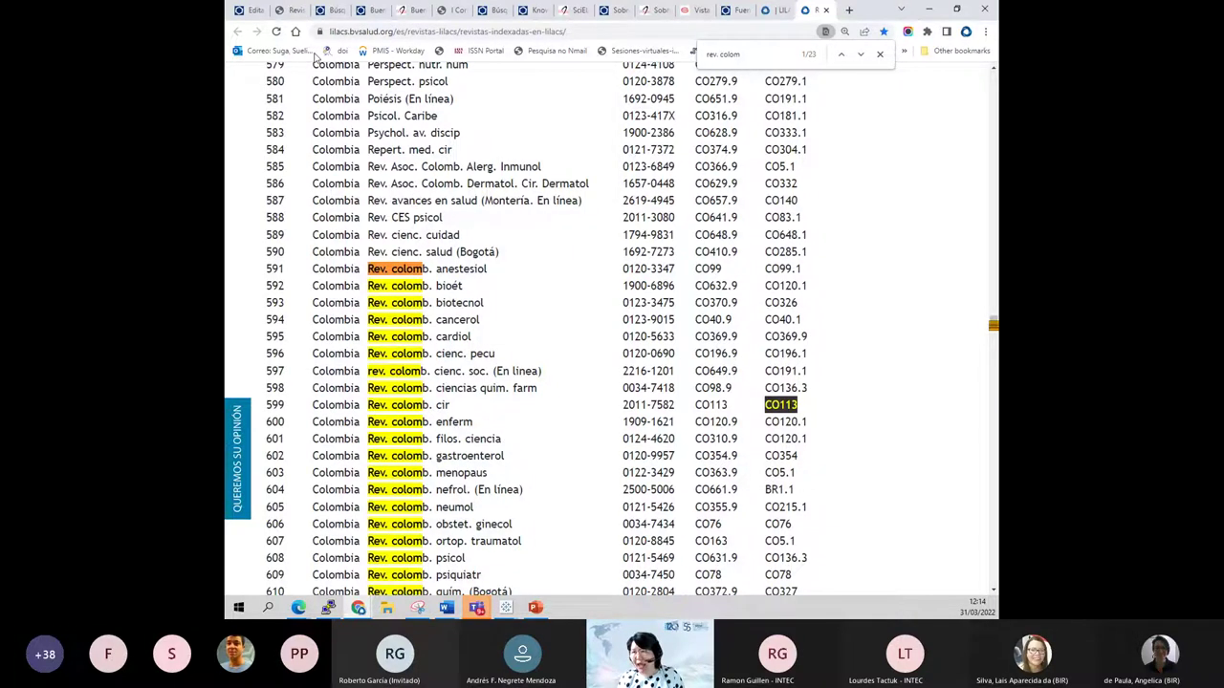
- Recheck the journal portal record, close both LILACS pages, and return to the FI-ADMIN sources list
left_click(248, 11)
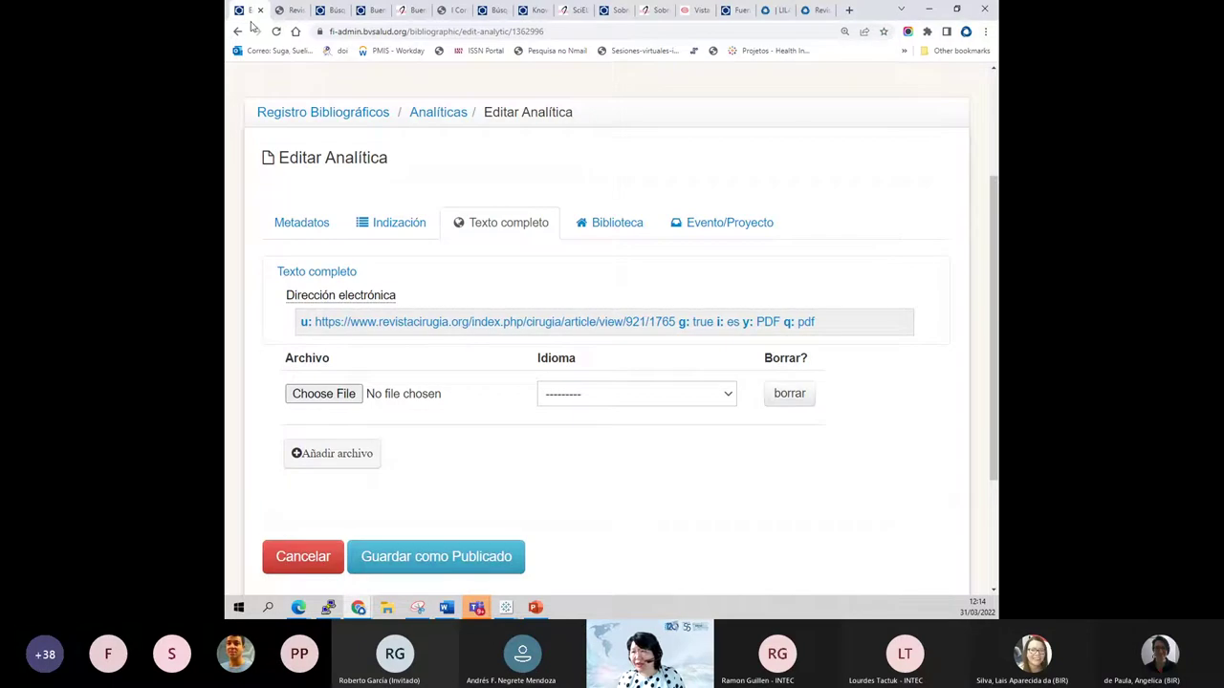
left_click(289, 11)
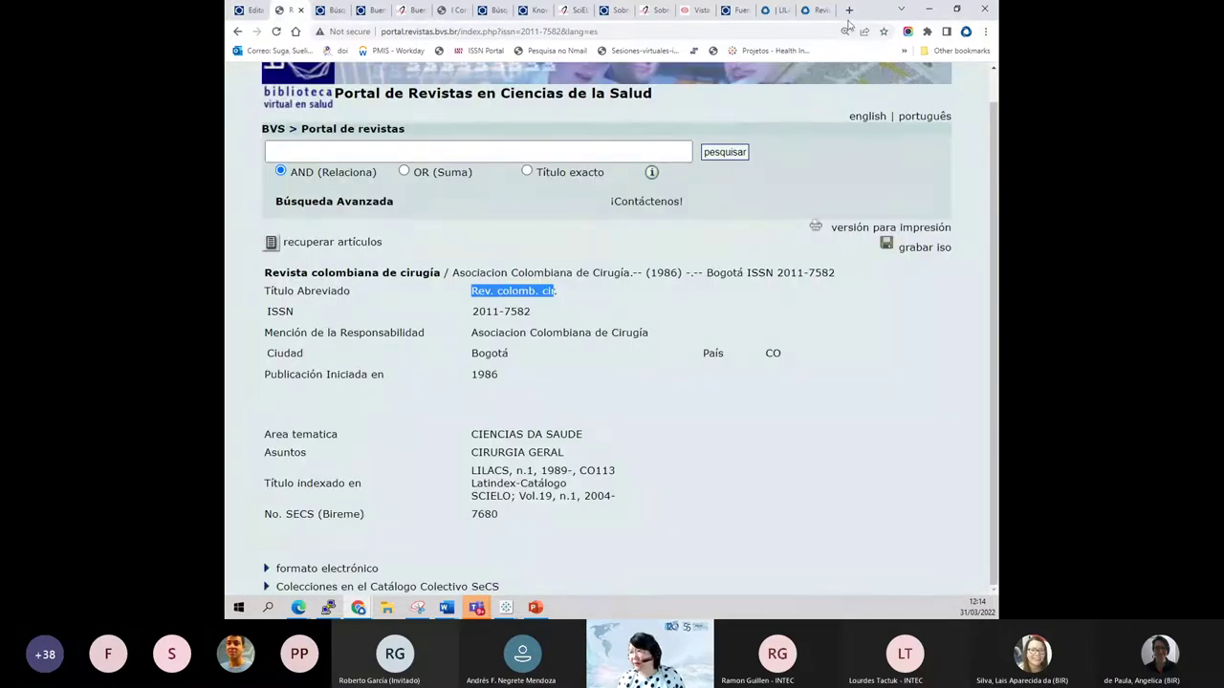
left_click(819, 11)
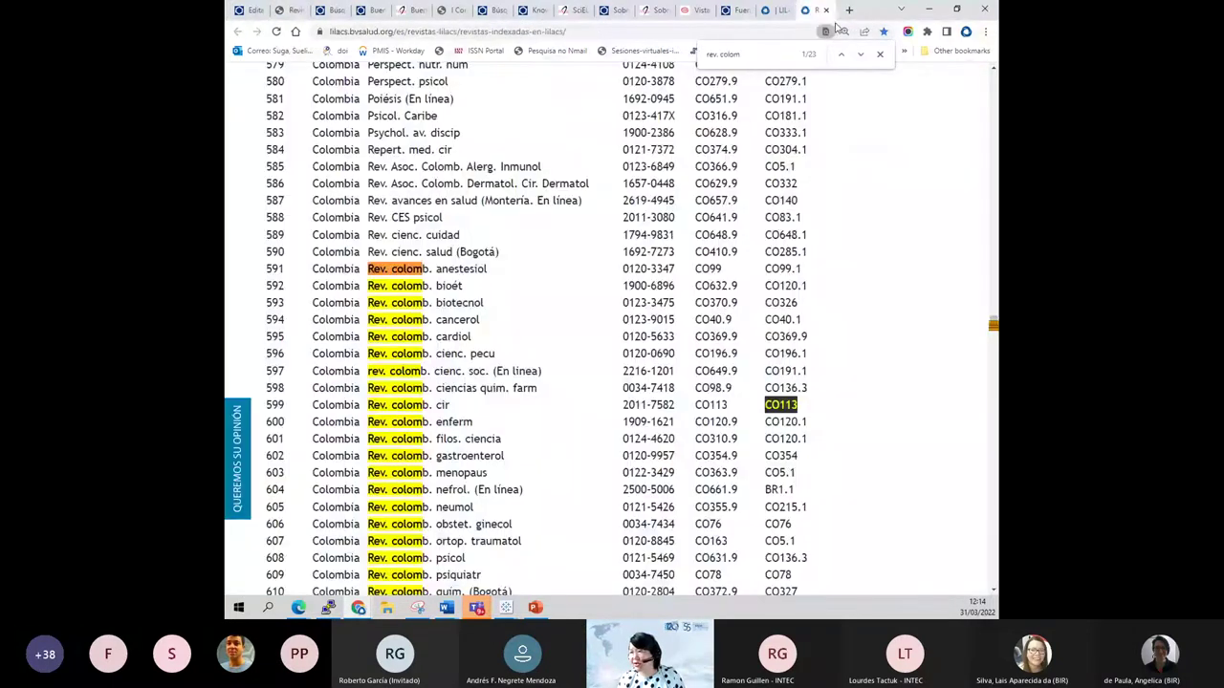
key("alt+Left")
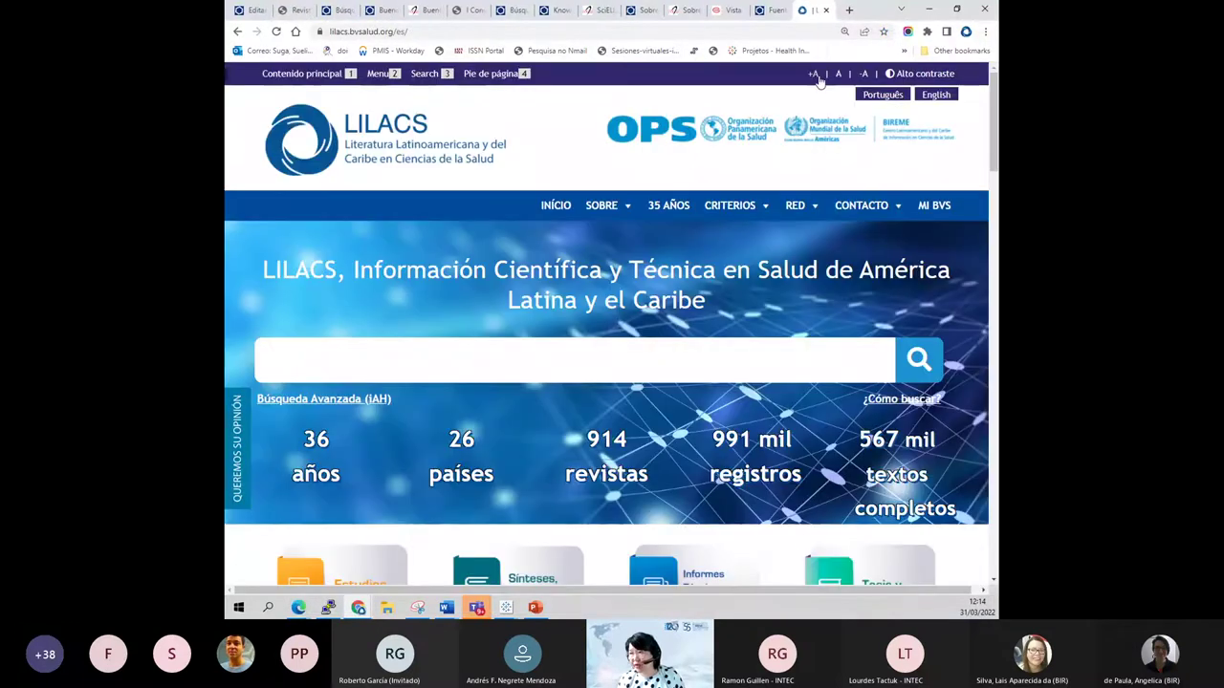
left_click(826, 10)
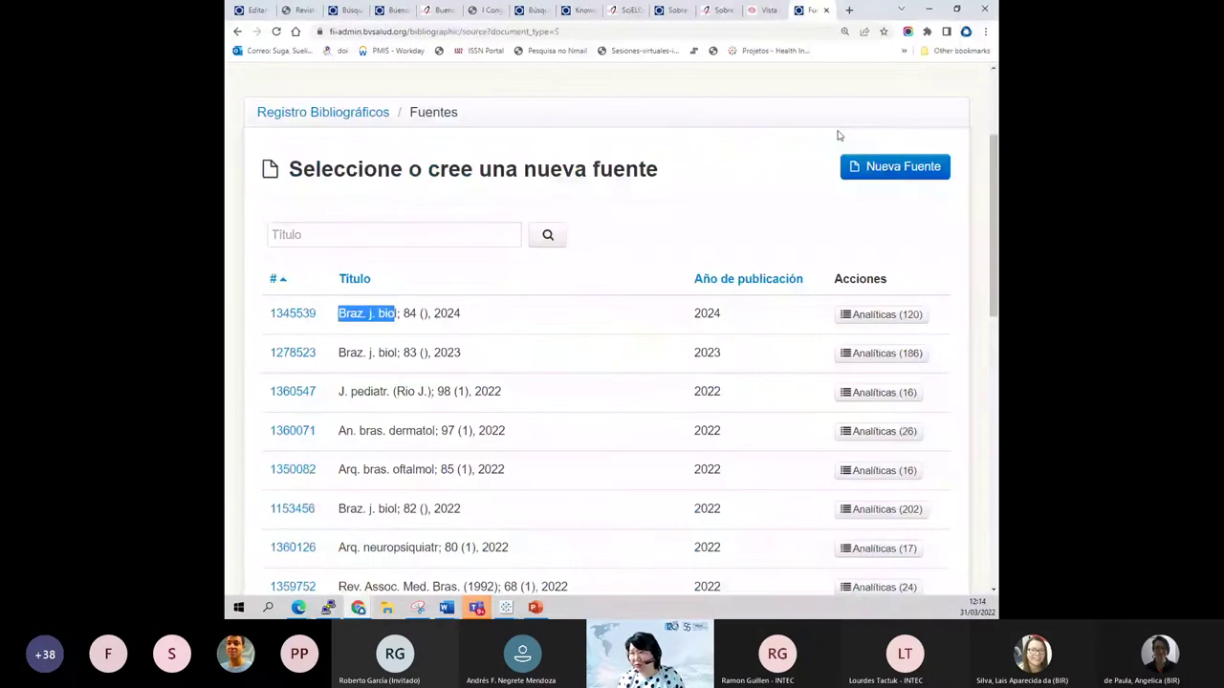
- Search the sources by title for "rev. colomb. cir"
left_click(409, 237)
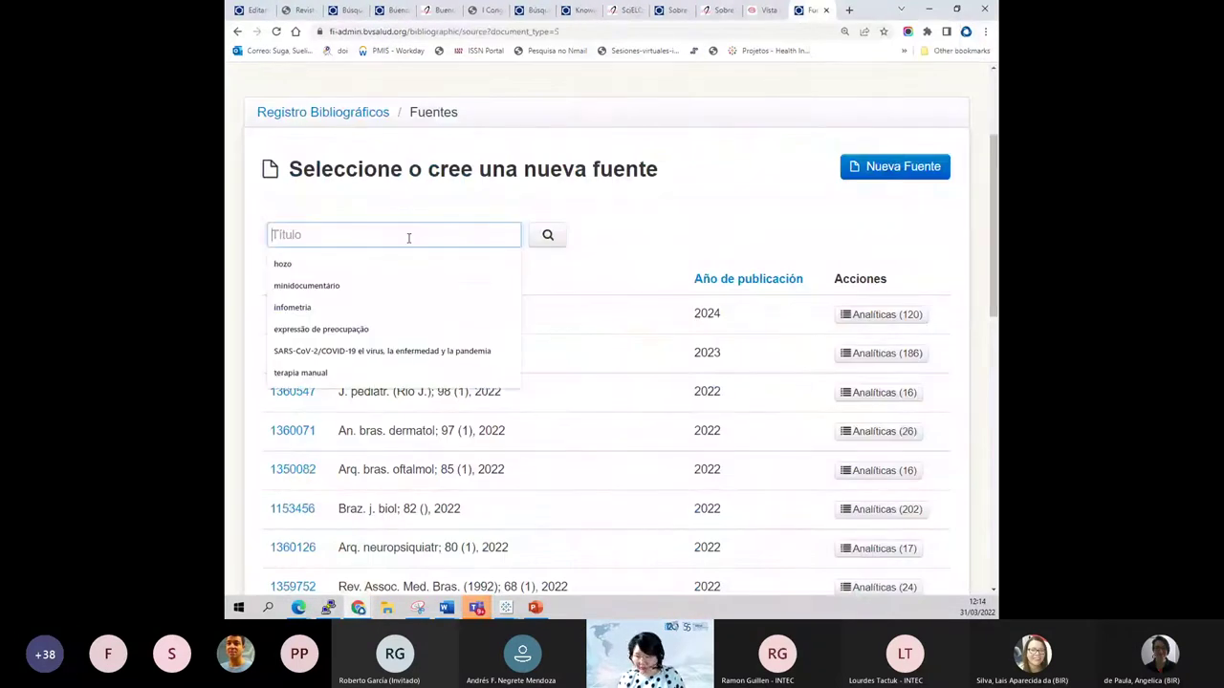
type("rev.")
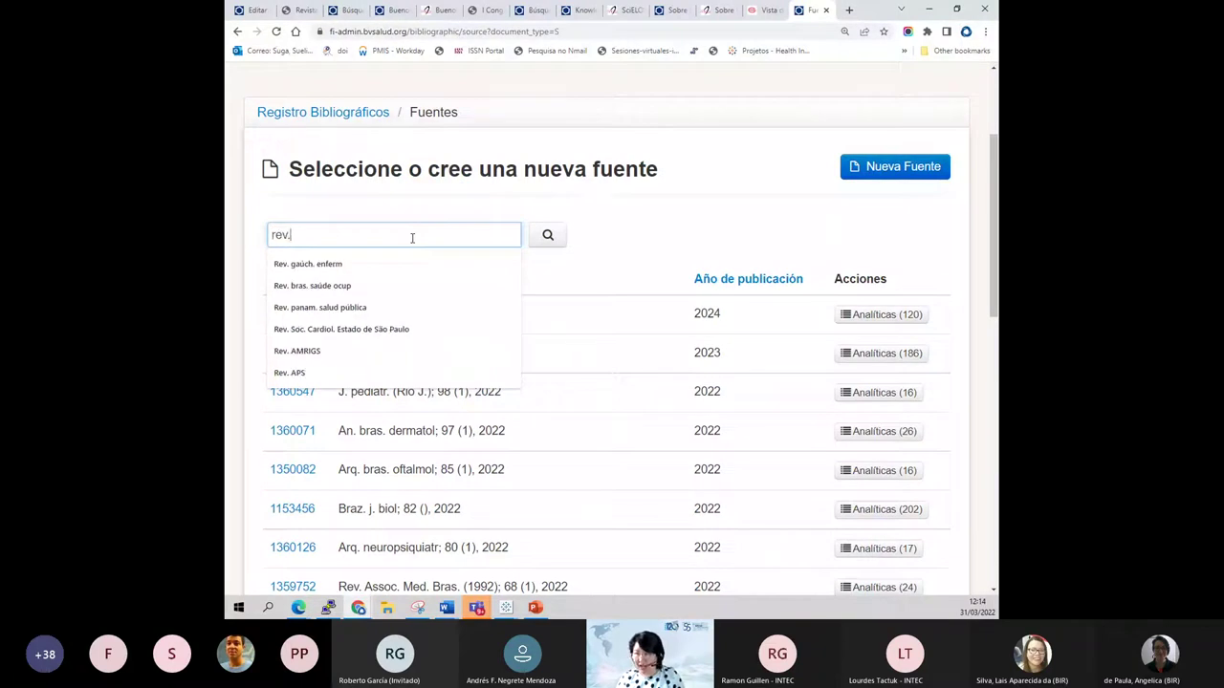
type(" colm")
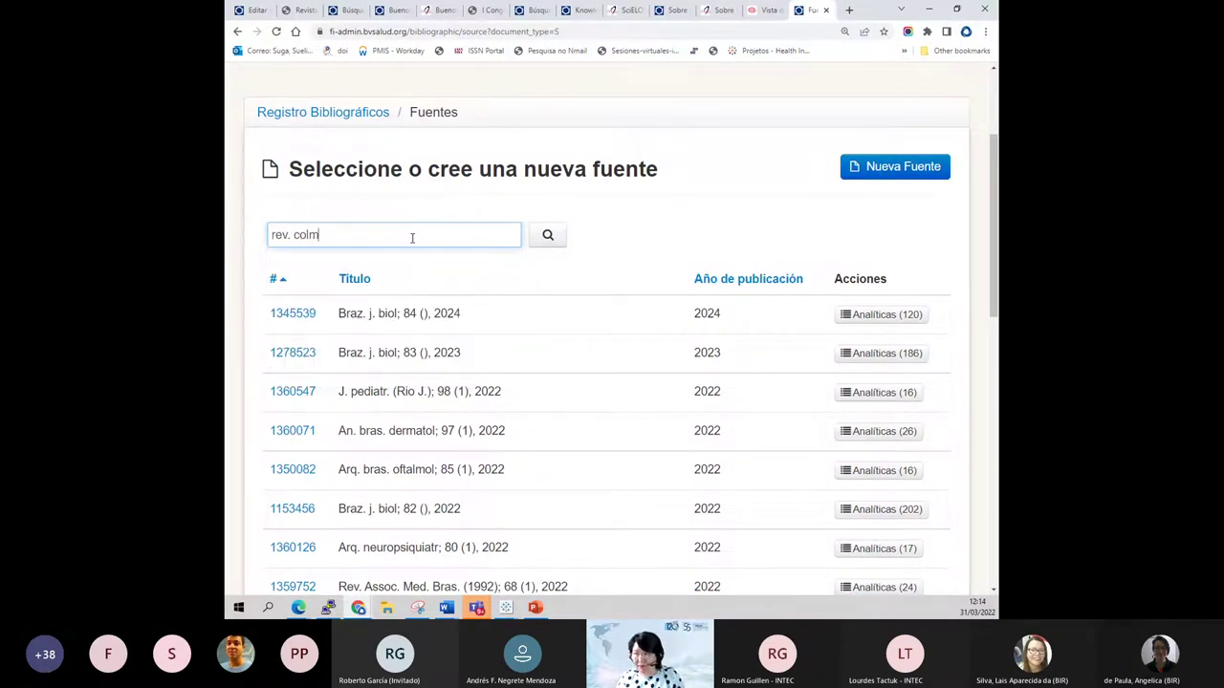
key("BackSpace")
type("omb")
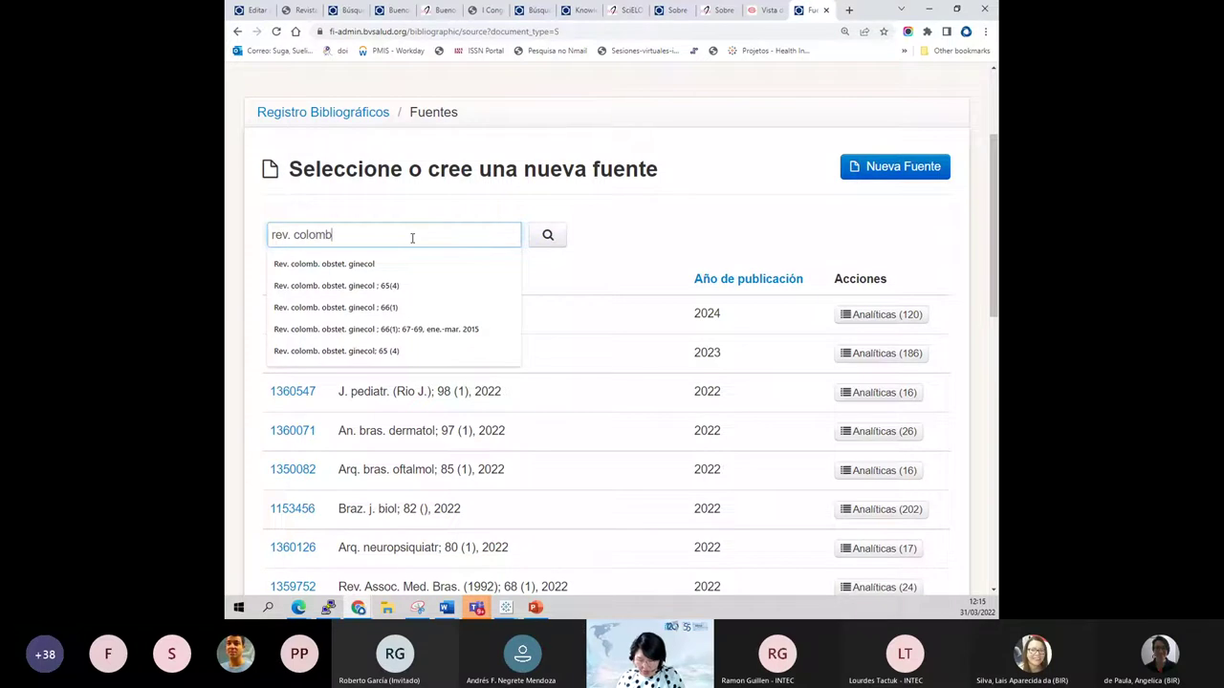
type(". cir")
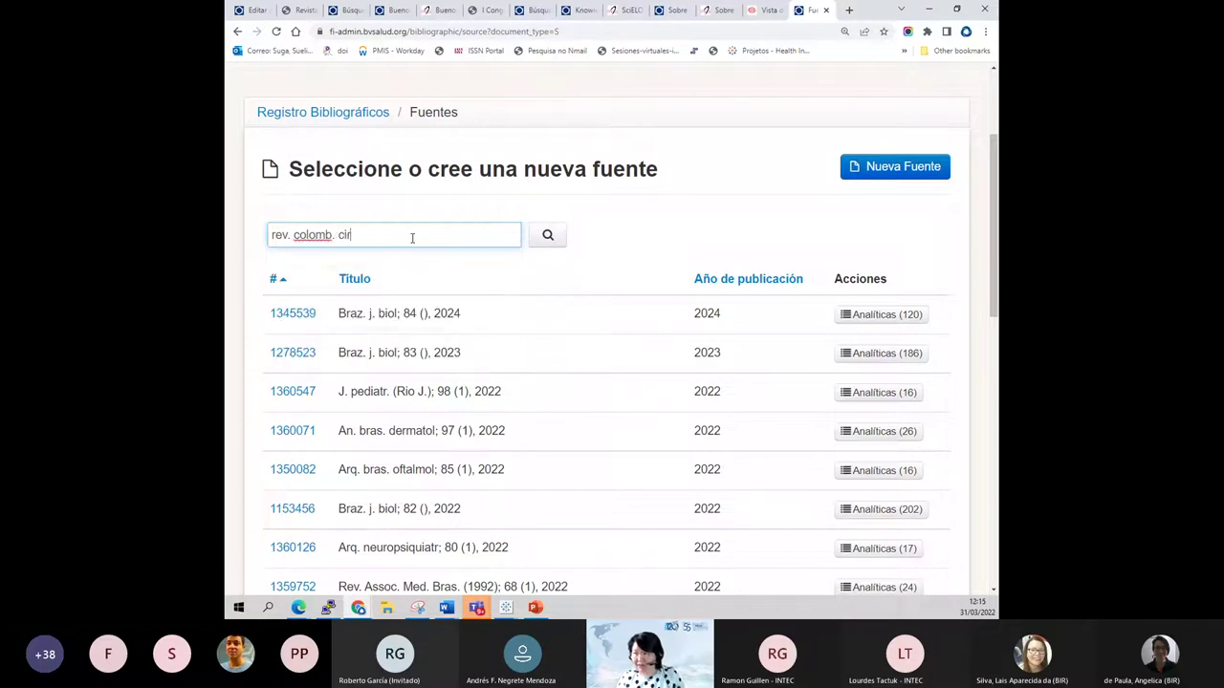
left_click(565, 242)
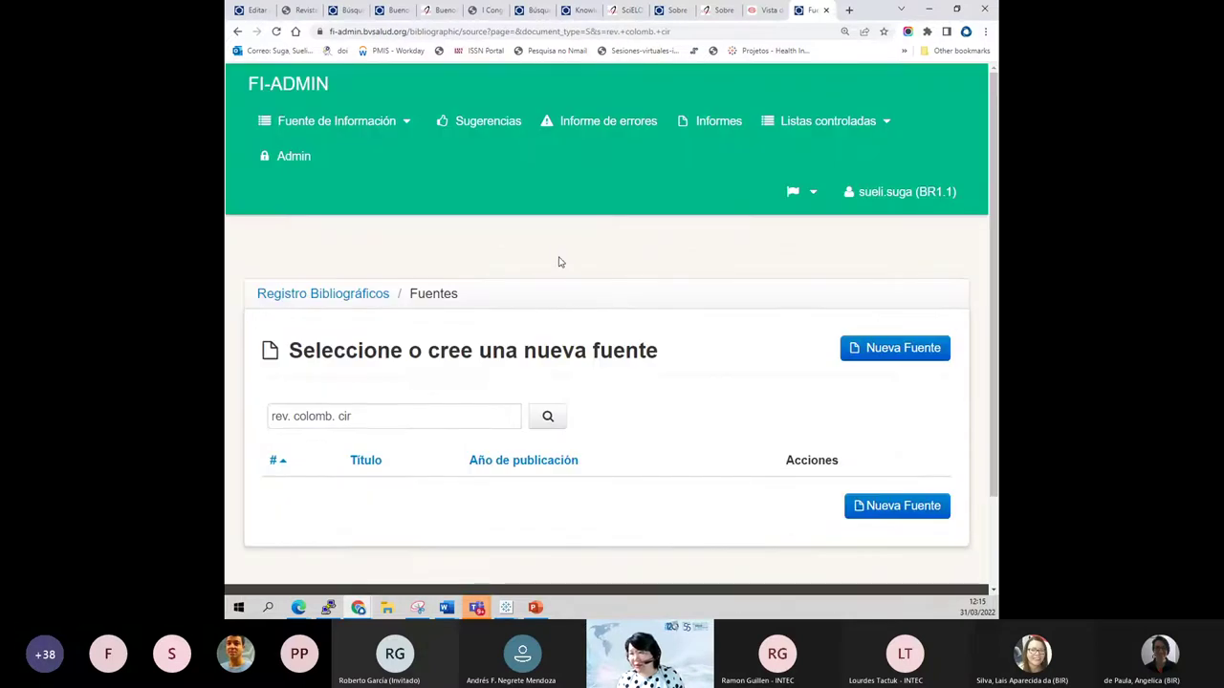
- Repeat the source title search with a final period, as "rev. colomb. cir."
left_click(393, 418)
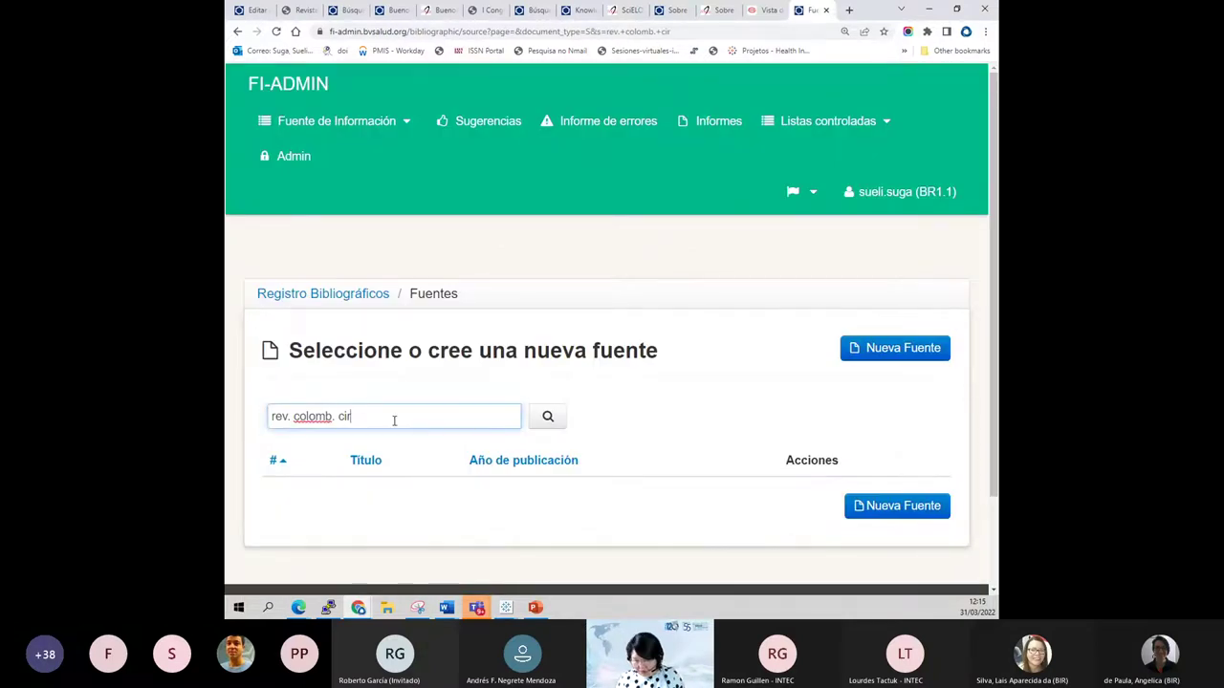
type(".")
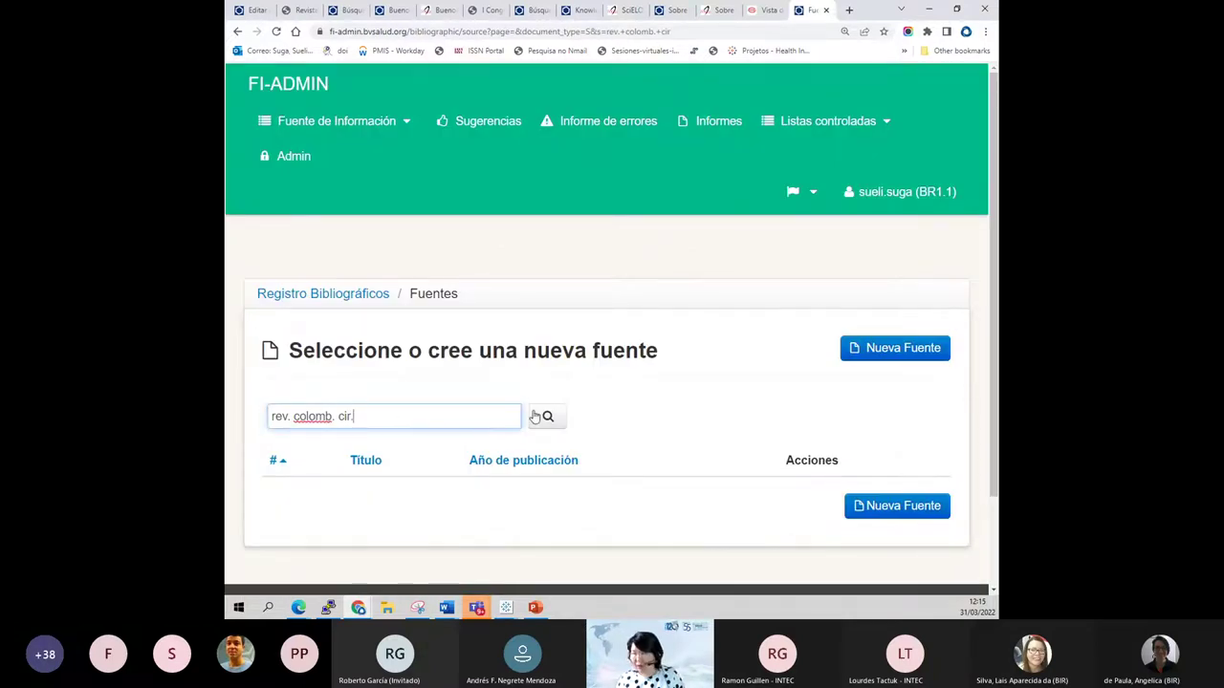
left_click(547, 417)
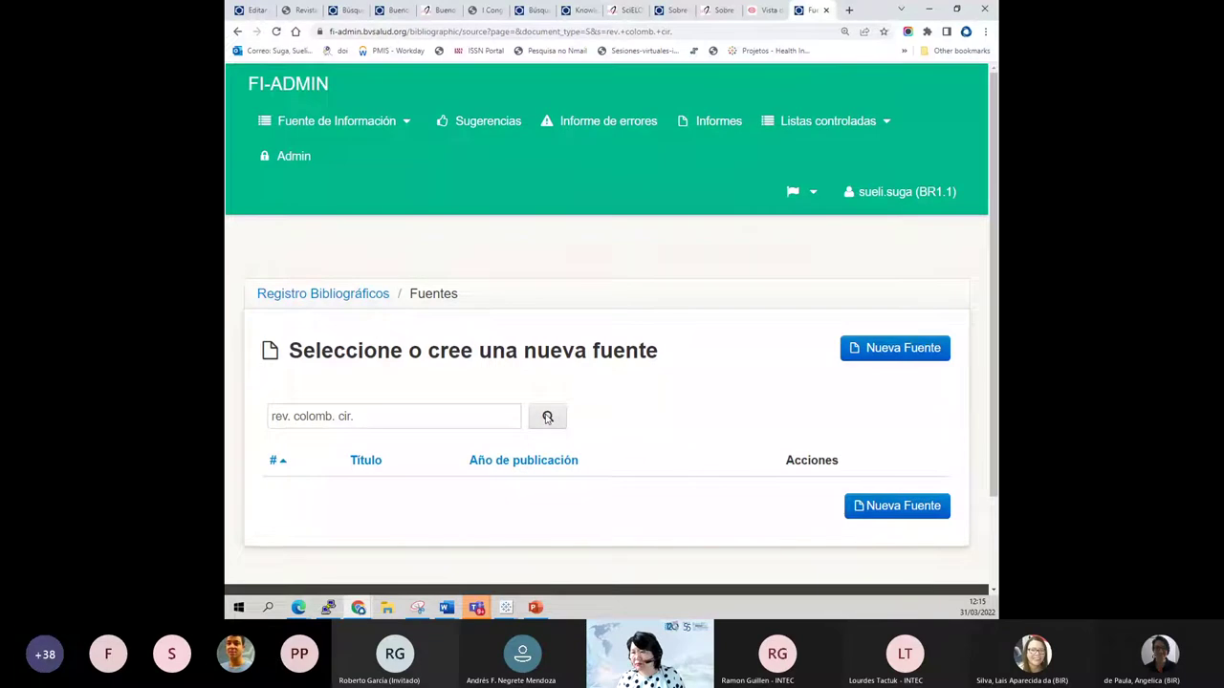
scroll(427, 372, "down", 1)
left_click(378, 308)
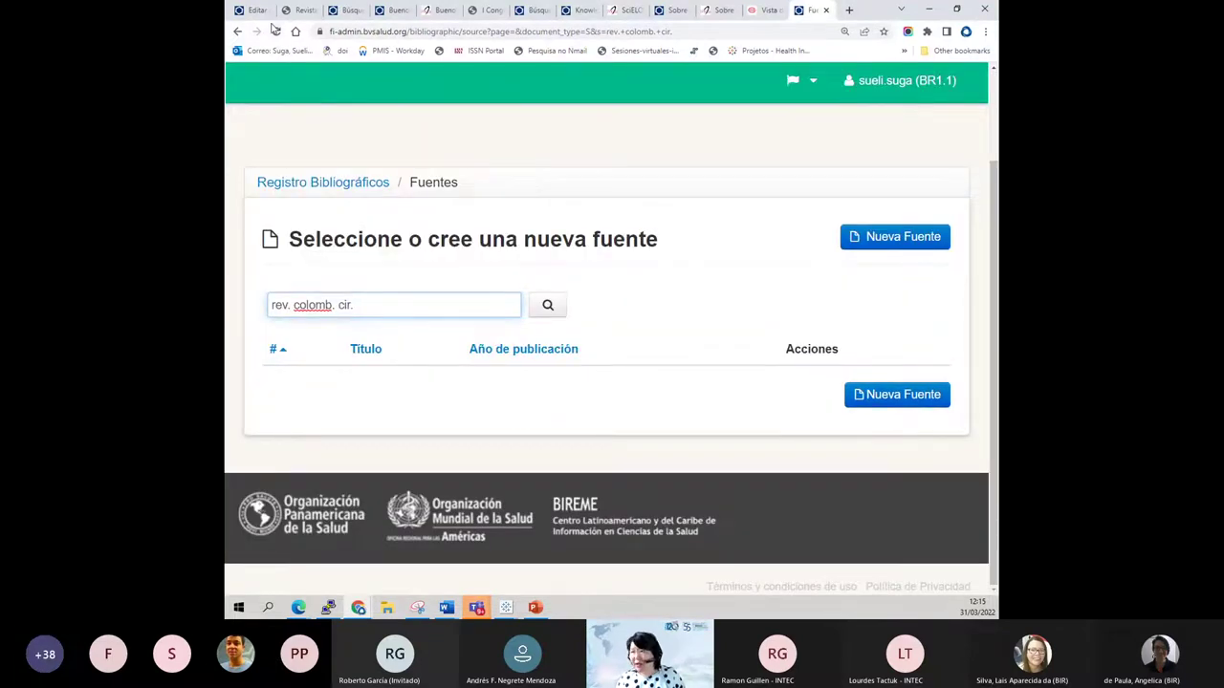
- Recheck the abbreviated title in the journal portal record and return to the FI-ADMIN sources list
left_click(300, 10)
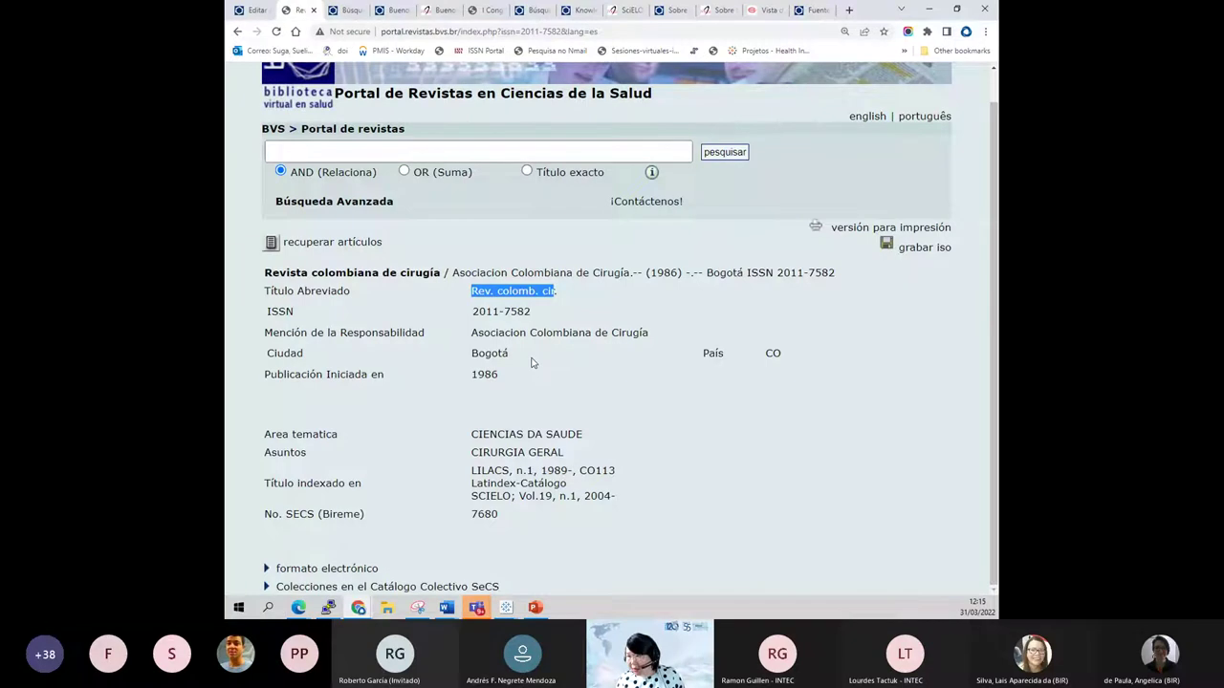
double_click(911, 8)
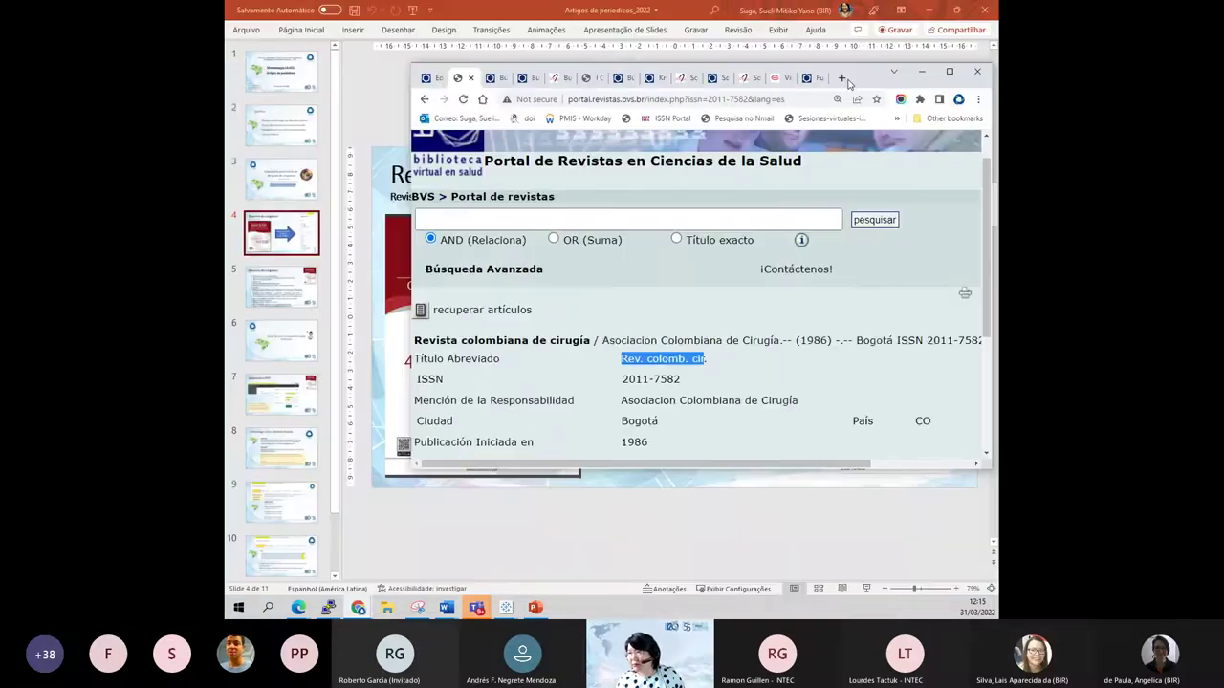
left_click(812, 77)
left_click(950, 71)
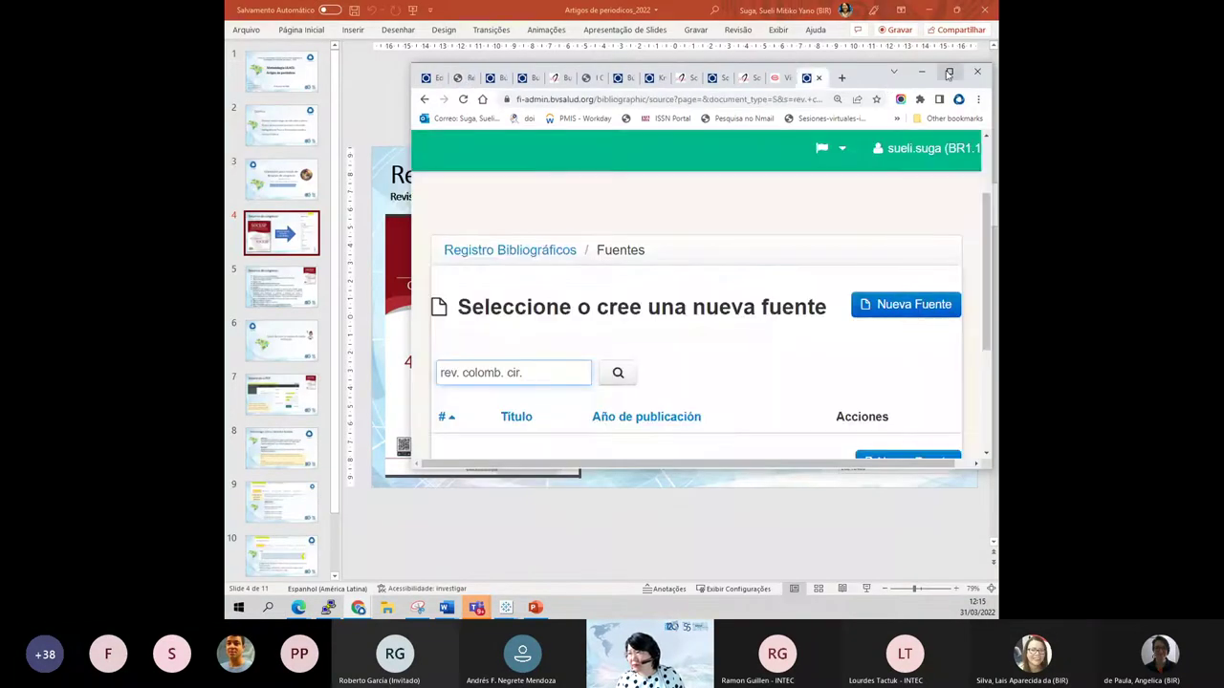
- Search the sources for the copied title "Rev. colomb. cir" and copy the search text
triple_click(316, 305)
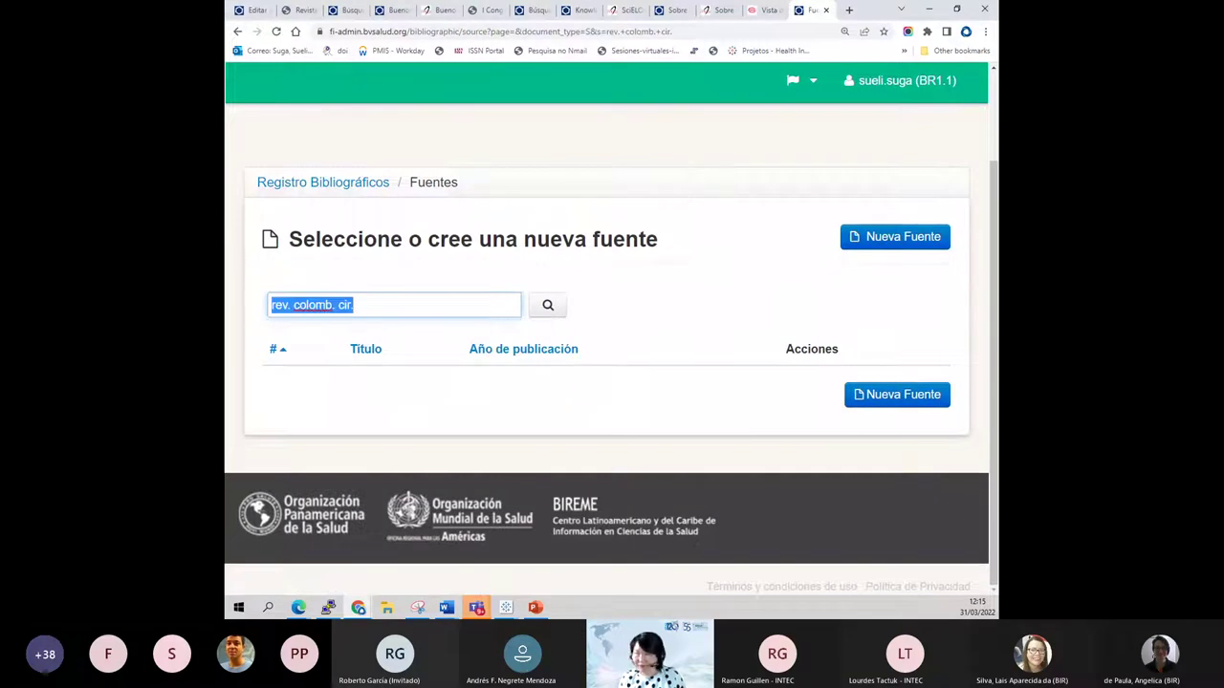
key("ctrl+v")
left_click(540, 310)
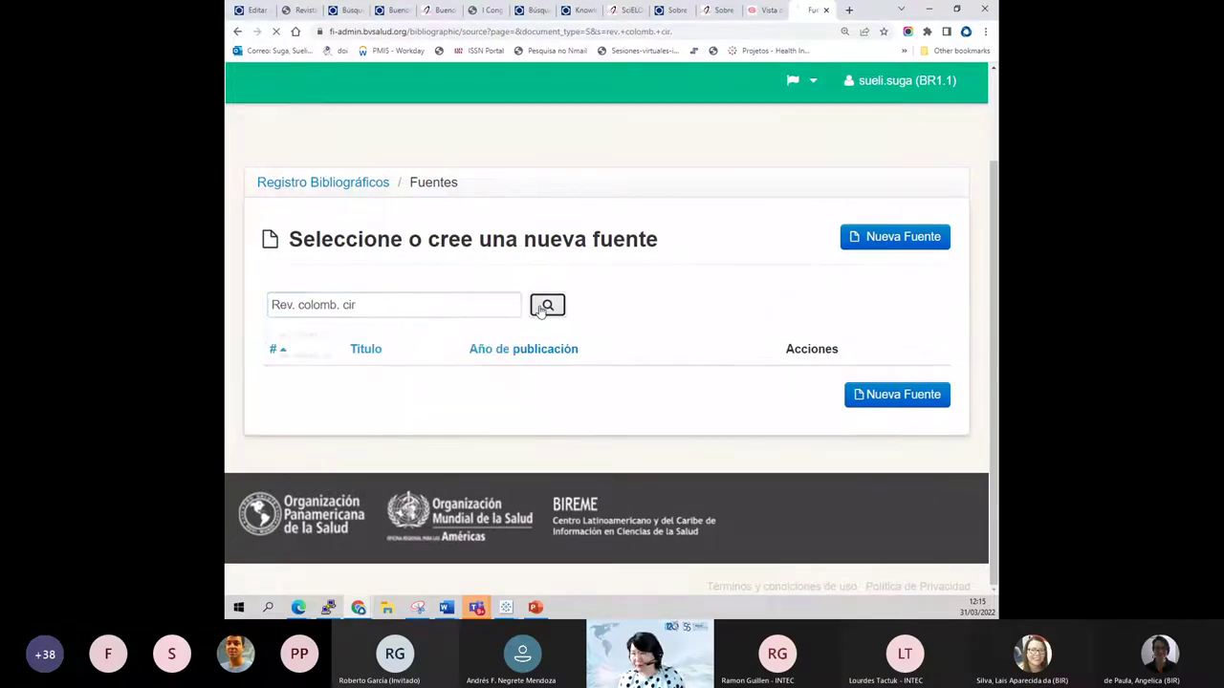
scroll(541, 308, "down", 2)
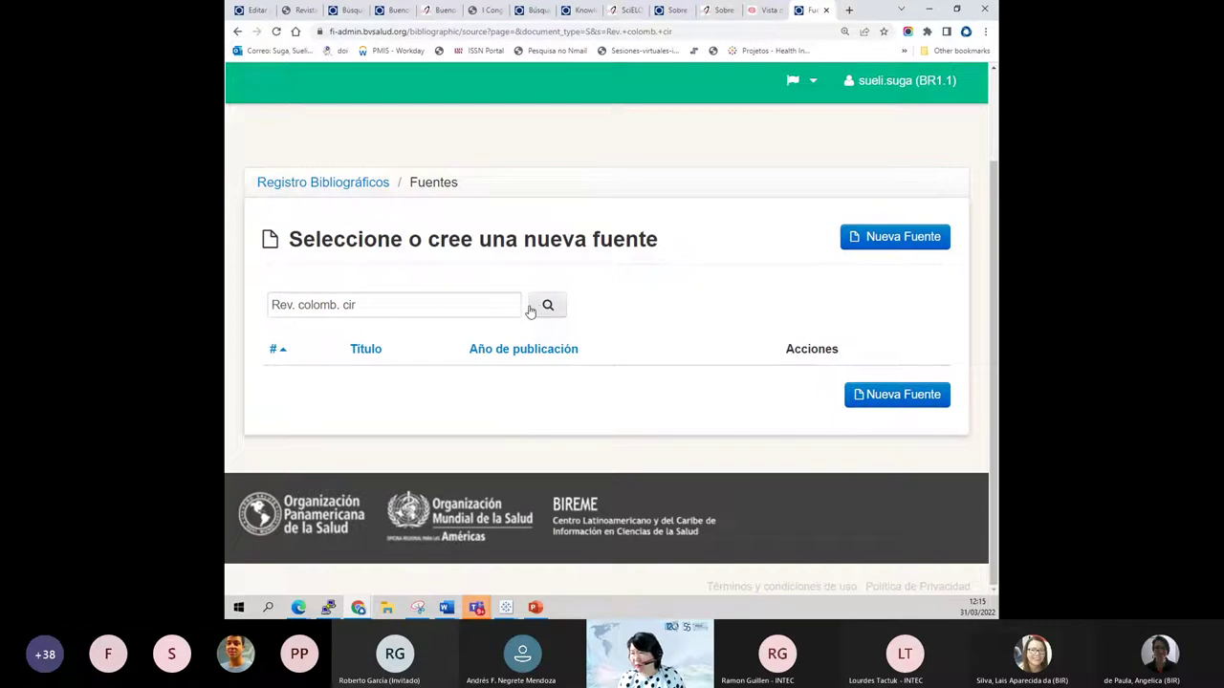
left_click(402, 304)
left_click_drag(402, 304, 264, 301)
key("ctrl+c")
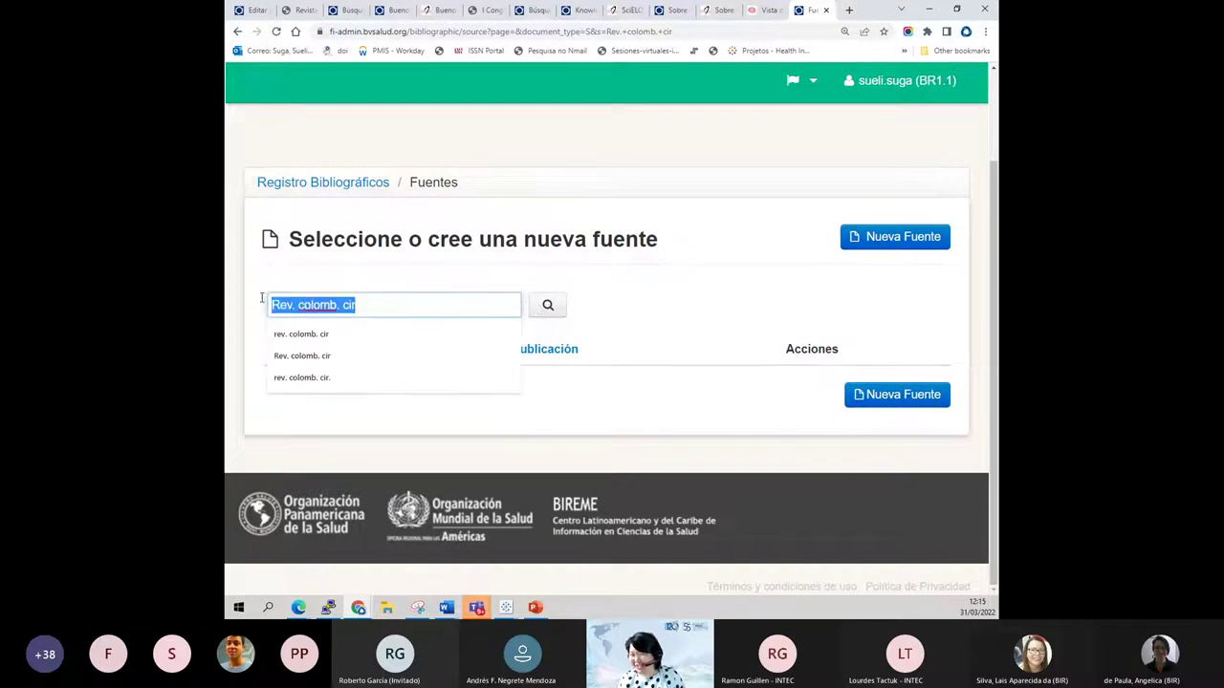
key("End")
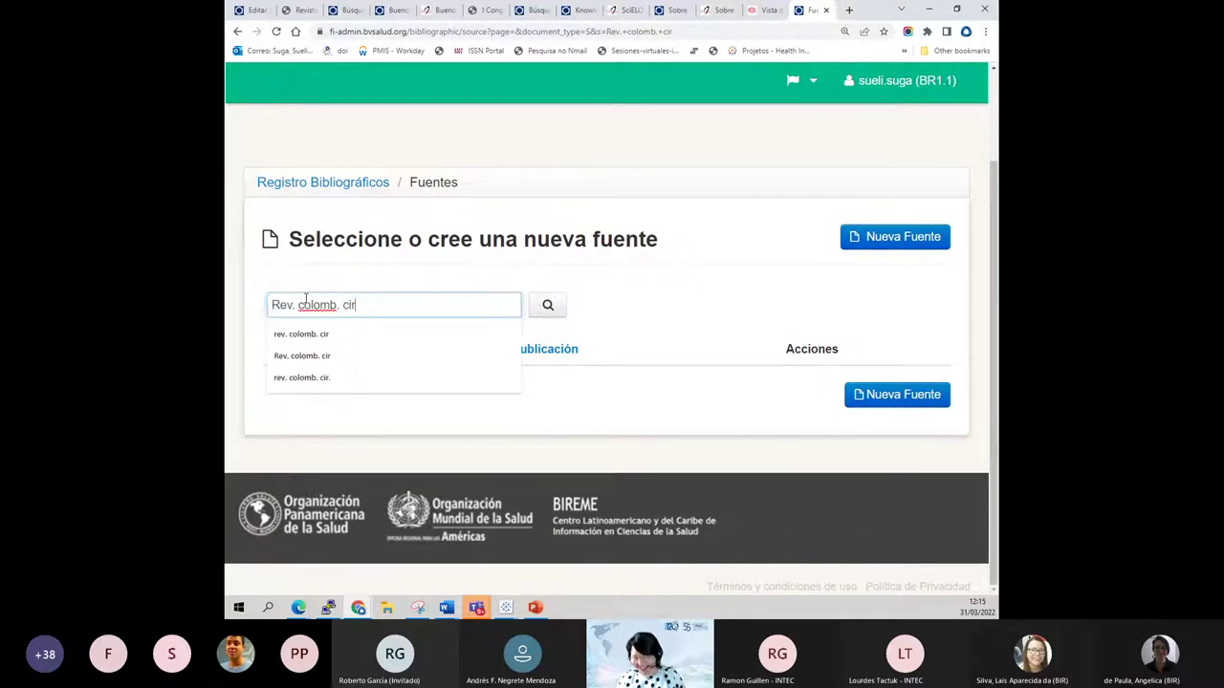
key("BackSpace")
key("BackSpace")
key("BackSpace")
key("BackSpace")
key("BackSpace")
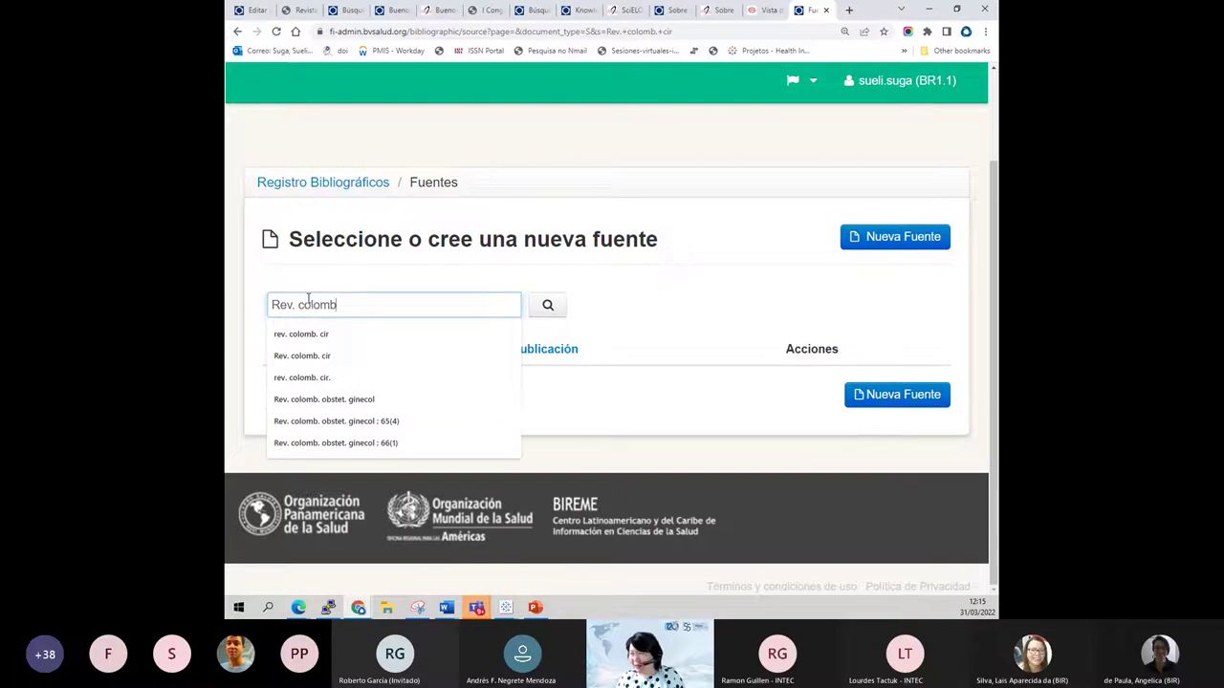
key("BackSpace")
key("BackSpace")
key("BackSpace")
key("BackSpace")
key("BackSpace")
key("BackSpace")
key("BackSpace")
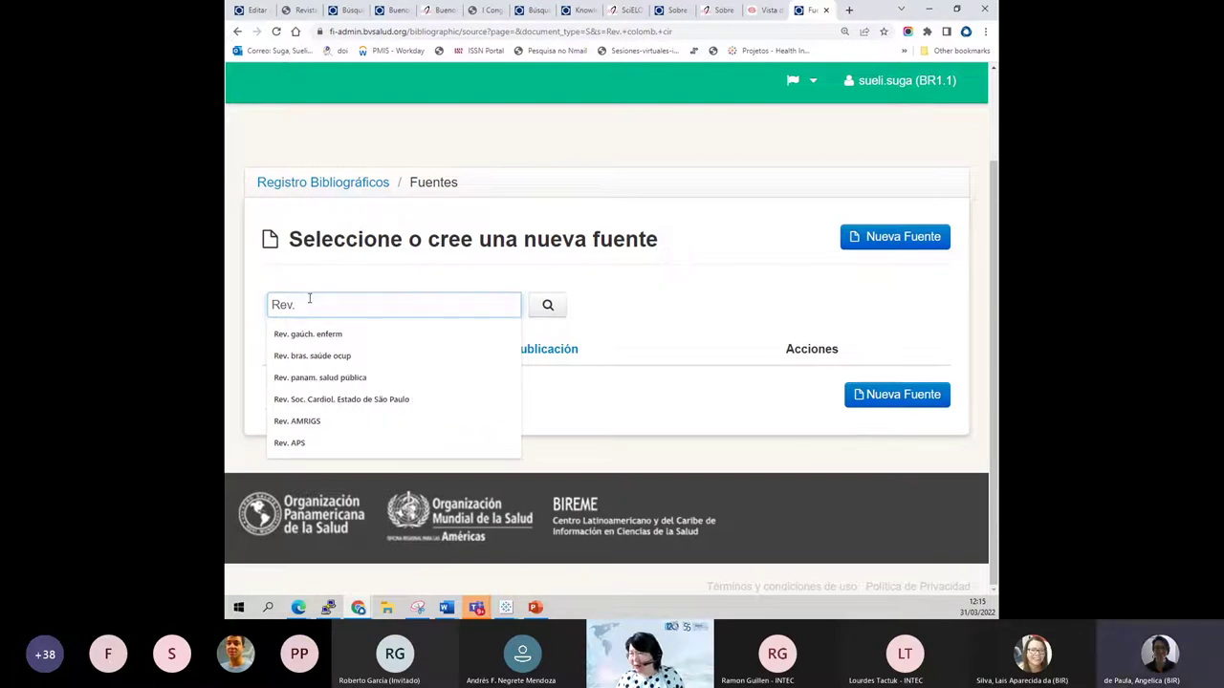
key("BackSpace")
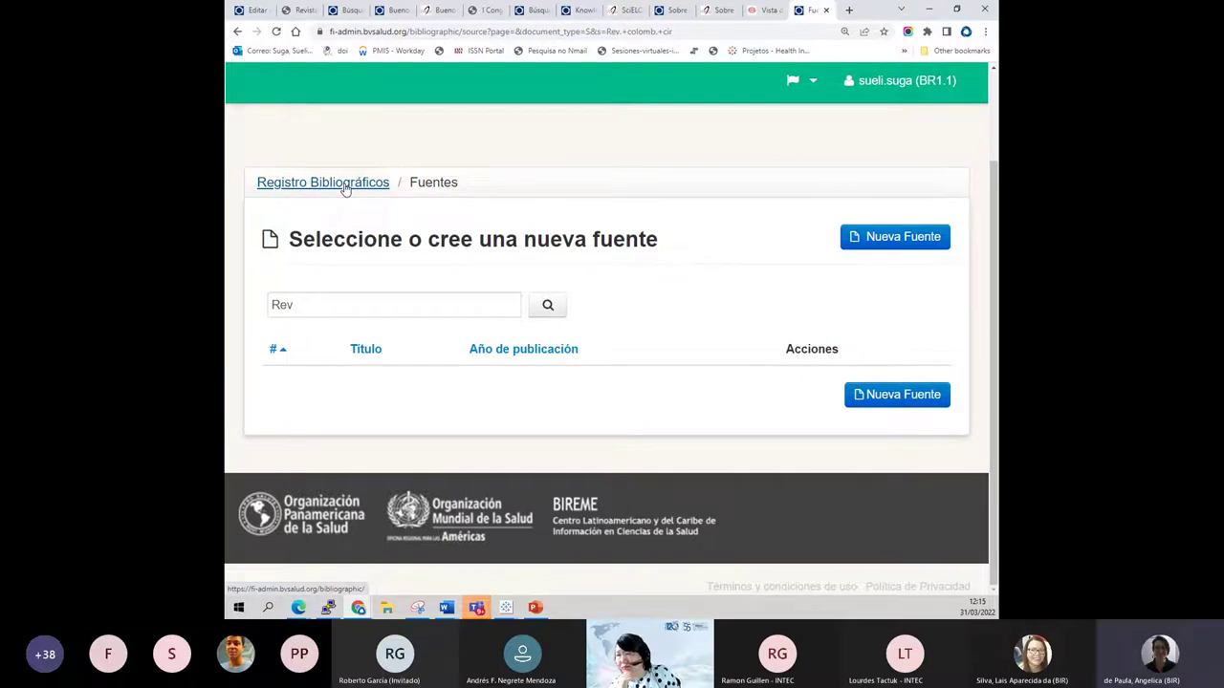
left_click(237, 30)
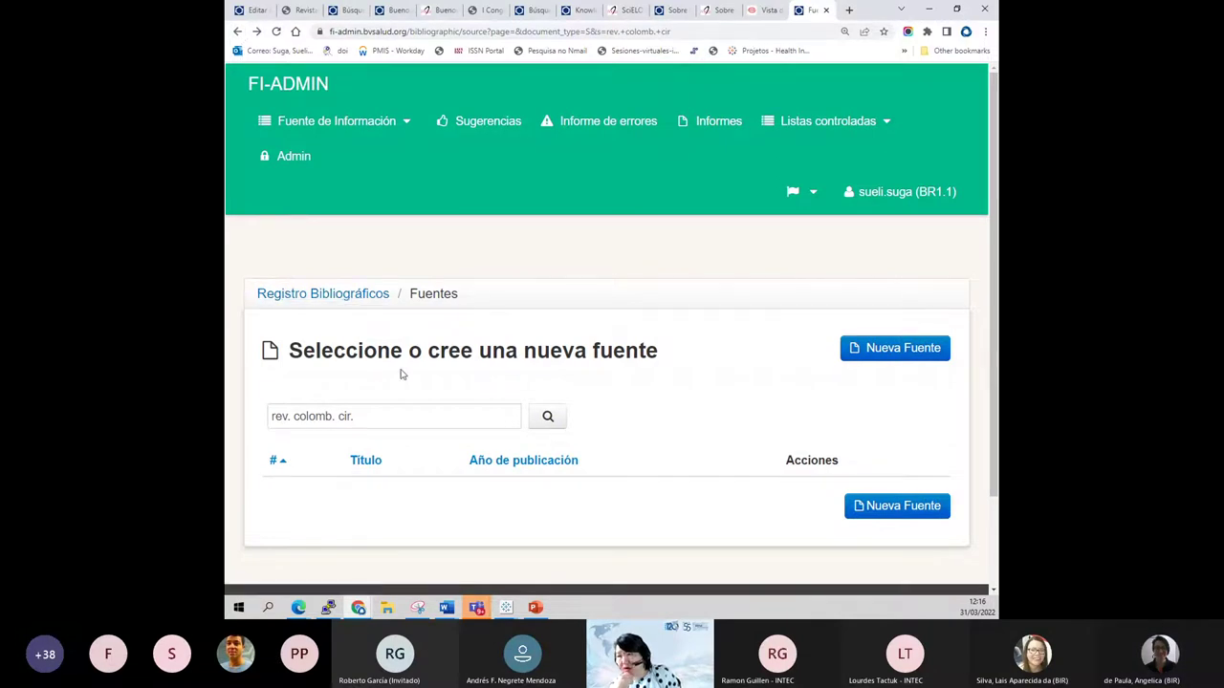
- Go to the bibliographic records and display the records of all centers
left_click(371, 294)
scroll(519, 376, "down", 1)
left_click(631, 302)
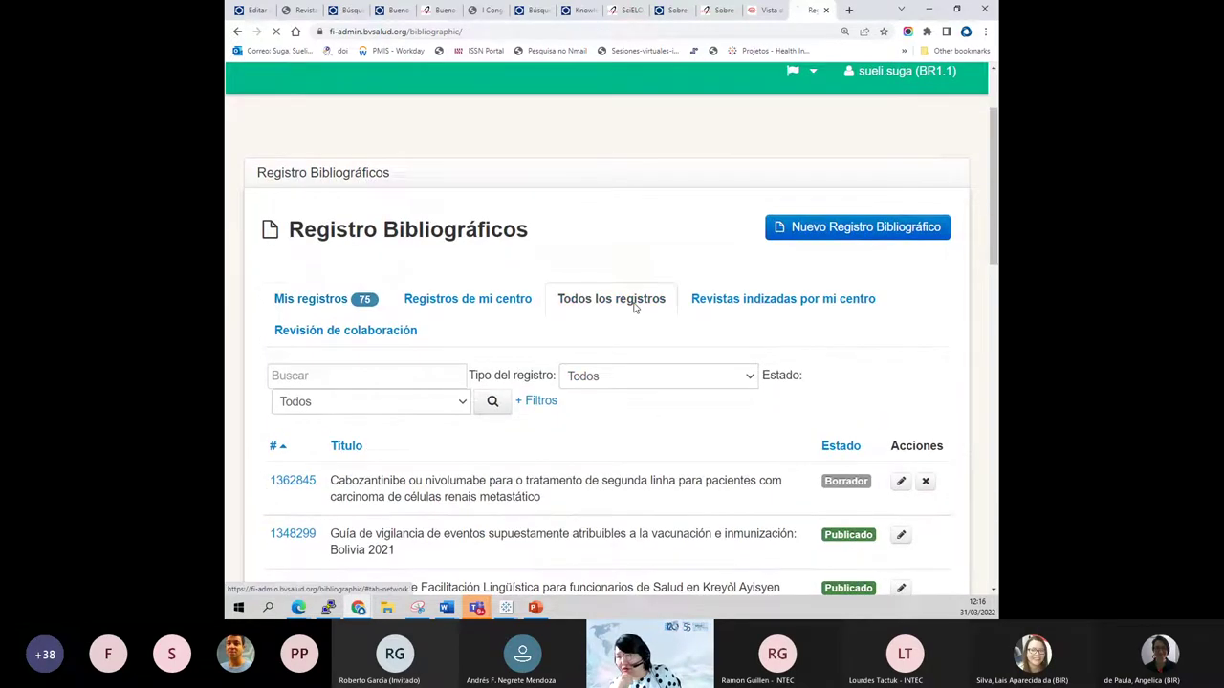
scroll(634, 325, "down", 1)
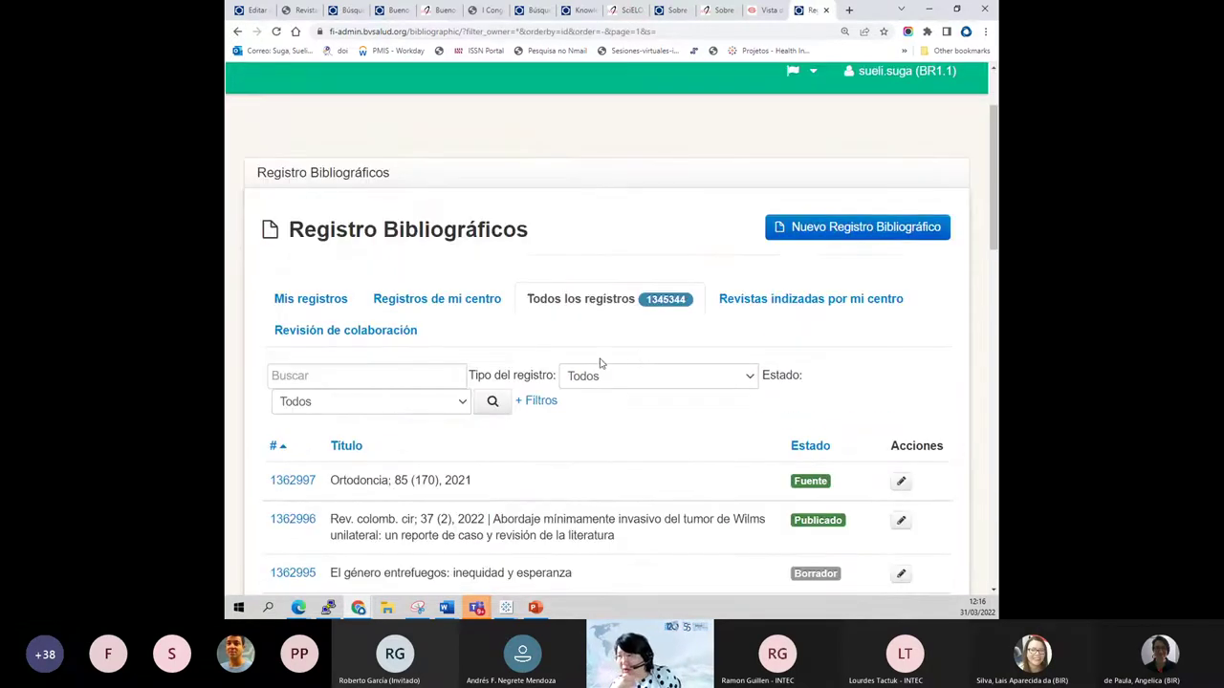
- Limit the record type to Revista - Fascículo and search all records for "Rev. colomb. cir"
left_click(612, 376)
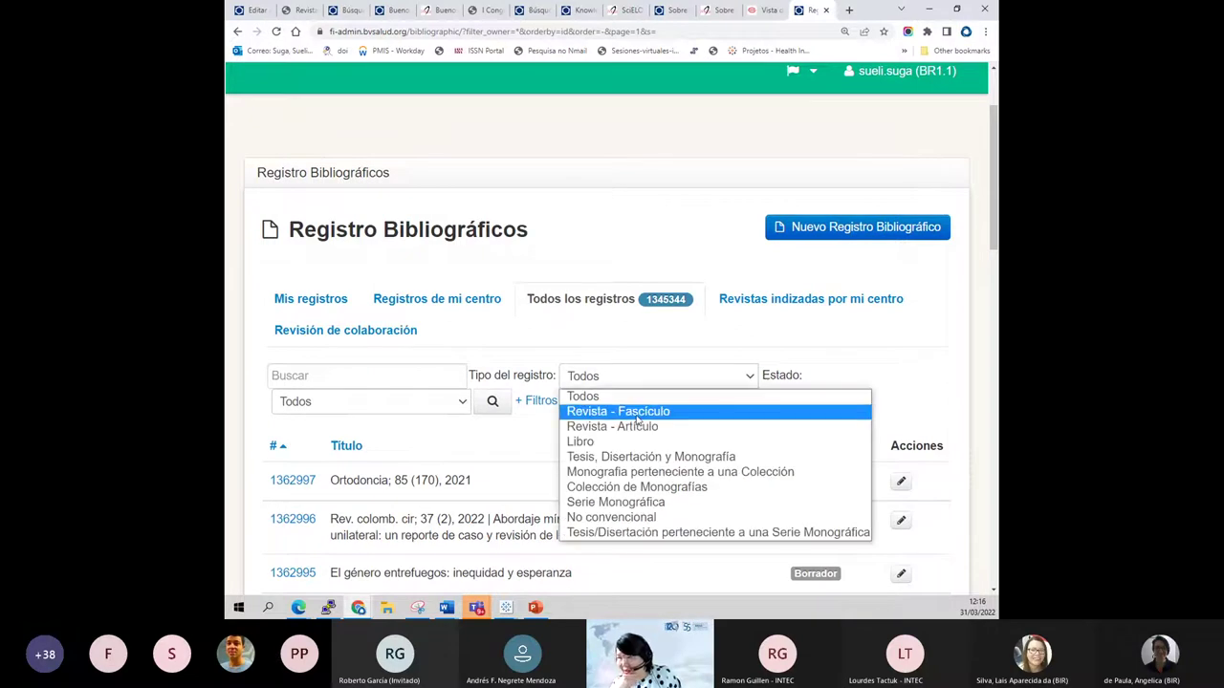
left_click(636, 415)
left_click(424, 375)
key("ctrl+v")
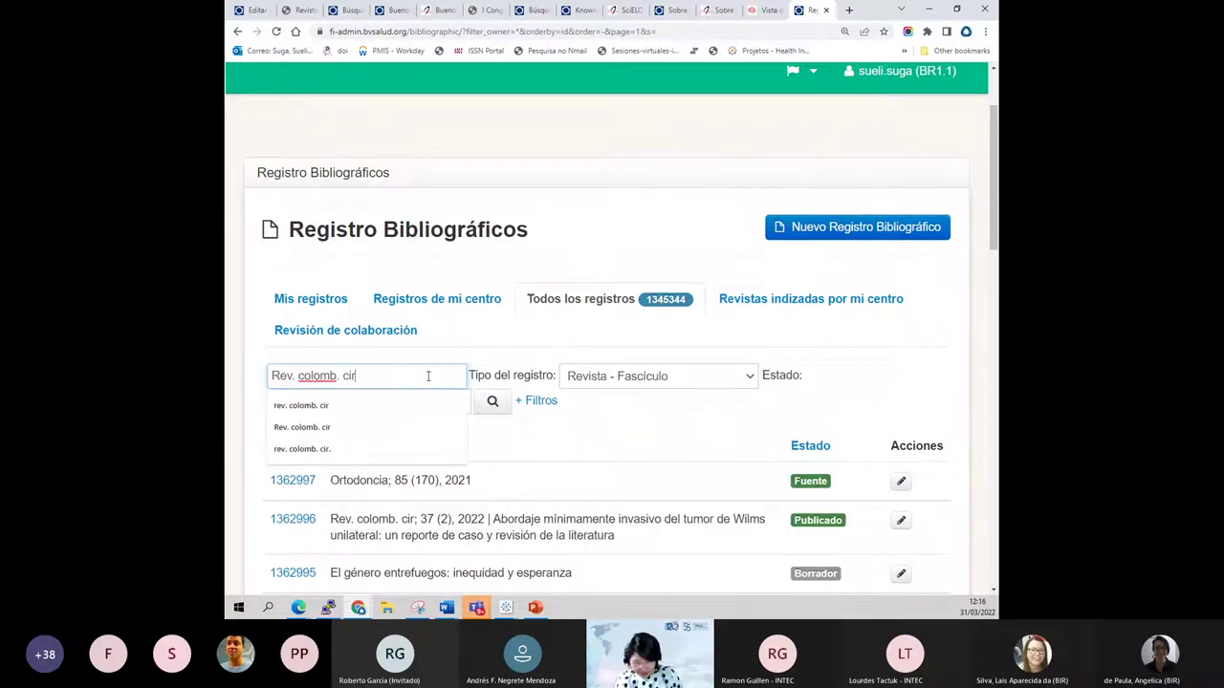
left_click(493, 401)
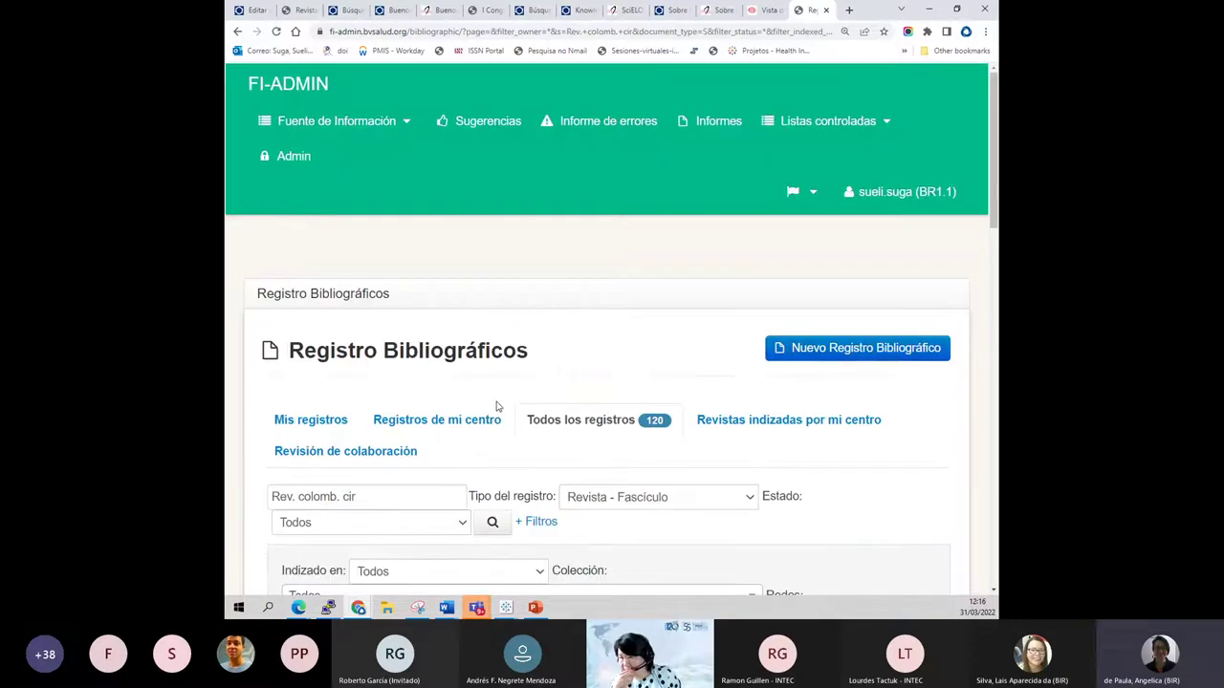
scroll(496, 407, "down", 3)
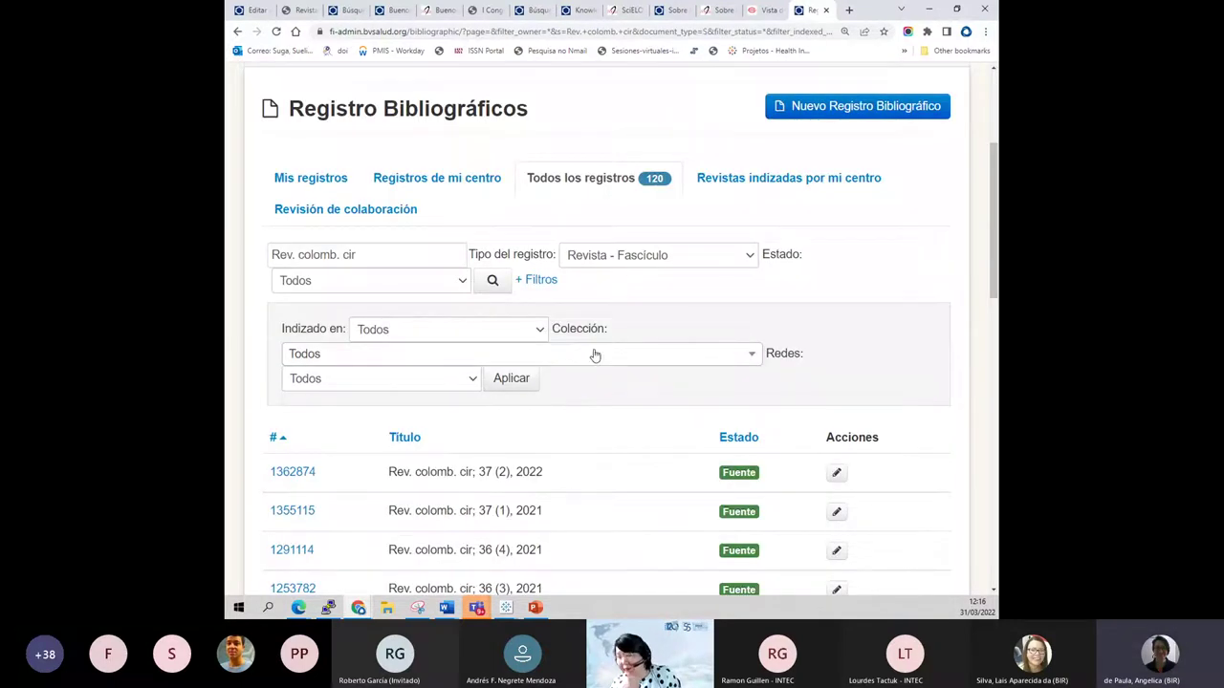
- Open the source record Rev. colomb. cir; 37 (2), 2022 for editing and review its metadata
key("ctrl+minus")
key("ctrl+minus")
key("ctrl+minus")
key("ctrl+plus")
key("ctrl+plus")
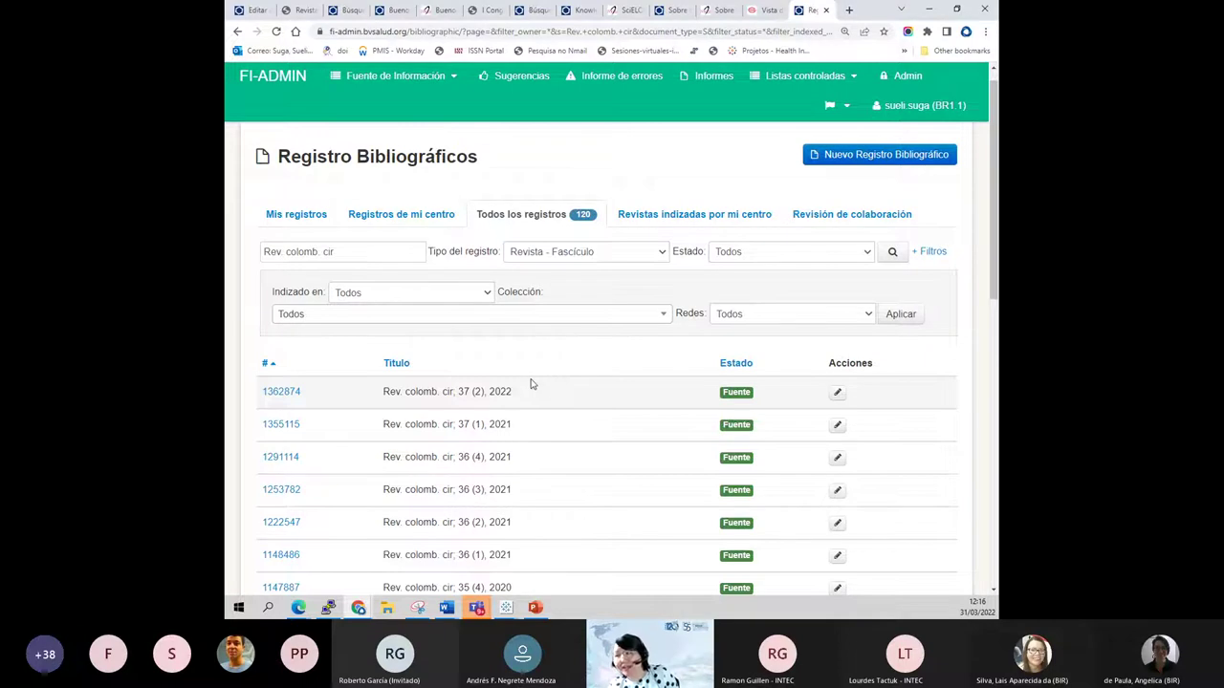
left_click(836, 394)
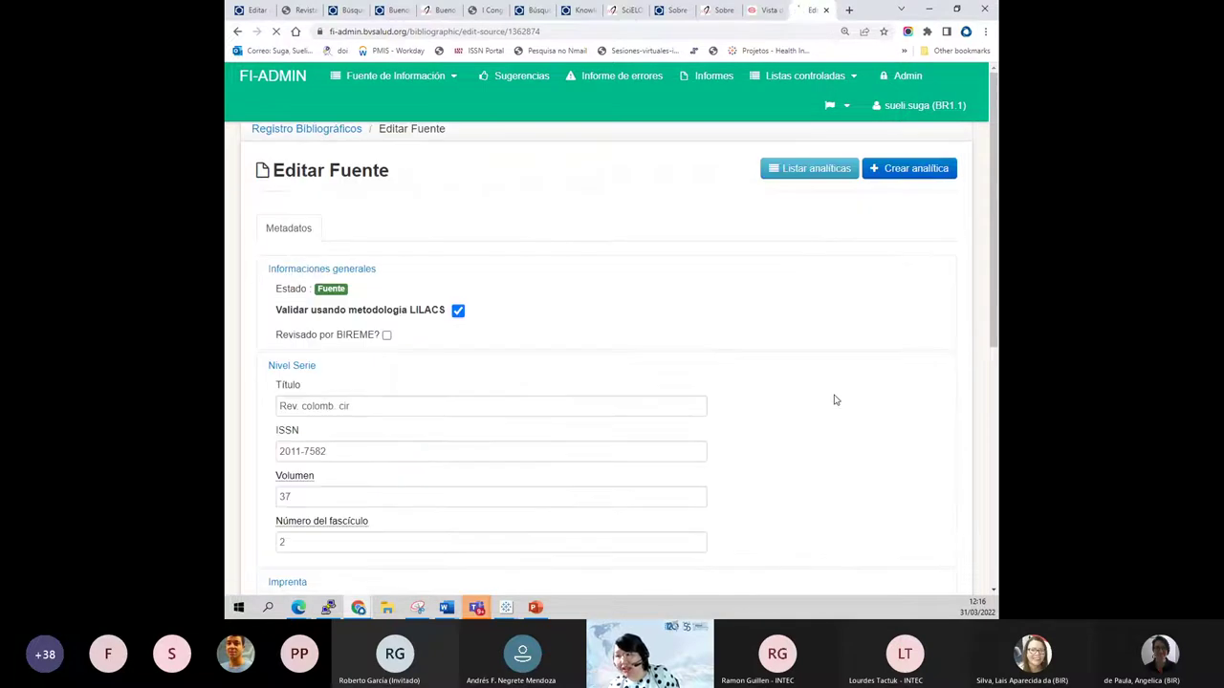
scroll(834, 400, "down", 4)
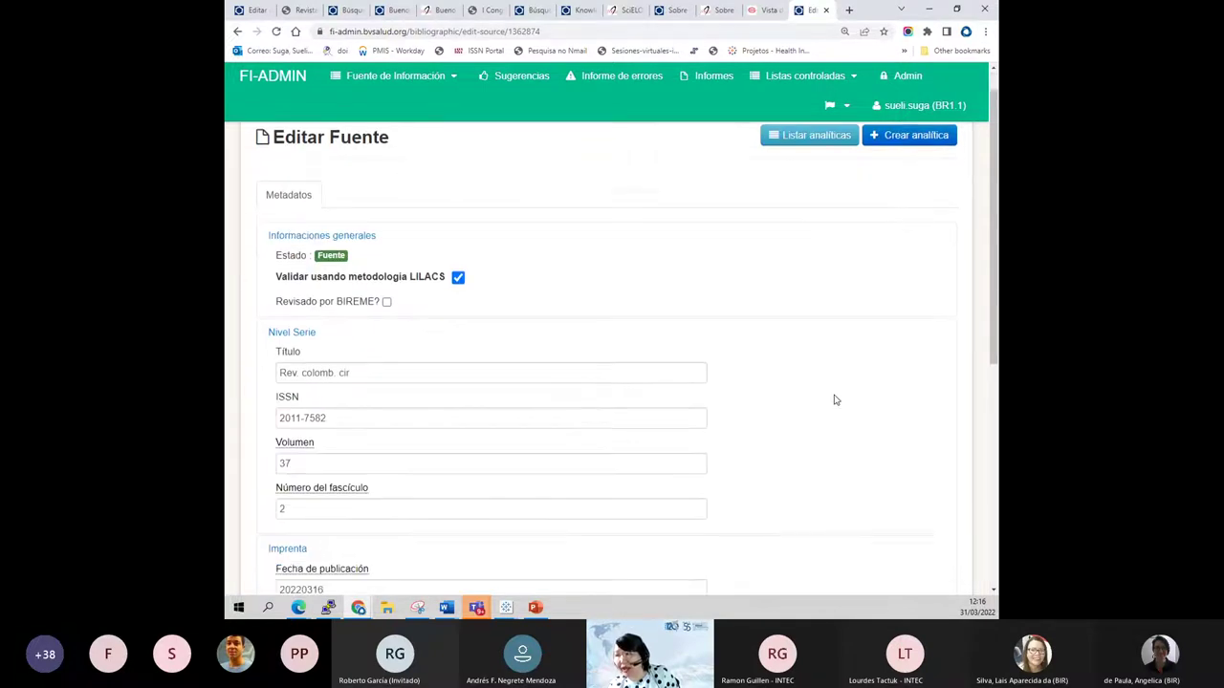
scroll(833, 400, "up", 3)
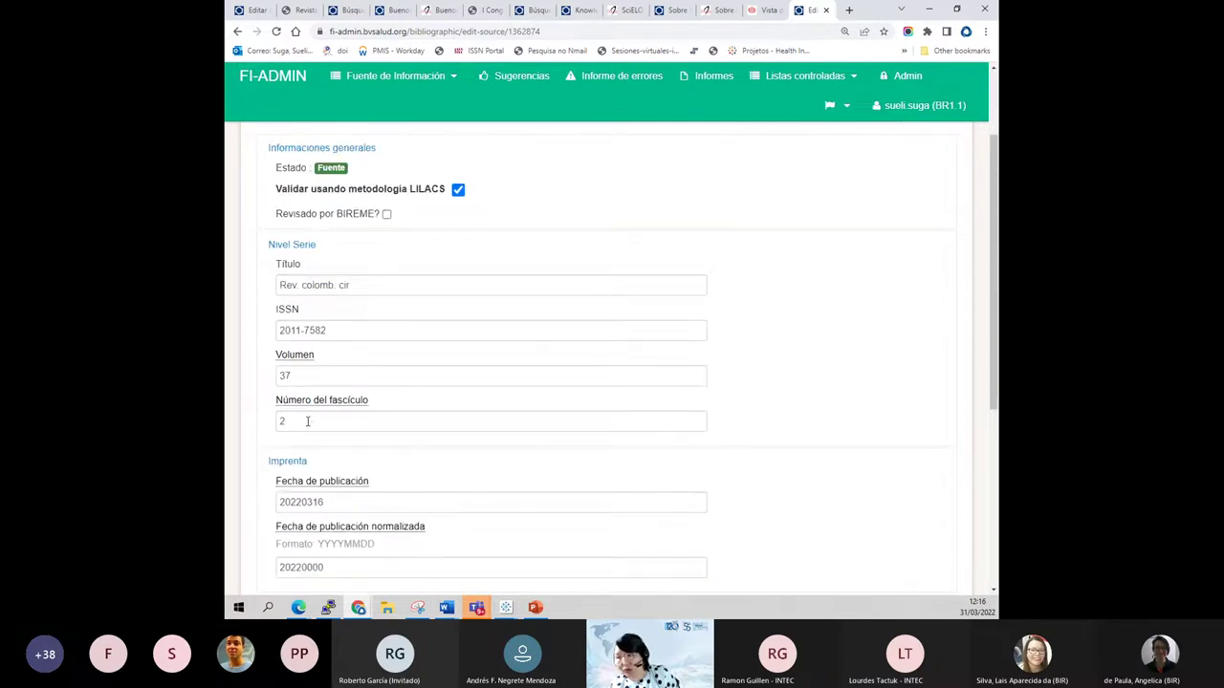
scroll(320, 497, "down", 1)
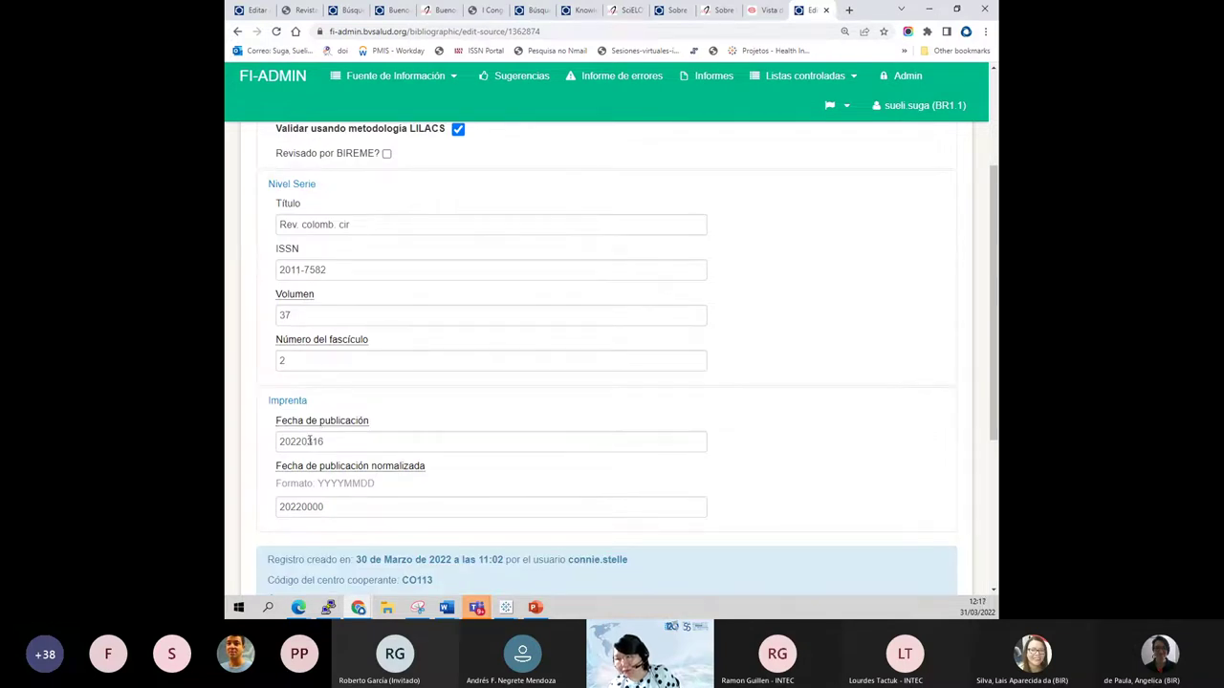
- Set the issue's publication date to "mar. 2022" and its normalized publication date to 20220300, without saving the record
left_click(339, 441)
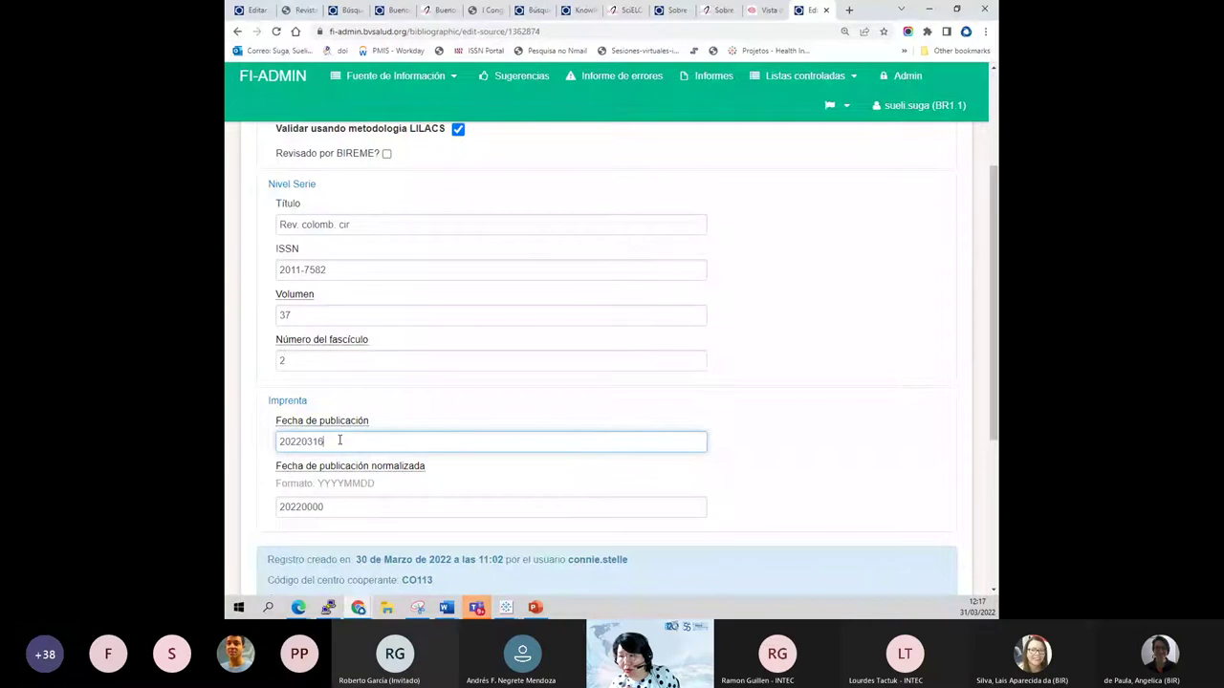
left_click_drag(339, 441, 243, 439)
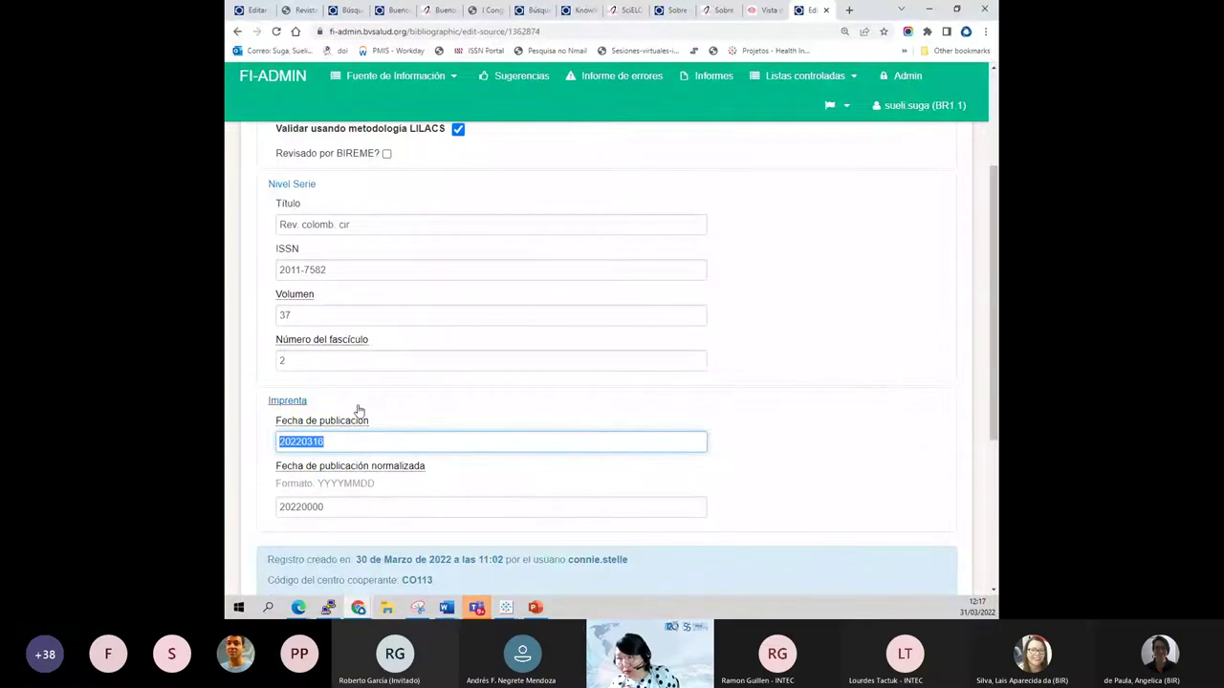
type("mar. ")
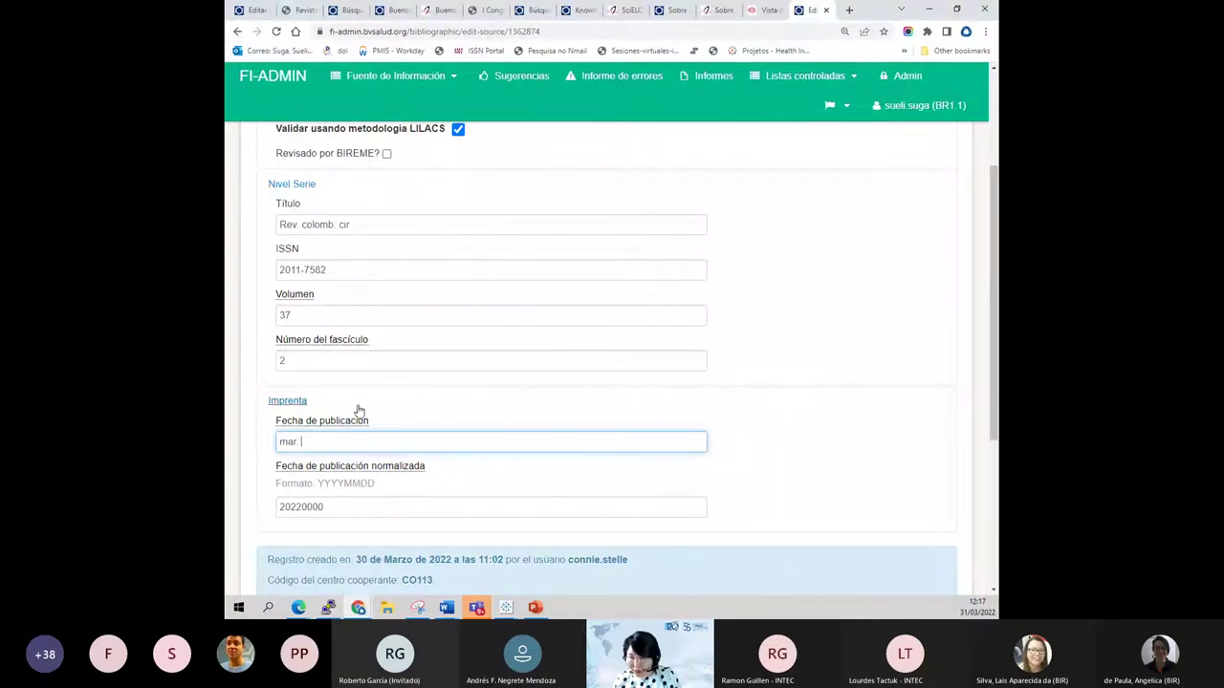
type("2022")
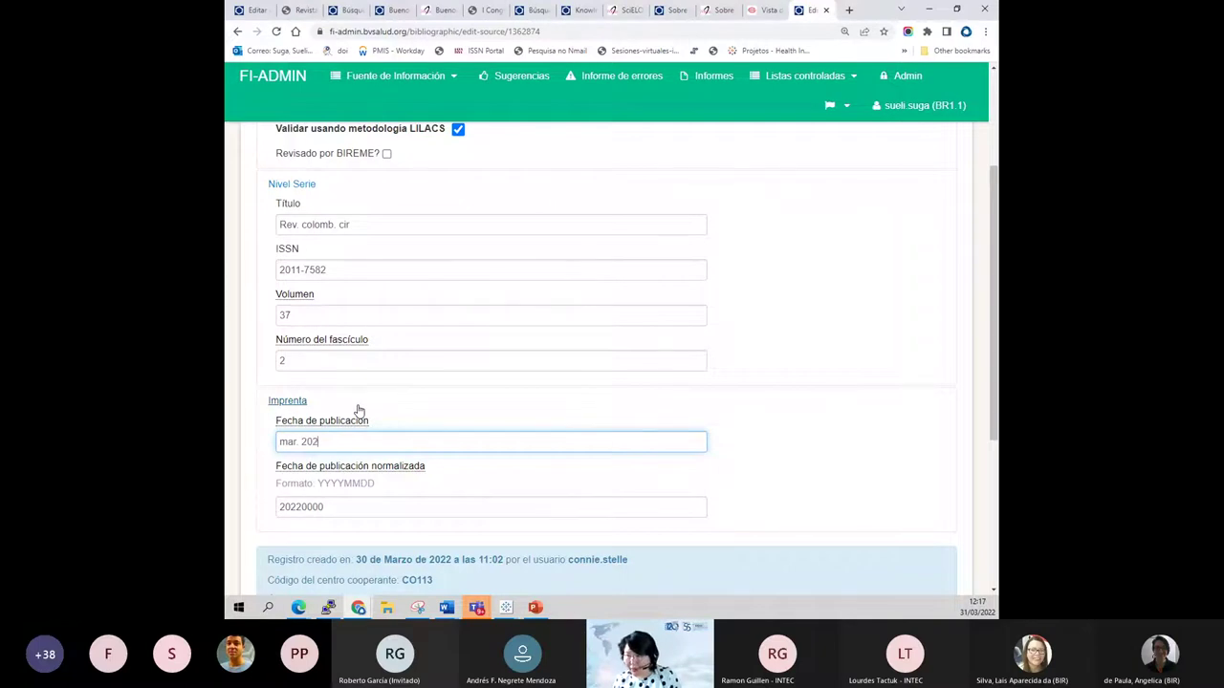
left_click(303, 507)
type("3")
left_click(439, 493)
scroll(439, 493, "up", 1)
scroll(441, 490, "down", 2)
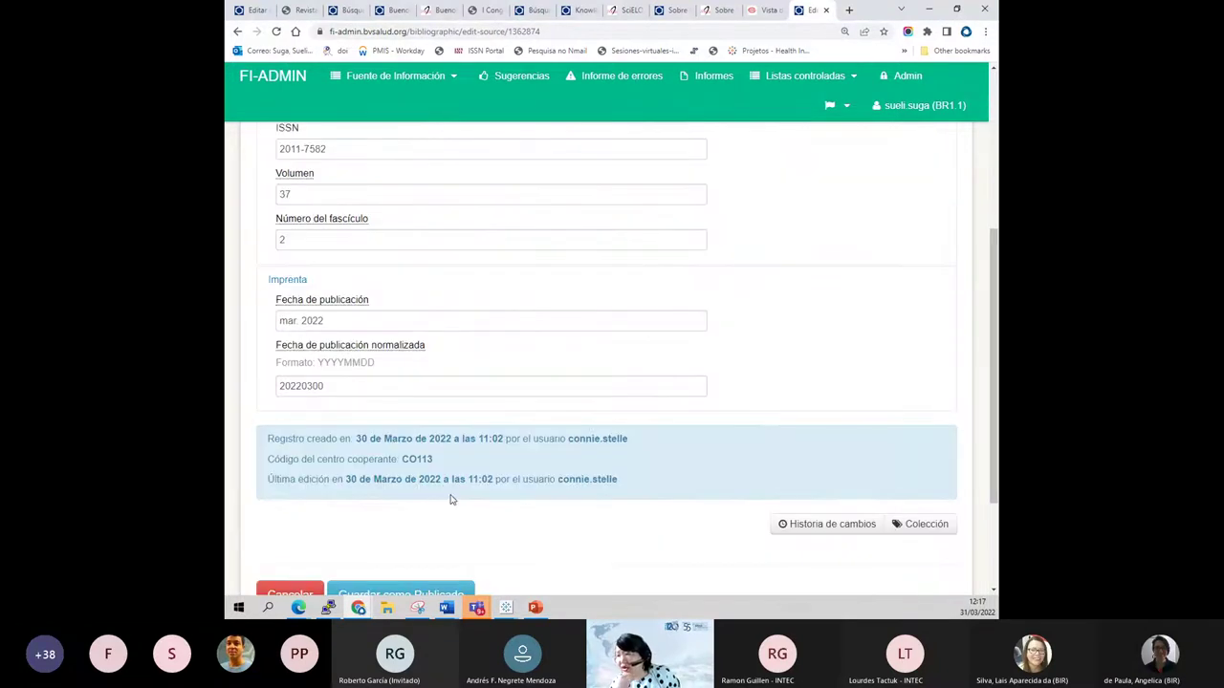
scroll(441, 492, "down", 2)
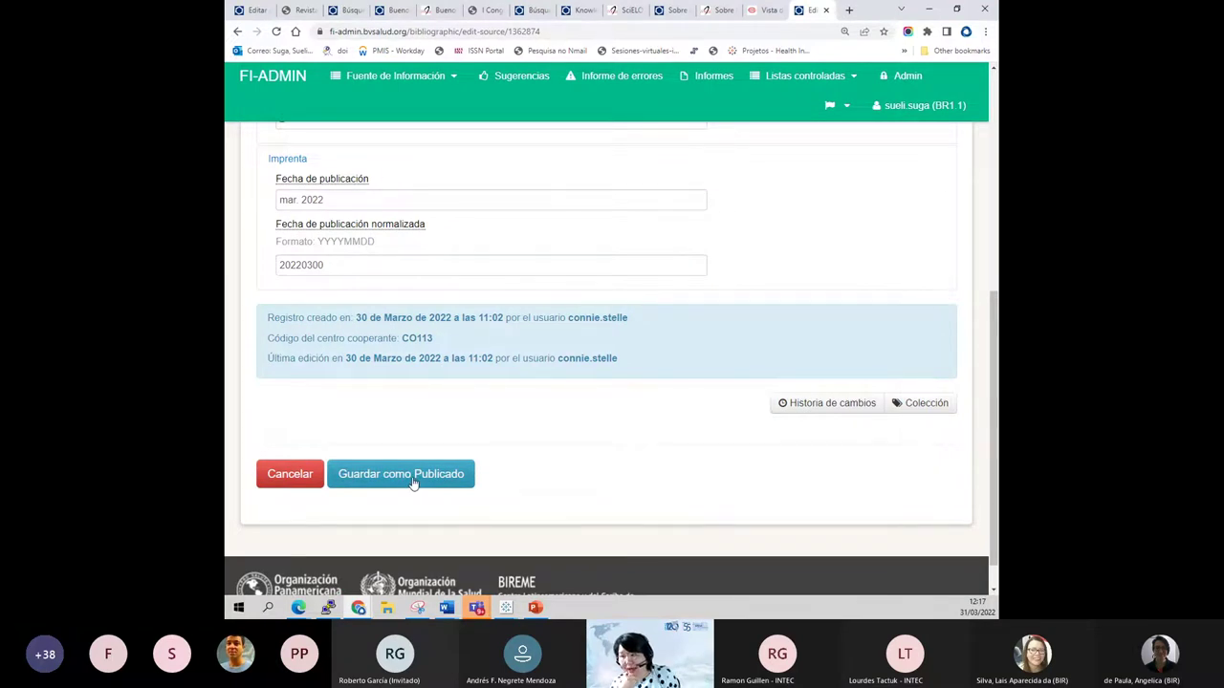
- List the analytics of issue 37 (2), 2022, review the entries, and start a new analytic for this issue
scroll(413, 483, "up", 5)
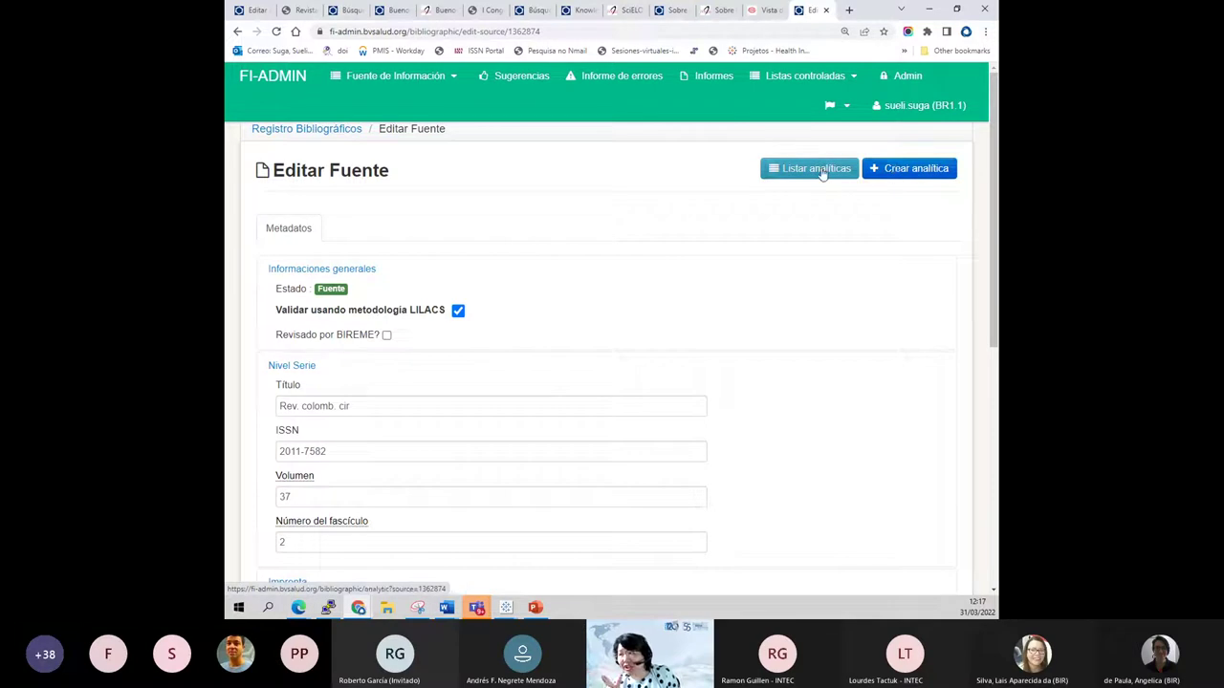
left_click(821, 172)
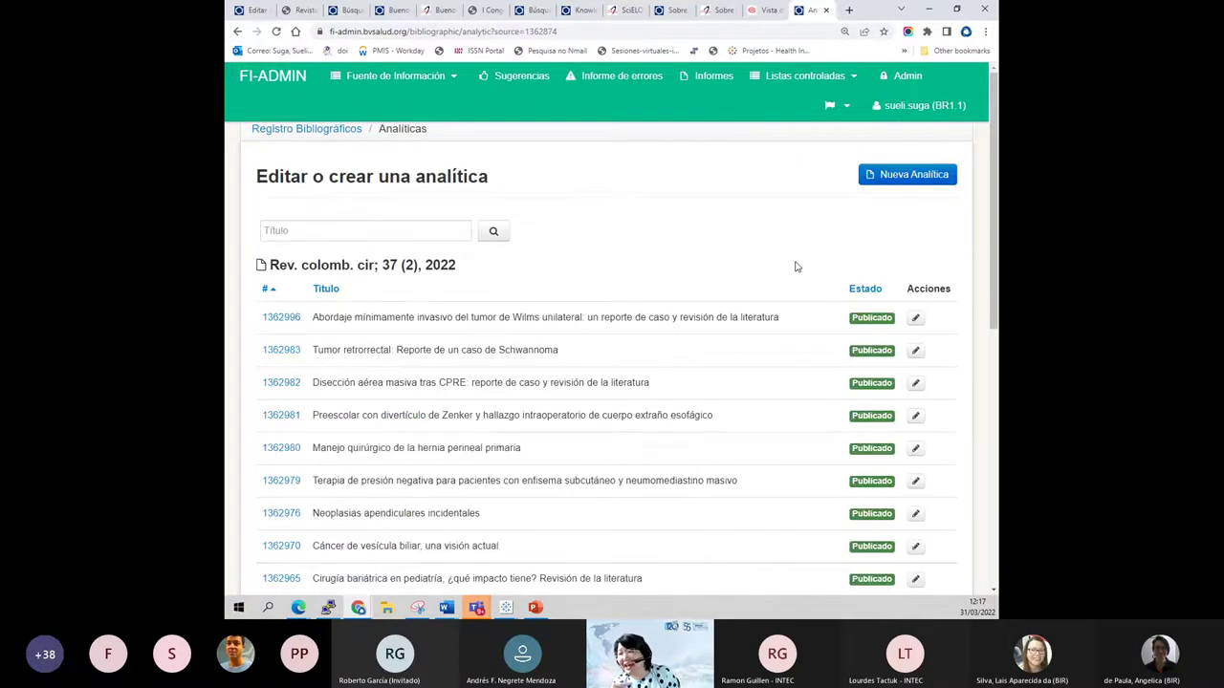
scroll(779, 372, "down", 5)
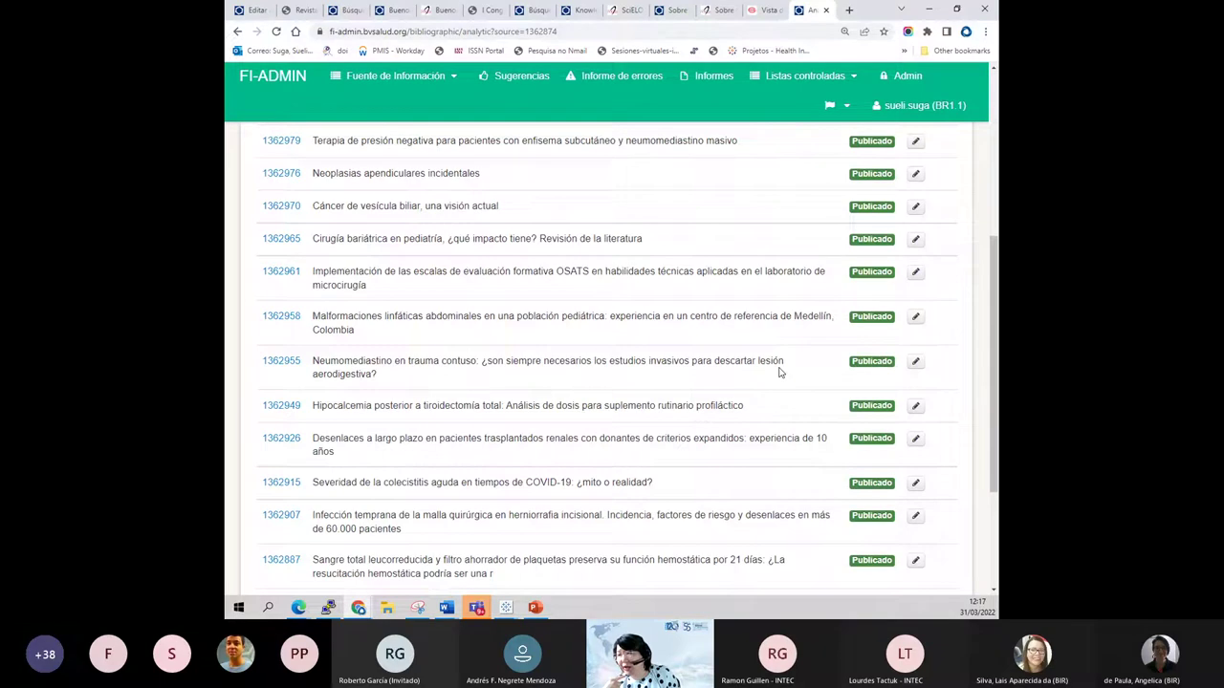
scroll(778, 372, "up", 4)
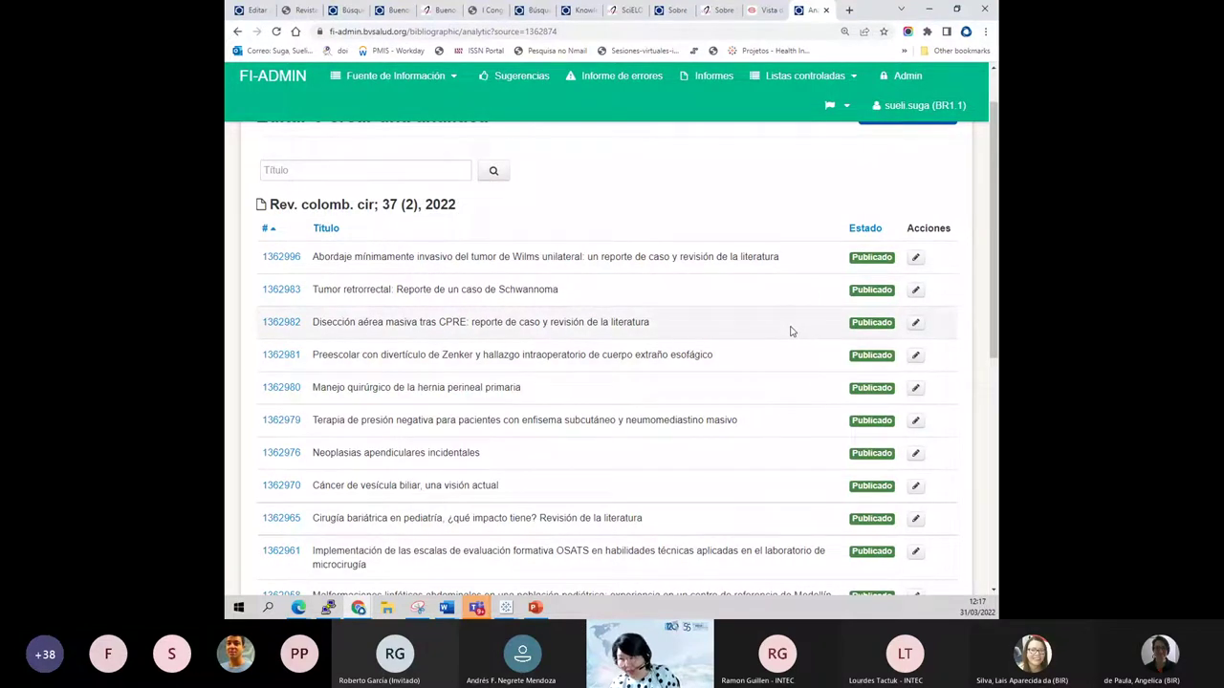
scroll(790, 331, "down", 6)
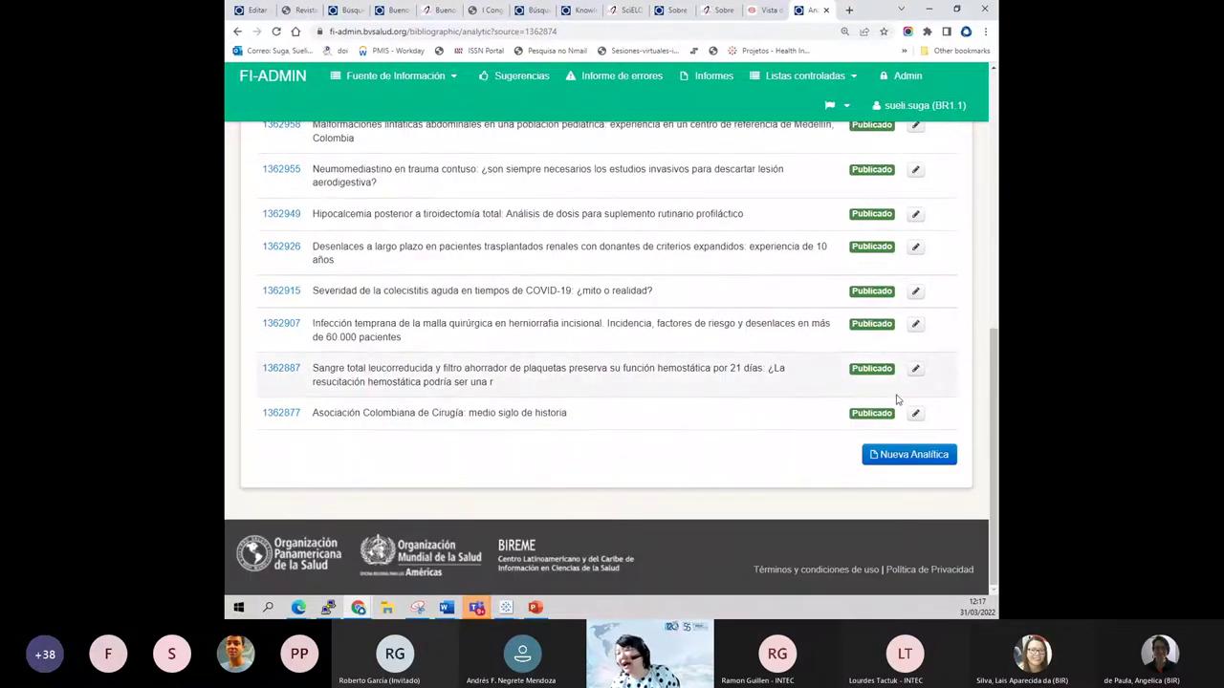
left_click(909, 457)
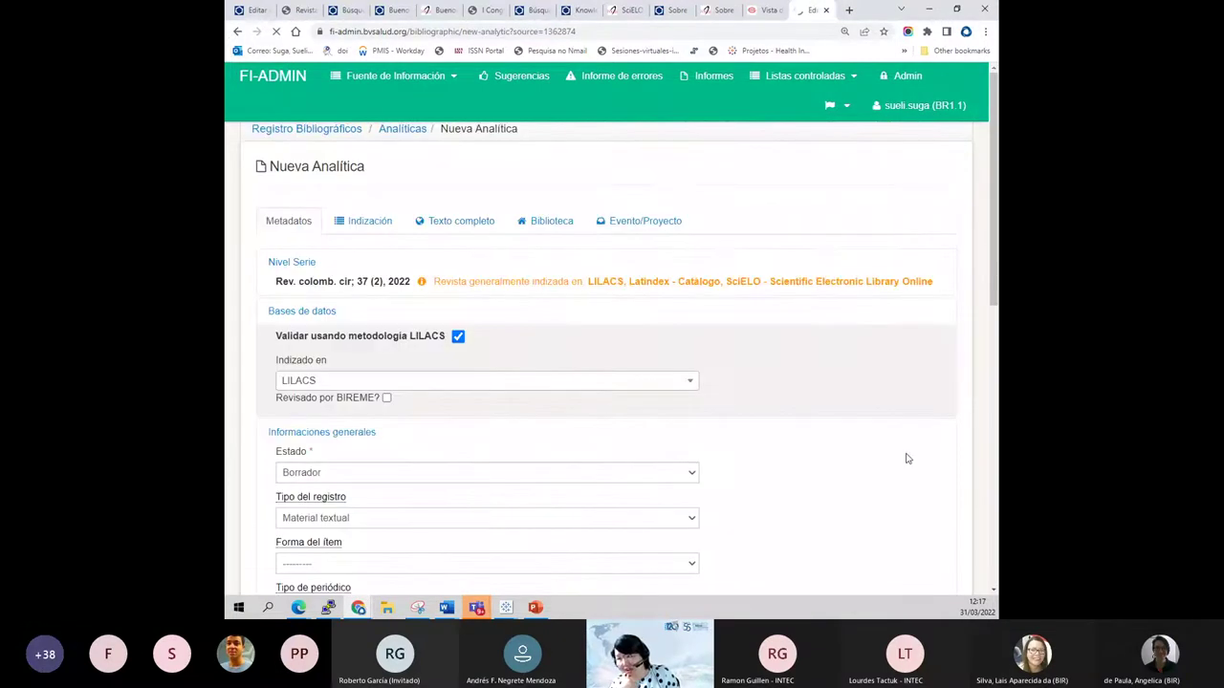
- Examine the fields of the blank Nueva Analítica form for Rev. colomb. cir; 37 (2), 2022, and close it without saving
scroll(908, 459, "down", 4)
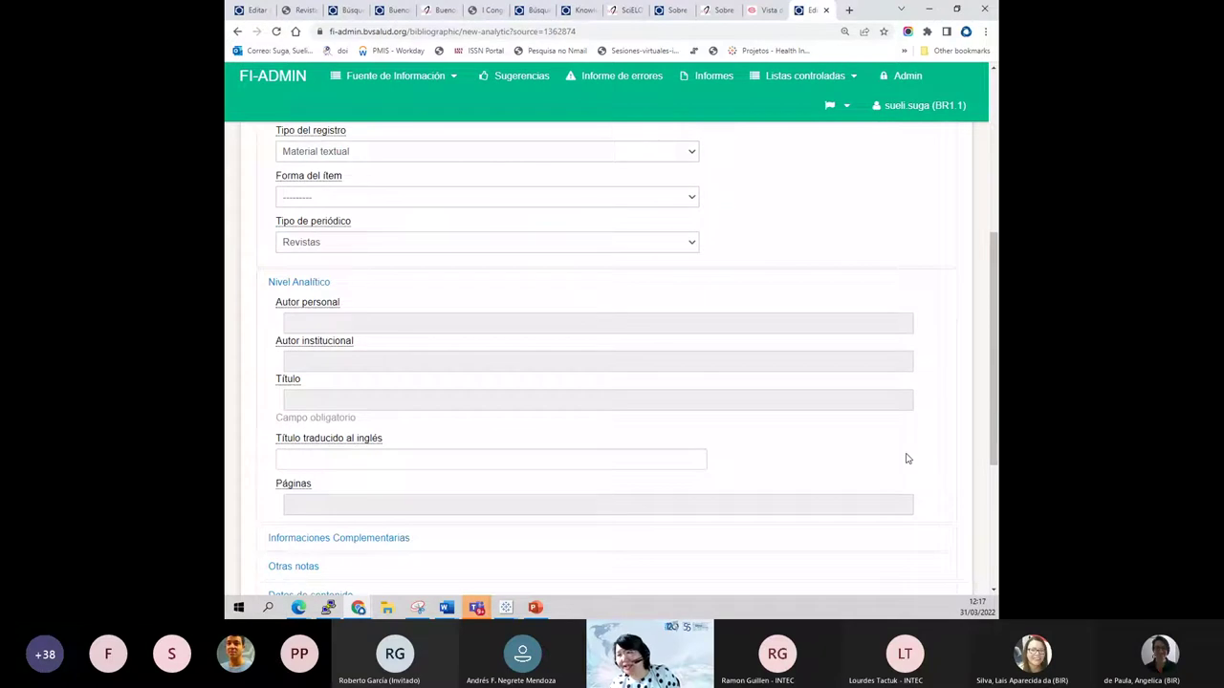
scroll(908, 459, "down", 1)
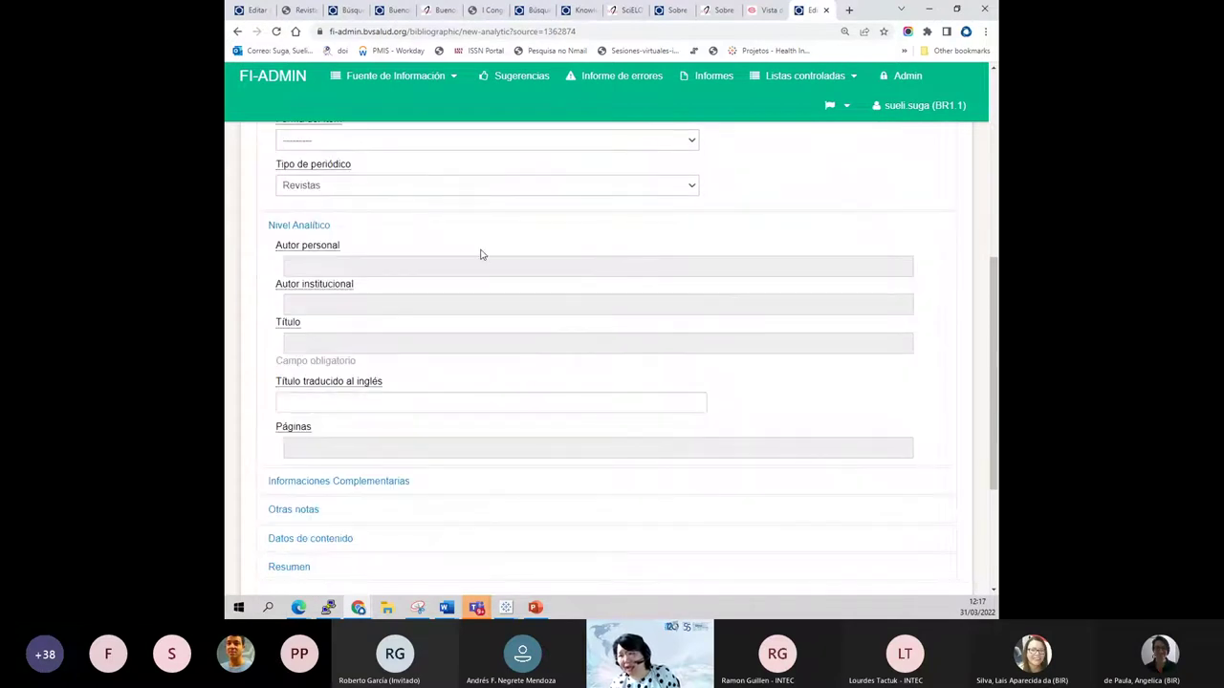
scroll(598, 533, "up", 7)
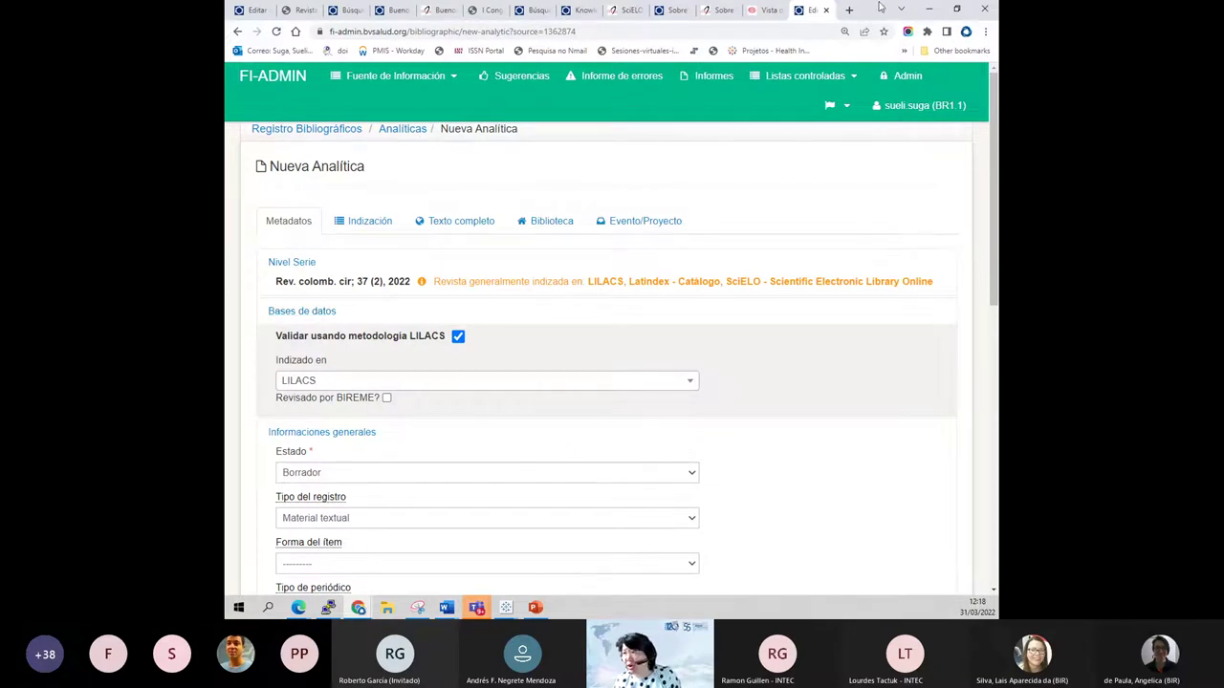
left_click(826, 10)
- Return to the existing analytic record's metadata and check the databases offered under Indizado en without changing the selection
left_click(256, 9)
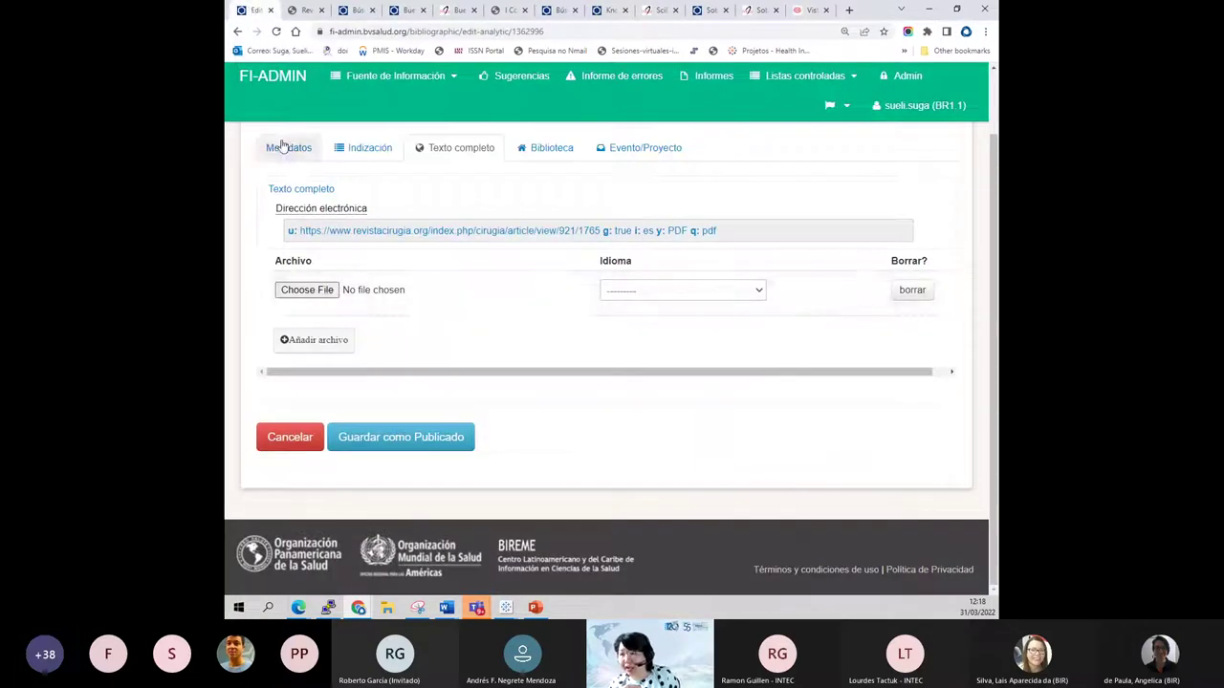
left_click(283, 147)
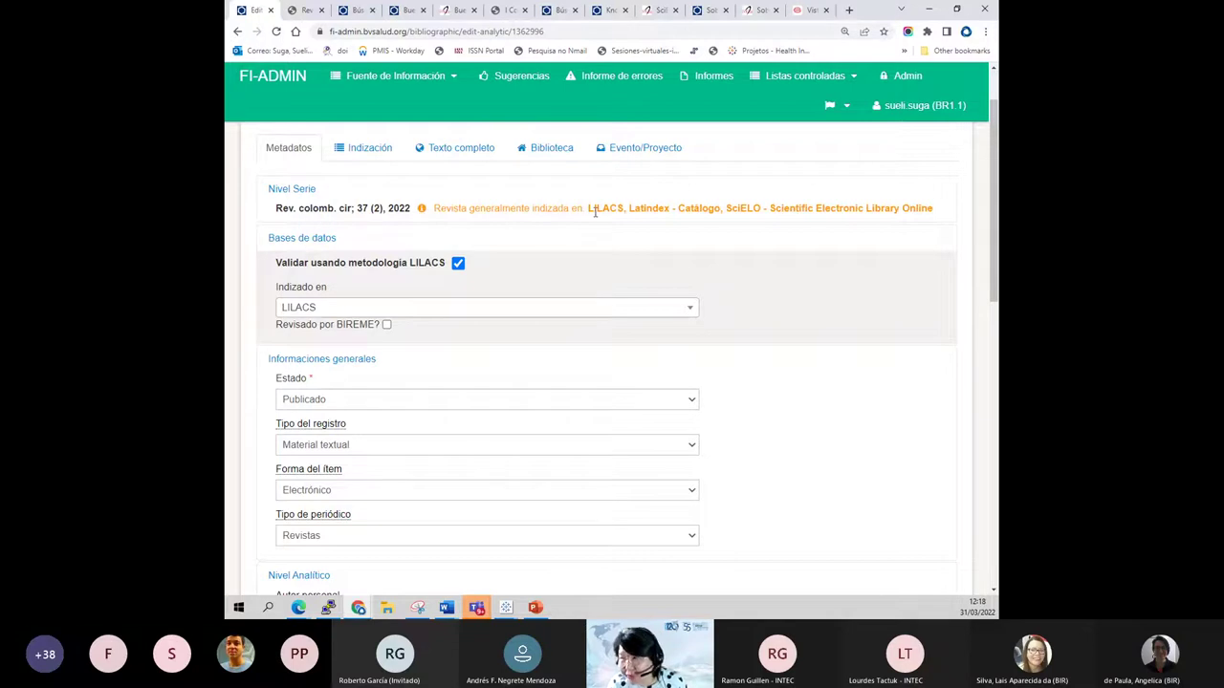
scroll(595, 212, "down", 1)
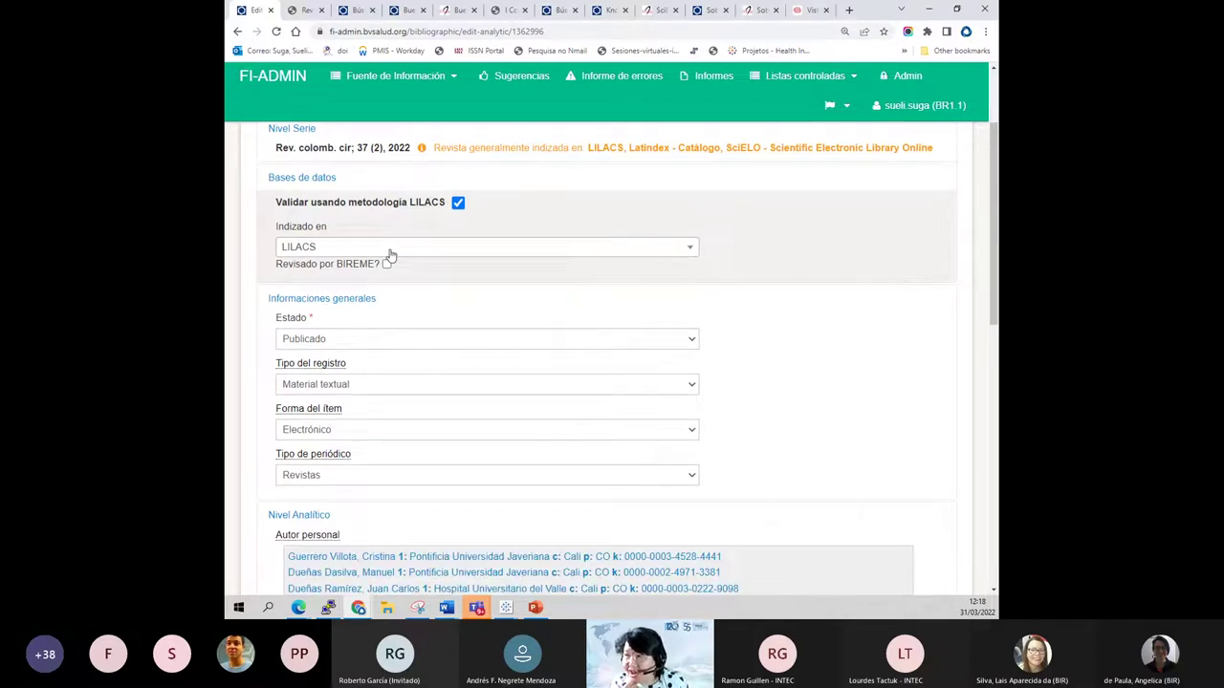
left_click(690, 251)
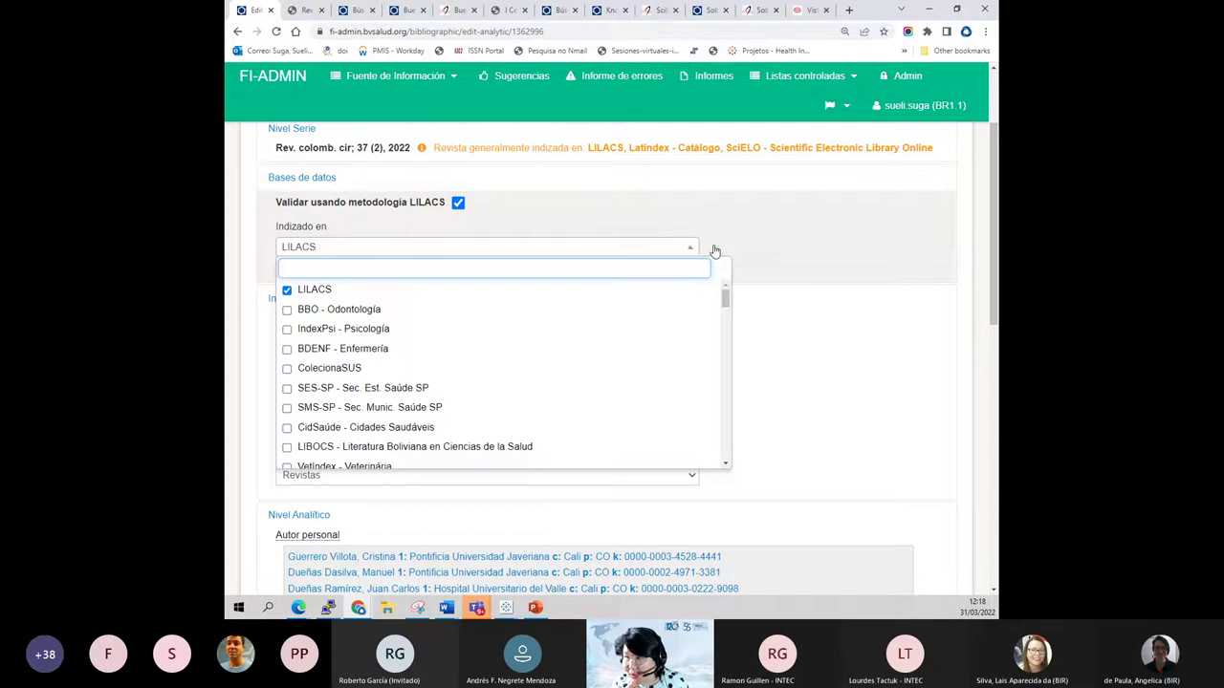
left_click(770, 241)
scroll(771, 241, "down", 1)
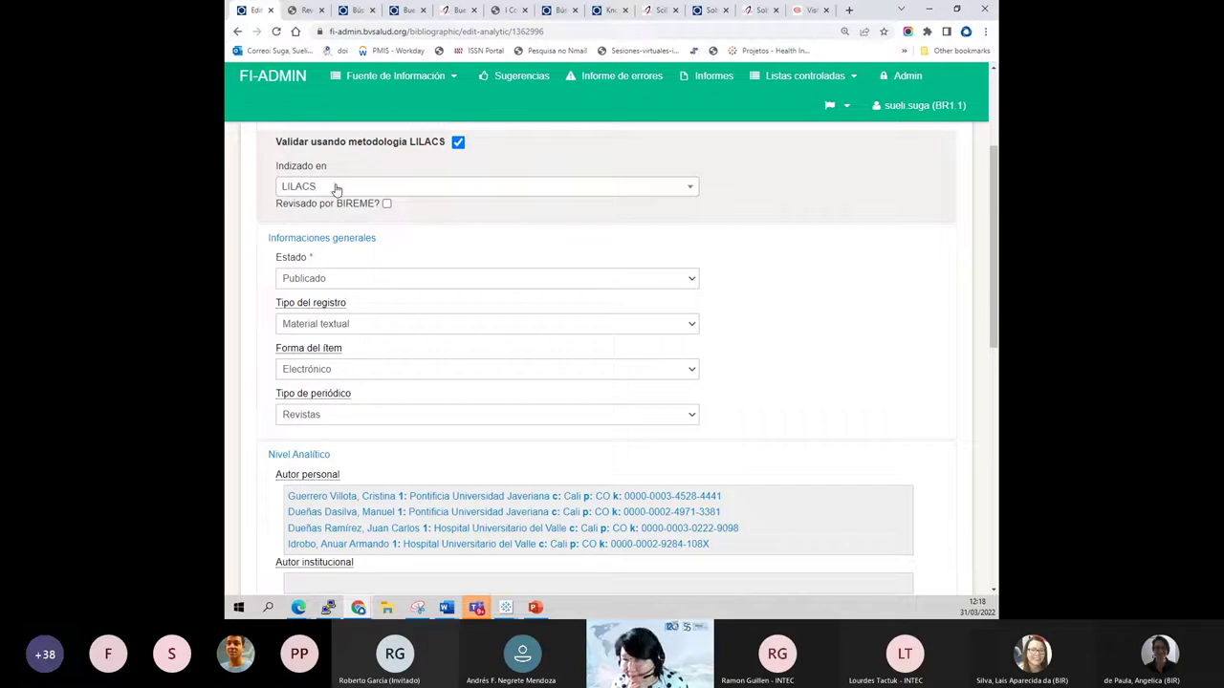
- Select Material textual as the record type and Electrónico as the item form
left_click(332, 329)
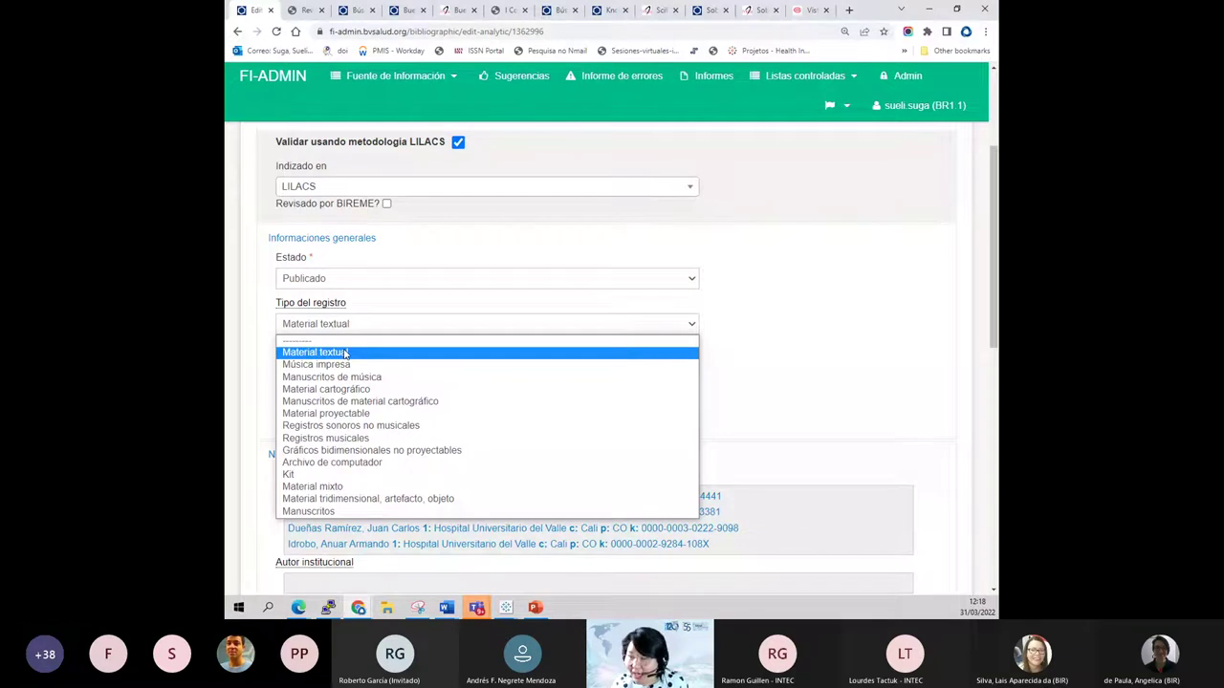
left_click(345, 354)
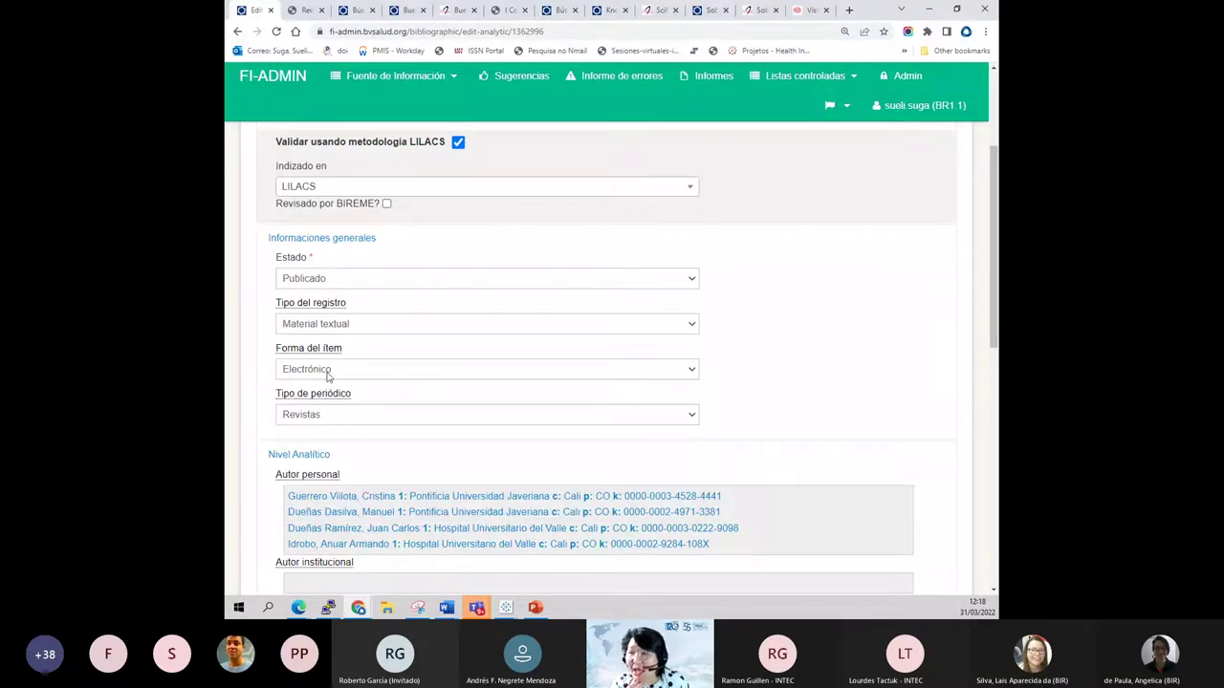
left_click(328, 372)
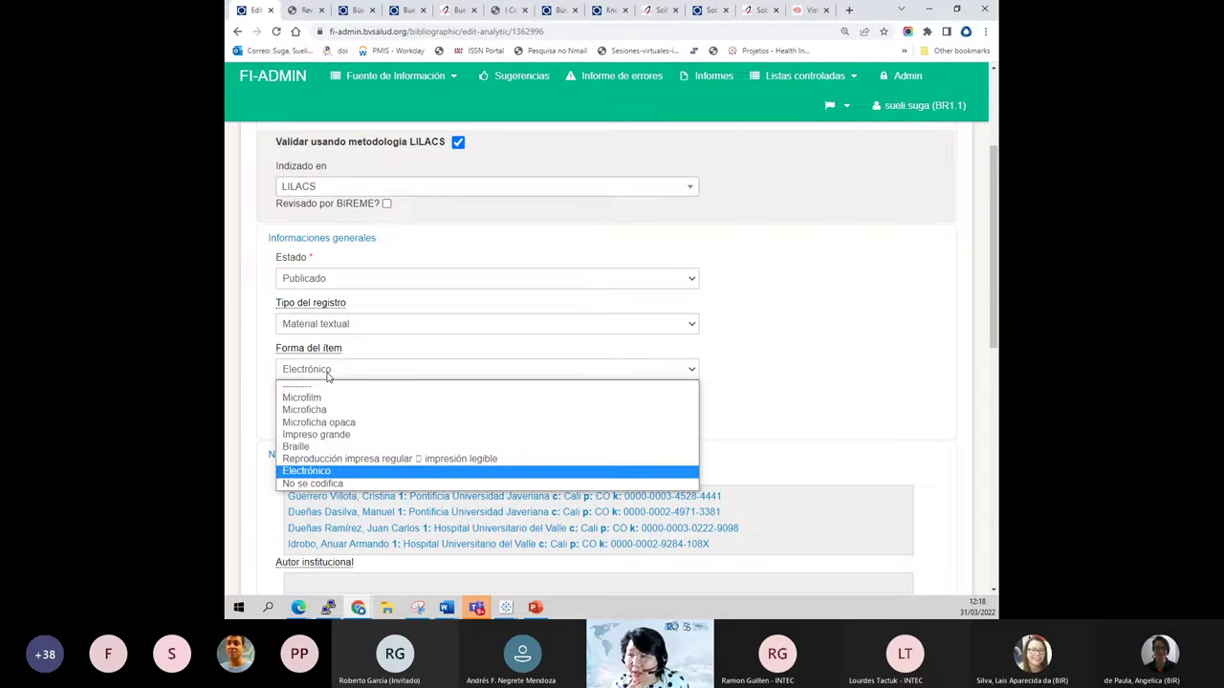
left_click(353, 473)
scroll(308, 480, "down", 1)
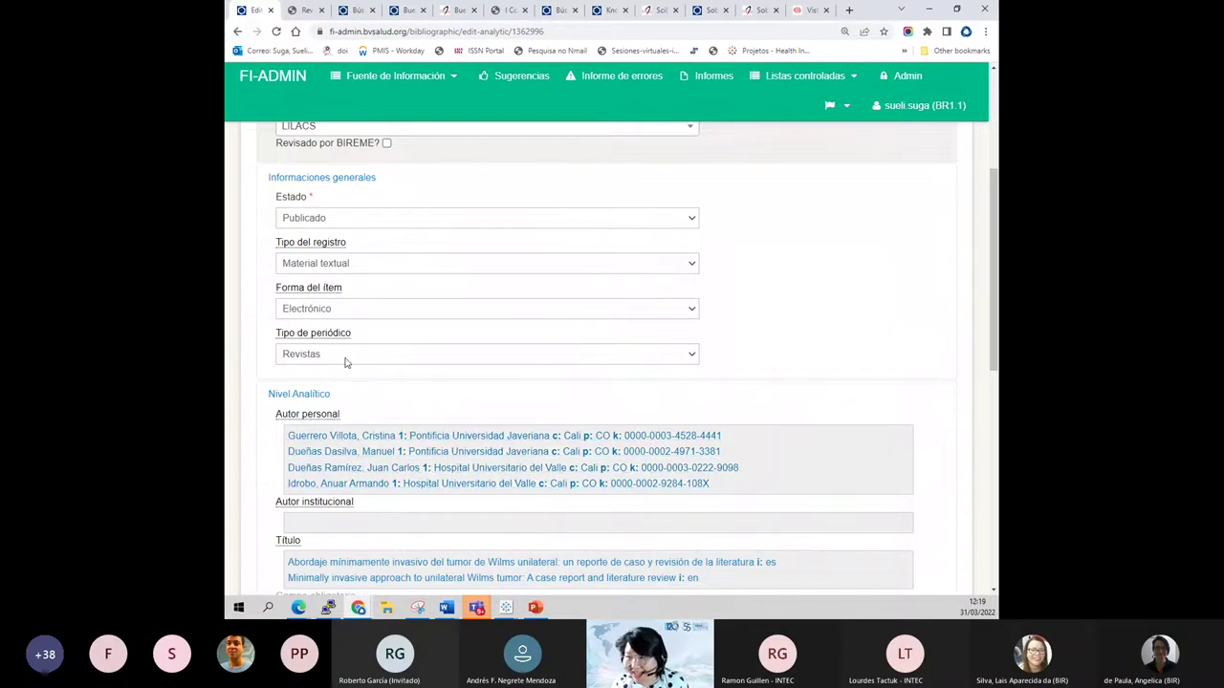
- Open the personal author entries for editing and examine the first author's surname and given name format and level 1 affiliation
scroll(346, 361, "down", 3)
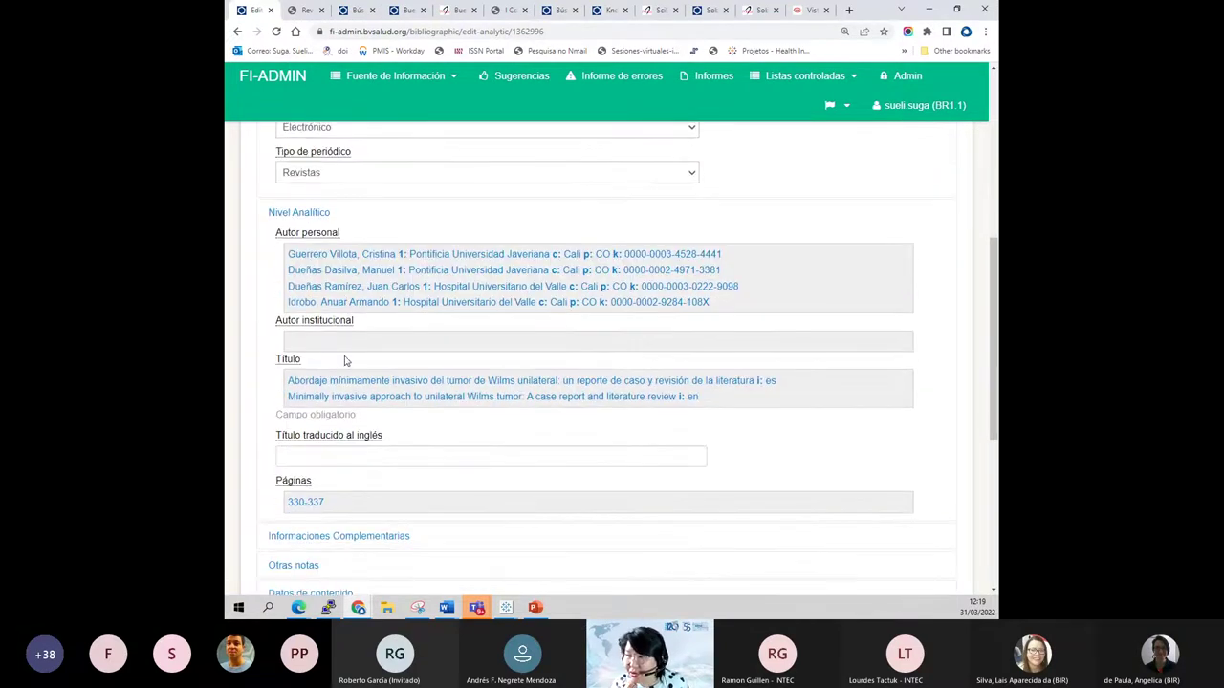
left_click(352, 255)
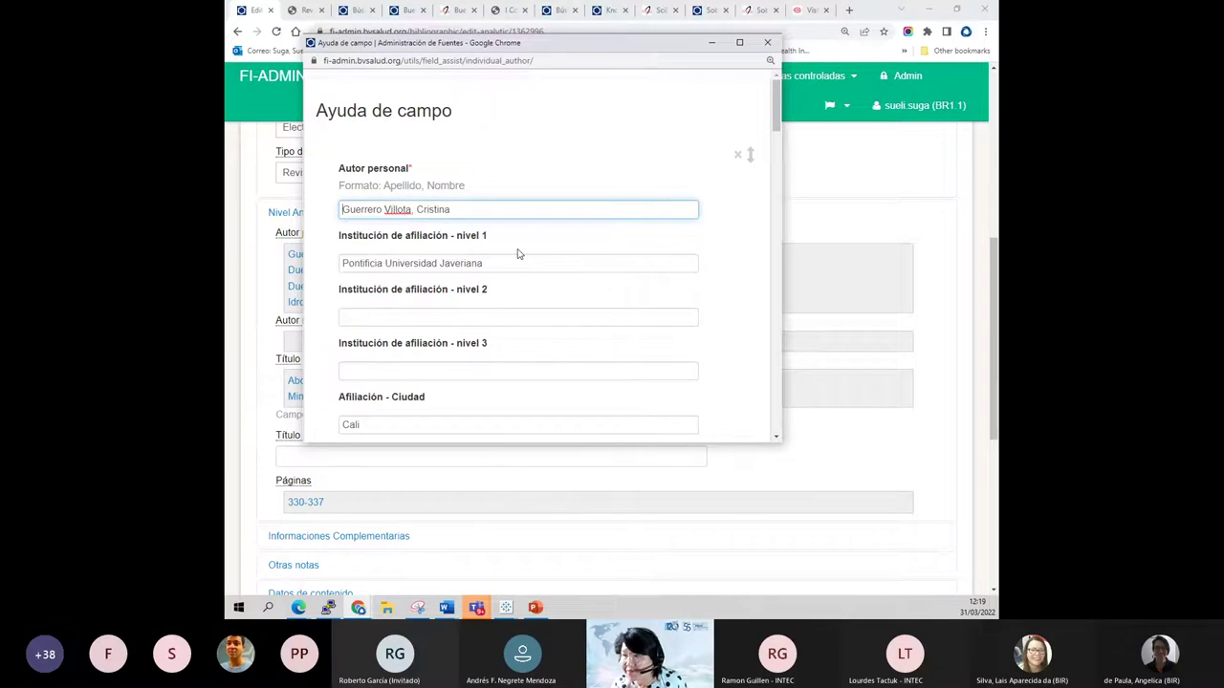
left_click_drag(415, 214, 340, 211)
left_click(472, 209)
left_click_drag(472, 209, 417, 209)
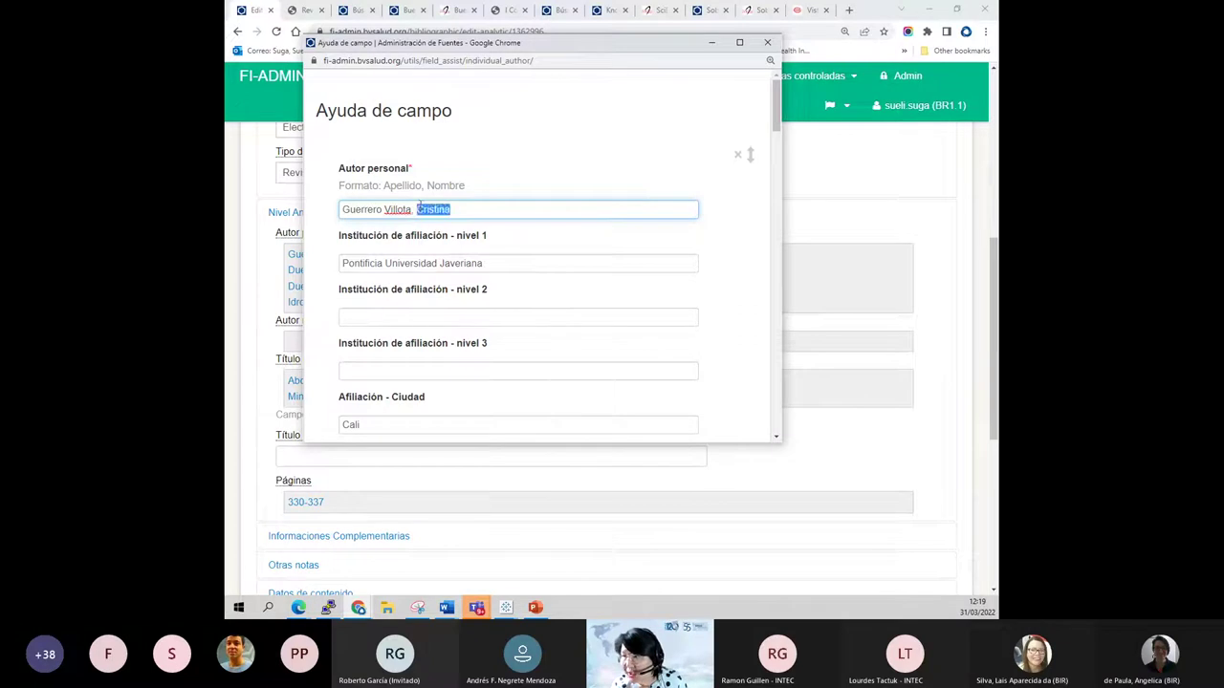
left_click(450, 262)
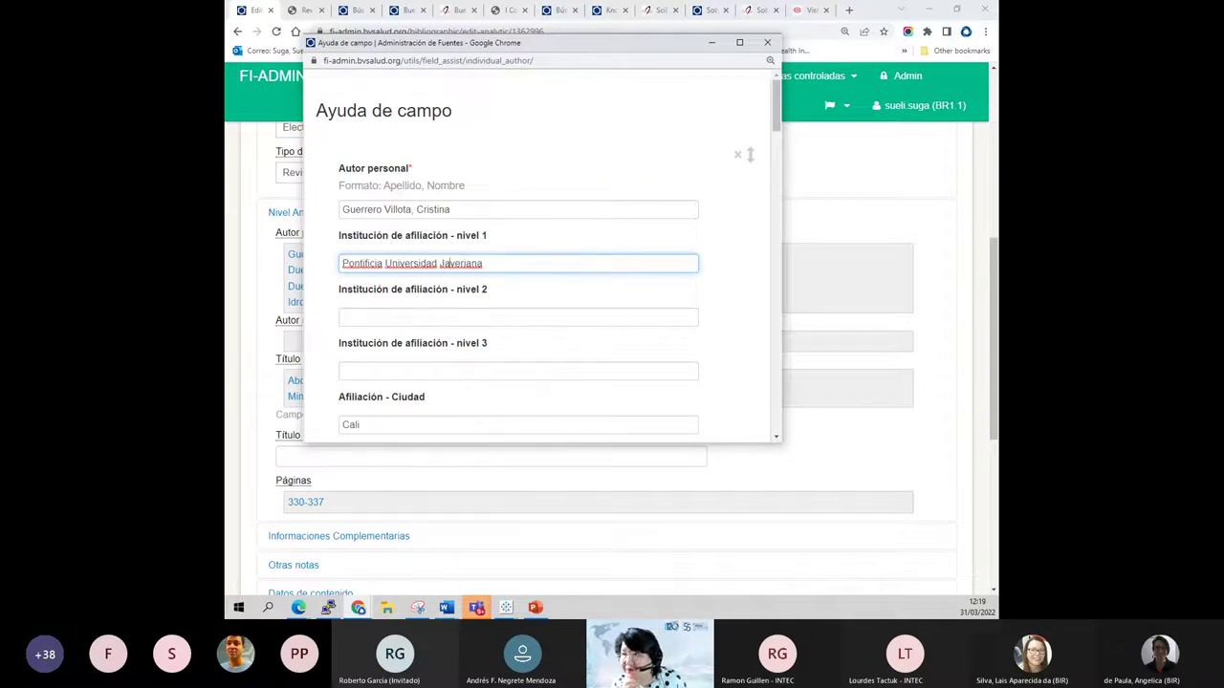
- Bring up the Wilms tumor article PDF and locate the first affiliation, Pontificia Universidad Javeriana, below the author names
left_click(296, 10)
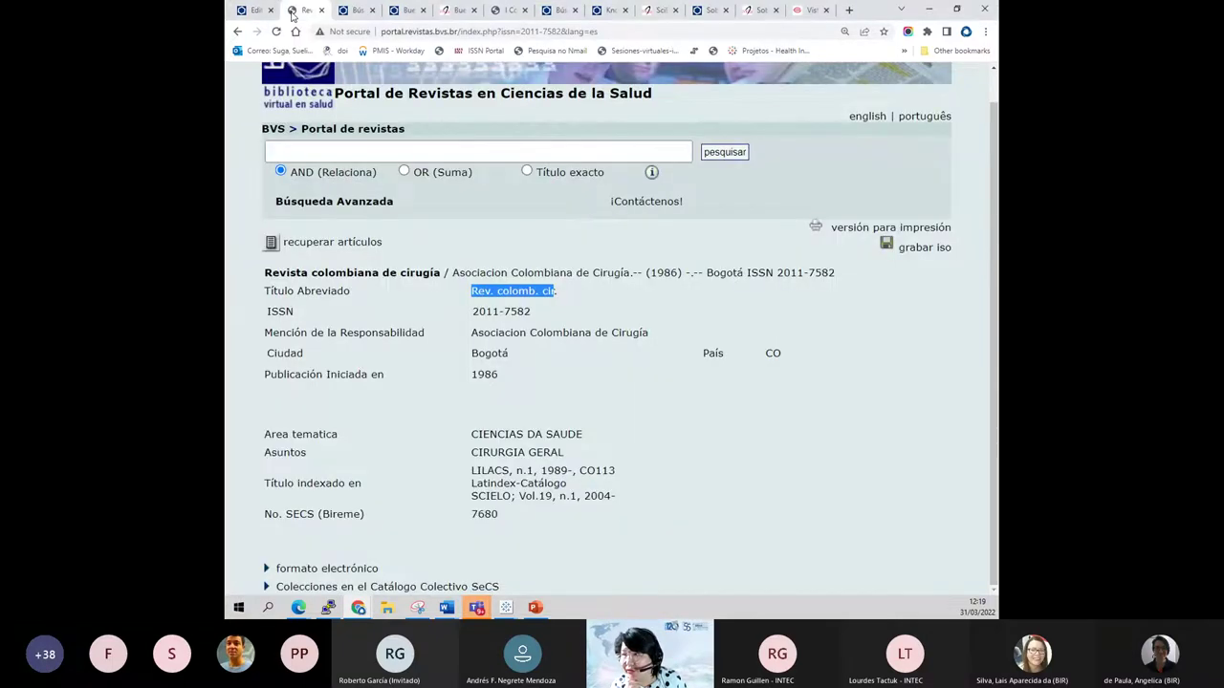
key("alt+Tab")
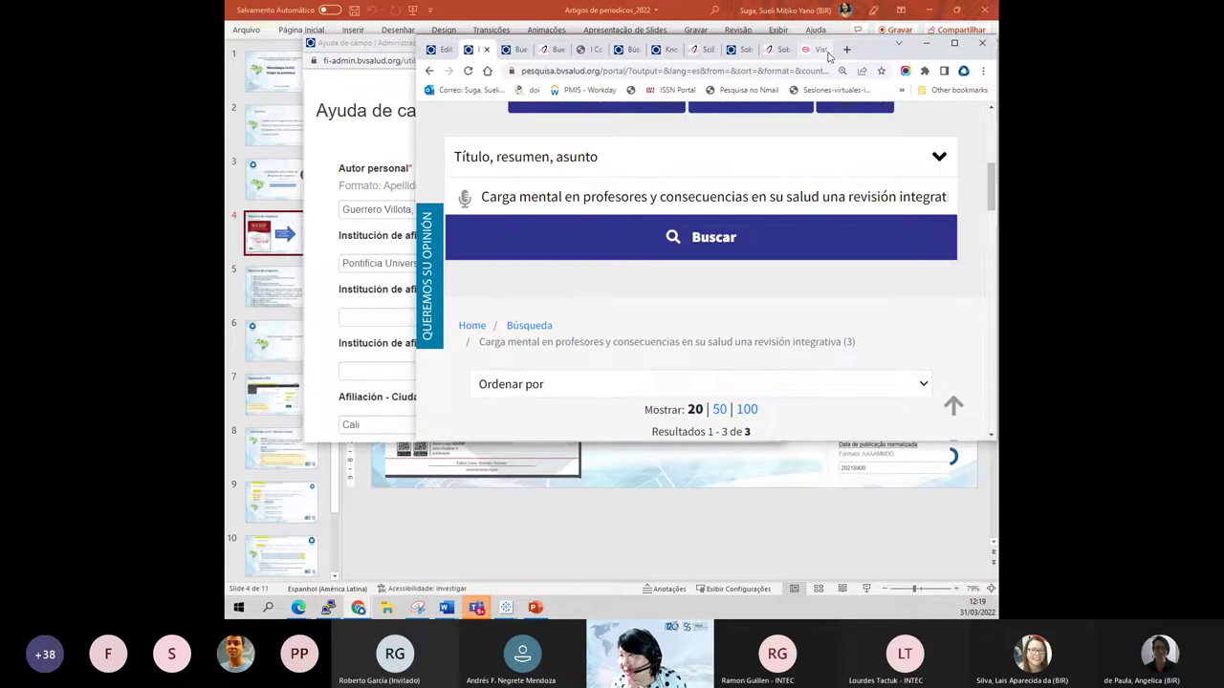
double_click(824, 50)
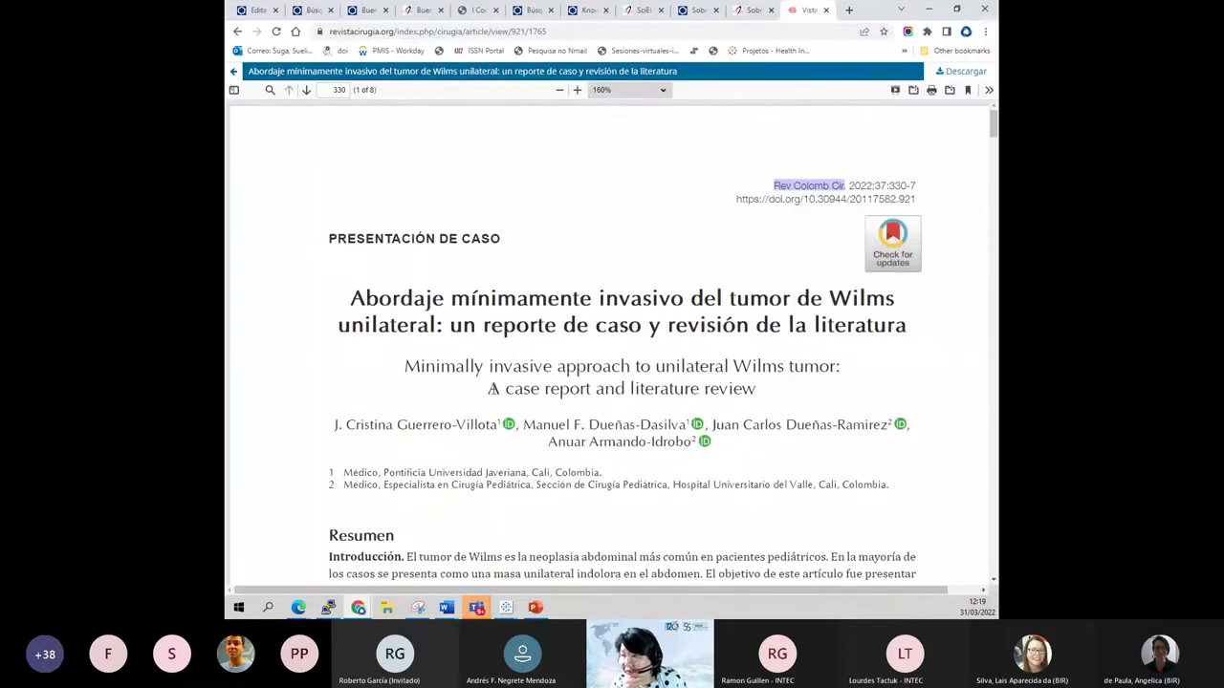
scroll(448, 440, "down", 1)
scroll(448, 440, "down", 1)
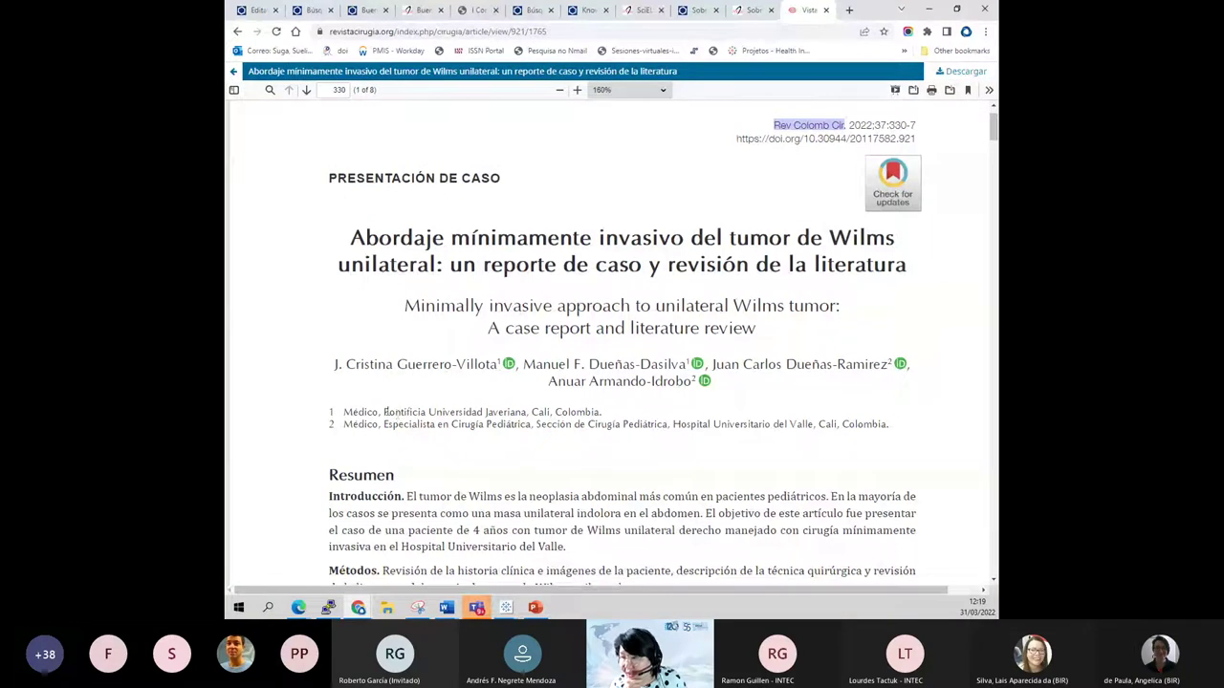
left_click_drag(385, 413, 529, 412)
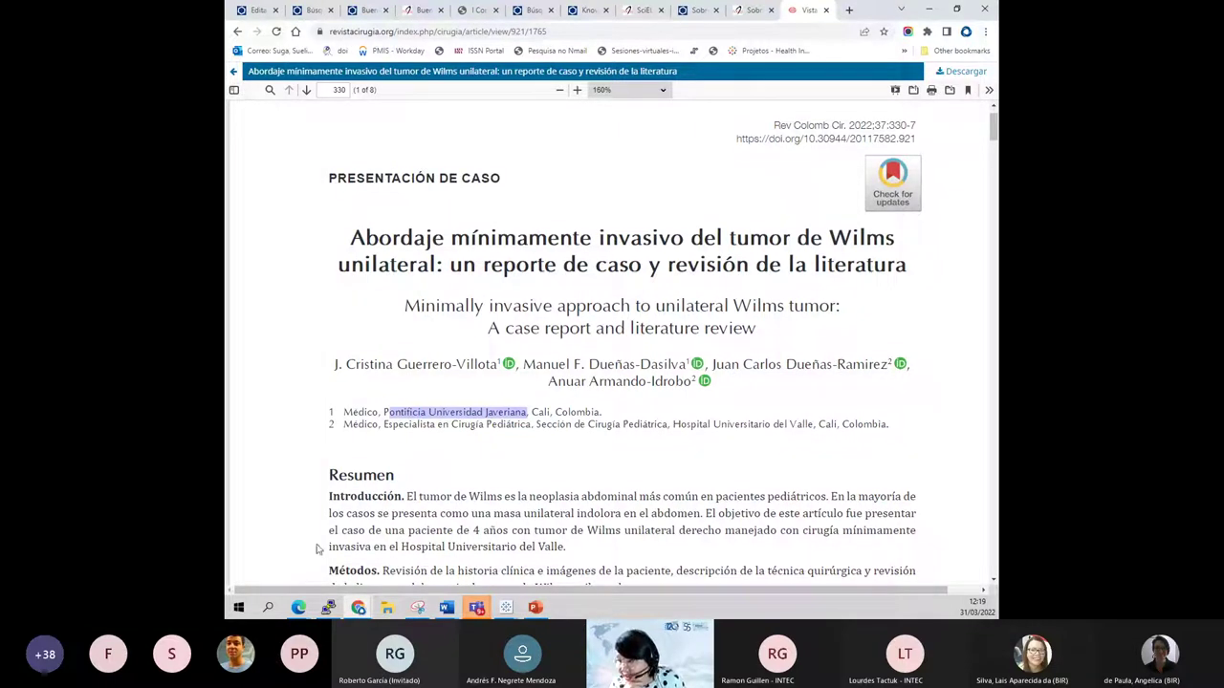
- Go back to the personal author entries and review the affiliation, city, country and ORCID fields through to the third author
mouse_move(355, 612)
left_click(861, 516)
scroll(526, 376, "down", 2)
scroll(526, 376, "down", 1)
scroll(526, 376, "down", 2)
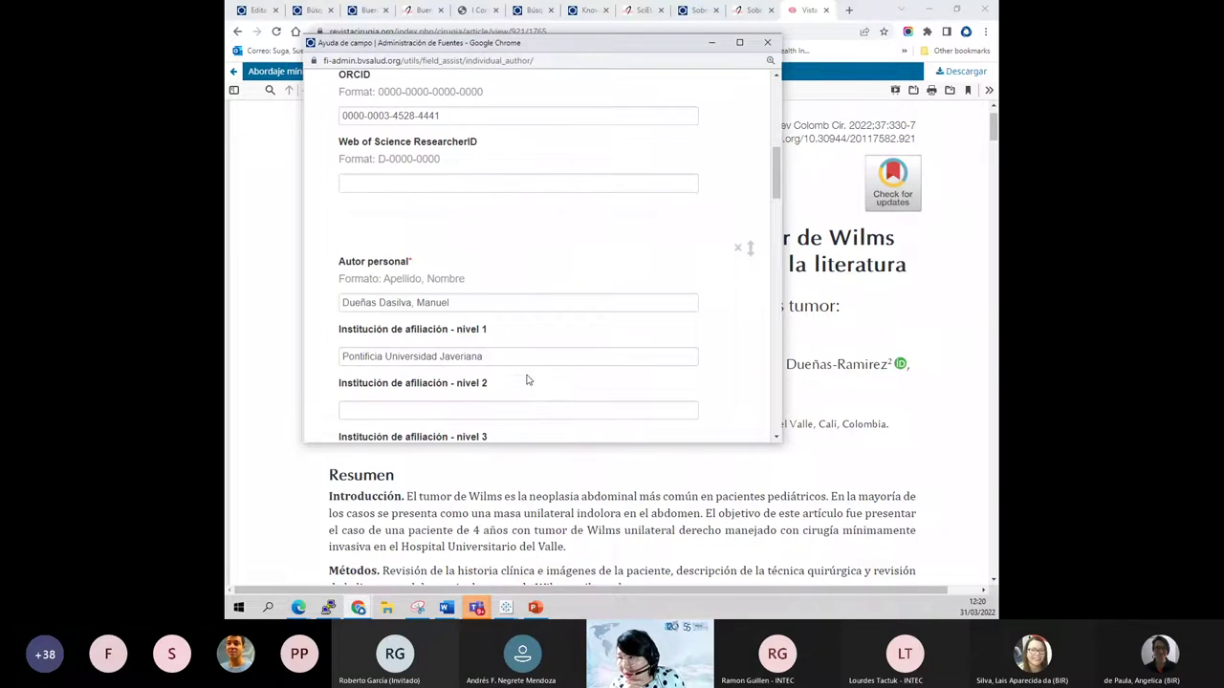
scroll(526, 380, "down", 3)
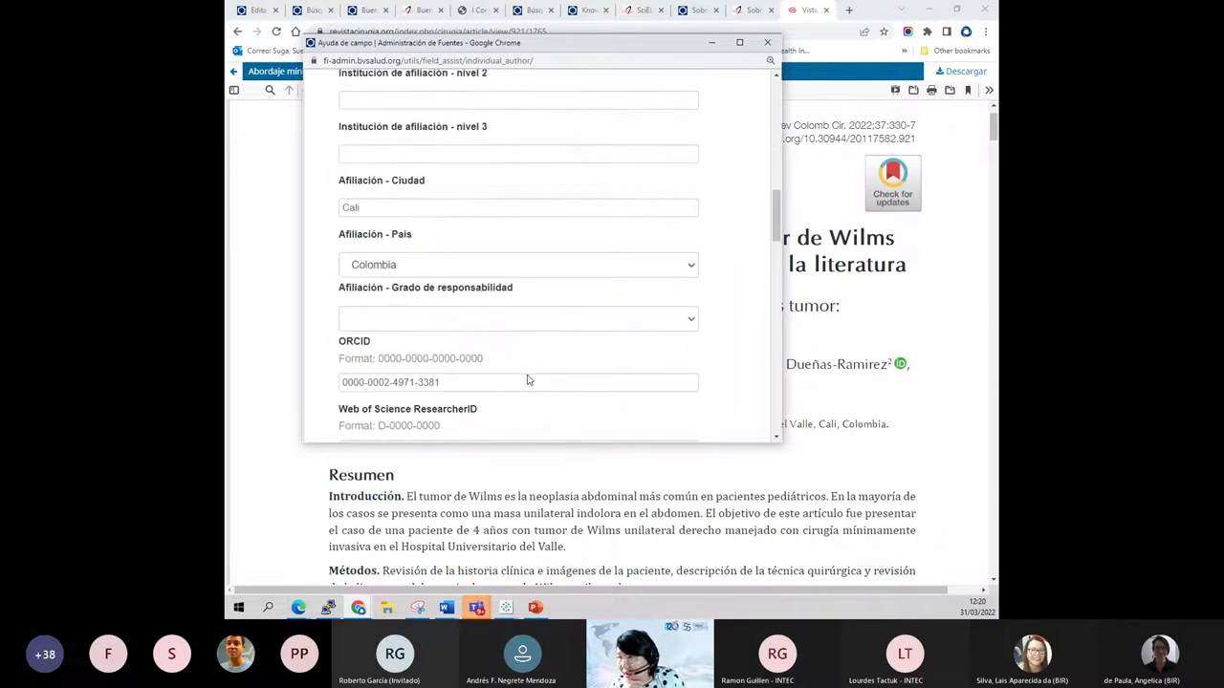
scroll(526, 380, "down", 3)
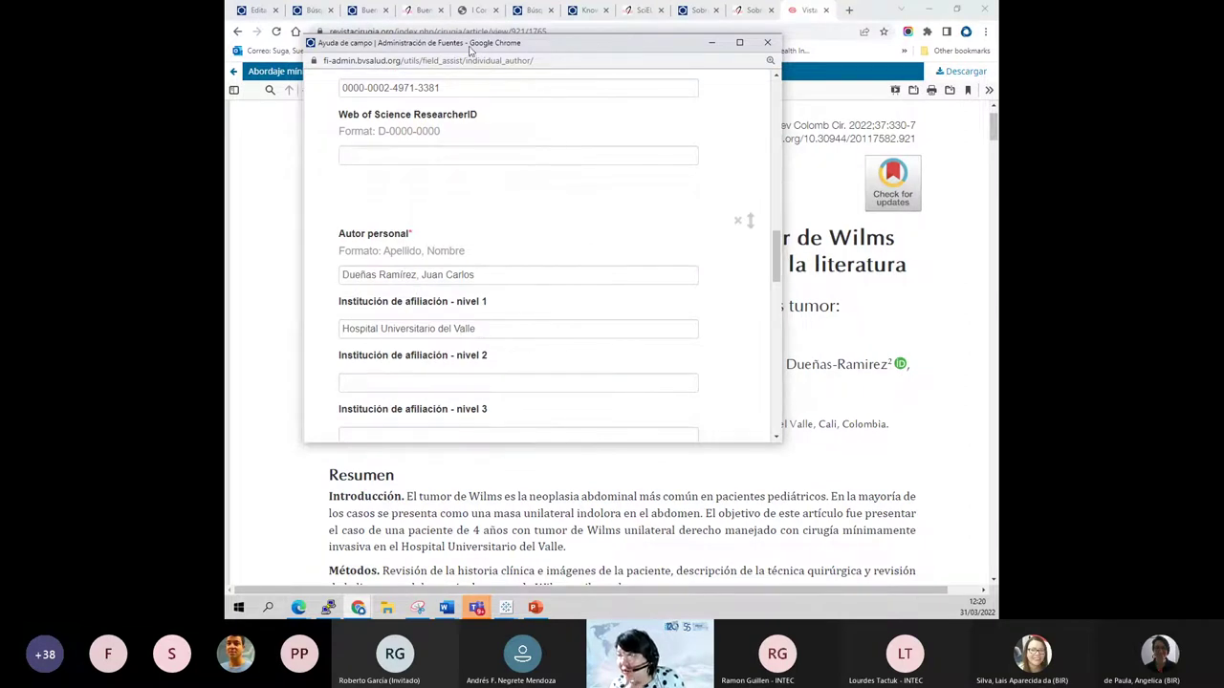
- Reduce the height of the author entry window so the affiliations in the article PDF behind it are exposed
left_click_drag(467, 44, 478, 9)
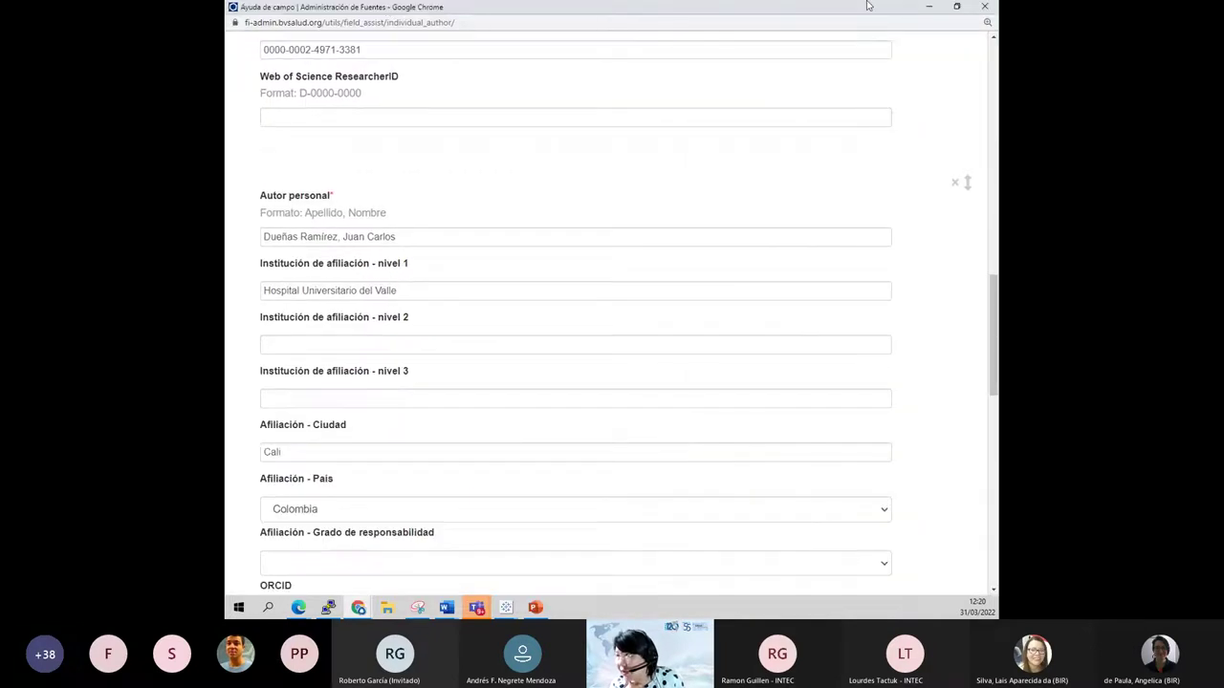
double_click(478, 9)
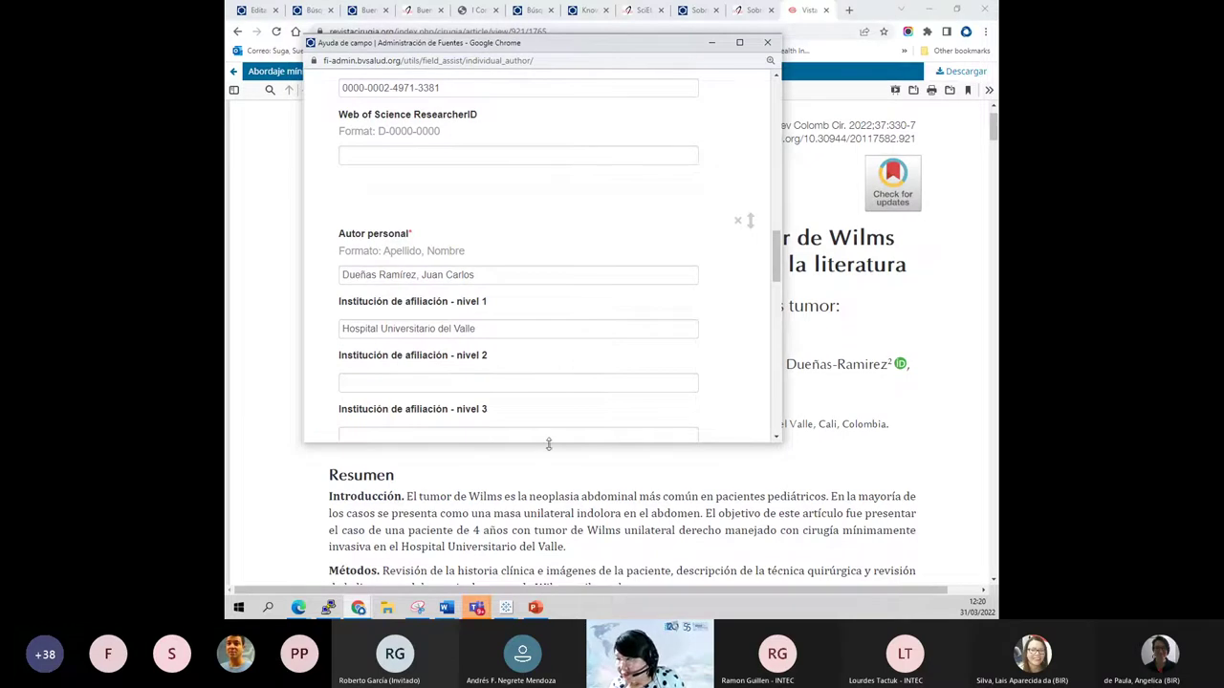
left_click_drag(549, 444, 549, 342)
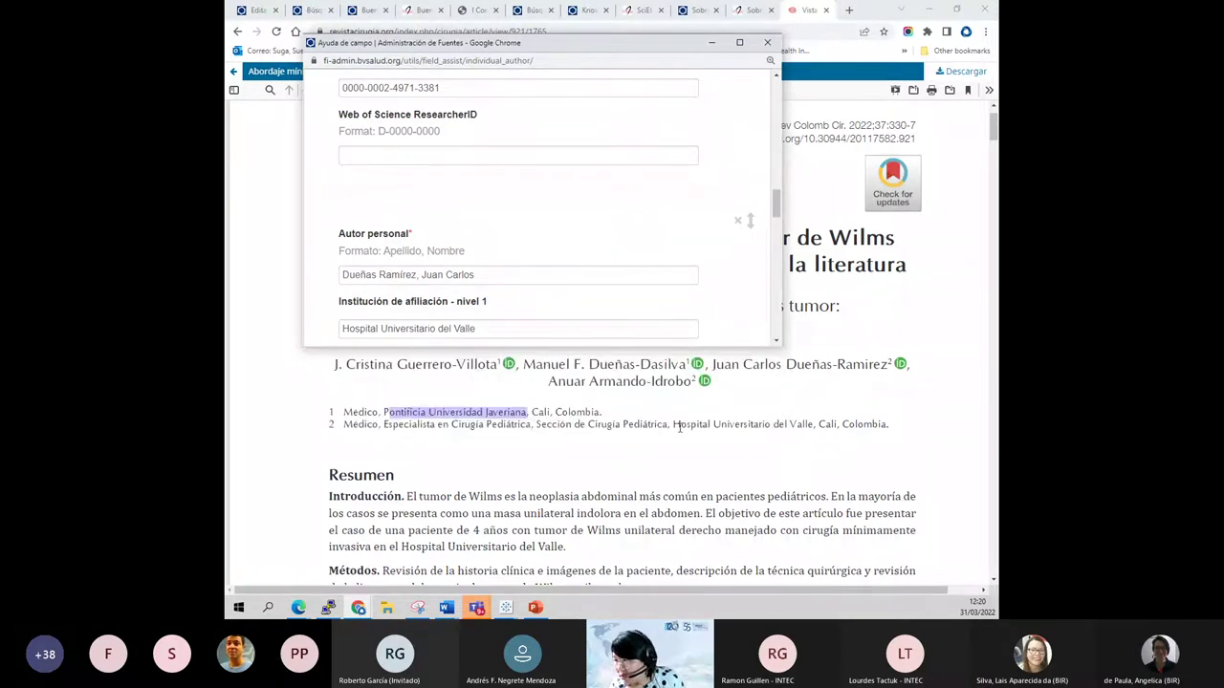
- Enter Sección de Cirugía Pediátrica, copied from the article's second affiliation, as the third author's level 2 affiliation institution
left_click(672, 424)
left_click_drag(672, 423, 812, 426)
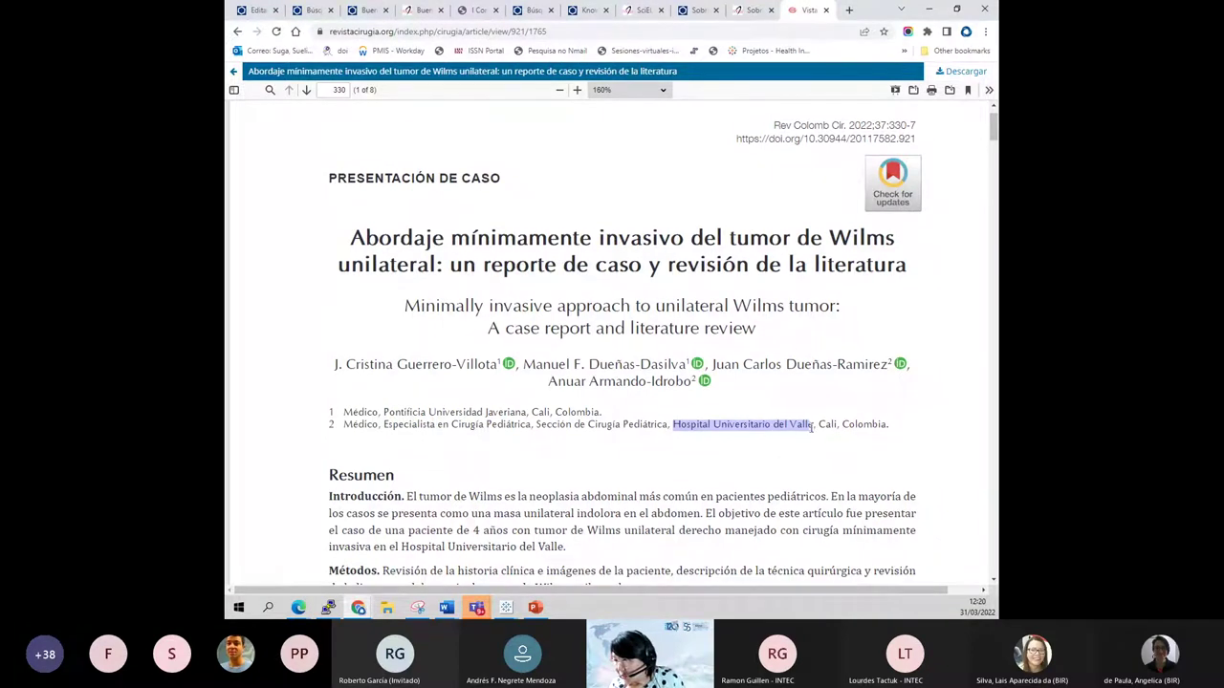
left_click_drag(670, 424, 537, 425)
key("ctrl+c")
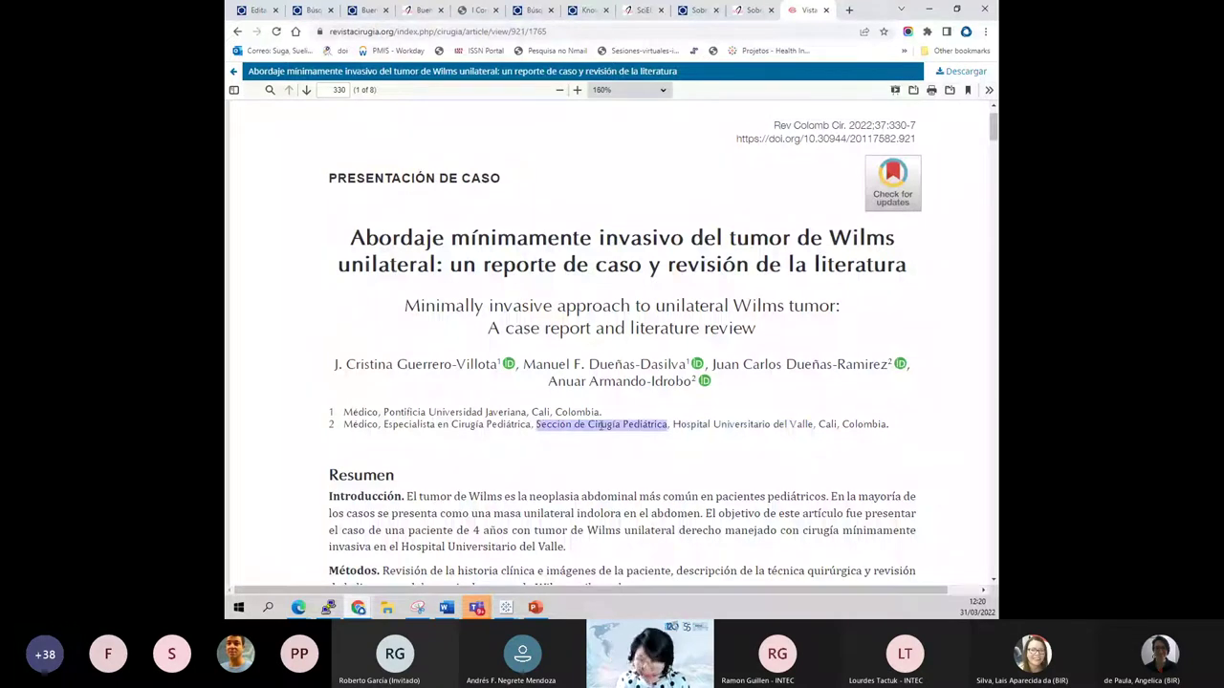
mouse_move(510, 608)
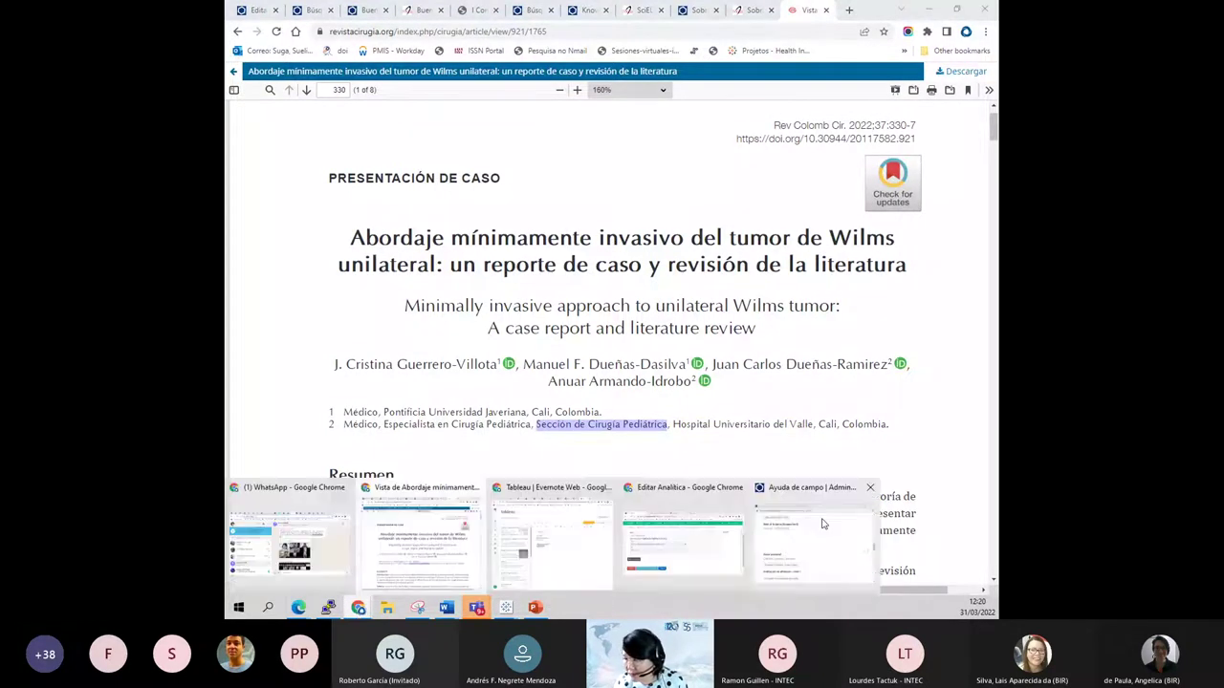
left_click(653, 496)
scroll(469, 304, "down", 2)
left_click(410, 265)
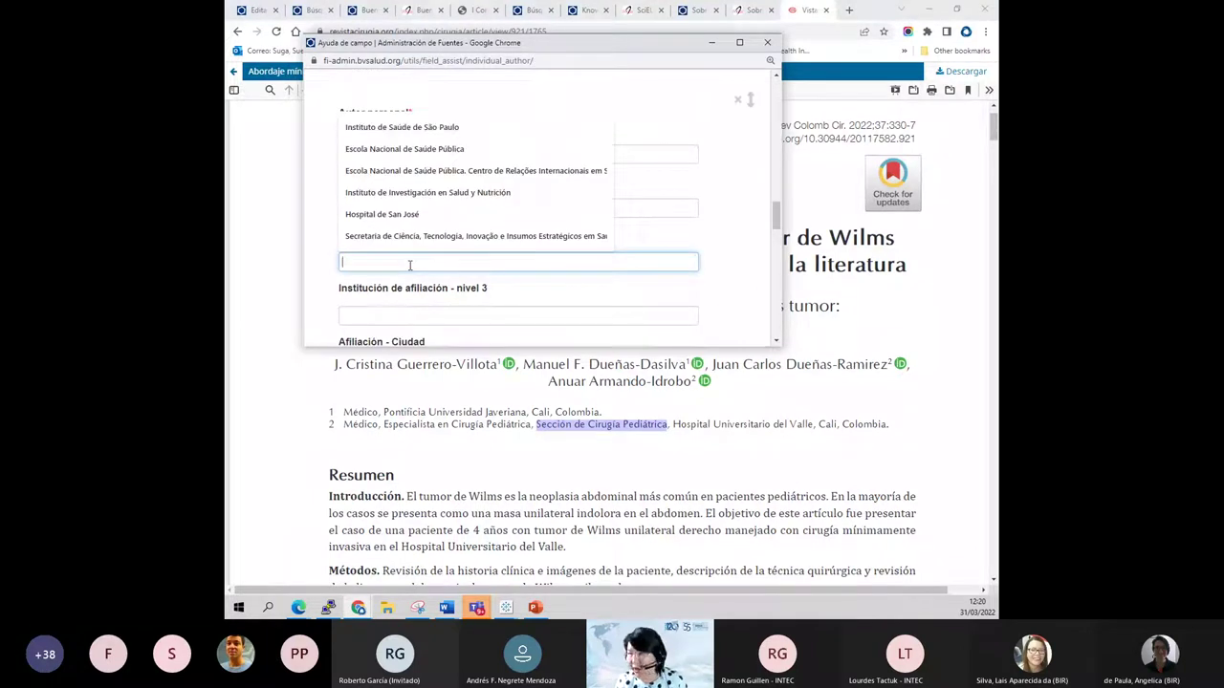
key("ctrl+v")
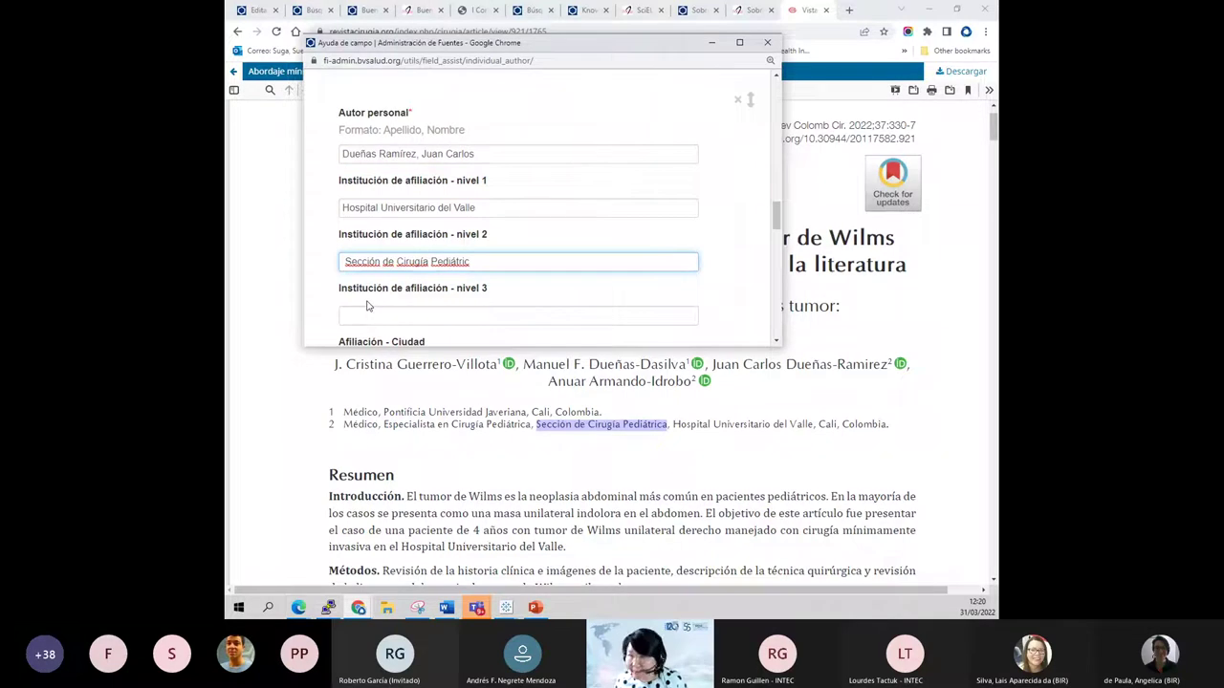
type("a")
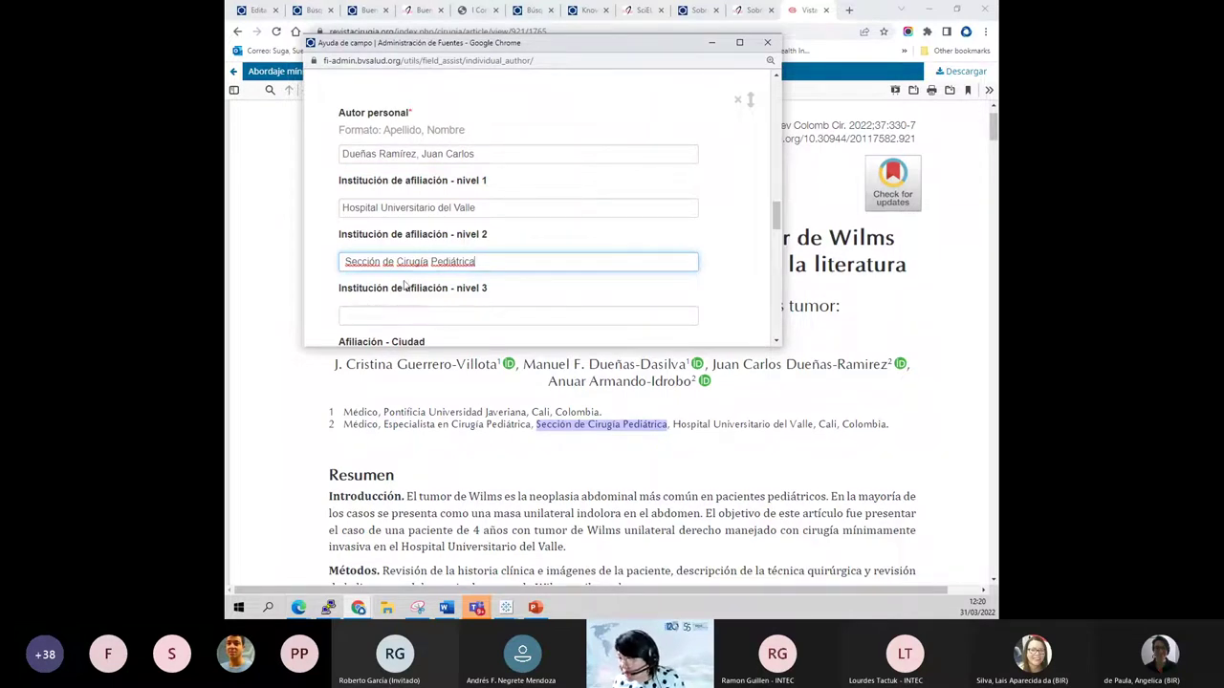
- Enter Sección de Cirugía Pediátrica as the fourth author's level 2 affiliation institution
scroll(404, 284, "down", 8)
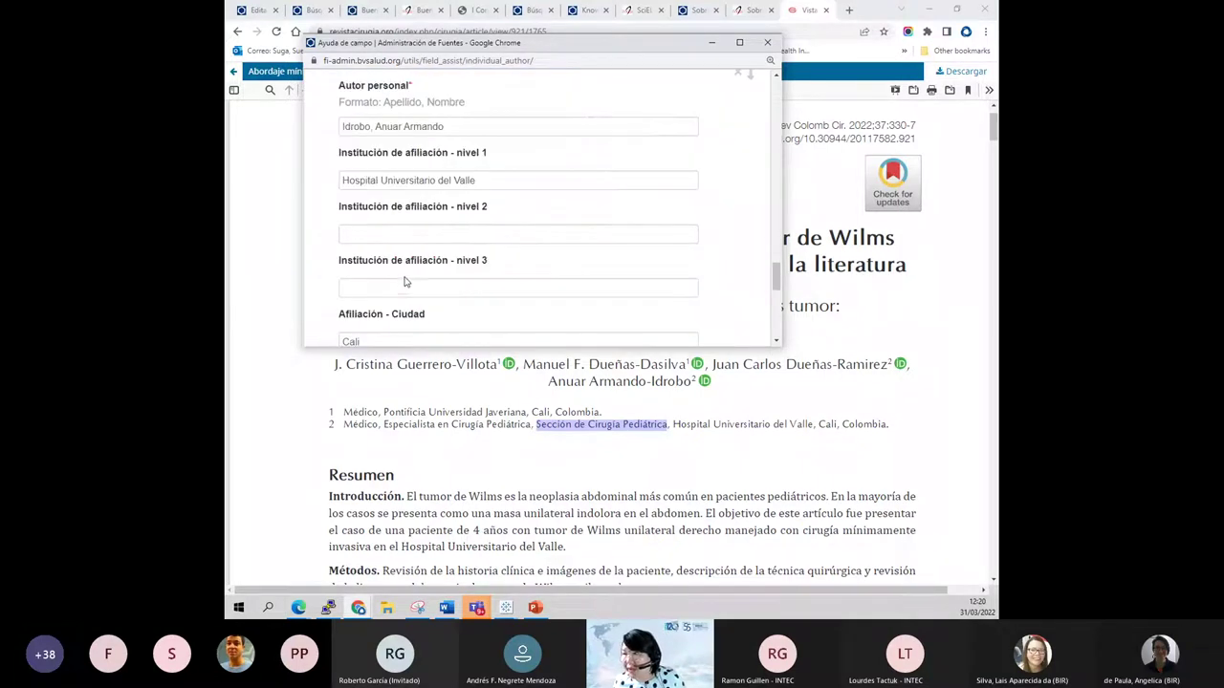
left_click(373, 235)
key("ctrl+v")
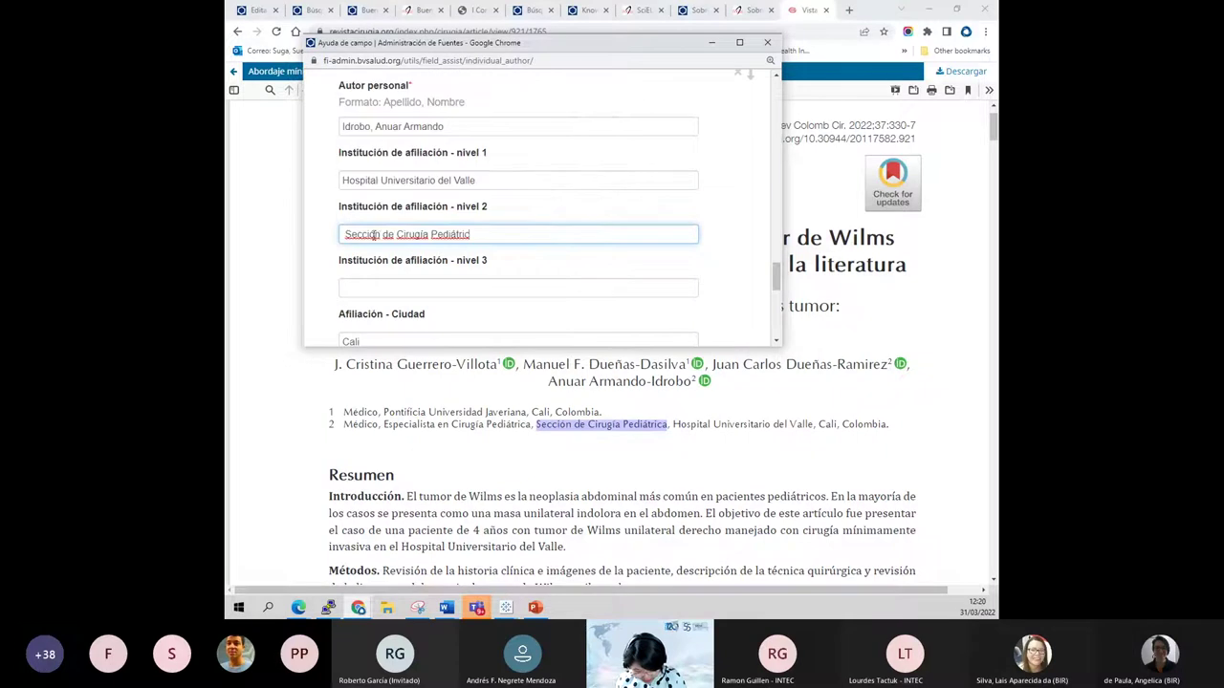
type("a")
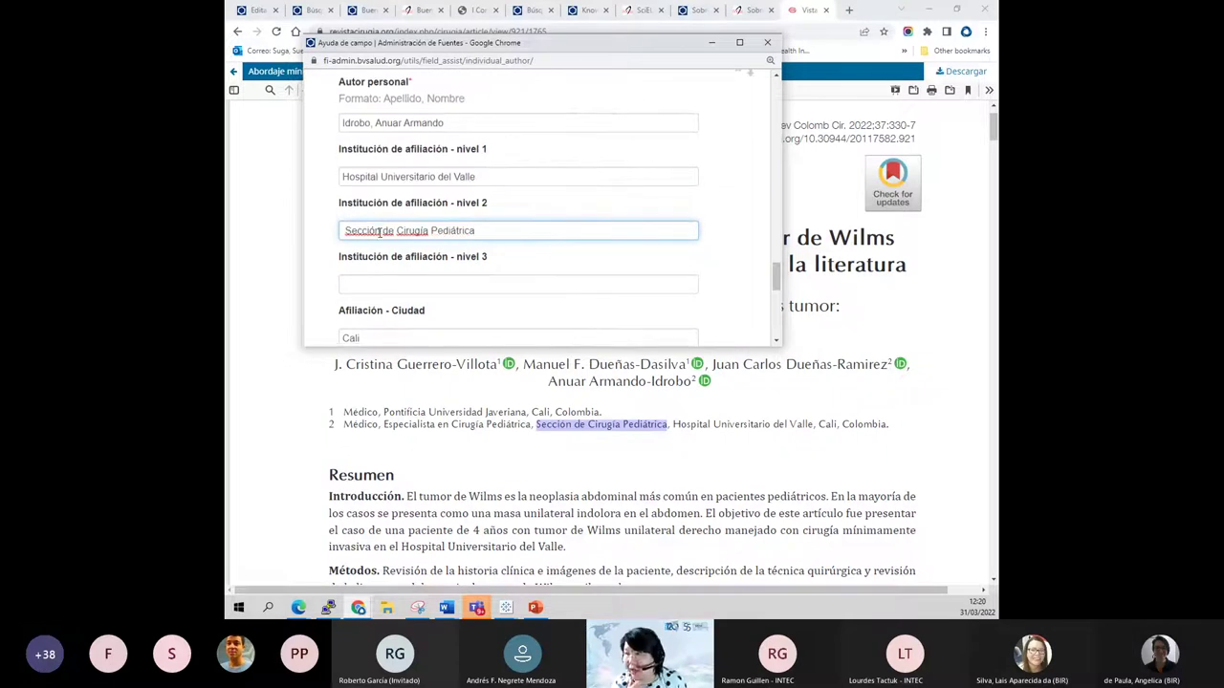
- Check the fourth author's ORCID, save the personal author entries and return to the article record
scroll(406, 271, "down", 10)
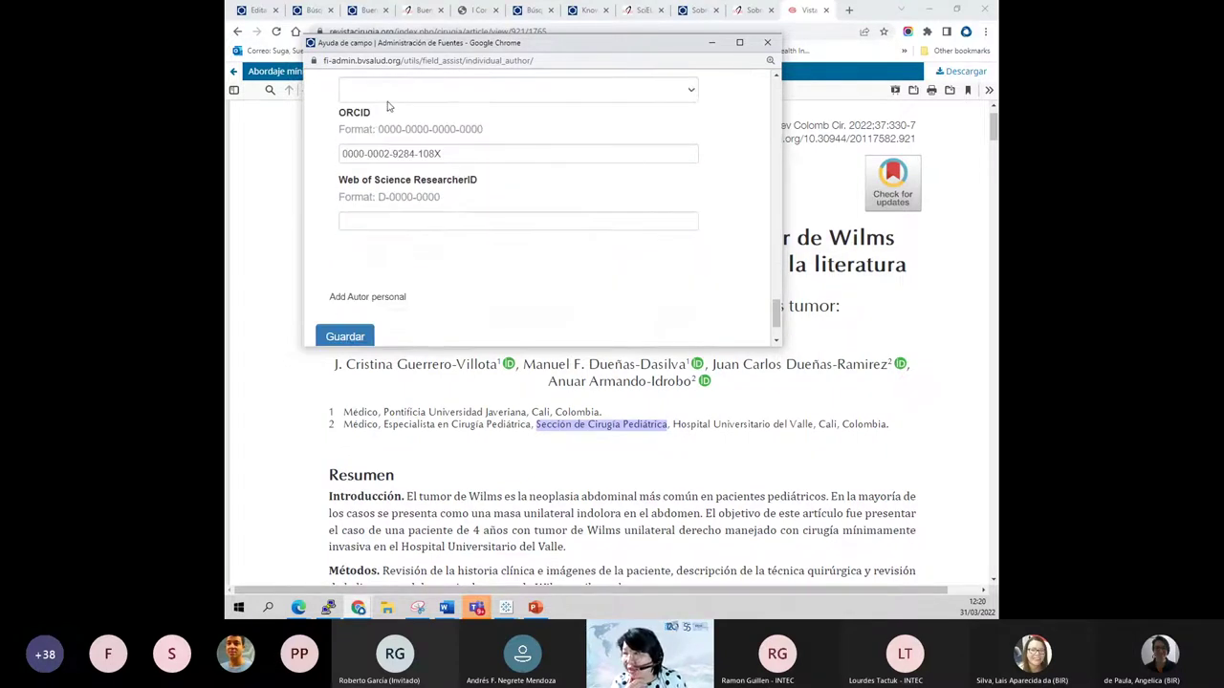
left_click(432, 154)
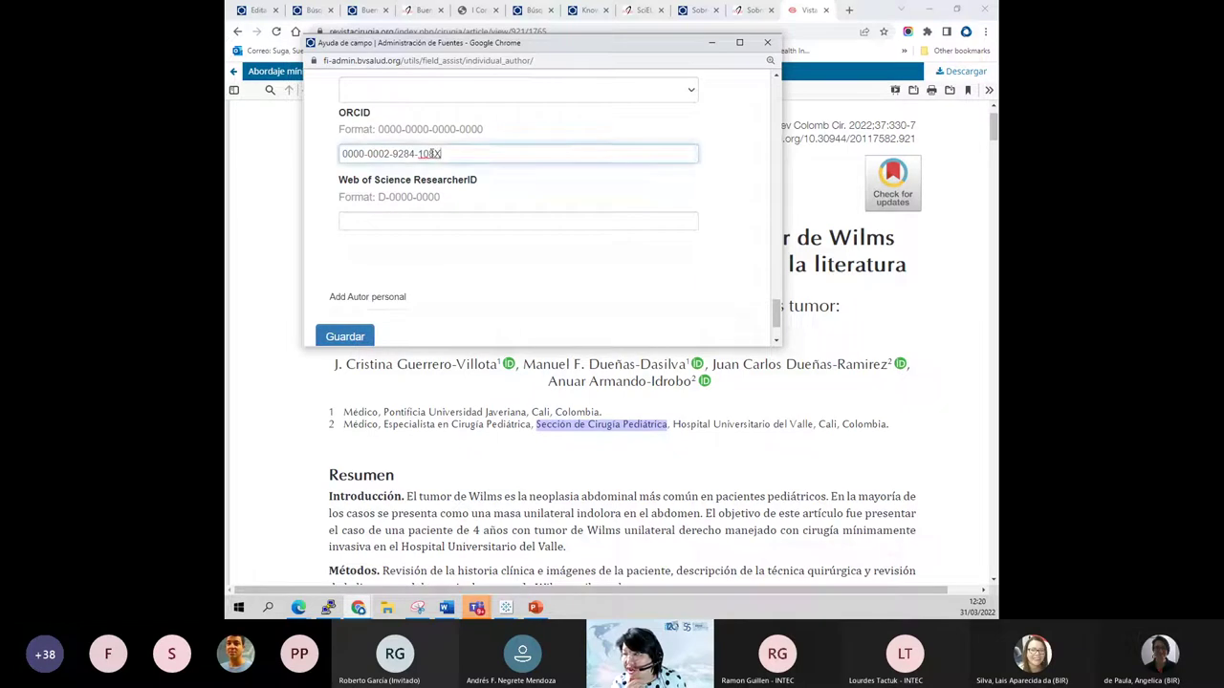
left_click_drag(440, 154, 338, 149)
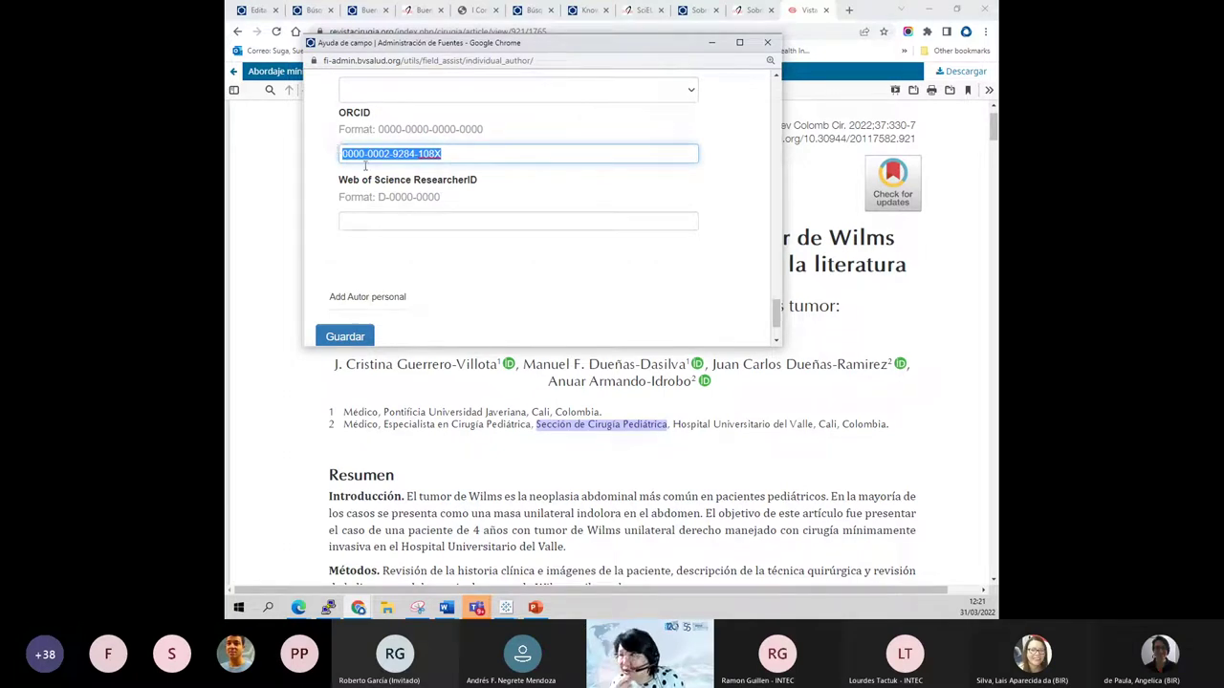
scroll(363, 247, "down", 2)
left_click(363, 247)
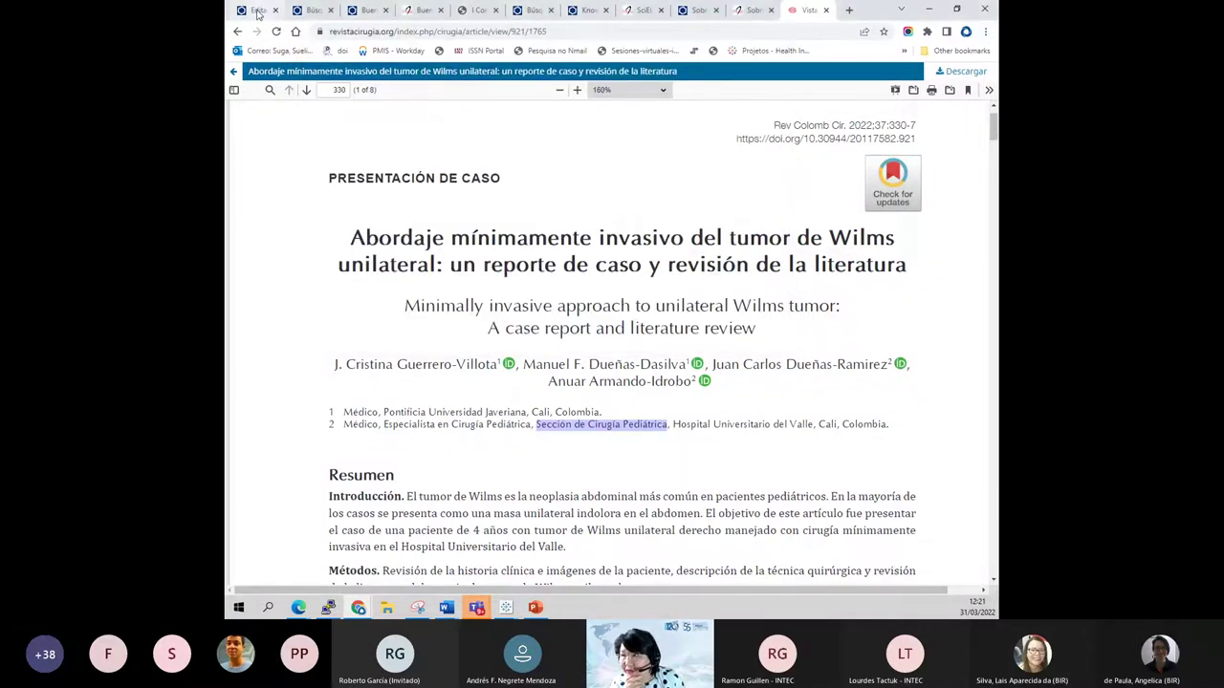
left_click(258, 10)
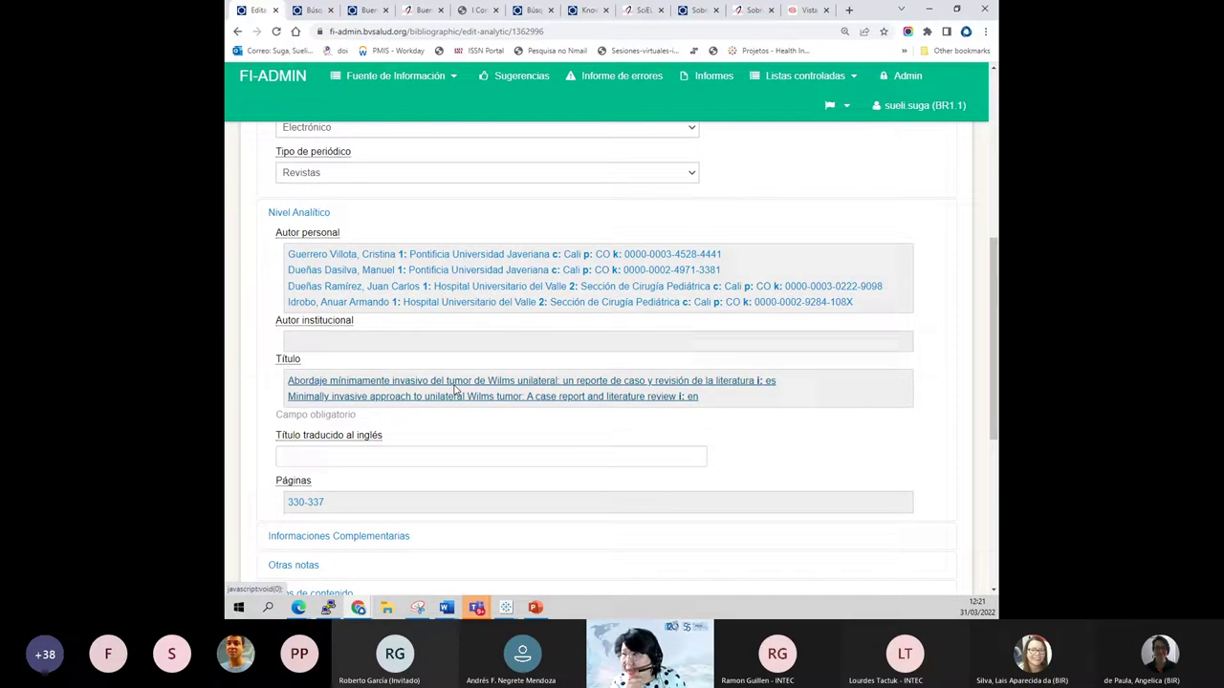
- Review both article titles, lowercase the "A" after the colon in the English title to read "a case report", and save
left_click(456, 390)
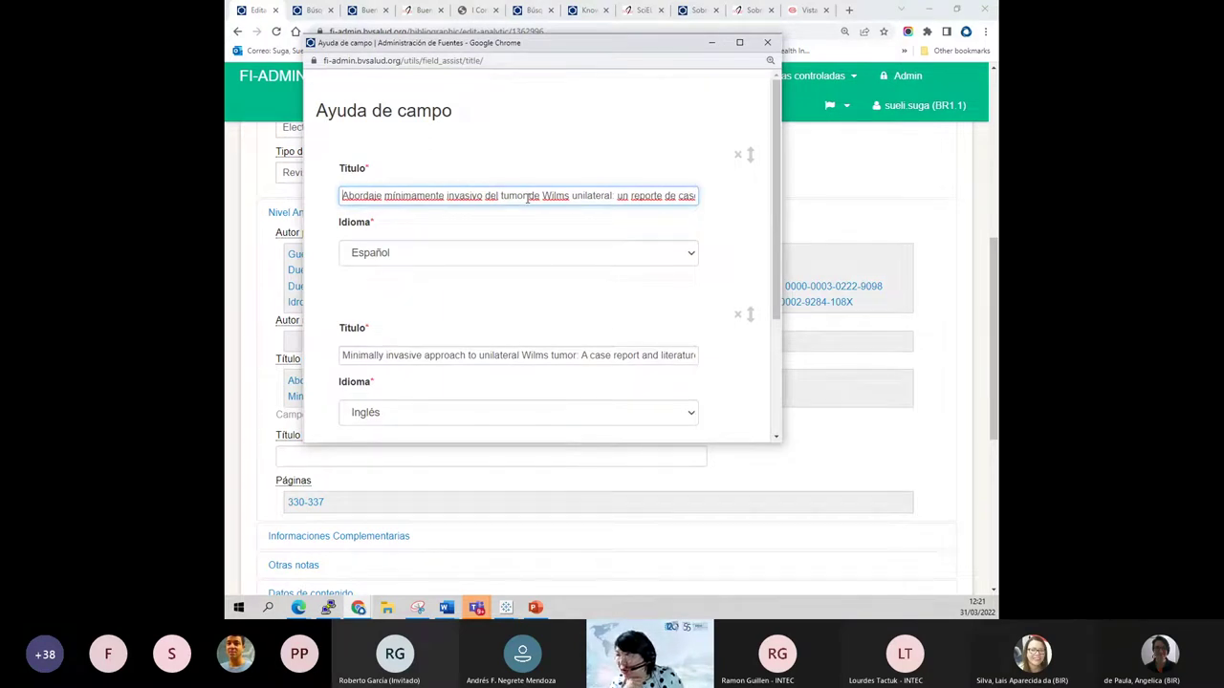
key("End")
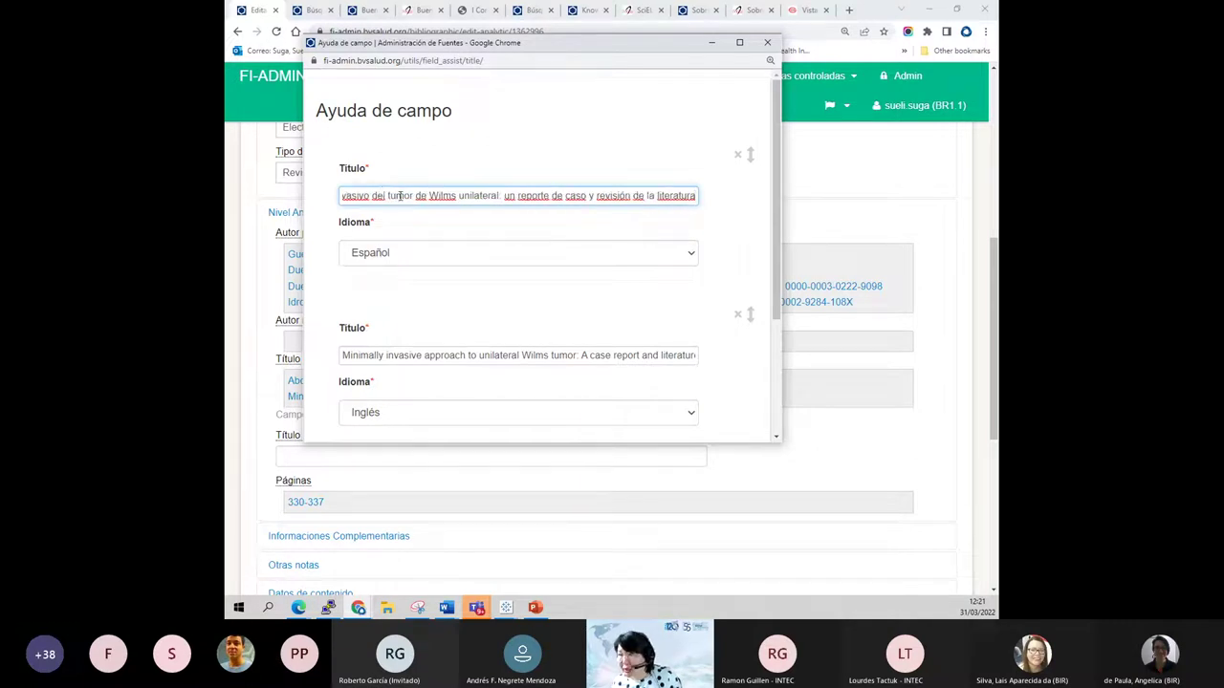
key("ctrl+a")
left_click(481, 350)
key("End")
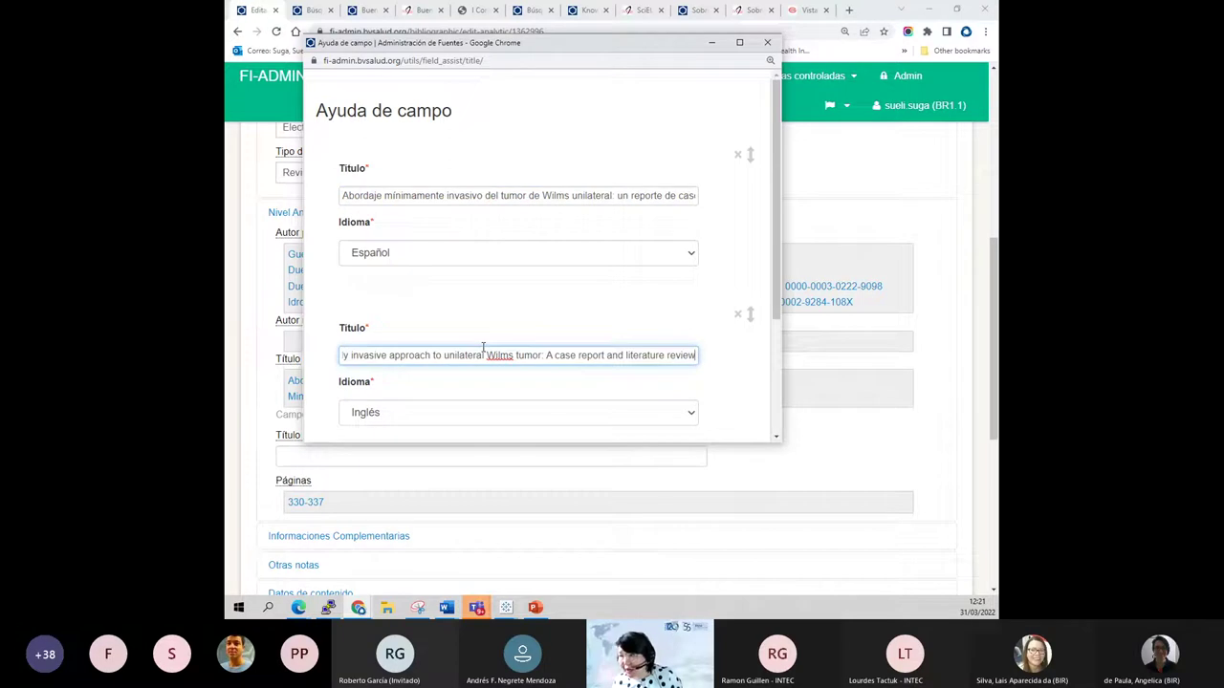
left_click(550, 358)
key("Delete")
type("a")
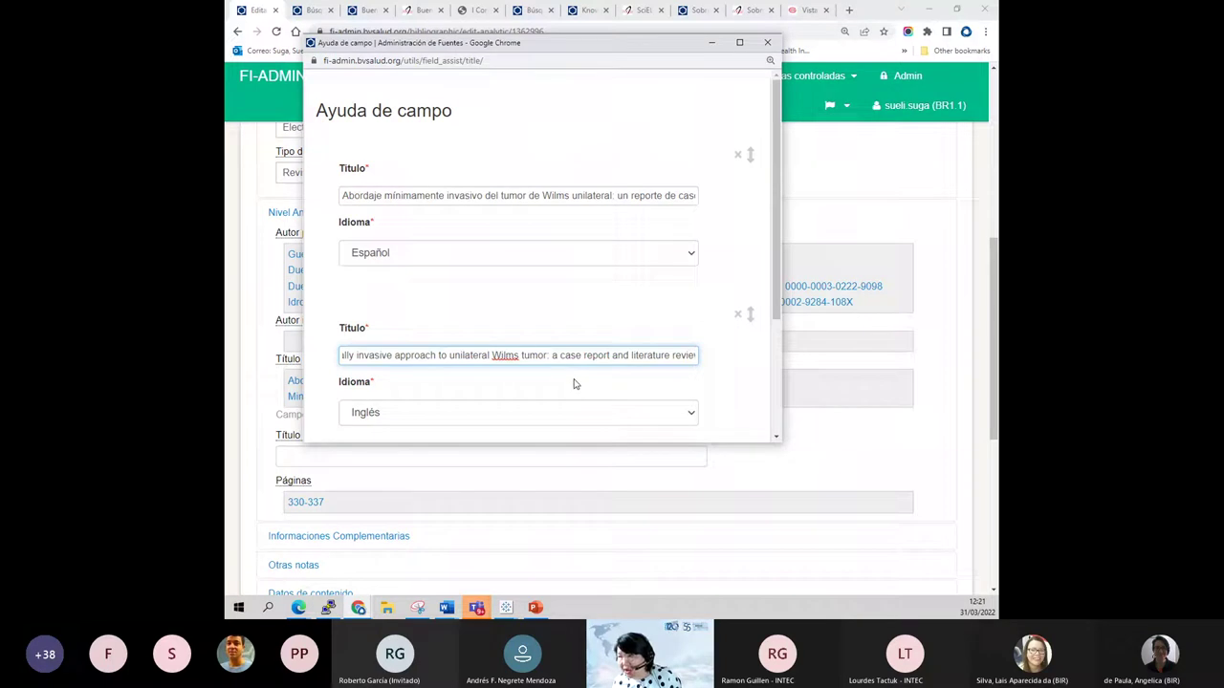
scroll(574, 384, "down", 2)
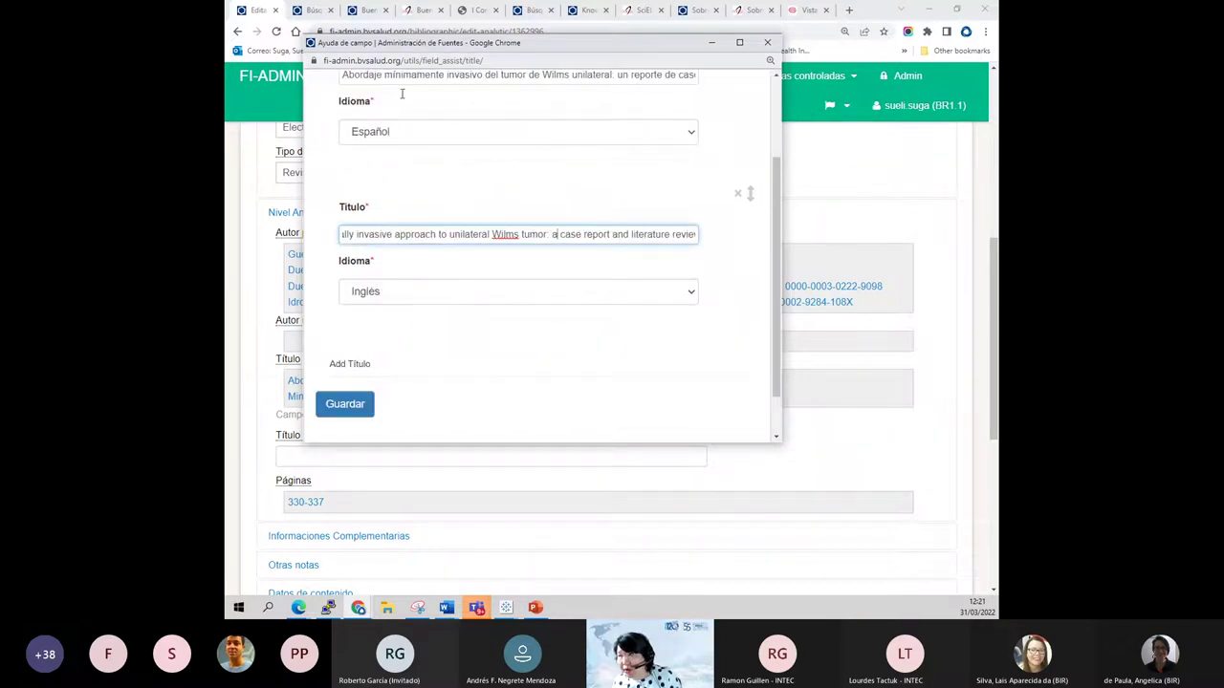
left_click(345, 404)
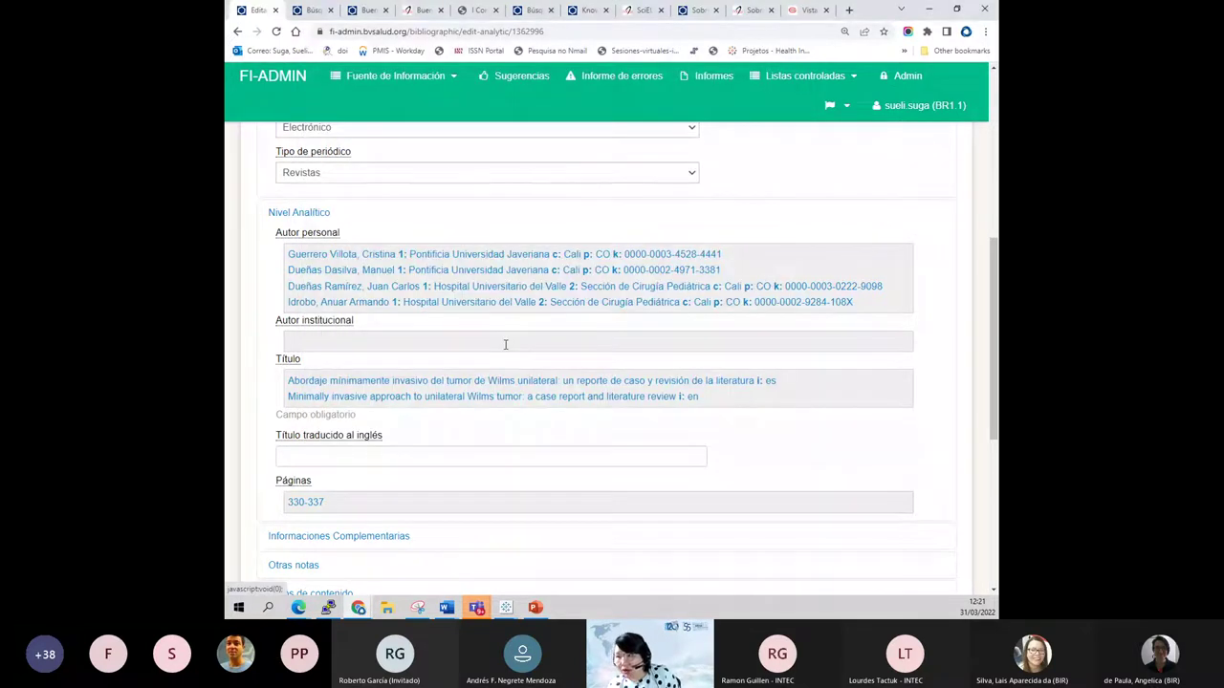
- Examine the translated English title field and page range, and look through the article PDF to its last page
scroll(506, 345, "down", 3)
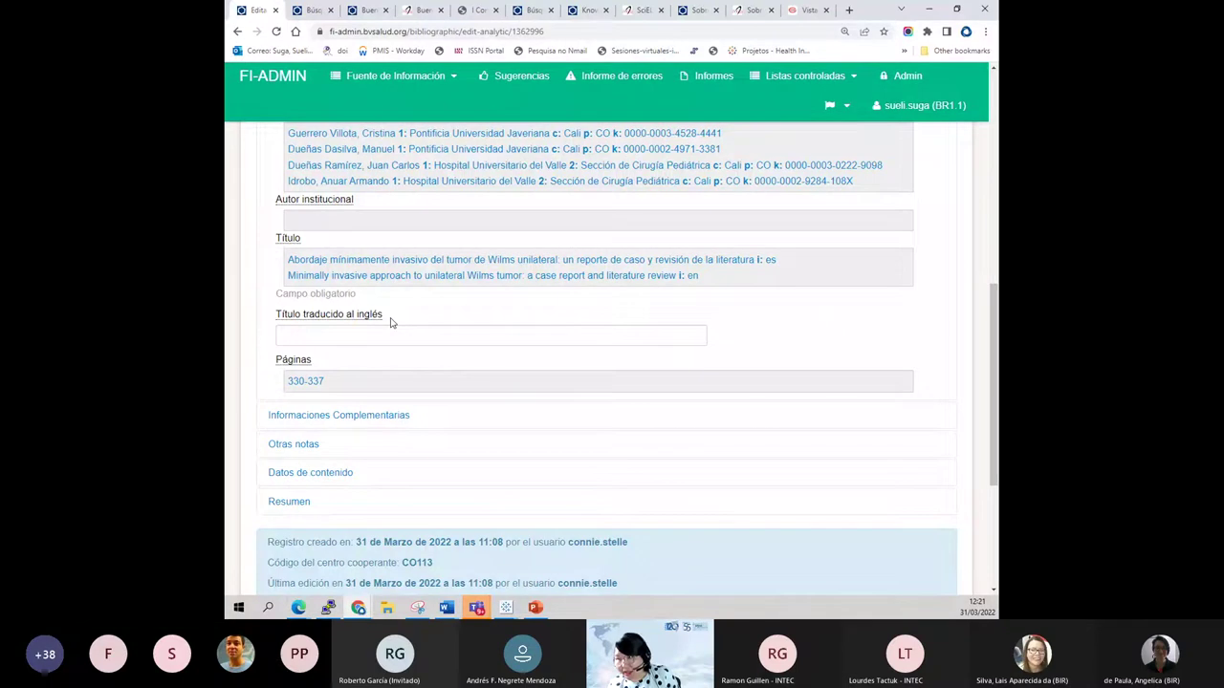
left_click_drag(390, 323, 270, 318)
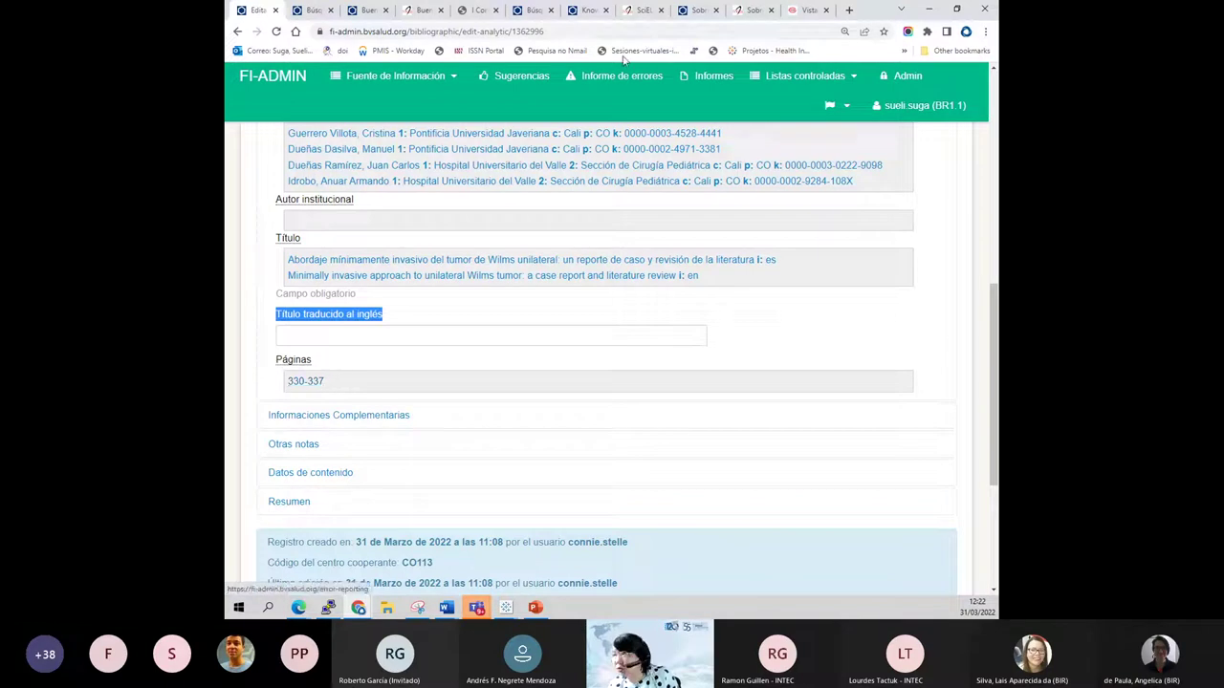
left_click(806, 10)
scroll(638, 529, "down", 10)
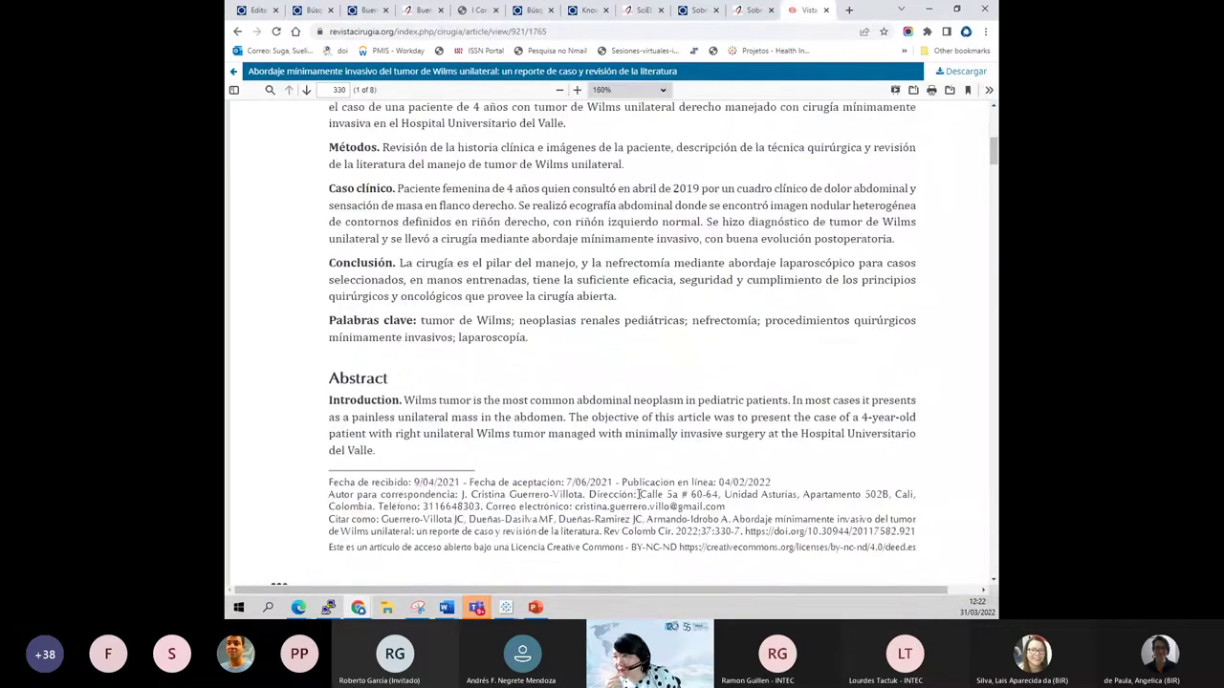
key("End")
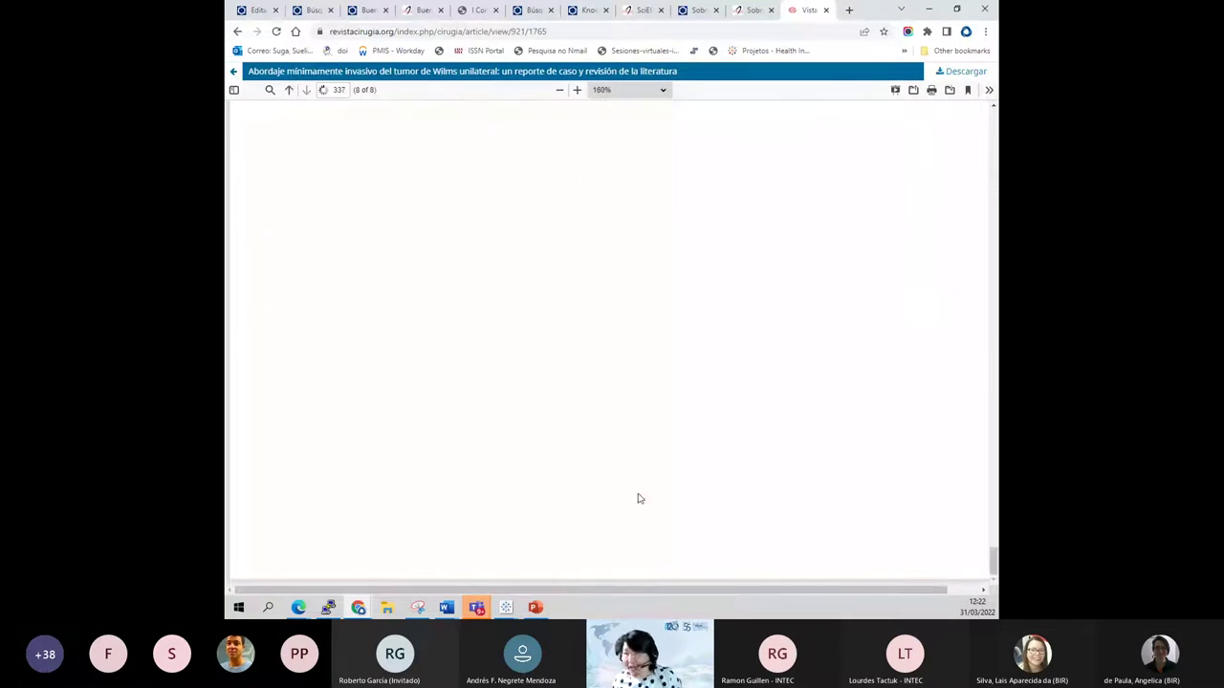
- In the record's complementary information, set Otros detalles físicos of the descriptive information to ilus and save it
left_click(272, 15)
scroll(347, 274, "down", 1)
left_click(387, 302)
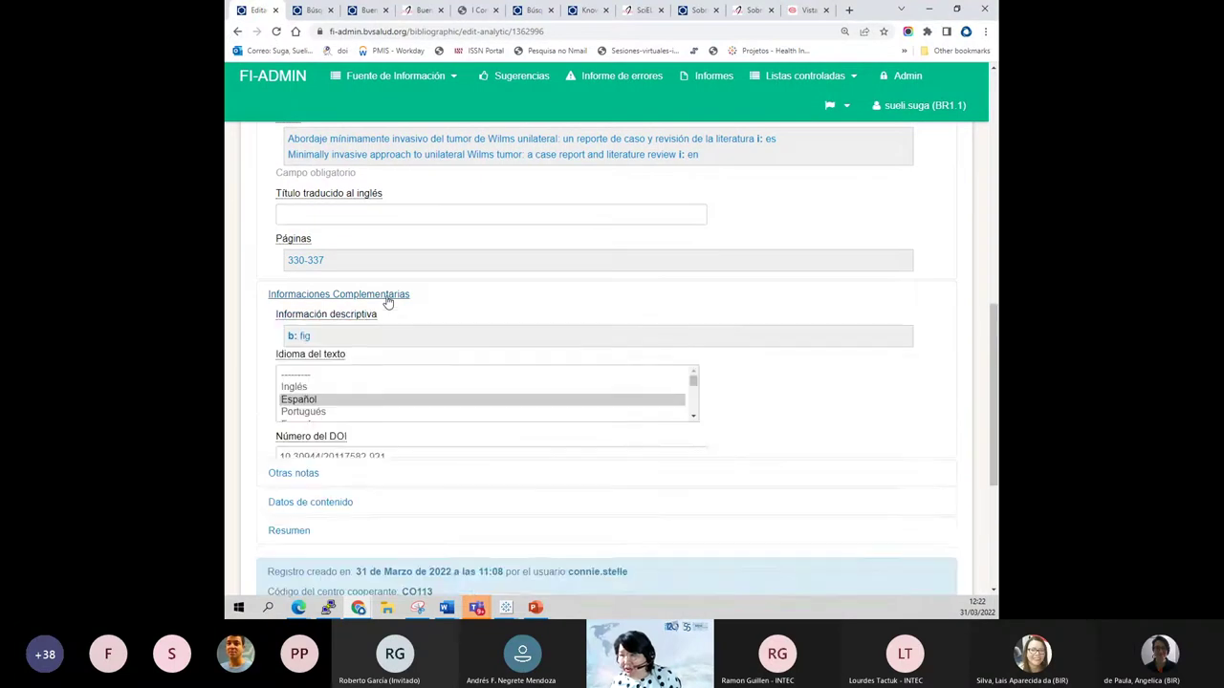
left_click(300, 338)
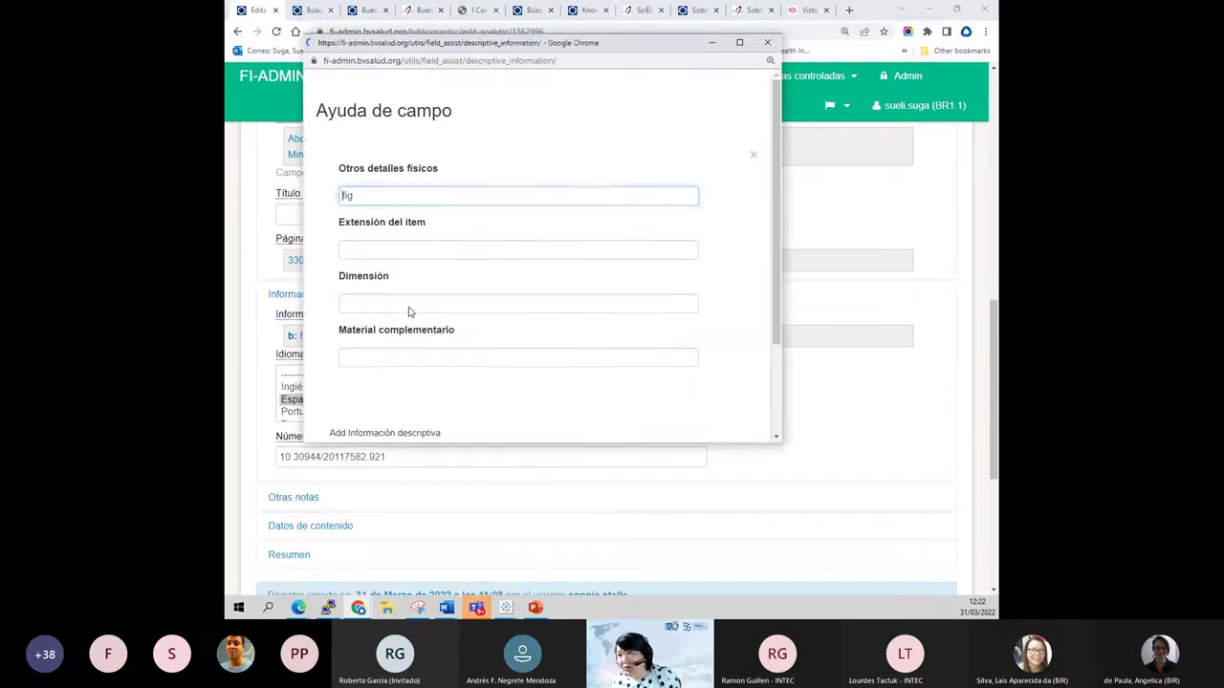
double_click(348, 196)
type("ilus")
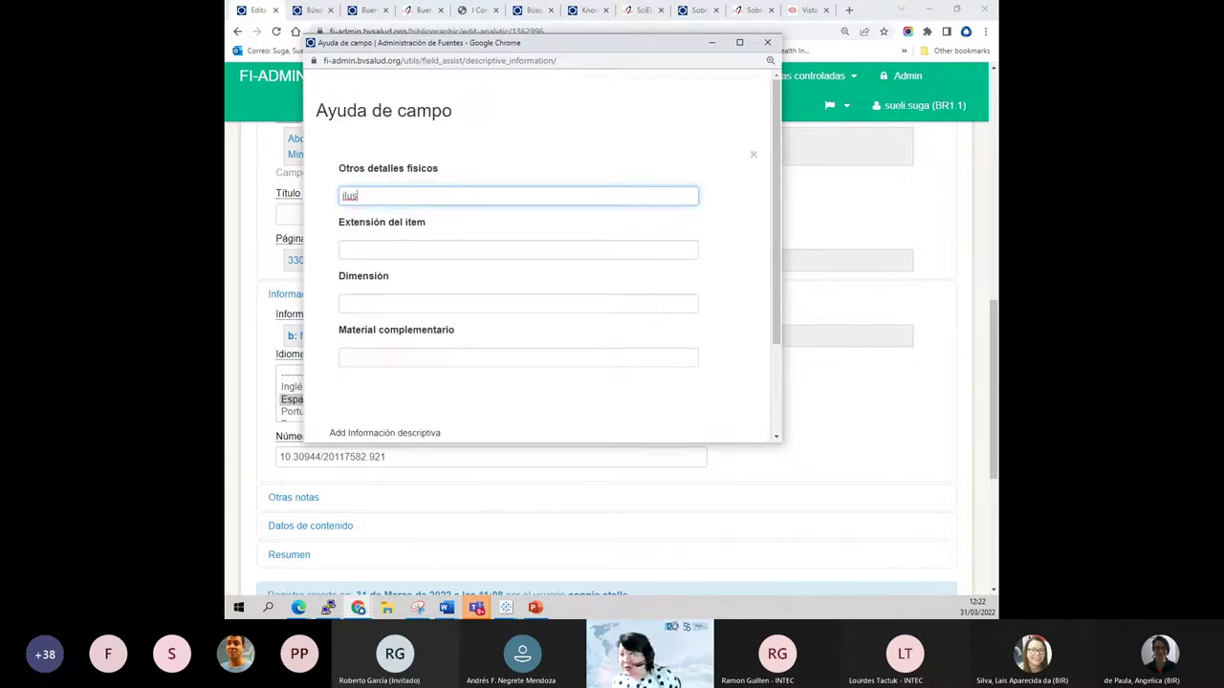
scroll(429, 296, "down", 2)
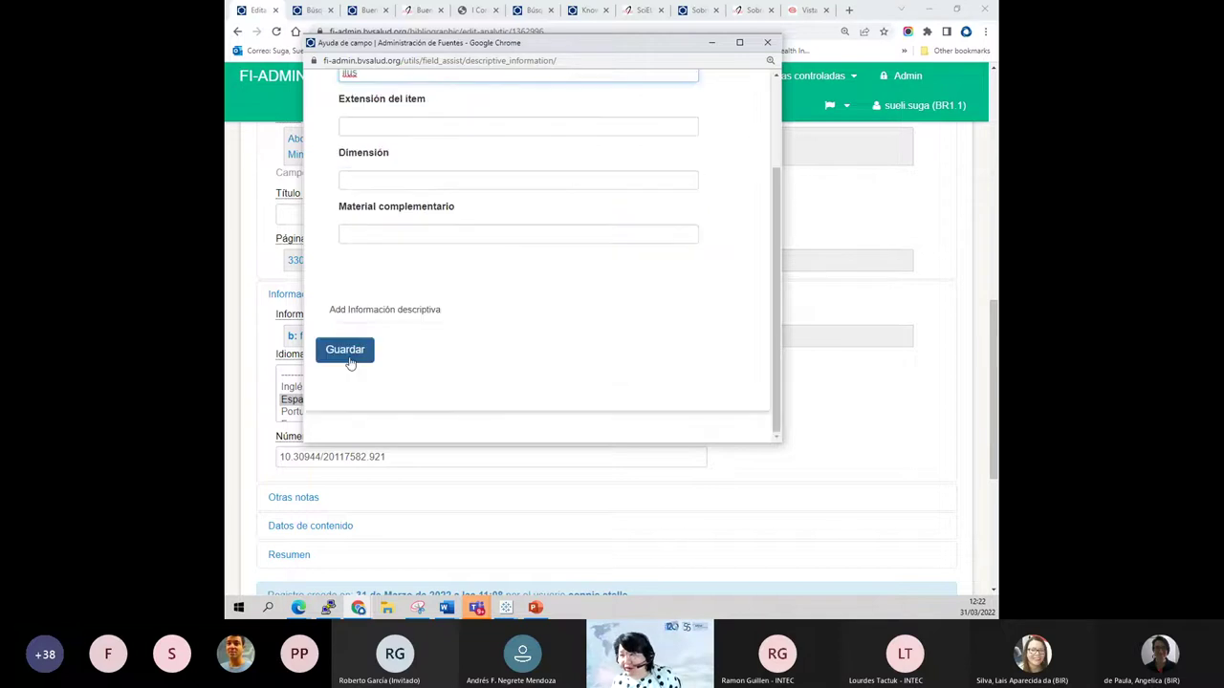
left_click(346, 349)
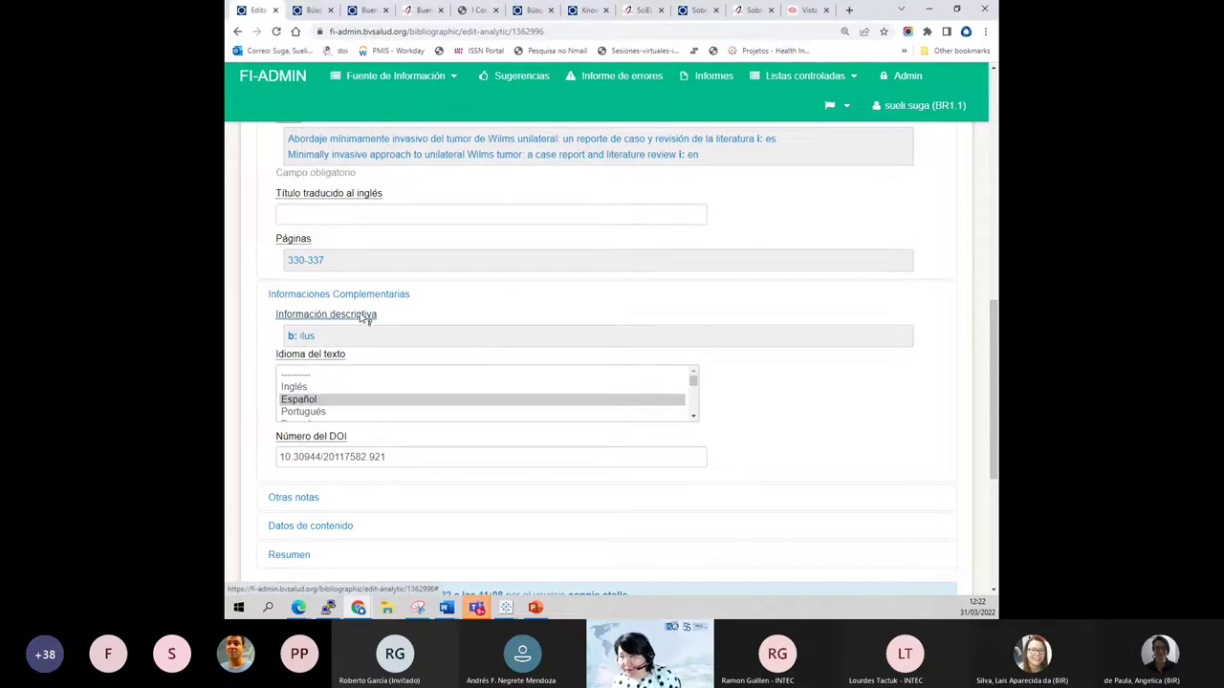
- Consult the Información descriptiva field help for the meanings of the abbreviations ilus, mapas, tab and graf, and close it
left_click(365, 315)
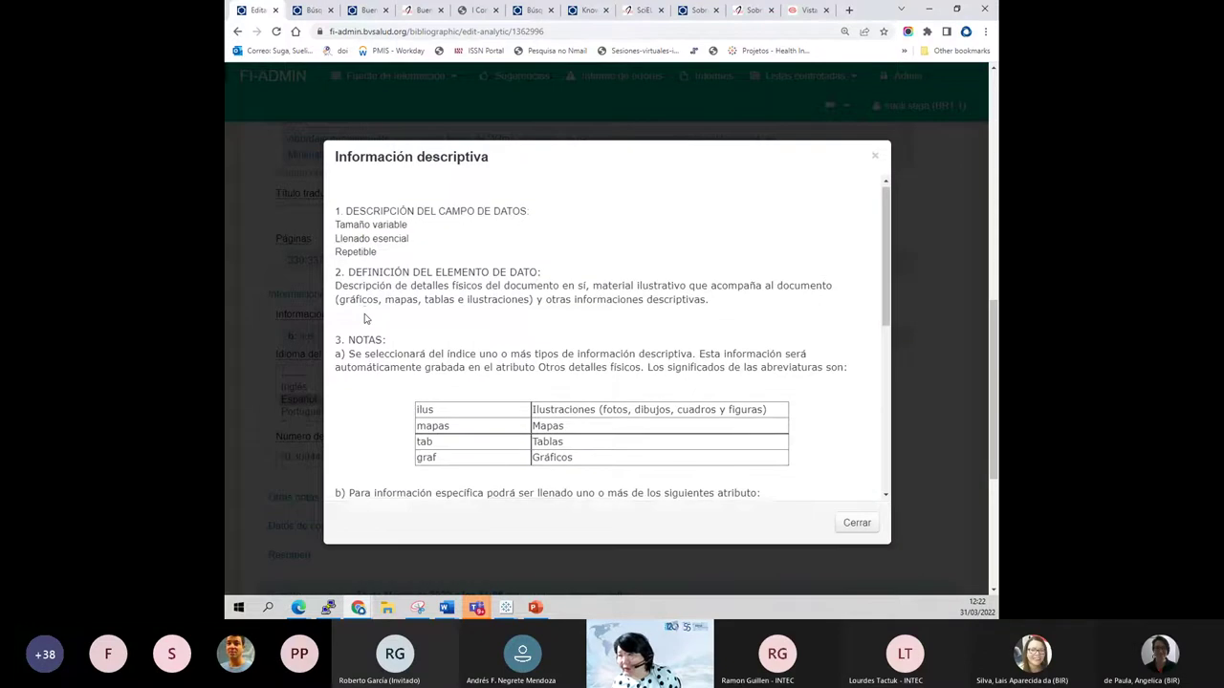
scroll(364, 317, "down", 1)
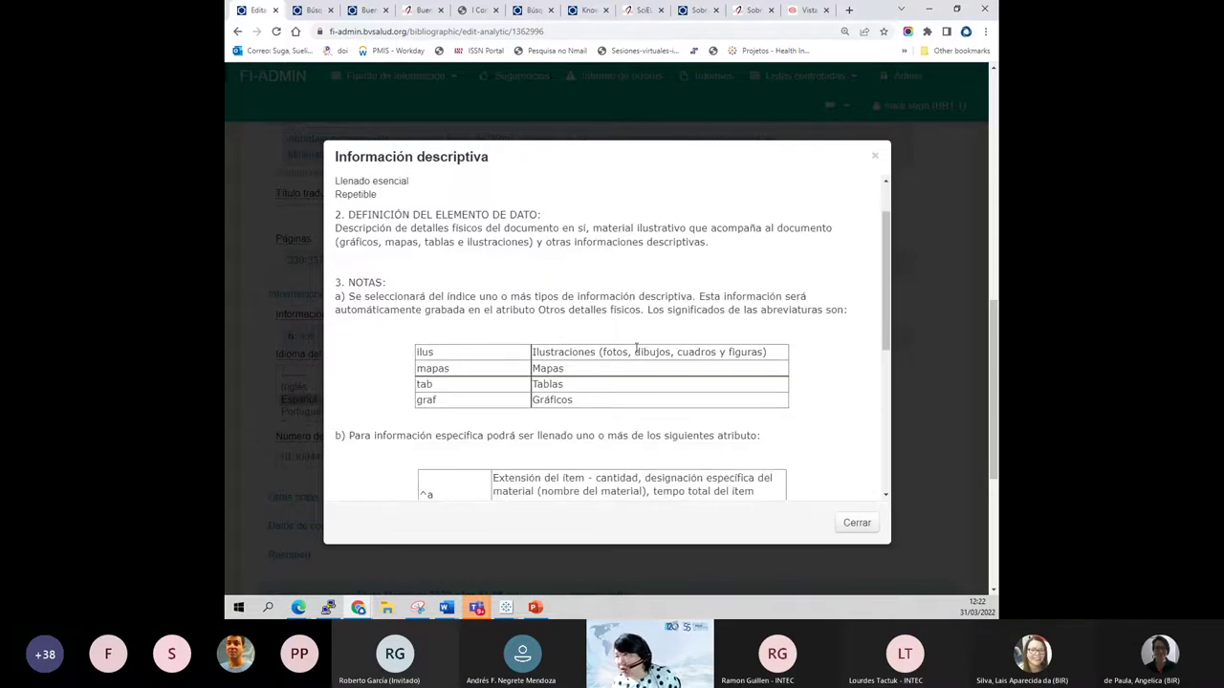
left_click_drag(728, 352, 749, 352)
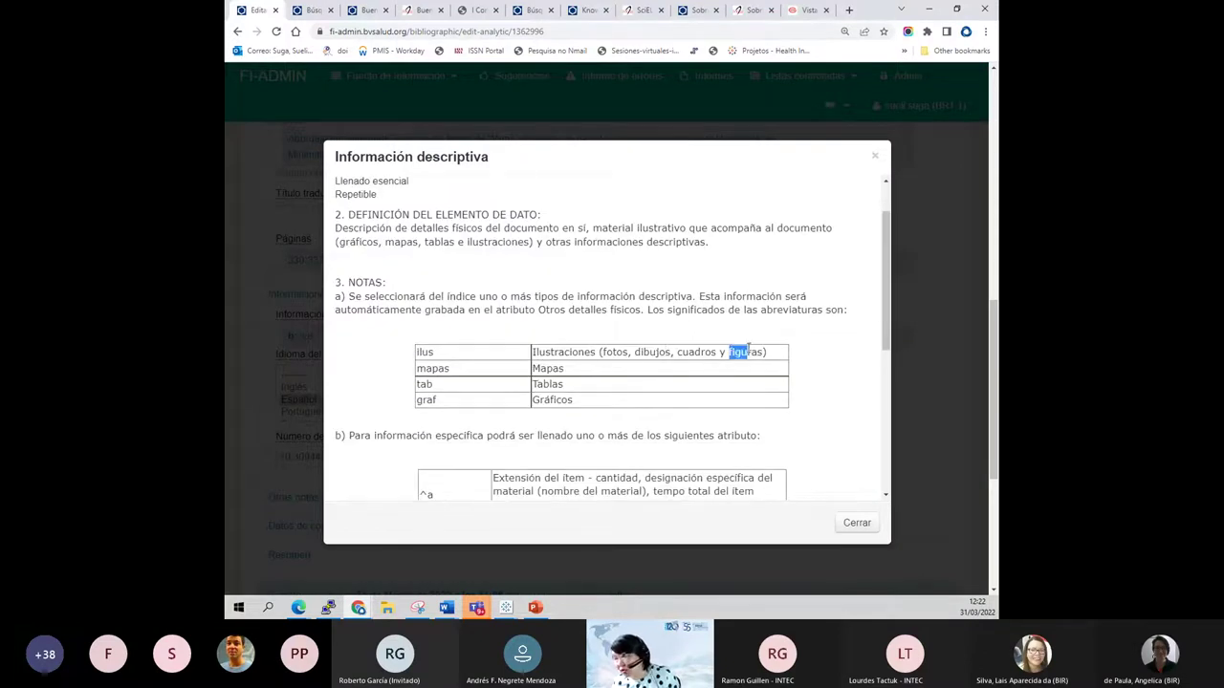
left_click(433, 356)
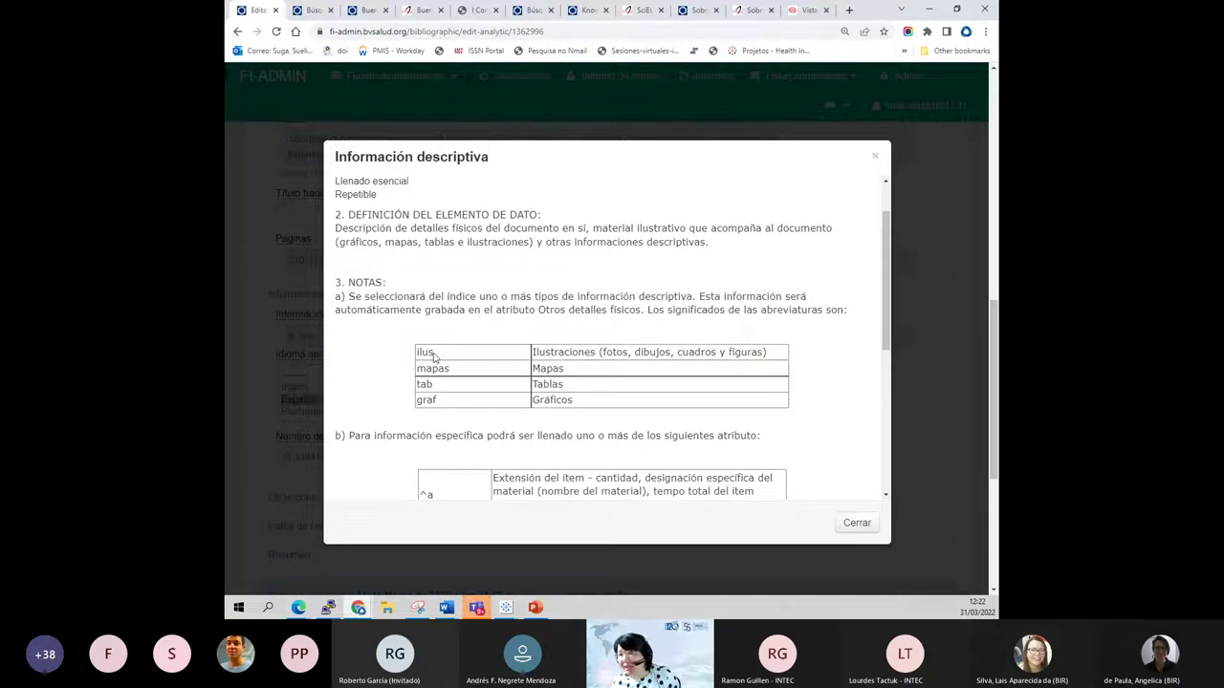
double_click(433, 354)
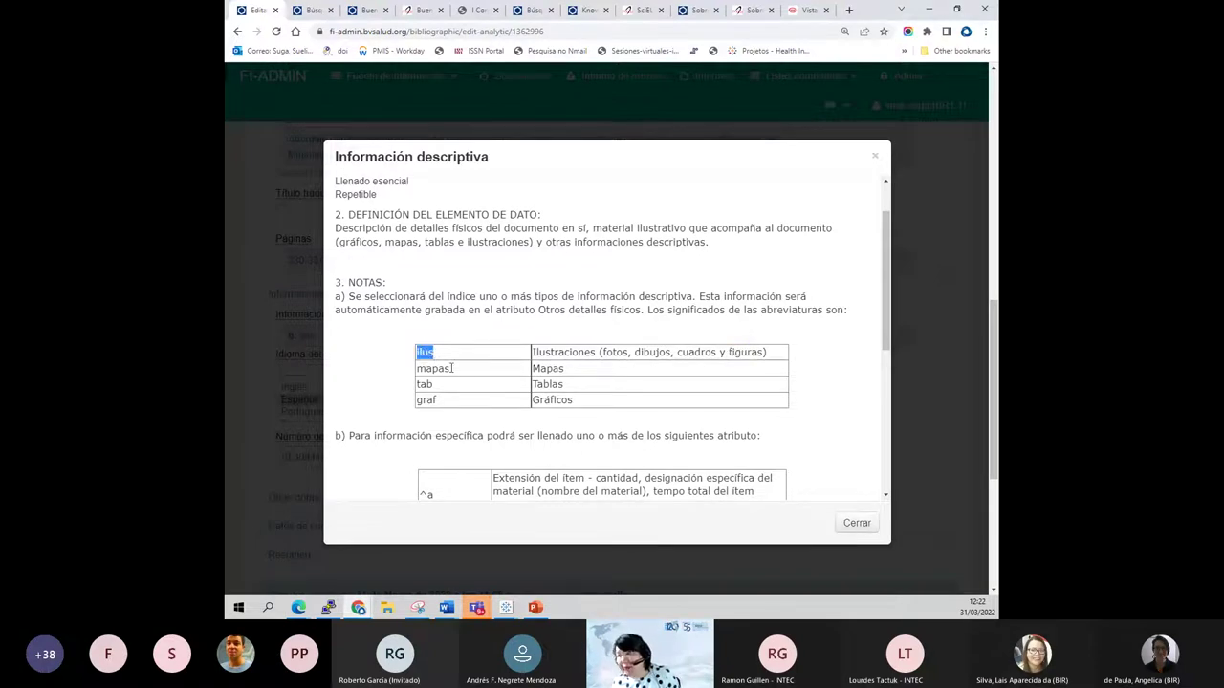
left_click_drag(454, 369, 420, 374)
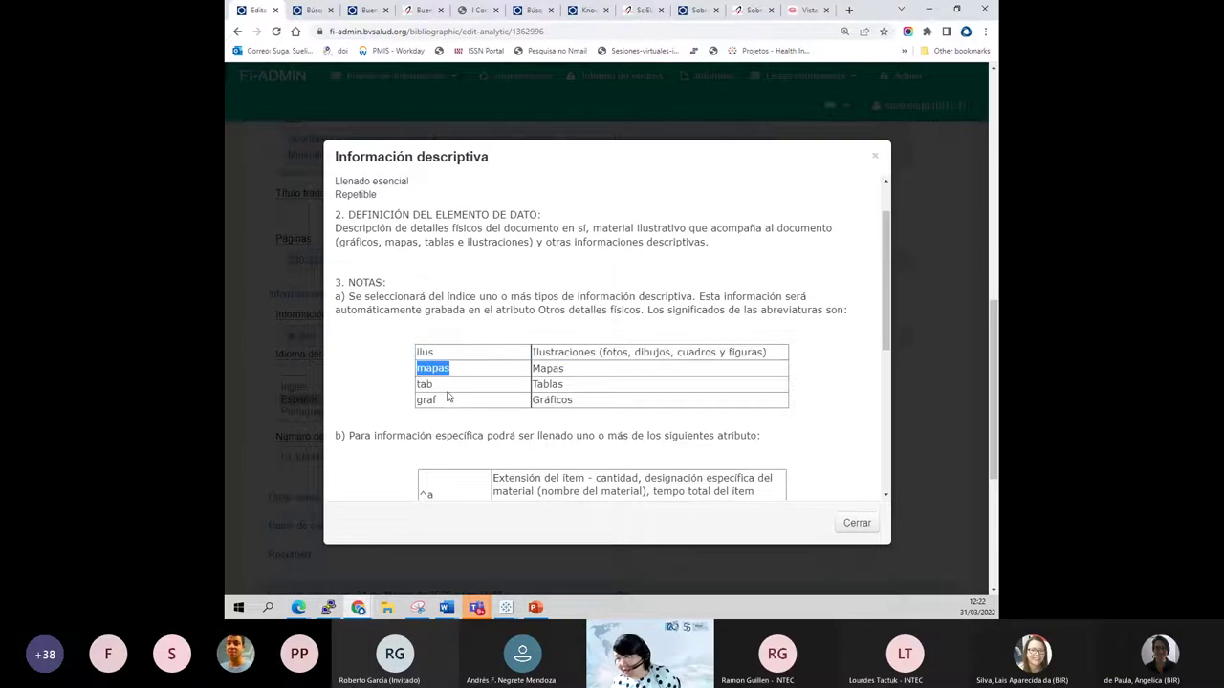
left_click(440, 392)
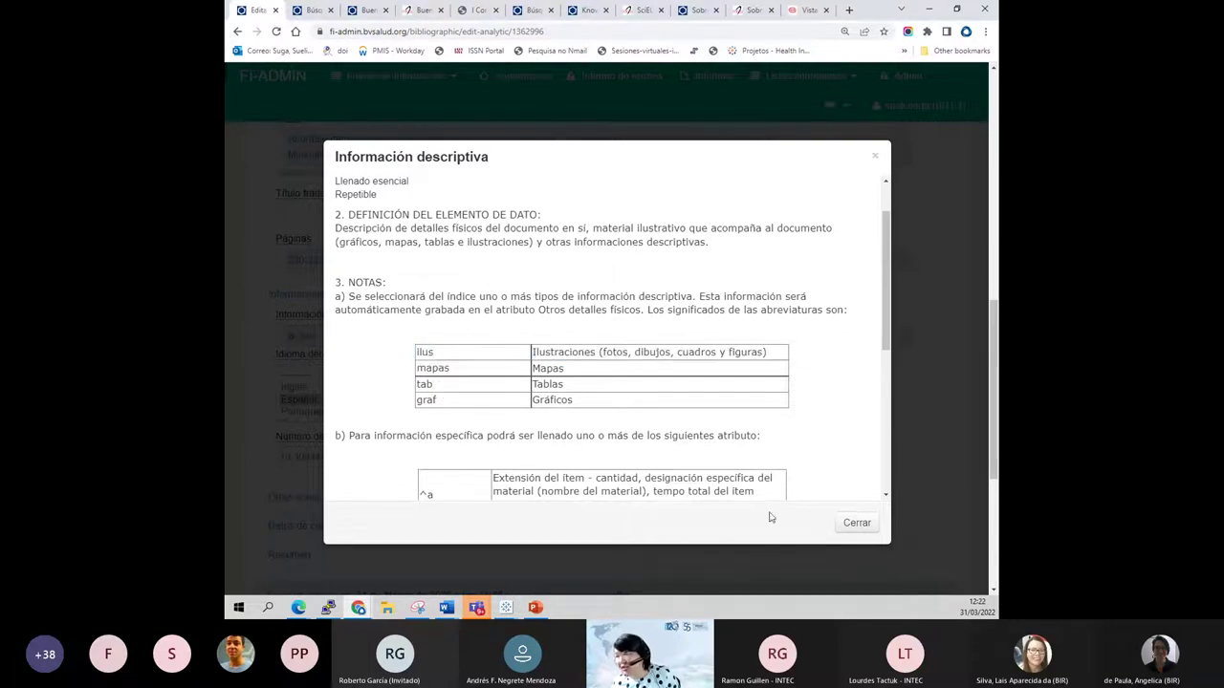
left_click(857, 525)
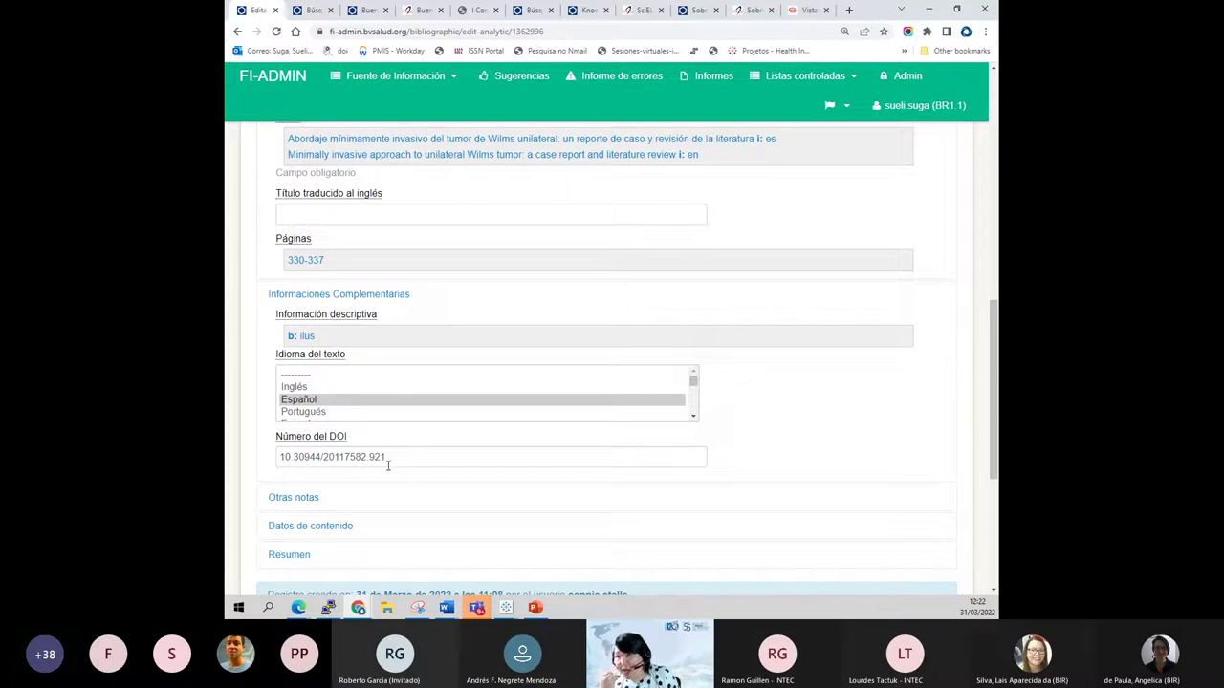
- Check the record's DOI number and look through the note fields under Otras notas
left_click_drag(278, 460, 400, 473)
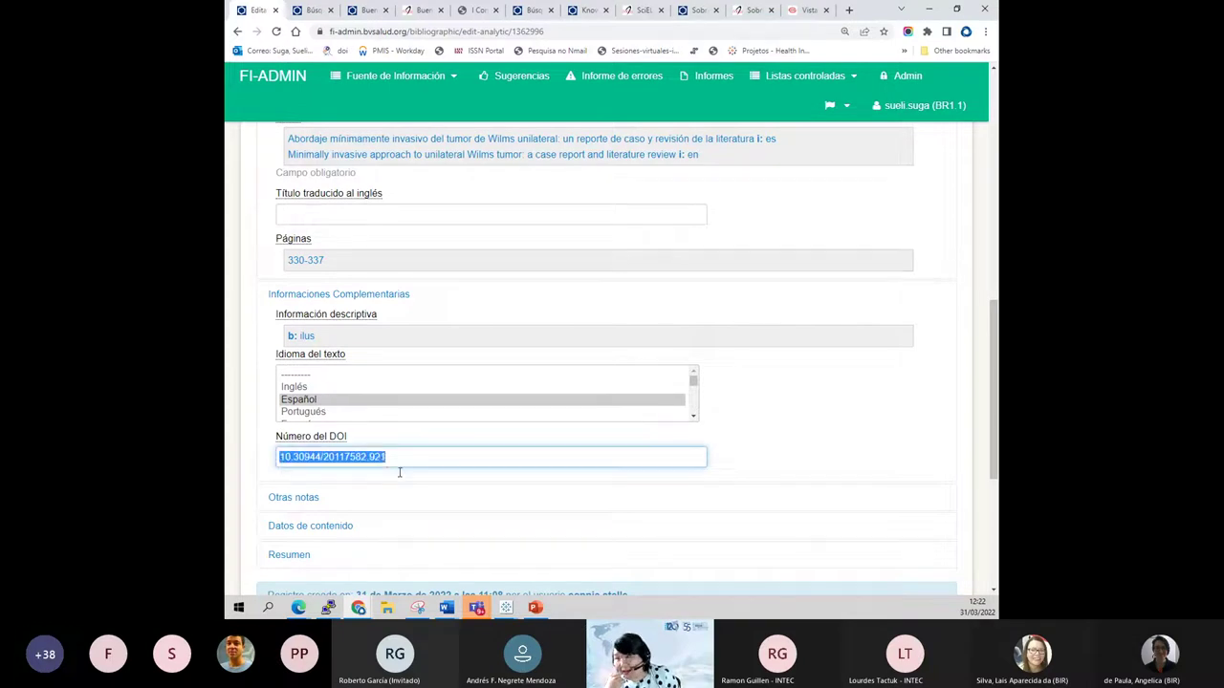
left_click(419, 464)
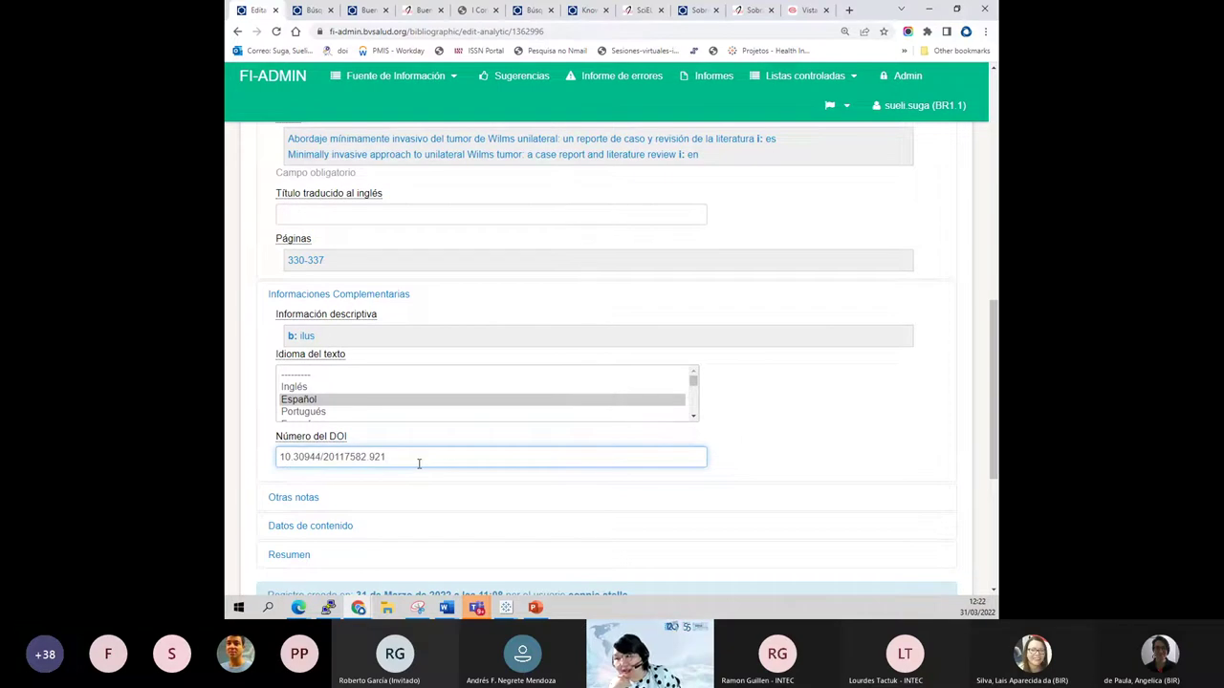
scroll(417, 464, "down", 1)
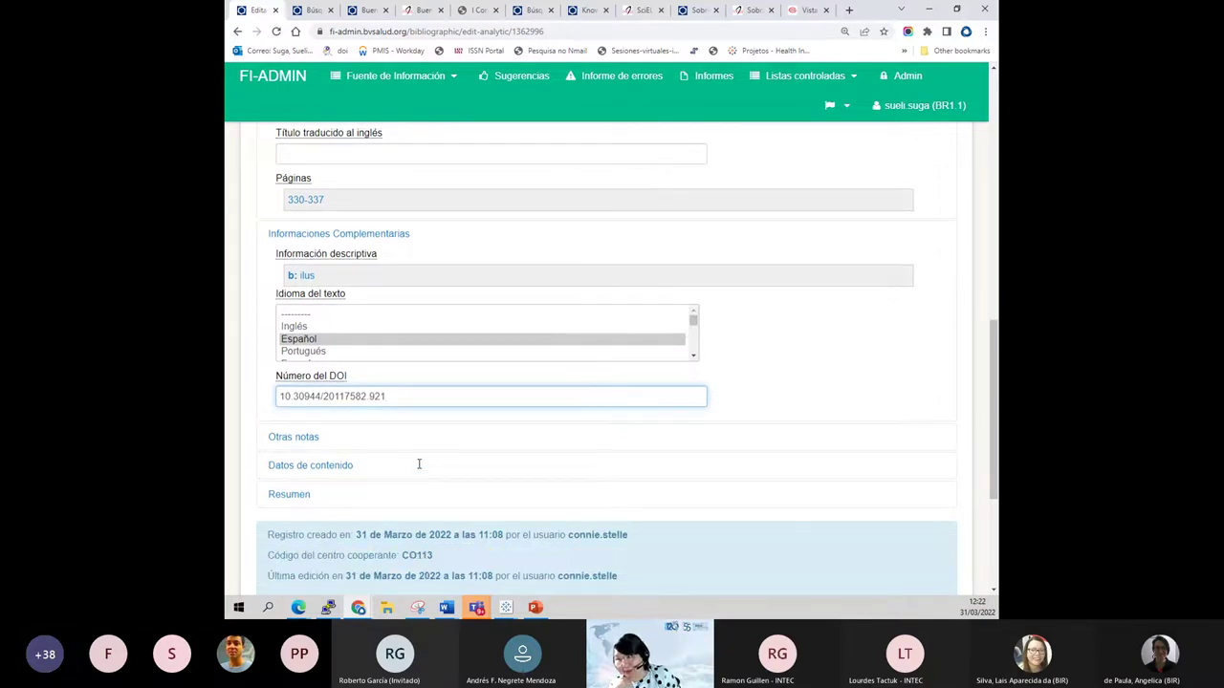
left_click(302, 439)
scroll(306, 438, "down", 8)
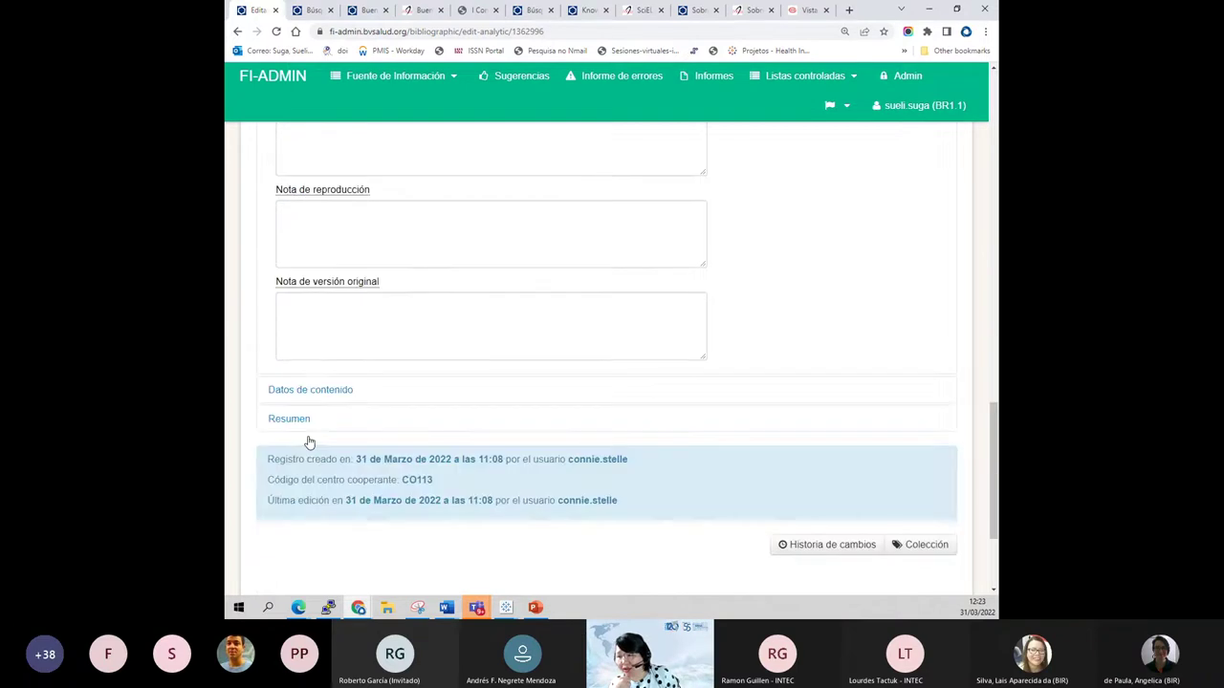
- In the content data, open the author keywords and capitalize Tumor de Wilms and Neoplasias renales pediátricas, removing the extra spaces between words
left_click(274, 391)
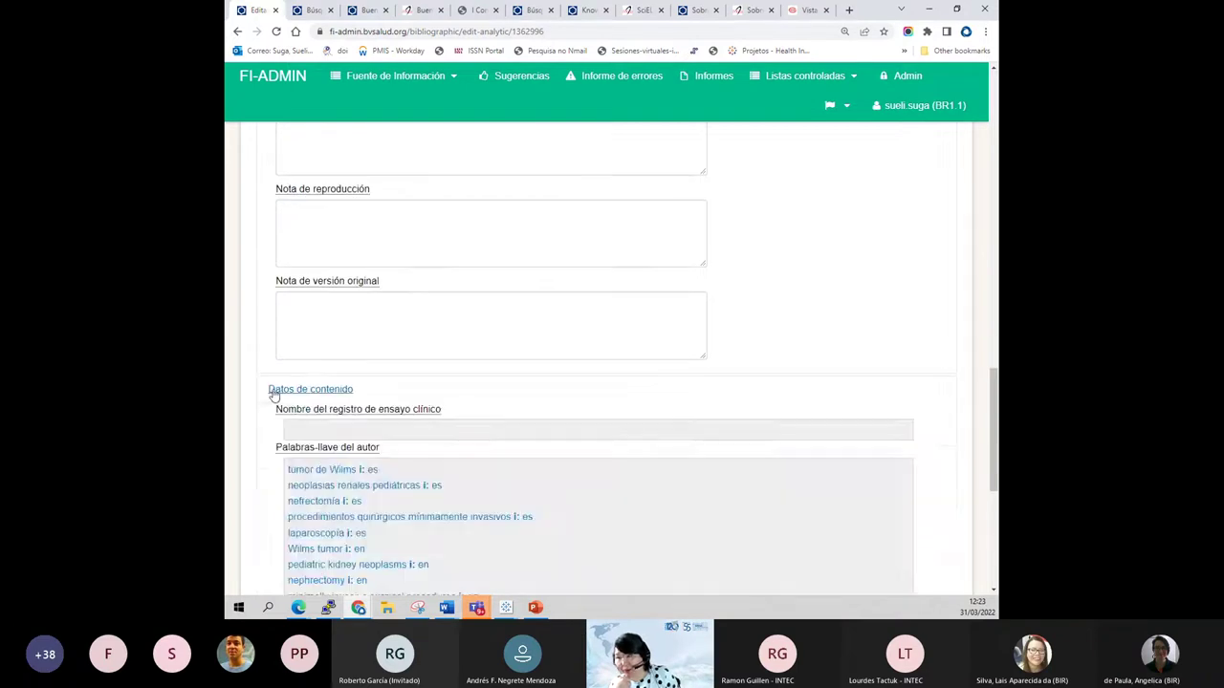
scroll(273, 394, "down", 2)
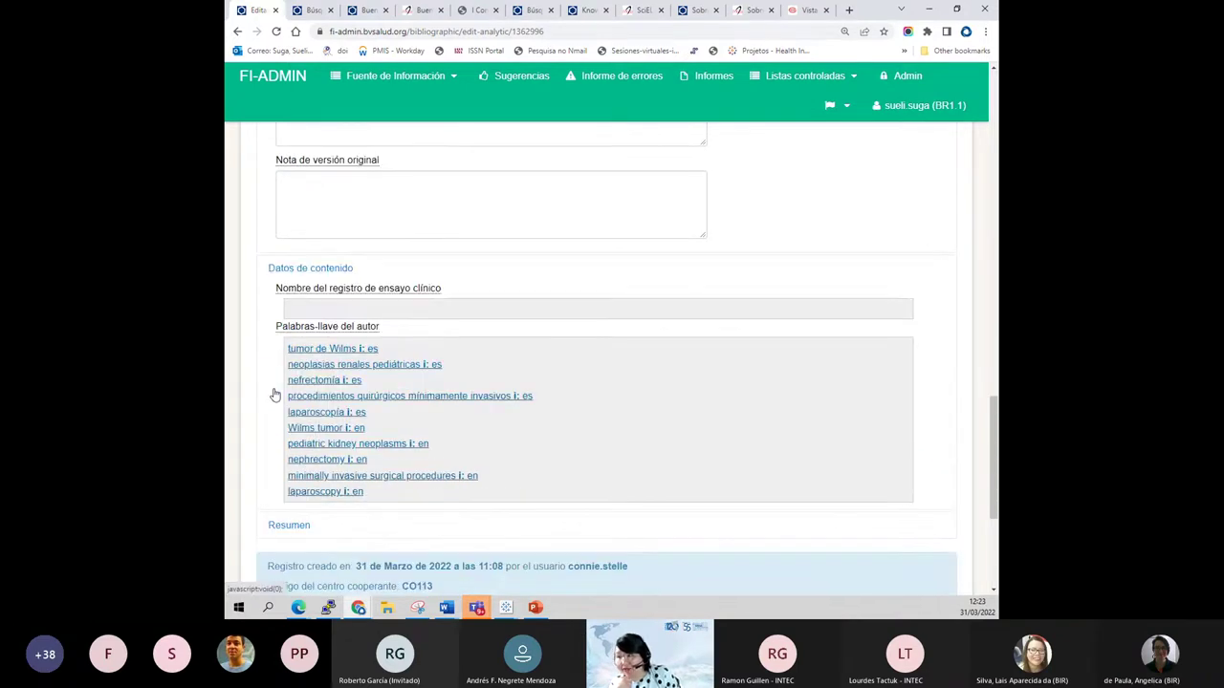
left_click(314, 393)
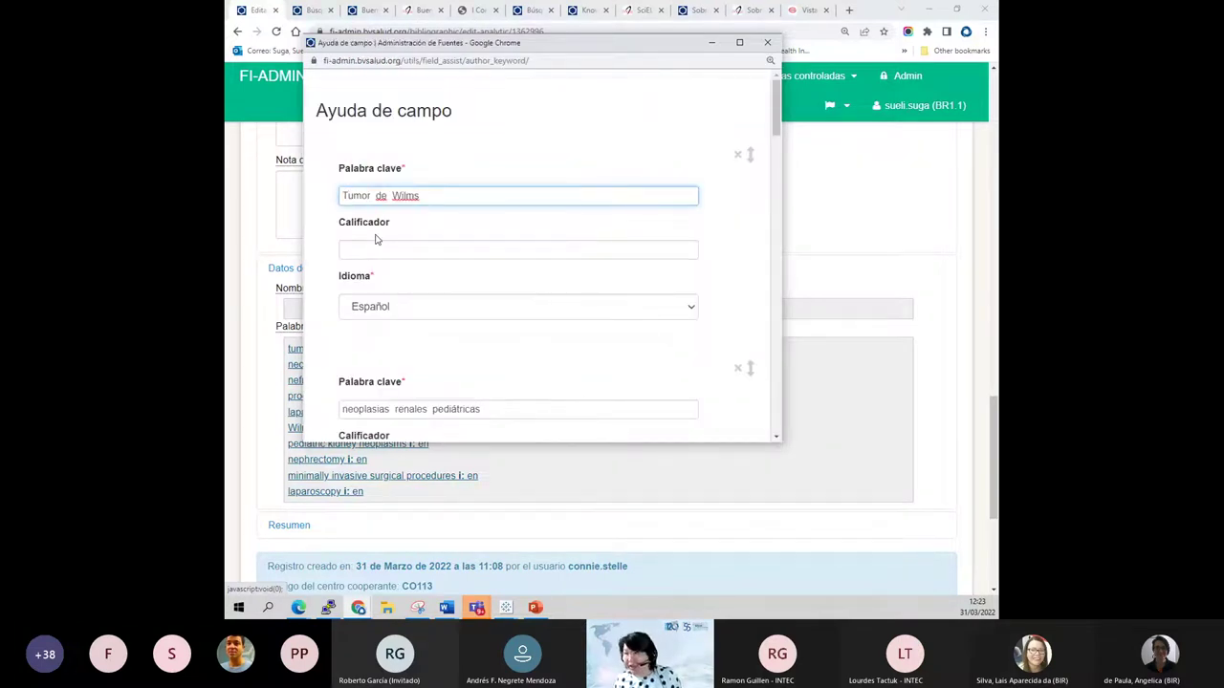
key("Tab")
key("Tab")
key("Tab")
key("Home")
type("N")
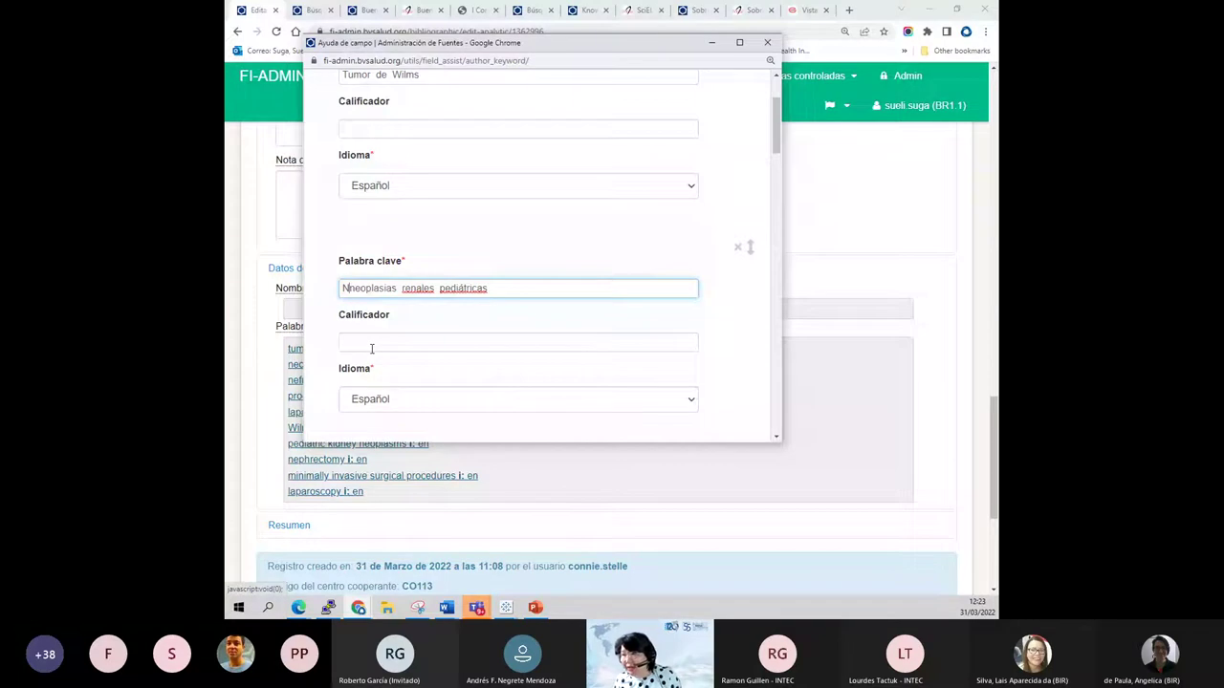
key("Delete")
key("ctrl+Right")
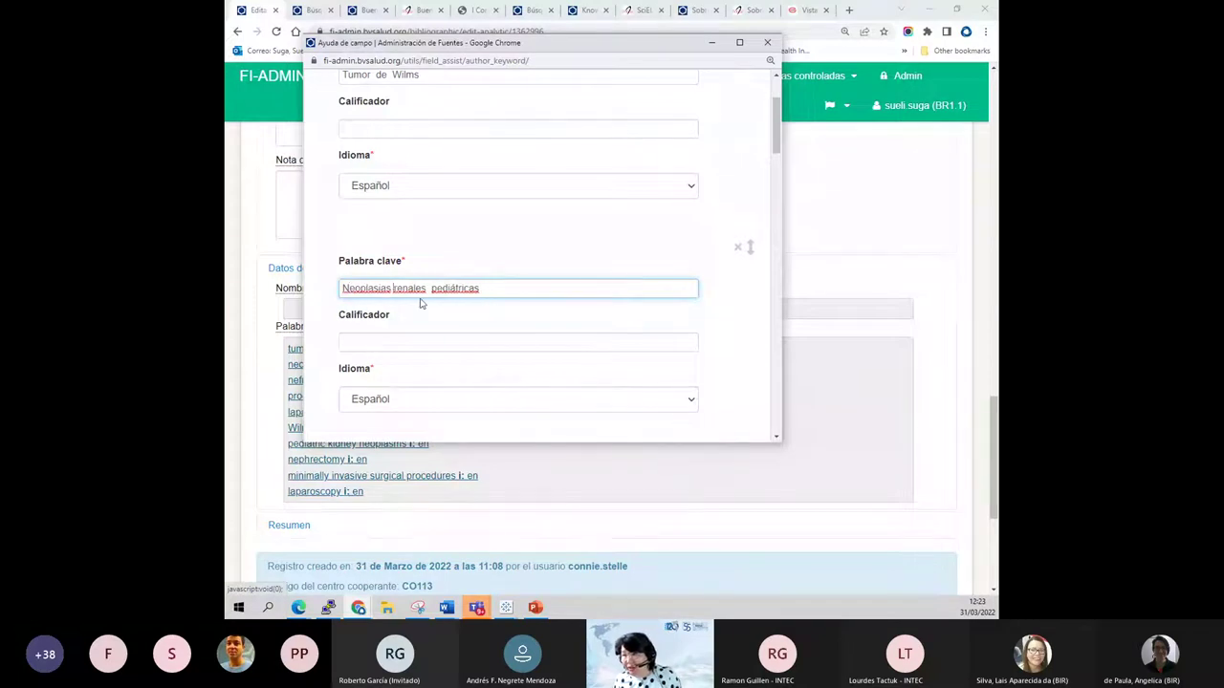
key("ctrl+Right")
key("BackSpace")
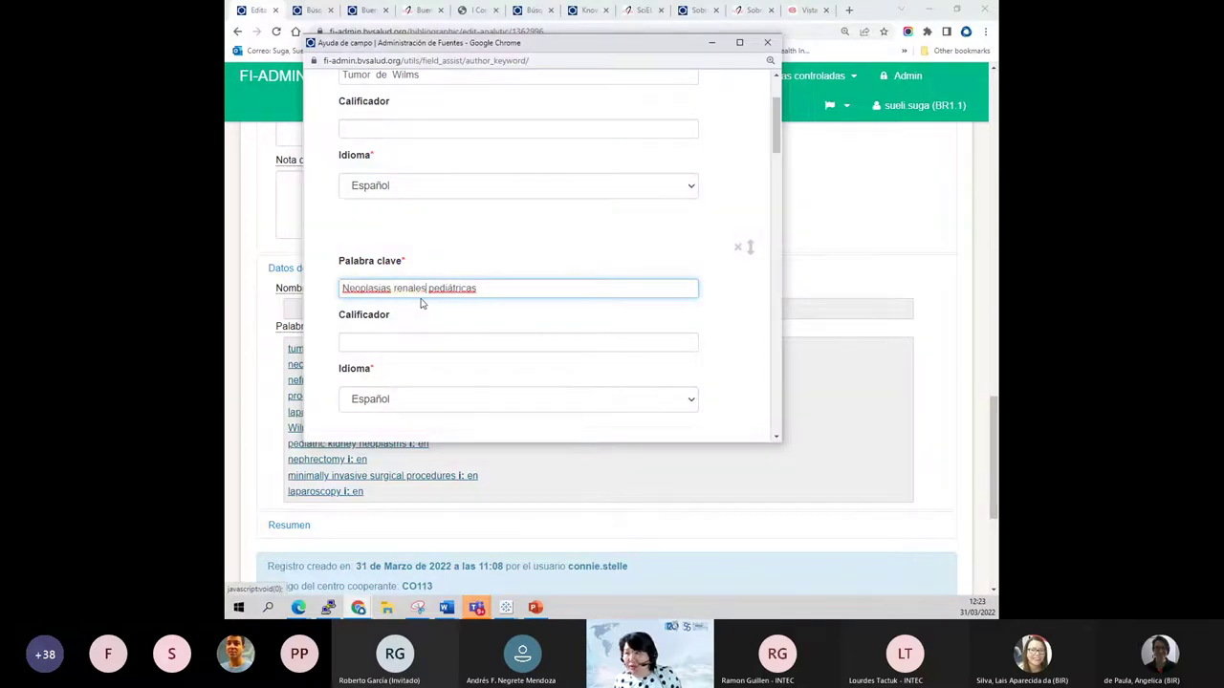
- Capitalize the Spanish keywords Nefrectomía and Procedimientos quirúrgicos mínimamente invasivos, removing the extra spaces from the latter
scroll(421, 303, "down", 1)
scroll(420, 303, "down", 3)
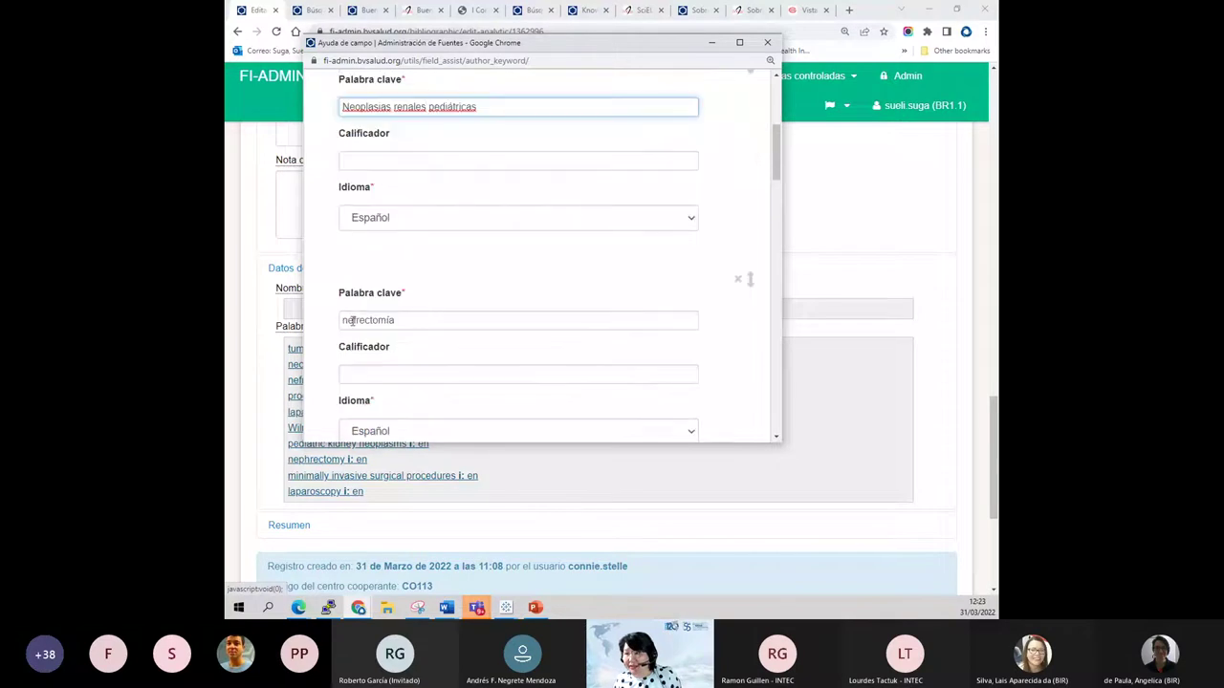
left_click(352, 321)
key("BackSpace")
type("N")
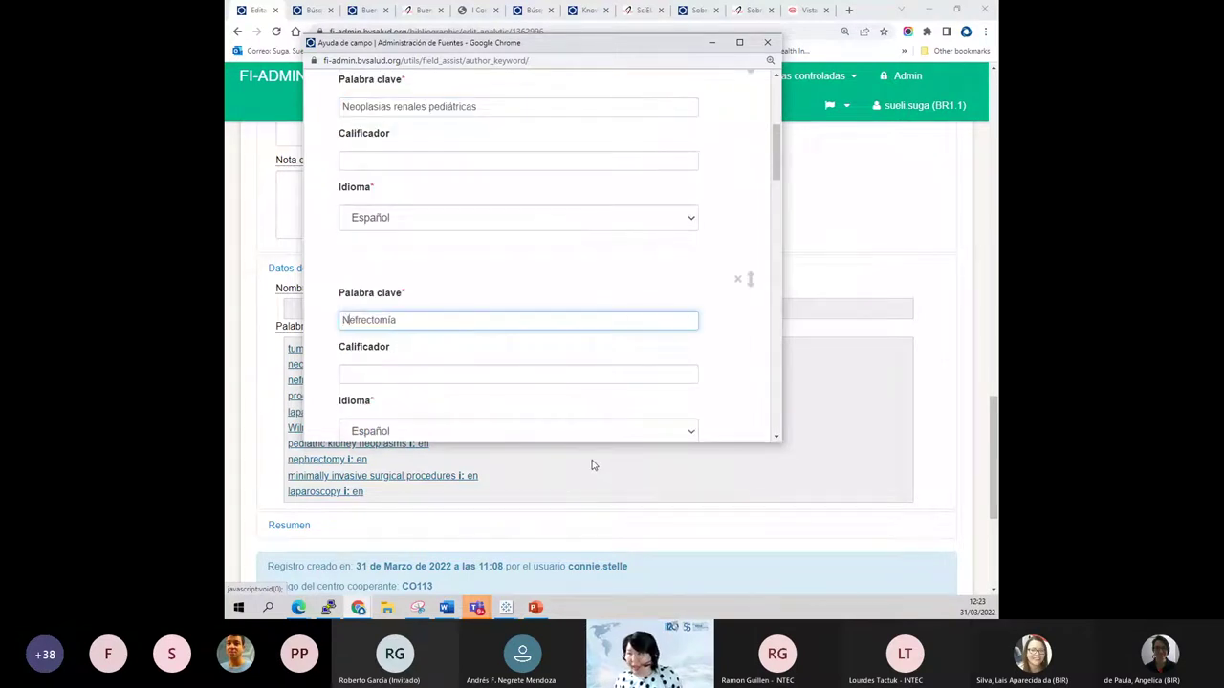
scroll(592, 466, "down", 2)
scroll(322, 293, "down", 5)
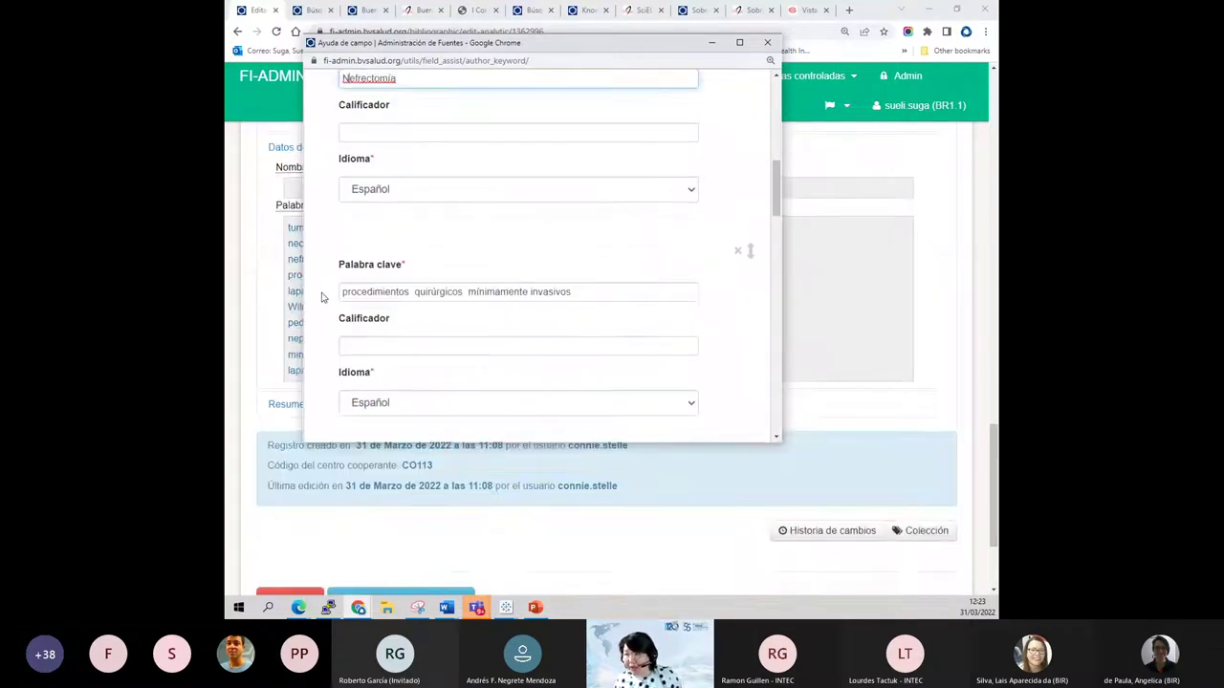
triple_click(345, 292)
left_click(345, 294)
key("Delete")
type("P")
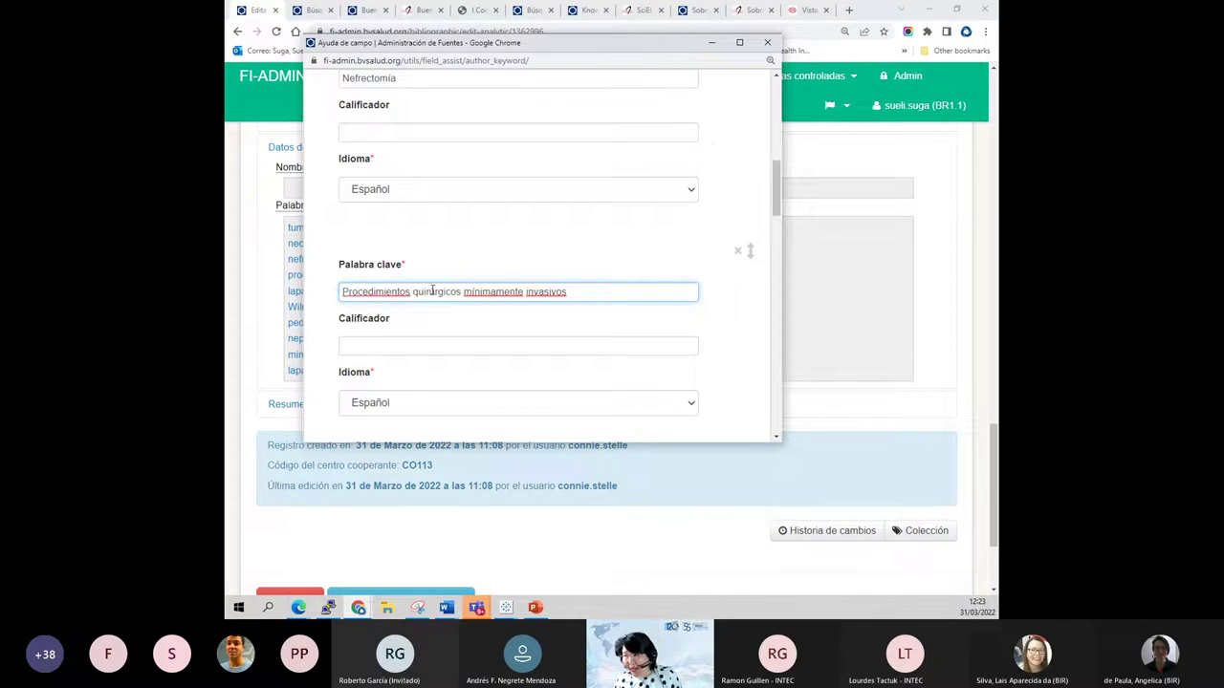
- Capitalize the first letter of the Spanish keyword Laparoscopía
scroll(506, 314, "down", 3)
scroll(506, 316, "down", 1)
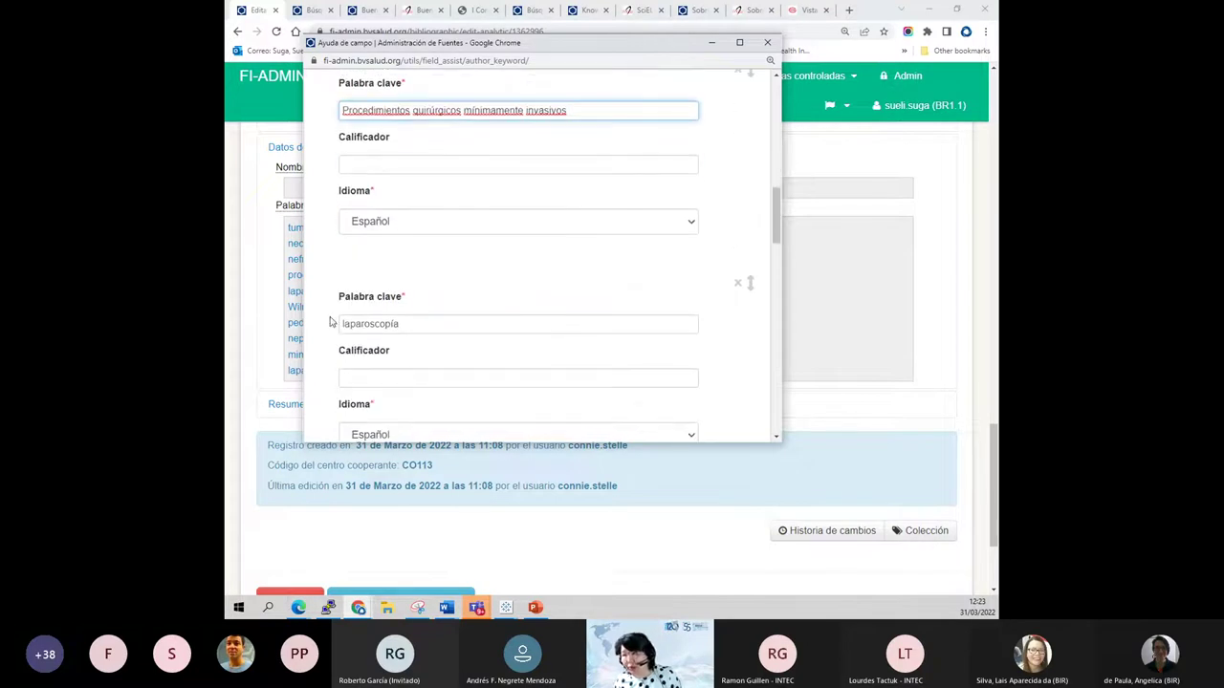
left_click(341, 323)
key("Delete")
type("L")
- Capitalize the first letter of the English keywords Pediatric kidney neoplasms and Nephrectomy
scroll(328, 328, "down", 3)
scroll(329, 330, "down", 5)
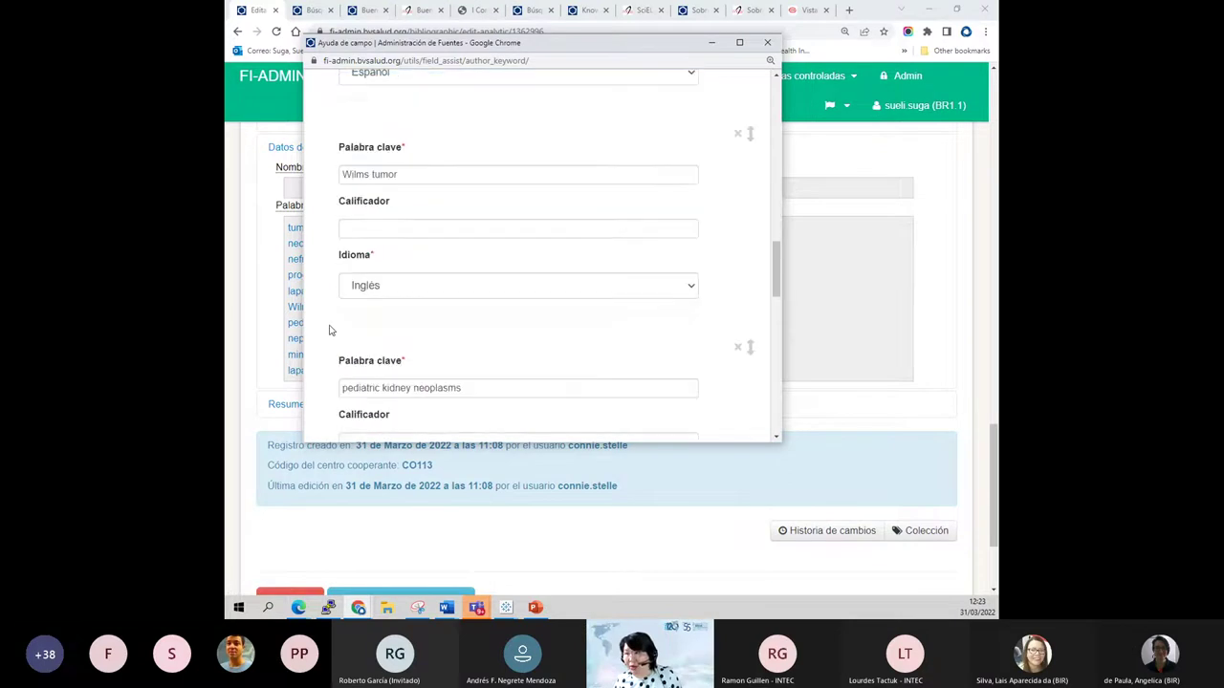
scroll(329, 330, "down", 3)
left_click(346, 267)
key("Delete")
type("P")
scroll(350, 287, "down", 4)
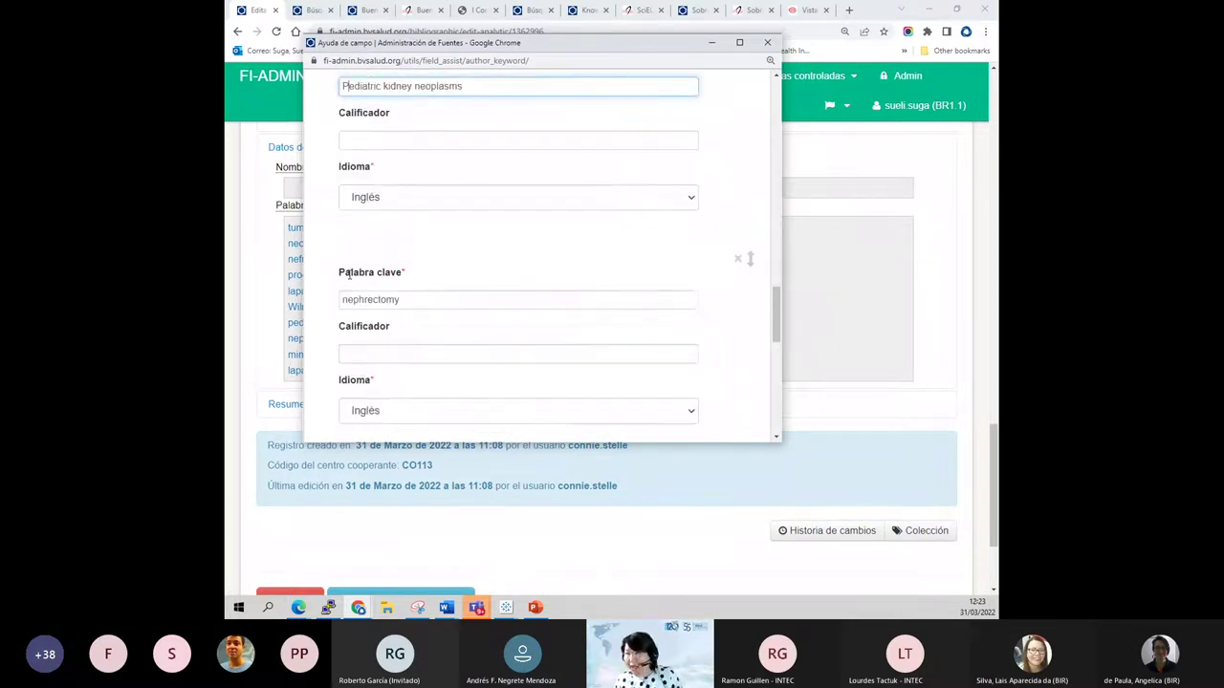
left_click(350, 298)
key("BackSpace")
type("N")
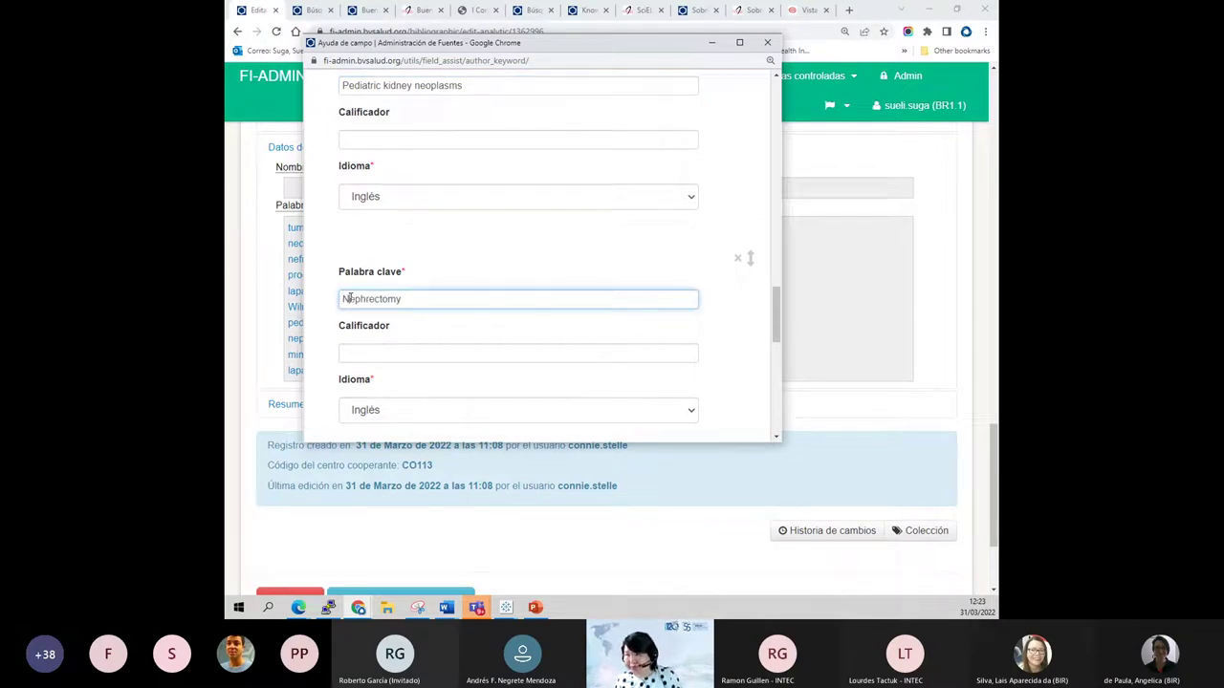
- Capitalize the English keywords Minimally invasive surgical procedures and Laparoscopy, and save the author keywords
scroll(350, 298, "down", 5)
left_click(350, 270)
key("BackSpace")
type("M")
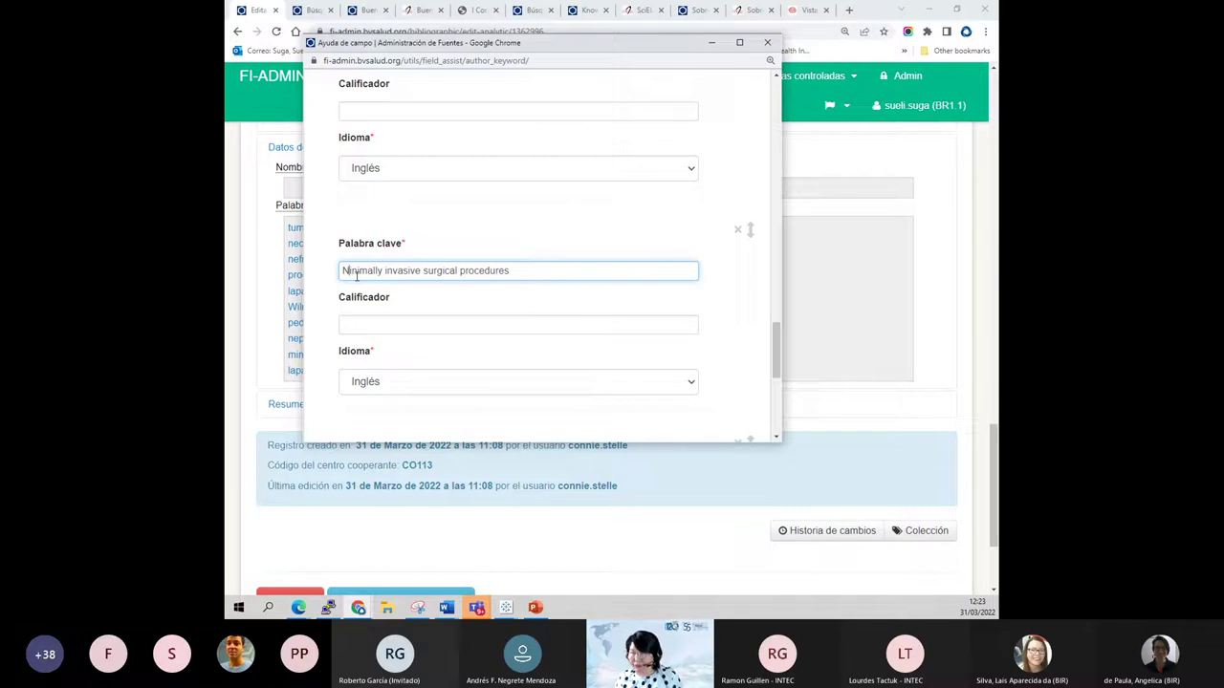
scroll(355, 275, "down", 3)
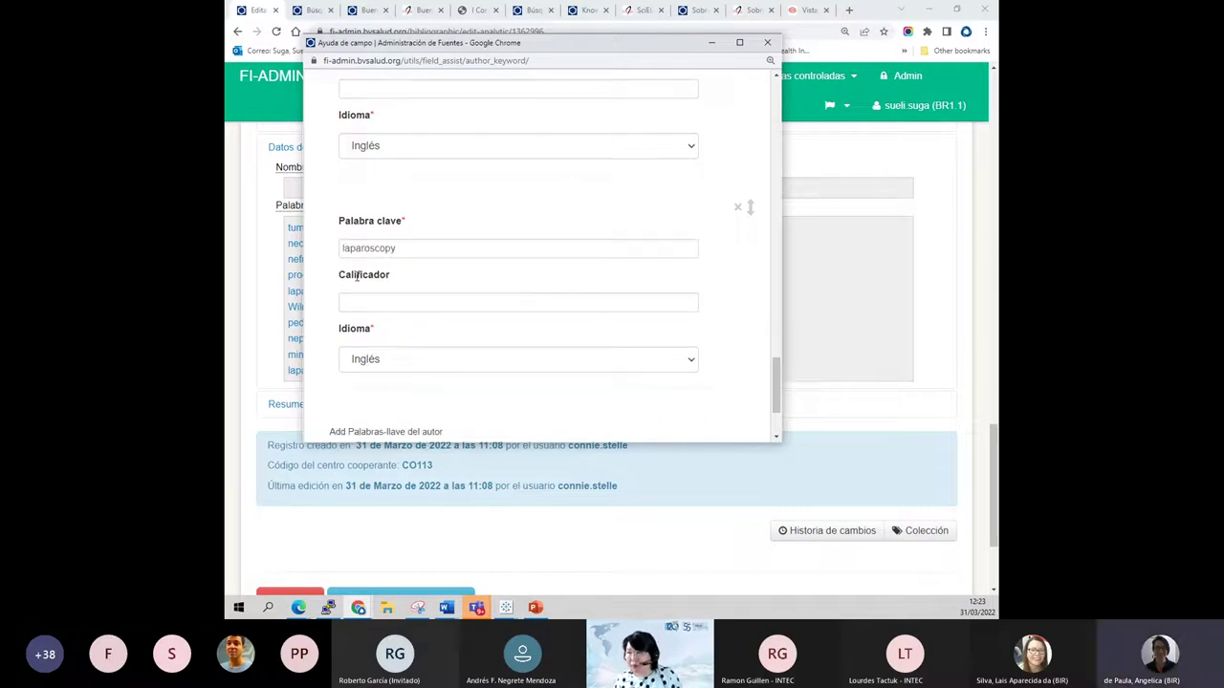
left_click(342, 244)
key("BackSpace")
type("L")
scroll(325, 276, "down", 1)
scroll(358, 399, "down", 1)
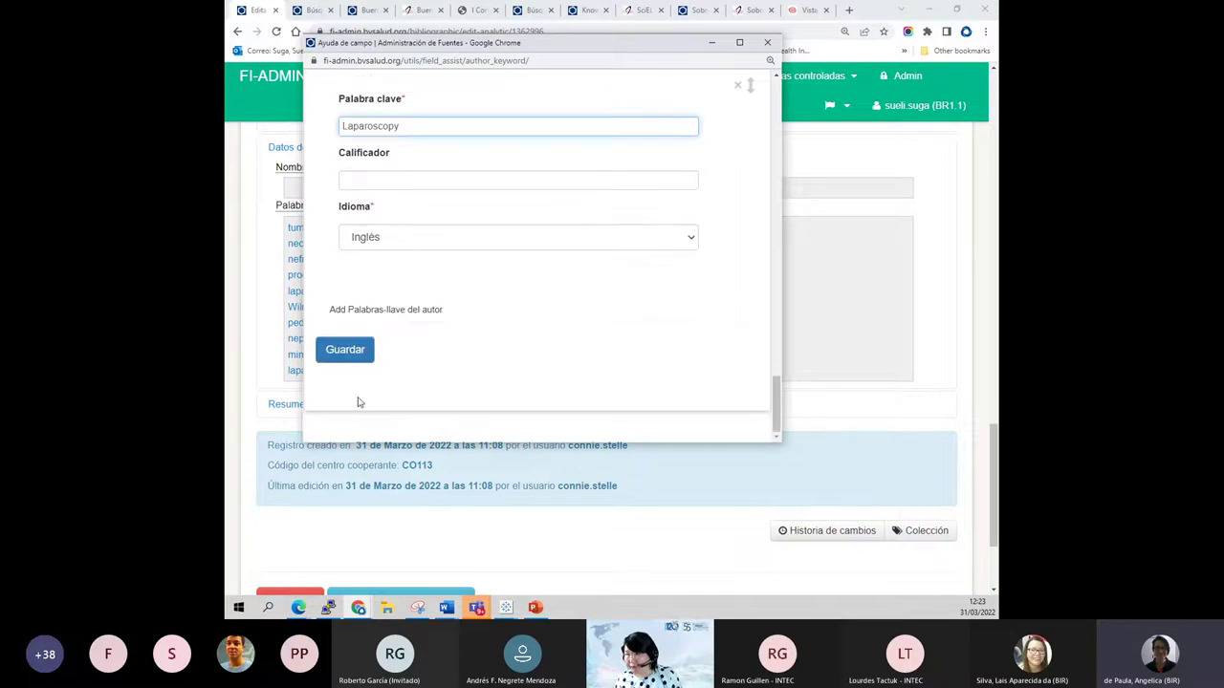
left_click(344, 350)
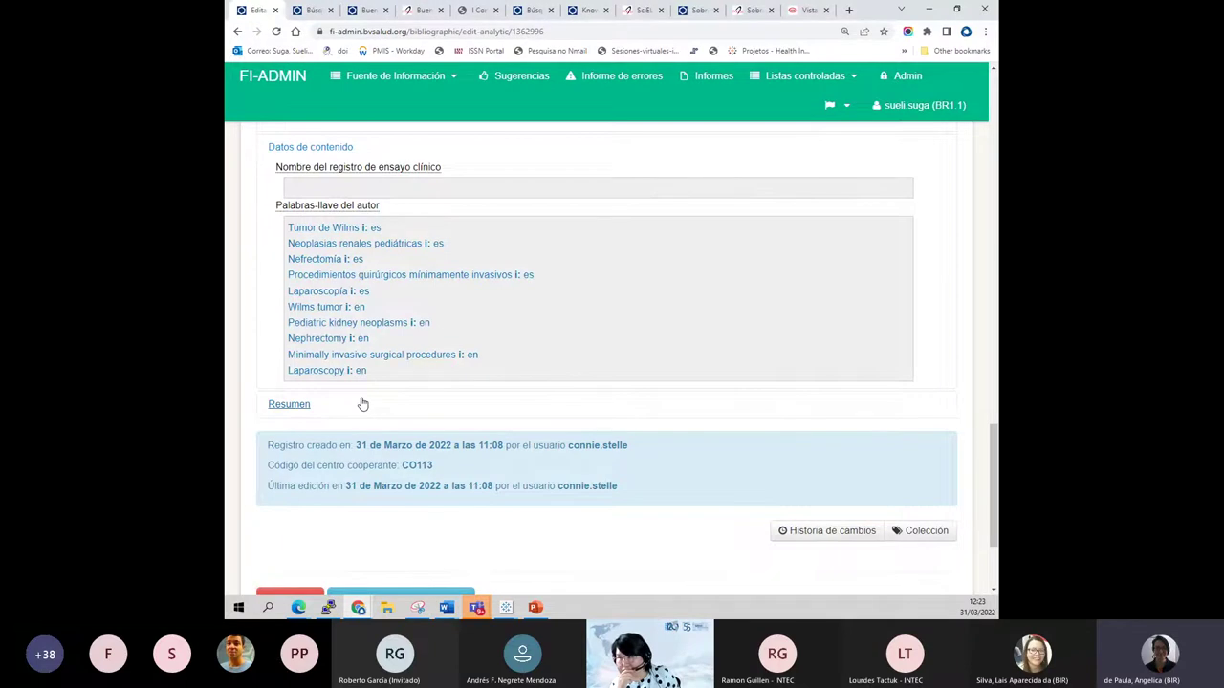
- Look over the record from its authors, titles and pages through the complementary information to the author keywords
scroll(363, 403, "up", 10)
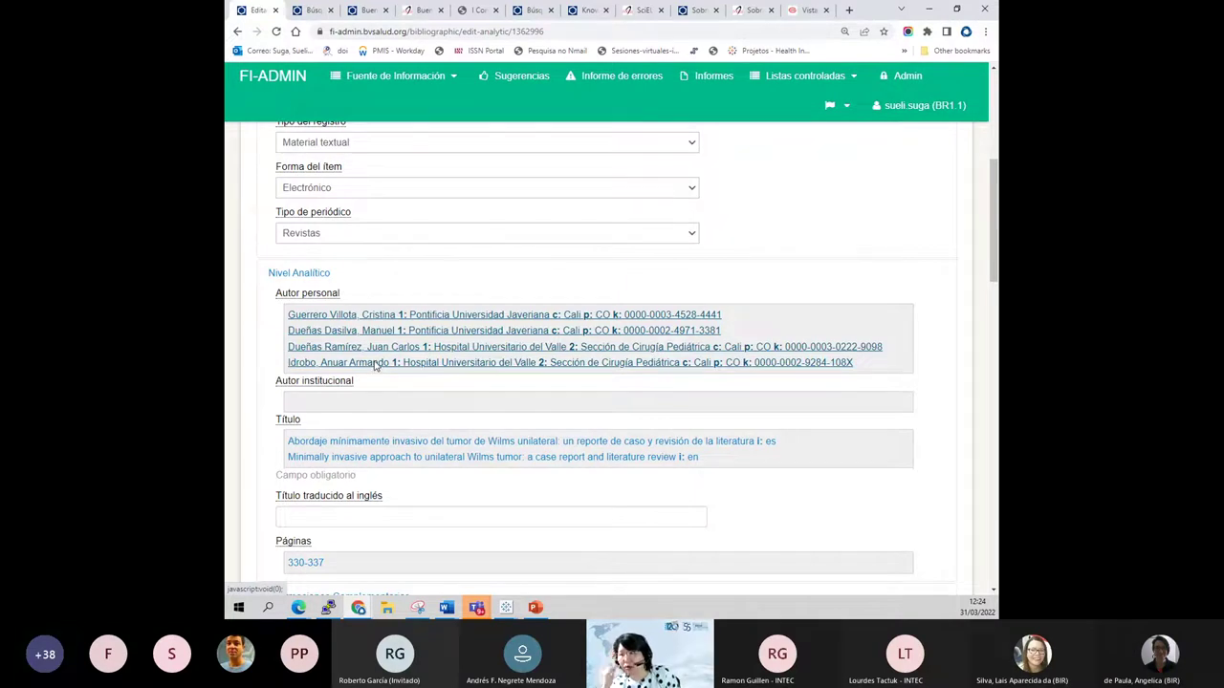
scroll(376, 363, "down", 1)
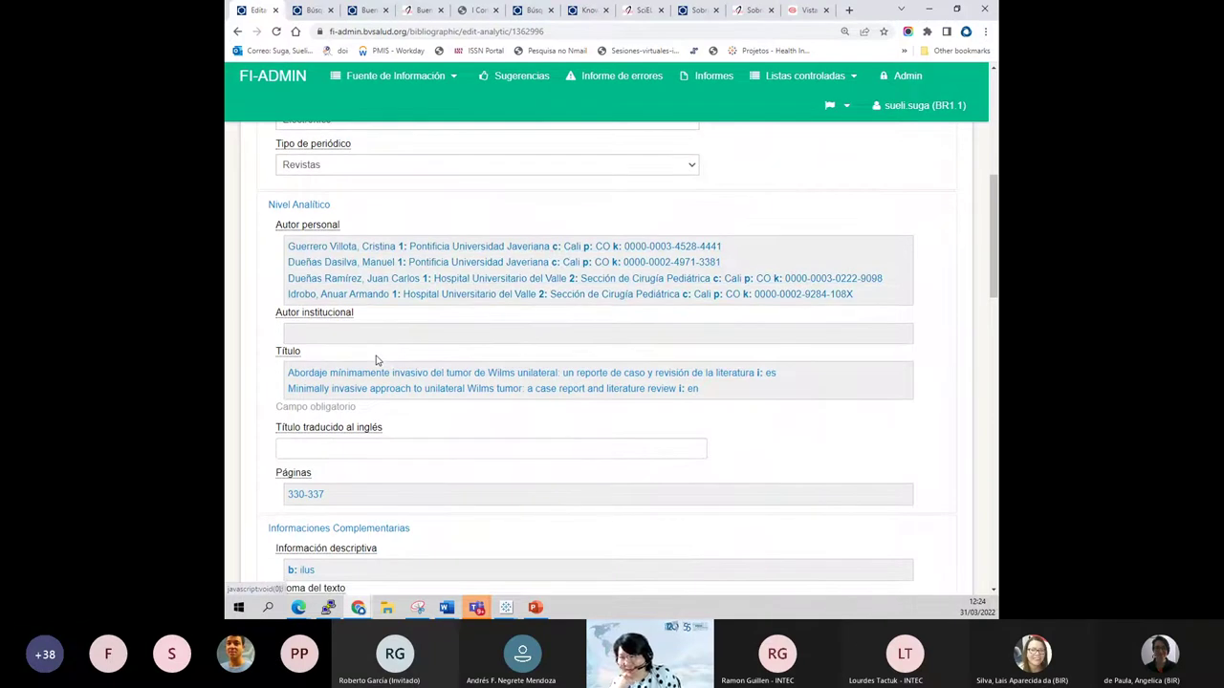
scroll(378, 369, "down", 4)
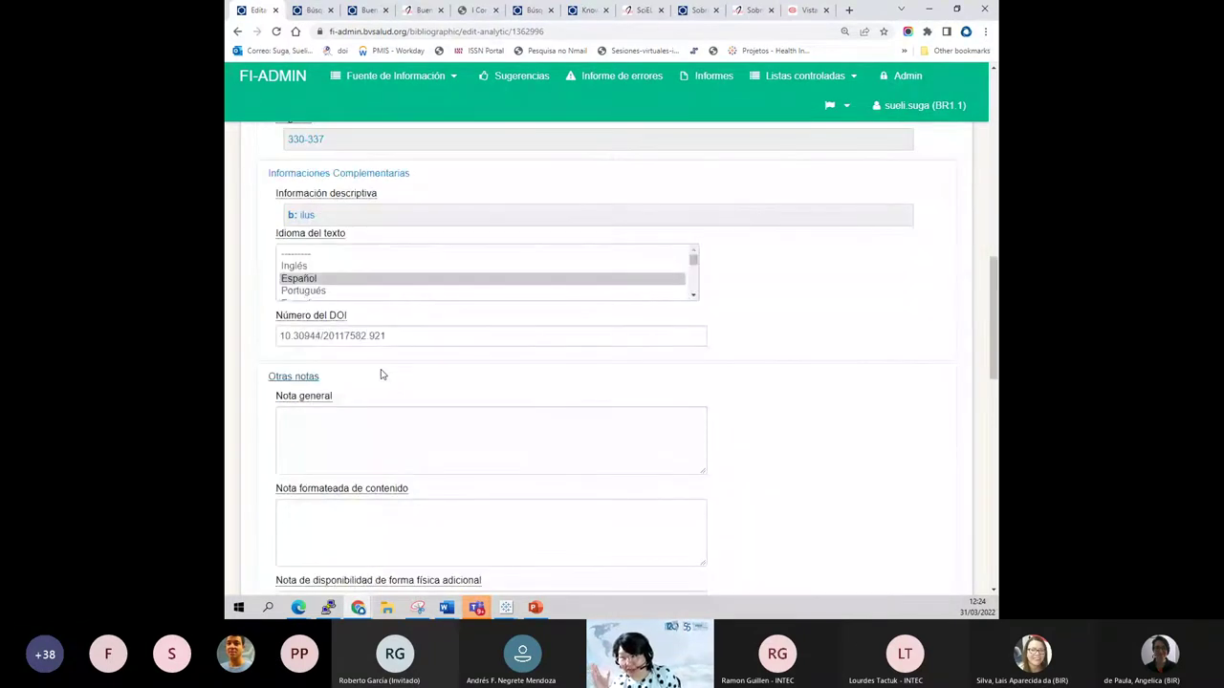
scroll(380, 373, "down", 7)
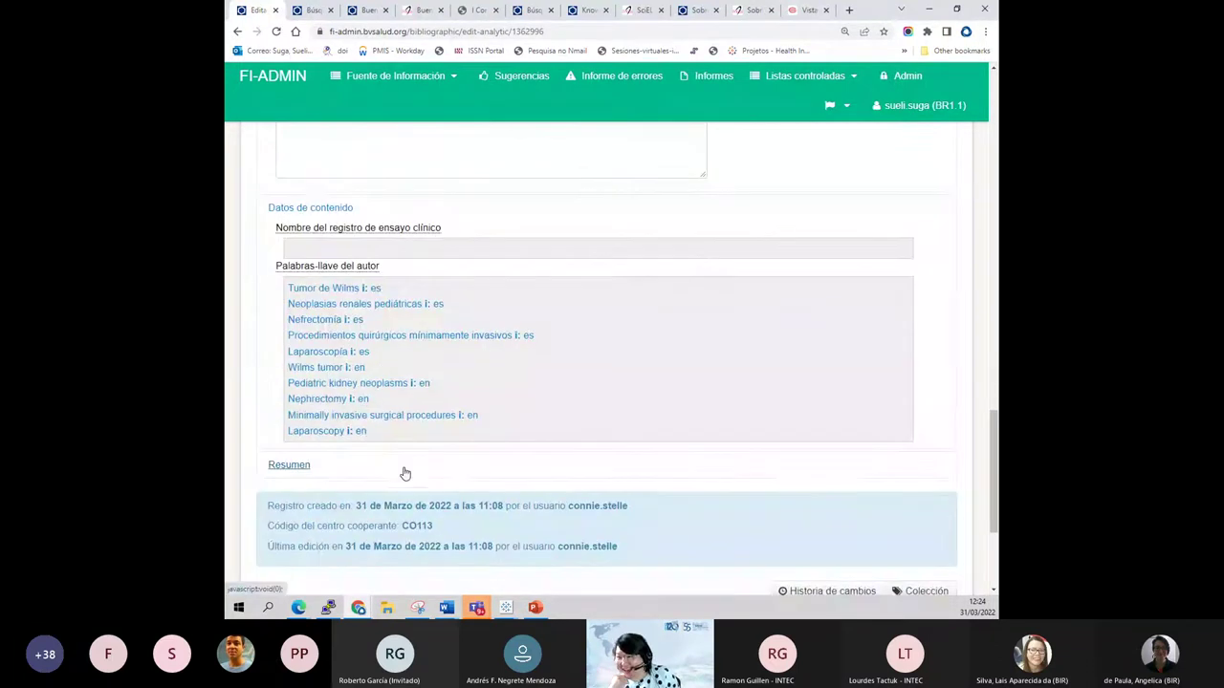
- Expand the Resumen section and open the Spanish and English abstracts for editing
left_click(301, 466)
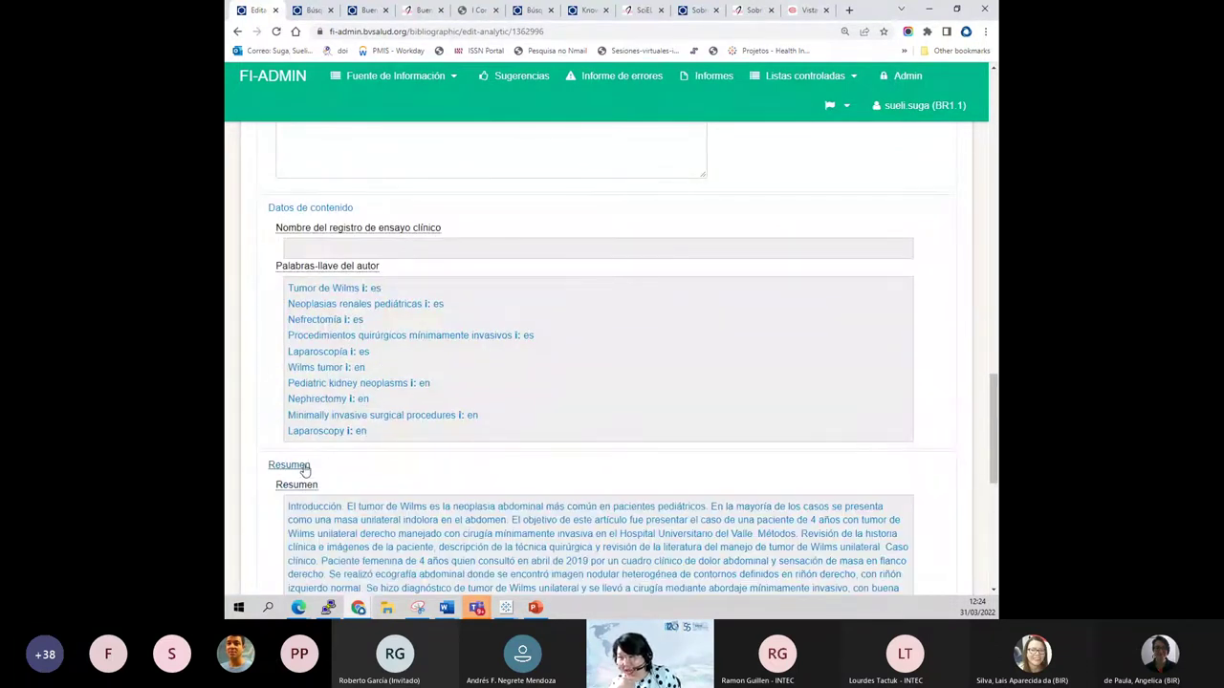
scroll(304, 468, "down", 2)
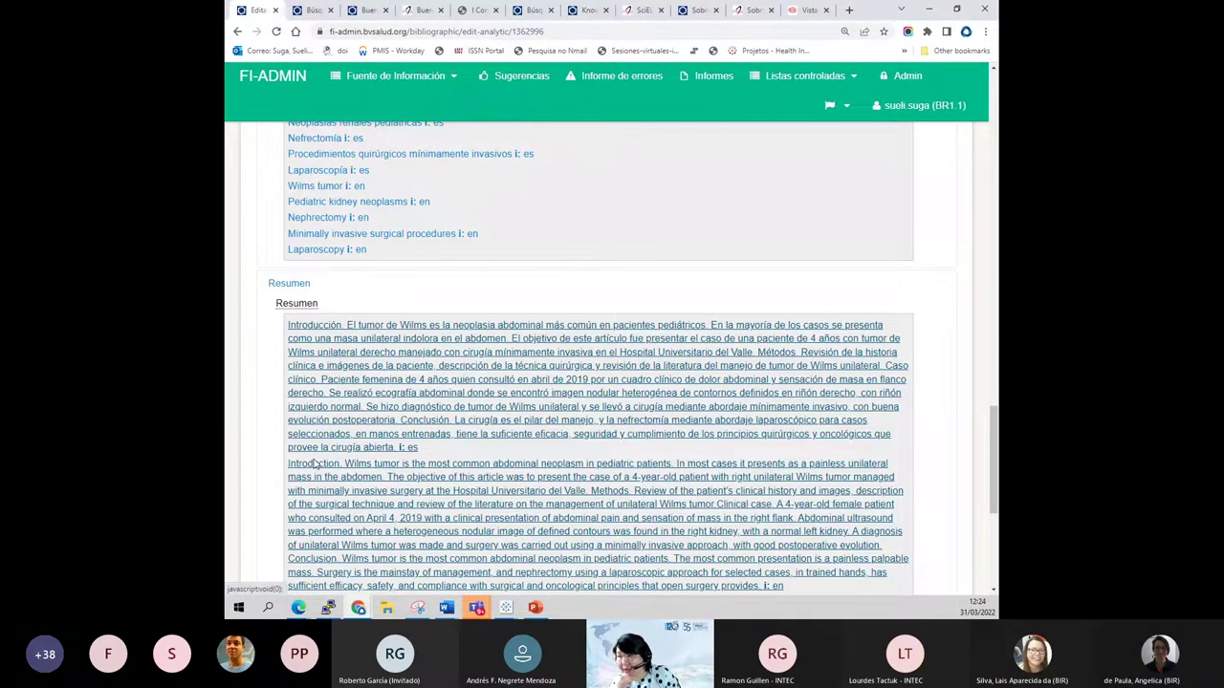
left_click(303, 433)
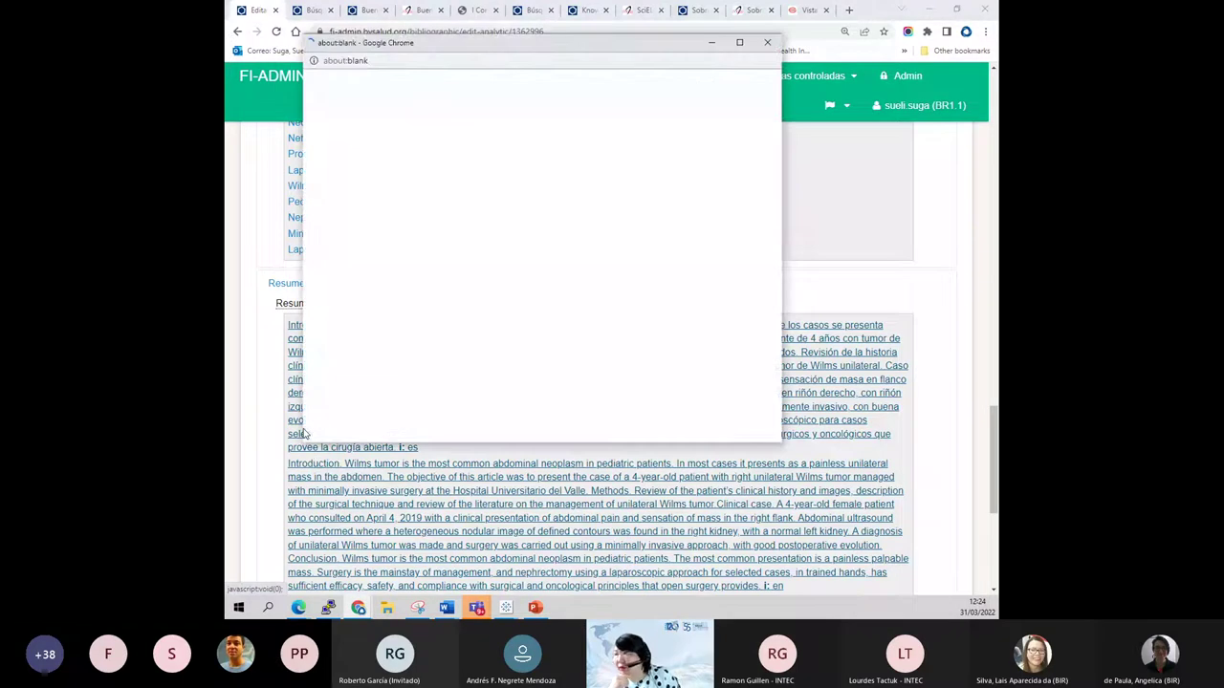
- Look back through the article PDF from its last page to the conclusion and references
left_click(833, 17)
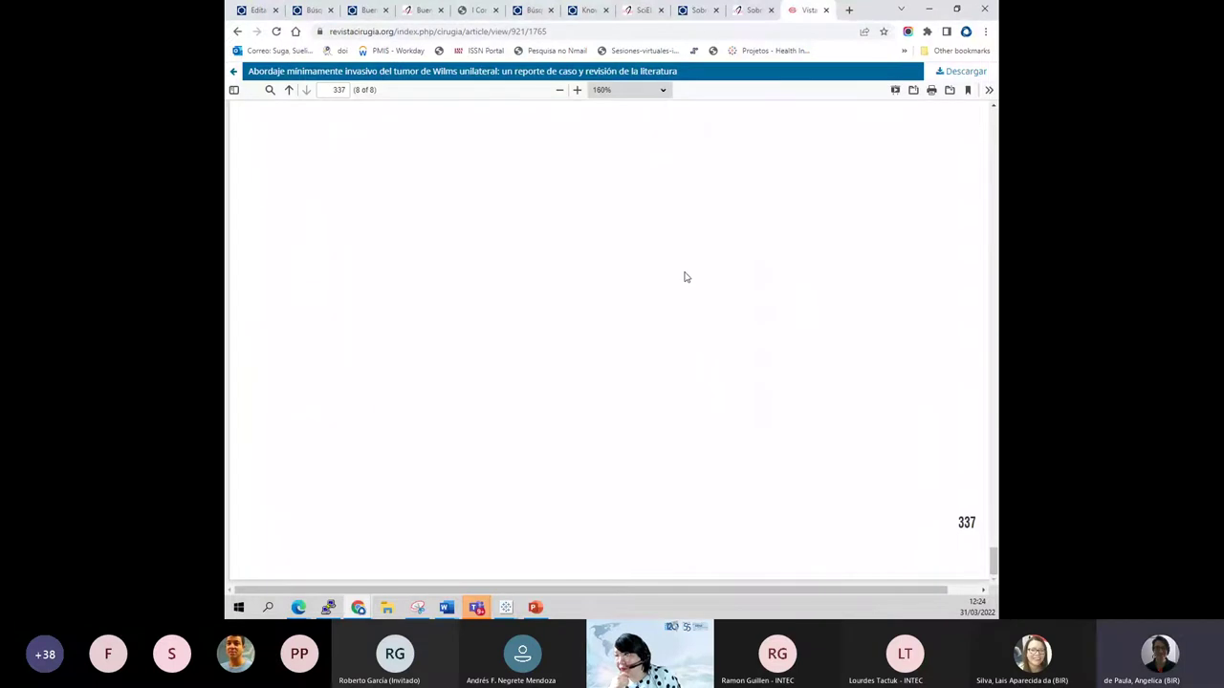
scroll(685, 278, "up", 8)
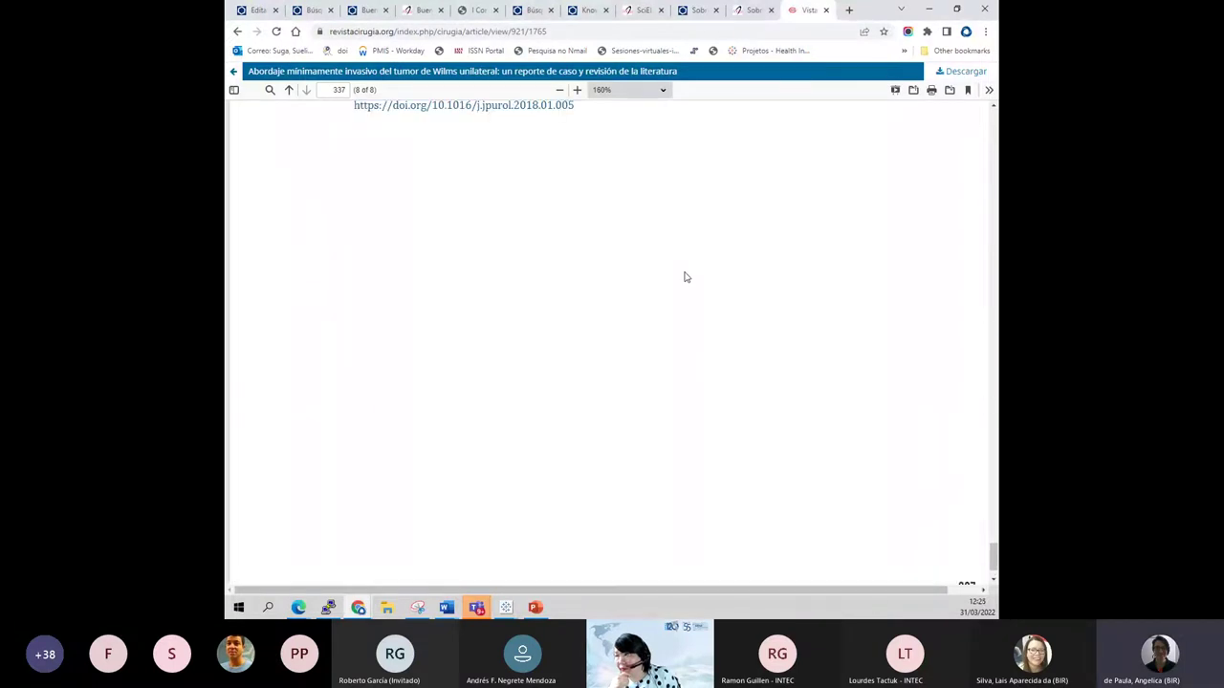
scroll(685, 278, "up", 10)
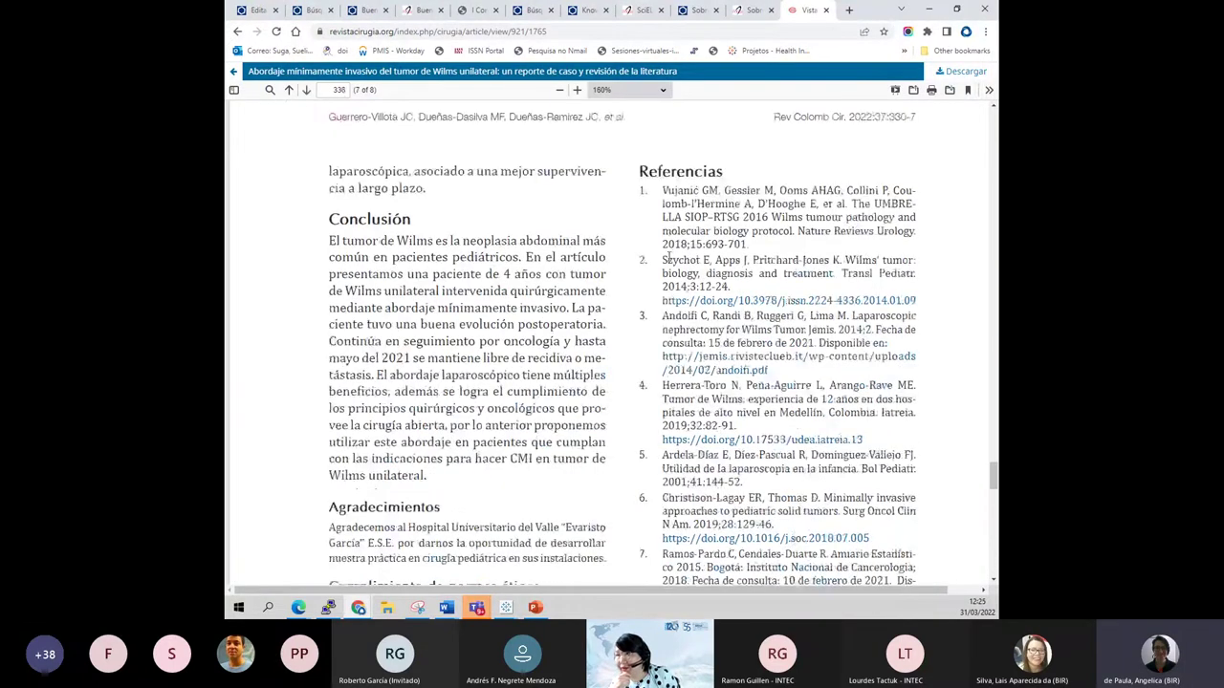
- Return to the FI-ADMIN record and review its authors, titles, general information, note fields and author keywords
left_click(257, 9)
scroll(328, 306, "up", 6)
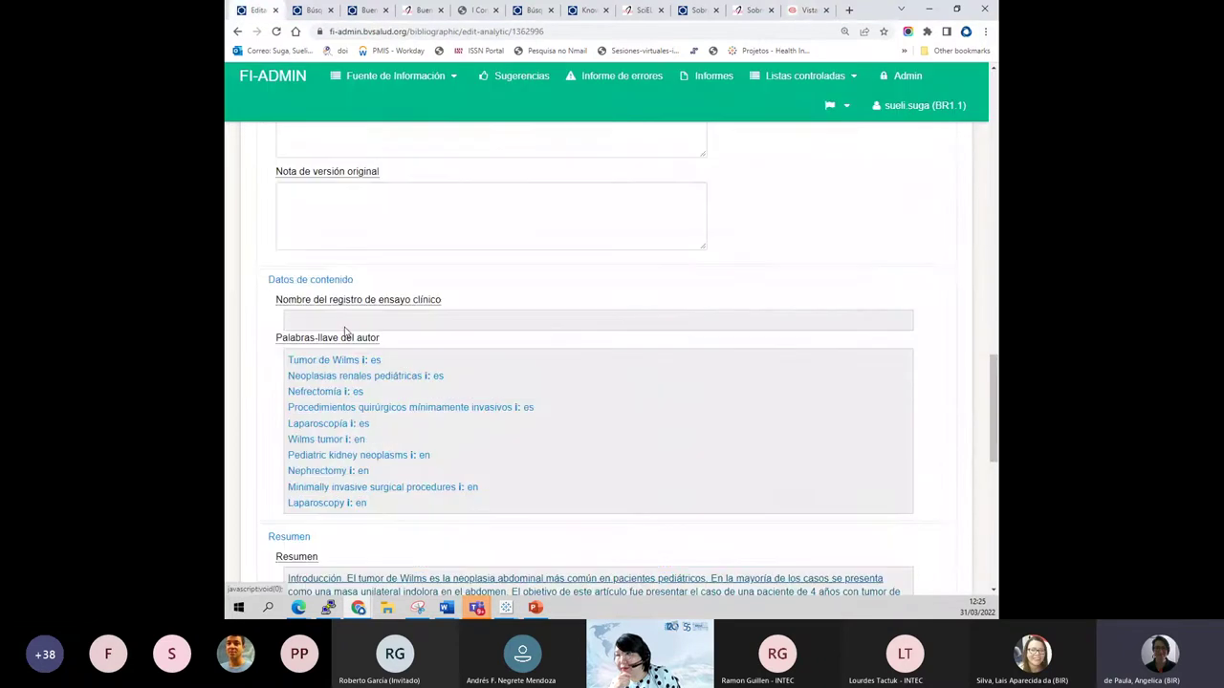
scroll(413, 371, "up", 10)
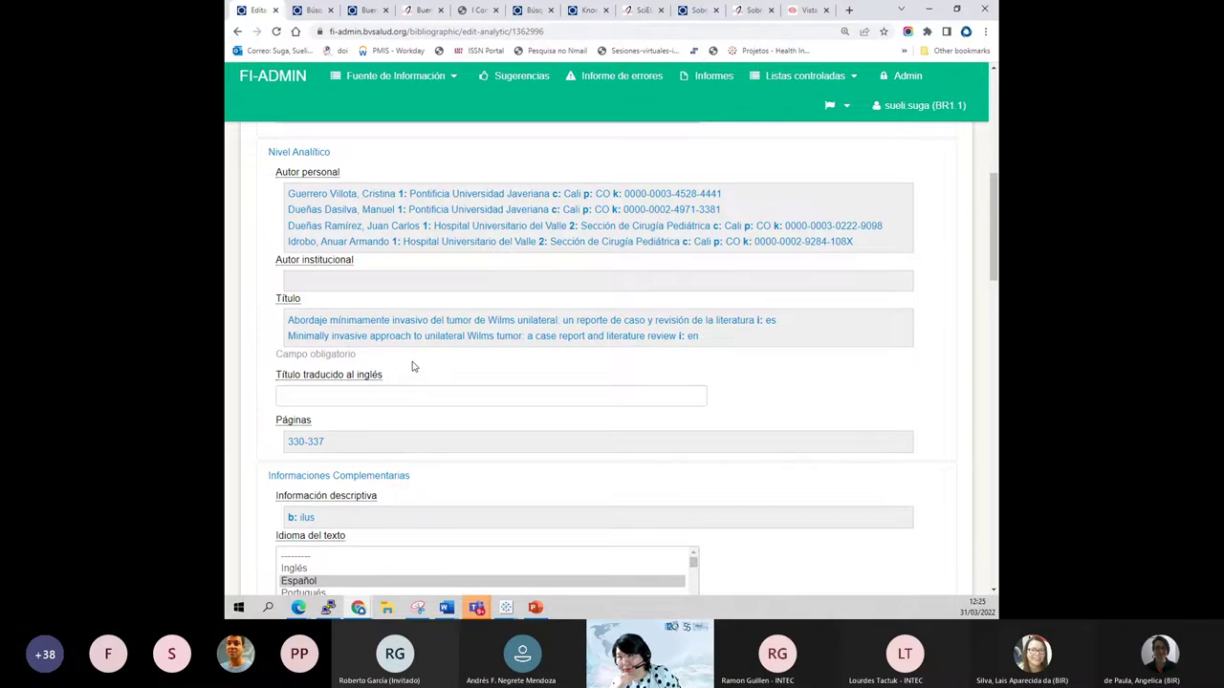
scroll(413, 367, "up", 2)
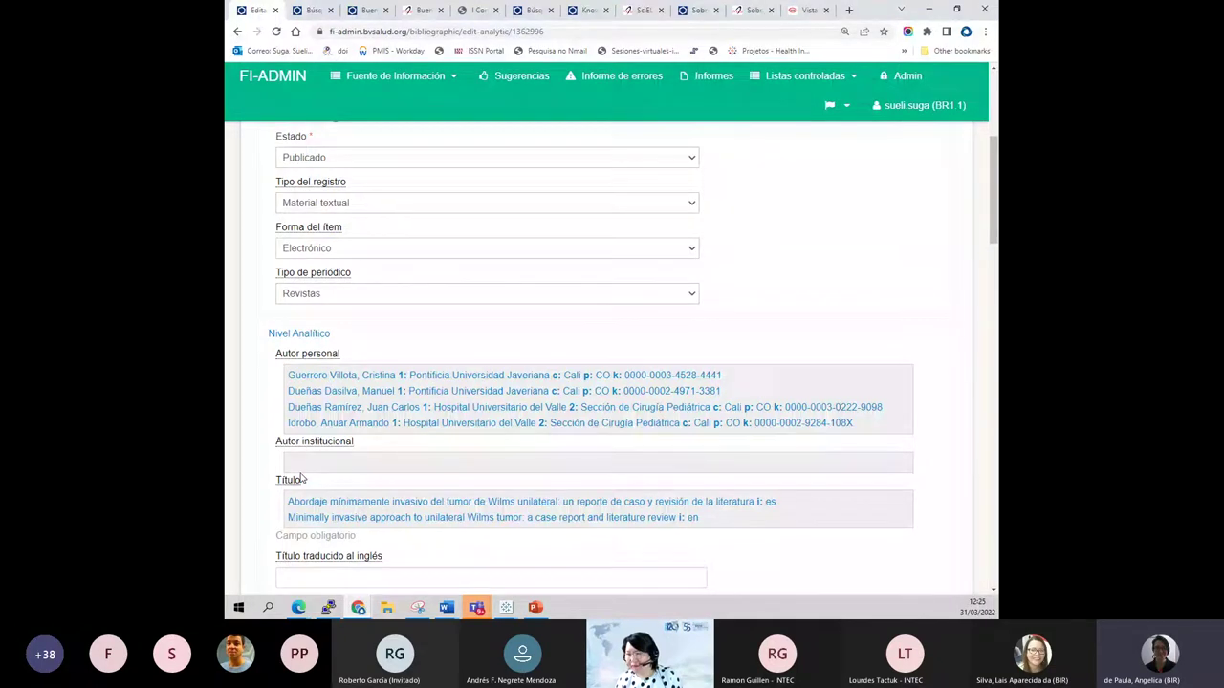
scroll(299, 478, "down", 7)
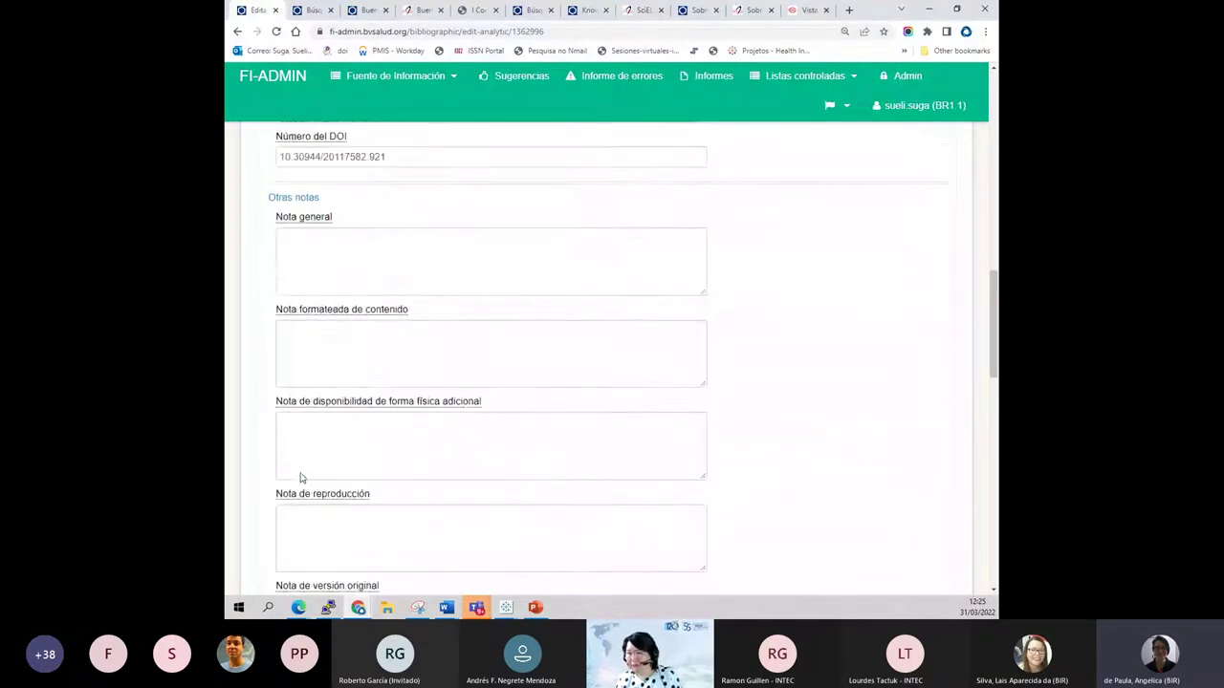
scroll(299, 478, "down", 1)
scroll(299, 478, "down", 4)
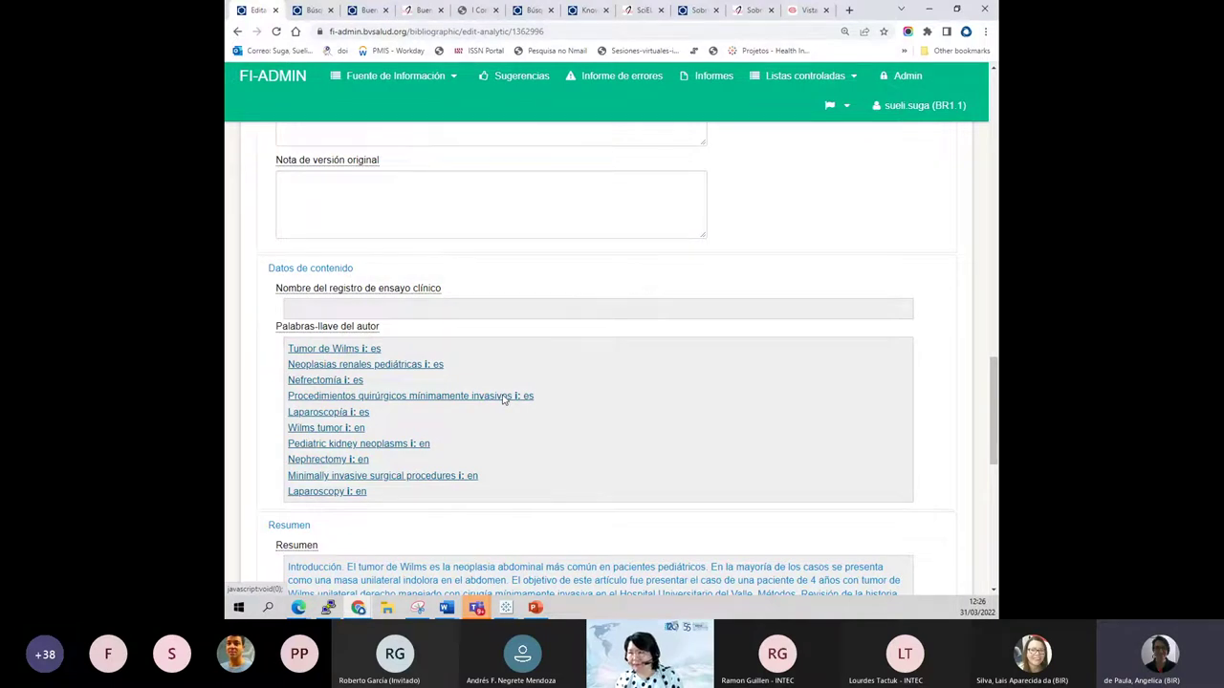
scroll(503, 400, "up", 3)
scroll(504, 399, "up", 10)
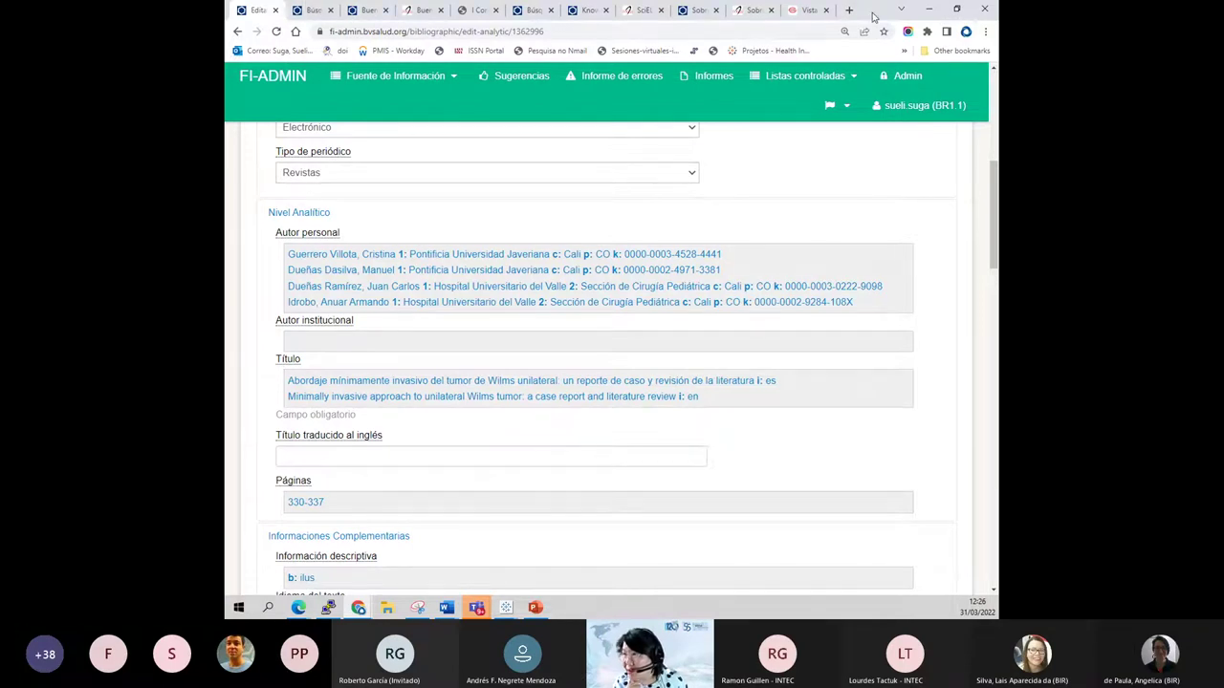
- Open the SciELO article "On the importance of peer reviewers" and examine its author's affiliation line
left_click_drag(872, 16, 784, 59)
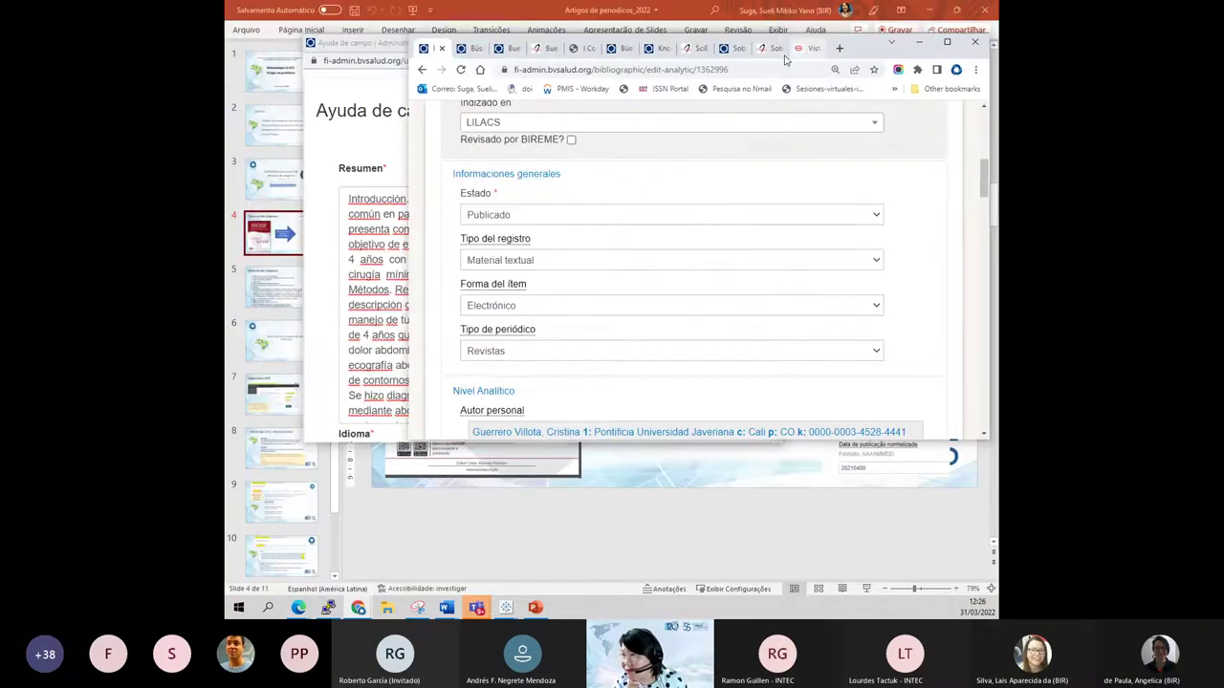
left_click(776, 49)
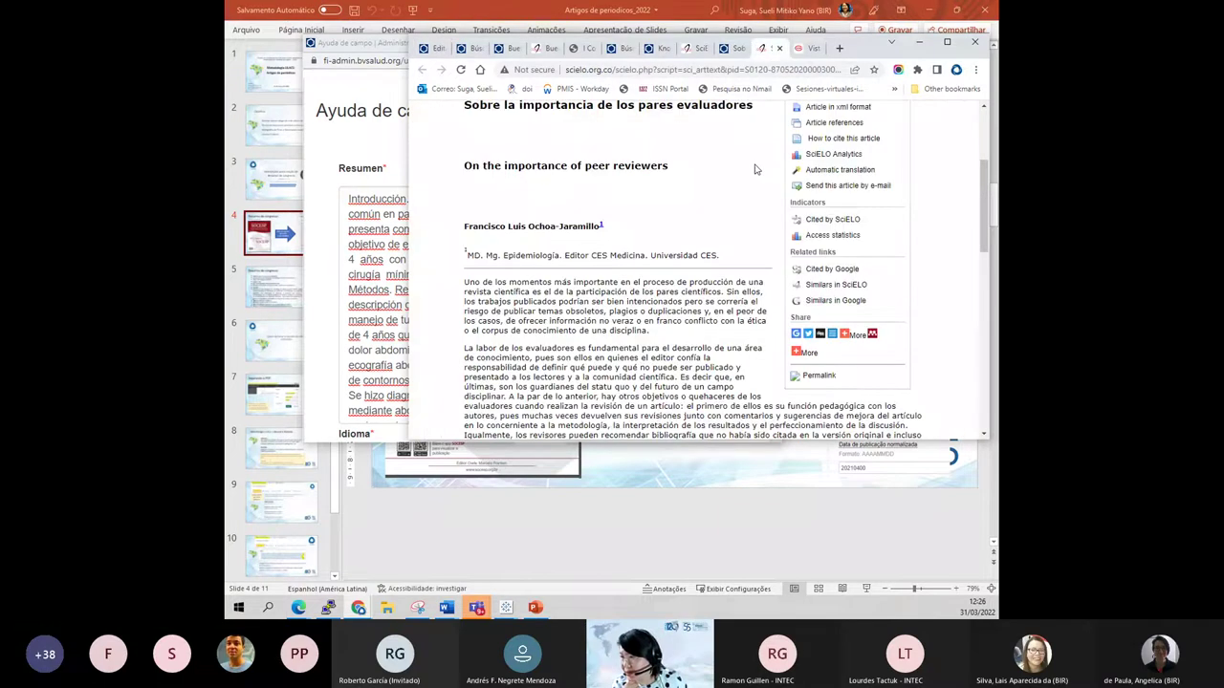
scroll(755, 169, "down", 1)
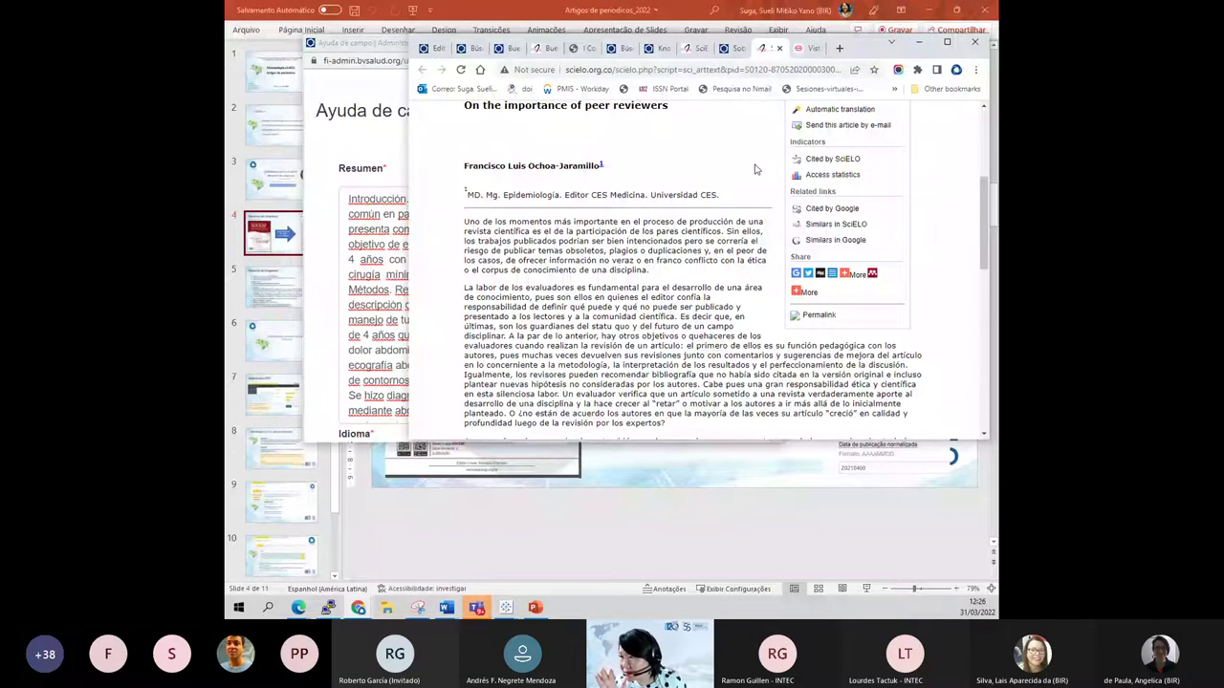
key("super+Up")
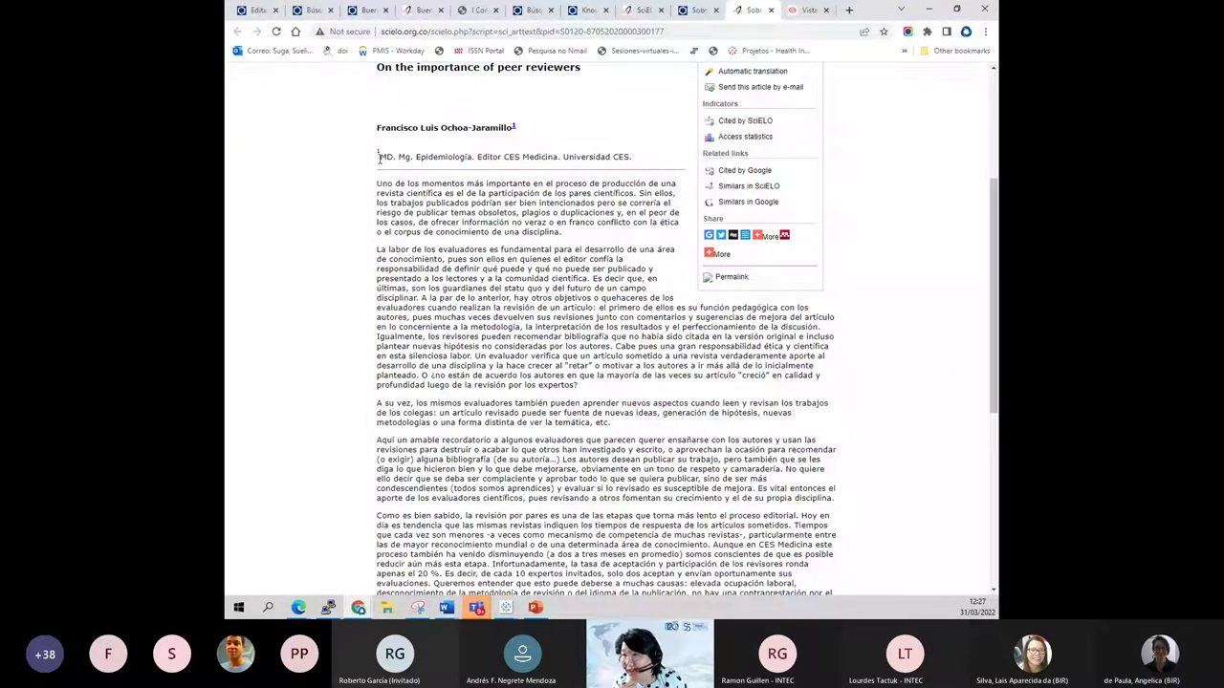
double_click(406, 157)
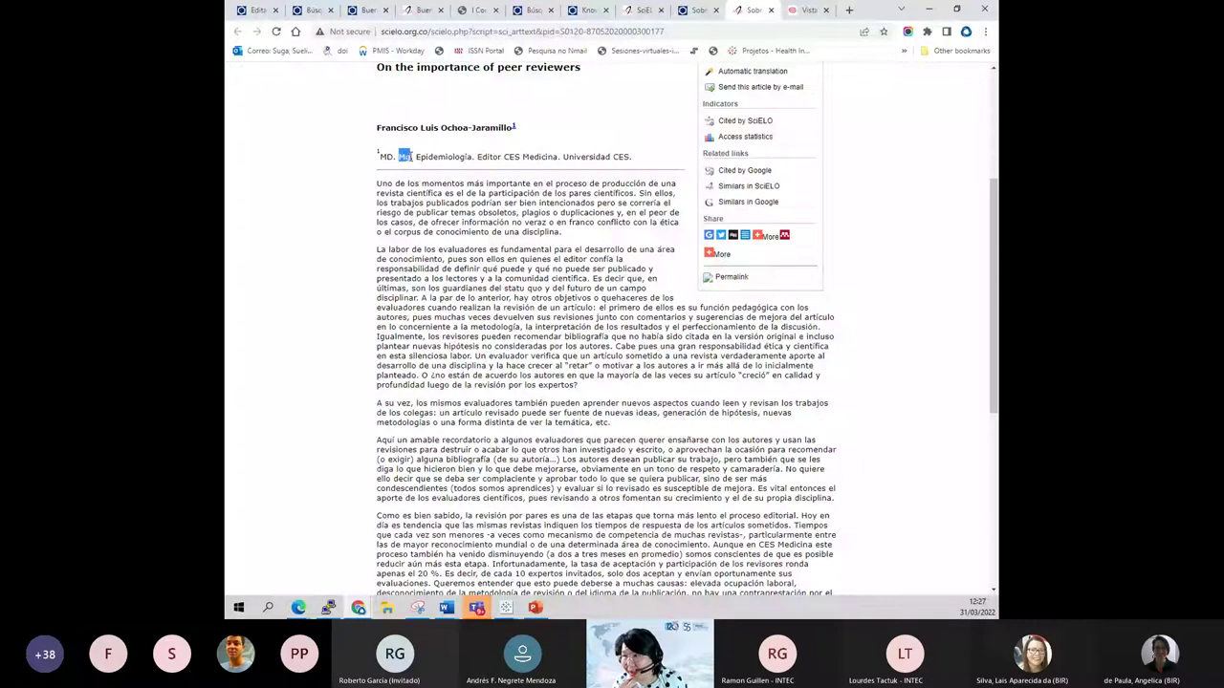
left_click_drag(476, 157, 498, 156)
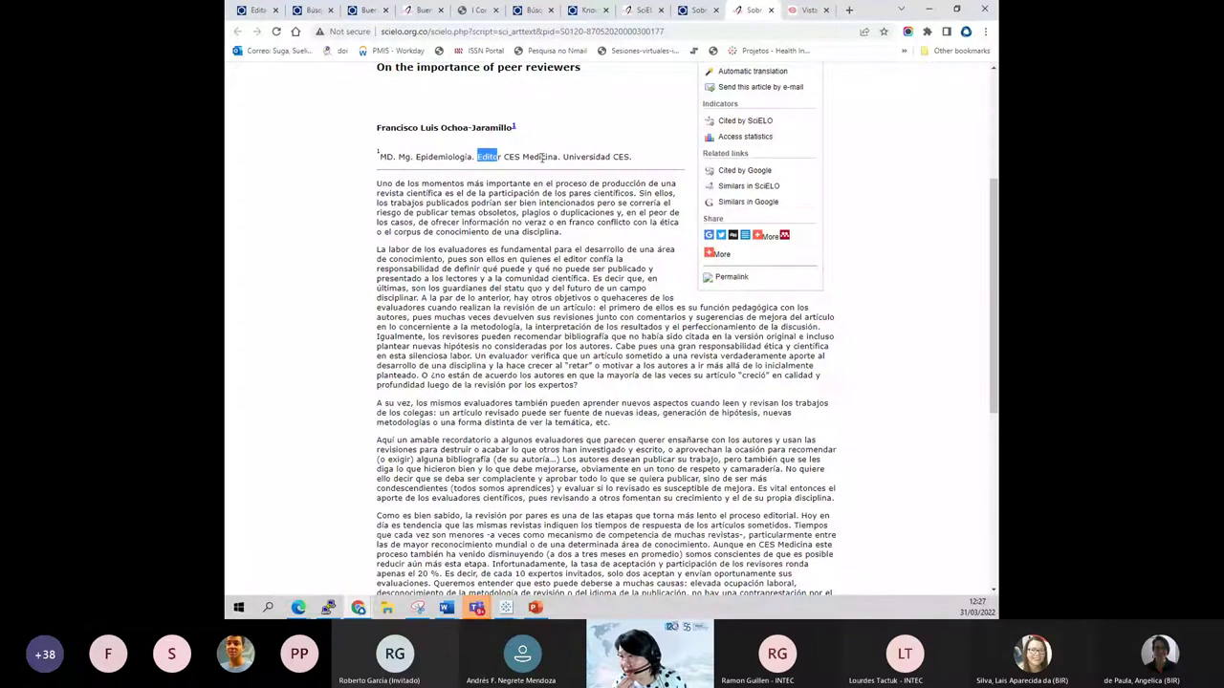
left_click_drag(626, 157, 569, 157)
left_click_drag(380, 161, 630, 160)
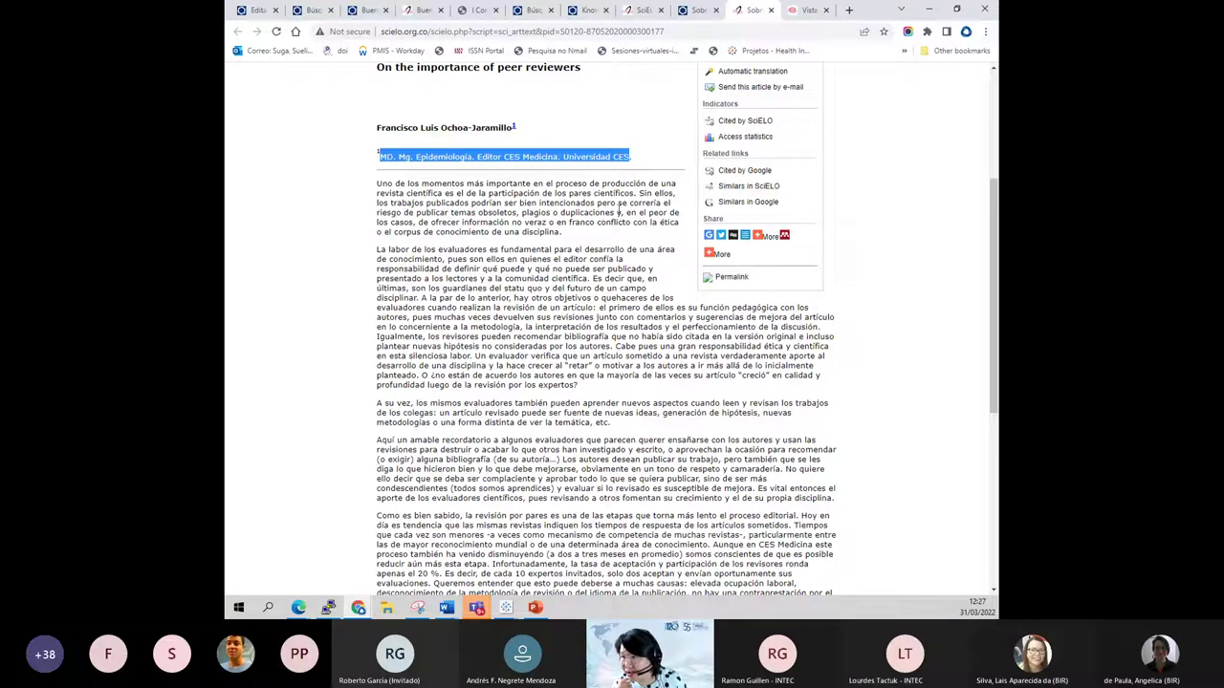
left_click(528, 169)
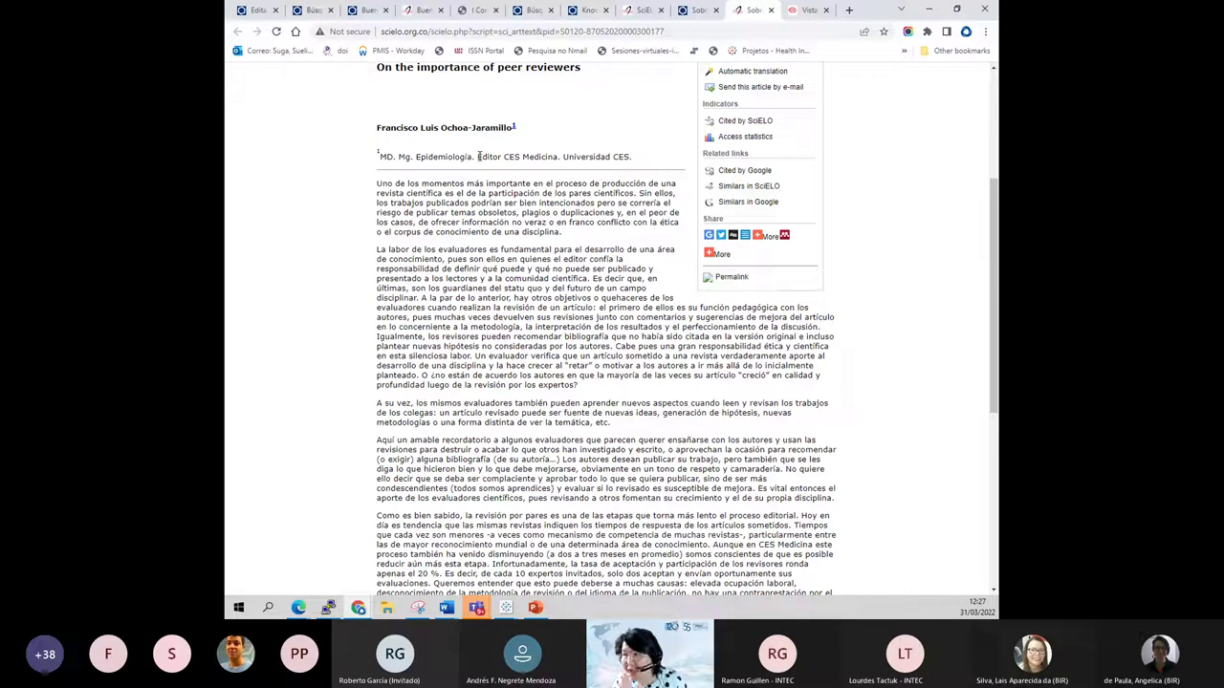
- Compare the credentials and editor role with the institution Universidad CES in the author's affiliation line
left_click_drag(499, 158, 374, 161)
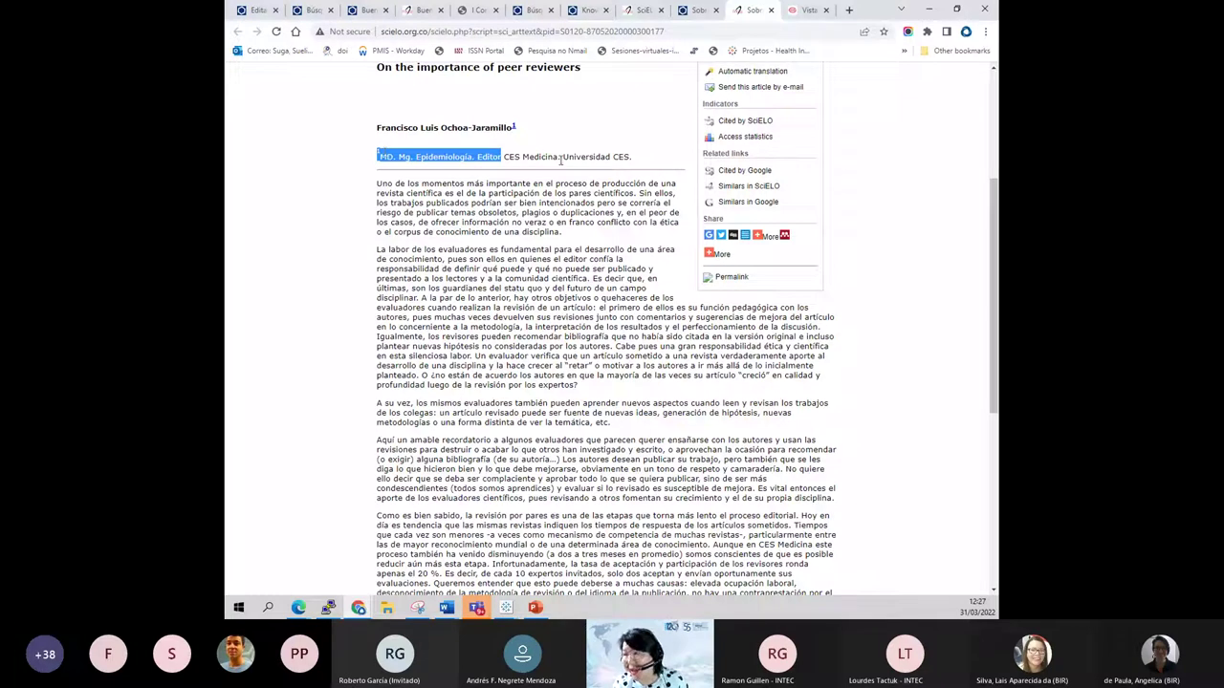
left_click_drag(562, 156, 631, 157)
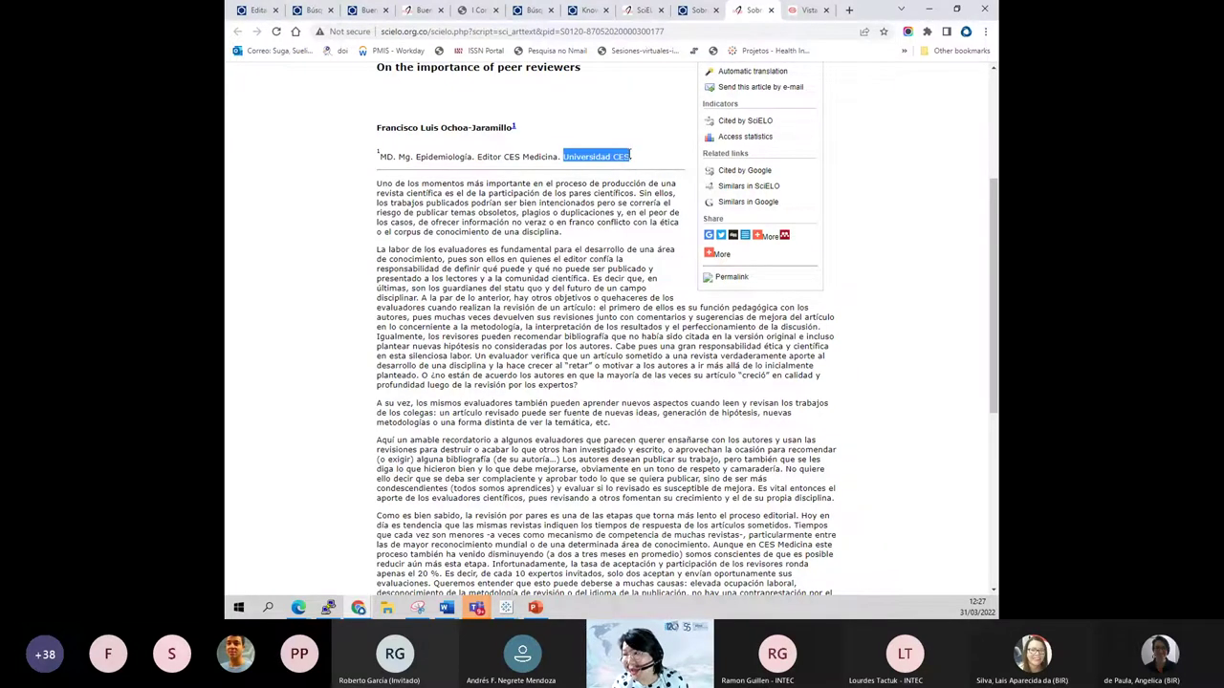
left_click(563, 156)
left_click_drag(563, 156, 377, 159)
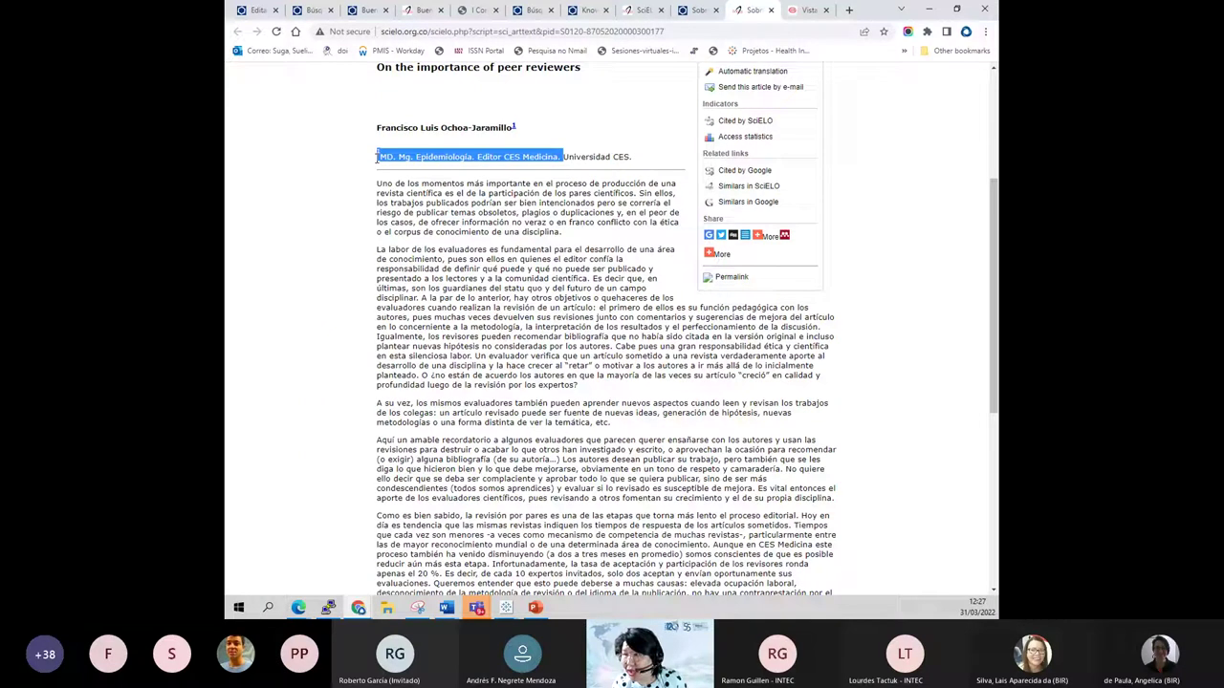
double_click(489, 157)
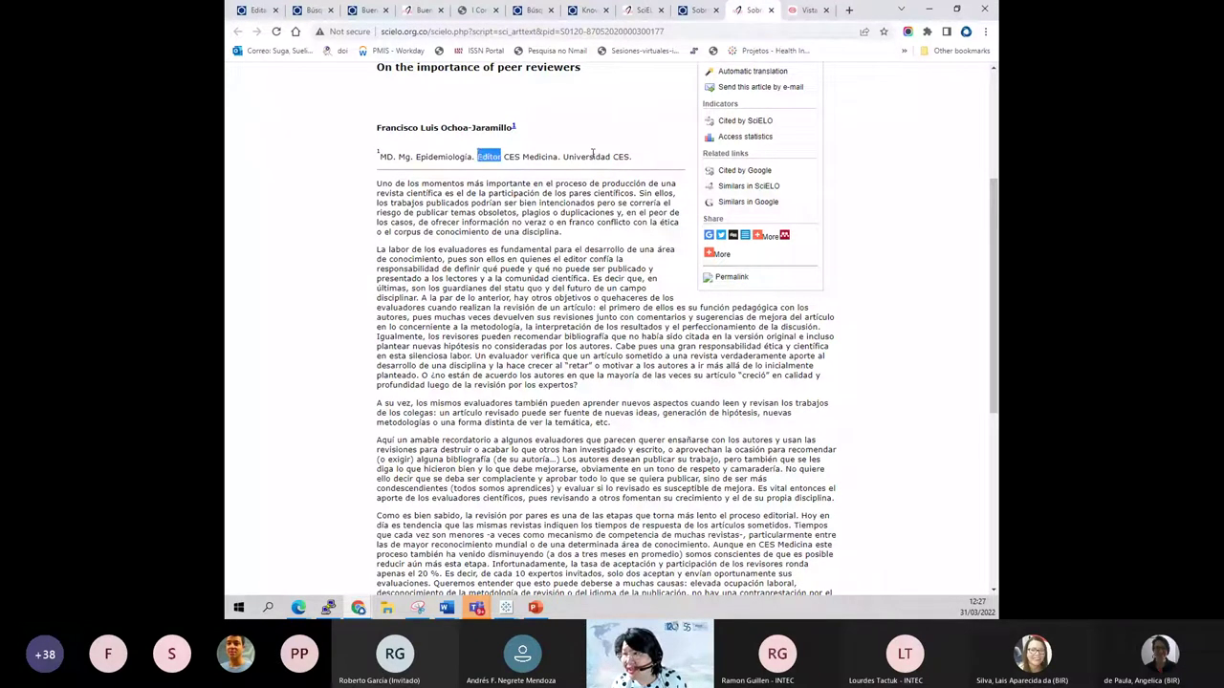
left_click_drag(565, 156, 626, 153)
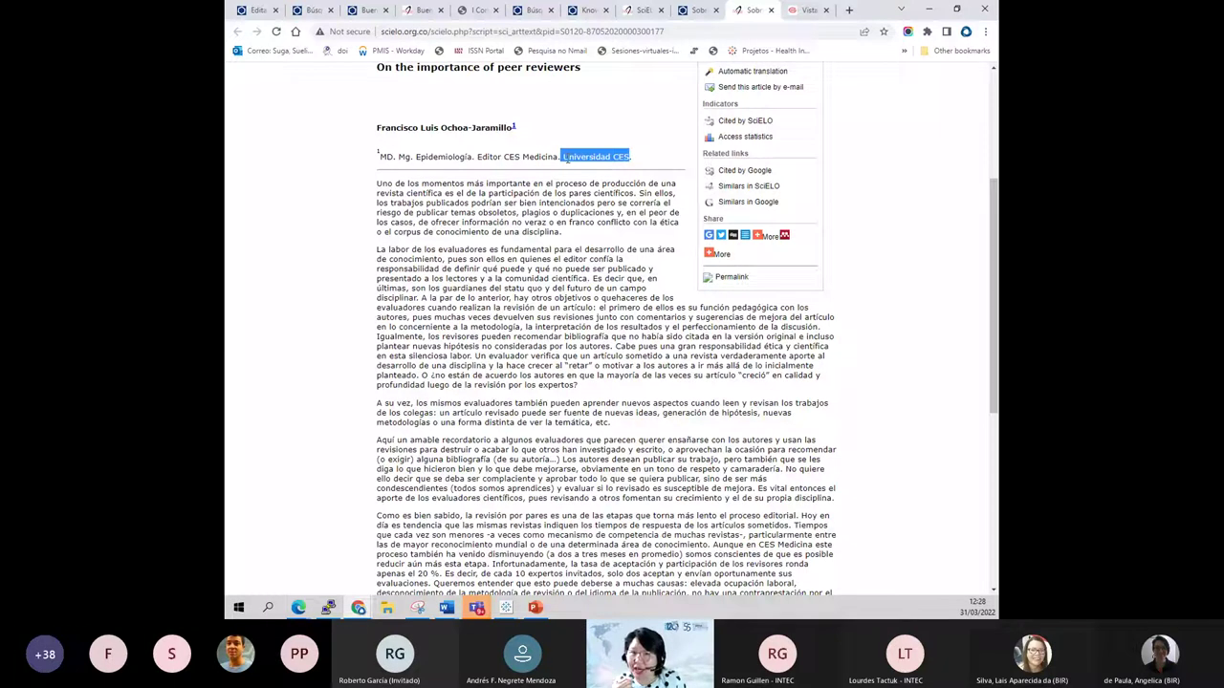
left_click(565, 158)
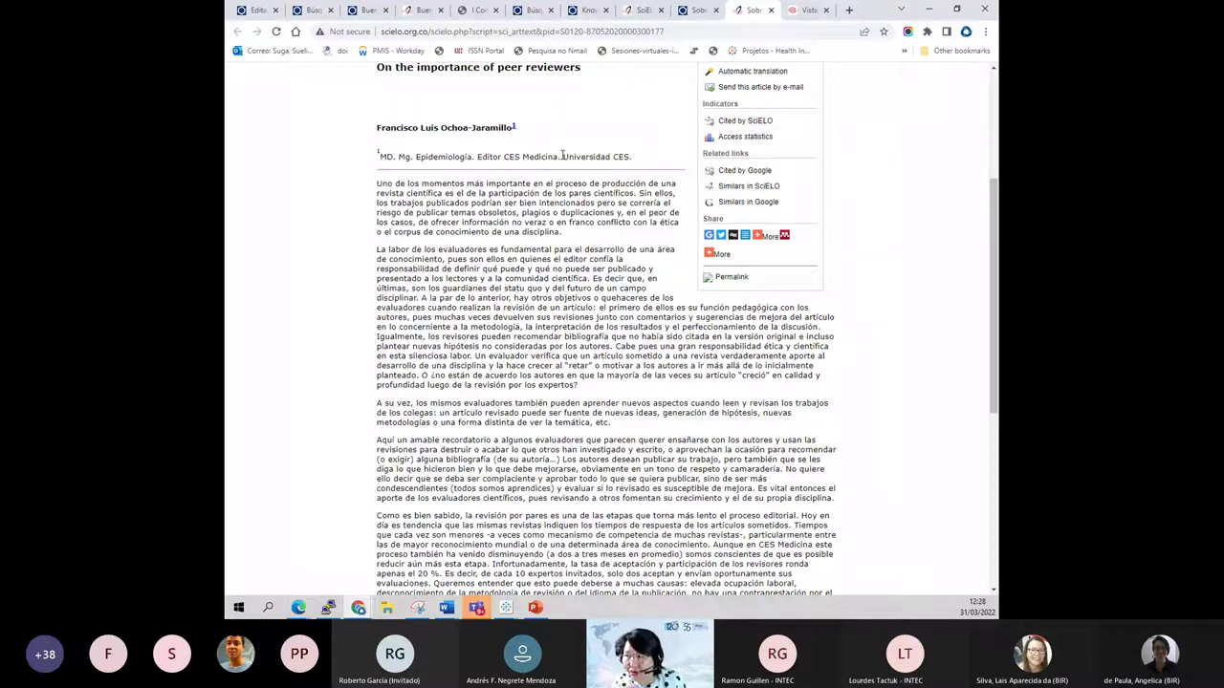
left_click_drag(565, 158, 377, 153)
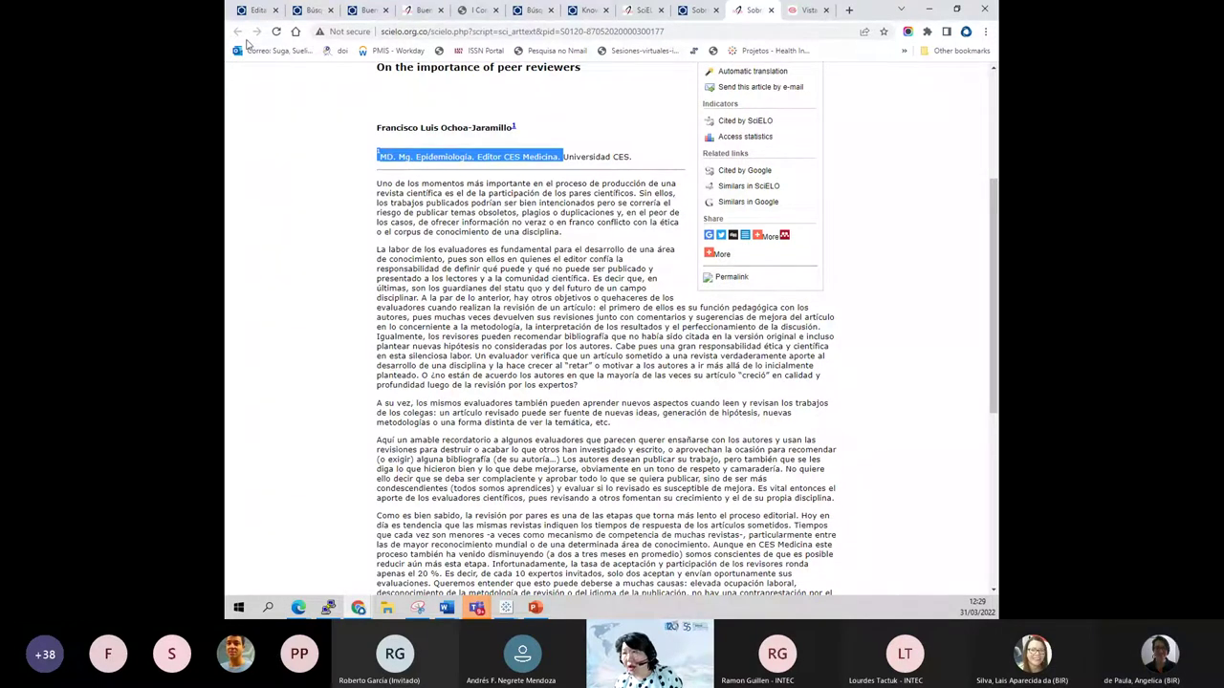
- Return to the Wilms tumor record in FI-ADMIN and open its author keywords for editing
left_click(257, 9)
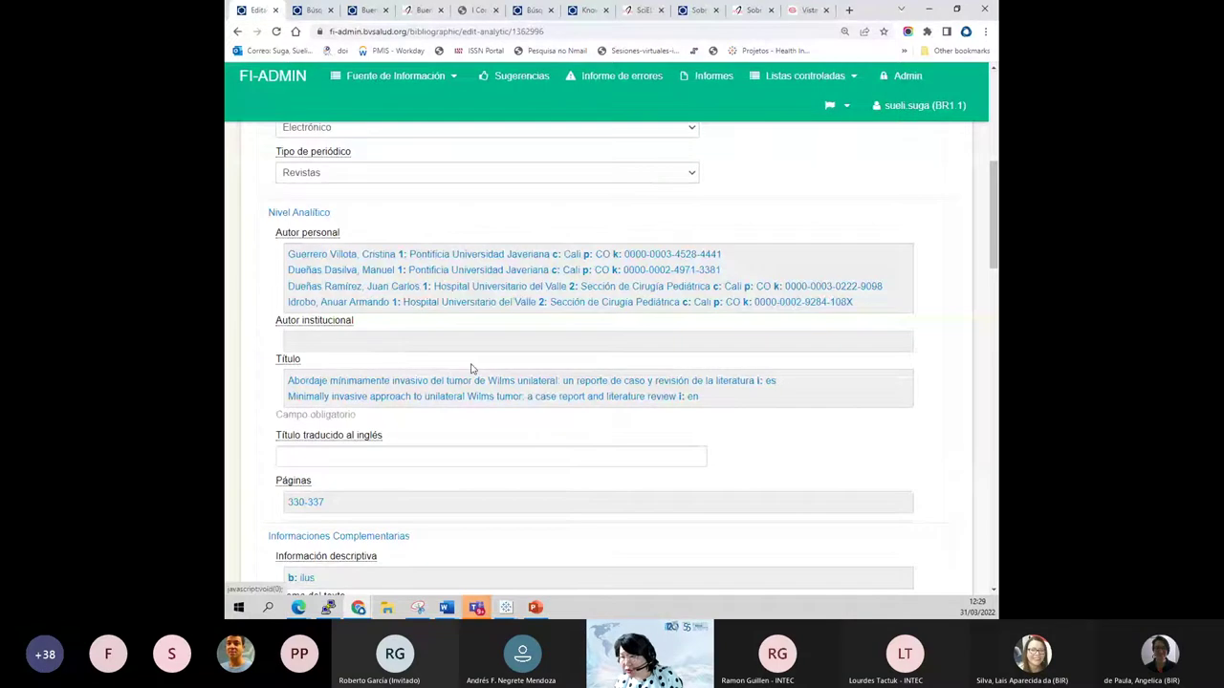
scroll(458, 451, "down", 2)
scroll(266, 465, "down", 10)
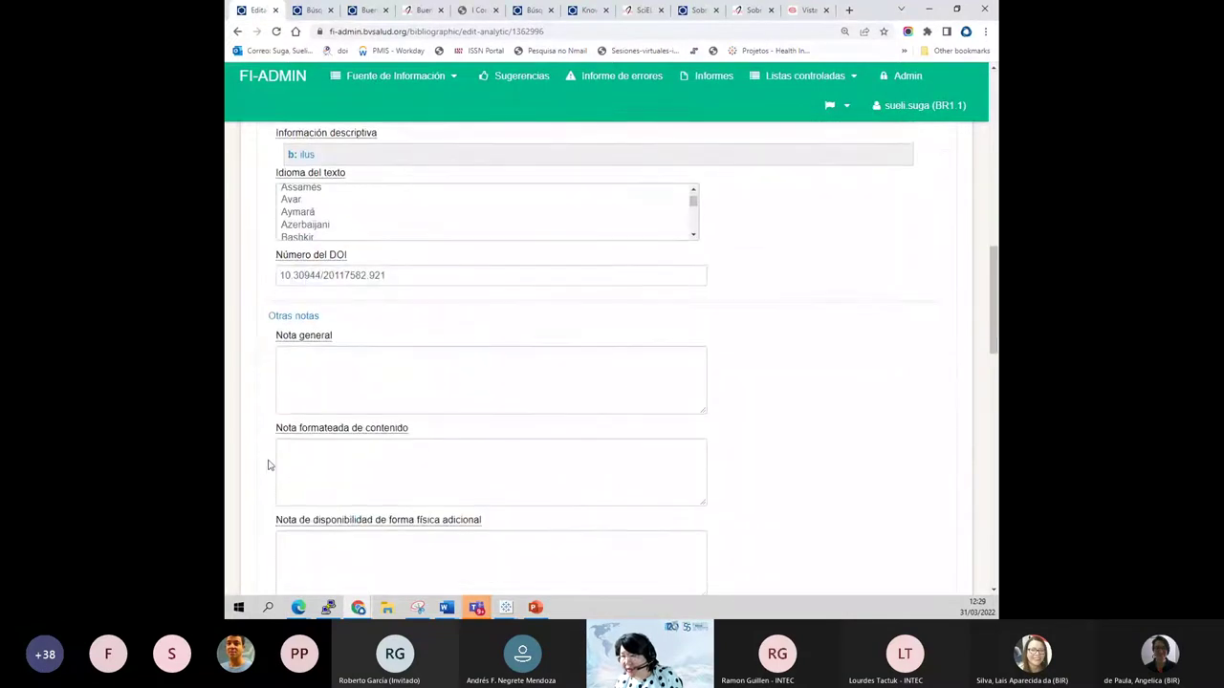
left_click(339, 458)
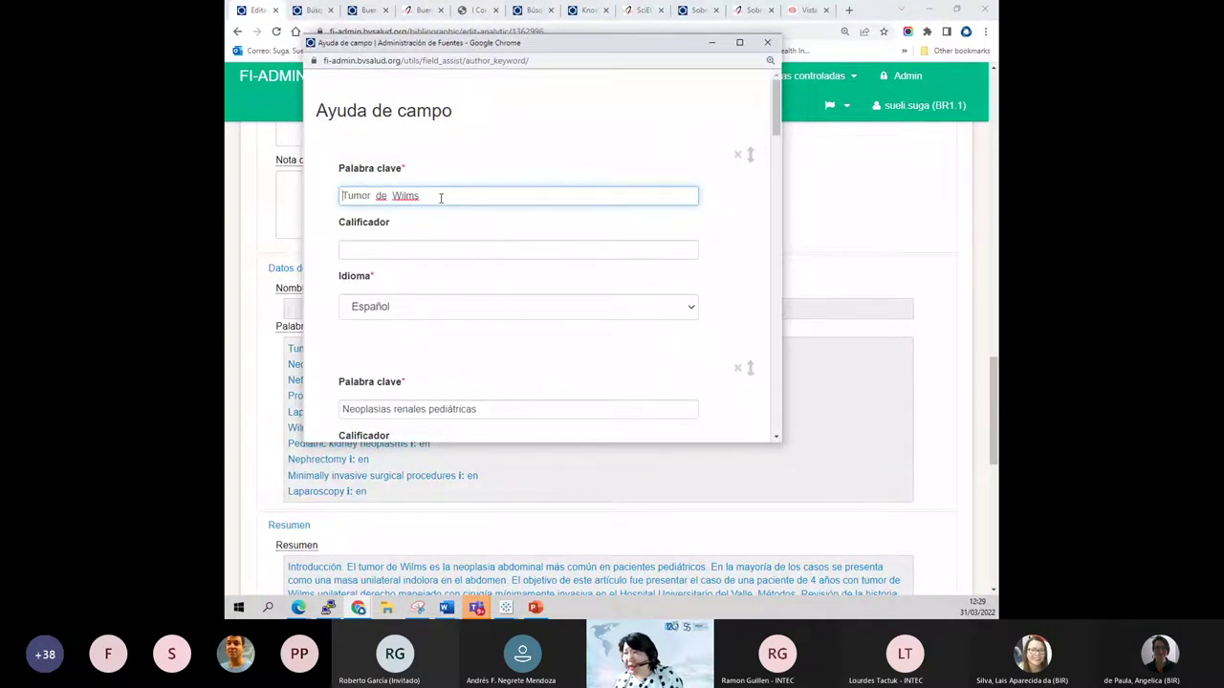
- Check the Palabras clave below the Spanish abstract in the article PDF and return to the author keyword form
left_click(808, 10)
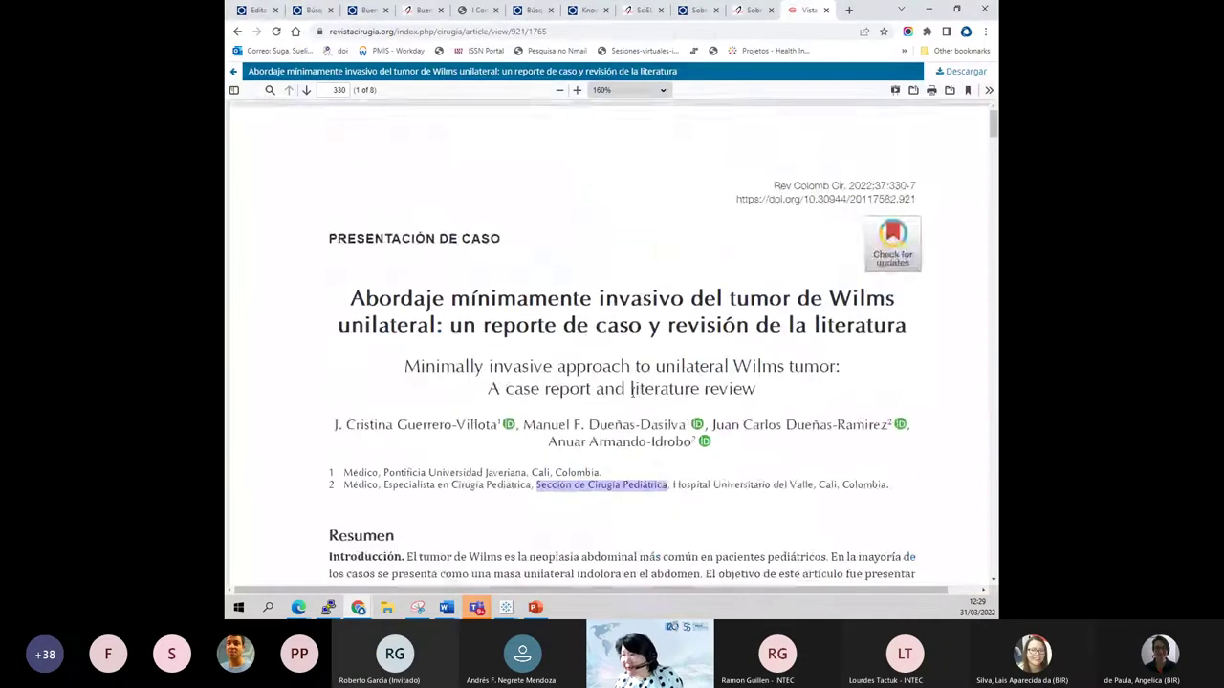
scroll(607, 387, "down", 1)
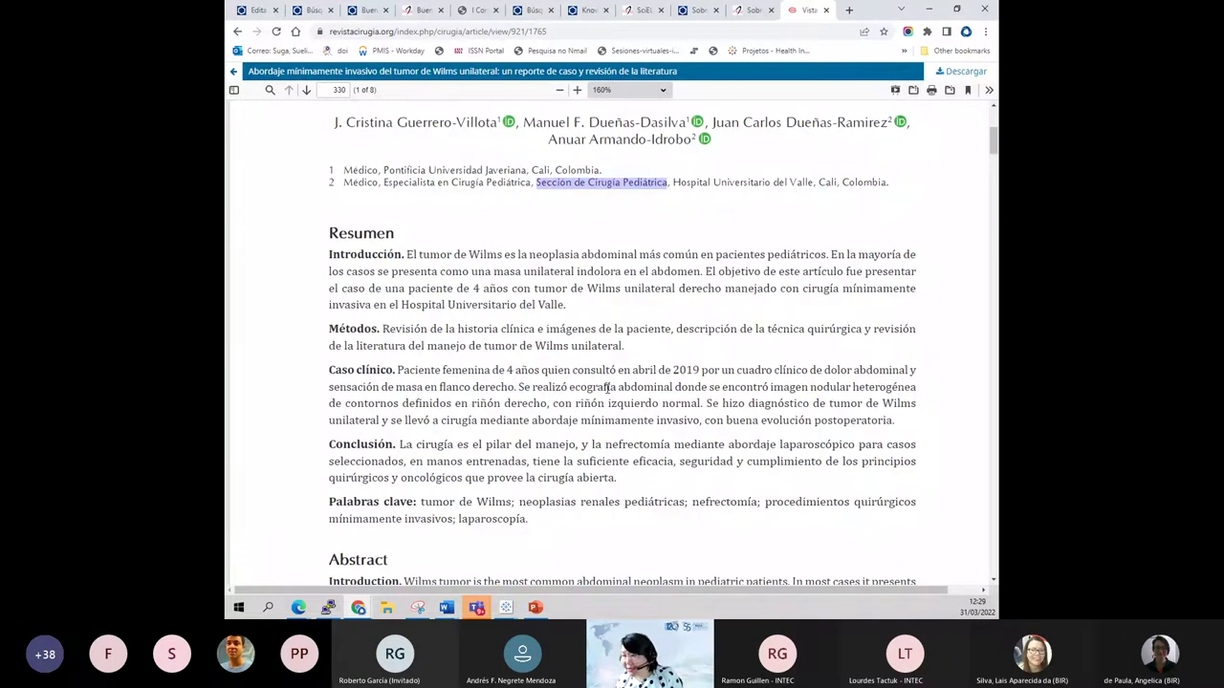
scroll(607, 388, "down", 1)
left_click_drag(378, 571, 511, 465)
left_click(511, 466)
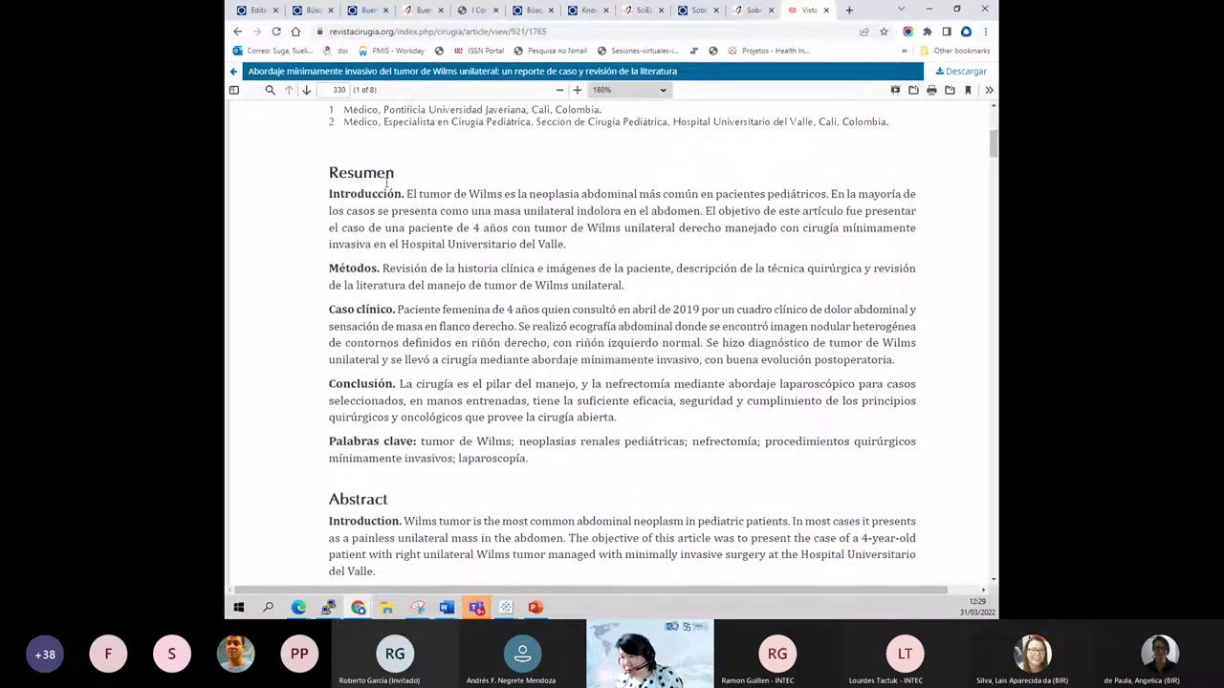
left_click(360, 610)
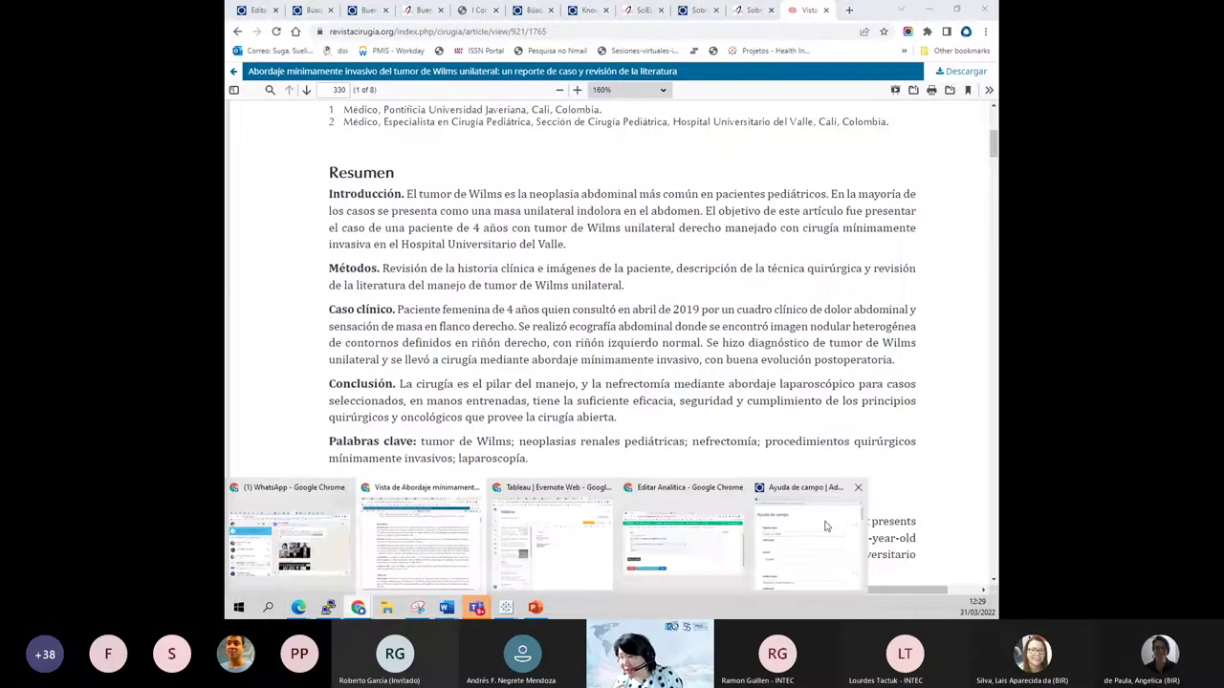
left_click(826, 526)
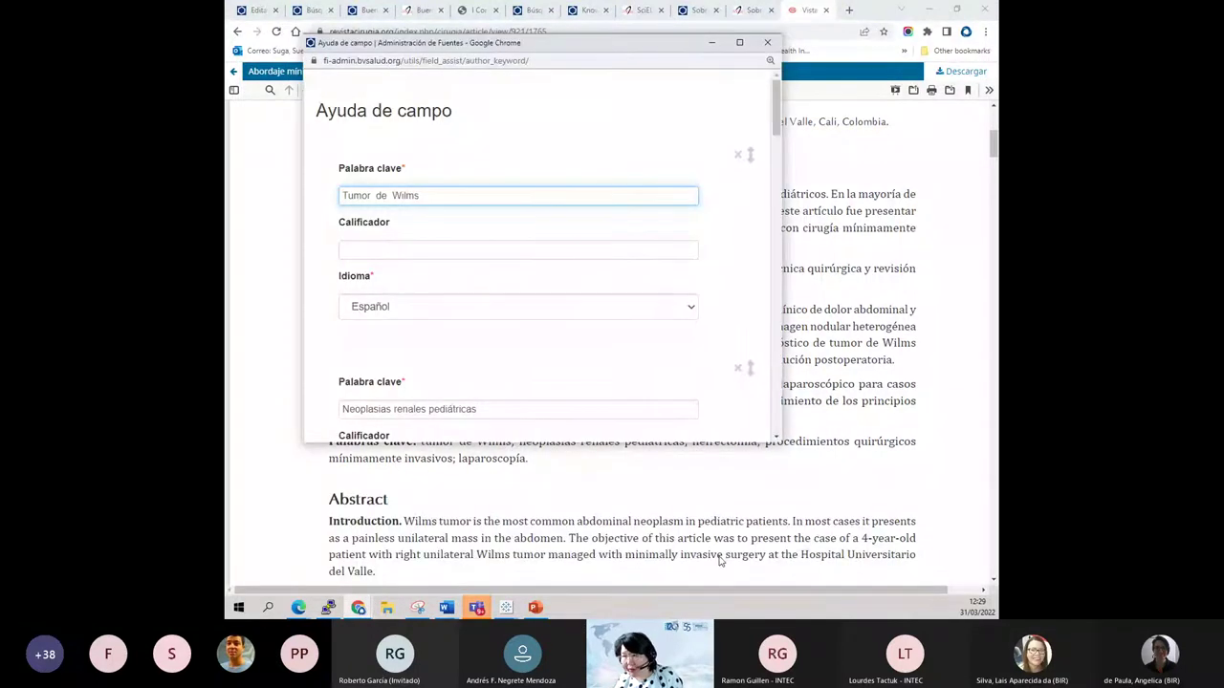
- Copy the Spanish keywords from the article PDF into a new Notepad document and move its window so the text is readable
left_click(554, 497)
mouse_move(535, 466)
left_mouse_down()
mouse_move(426, 442)
mouse_move(478, 559)
mouse_move(506, 459)
mouse_move(529, 460)
left_mouse_up()
left_click(422, 443)
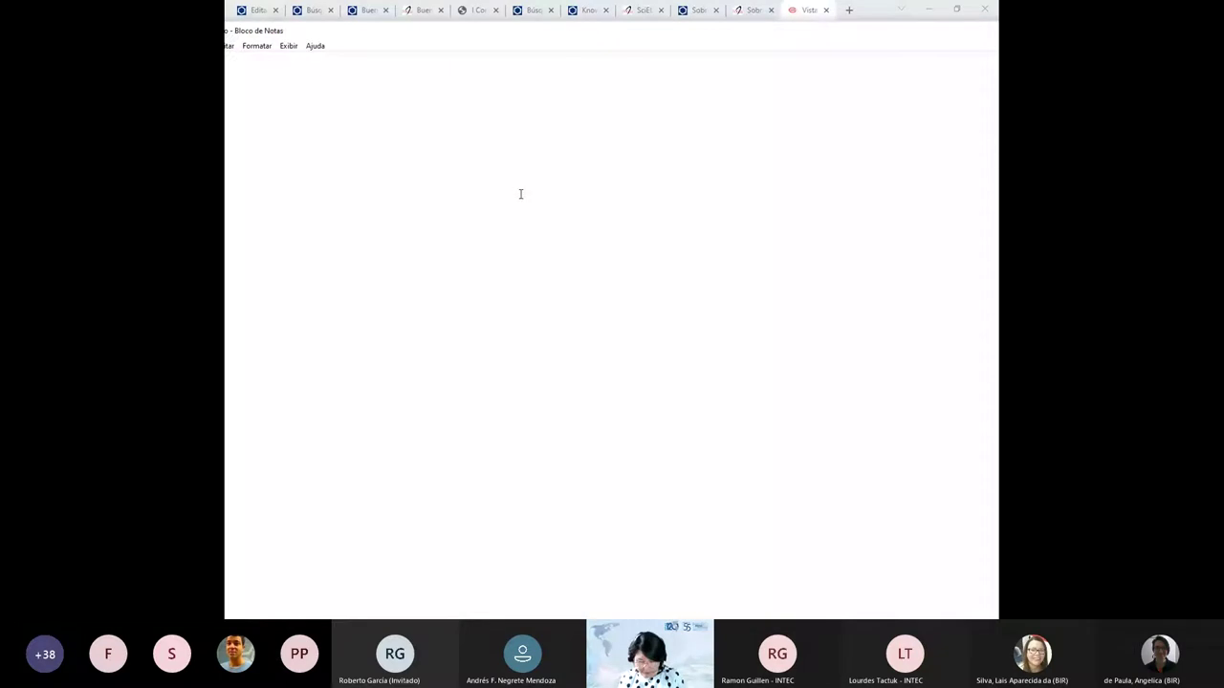
key("ctrl+v")
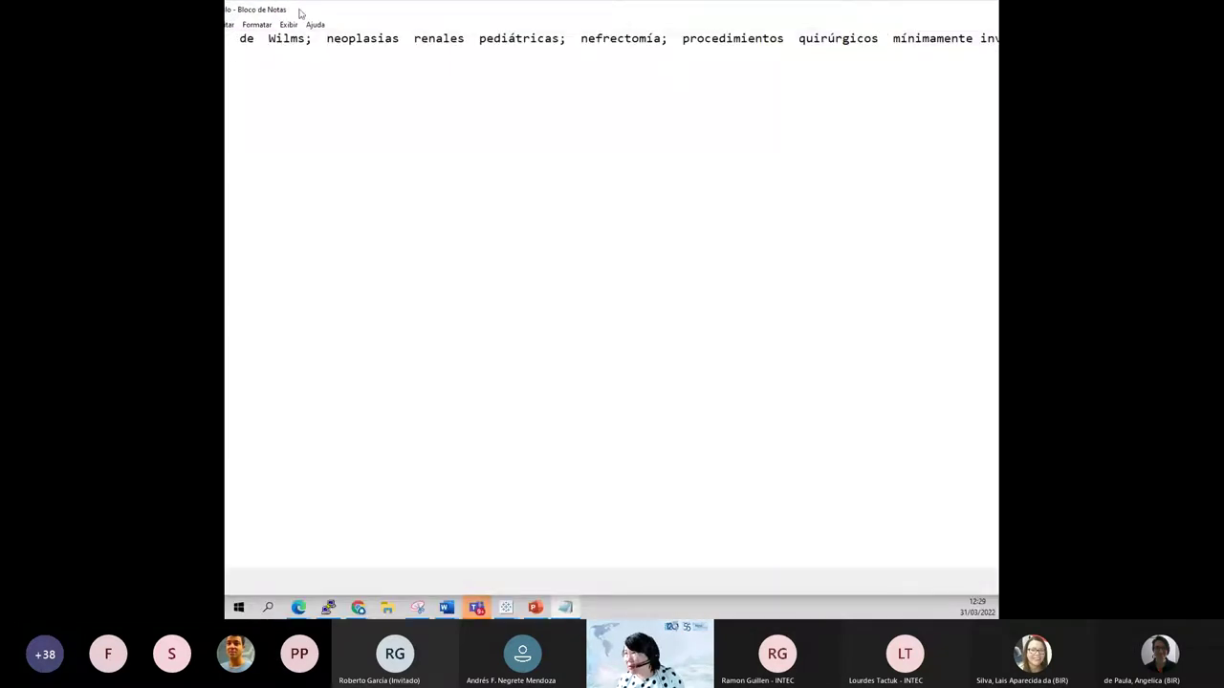
left_click(291, 61)
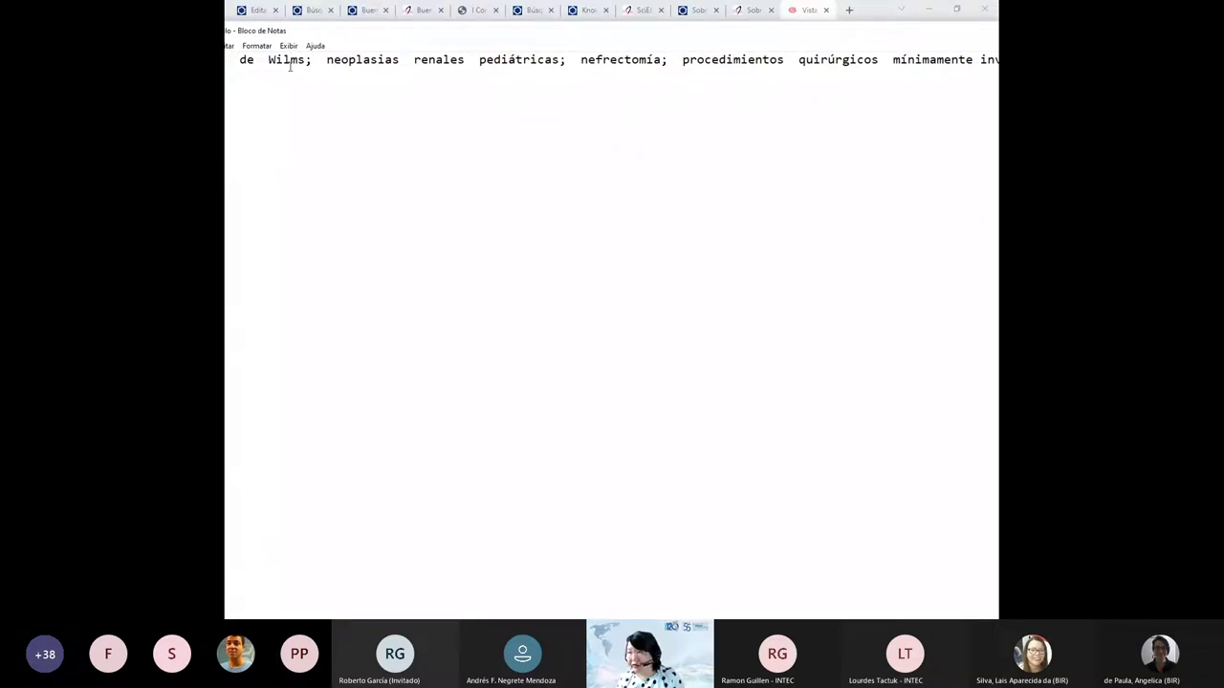
left_click_drag(315, 31, 403, 63)
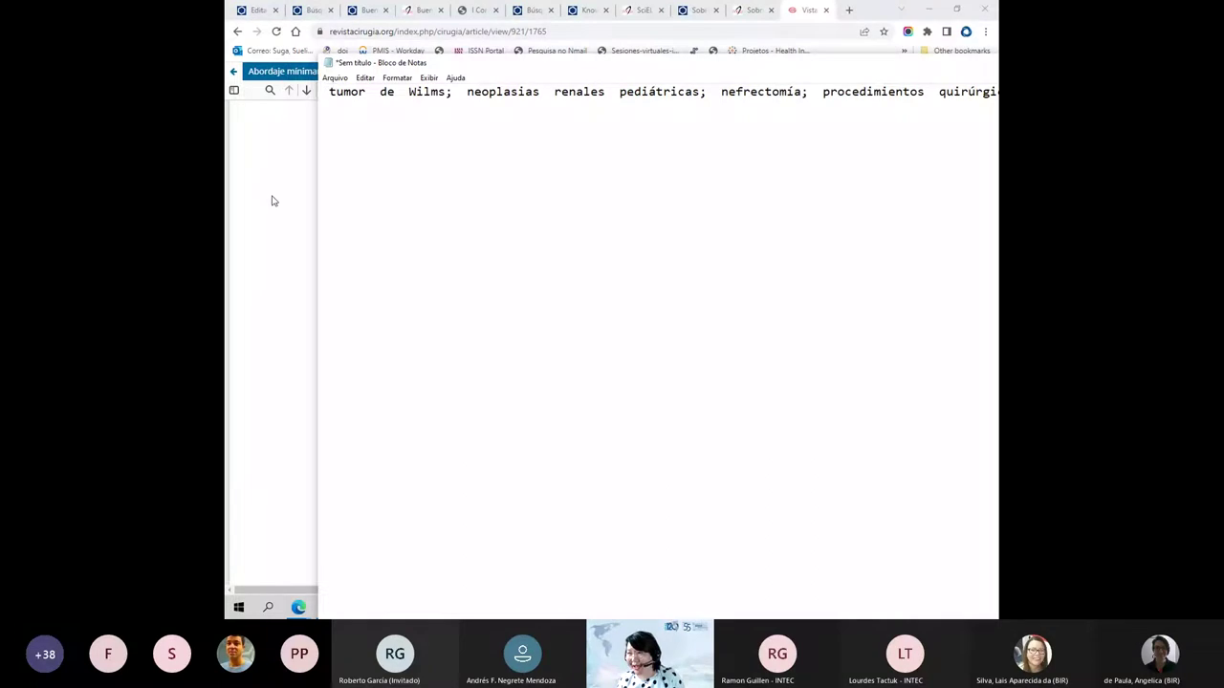
- Capitalize "Tumor de Wilms" in the pasted keywords and separate it onto its own line without the semicolon
type("T")
key("Delete")
key("Delete")
key("Right")
key("Right")
key("Right")
key("Right")
key("Right")
key("Right")
key("Right")
key("Right")
key("Right")
key("Right")
key("Right")
key("Right")
key("Right")
key("Right")
key("Return")
key("Delete")
key("Delete")
- Change the second keyword to "Neoplasias renales pediátricas" with single spaces and split the remaining keywords onto a lower line
type("N")
key("Delete")
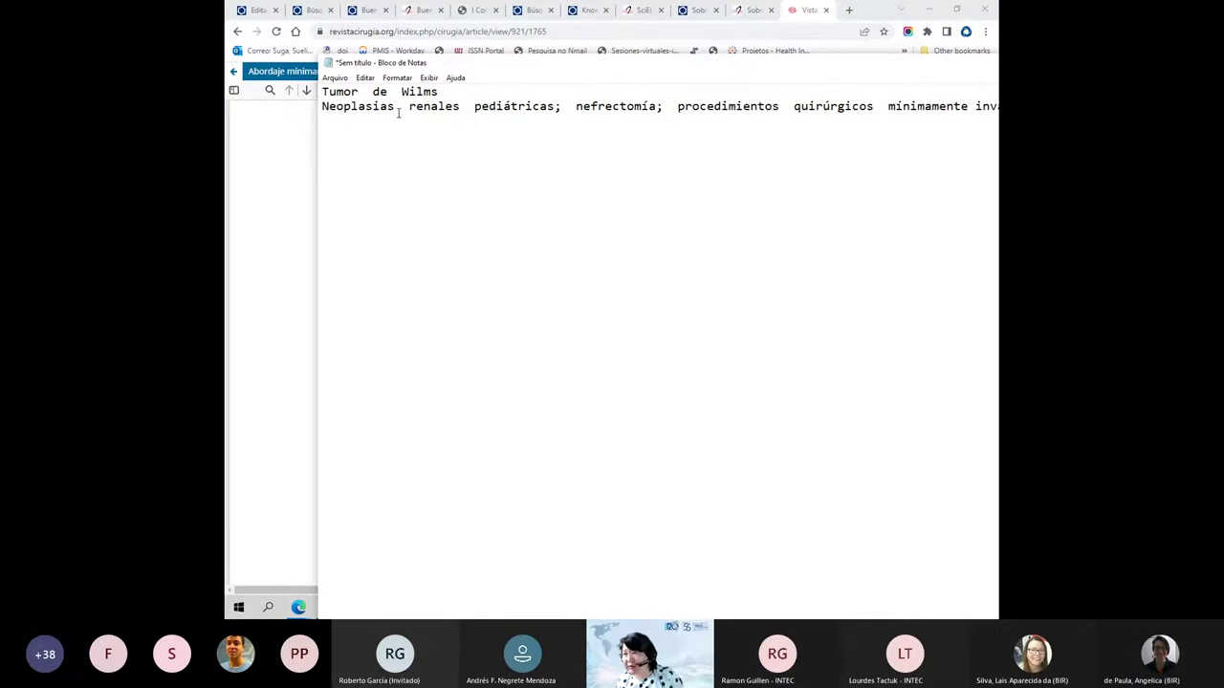
key("Delete")
key("Delete")
key("Right")
key("Right")
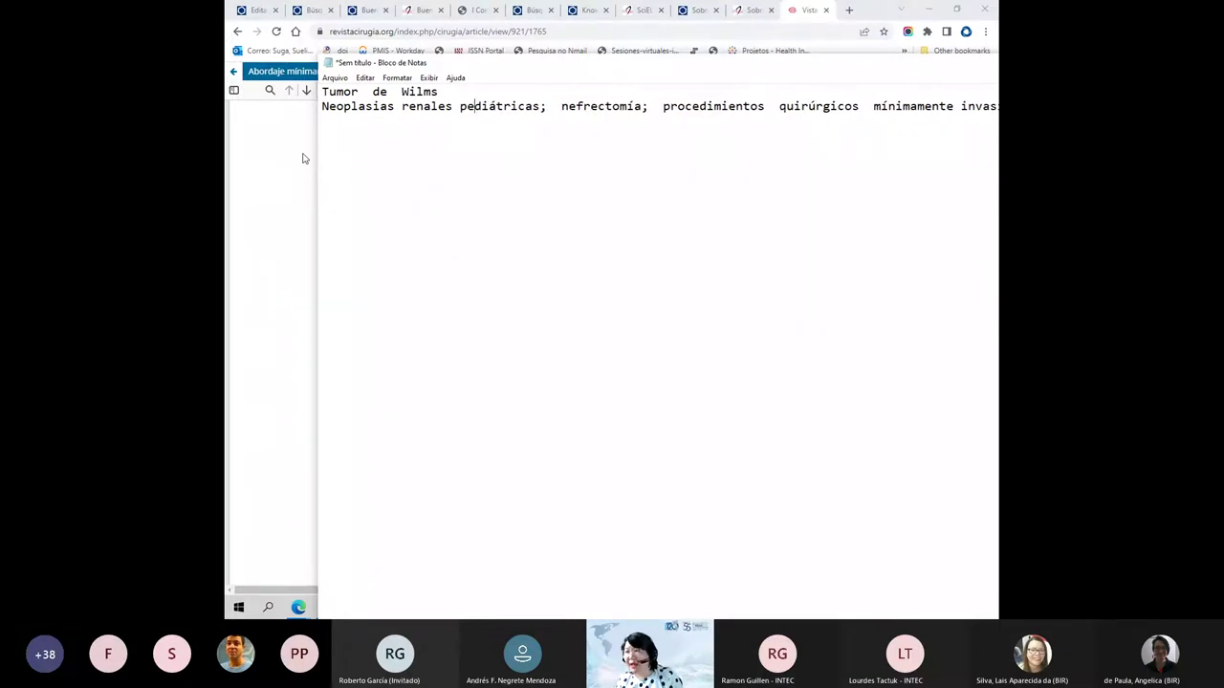
key("Right")
key("Right")
key("Right")
key("Right")
key("Right")
key("Right")
key("Right")
key("Right")
key("Right")
key("Return")
key("Return")
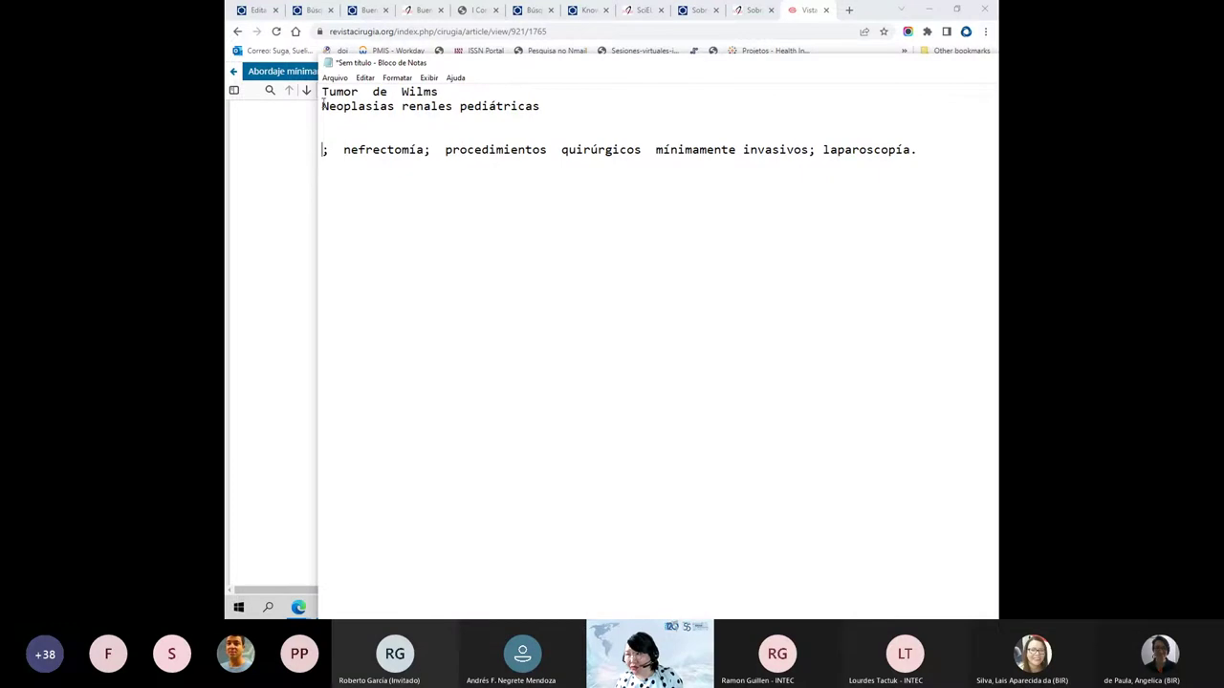
- Copy "Tumor de Wilms" from Notepad into a new author keyword entry after Laparoscopy and set its language to Español
left_click_drag(437, 92, 308, 95)
key("ctrl+c")
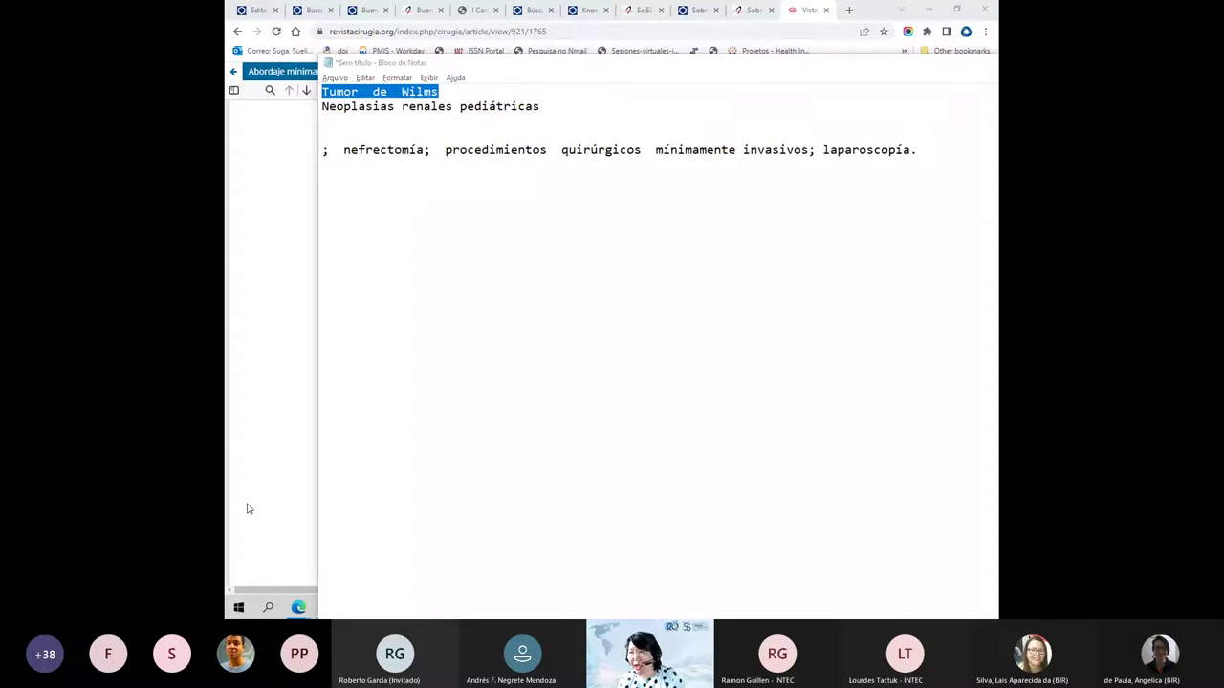
key("alt+Tab")
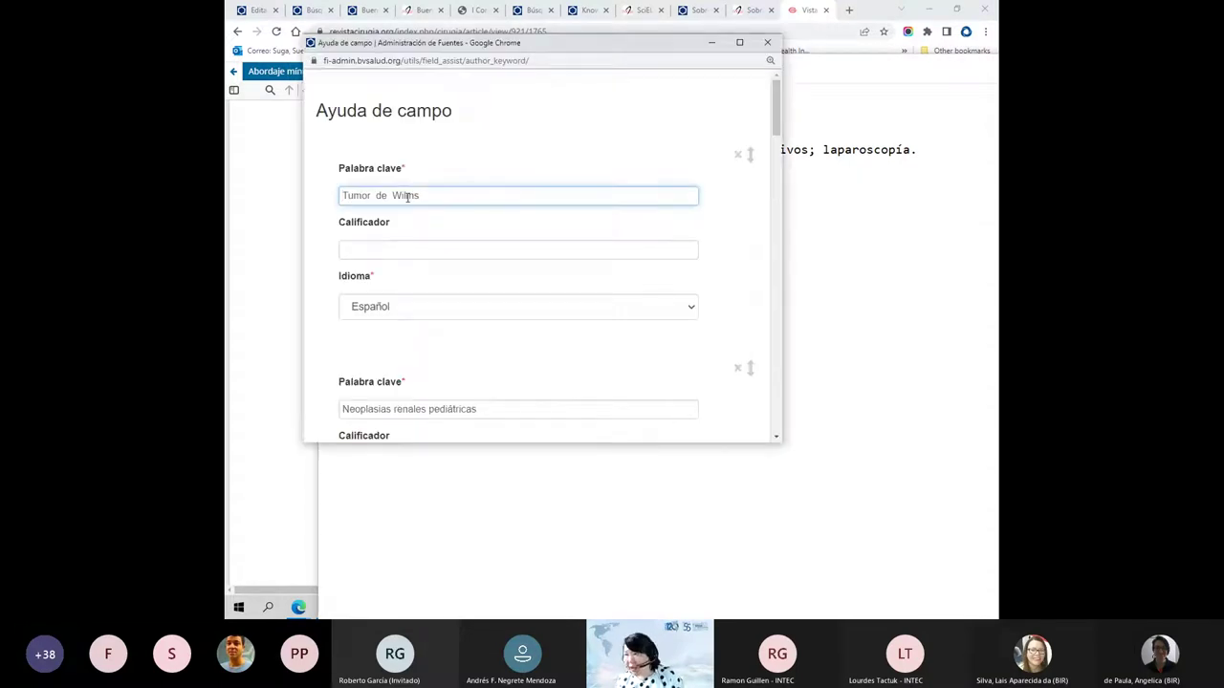
scroll(478, 186, "down", 3)
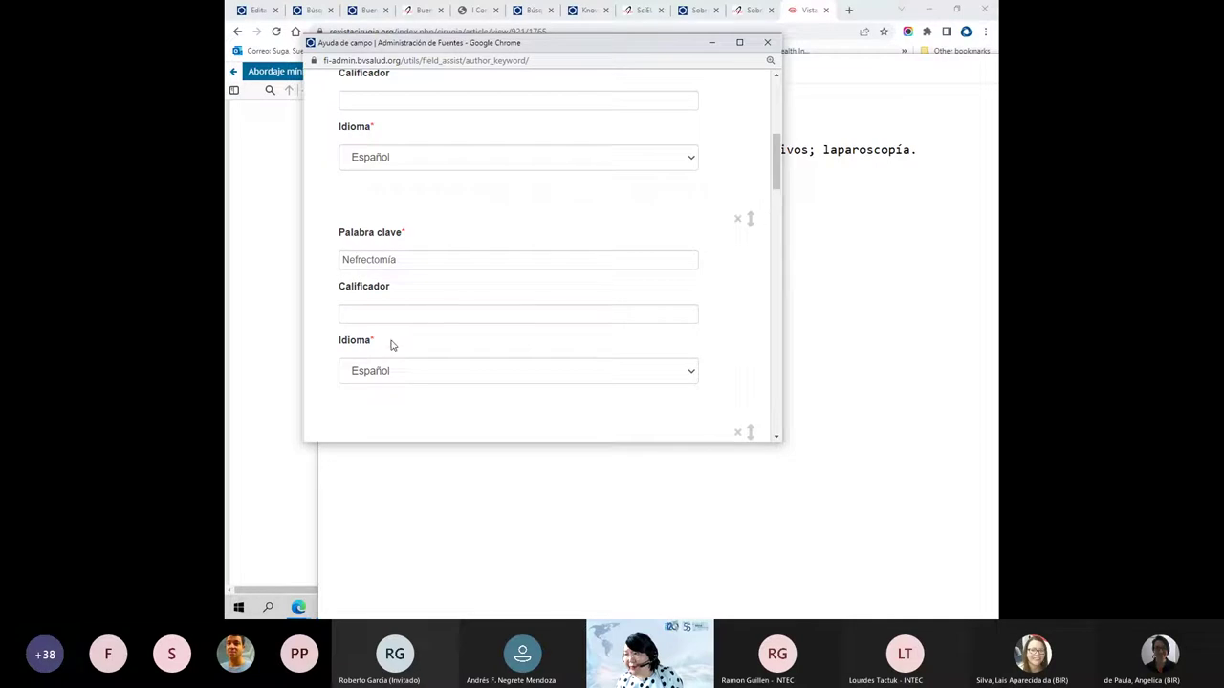
left_click_drag(777, 161, 781, 421)
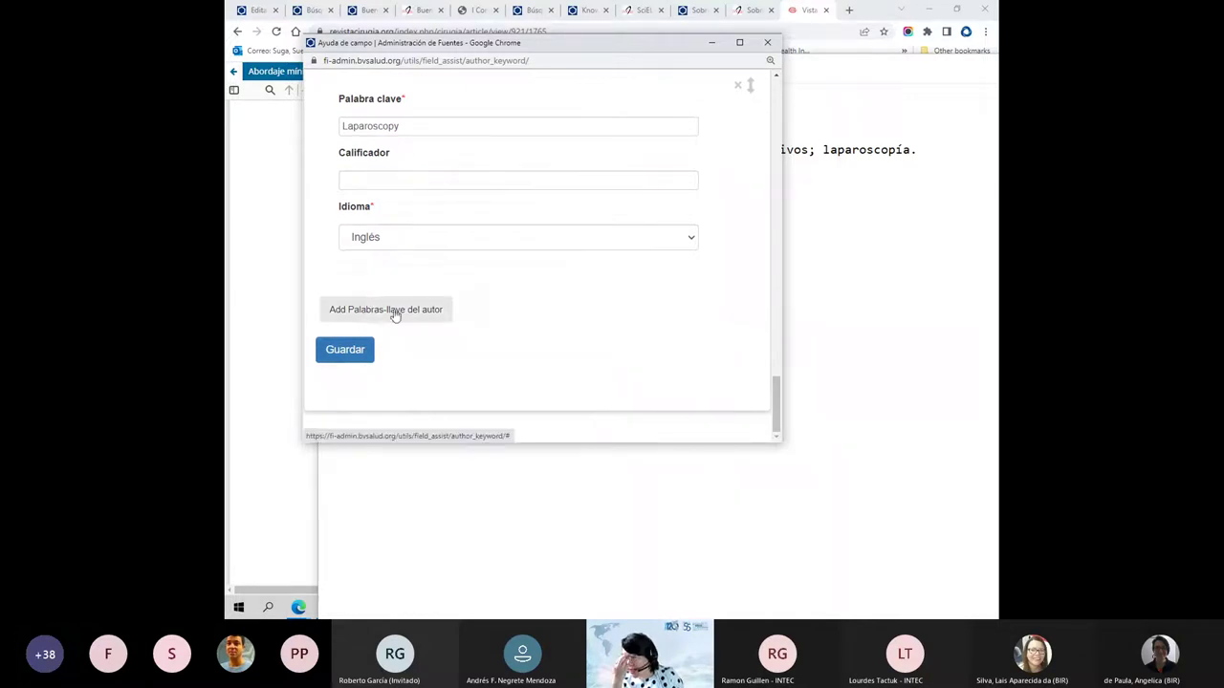
left_click(338, 318)
key("ctrl+v")
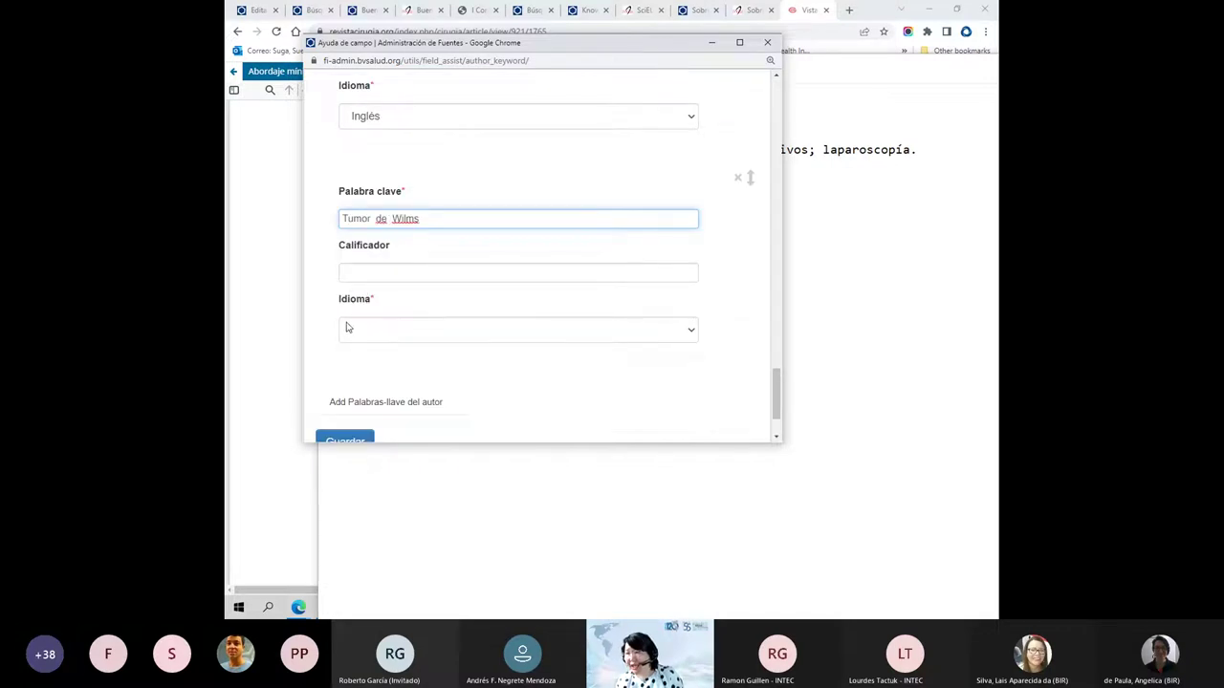
left_click(347, 328)
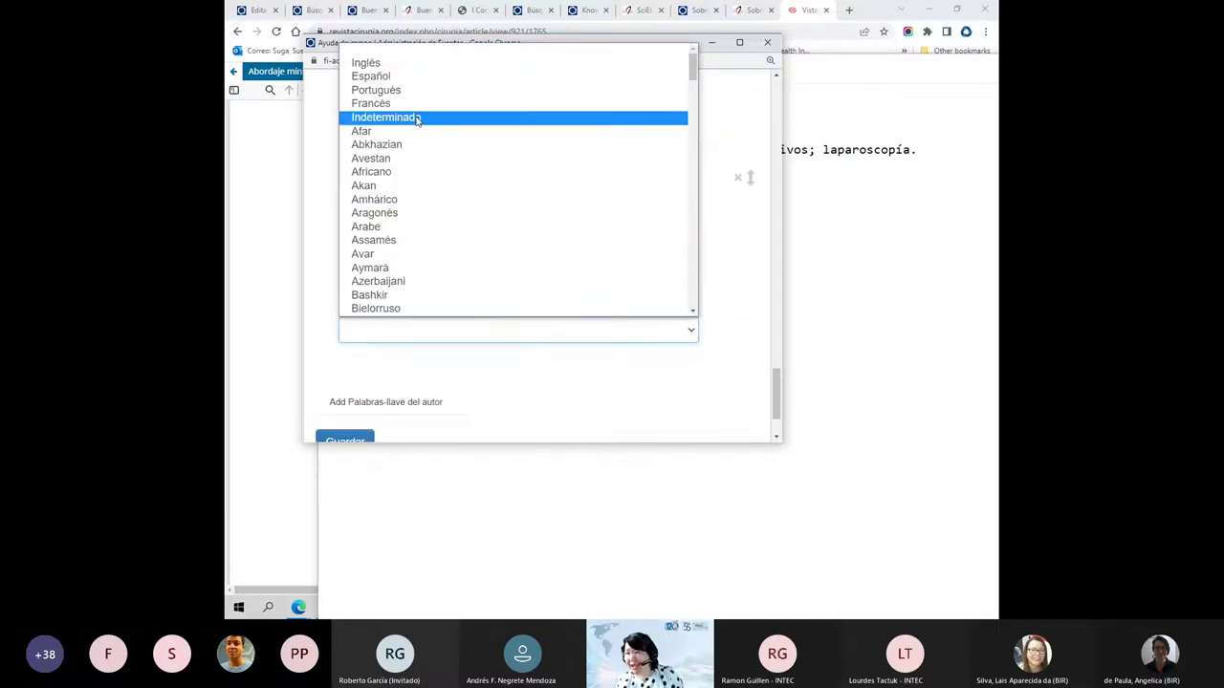
left_click(403, 80)
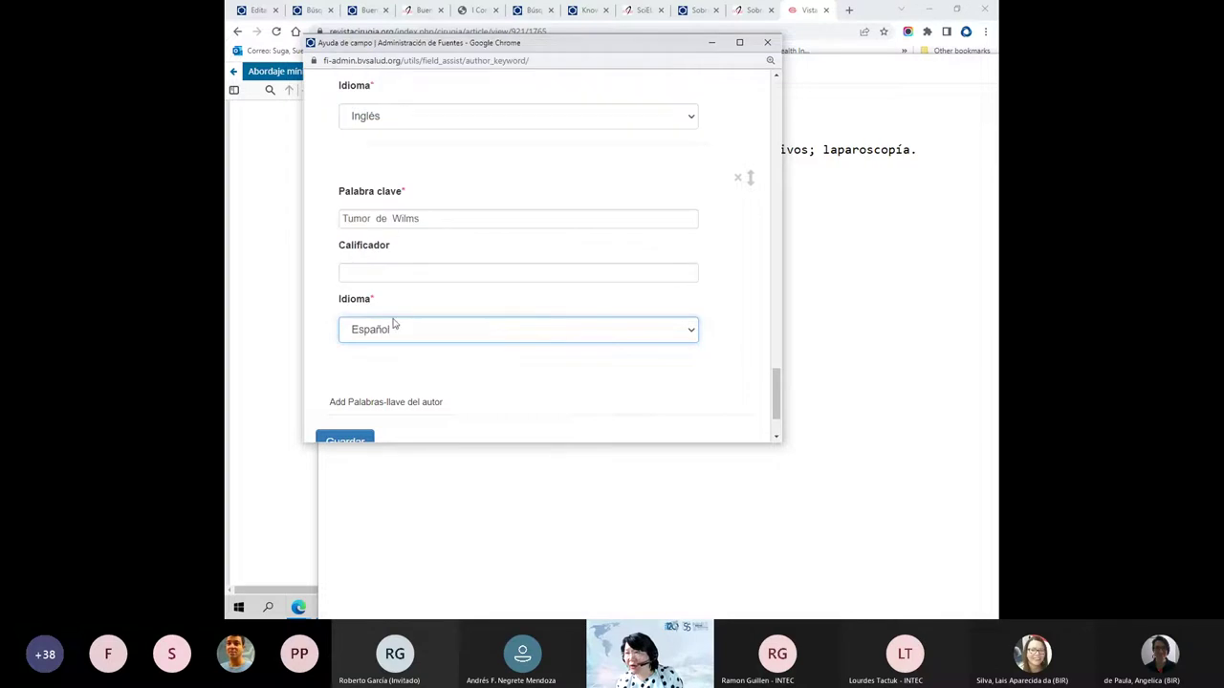
- Add another author keyword entry with "Neoplasias renales pediátricas" copied from Notepad and set its language to Español
left_click(365, 402)
left_click(429, 472)
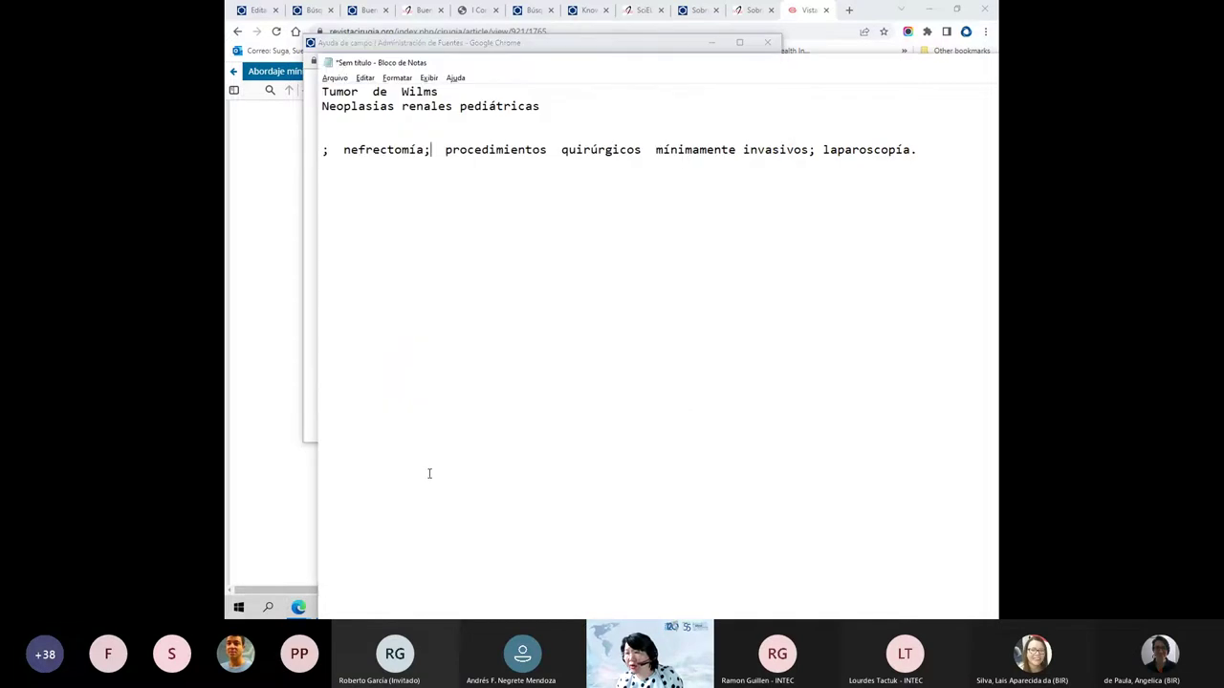
left_click_drag(547, 107, 313, 112)
key("ctrl+c")
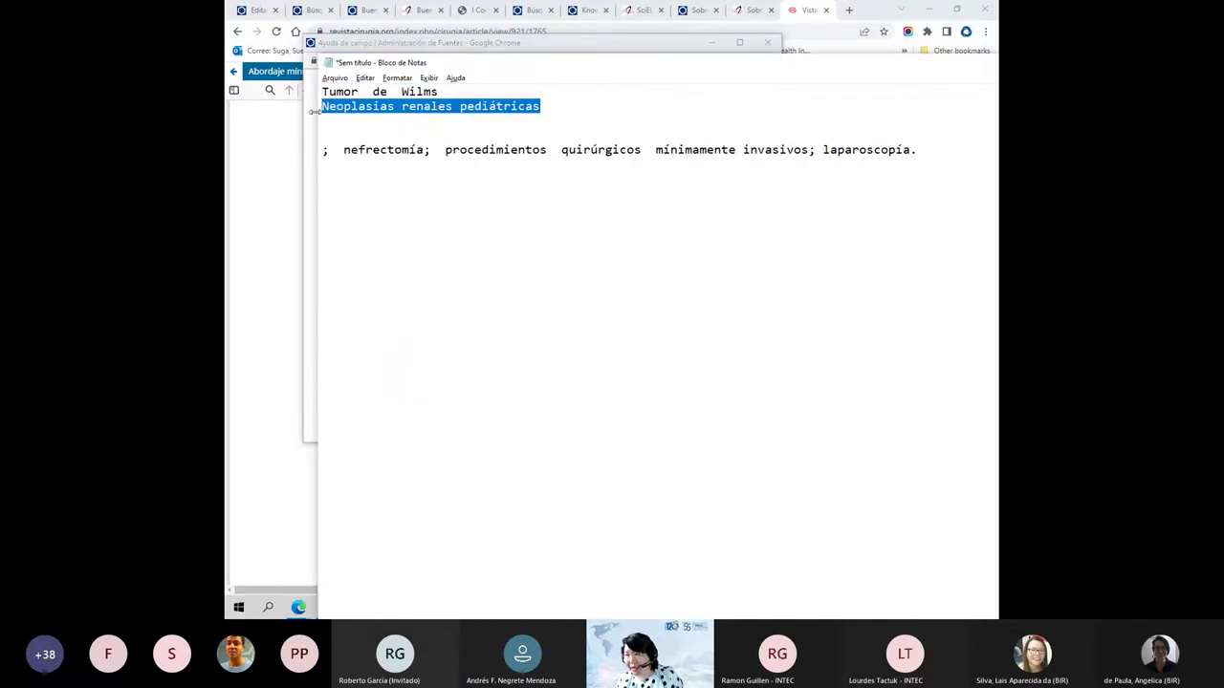
left_click(310, 441)
scroll(353, 409, "down", 1)
scroll(353, 409, "down", 1)
left_click(410, 309)
key("ctrl+v")
scroll(415, 320, "down", 1)
left_click(406, 306)
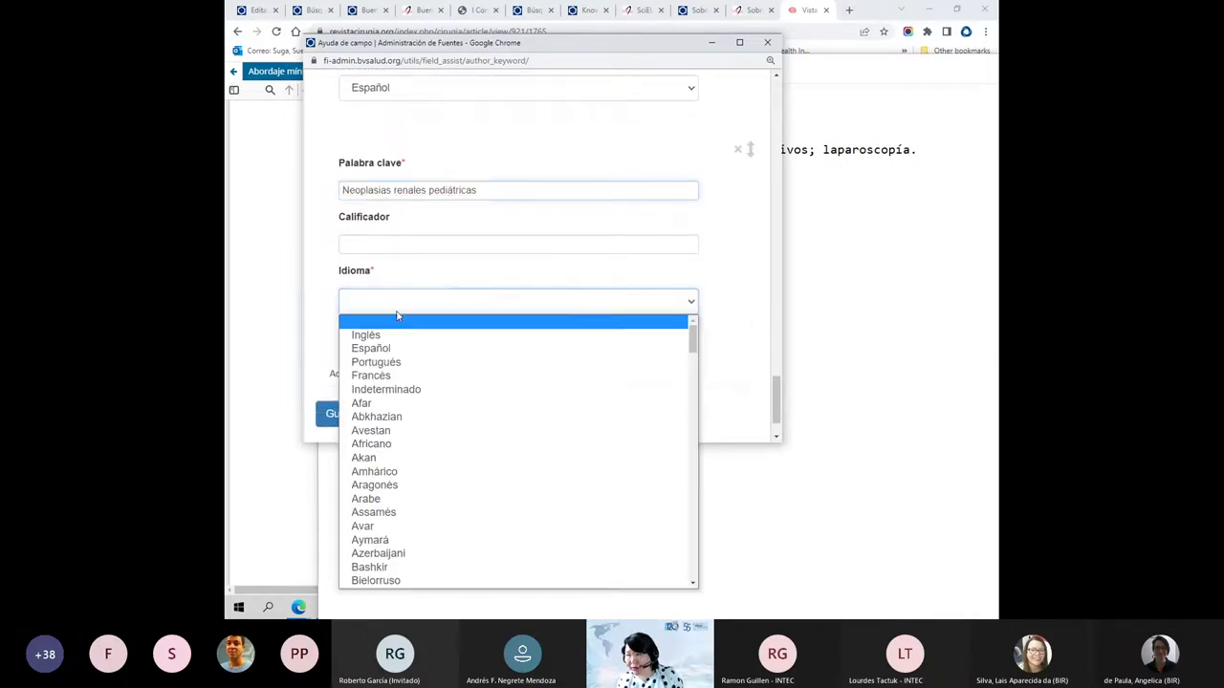
left_click(410, 348)
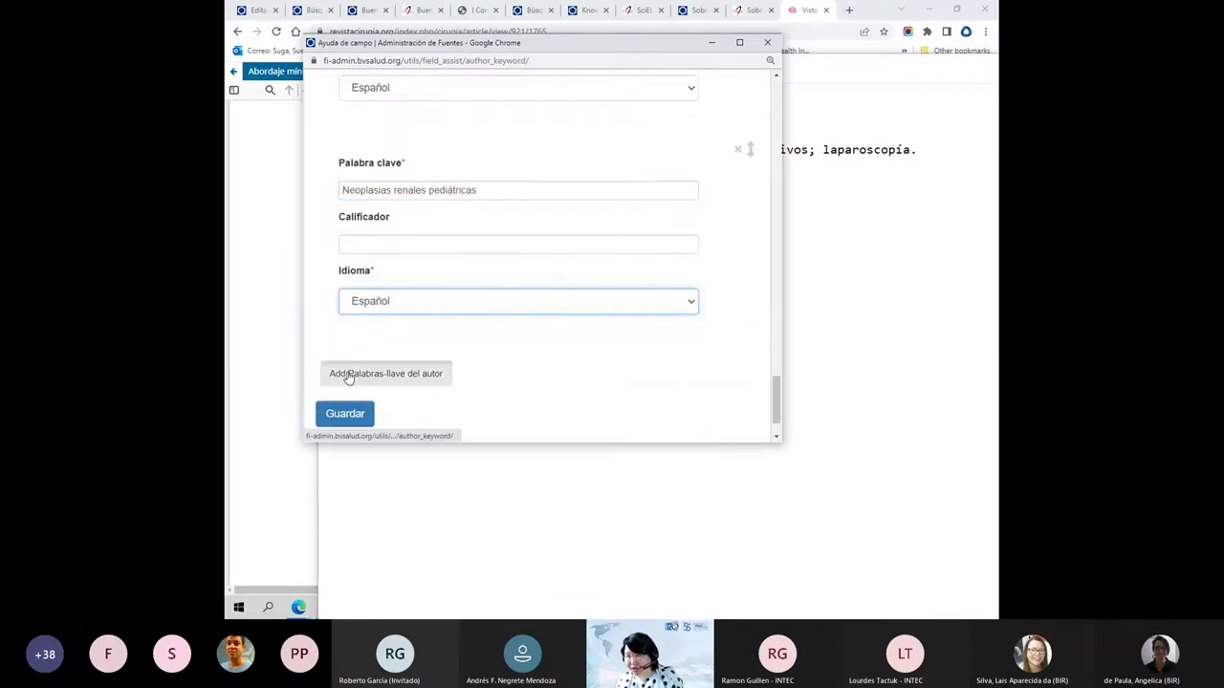
- Copy "nefrectomía" from Notepad into the next author keyword entry, capitalize it as "Nefrectomía", and set its language to Español
left_click(842, 385)
left_click_drag(344, 150, 423, 149)
key("ctrl+c")
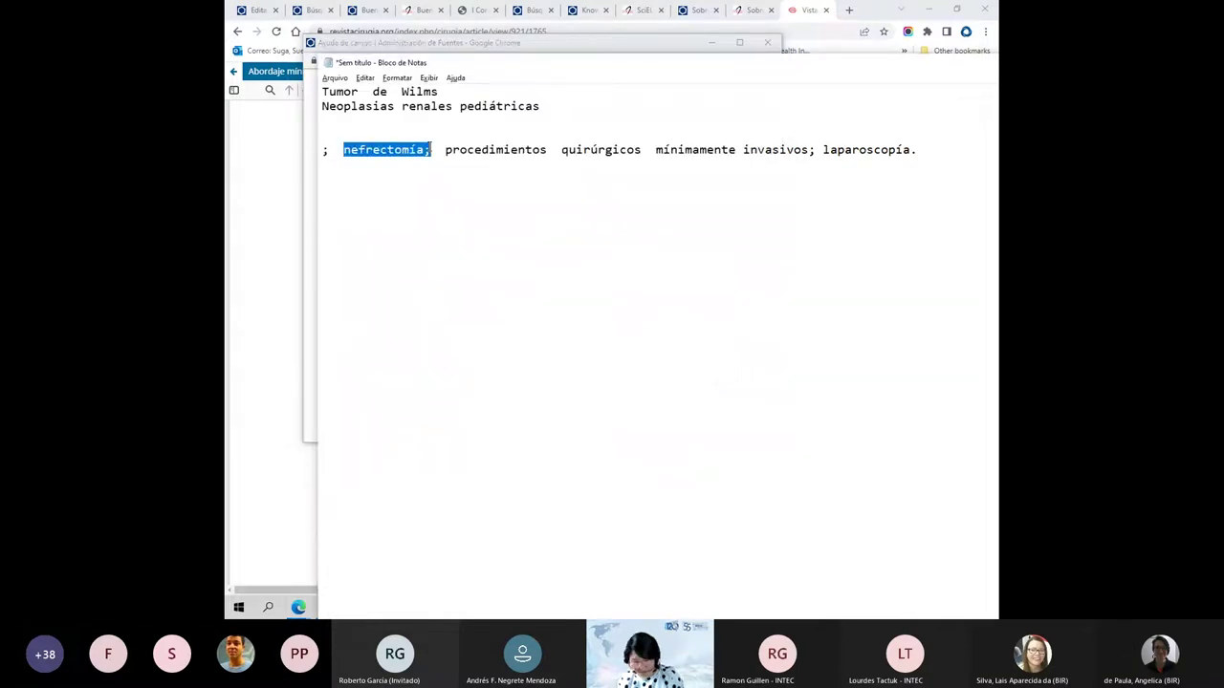
left_click(310, 379)
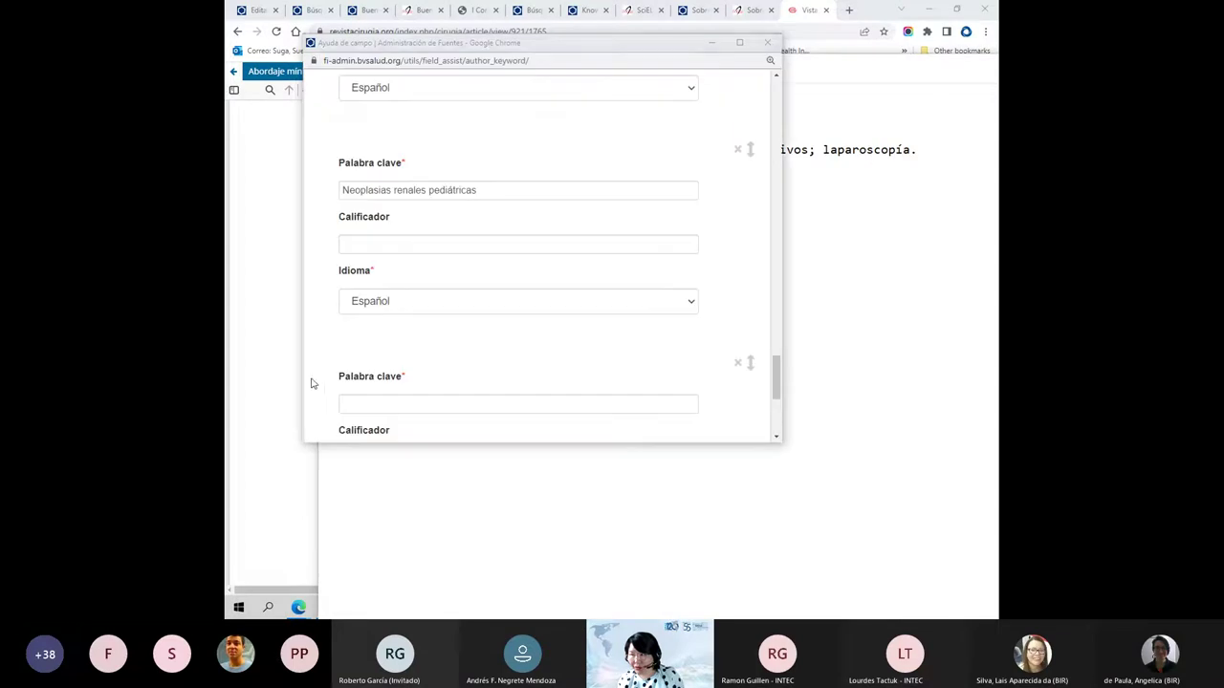
left_click(367, 404)
key("ctrl+v")
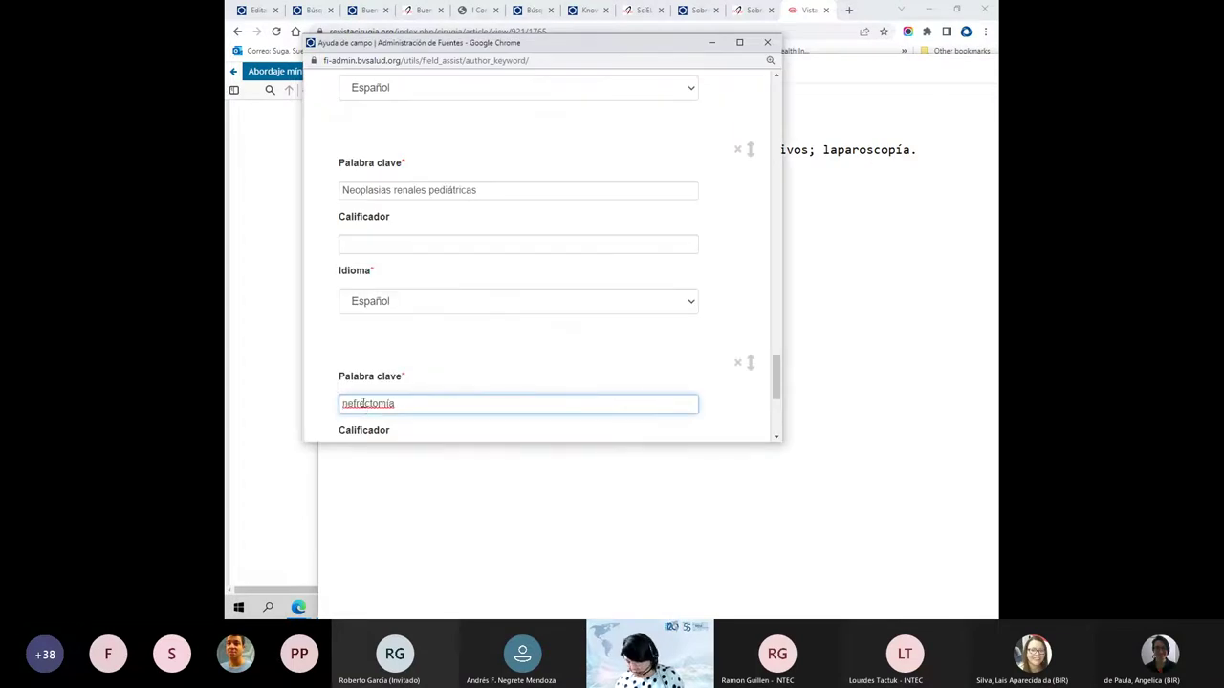
key("Home")
key("Delete")
type("N")
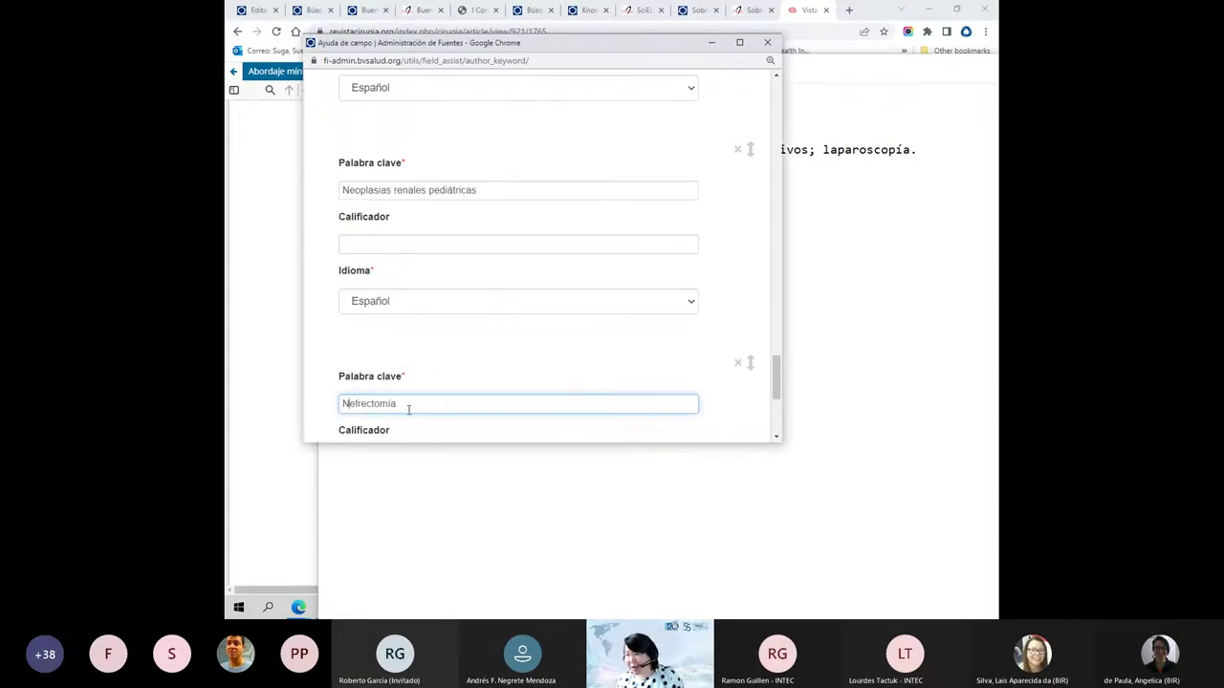
scroll(409, 410, "down", 2)
left_click(372, 396)
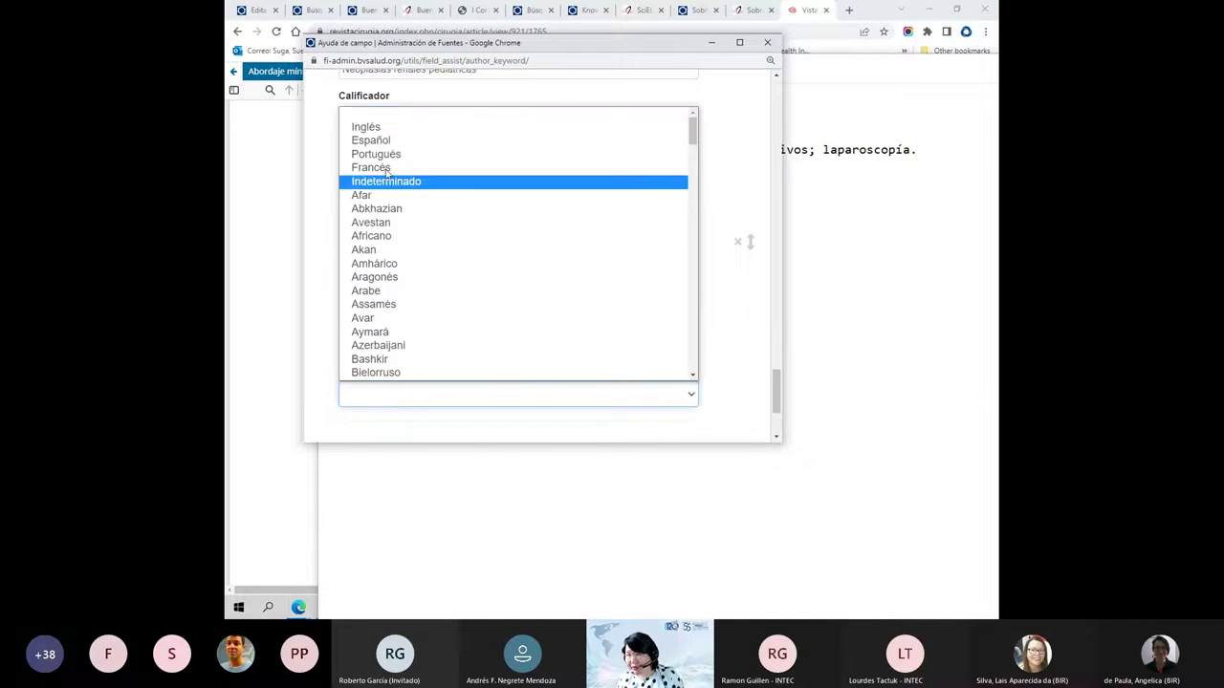
left_click(410, 139)
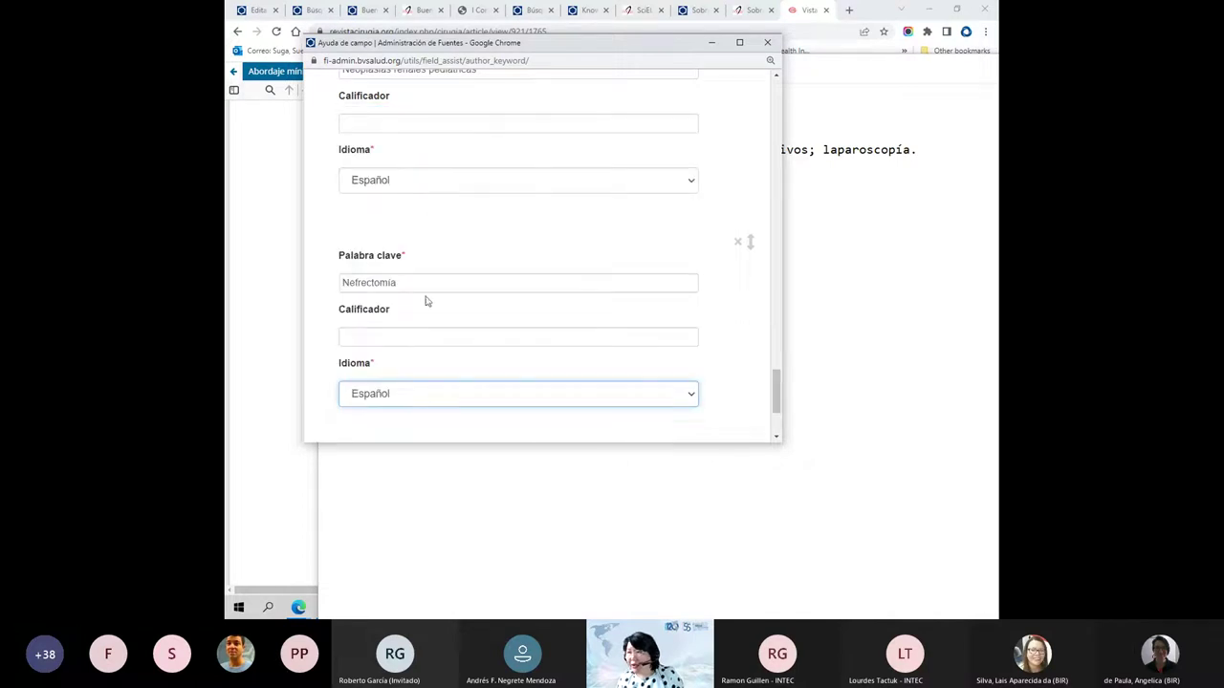
- Discard the added author keyword entries by closing the keyword form without saving
left_click(338, 313)
scroll(371, 319, "down", 2)
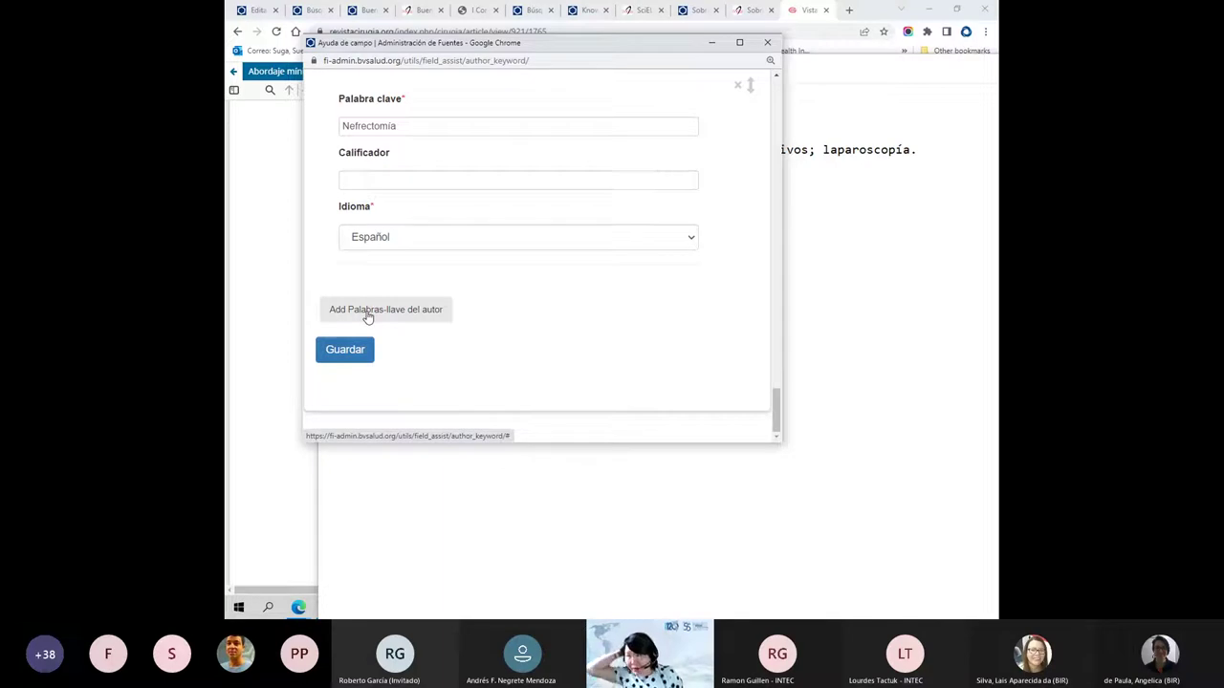
left_click(767, 42)
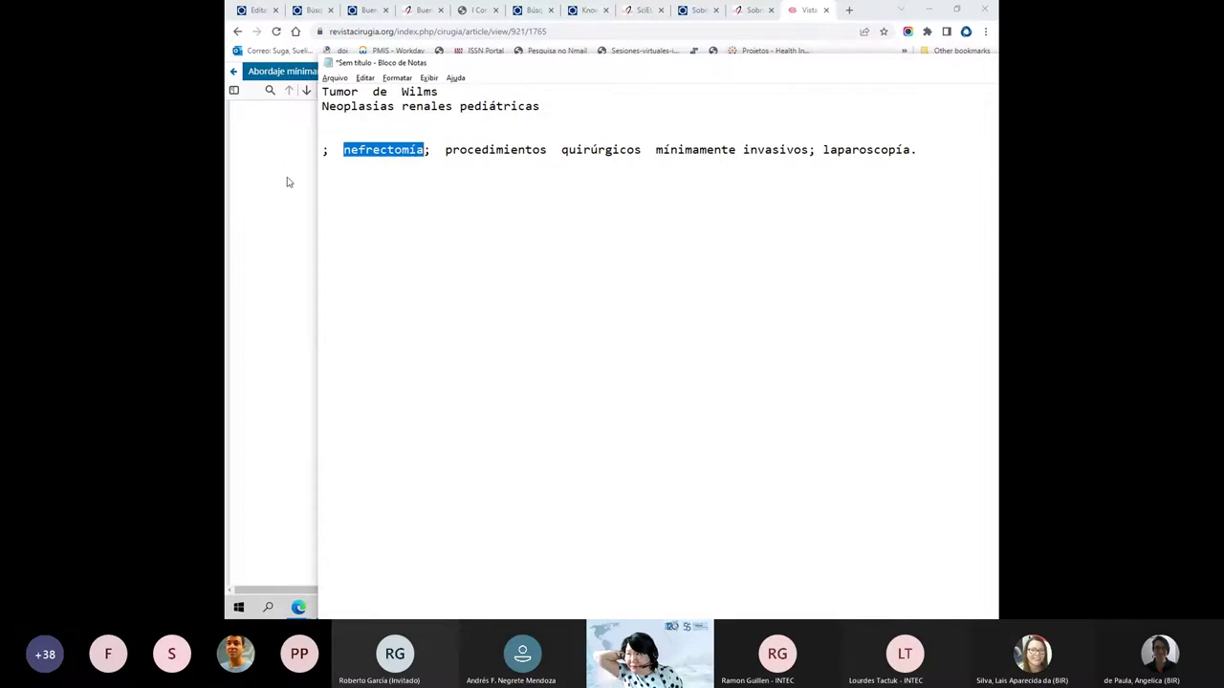
- Return to the Wilms tumor record in FI-ADMIN and review its metadata from the author keywords up to the authors and affiliations
left_click(253, 11)
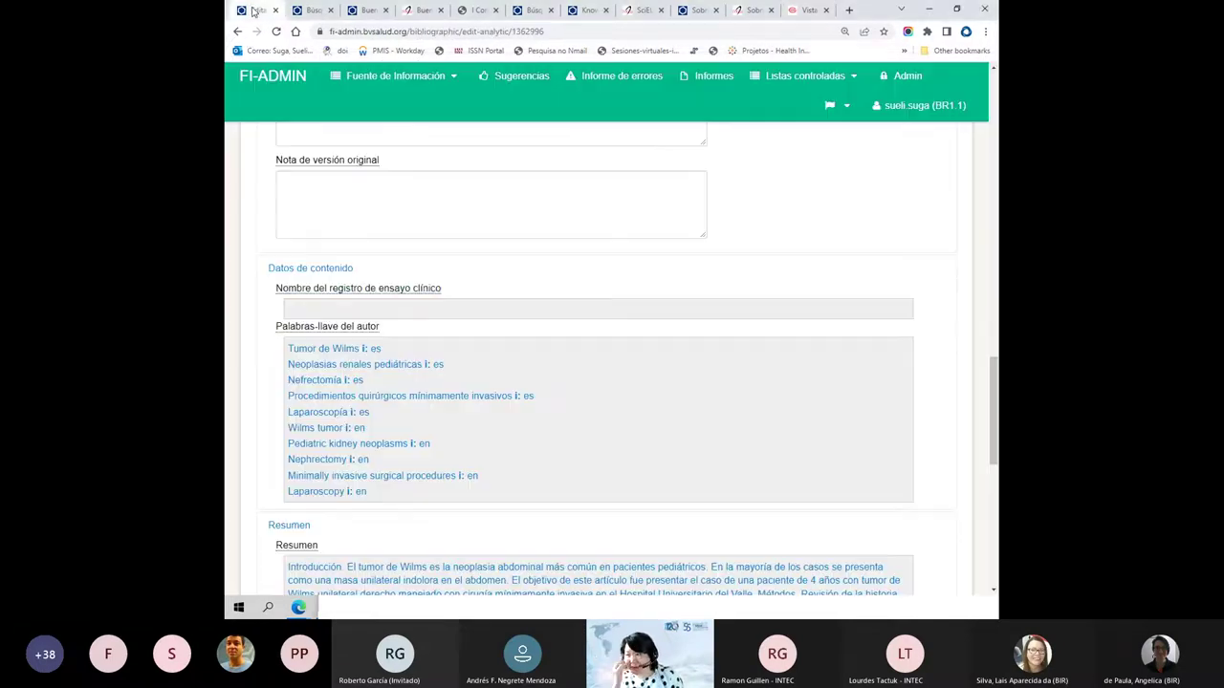
scroll(341, 248, "down", 2)
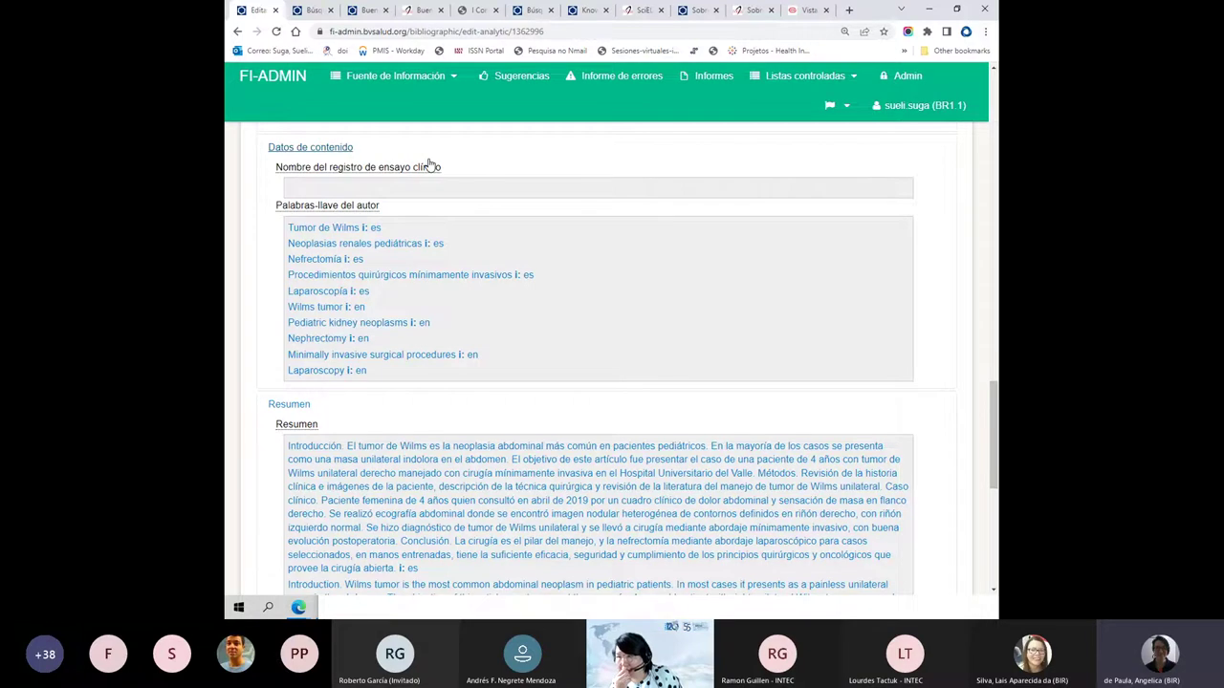
scroll(429, 165, "up", 10)
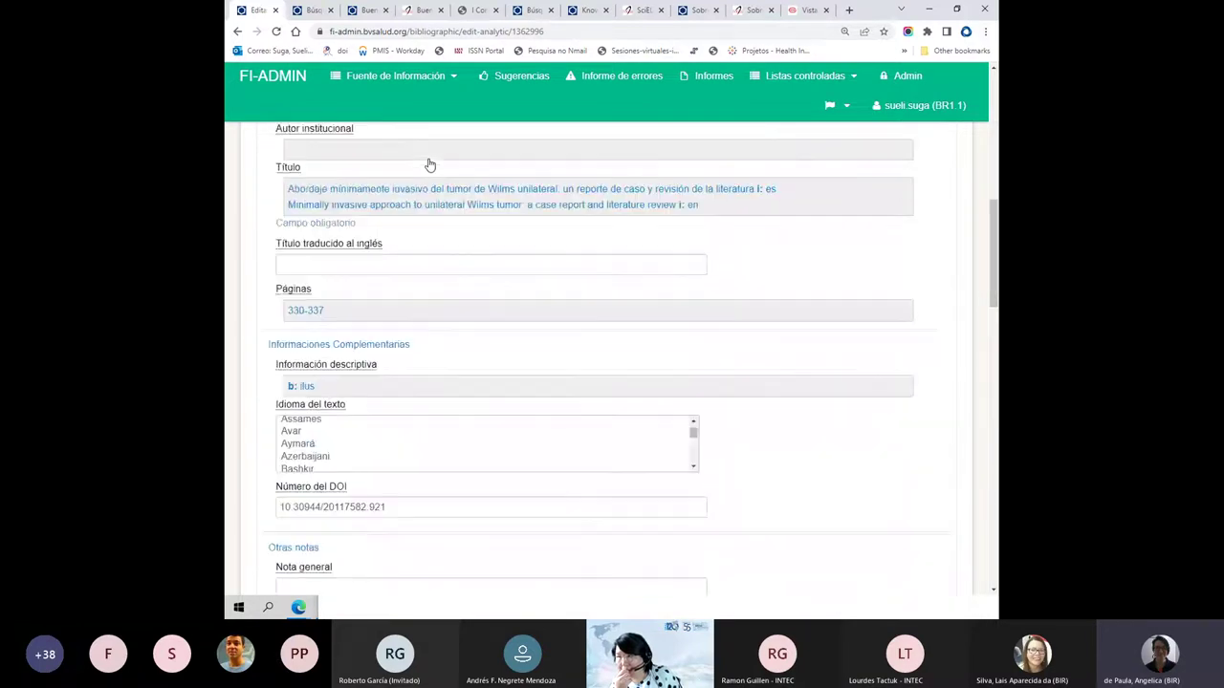
scroll(429, 164, "up", 4)
scroll(430, 164, "up", 2)
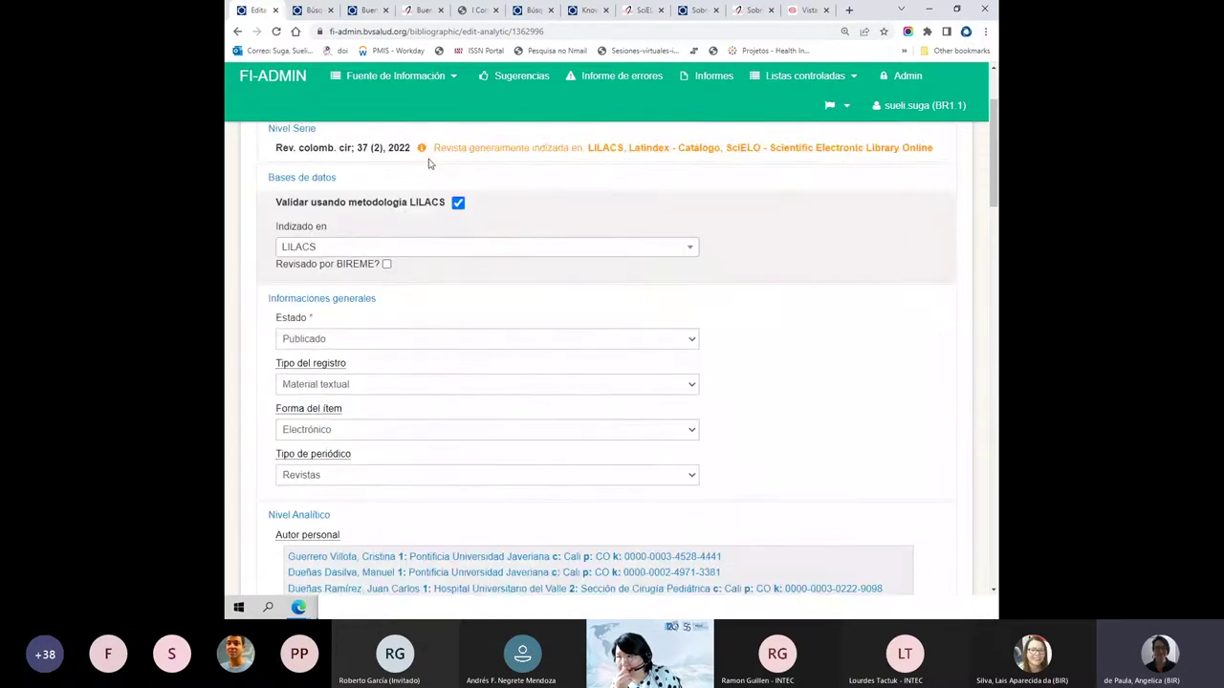
scroll(429, 165, "up", 1)
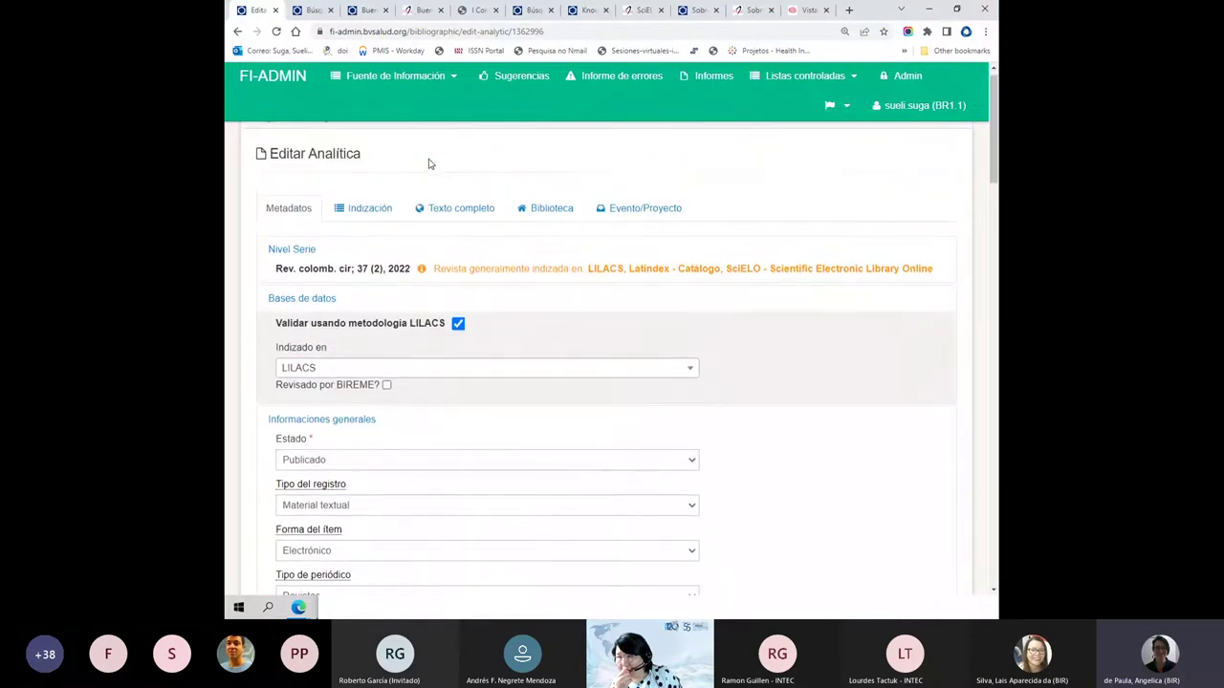
scroll(429, 164, "down", 4)
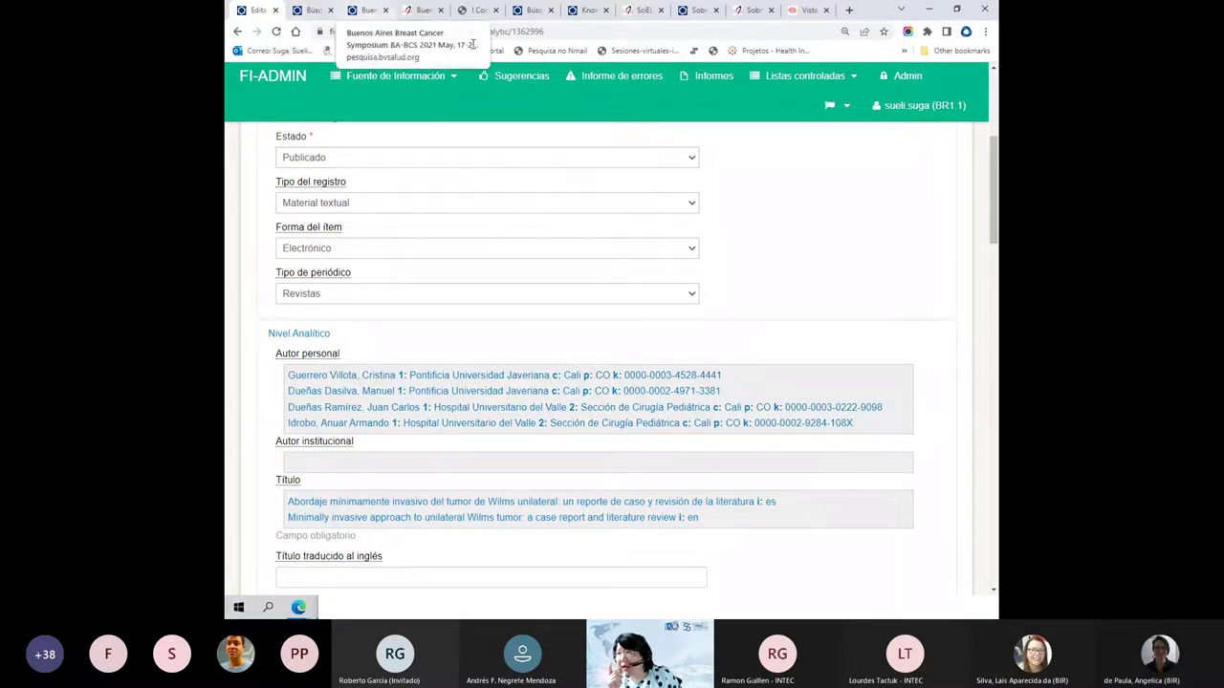
- Switch to the SciELO article on peer reviewers in a maximized window and highlight "Universidad CES" in the author's affiliation
double_click(870, 5)
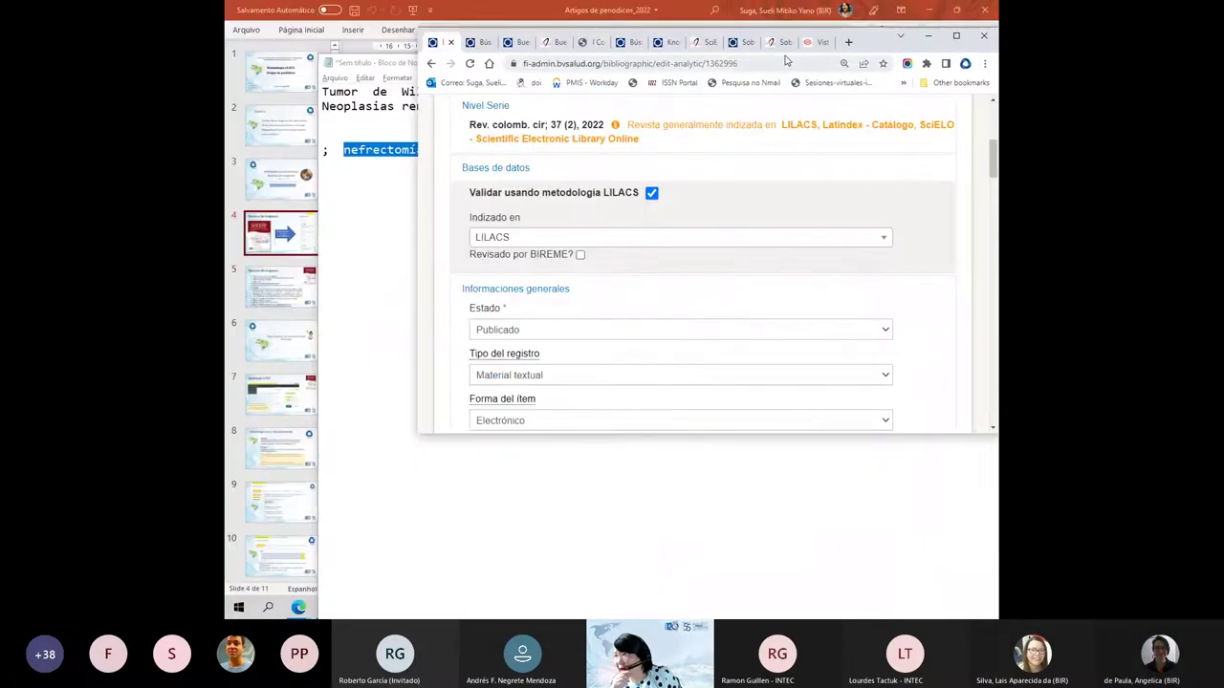
left_click(773, 42)
double_click(908, 49)
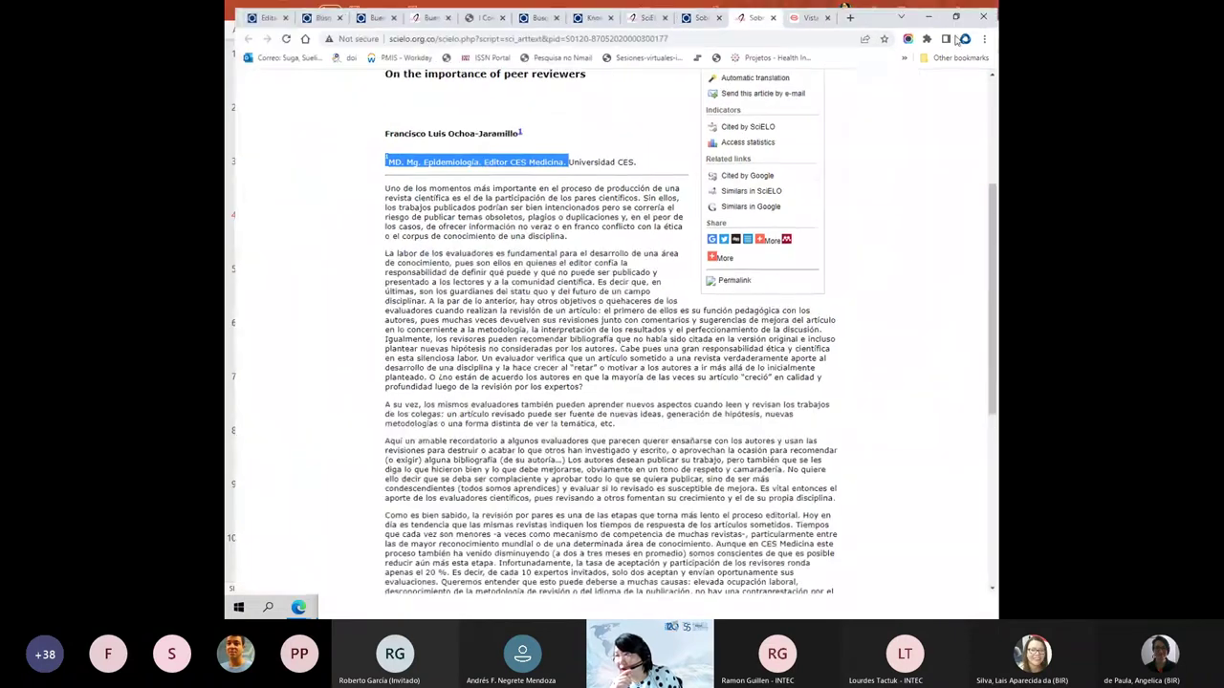
left_click(498, 186)
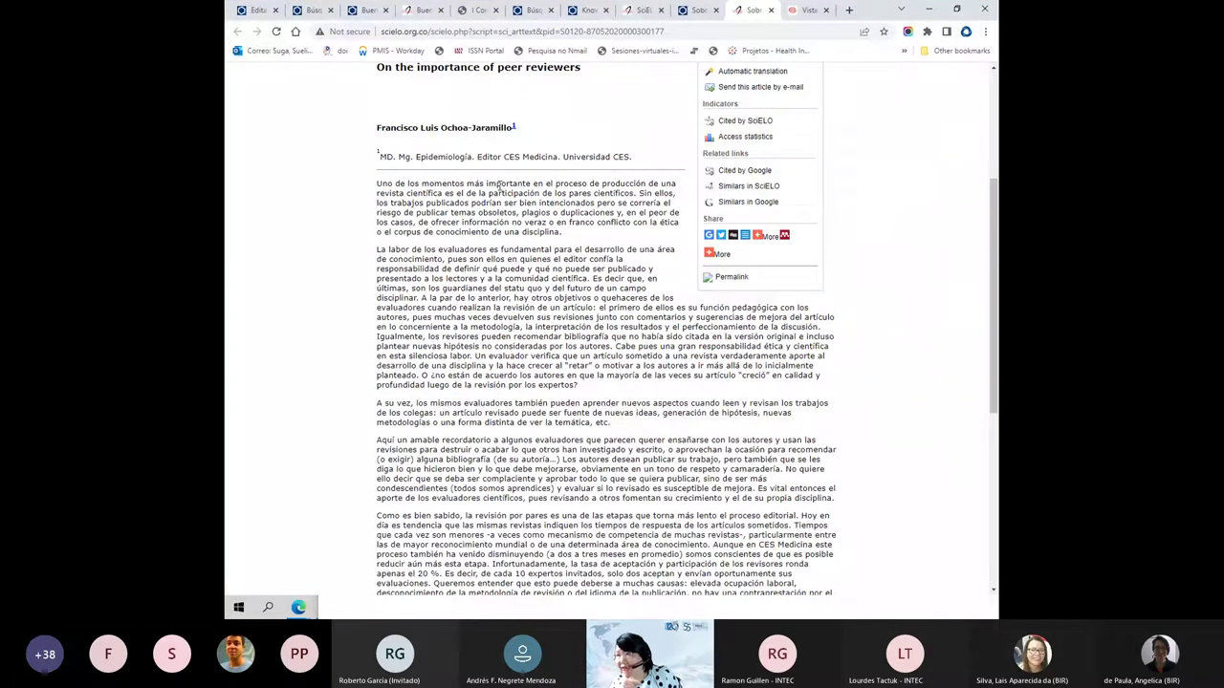
left_click_drag(563, 157, 630, 157)
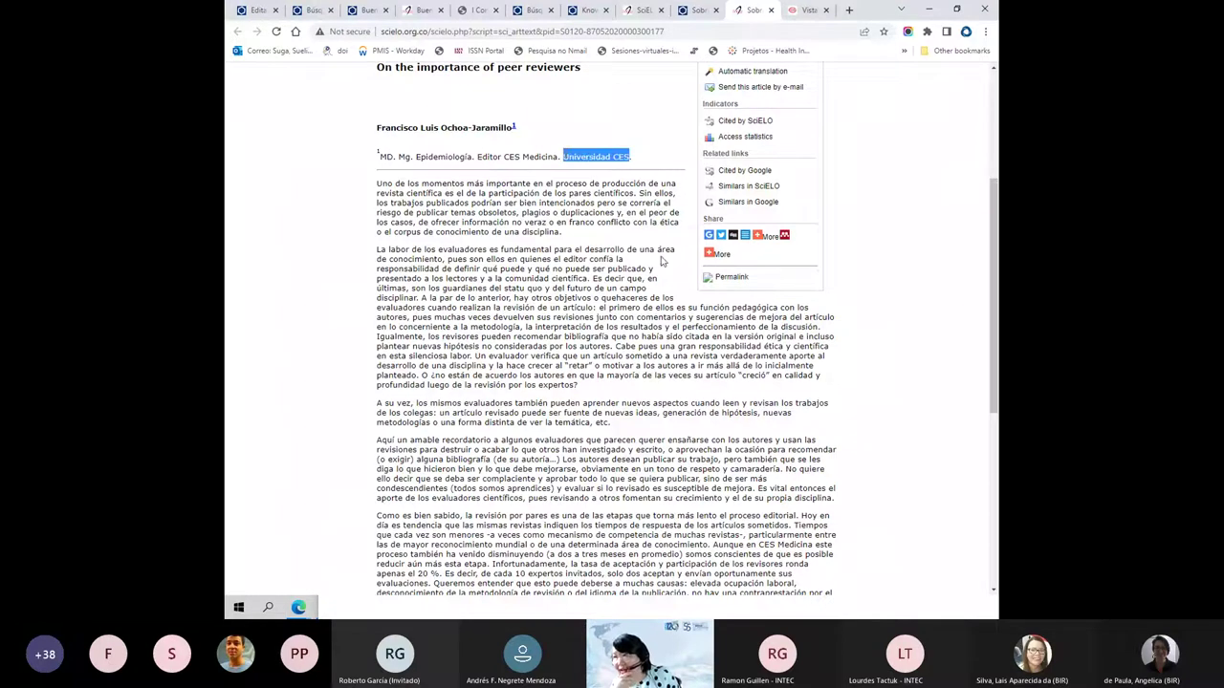
scroll(659, 256, "up", 1)
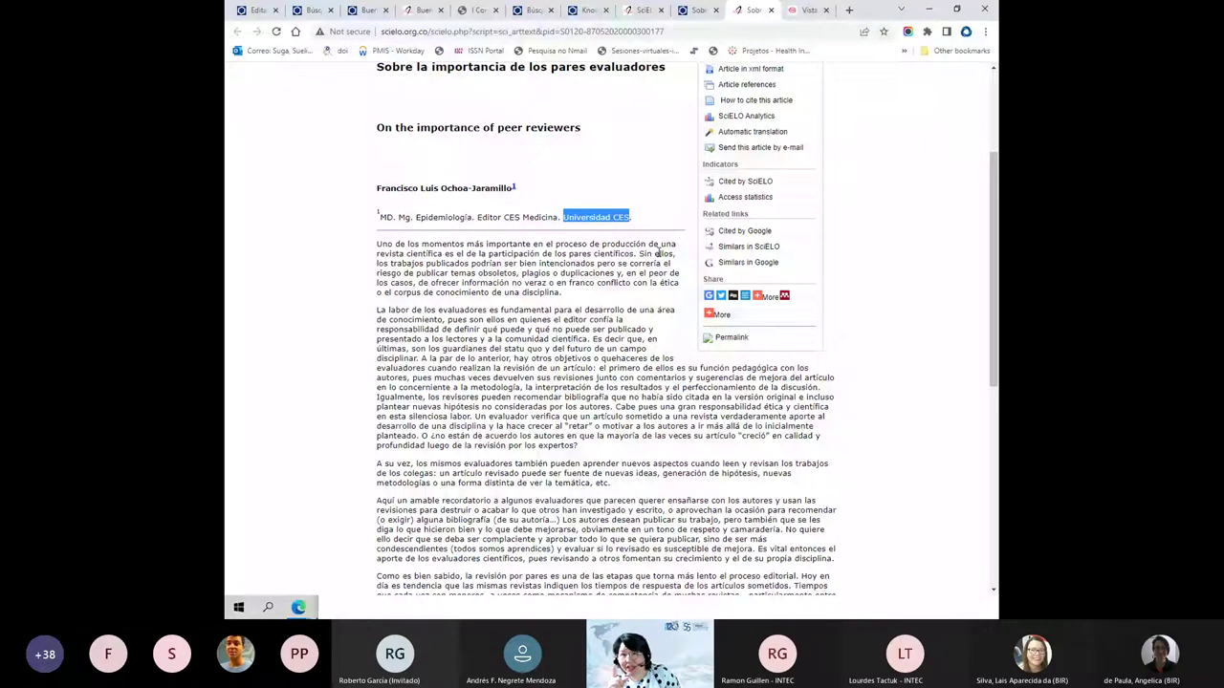
- In the Wilms tumor article PDF, highlight "Hospital Universitario del Valle" and "Sección de Cirugía Pediátrica" in the second affiliation
left_click(808, 11)
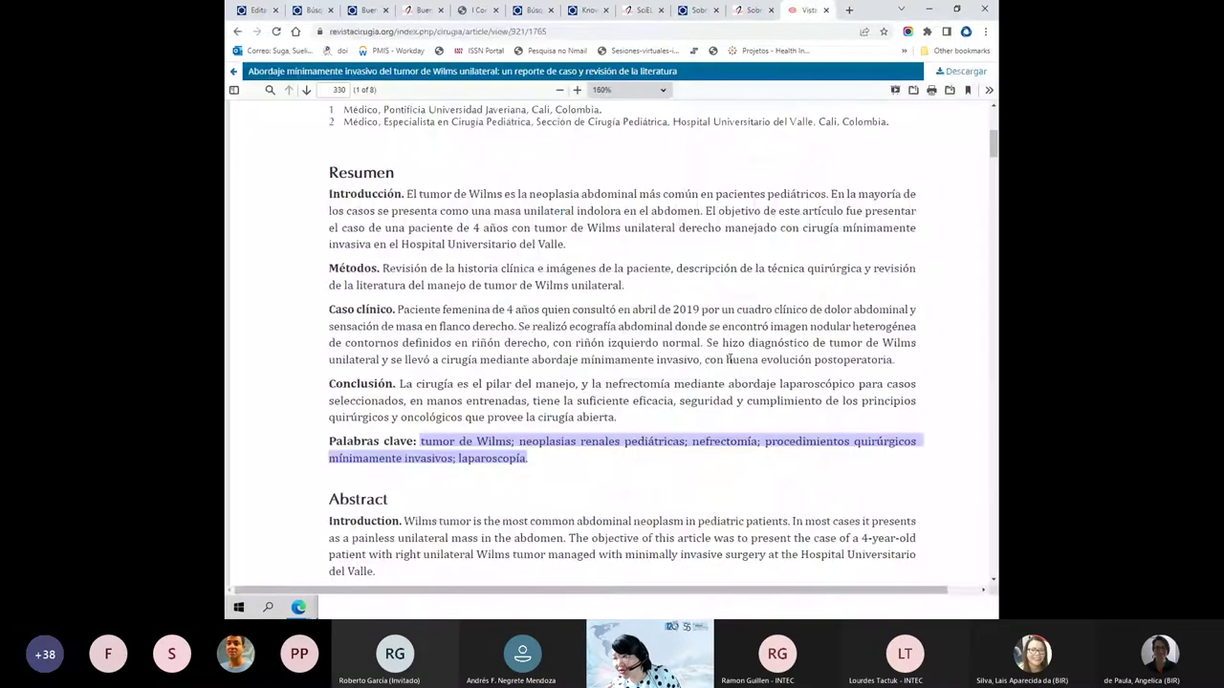
scroll(729, 358, "up", 3)
left_click_drag(674, 423, 743, 421)
left_click(791, 430)
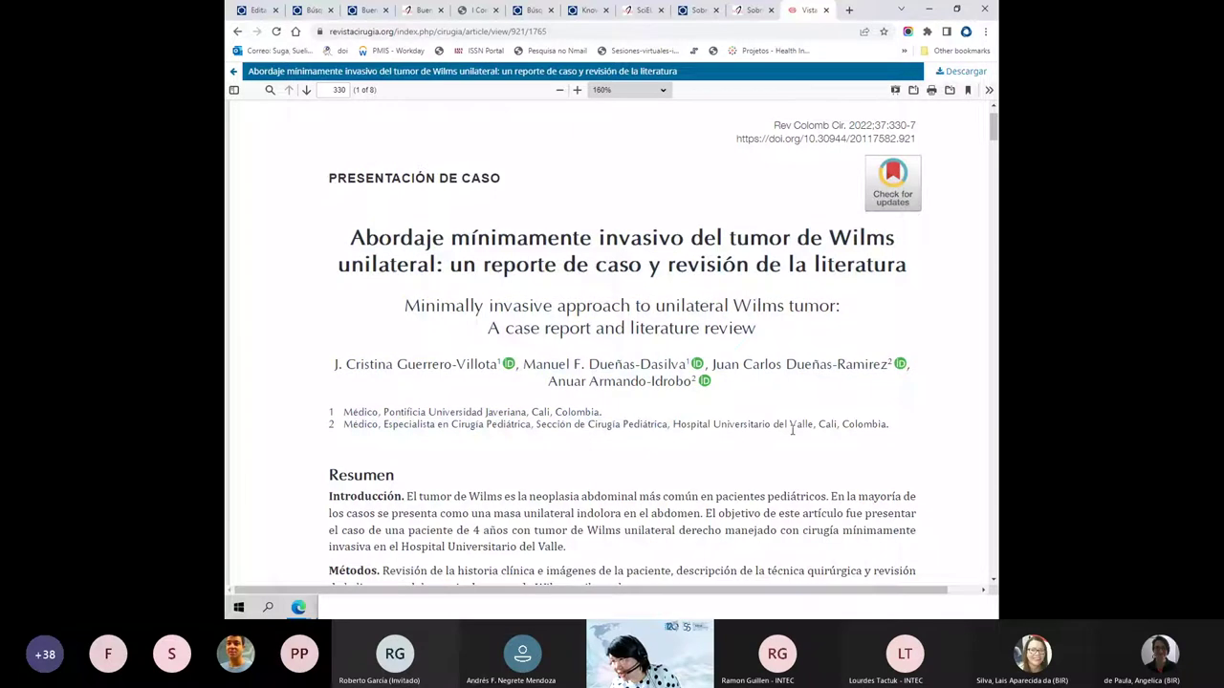
left_click_drag(810, 427, 676, 422)
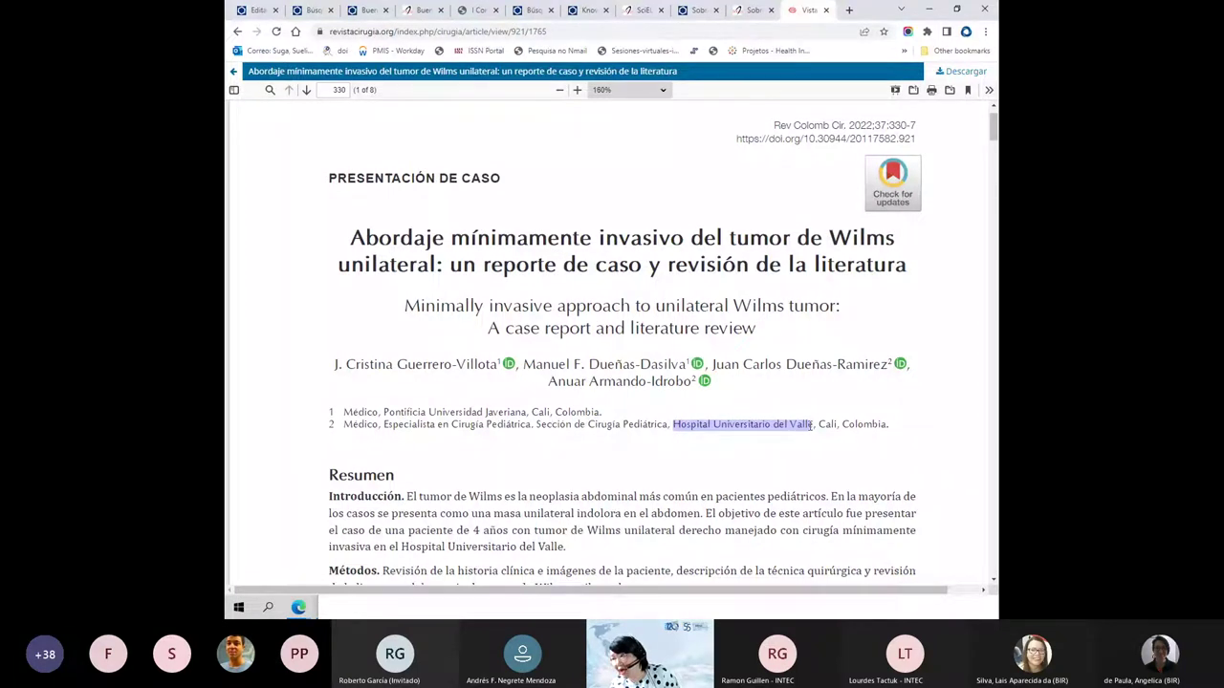
left_click_drag(535, 425, 667, 426)
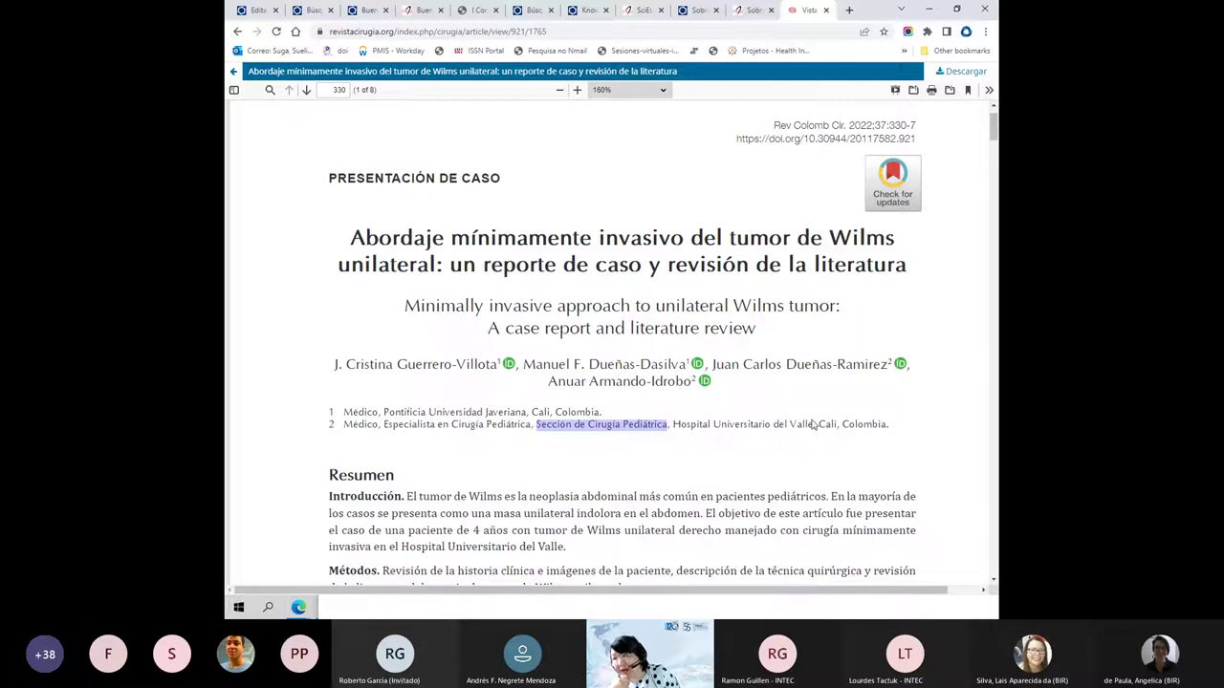
left_click(815, 425)
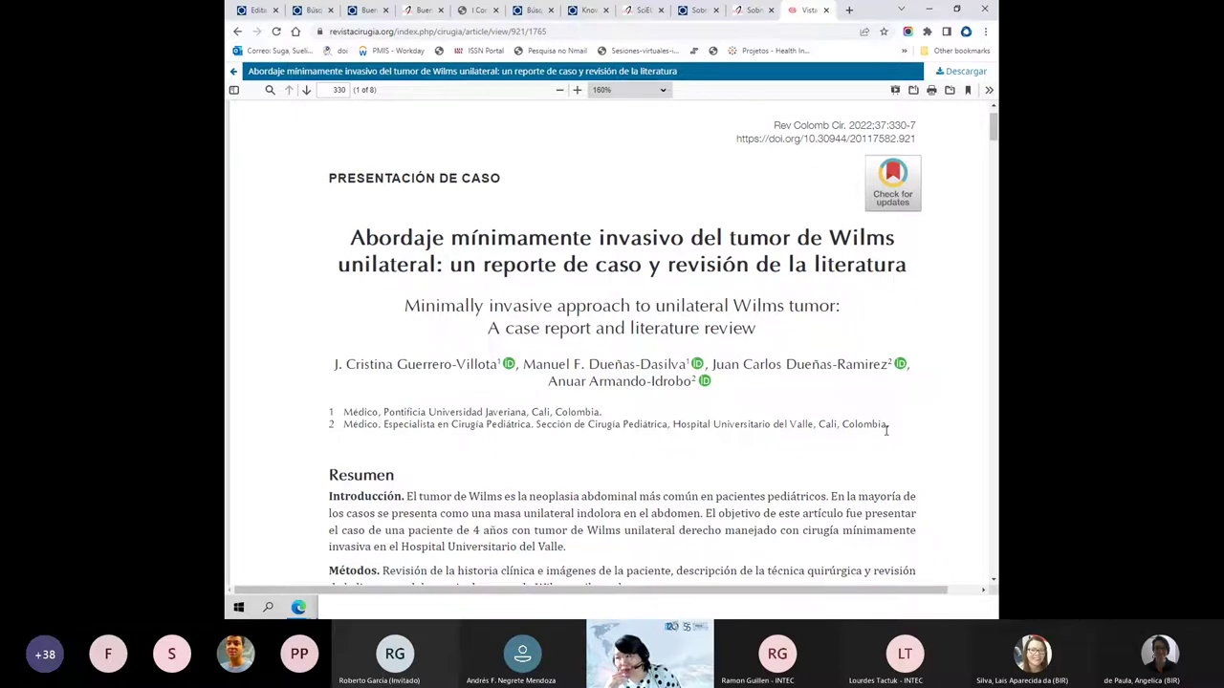
- In the PDF's affiliations, highlight the hospital name, the authors' professional titles "Médico" and "Especialista en Cirugía Pediátrica", and "Sección de Cirugía Pediátrica"
left_click_drag(674, 424, 813, 426)
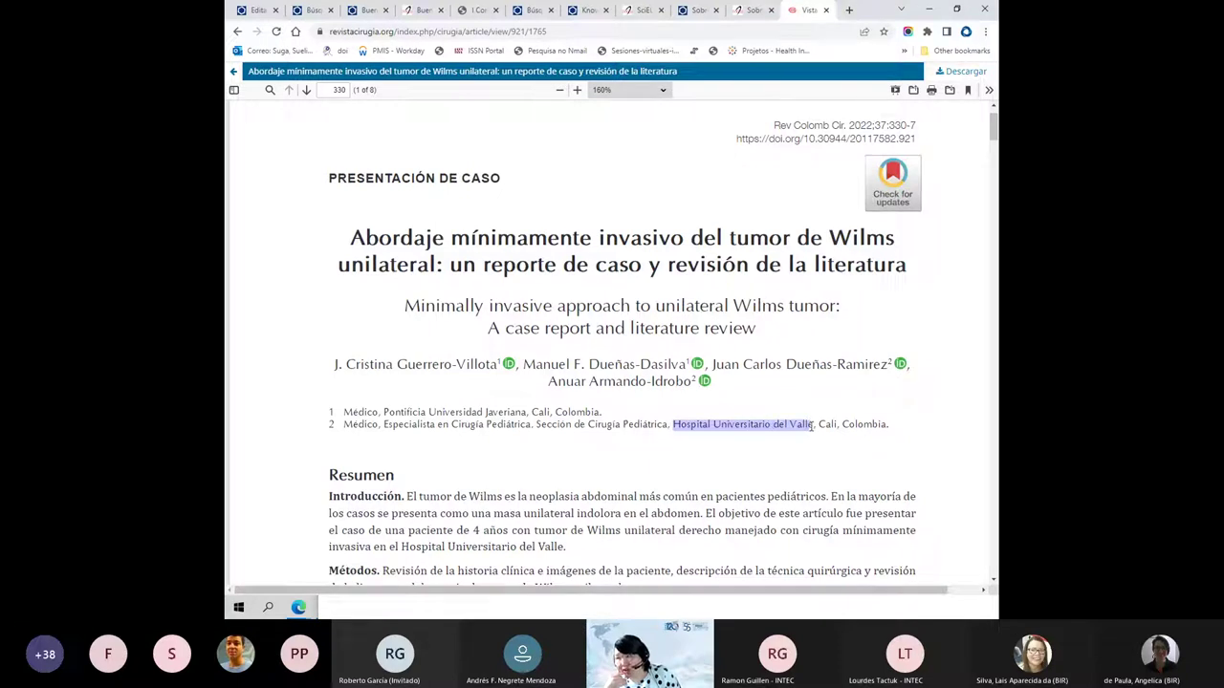
left_click_drag(812, 426, 816, 429)
left_click_drag(349, 412, 417, 413)
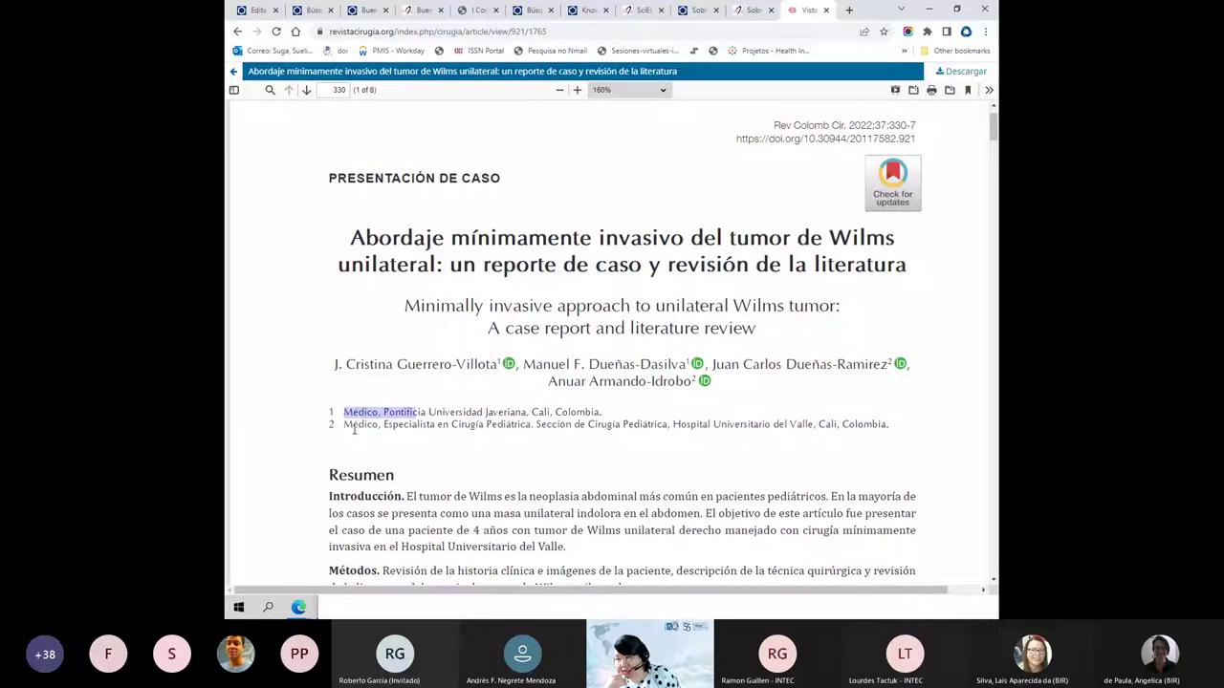
left_click_drag(346, 426, 527, 430)
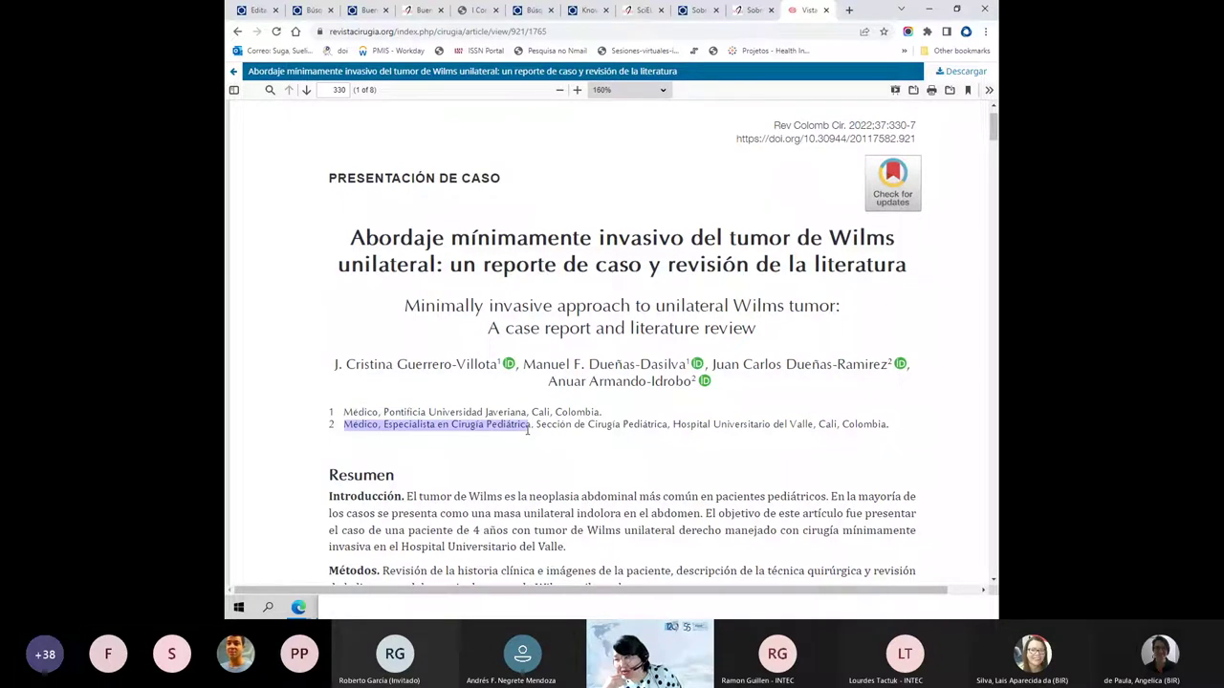
left_click(676, 423)
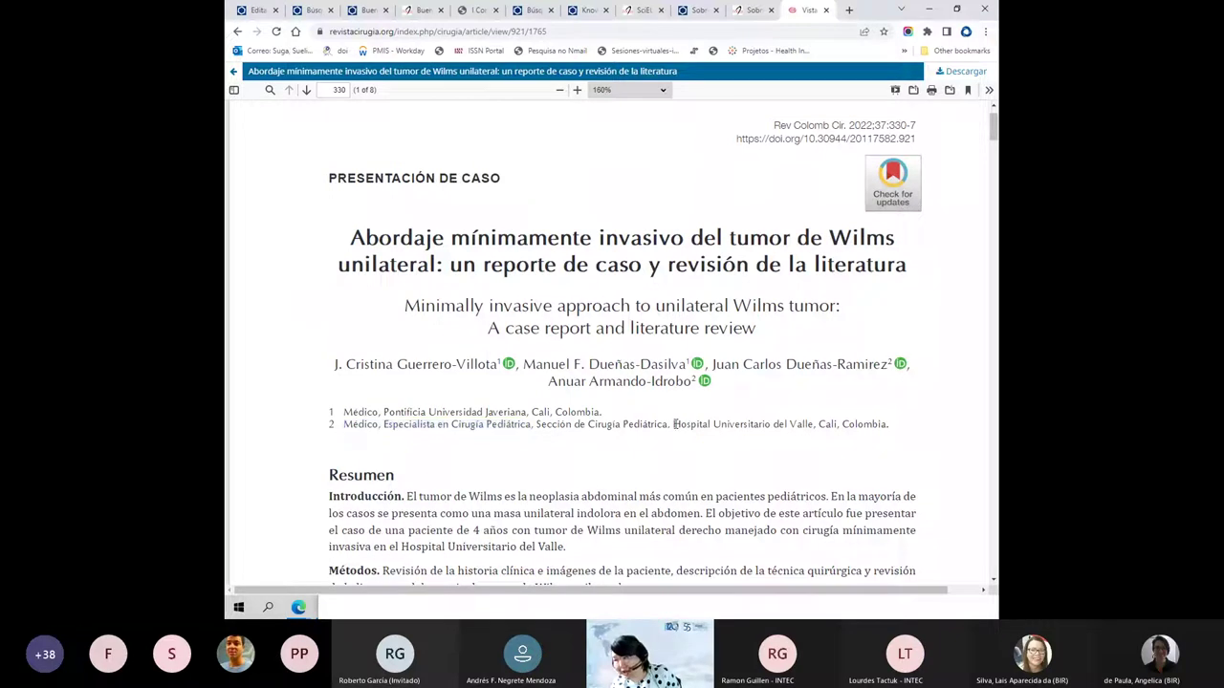
left_click_drag(675, 423, 815, 424)
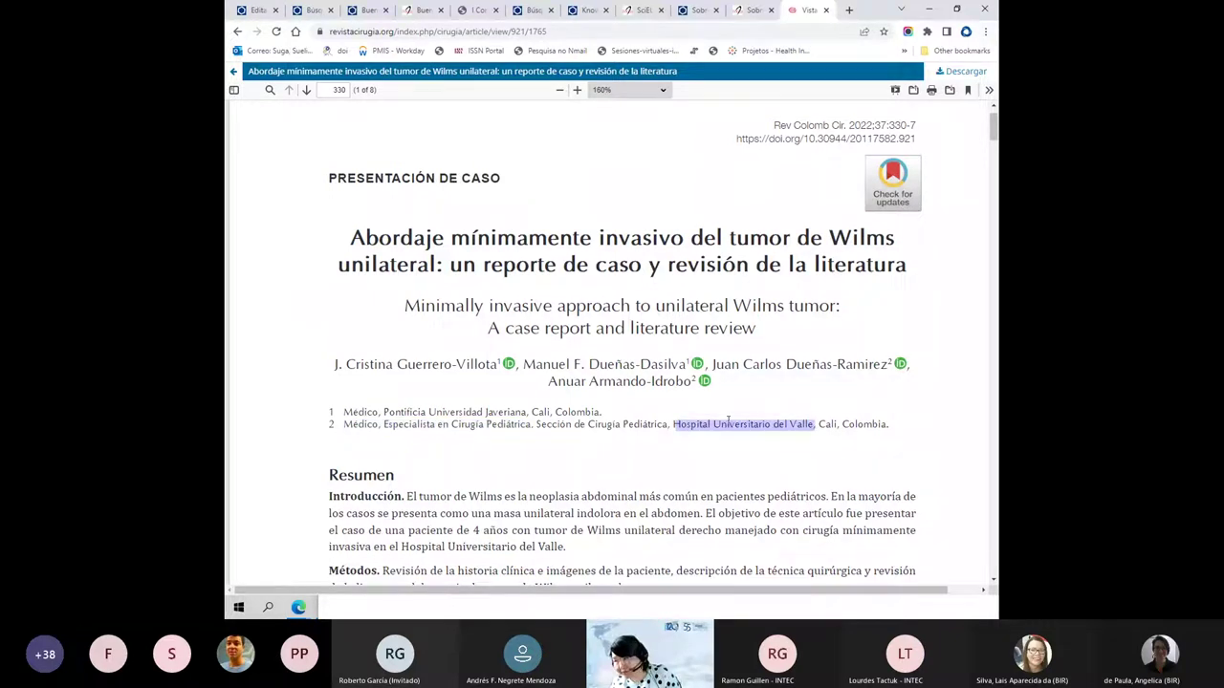
left_click_drag(536, 424, 666, 426)
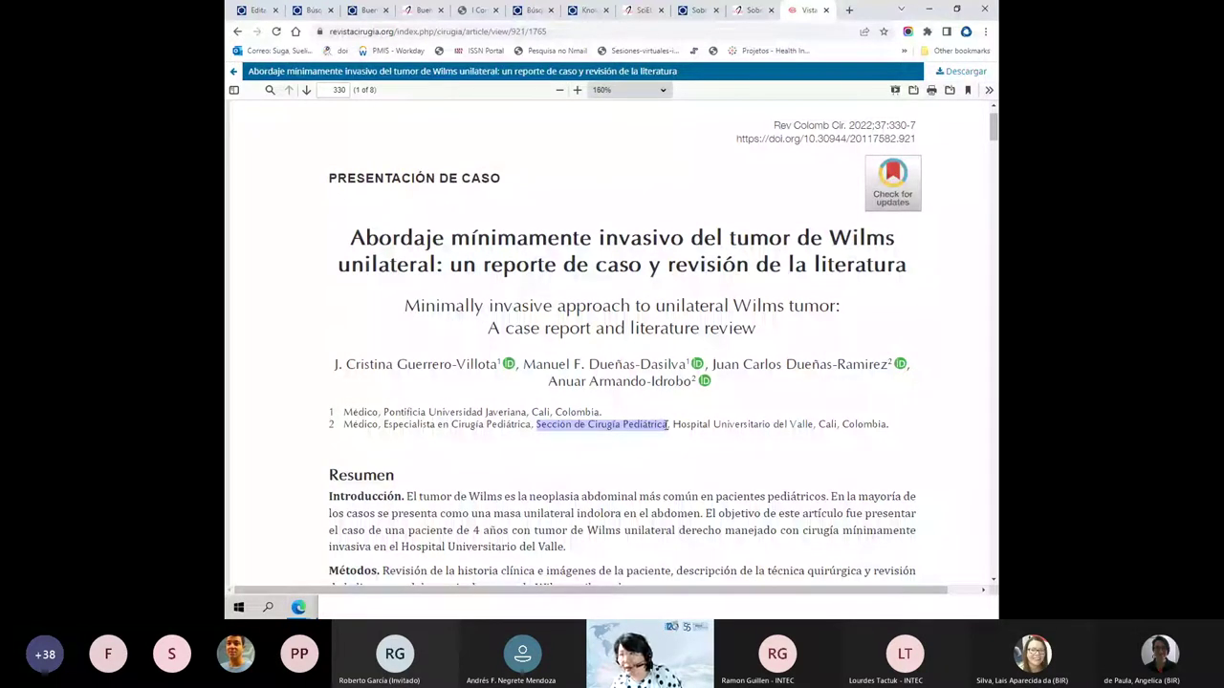
- Return to the Wilms tumor record in FI-ADMIN and display its indexing descriptors
key("ctrl+1")
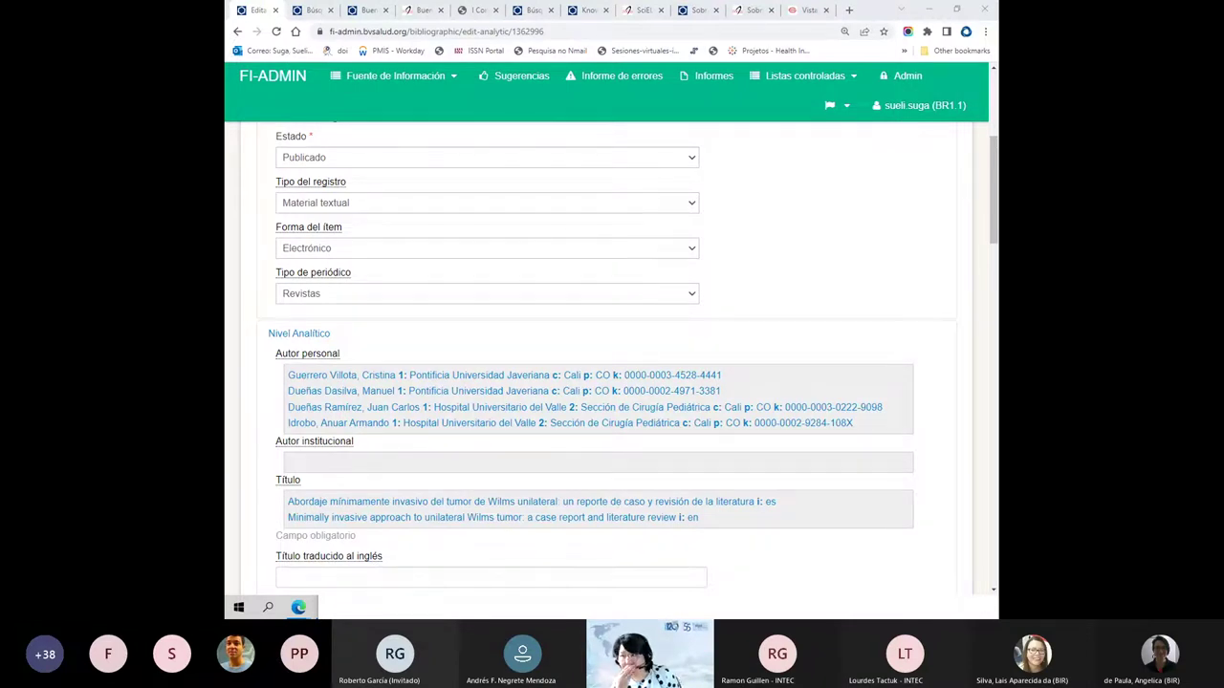
scroll(409, 256, "up", 1)
scroll(410, 256, "up", 5)
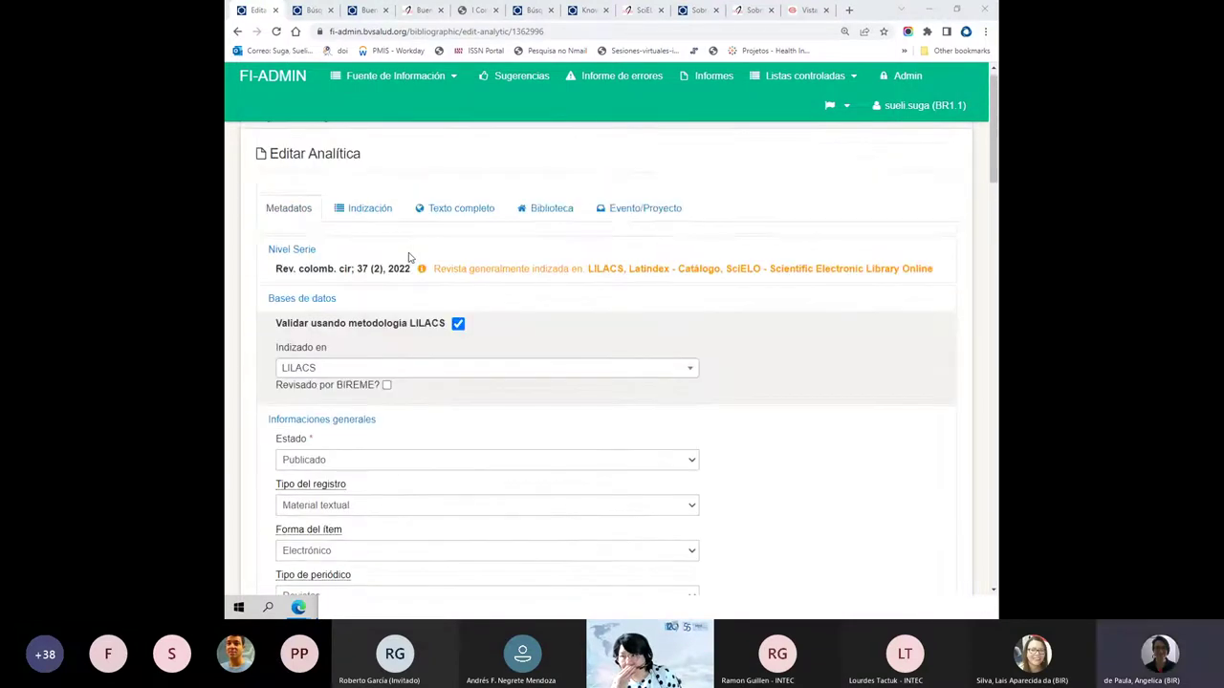
left_click(373, 215)
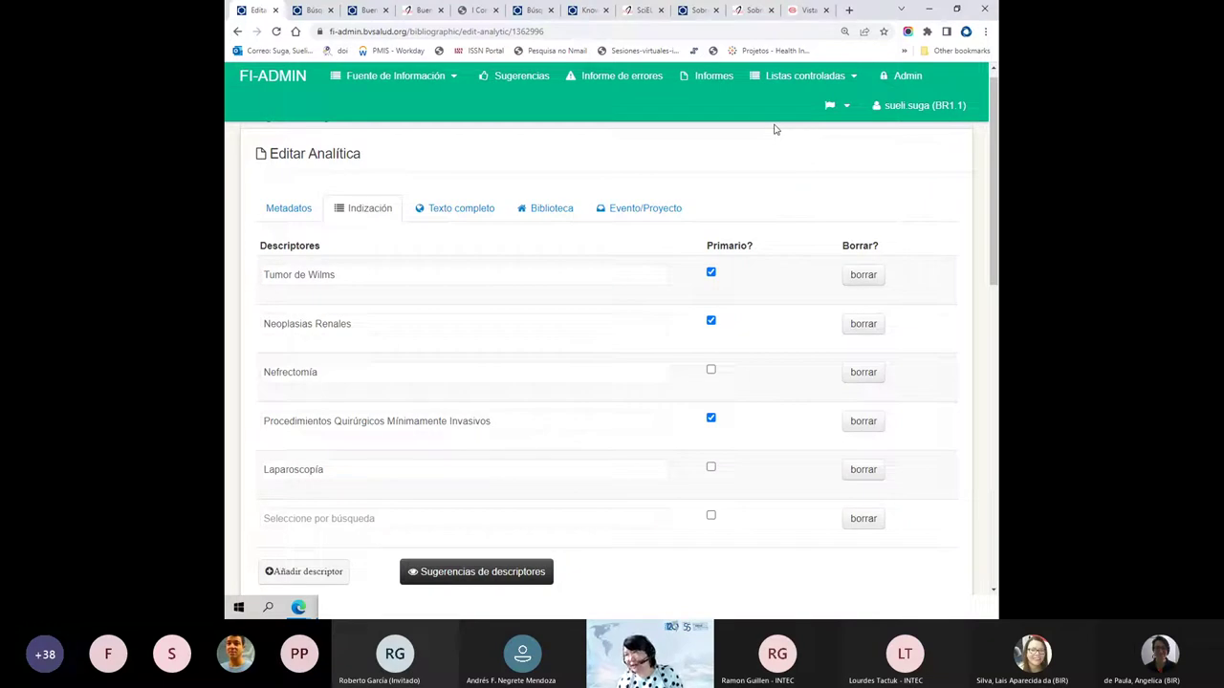
- Switch back to the Wilms tumor article PDF and highlight its Spanish title
left_click(834, 16)
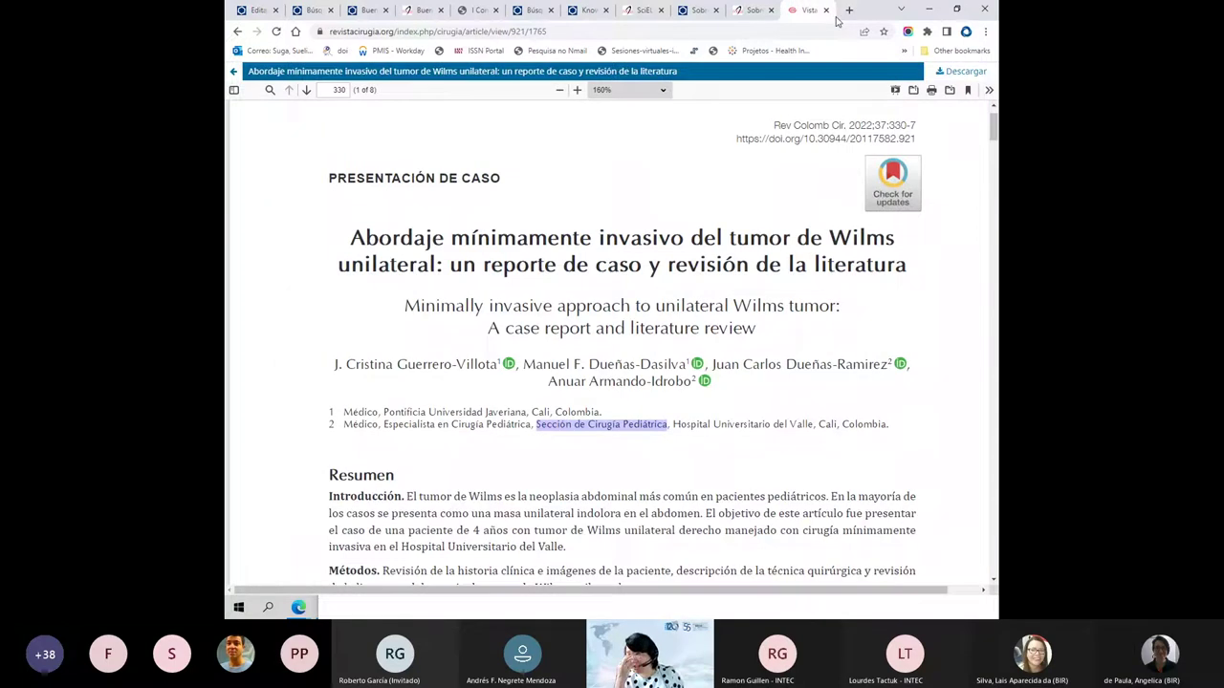
scroll(771, 307, "down", 1)
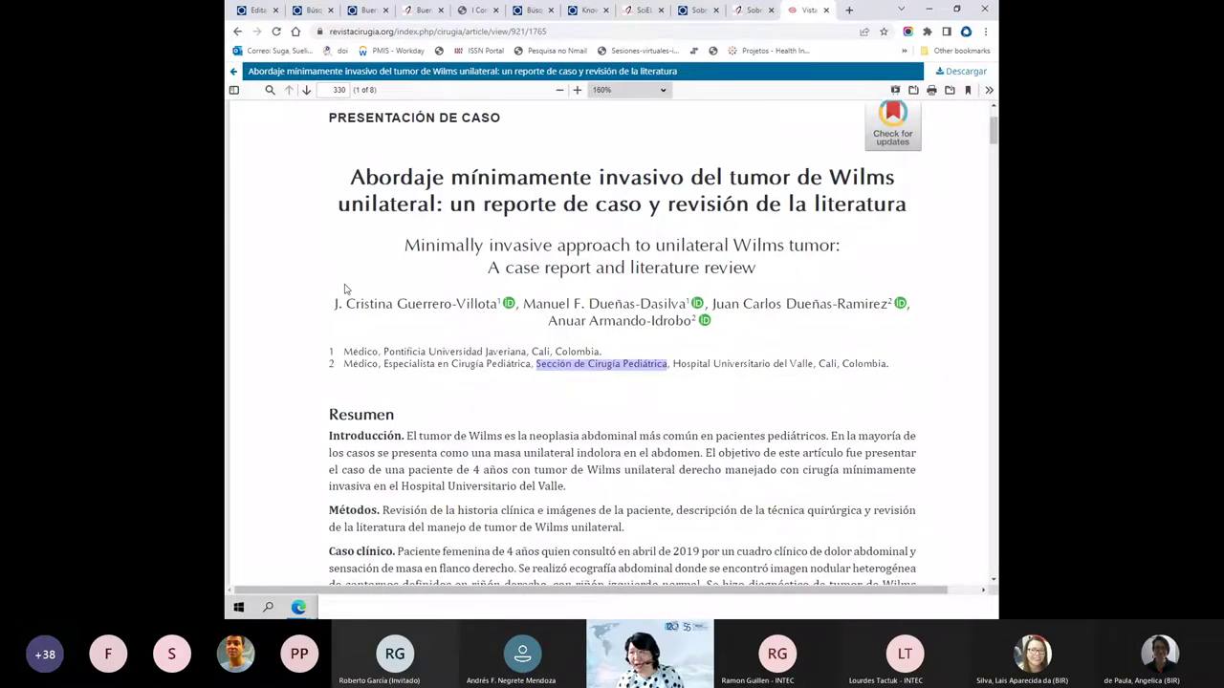
left_click_drag(350, 178, 887, 210)
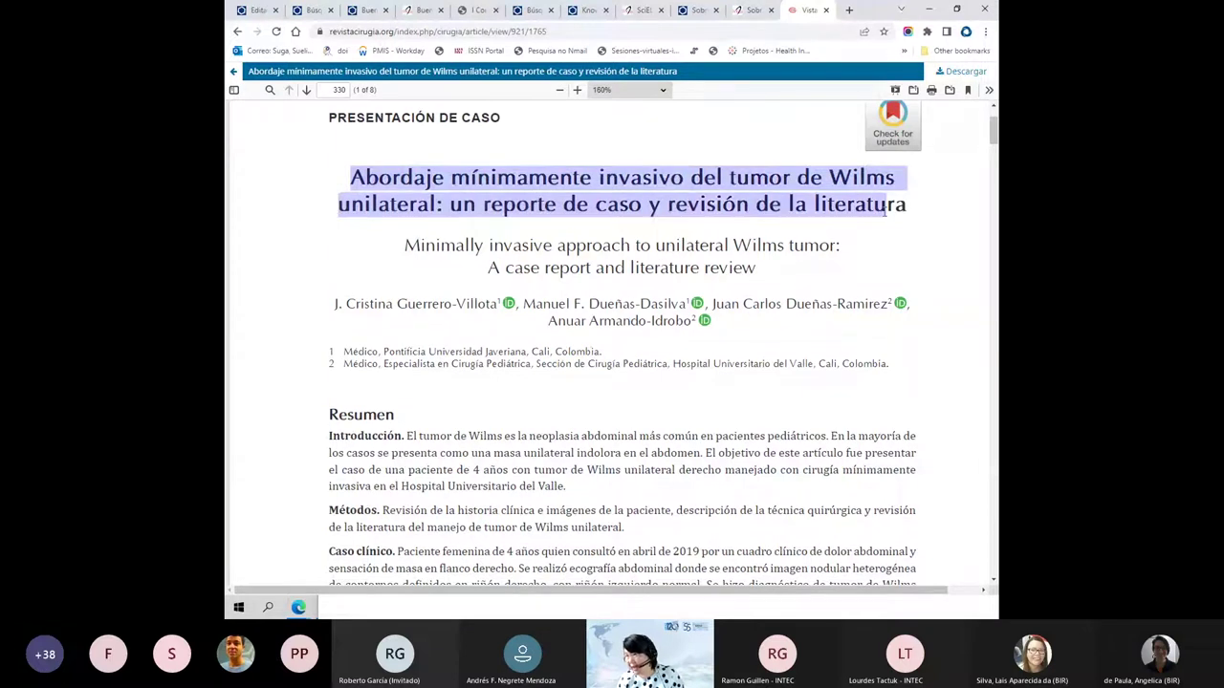
triple_click(904, 209)
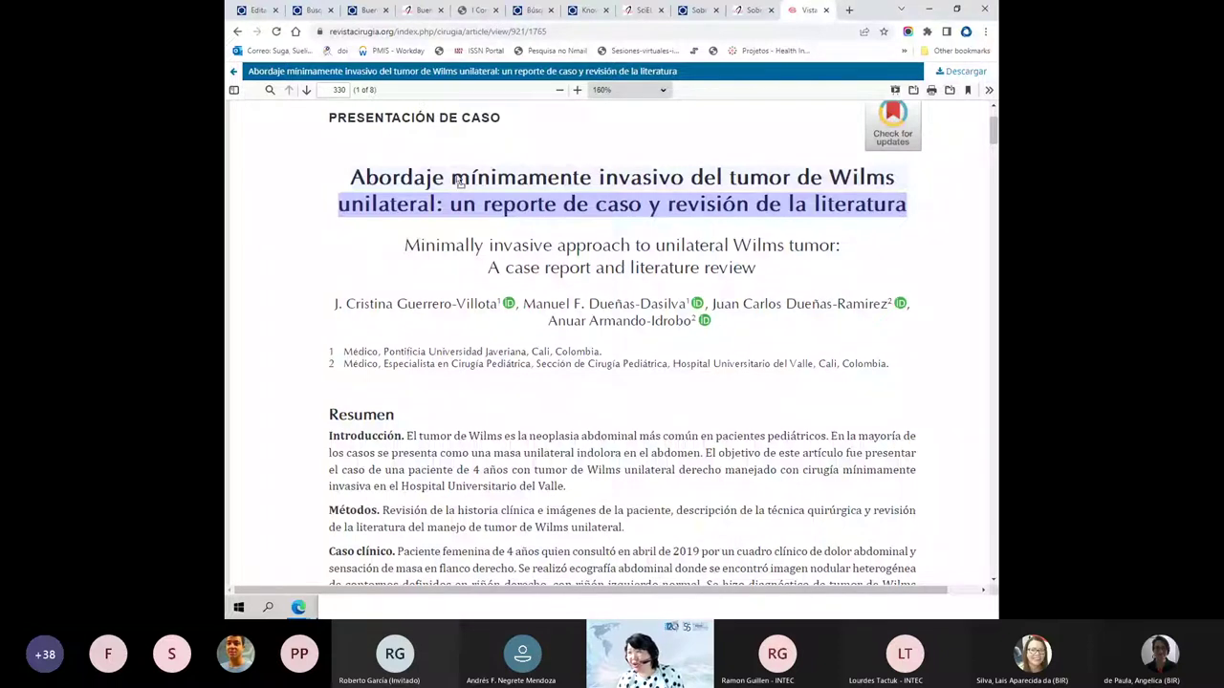
- Highlight the paragraph stating the article's objective, just before "Caso clínico" on page 332 of the PDF
scroll(499, 334, "down", 3)
scroll(492, 320, "down", 2)
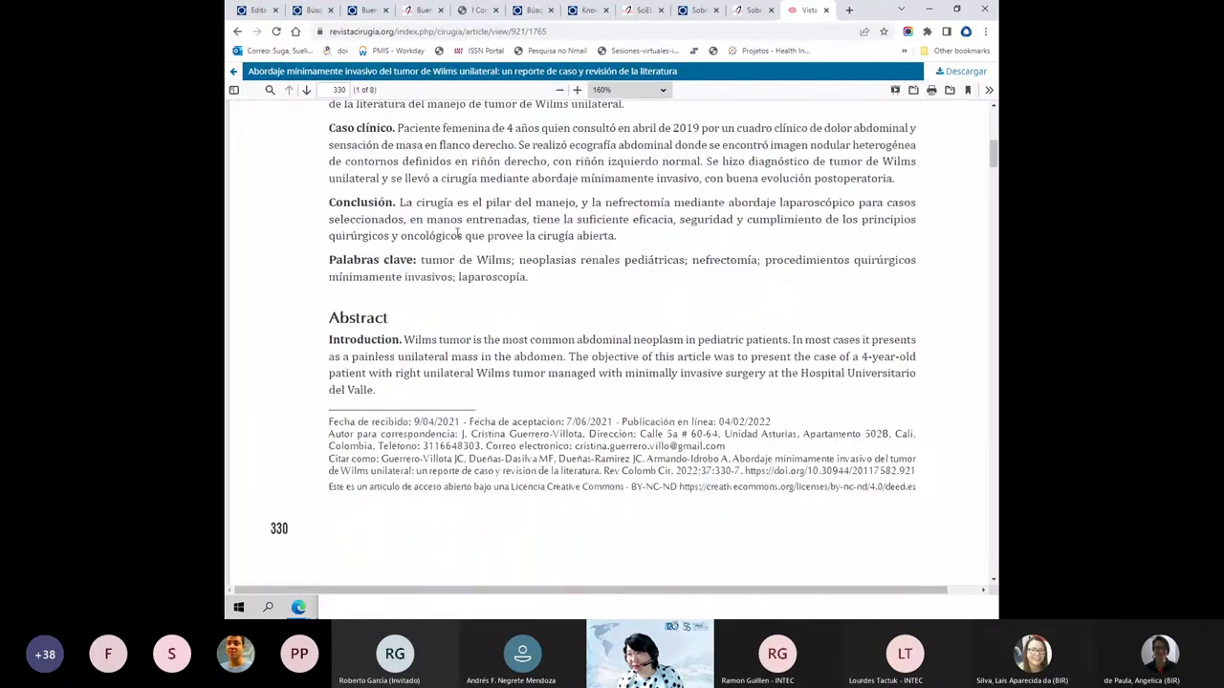
scroll(483, 310, "down", 8)
scroll(477, 307, "down", 1)
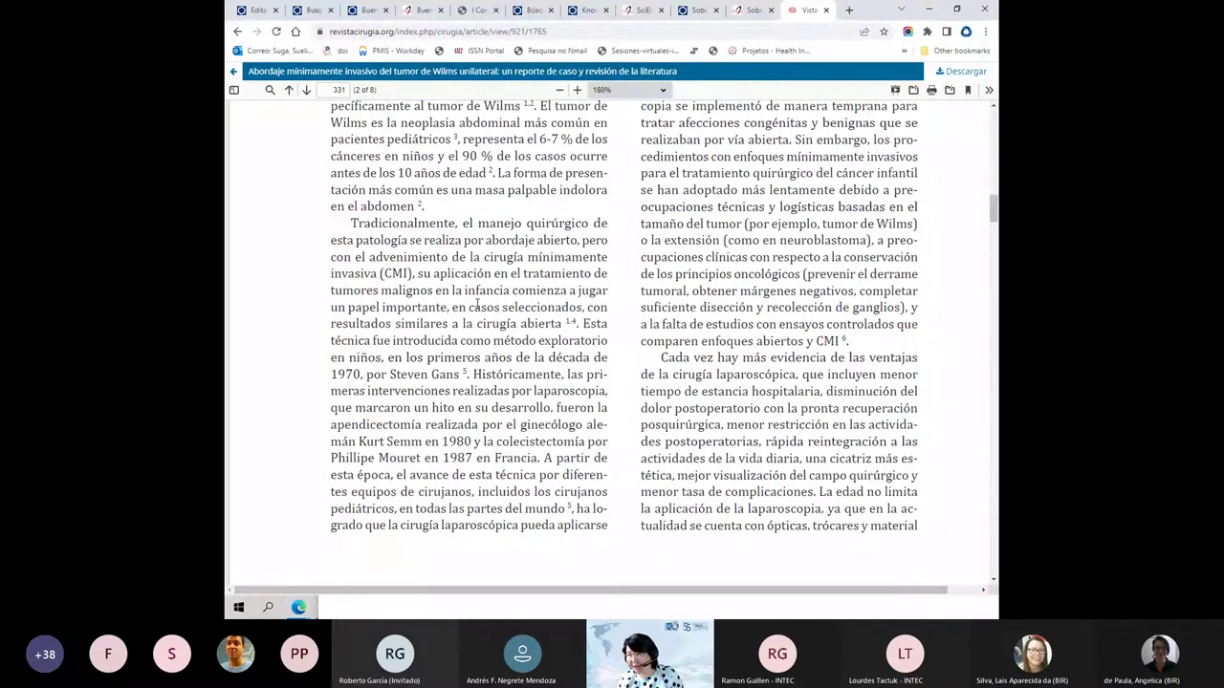
scroll(477, 307, "down", 5)
left_click_drag(348, 339, 388, 402)
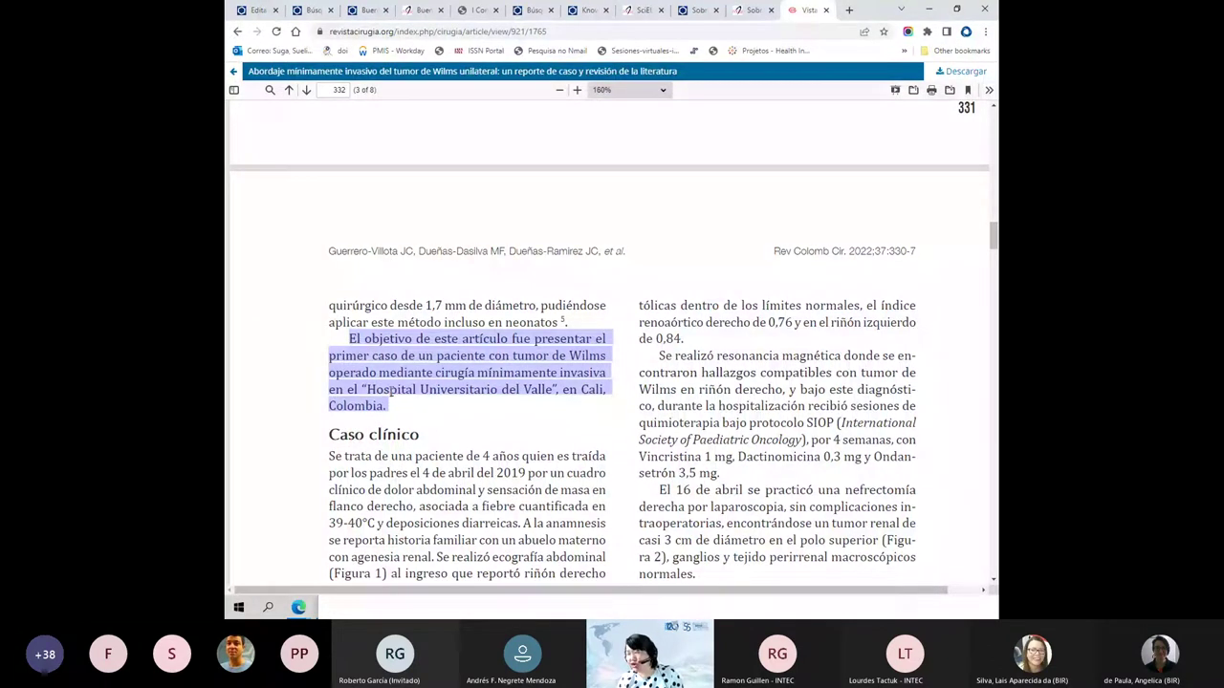
- Look through the case figures and the Discusión section on pages 332 to 334 of the PDF
scroll(391, 392, "down", 10)
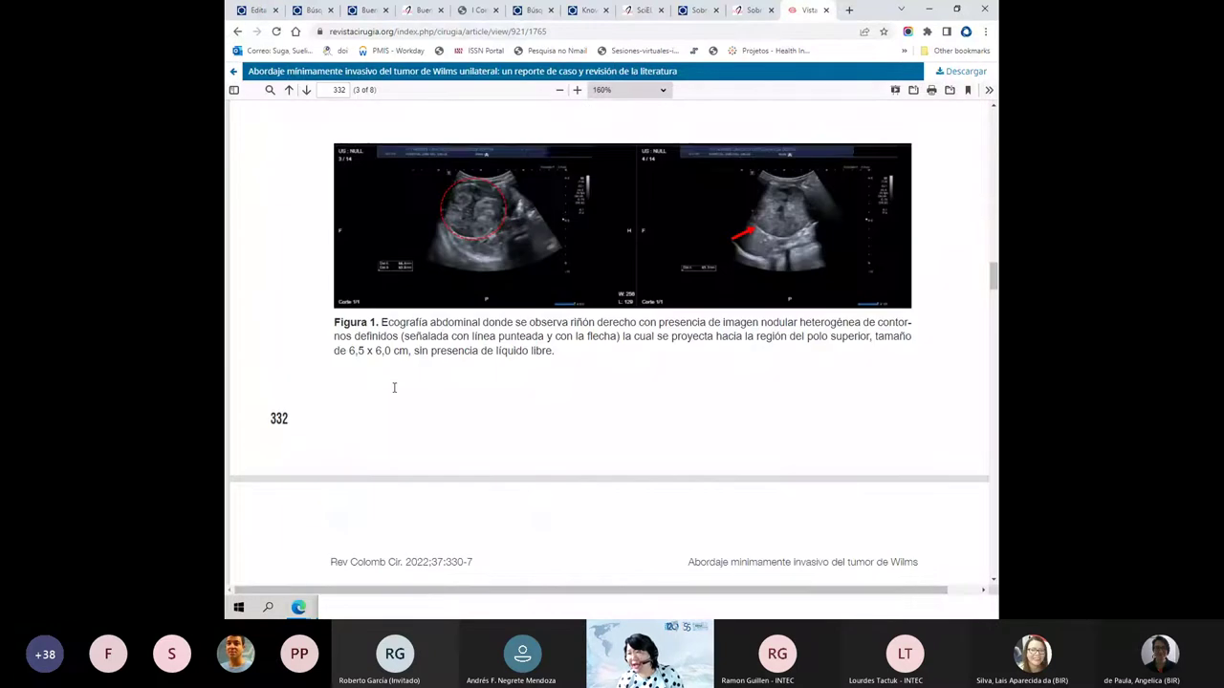
scroll(393, 390, "down", 8)
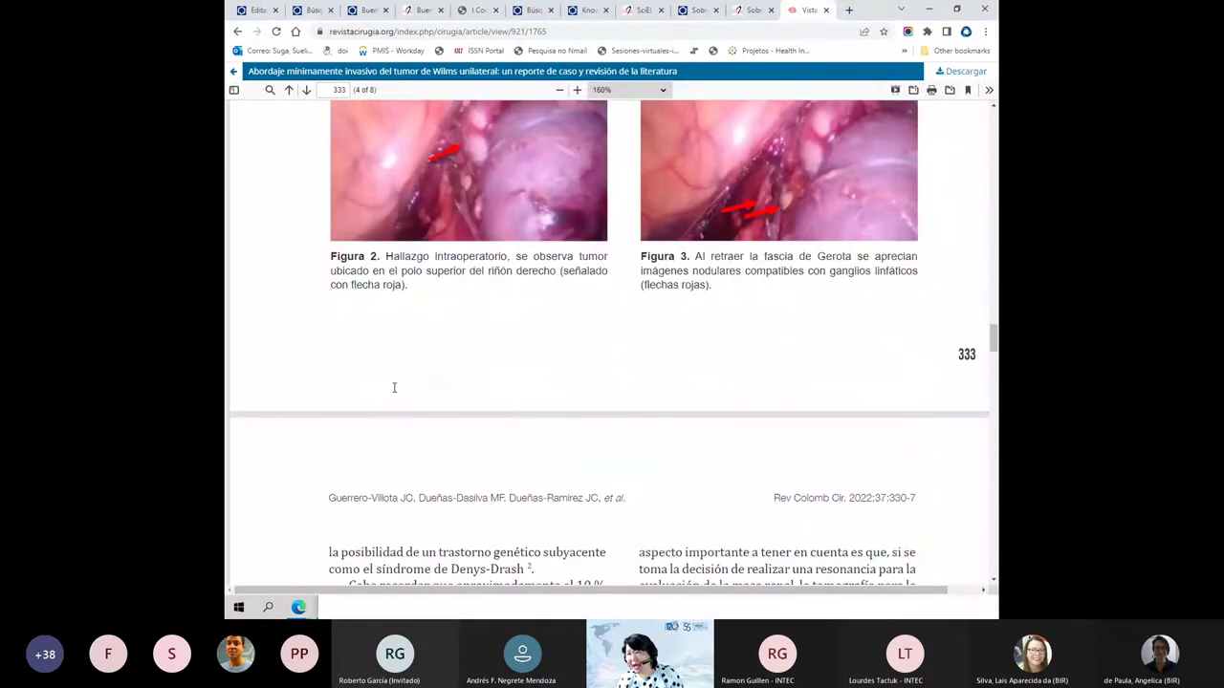
scroll(393, 387, "down", 10)
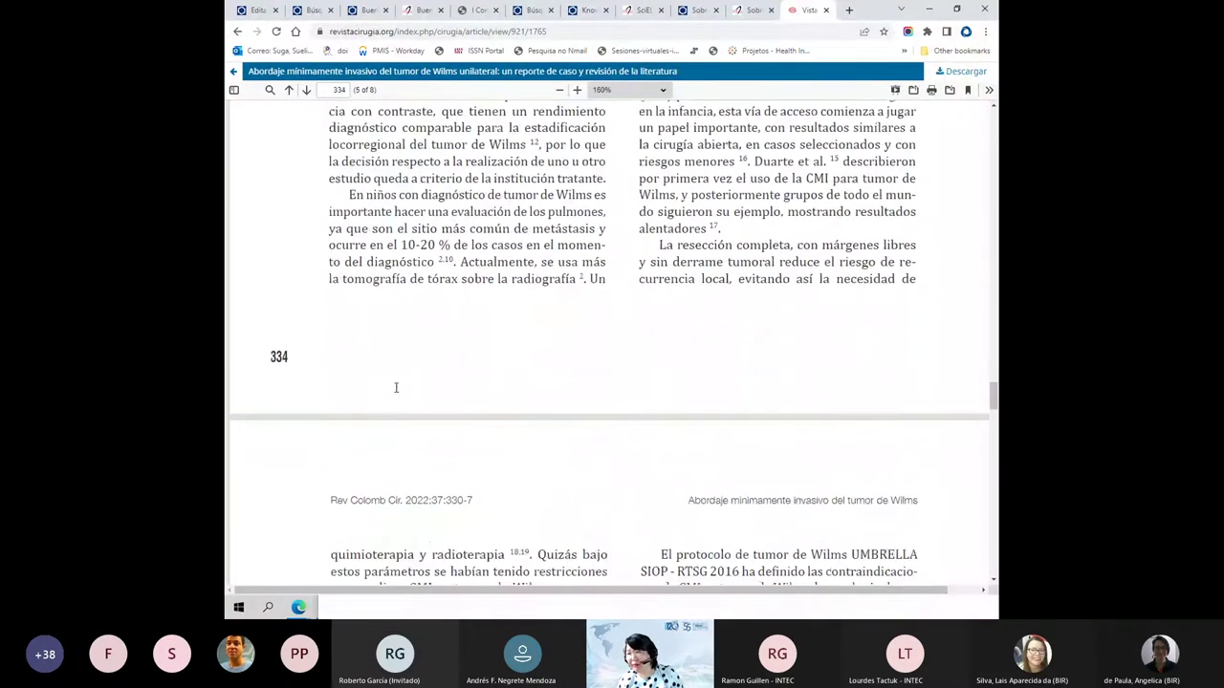
scroll(396, 392, "up", 15)
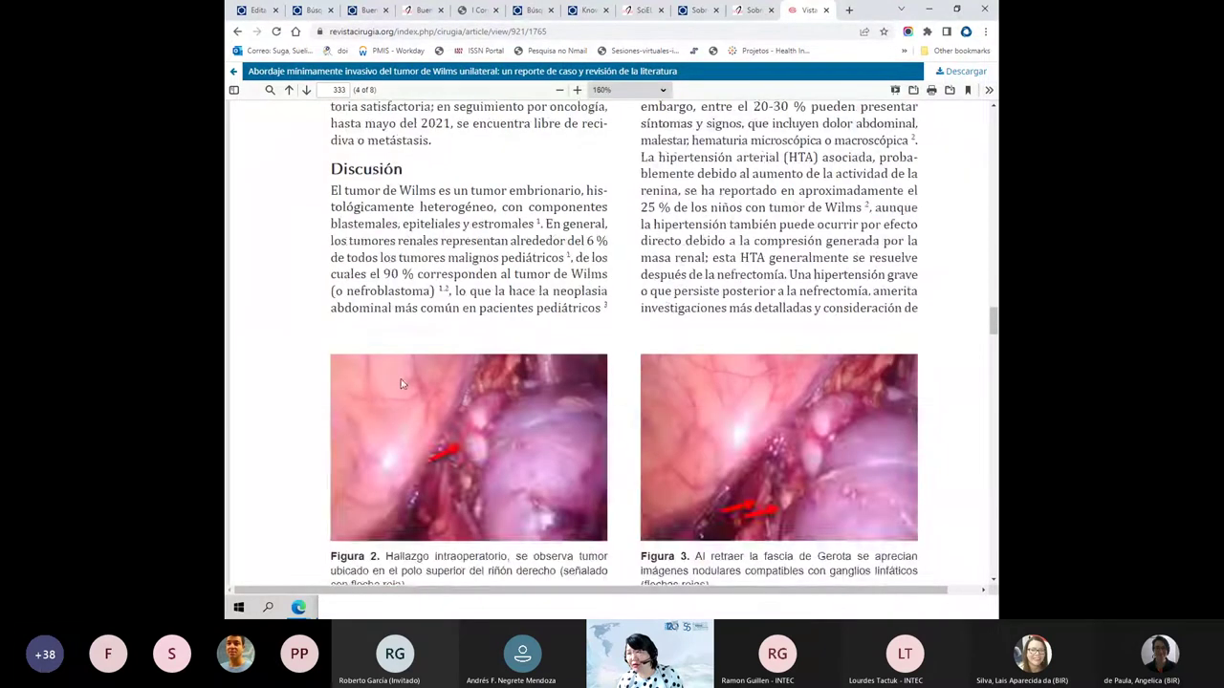
scroll(402, 378, "down", 3)
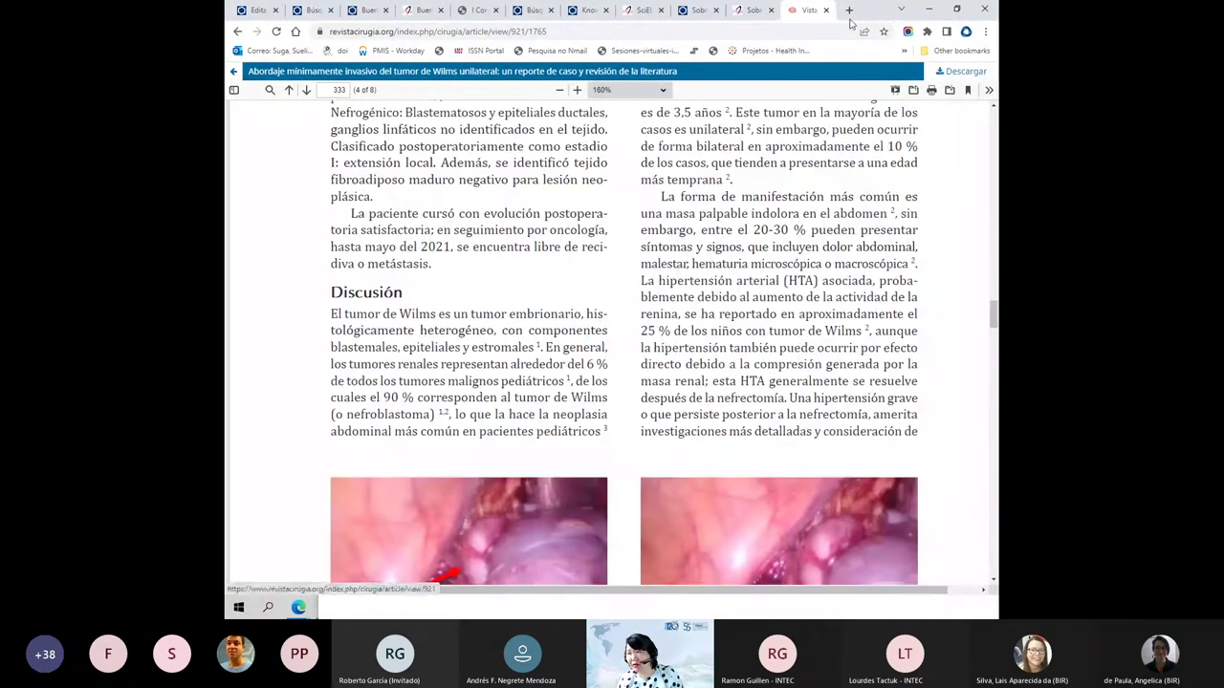
- Switch to the SciELO article on newborn pain knowledge in a maximized window and reload the page so it displays properly
left_click_drag(872, 11, 872, 79)
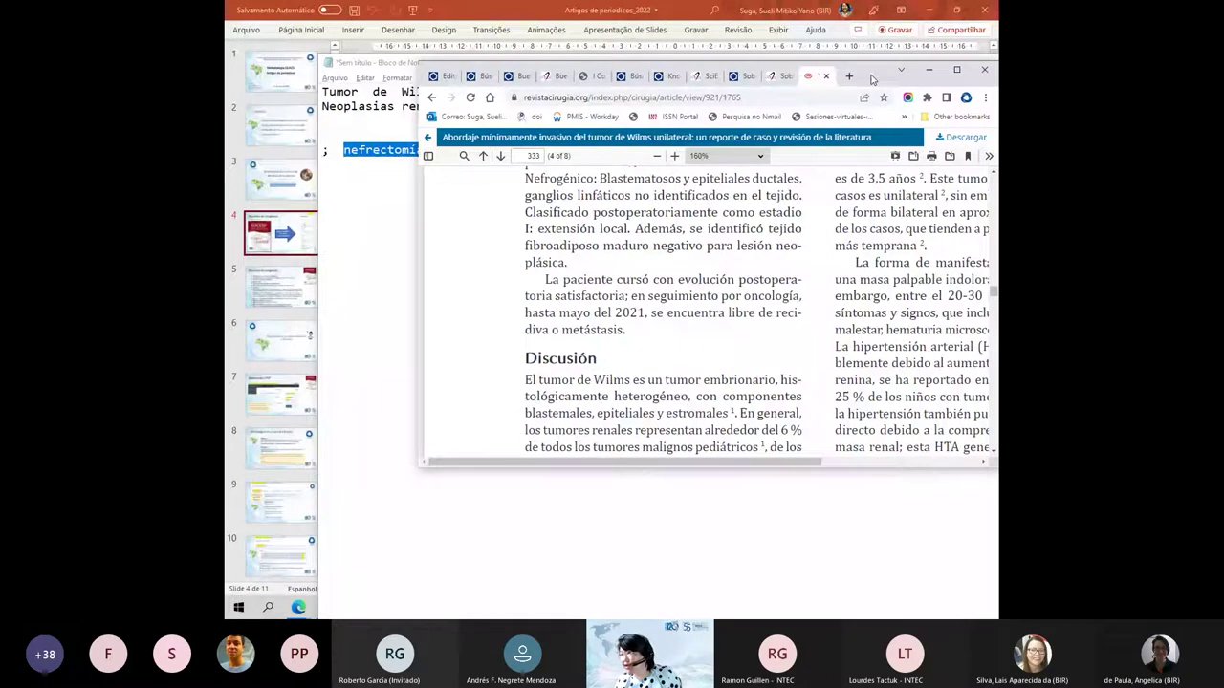
left_click(707, 75)
left_click(956, 69)
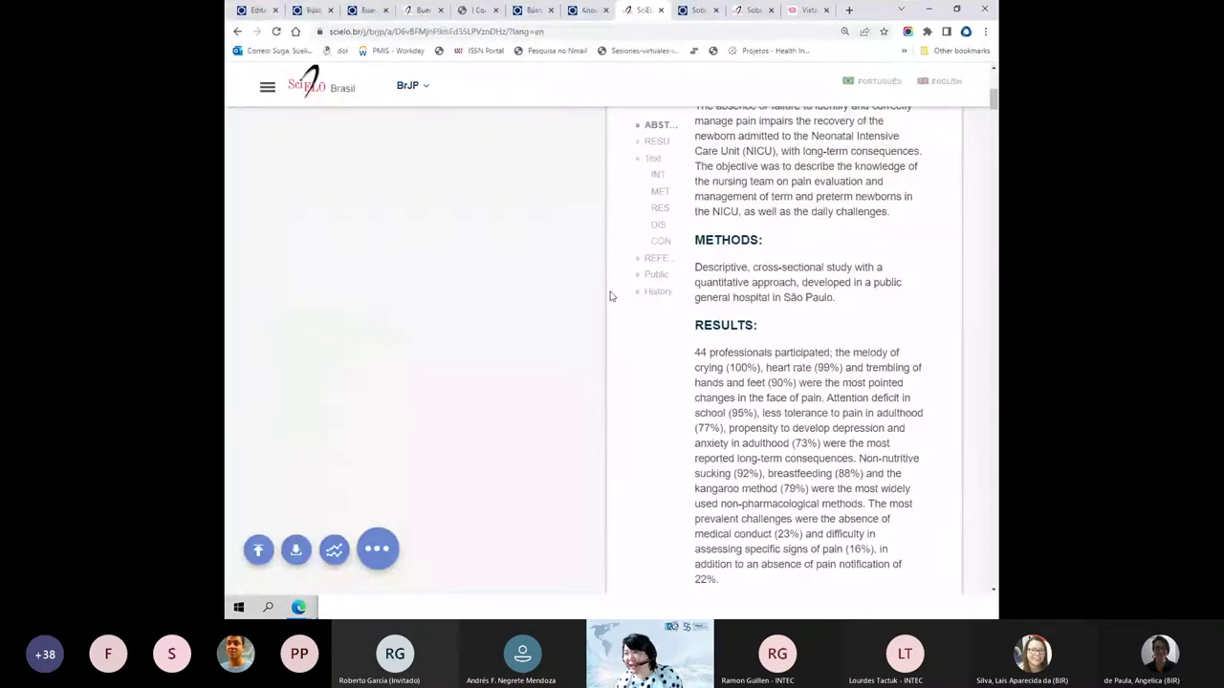
scroll(511, 225, "up", 2)
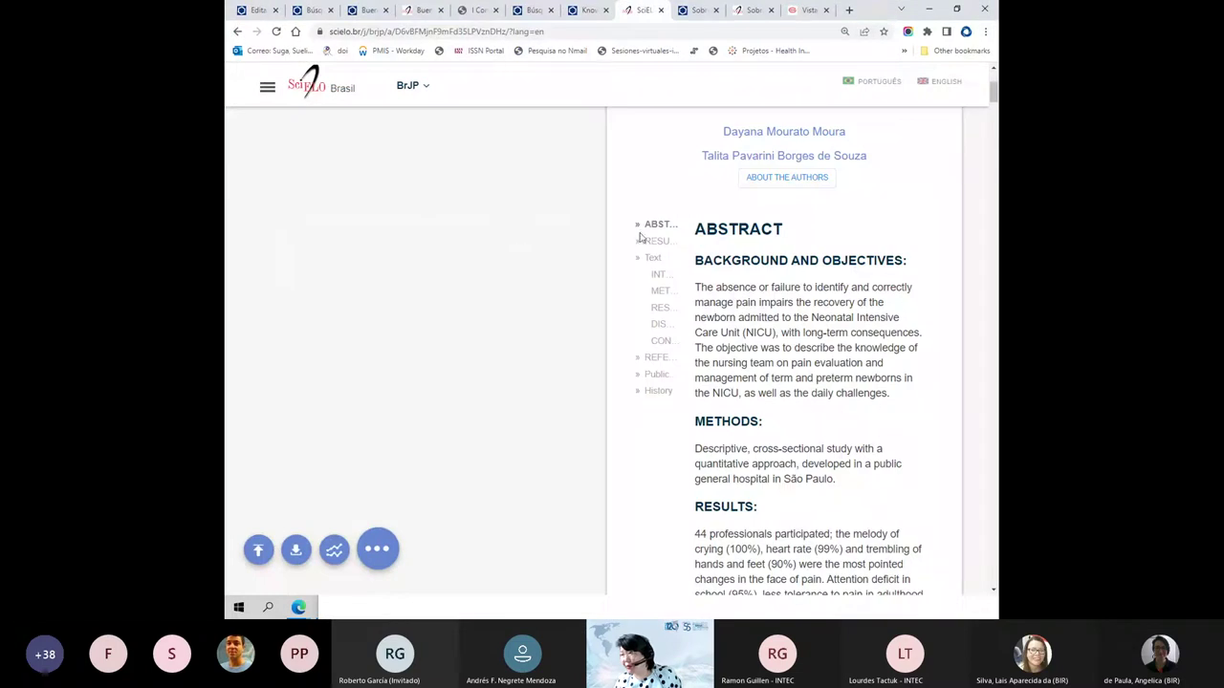
left_click(276, 32)
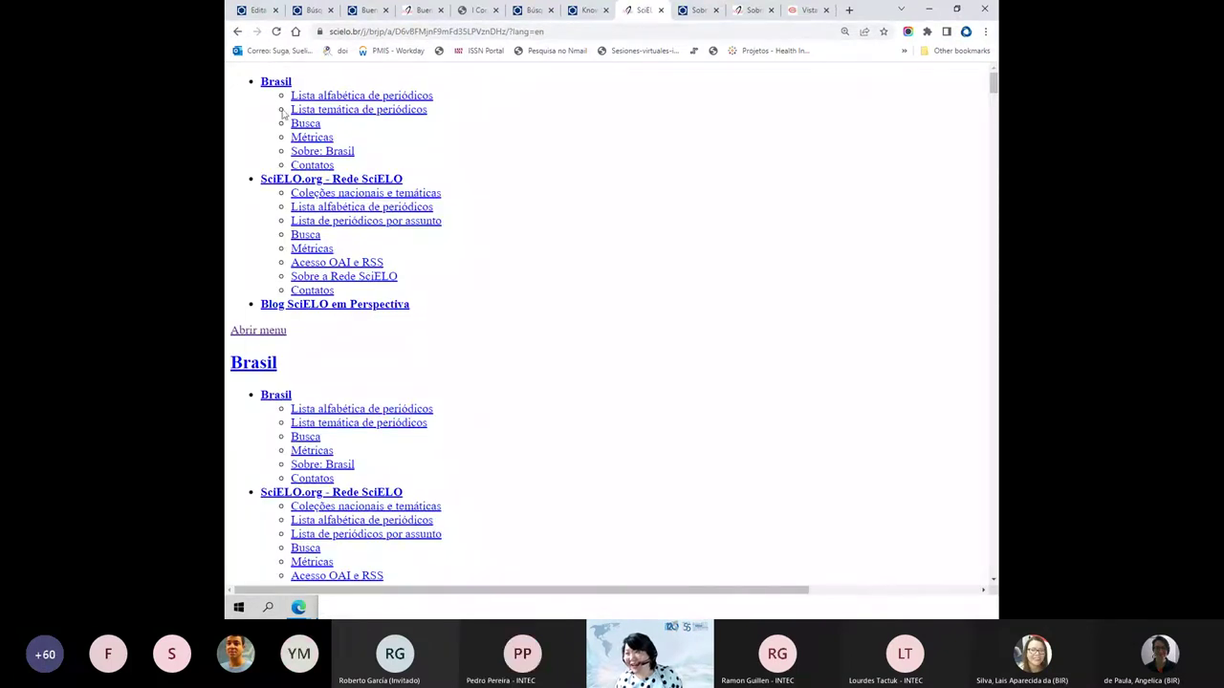
left_click(356, 32)
key("Return")
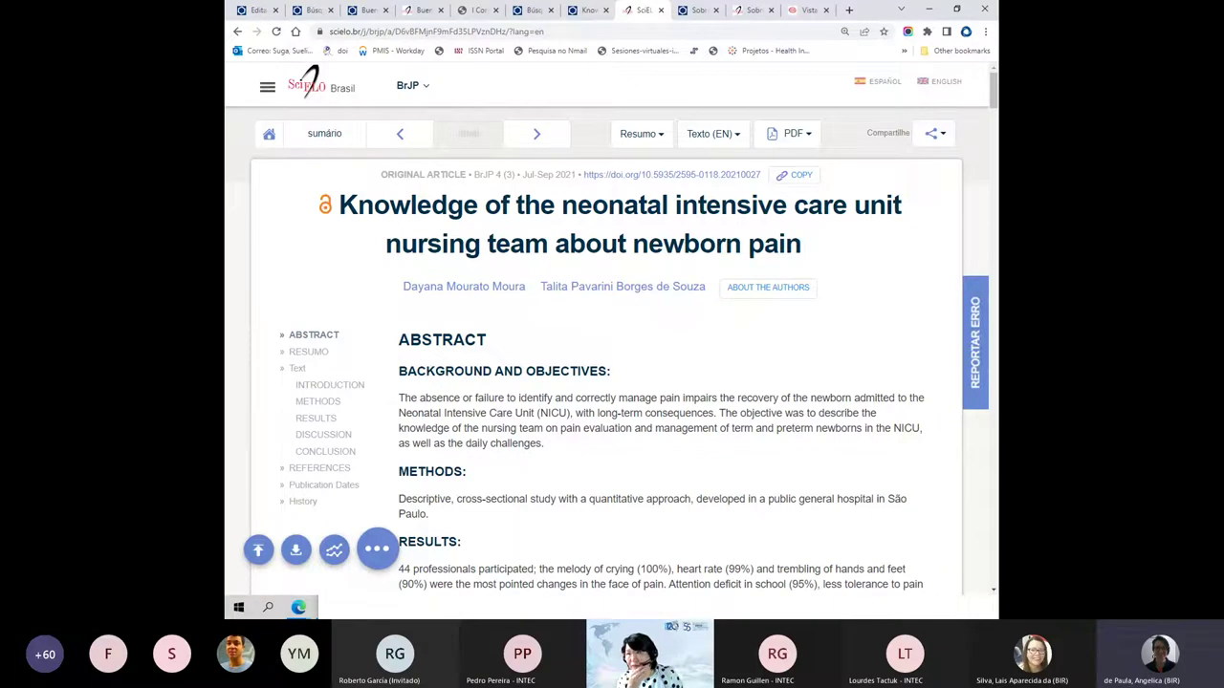
- Go back to the Wilms tumor record in FI-ADMIN and show its author keywords and abstract in the metadata
left_click(243, 17)
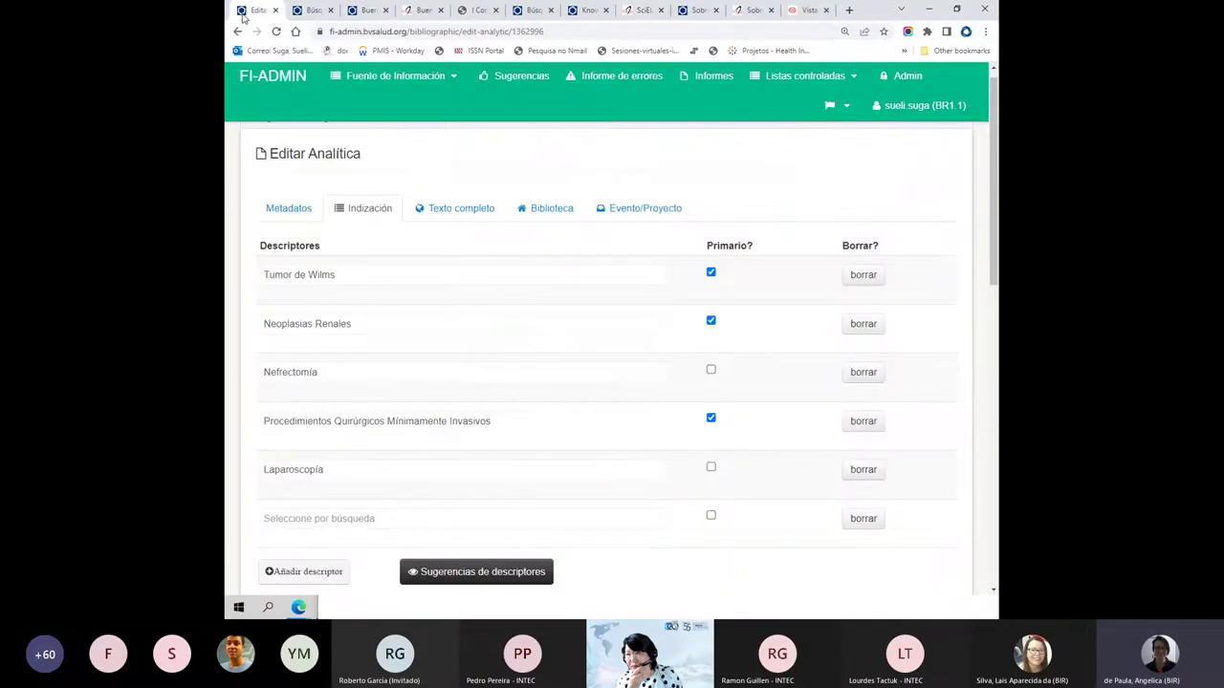
left_click(280, 218)
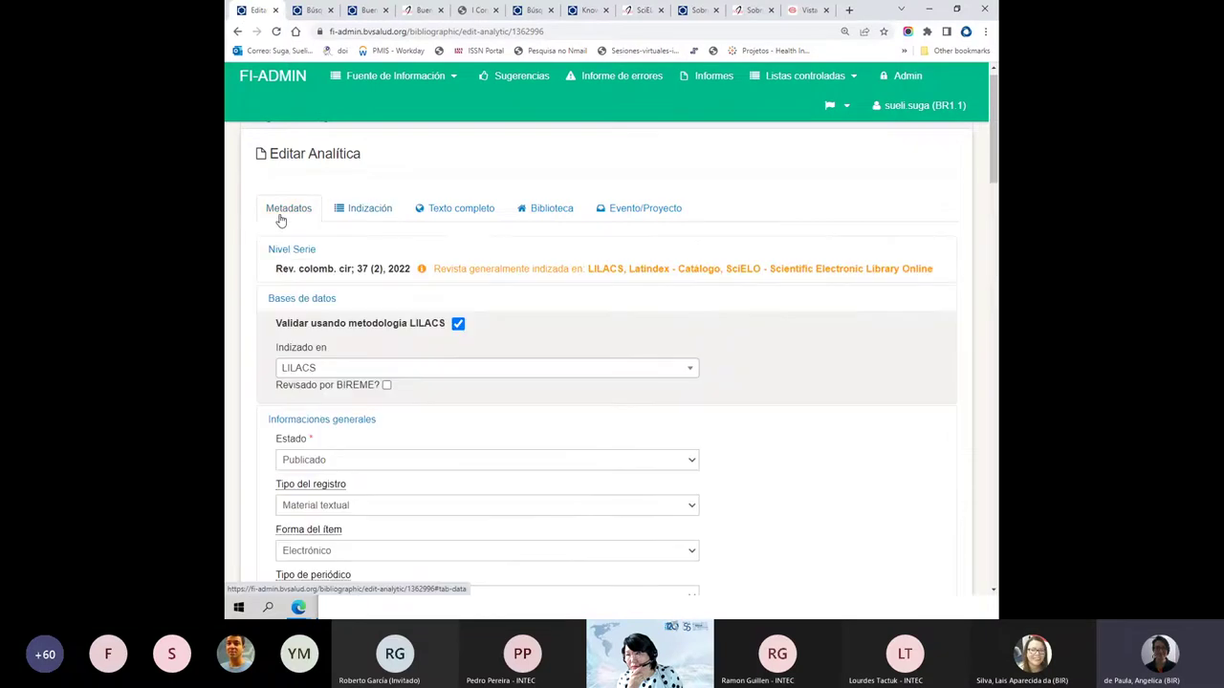
scroll(280, 220, "down", 8)
scroll(279, 216, "down", 3)
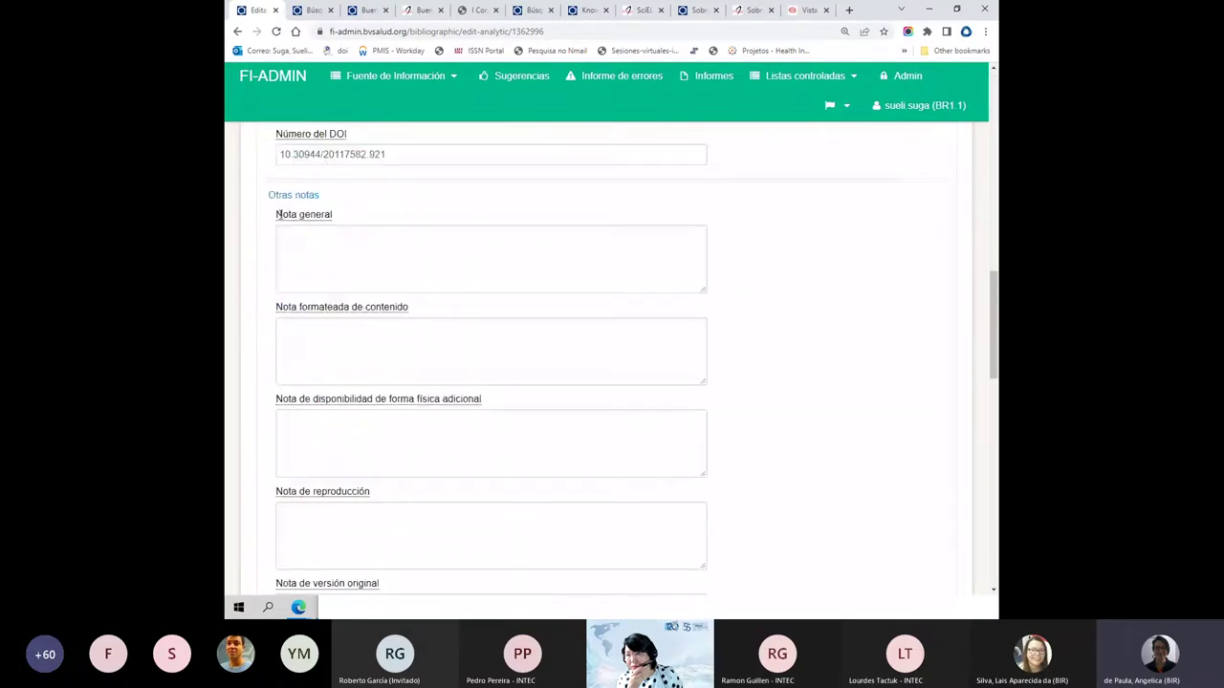
scroll(280, 215, "down", 4)
scroll(280, 214, "down", 4)
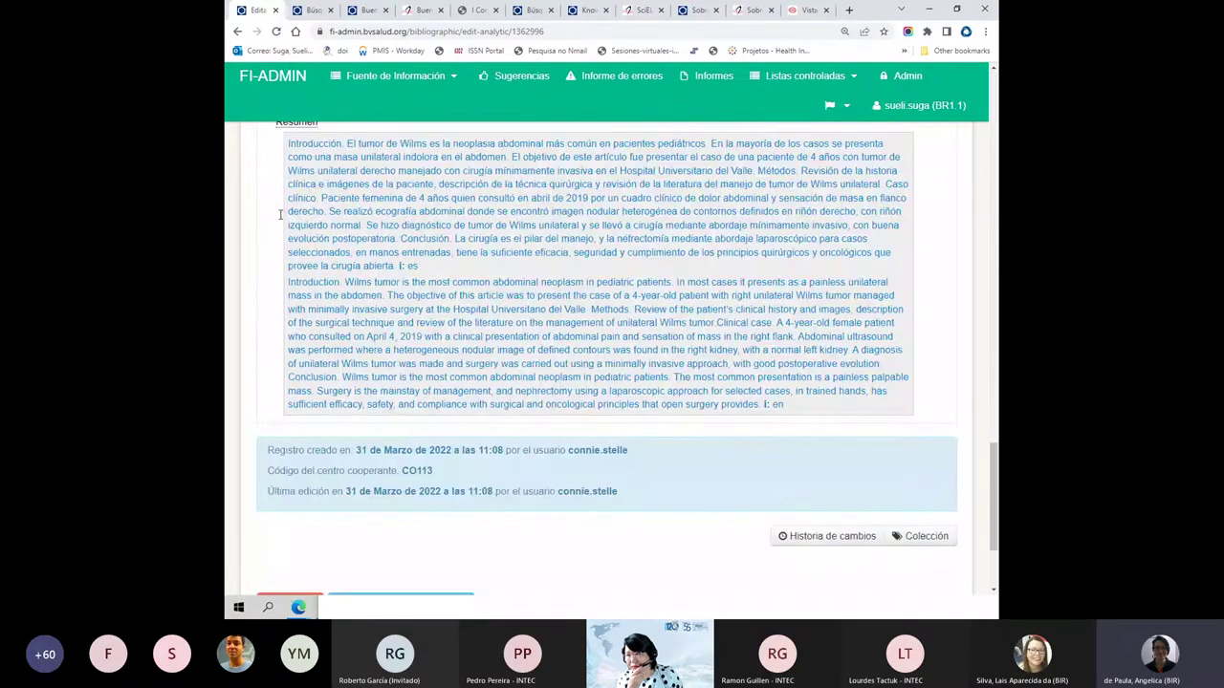
scroll(280, 217, "up", 2)
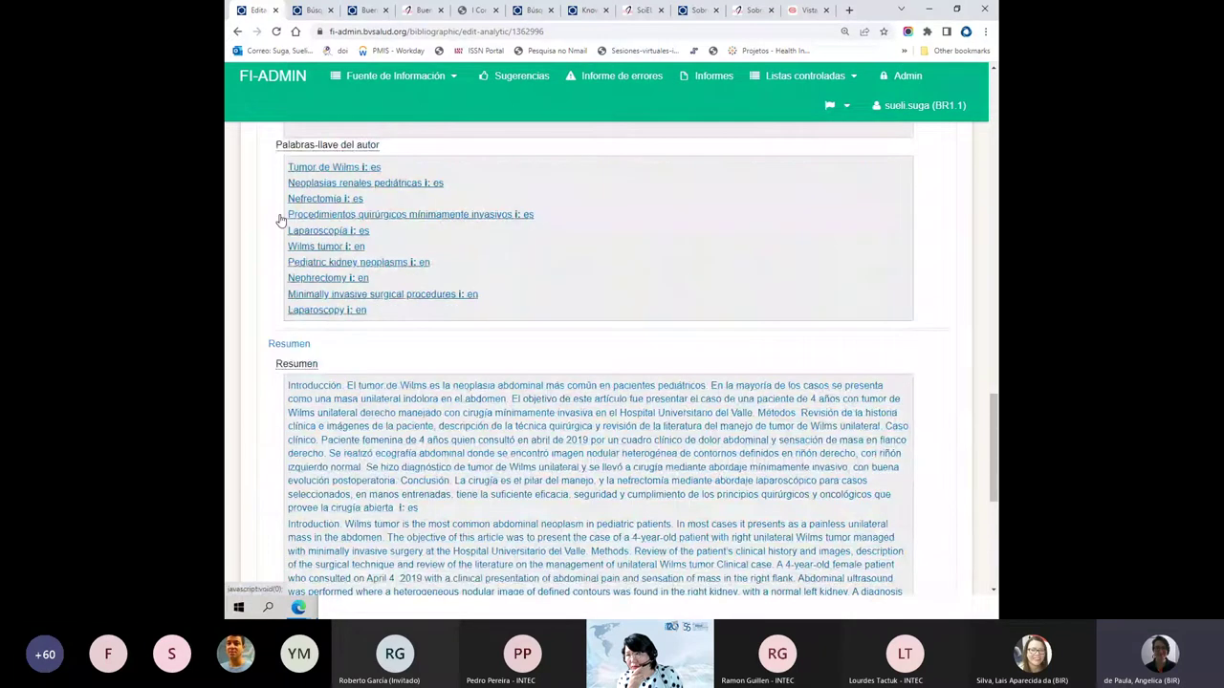
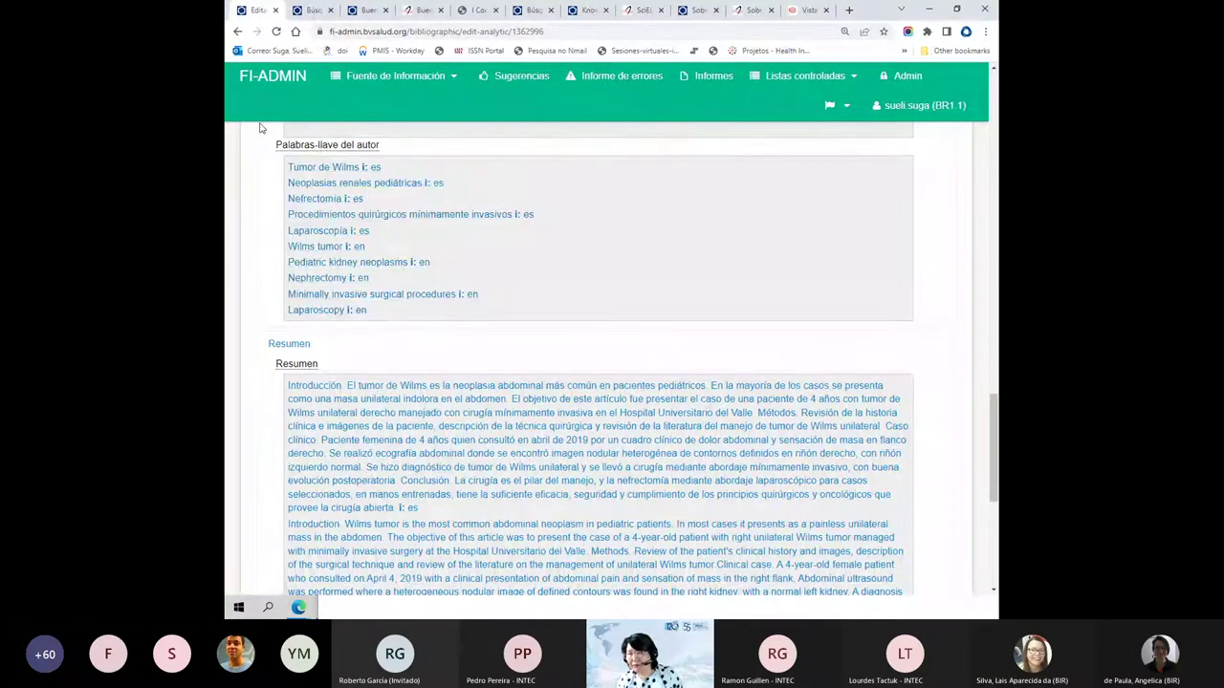
- Bring the SciELO newborn pain article back up in a maximized window and view its English keywords and Portuguese abstract
double_click(870, 17)
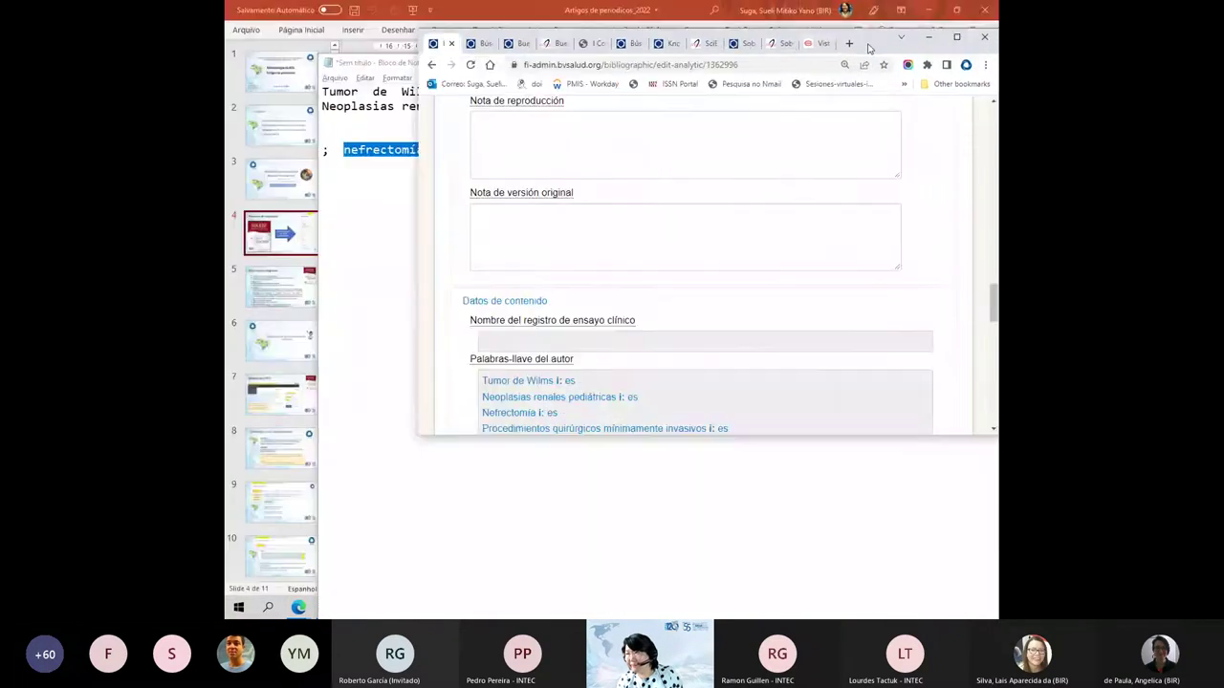
left_click(709, 43)
double_click(896, 48)
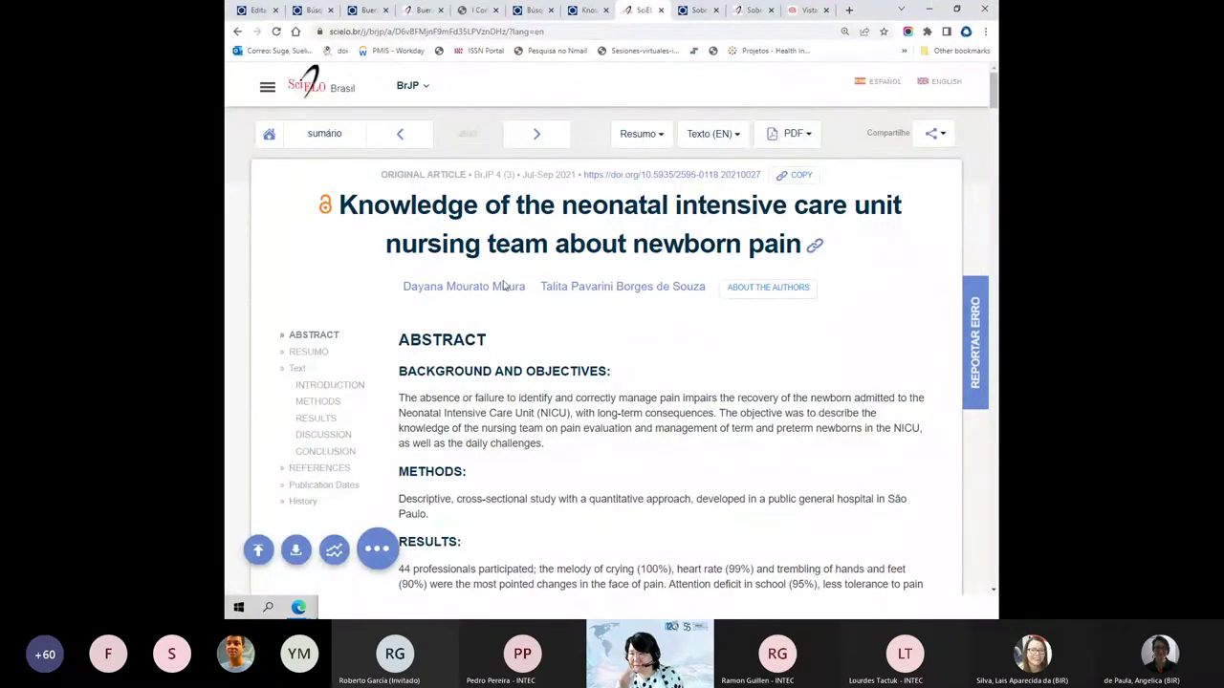
scroll(583, 412, "down", 7)
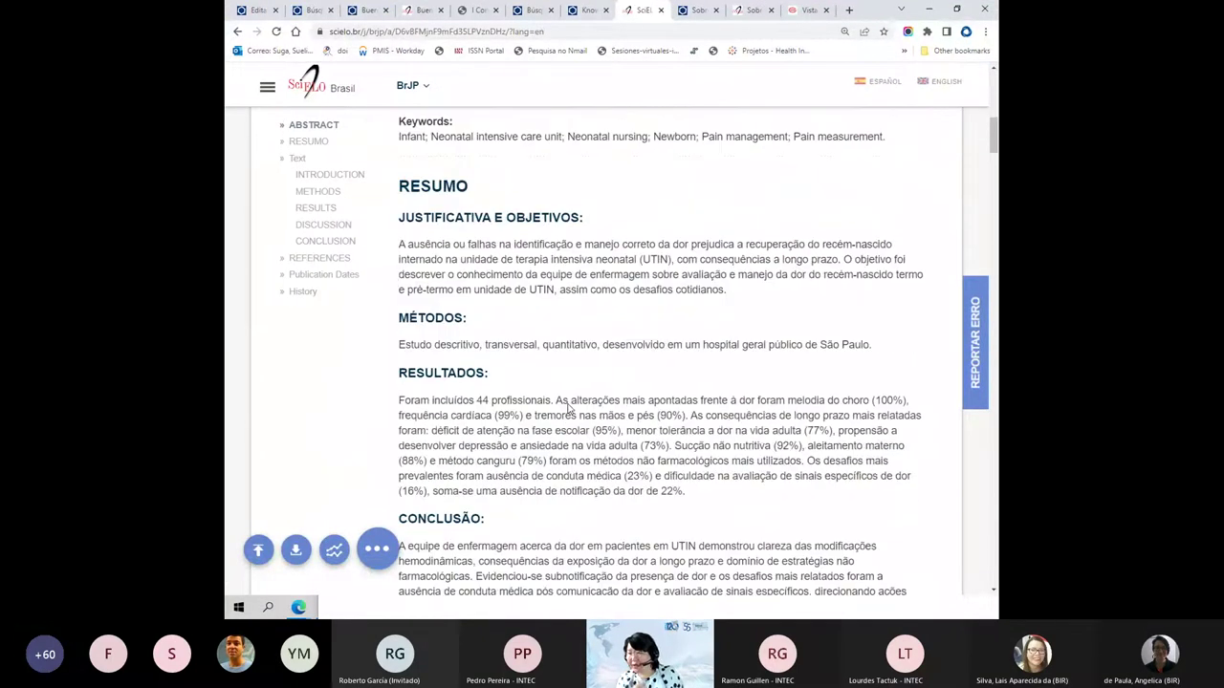
- Go through the newborn pain article's structure, highlighting the INTRODUCTION, METHODS and RESULTS headings one after another
scroll(568, 407, "down", 6)
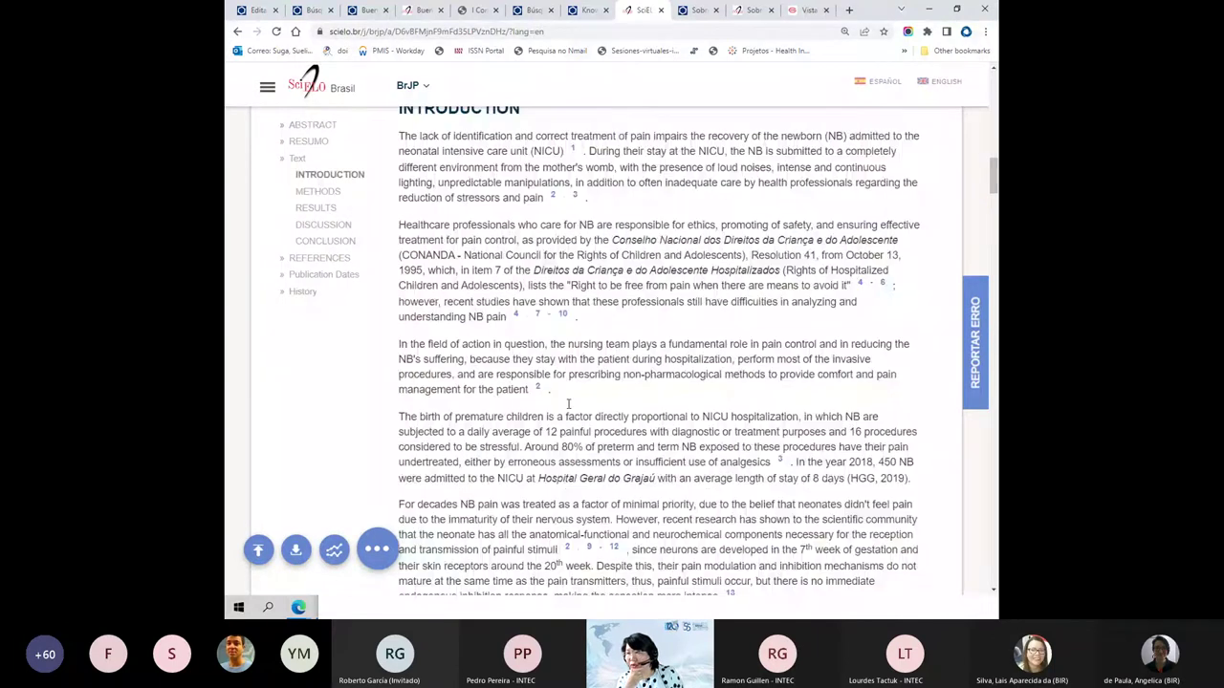
scroll(568, 404, "up", 1)
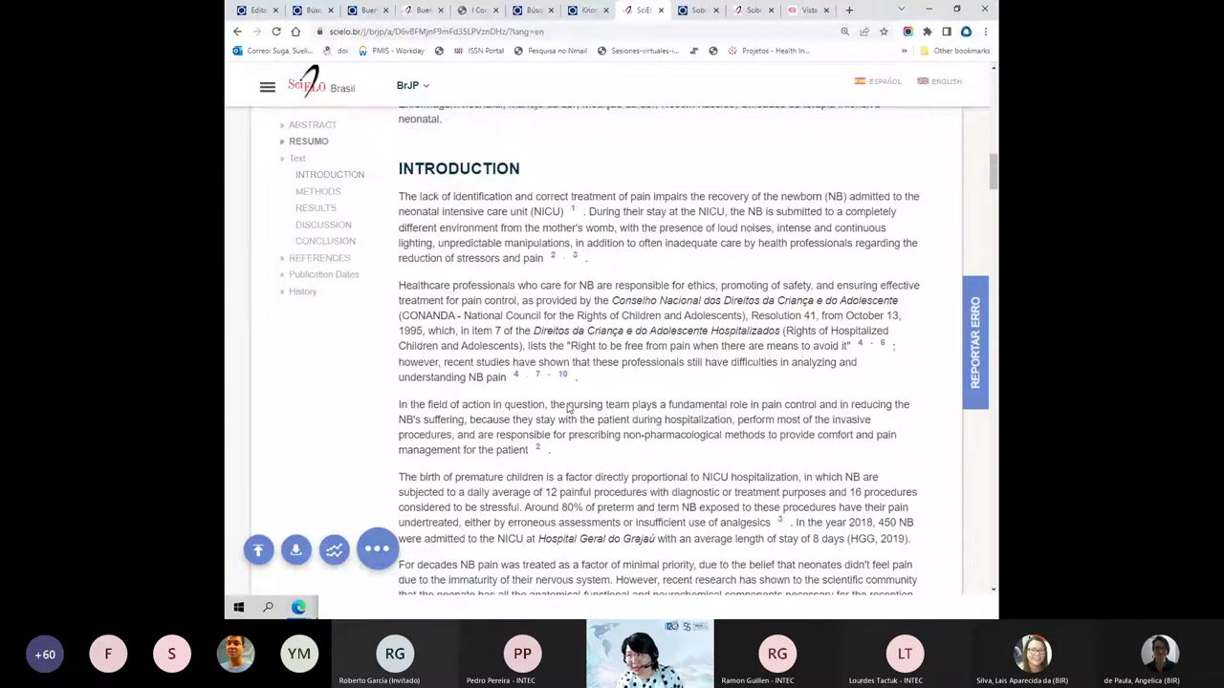
left_click_drag(536, 169, 409, 167)
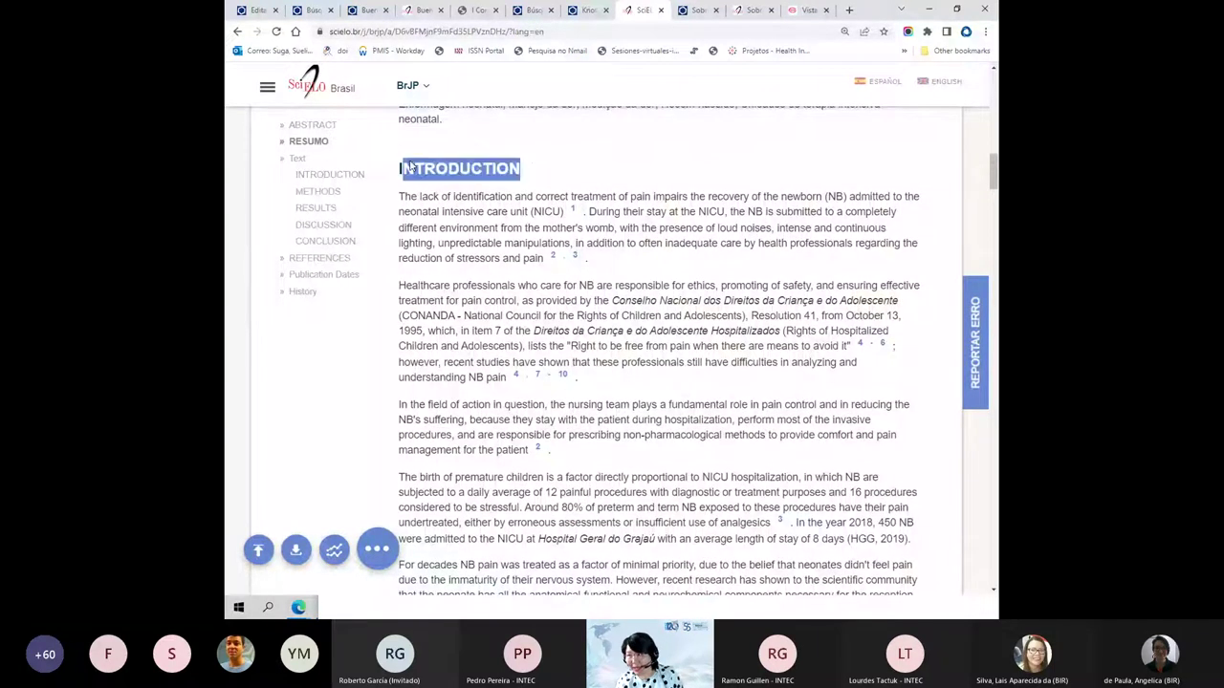
scroll(409, 167, "down", 15)
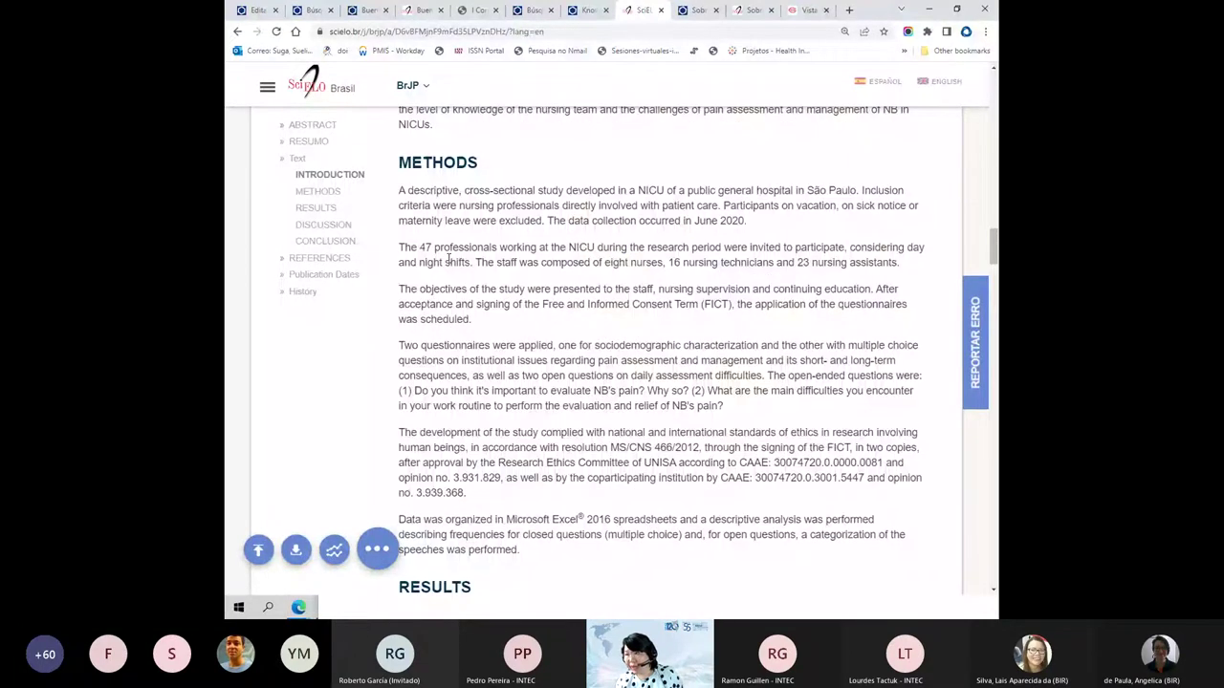
scroll(400, 243, "up", 1)
left_click_drag(478, 243, 400, 243)
scroll(401, 243, "down", 6)
left_click_drag(478, 306, 413, 304)
scroll(421, 305, "down", 1)
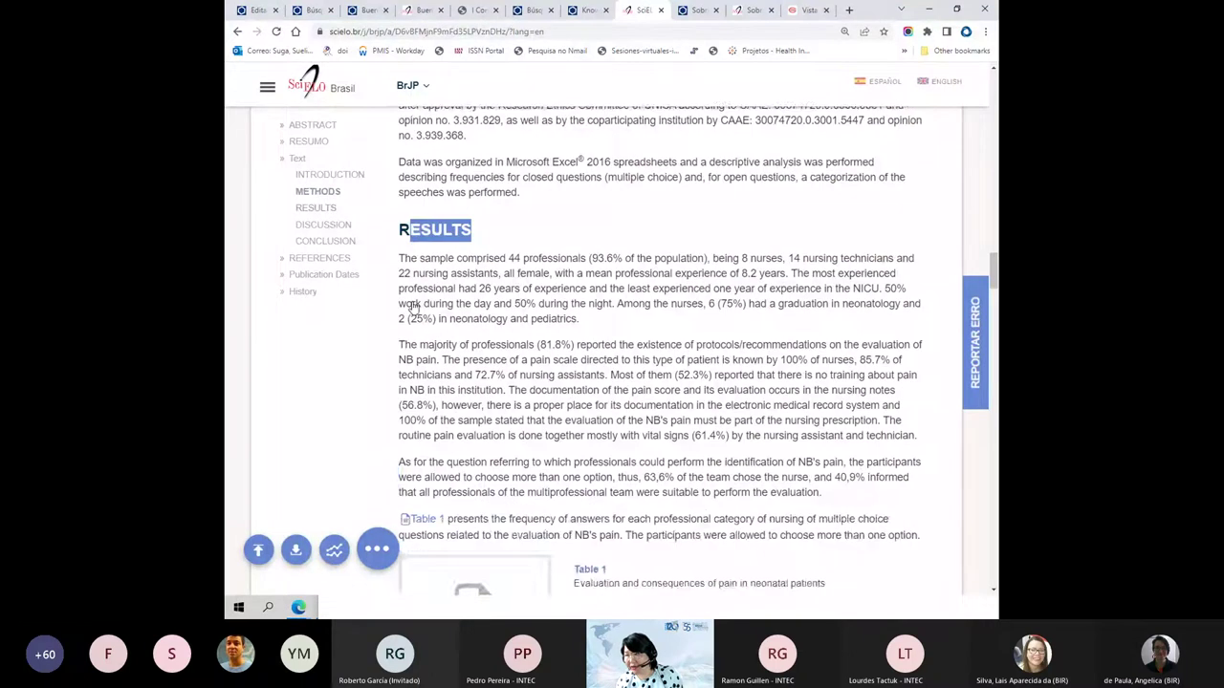
- Return to the start of the METHODS section and highlight the study type "descriptive, cross-sectional study"
scroll(425, 306, "up", 4)
scroll(428, 306, "up", 3)
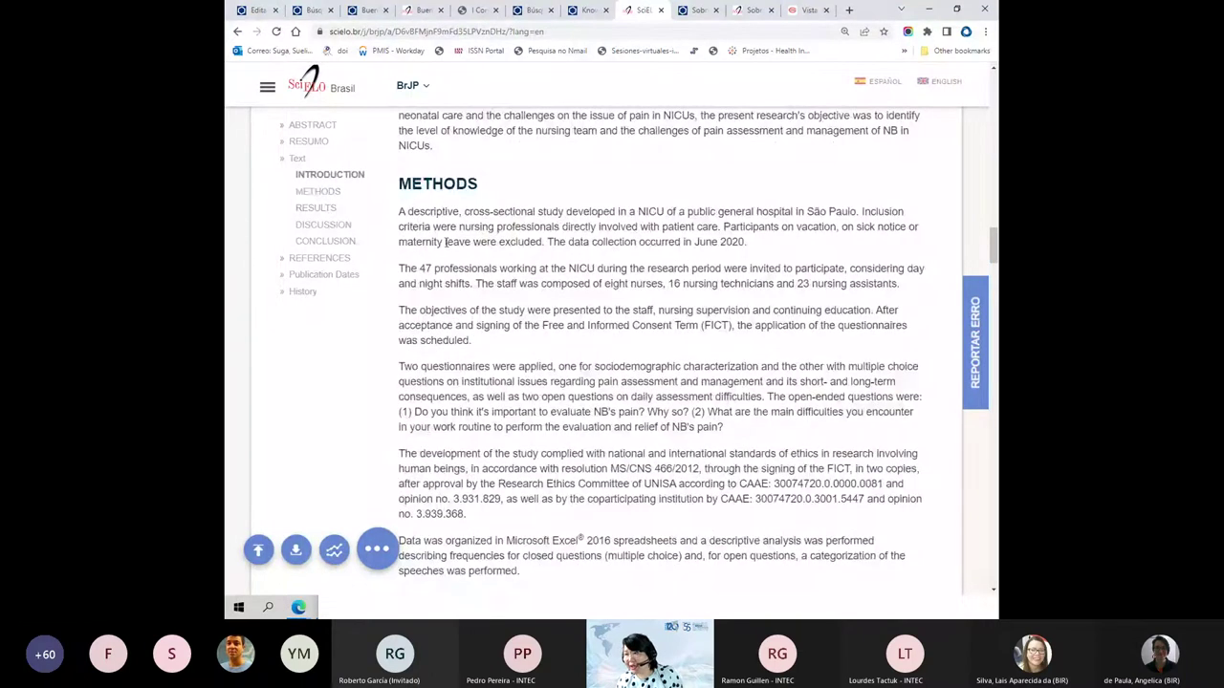
left_click_drag(410, 210, 568, 211)
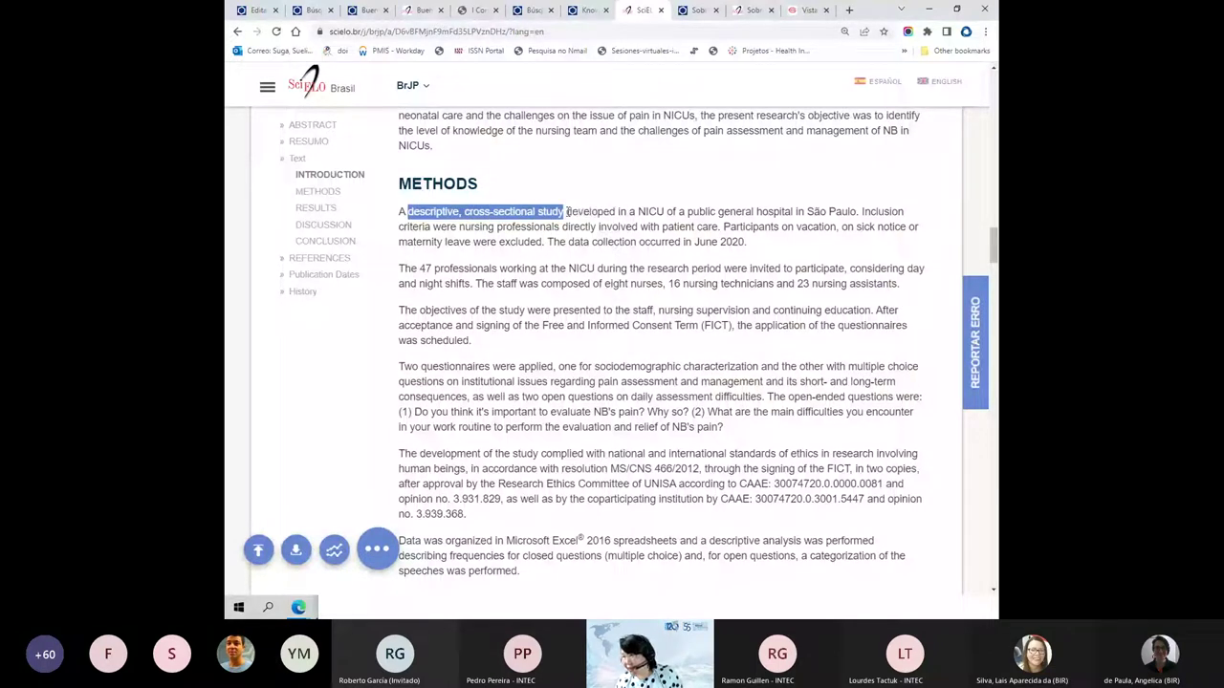
- Look through the rest of METHODS and highlight the word "female" in the first paragraph of RESULTS
scroll(568, 211, "down", 2)
scroll(801, 360, "down", 1)
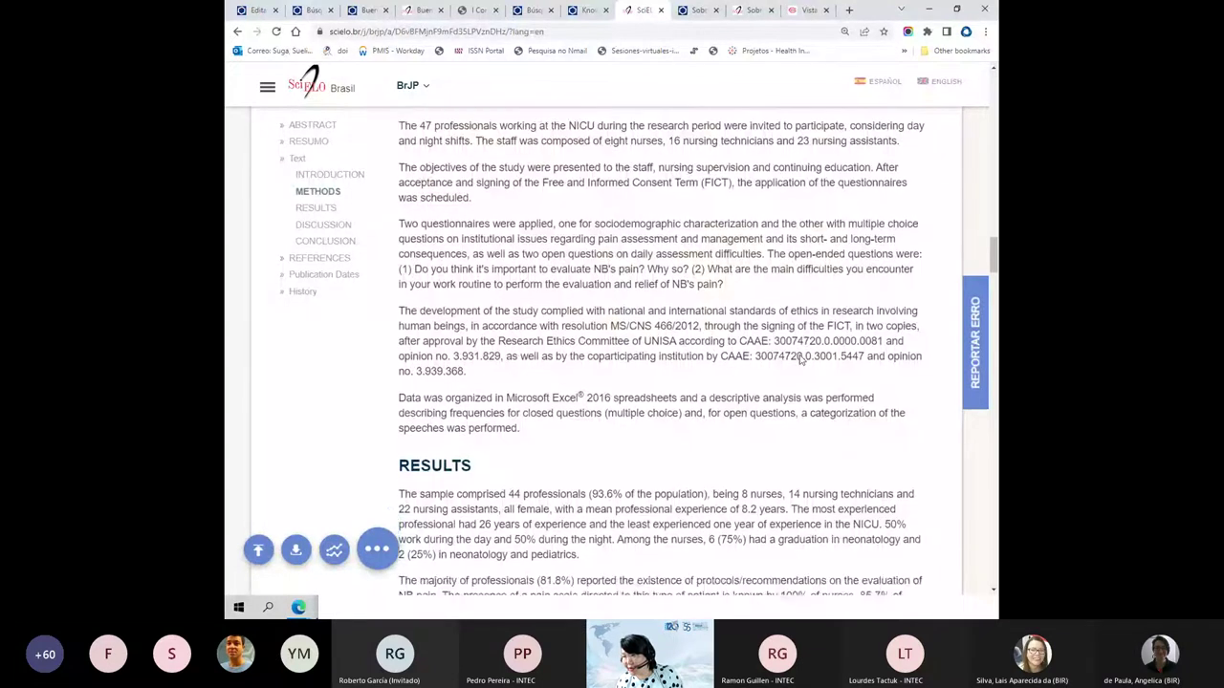
scroll(802, 360, "down", 1)
scroll(799, 359, "down", 1)
left_click_drag(431, 246, 463, 245)
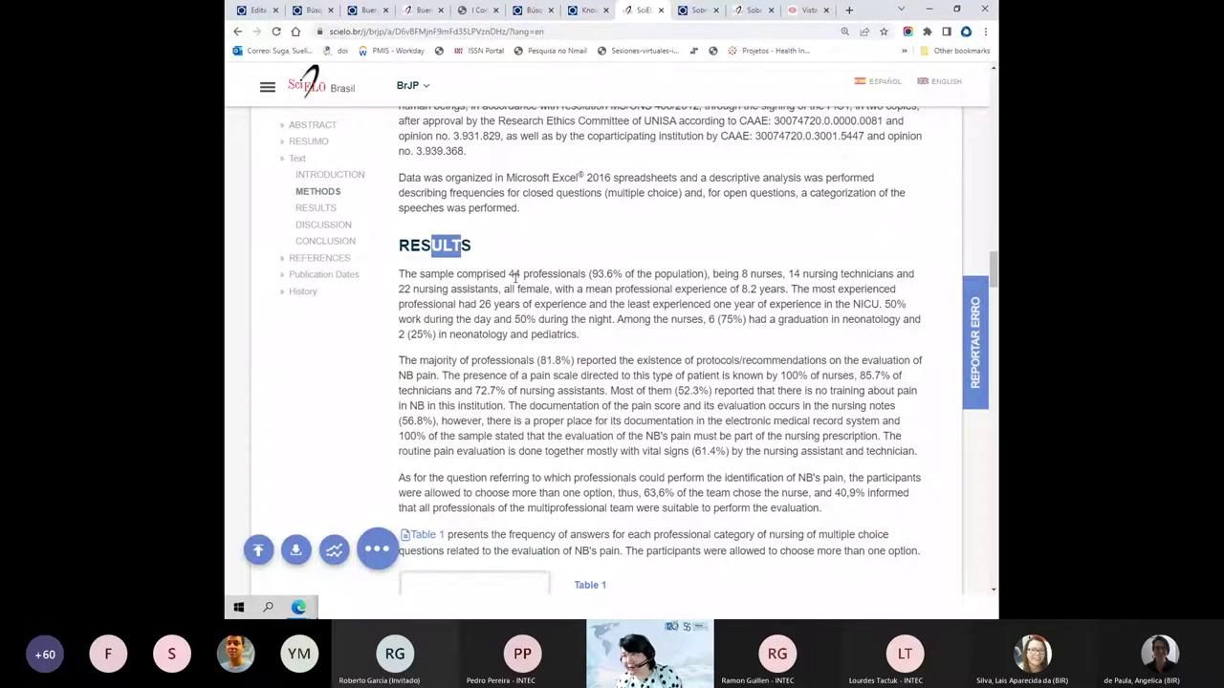
left_click_drag(516, 289, 552, 290)
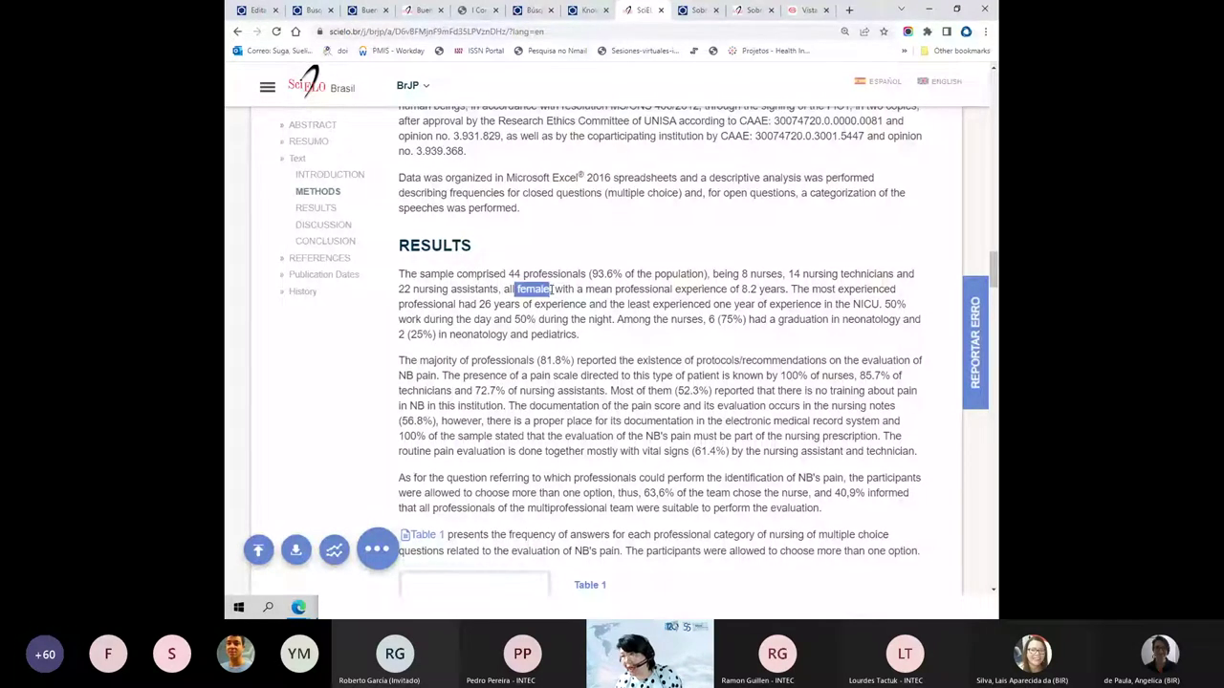
- Open Table 1 on evaluation and consequences of pain in neonatal patients, look through all its rows, and close it
scroll(551, 290, "down", 2)
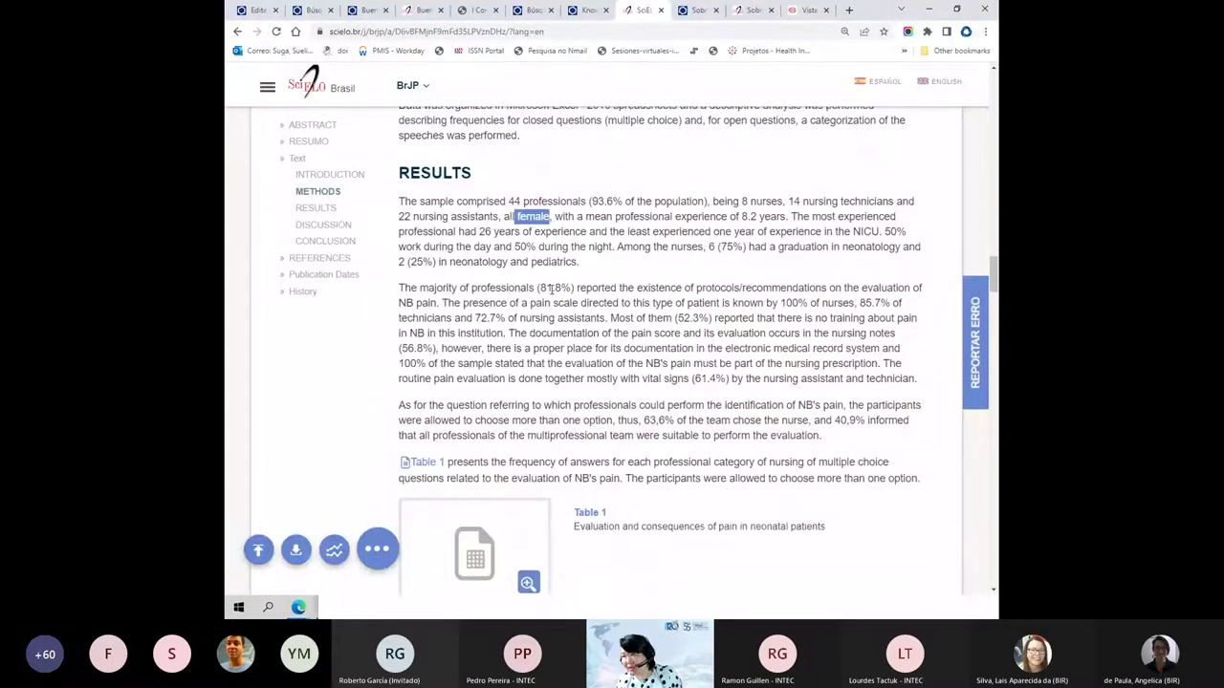
scroll(552, 290, "down", 1)
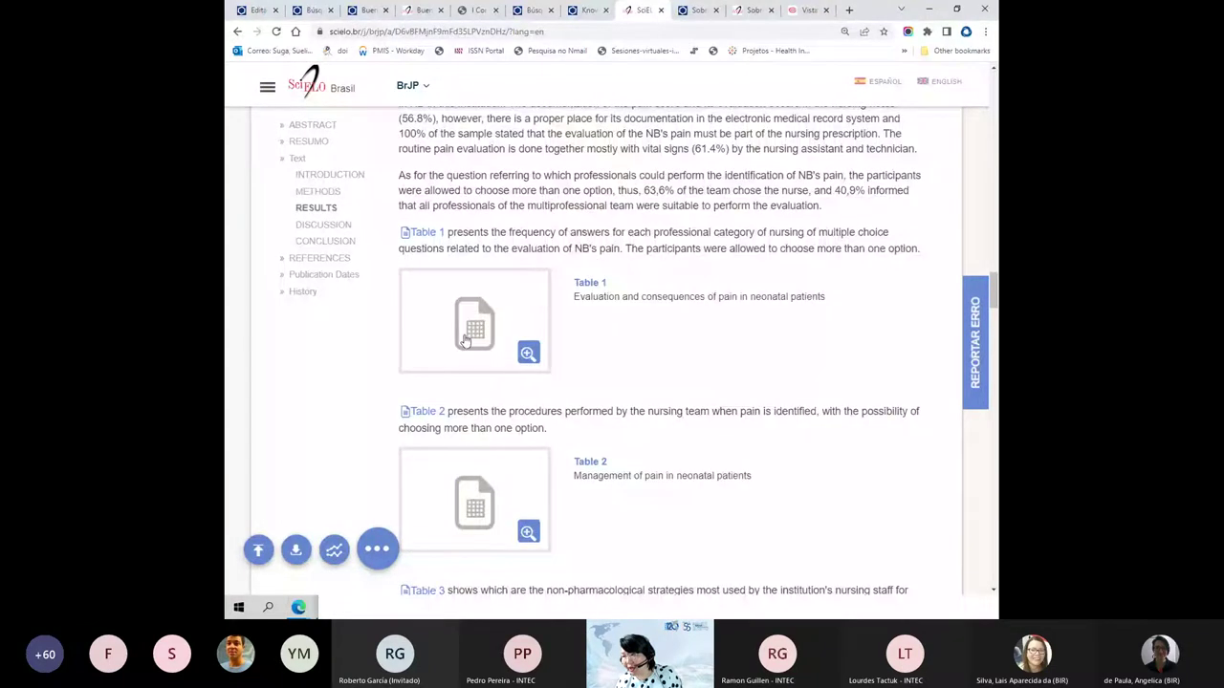
left_click(481, 341)
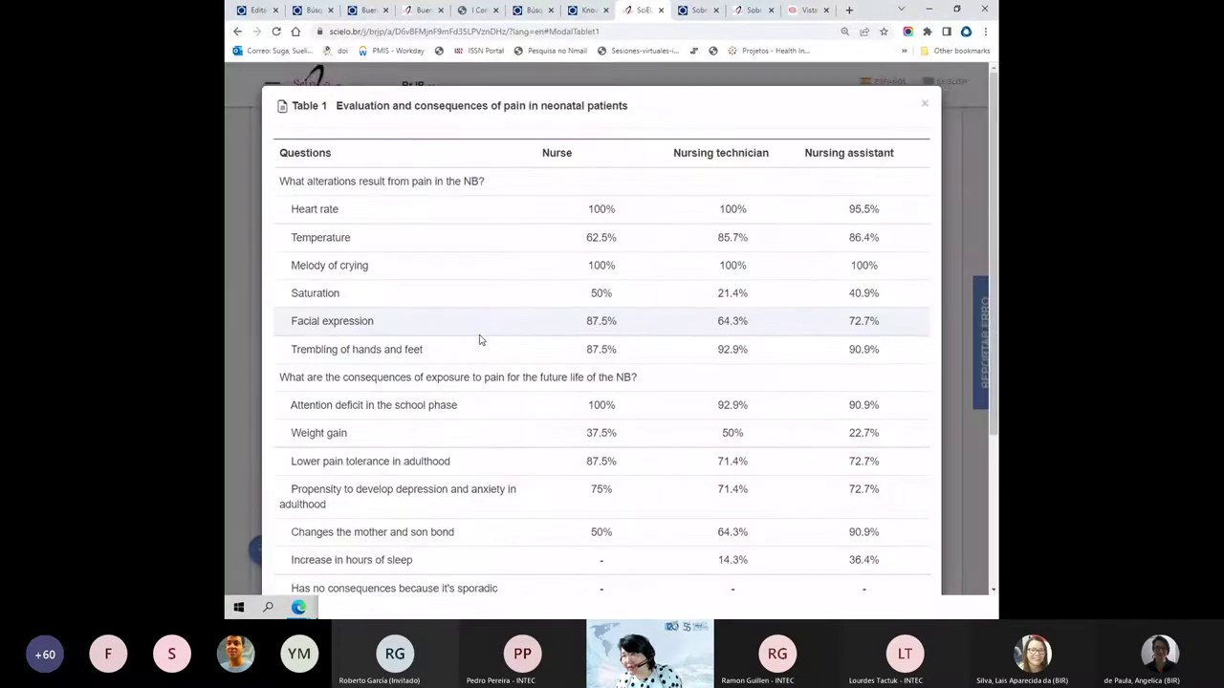
scroll(481, 341, "down", 3)
scroll(481, 342, "down", 1)
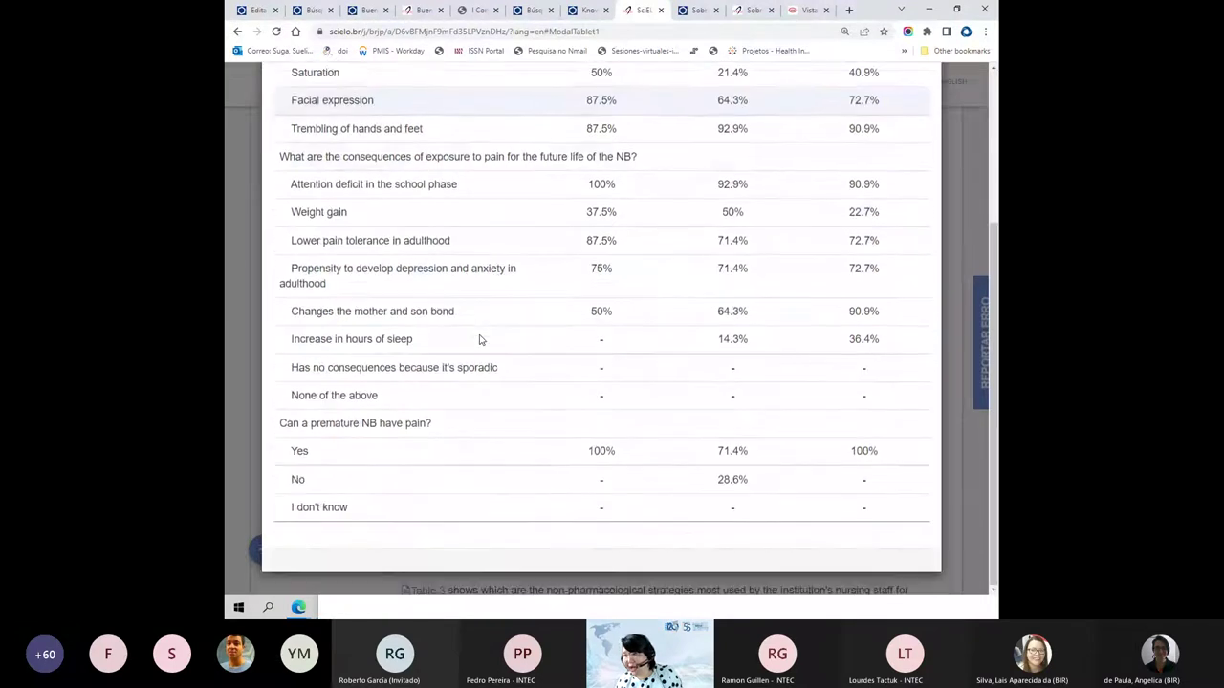
scroll(930, 180, "up", 2)
scroll(930, 180, "up", 2)
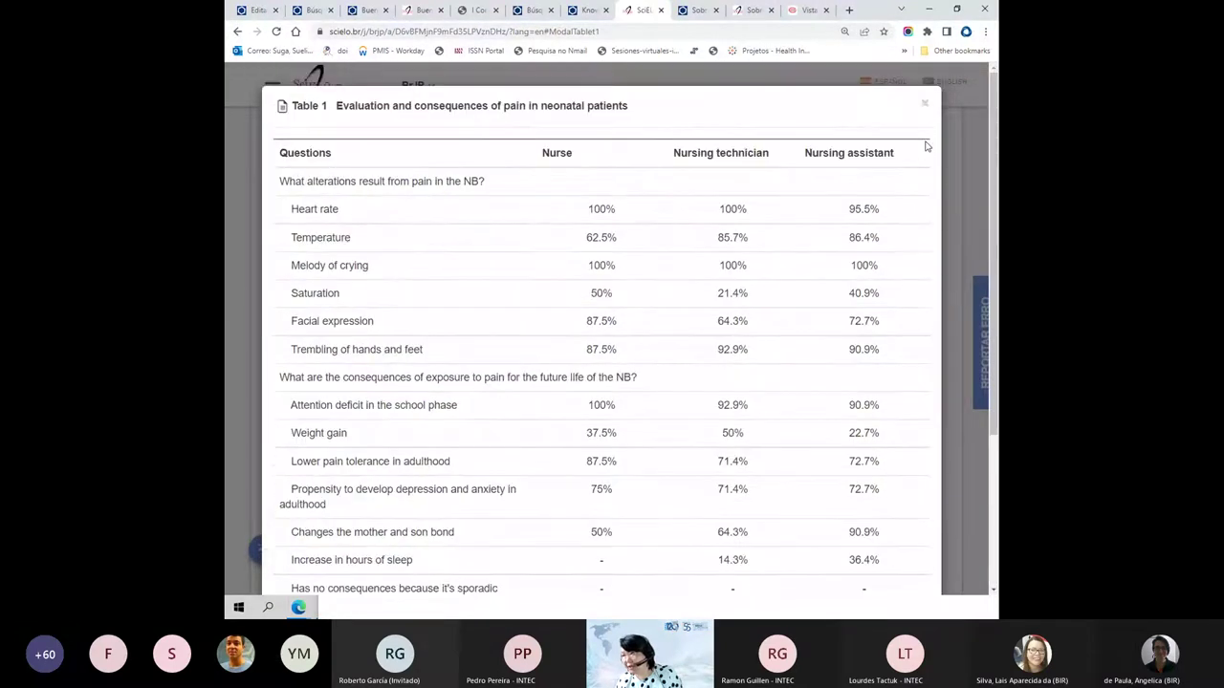
left_click(922, 107)
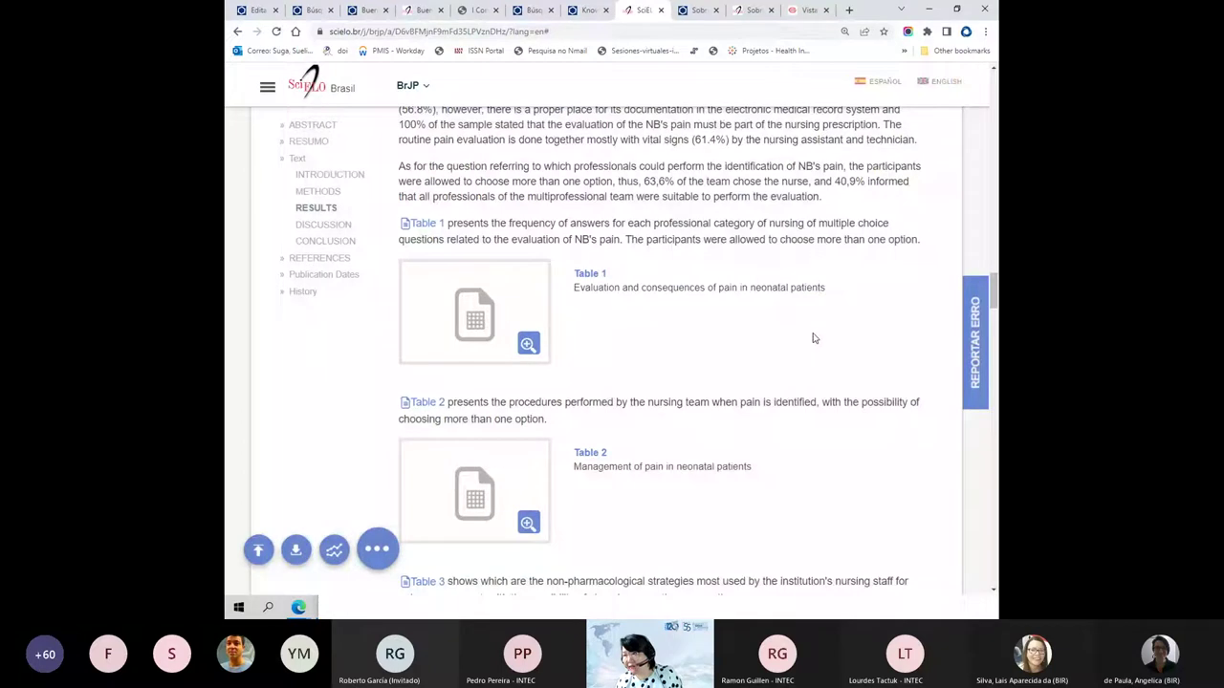
- View Table 2 on management of pain in neonatal patients and close it
scroll(489, 171, "down", 4)
left_click(490, 171)
scroll(558, 291, "down", 1)
scroll(729, 268, "up", 1)
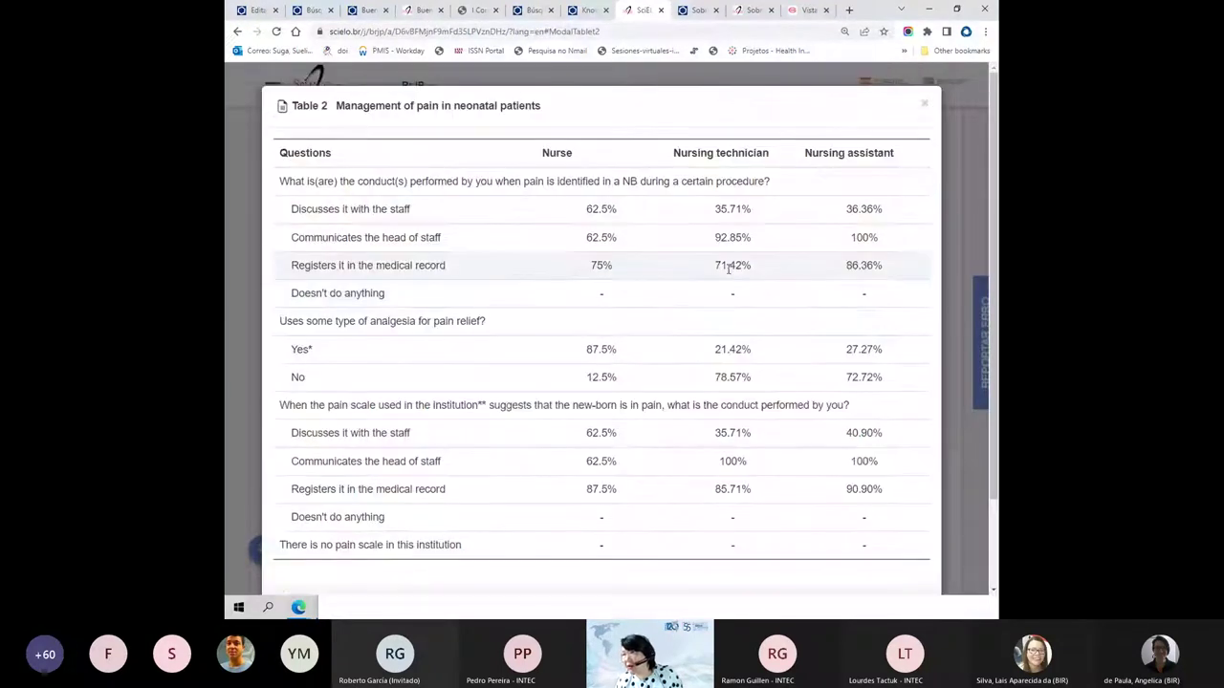
left_click(924, 105)
- View Table 3 on non-pharmacological measures for pain control and close it
left_click(529, 350)
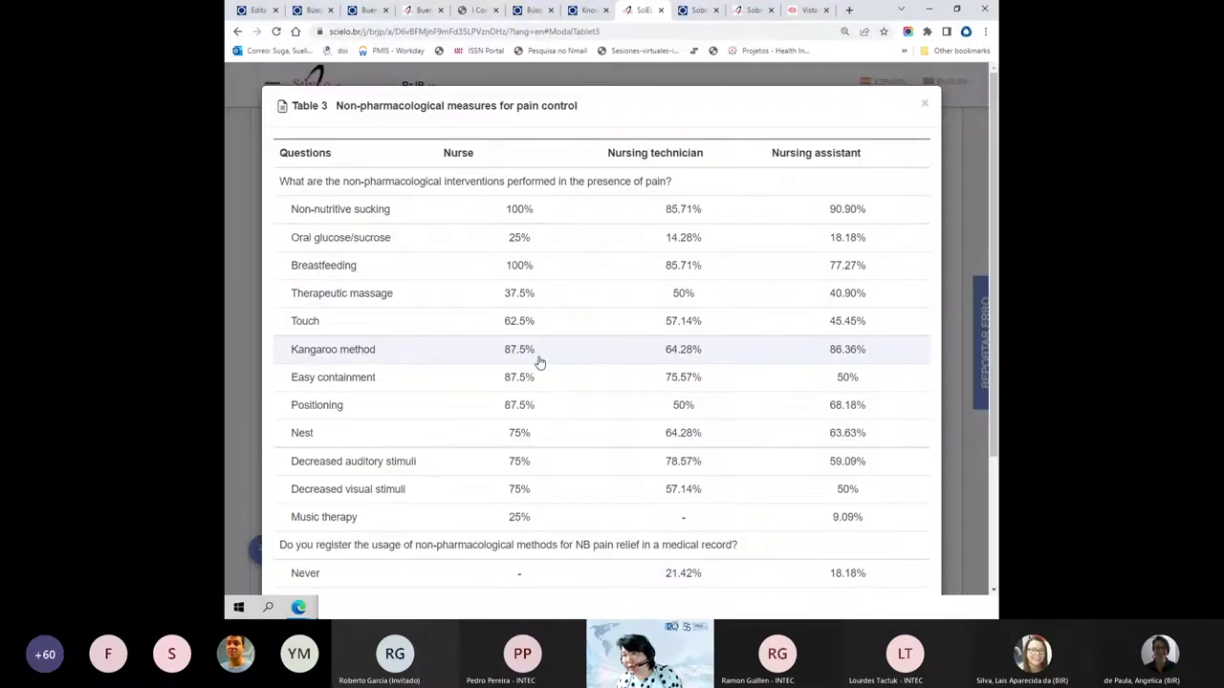
scroll(541, 362, "down", 2)
scroll(541, 363, "up", 2)
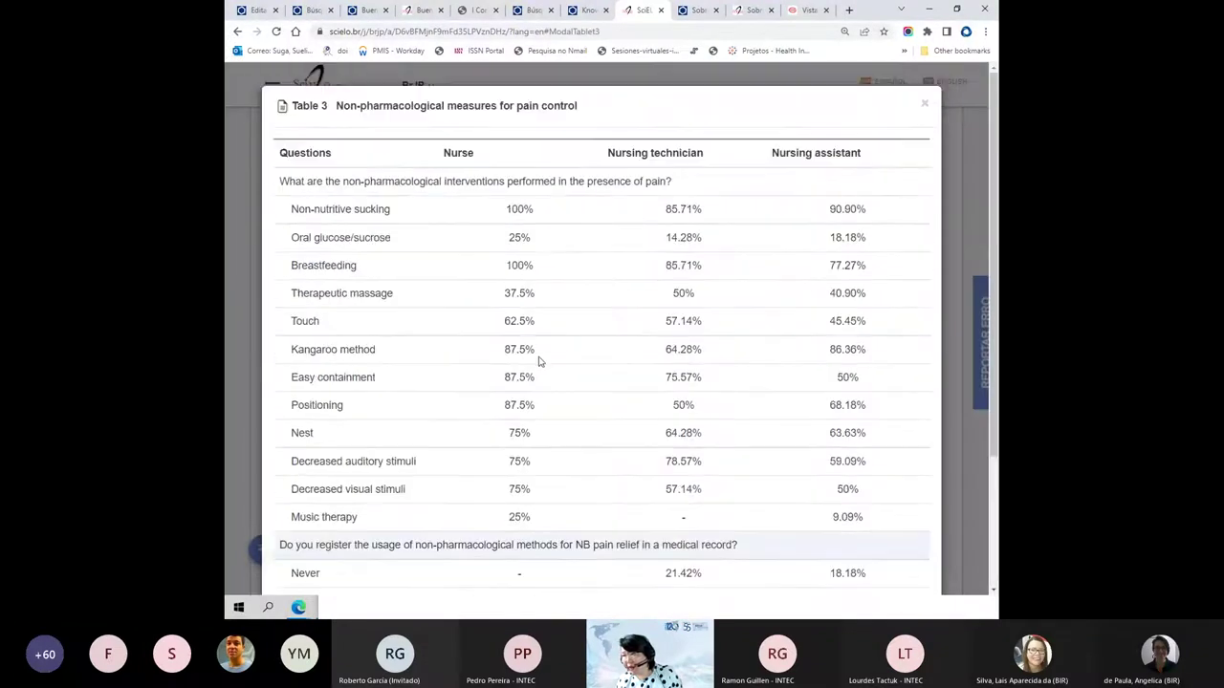
left_click(925, 105)
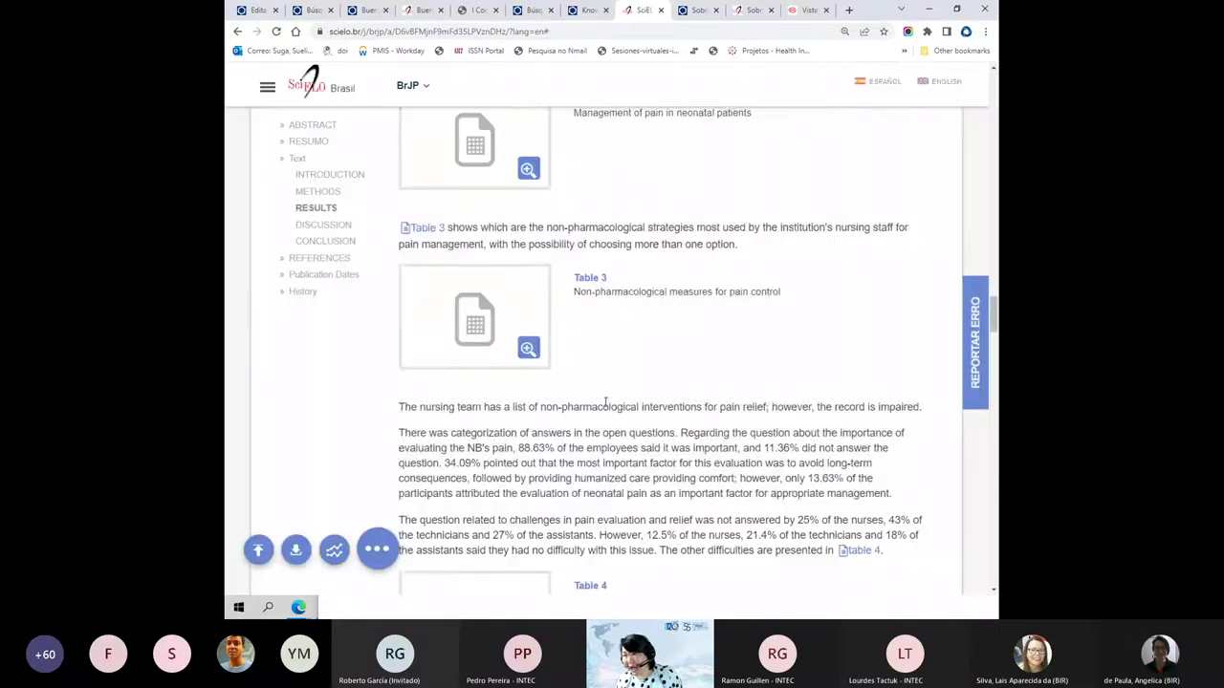
- View Table 4 on work routine challenges in newborn pain evaluation and relief, and close it
scroll(604, 402, "down", 3)
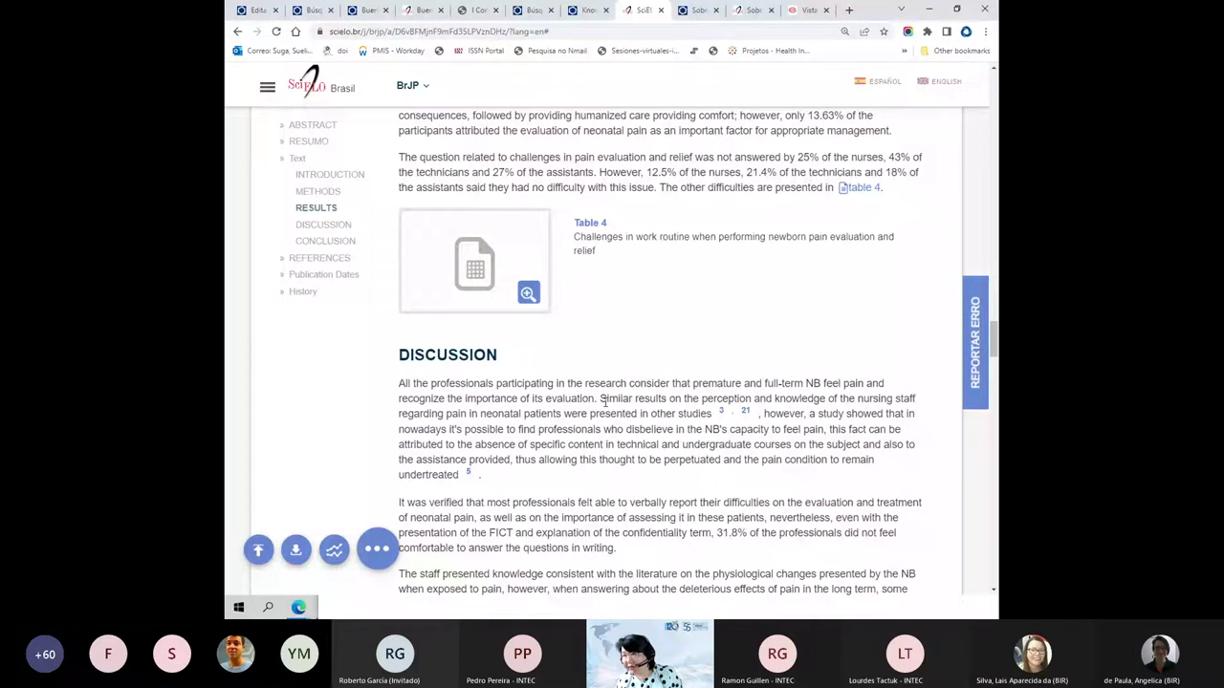
left_click(858, 187)
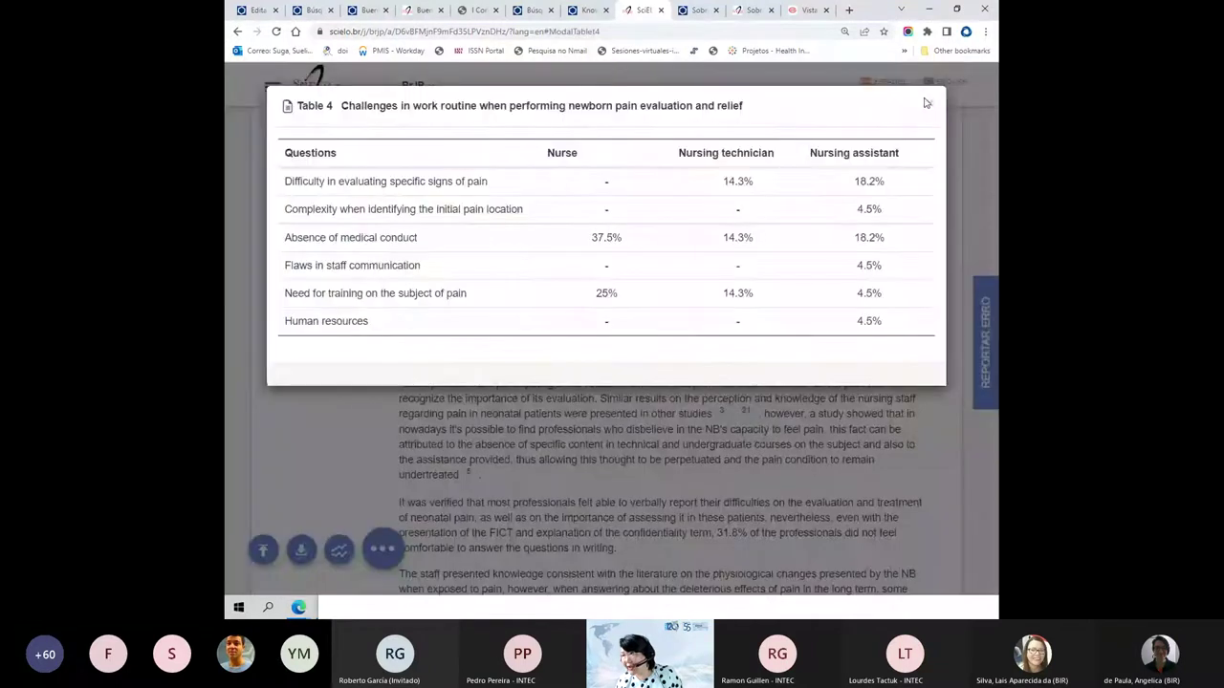
left_click(925, 104)
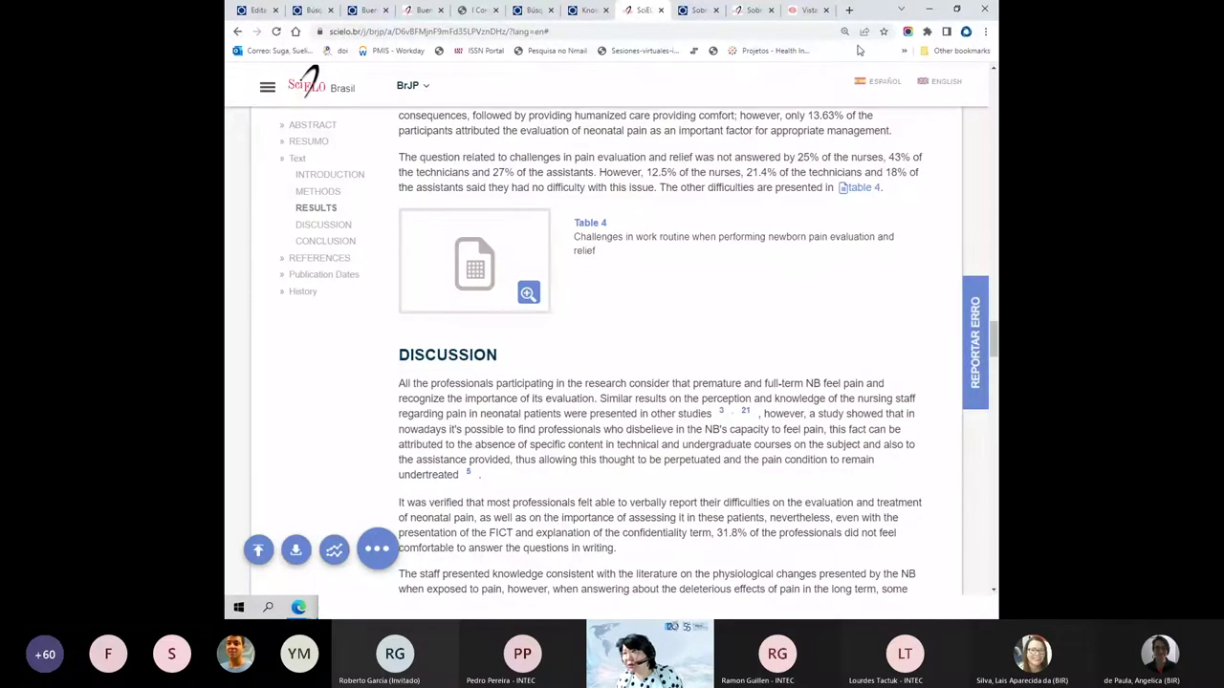
- Switch to the Wilms tumor article PDF and go back to the Caso clínico section on page 332
left_click(806, 10)
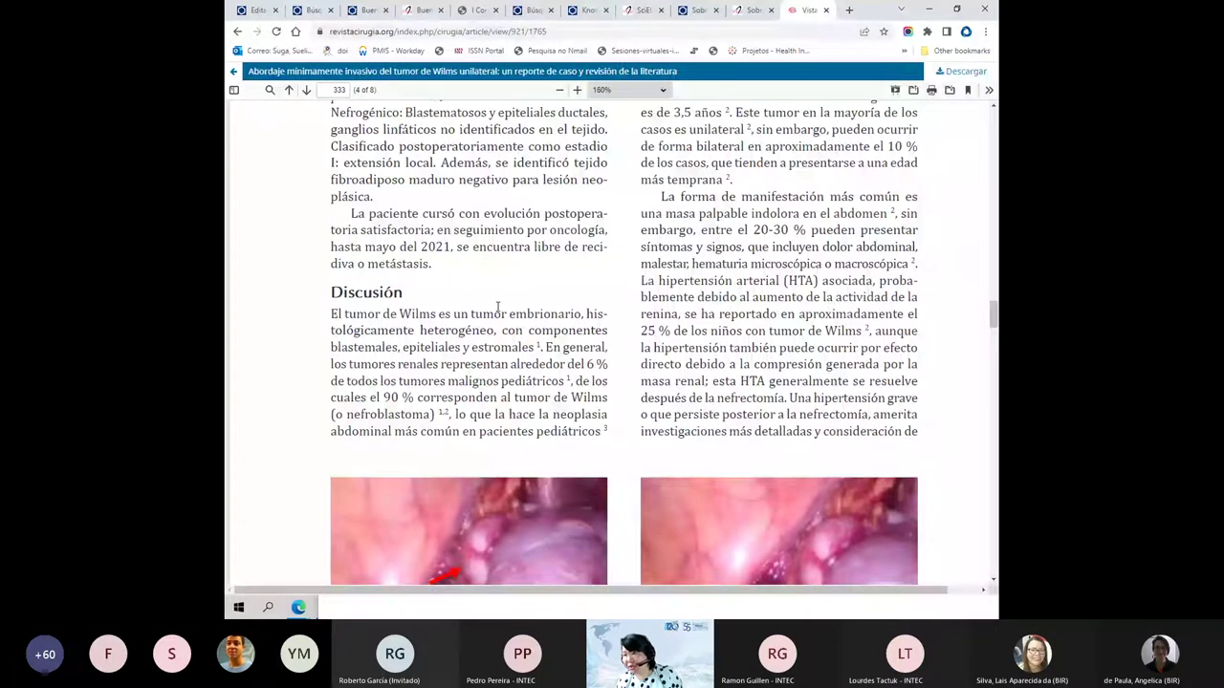
scroll(498, 306, "up", 3)
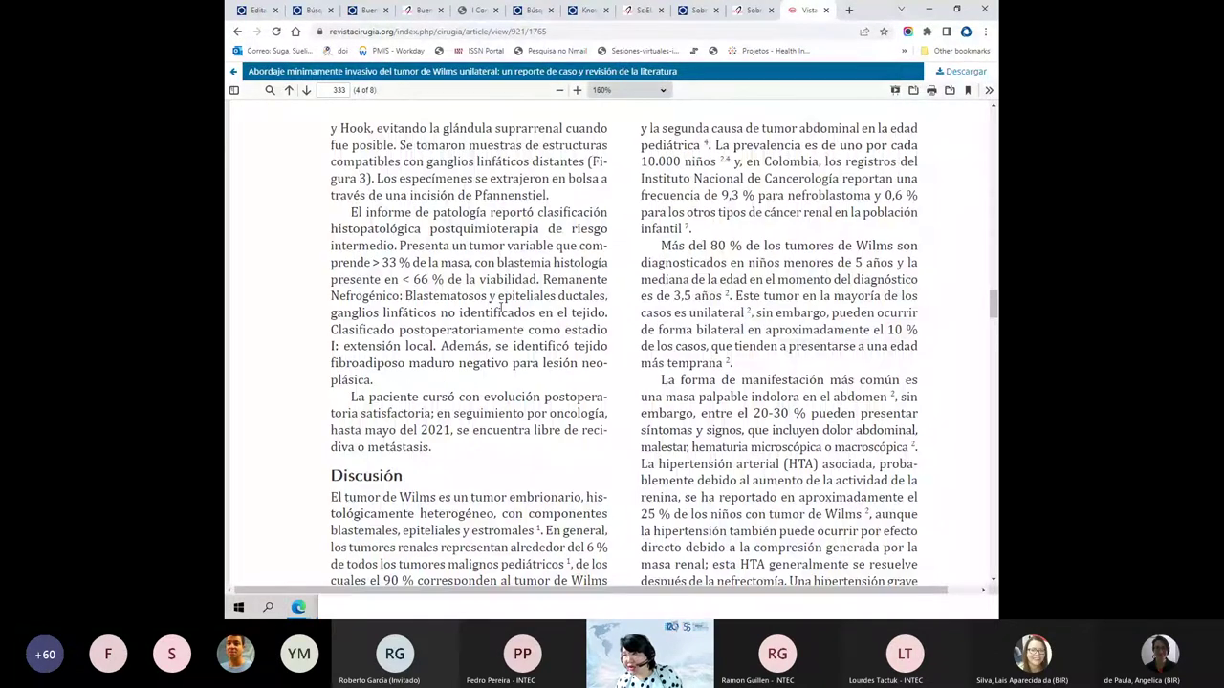
scroll(500, 306, "up", 10)
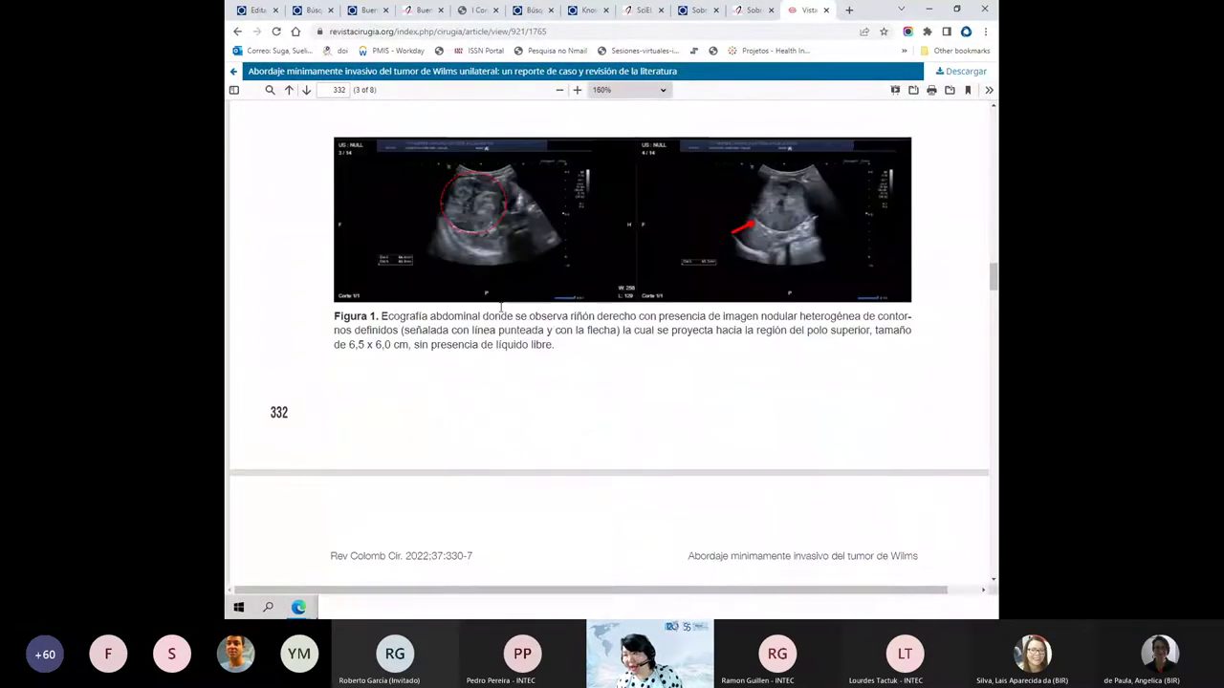
scroll(500, 313, "up", 1)
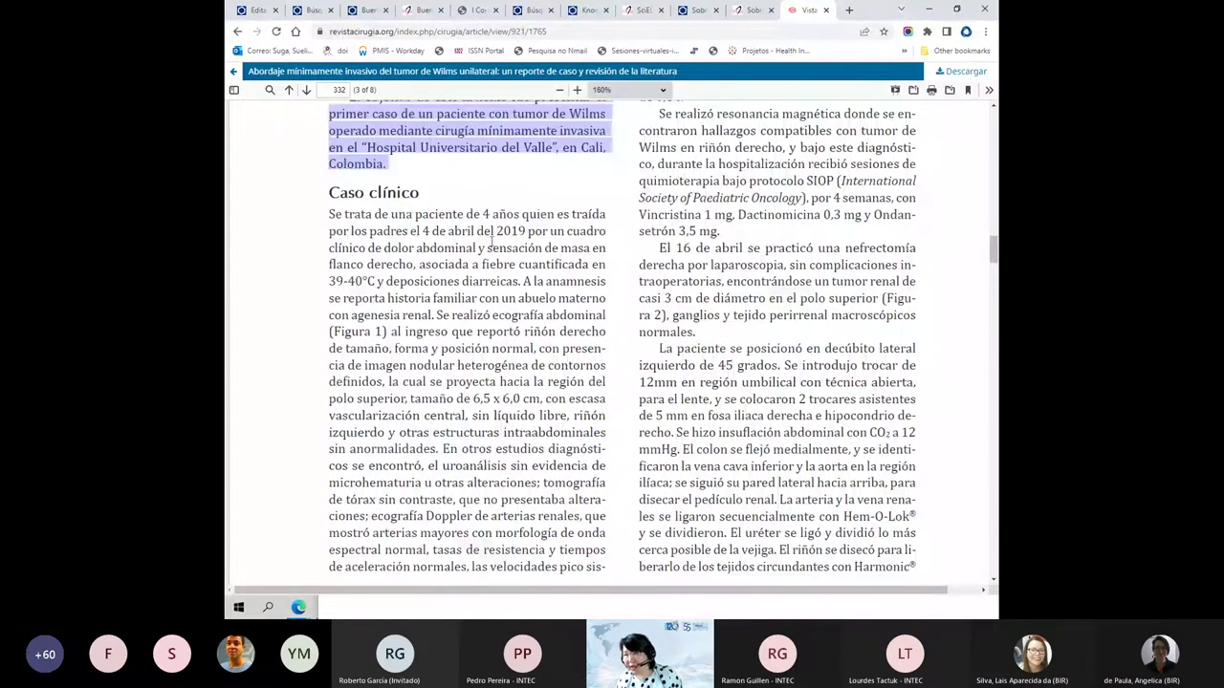
scroll(442, 217, "up", 1)
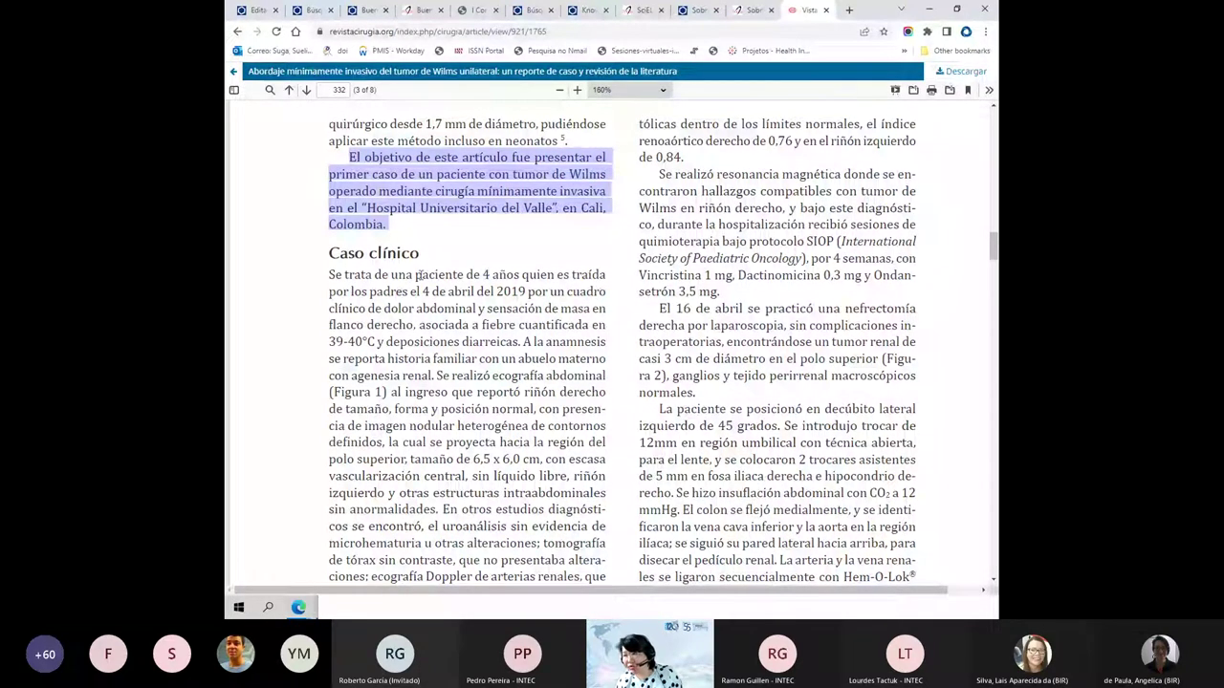
- Highlight the patient's age, "4 años", in the Caso clínico text and look through the rest of the case description
left_click_drag(418, 275, 409, 276)
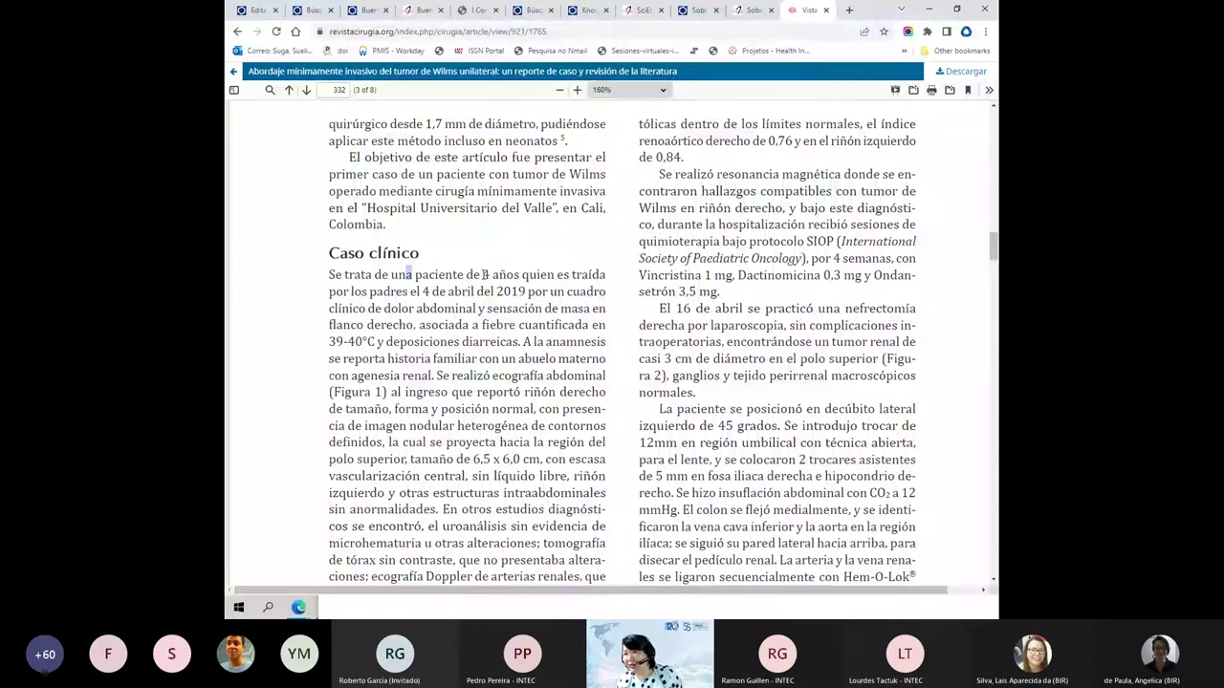
left_click_drag(483, 275, 502, 276)
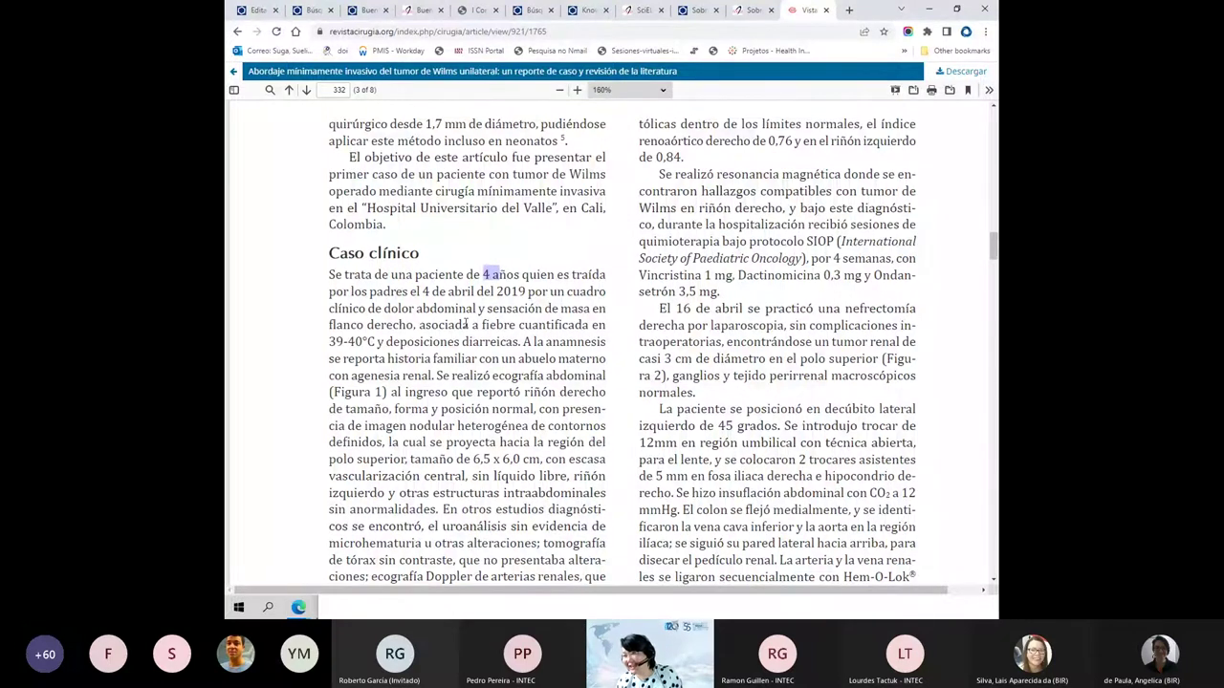
scroll(466, 325, "down", 3)
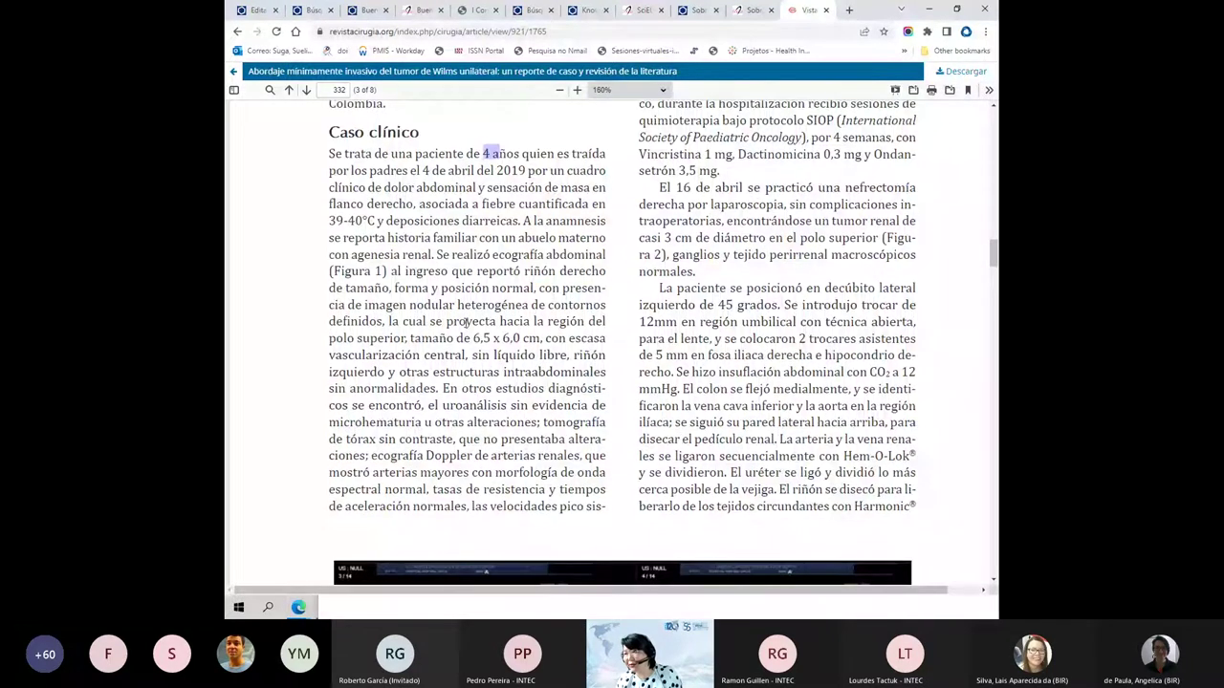
scroll(463, 322, "up", 3)
scroll(472, 323, "down", 4)
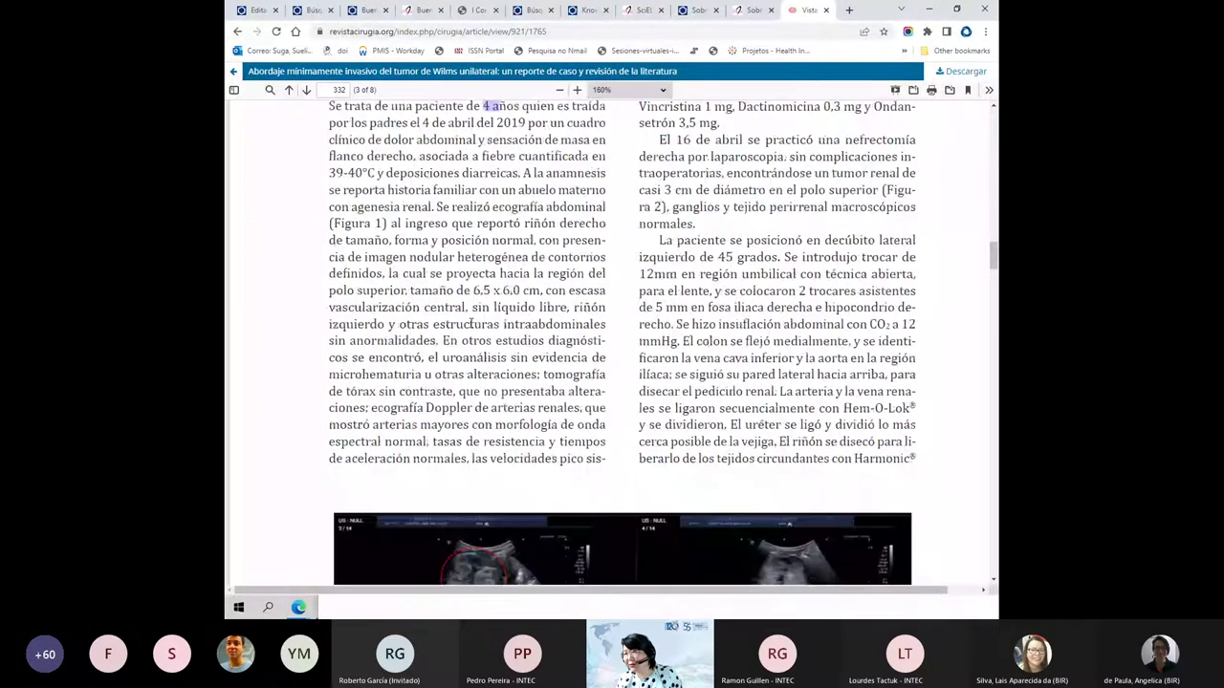
scroll(470, 323, "down", 1)
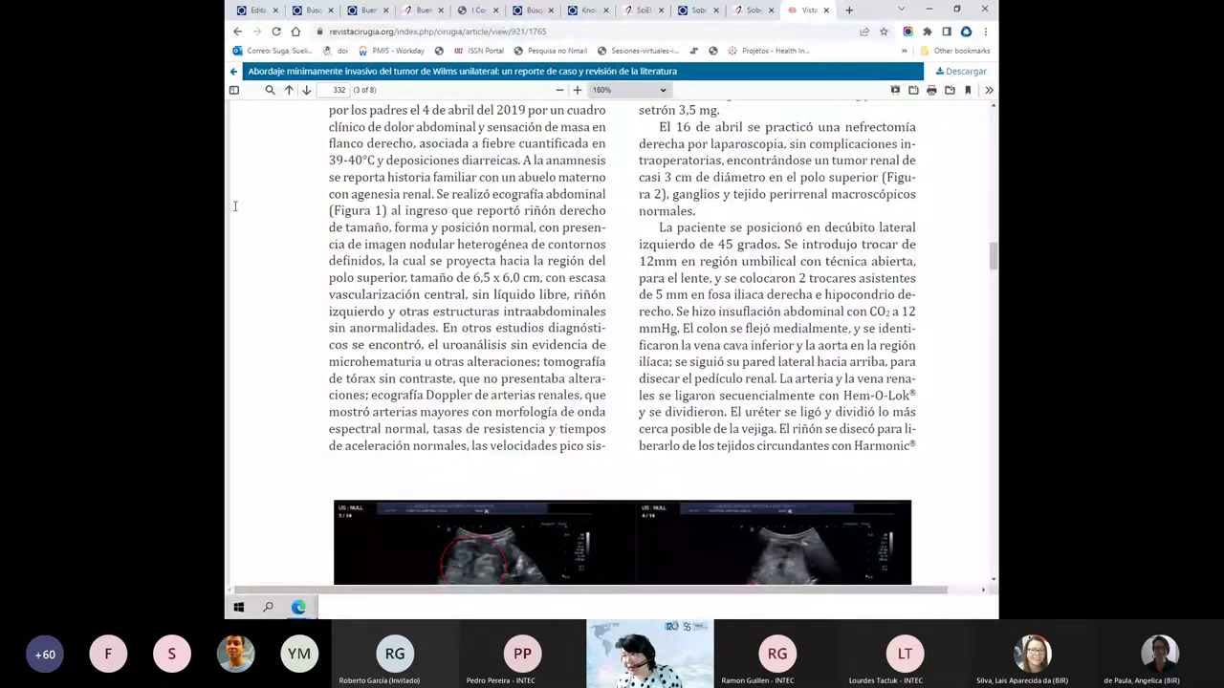
- Switch to the Wilms tumor record in FI-ADMIN, open its indexing data and review the assigned descriptors and their primary marks
left_click(256, 10)
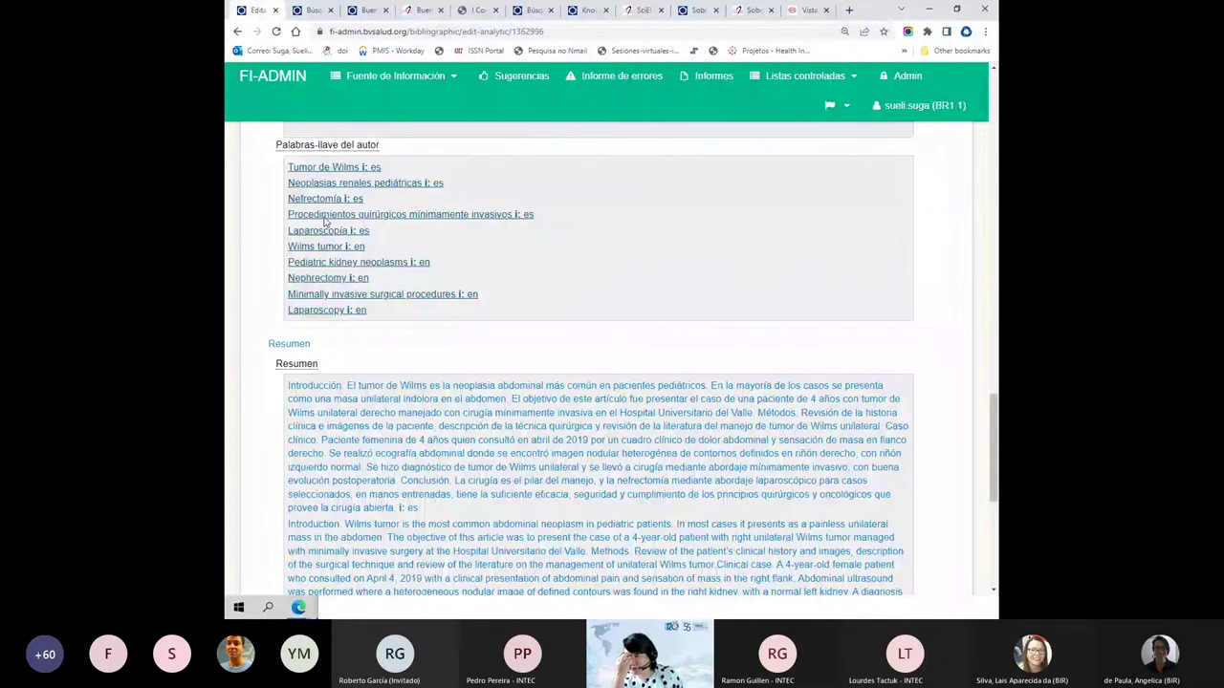
scroll(329, 220, "down", 6)
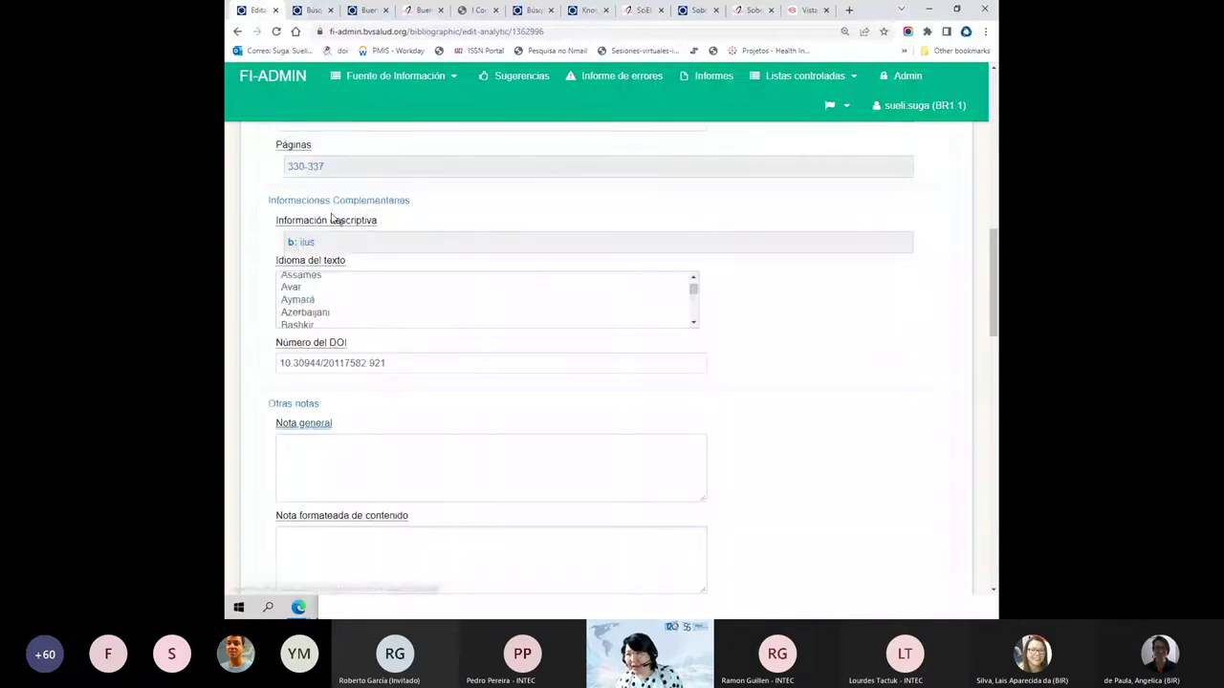
scroll(335, 217, "up", 10)
left_click(350, 210)
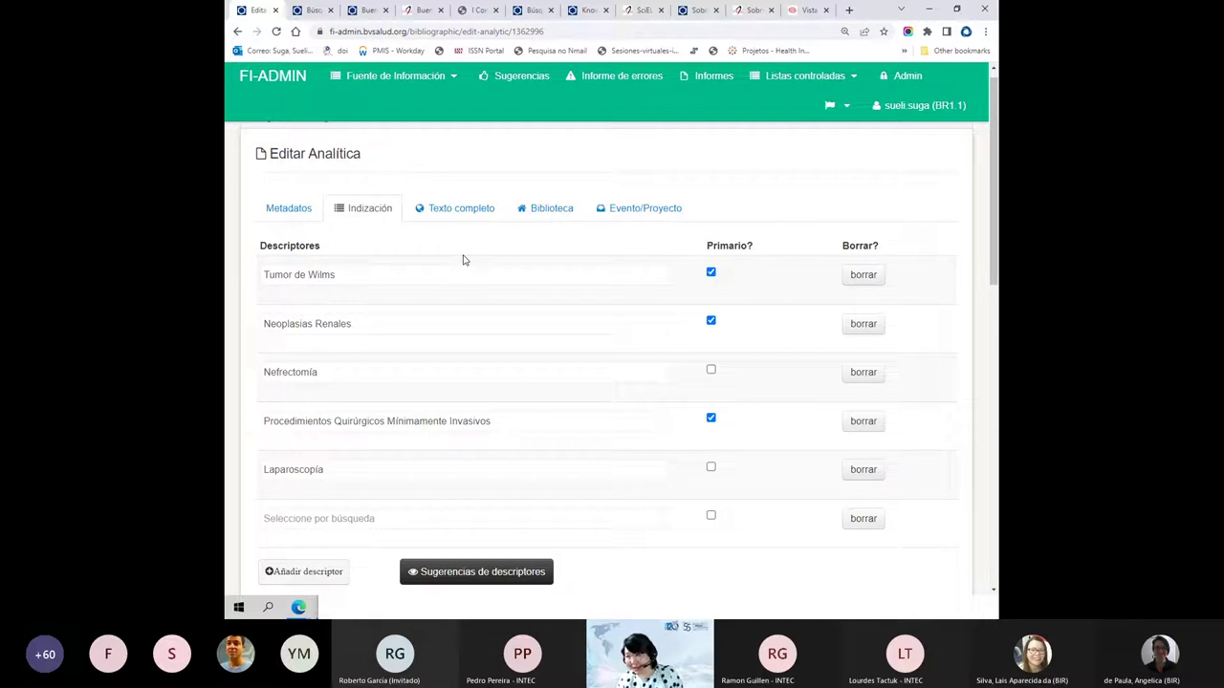
scroll(462, 260, "down", 2)
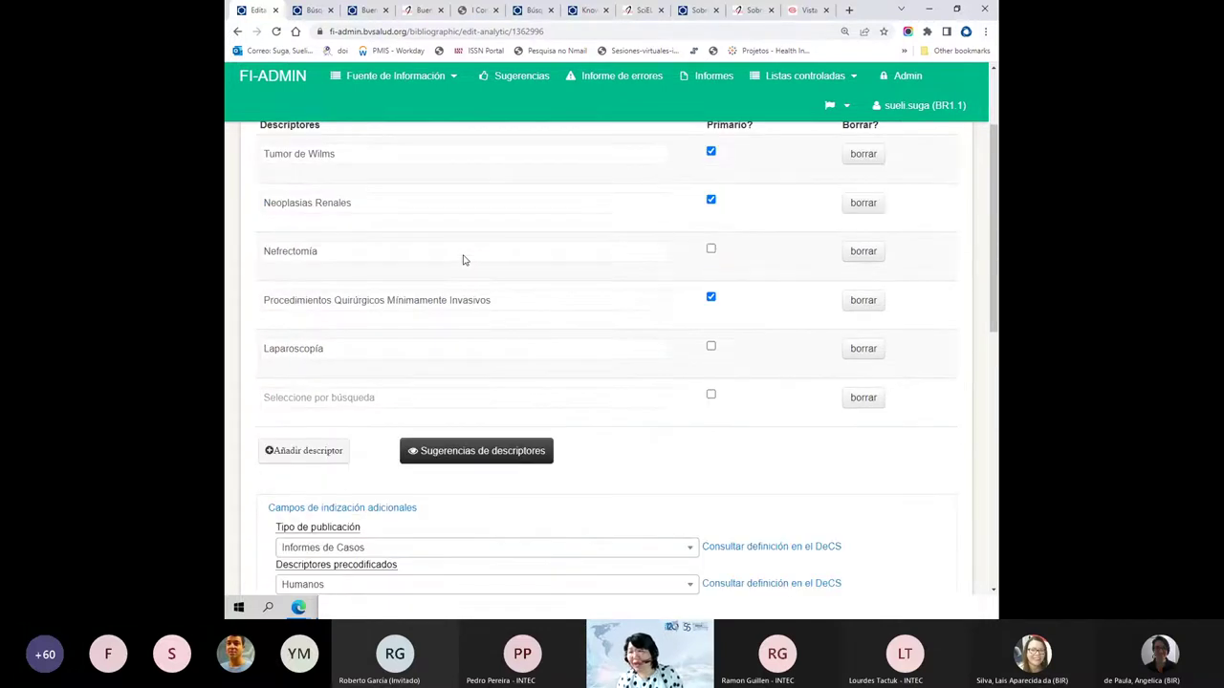
scroll(459, 281, "up", 1)
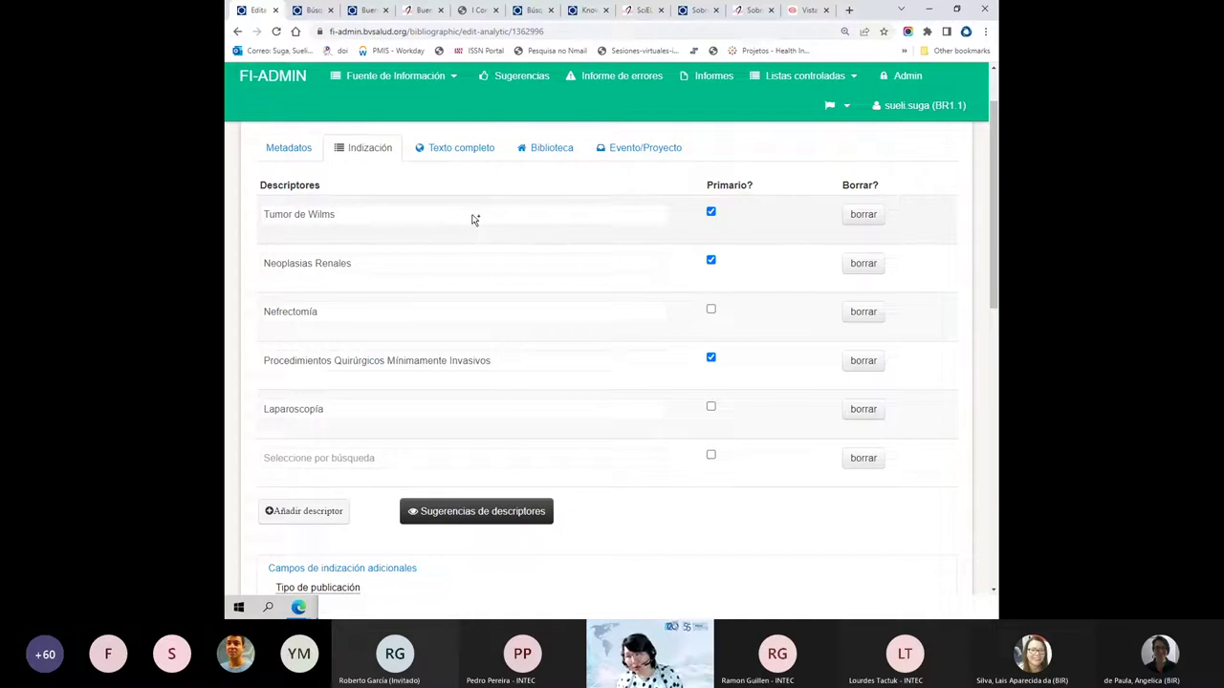
- Check the selected publication type among the available options in the additional indexing fields, and close the list
scroll(468, 395, "down", 3)
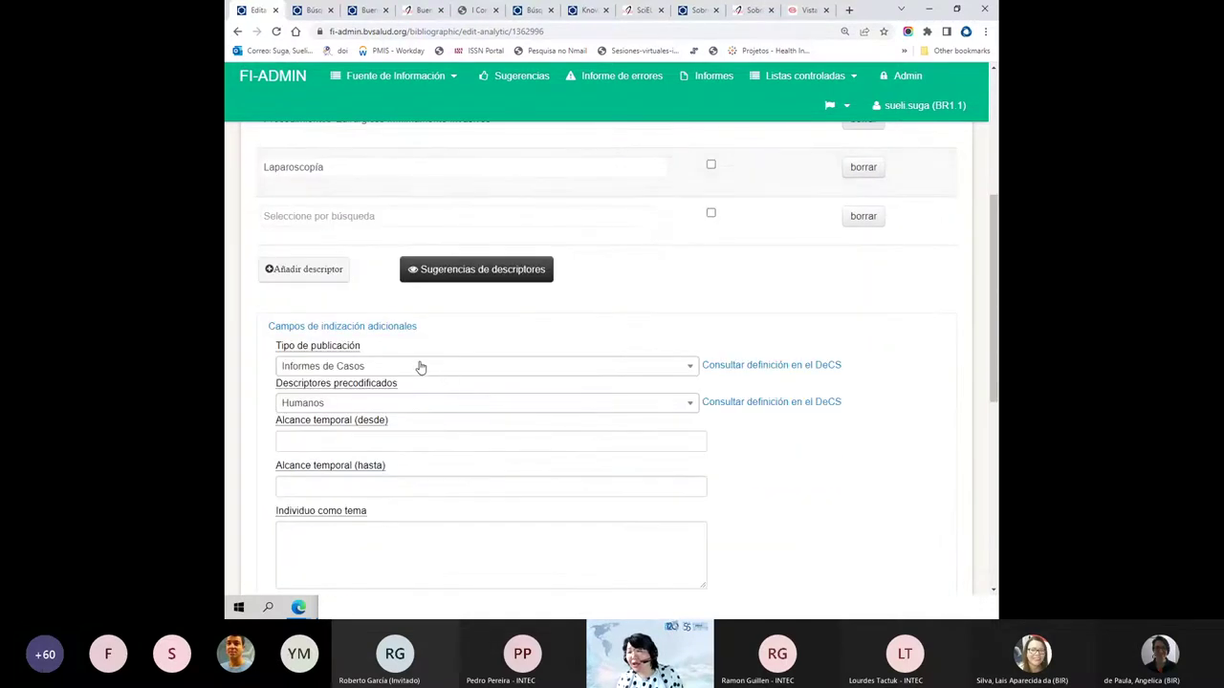
left_click(420, 367)
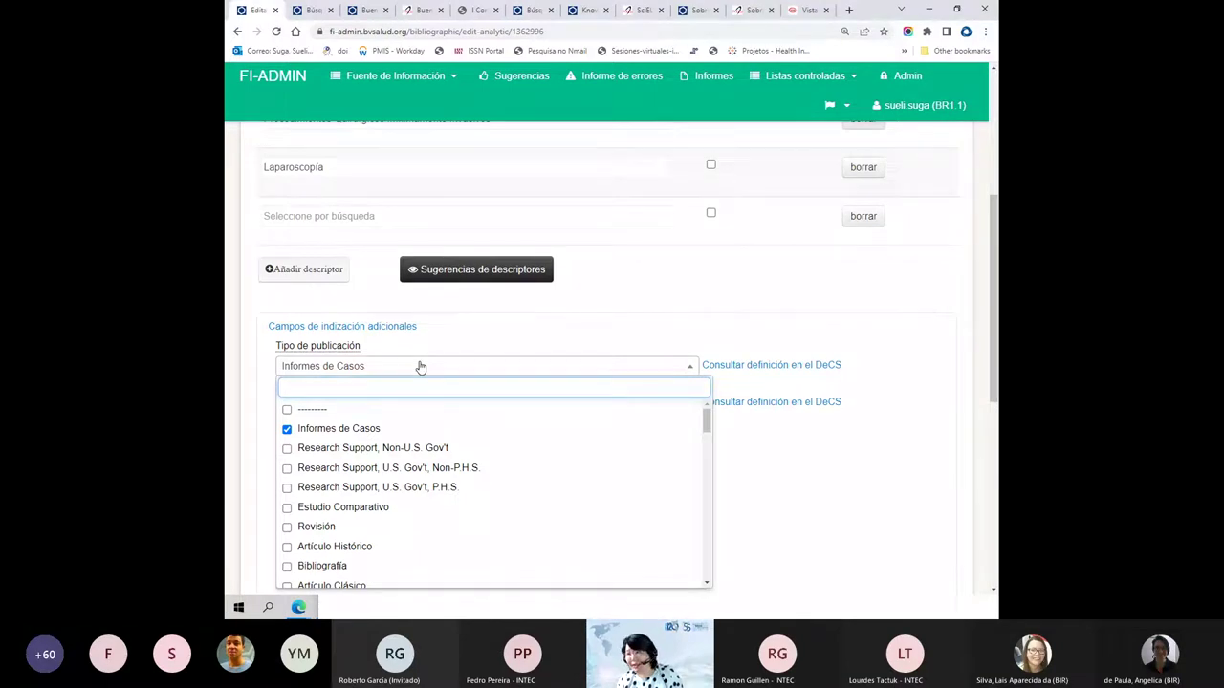
left_click(249, 343)
- Add Femenino and Preescolar (2 hasta 5 años) to the record's precoded descriptors and close the list
scroll(248, 343, "down", 1)
left_click(388, 282)
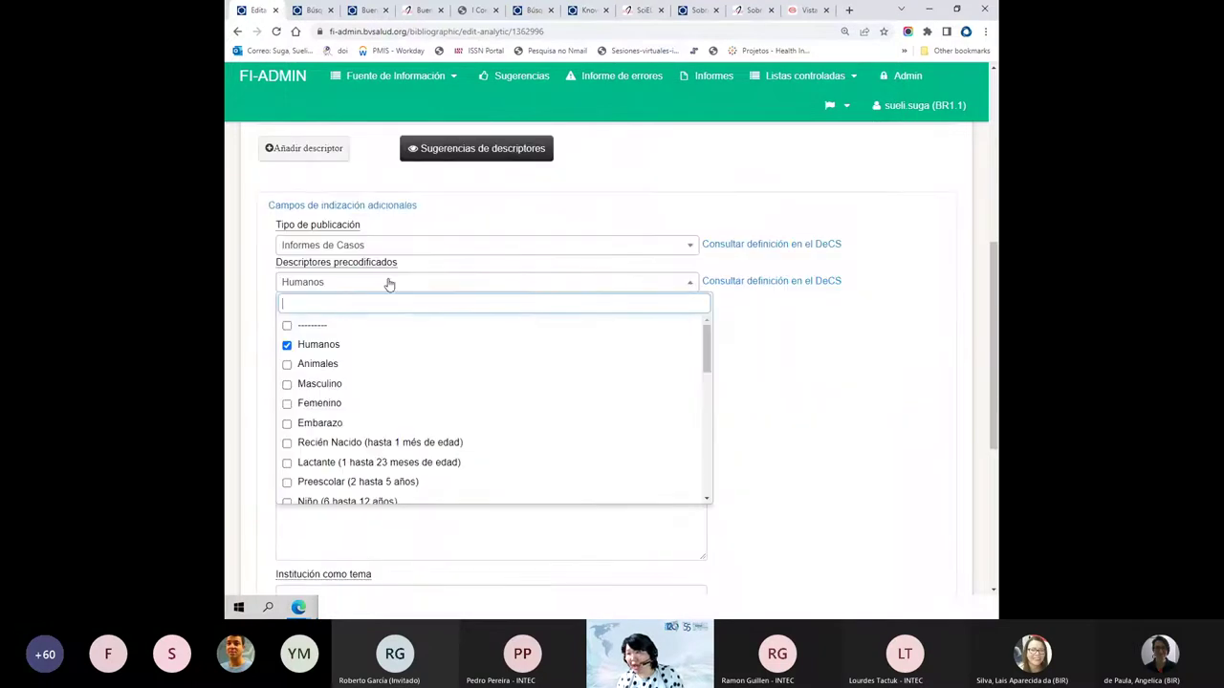
left_click(287, 406)
scroll(288, 408, "down", 2)
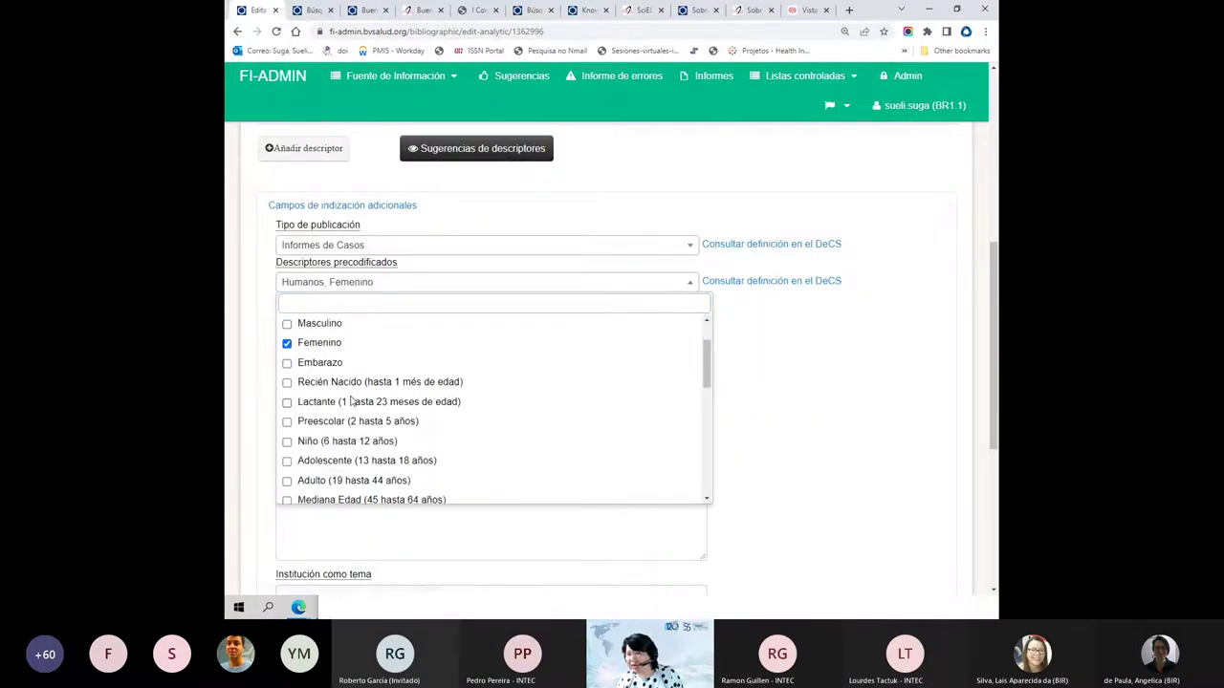
left_click(290, 427)
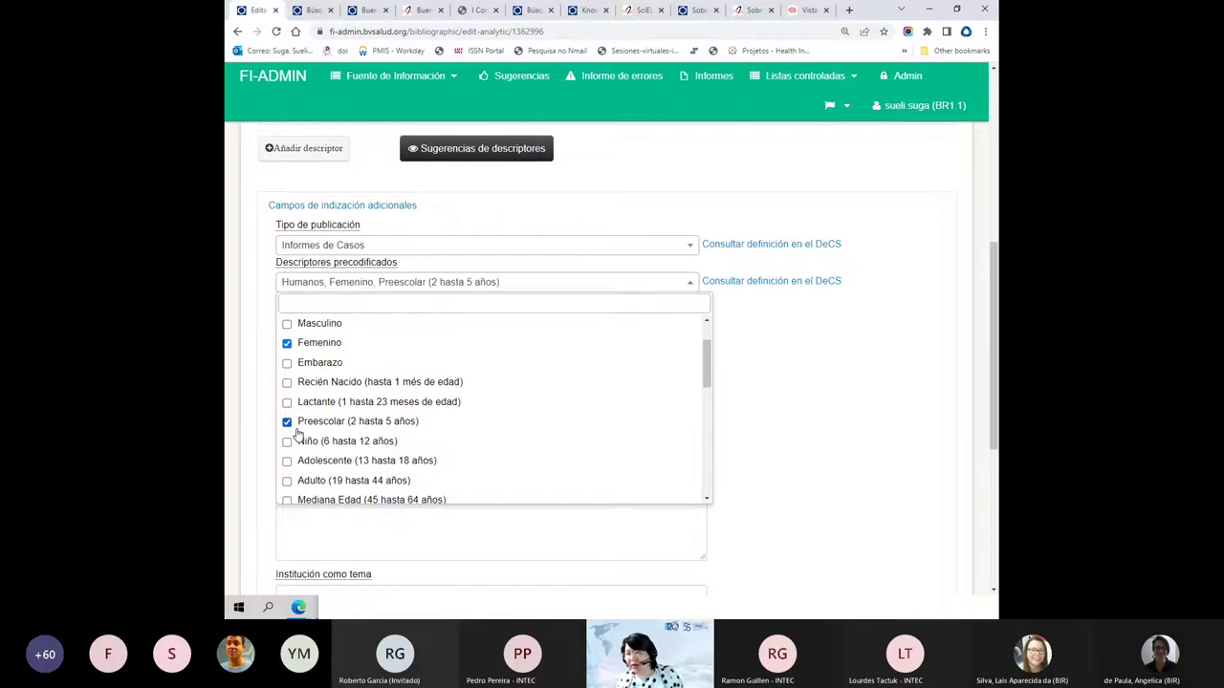
left_click(869, 443)
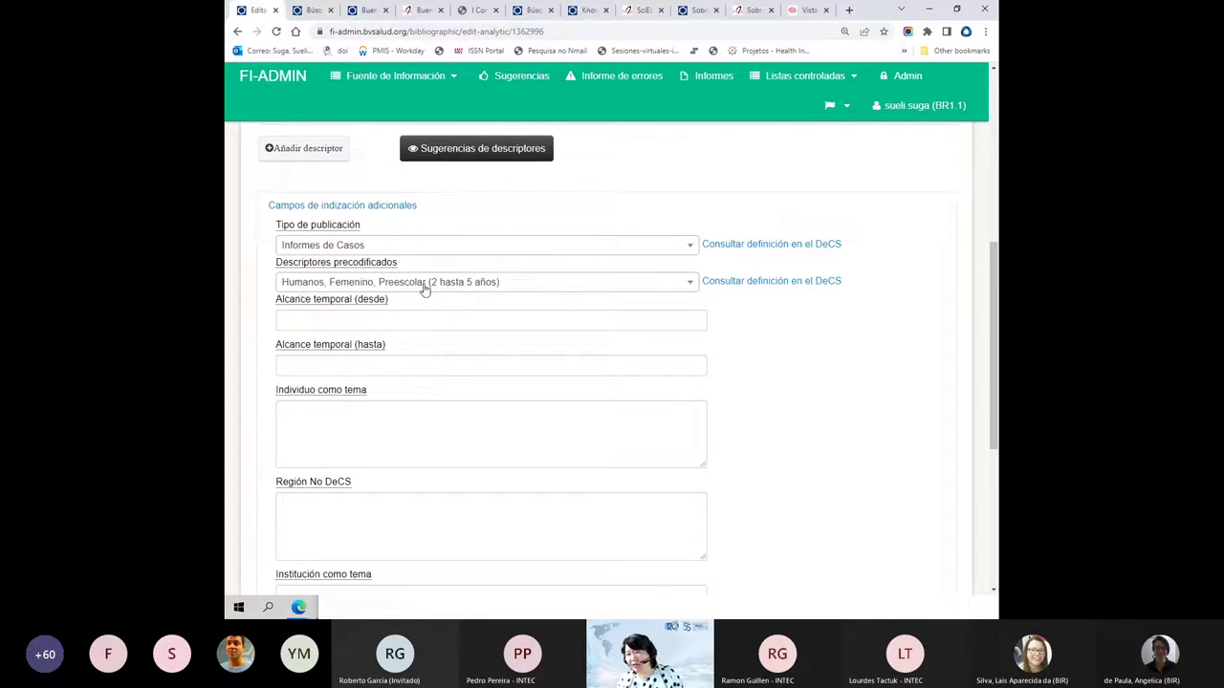
- Review the record's assigned descriptors and its additional indexing fields, including publication type and precoded descriptors
scroll(375, 254, "up", 2)
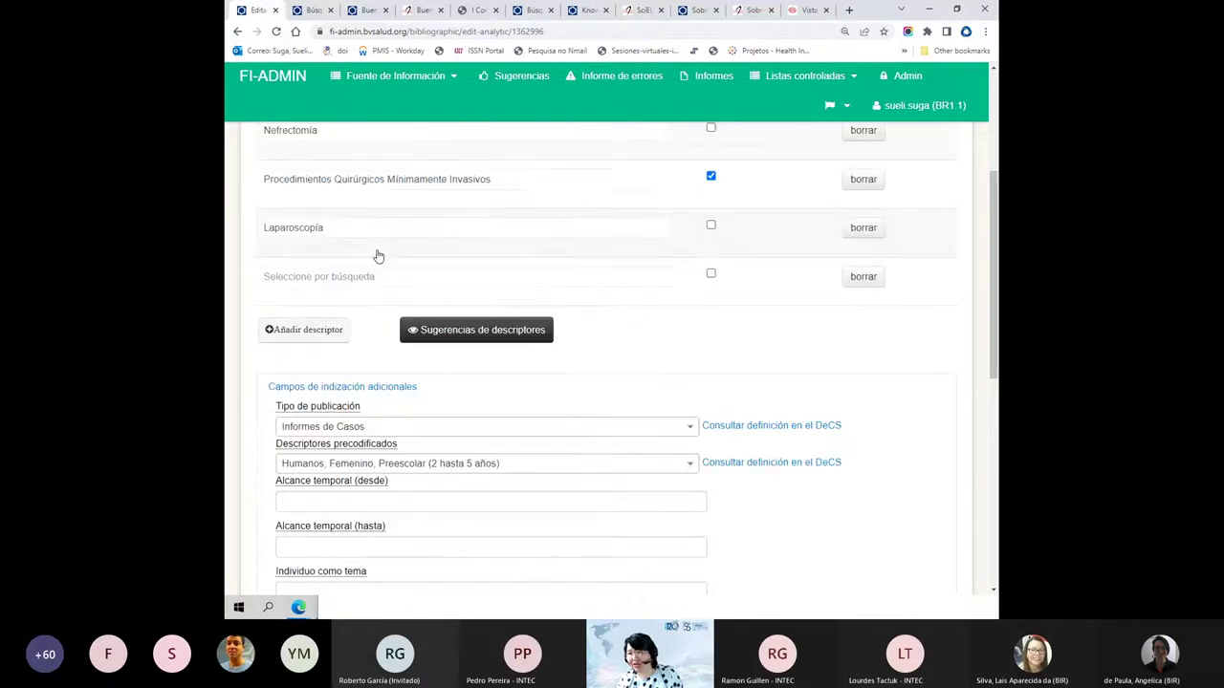
scroll(379, 255, "down", 3)
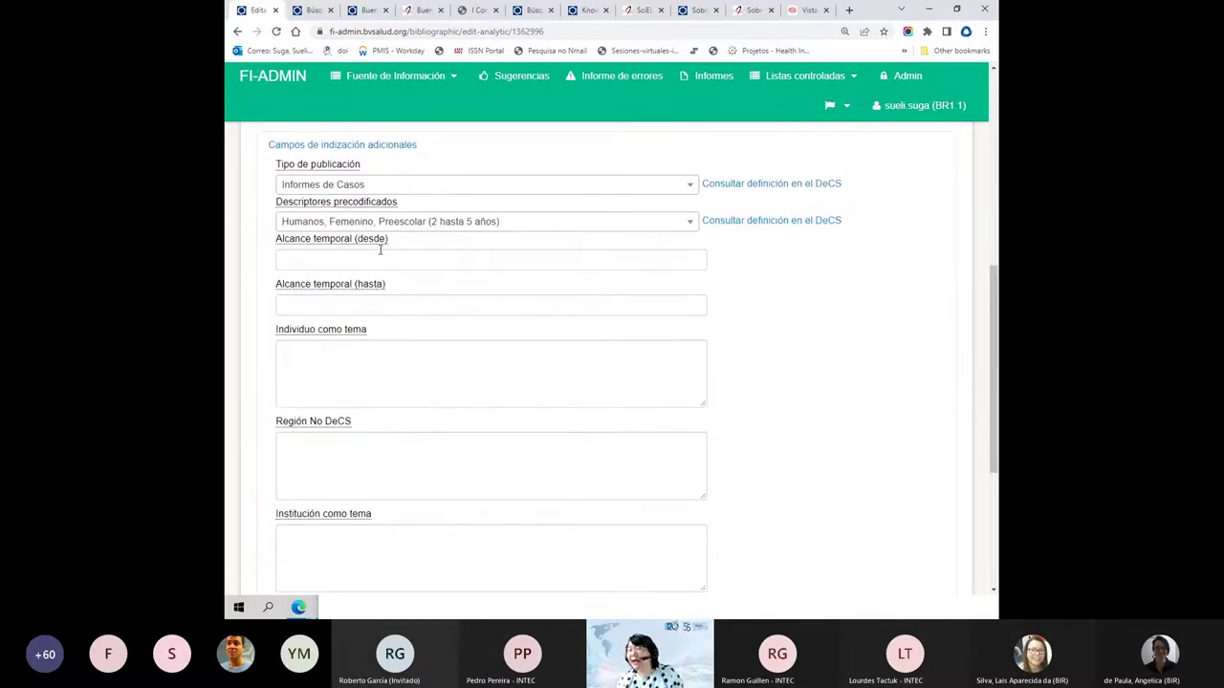
scroll(381, 247, "up", 5)
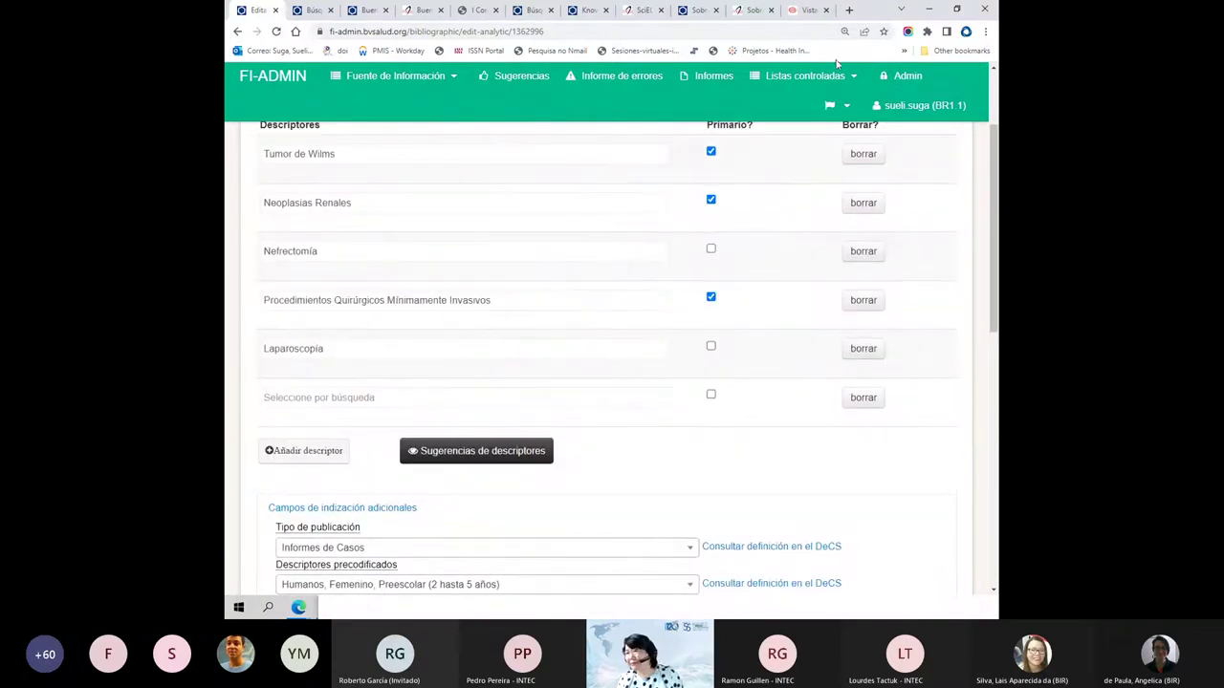
scroll(345, 214, "up", 1)
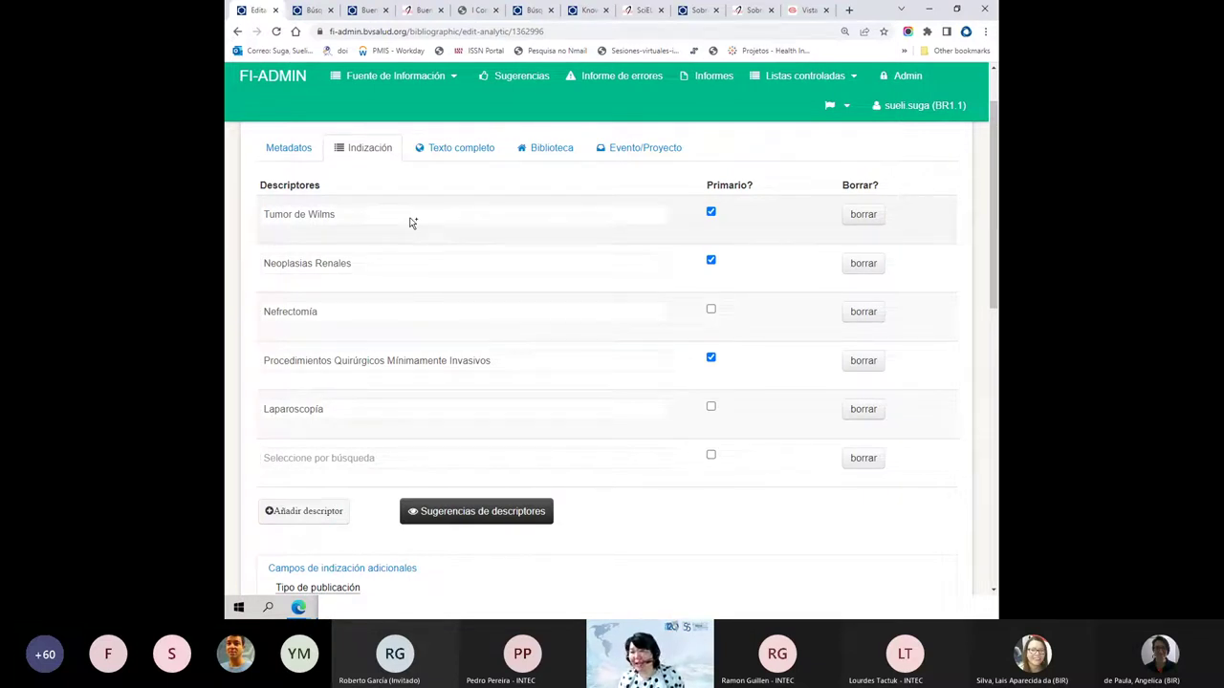
- Examine where Tumor de Wilms sits in the DeCS hierarchy, then return to the record and close the open article page
left_click(335, 219)
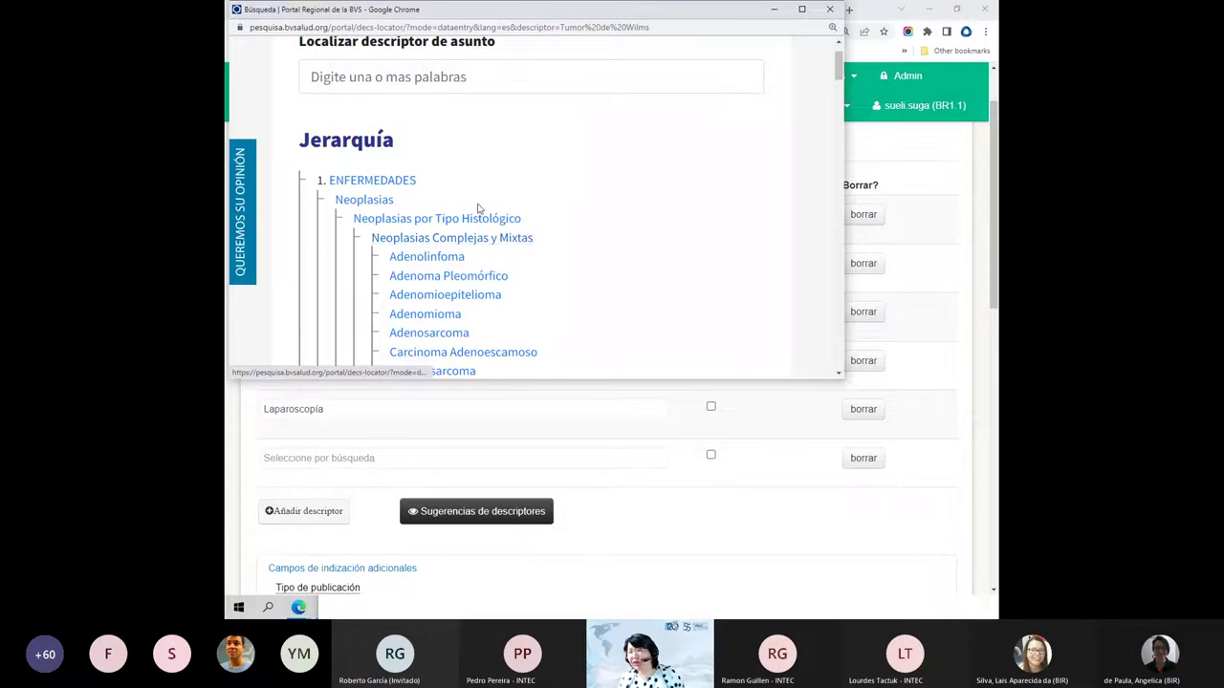
scroll(483, 210, "down", 3)
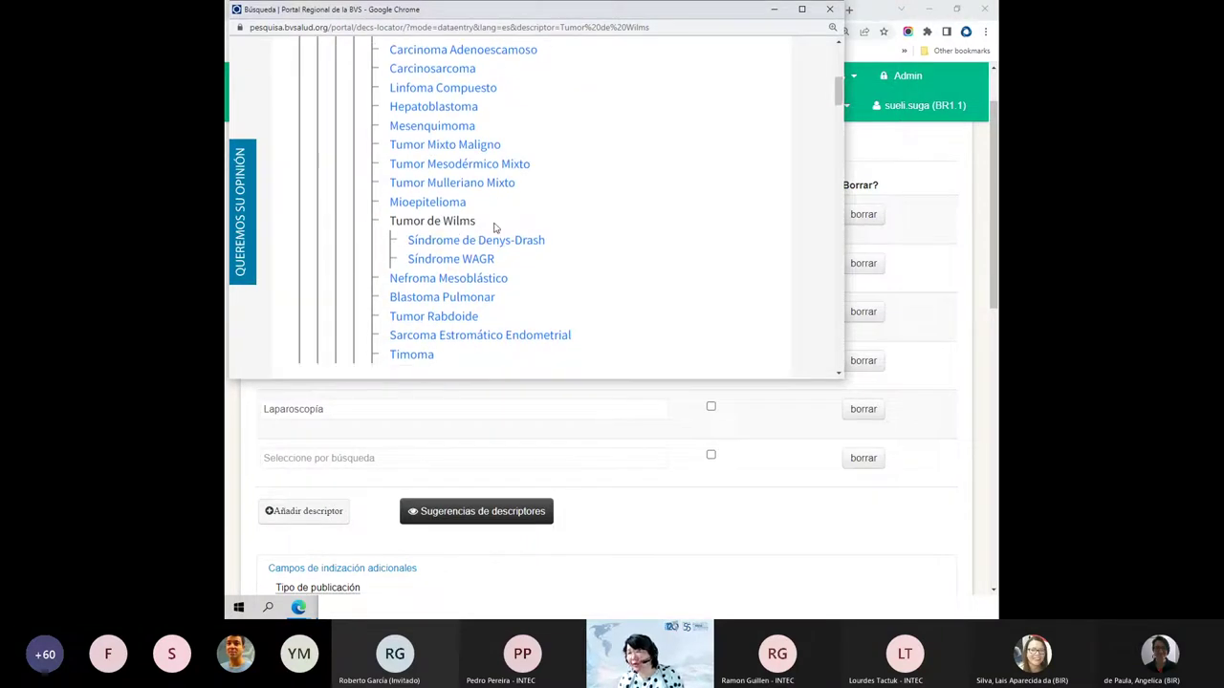
scroll(494, 227, "down", 3)
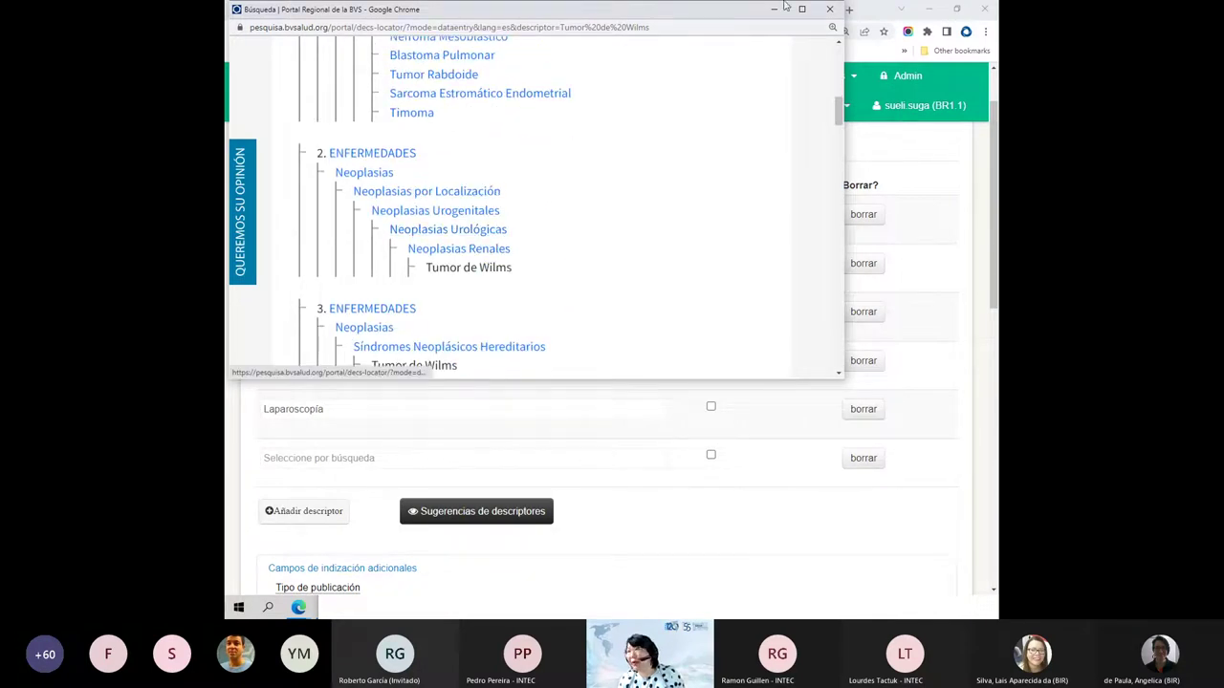
left_click(830, 10)
left_click(826, 10)
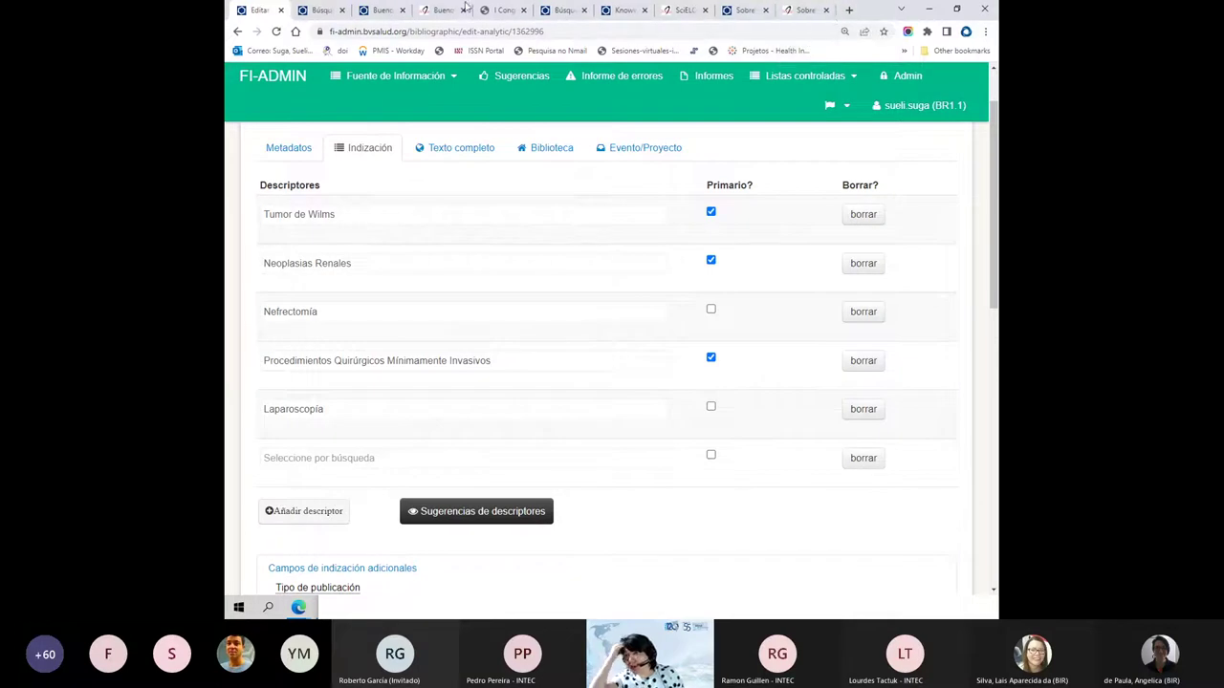
- Copy the article URL from the record's full-text electronic address and load it in a new browser tab
left_click(460, 147)
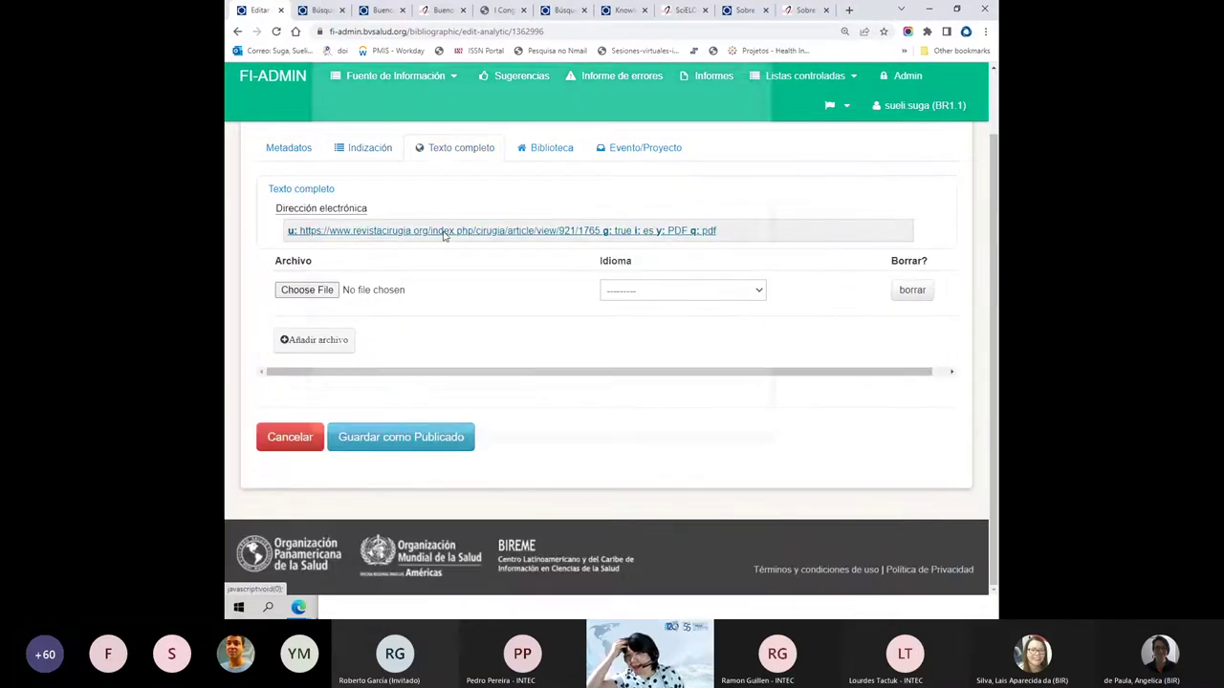
left_click(355, 232)
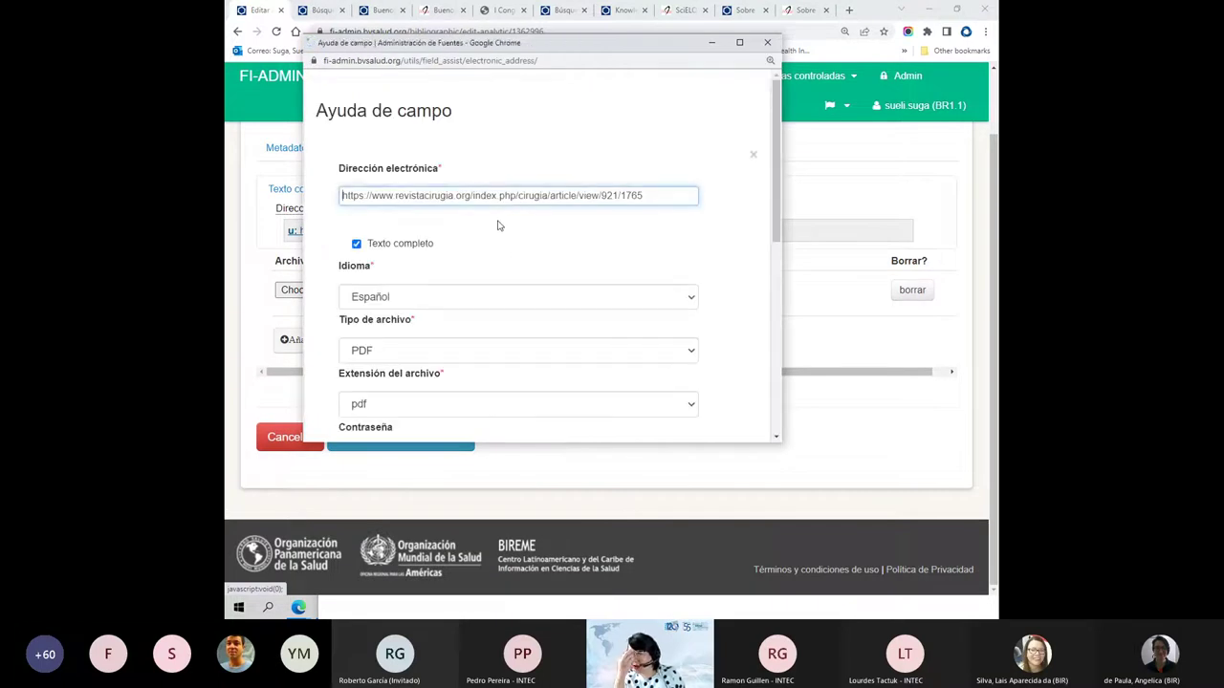
triple_click(516, 195)
key("ctrl+c")
left_click(848, 10)
key("ctrl+v")
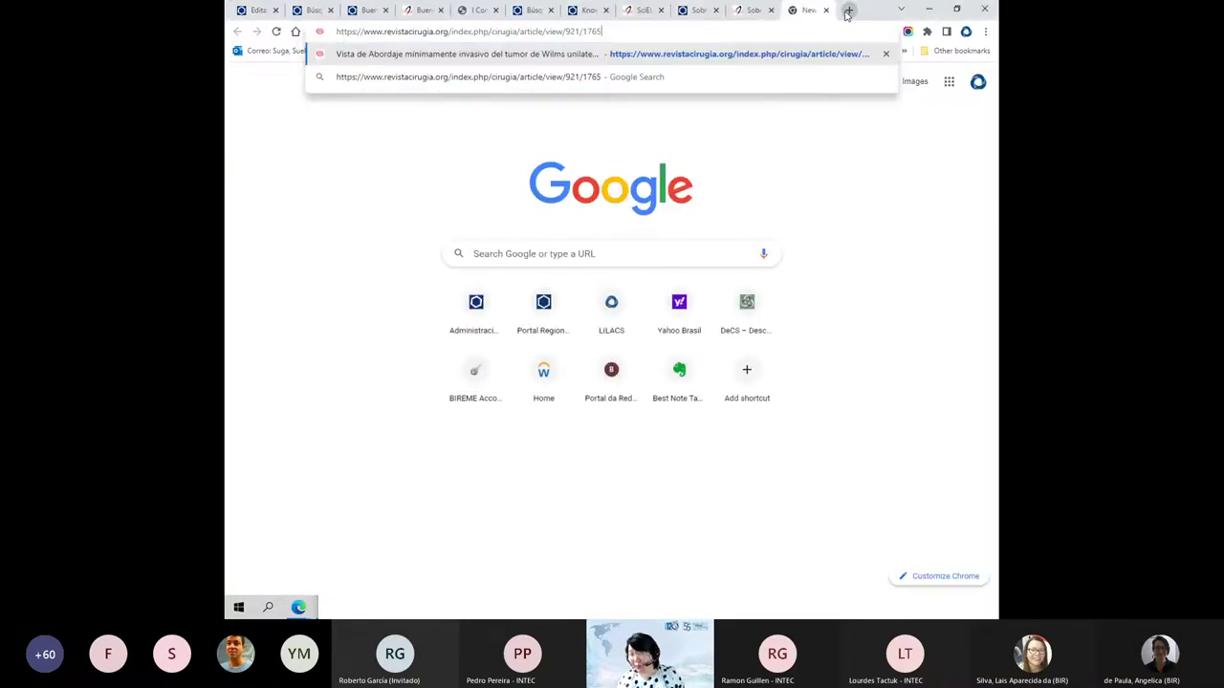
key("Return")
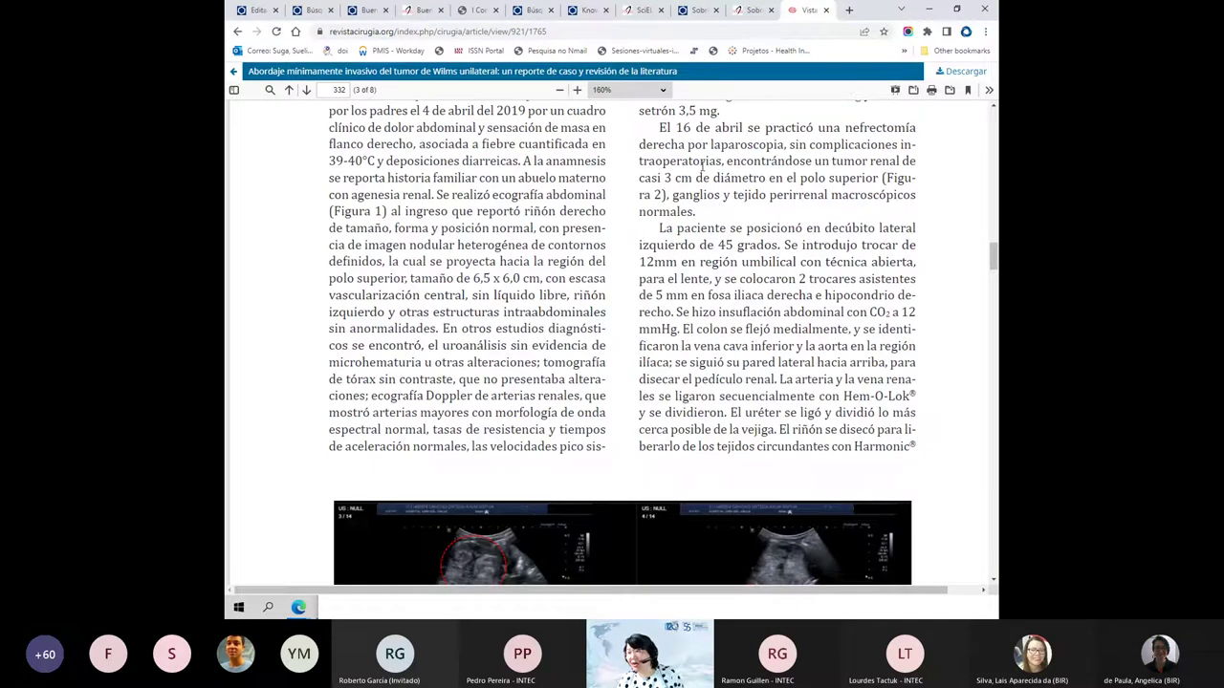
- Examine the article PDF from the case figures through the discussion to the conclusion and references
scroll(748, 208, "down", 3)
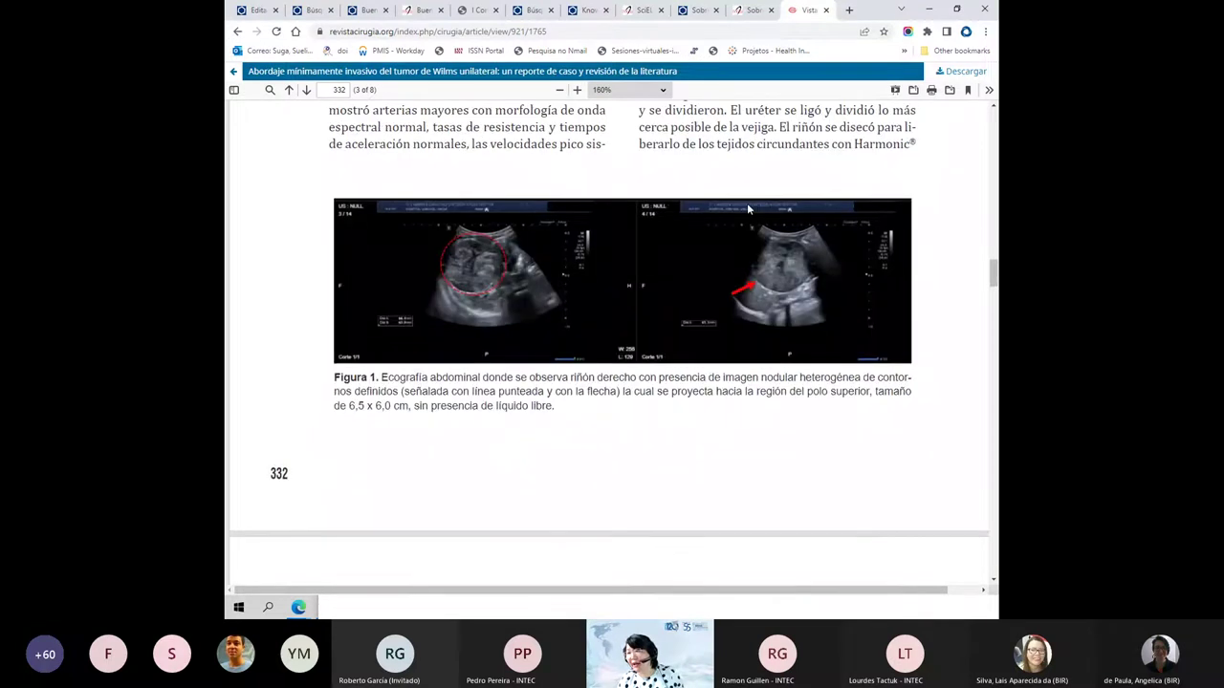
scroll(489, 292, "down", 1)
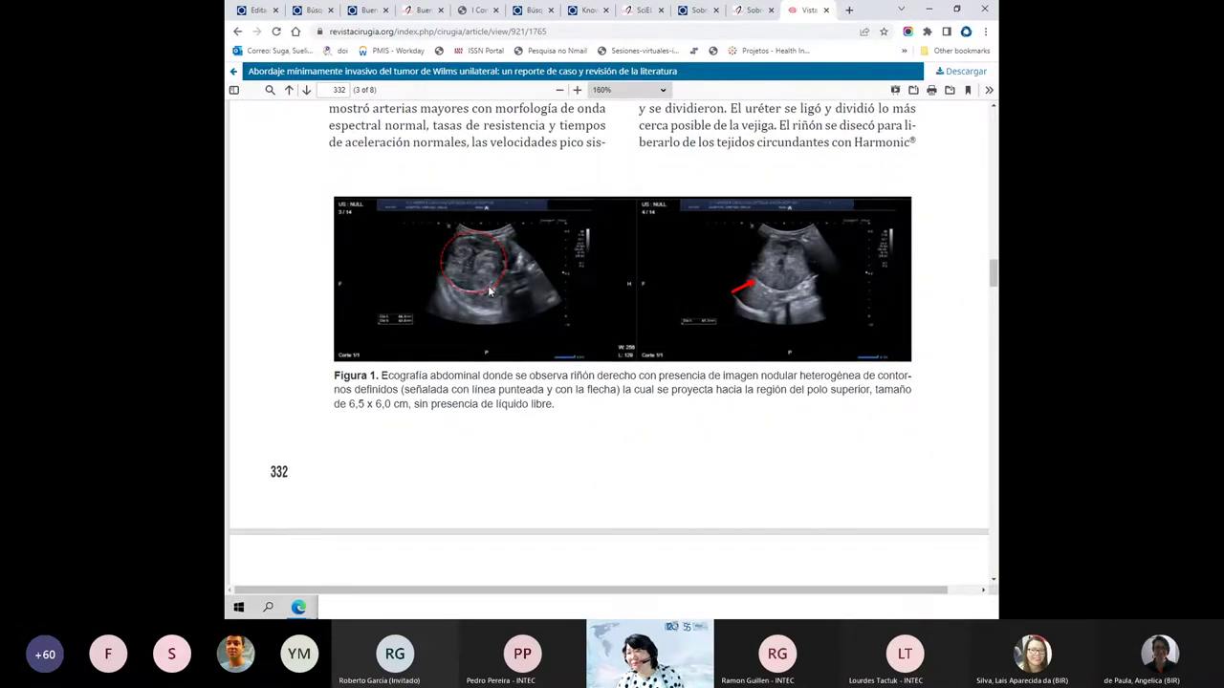
scroll(489, 292, "down", 6)
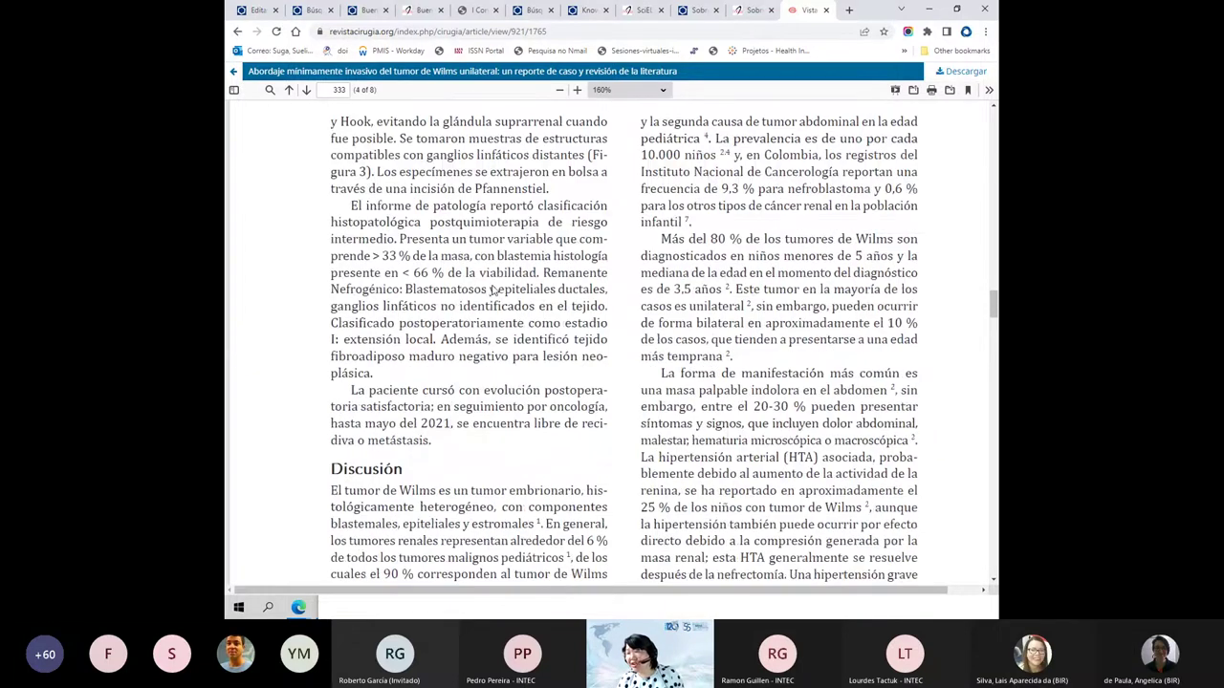
scroll(492, 291, "down", 4)
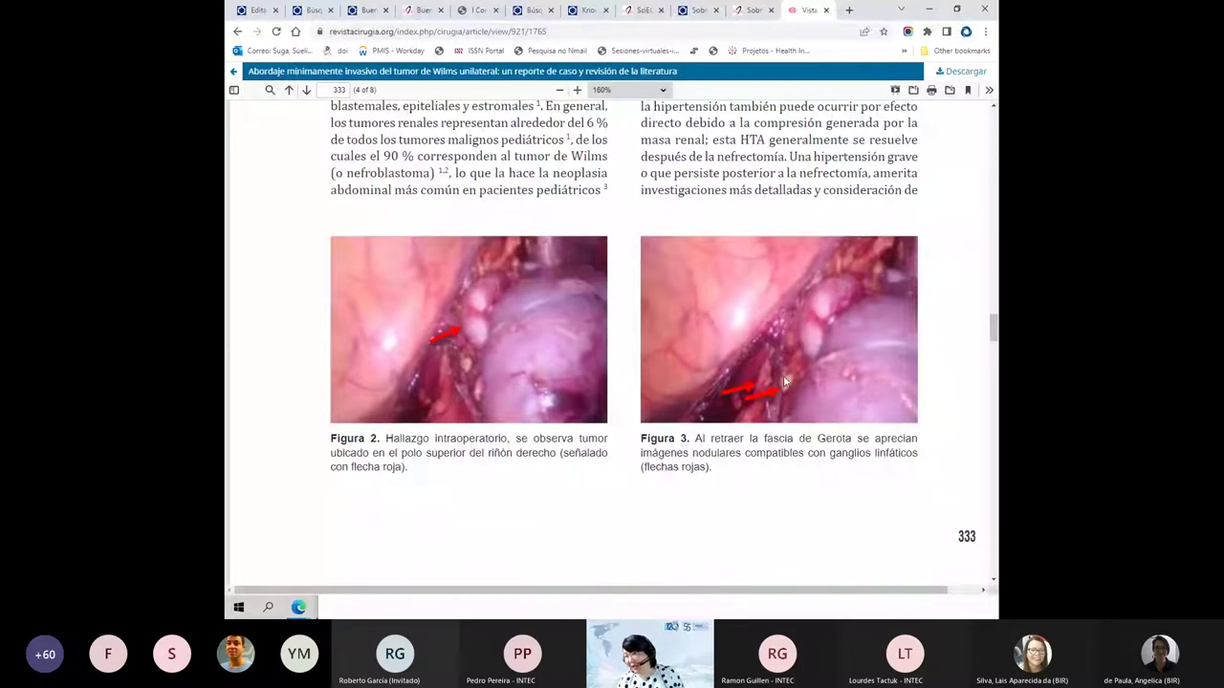
scroll(784, 382, "down", 5)
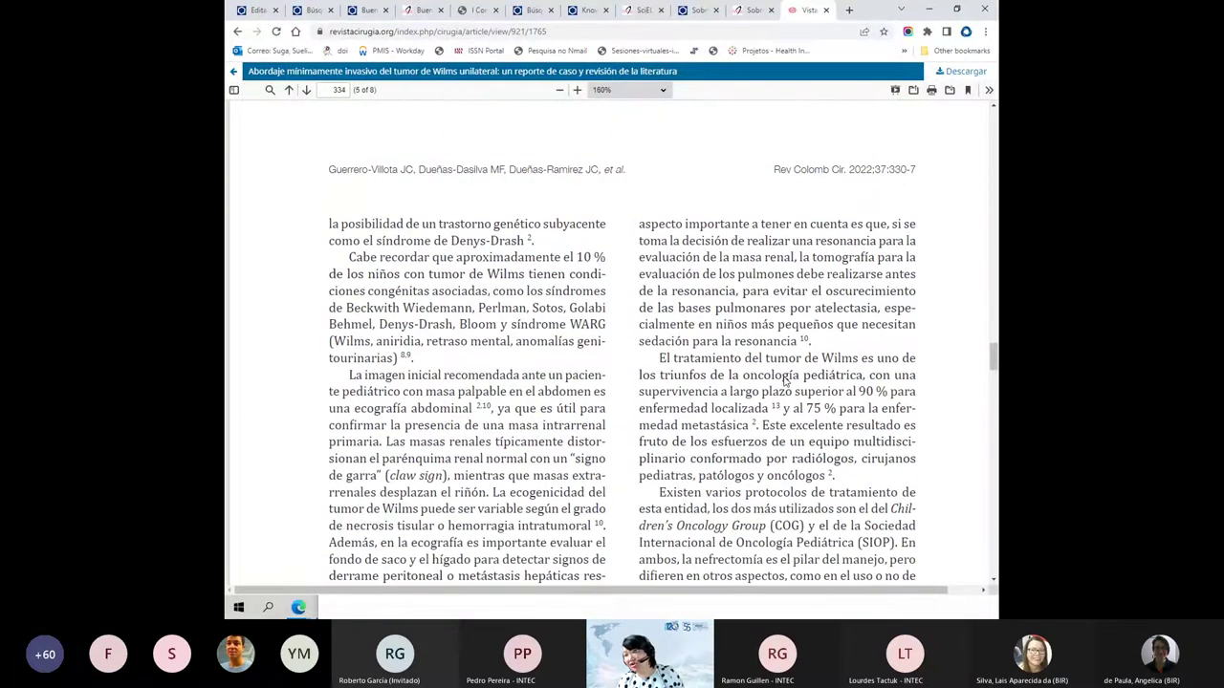
scroll(785, 381, "down", 7)
scroll(785, 376, "down", 5)
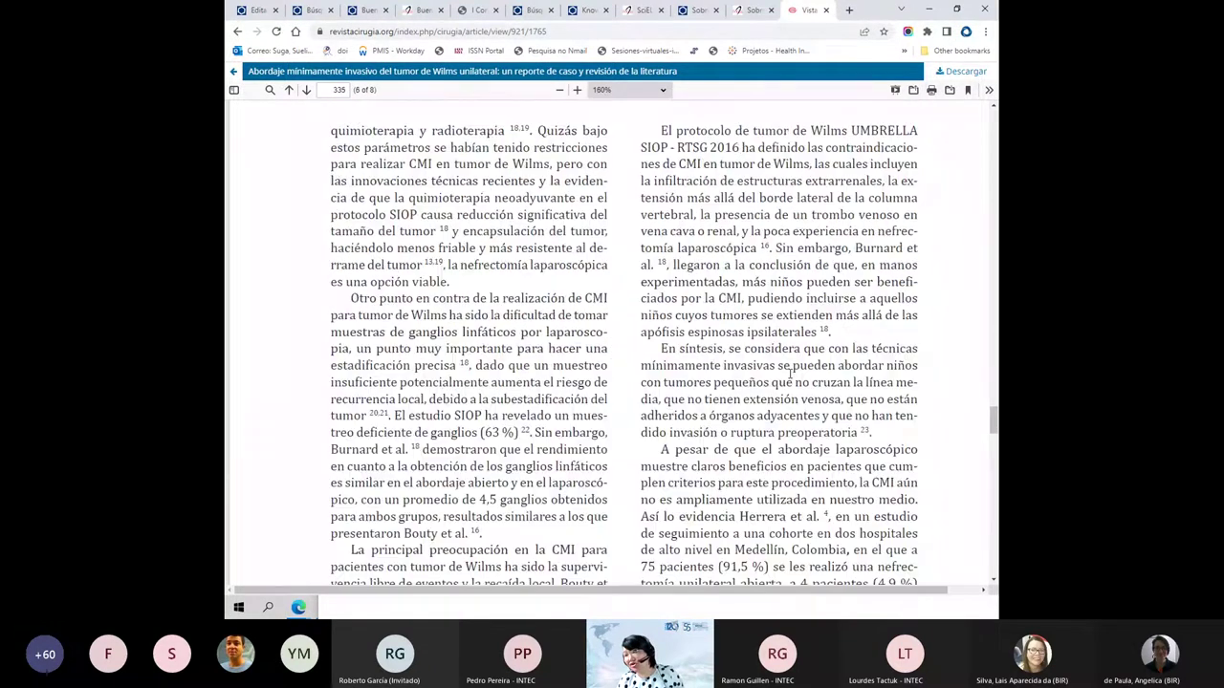
scroll(789, 373, "down", 5)
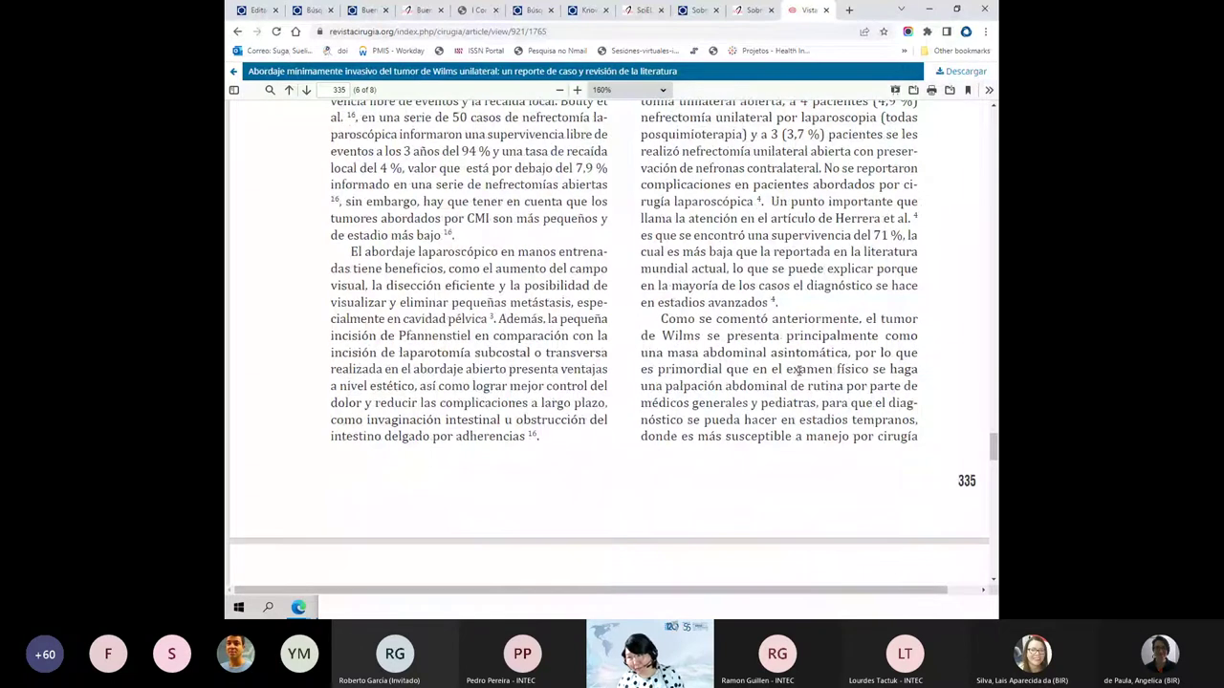
scroll(798, 371, "down", 5)
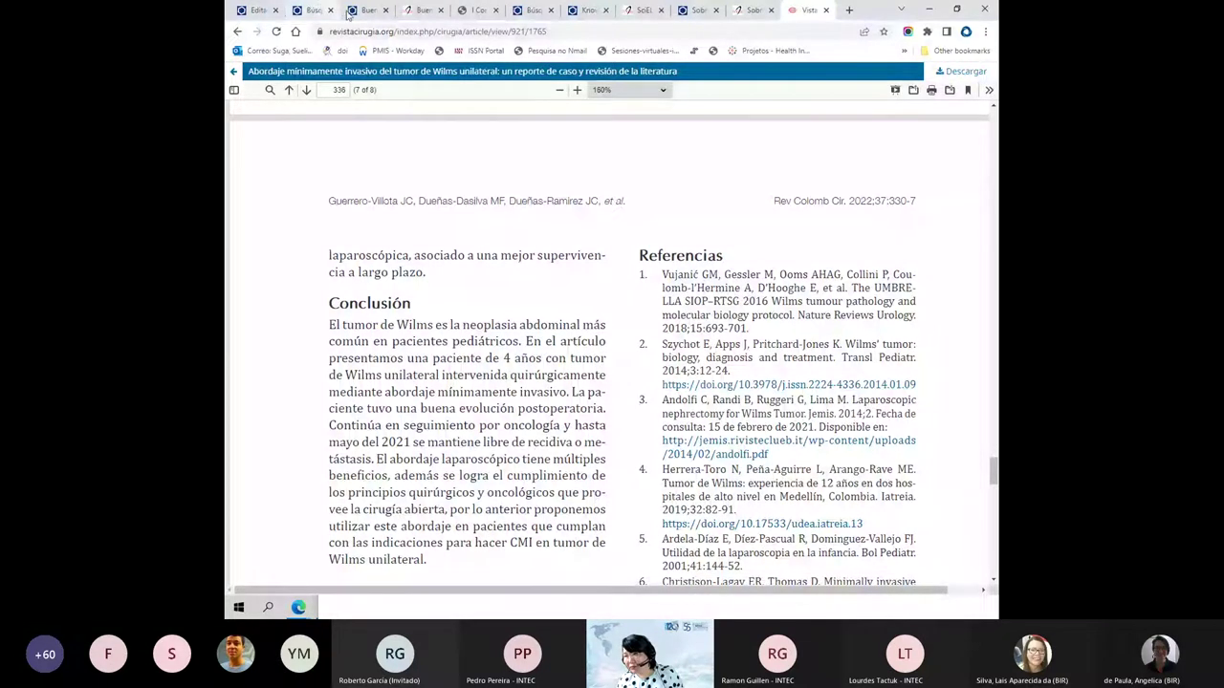
- Return to the record and inspect the file type and file extension options of its full-text electronic address
left_click(260, 14)
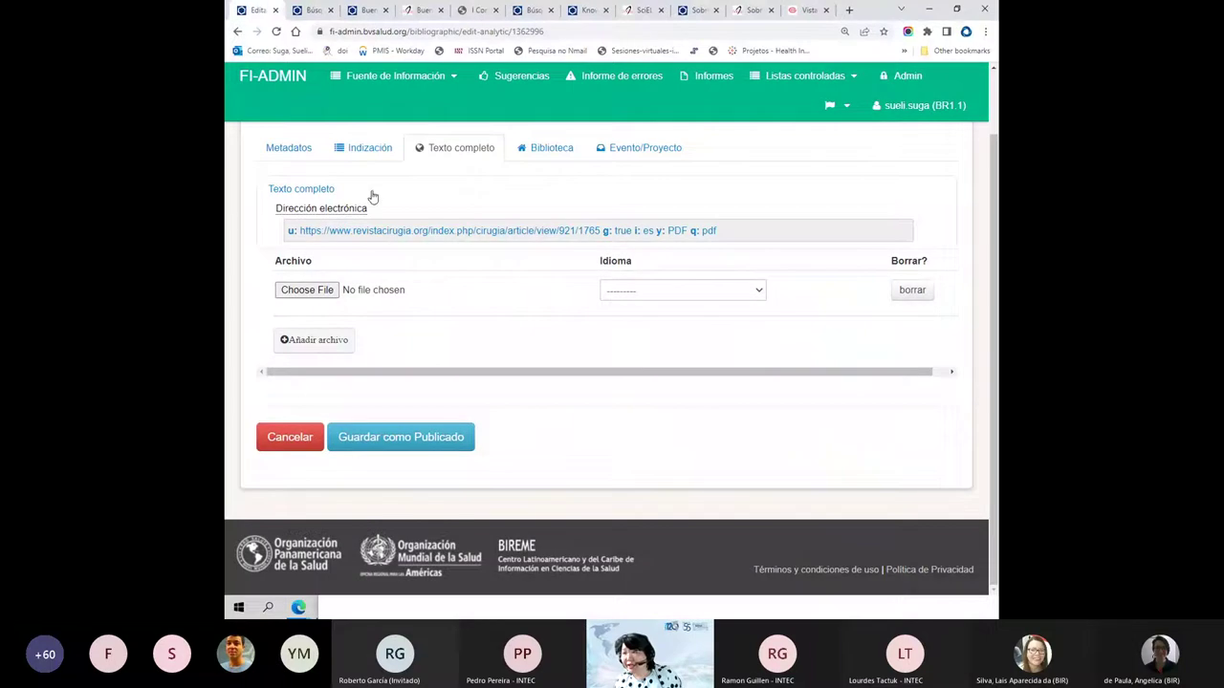
left_click(369, 148)
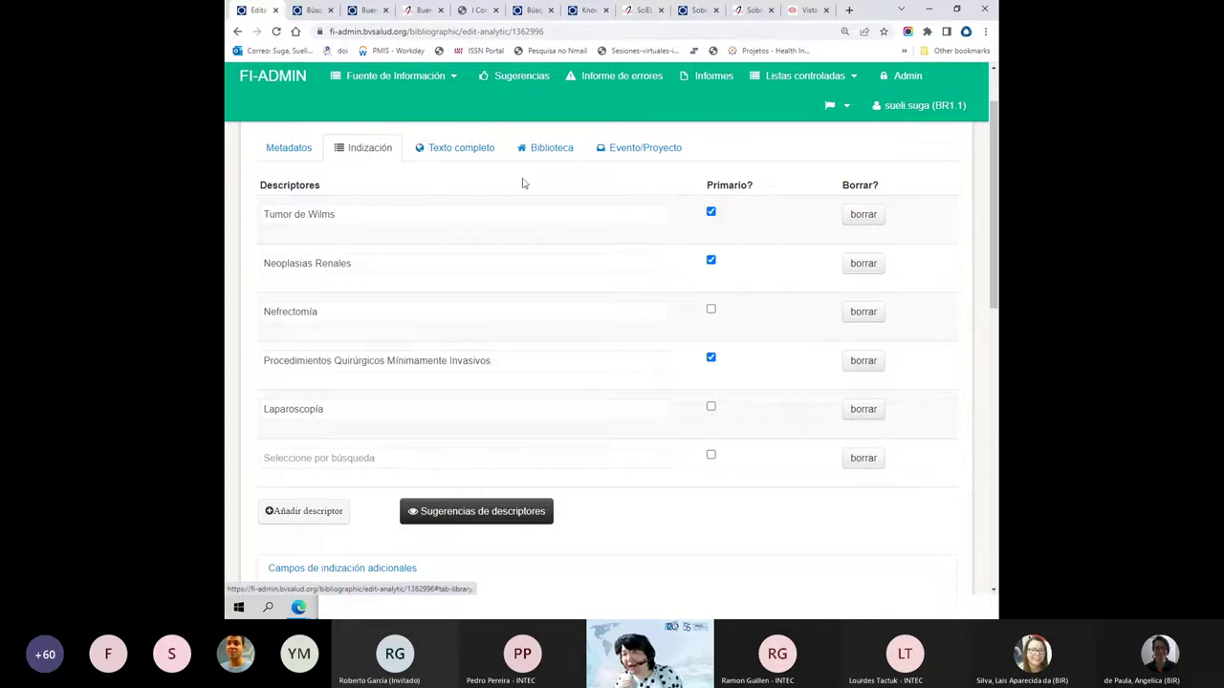
left_click(469, 151)
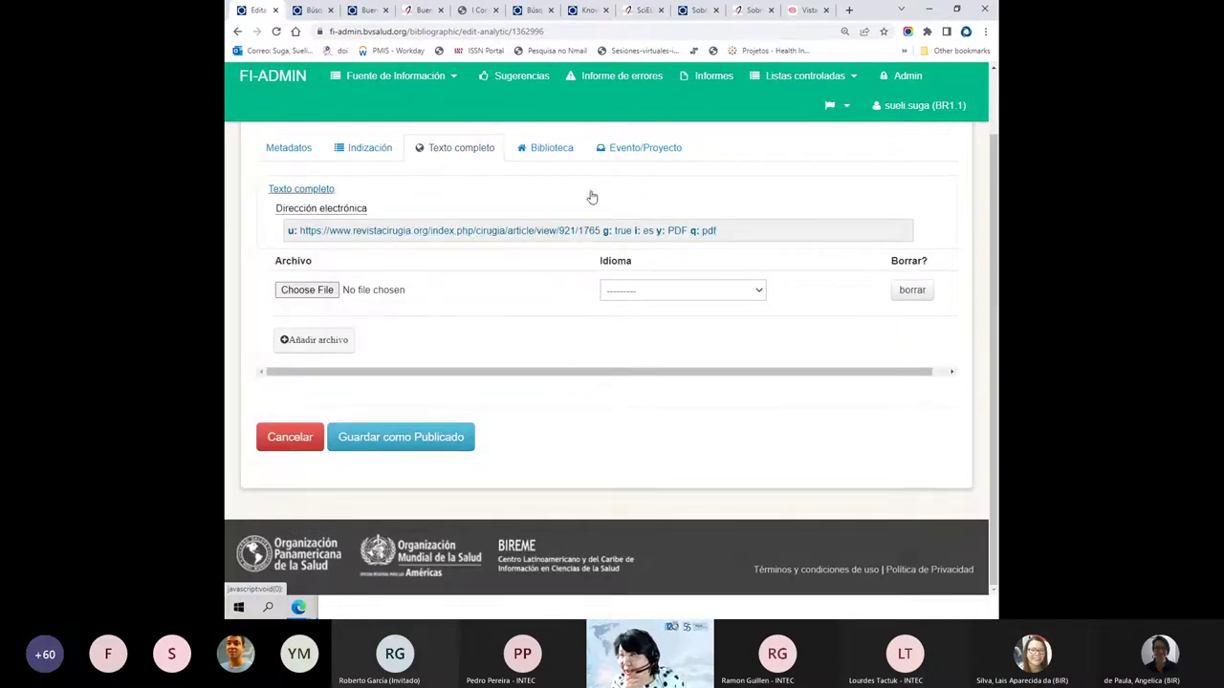
left_click(662, 235)
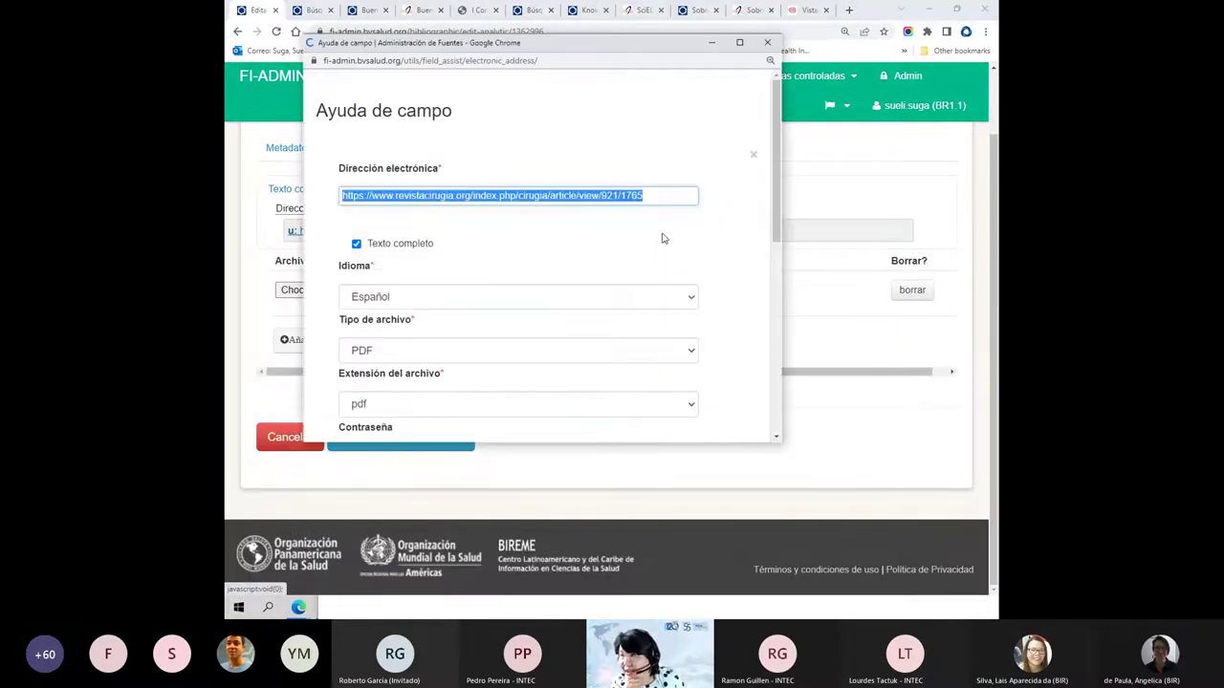
left_click(445, 354)
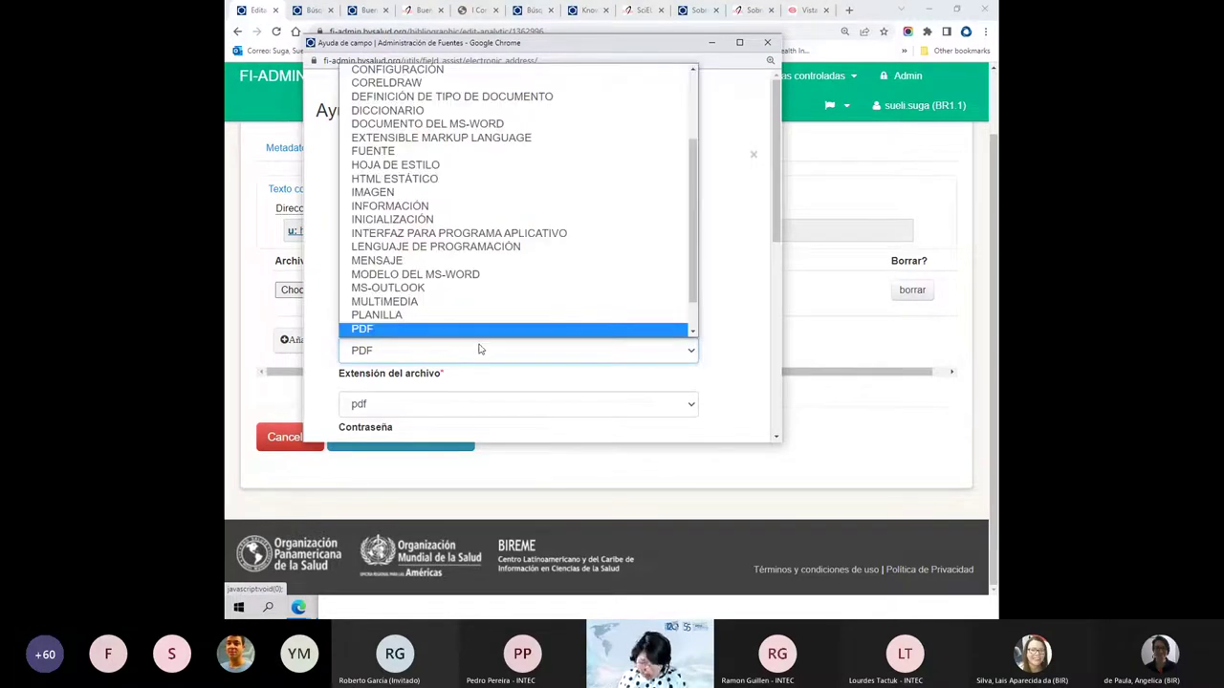
scroll(480, 350, "down", 1)
left_click(480, 350)
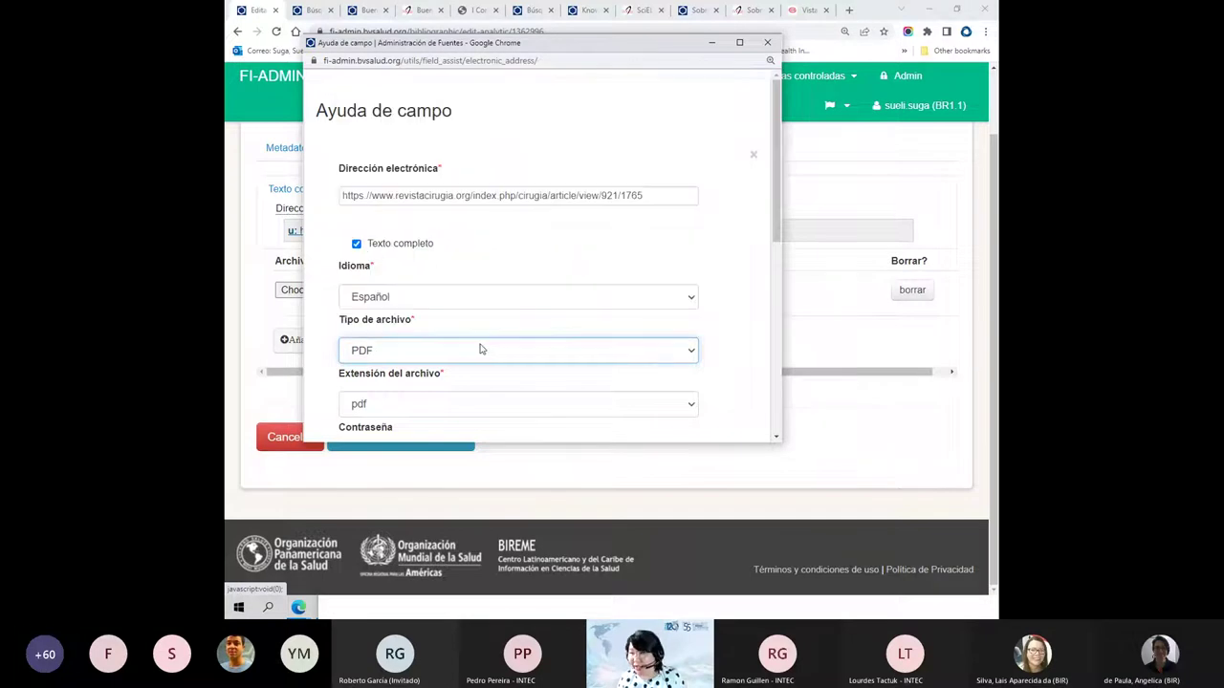
left_click(480, 414)
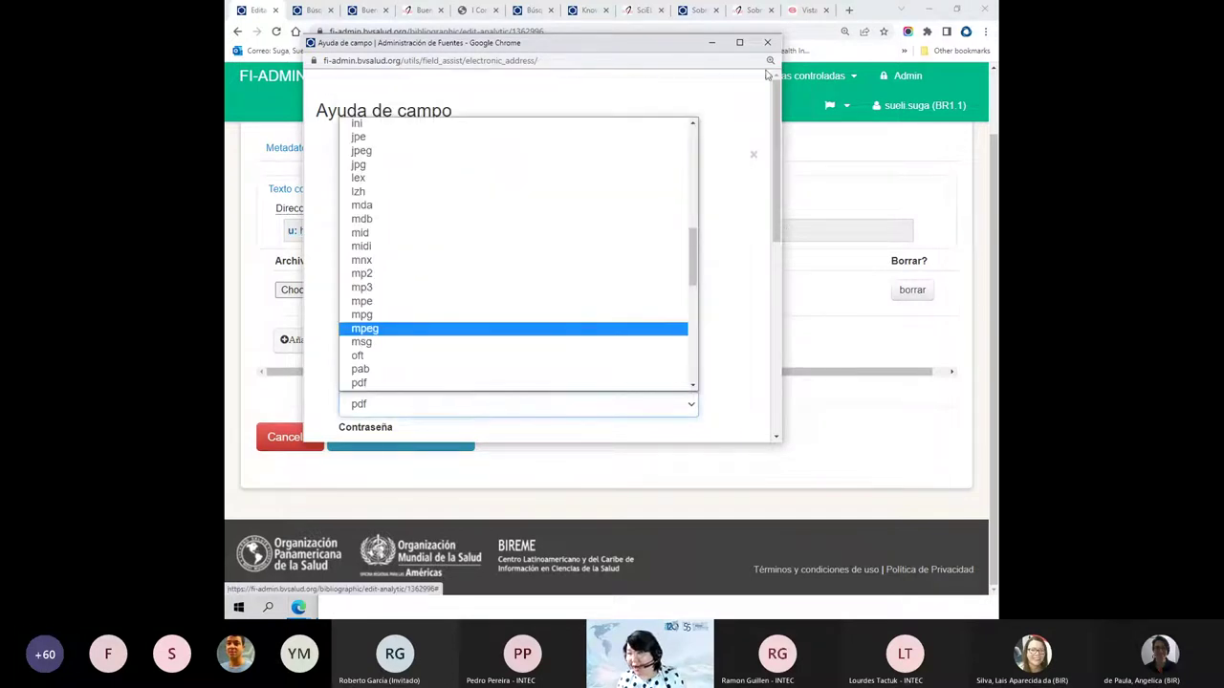
left_click(732, 90)
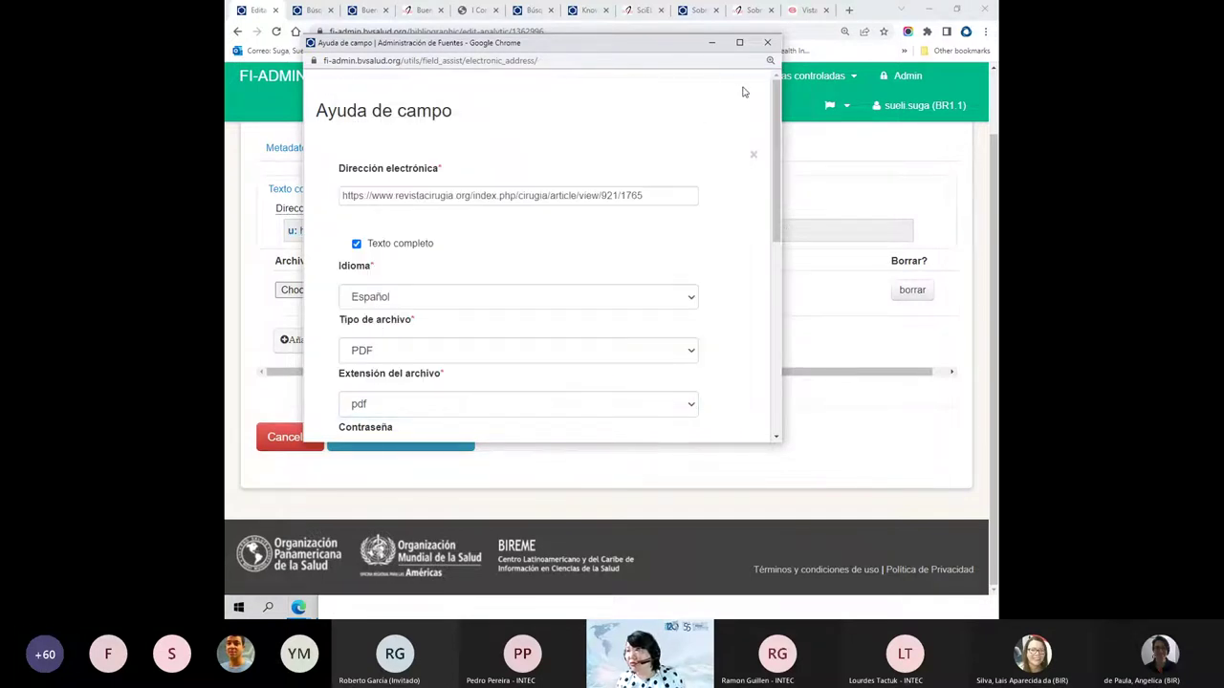
left_click(877, 13)
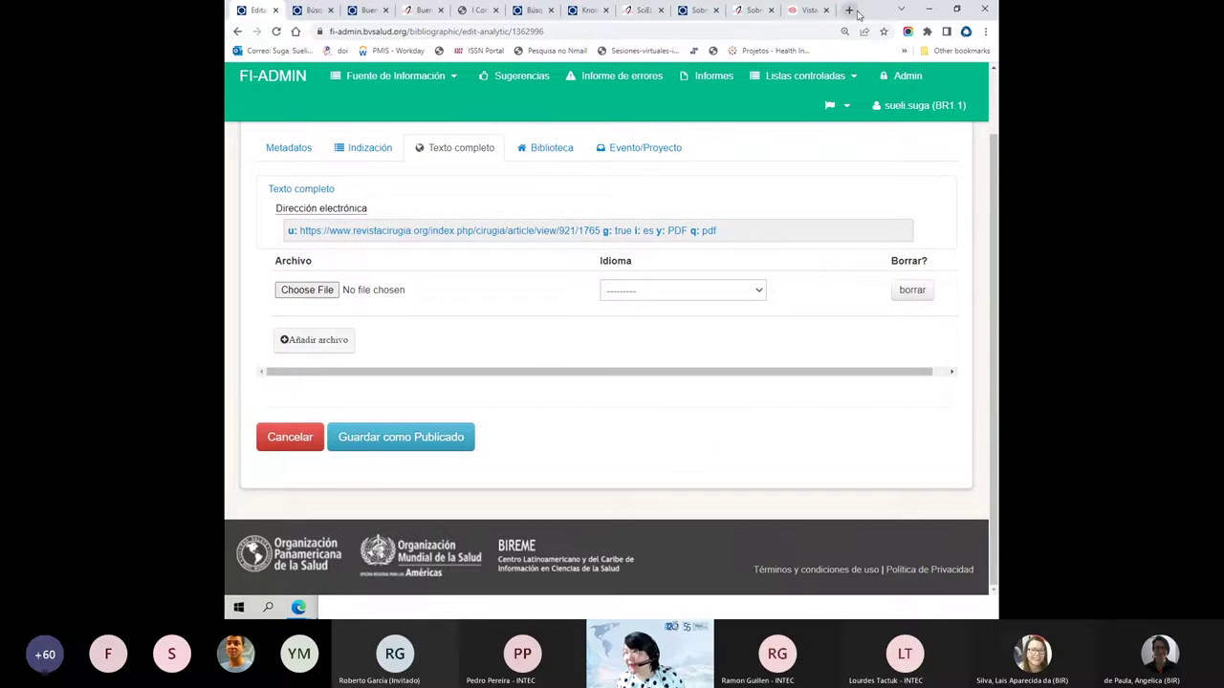
- Bring the electronic address's field help window back into view from behind the browser and close it
left_click_drag(865, 16, 873, 65)
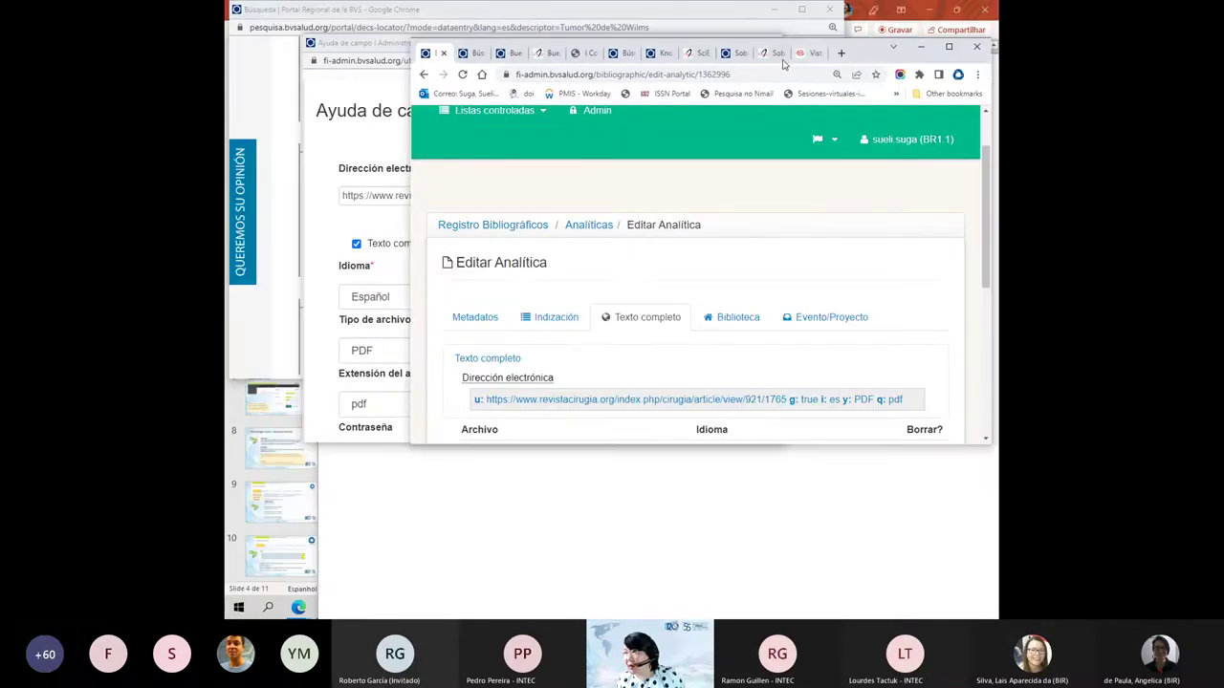
left_click(762, 55)
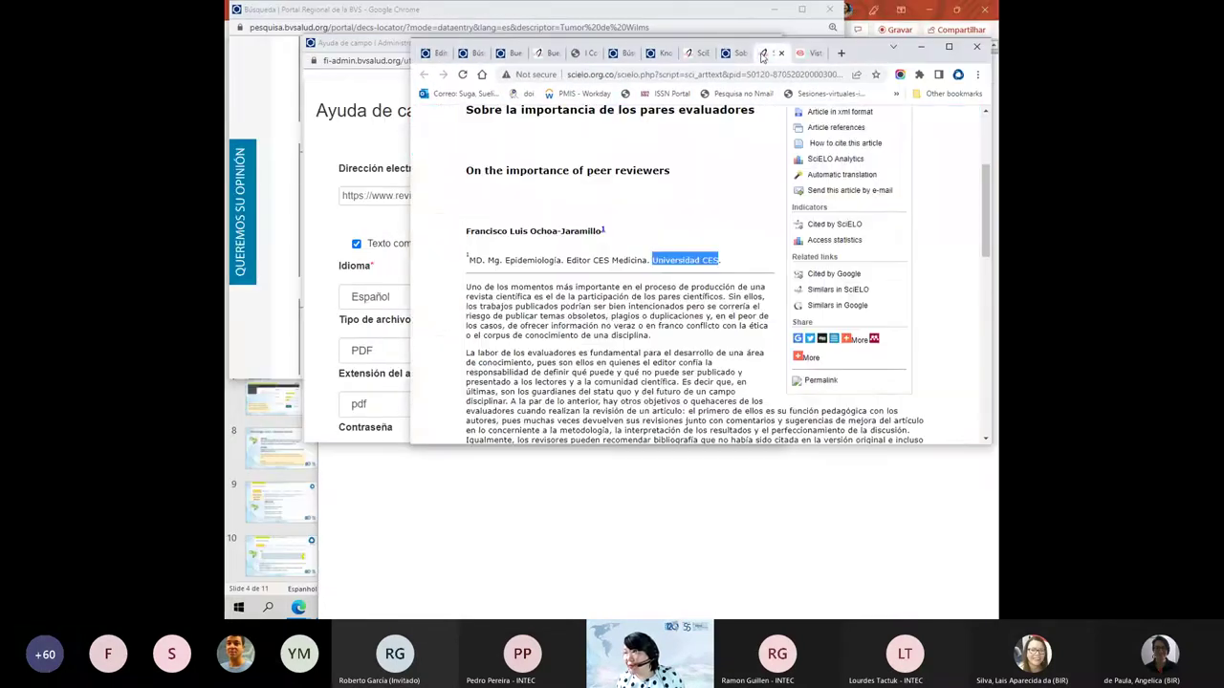
left_click(949, 46)
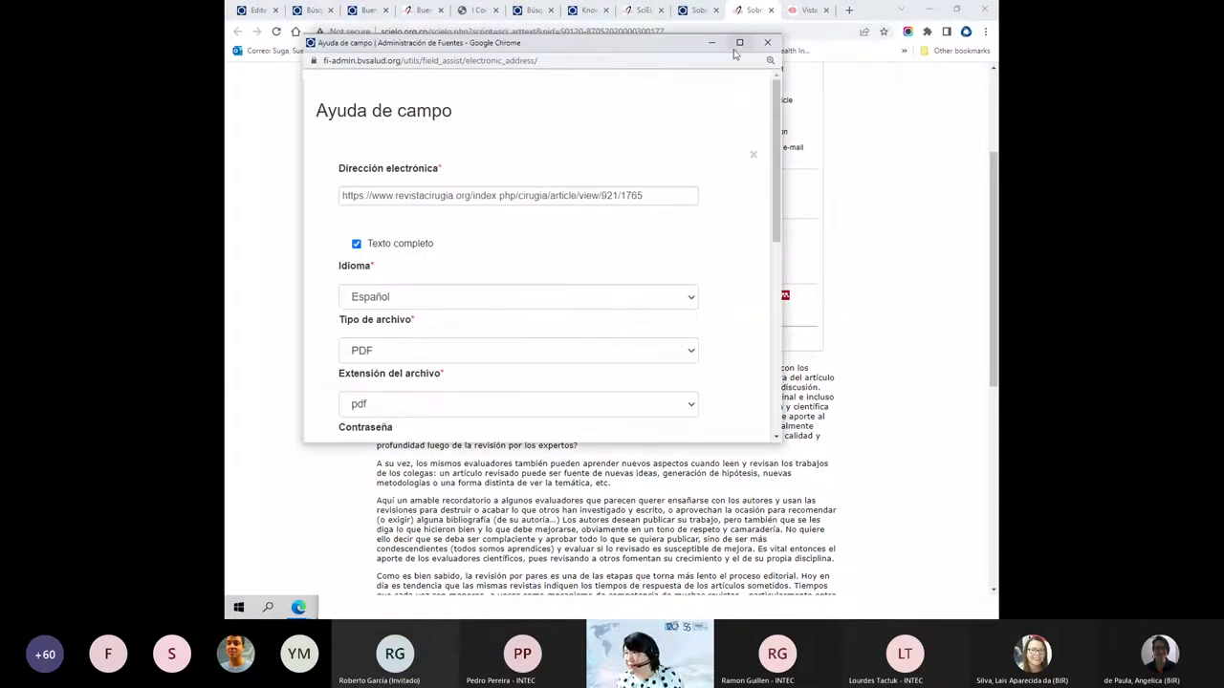
left_click(767, 42)
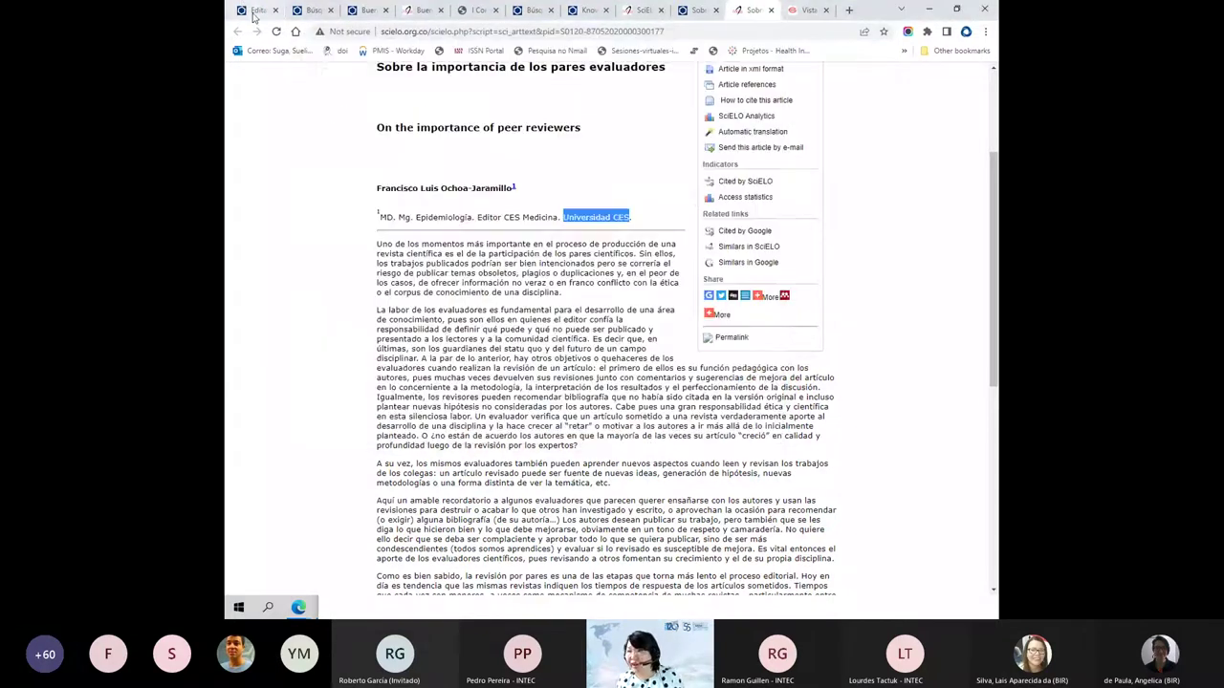
- Look over the record's Biblioteca fields and the event fields in its Evento/Proyecto section
left_click(254, 14)
left_click(555, 150)
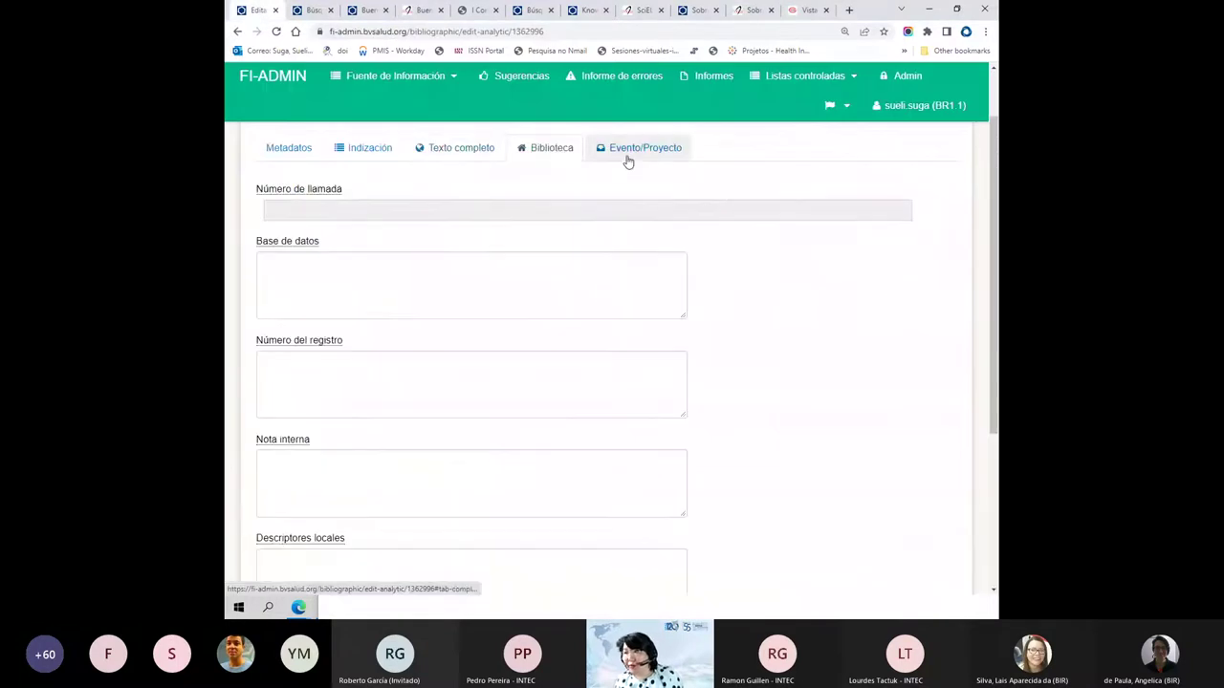
left_click(641, 153)
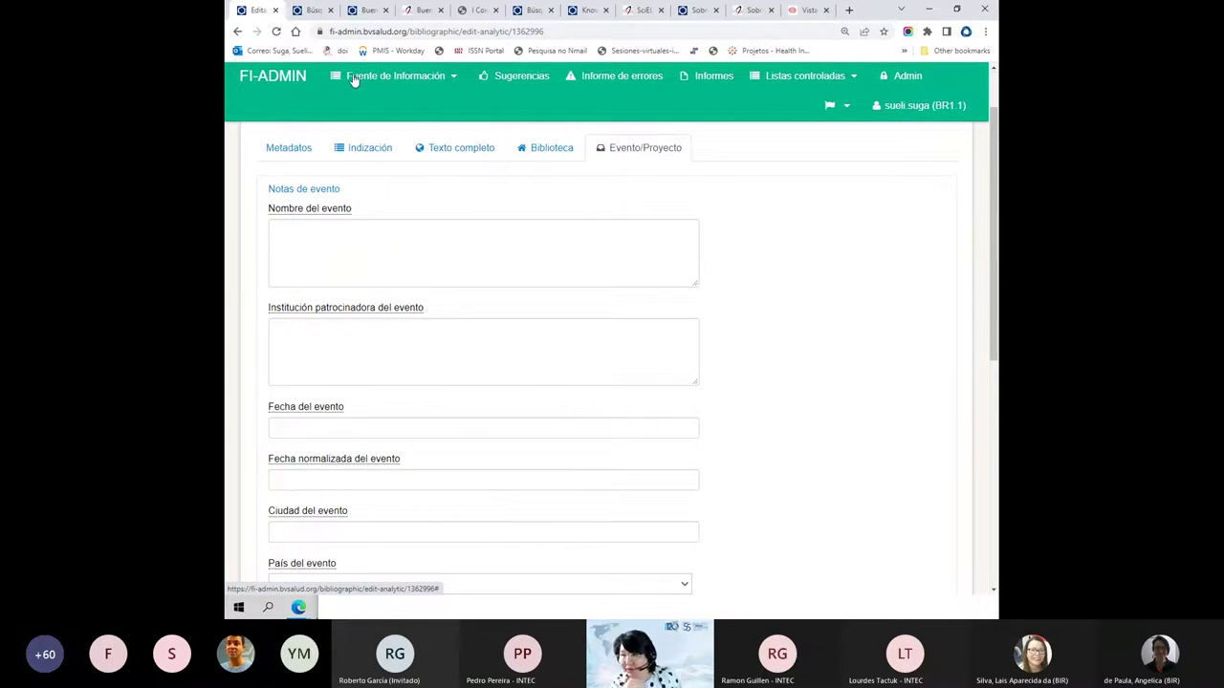
- Save the Wilms tumor article record as published from the end of its project fields
scroll(382, 159, "down", 5)
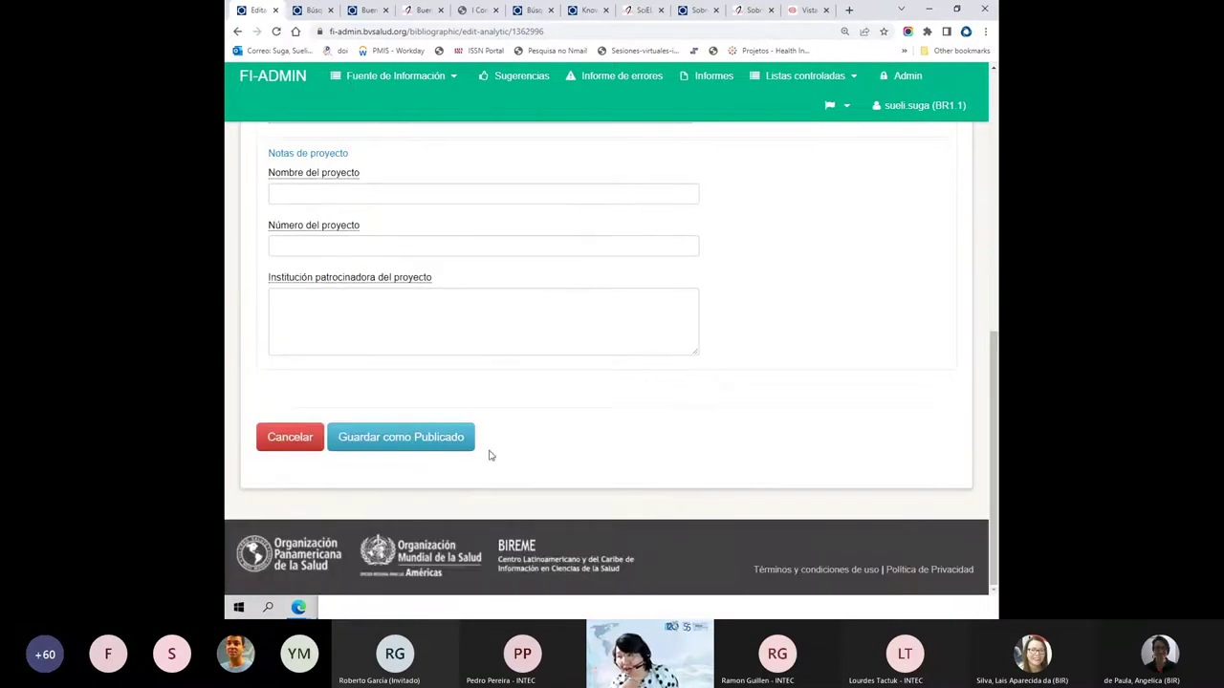
left_click(445, 445)
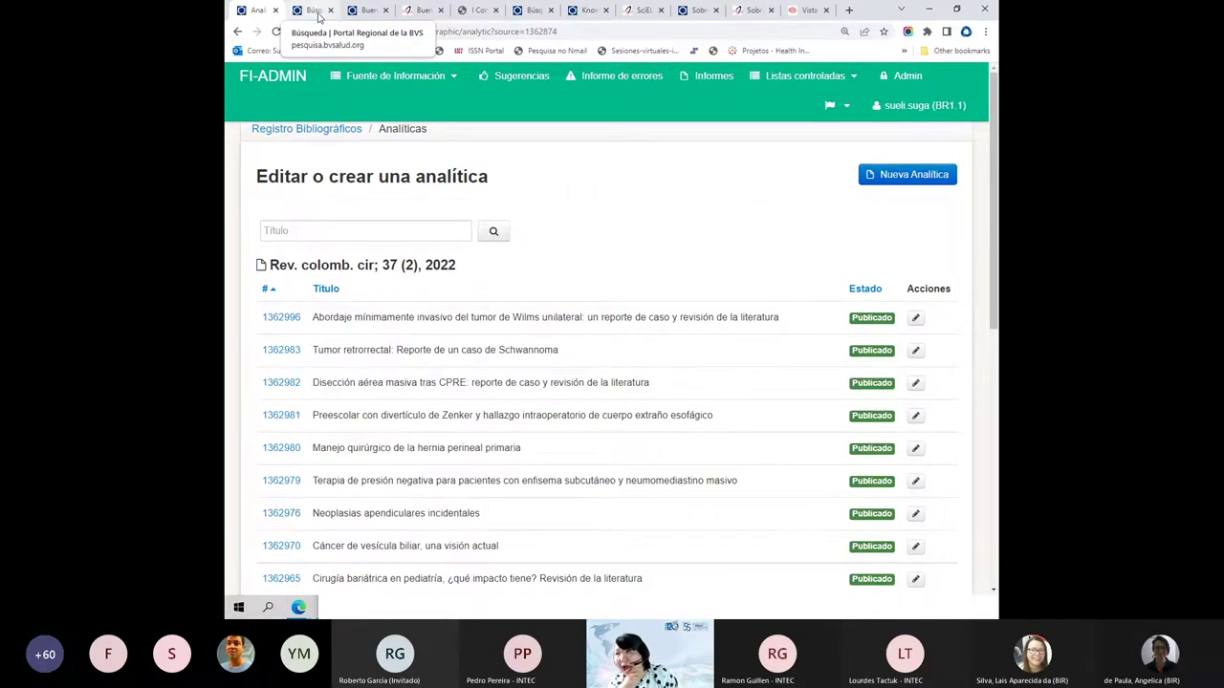
- Return to the open Wilms tumor article PDF and close it
left_click(314, 10)
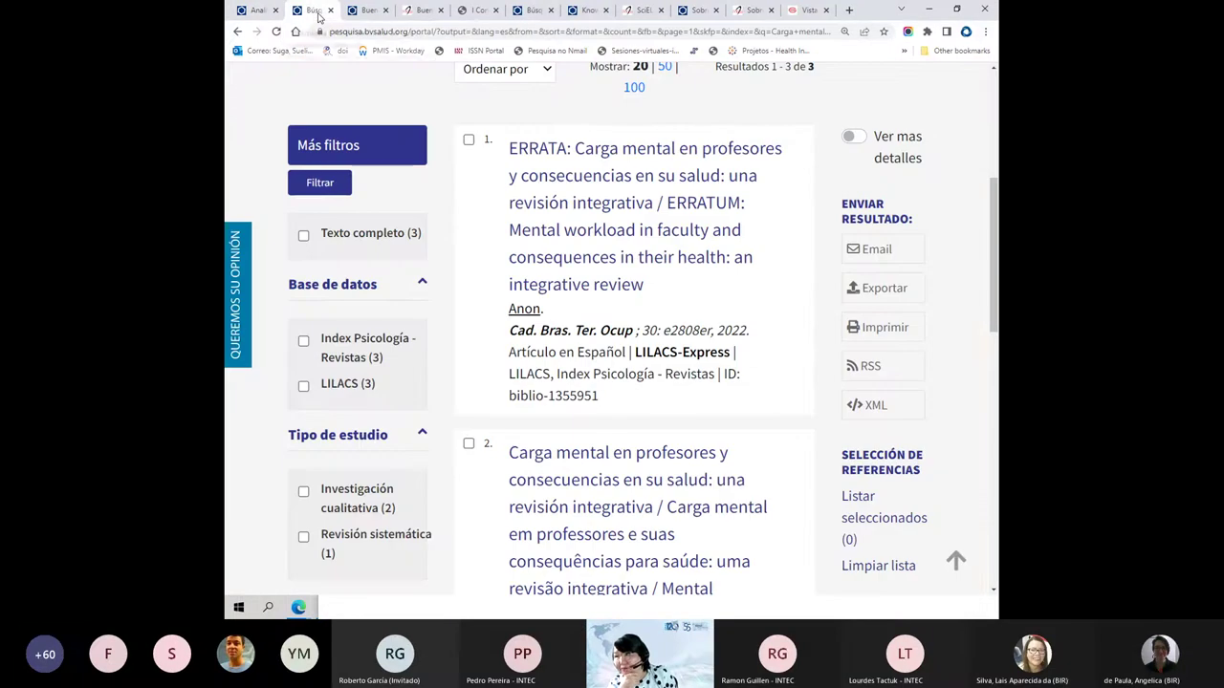
left_click(833, 16)
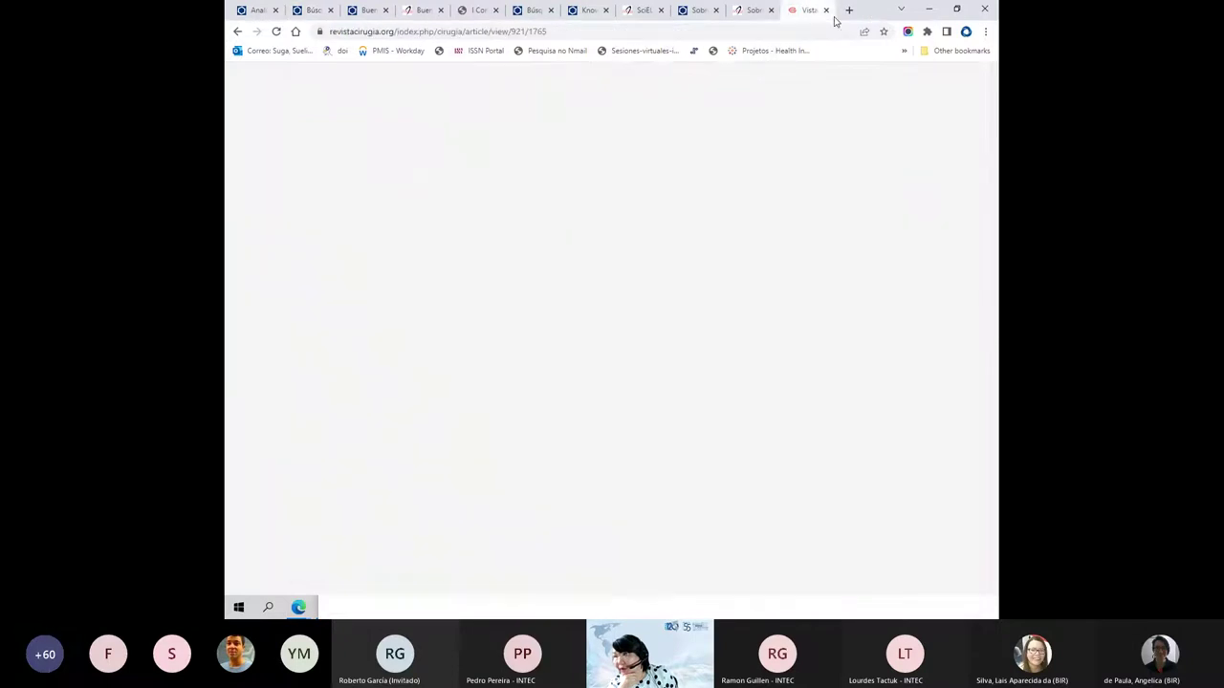
scroll(733, 259, "up", 5)
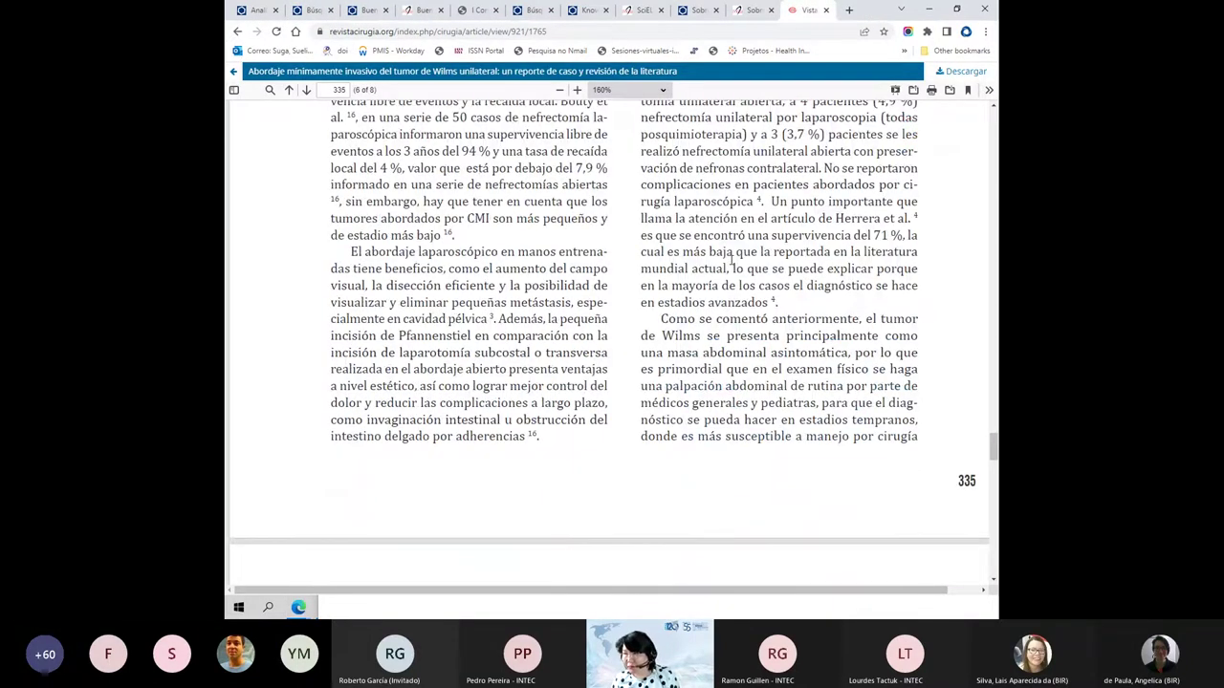
key("Home")
left_click(826, 9)
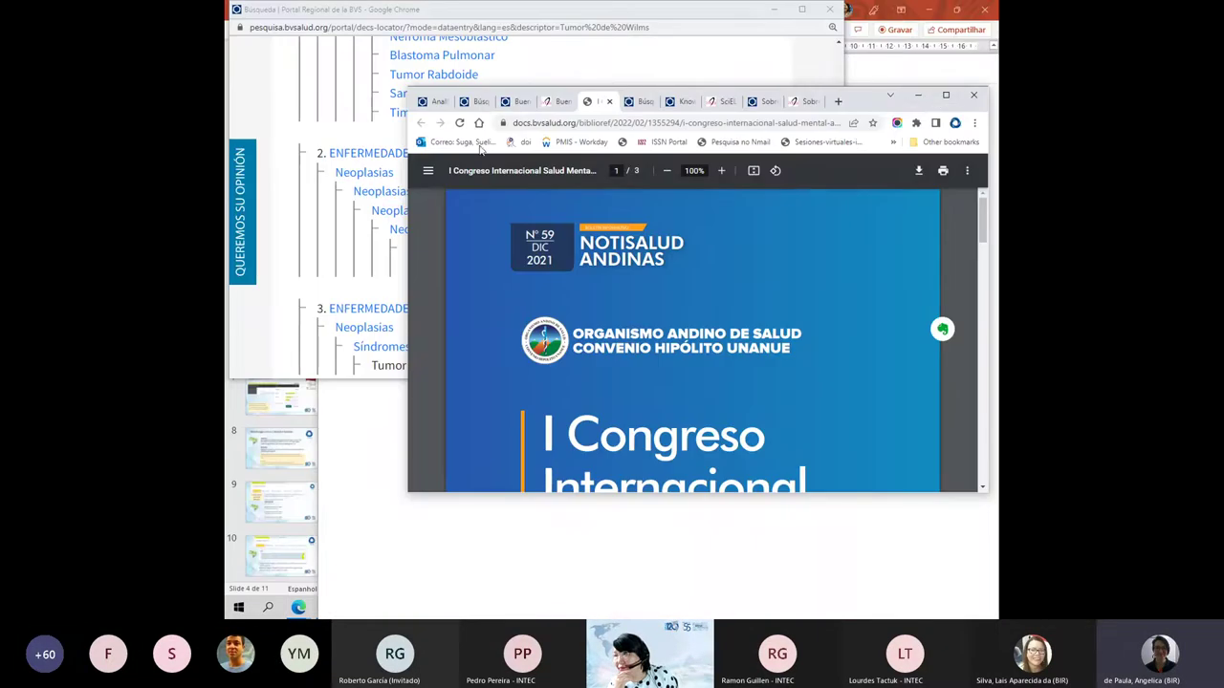
- Go back to the list of analytics, maximize the browser window, and reopen the Wilms tumor record at its indexing section
left_click(636, 102)
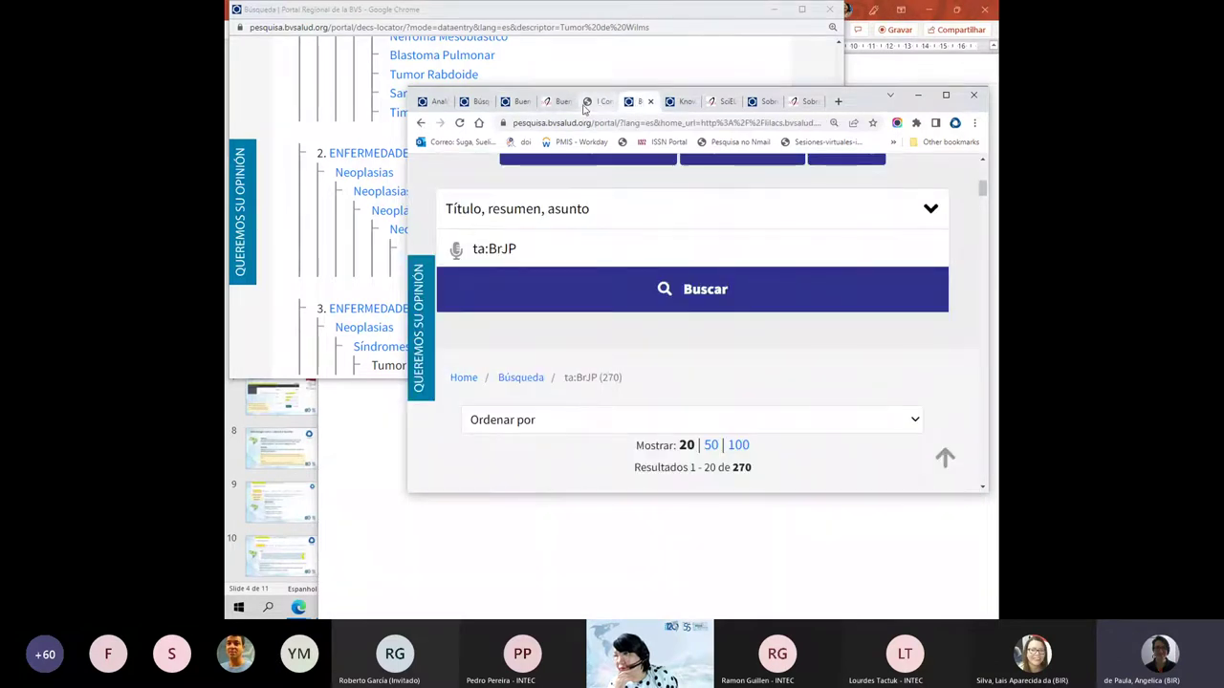
left_click(437, 102)
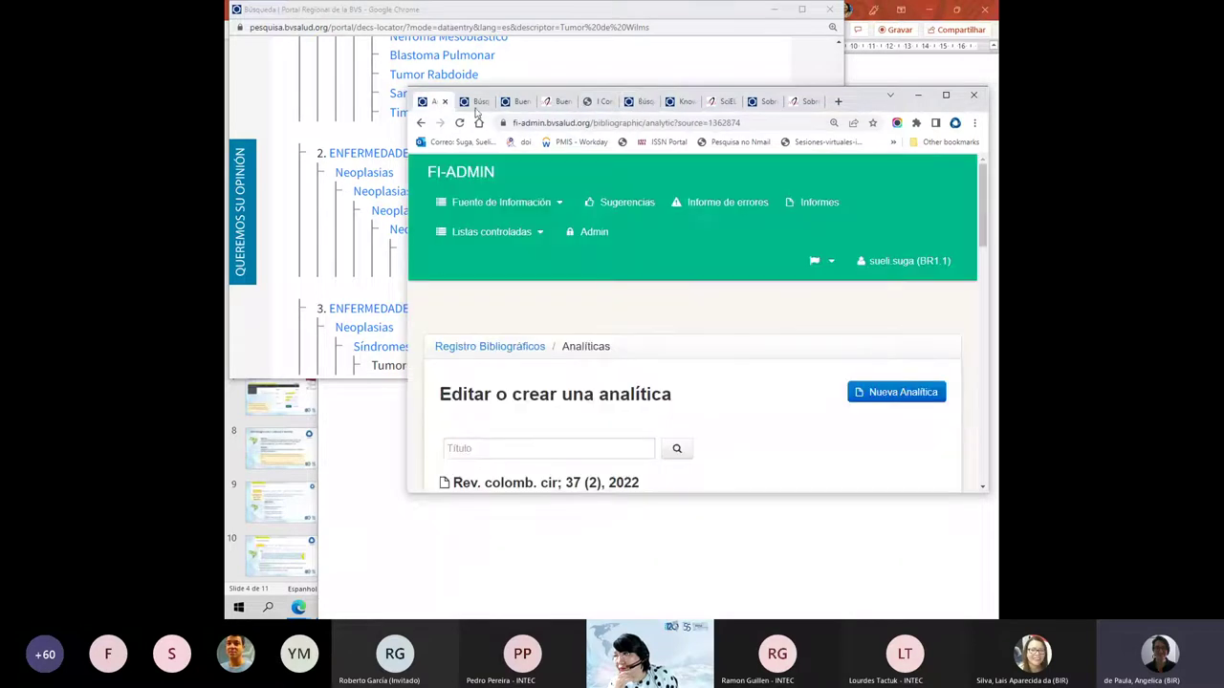
left_click(945, 95)
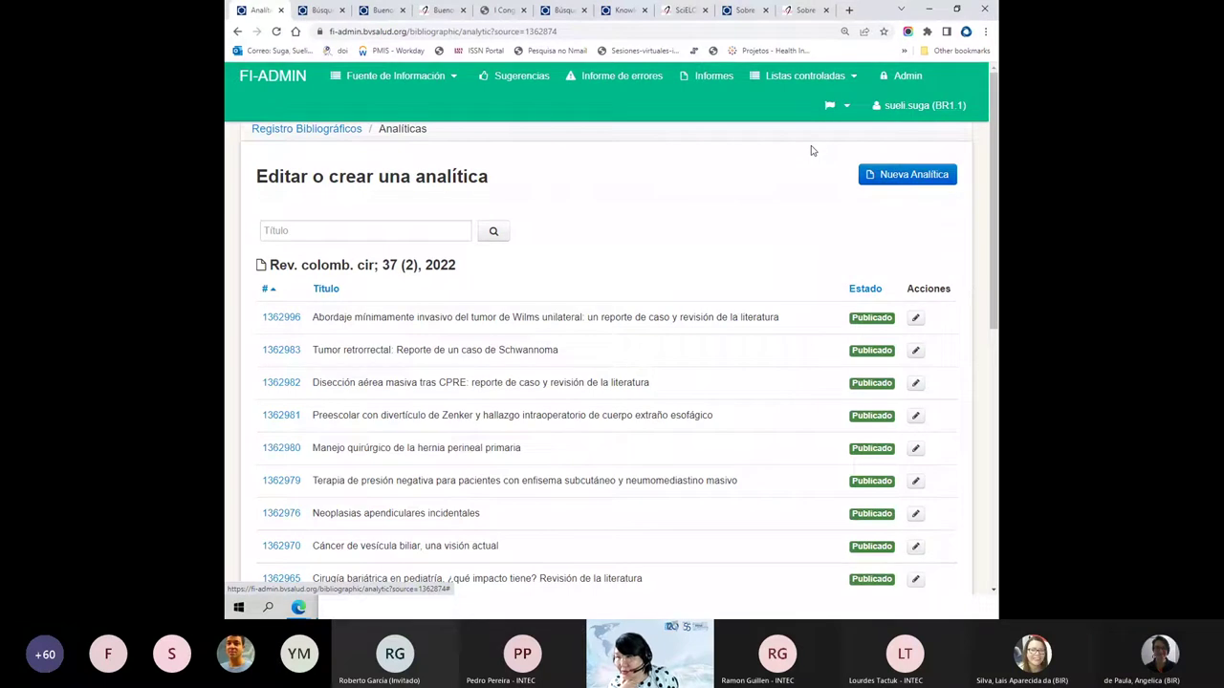
left_click(316, 318)
left_click(343, 217)
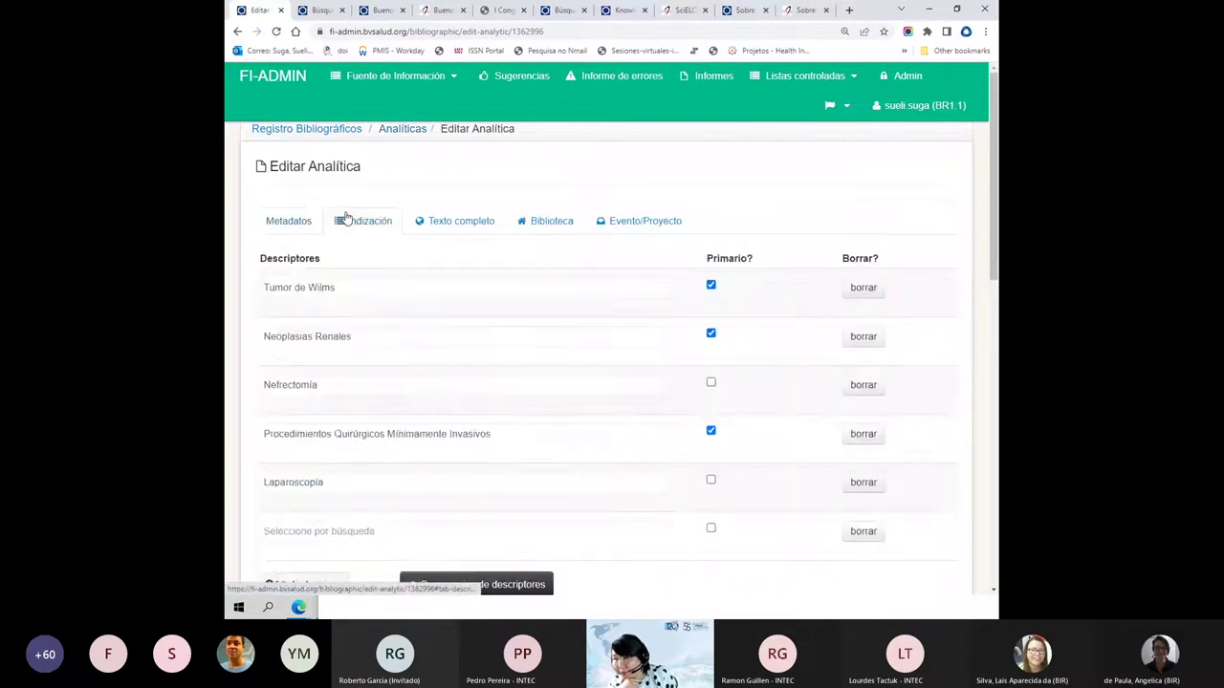
- Toggle the primary mark of the Tumor de Wilms descriptor off and on again, and delete the empty descriptor row
left_click(712, 286)
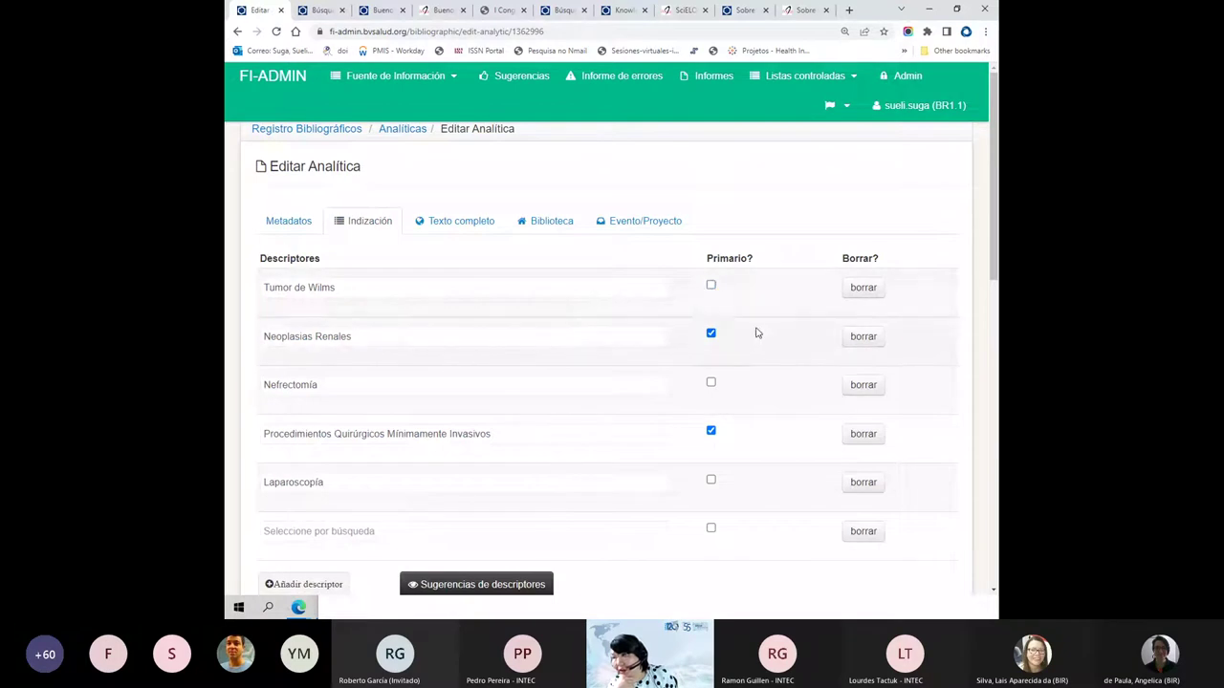
left_click(710, 286)
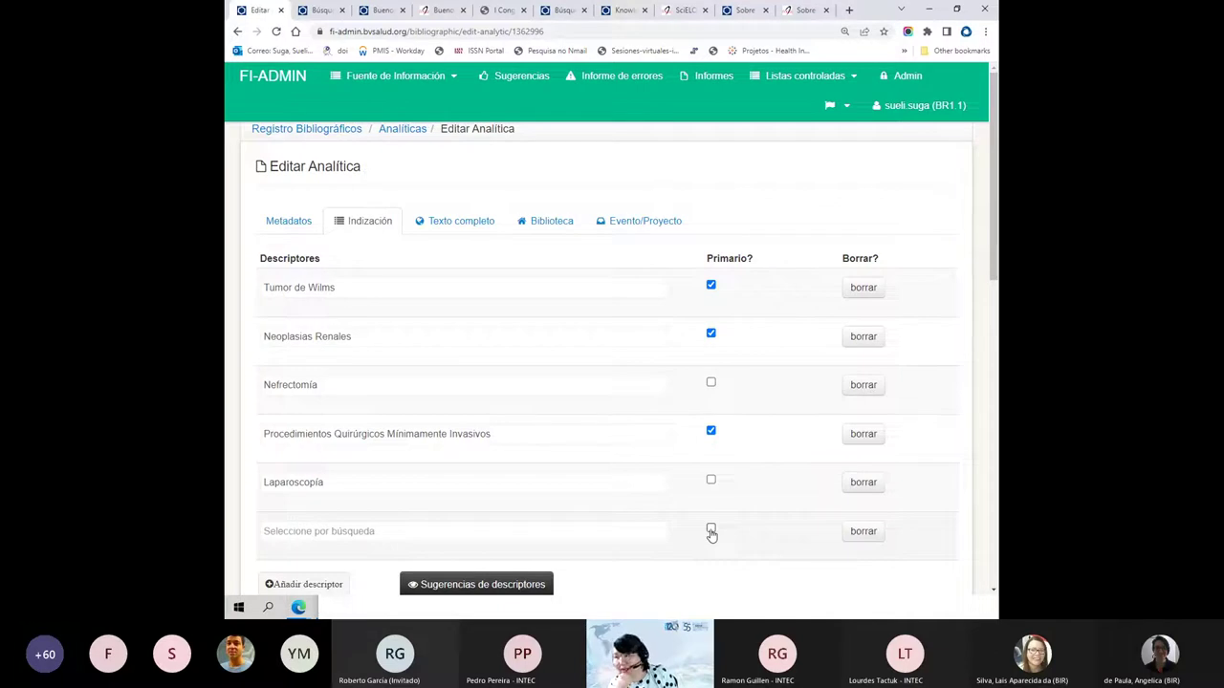
left_click(858, 533)
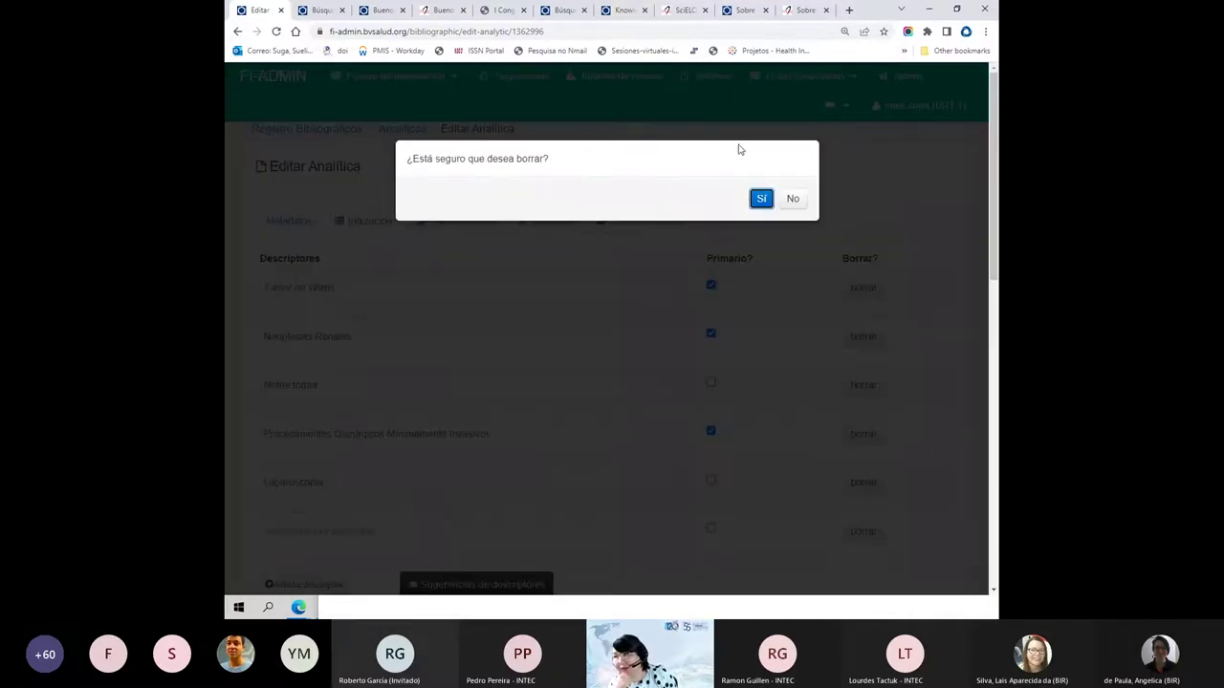
left_click(762, 199)
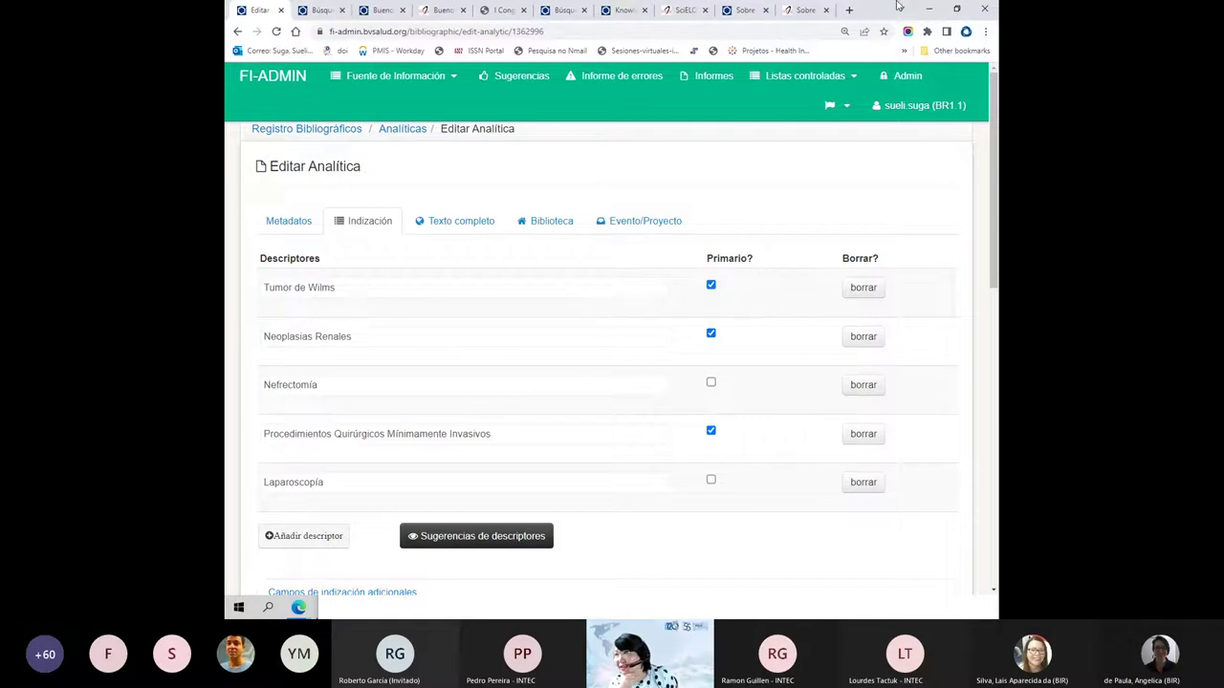
- Look through the open pages for the BVS record of the Buenos Aires Breast Cancer Symposium and view it in a maximized window
left_click_drag(868, 15, 847, 99)
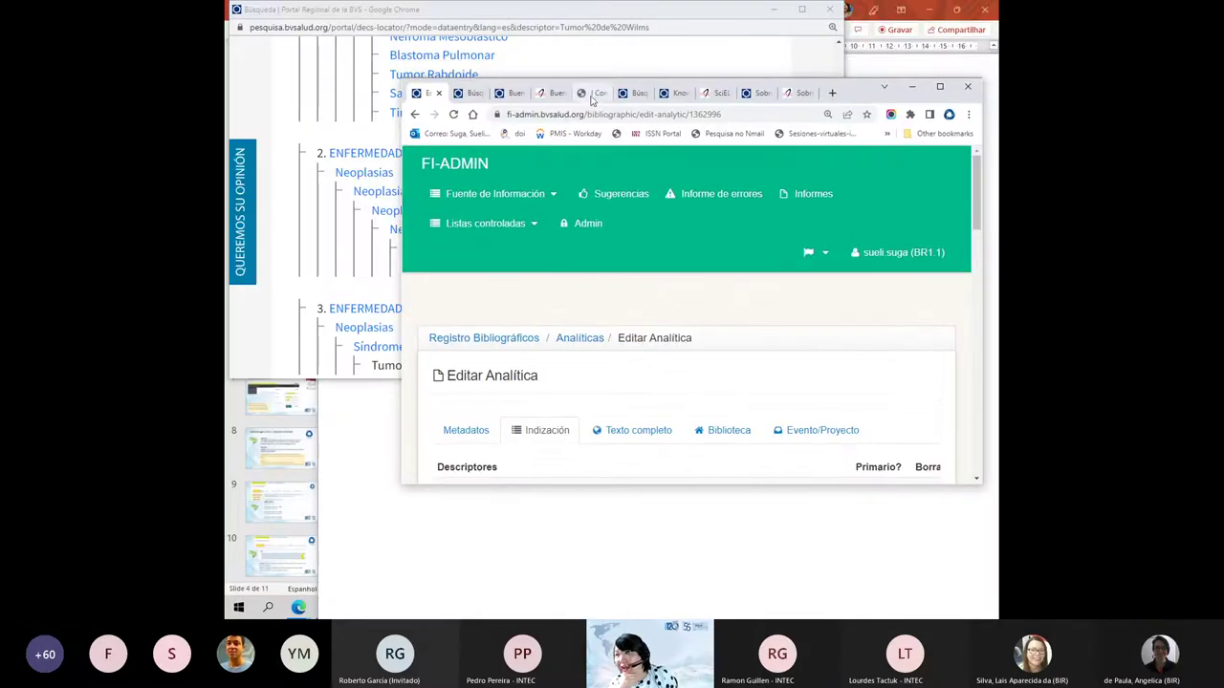
left_click(591, 94)
left_click(551, 95)
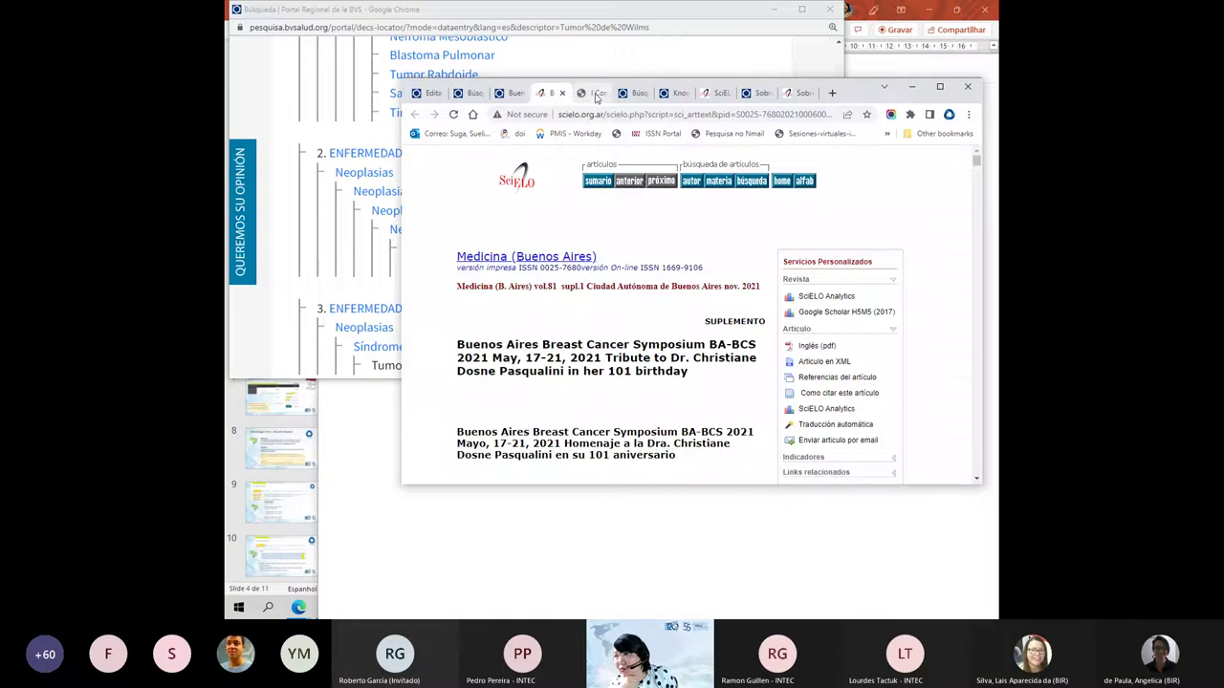
left_click(593, 95)
left_click(636, 95)
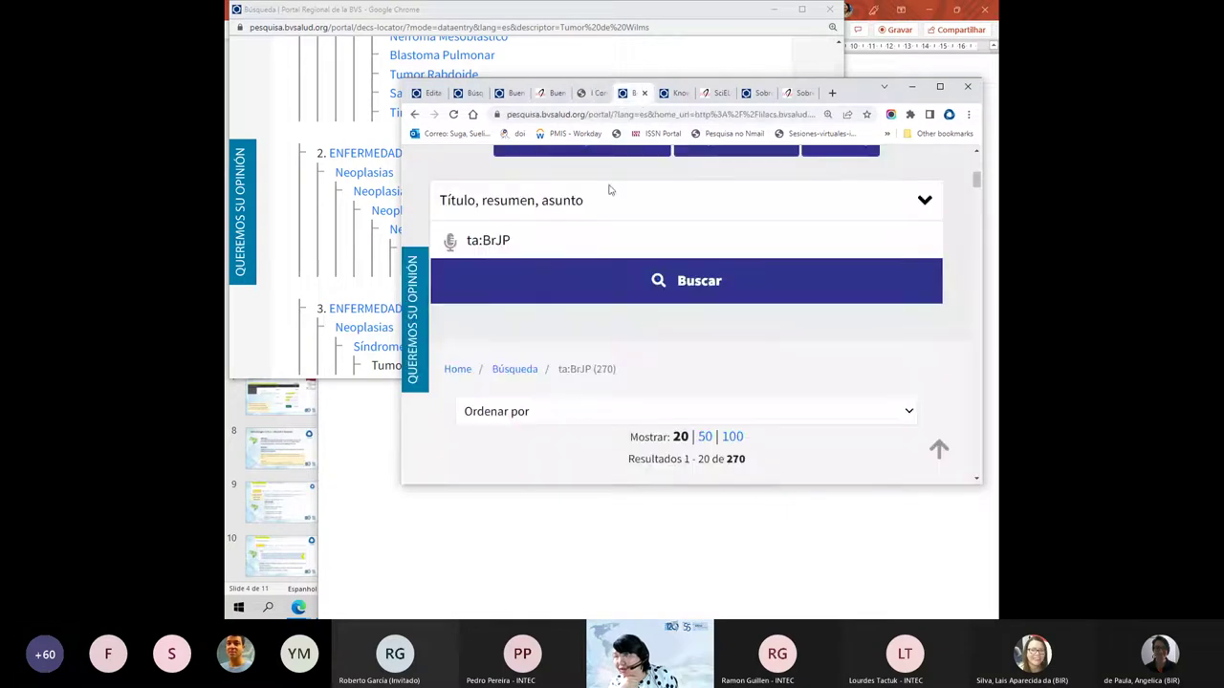
left_click(501, 96)
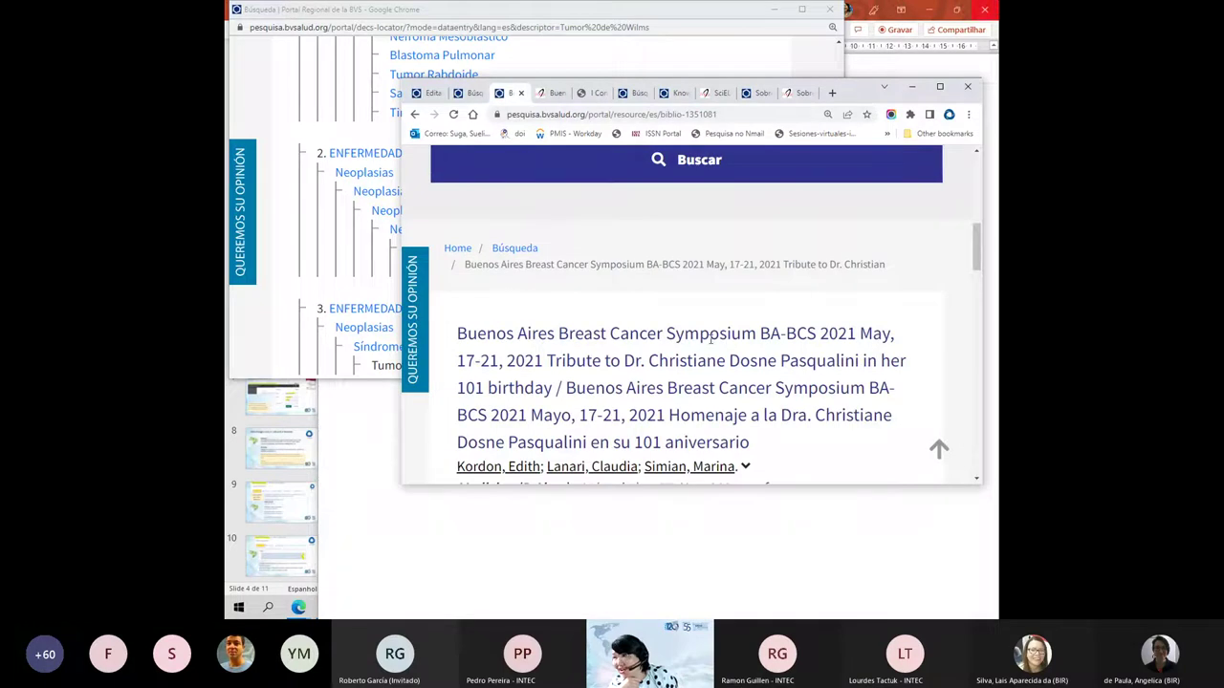
left_click(939, 87)
scroll(322, 304, "up", 3)
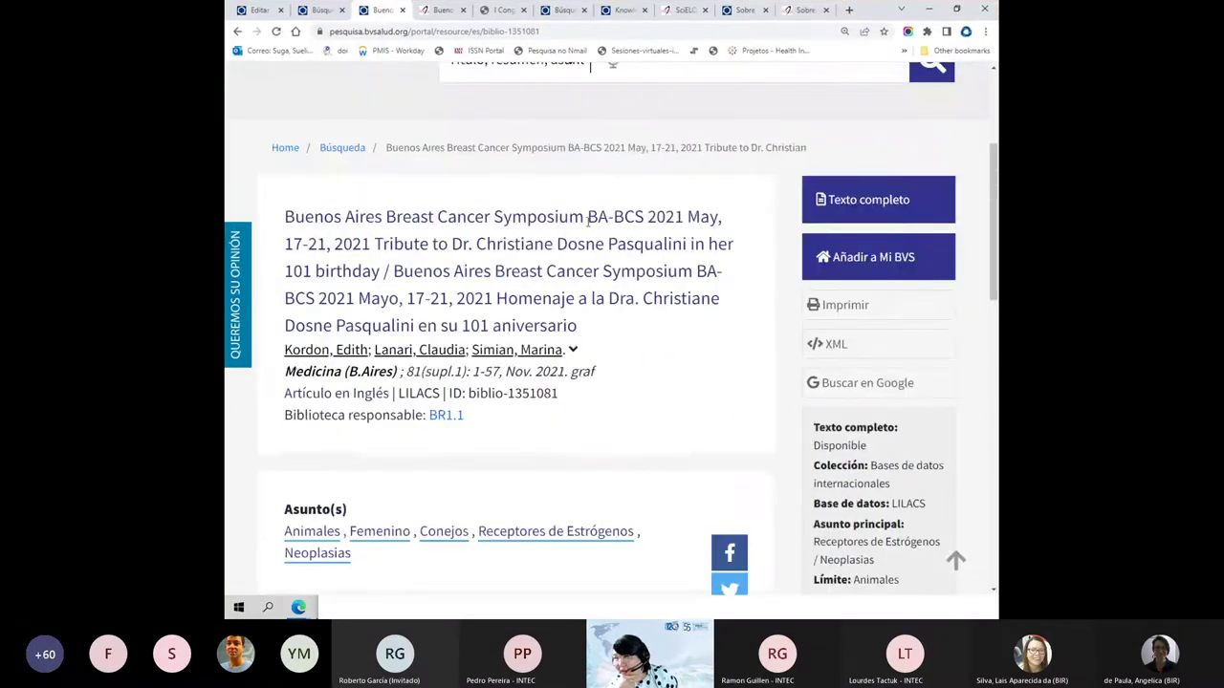
- Open the symposium record's full text in SciELO and bring up its English PDF
left_click(887, 205)
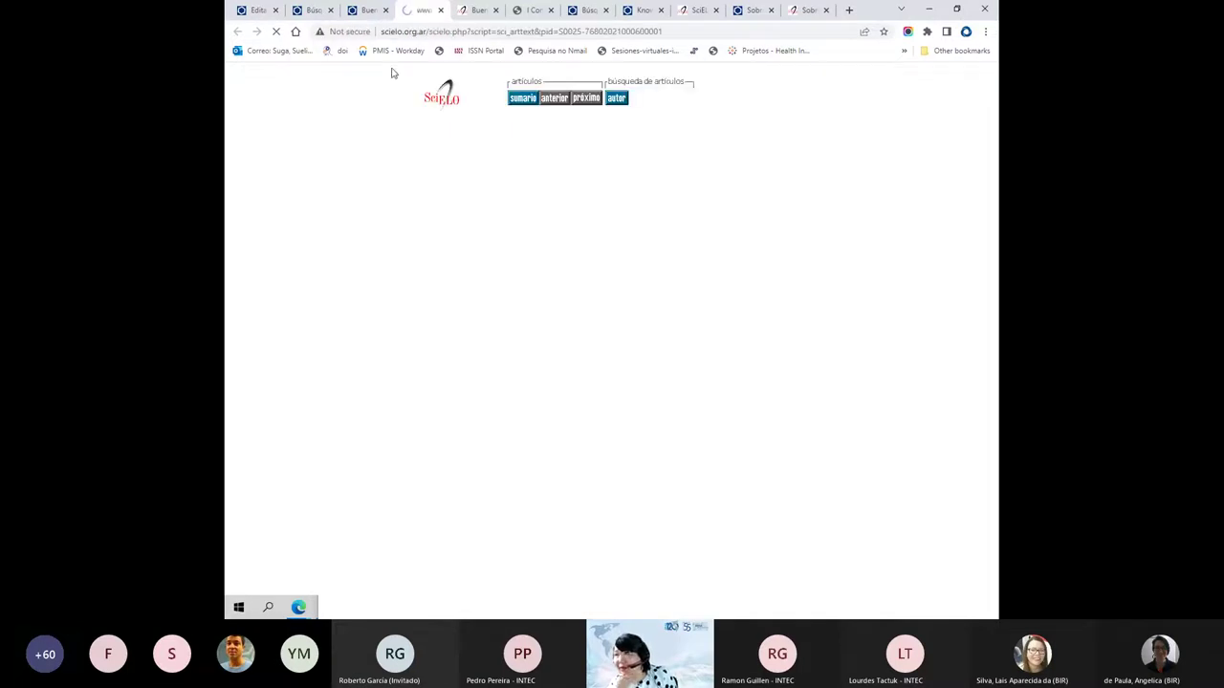
scroll(388, 256, "down", 3)
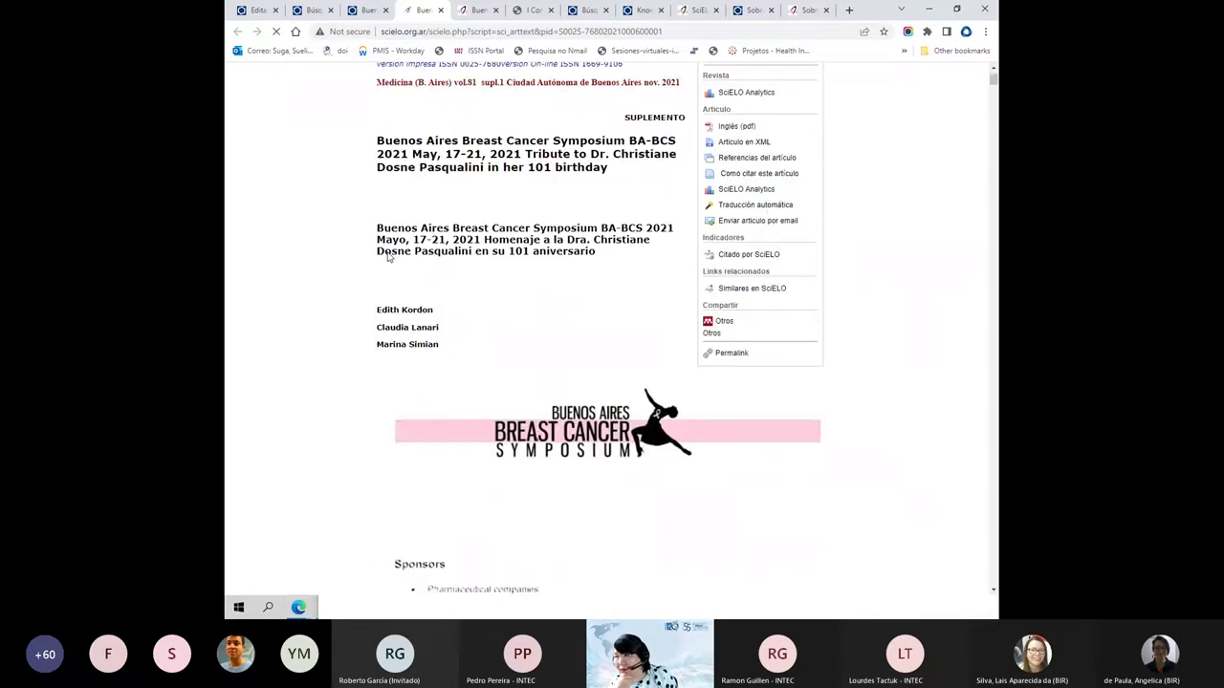
left_click(735, 144)
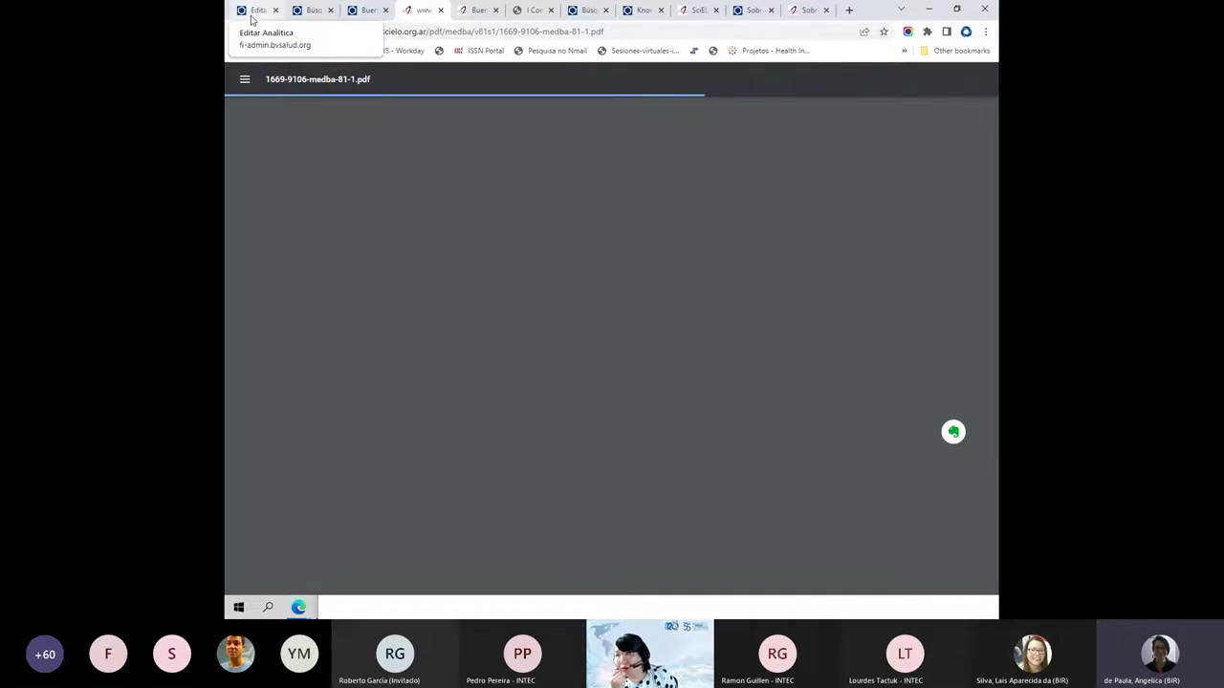
- Return to the Wilms tumor record's indexing section, add a descriptor row and locate the subject descriptor "Tumor de Wilms" for it
left_click(252, 12)
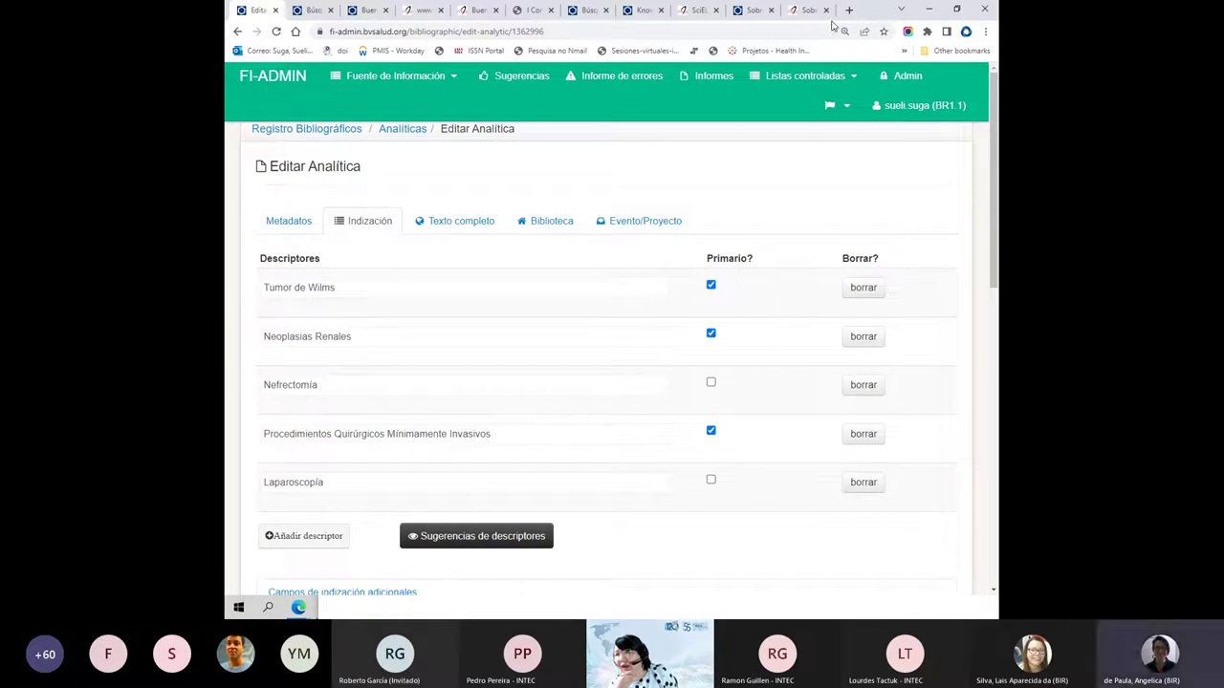
left_click(831, 23)
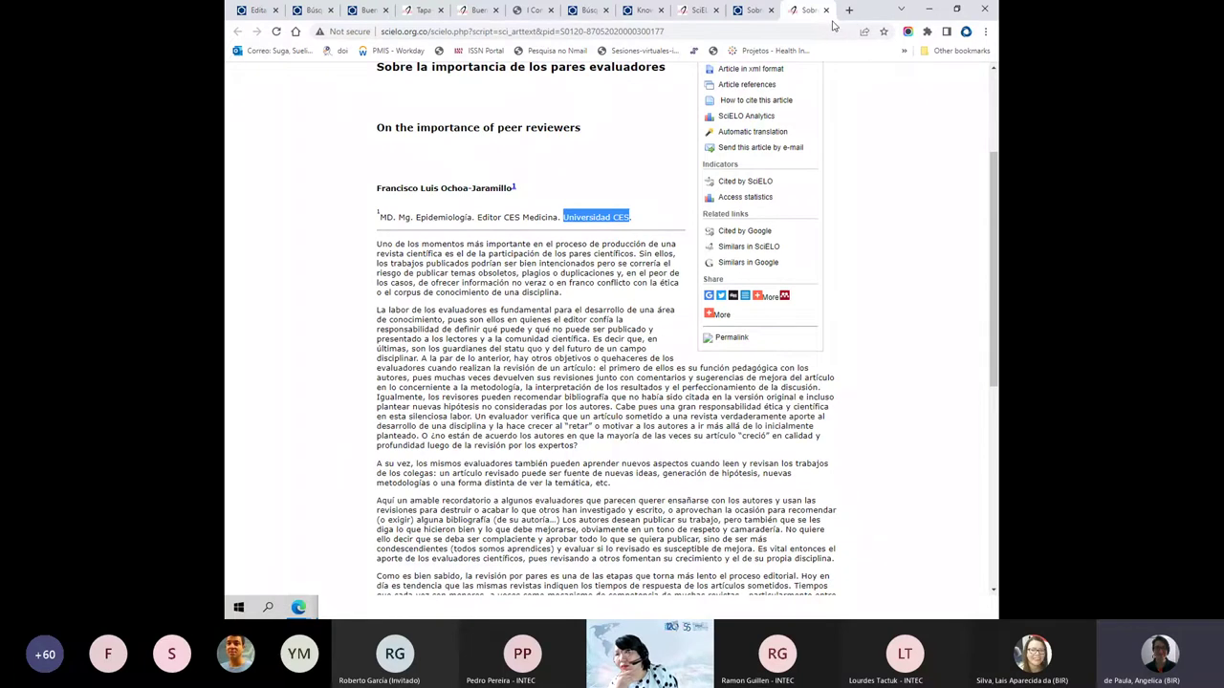
left_click(254, 10)
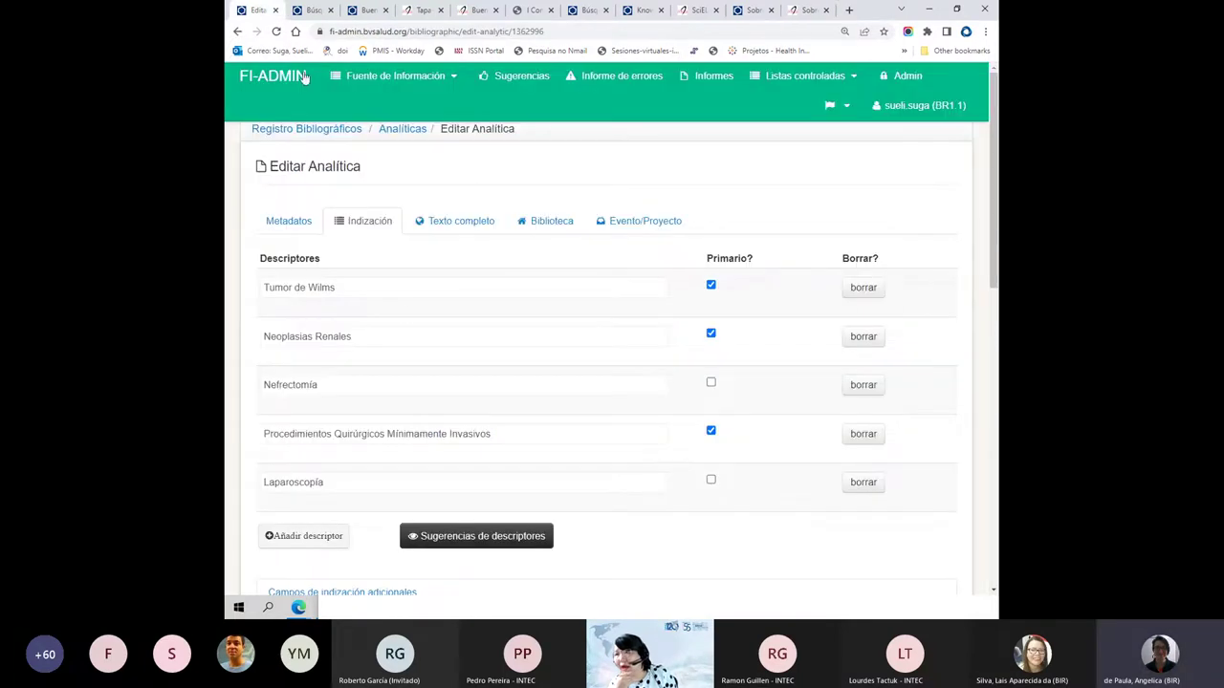
scroll(402, 312, "down", 1)
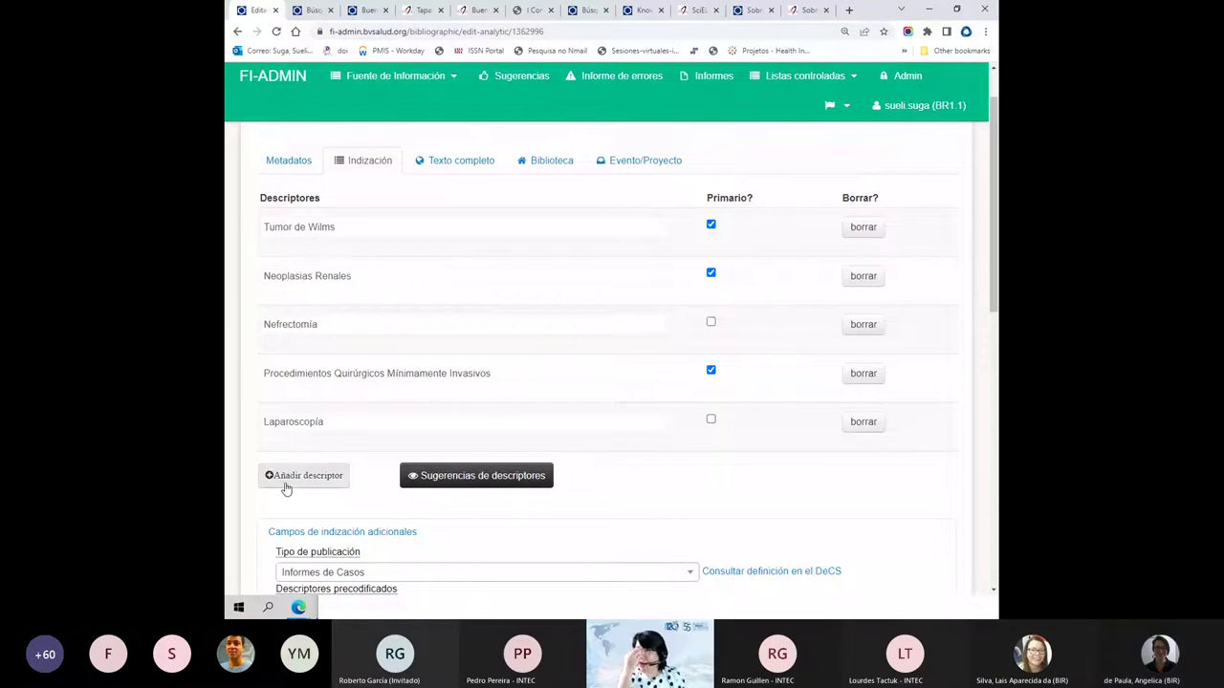
left_click(286, 487)
type("t")
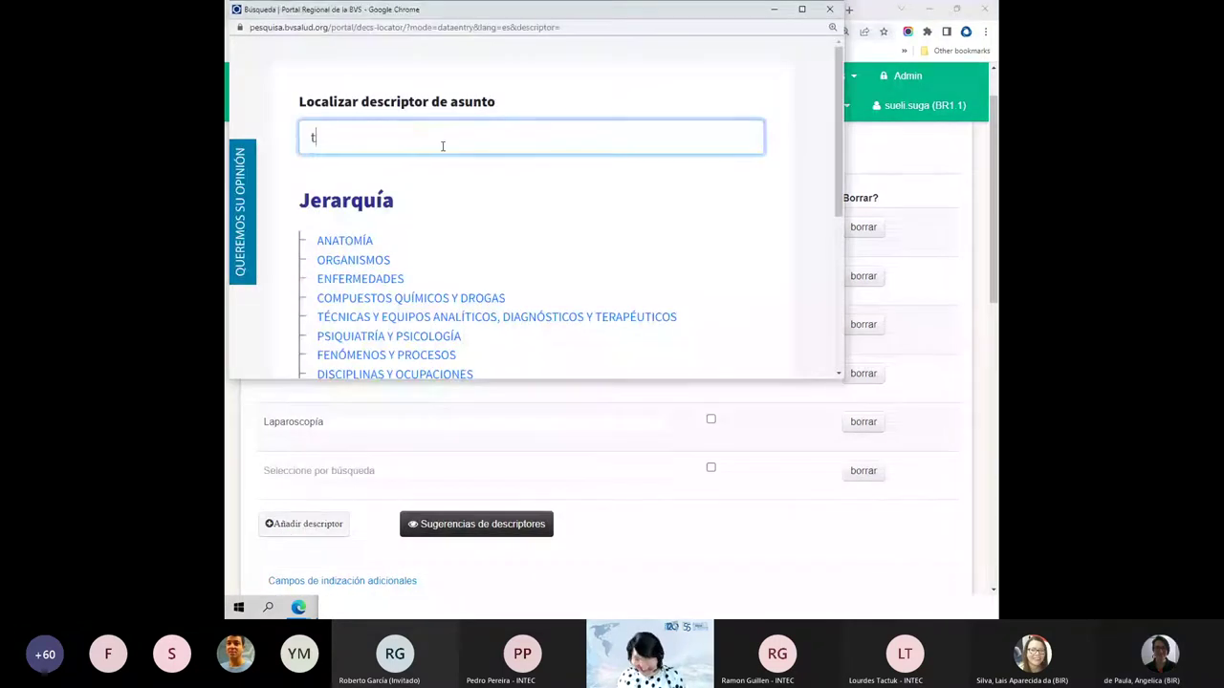
type("u")
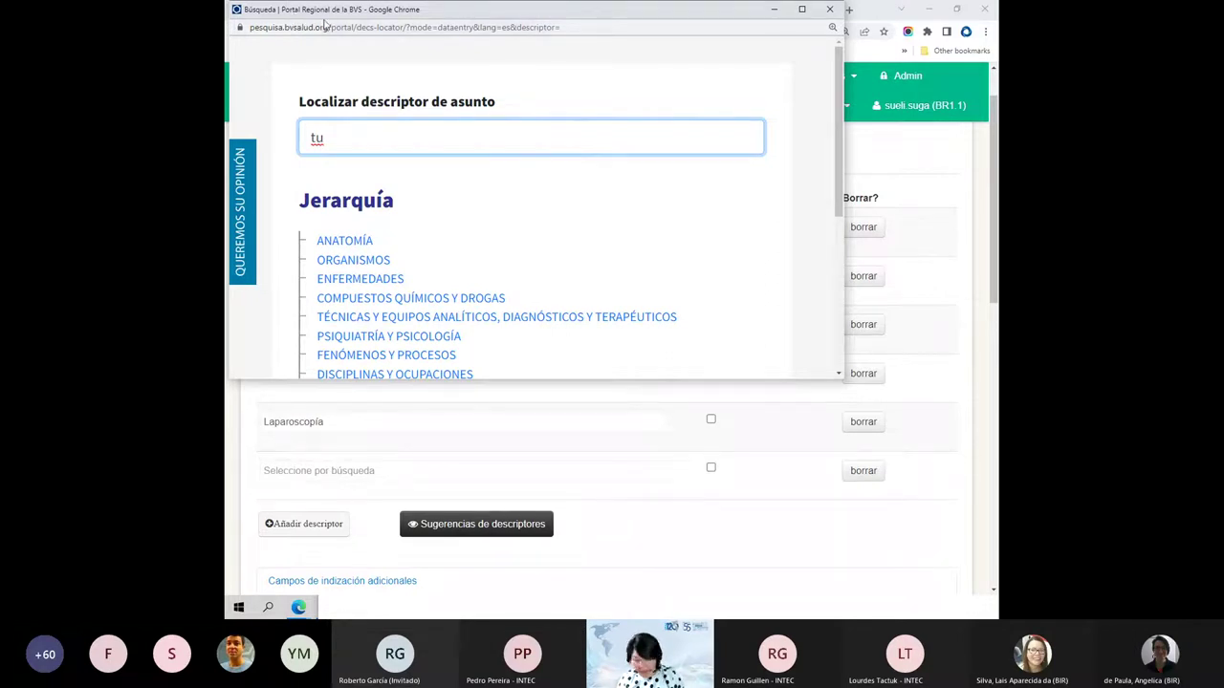
type("mor")
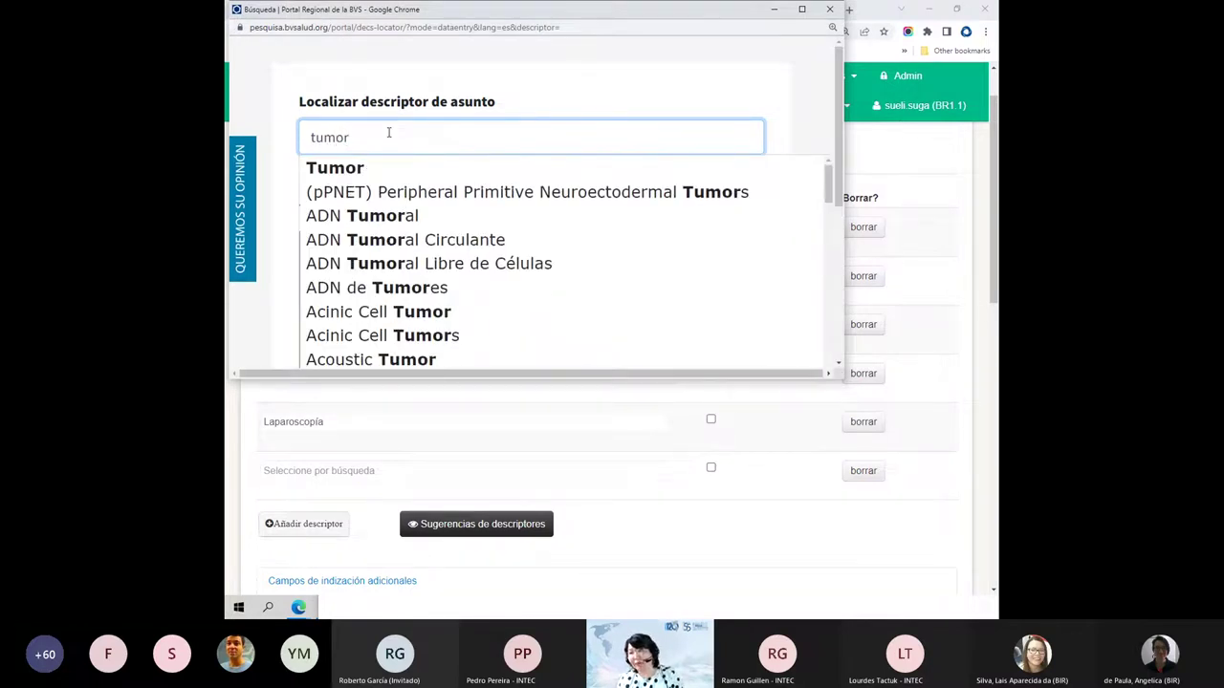
type(" de w")
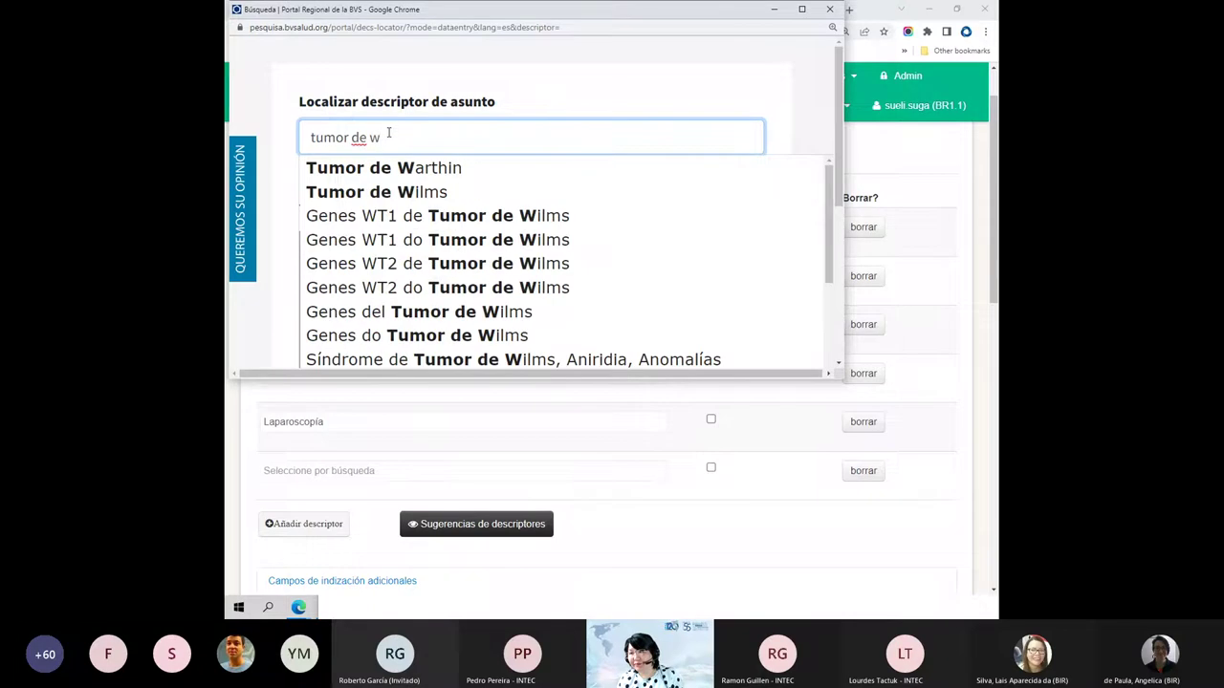
left_click(406, 193)
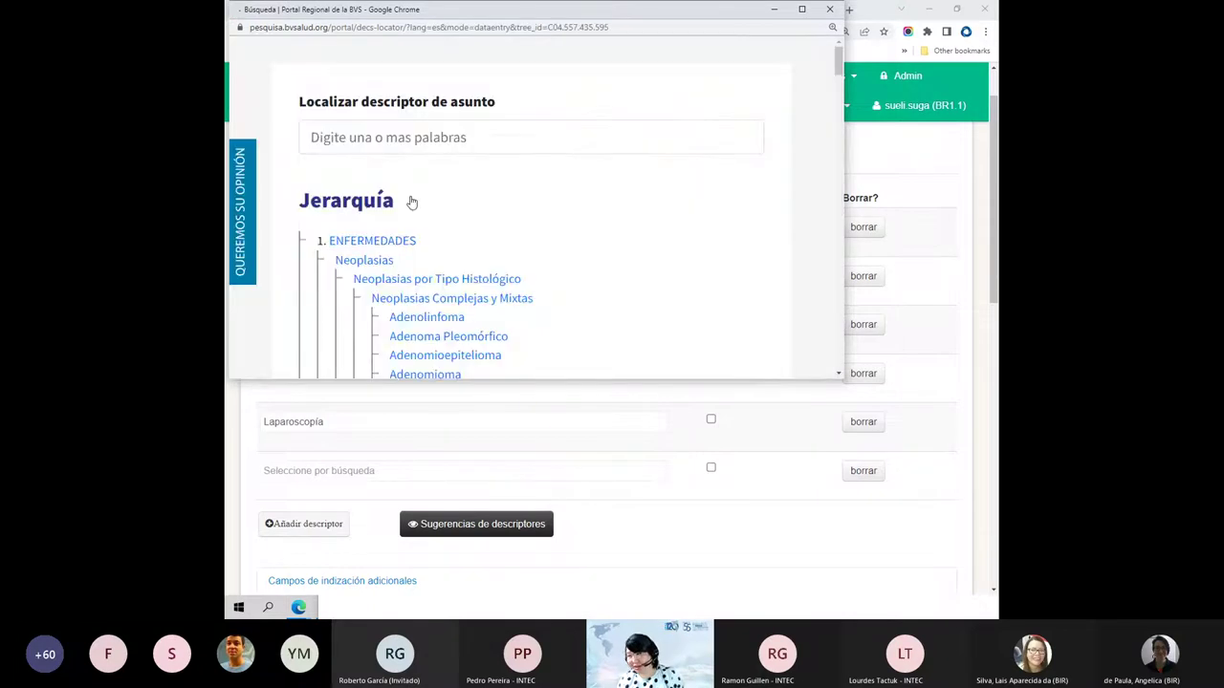
- Examine the hierarchy branches of the descriptor "Tumor de Wilms" in the DeCS locator, highlighting "Tipo Histológico" in the first branch
scroll(413, 199, "down", 5)
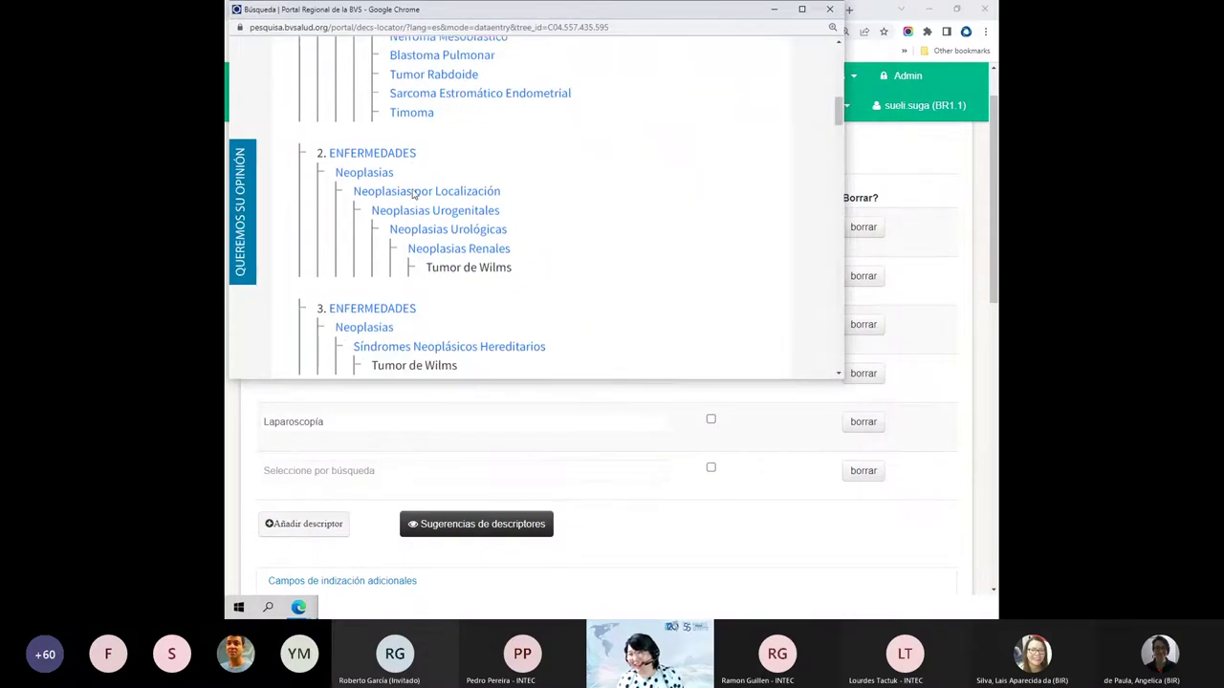
scroll(413, 195, "down", 8)
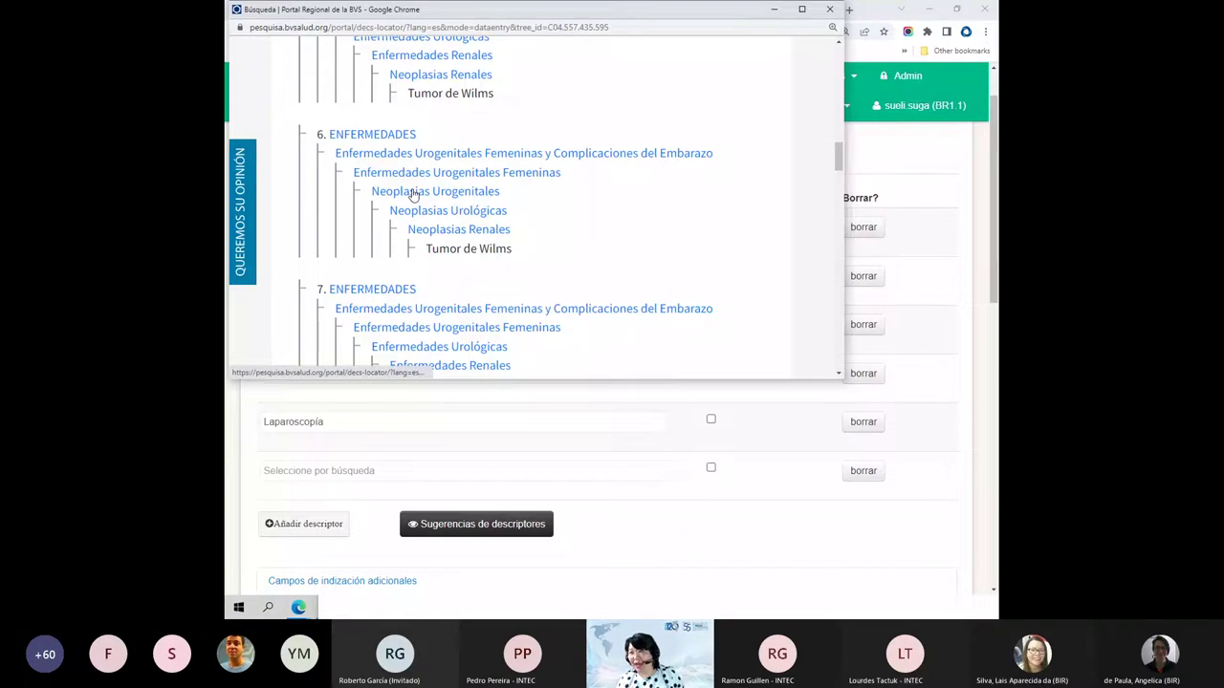
scroll(392, 292, "down", 1)
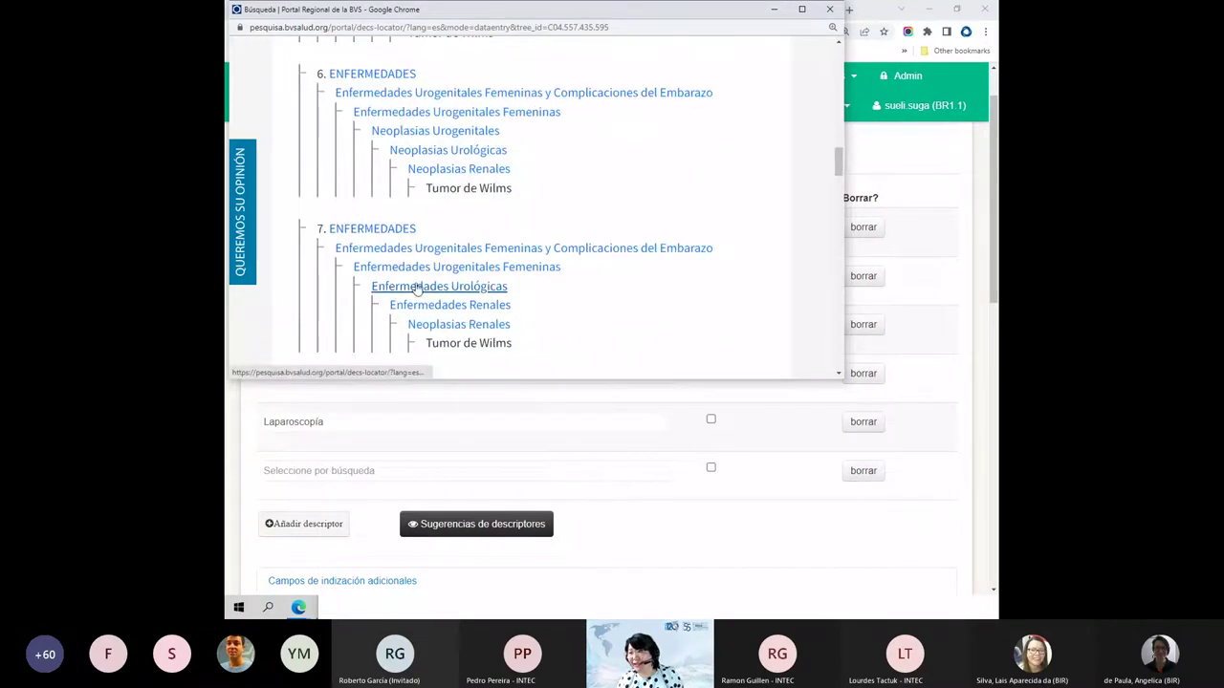
scroll(471, 299, "down", 3)
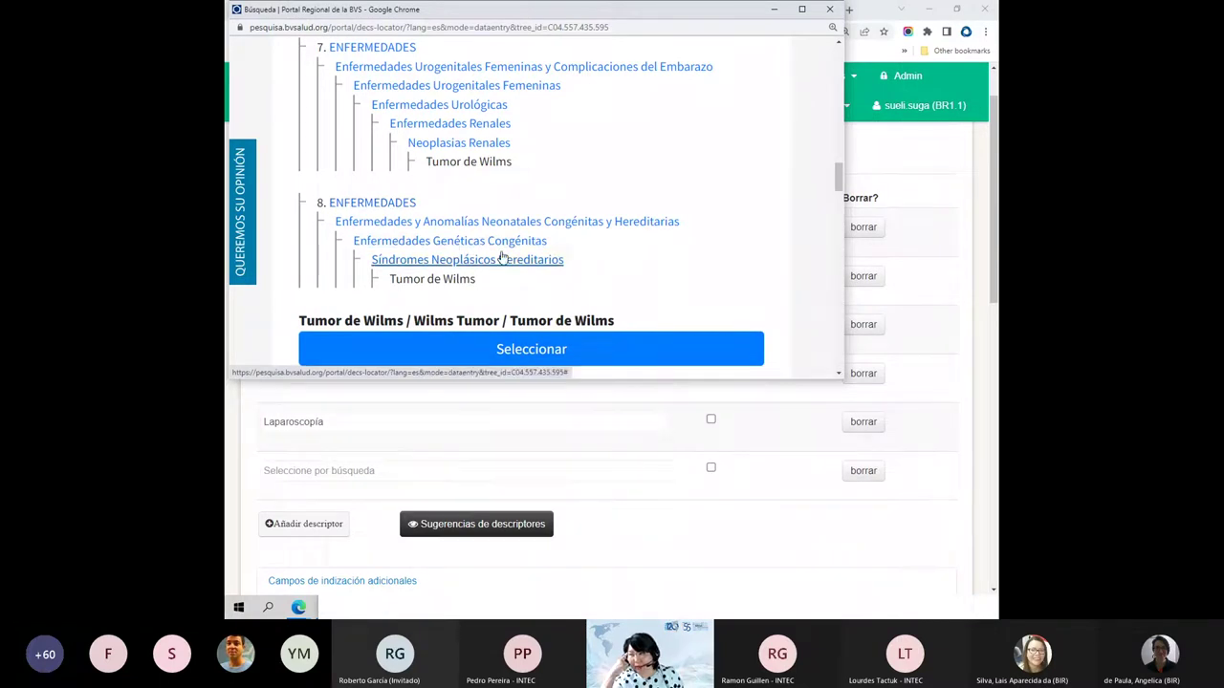
scroll(503, 249, "up", 2)
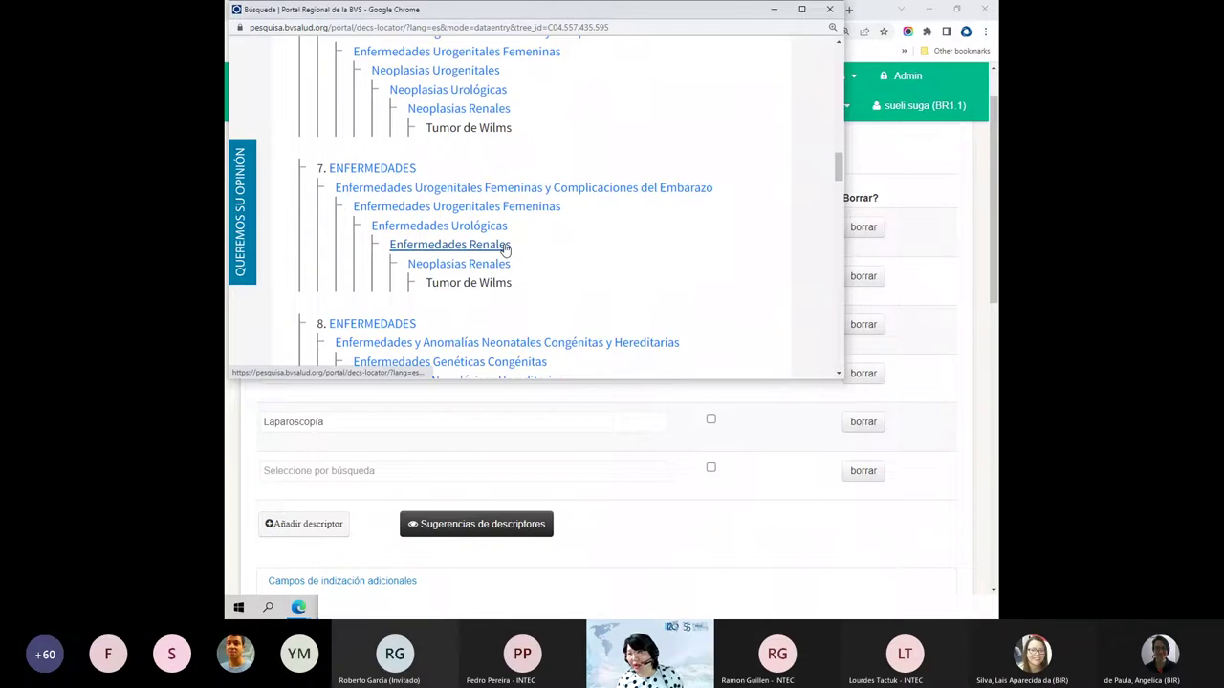
scroll(505, 248, "up", 15)
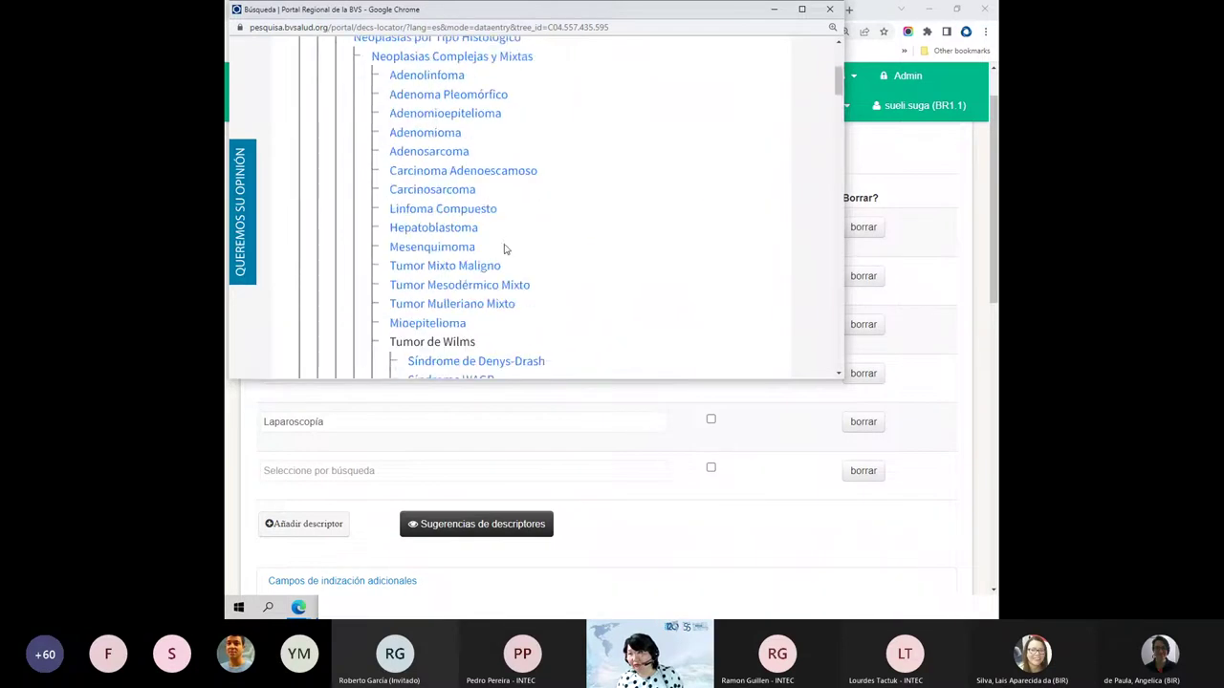
scroll(503, 246, "up", 2)
scroll(503, 247, "down", 2)
left_click_drag(541, 158, 436, 166)
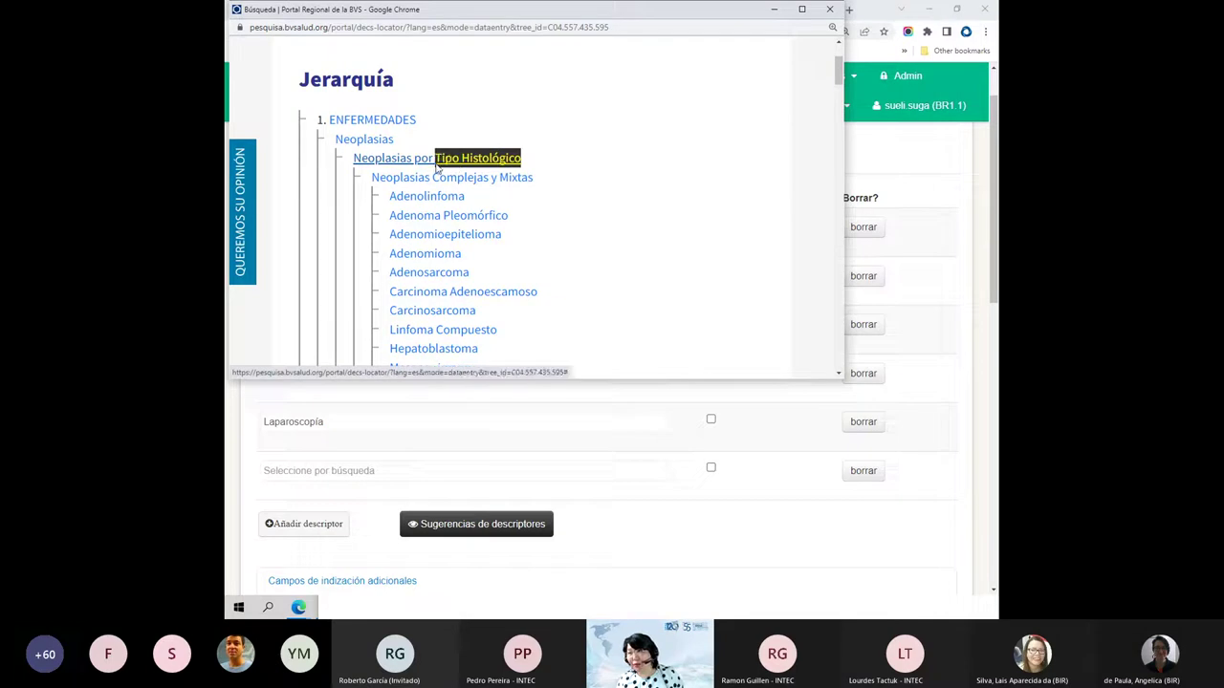
- Apply the qualifier SU (cirugía) to "Tumor de Wilms" for the new descriptor row and mark "Tumor de Wilms/cirugía" as primary
scroll(436, 166, "down", 5)
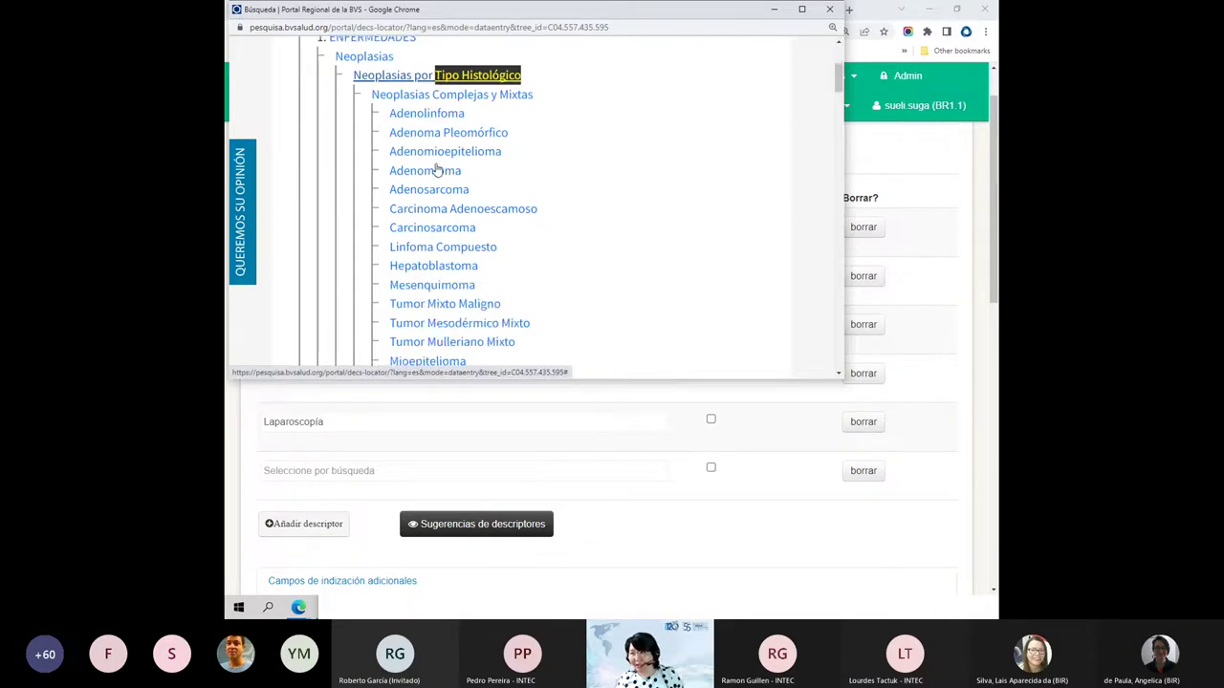
scroll(438, 157, "down", 10)
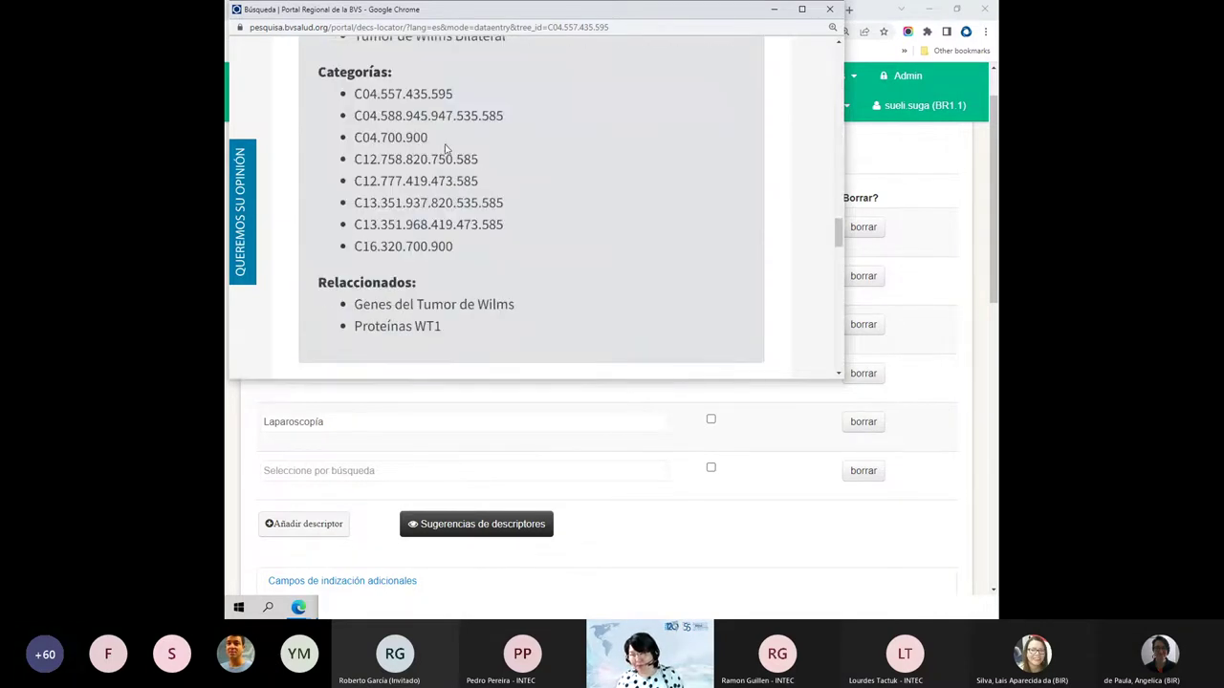
scroll(445, 148, "down", 4)
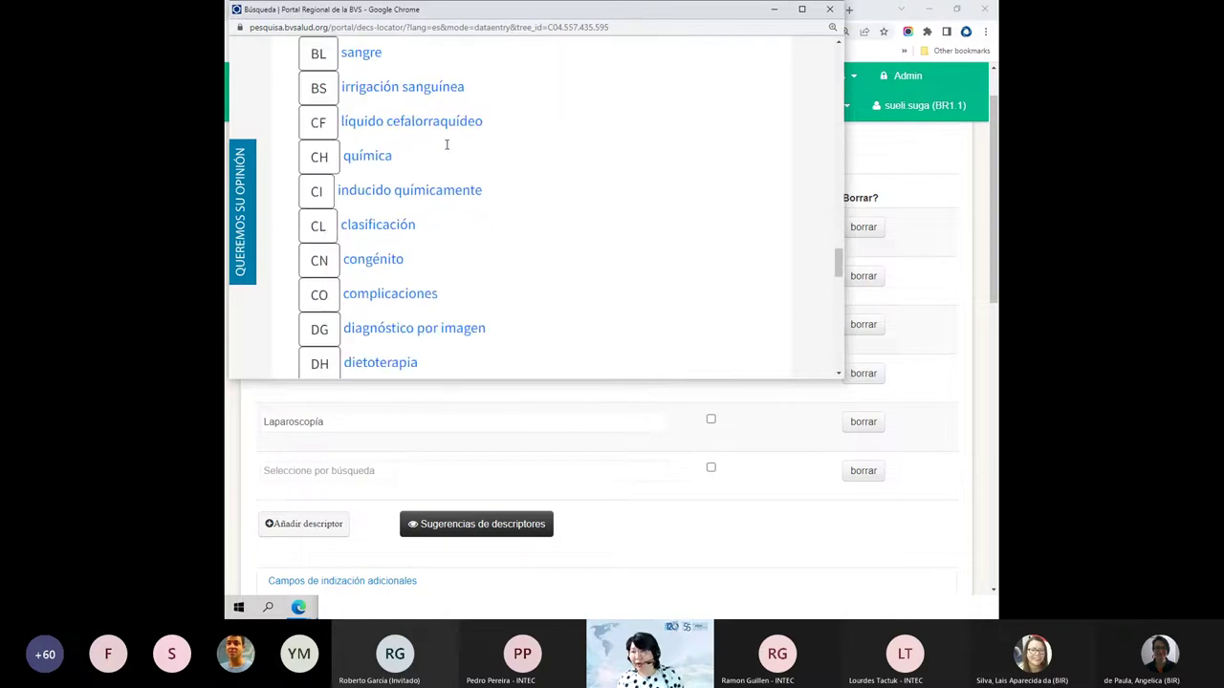
scroll(446, 146, "down", 5)
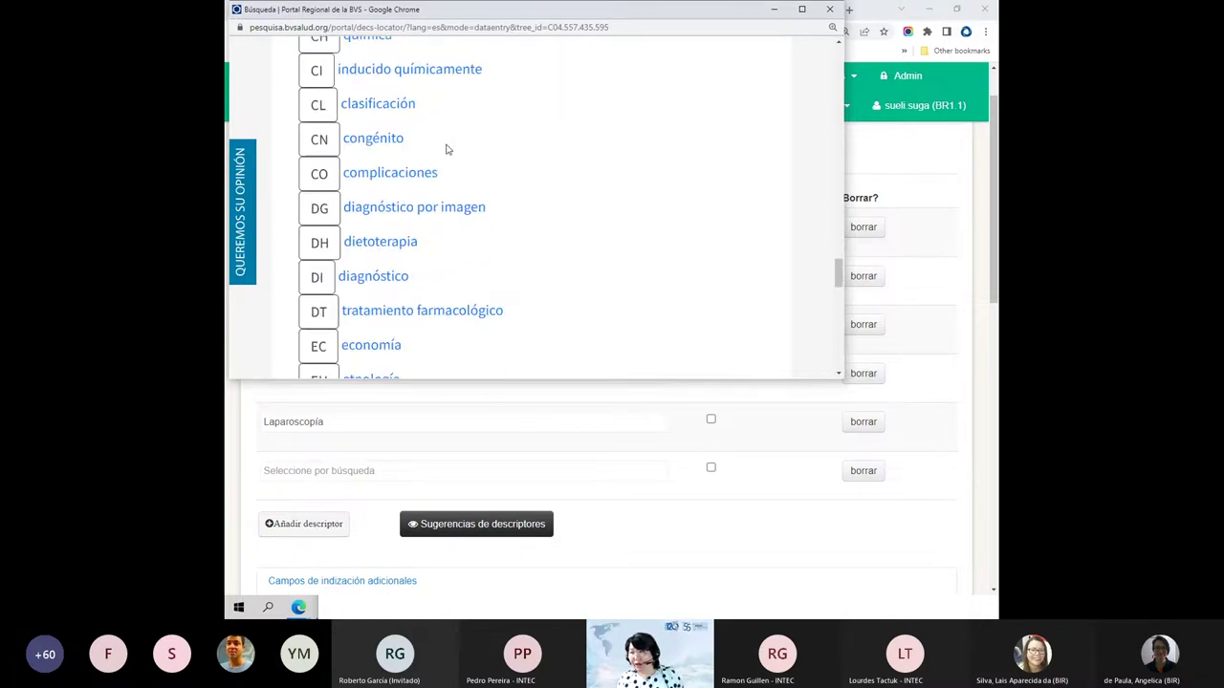
scroll(447, 150, "down", 3)
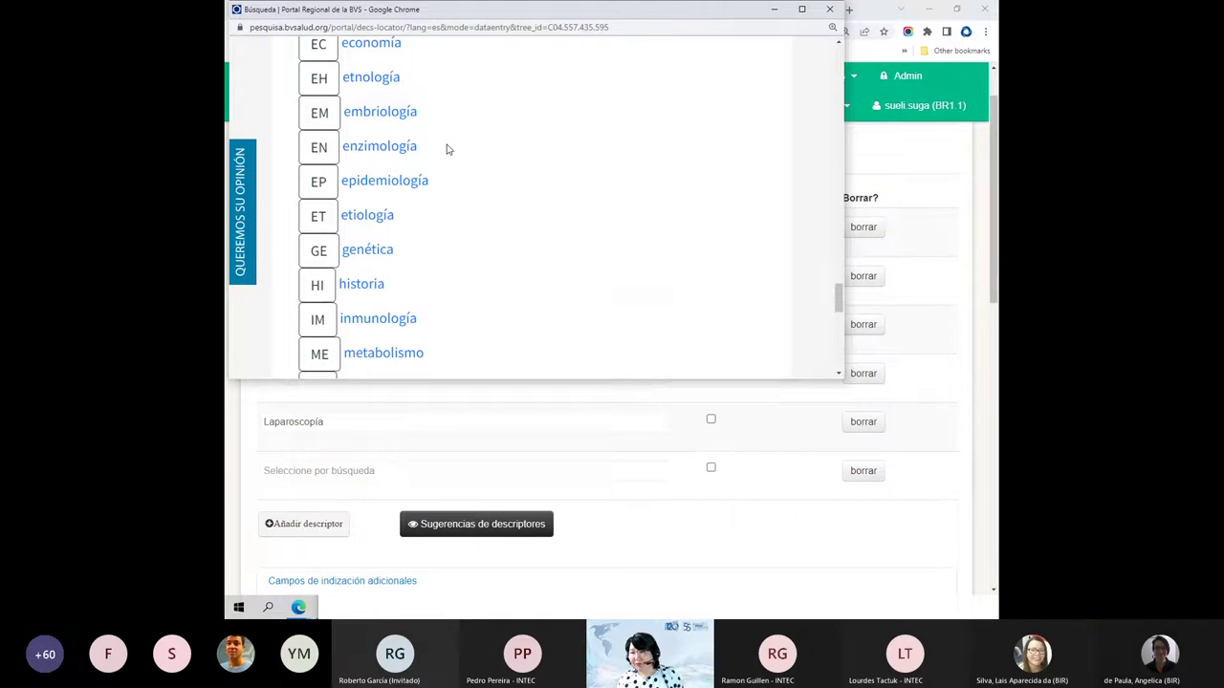
scroll(448, 150, "down", 1)
scroll(446, 148, "down", 3)
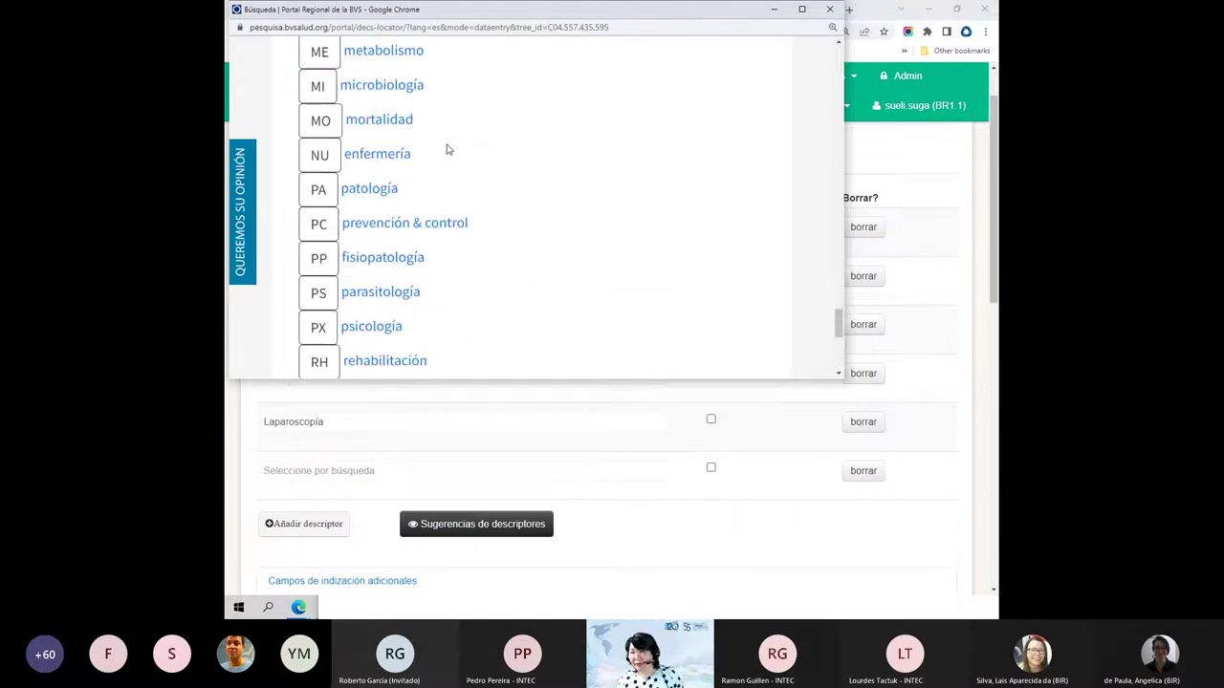
scroll(447, 146, "down", 2)
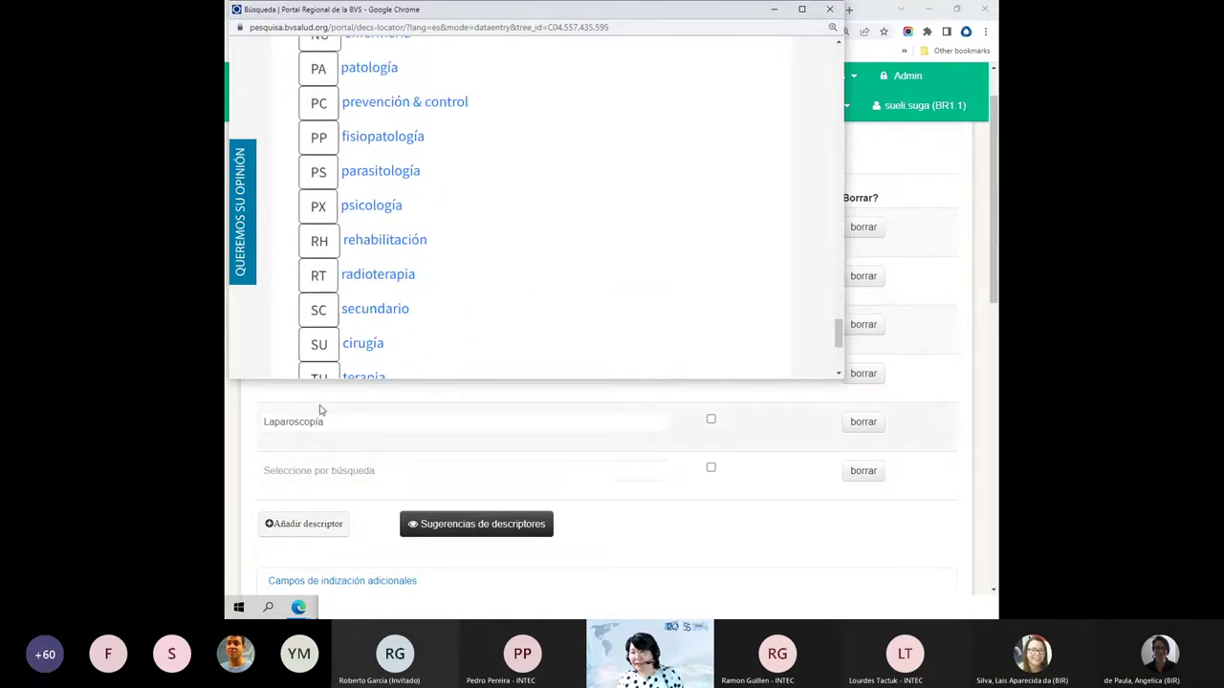
left_click(323, 343)
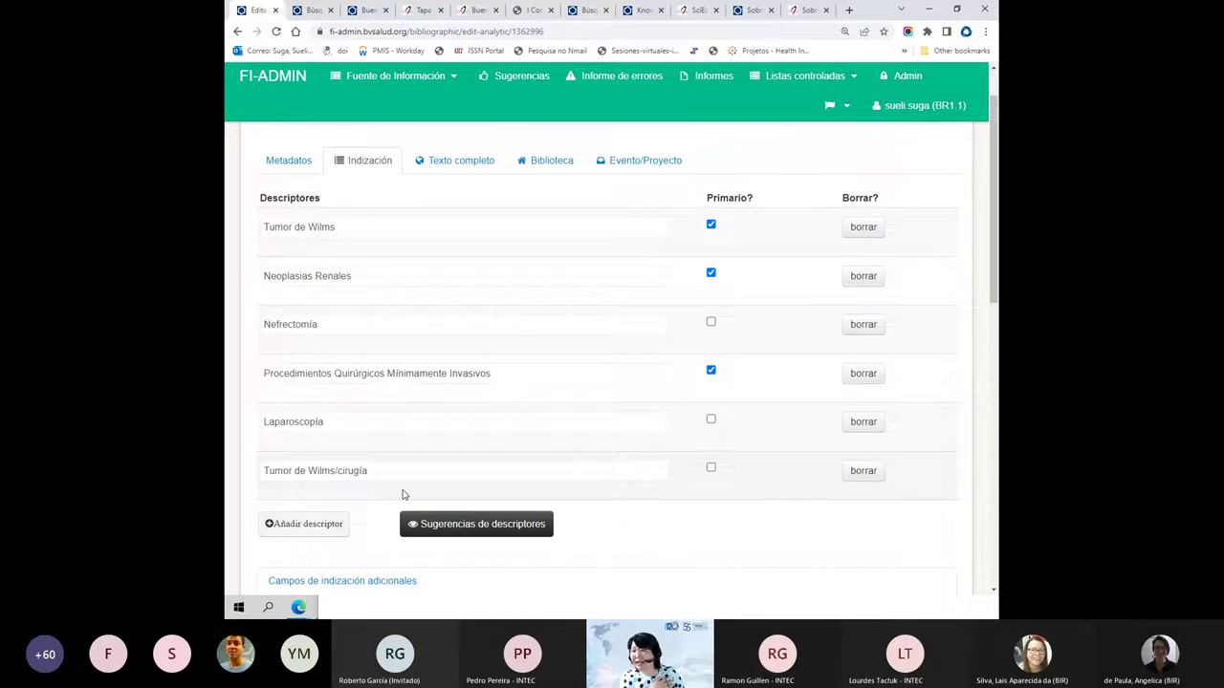
left_click(711, 471)
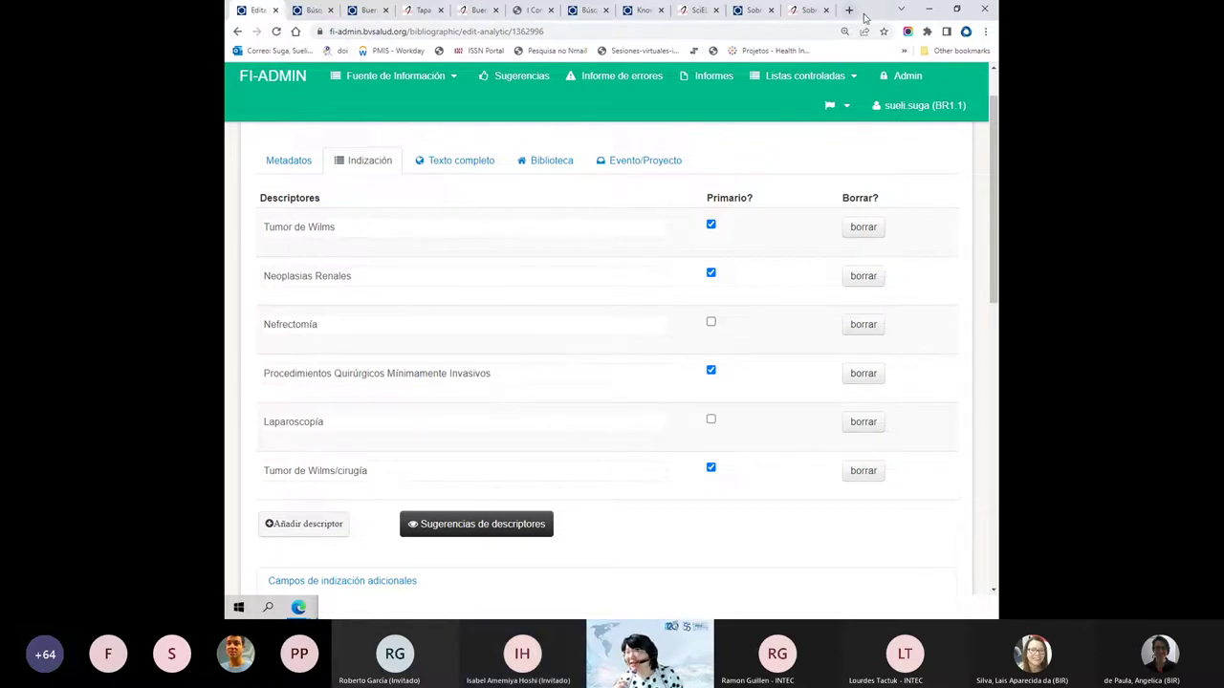
- Copy the article's electronic address from the record's full-text section, closing the field help without changes
left_click_drag(880, 14, 875, 39)
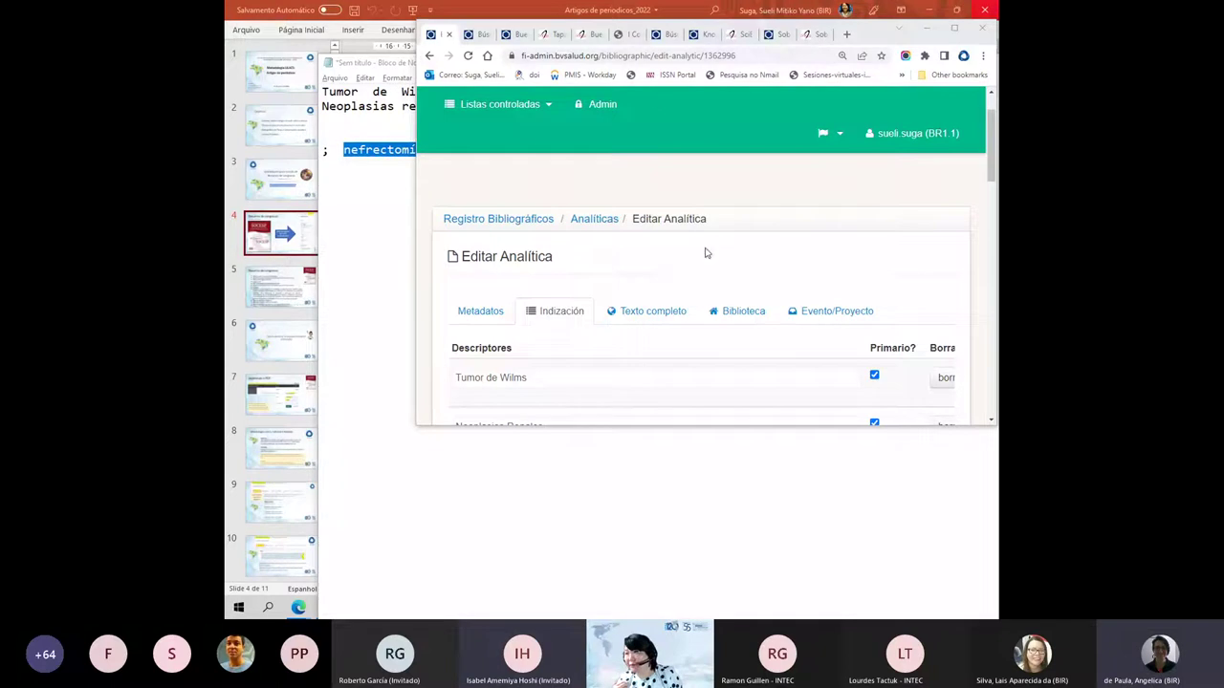
left_click(683, 307)
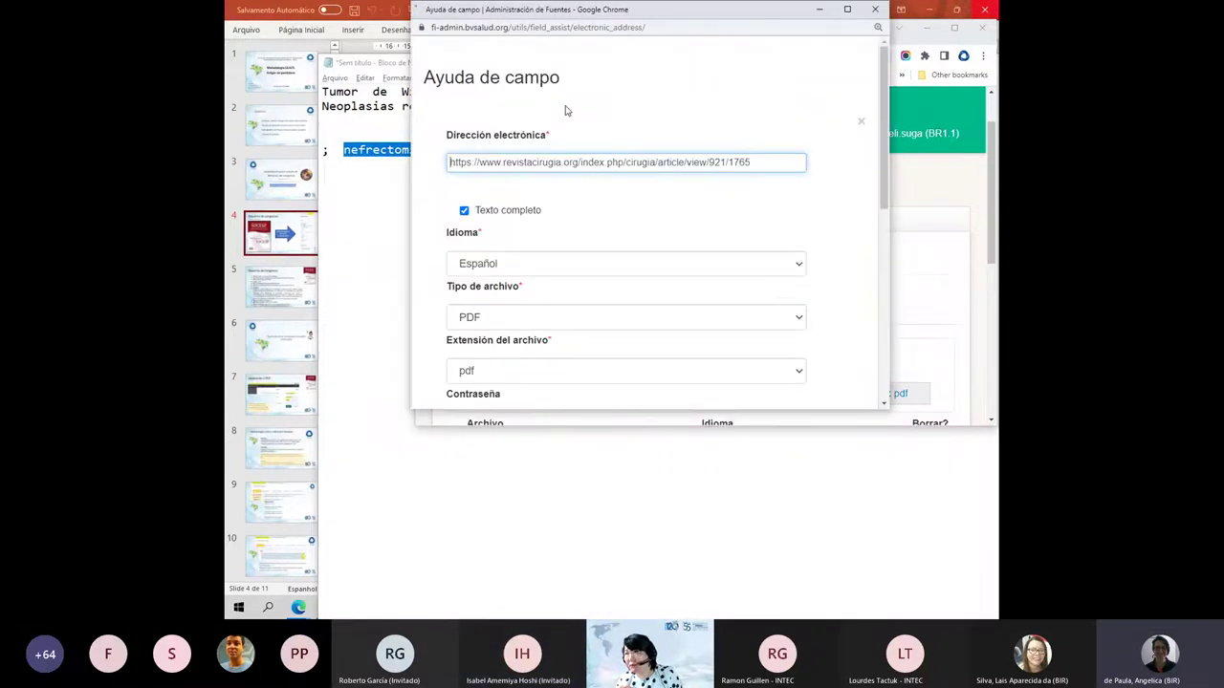
triple_click(595, 159)
key("ctrl+c")
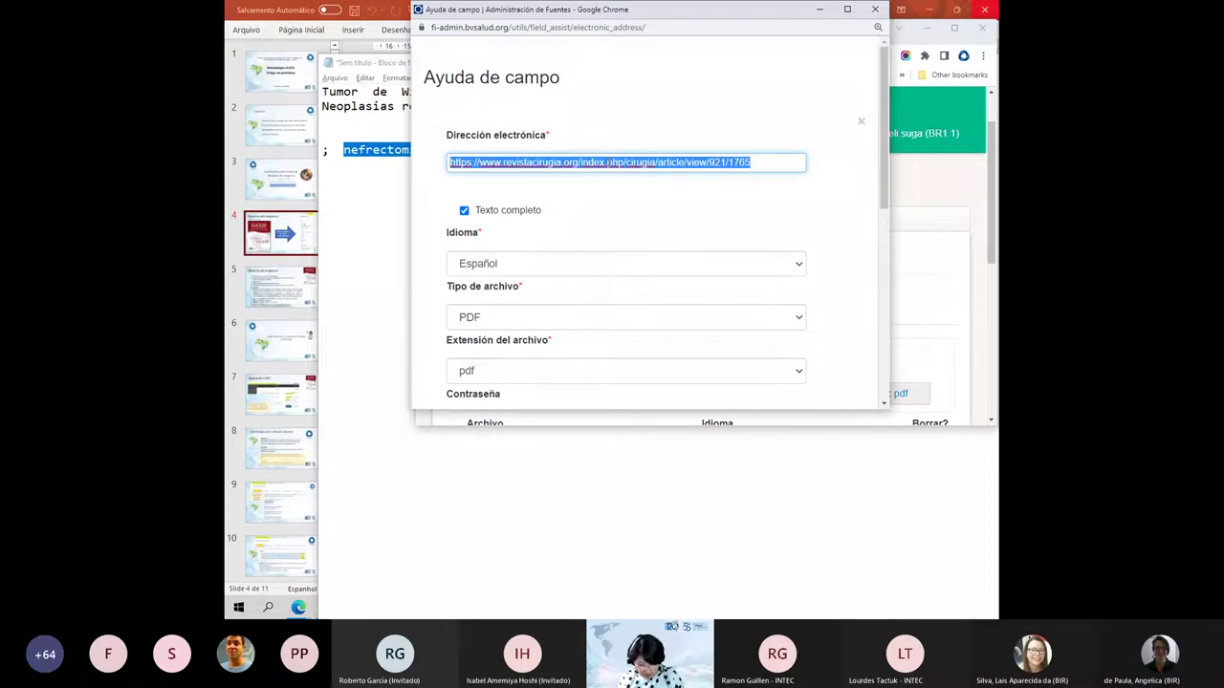
left_click(875, 9)
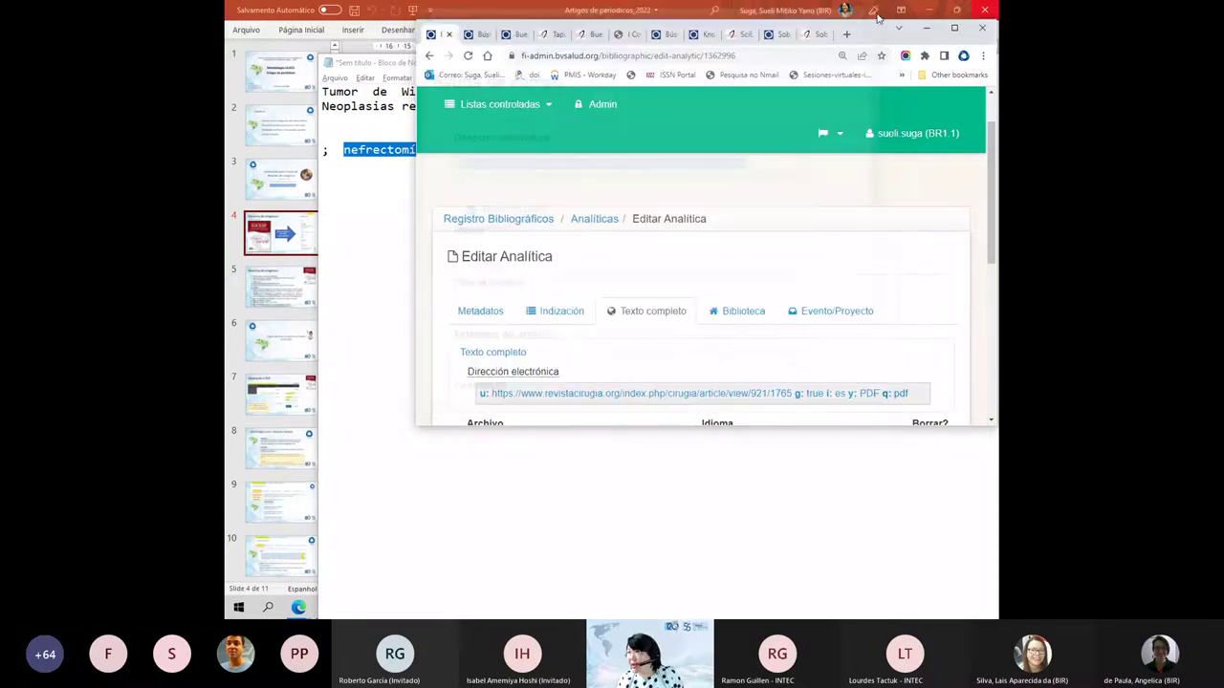
- Open the copied article address in a new browser tab and maximize the window
left_click(845, 35)
key("ctrl+v")
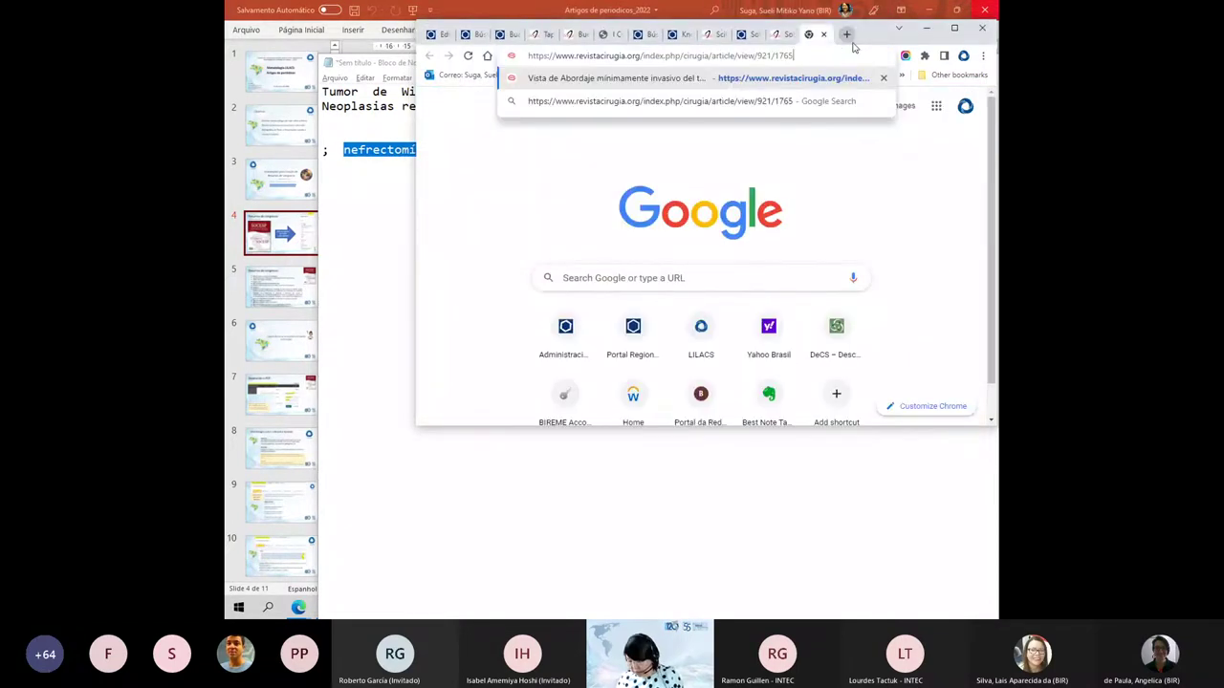
key("Return")
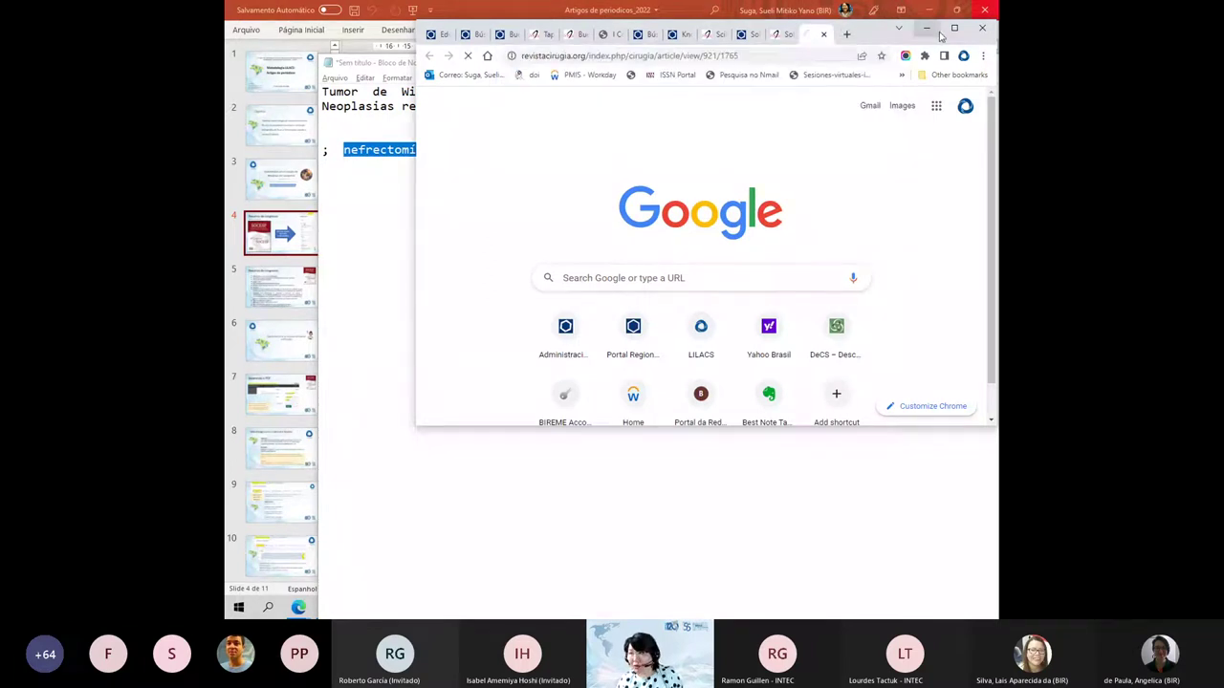
left_click(954, 28)
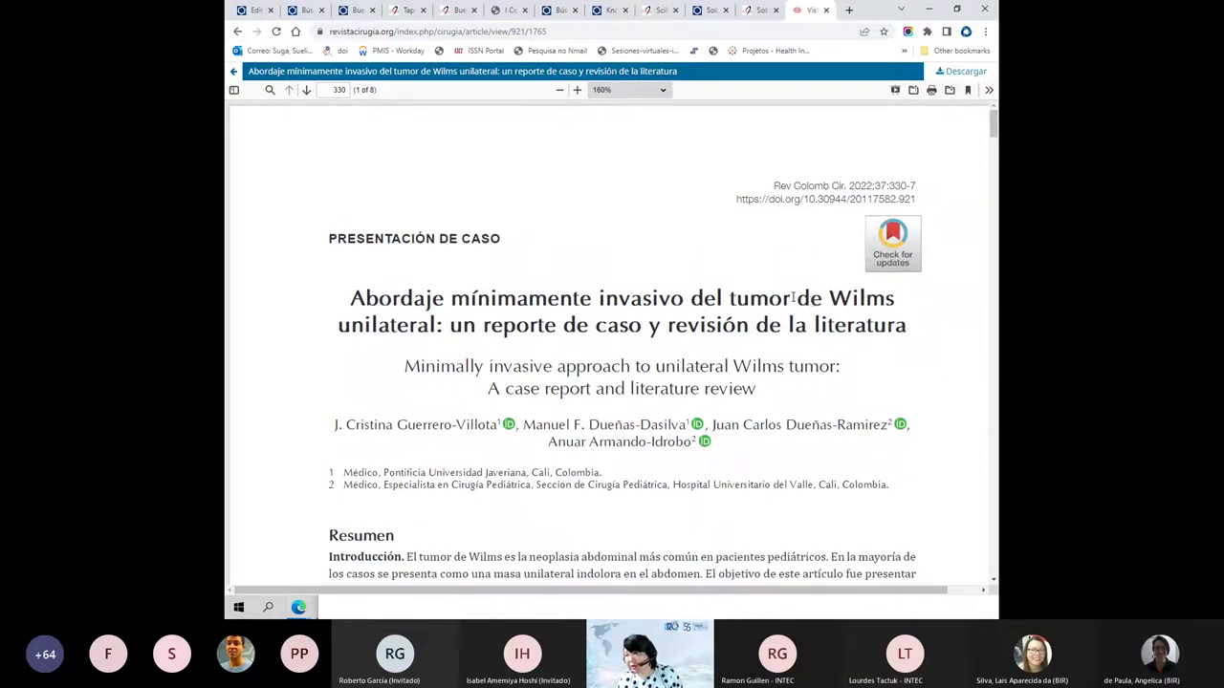
- Review the article's title and clinical case section, highlighting "tumor de Wilms" and the passages on the patient and the surgical procedure
left_click_drag(730, 297, 898, 299)
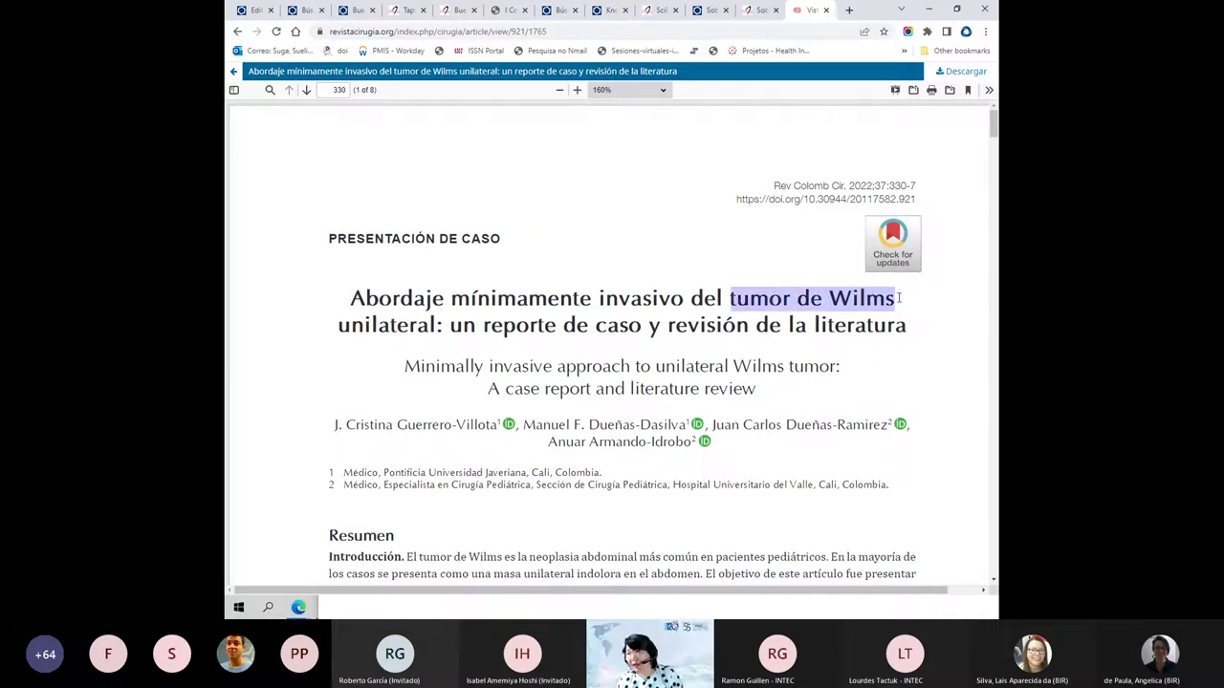
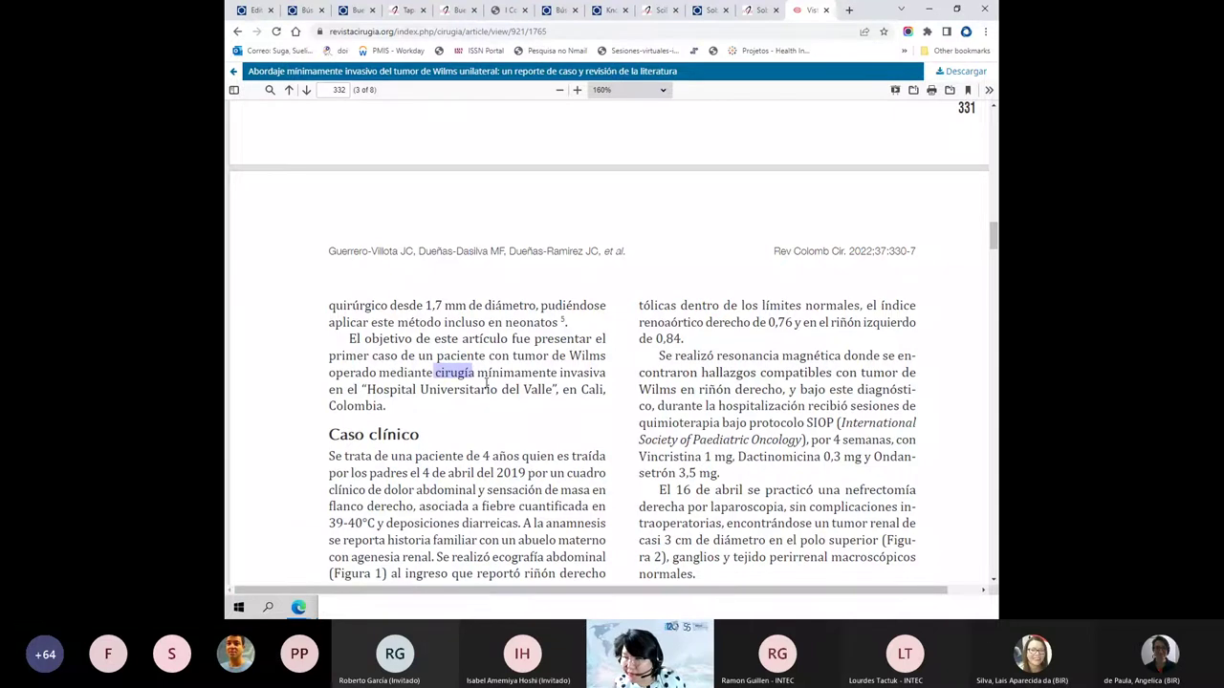
scroll(487, 382, "down", 2)
left_click_drag(345, 337, 407, 354)
scroll(680, 271, "down", 3)
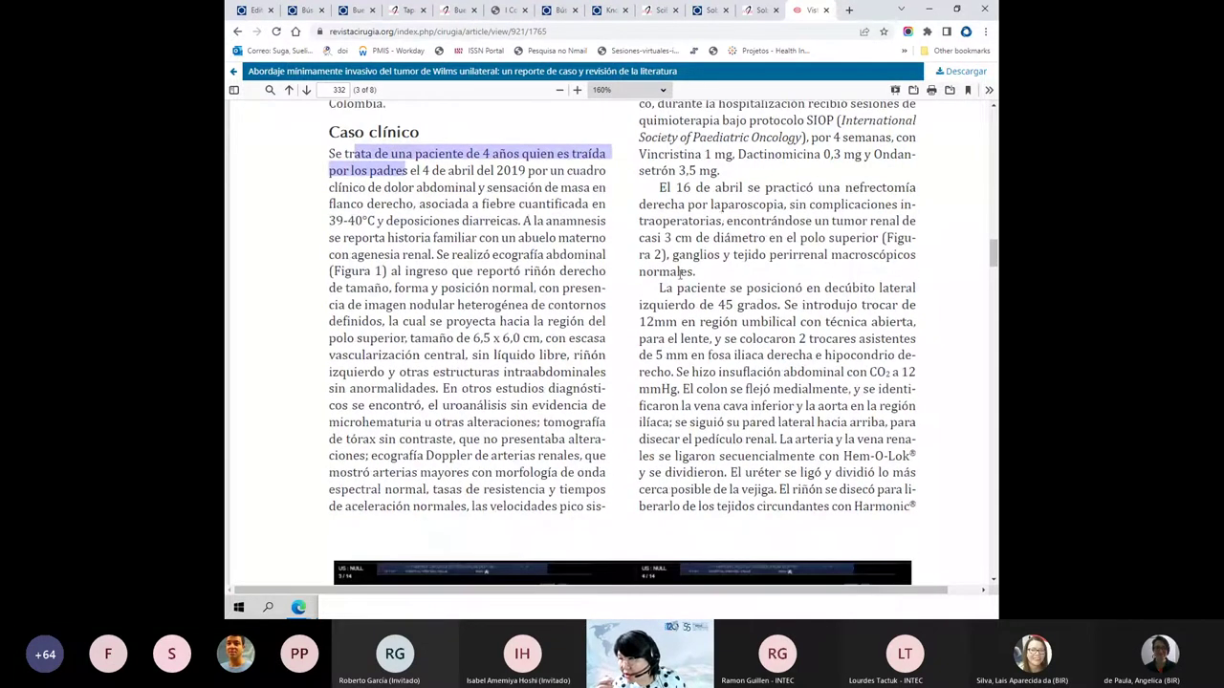
left_click_drag(639, 305, 749, 323)
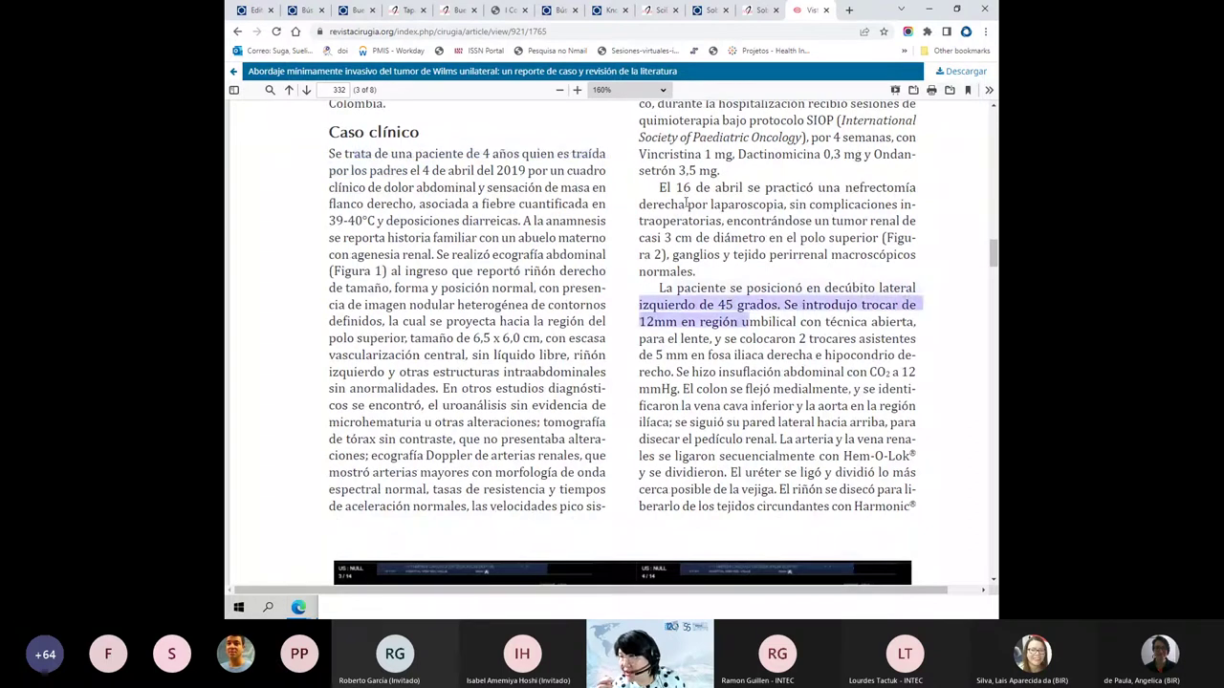
scroll(765, 261, "down", 10)
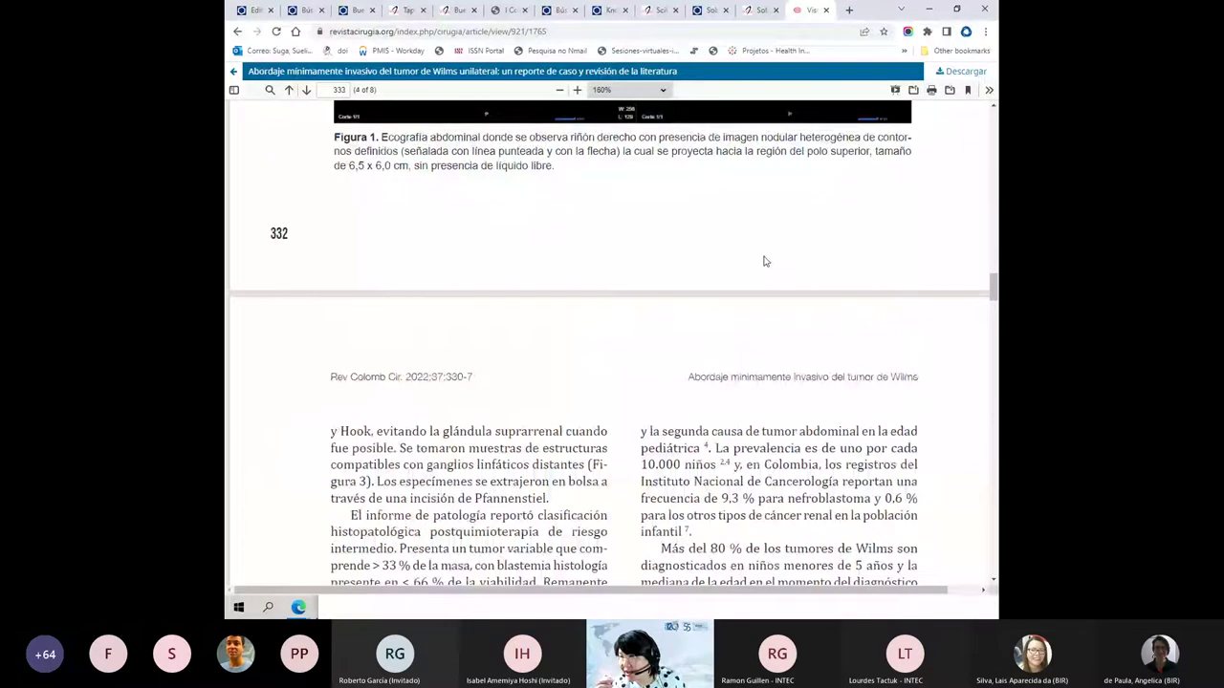
- Read on through the pathology report and discussion, highlighting the passages on pathology, "tumor de Wilms" and its most common manifestation
scroll(764, 262, "down", 3)
left_click_drag(351, 331, 462, 348)
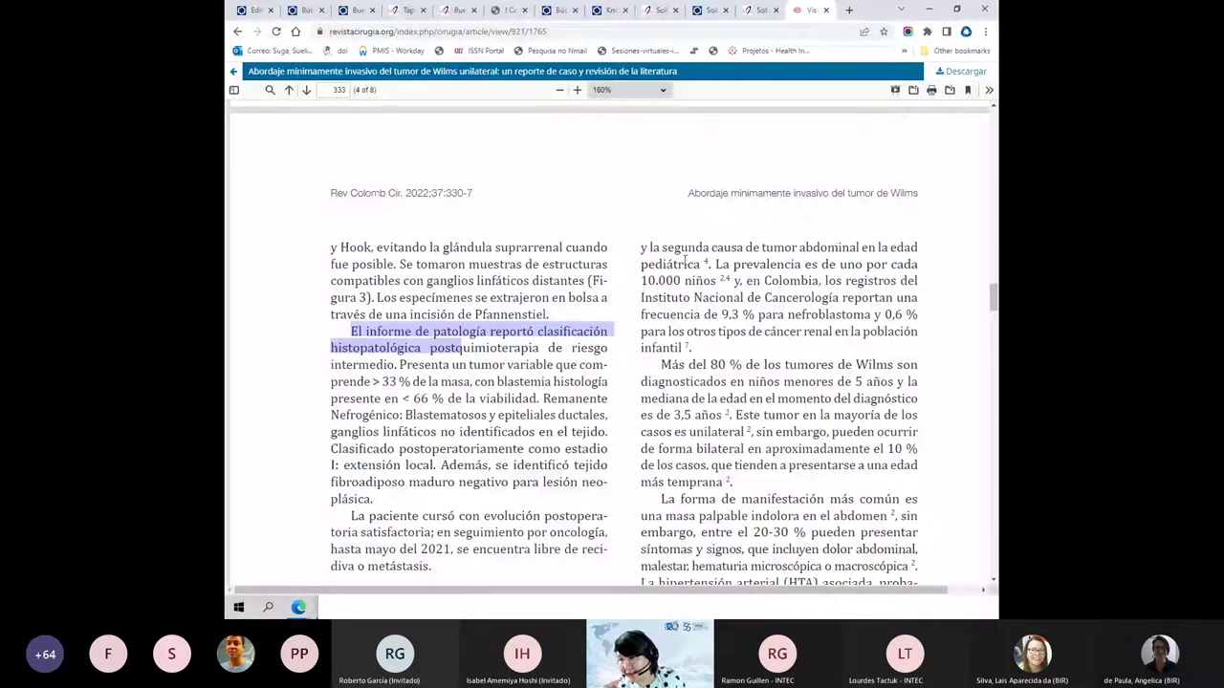
left_click(435, 331)
left_click_drag(435, 331, 486, 330)
scroll(468, 344, "down", 4)
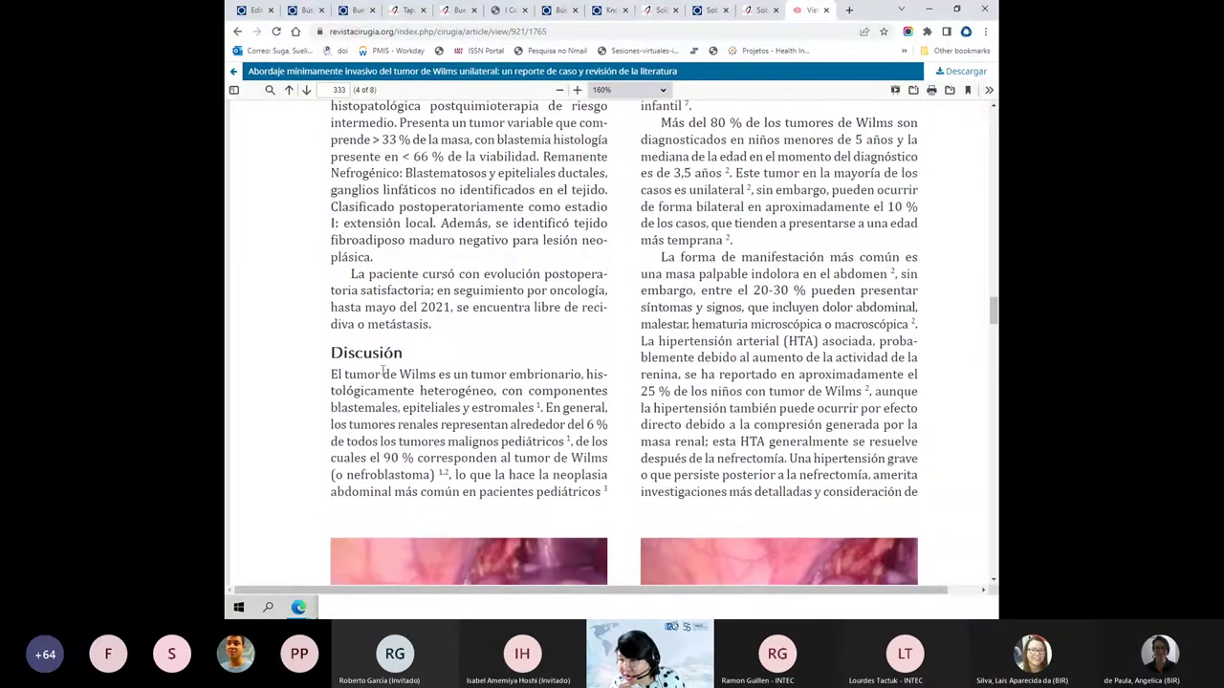
left_click_drag(346, 375, 437, 374)
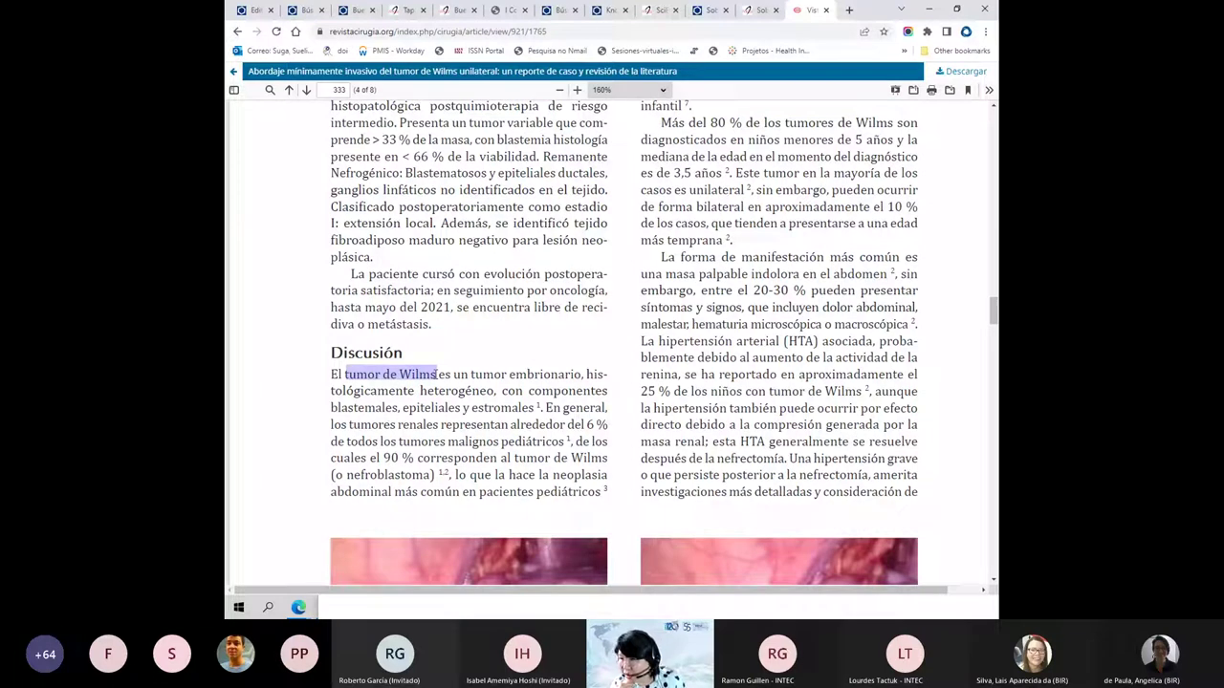
scroll(437, 374, "down", 2)
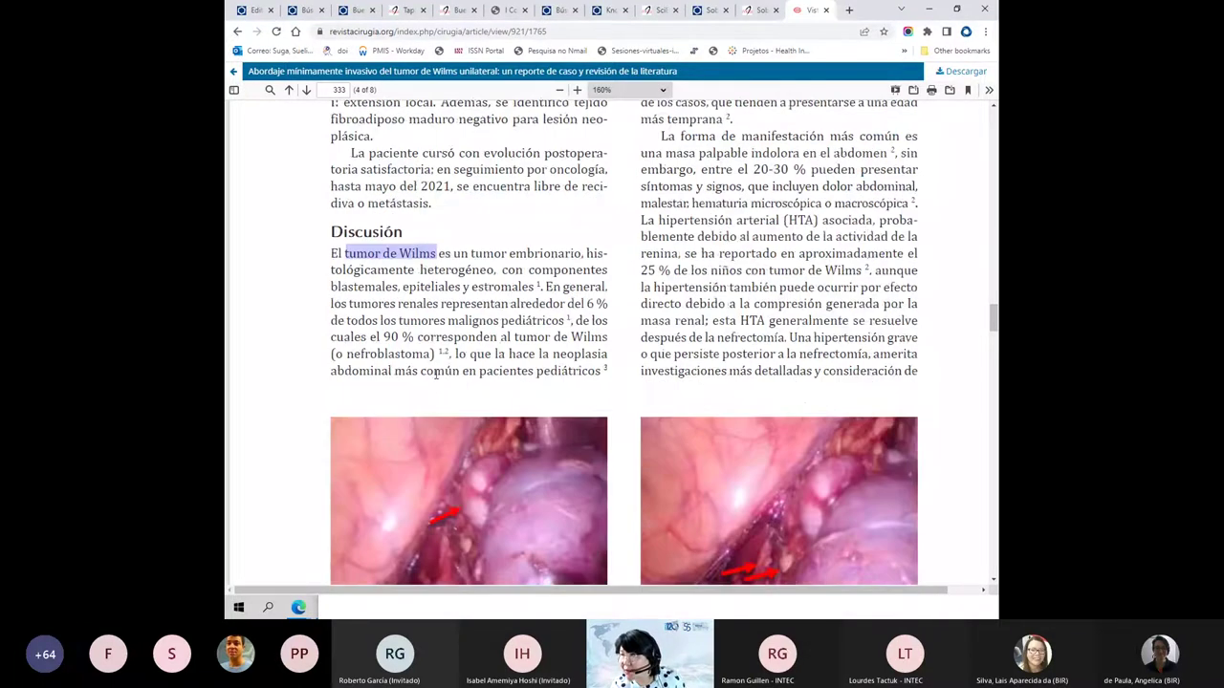
left_click_drag(680, 136, 800, 153)
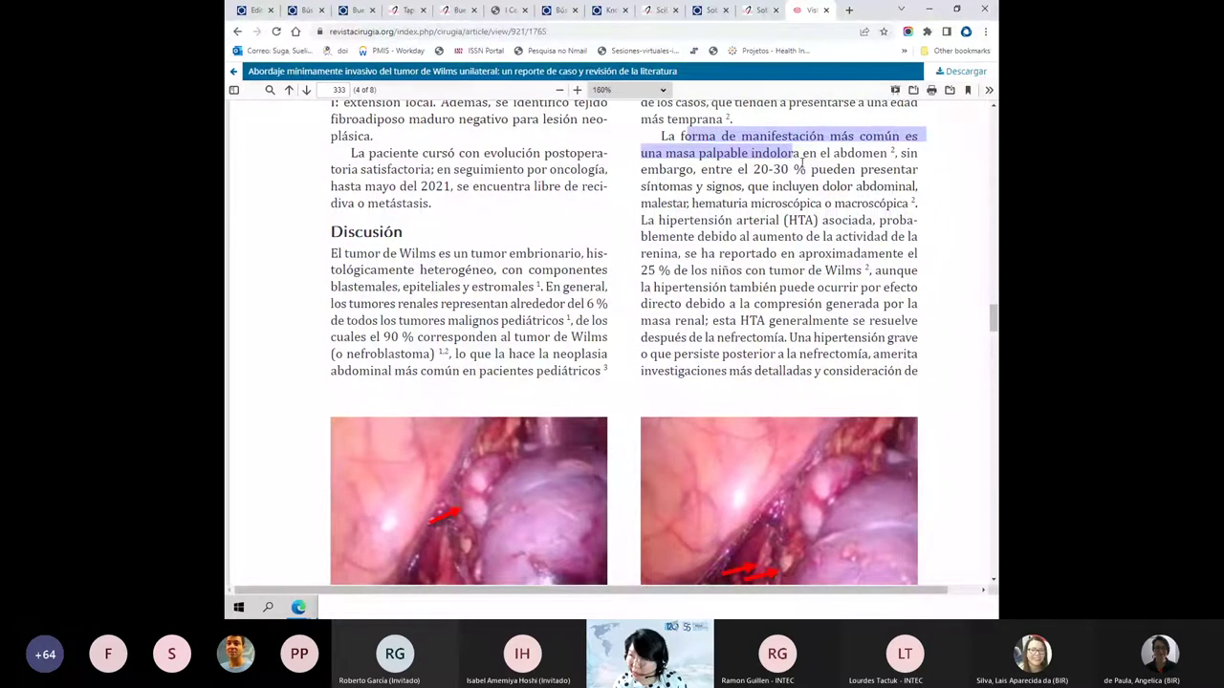
scroll(802, 158, "down", 10)
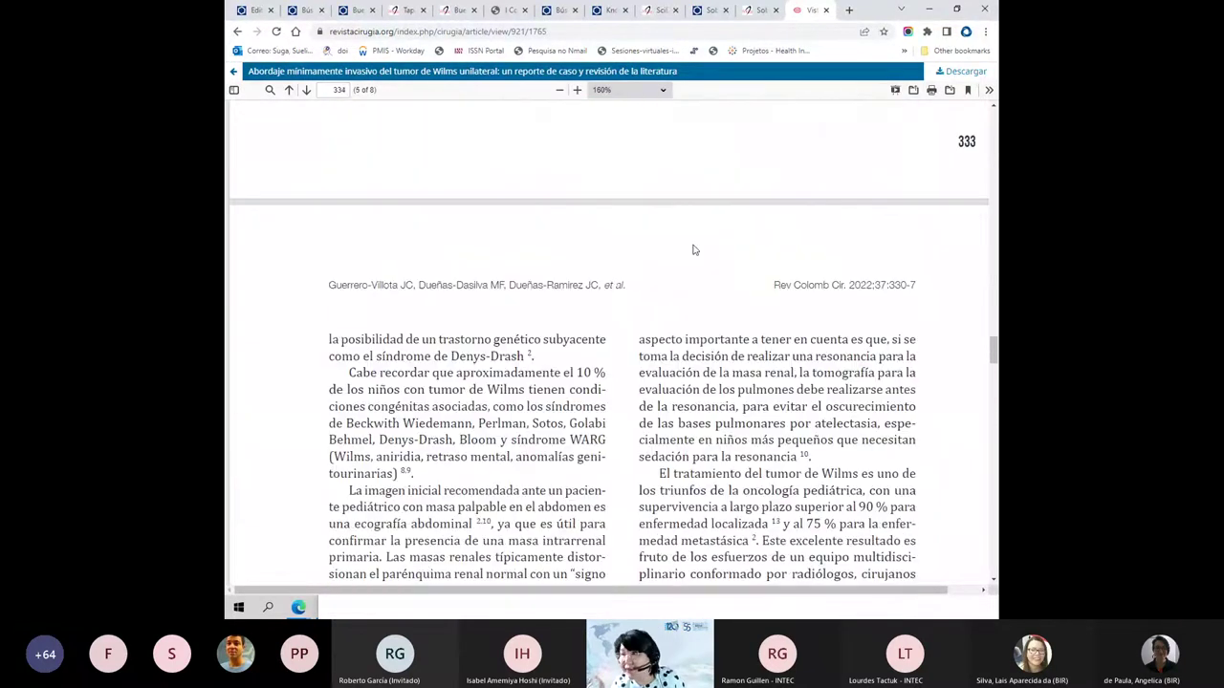
scroll(641, 361, "down", 1)
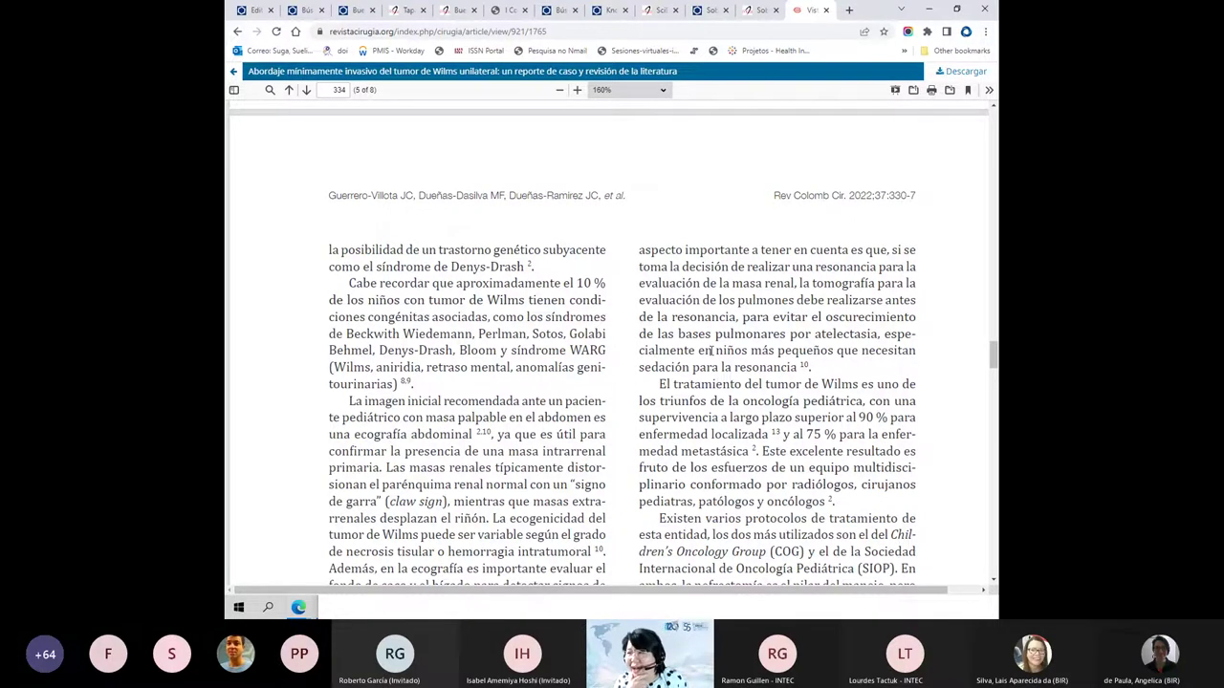
- Read the rest of the Wilms tumor article, from the imaging and treatment discussion through to its conclusion
scroll(705, 380, "down", 2)
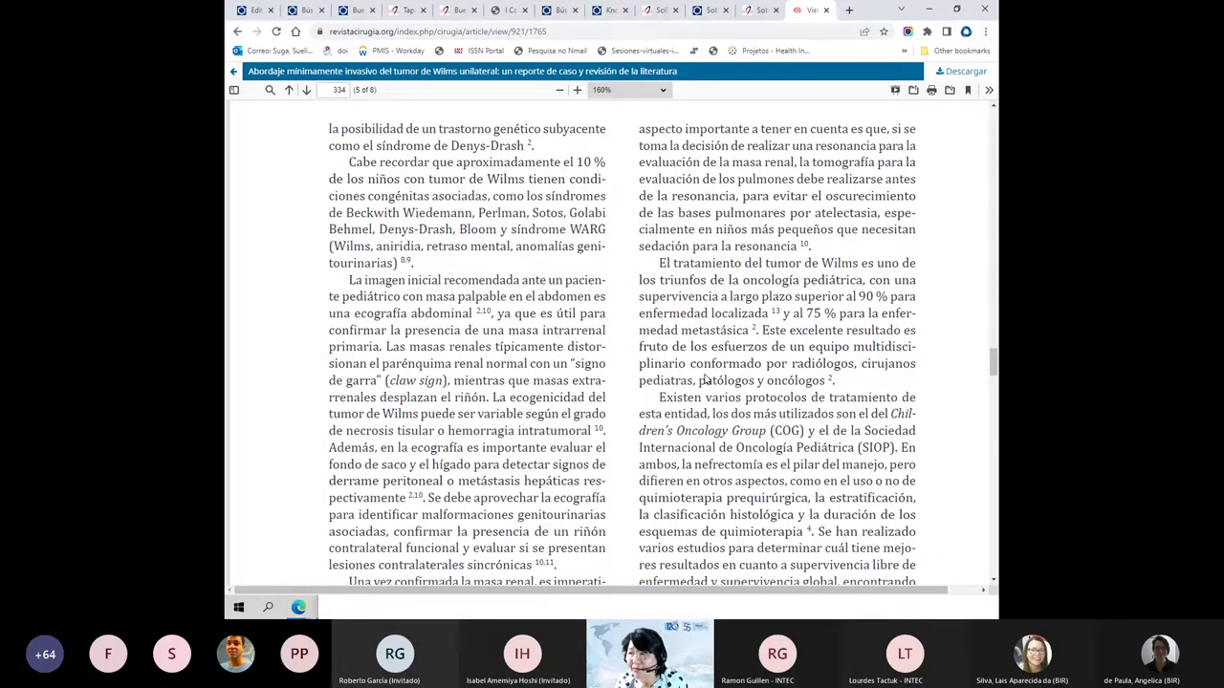
scroll(705, 380, "down", 6)
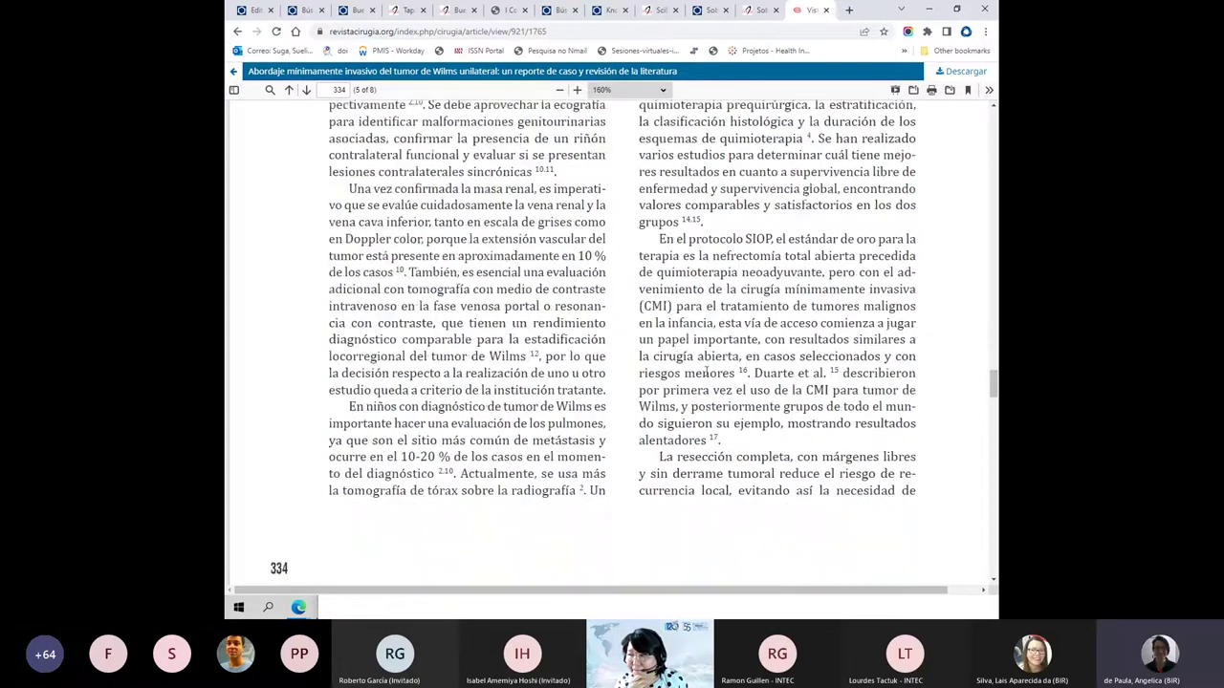
scroll(705, 371, "down", 10)
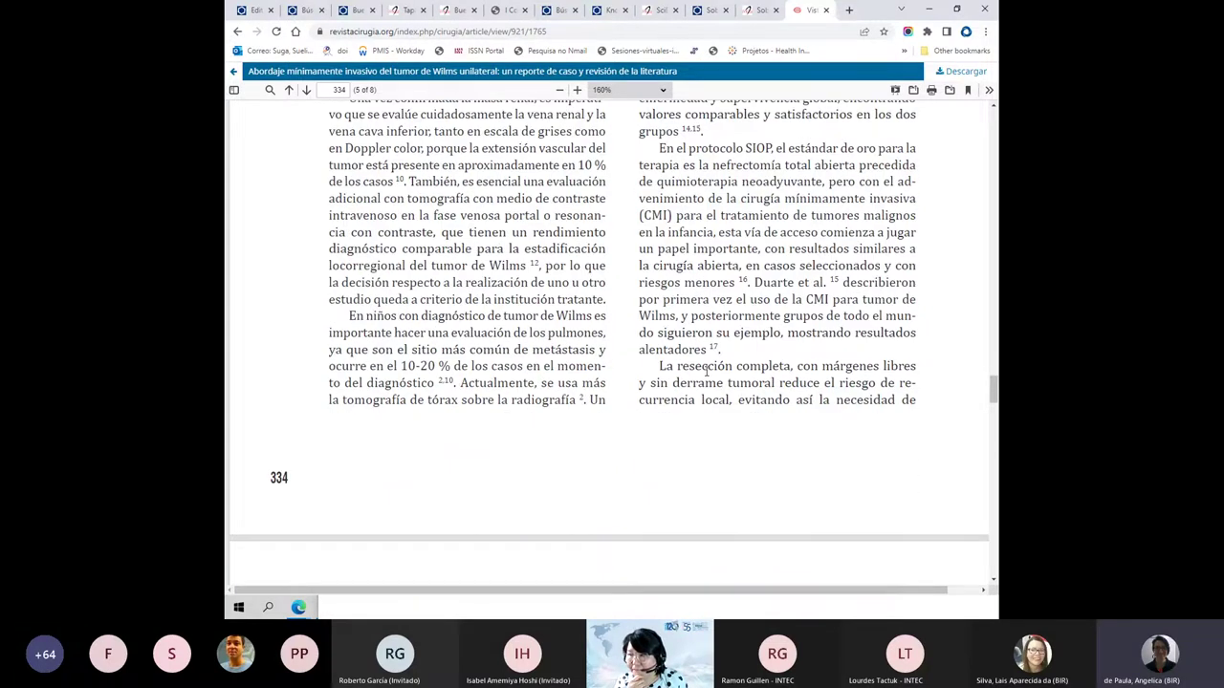
scroll(706, 371, "down", 4)
scroll(707, 377, "down", 3)
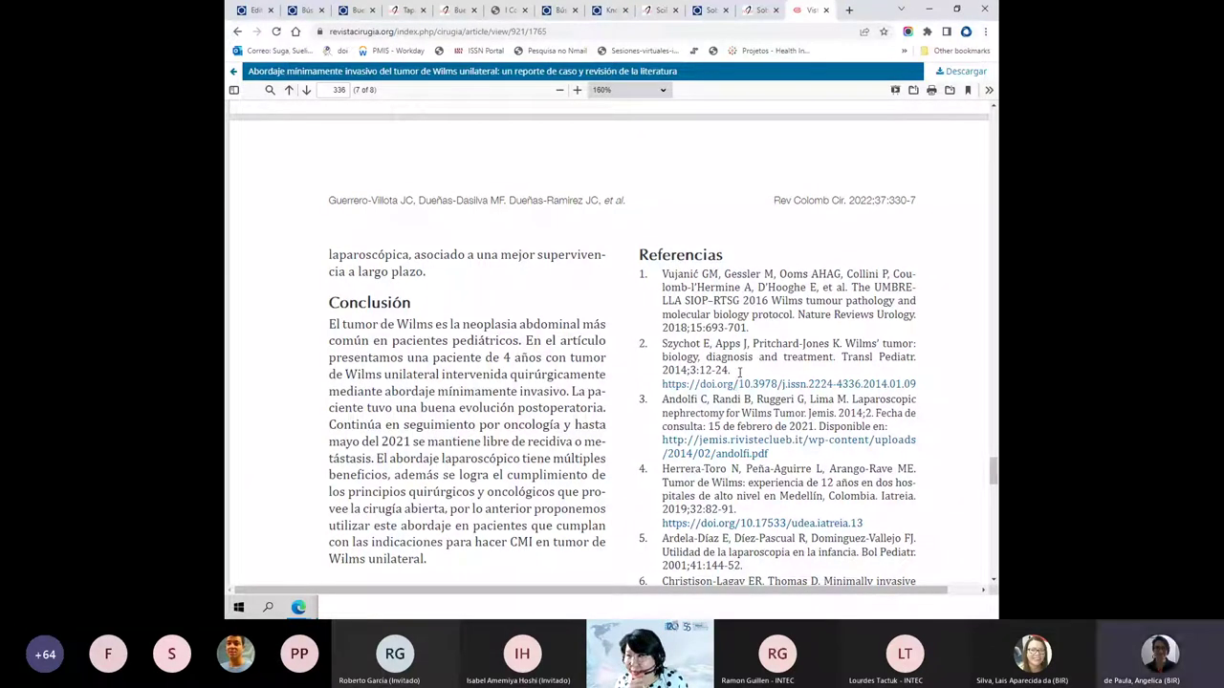
scroll(739, 372, "down", 3)
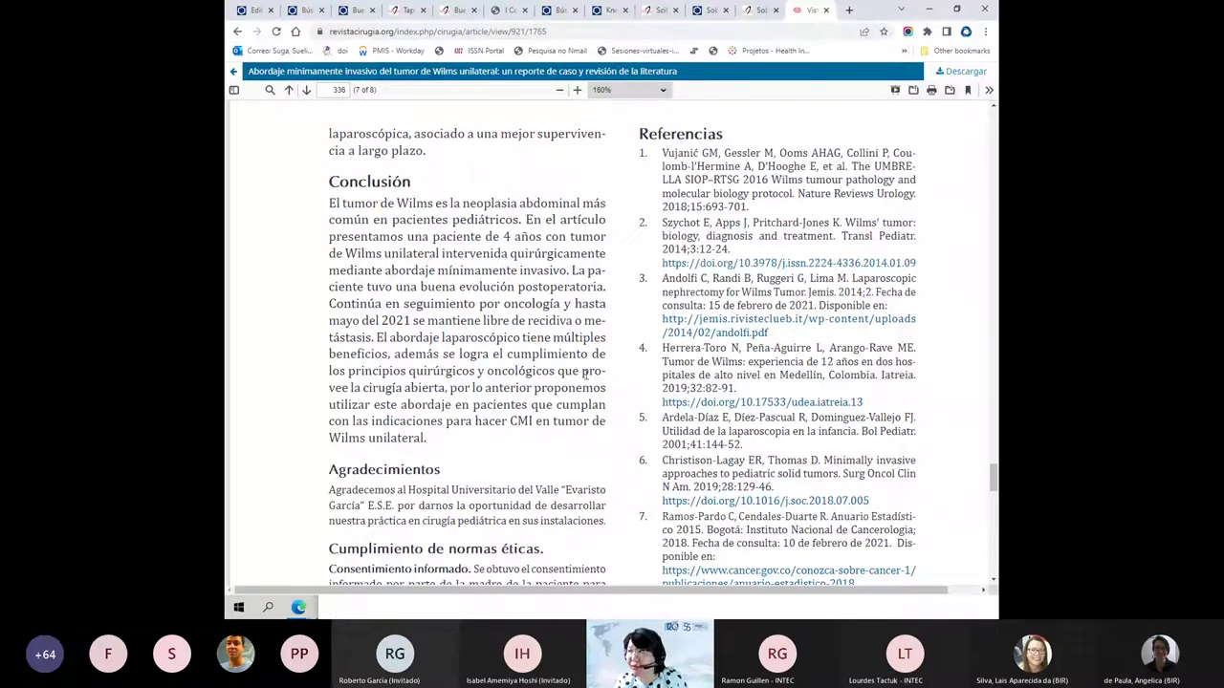
- Switch to the SciELO article "Sobre la importancia de los pares evaluadores" and highlight its "EDITORIAL" section label
left_click(745, 17)
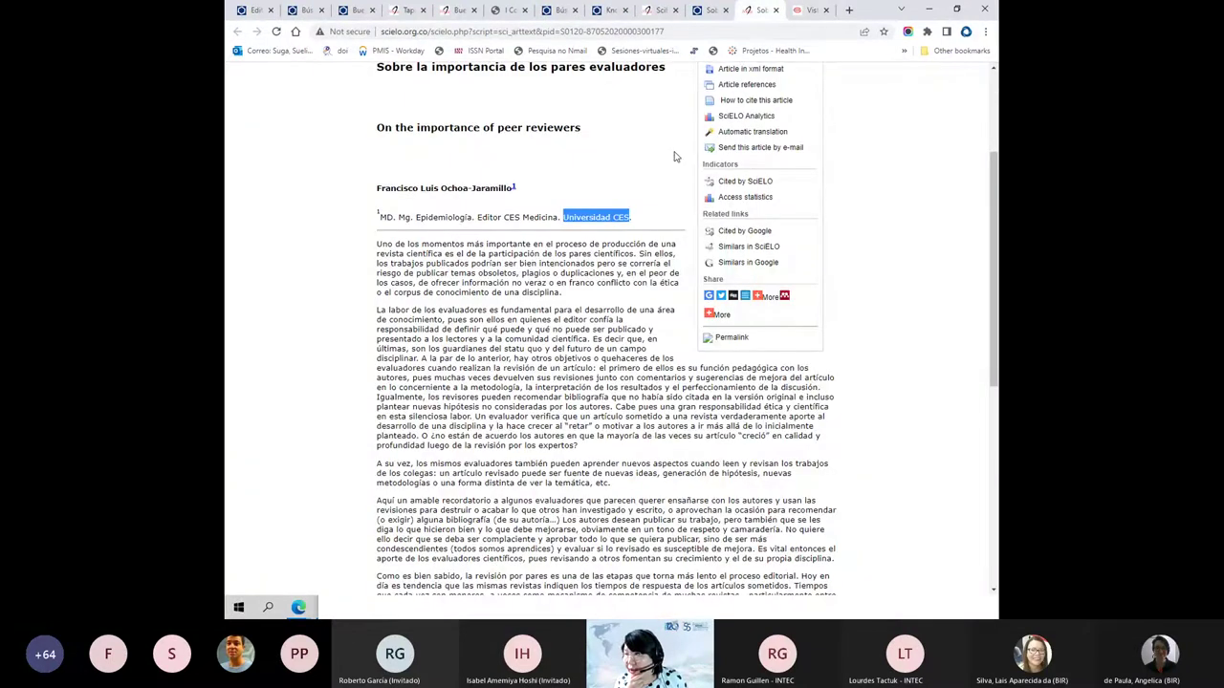
scroll(674, 155, "up", 2)
left_click_drag(632, 226, 685, 228)
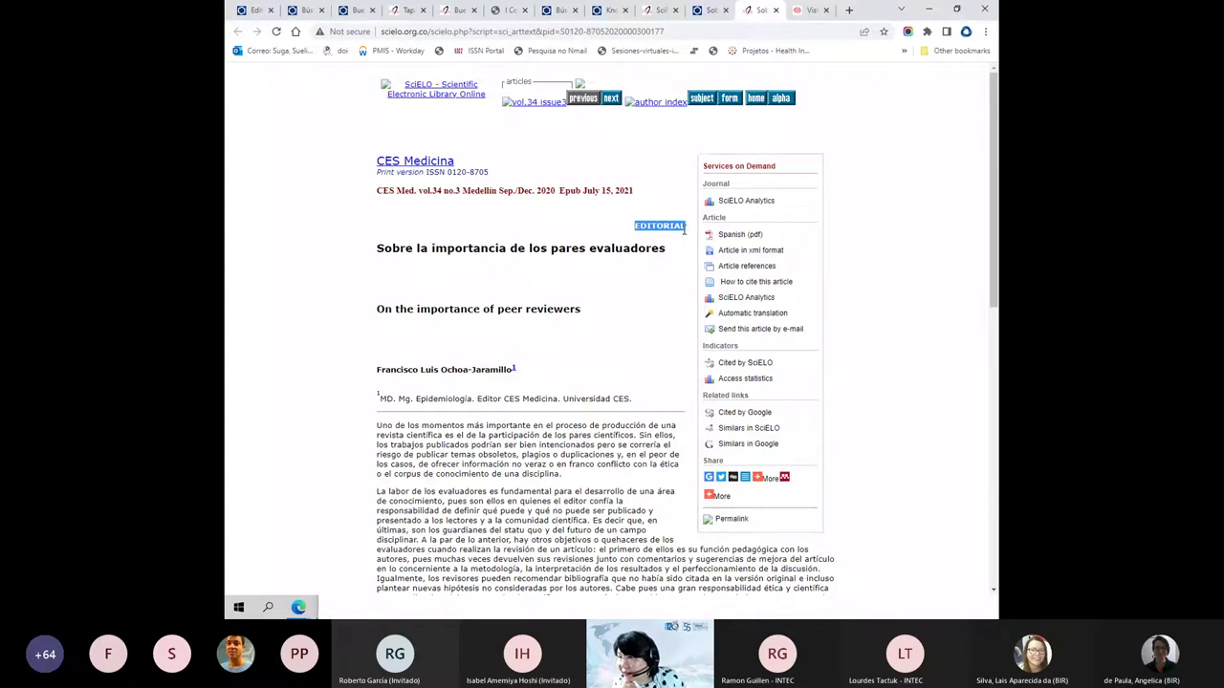
- Switch to the article on newborn pain, highlight "cross-sectional study" in its Methods section, and review its abstract and title
key("ctrl+shift+Tab")
key("ctrl+shift+Tab")
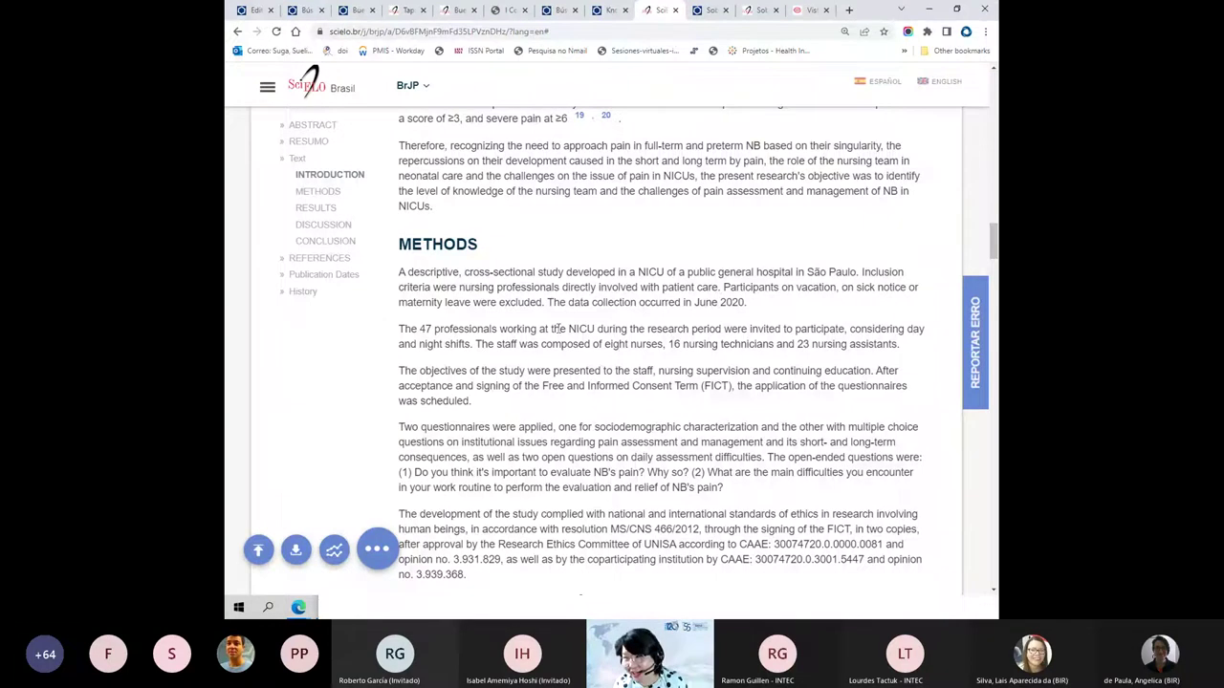
left_click_drag(468, 273, 562, 273)
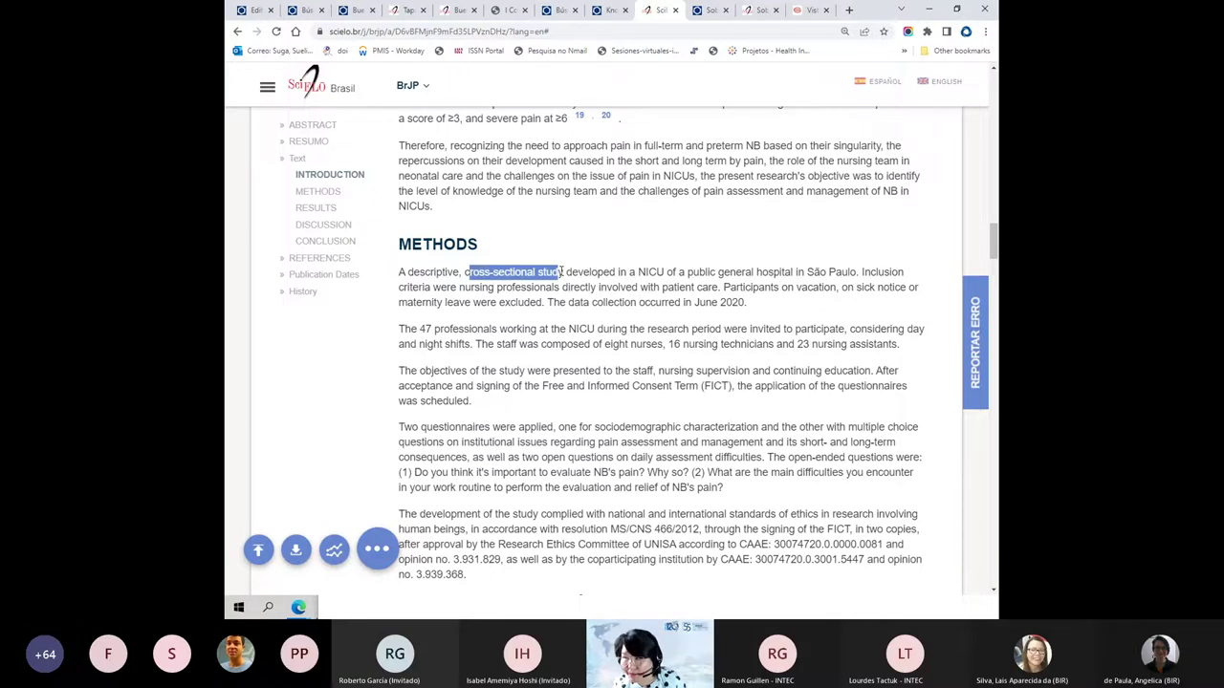
scroll(562, 272, "up", 3)
scroll(560, 270, "up", 8)
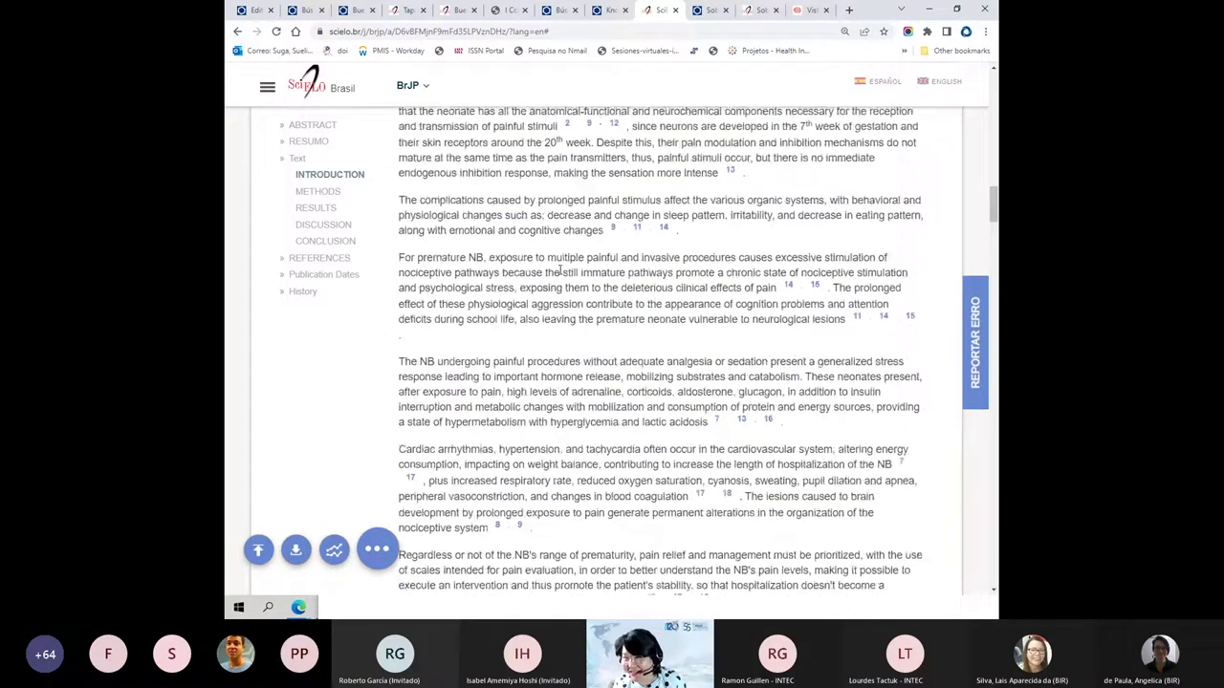
scroll(561, 271, "up", 2)
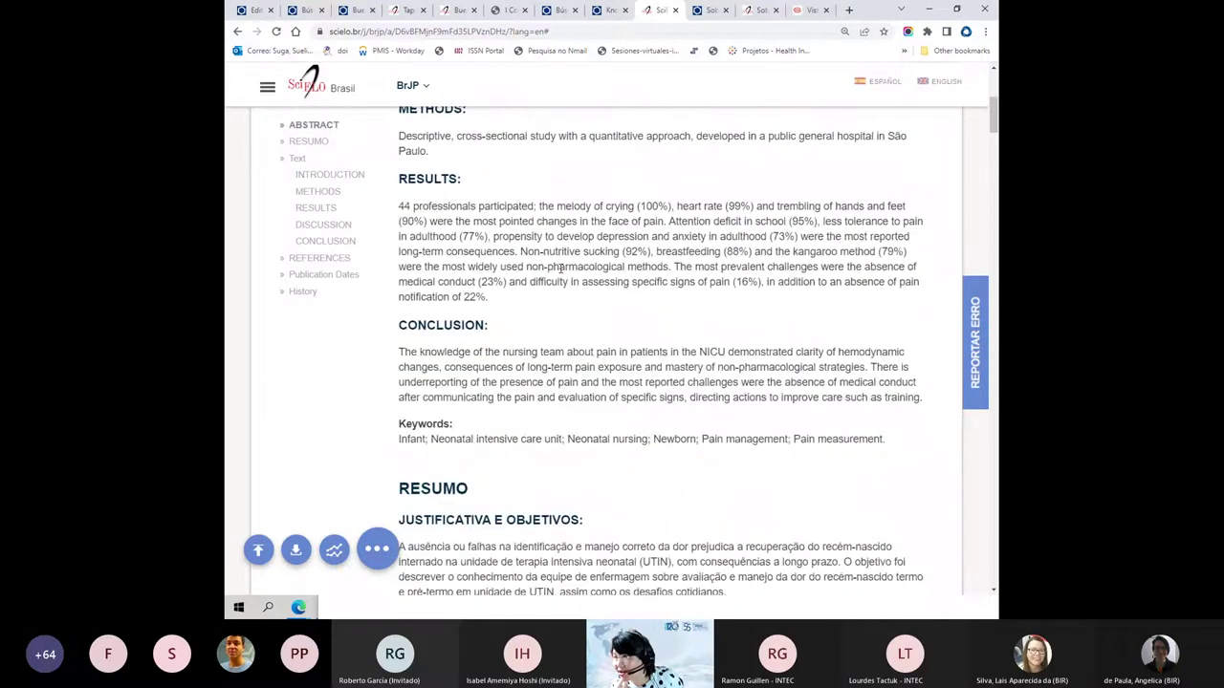
scroll(562, 272, "up", 4)
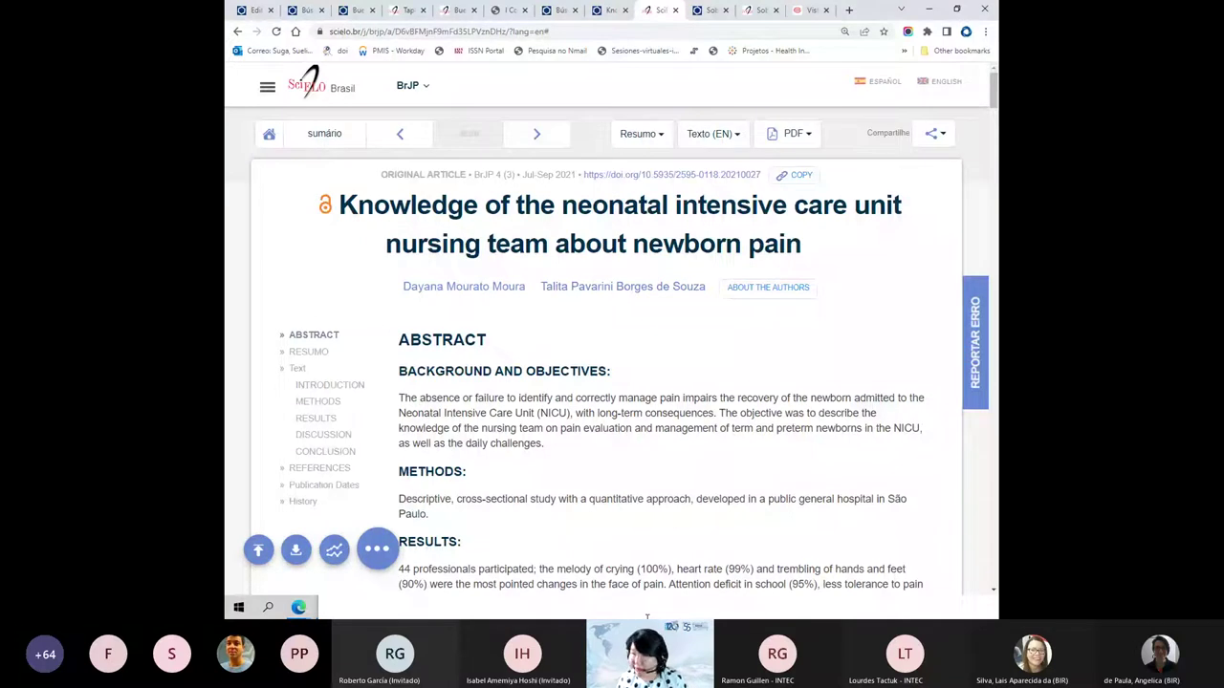
- Search the newborn pain article for "evalu" and examine the matches in the introduction, methods and results
key("ctrl+f")
type("evalu")
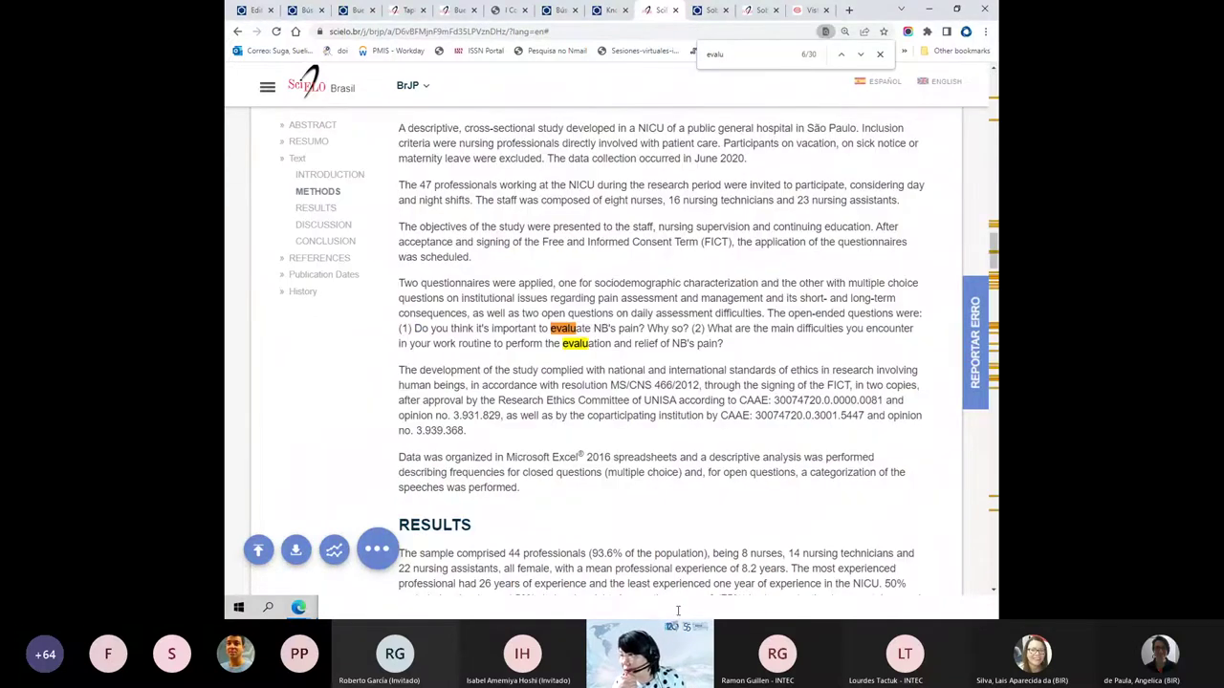
scroll(397, 372, "up", 5)
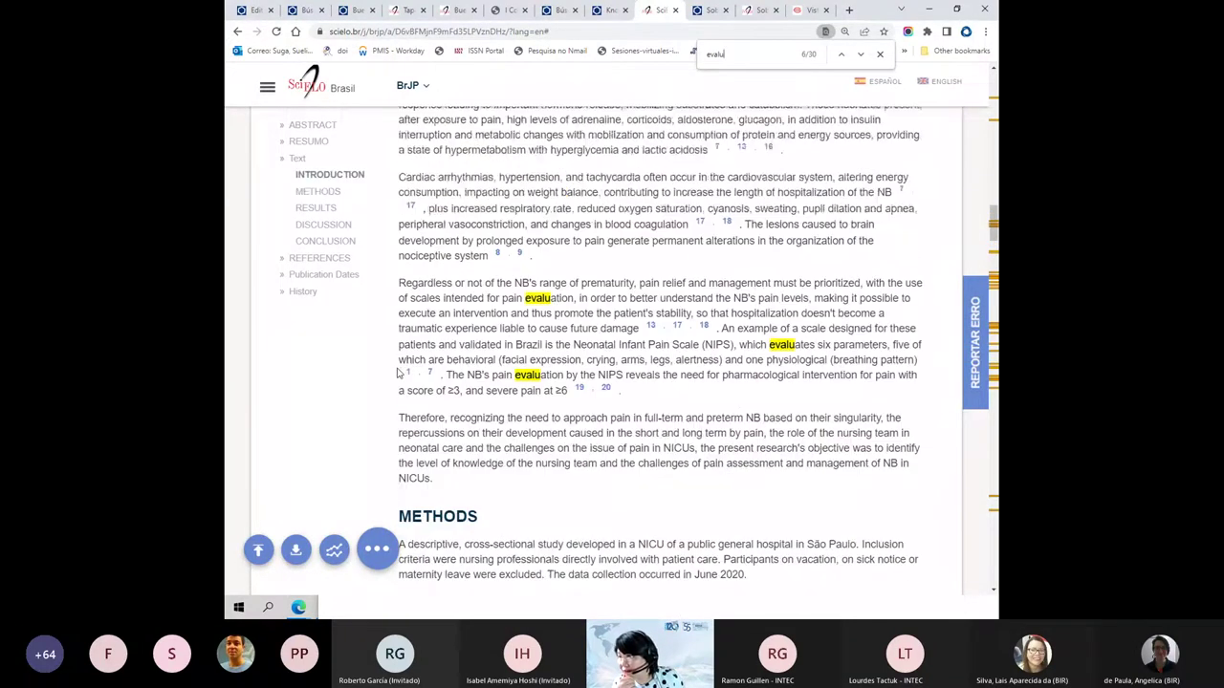
scroll(397, 372, "up", 2)
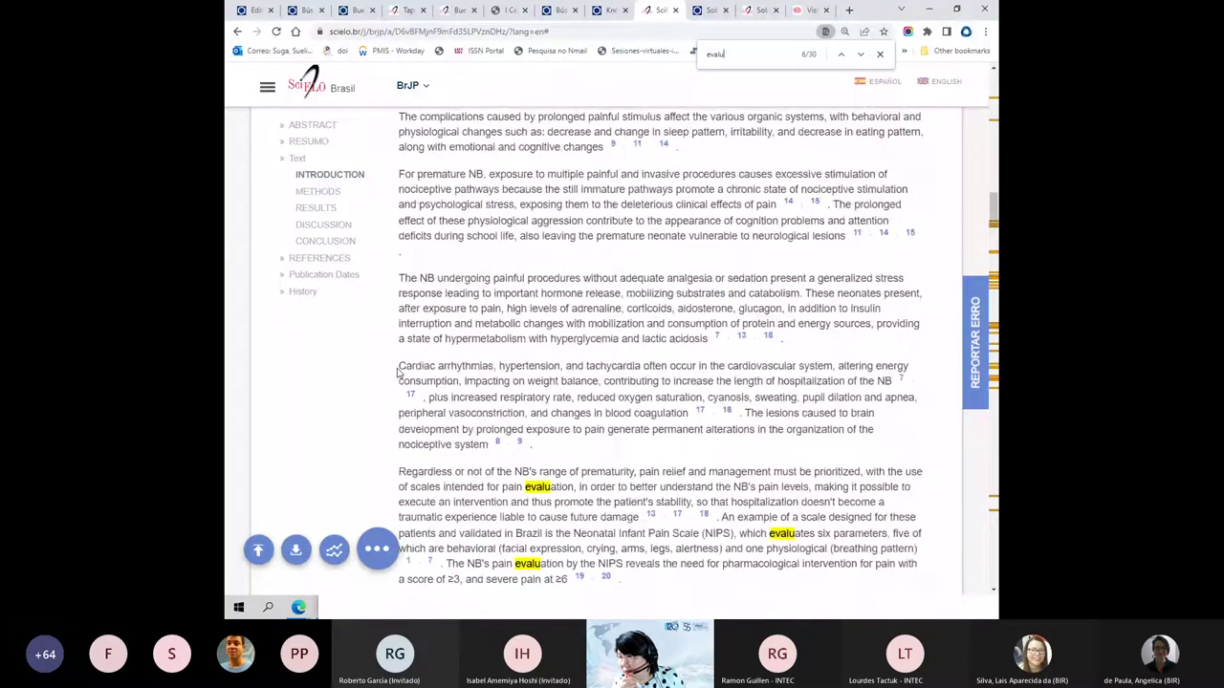
scroll(398, 373, "up", 9)
scroll(406, 373, "down", 6)
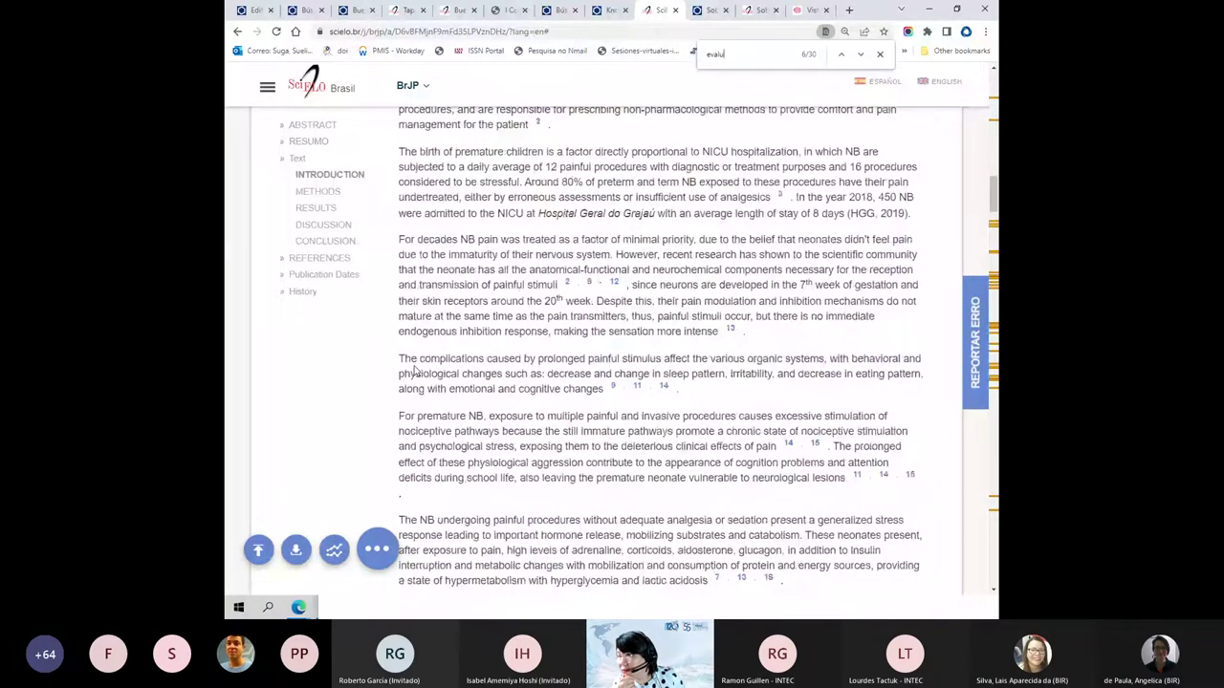
scroll(416, 371, "down", 1)
scroll(417, 371, "down", 2)
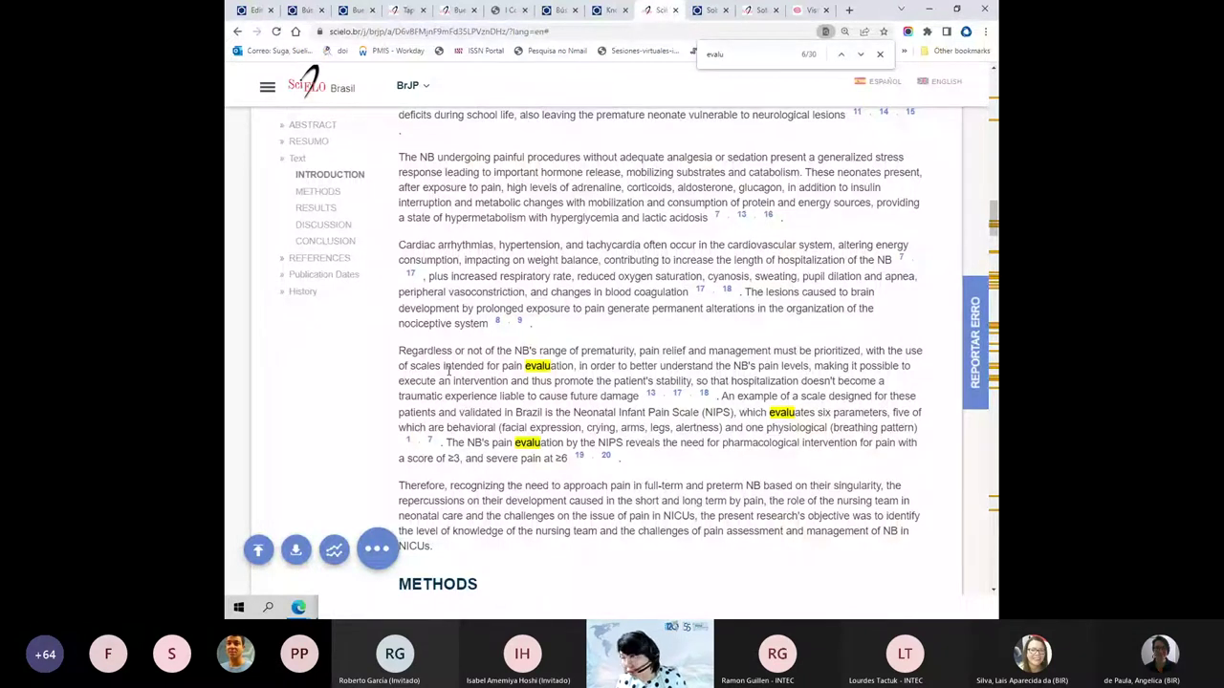
scroll(449, 370, "down", 2)
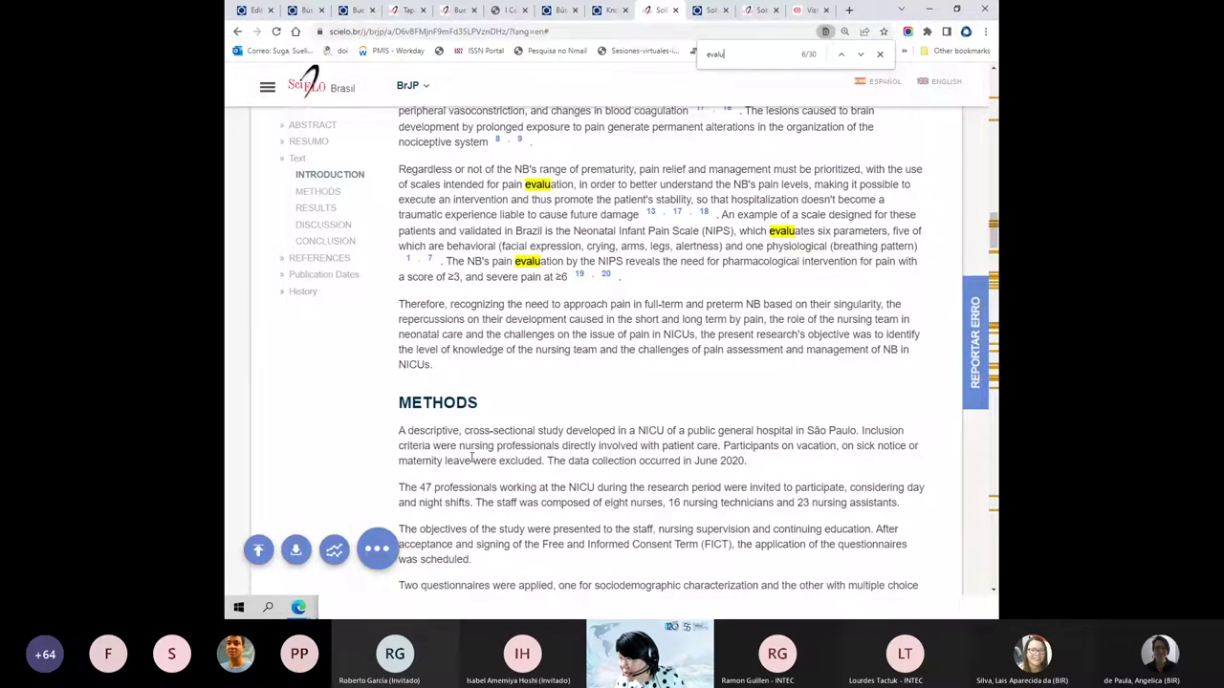
scroll(471, 458, "down", 1)
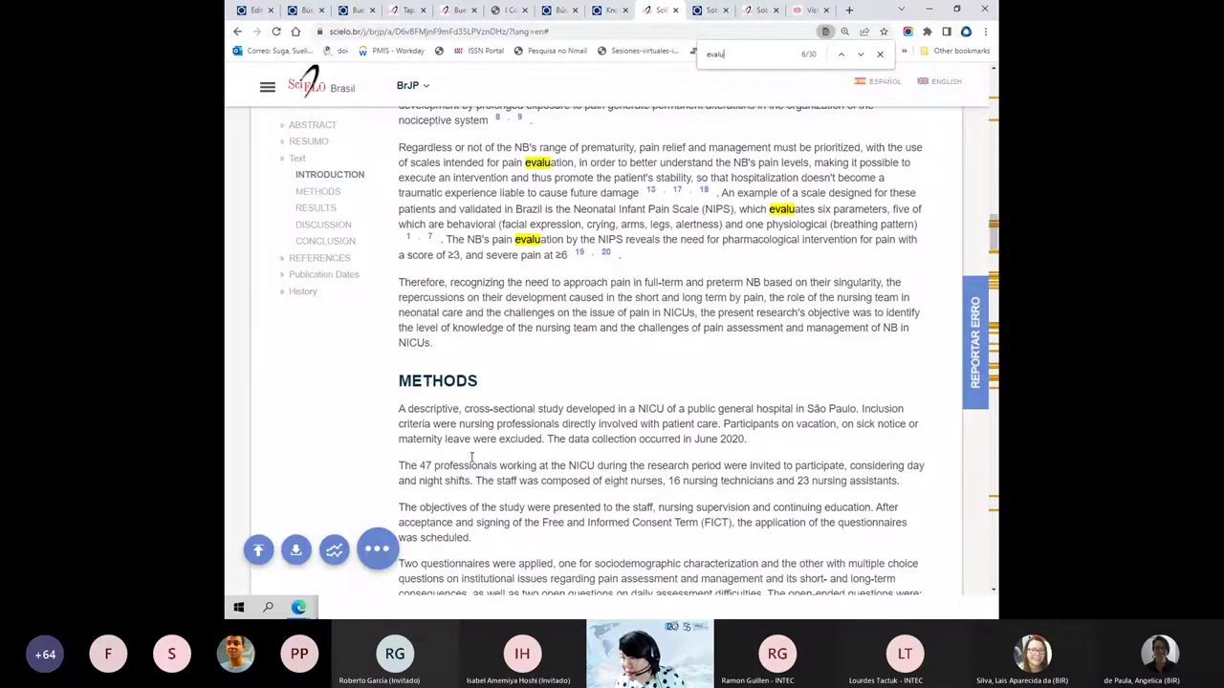
scroll(471, 458, "down", 4)
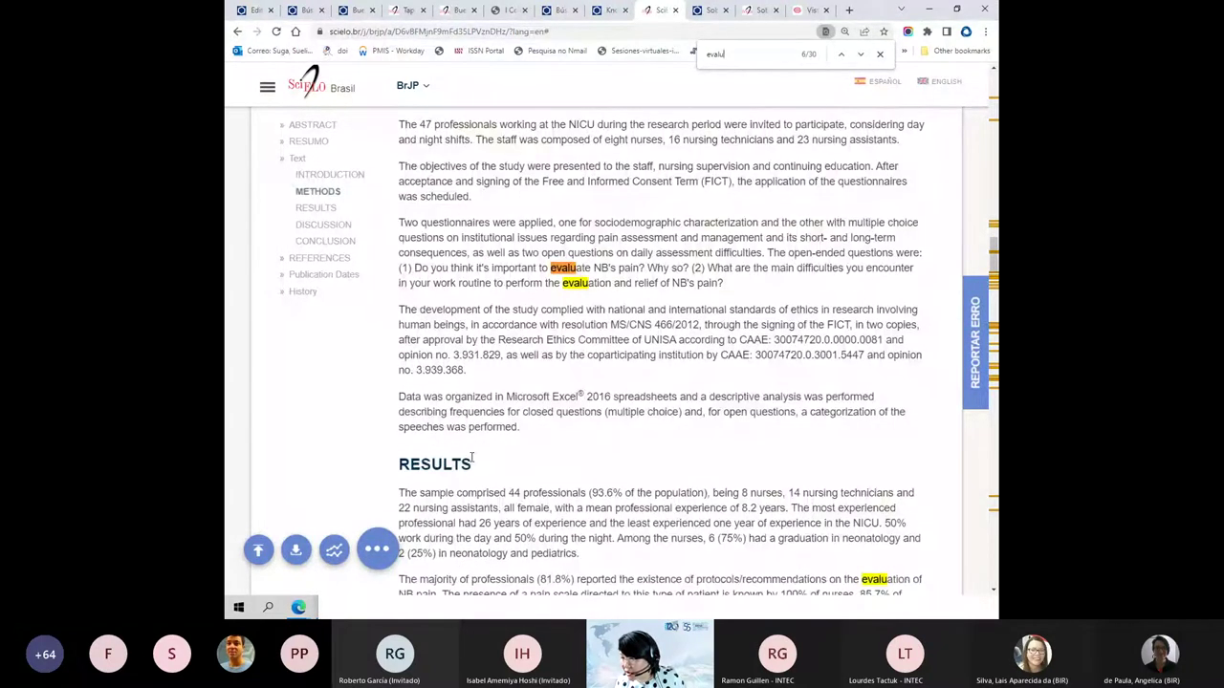
scroll(471, 459, "down", 2)
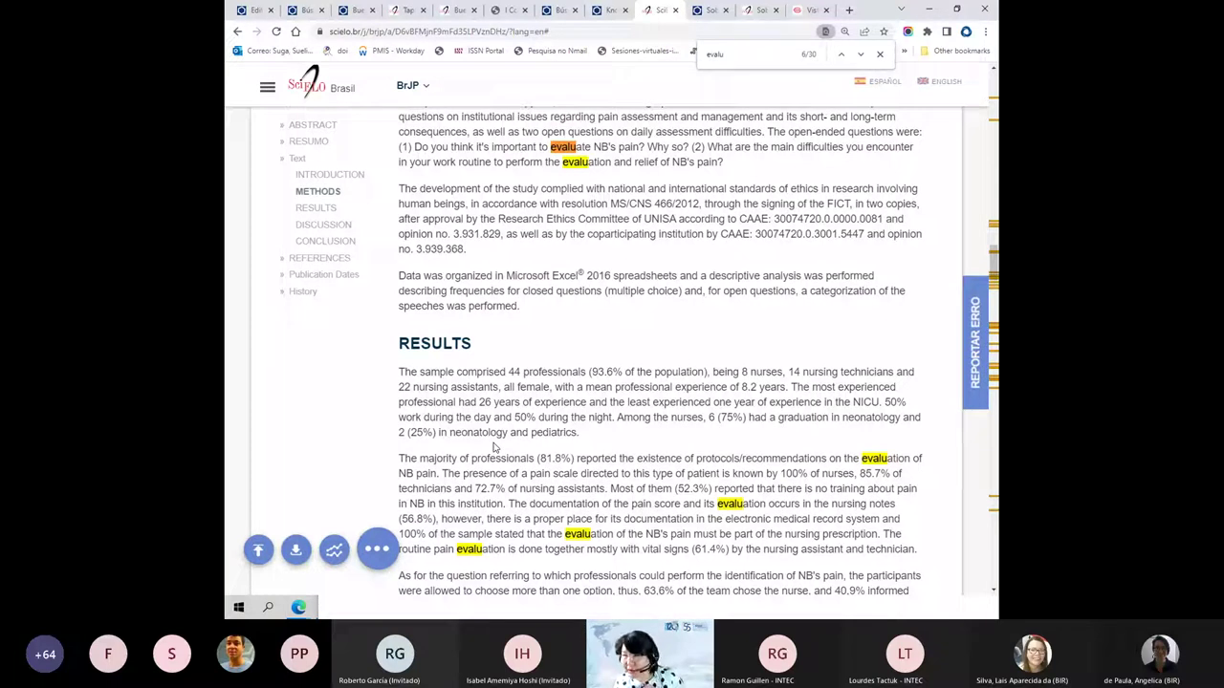
- Return to the FI-ADMIN record and examine the options offered for "Tipo de publicación", from "Informes de Casos" to "Estudio Observacional"
left_click(255, 10)
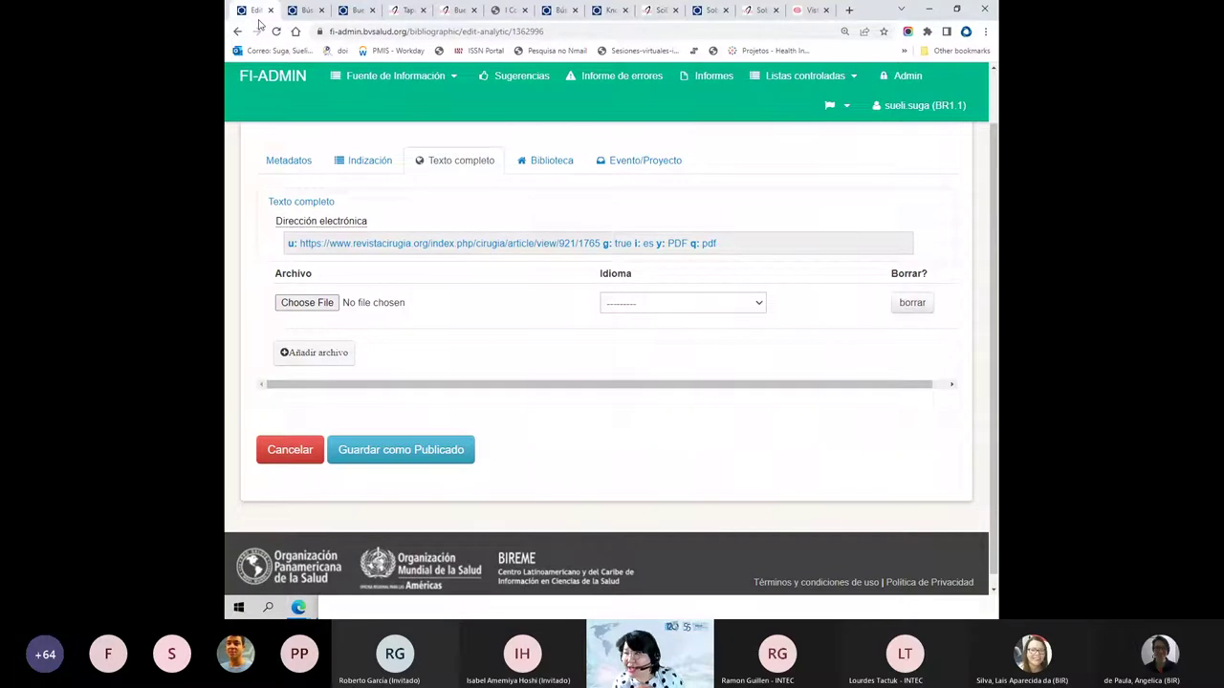
left_click(328, 258)
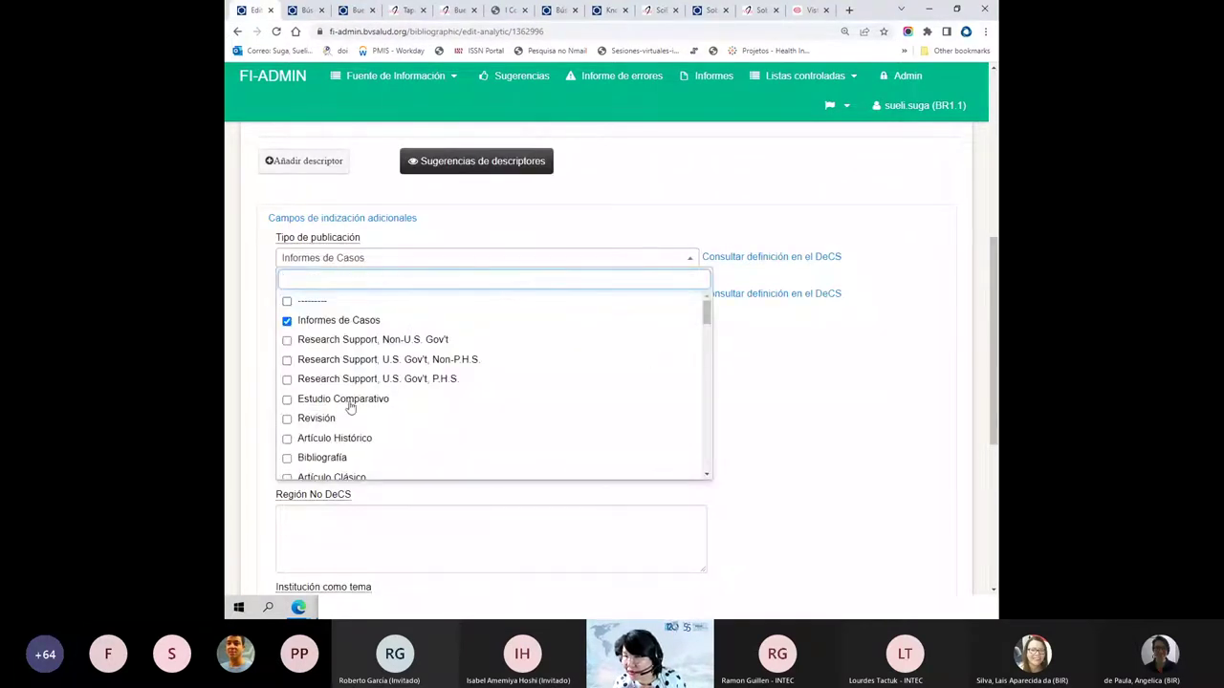
scroll(350, 407, "down", 5)
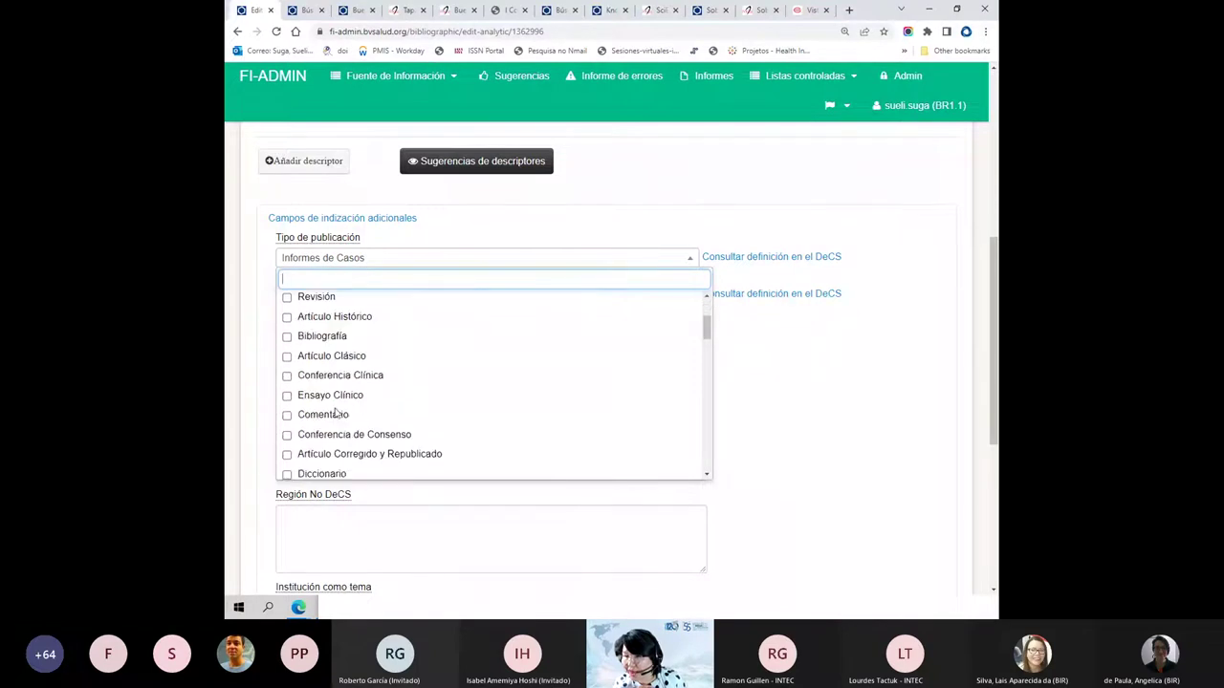
scroll(337, 413, "down", 3)
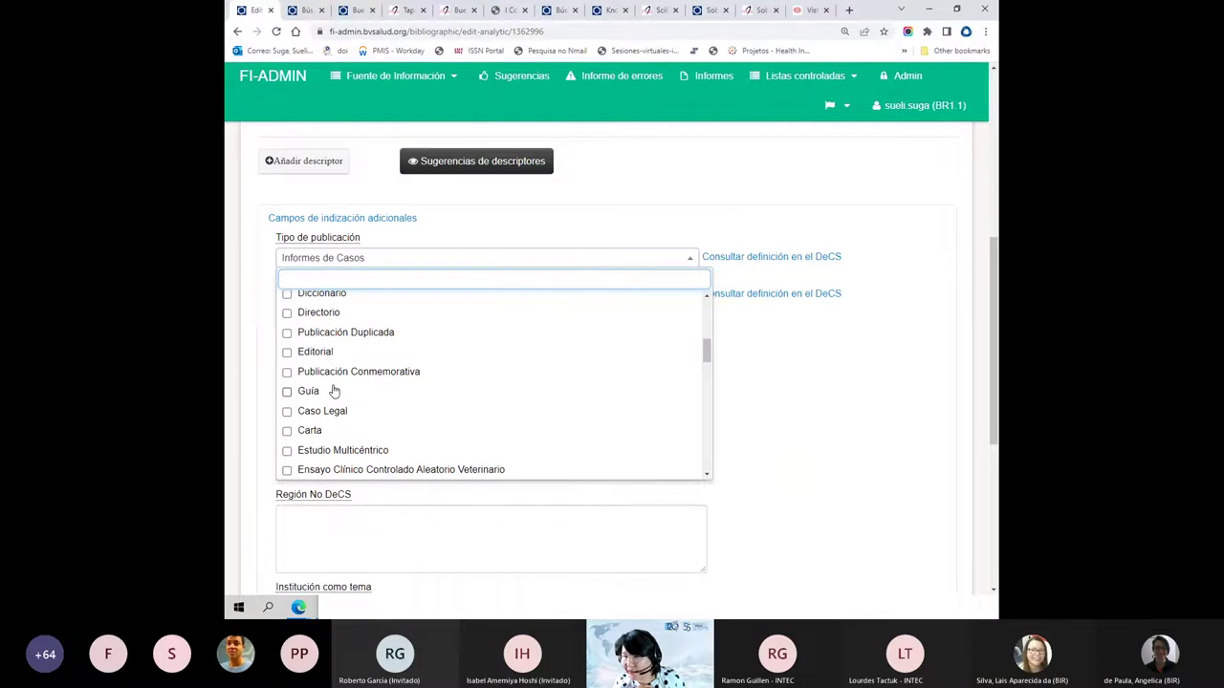
scroll(356, 437, "down", 3)
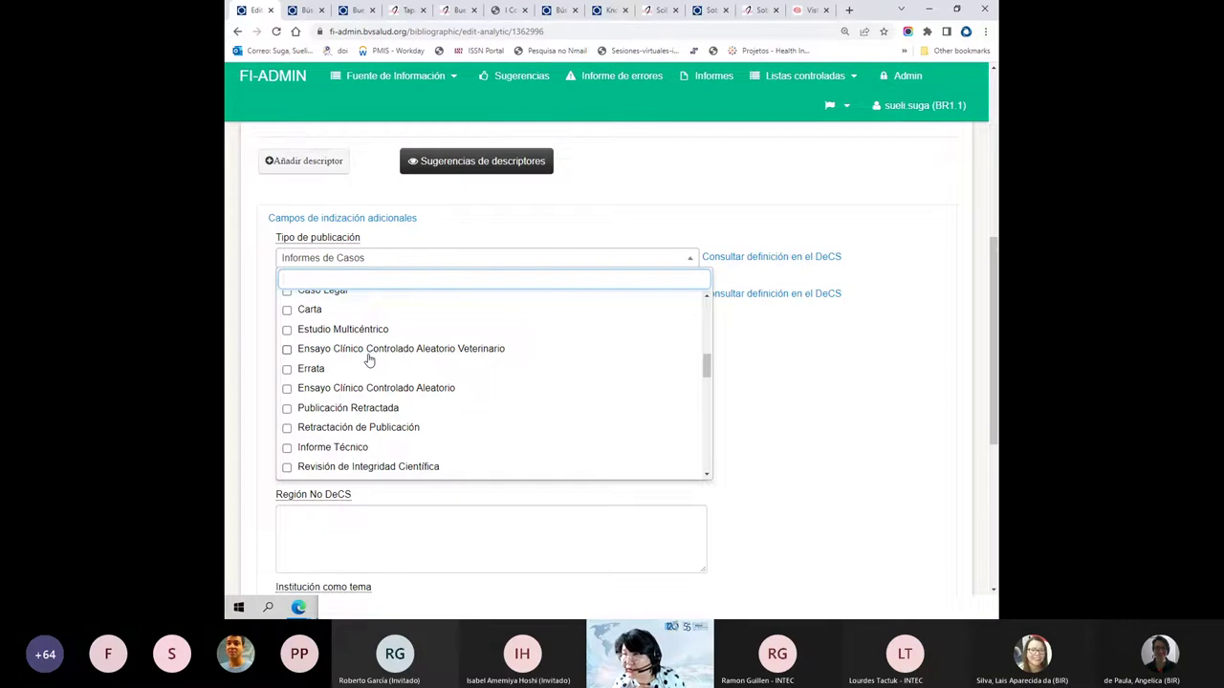
scroll(397, 430, "down", 1)
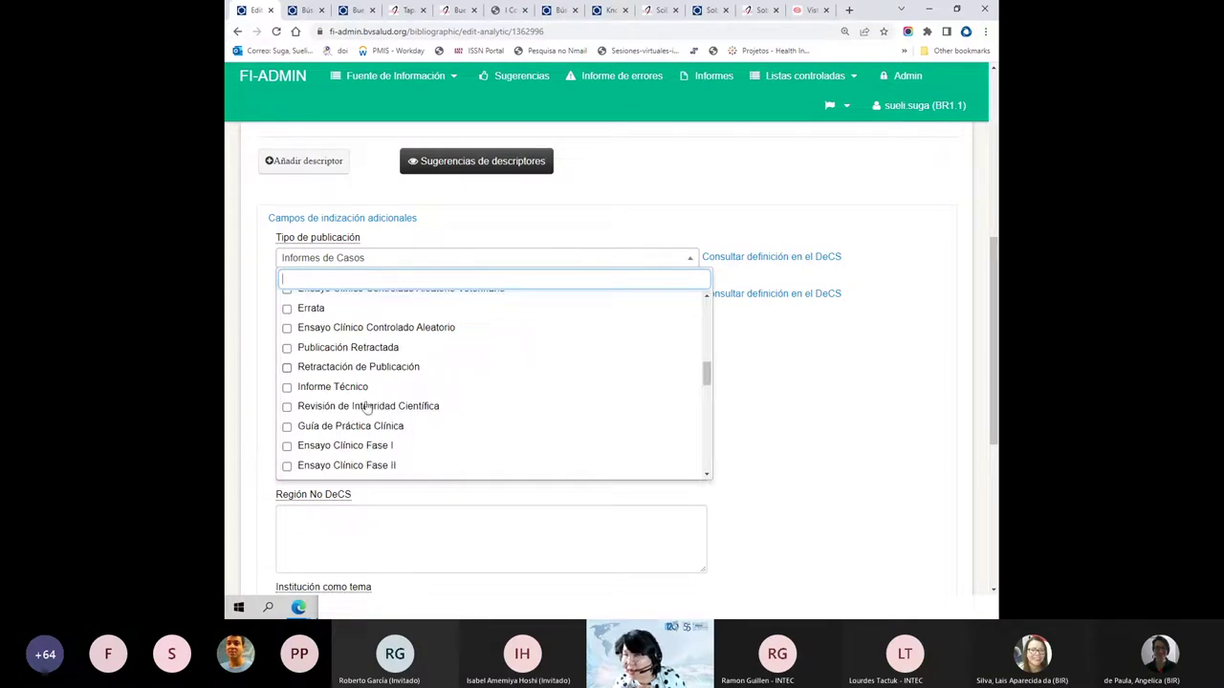
scroll(368, 412, "down", 3)
scroll(330, 397, "up", 2)
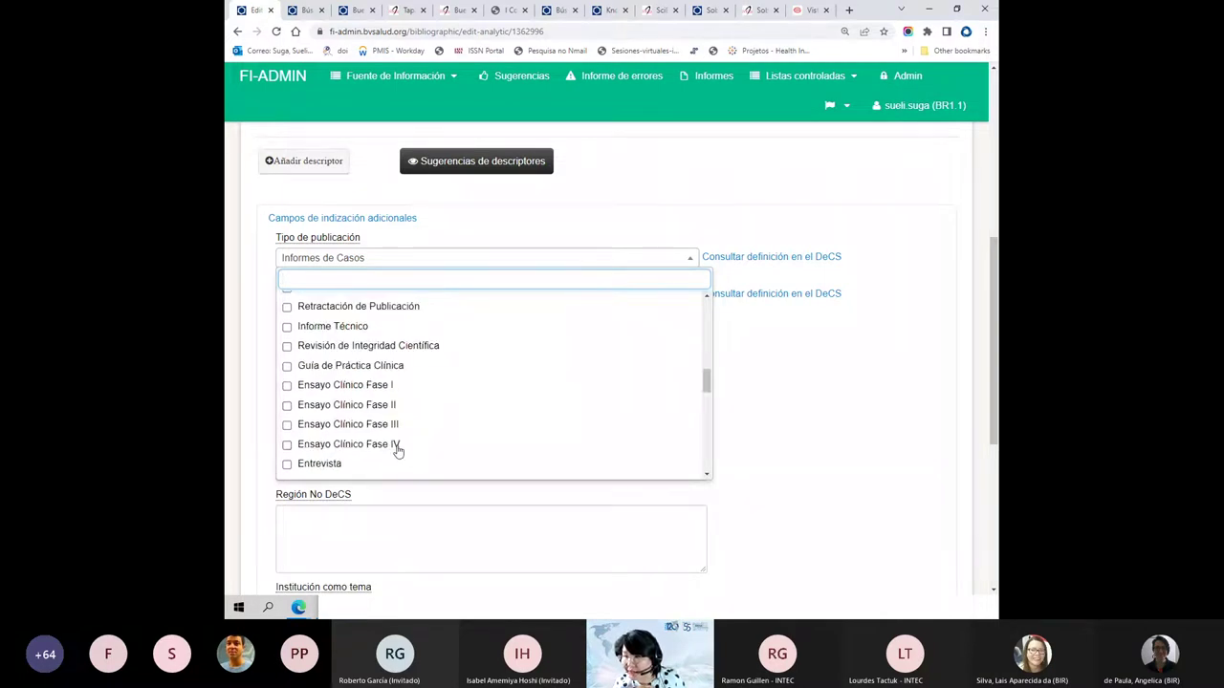
scroll(398, 451, "down", 2)
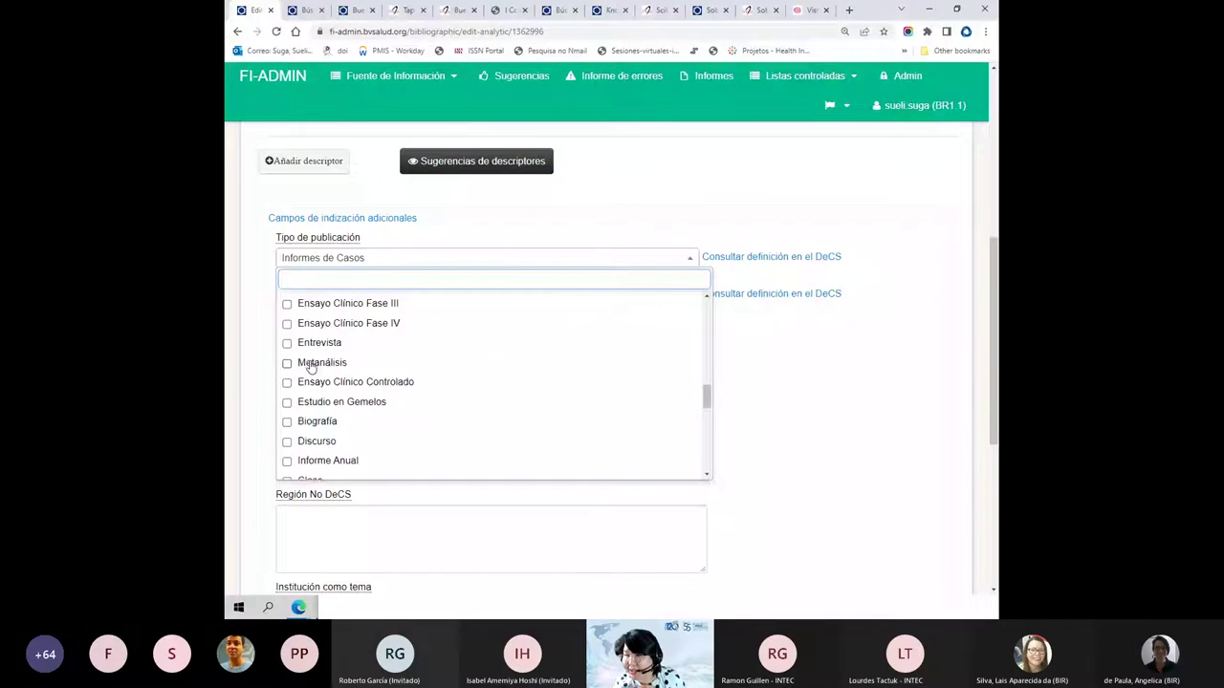
scroll(310, 367, "down", 1)
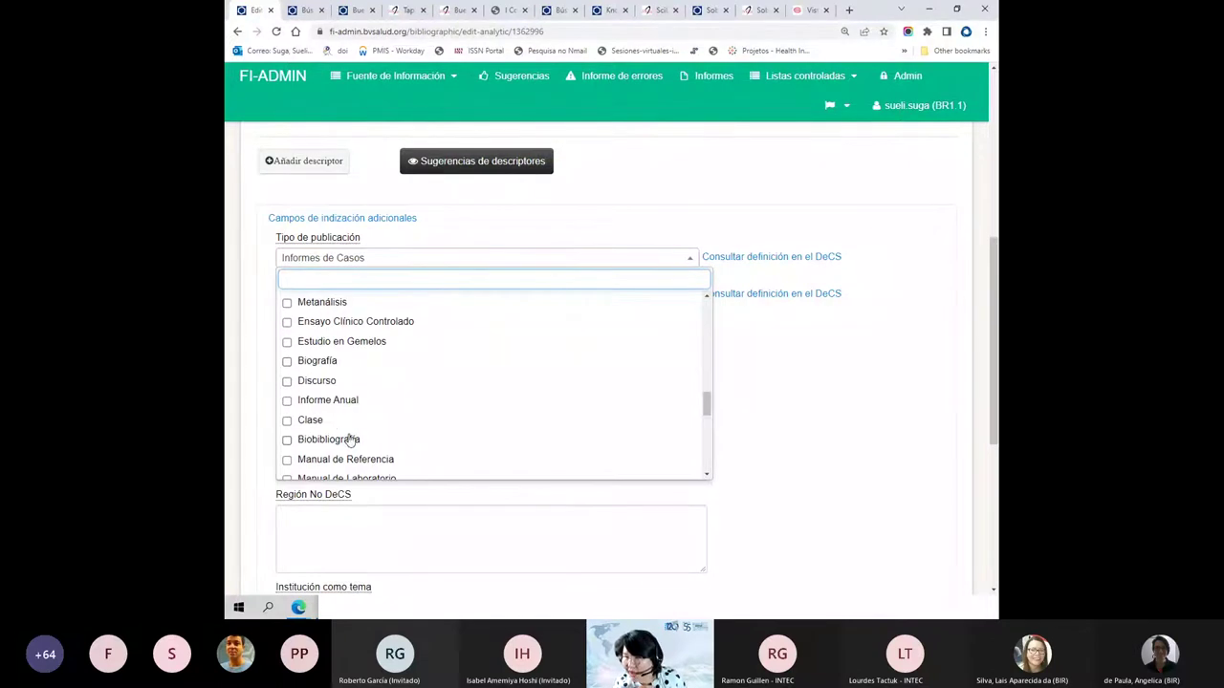
scroll(349, 439, "down", 3)
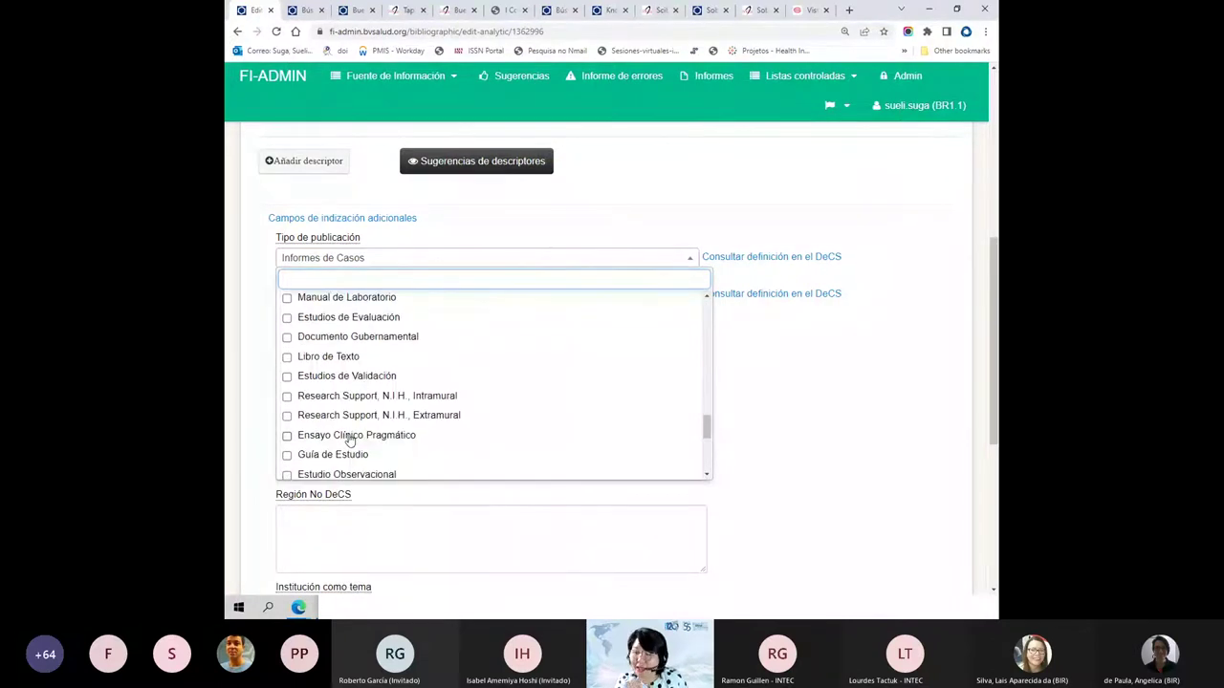
scroll(350, 440, "down", 1)
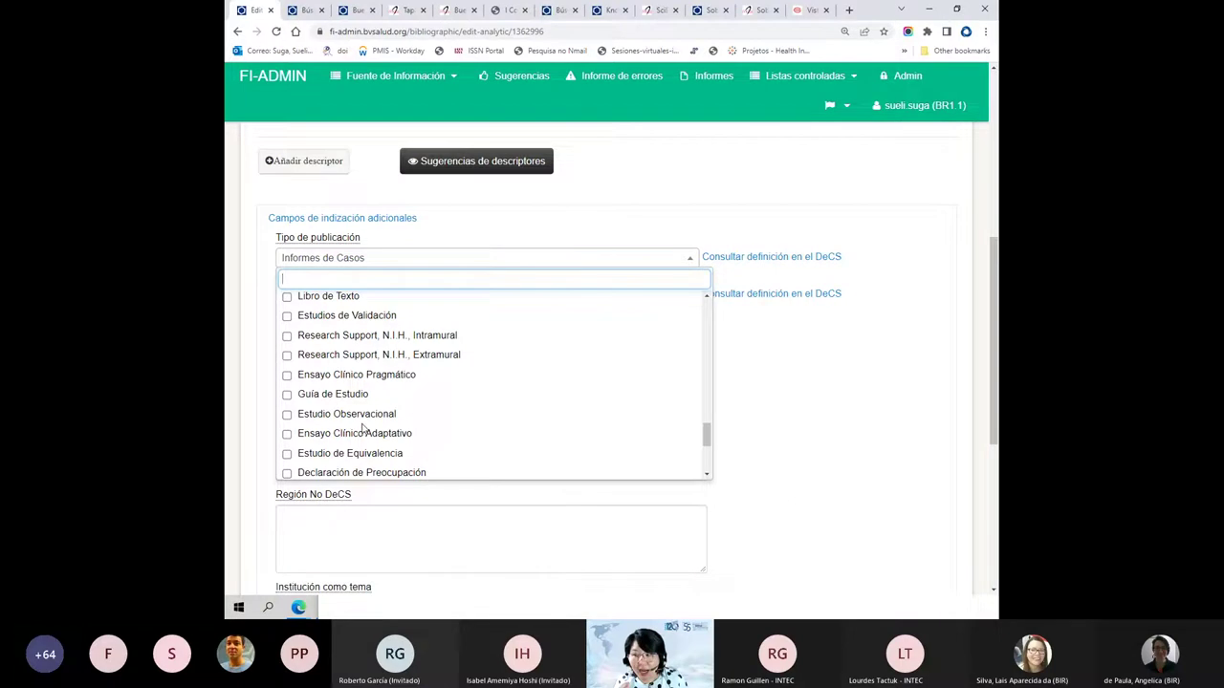
- Recheck the Methods section of the newborn pain article and switch to the Buenos Aires Breast Cancer Symposium supplement article
left_click(650, 15)
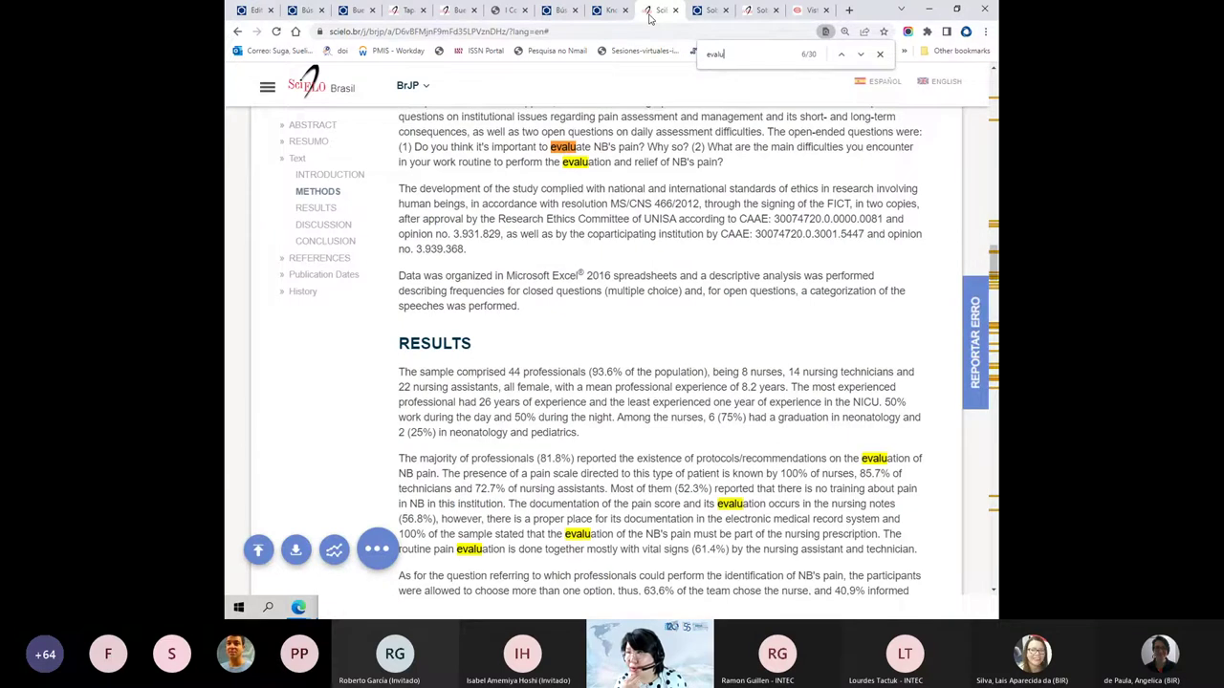
scroll(622, 332, "up", 3)
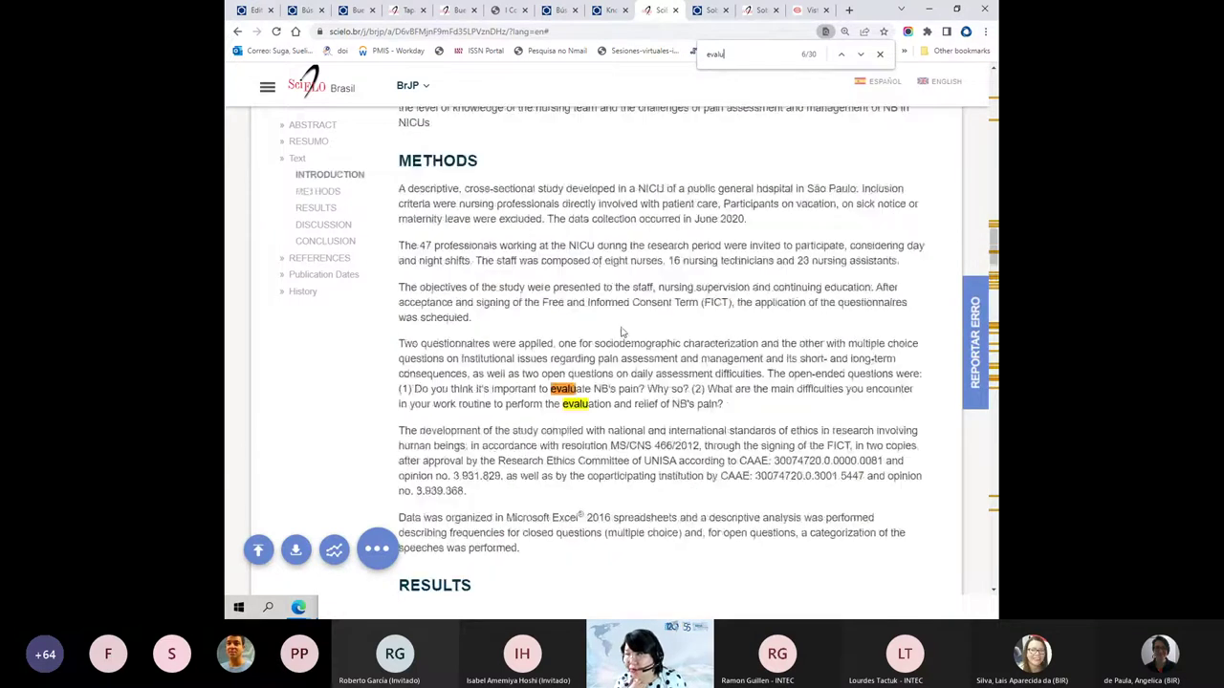
left_click(448, 13)
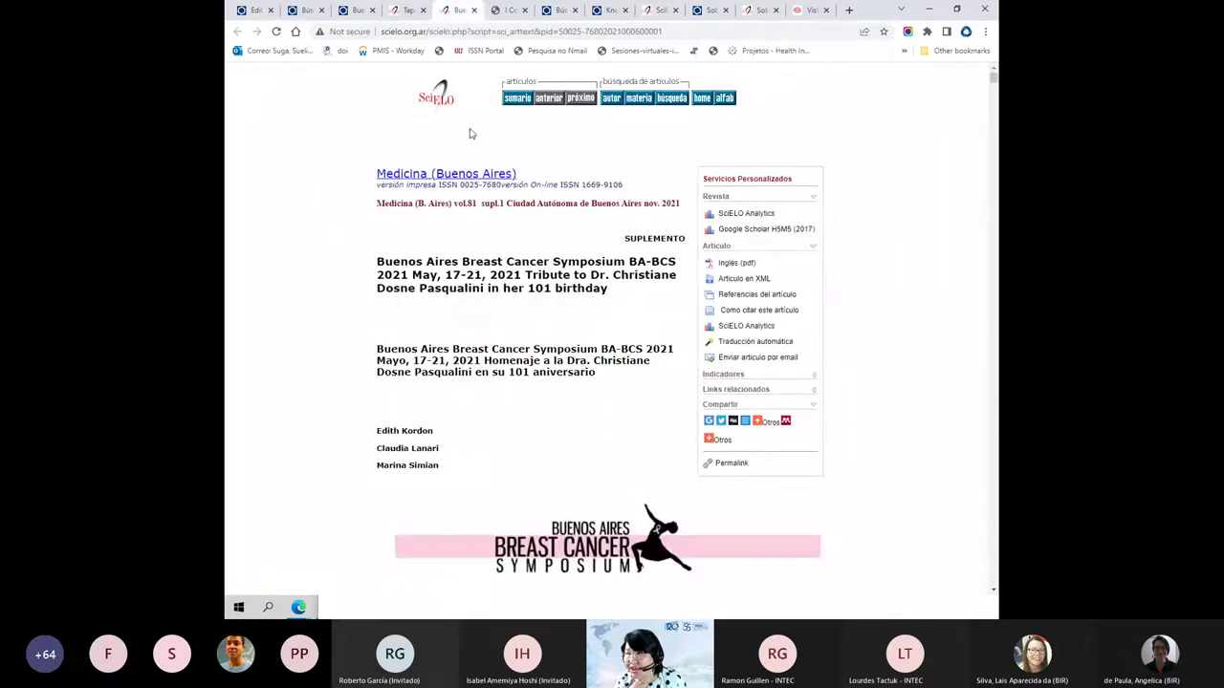
- Switch to the PDF of the Breast Cancer Symposium supplement and examine its cover, programme, tribute and opening conference pages
scroll(478, 258, "down", 5)
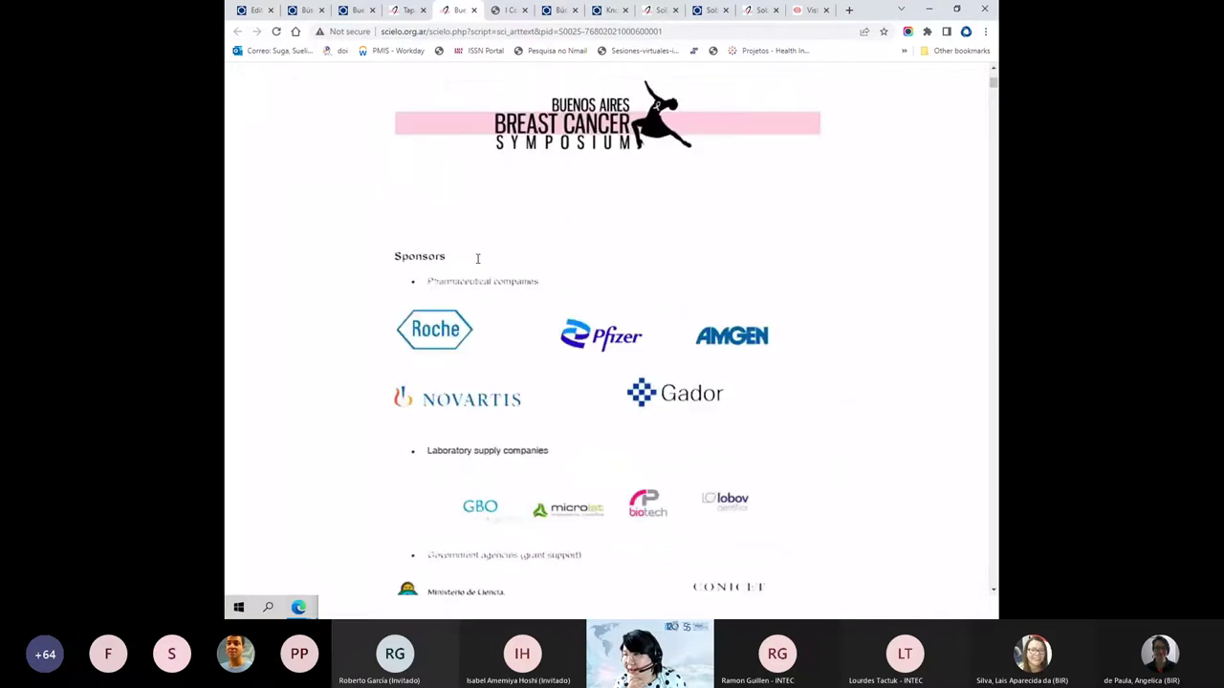
left_click(408, 10)
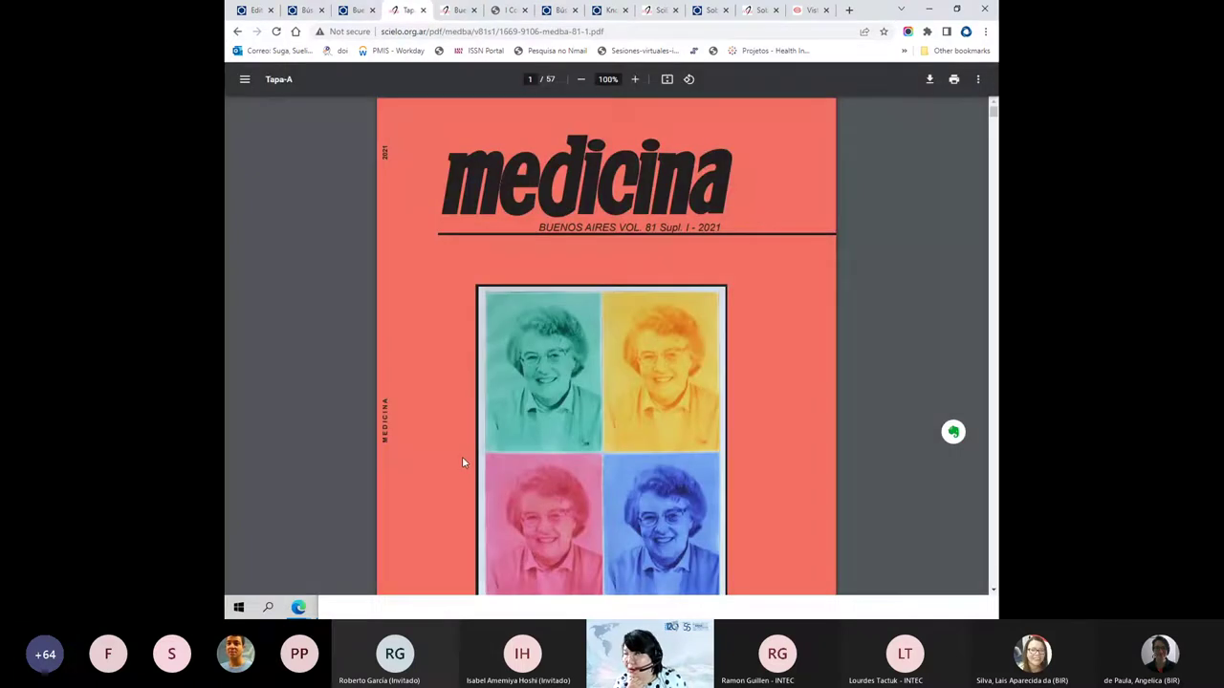
scroll(461, 459, "down", 5)
scroll(473, 436, "down", 20)
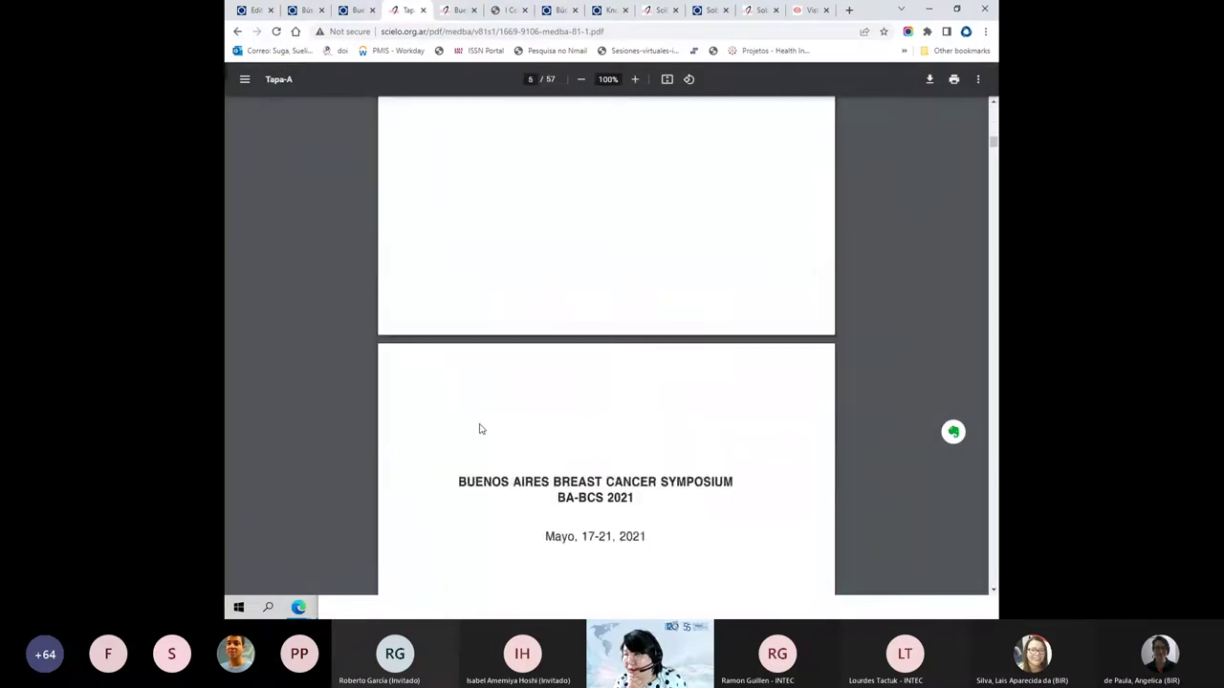
scroll(494, 403, "down", 20)
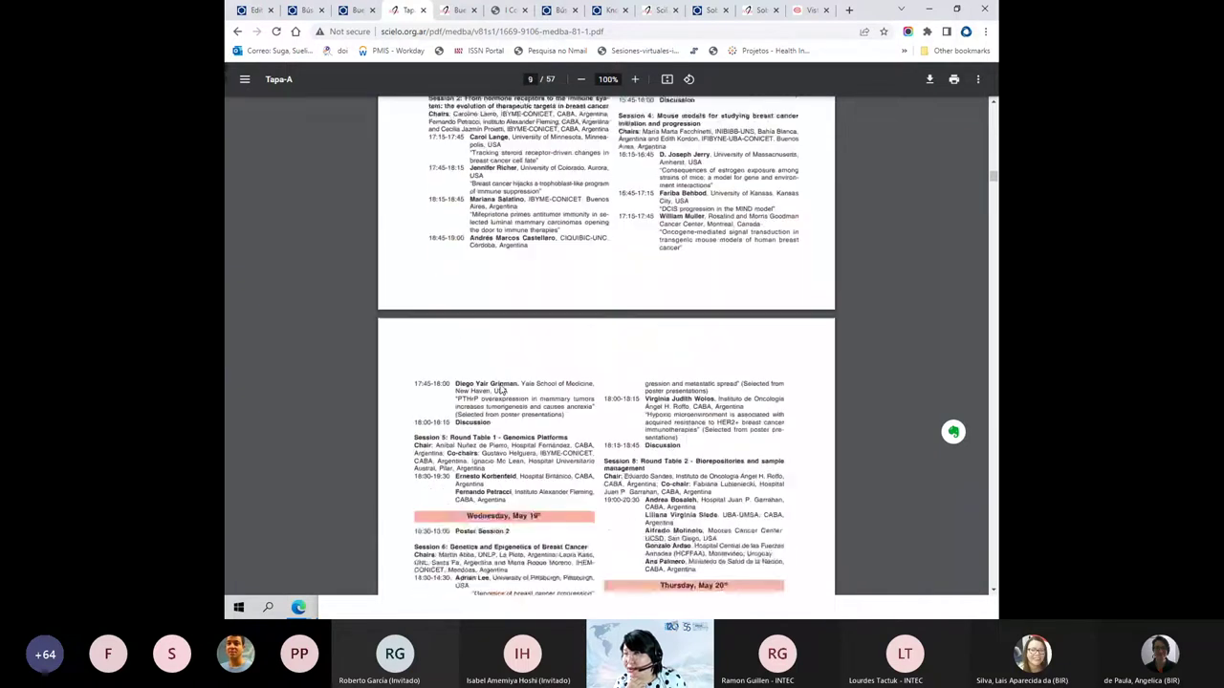
scroll(504, 376, "down", 10)
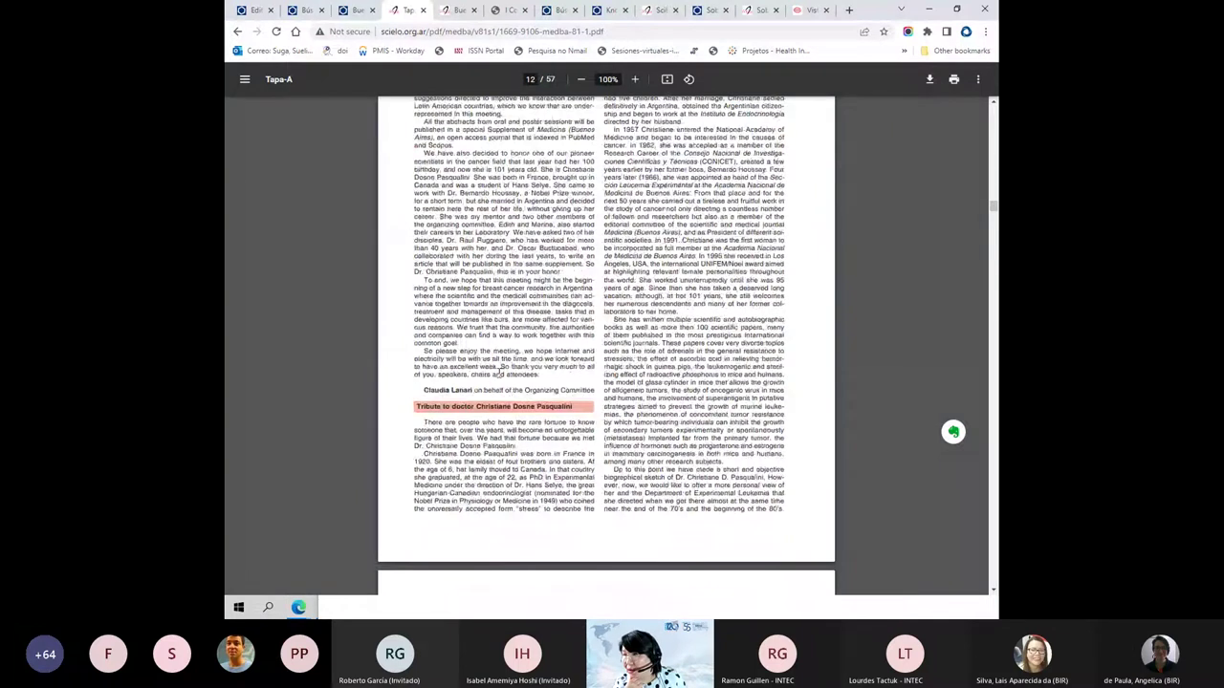
scroll(501, 374, "down", 15)
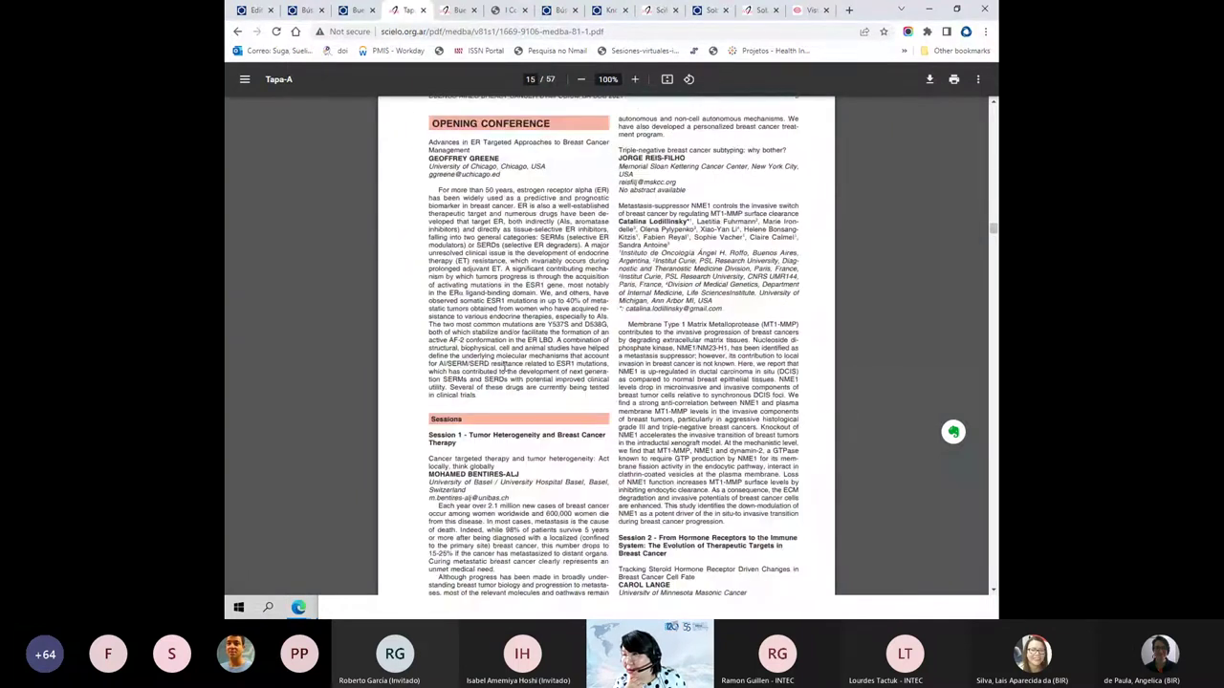
scroll(504, 368, "down", 10)
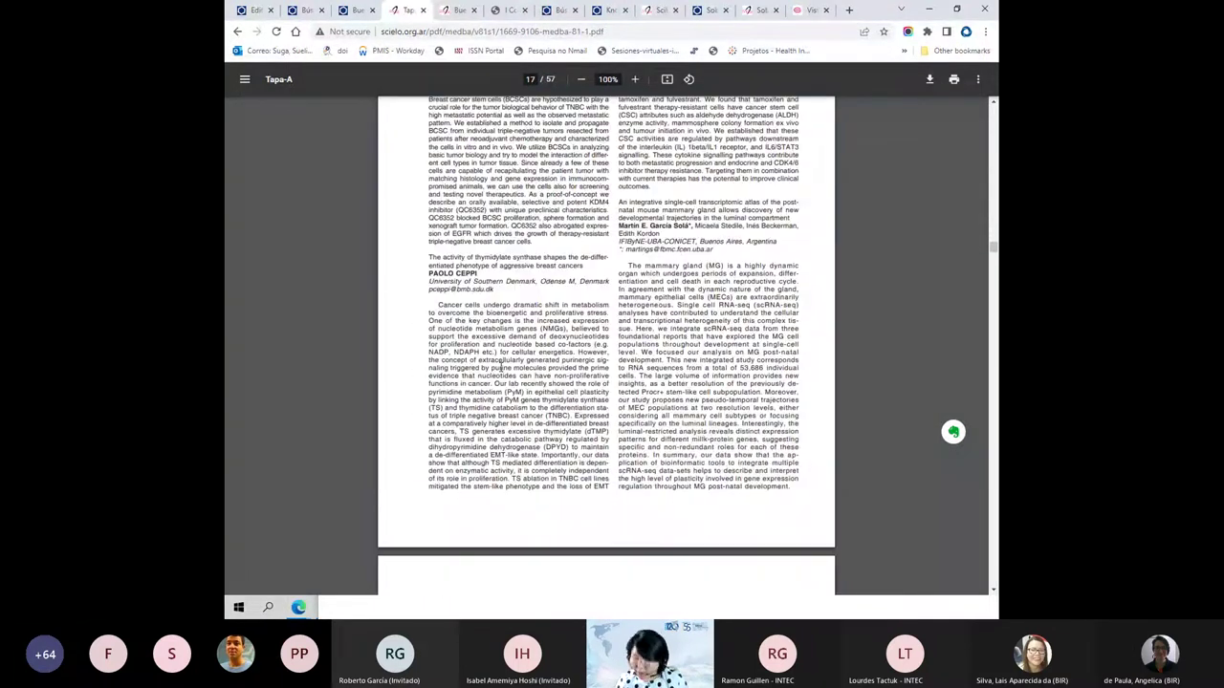
- Enlarge the supplement PDF to 150% and examine the session abstracts up to the Closing Conference
scroll(501, 368, "up", 3)
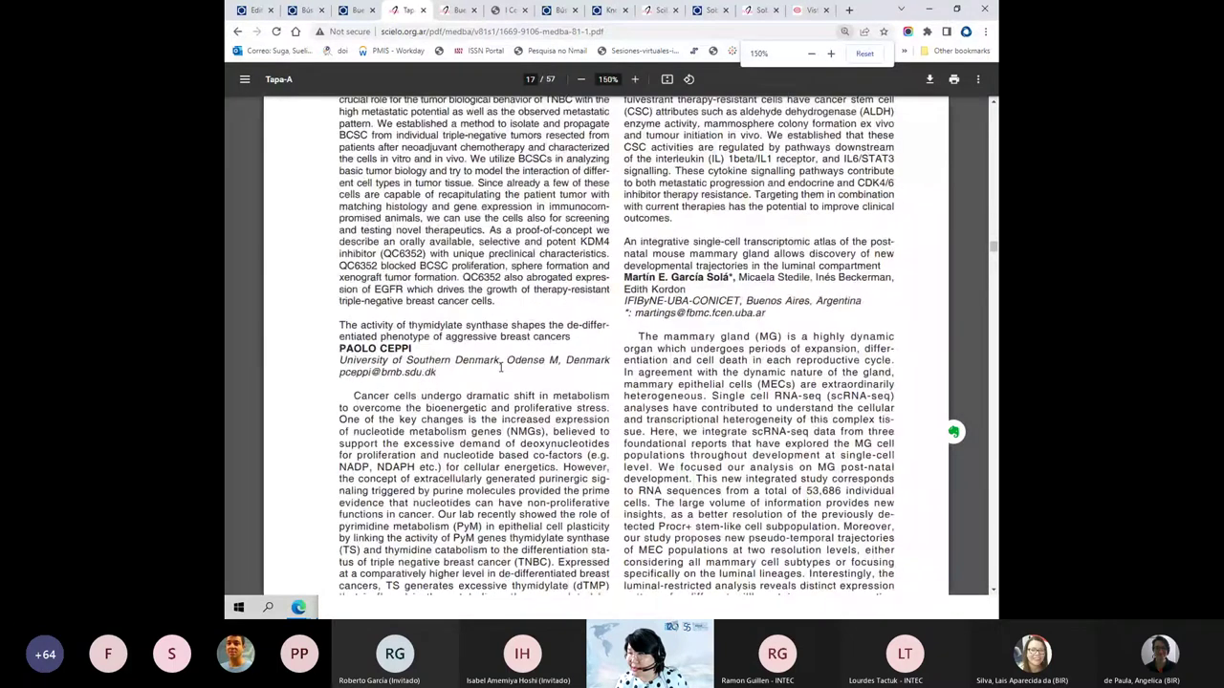
scroll(543, 311, "down", 10)
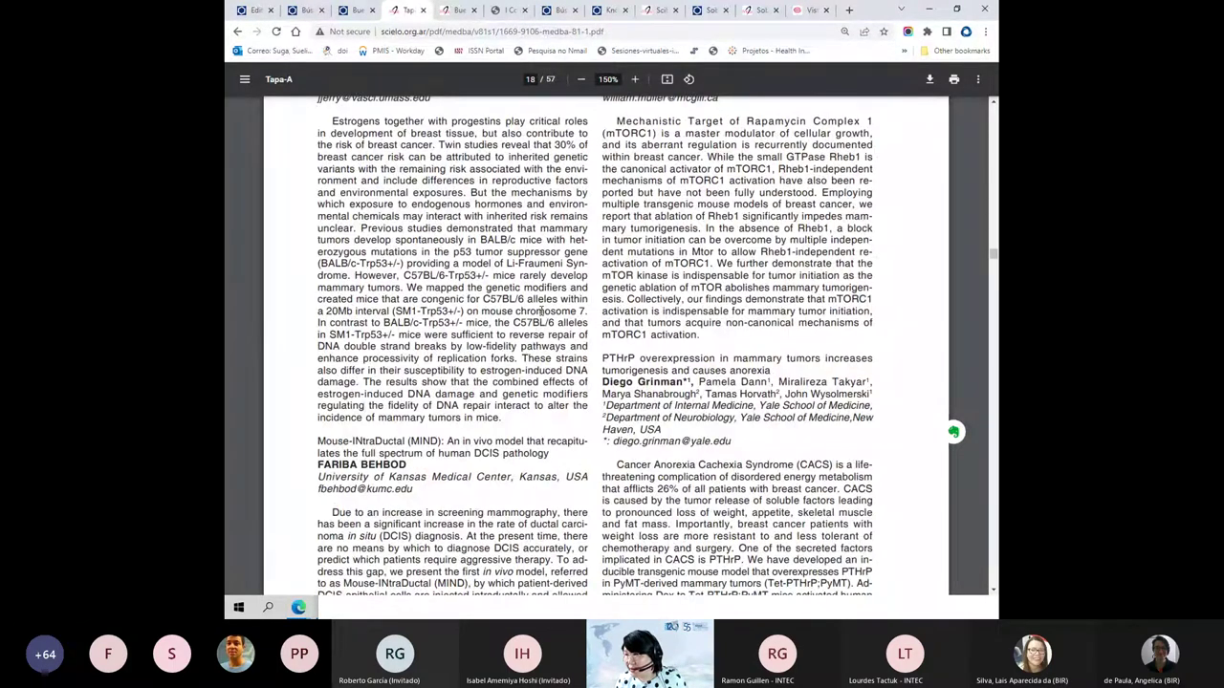
scroll(541, 311, "down", 10)
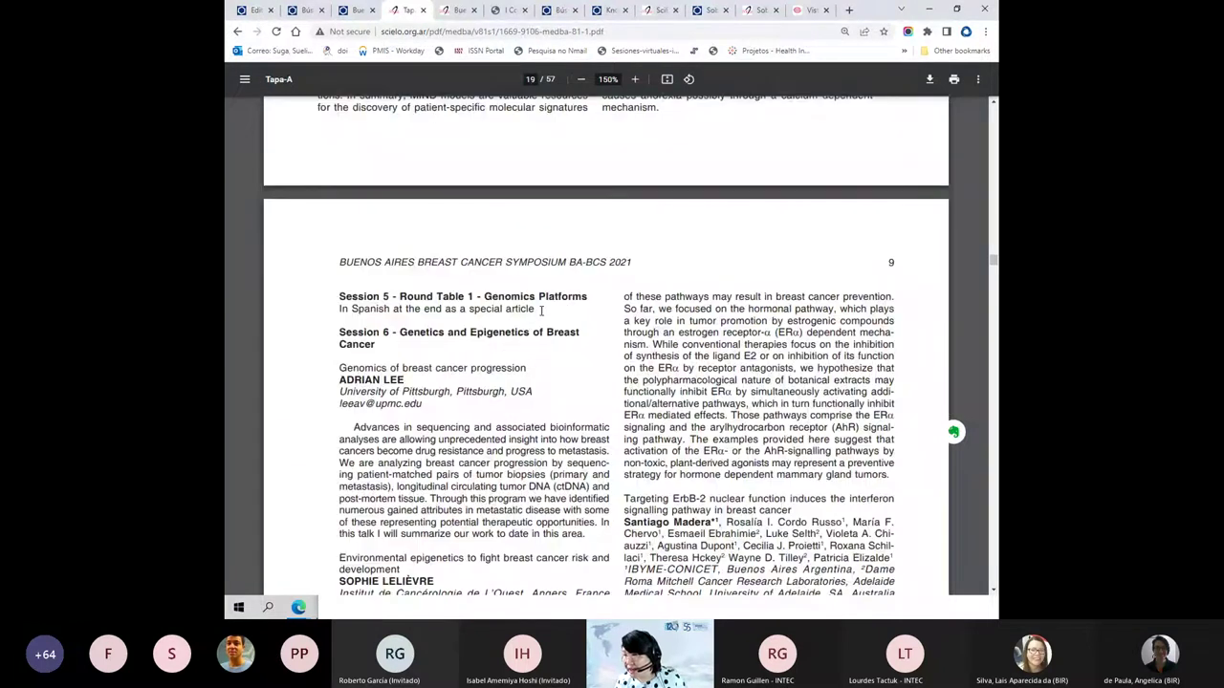
scroll(541, 310, "down", 5)
scroll(541, 311, "down", 10)
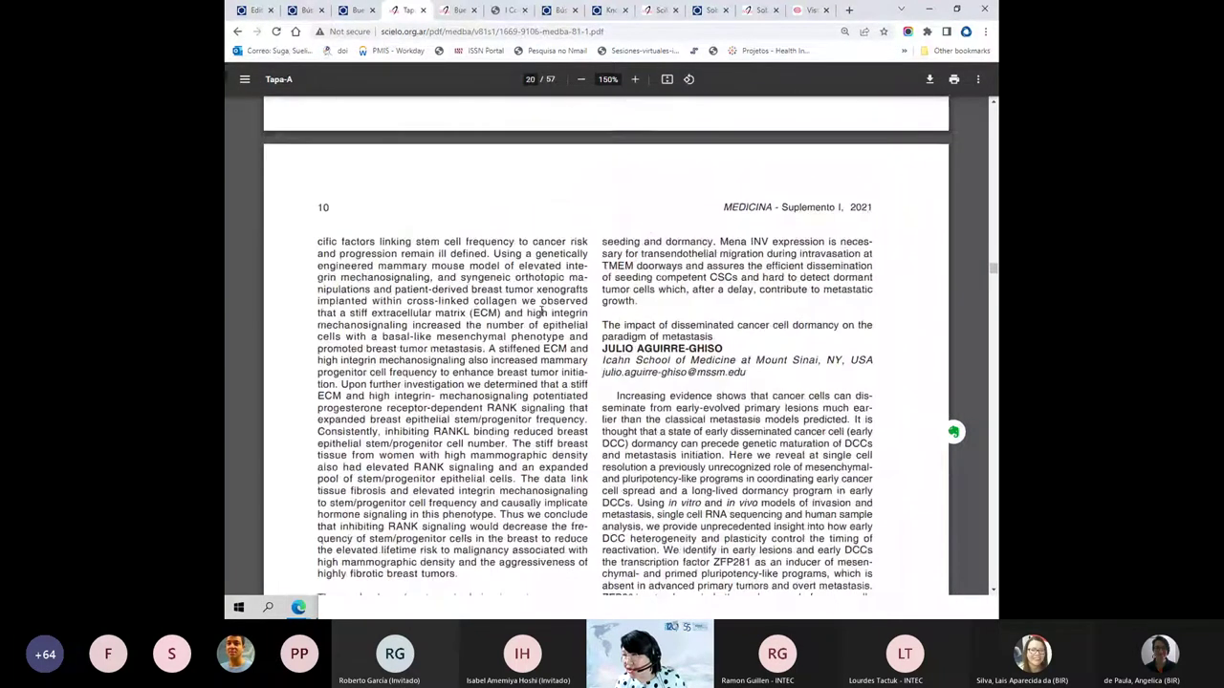
scroll(542, 310, "down", 3)
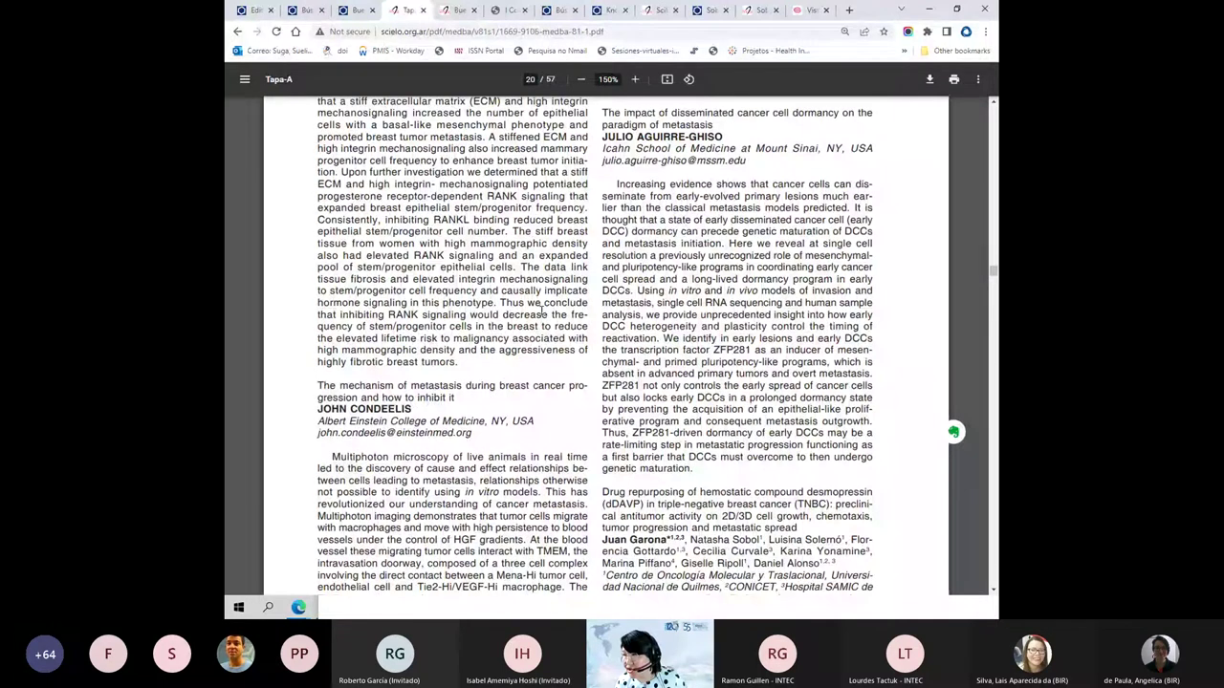
scroll(543, 311, "down", 5)
scroll(543, 311, "down", 4)
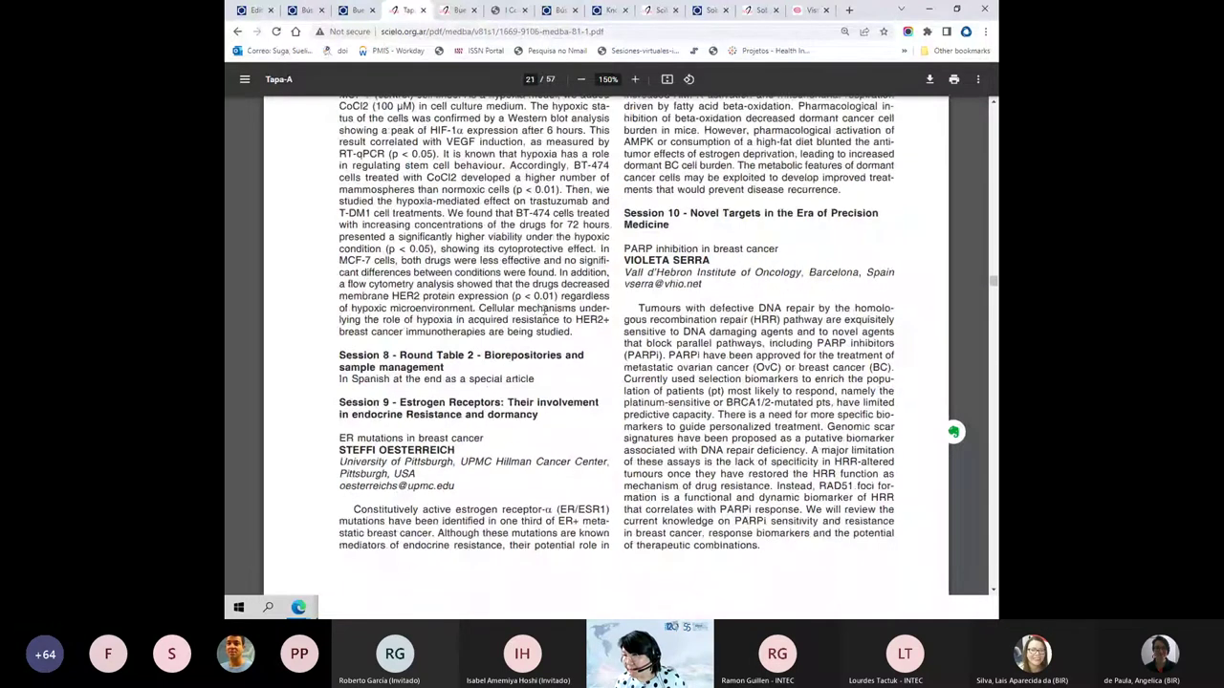
scroll(544, 310, "down", 3)
scroll(545, 310, "down", 4)
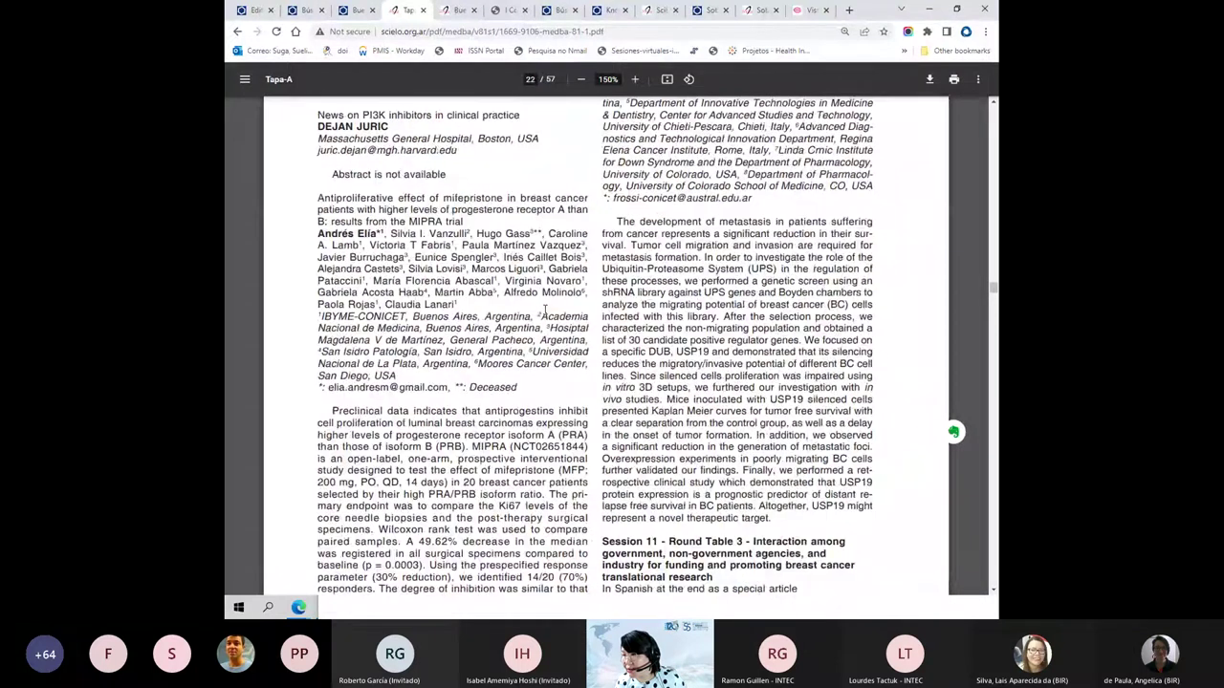
scroll(545, 309, "down", 7)
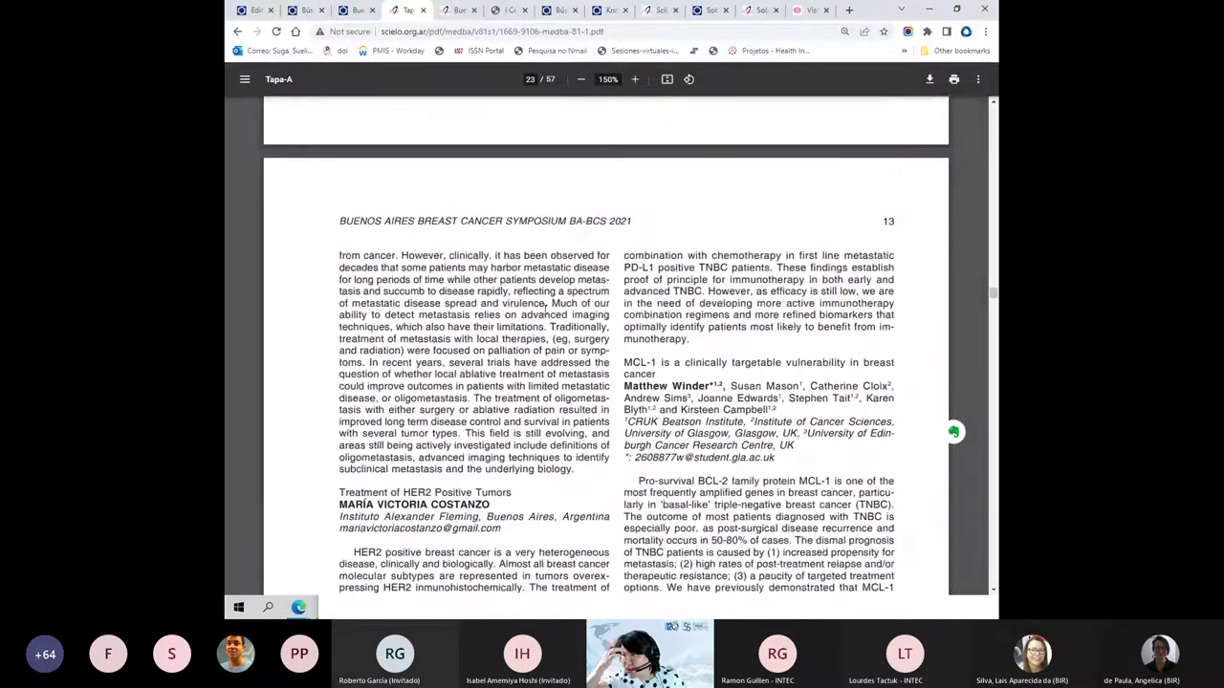
scroll(545, 309, "down", 5)
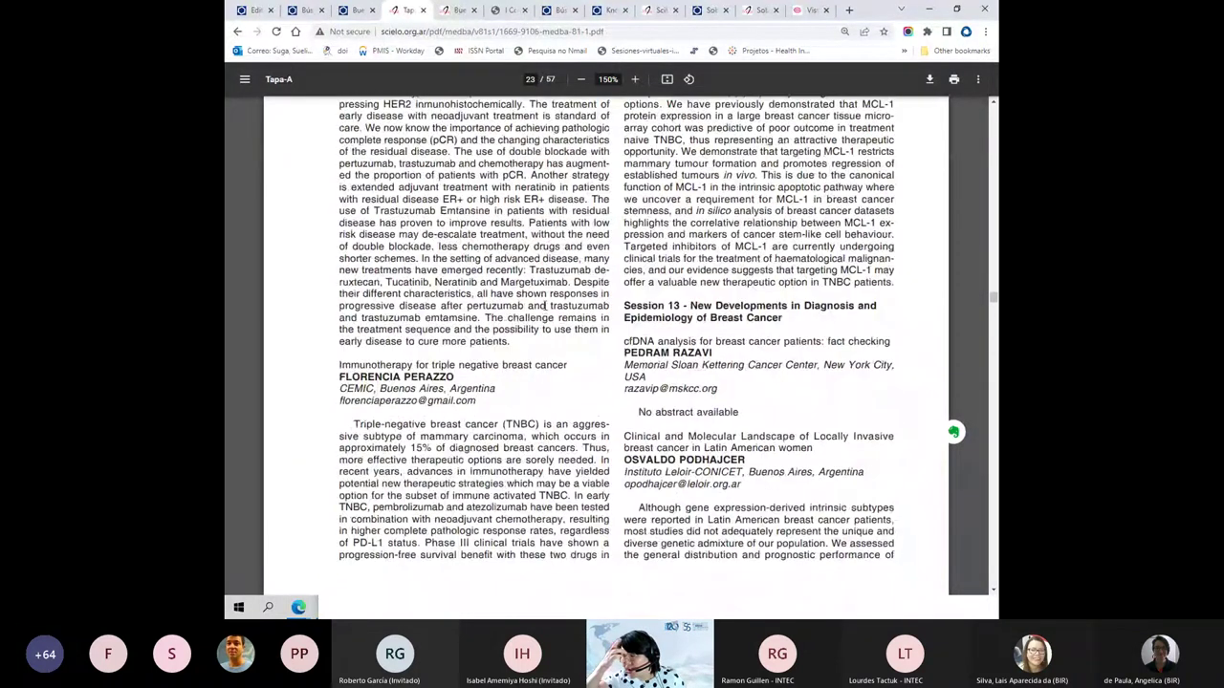
scroll(545, 307, "down", 5)
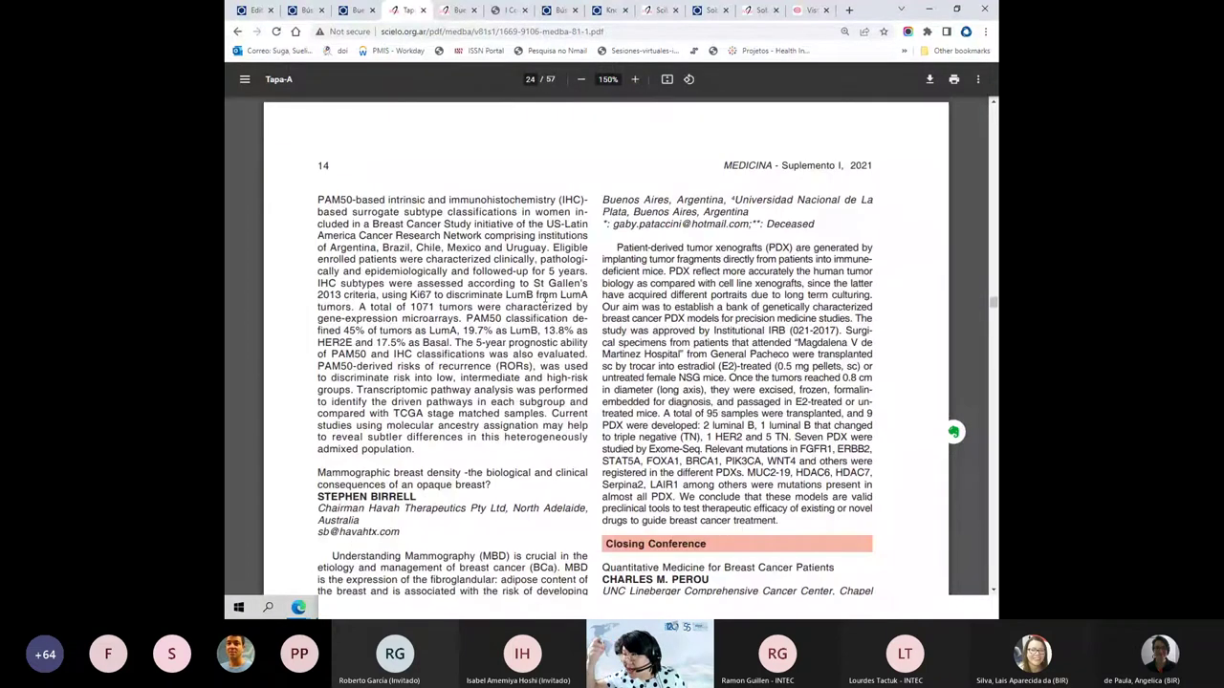
scroll(545, 300, "down", 3)
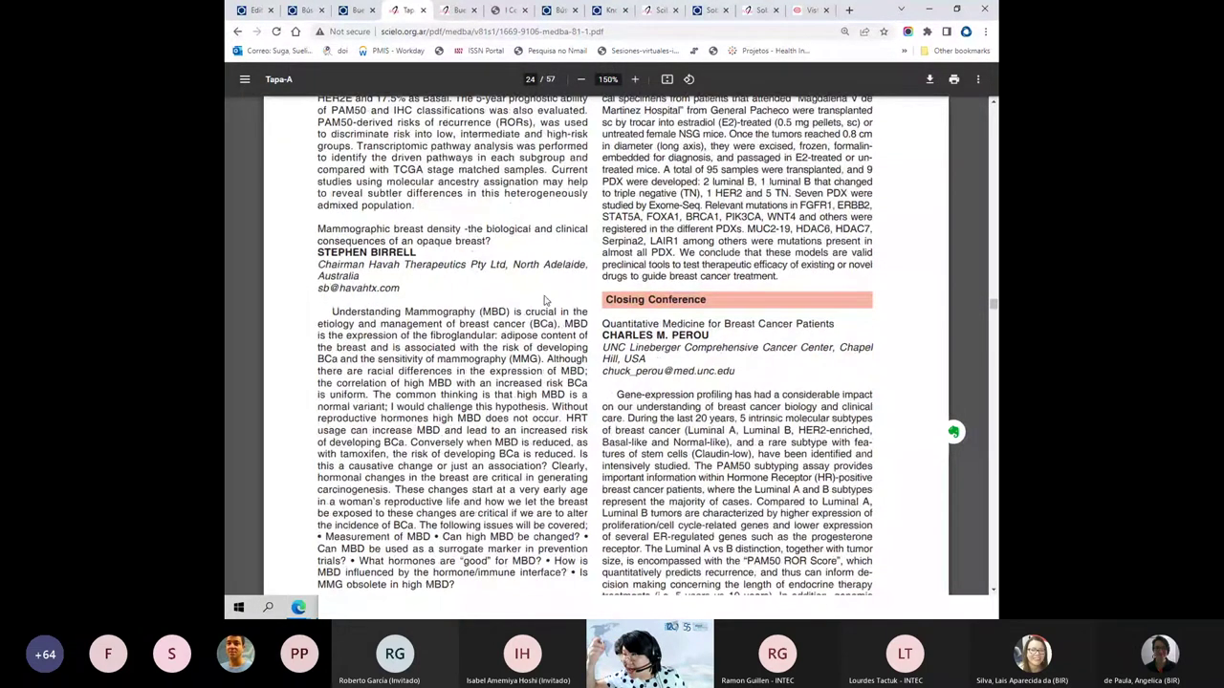
- Examine the poster abstracts in the supplement PDF, from PS1-2 through PS1-17
scroll(545, 301, "down", 10)
scroll(546, 302, "down", 6)
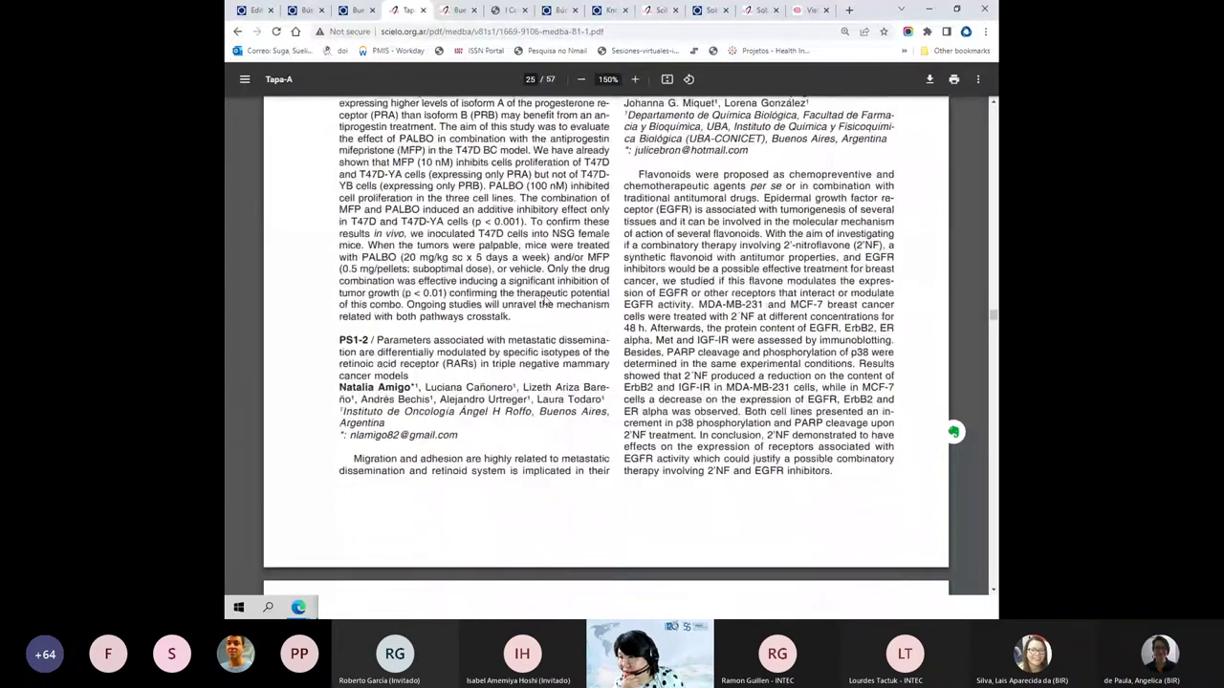
scroll(546, 302, "down", 6)
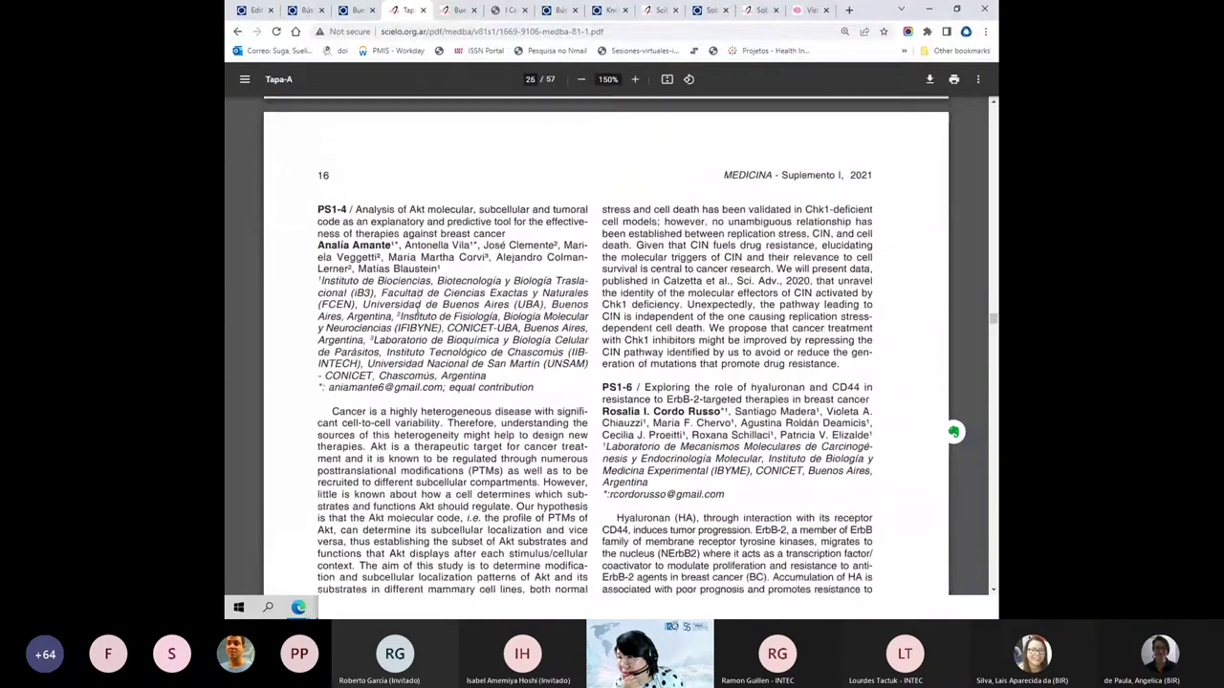
scroll(564, 371, "down", 3)
scroll(565, 371, "down", 8)
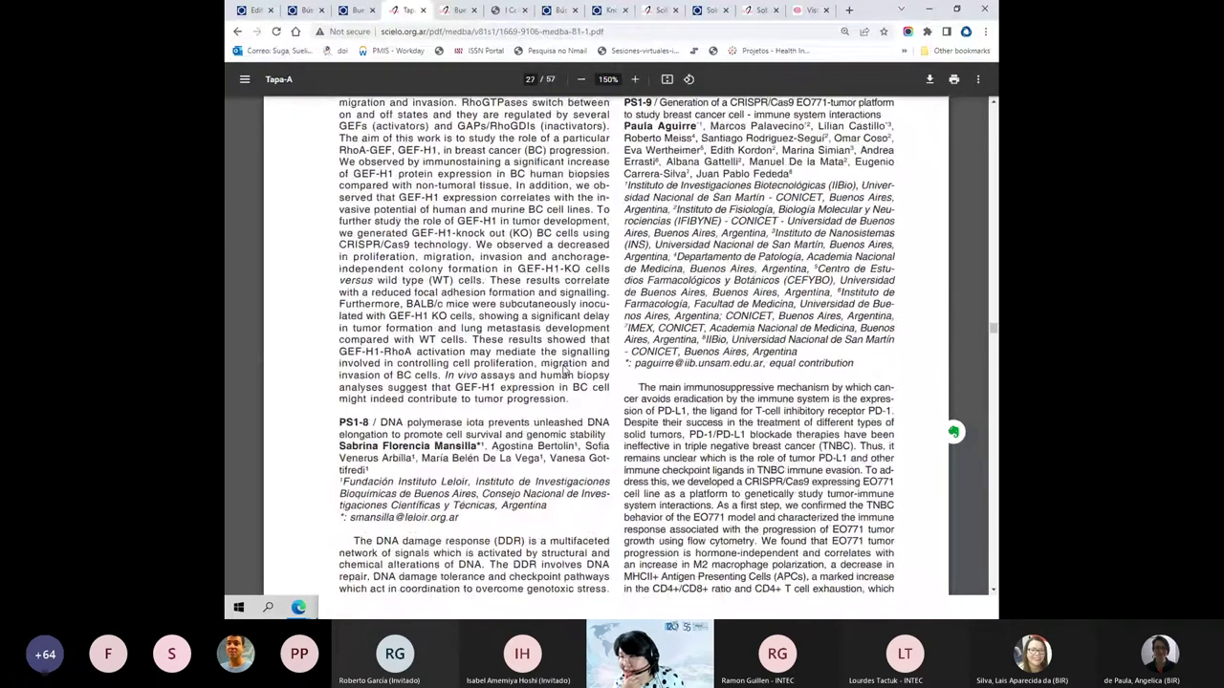
scroll(564, 371, "down", 6)
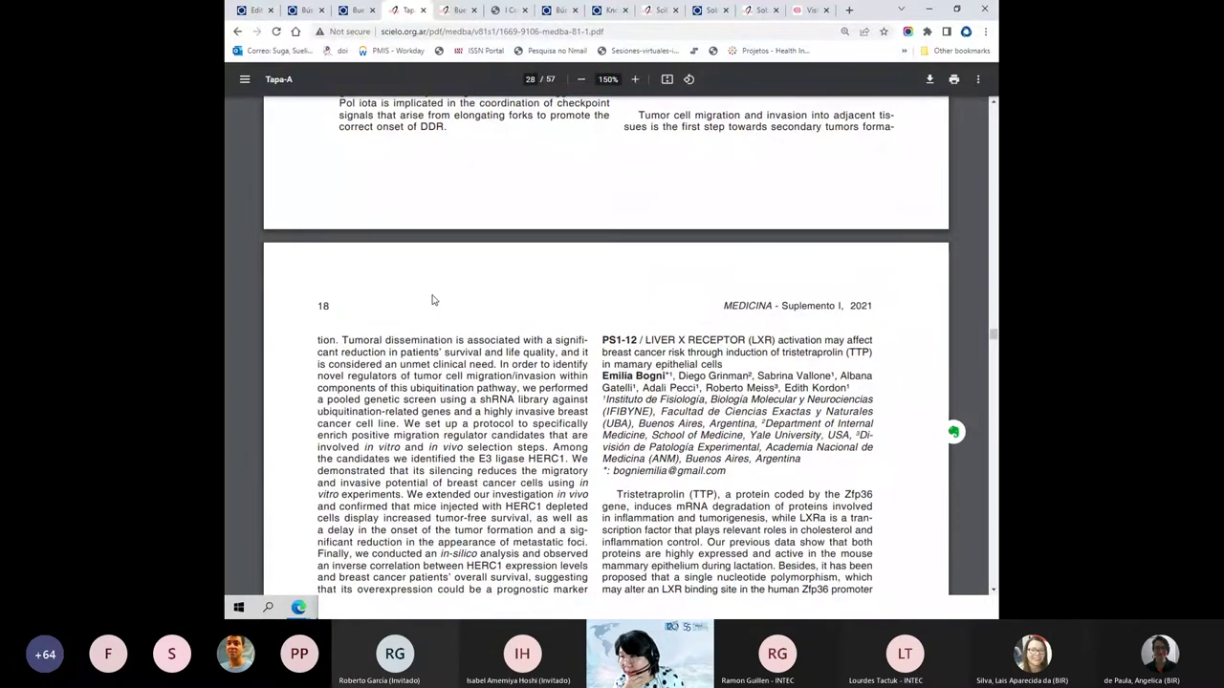
scroll(432, 299, "down", 3)
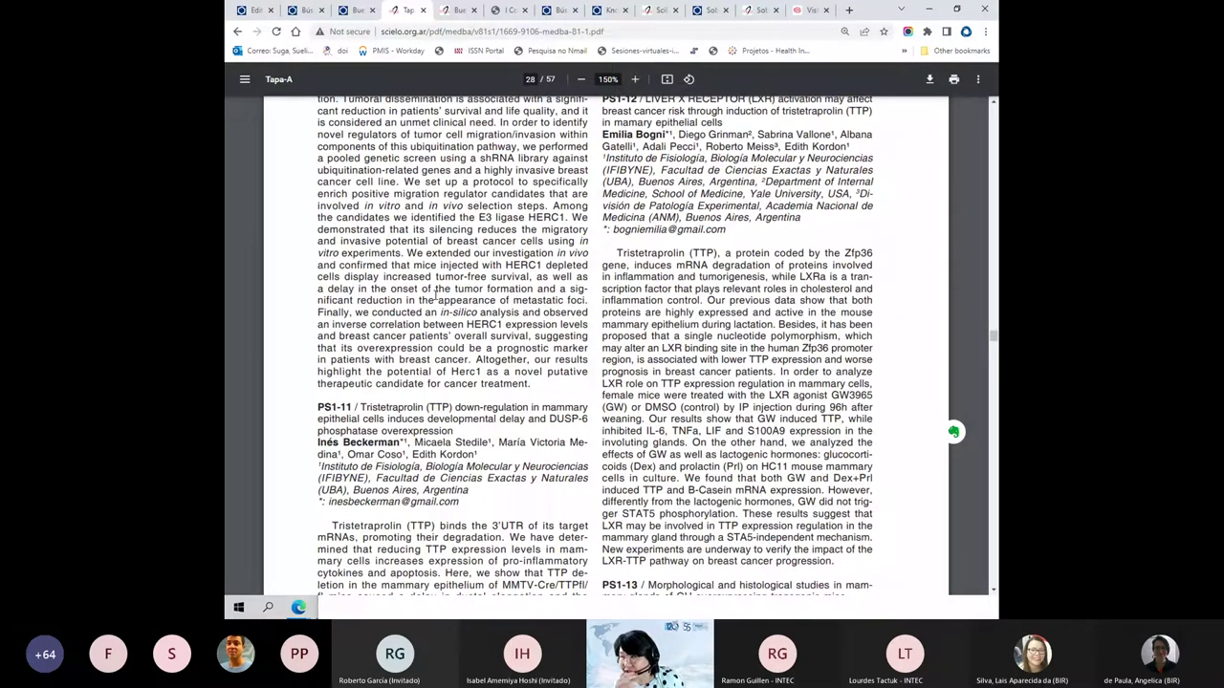
scroll(435, 295, "down", 8)
scroll(443, 294, "down", 10)
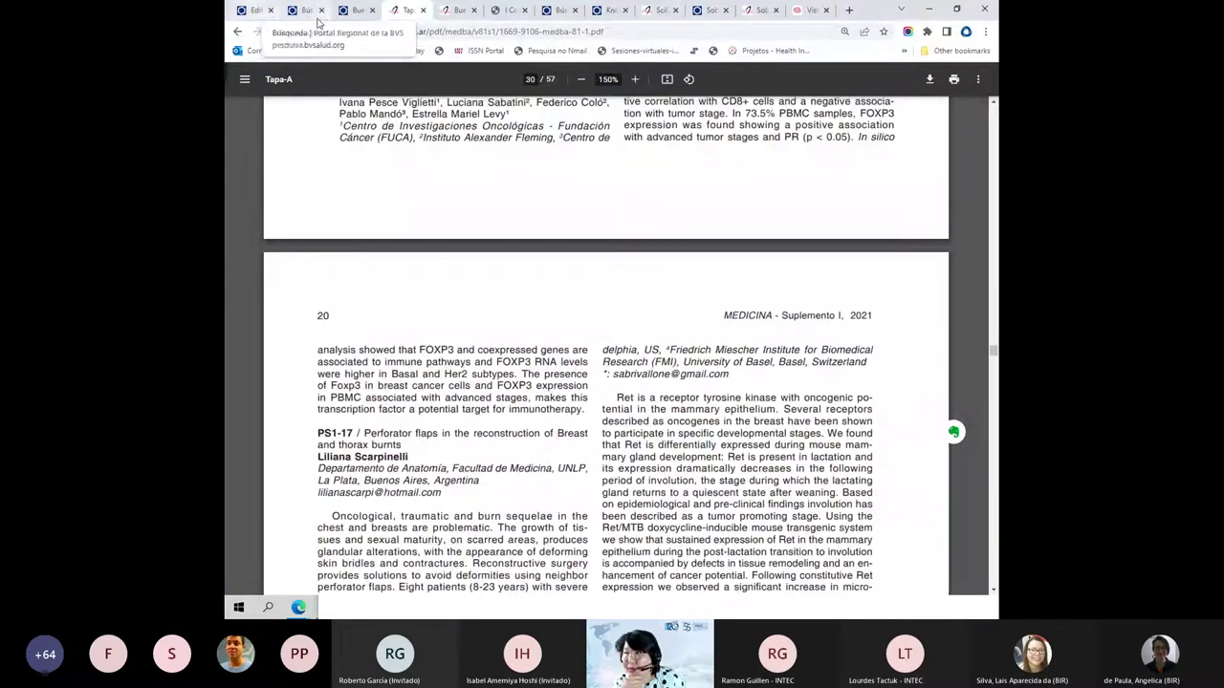
- Copy "Buenos Aires Breast Cancer Symposium BA-BCS 2021 May, 17-21, 2021 Tribute" from the title of its BVS portal record and return to FI-ADMIN
left_click(355, 12)
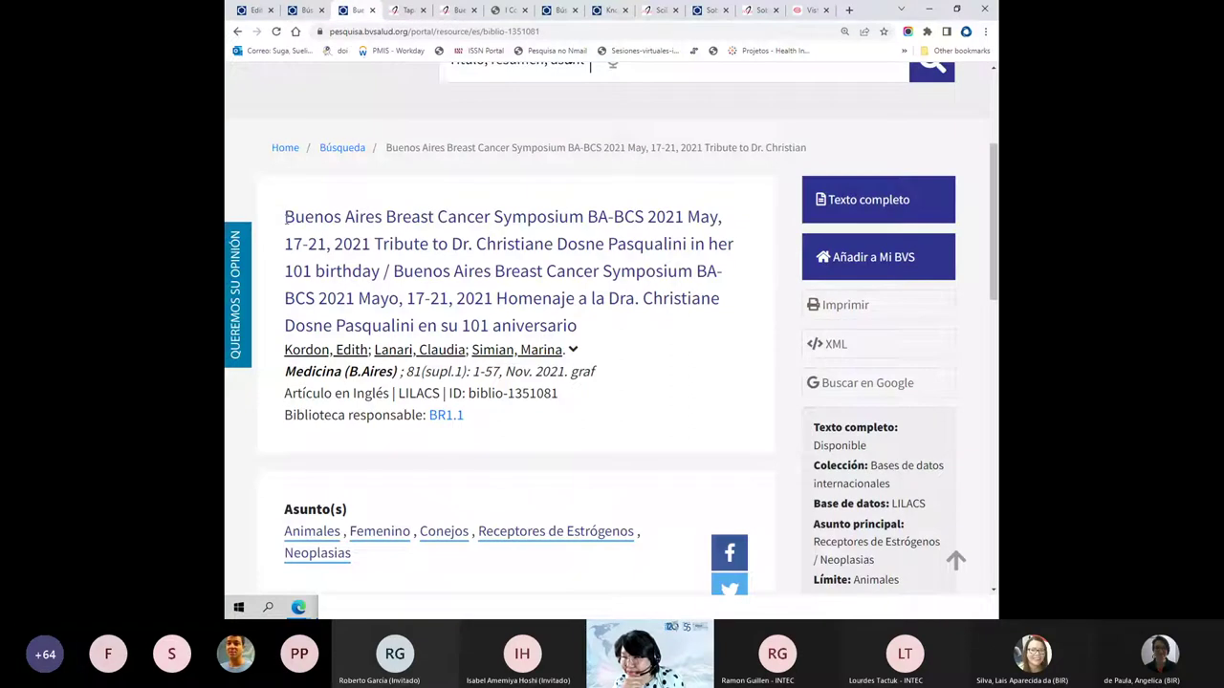
left_click_drag(286, 217, 429, 245)
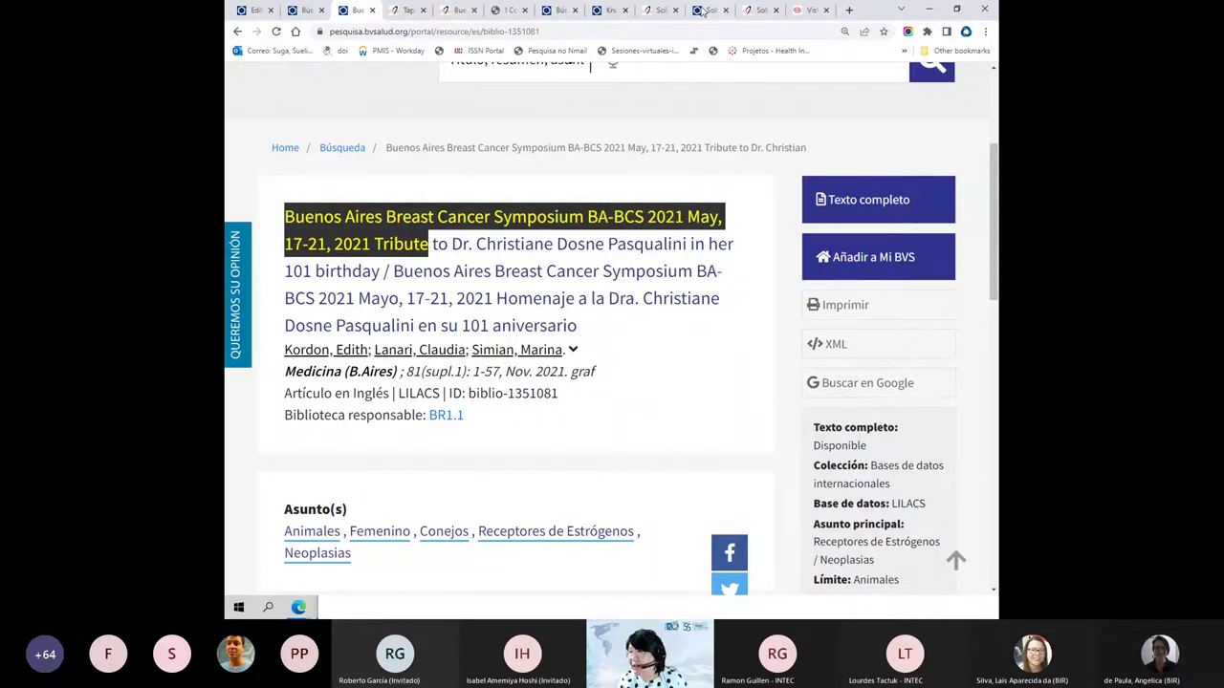
left_click(563, 10)
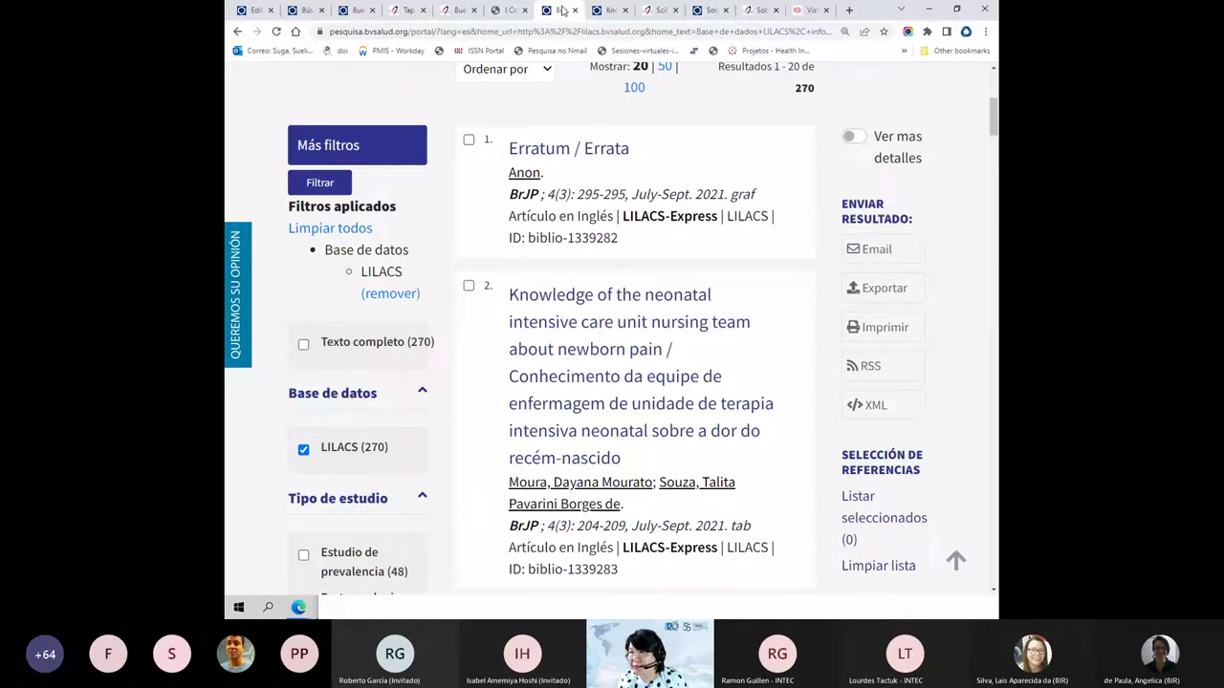
left_click(607, 9)
left_click(253, 10)
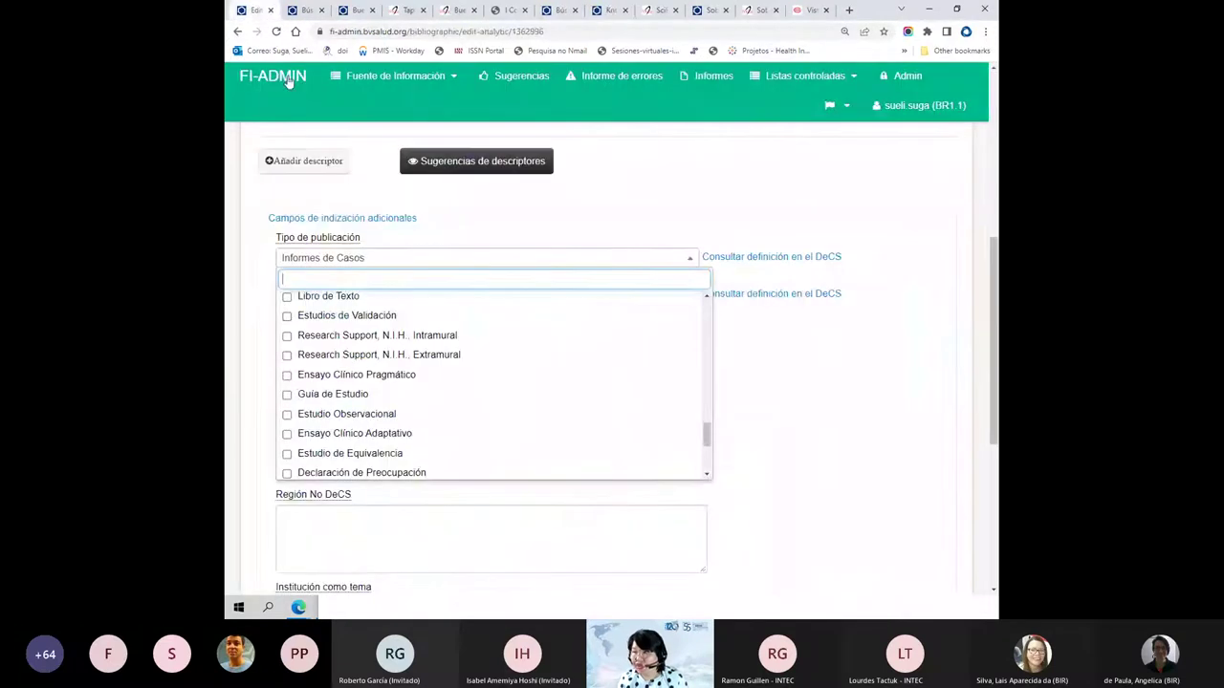
- Go to the bibliographic records and search all records for the copied Buenos Aires Breast Cancer Symposium title
scroll(387, 236, "up", 3)
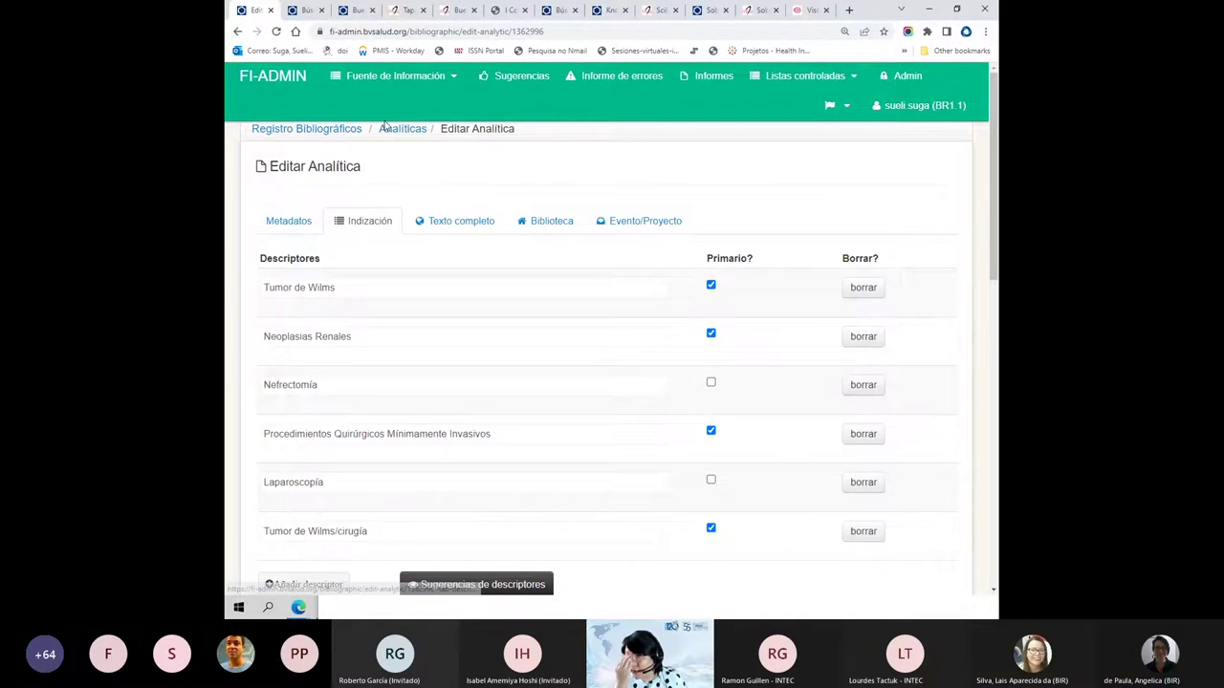
left_click(338, 134)
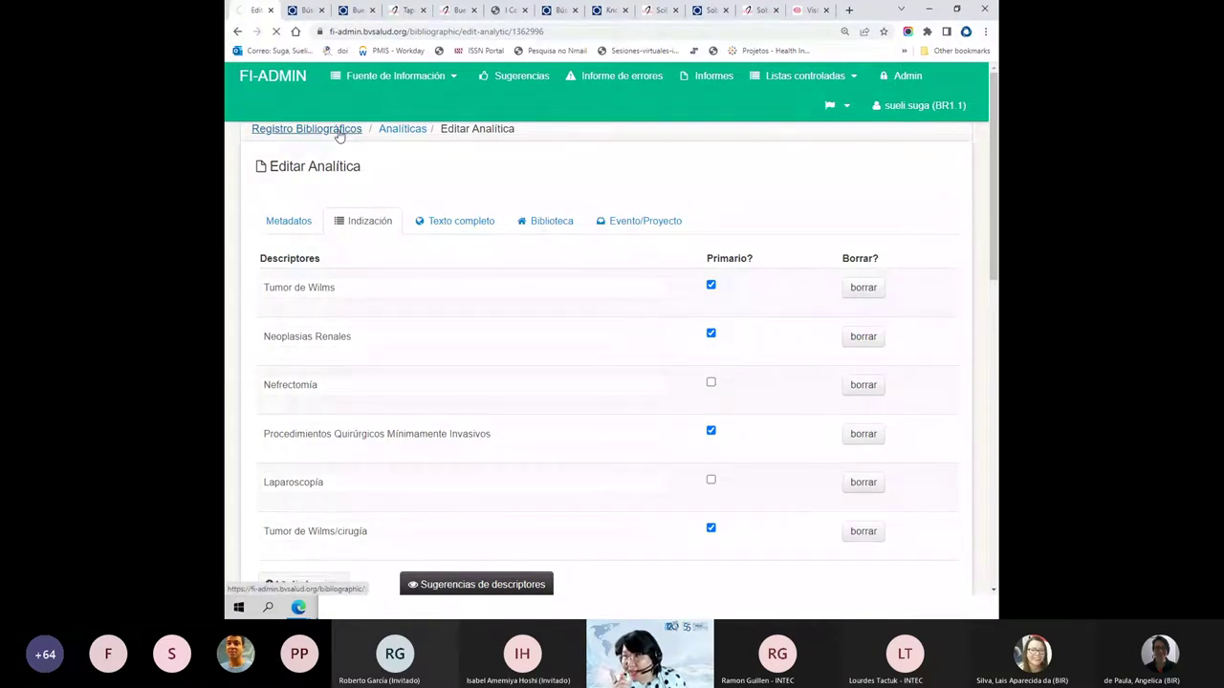
left_click(533, 239)
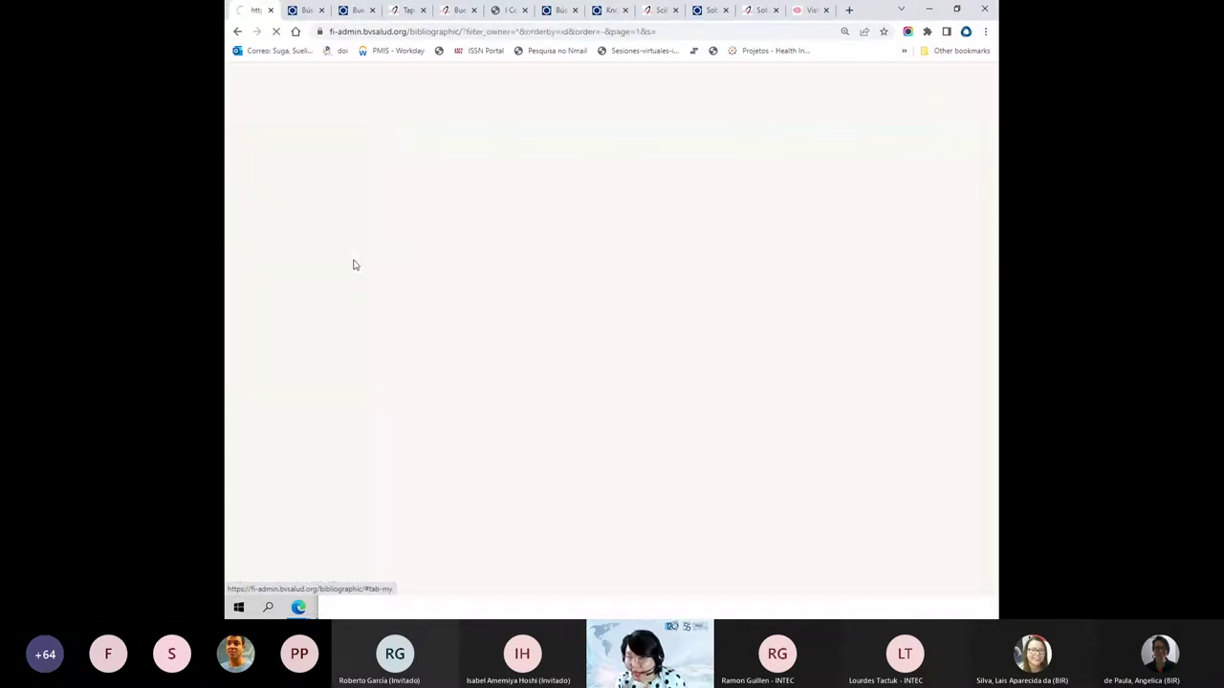
left_click(892, 274)
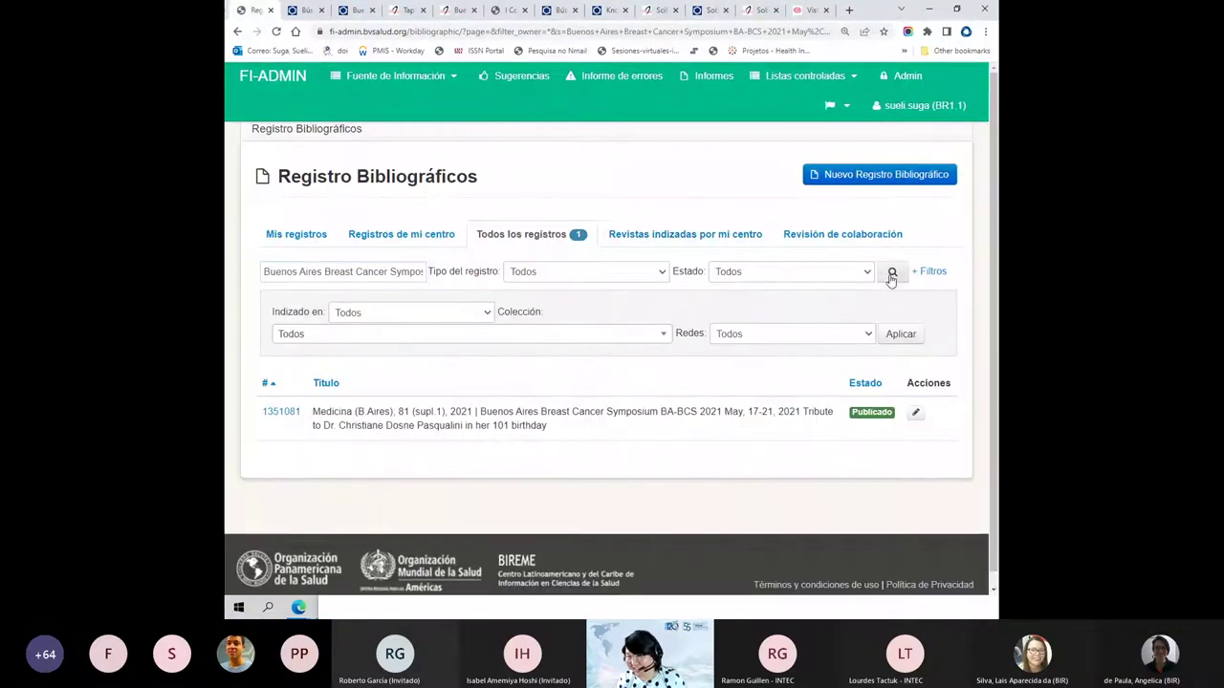
- Open the symposium's analytic record and examine its indexing data, including descriptors, publication type and precoded descriptors
left_click(281, 413)
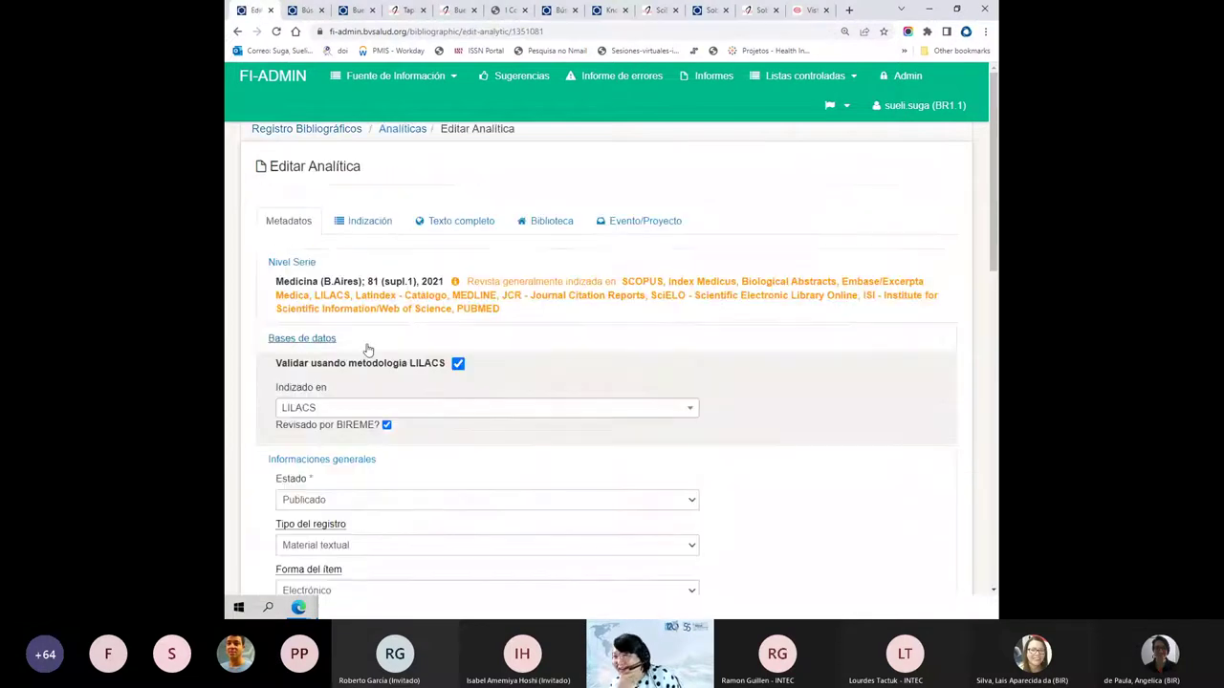
left_click(375, 221)
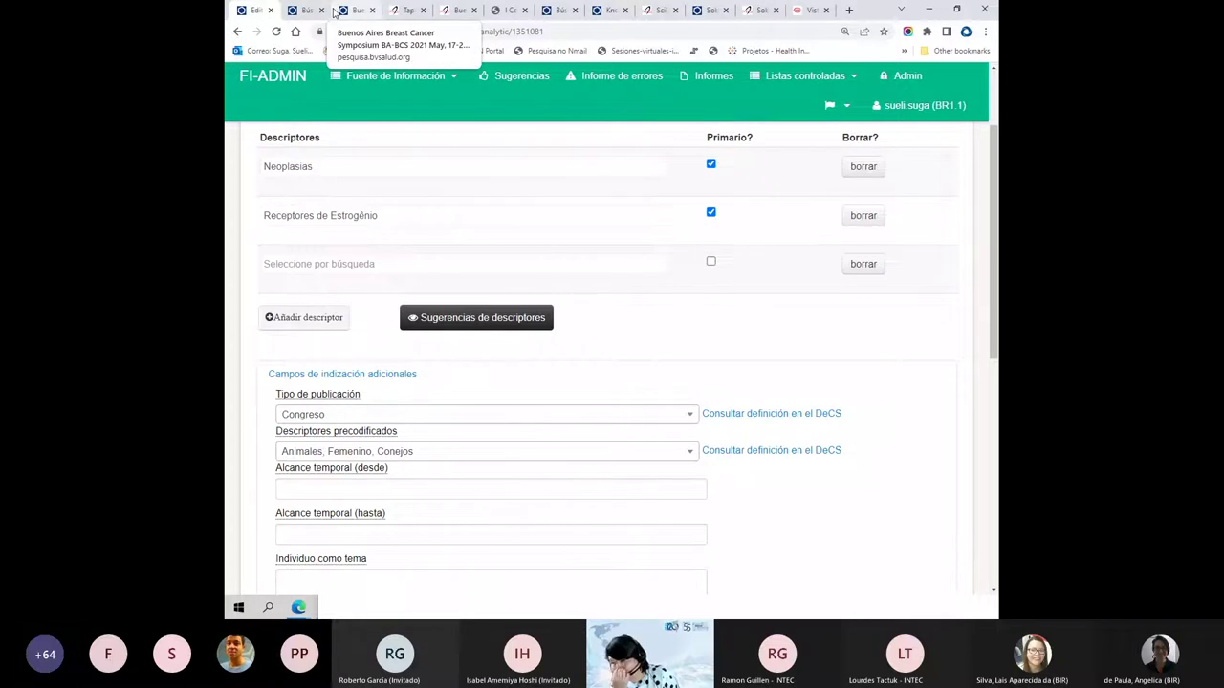
scroll(418, 227, "up", 2)
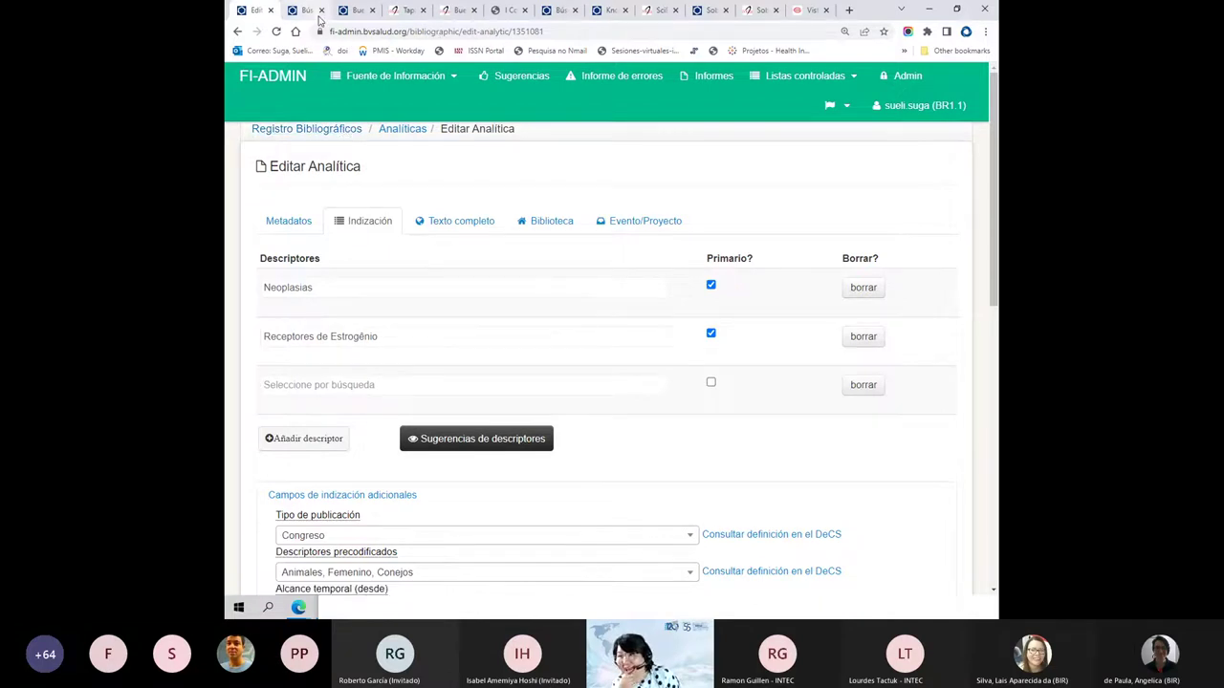
- Examine the Poster Session 2 abstracts in the supplement PDF, from PS2-18 through PS2-22
left_click(352, 11)
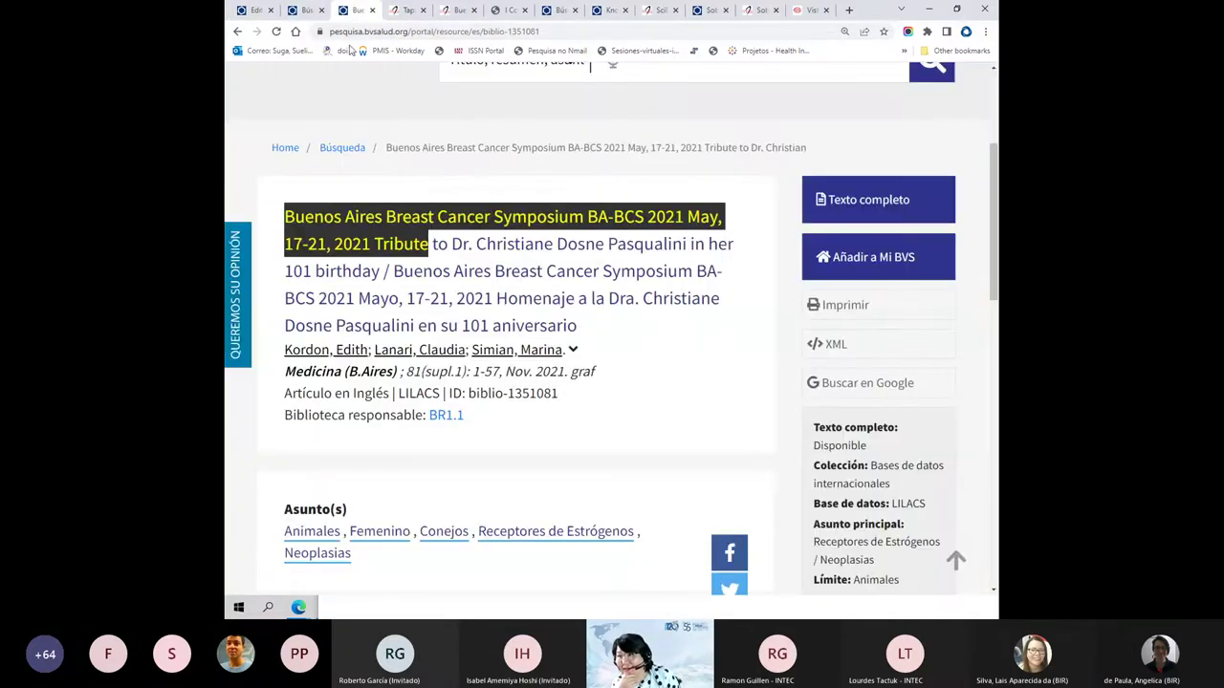
left_click(394, 10)
scroll(406, 222, "down", 5)
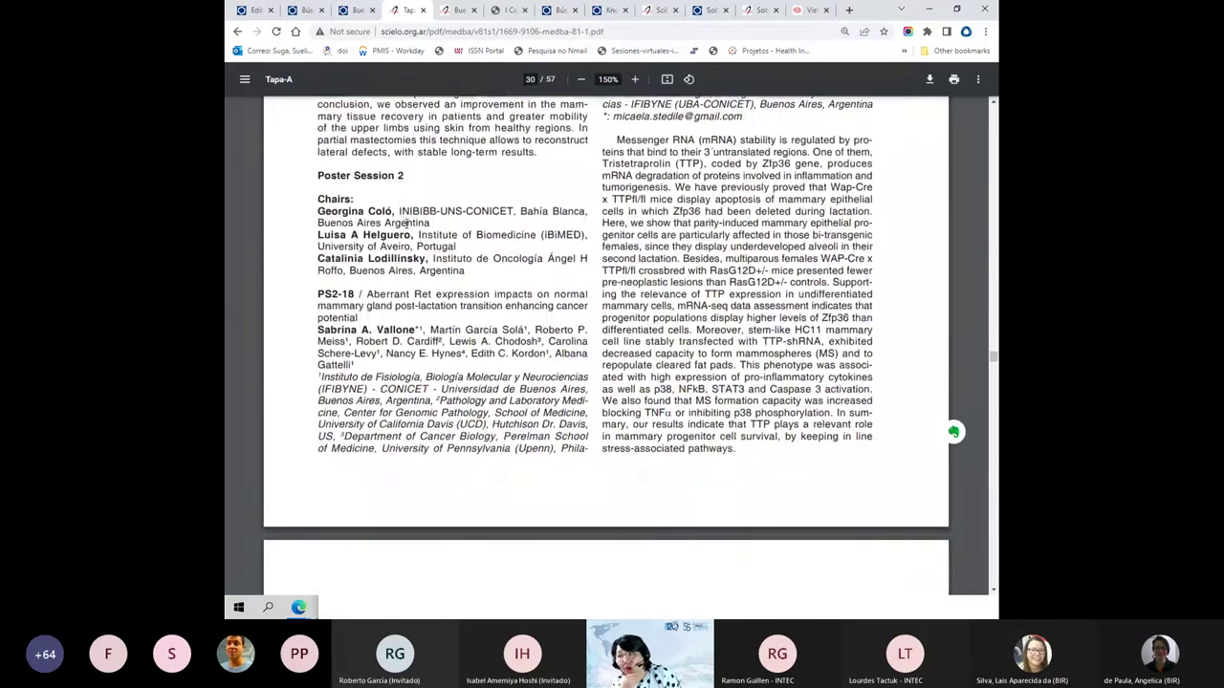
scroll(406, 222, "down", 5)
scroll(407, 222, "down", 1)
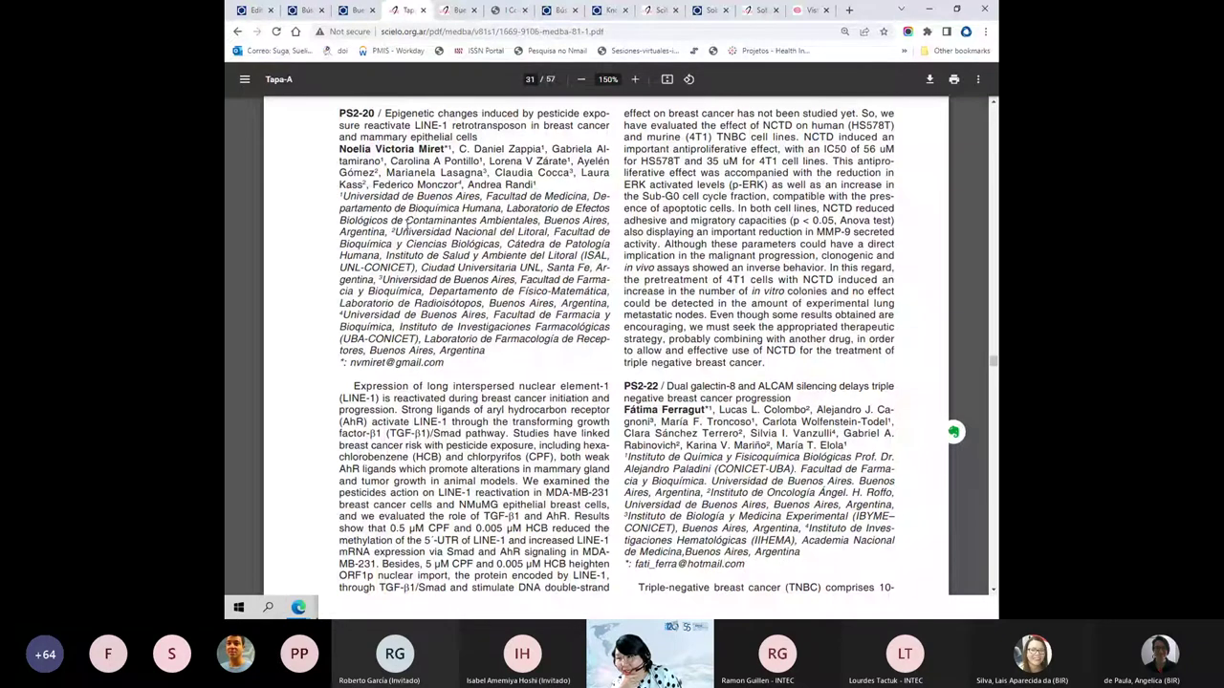
scroll(407, 222, "down", 3)
left_click_drag(623, 264, 895, 278)
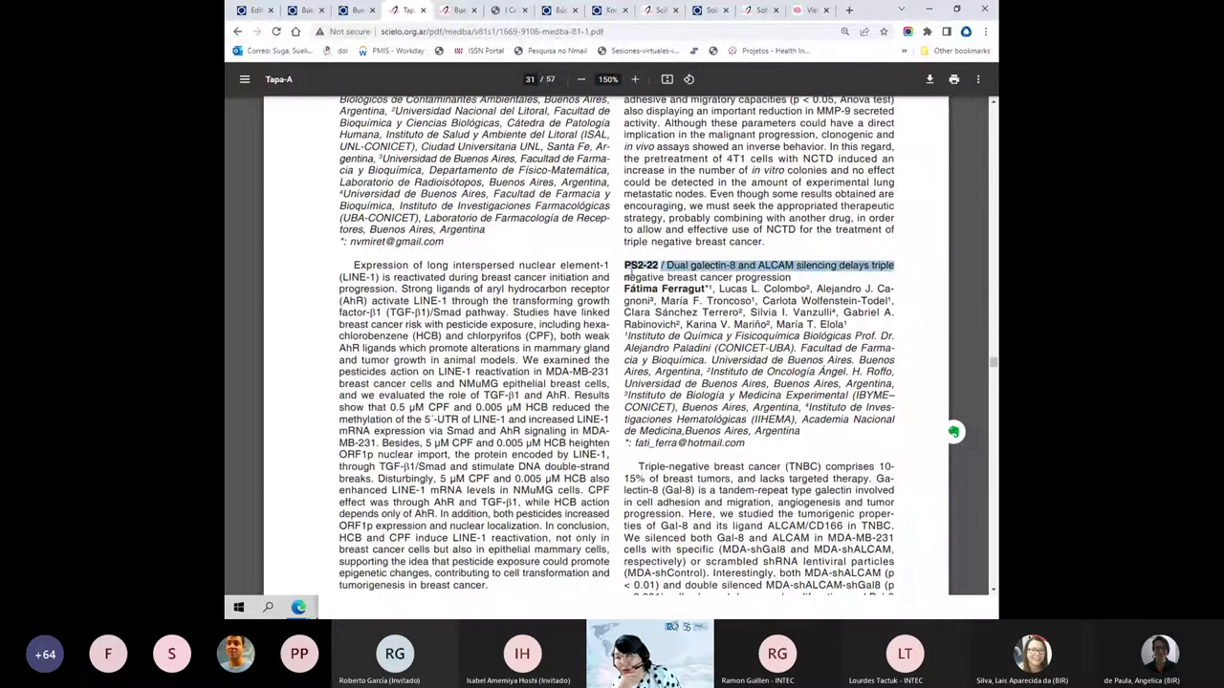
scroll(623, 252, "up", 8)
scroll(622, 253, "up", 5)
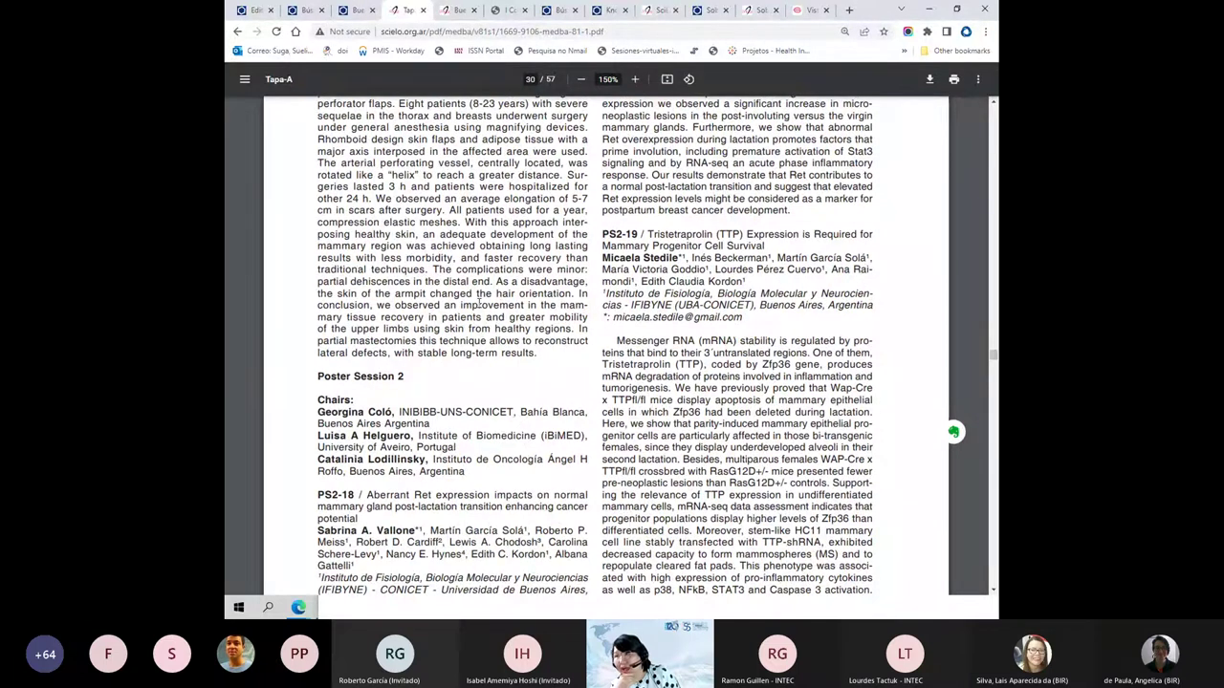
scroll(479, 300, "up", 1)
scroll(466, 286, "up", 4)
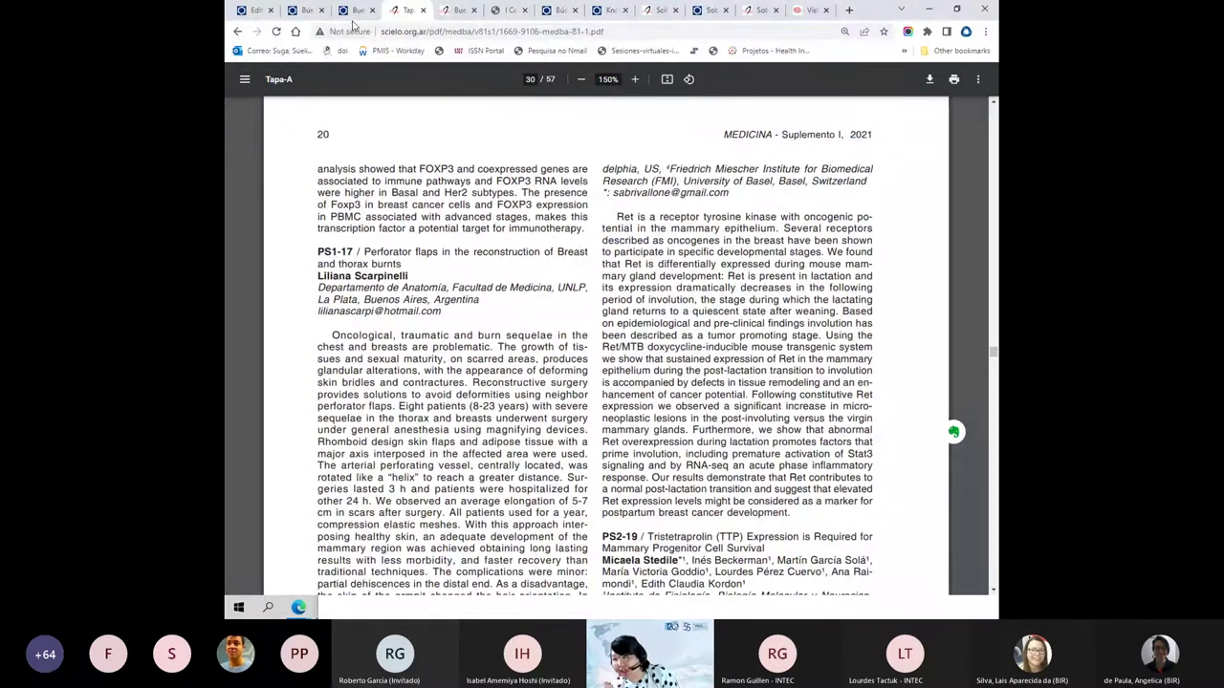
- Compare the symposium record's descriptors and publication type in FI-ADMIN with the subjects on its BVS portal page
left_click(256, 10)
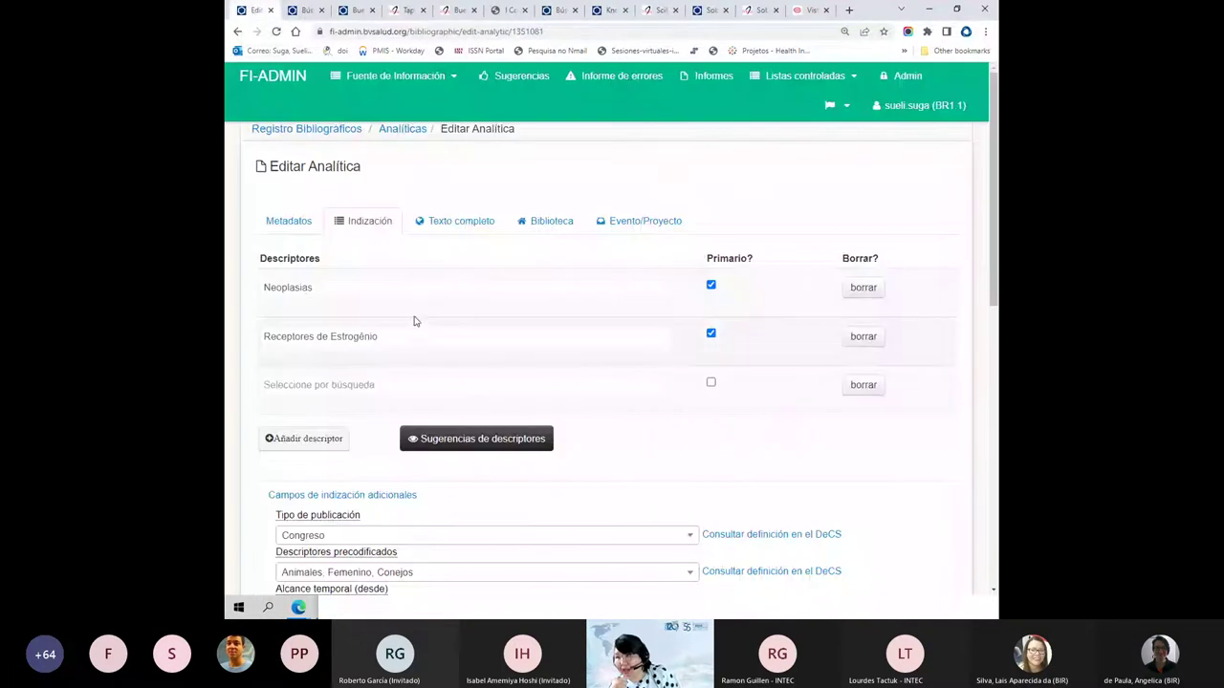
scroll(334, 373, "down", 2)
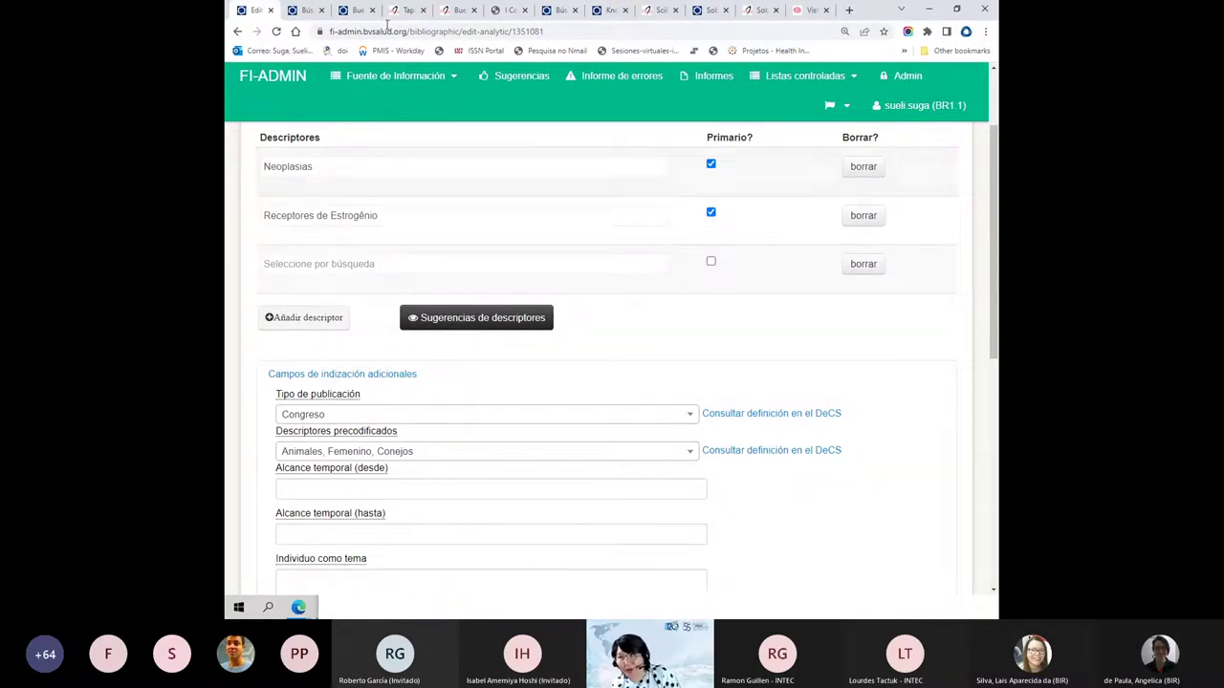
left_click(356, 12)
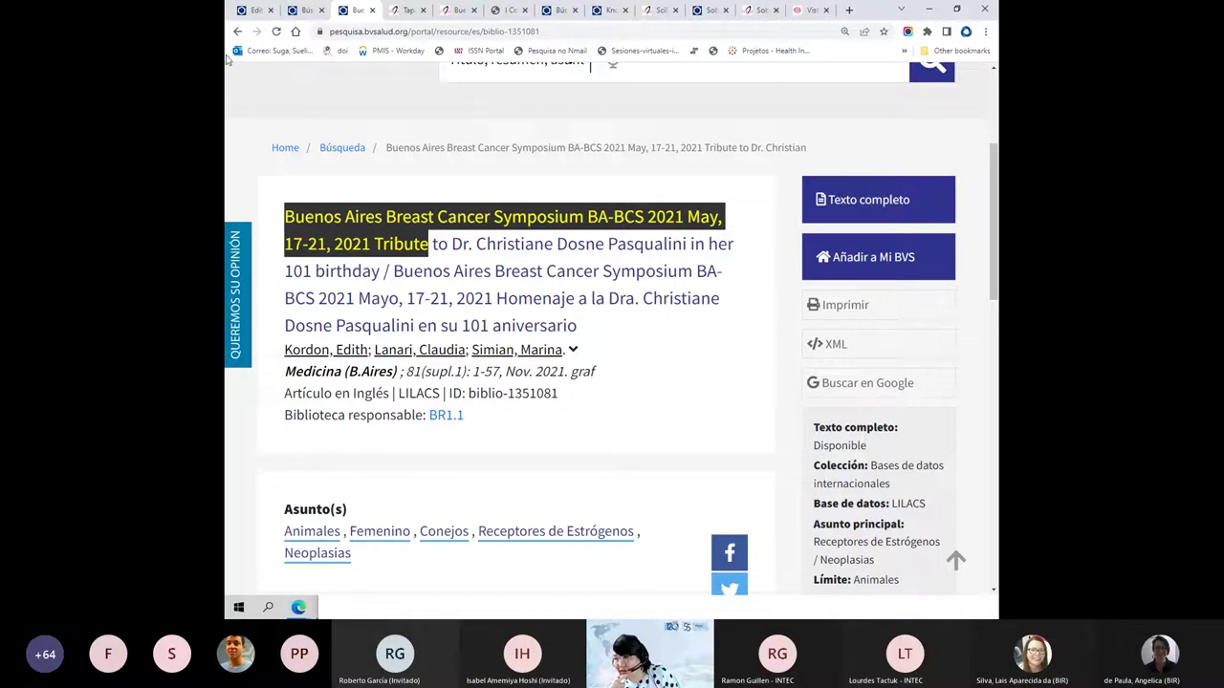
left_click(292, 9)
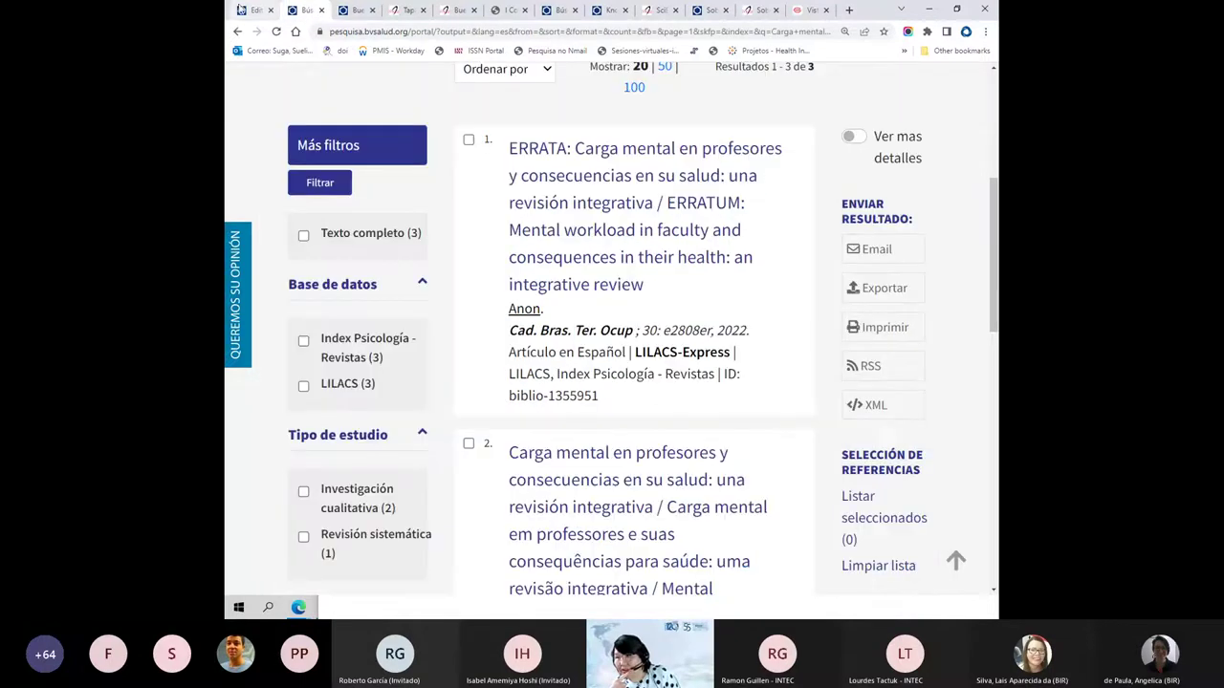
left_click(253, 10)
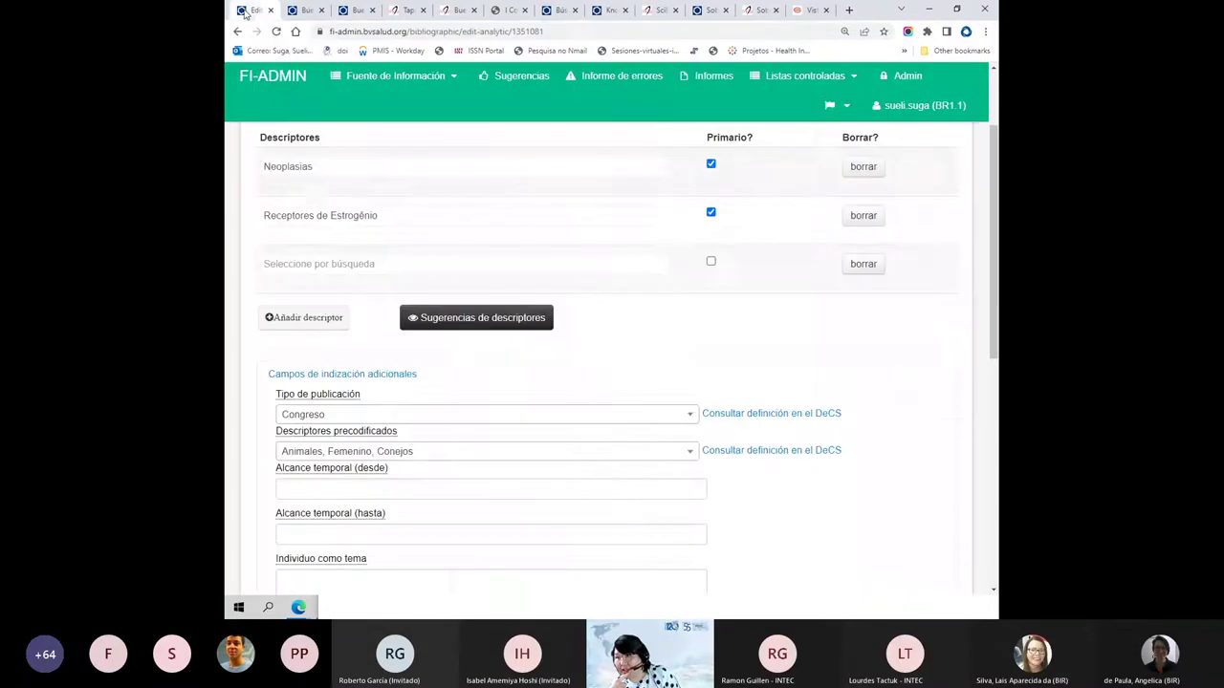
- Replace the primary descriptor Neoplasias with the DeCS descriptor Neoplasias de la Mama
left_click(322, 170)
type("neoplas")
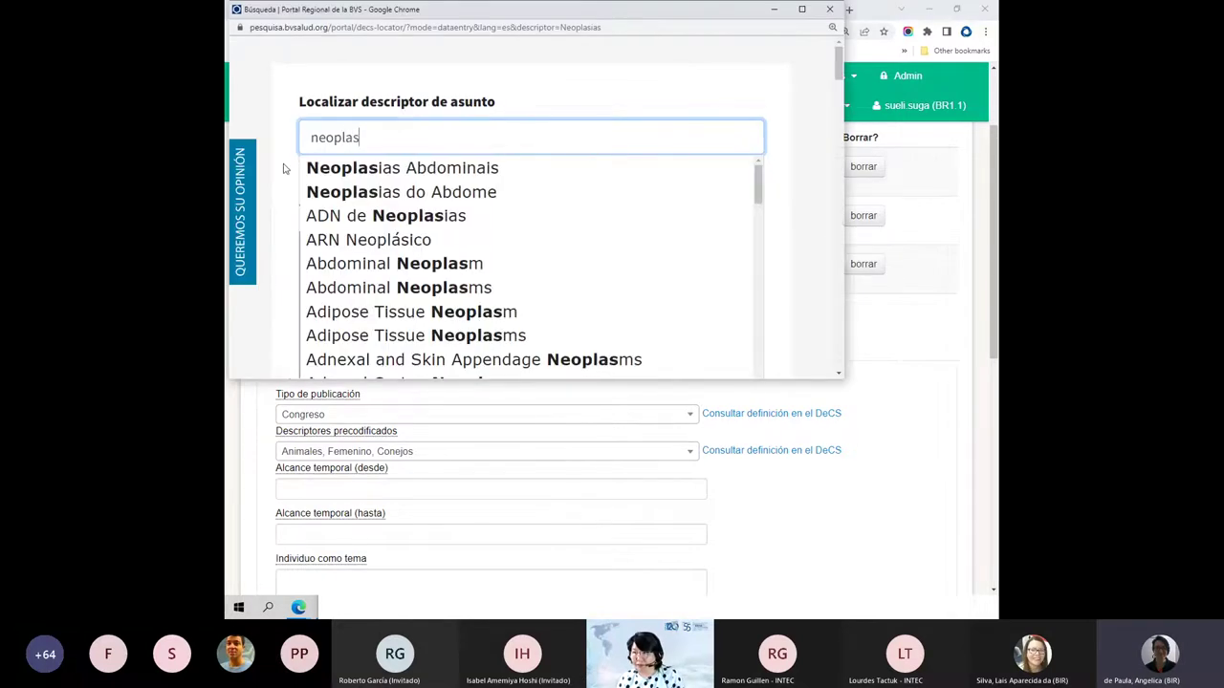
type("ias de la mama")
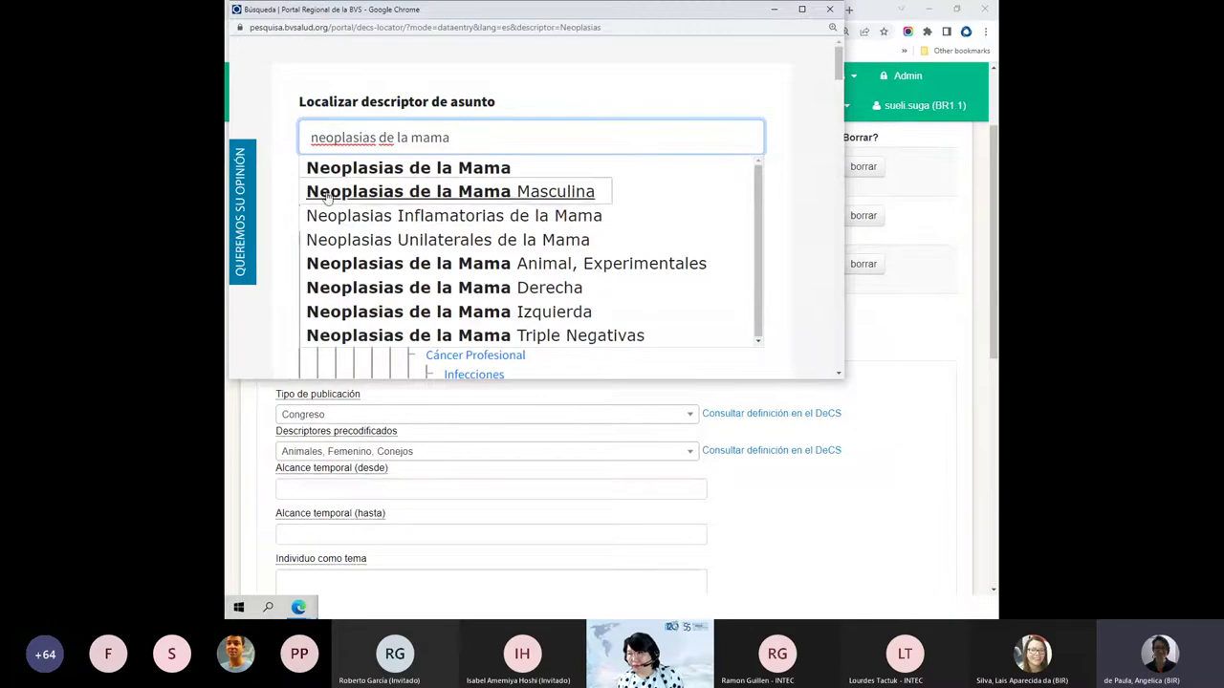
left_click(330, 169)
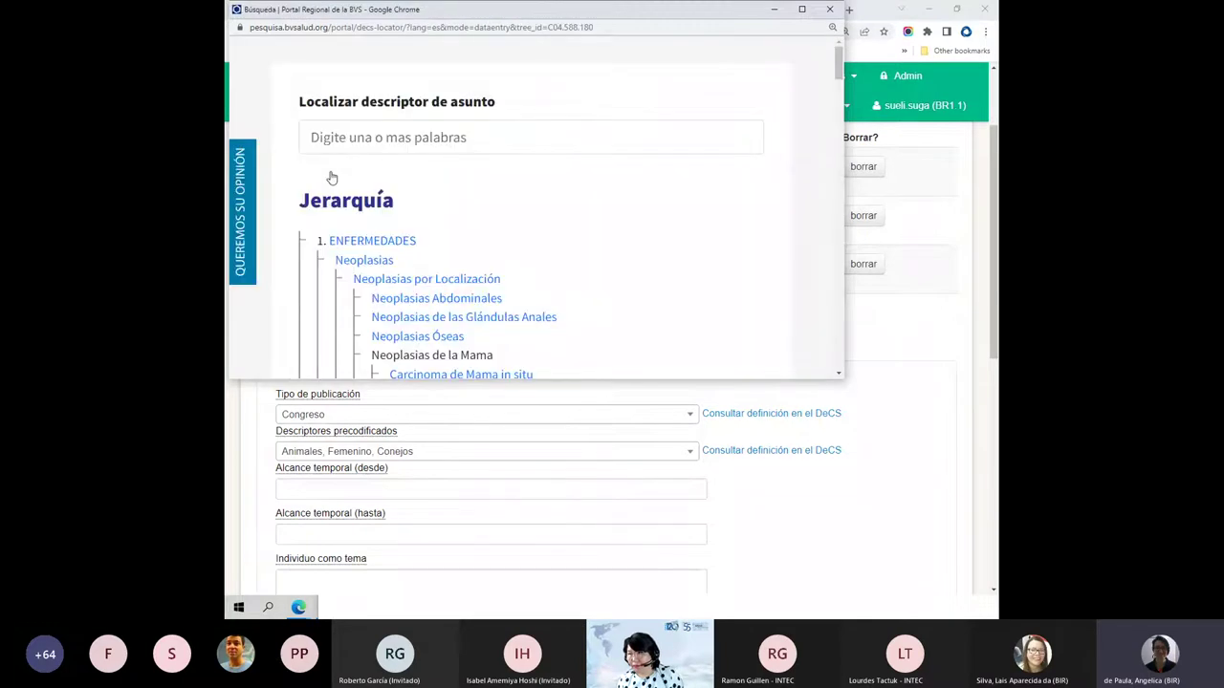
scroll(331, 176, "down", 2)
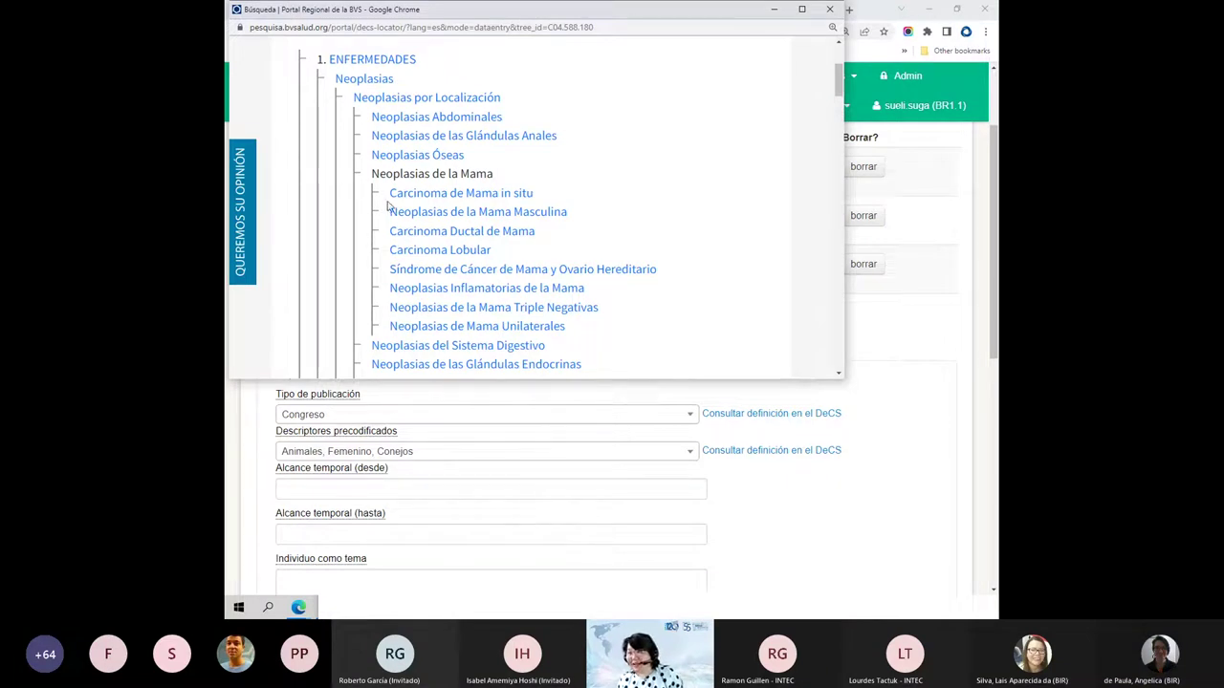
scroll(388, 207, "down", 6)
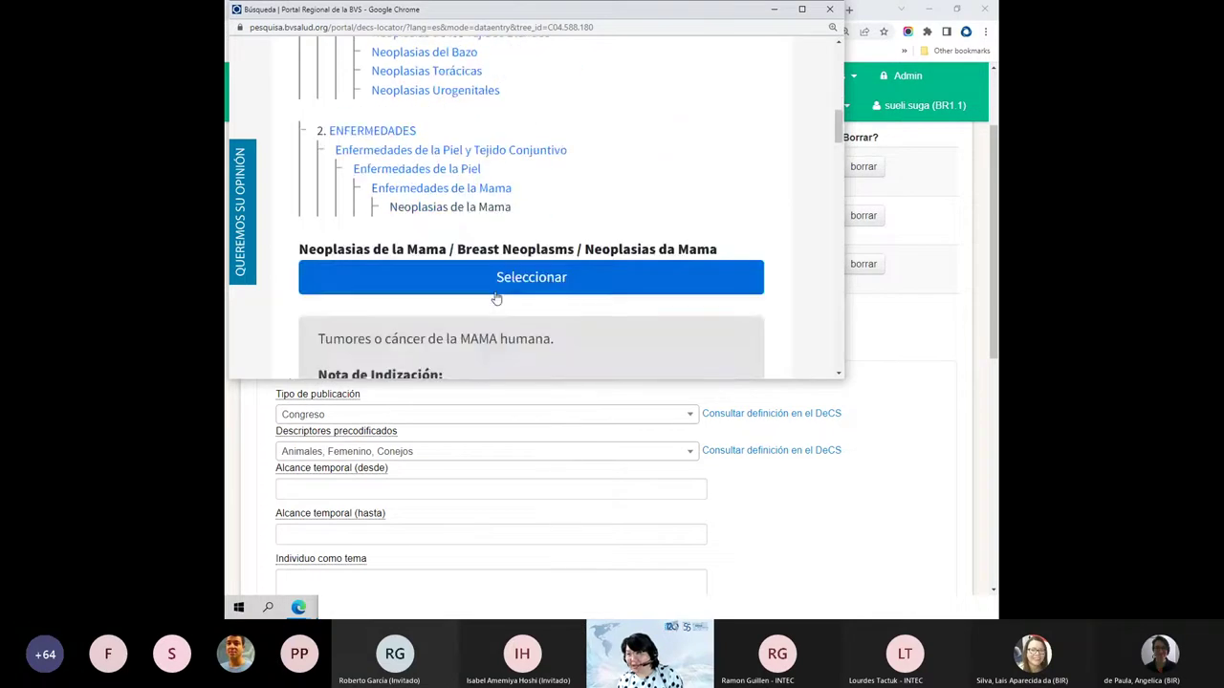
left_click(496, 282)
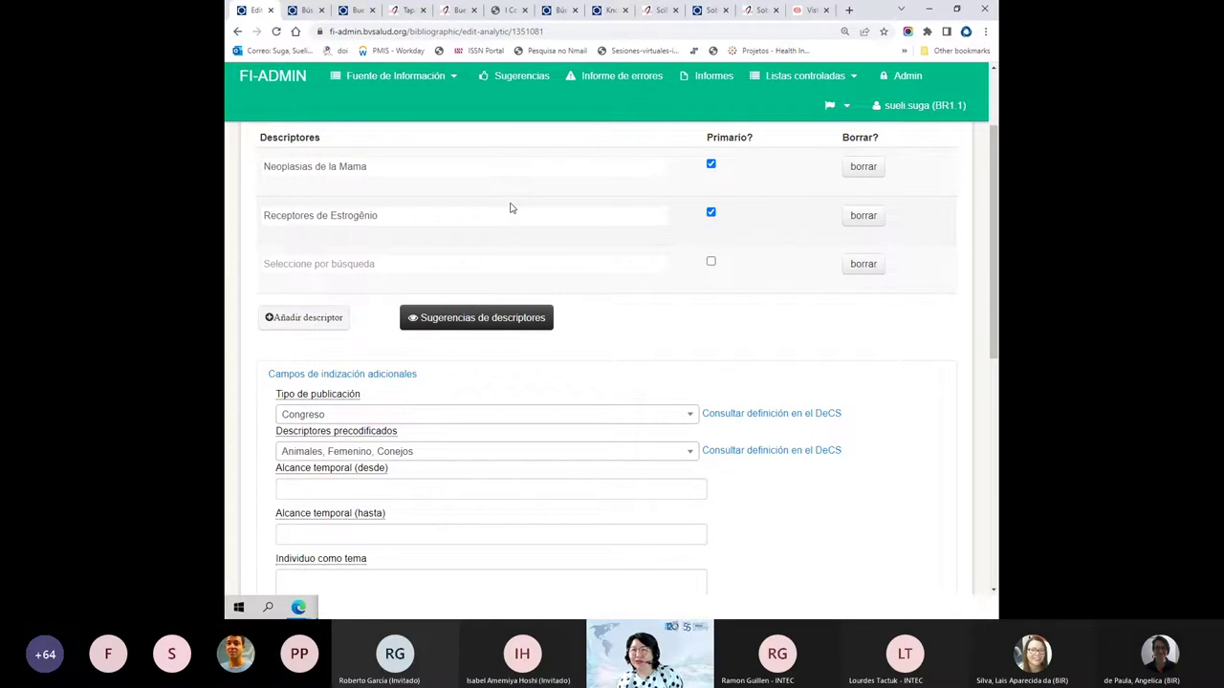
- Find Revisión among the publication types and add it to the record alongside Congreso
scroll(492, 369, "down", 2)
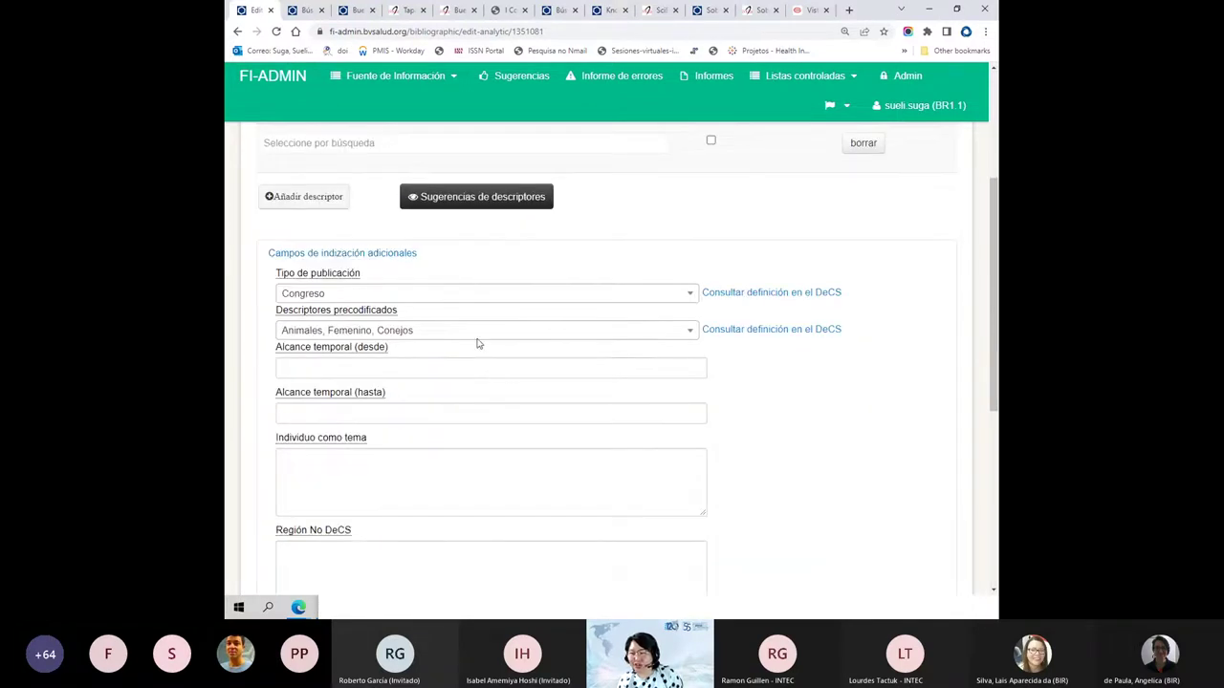
left_click(448, 296)
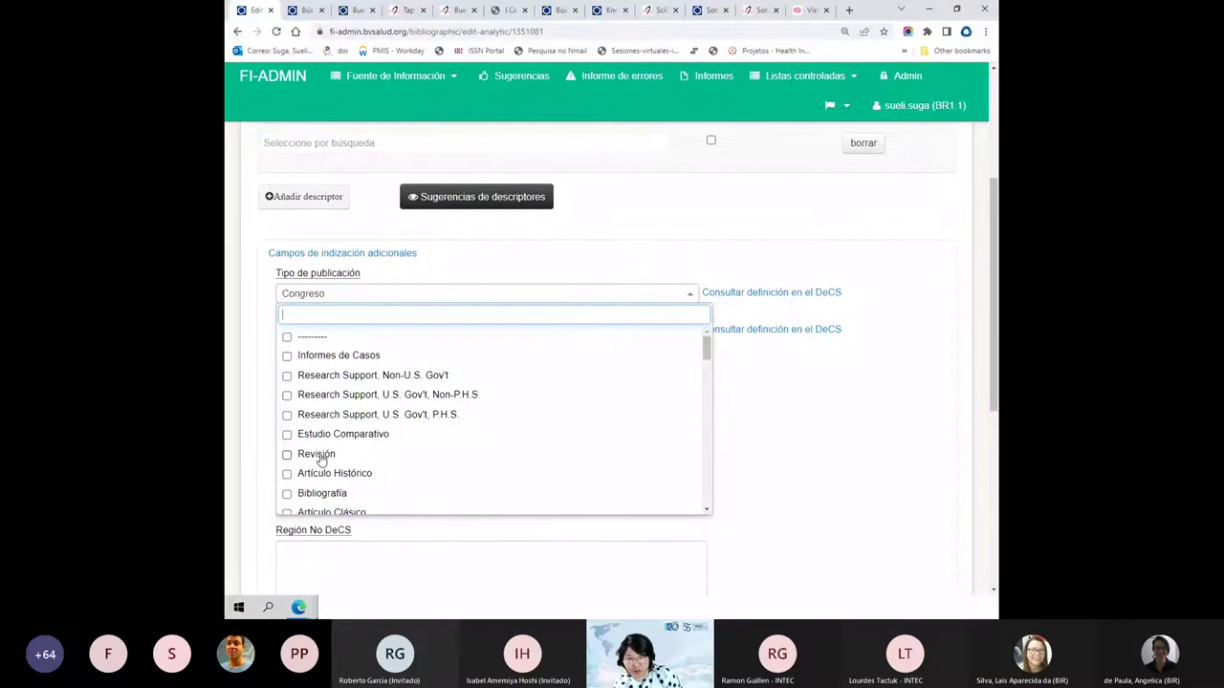
scroll(320, 459, "down", 3)
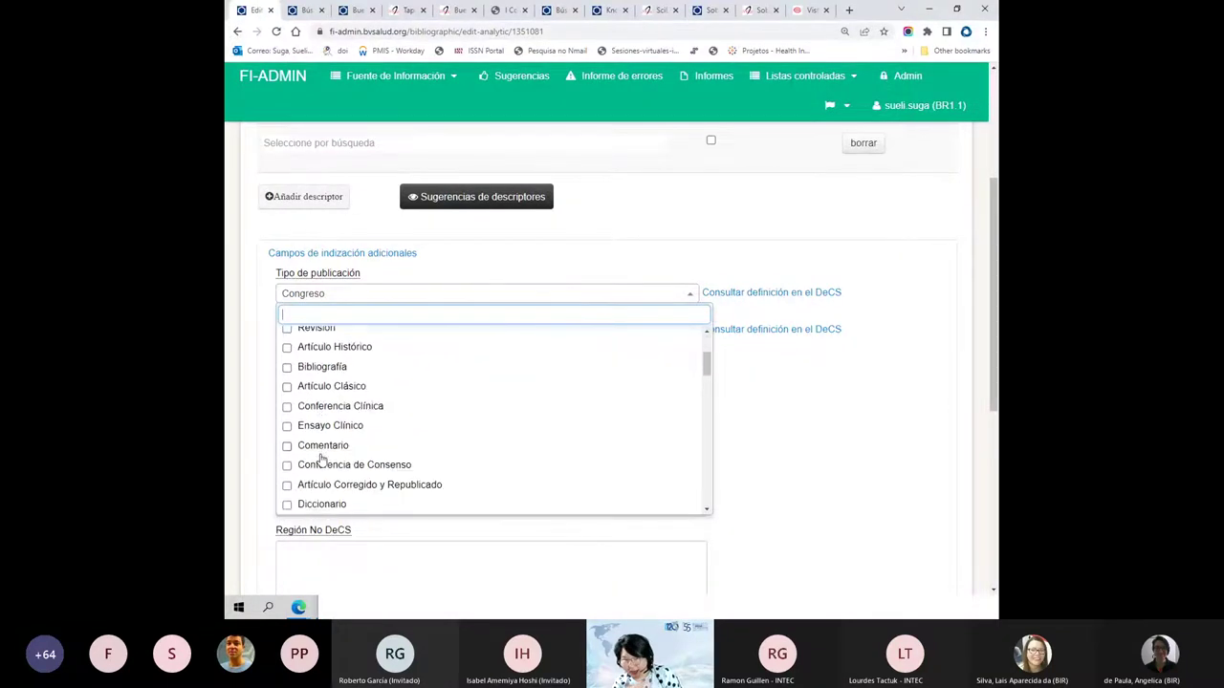
scroll(320, 459, "down", 8)
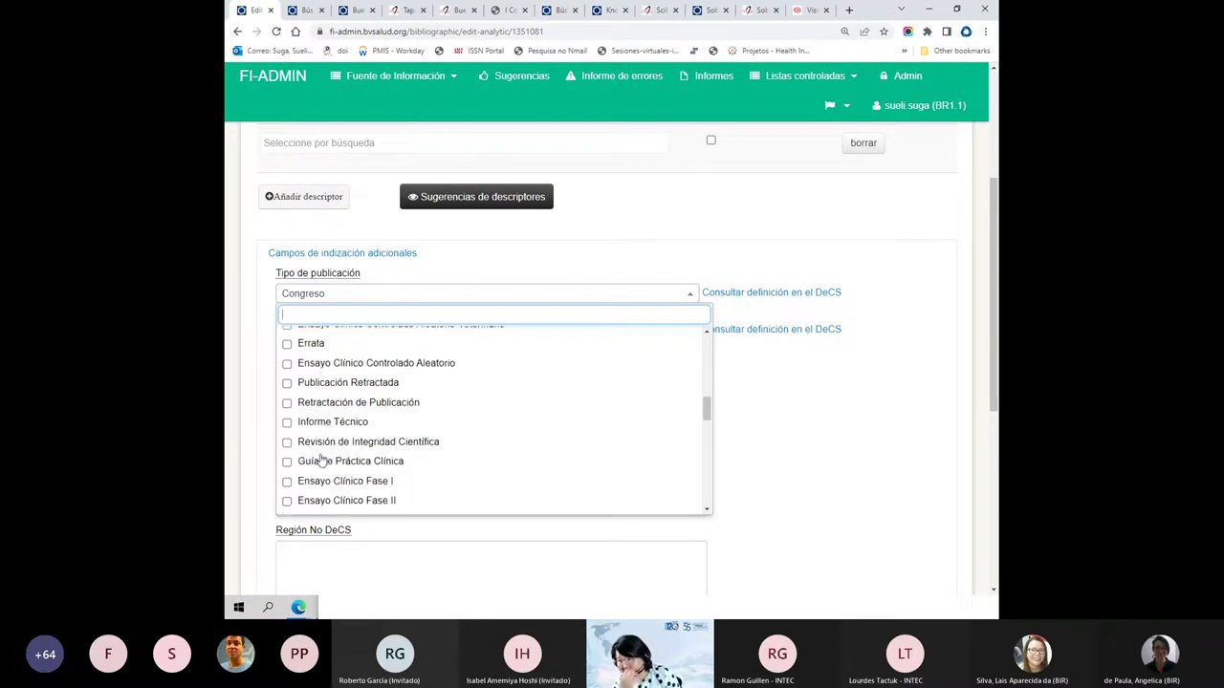
scroll(321, 459, "down", 2)
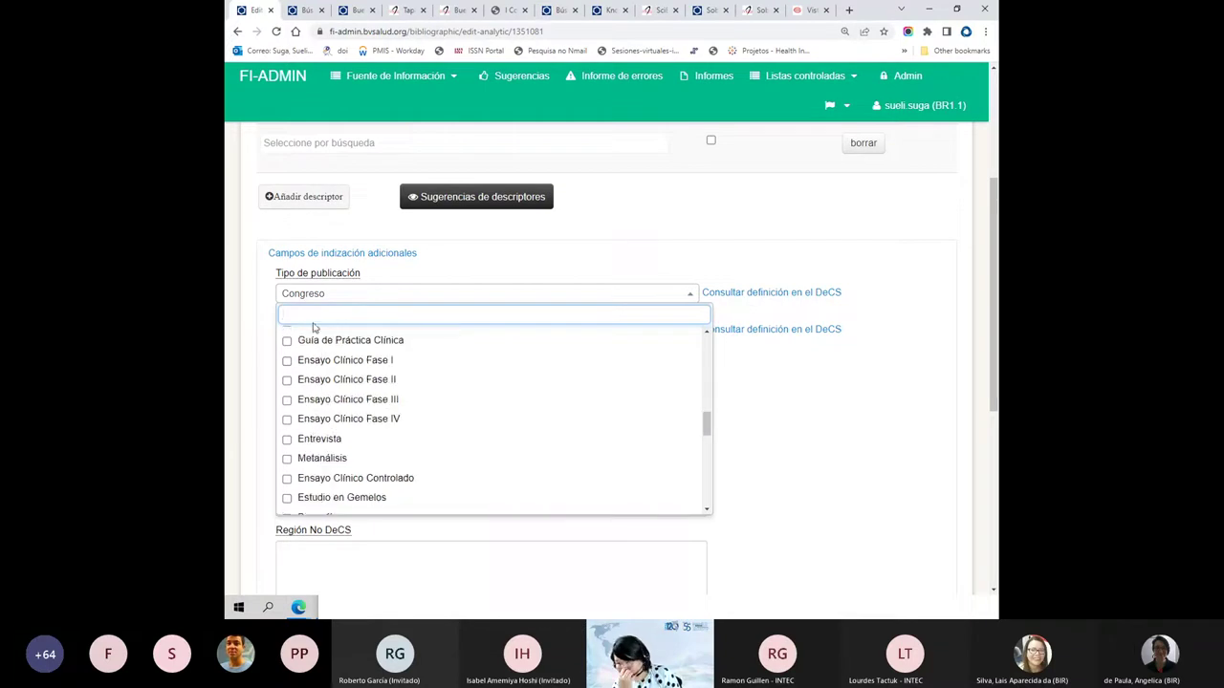
type("revi")
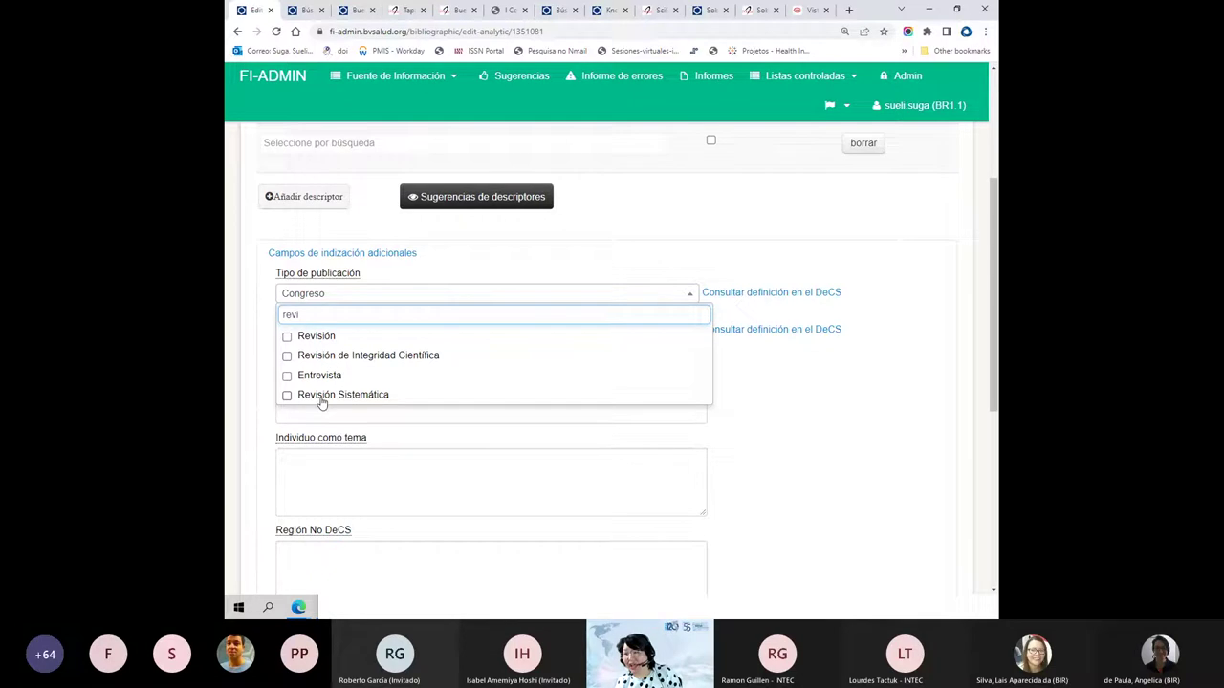
left_click(286, 337)
- Consult the DeCS definitions for the selected publication types and review the Congreso and Revisión entries with their alternative terms
left_click(801, 335)
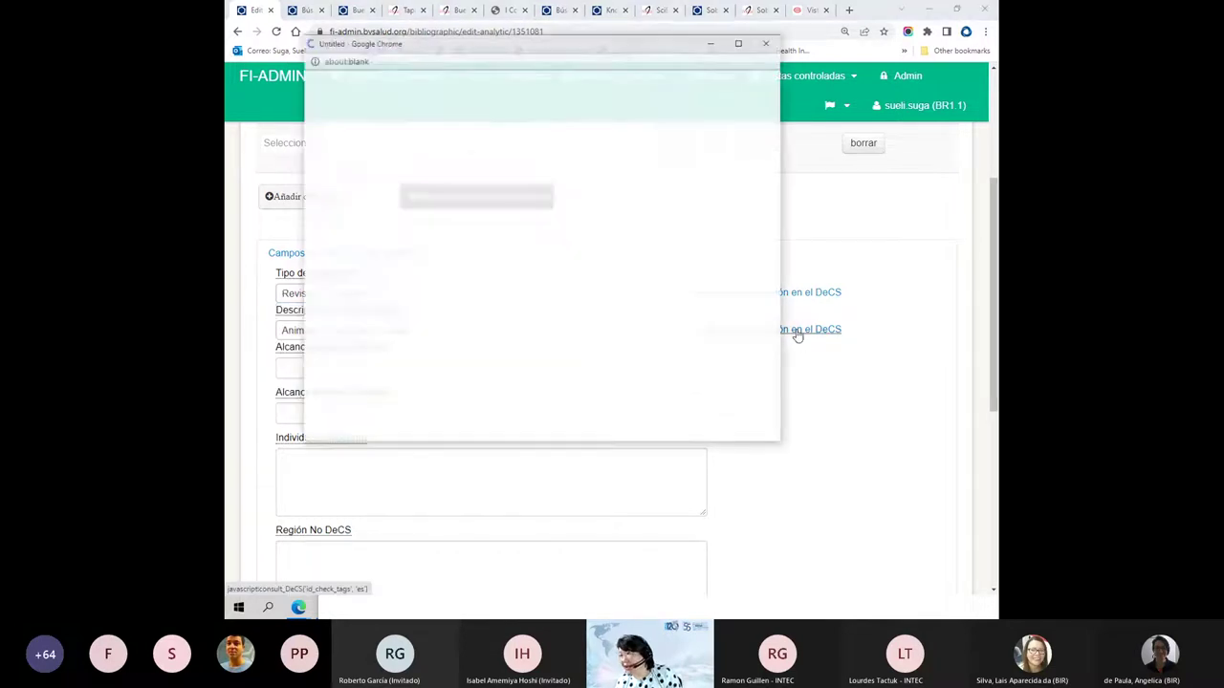
left_click(798, 334)
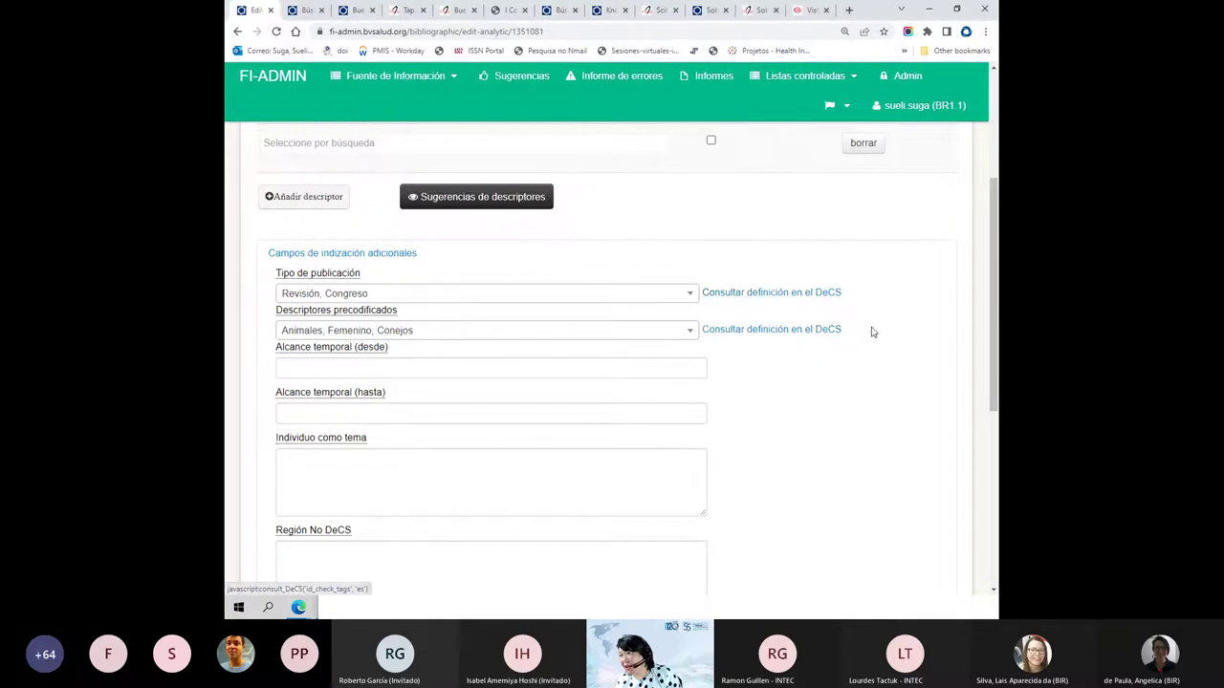
left_click(801, 296)
scroll(490, 262, "down", 4)
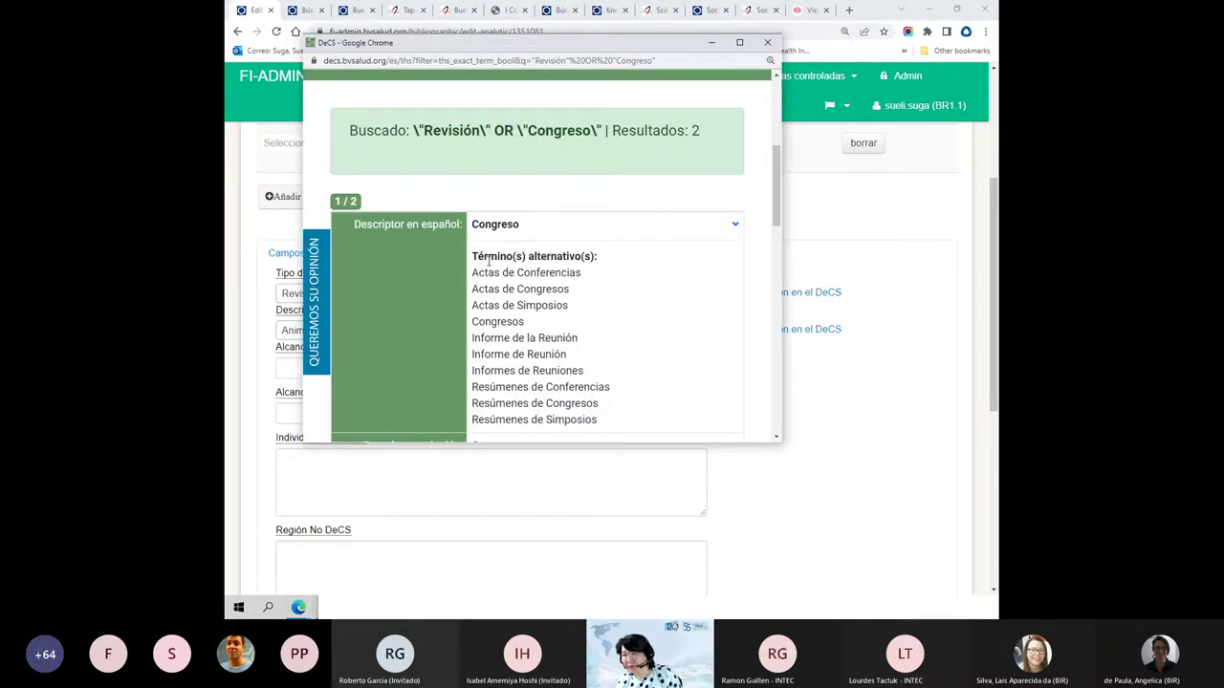
scroll(509, 219, "down", 2)
scroll(509, 219, "down", 2)
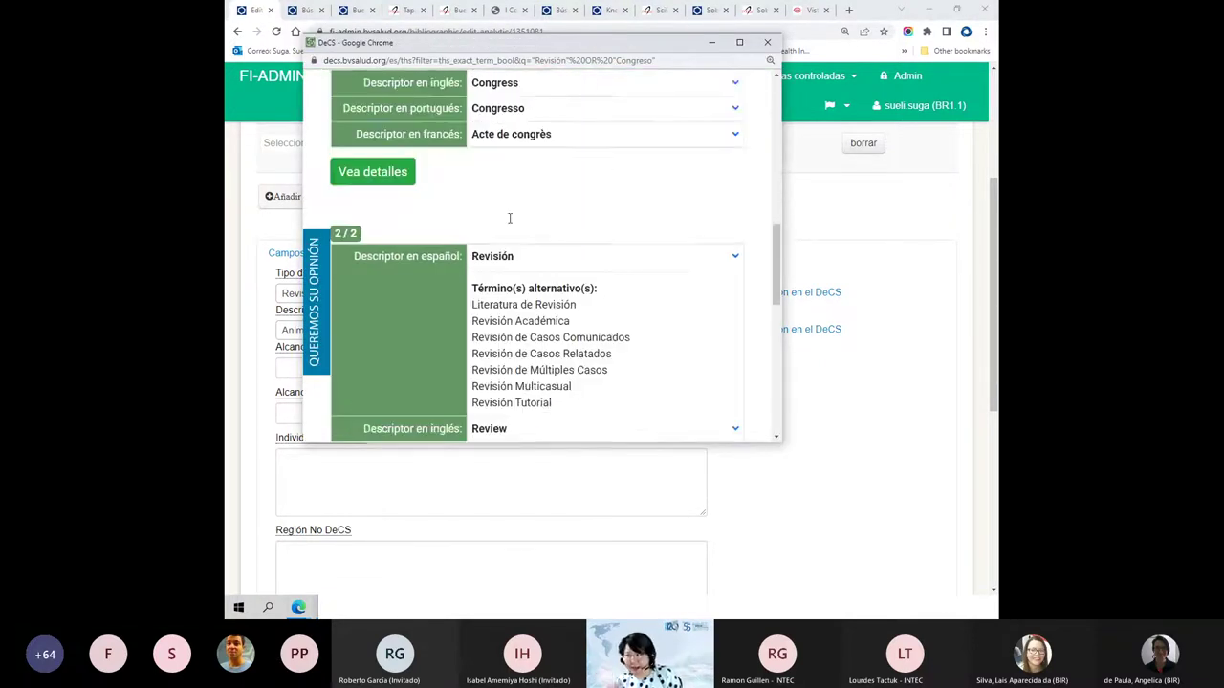
scroll(496, 270, "down", 2)
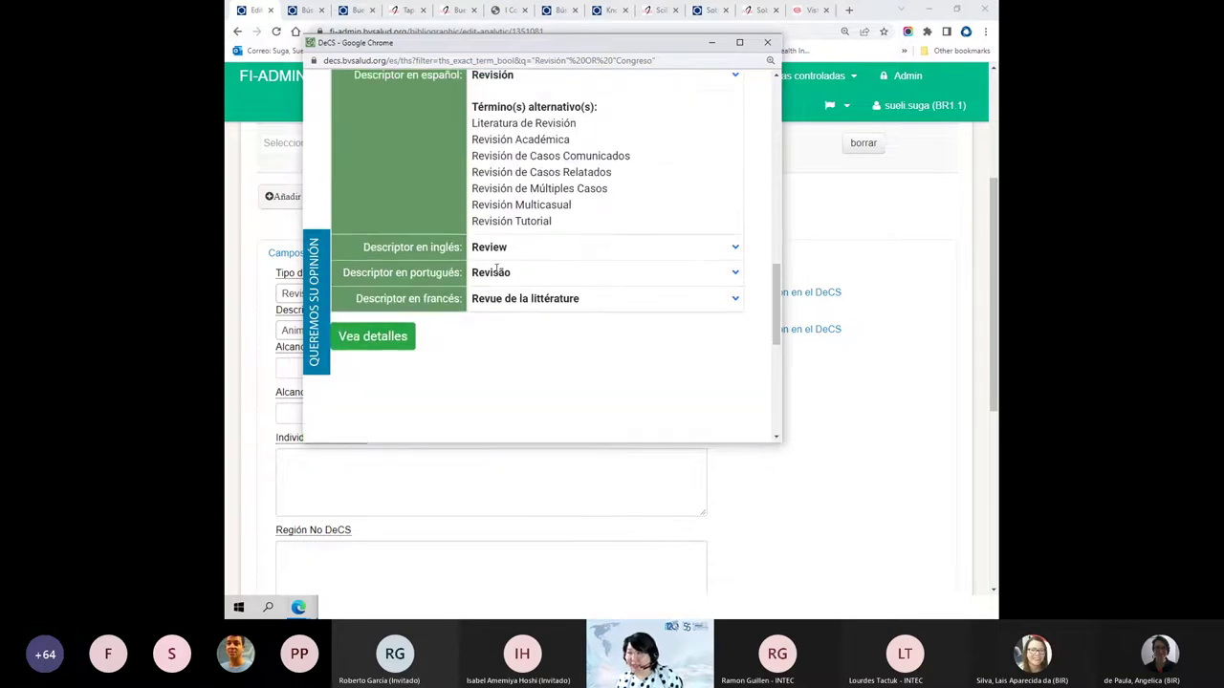
- Read the scope note and indexing note in the full DeCS details for Revisión, and return to the record
left_click(387, 341)
scroll(450, 316, "down", 3)
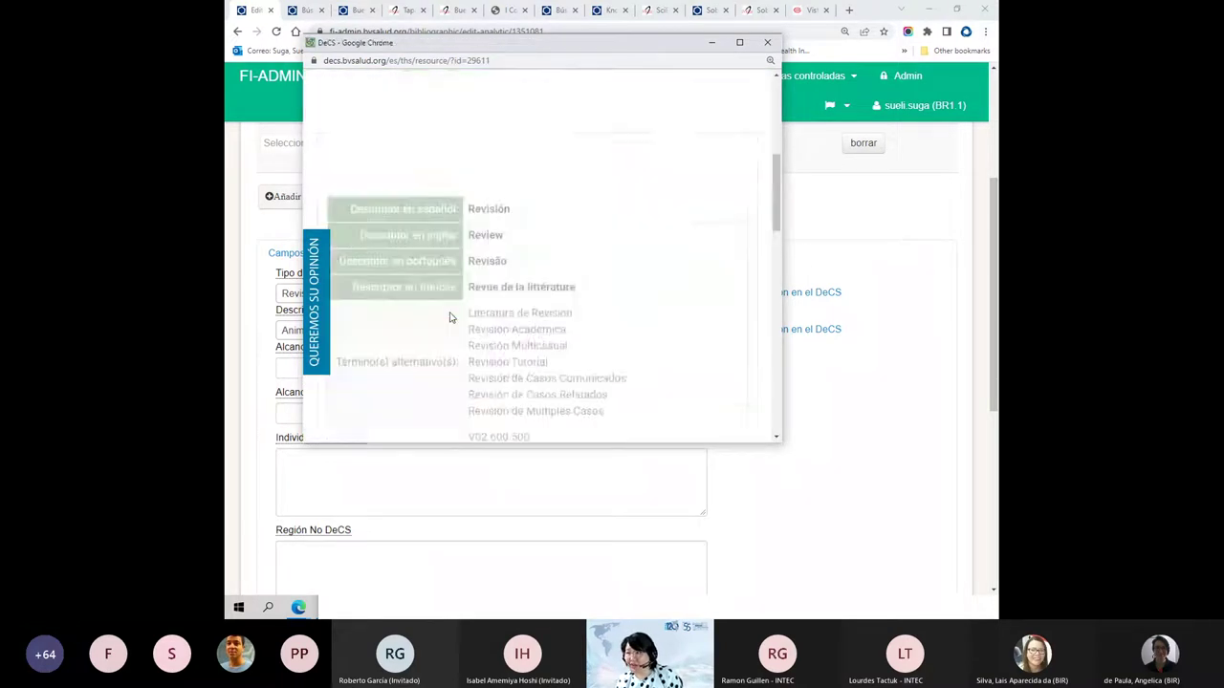
scroll(450, 317, "down", 2)
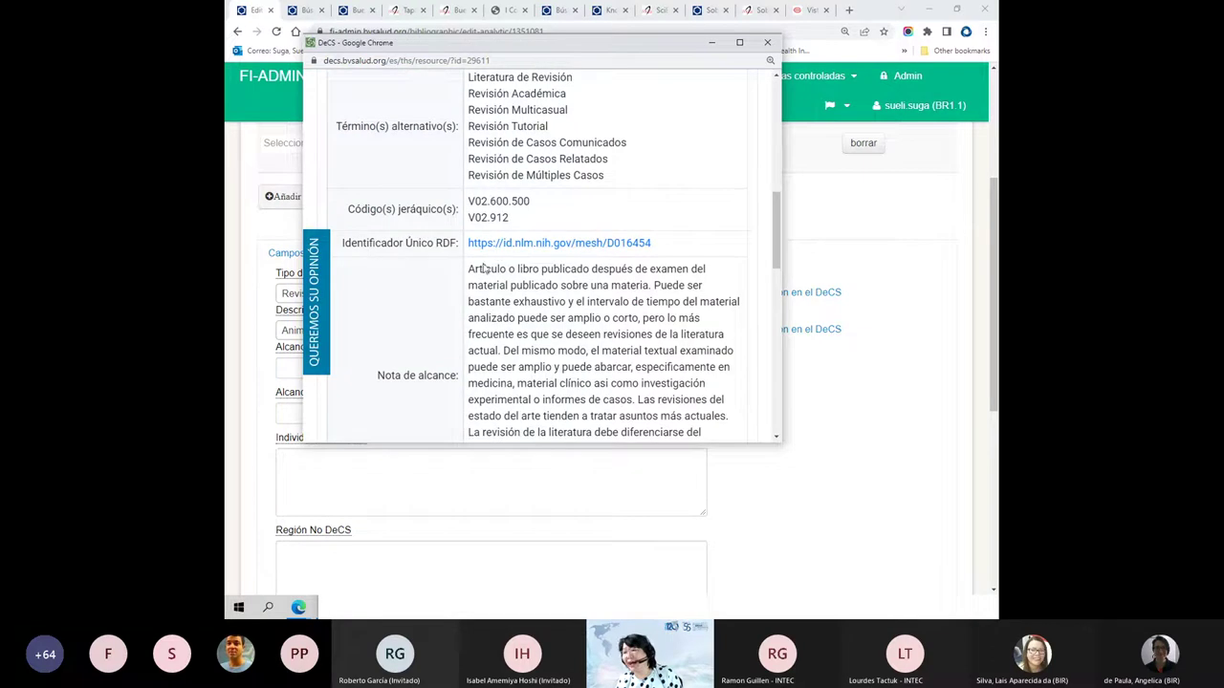
left_click_drag(483, 269, 580, 400)
scroll(580, 400, "down", 3)
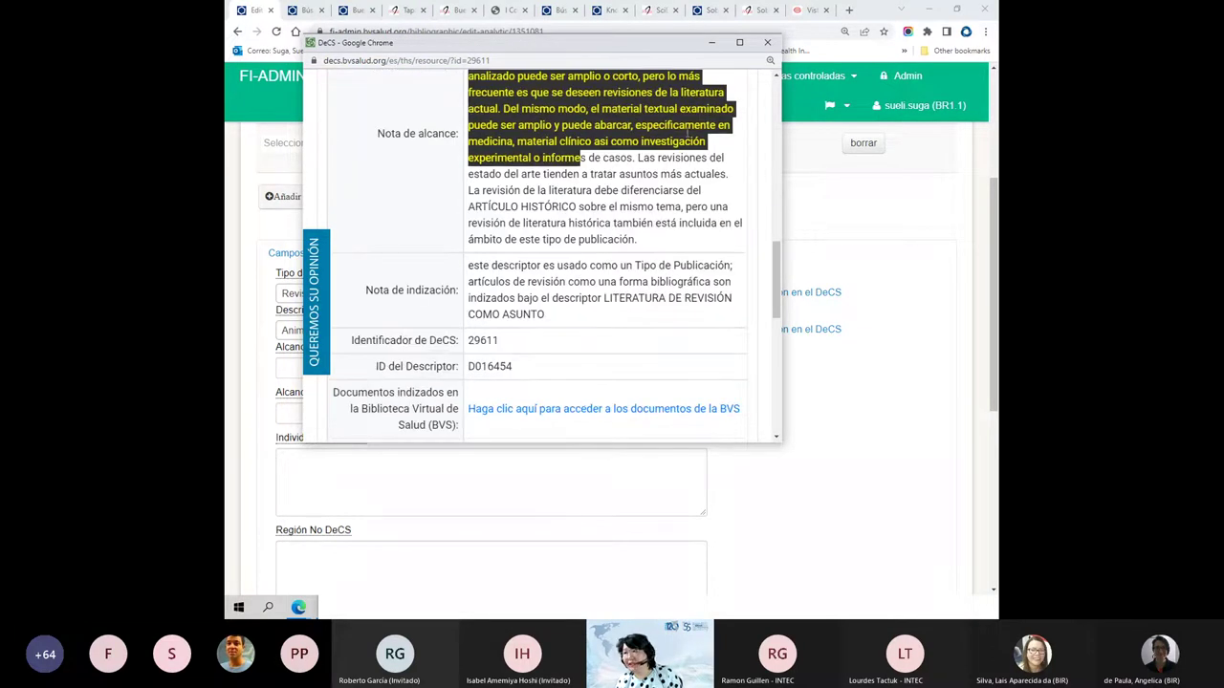
left_click(769, 48)
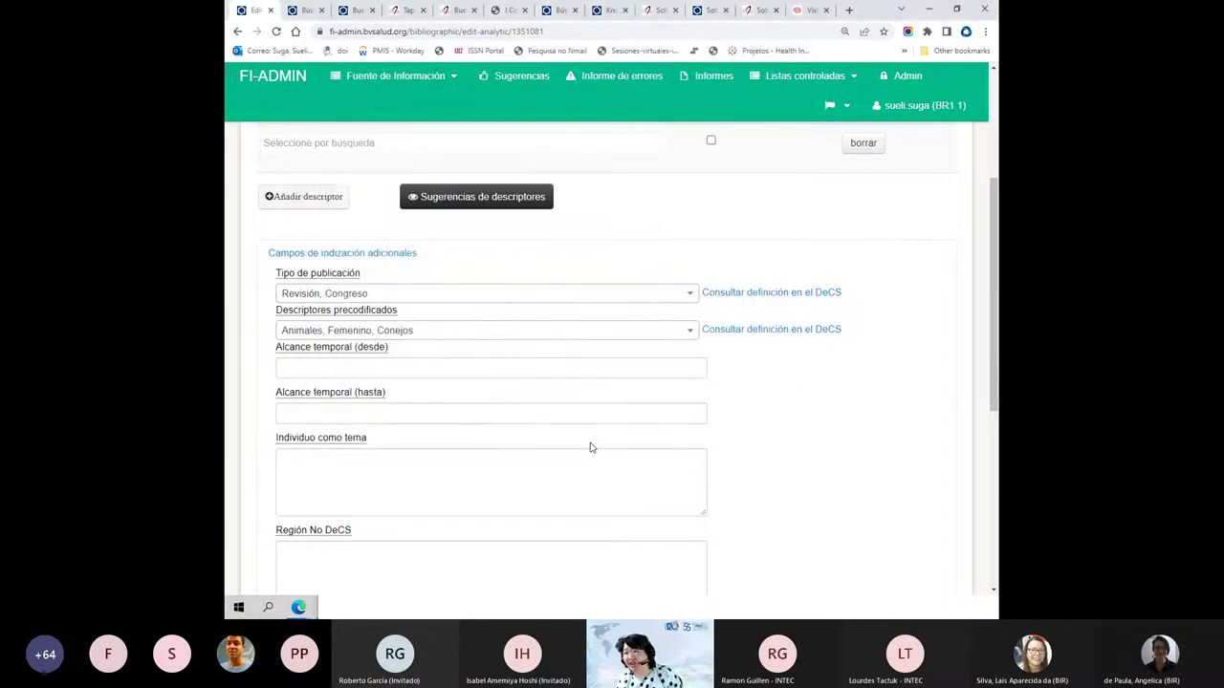
- Remove Revisión from the publication types and select Revisión de Integridad Científica instead
left_click(350, 294)
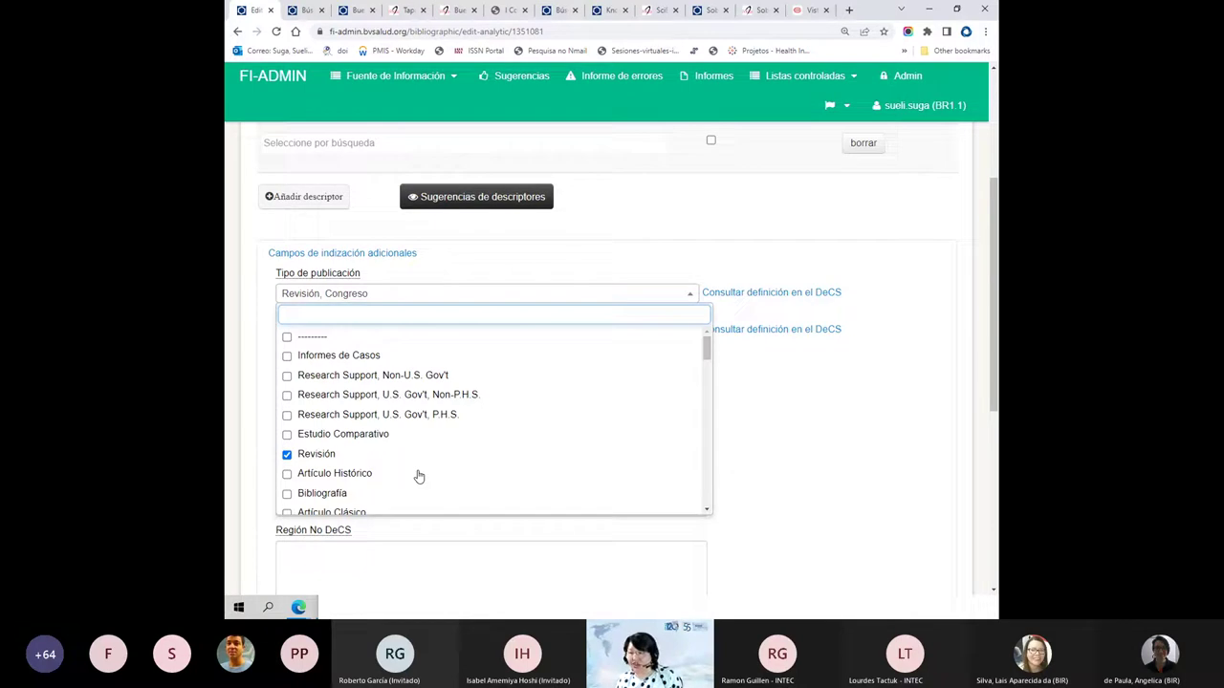
type("revi")
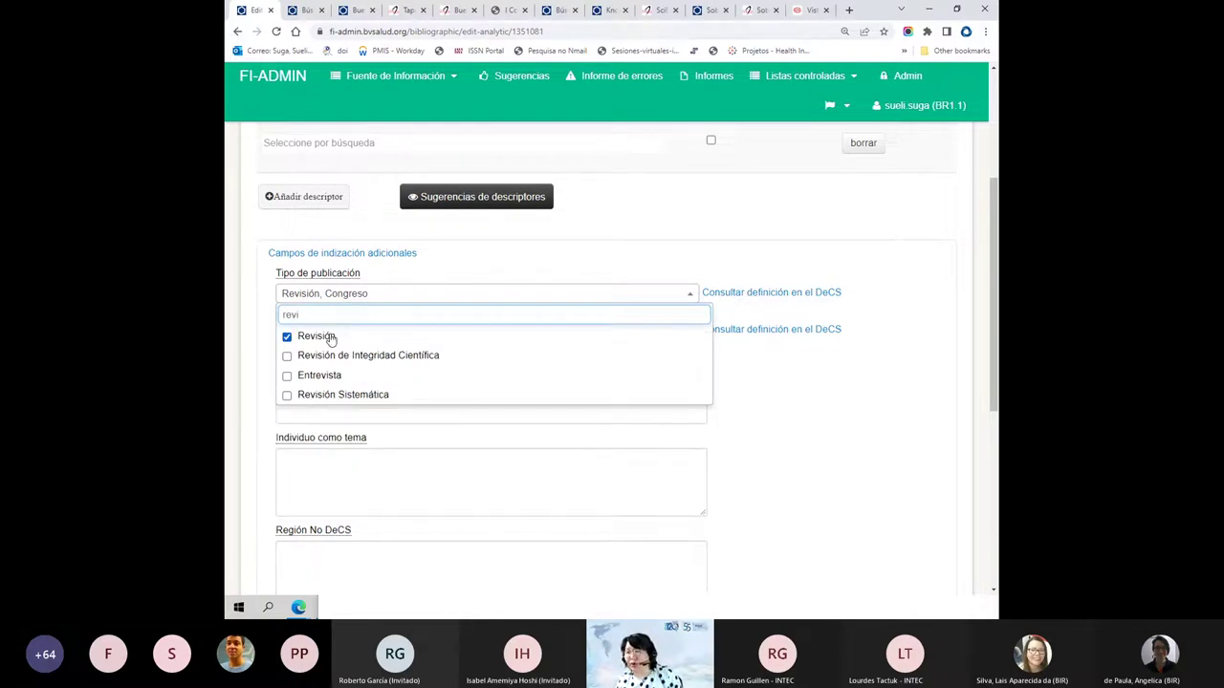
left_click(329, 340)
left_click(383, 356)
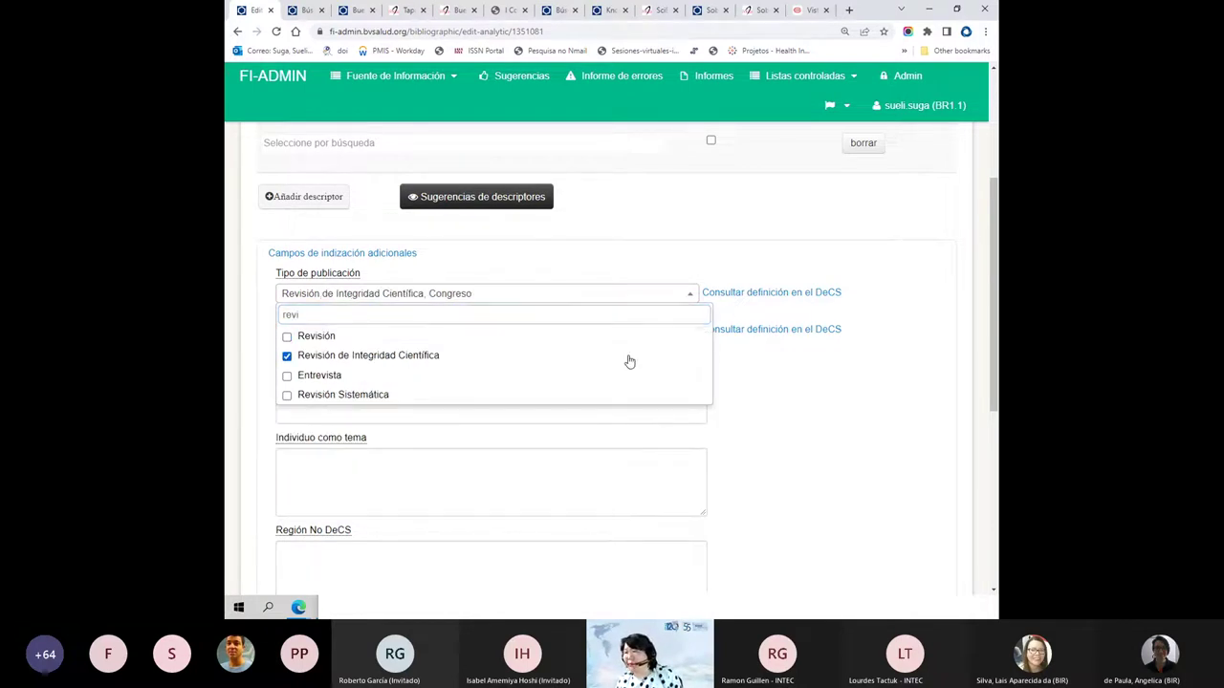
- Read the scope and indexing notes for Revisión de Integridad Científica in its full DeCS details, and return to the record
left_click(741, 294)
scroll(741, 300, "down", 5)
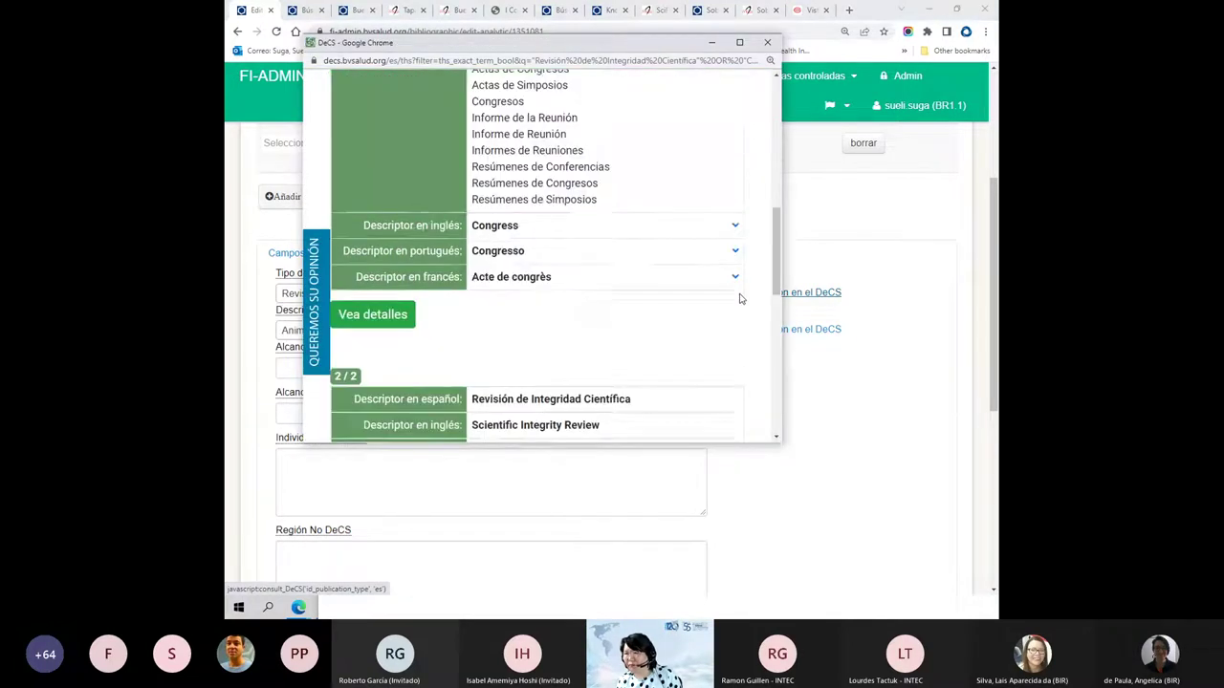
scroll(736, 296, "down", 3)
left_click(372, 276)
scroll(370, 280, "down", 5)
left_click_drag(496, 310, 556, 360)
scroll(556, 360, "down", 2)
left_click_drag(518, 280, 549, 330)
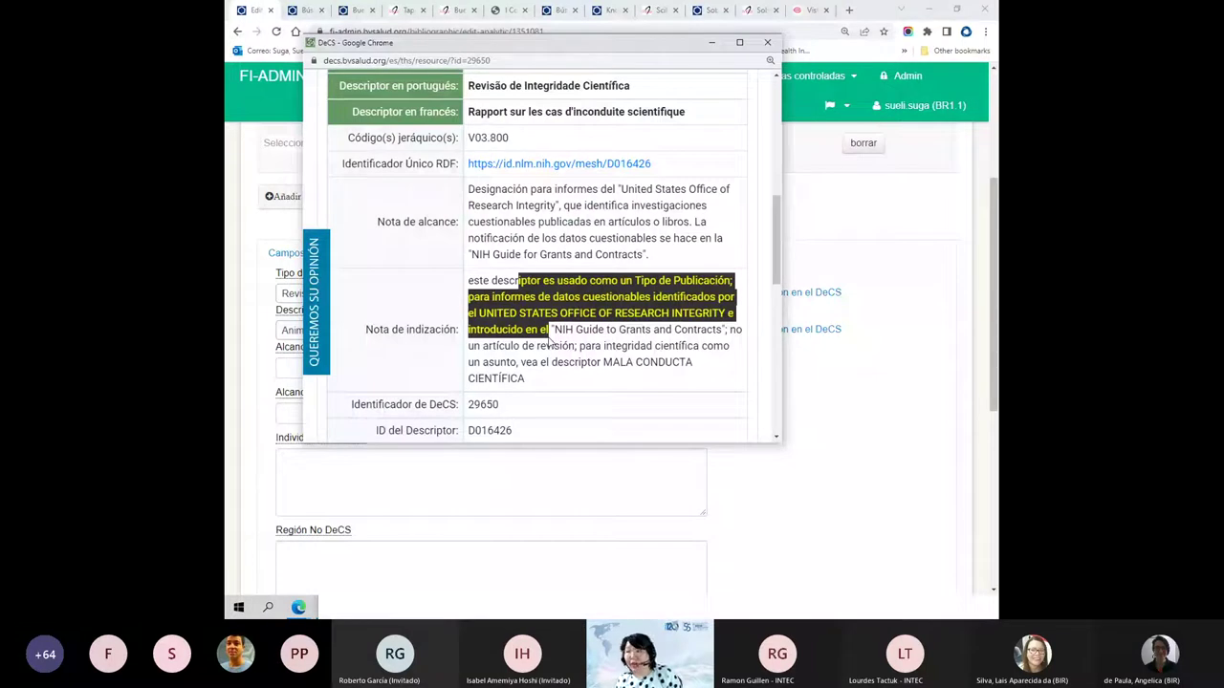
left_click(344, 463)
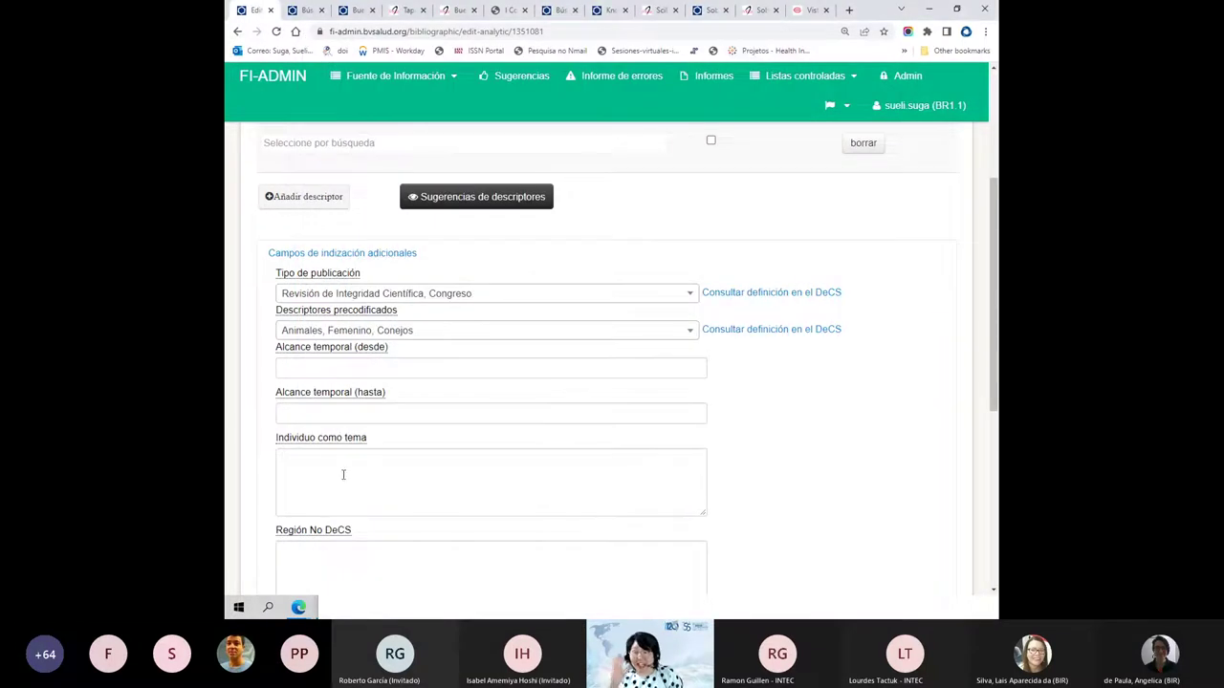
- Remove Revisión de Integridad Científica from the publication types, keeping only Congreso
left_click(361, 300)
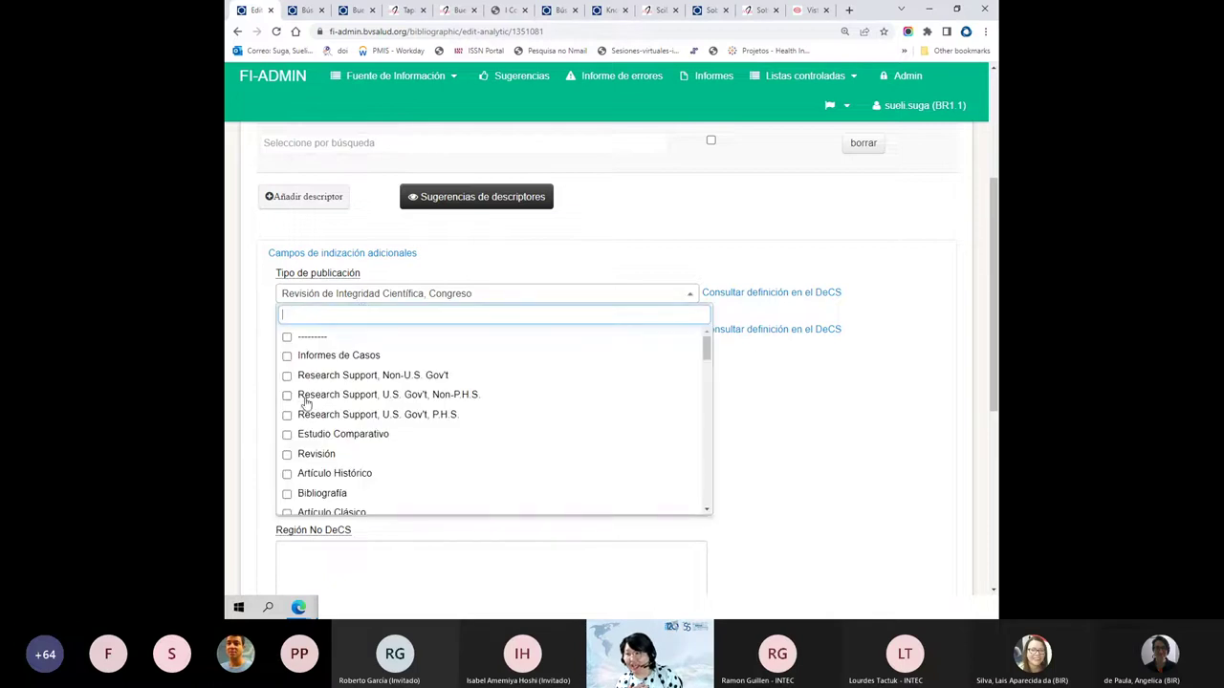
scroll(298, 466, "down", 5)
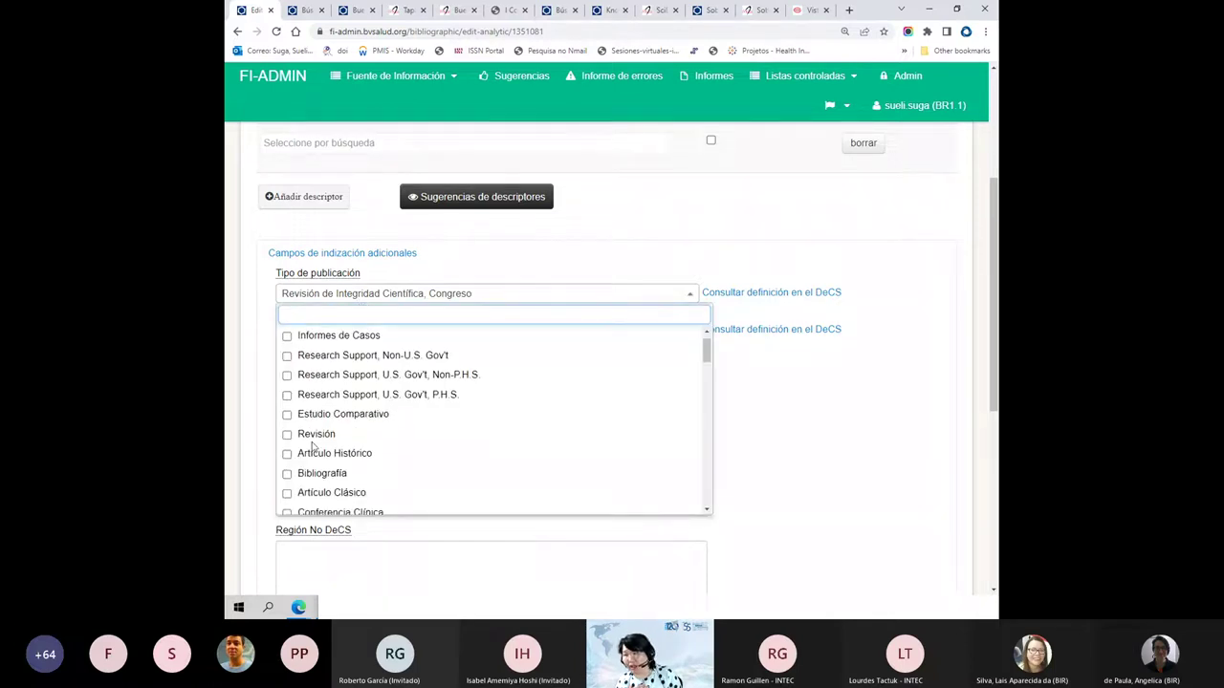
scroll(311, 444, "down", 2)
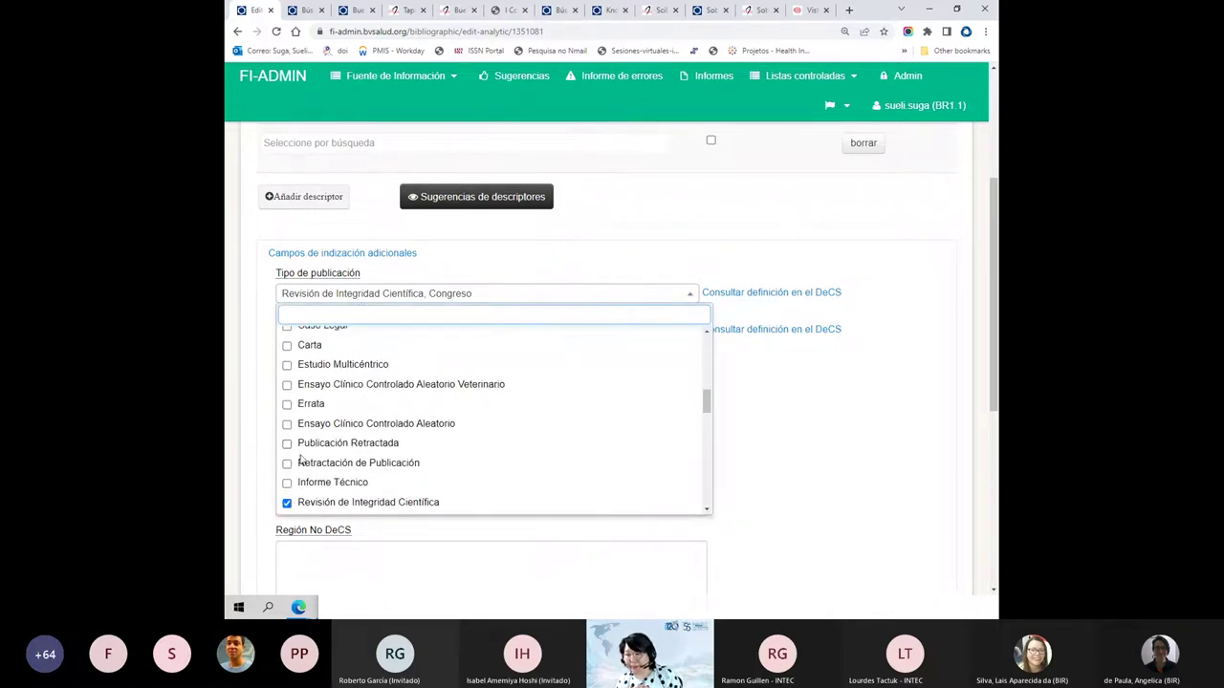
left_click(285, 503)
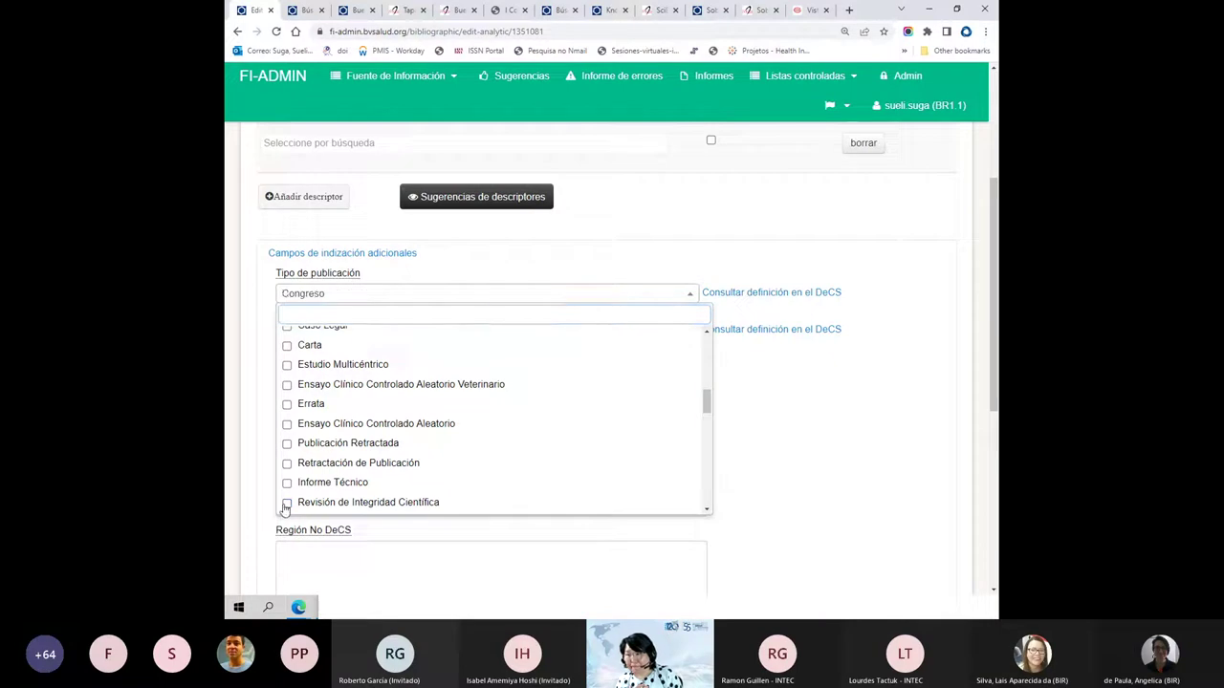
left_click(879, 360)
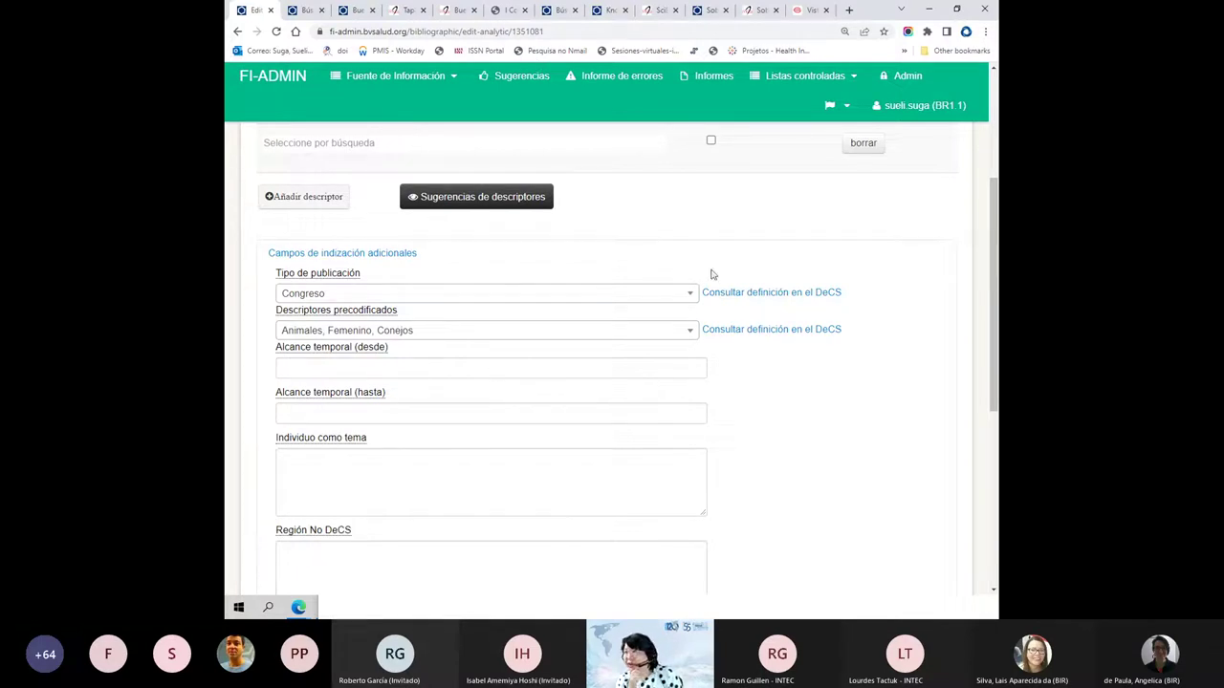
- Go to the Sesiones Virtuales LILACS page and open the Tipos Metodológicos de Estudio y Filtros de Acceso a la BVS (2022) sessions
left_click(848, 9)
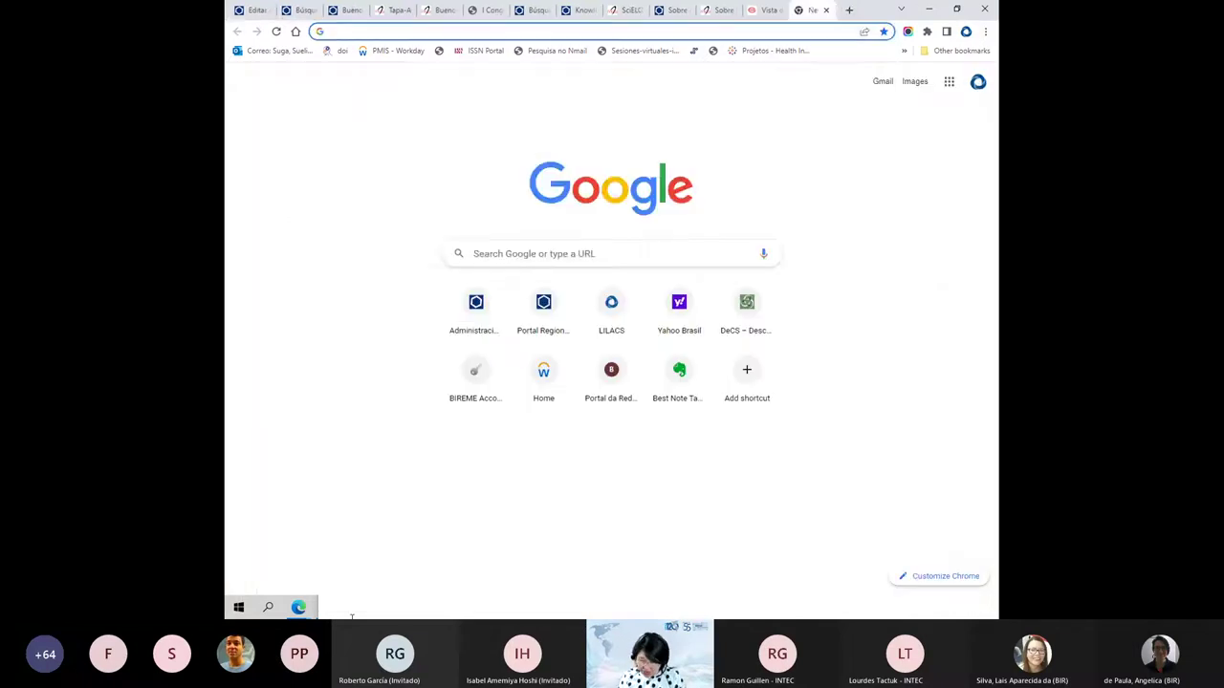
type("li")
key("Down")
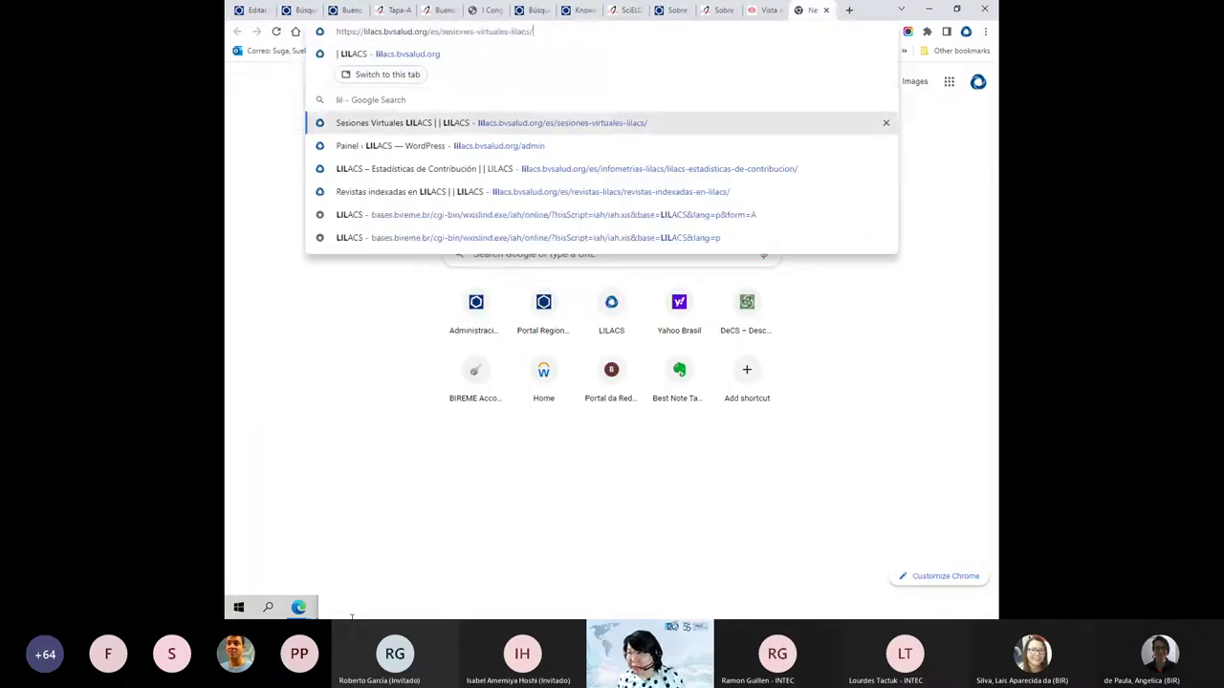
key("Return")
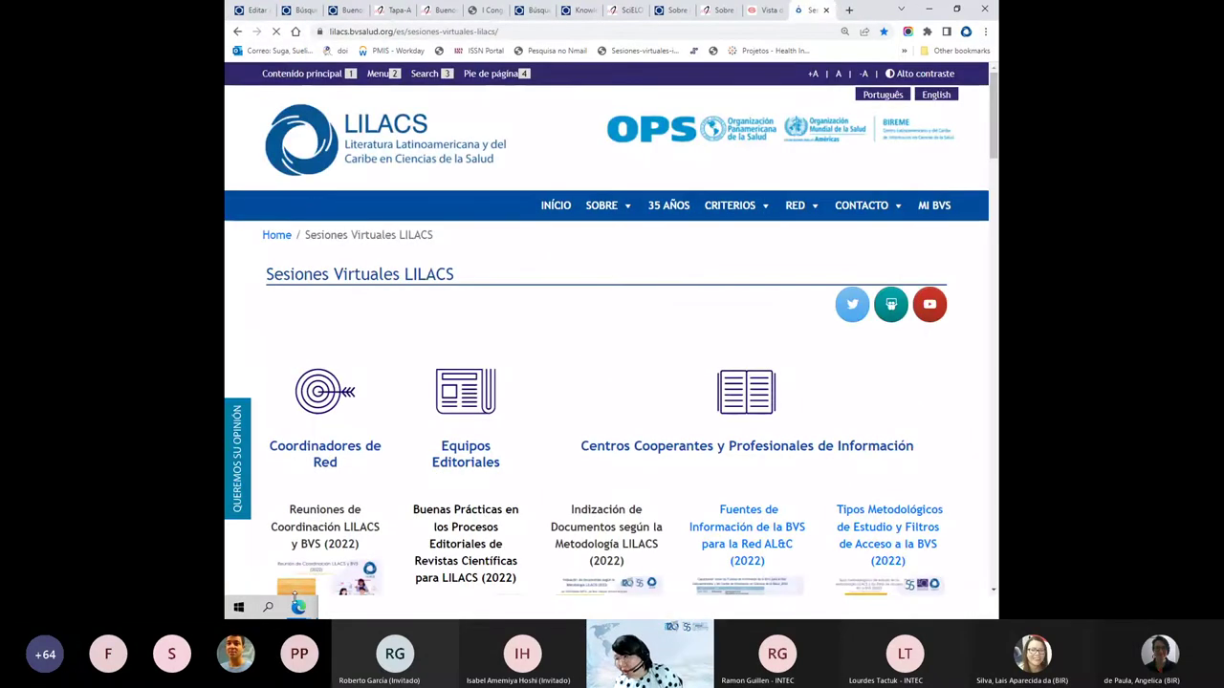
scroll(295, 596, "down", 2)
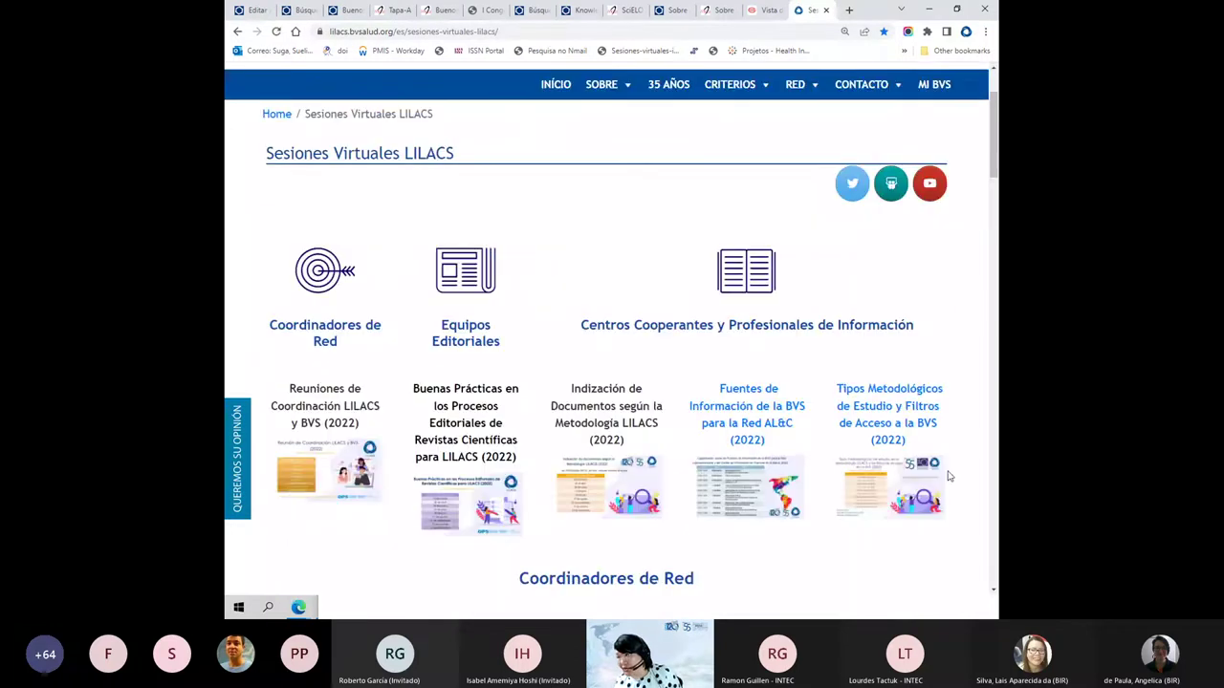
left_click(909, 394)
- Search the sessions page for "revisi", look through the sessions around Revisiones Sistemáticas, and close the page
scroll(910, 394, "down", 7)
key("ctrl+f")
type("revisi")
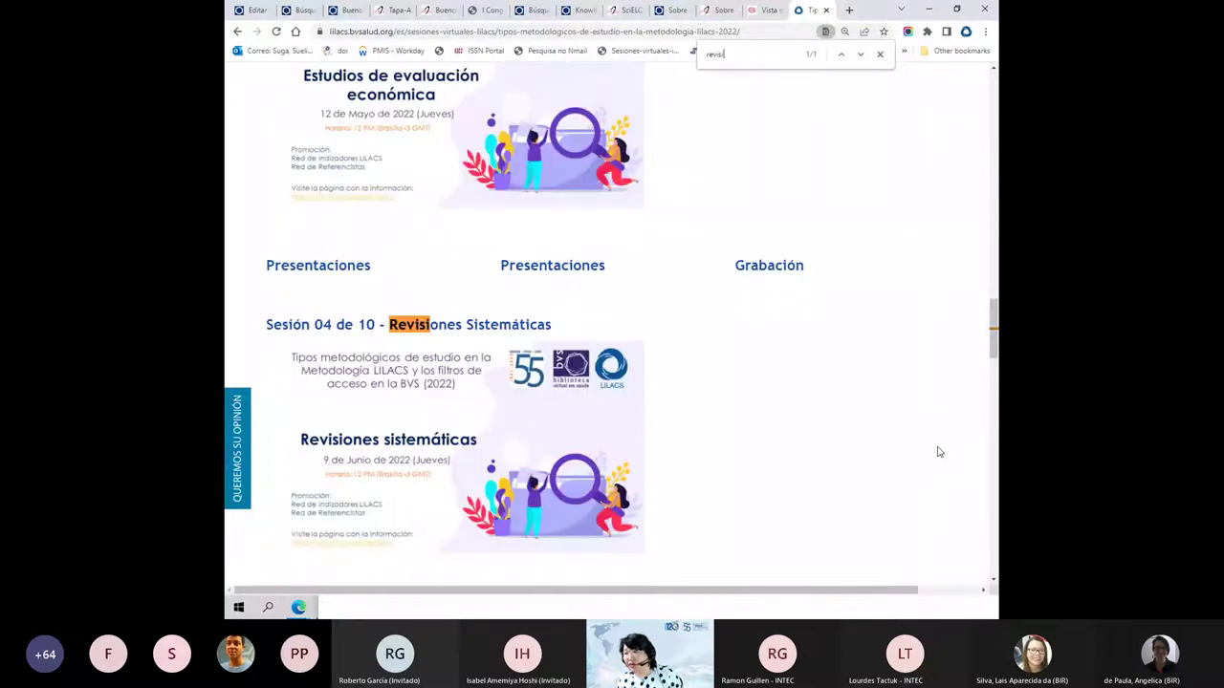
scroll(937, 432, "up", 4)
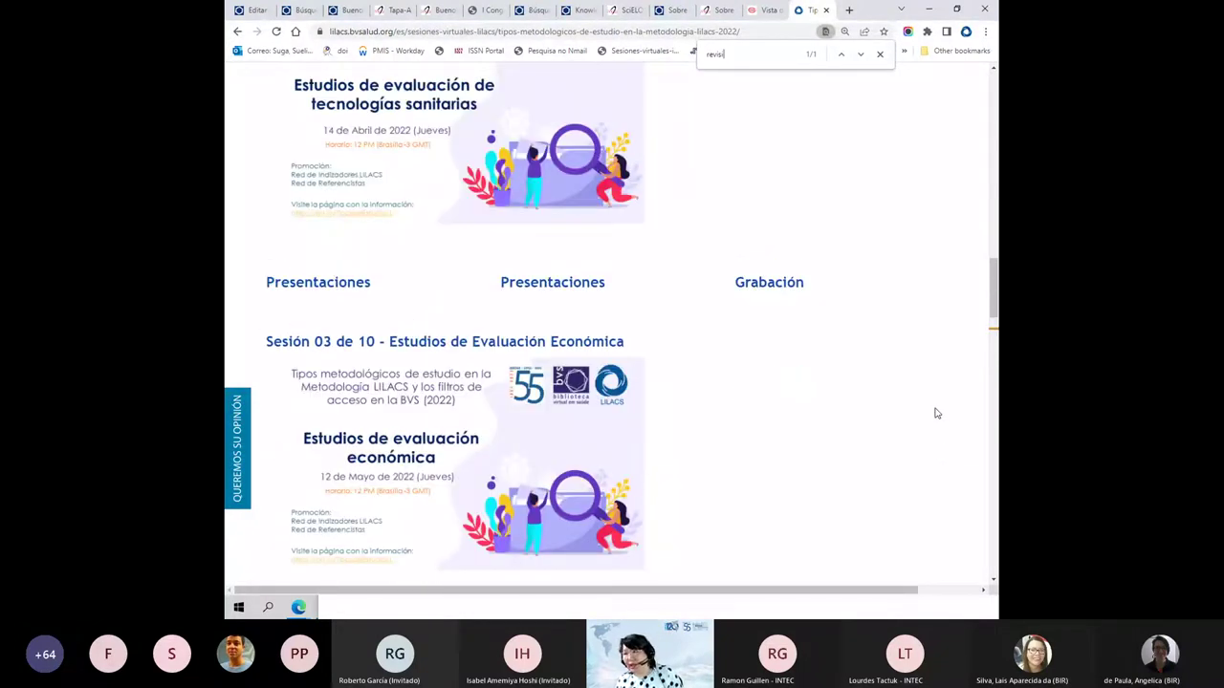
scroll(937, 413, "up", 5)
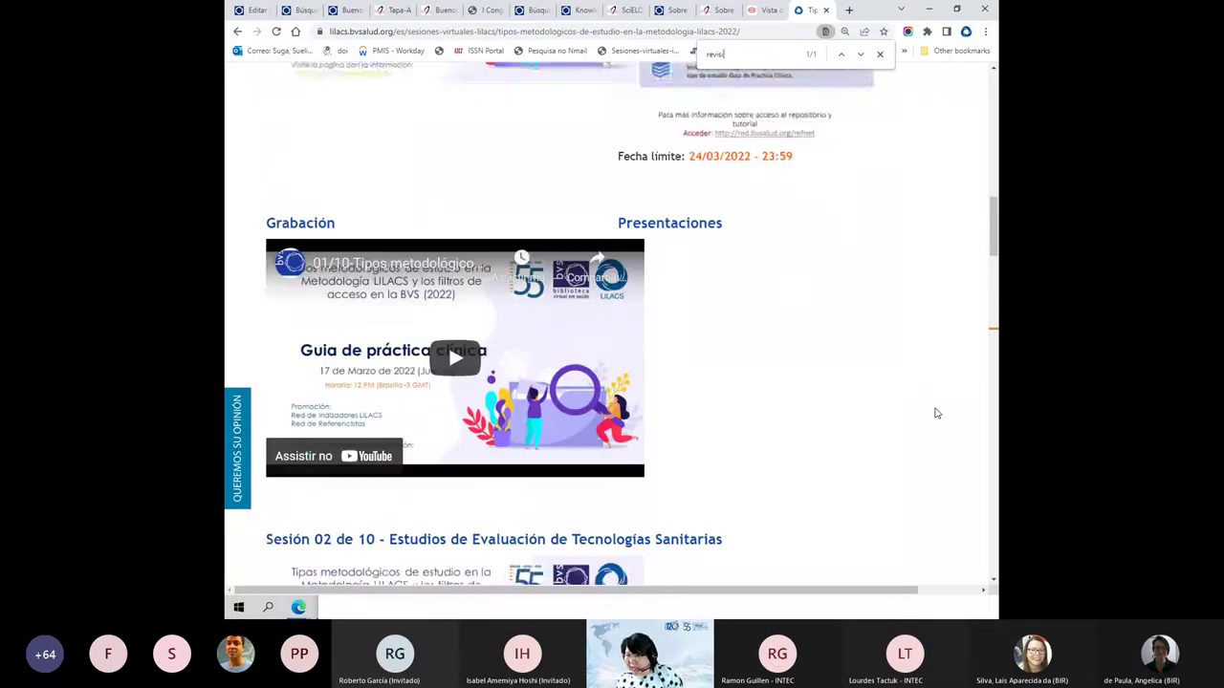
scroll(937, 413, "up", 2)
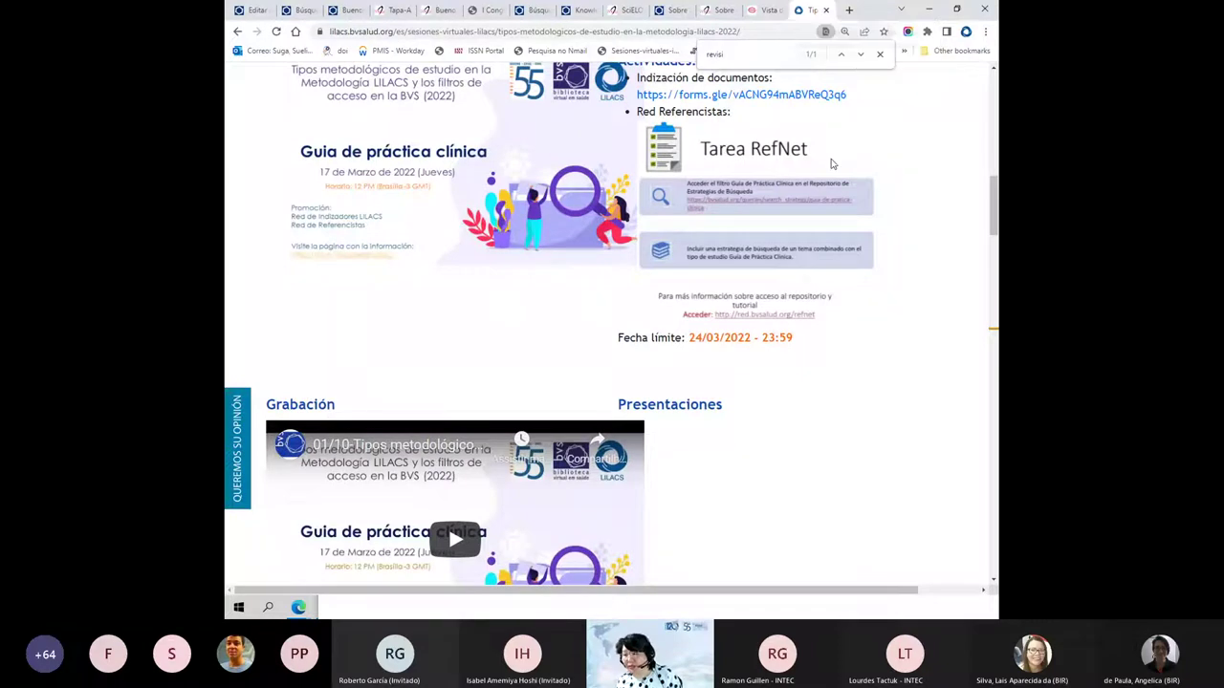
scroll(831, 191, "down", 3)
scroll(831, 200, "down", 3)
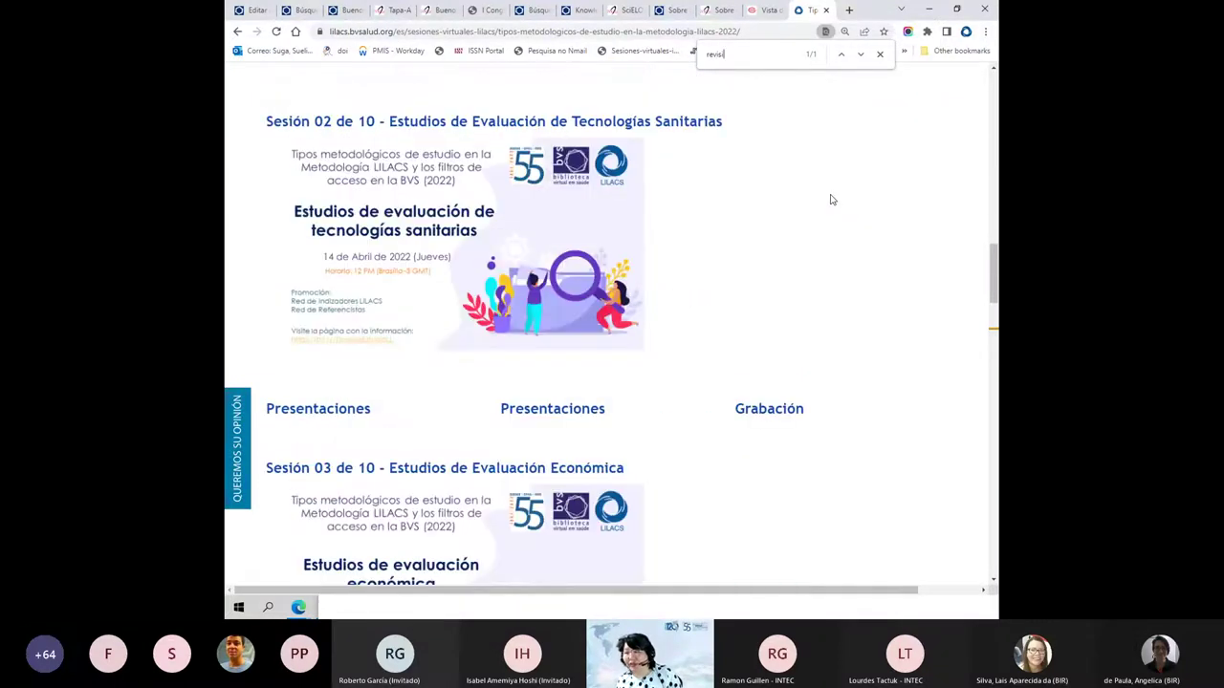
scroll(831, 200, "down", 4)
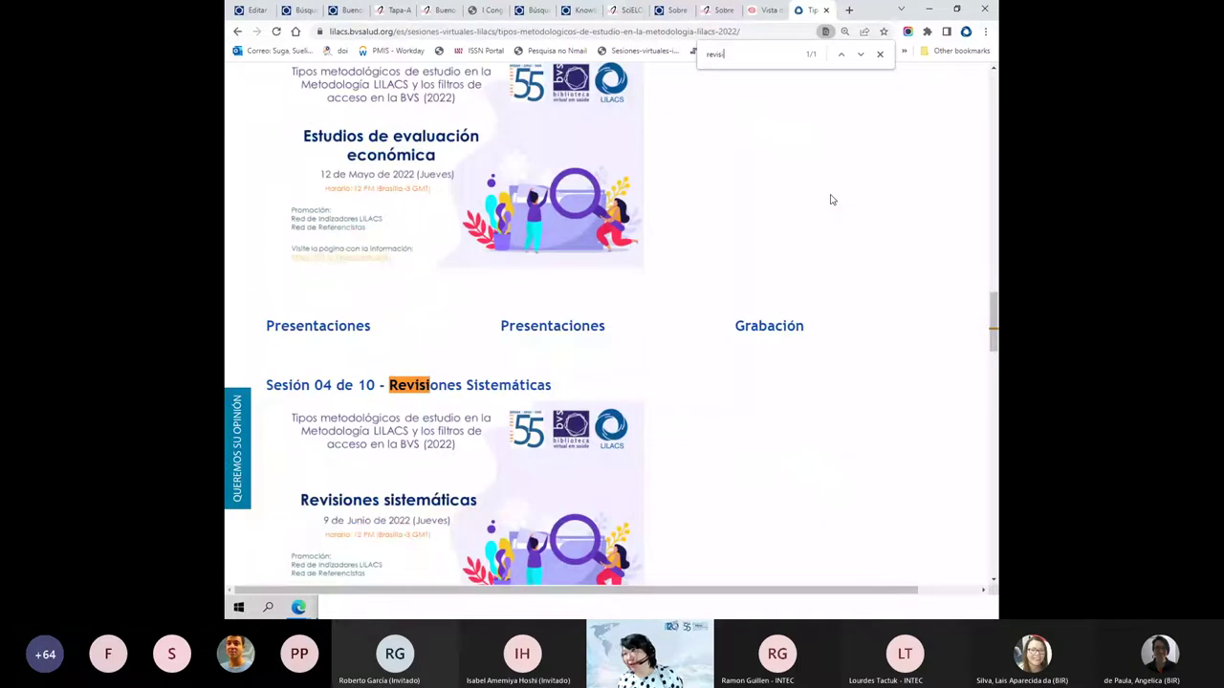
left_click(826, 9)
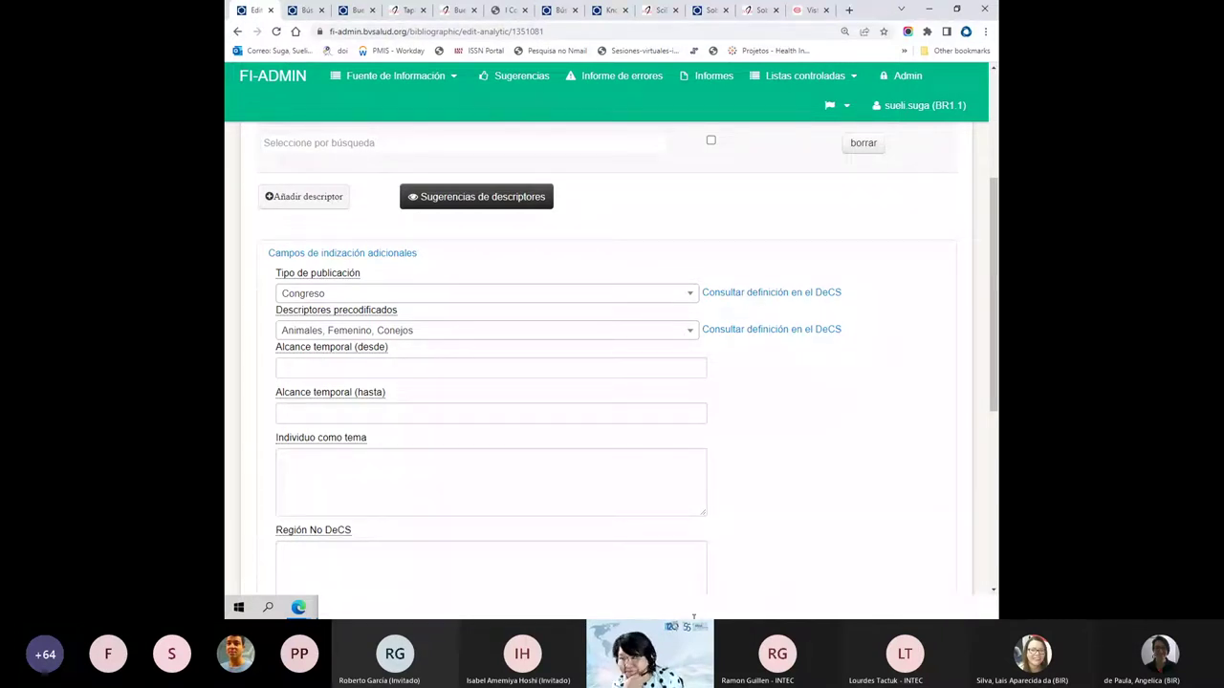
- Open the record's metadata and look over its databases, general information and analytic-level fields
scroll(420, 282, "up", 3)
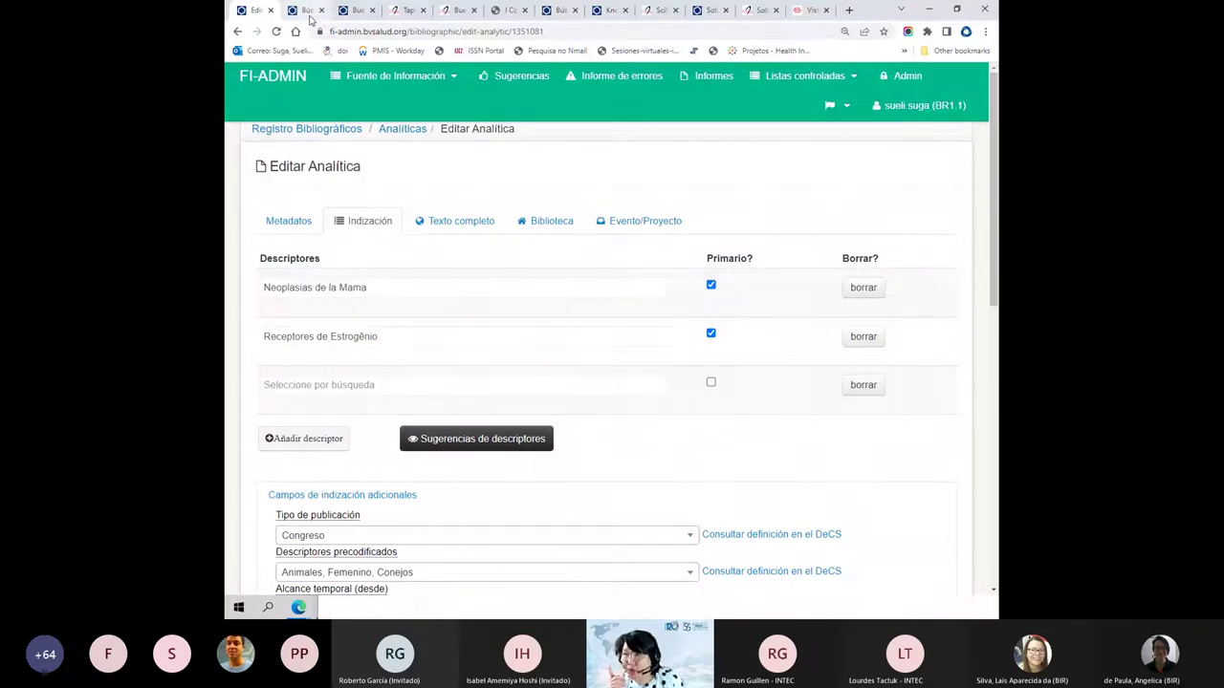
left_click(304, 223)
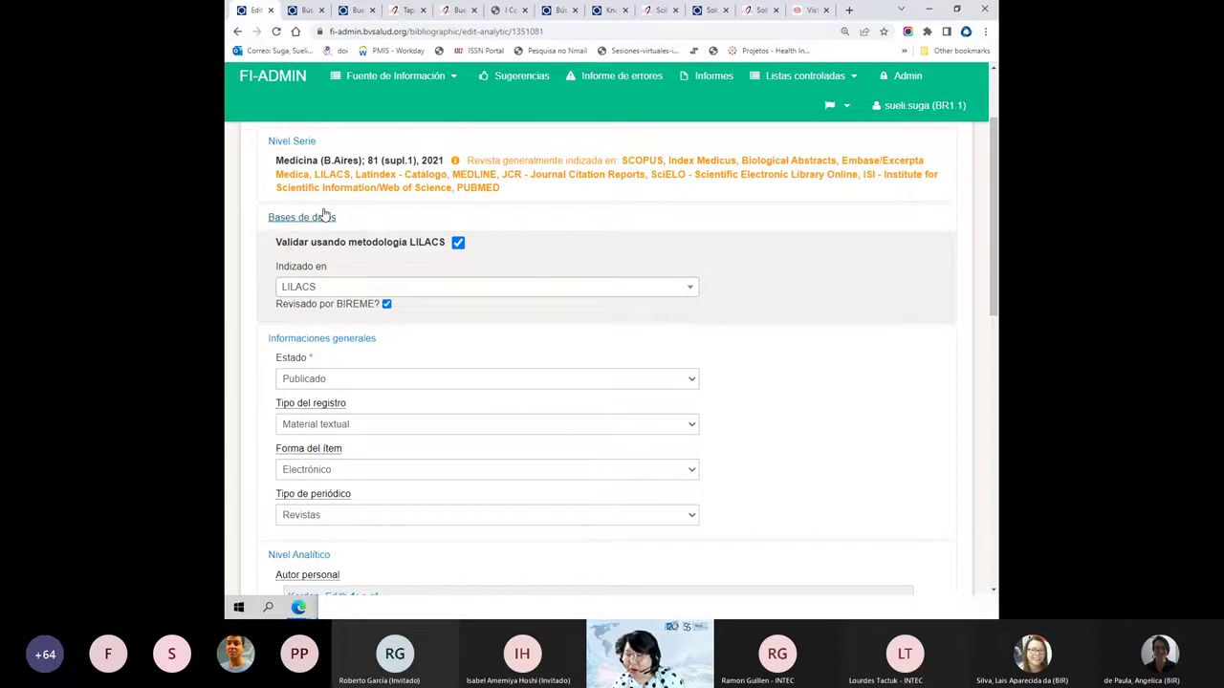
scroll(324, 214, "down", 2)
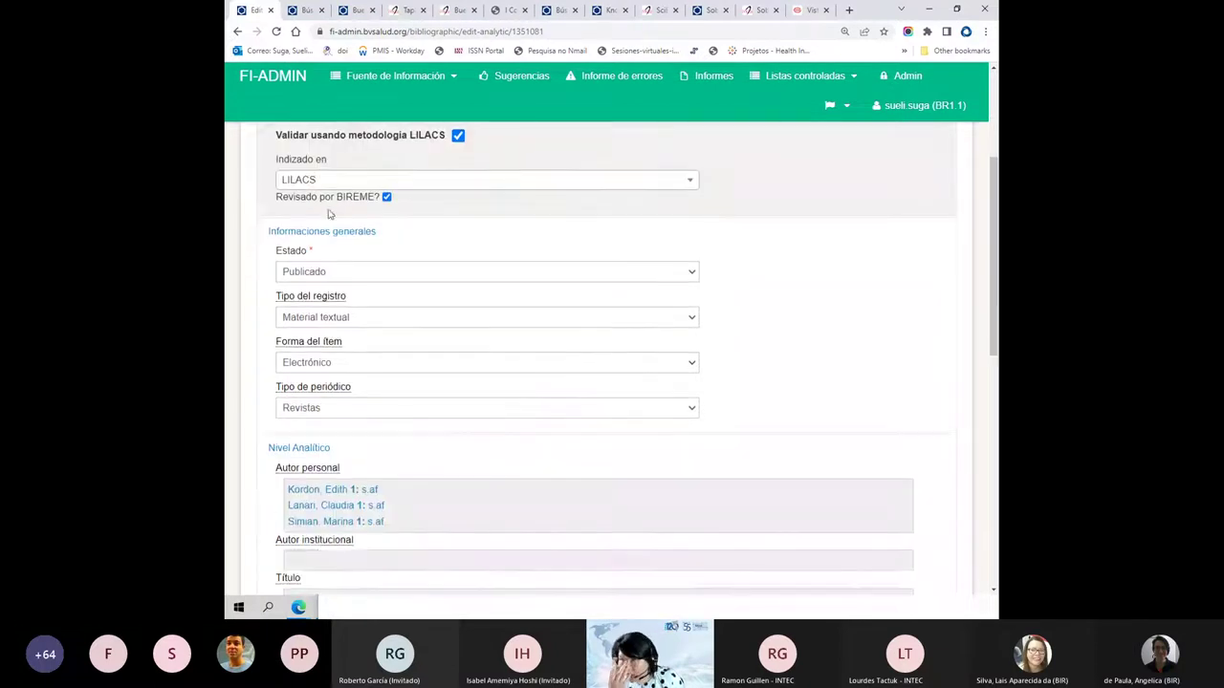
scroll(346, 421, "down", 1)
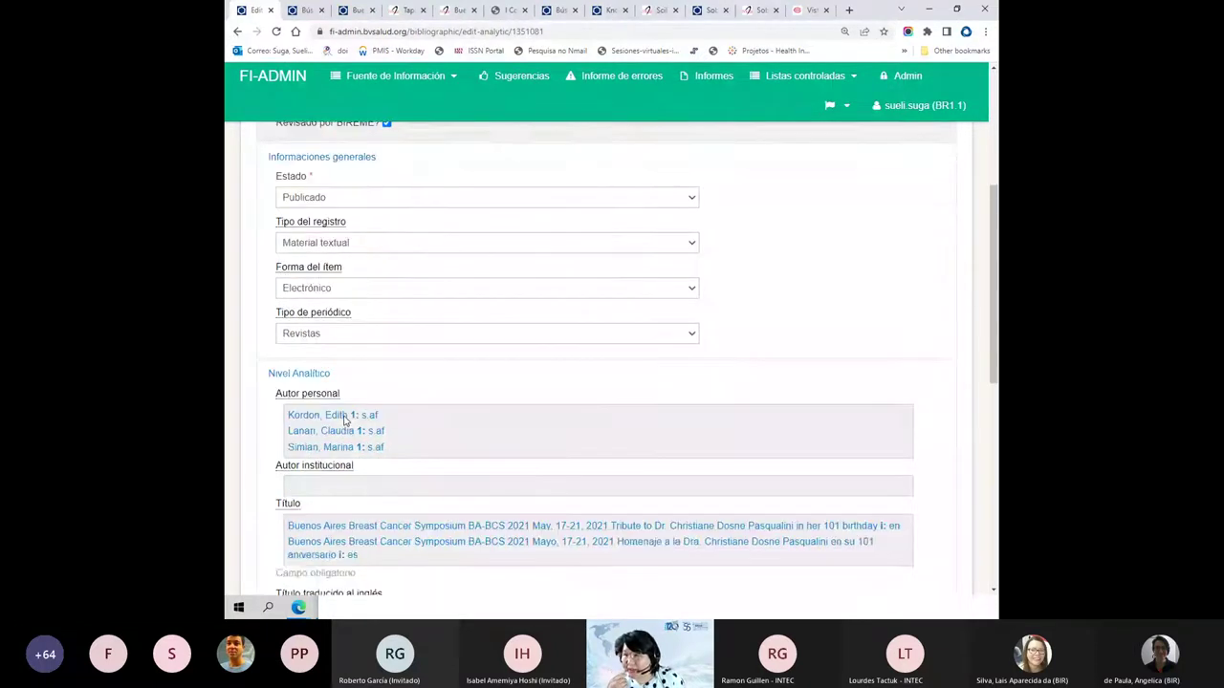
scroll(345, 421, "up", 1)
scroll(345, 420, "up", 3)
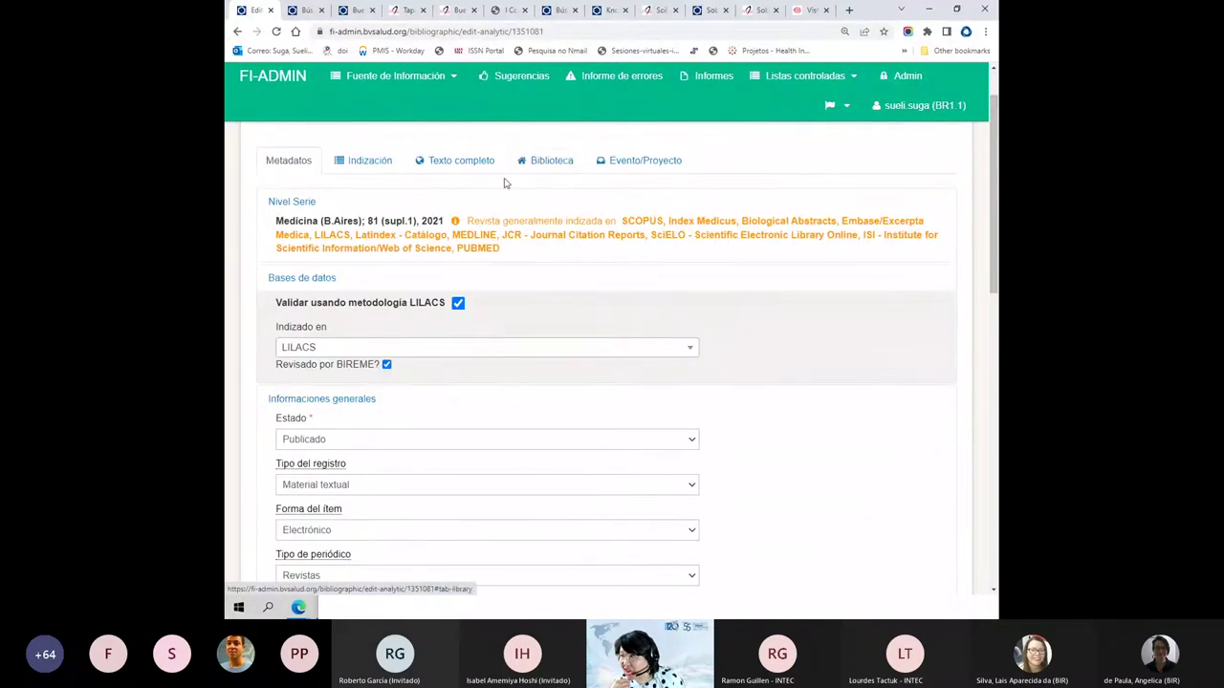
scroll(277, 189, "up", 1)
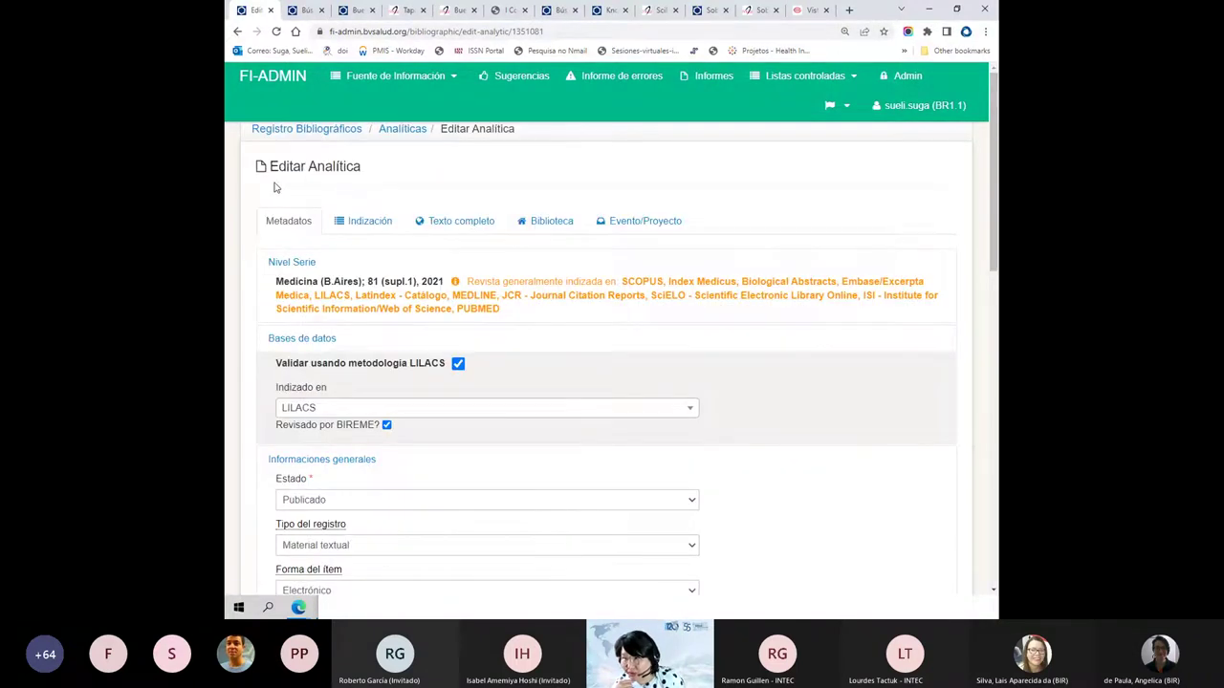
- Highlight the page heading and the series-level source, and examine the analytic-level authors, titles and pages
left_click_drag(280, 167, 347, 168)
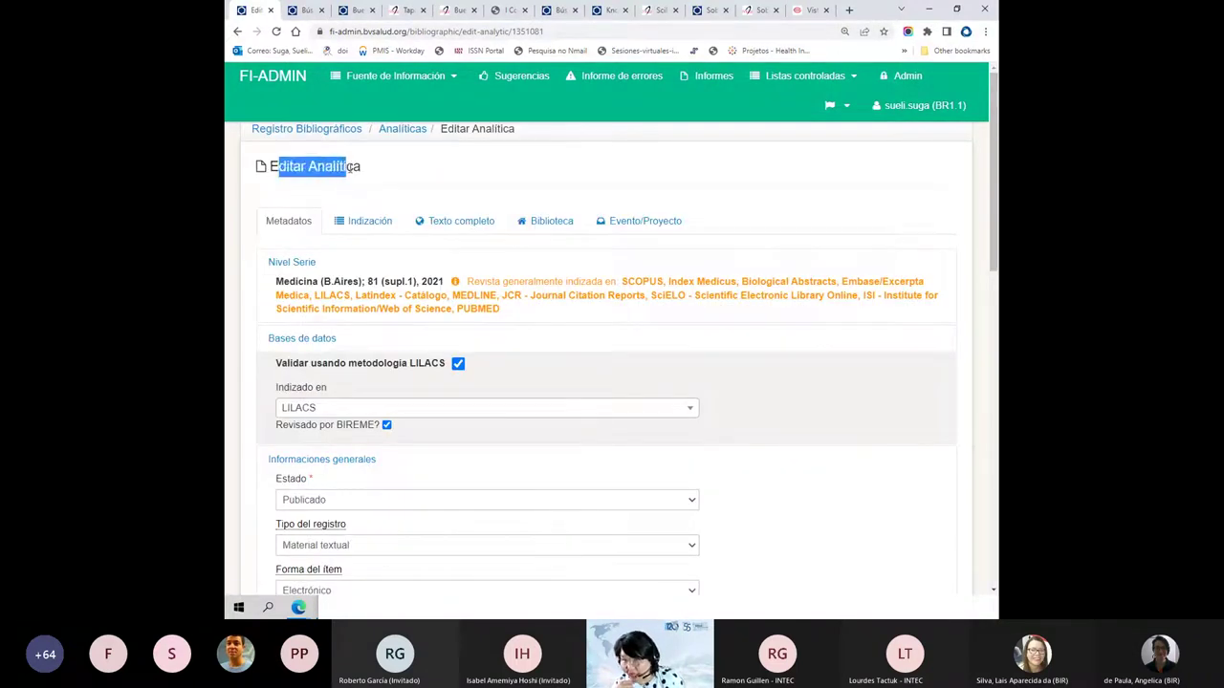
left_click_drag(275, 281, 452, 285)
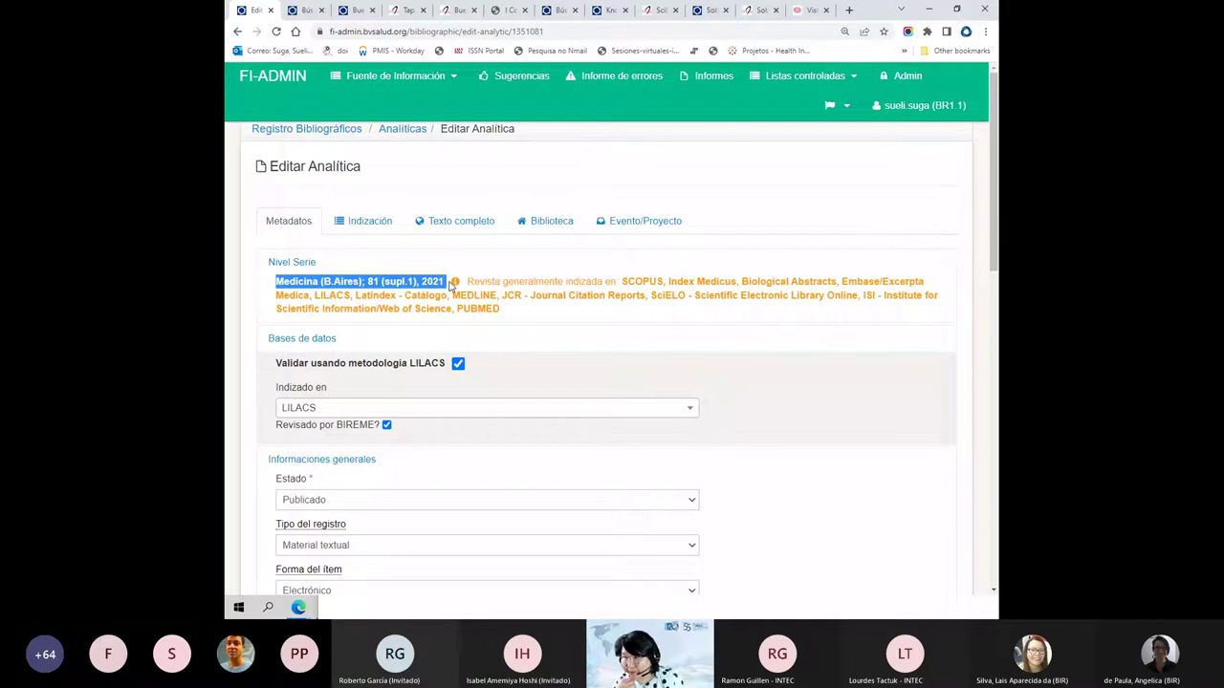
scroll(452, 285, "down", 4)
scroll(450, 286, "down", 2)
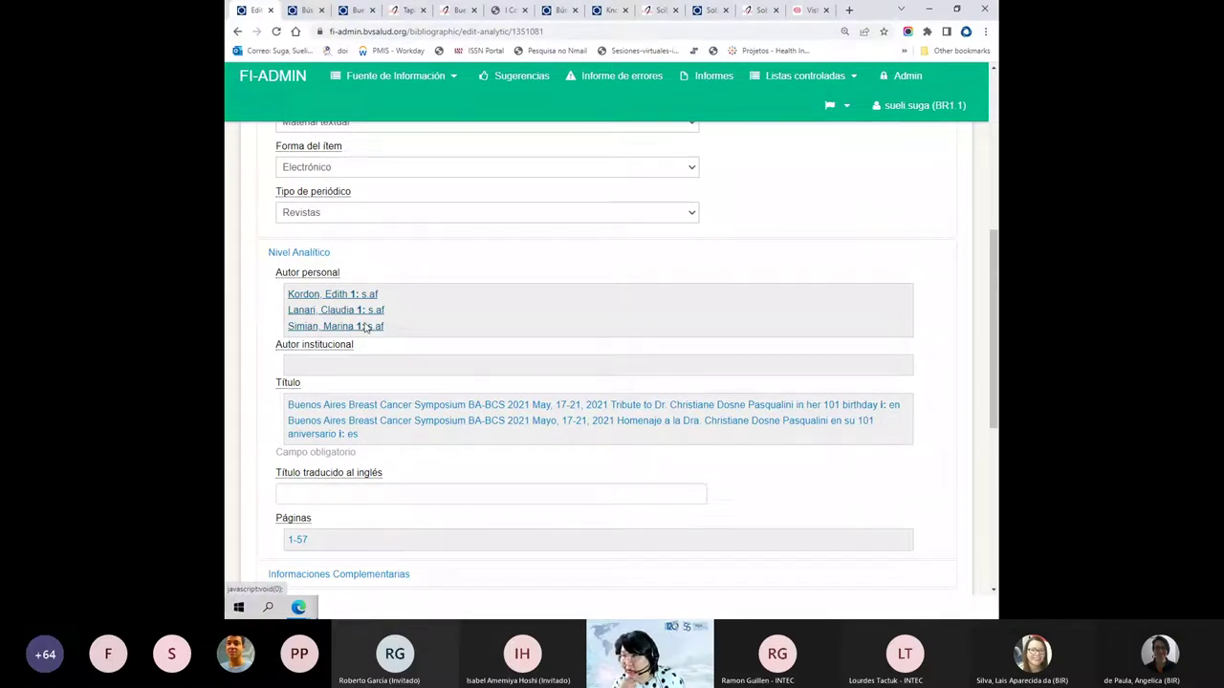
scroll(366, 328, "down", 1)
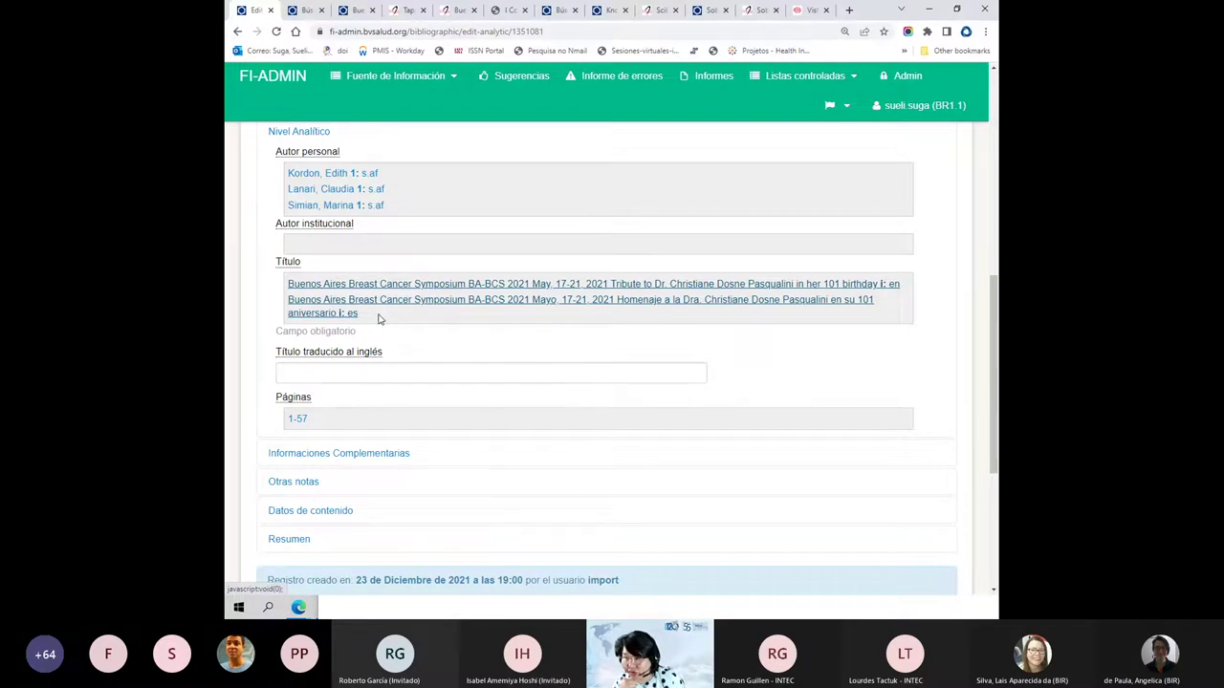
scroll(383, 330, "down", 1)
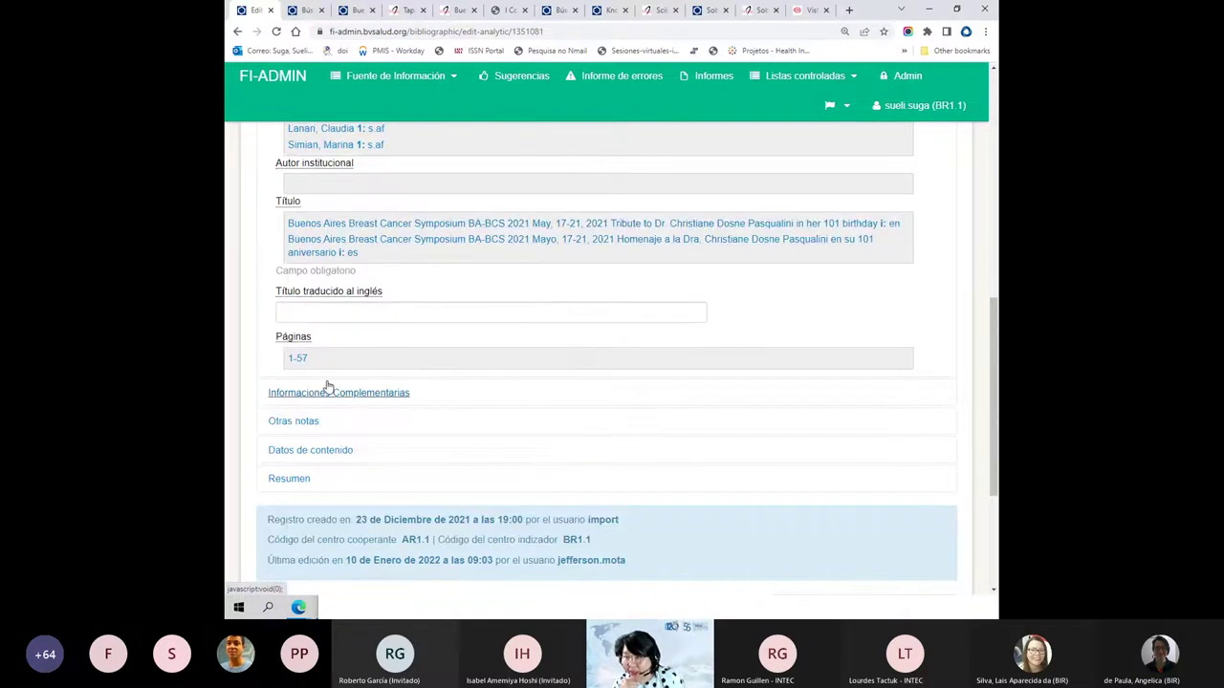
- Replace the record's start and end page numbers with a single Páginas value of 57
left_click(298, 359)
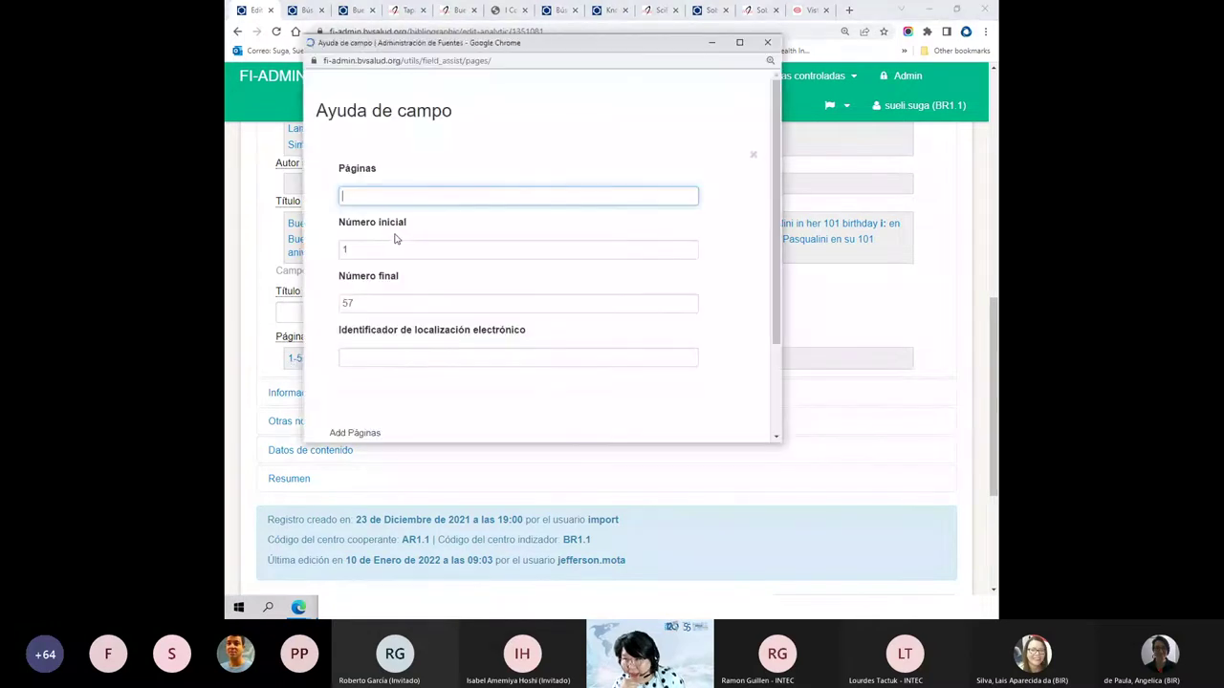
type("57")
left_click(346, 303)
scroll(331, 309, "down", 1)
left_click(354, 355)
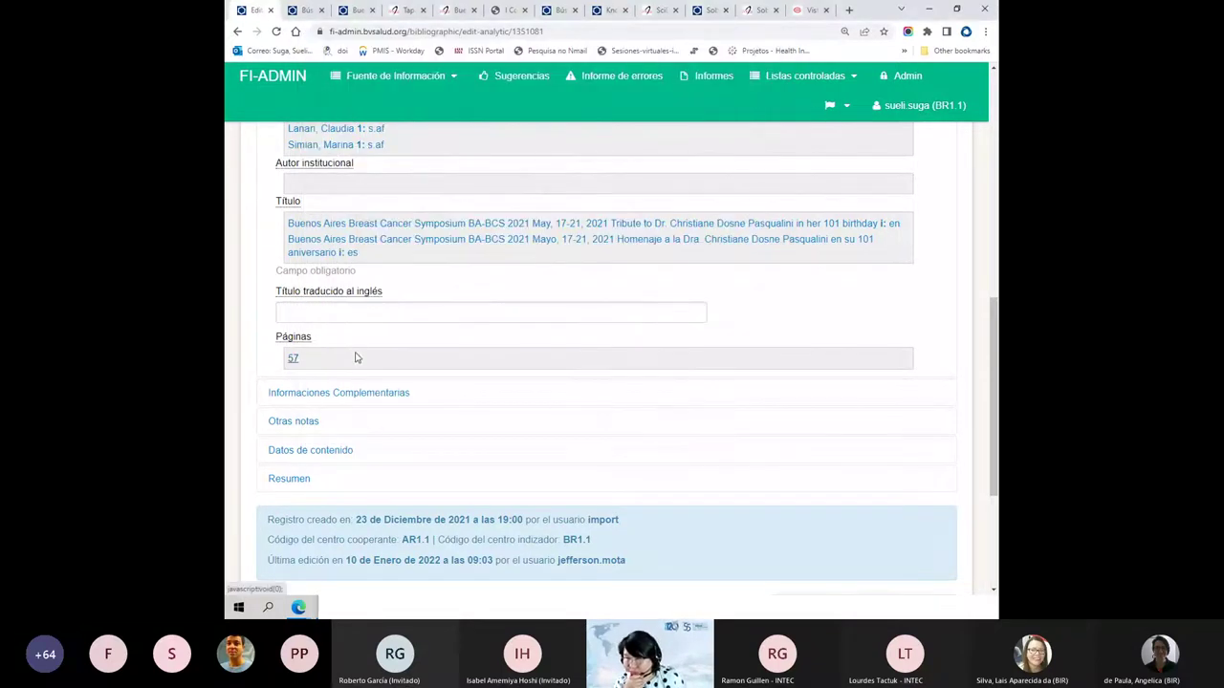
- Expand Informaciones Complementarias to check the descriptive information, text language and DOI fields
scroll(355, 354, "down", 1)
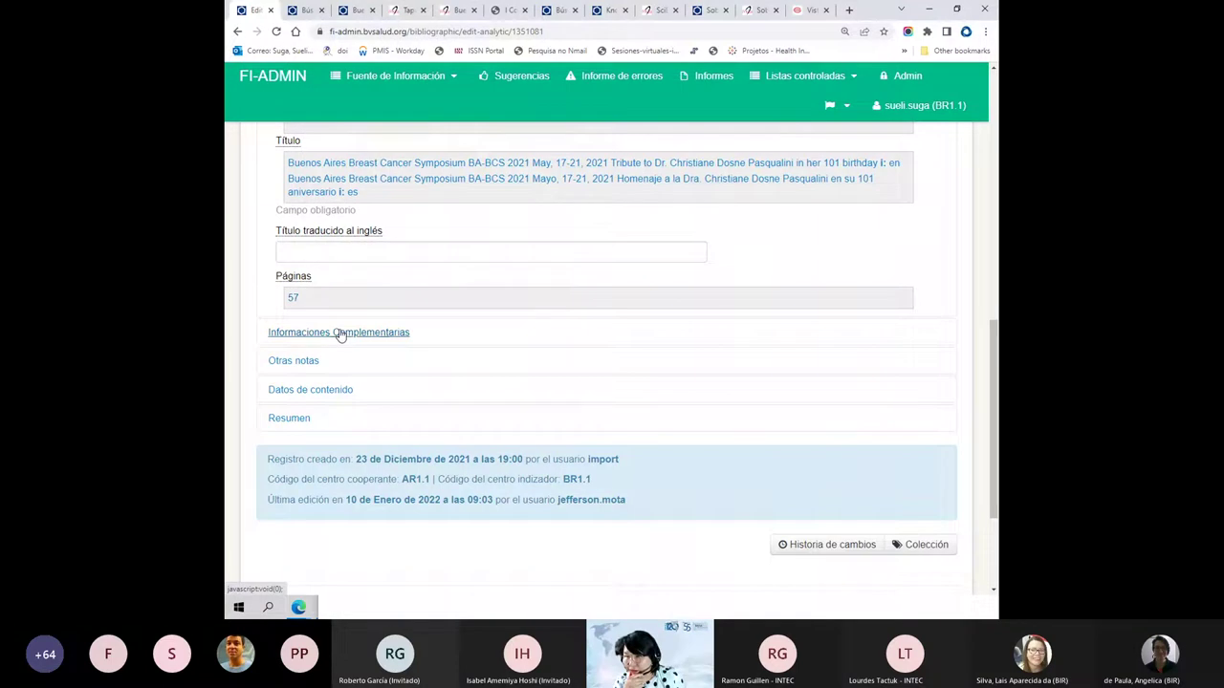
left_click(339, 332)
scroll(340, 332, "down", 1)
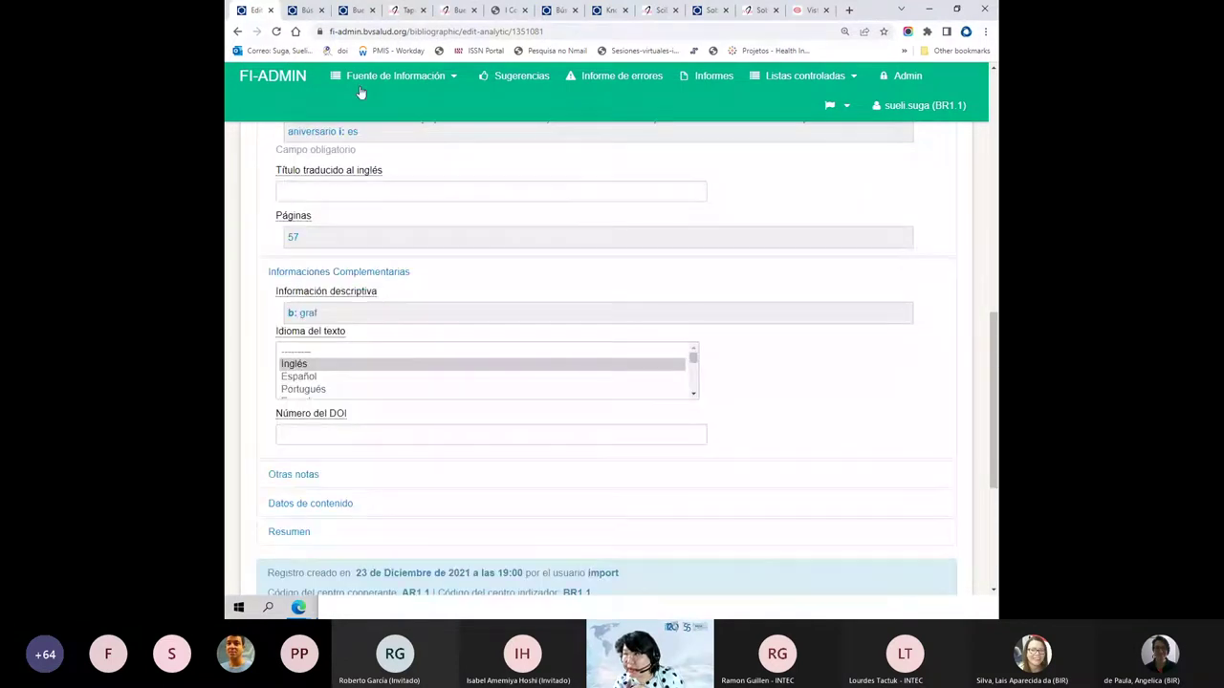
- Bring up the open full-text PDF of the Medicina Suplemento I, 2021 issue
left_click(353, 9)
left_click(313, 10)
left_click(356, 9)
left_click(402, 10)
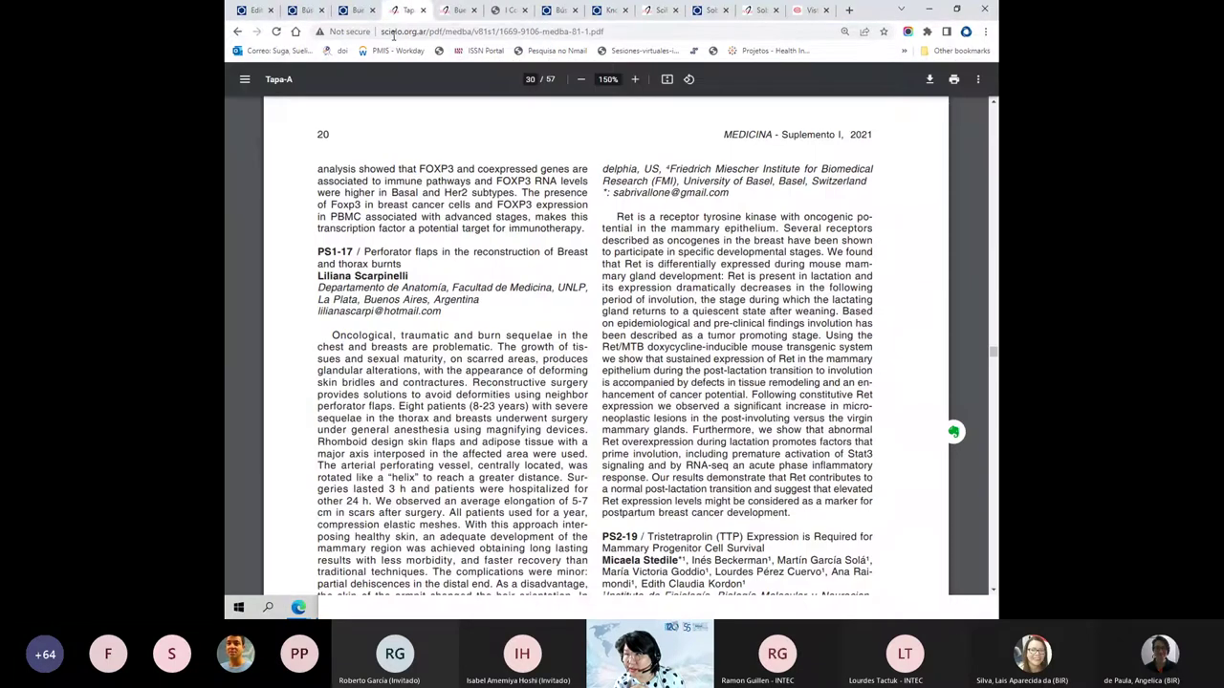
- Look through the supplement's PDF for figures as far as Fig. 1, Mapa de procesos, and compare with the record's descriptive information
scroll(393, 204, "down", 5)
scroll(393, 204, "down", 5)
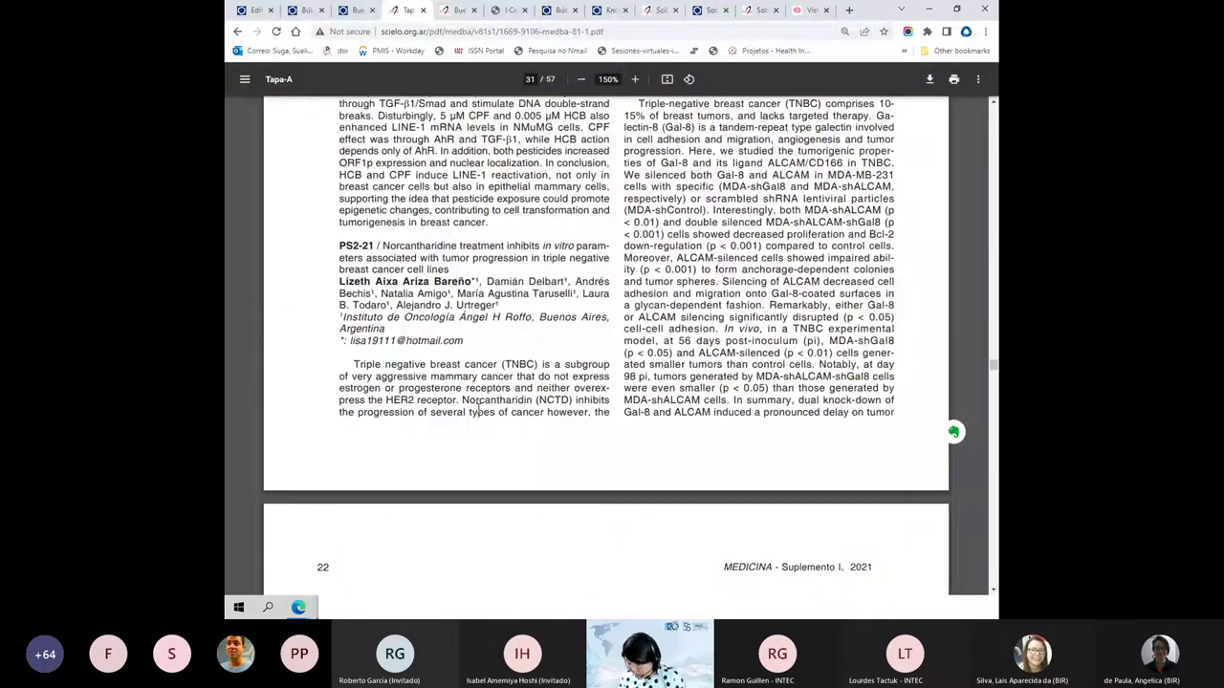
scroll(478, 406, "down", 1)
scroll(478, 406, "down", 5)
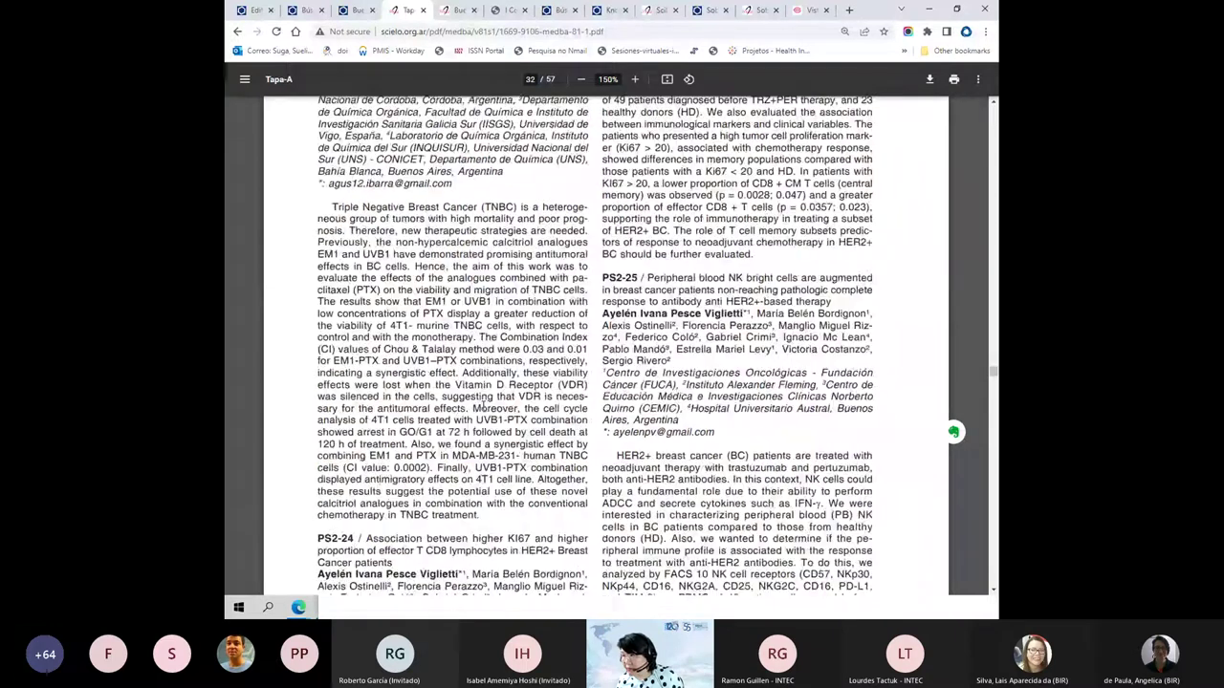
left_click(993, 538)
left_click_drag(992, 539, 992, 550)
scroll(621, 286, "up", 3)
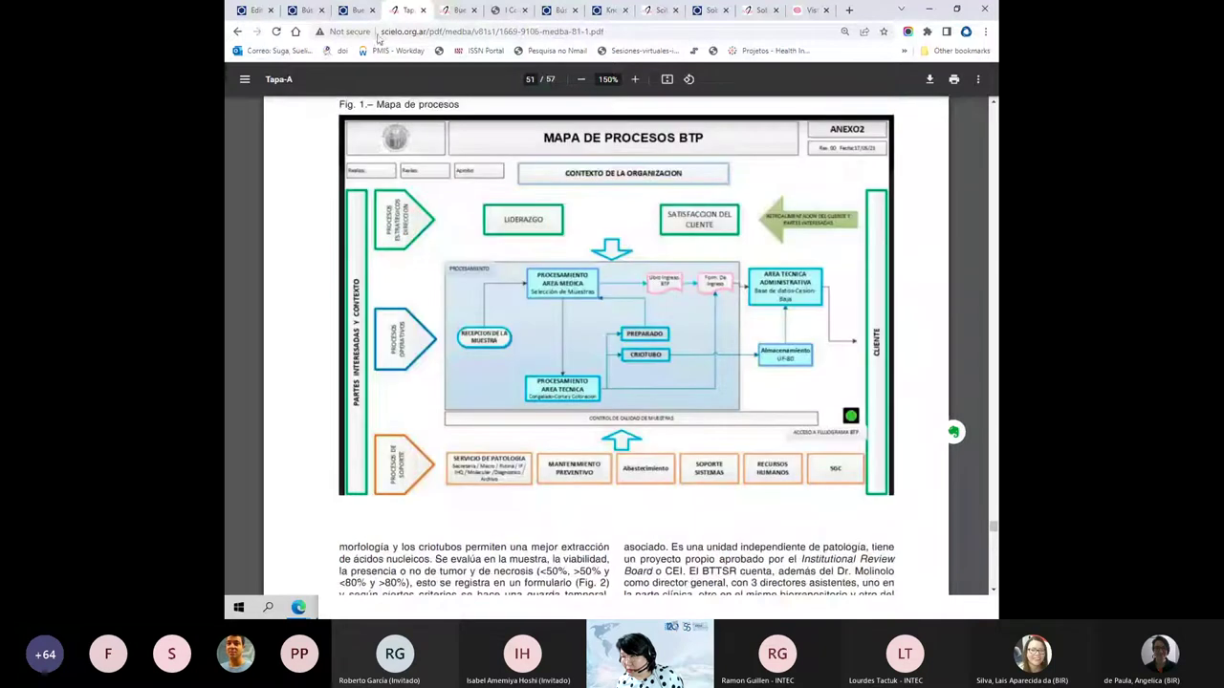
left_click(246, 11)
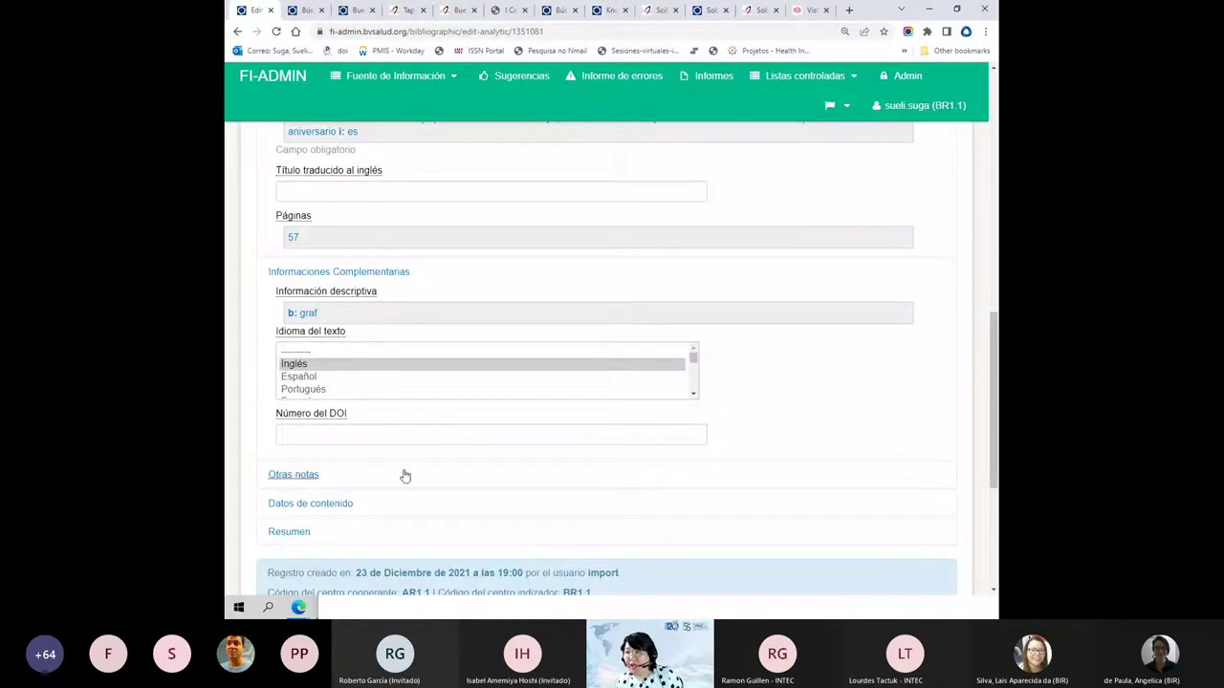
- Examine the PDF's front matter from the cover through the English and Spanish title pages to the sponsors page
left_click(405, 10)
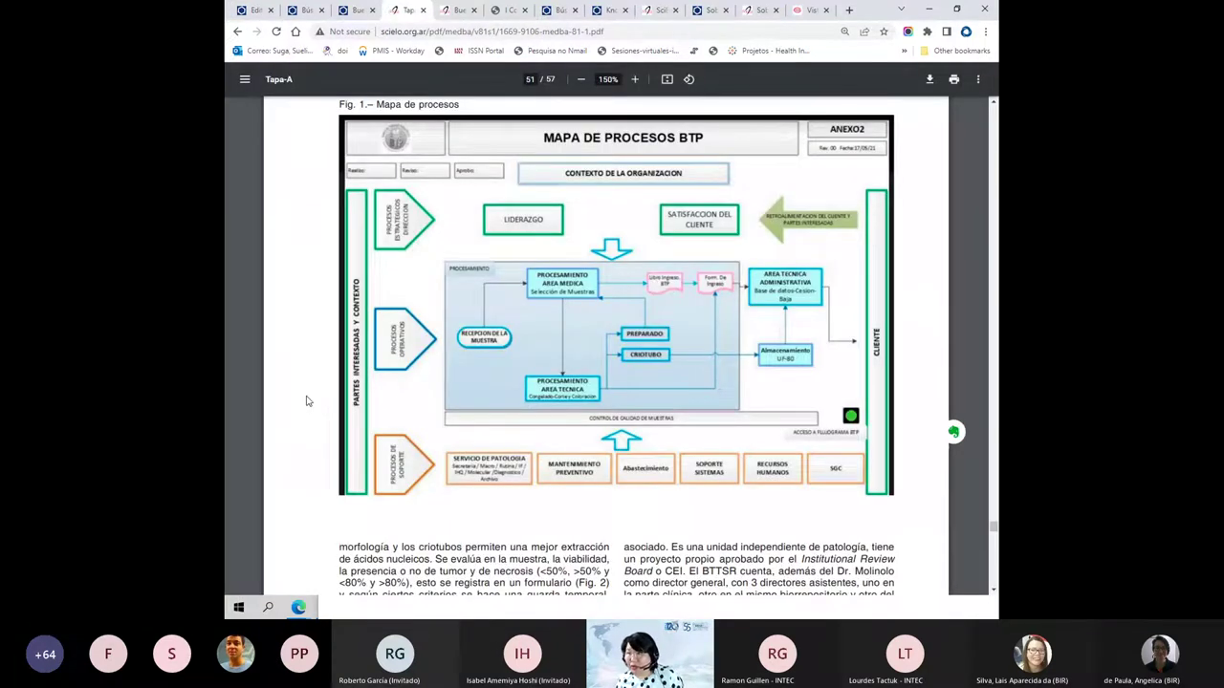
key("Home")
scroll(306, 400, "down", 7)
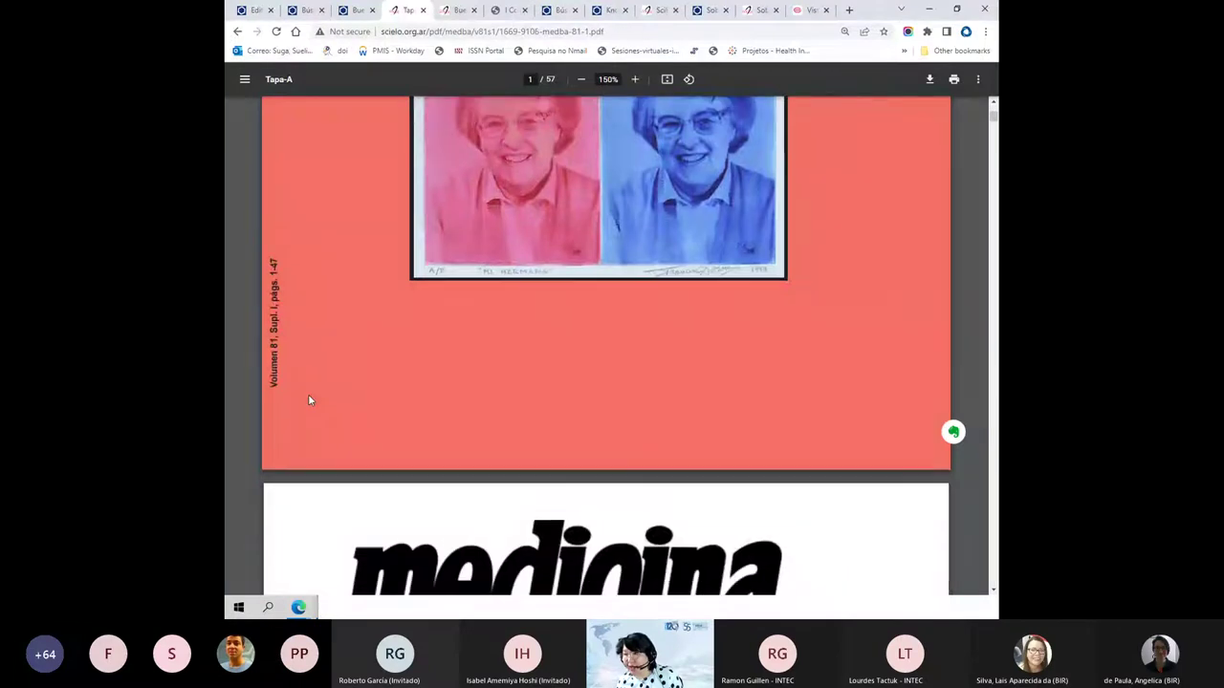
scroll(308, 400, "down", 10)
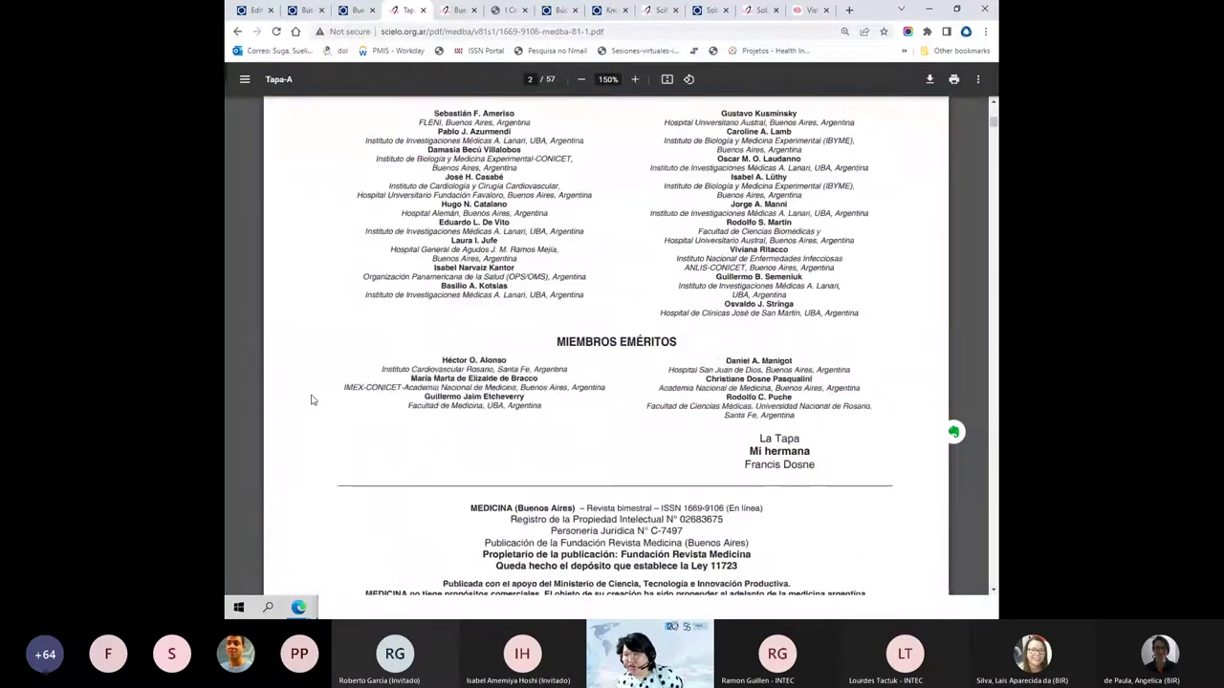
scroll(311, 399, "down", 8)
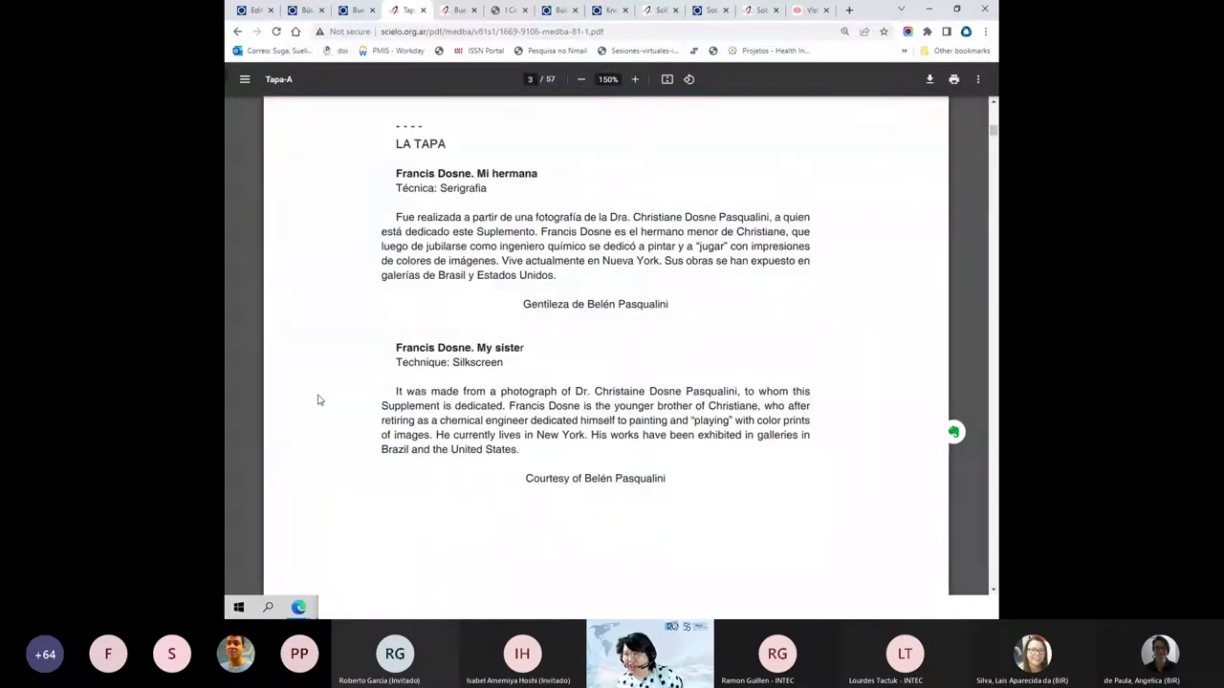
scroll(319, 399, "down", 8)
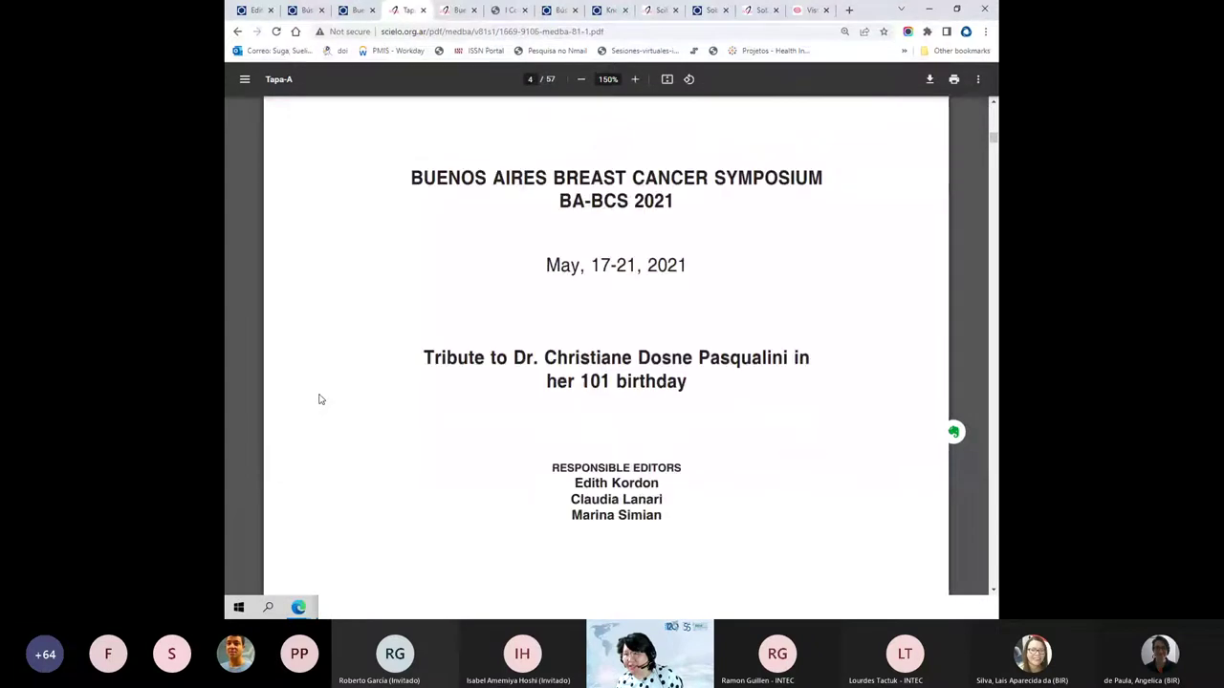
scroll(321, 399, "down", 10)
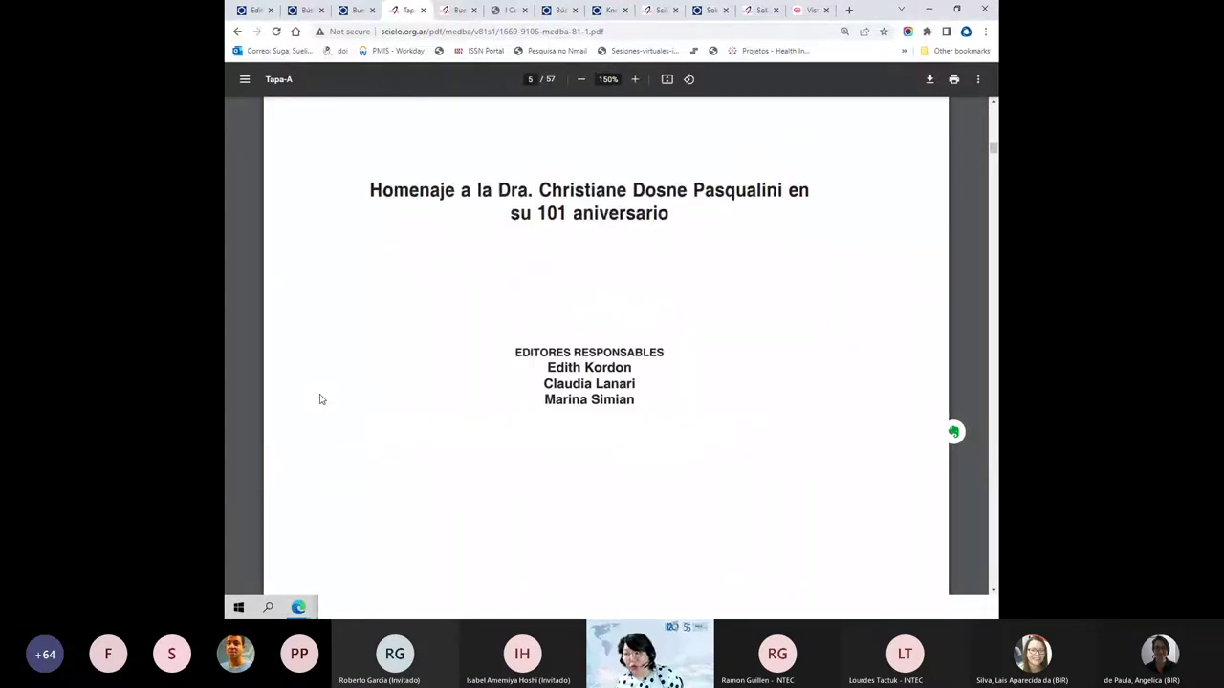
scroll(324, 399, "down", 6)
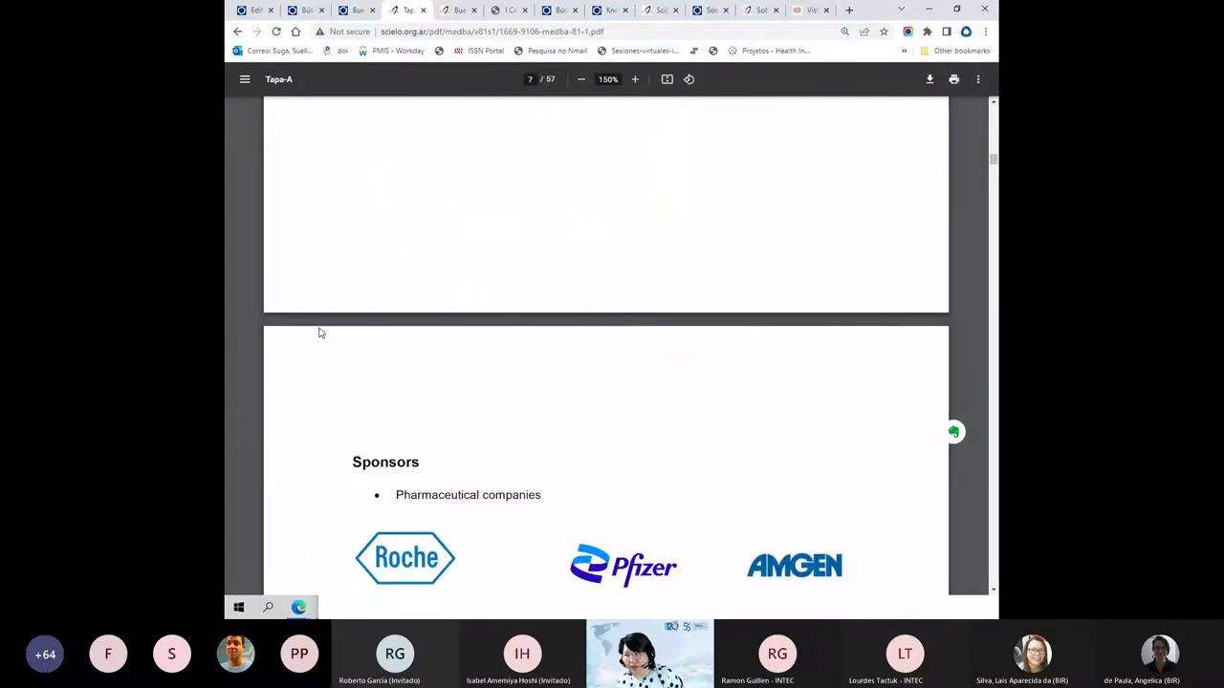
- Check the record's Datos de contenido for clinical trial registry and author keywords, and review its series and database data
left_click(254, 10)
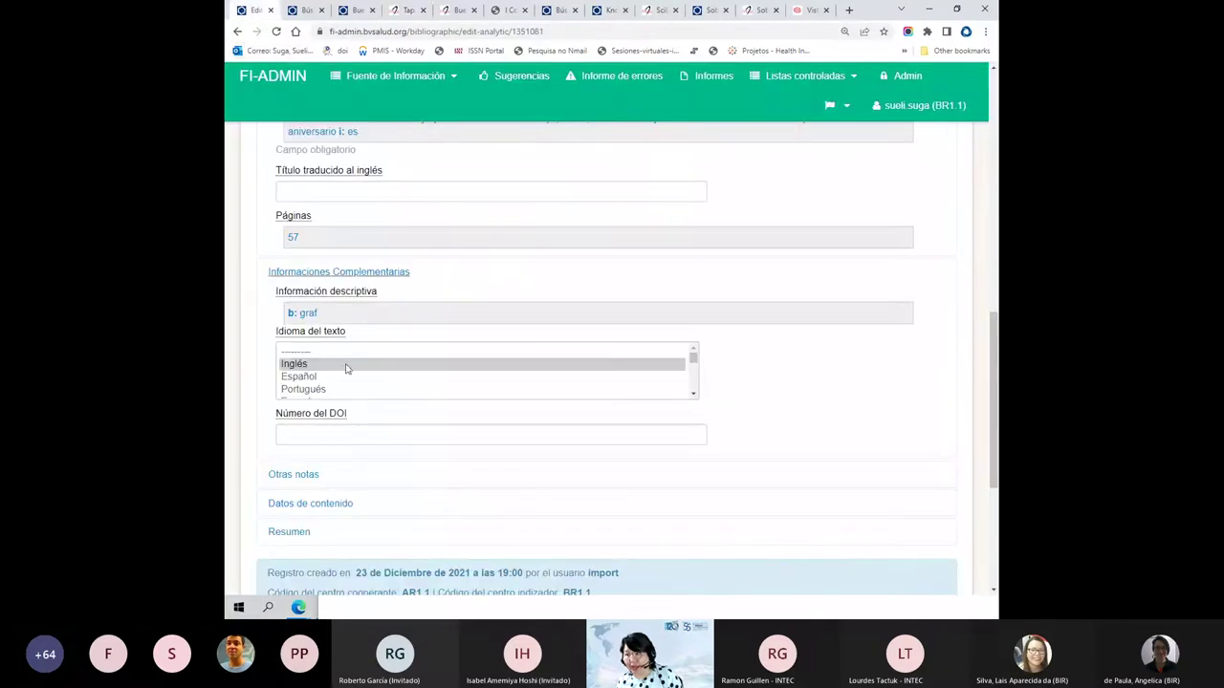
scroll(325, 354, "down", 2)
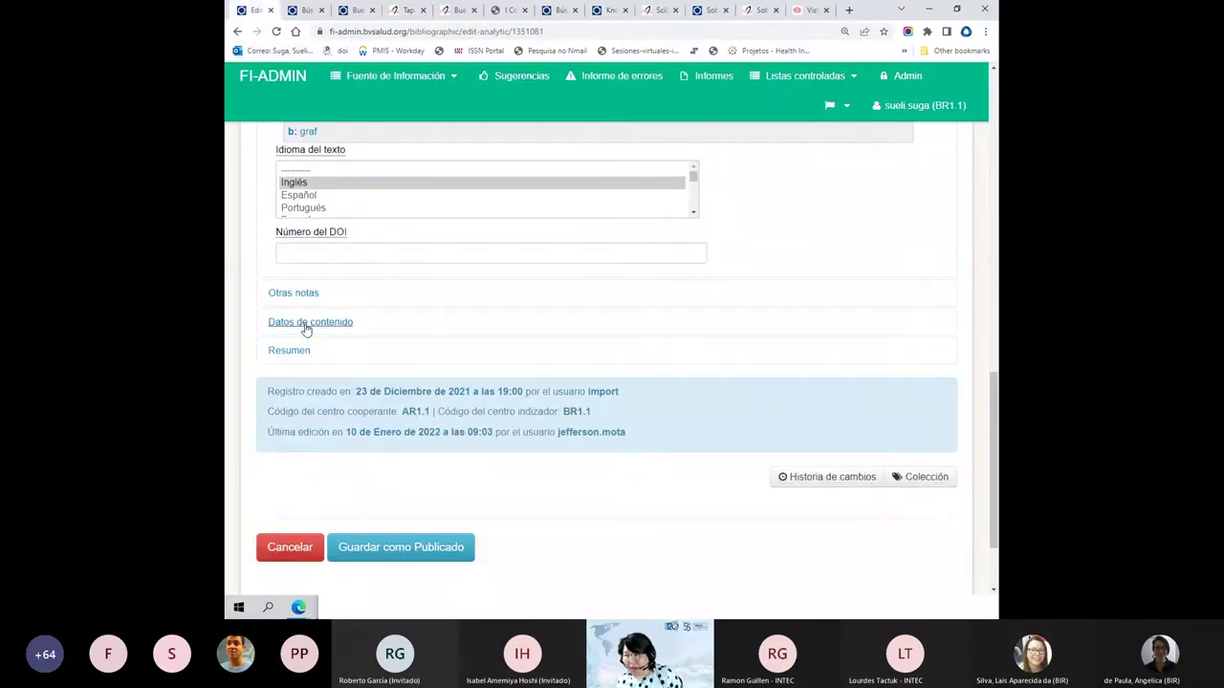
left_click(308, 322)
scroll(362, 407, "down", 1)
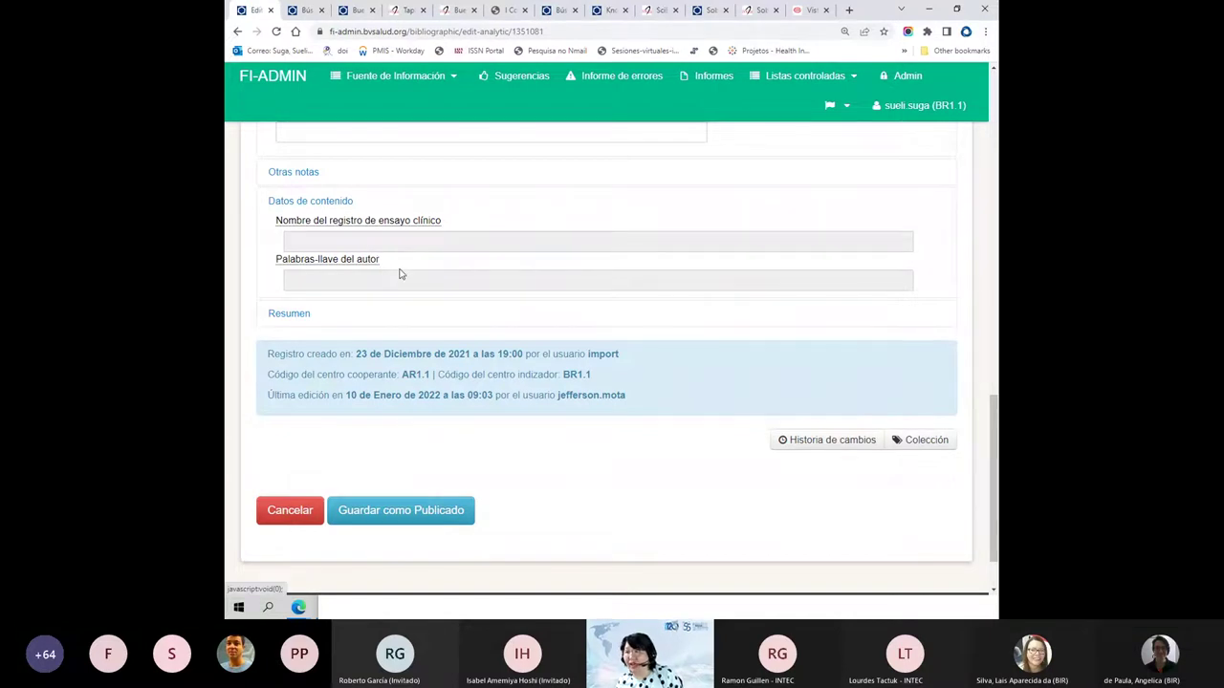
scroll(400, 274, "up", 15)
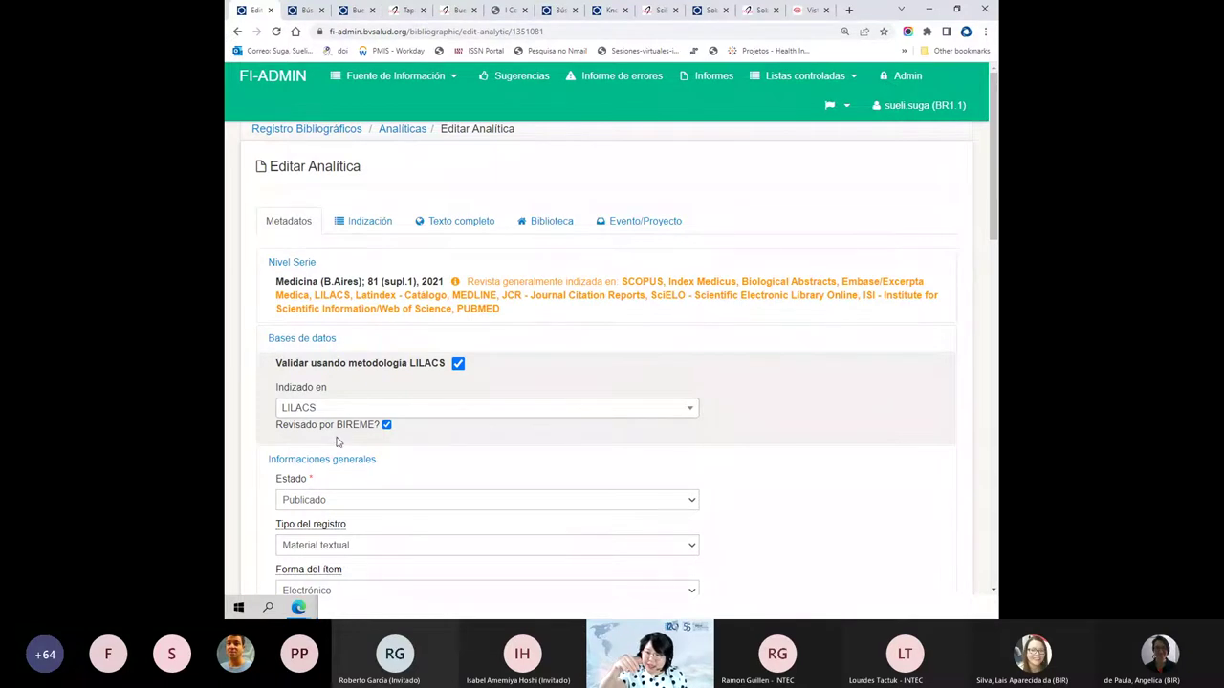
scroll(337, 442, "down", 2)
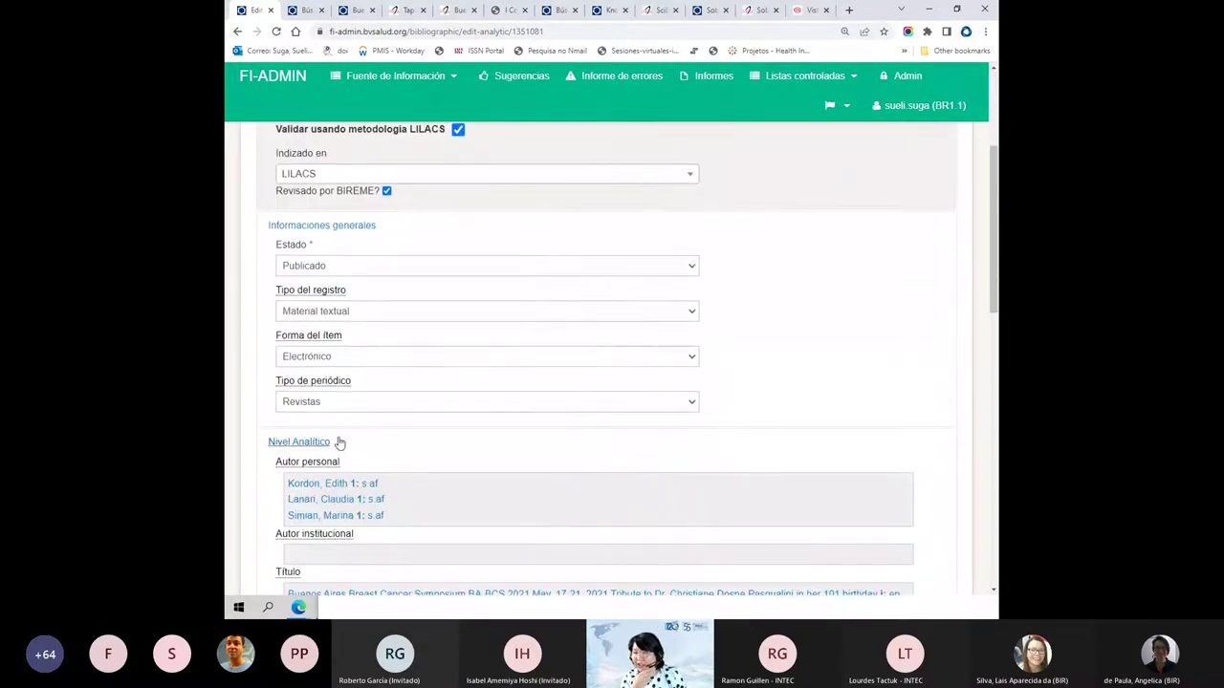
scroll(338, 441, "up", 2)
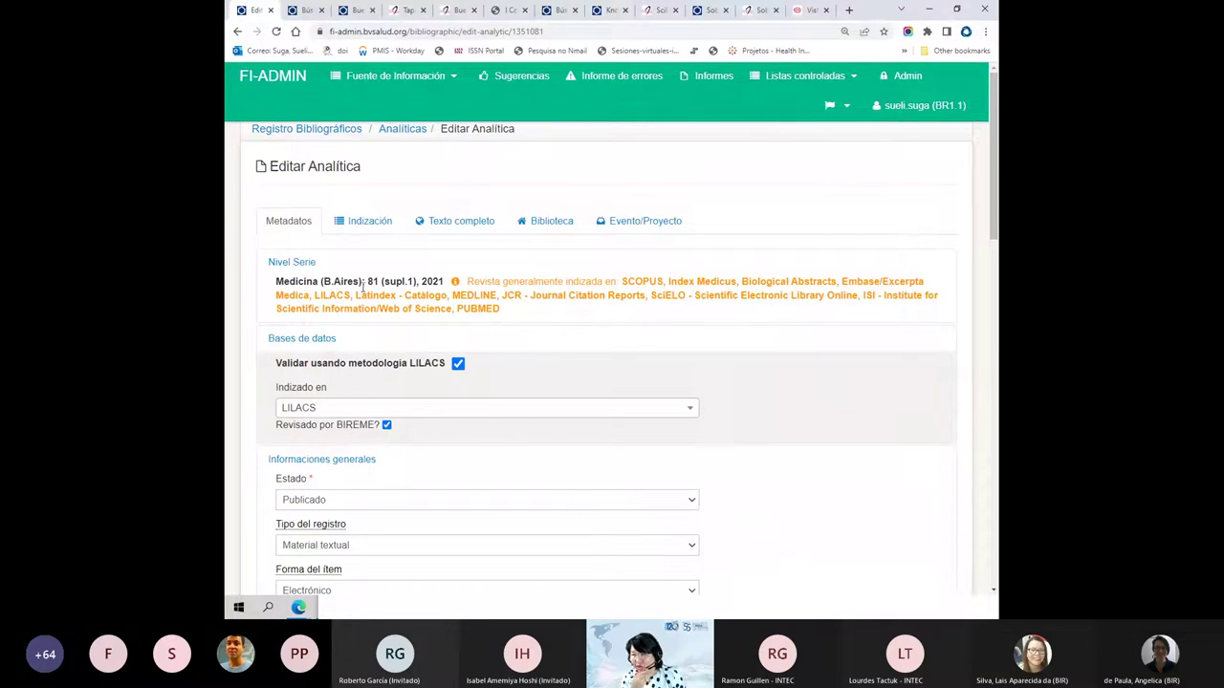
- Examine the record's indexing: primary descriptors, publication type and precoded descriptors
left_click(364, 221)
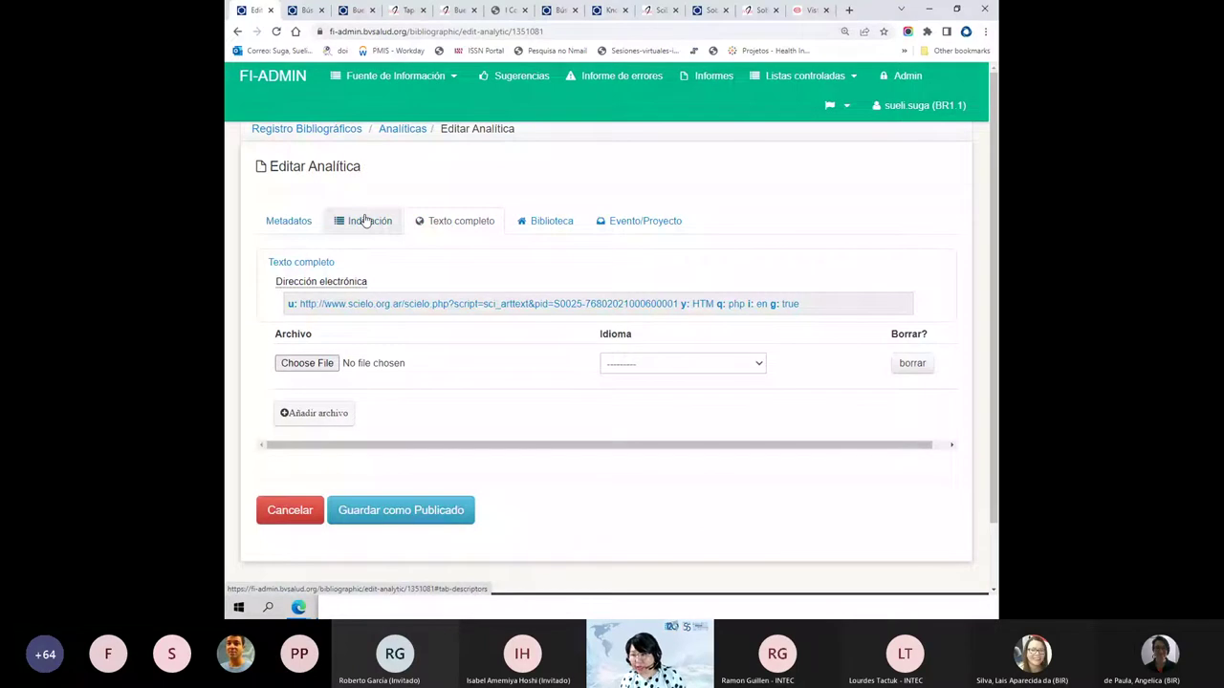
left_click(364, 221)
scroll(412, 362, "up", 2)
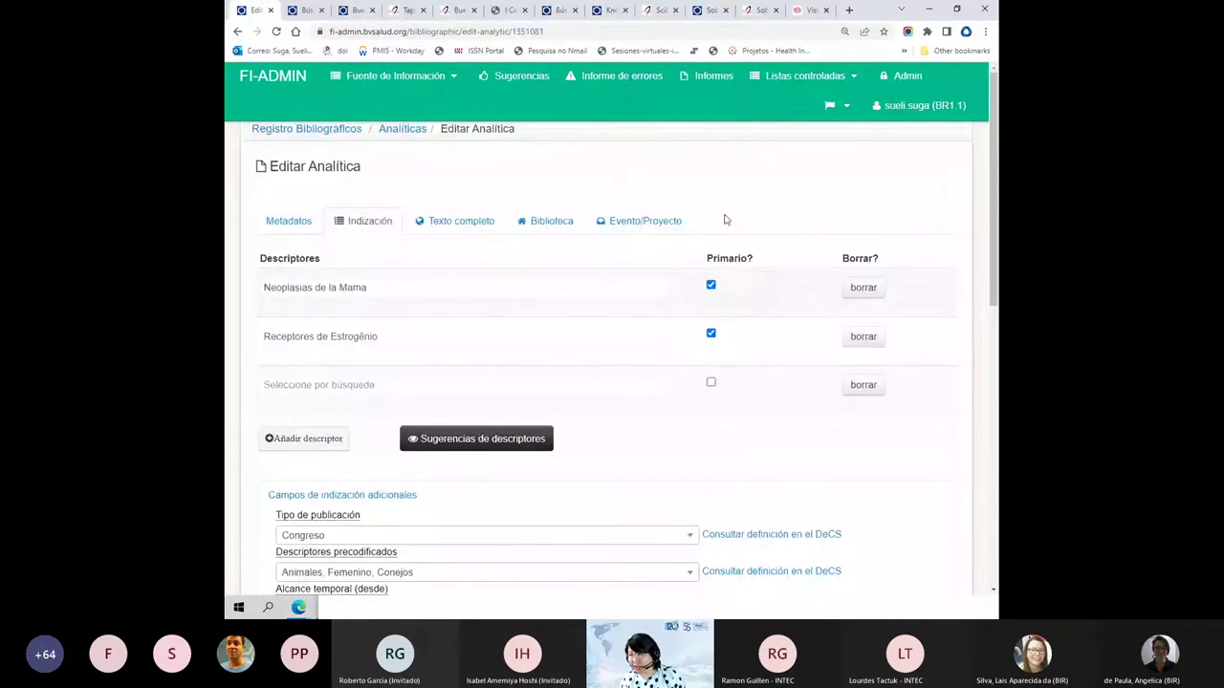
scroll(451, 557, "down", 2)
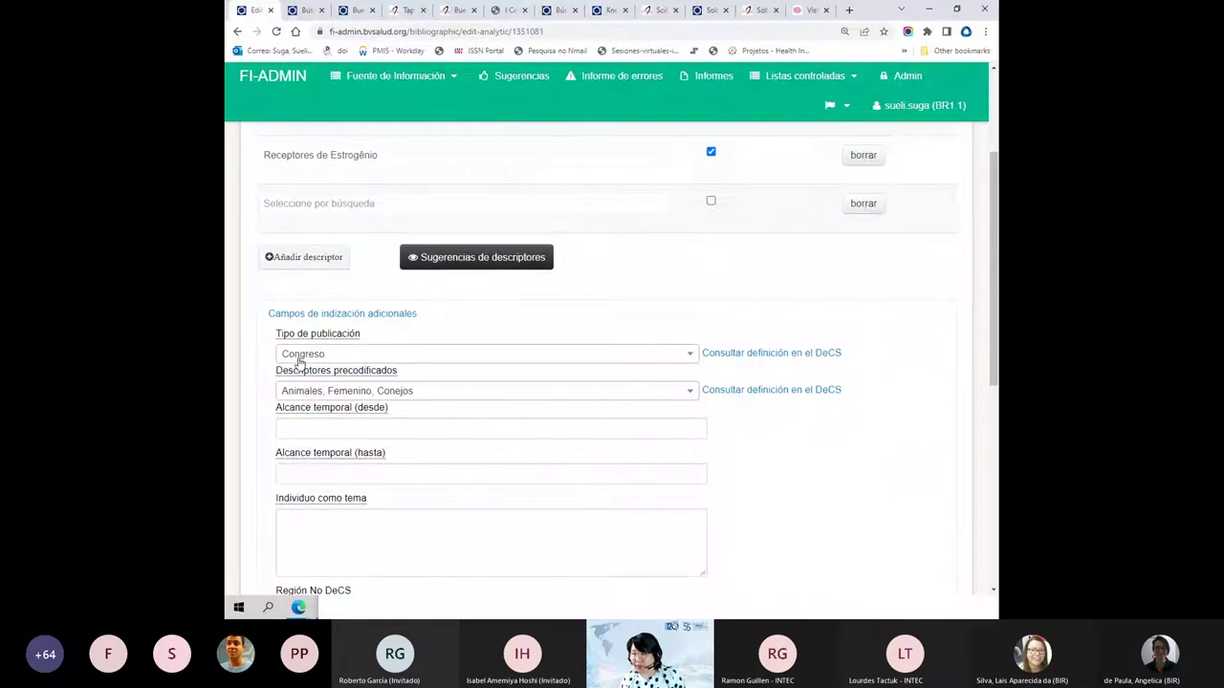
scroll(299, 362, "up", 2)
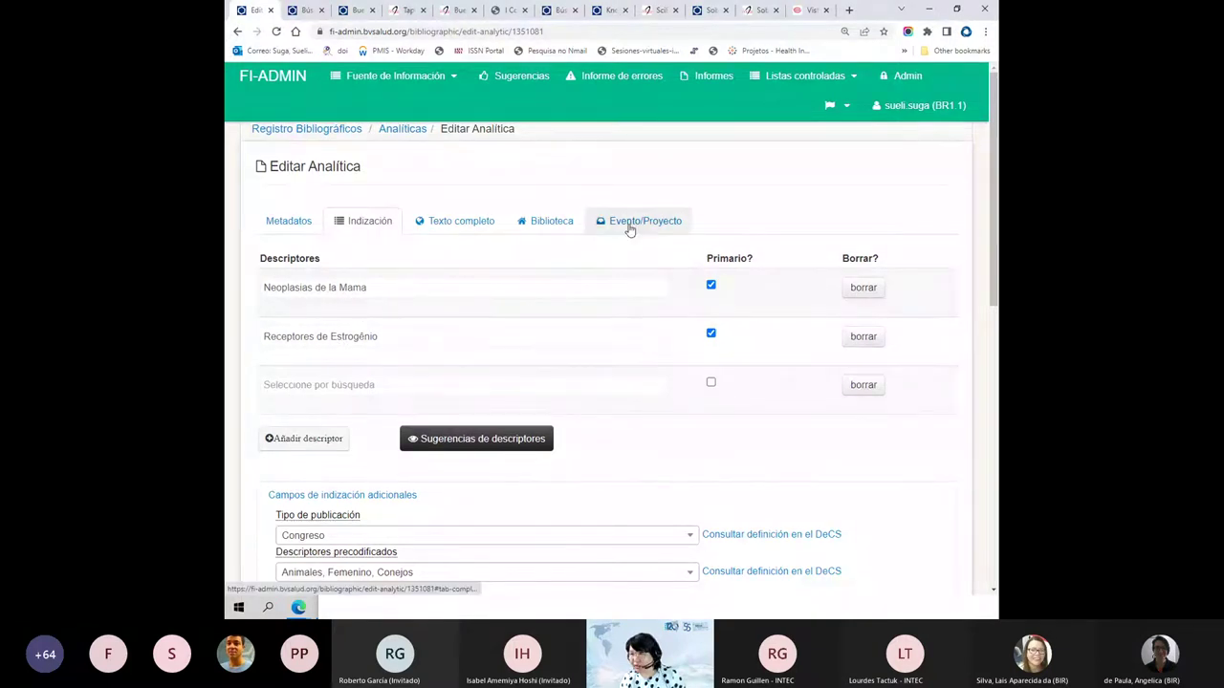
- Try to save the corrected analytic record as Publicado
scroll(459, 300, "down", 5)
scroll(455, 426, "down", 4)
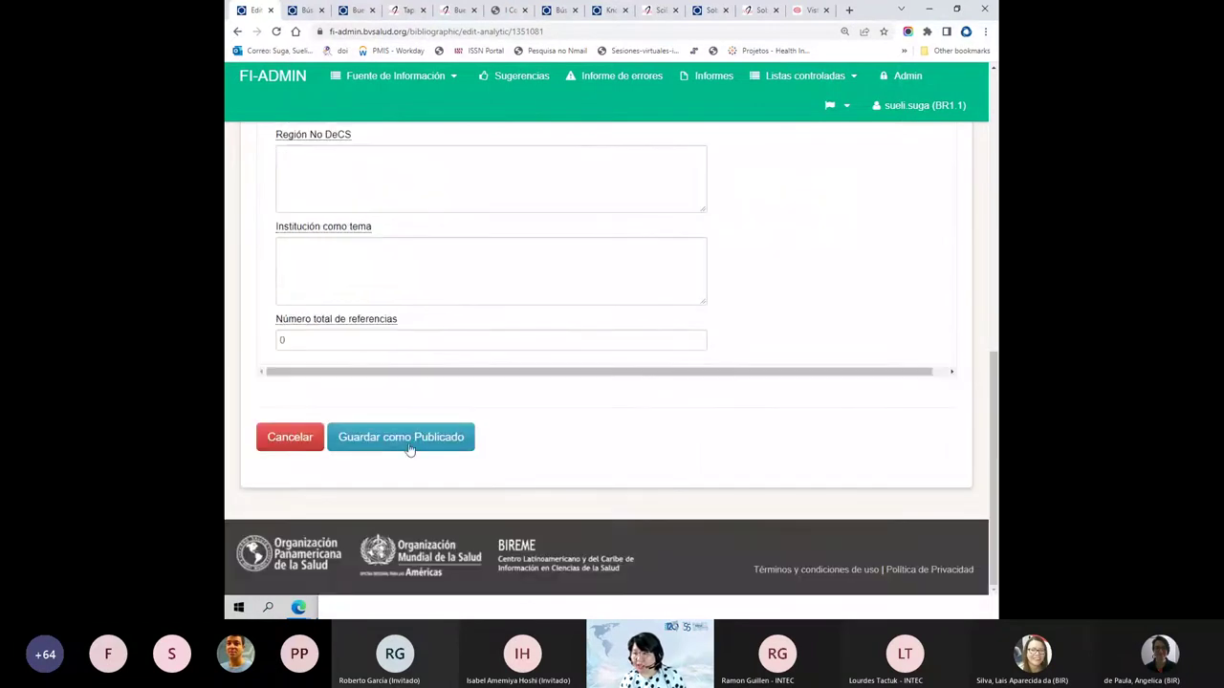
left_click(401, 439)
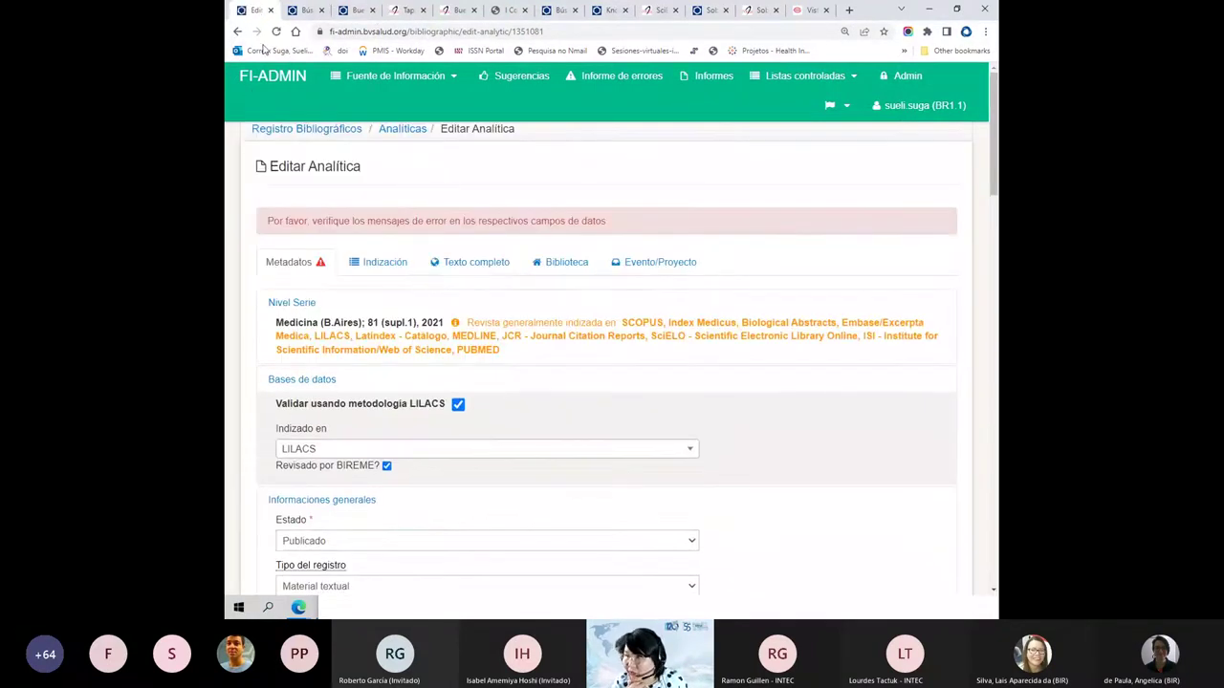
- Close the symposium's portal record, full-text PDF, SciELO page and the adjacent page, and return to the analytic record in FI-ADMIN
left_click(402, 10)
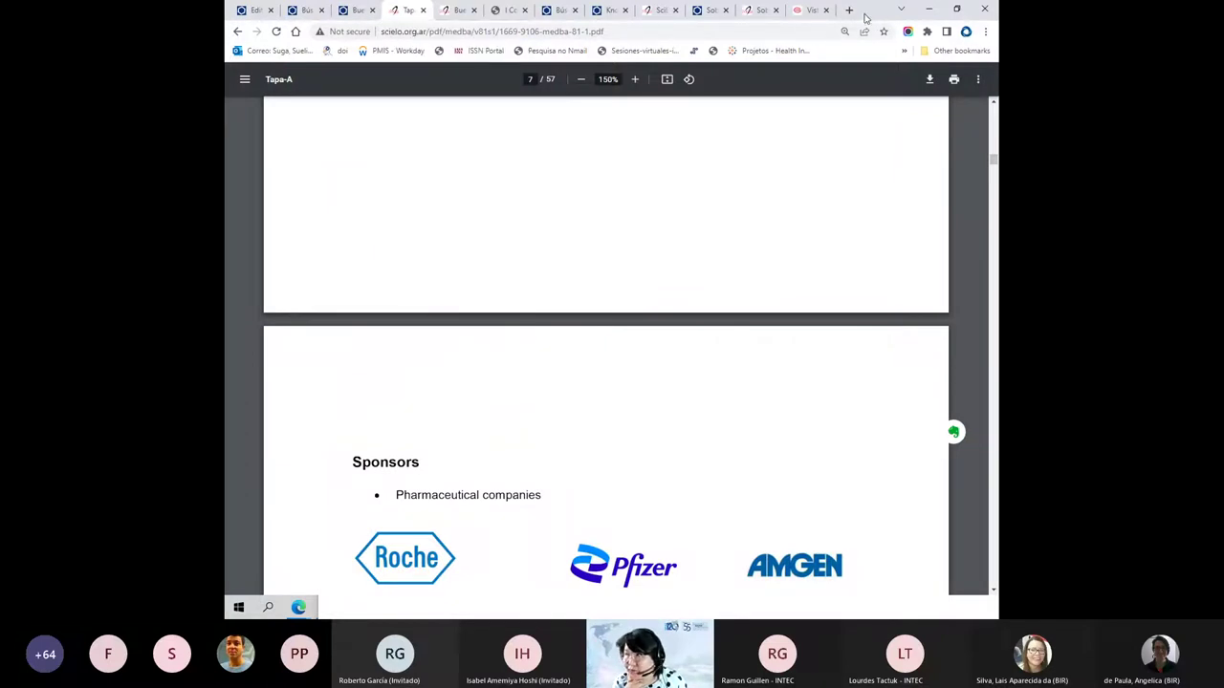
left_click(359, 11)
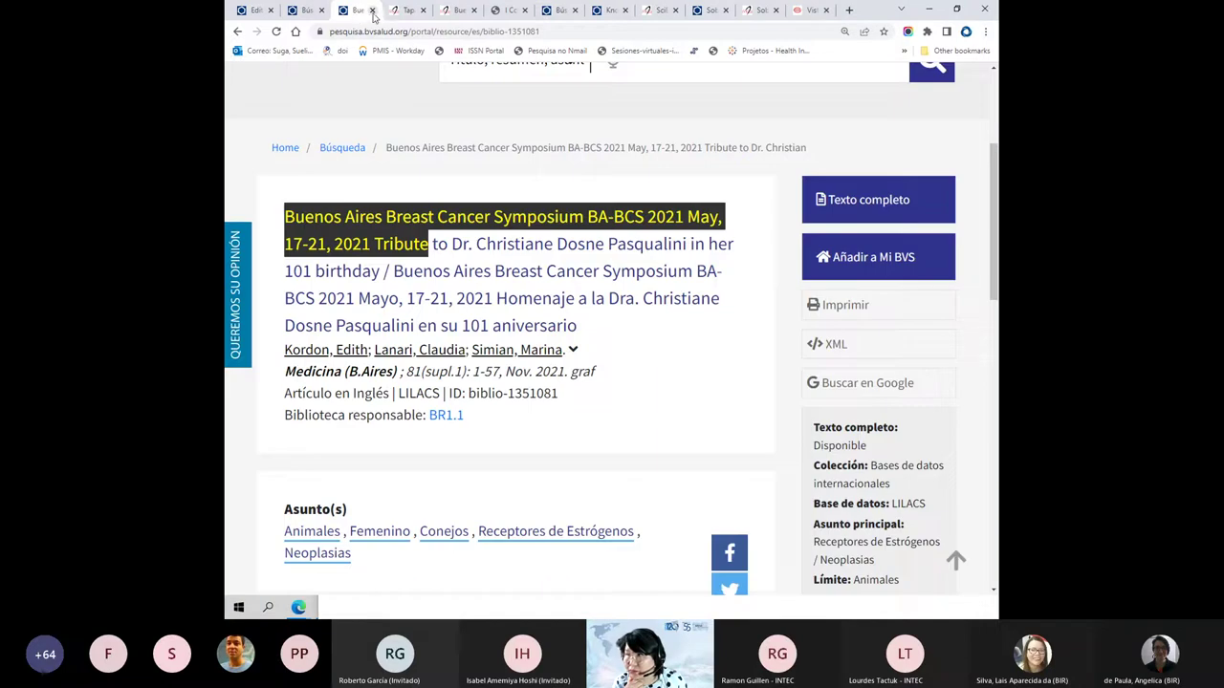
left_click(372, 10)
left_click(372, 10)
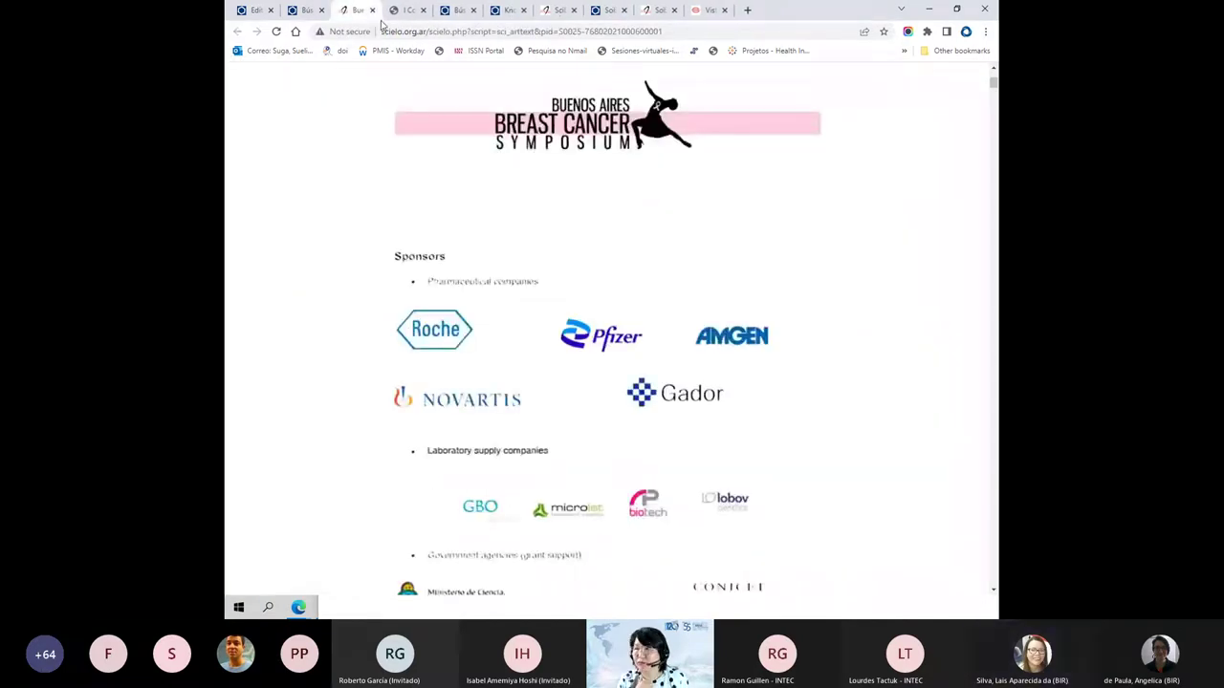
left_click(372, 10)
left_click(372, 11)
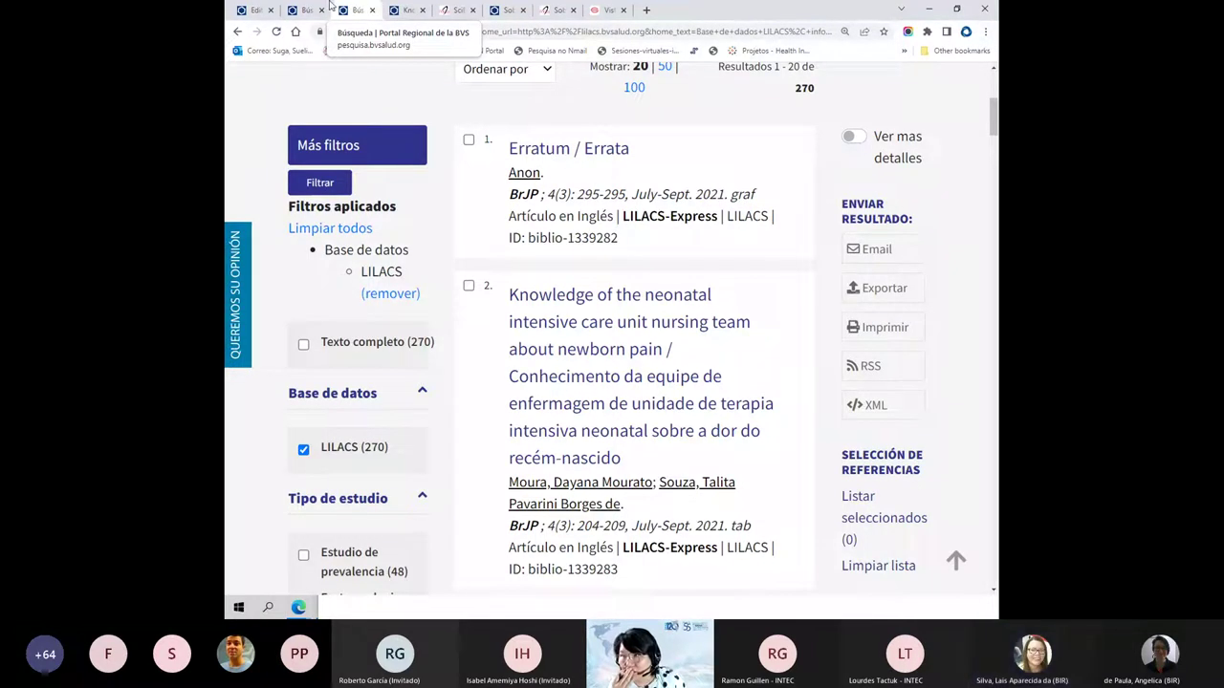
left_click(261, 10)
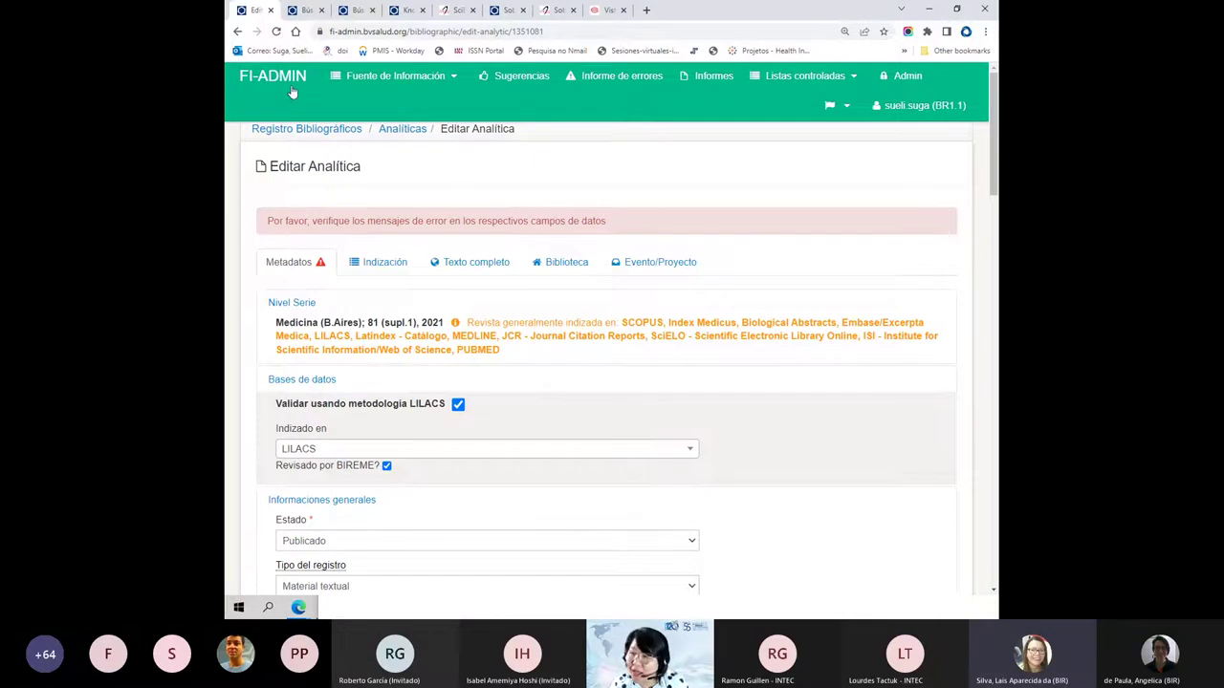
- Remove LILACS from the databases the record is indexed in
scroll(355, 224, "down", 1)
scroll(427, 481, "down", 1)
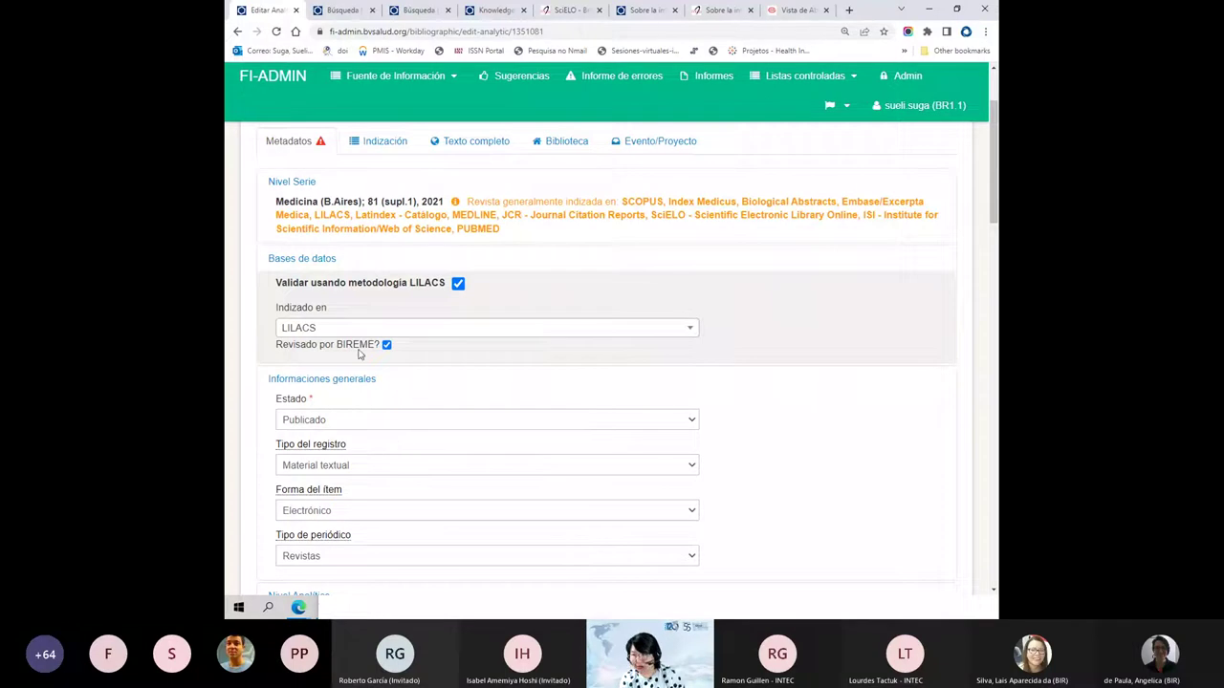
left_click(326, 331)
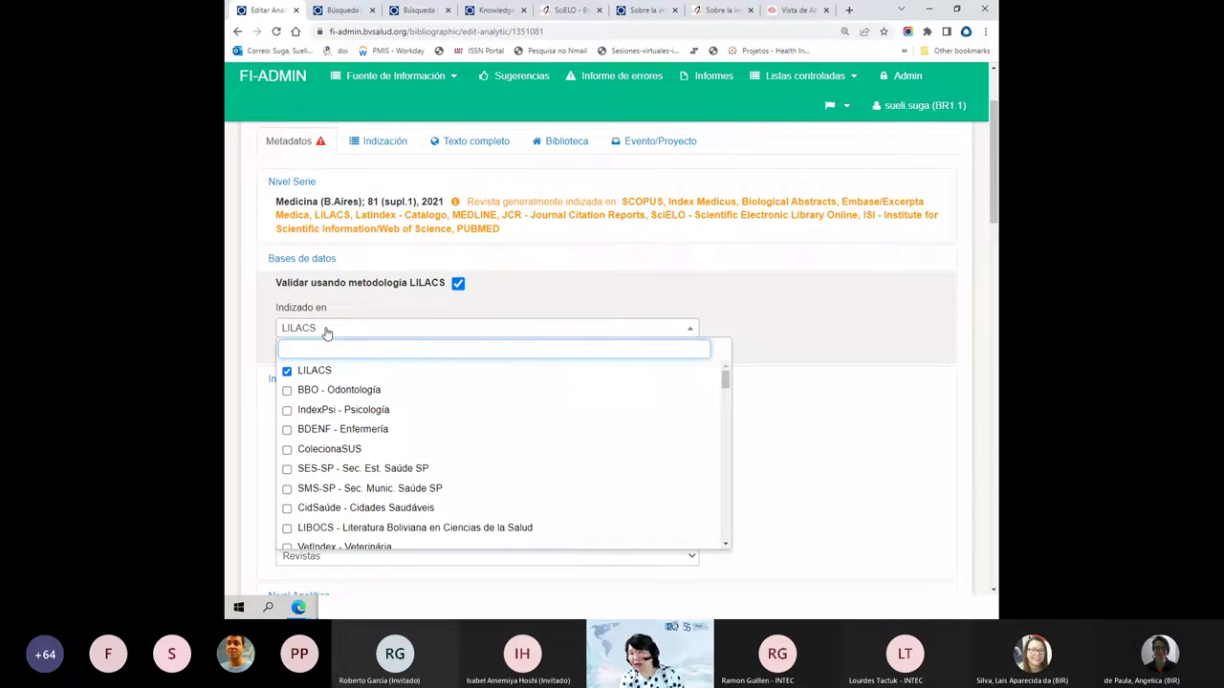
left_click(287, 372)
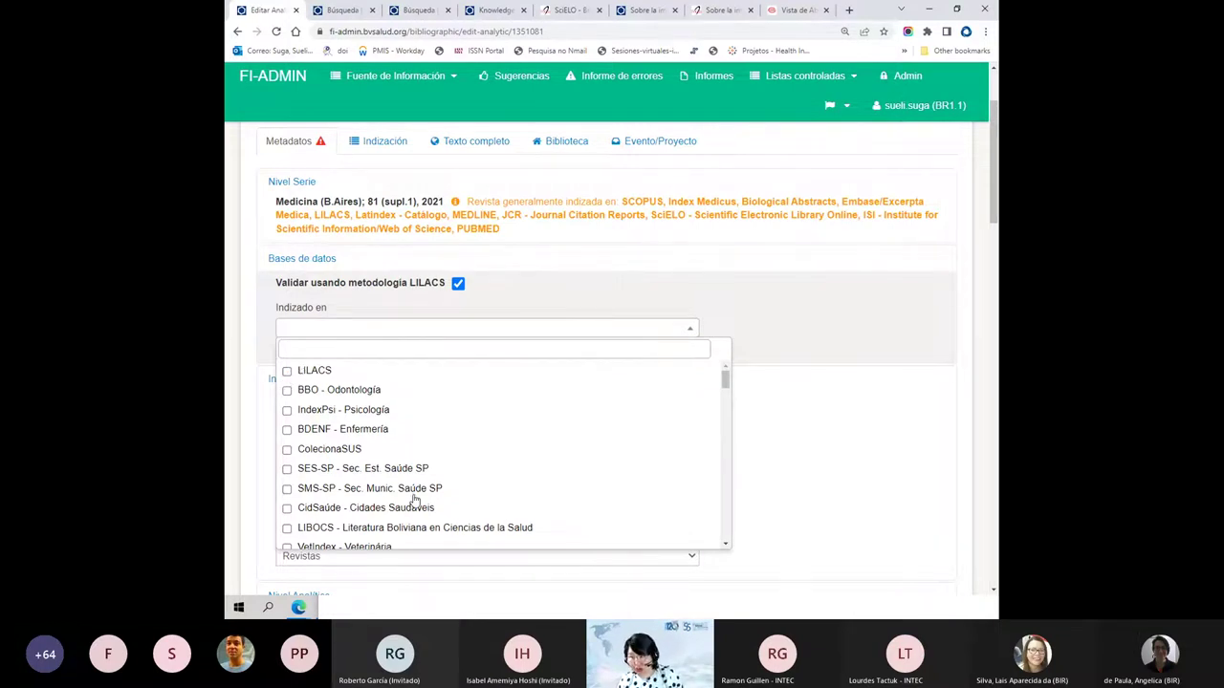
- Look through the databases available for Indizado en, from LILACS down to SOF - Segunda Opinión Formativa
scroll(414, 500, "down", 3)
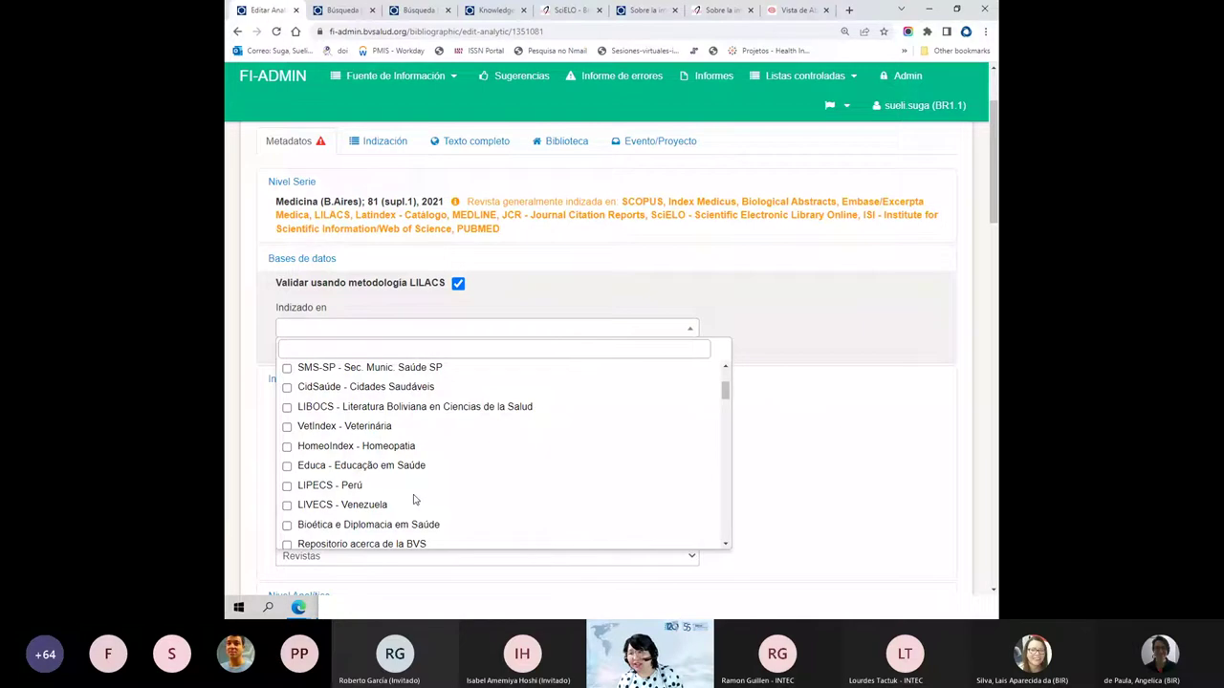
scroll(288, 436, "up", 3)
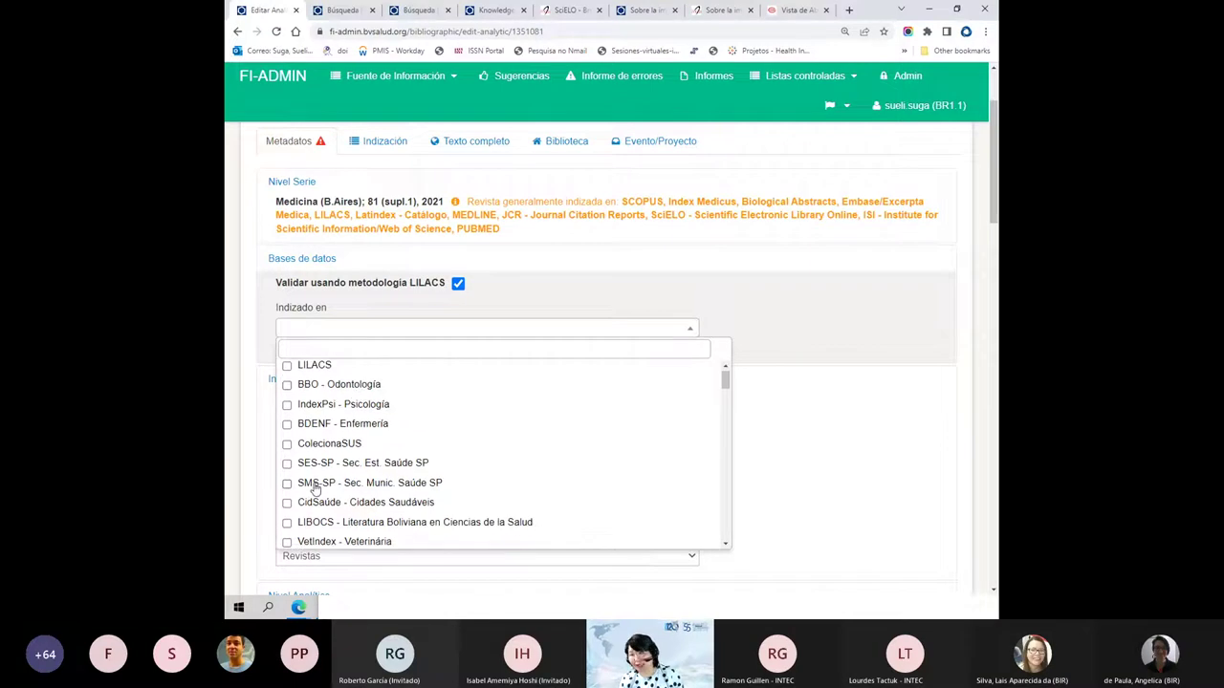
scroll(316, 488, "down", 2)
scroll(315, 488, "down", 1)
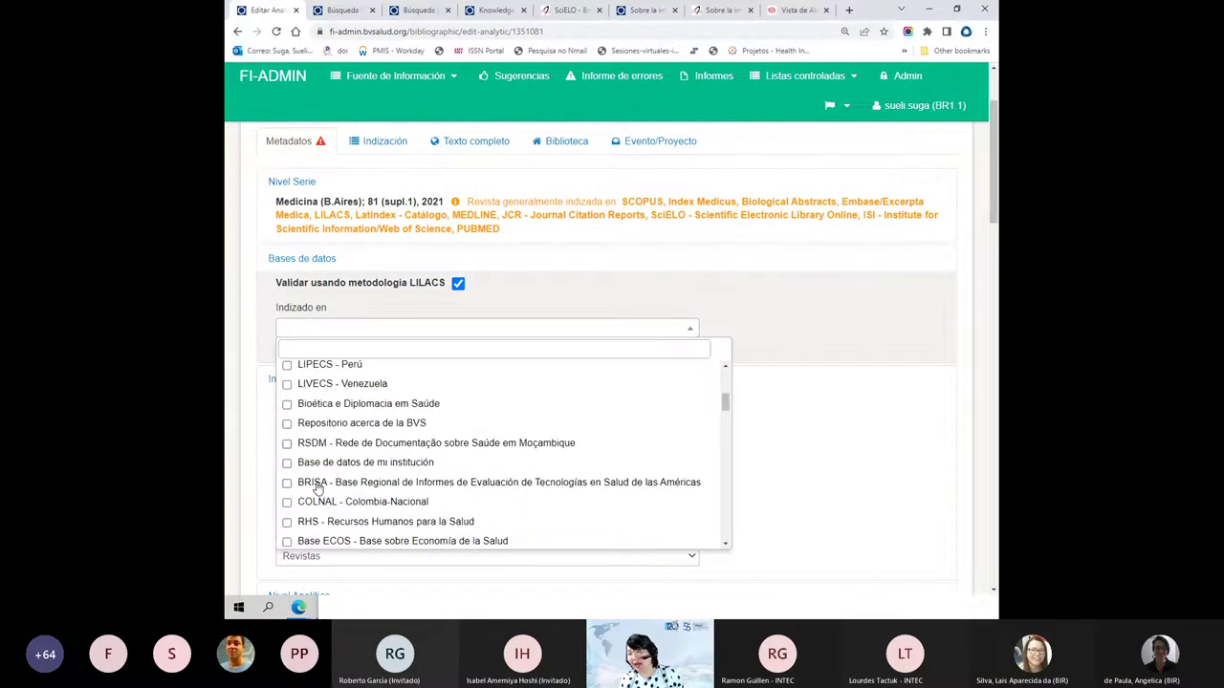
scroll(325, 472, "down", 1)
scroll(360, 432, "down", 3)
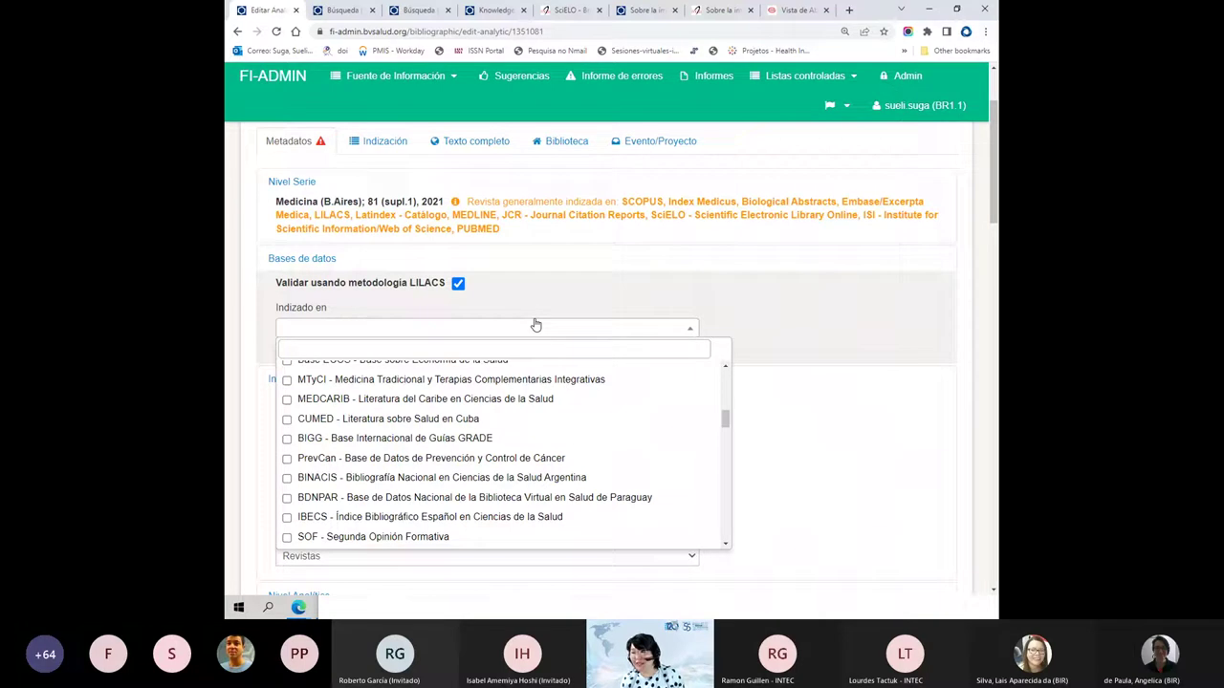
- Leave the analytic record without saving and open the list of all bibliographic records
left_click(700, 286)
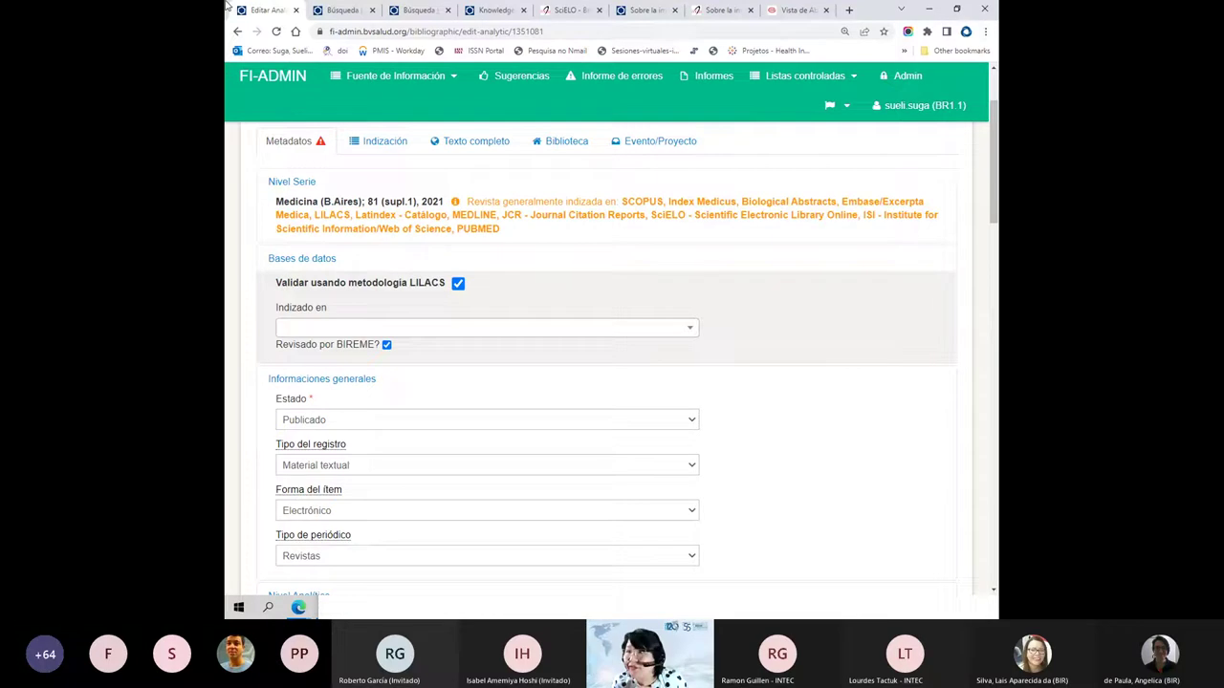
left_click(395, 76)
left_click(412, 158)
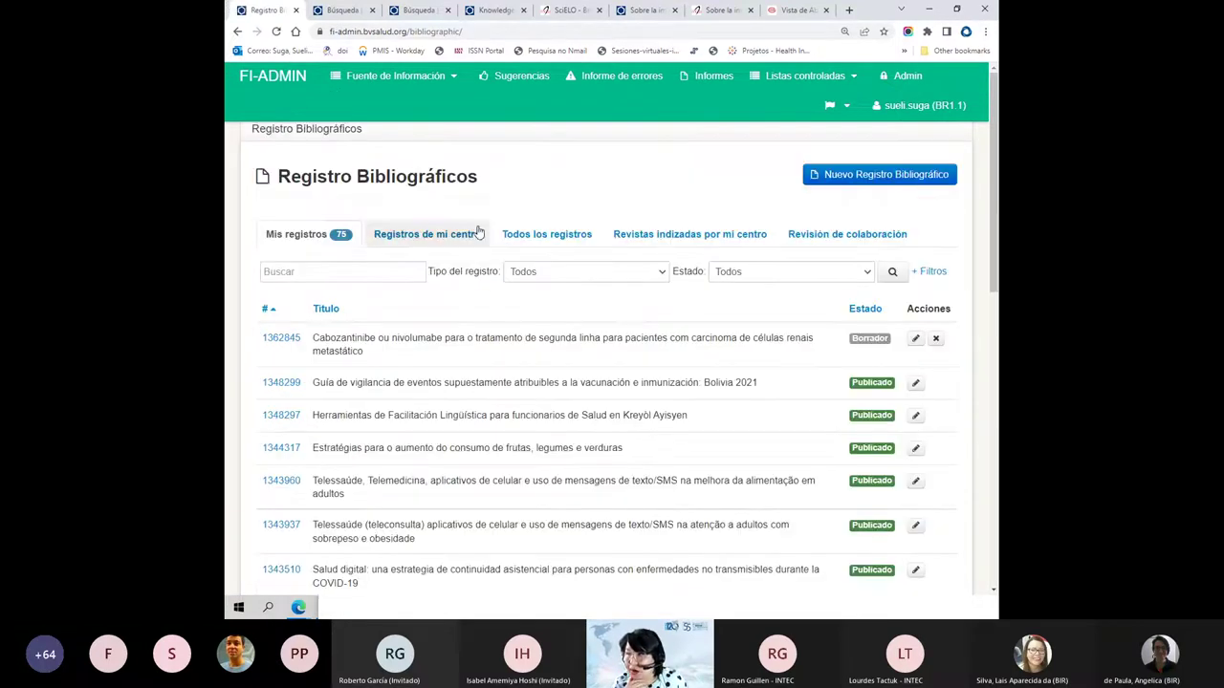
left_click(524, 239)
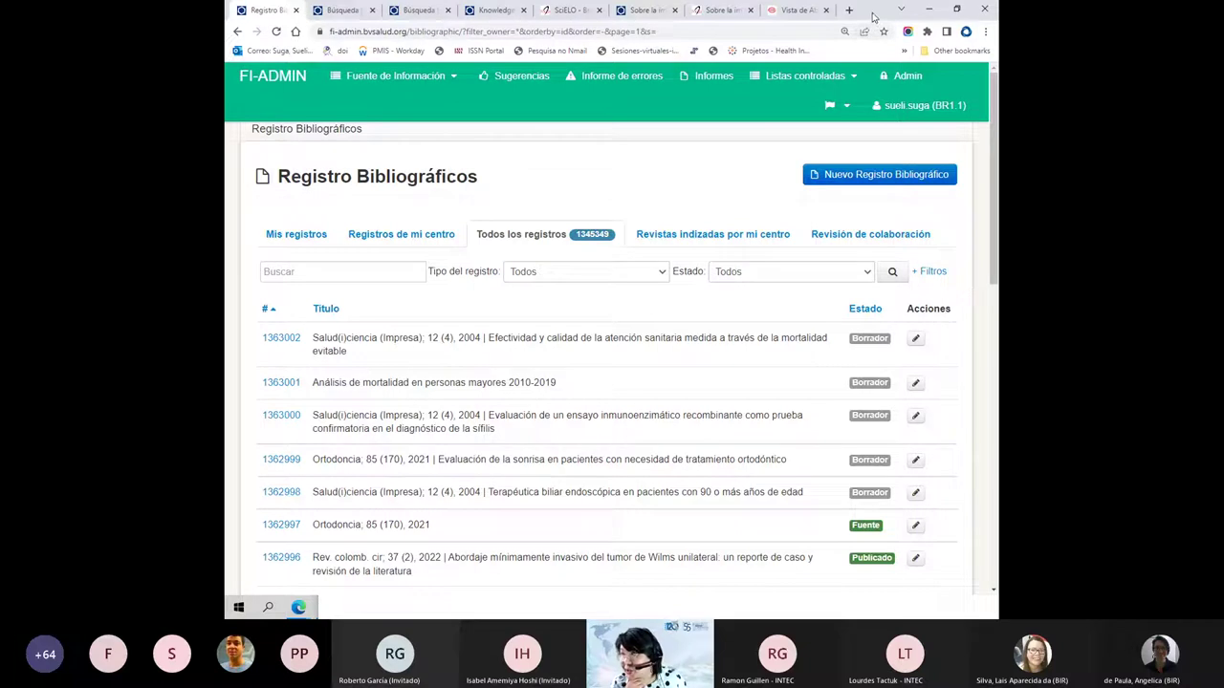
- Close the full-text PDF on the unilateral Wilms tumour and return to the bibliographic records list in FI-ADMIN
left_click(834, 16)
scroll(799, 211, "up", 3)
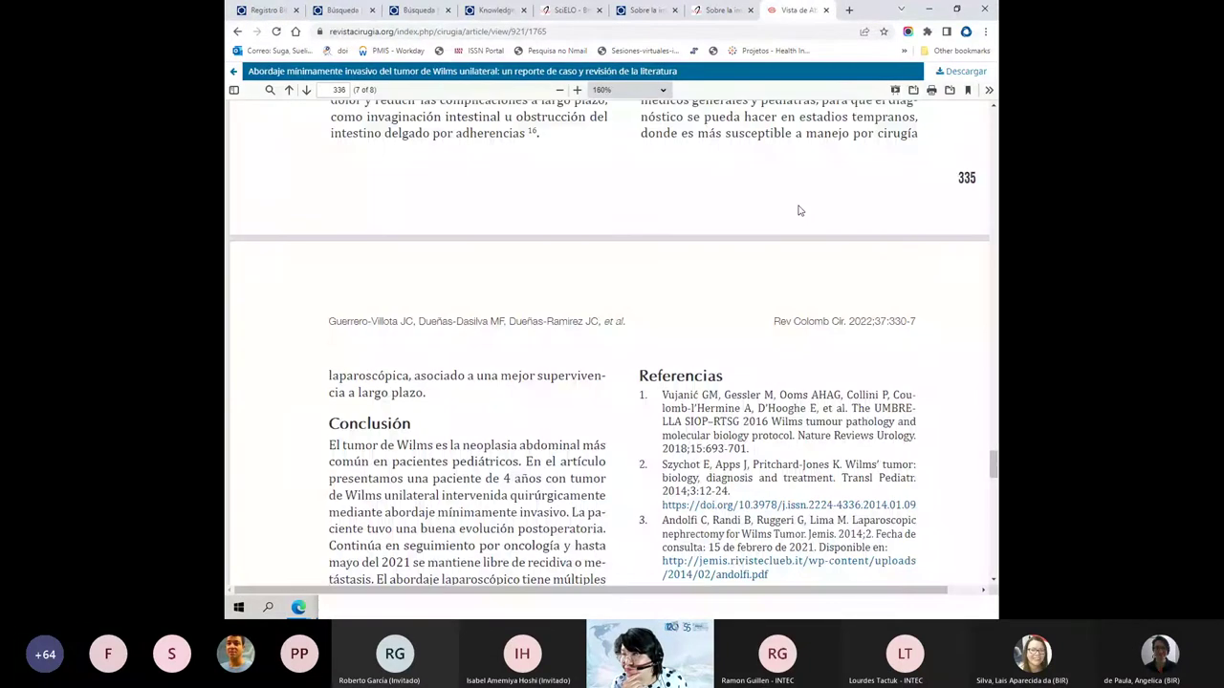
scroll(799, 210, "up", 15)
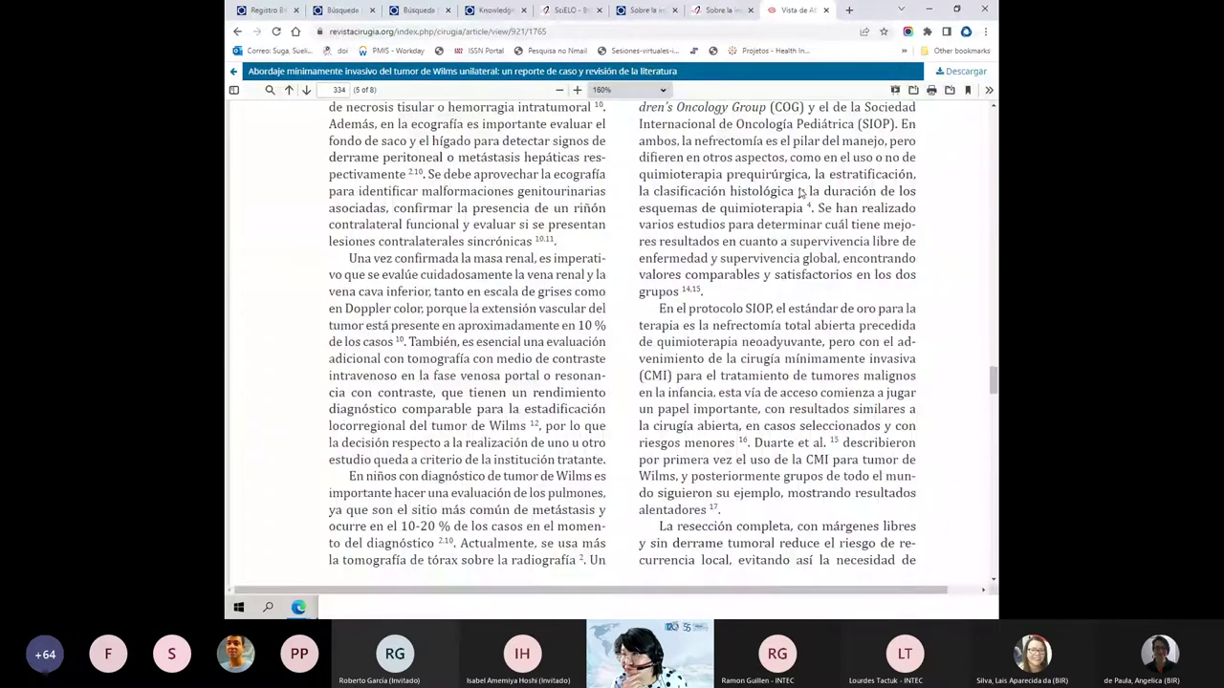
scroll(802, 191, "up", 10)
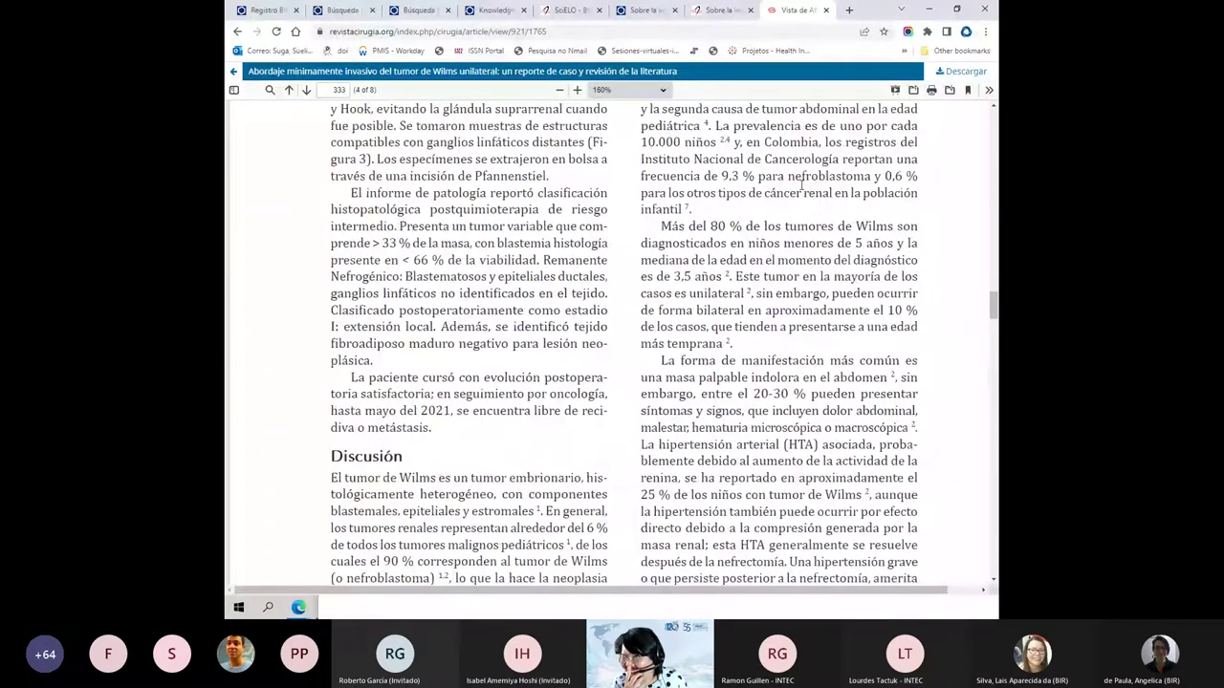
key("ctrl+w")
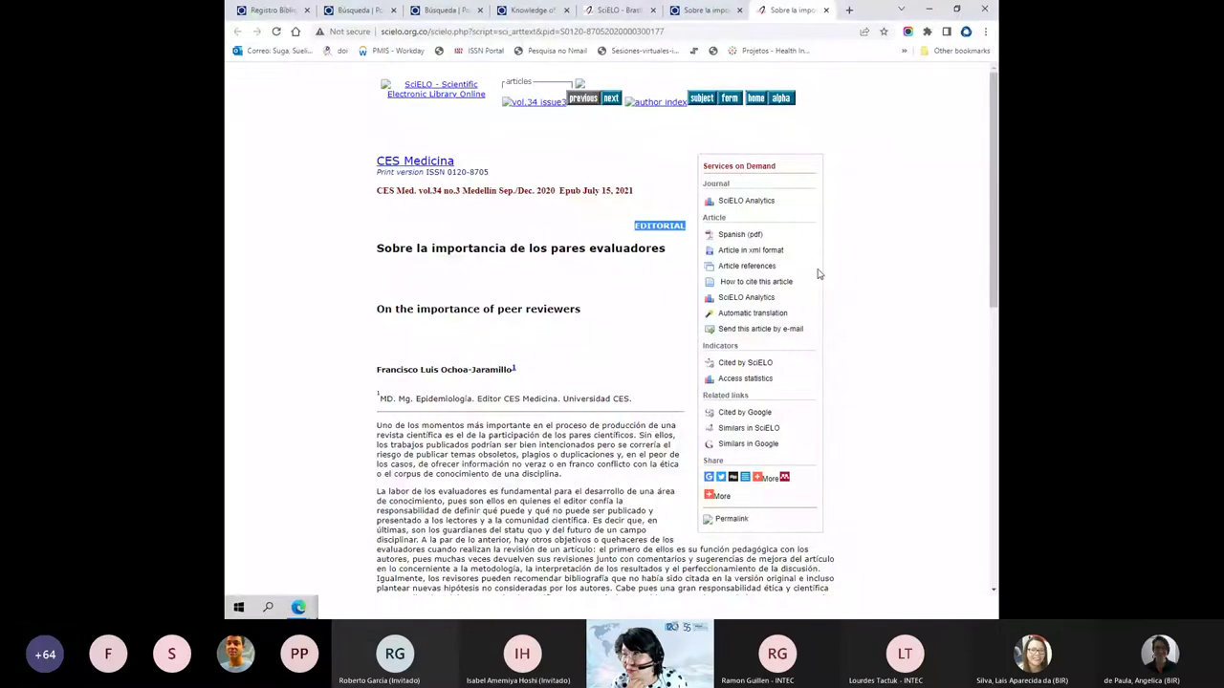
left_click(256, 13)
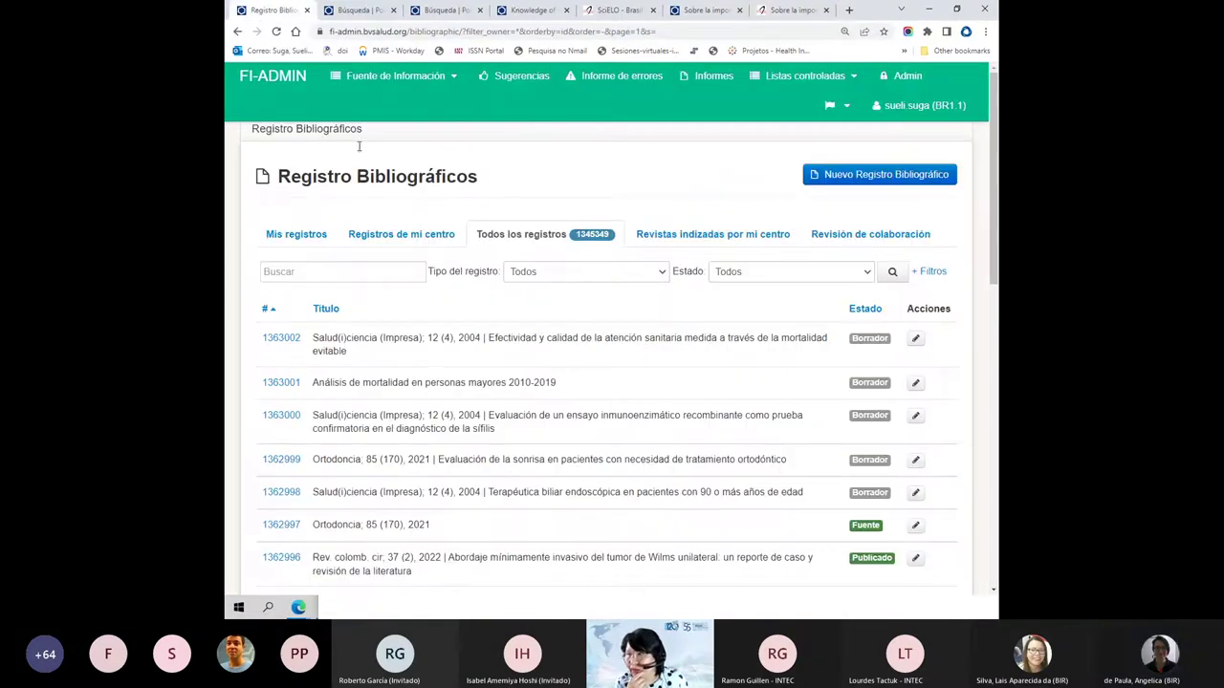
- Search all bibliographic records for "CES Med" with the status LILACS-Express
left_click(416, 273)
type("C")
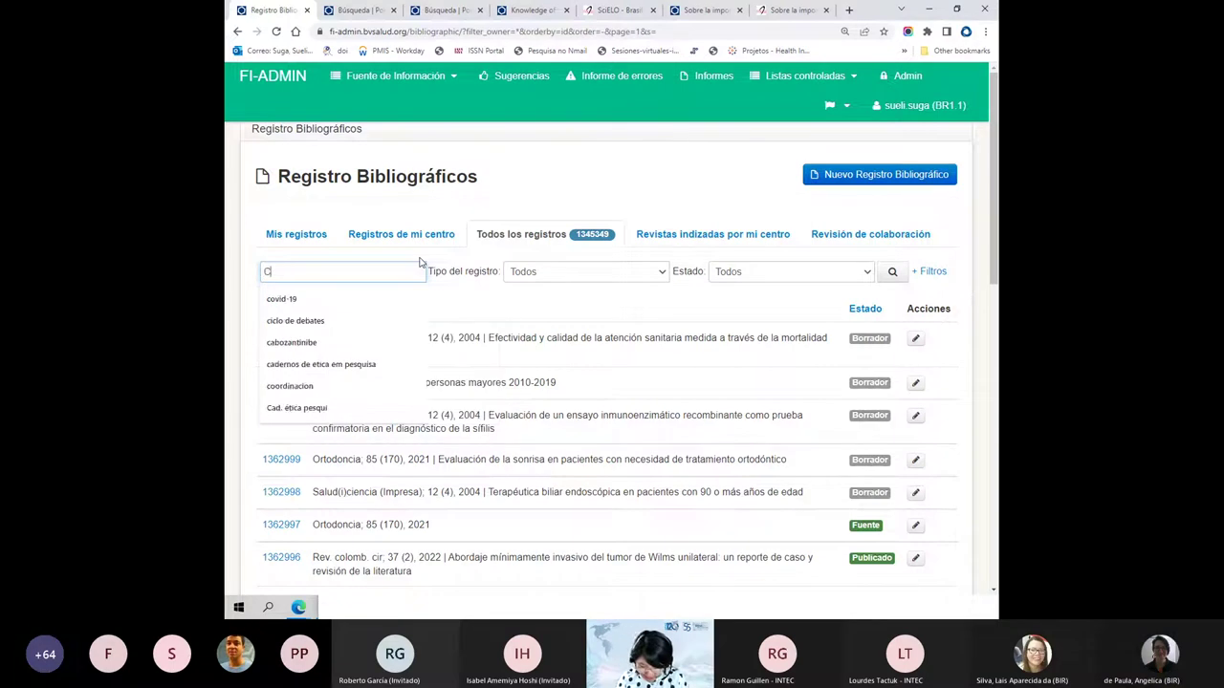
type("ES M")
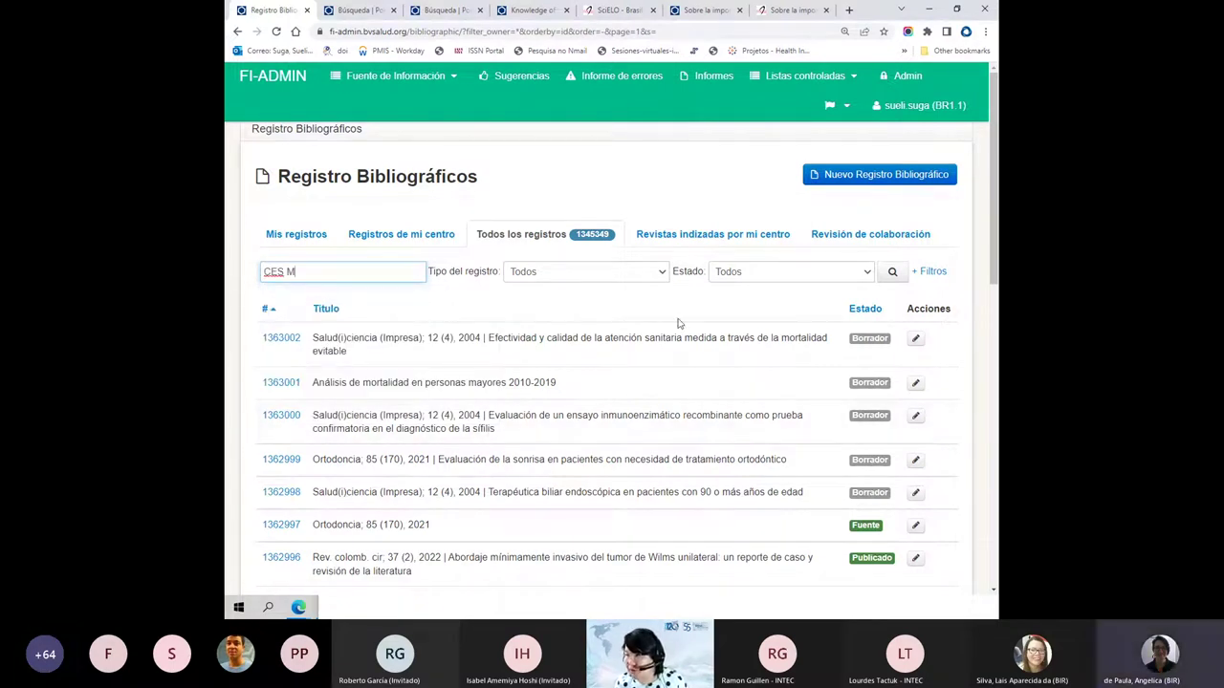
type("ed")
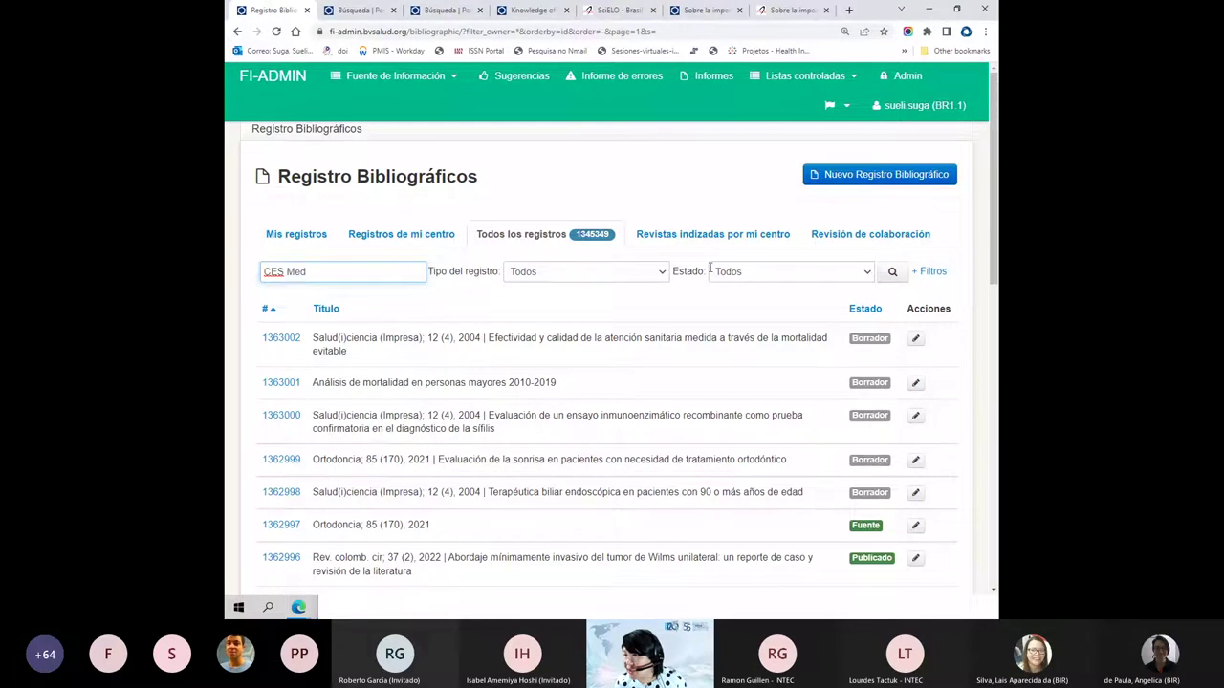
left_click(751, 273)
left_click(751, 325)
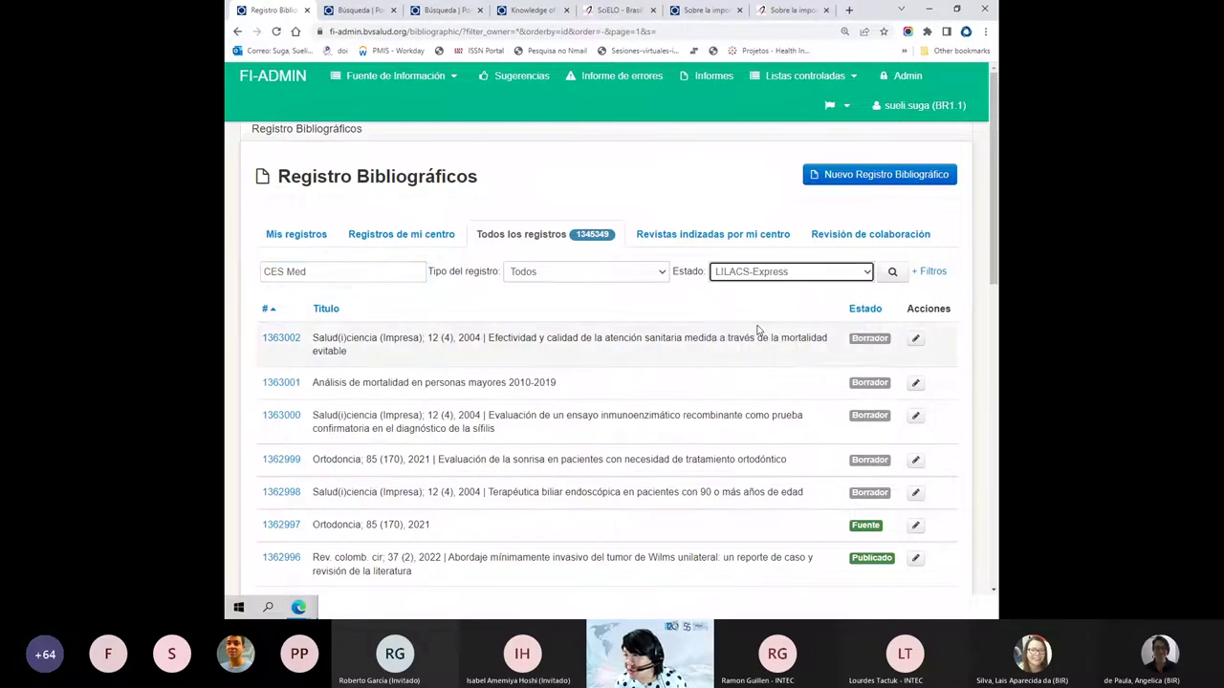
left_click(895, 279)
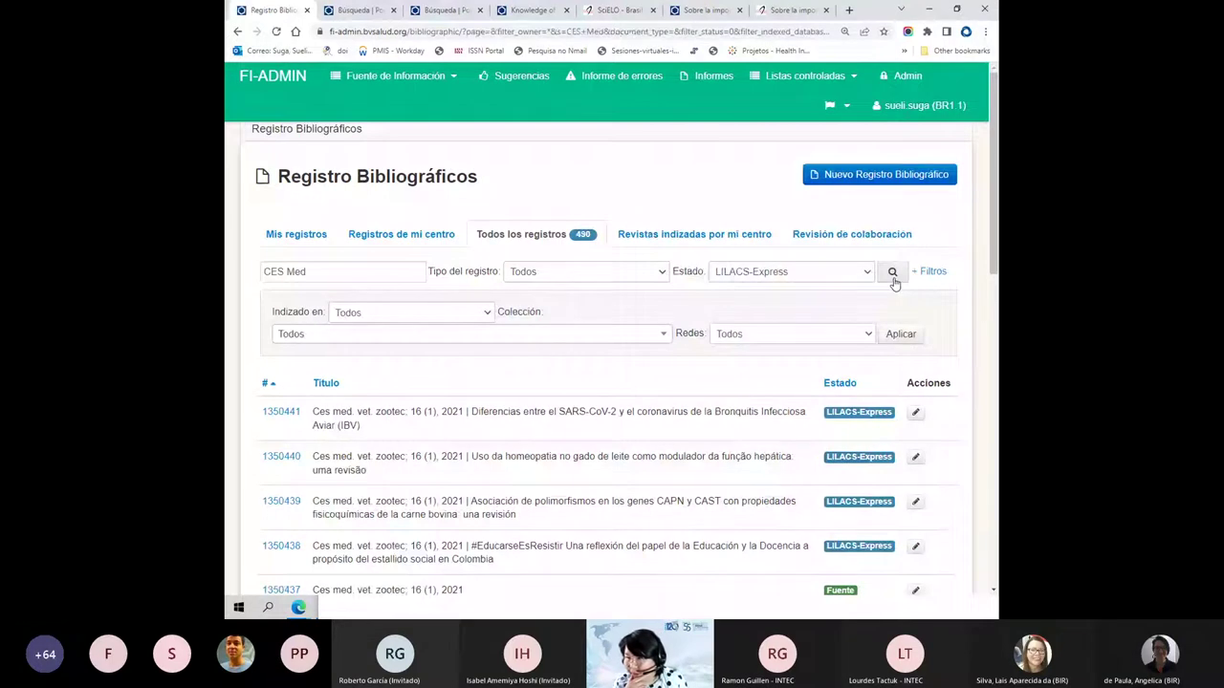
- Open the CES med; 35 (1), 2021 analytic record "Síntomas neurológicos motores de inicio súbito en el síndrome de Leriche"
scroll(487, 466, "down", 2)
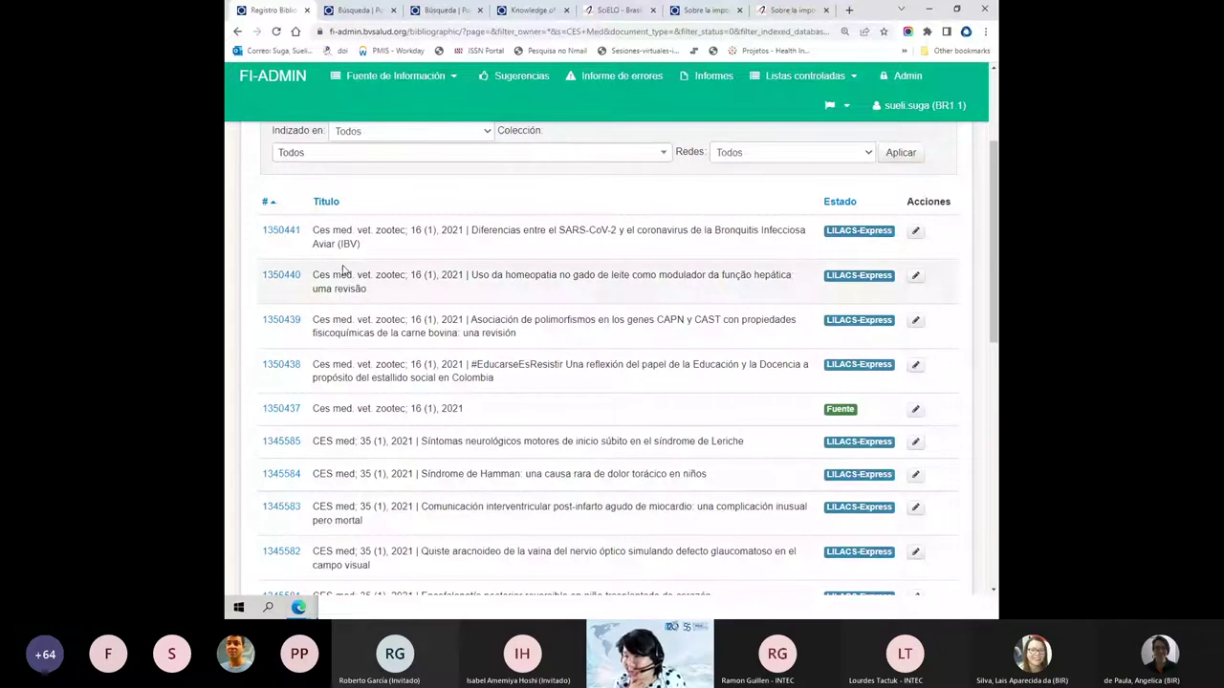
left_click(287, 441)
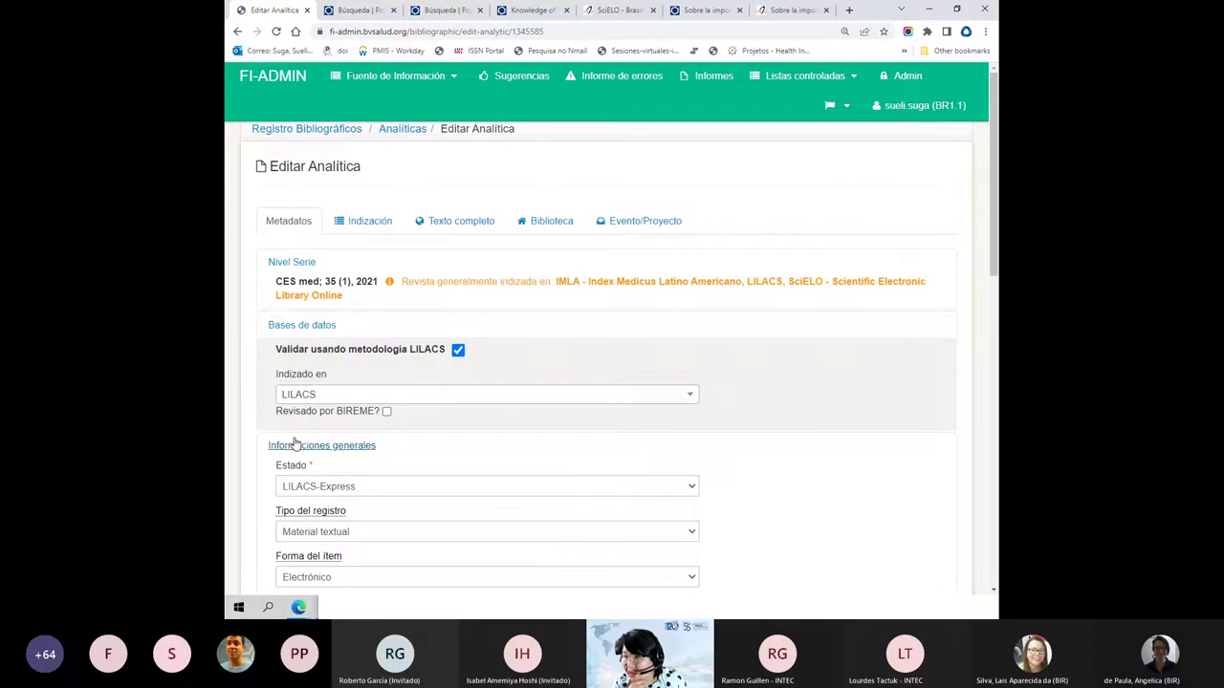
scroll(294, 444, "down", 1)
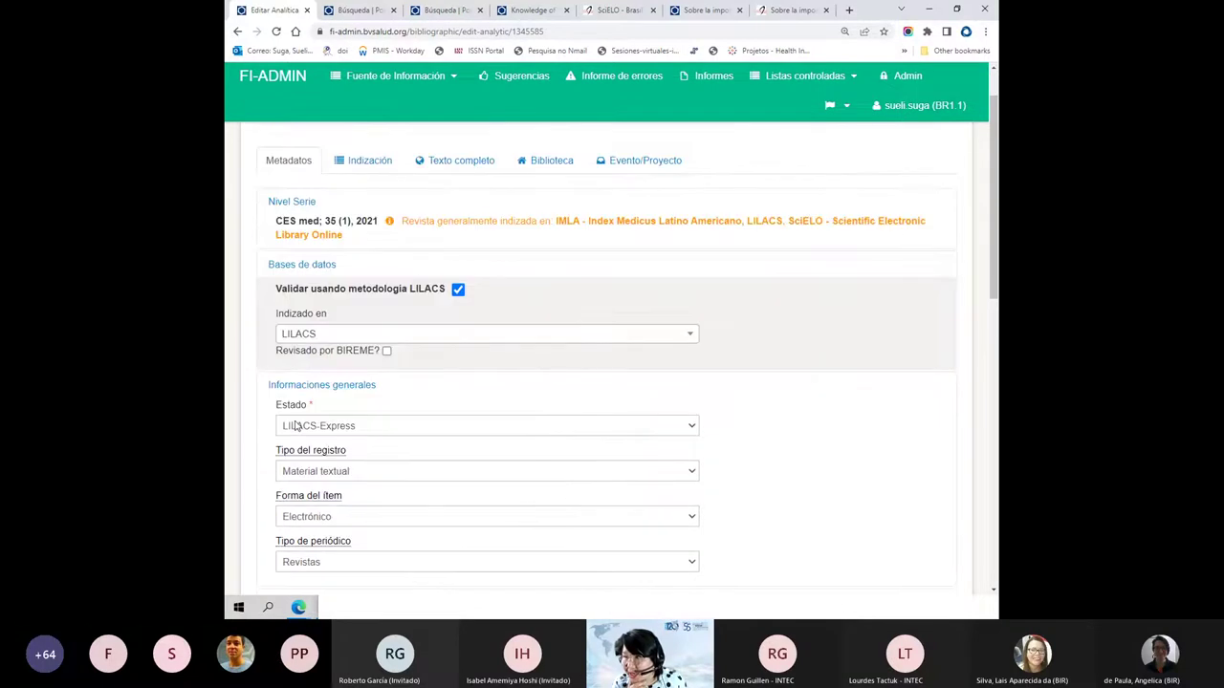
- Copy the full-text electronic address from the analytic record and load it in a new browser tab
left_click(455, 160)
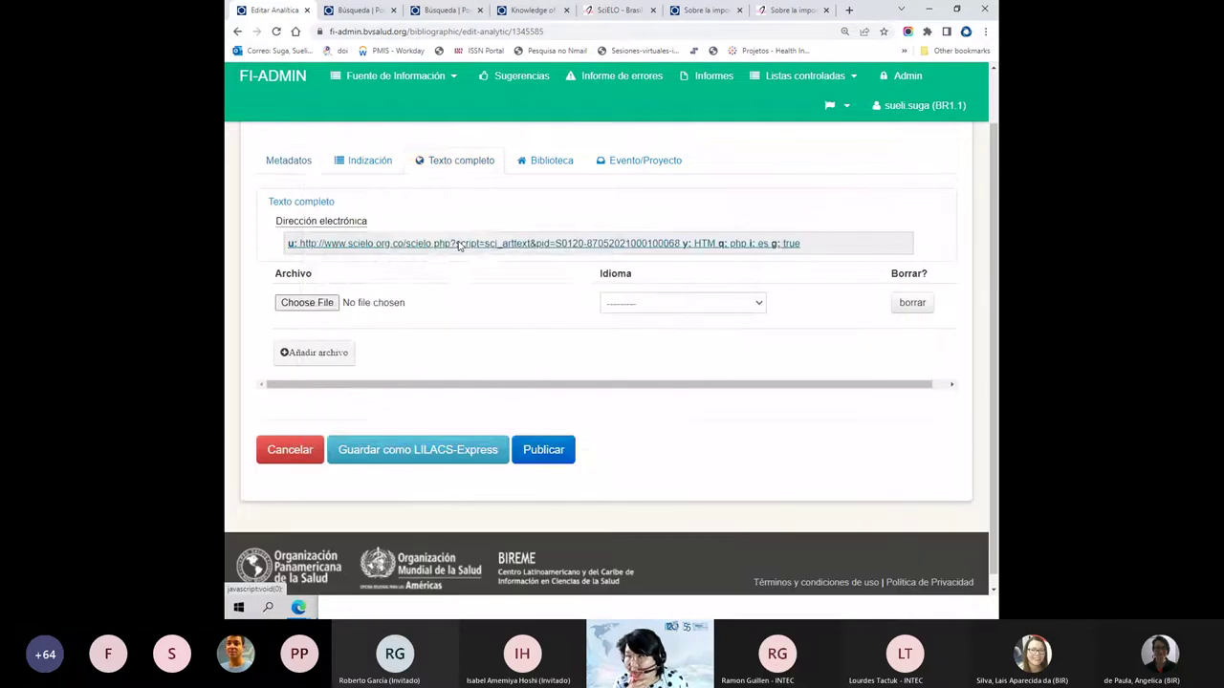
left_click(457, 241)
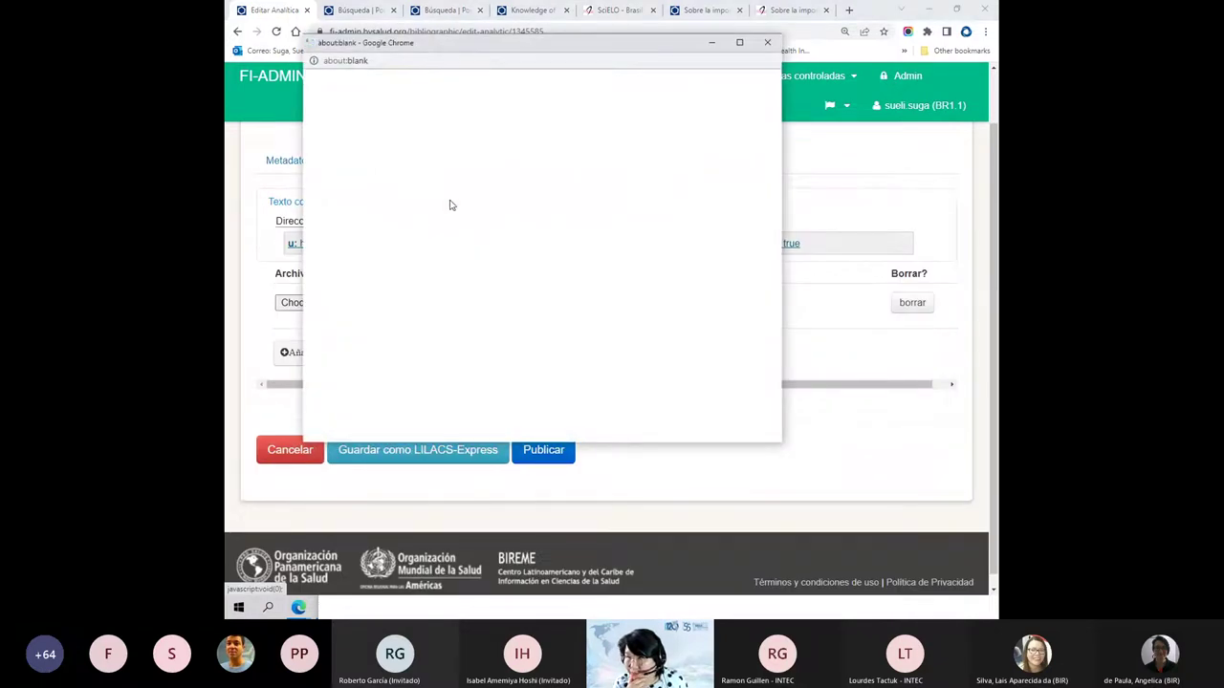
triple_click(451, 198)
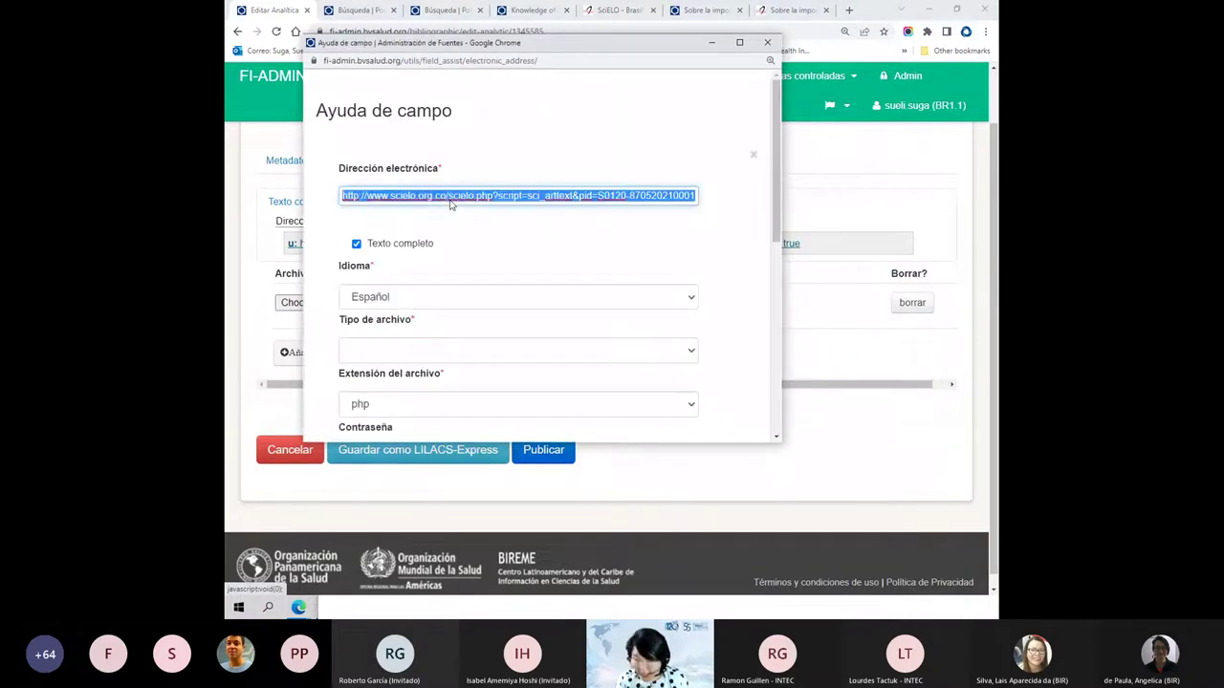
left_click(848, 10)
key("ctrl+v")
key("Return")
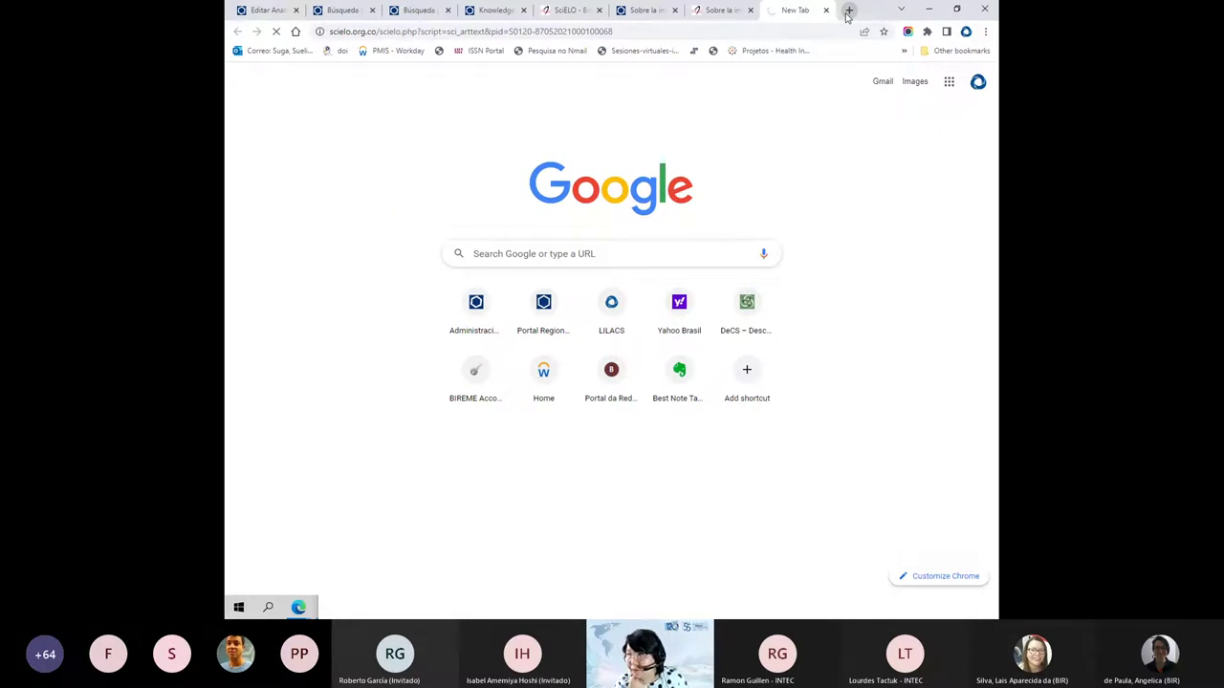
- Review the personal authors, titles and pages in the metadata of the Leriche syndrome record in FI-ADMIN
left_click(263, 10)
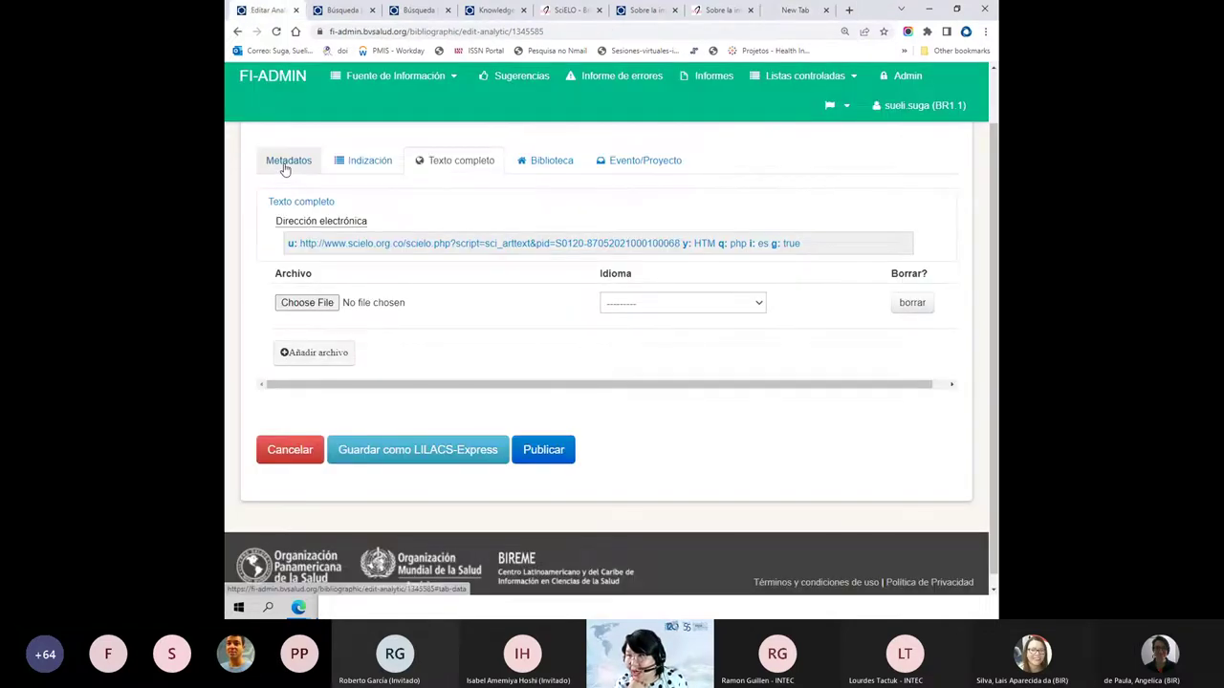
left_click(285, 163)
scroll(290, 188, "down", 2)
scroll(313, 396, "down", 1)
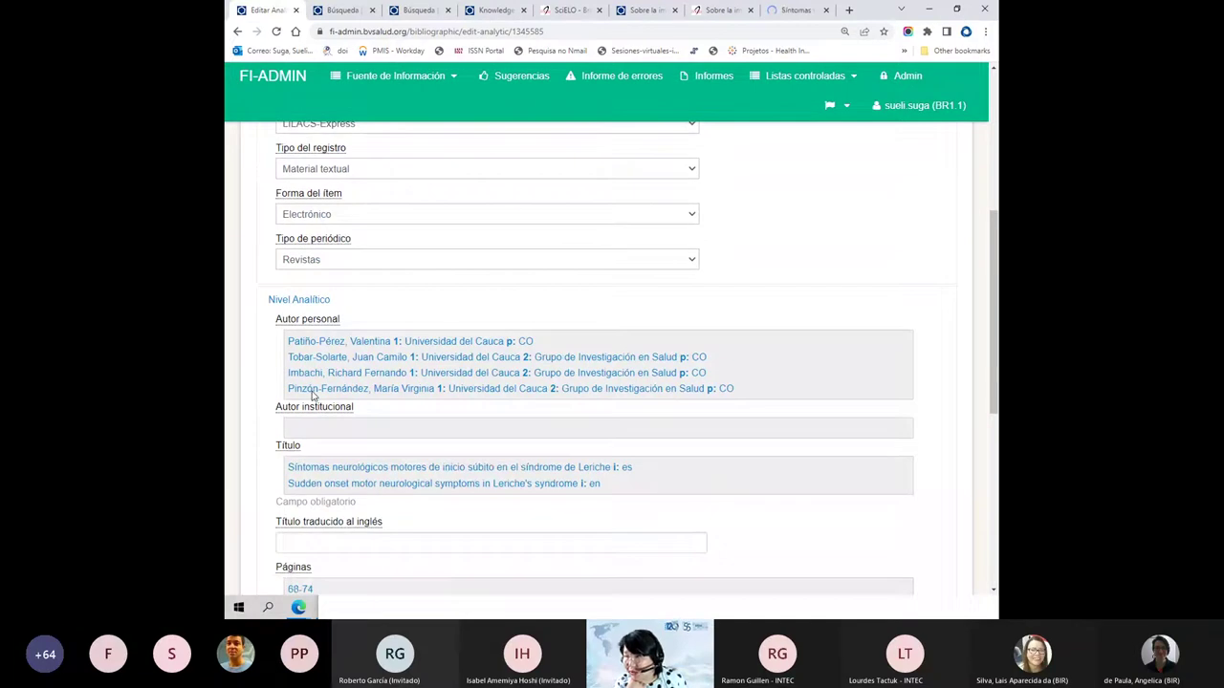
scroll(311, 396, "down", 1)
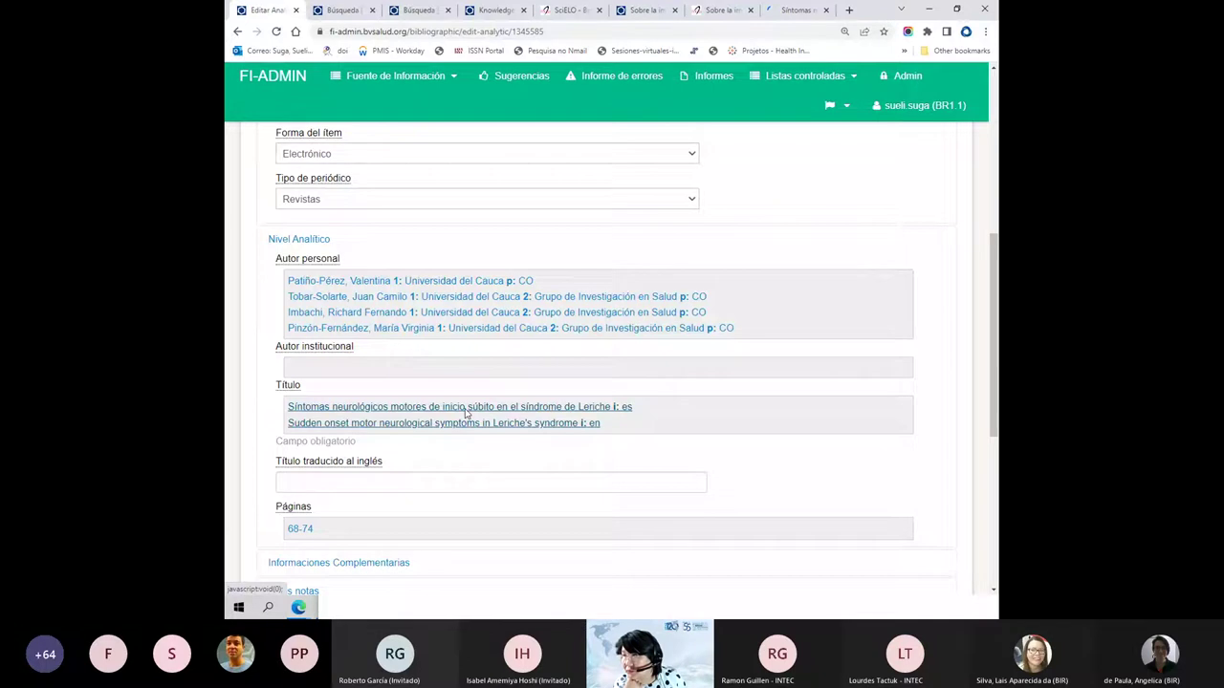
- Examine the article type, Spanish and English titles, and author affiliations on the SciELO page of the Leriche syndrome article
left_click(465, 412)
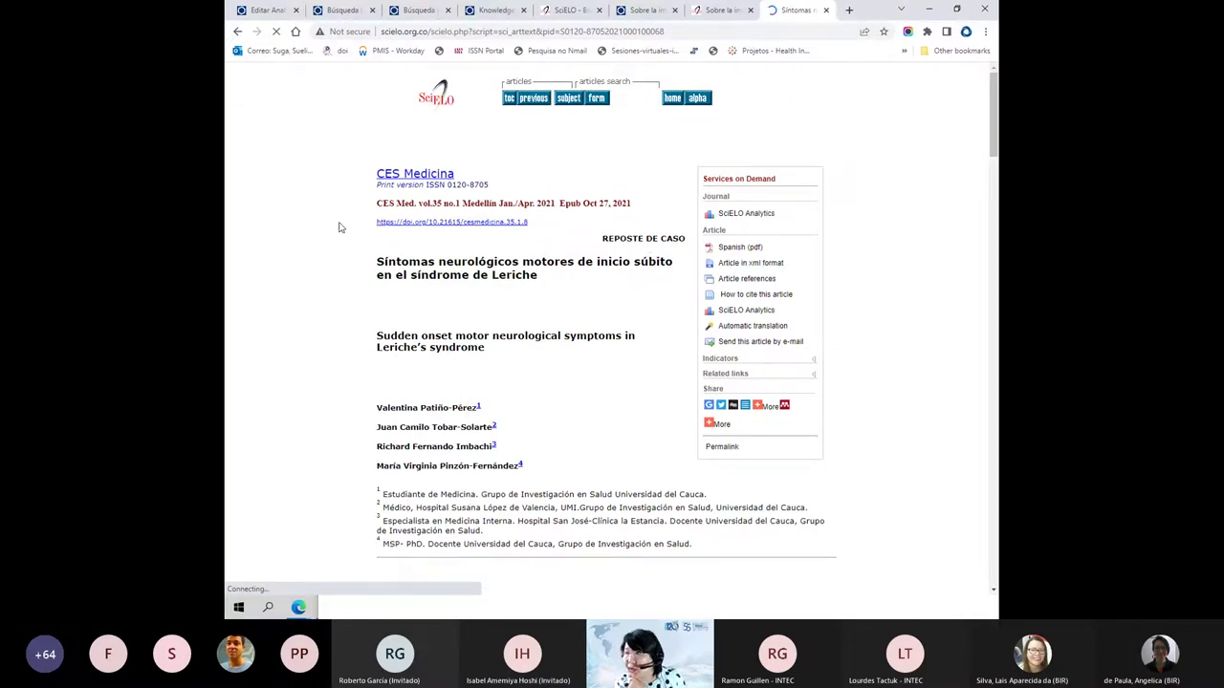
left_click_drag(620, 239, 677, 242)
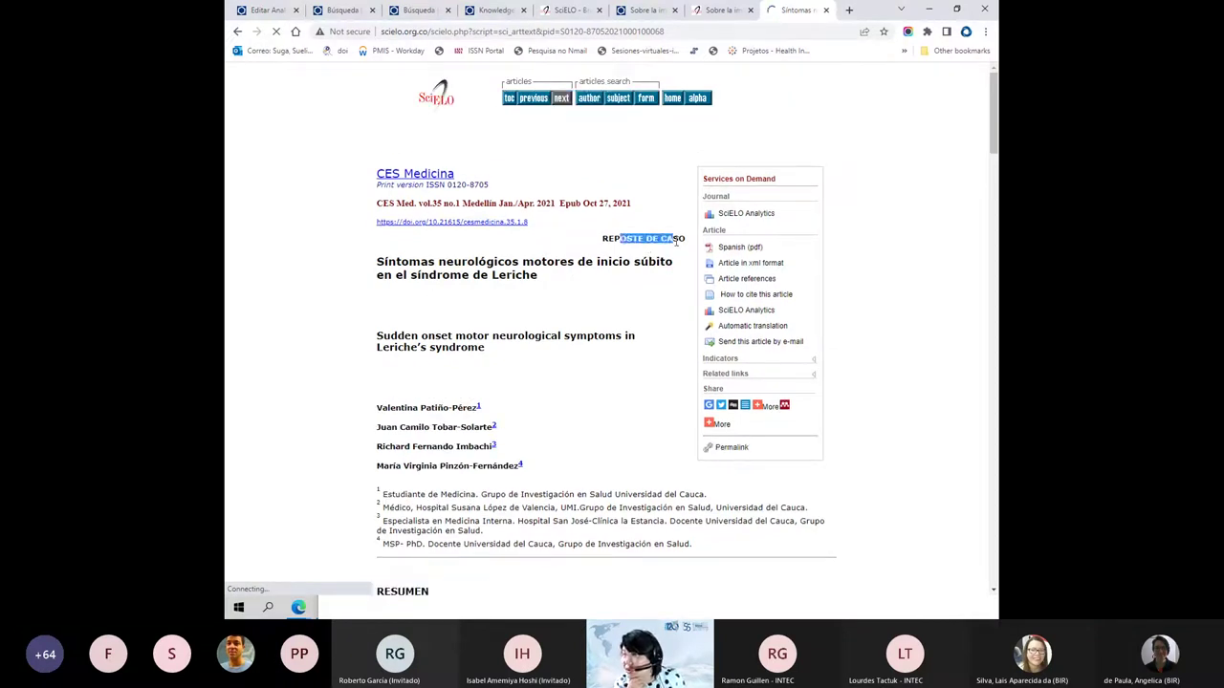
left_click(677, 242)
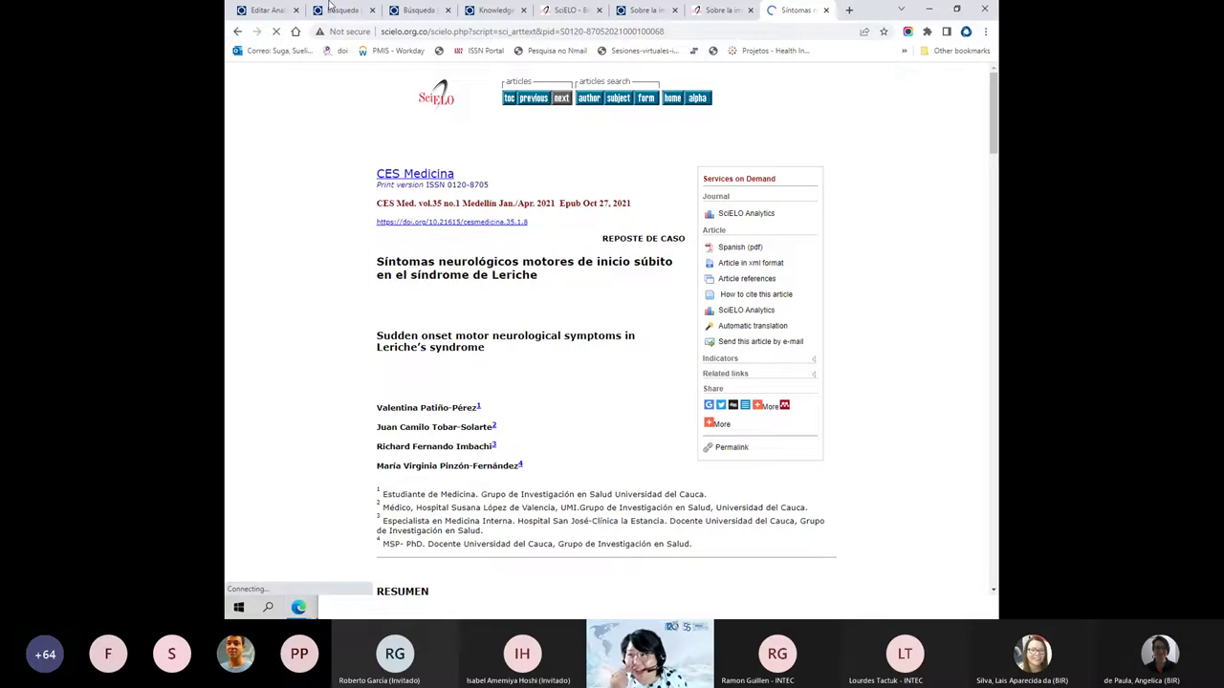
left_click_drag(400, 263, 435, 266)
left_click_drag(456, 334, 461, 349)
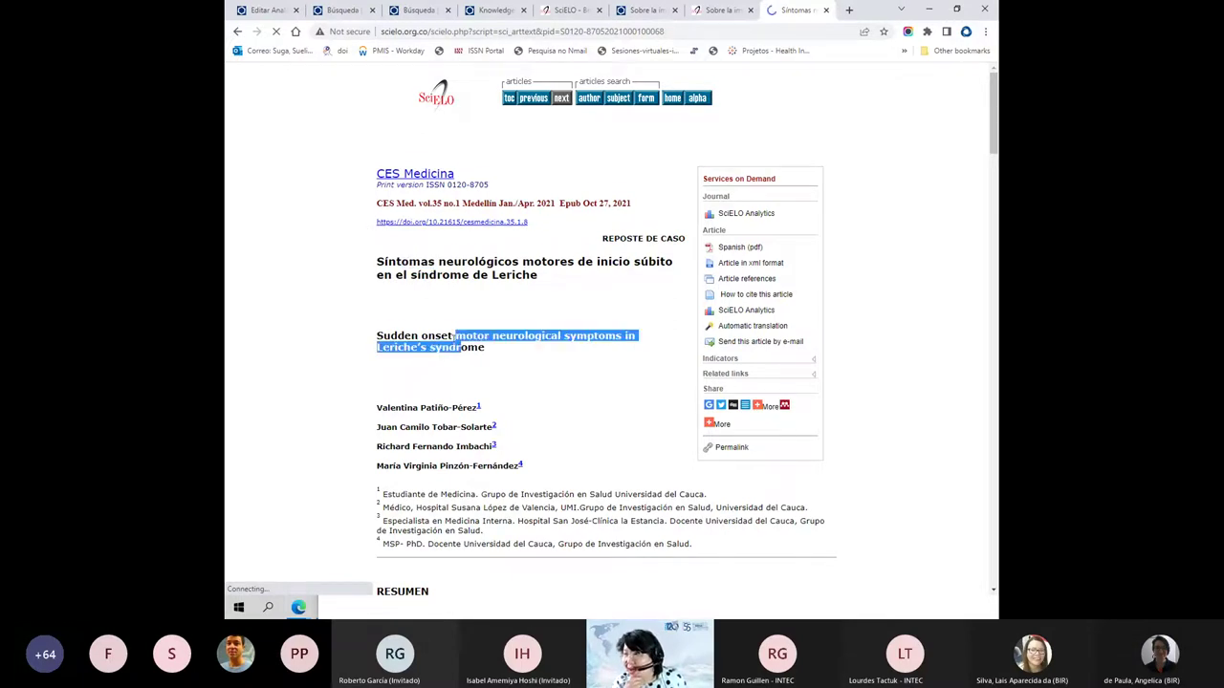
scroll(452, 337, "down", 1)
scroll(451, 337, "down", 2)
left_click_drag(405, 227, 487, 363)
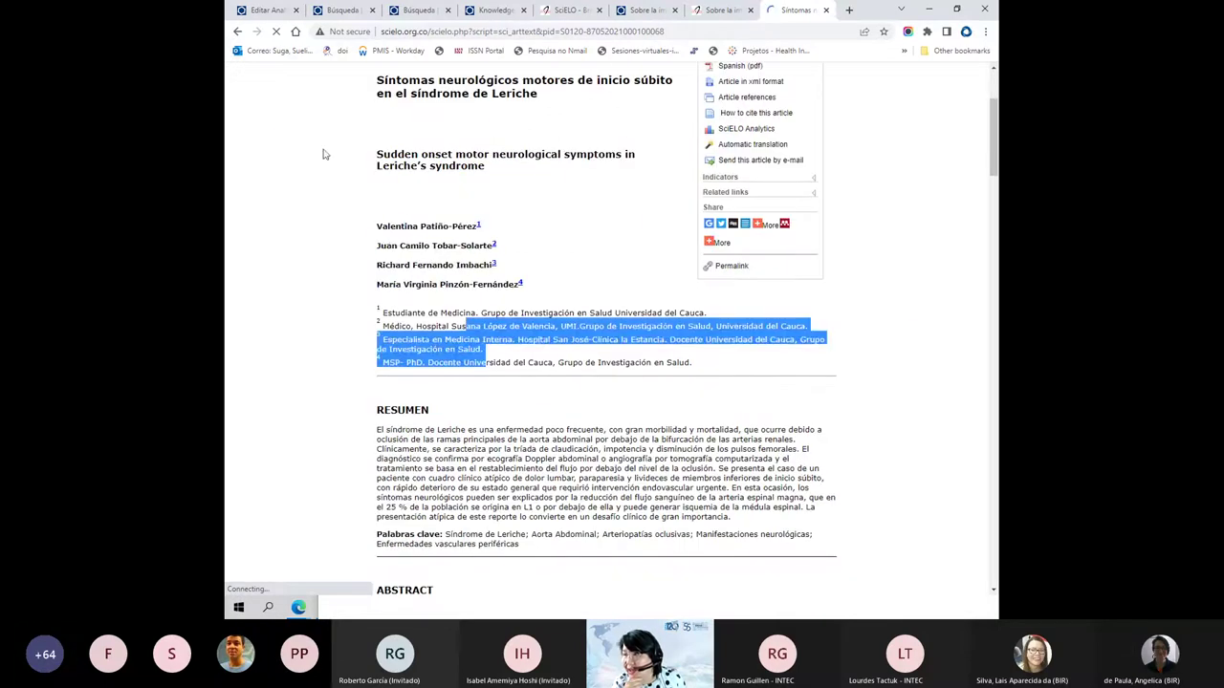
- Open the personal author field of the record in FI-ADMIN and review the first author's affiliation, country and ORCID fields
left_click(269, 16)
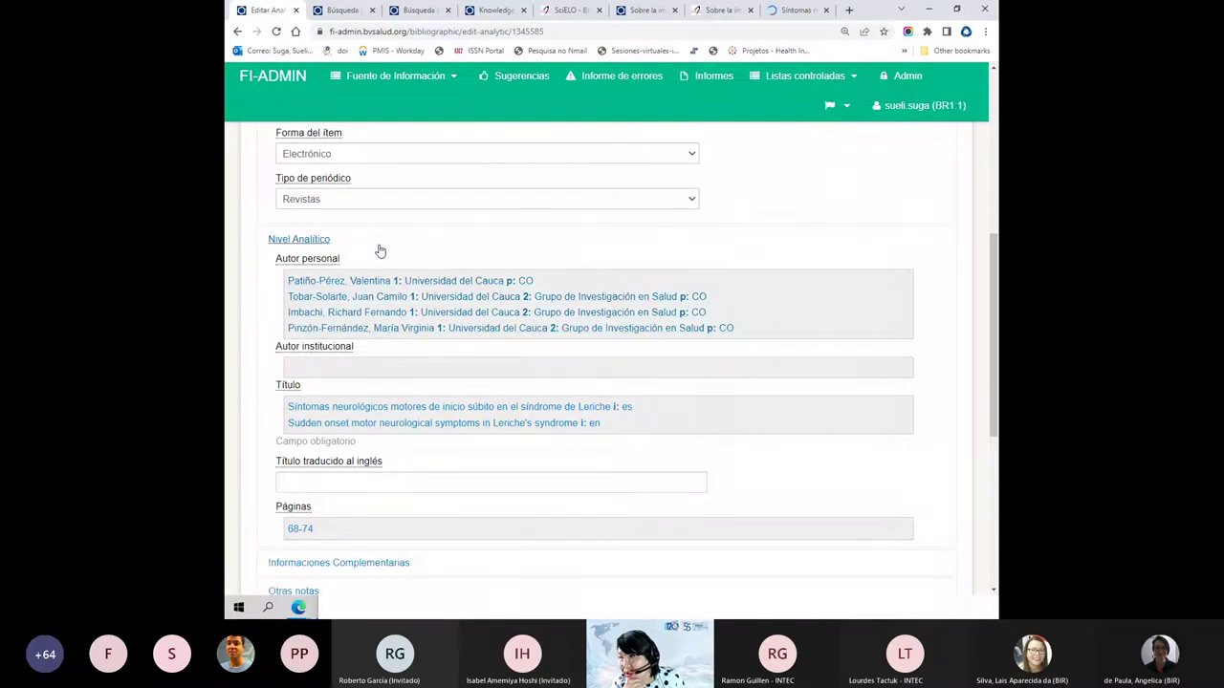
left_click(340, 286)
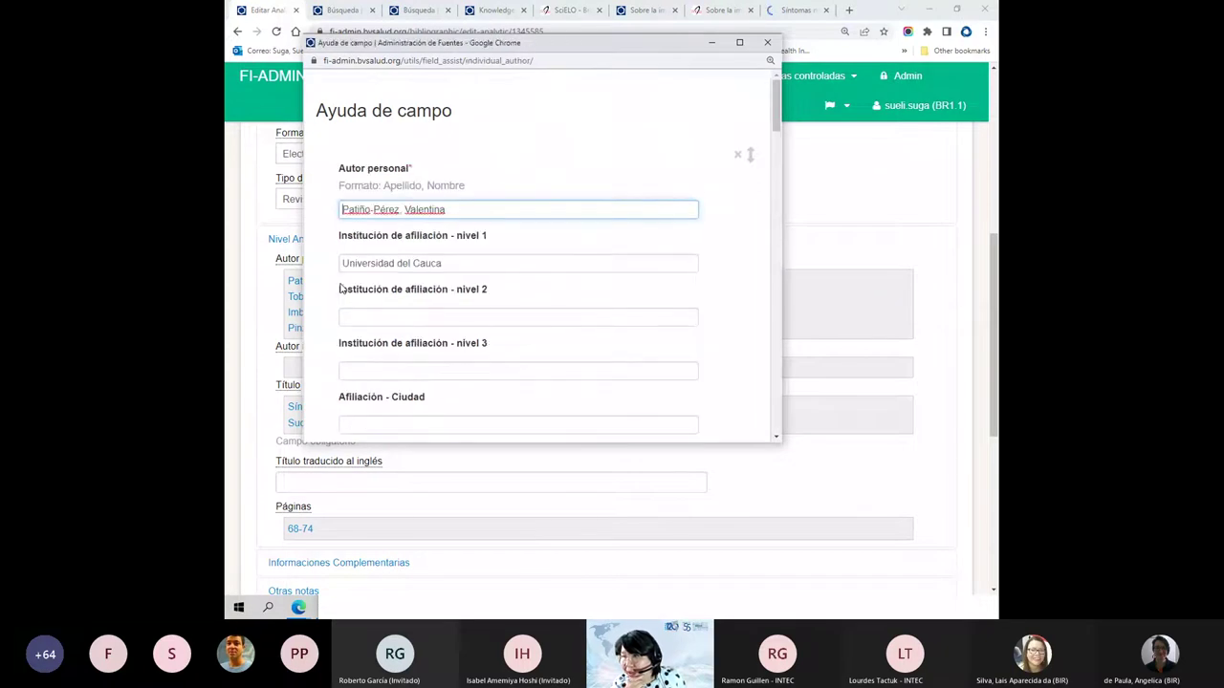
left_click(439, 265)
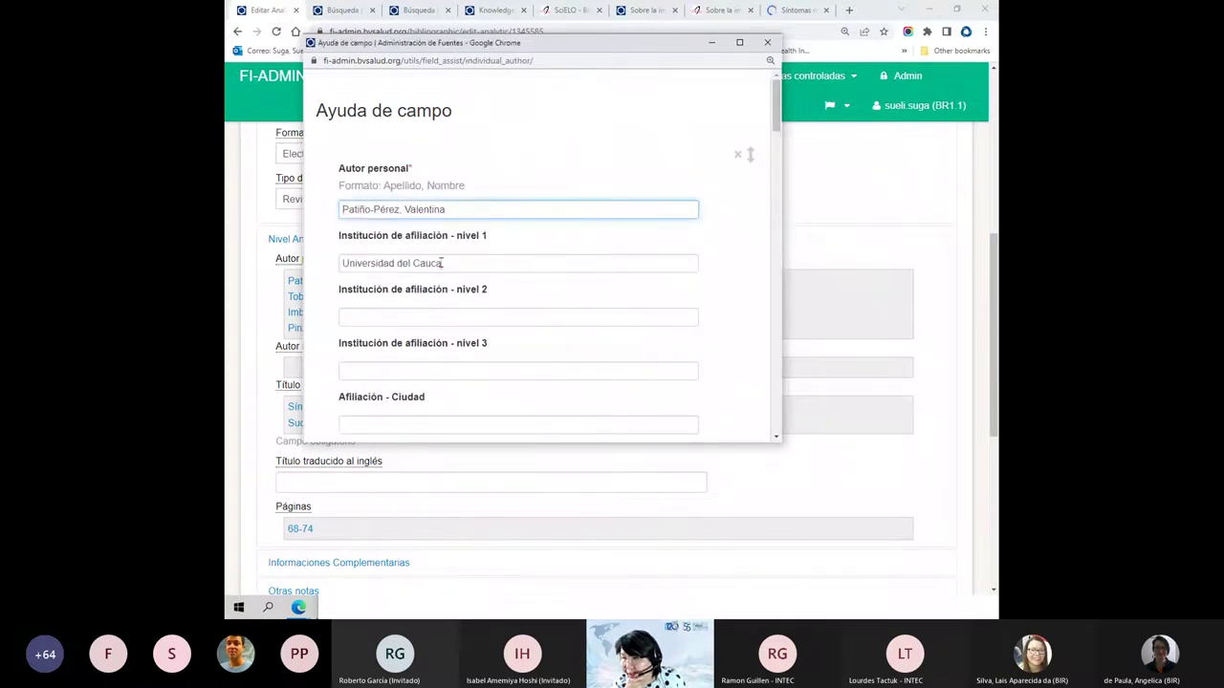
scroll(481, 265, "down", 1)
scroll(481, 265, "down", 1)
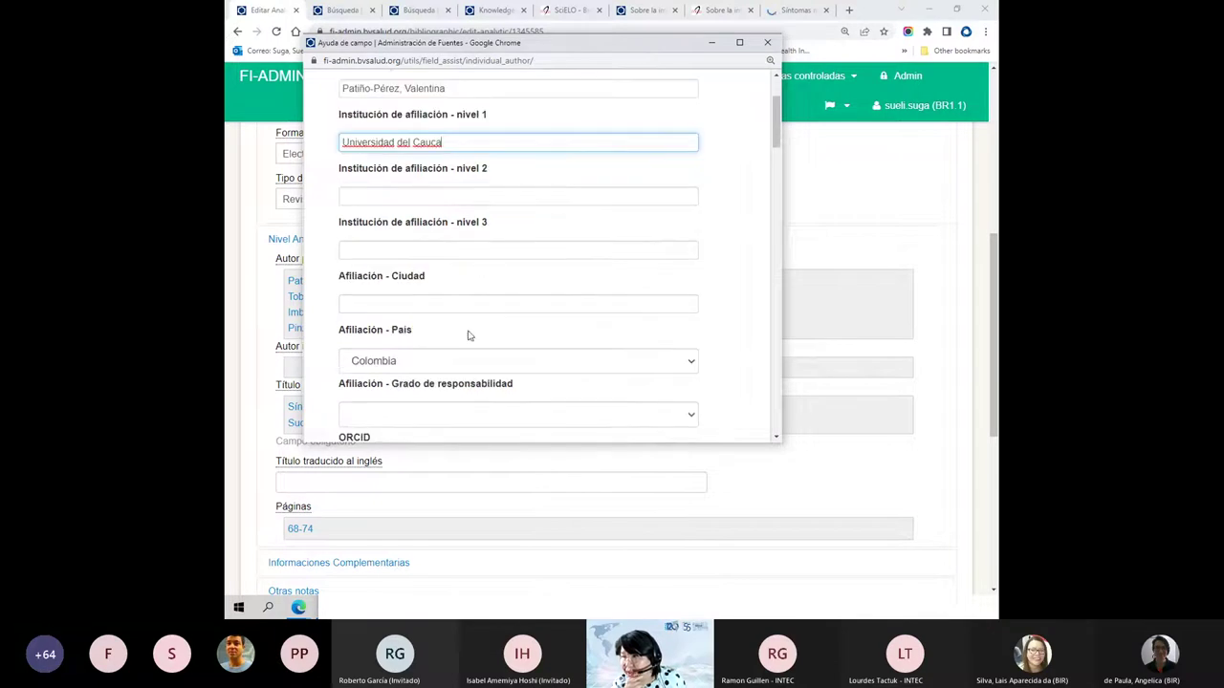
scroll(425, 367, "down", 3)
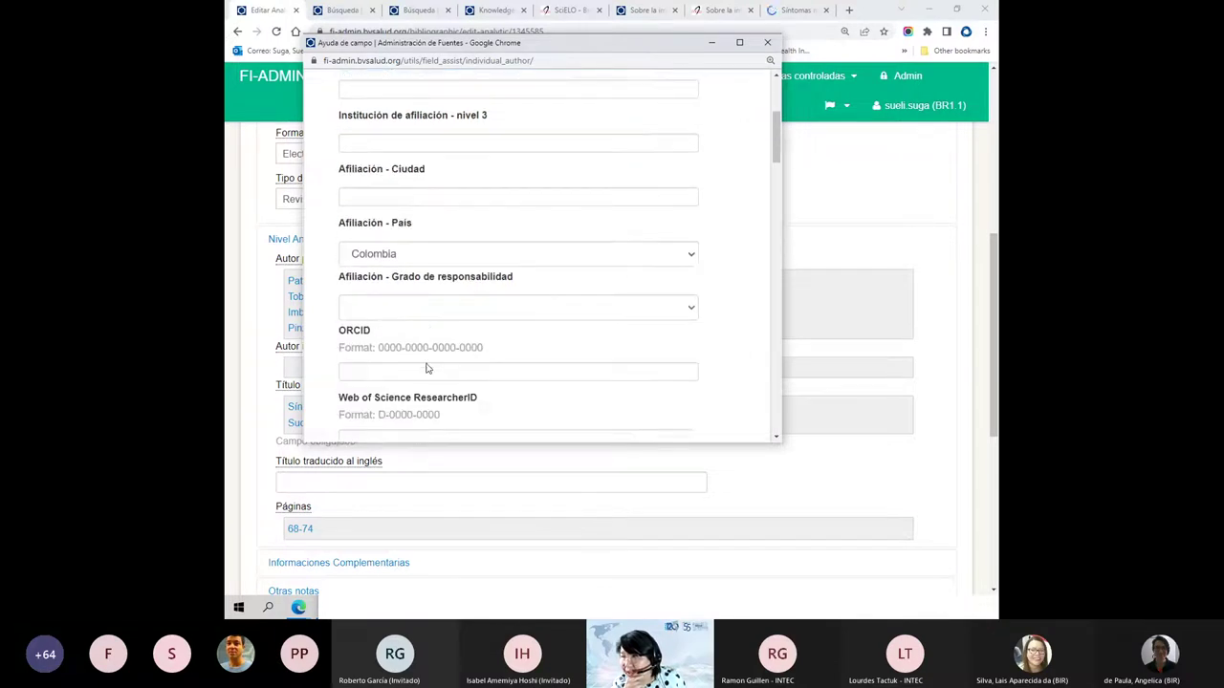
- Check the affiliations on the SciELO page, and review the second and third authors' entries in the personal author form
left_click(835, 19)
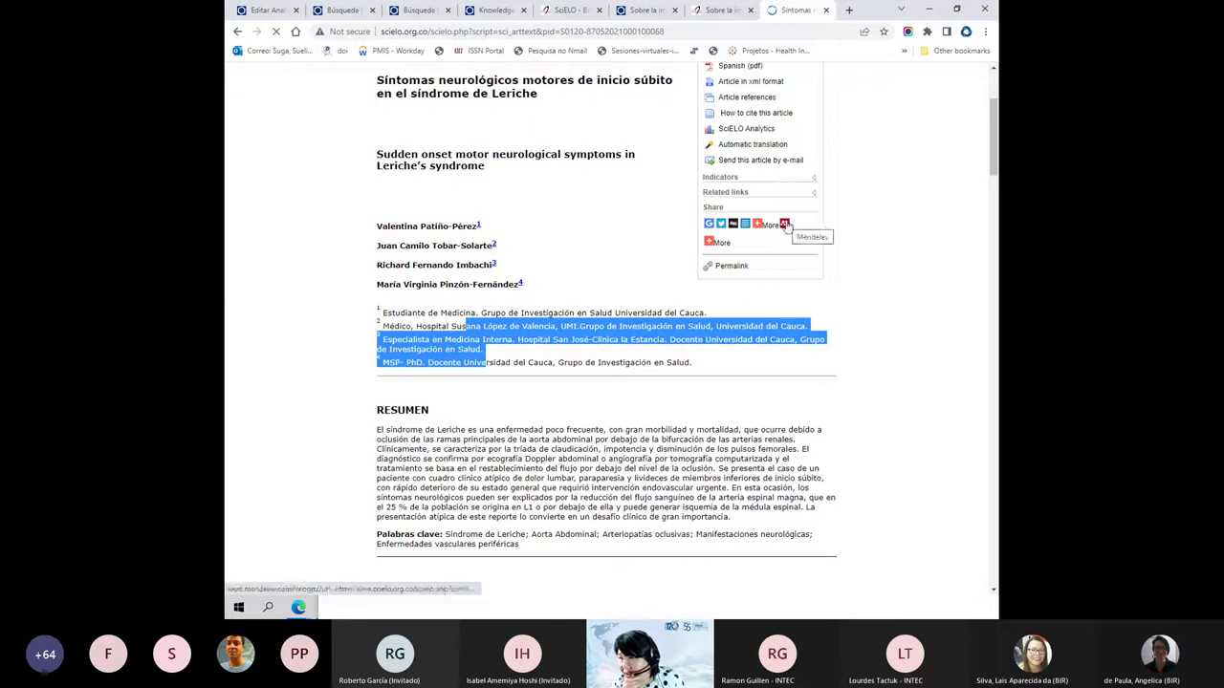
scroll(786, 225, "down", 1)
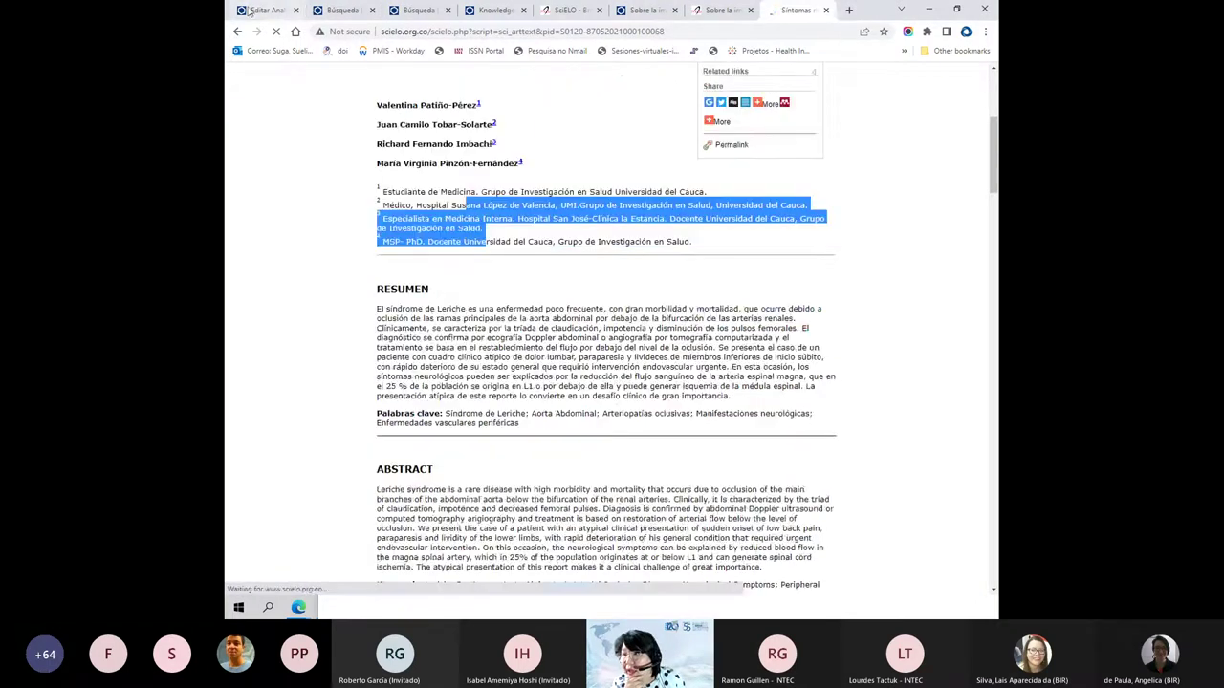
key("alt+Tab")
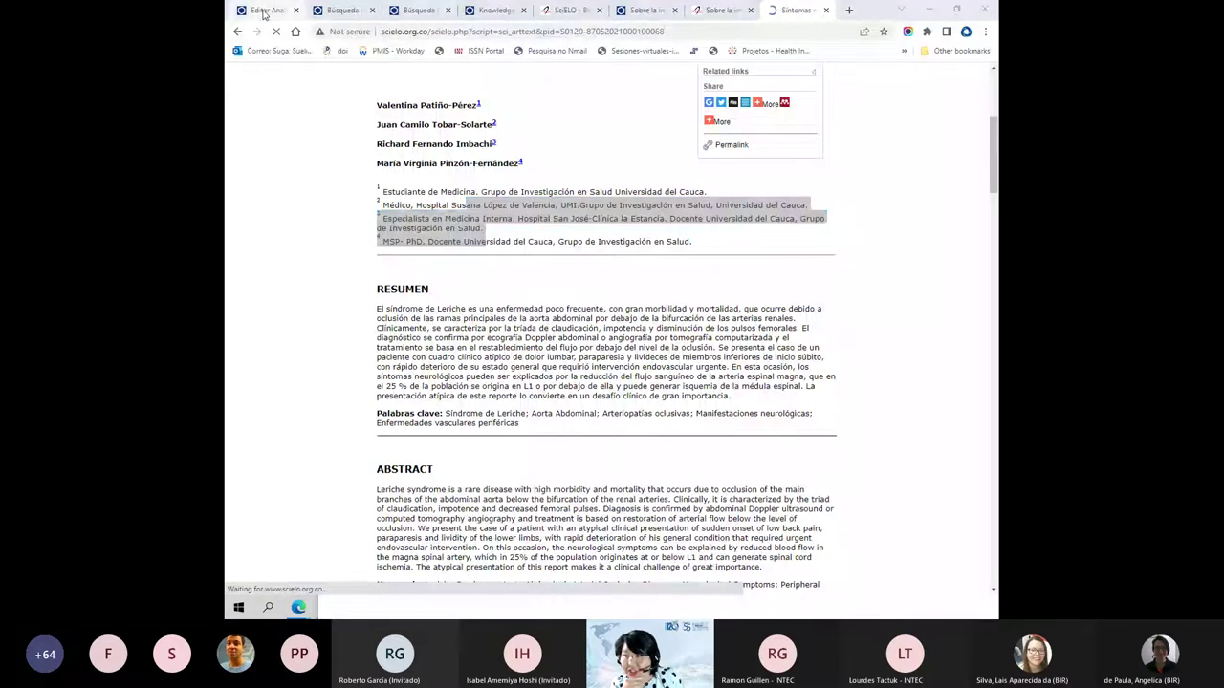
scroll(497, 317, "down", 5)
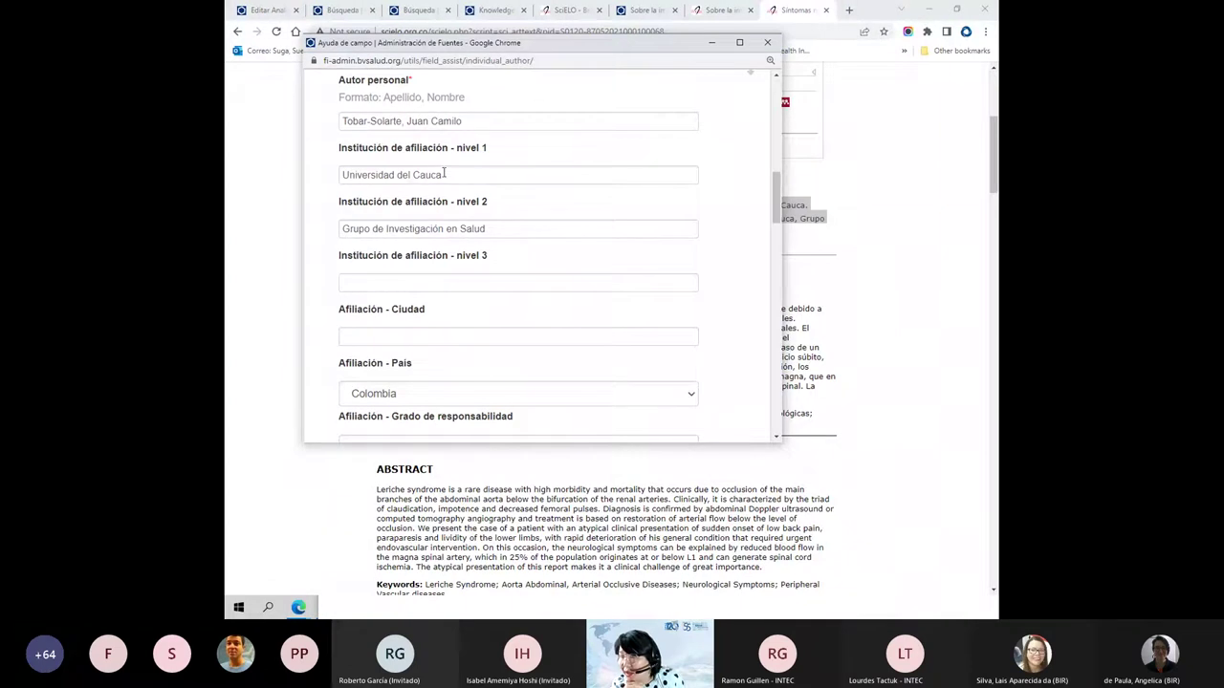
scroll(448, 175, "down", 3)
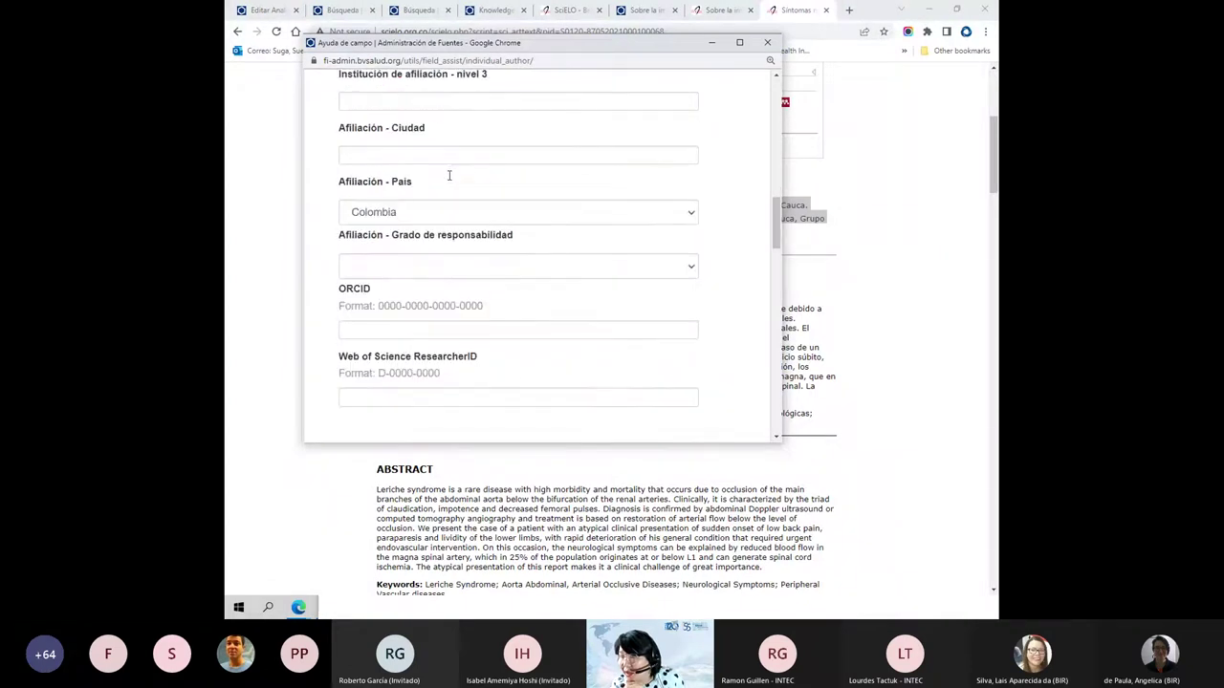
scroll(449, 175, "down", 4)
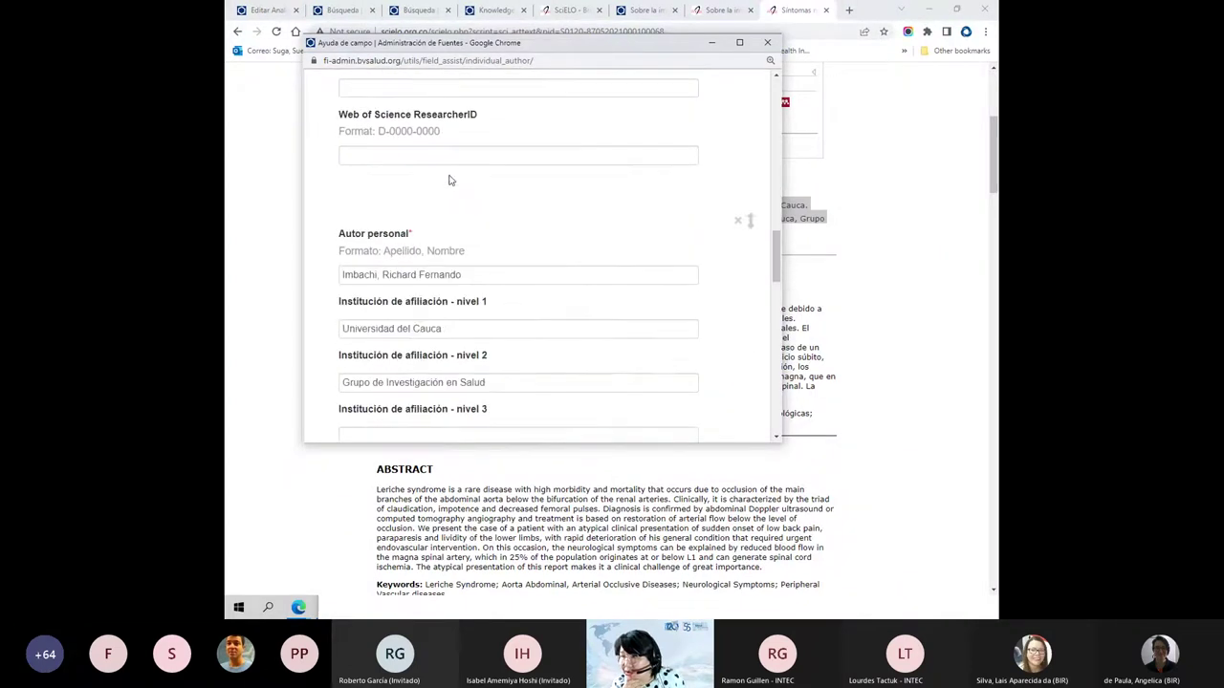
- Check the affiliation and country fields of the remaining personal authors, save the author entries, and return to the analytic record
scroll(449, 180, "down", 1)
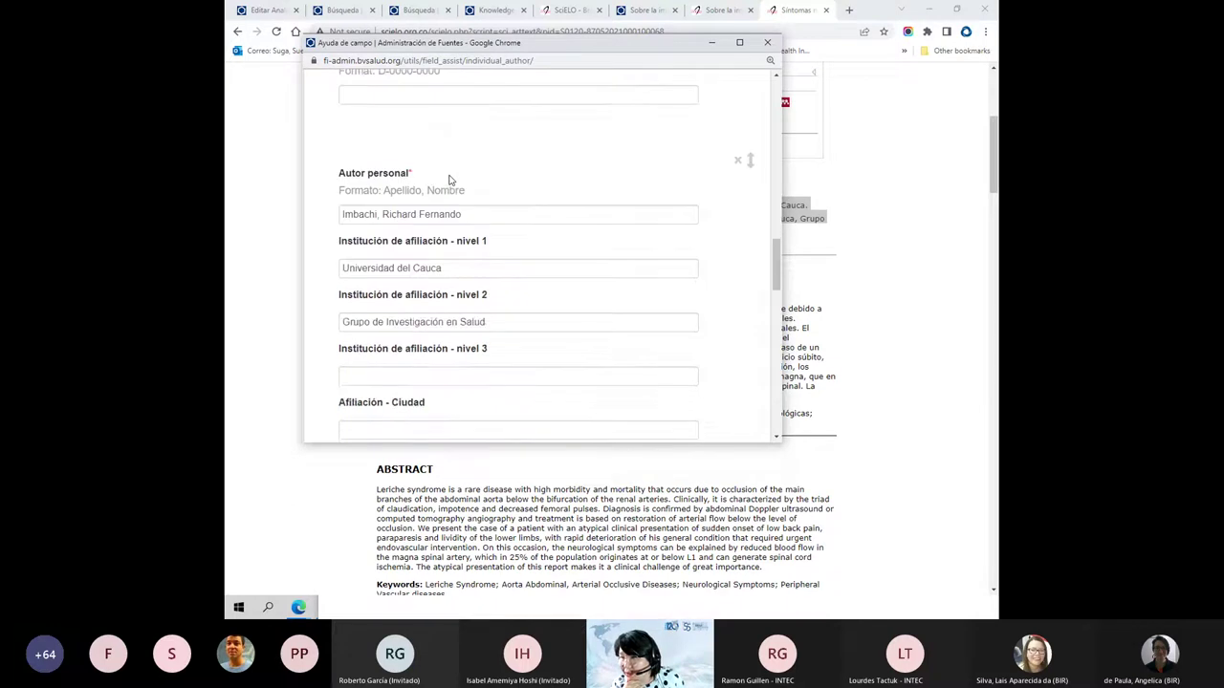
scroll(451, 180, "down", 2)
scroll(451, 179, "down", 2)
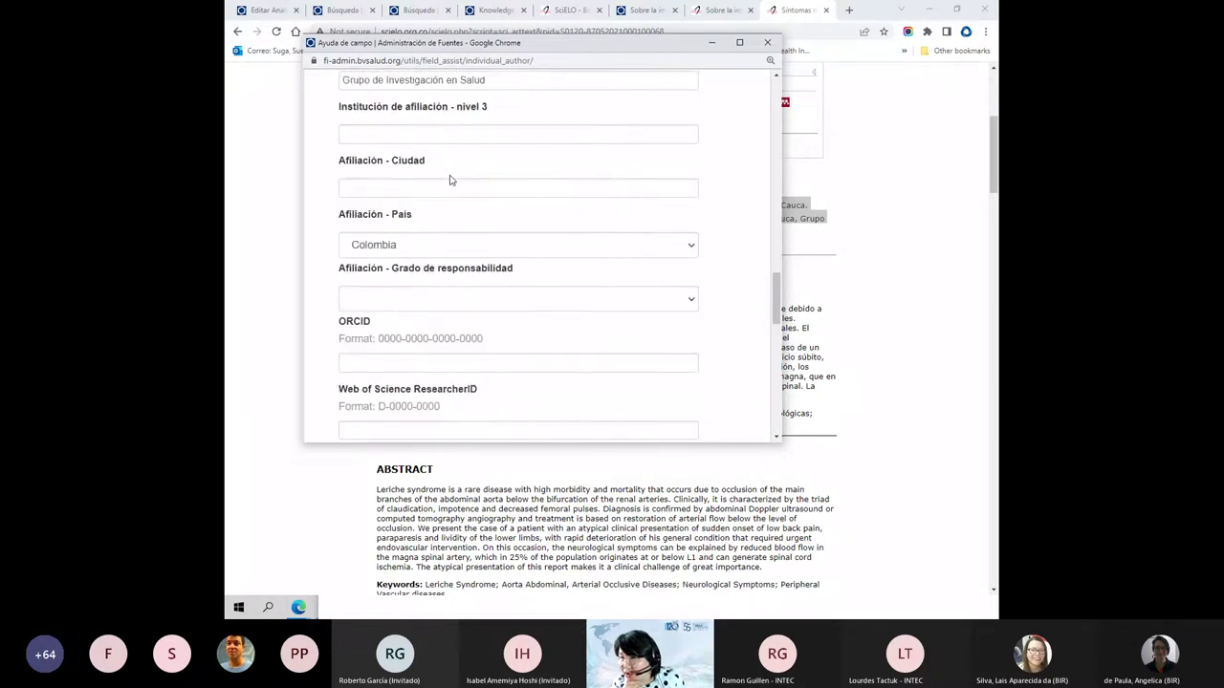
scroll(450, 180, "down", 2)
scroll(452, 177, "down", 2)
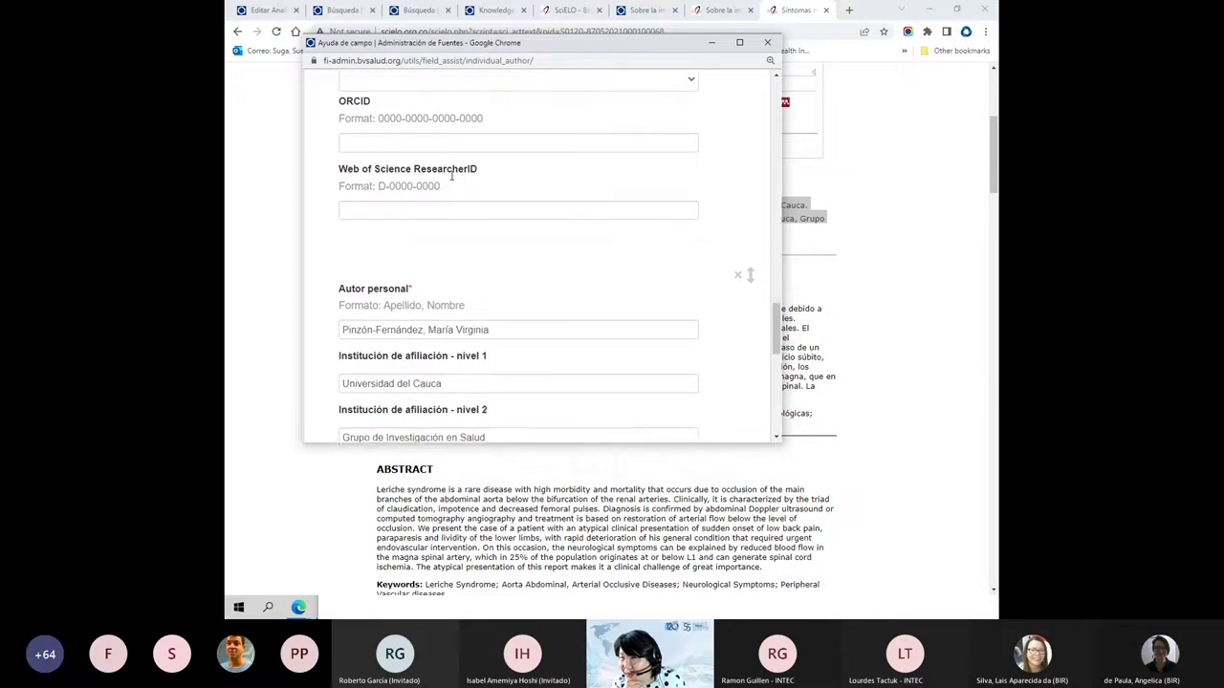
scroll(409, 330, "down", 1)
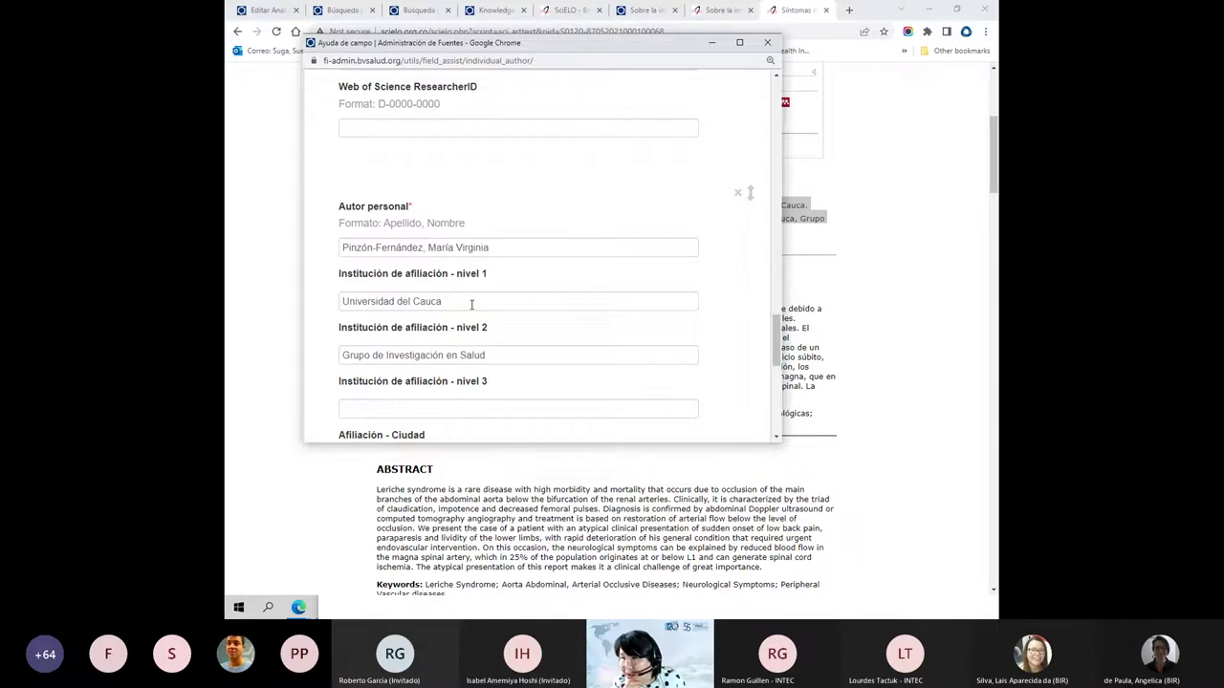
left_click_drag(471, 304, 363, 320)
left_click_drag(491, 355, 429, 355)
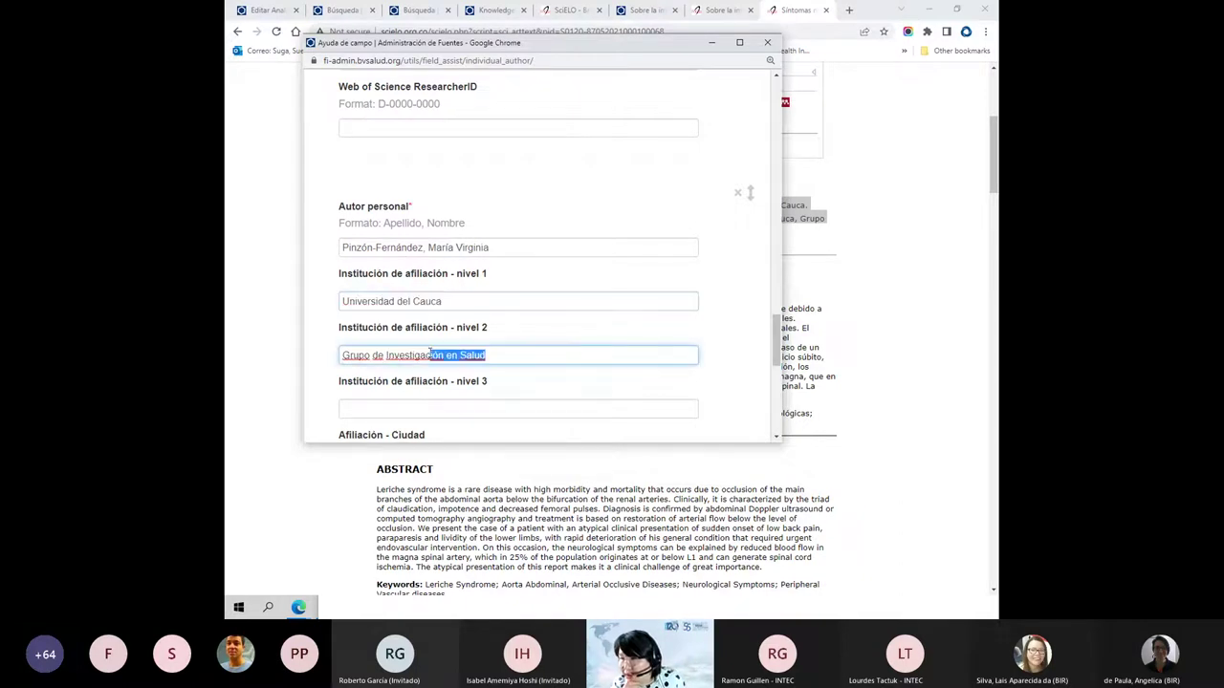
scroll(428, 354, "down", 1)
scroll(428, 354, "down", 4)
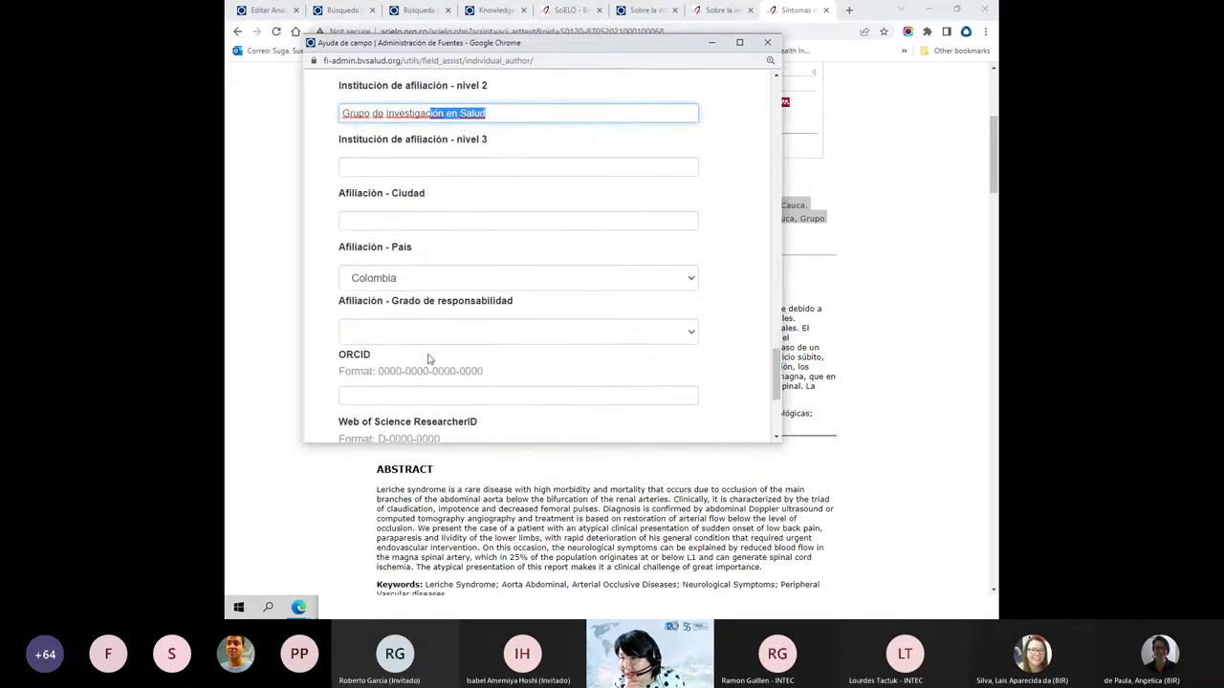
scroll(428, 359, "down", 5)
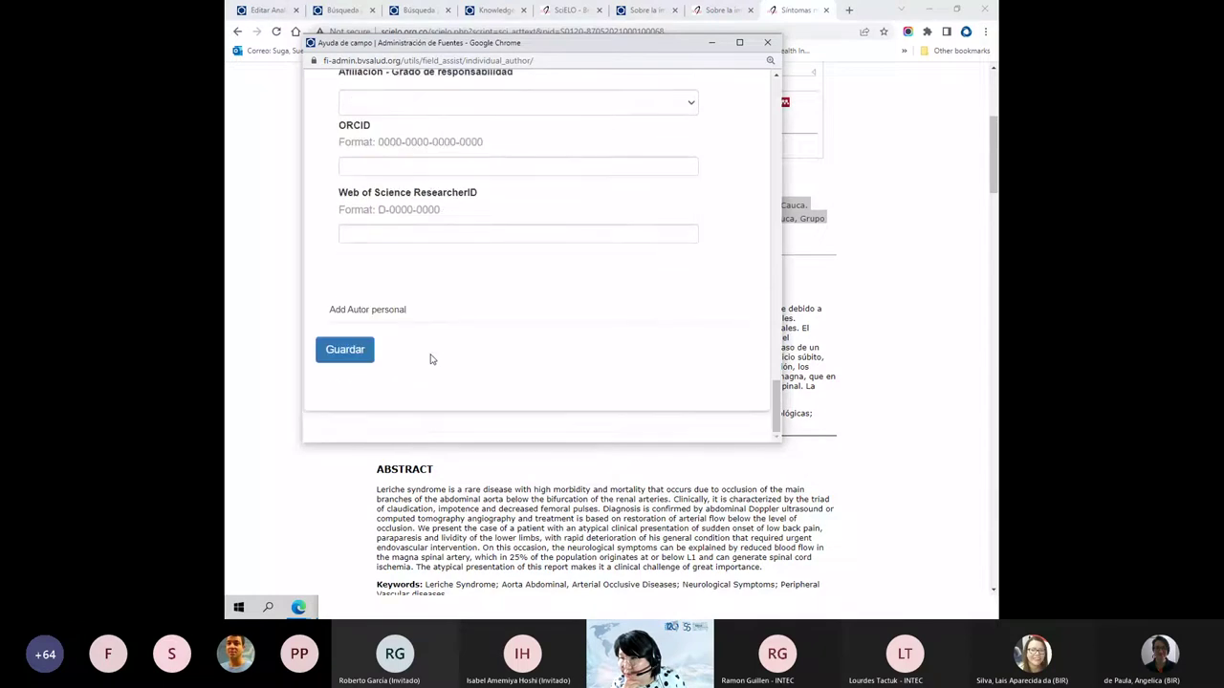
left_click(345, 349)
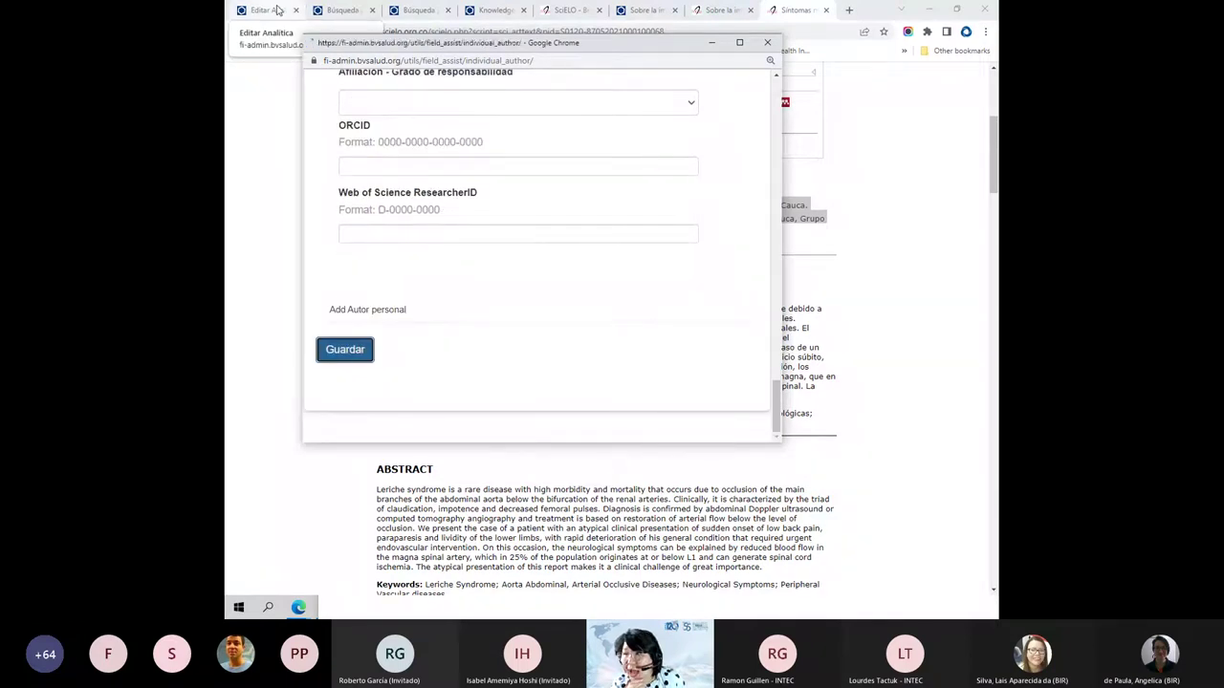
left_click(268, 10)
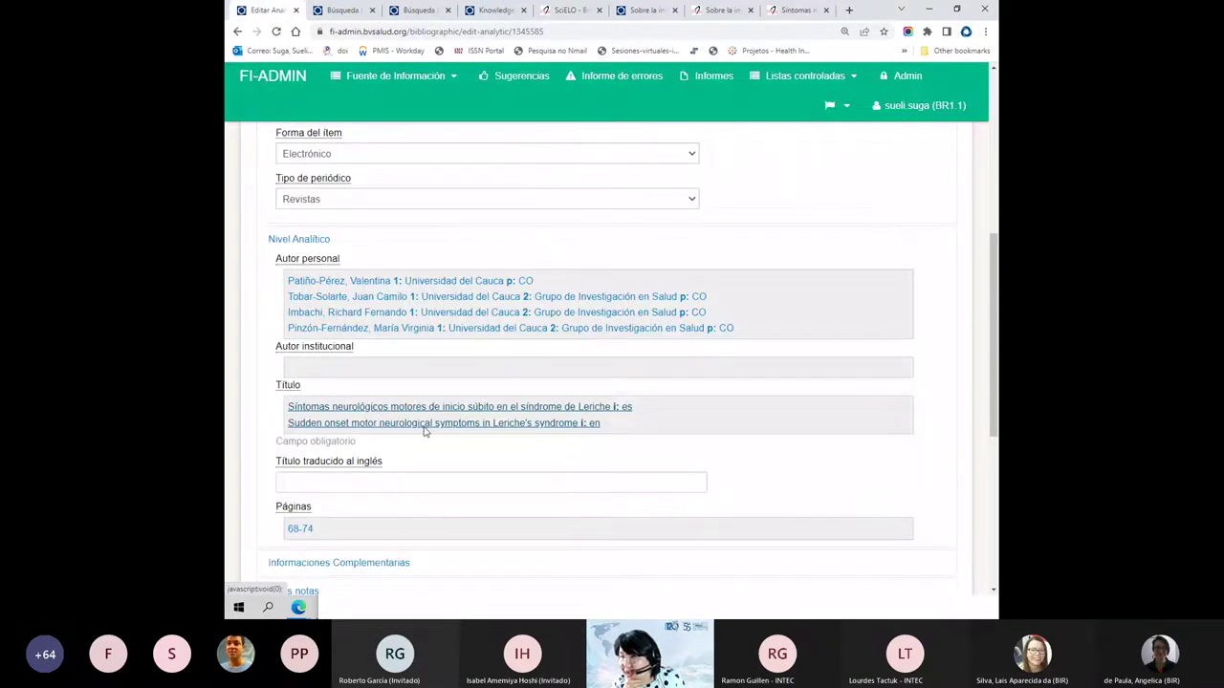
- Examine the article's Spanish and English titles on its SciELO page
left_click(808, 12)
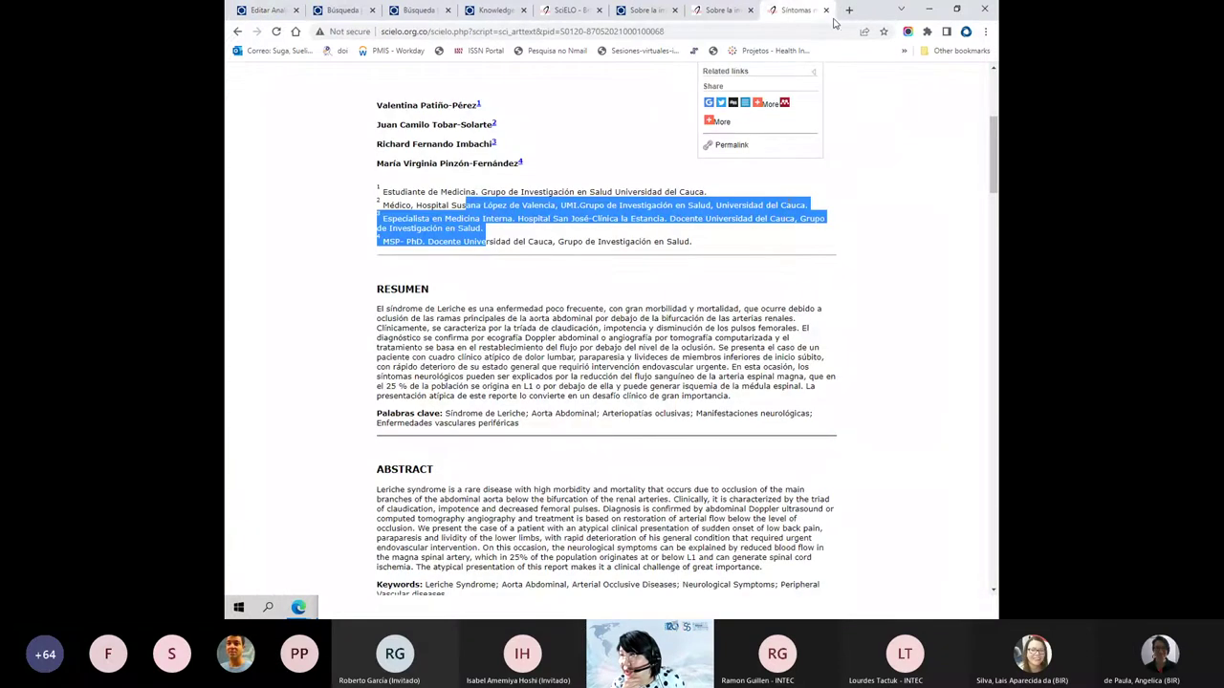
scroll(788, 204, "down", 1)
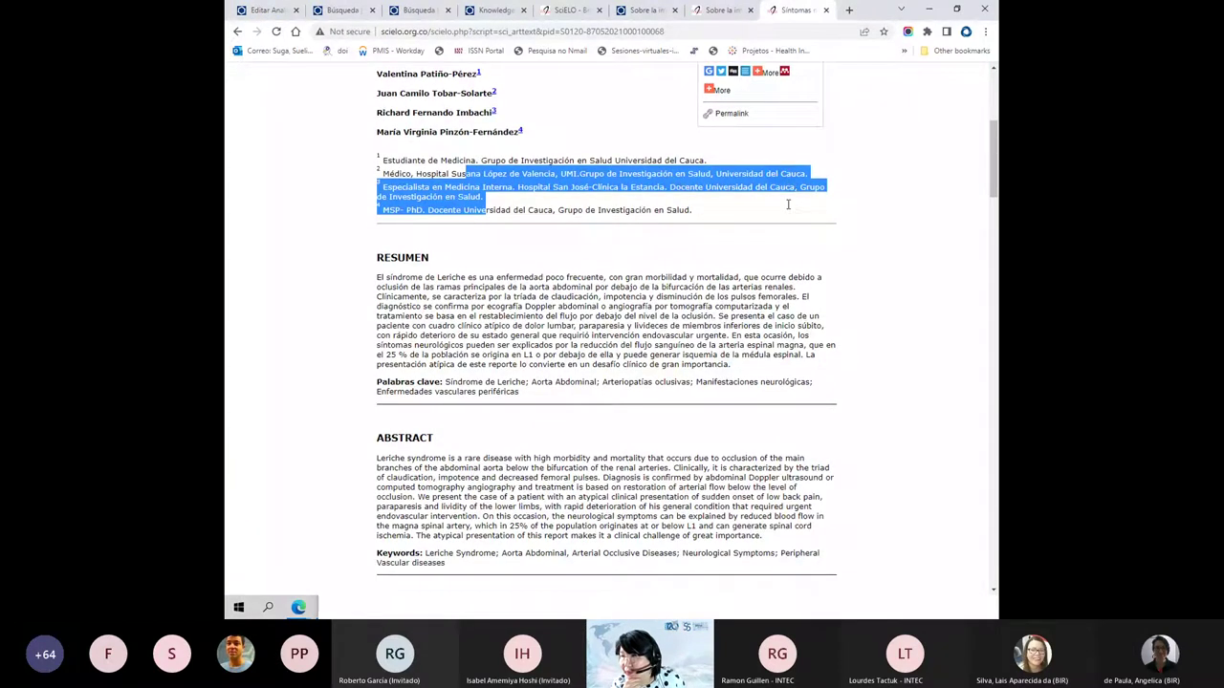
scroll(788, 203, "up", 3)
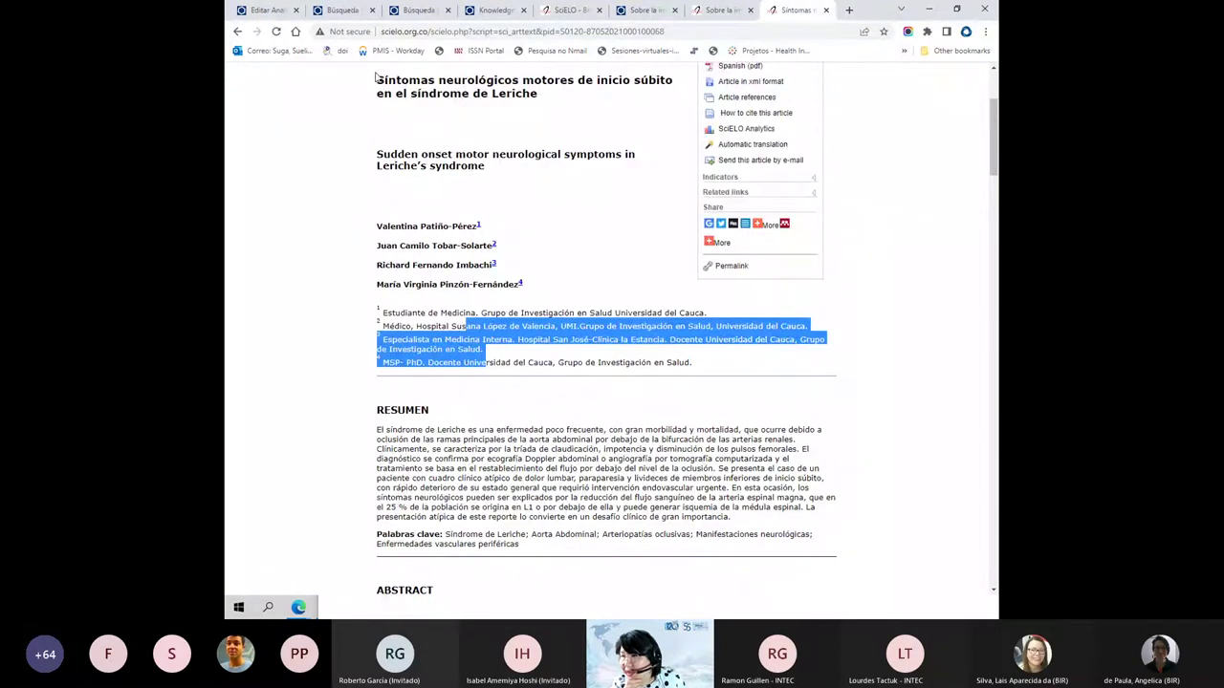
left_click_drag(377, 79, 376, 153)
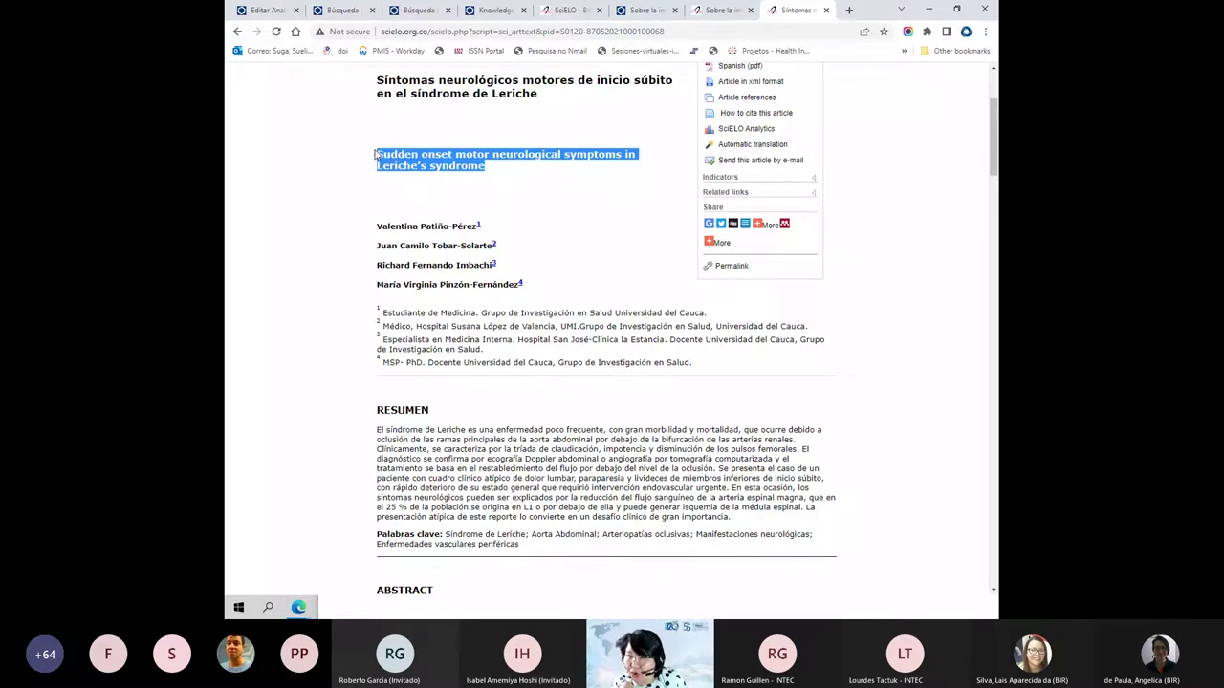
- Open the title entries of the analytic record, check the Spanish and English titles with their languages, and save them
left_click(261, 14)
left_click(381, 483)
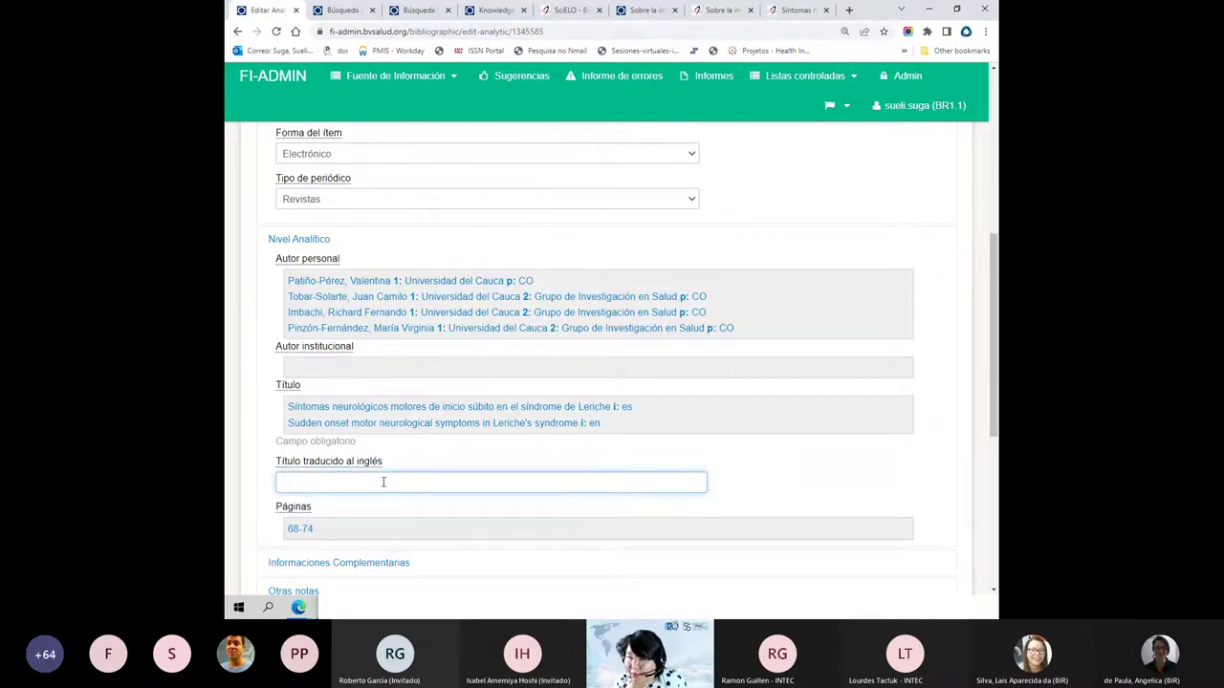
left_click(351, 422)
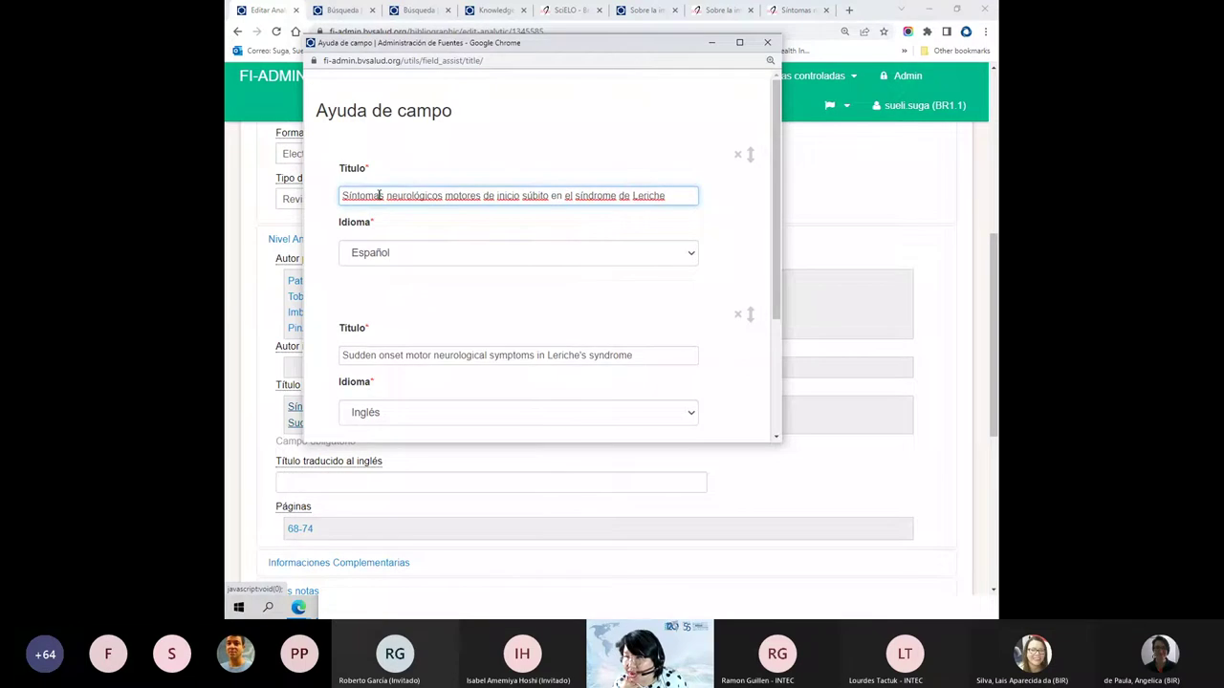
left_click(459, 355)
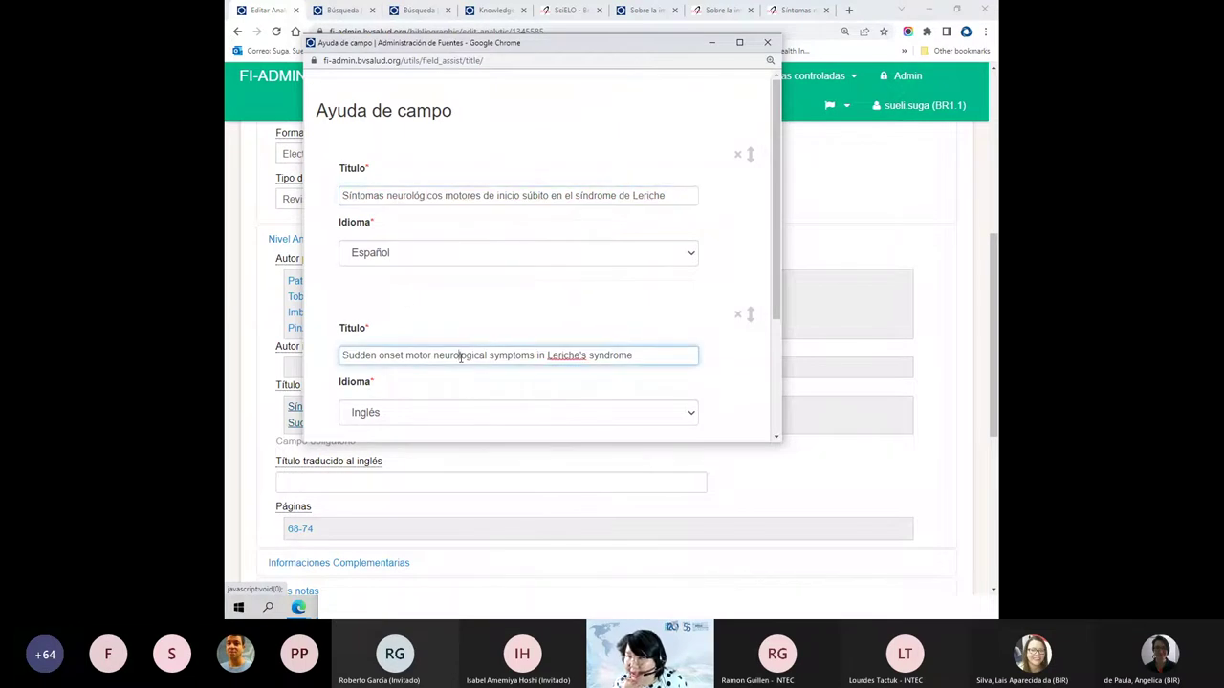
scroll(459, 358, "down", 2)
scroll(460, 358, "down", 1)
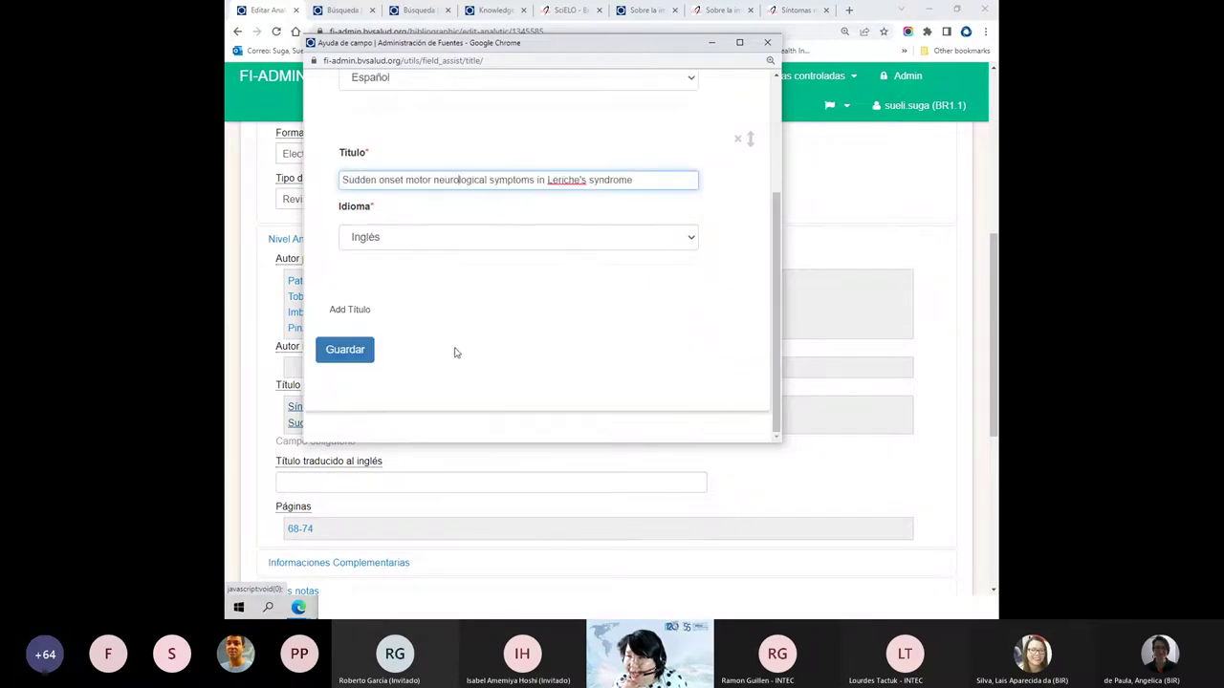
left_click(365, 356)
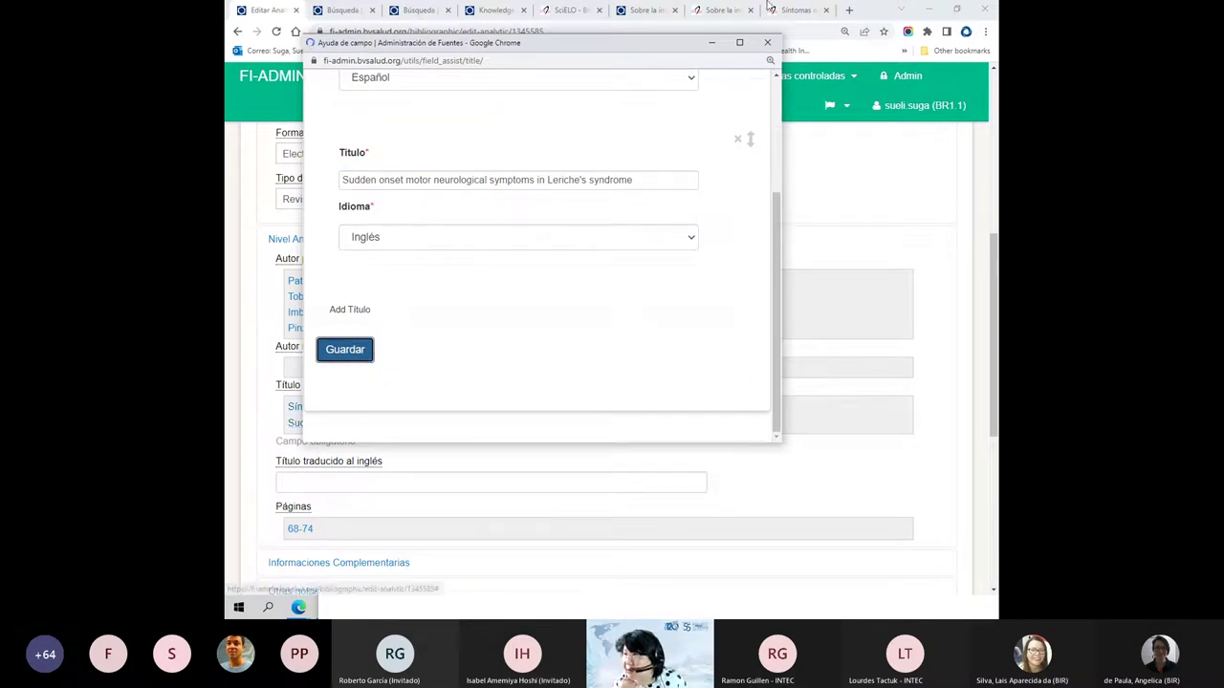
- Open the Spanish PDF of the article from its SciELO page
left_click(797, 9)
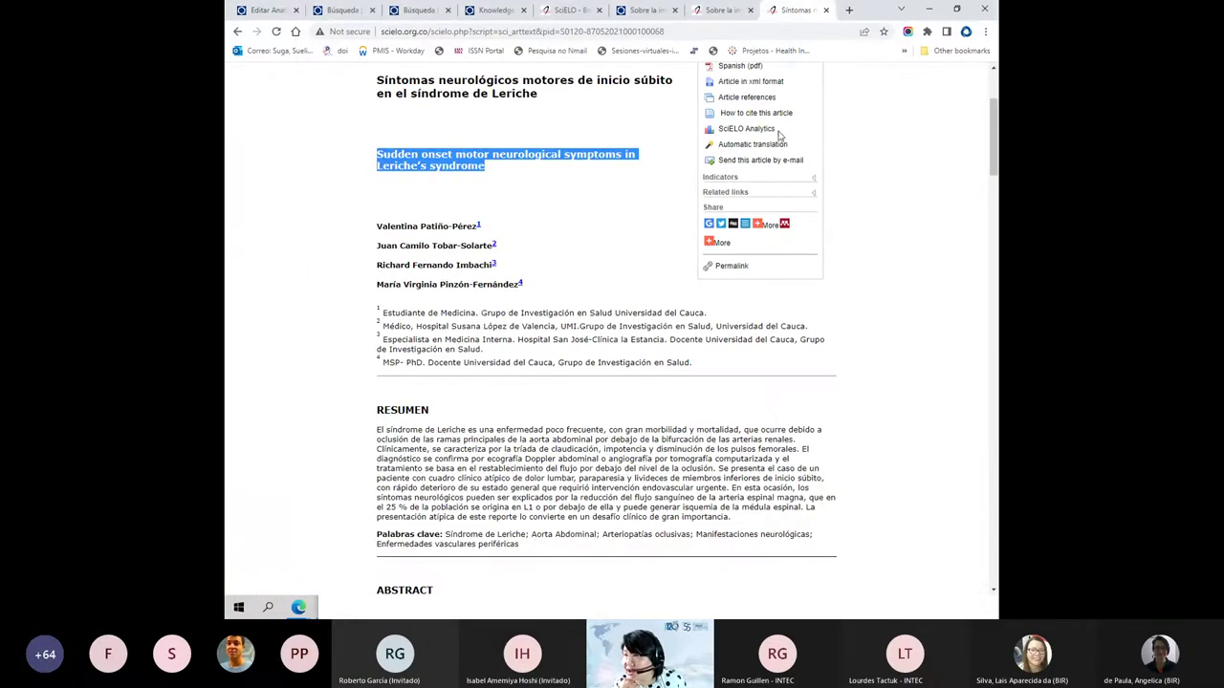
scroll(737, 186, "up", 2)
left_click(737, 188)
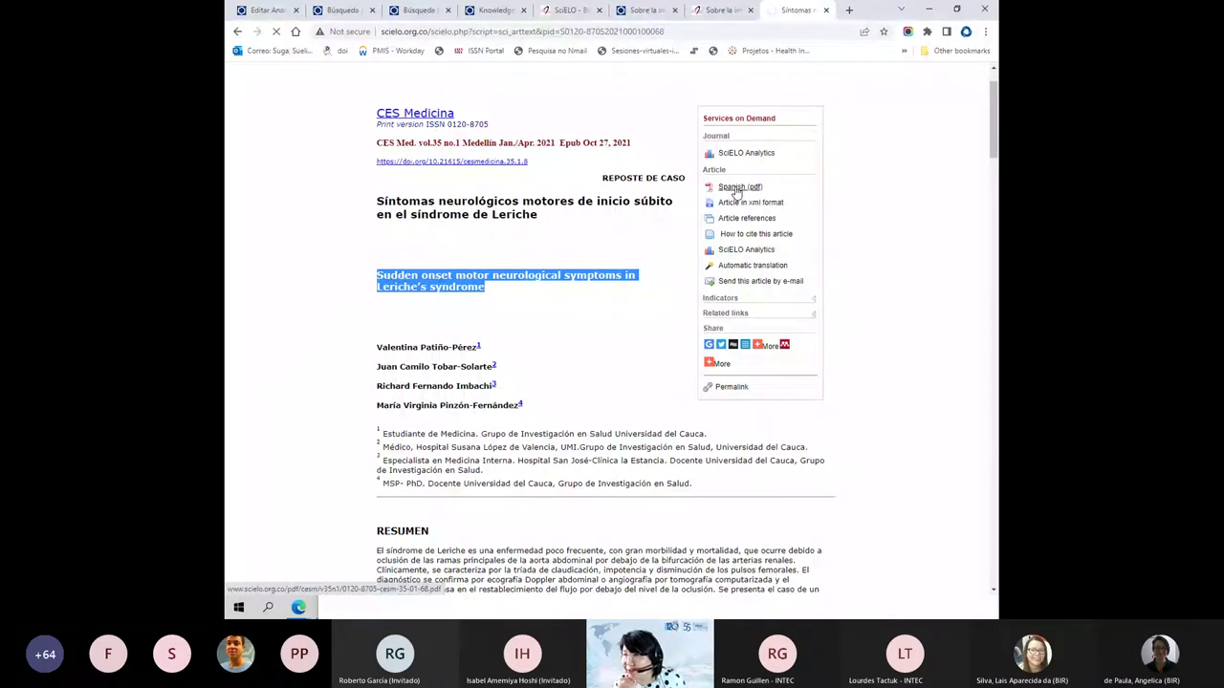
left_click(737, 189)
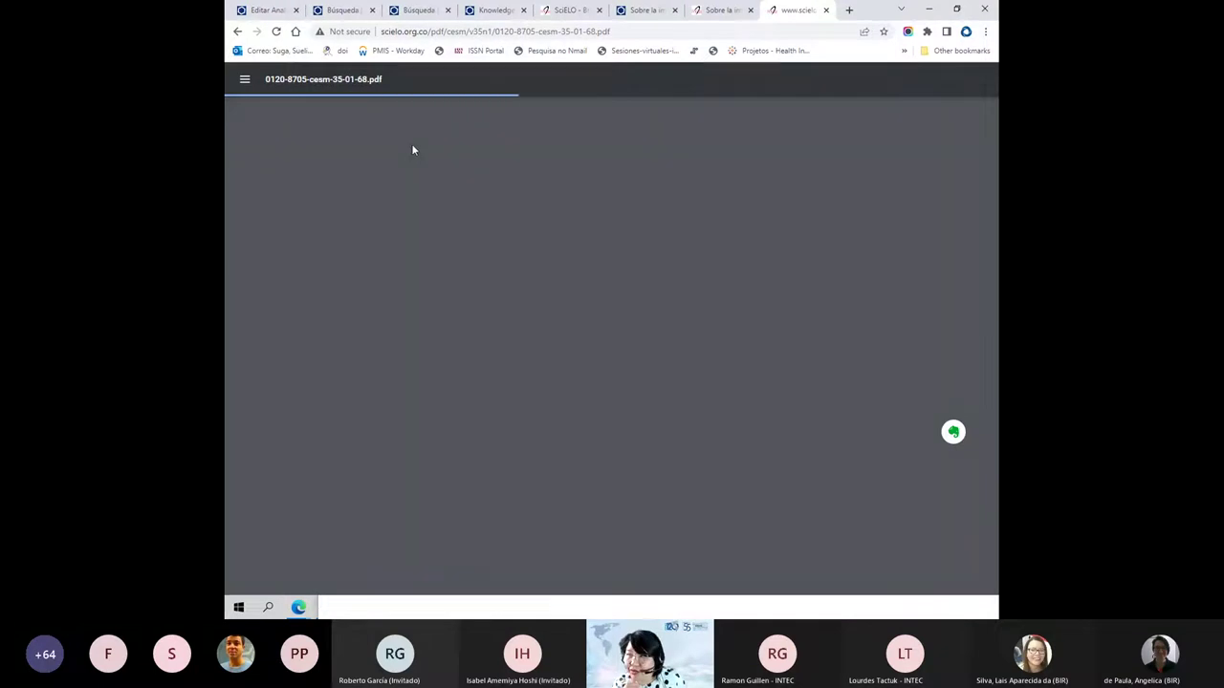
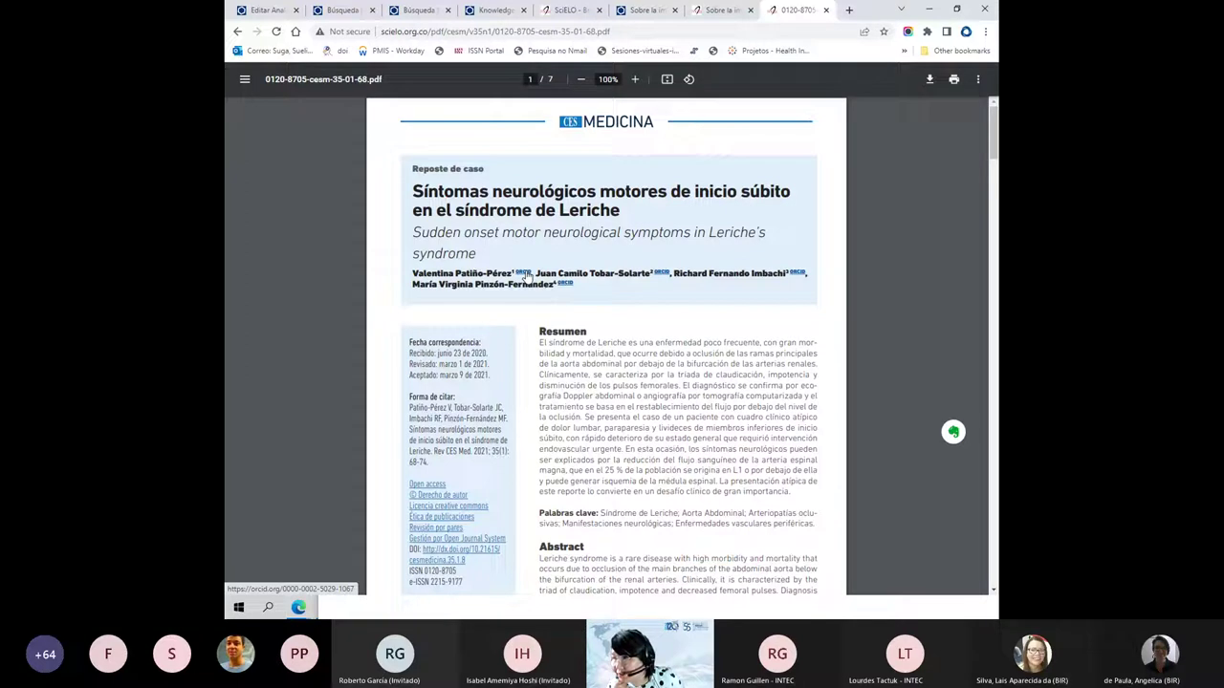
left_click(947, 7)
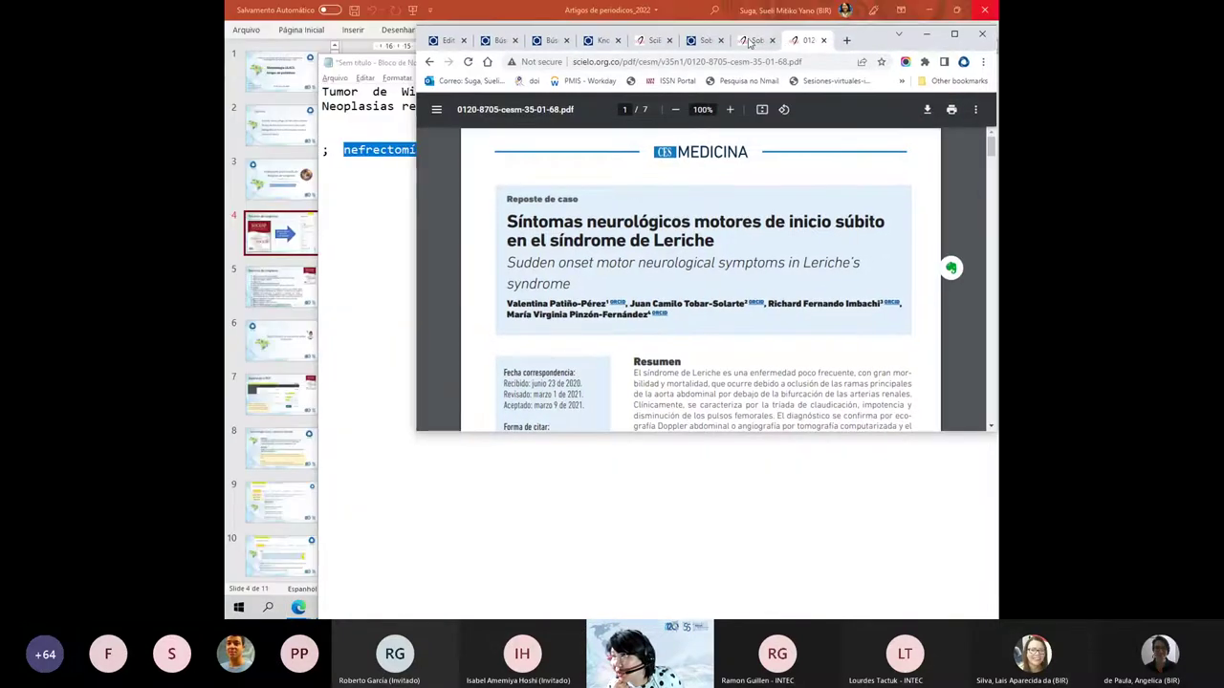
left_click(753, 42)
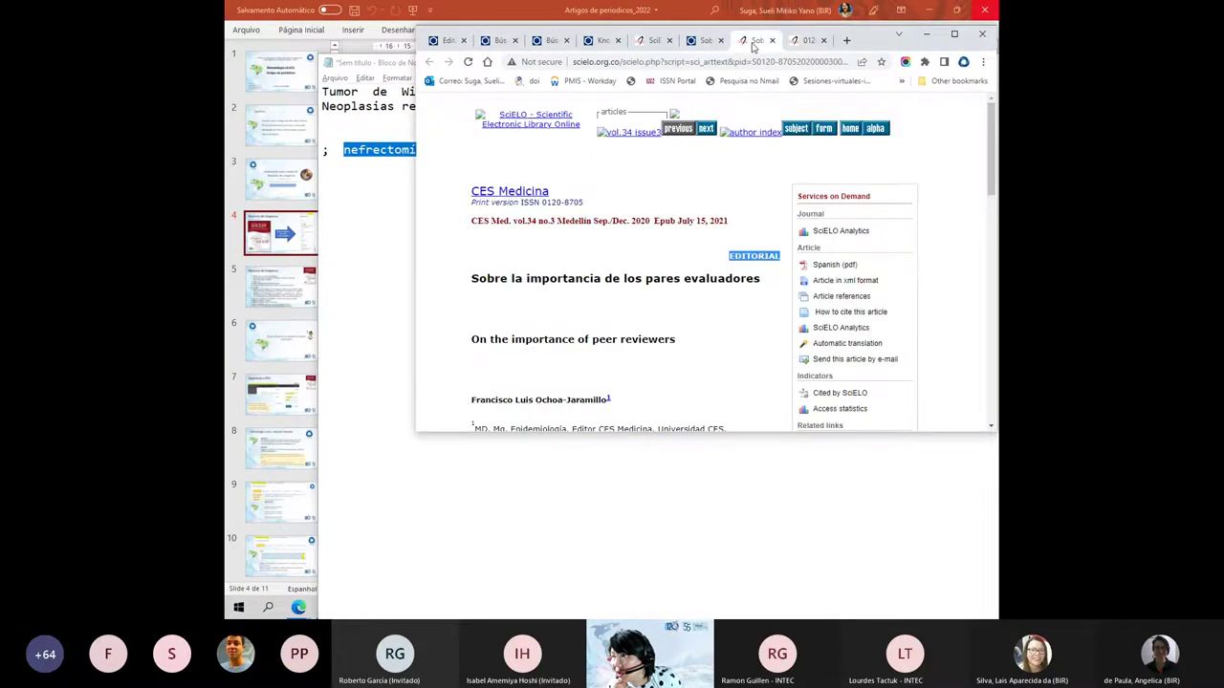
left_click(805, 40)
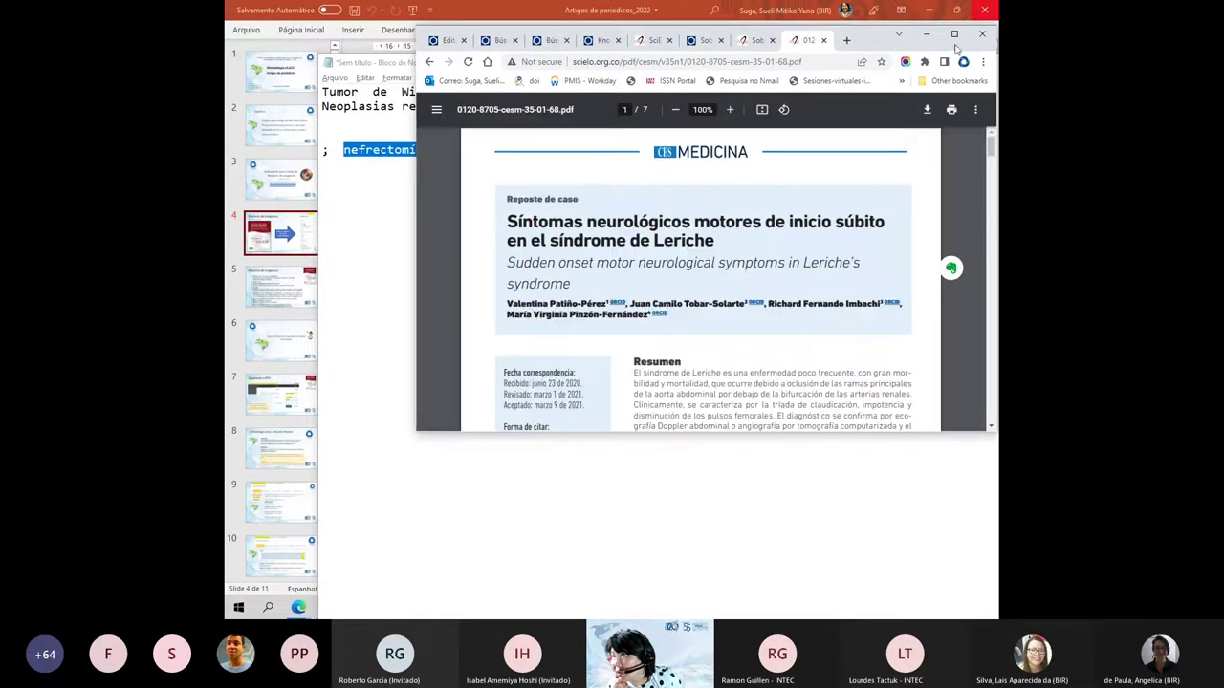
left_click(954, 36)
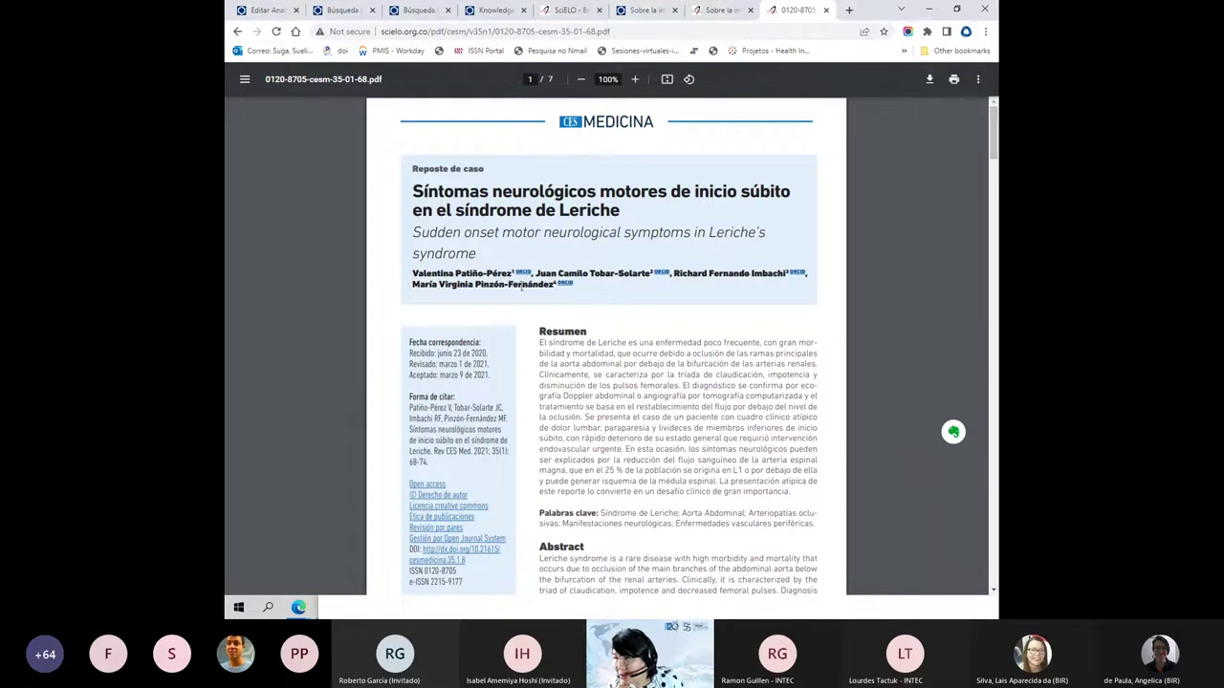
- Open the first author's ORCID profile from the article PDF and copy the identifier from the web address
right_click(525, 276)
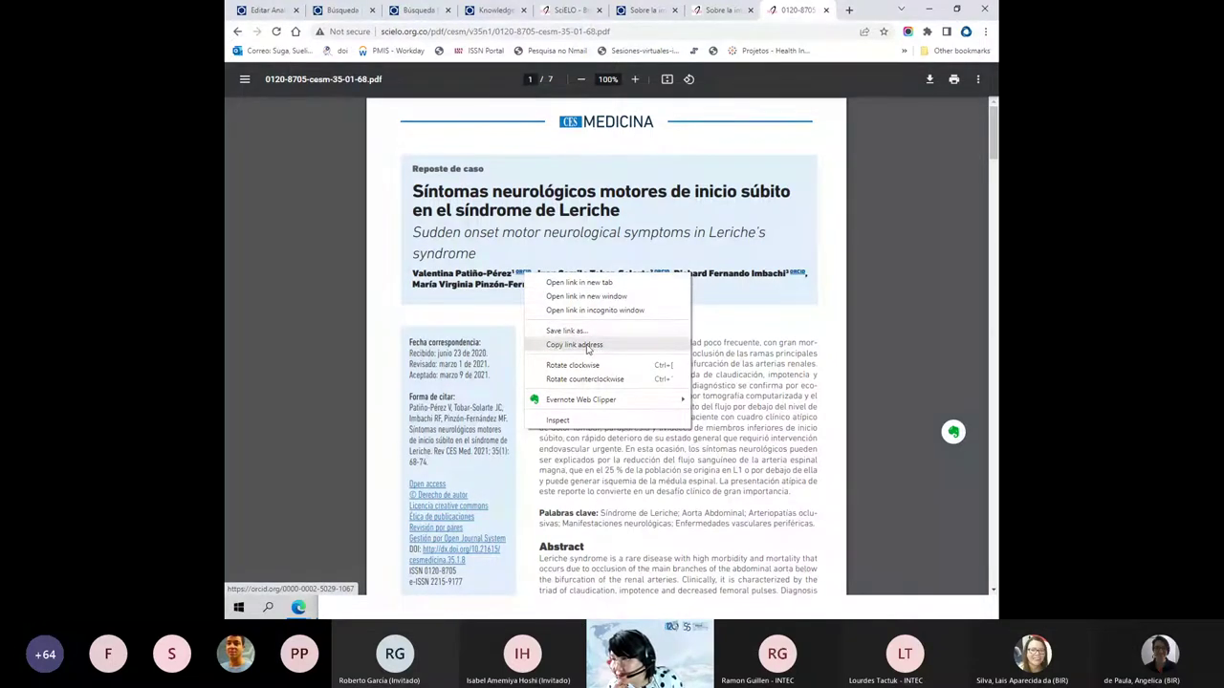
left_click(529, 277)
left_click(529, 278)
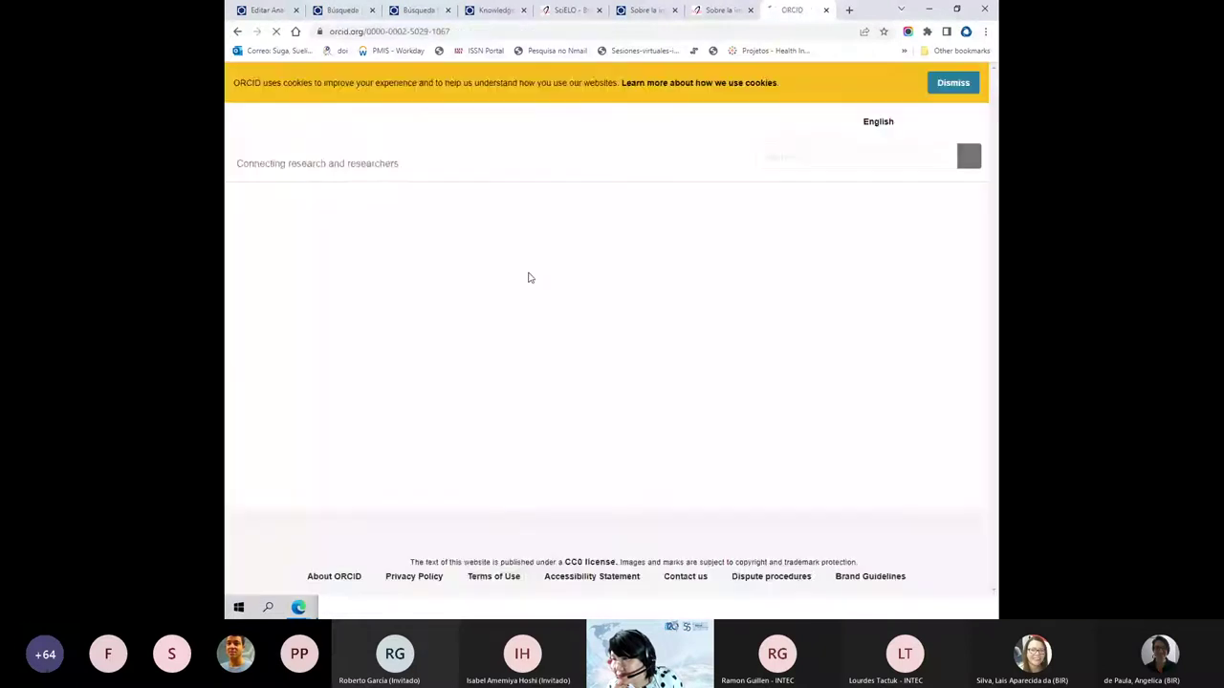
left_click_drag(450, 31, 366, 50)
key("ctrl+c")
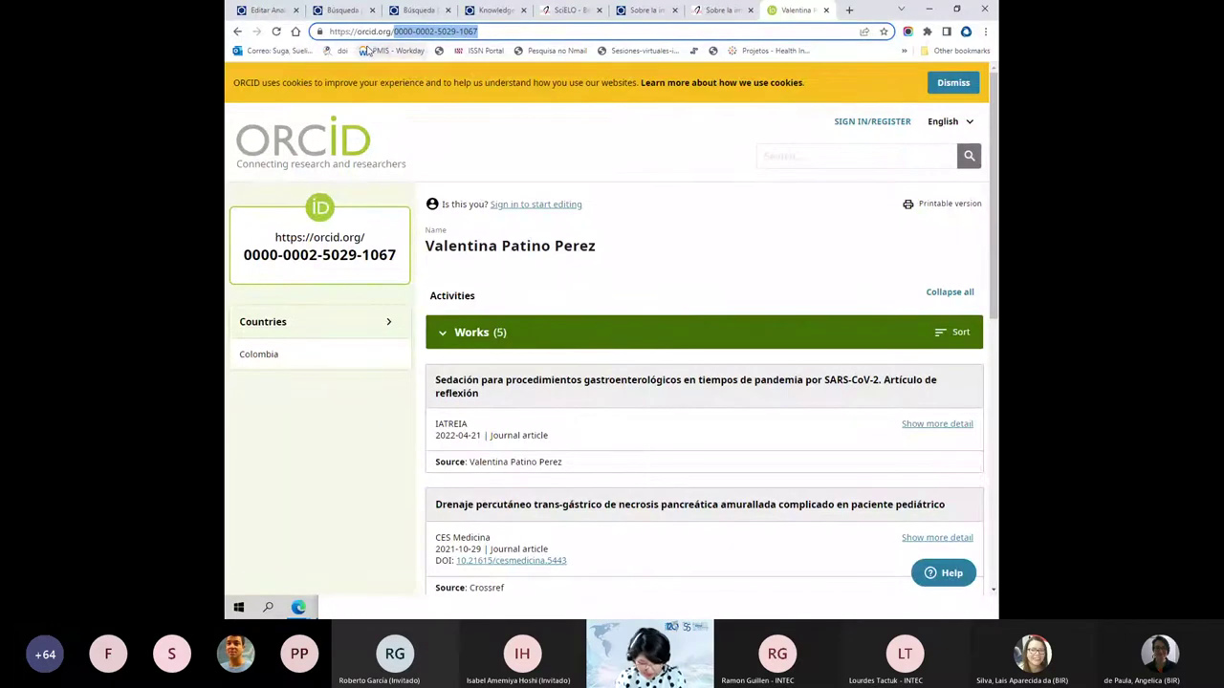
- Add the copied ORCID identifier to the first author's entry in the analytic record and save the author data
left_click(240, 32)
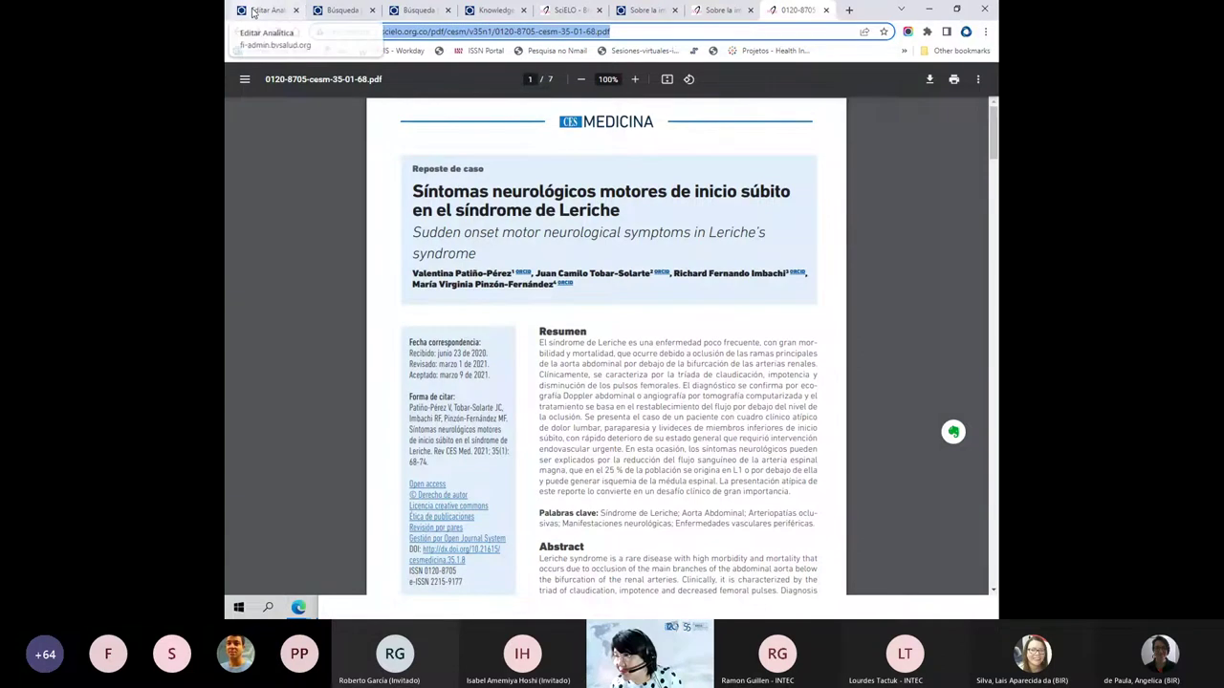
left_click(254, 13)
left_click(349, 293)
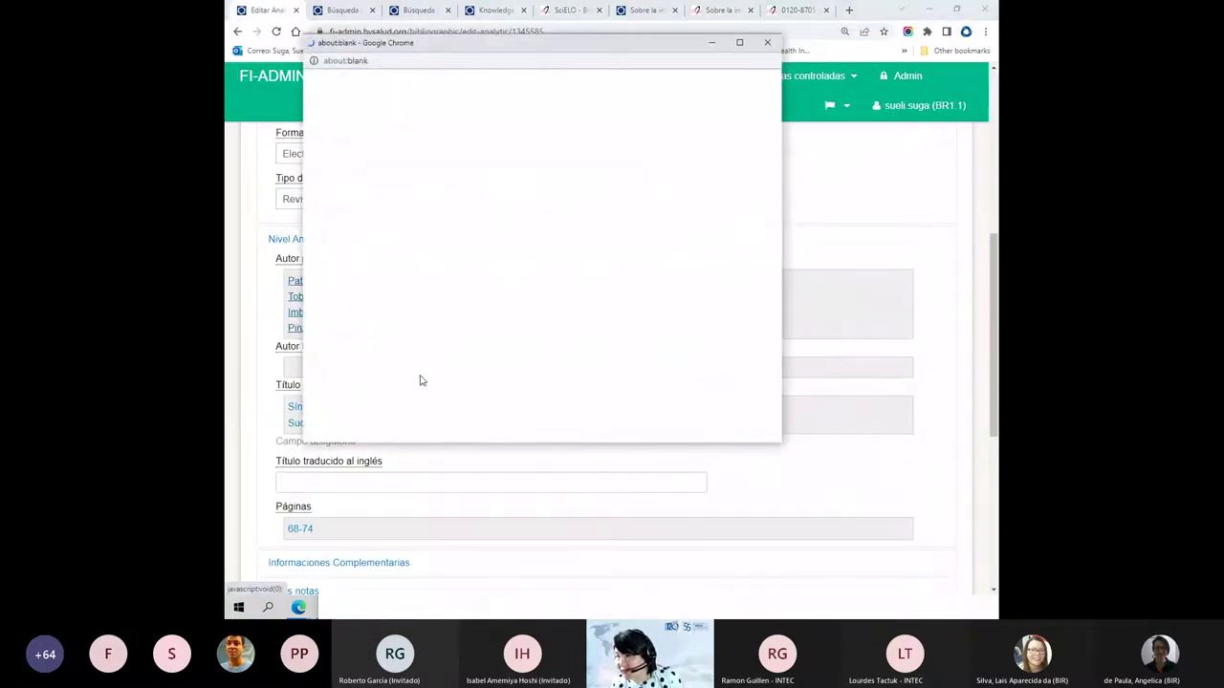
scroll(421, 375, "down", 2)
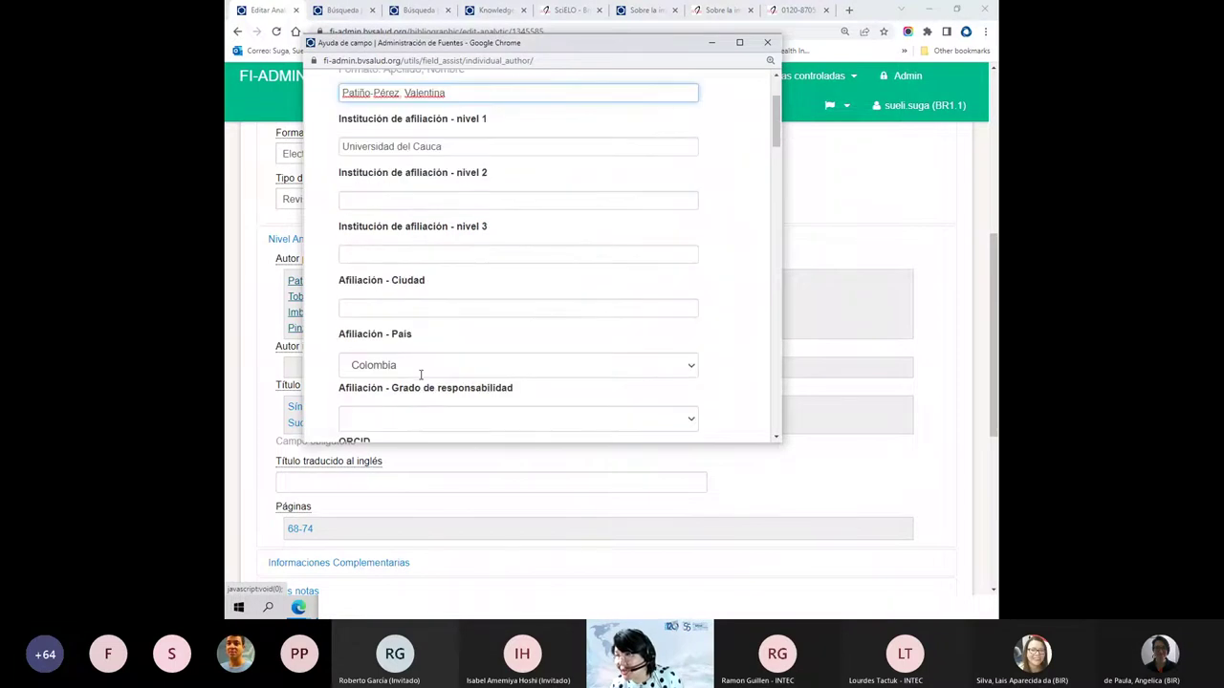
scroll(421, 375, "down", 2)
left_click(363, 296)
key("ctrl+v")
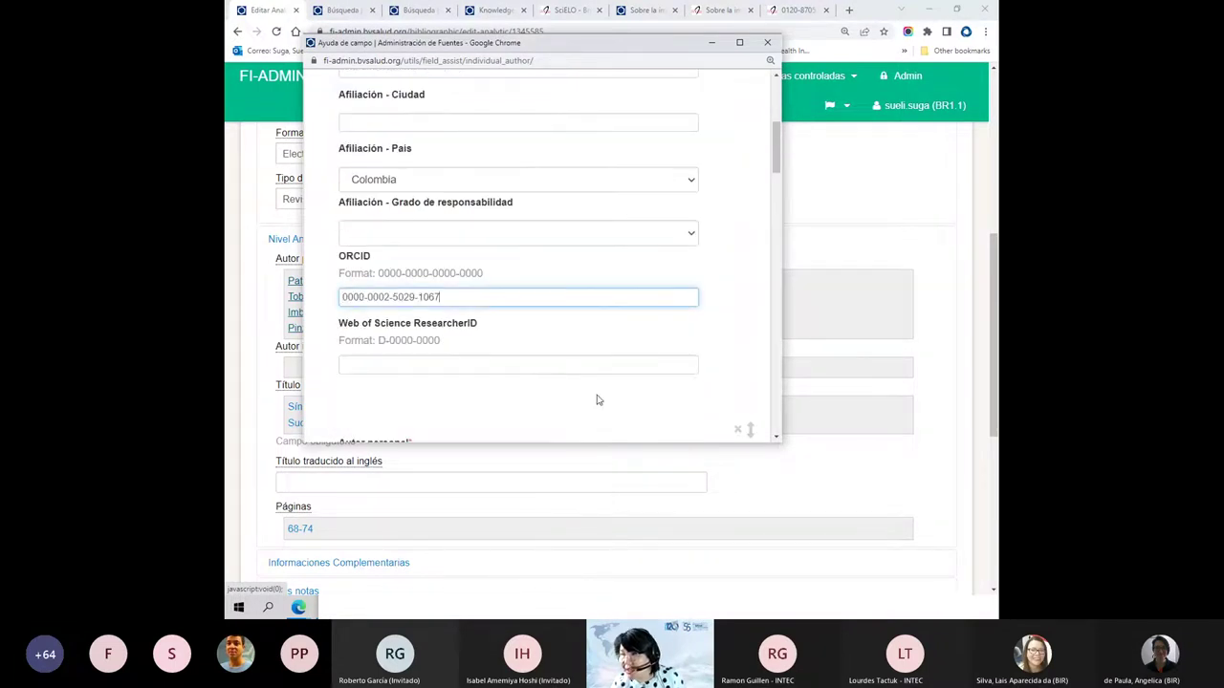
scroll(596, 399, "down", 2)
scroll(602, 402, "down", 3)
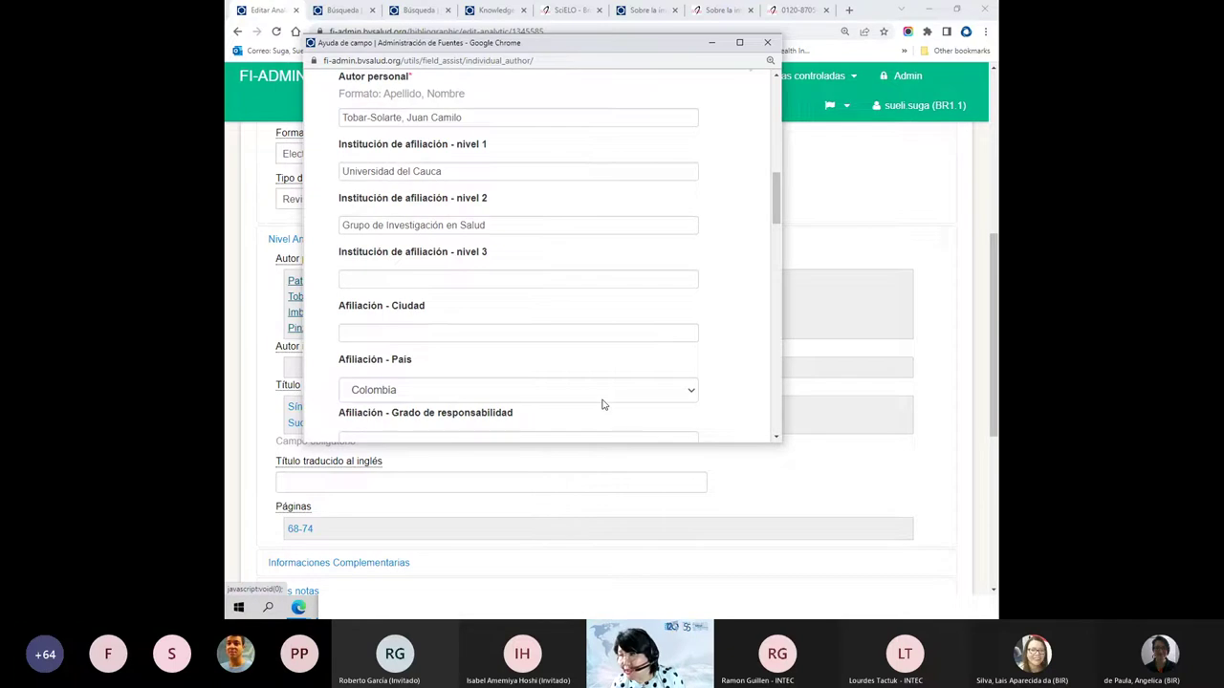
scroll(601, 402, "down", 8)
scroll(398, 403, "down", 6)
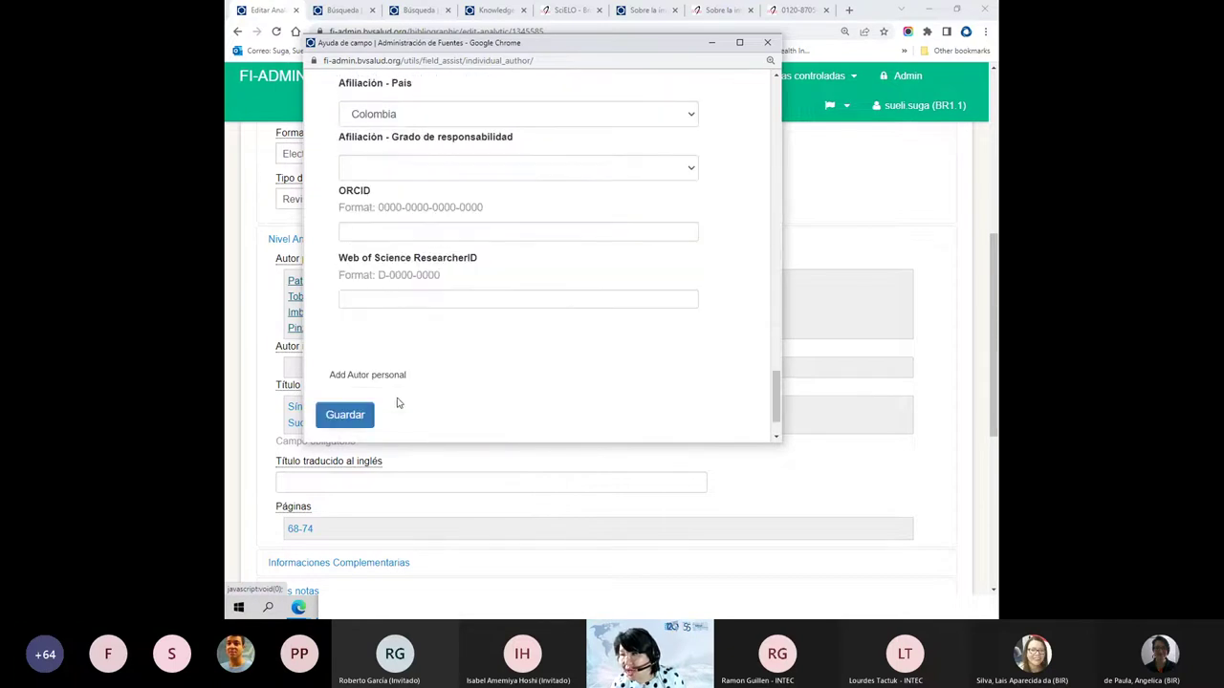
left_click(364, 354)
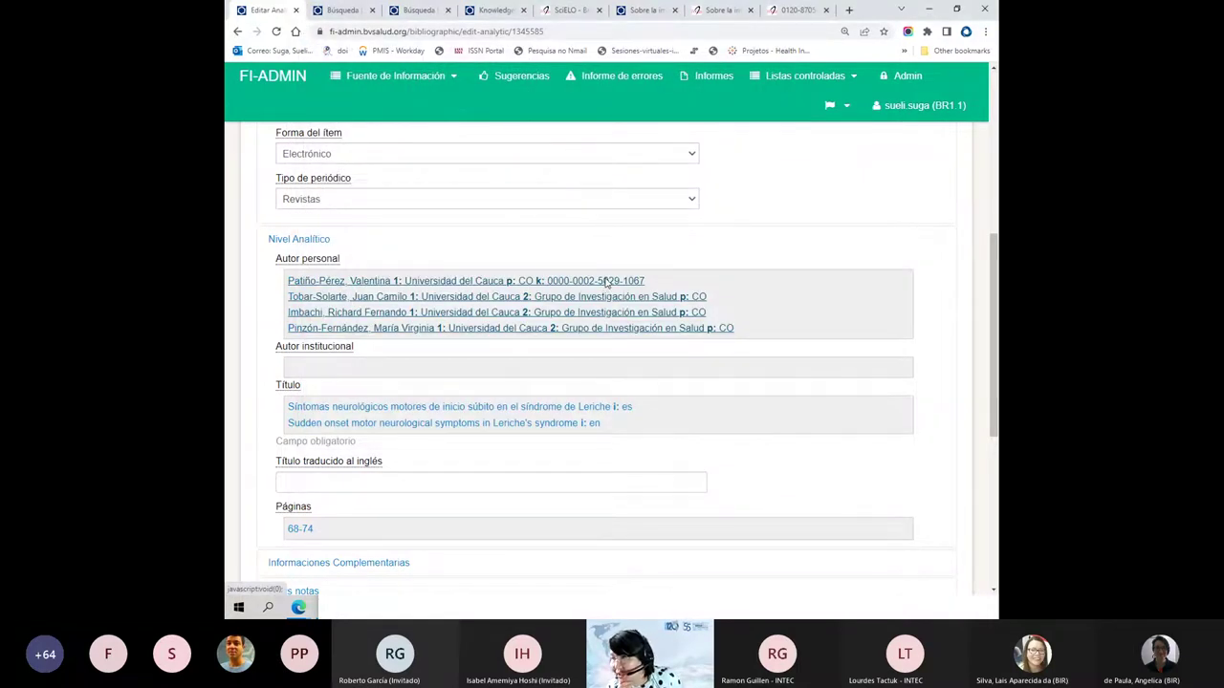
- Look through the article PDF, from the citation details and author affiliations to the bibliography on the final pages
scroll(470, 519, "down", 1)
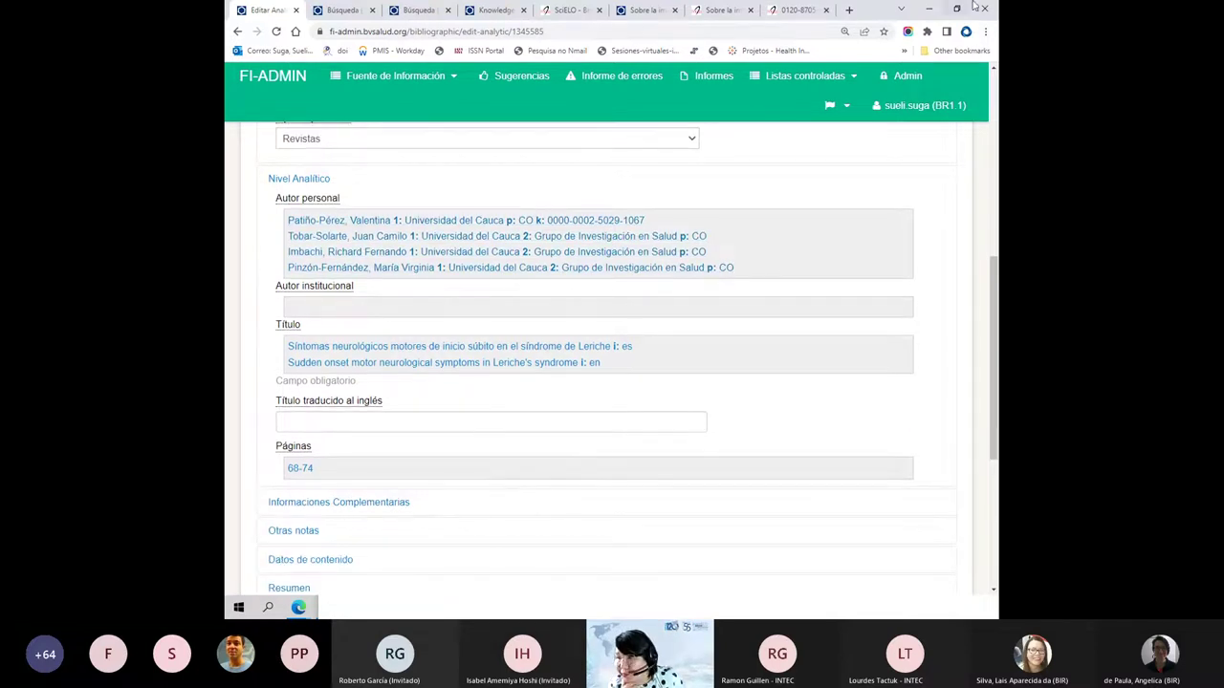
left_click(795, 10)
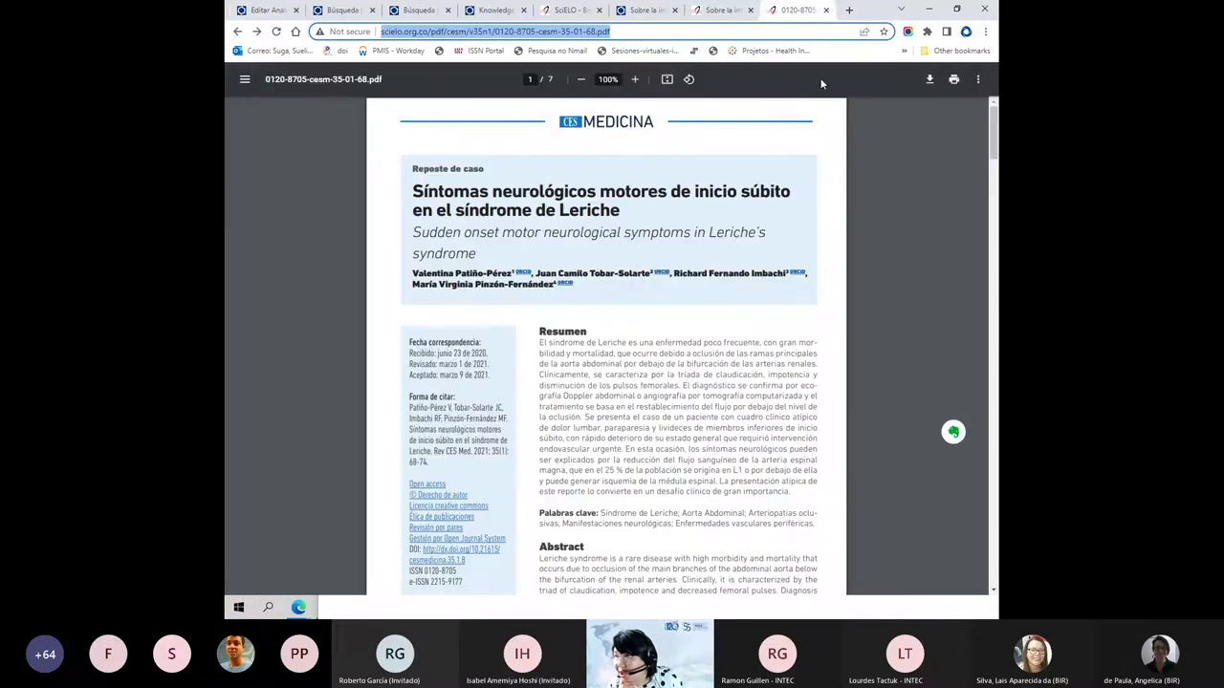
scroll(677, 223, "down", 1)
scroll(677, 223, "down", 3)
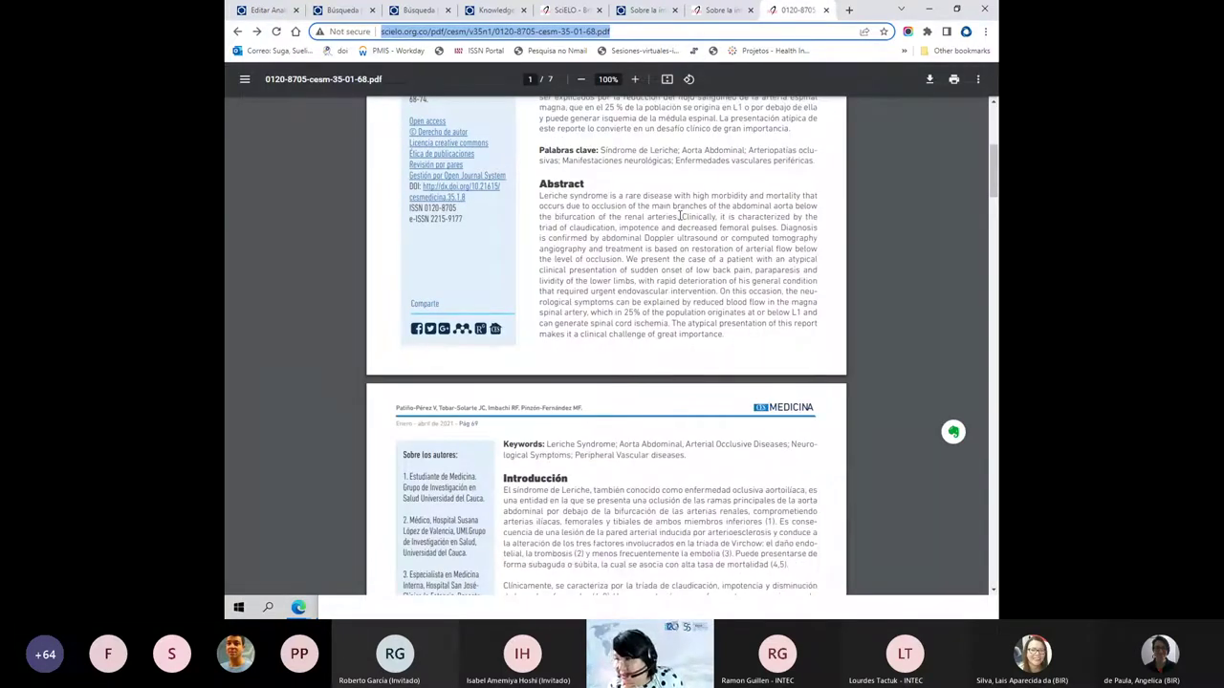
left_click(475, 421)
scroll(488, 426, "up", 3)
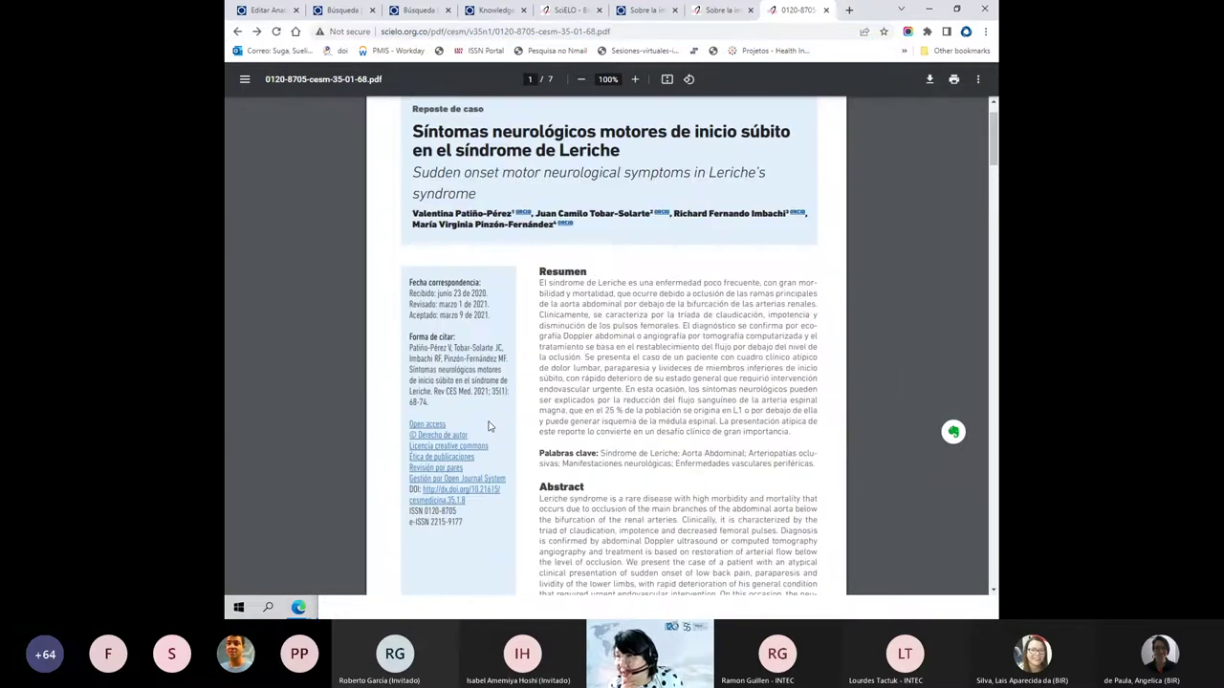
scroll(488, 425, "up", 1)
scroll(488, 425, "down", 2)
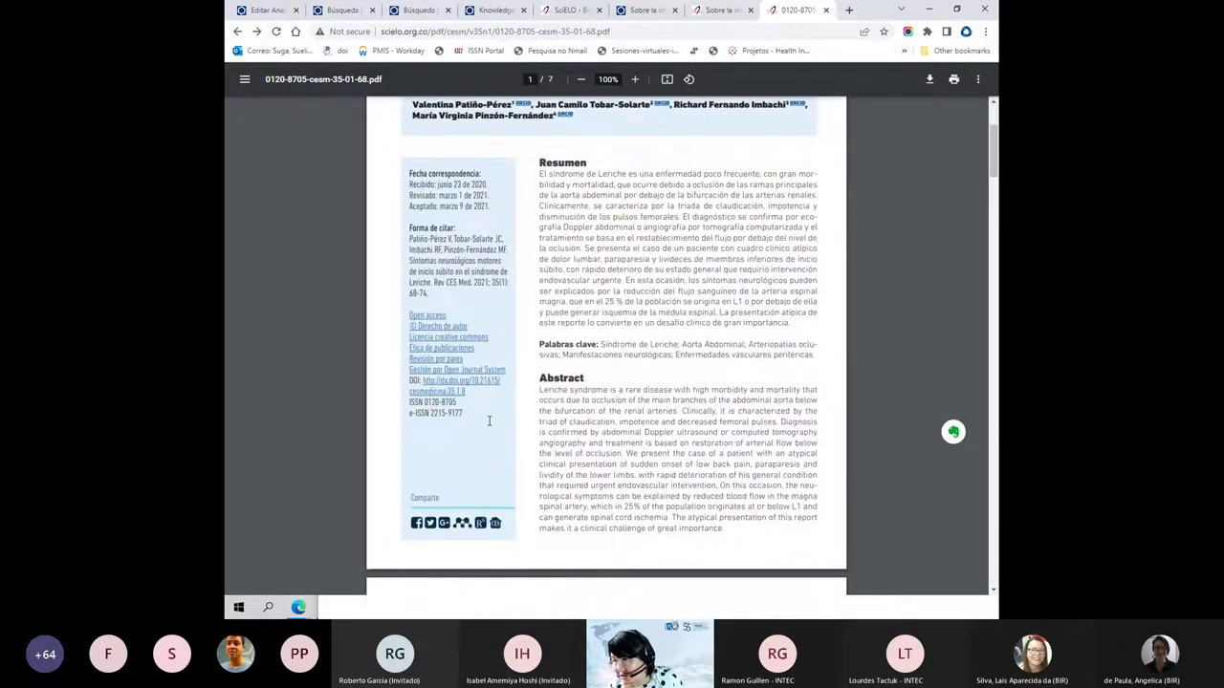
scroll(488, 421, "down", 2)
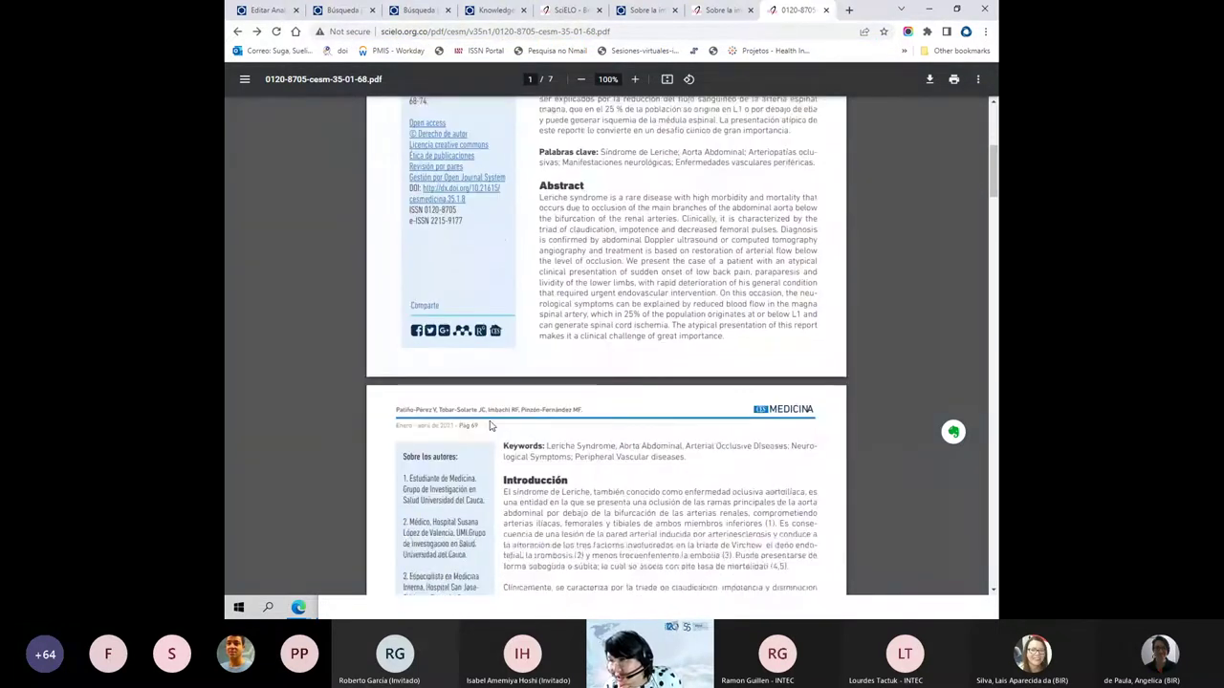
scroll(488, 426, "down", 20)
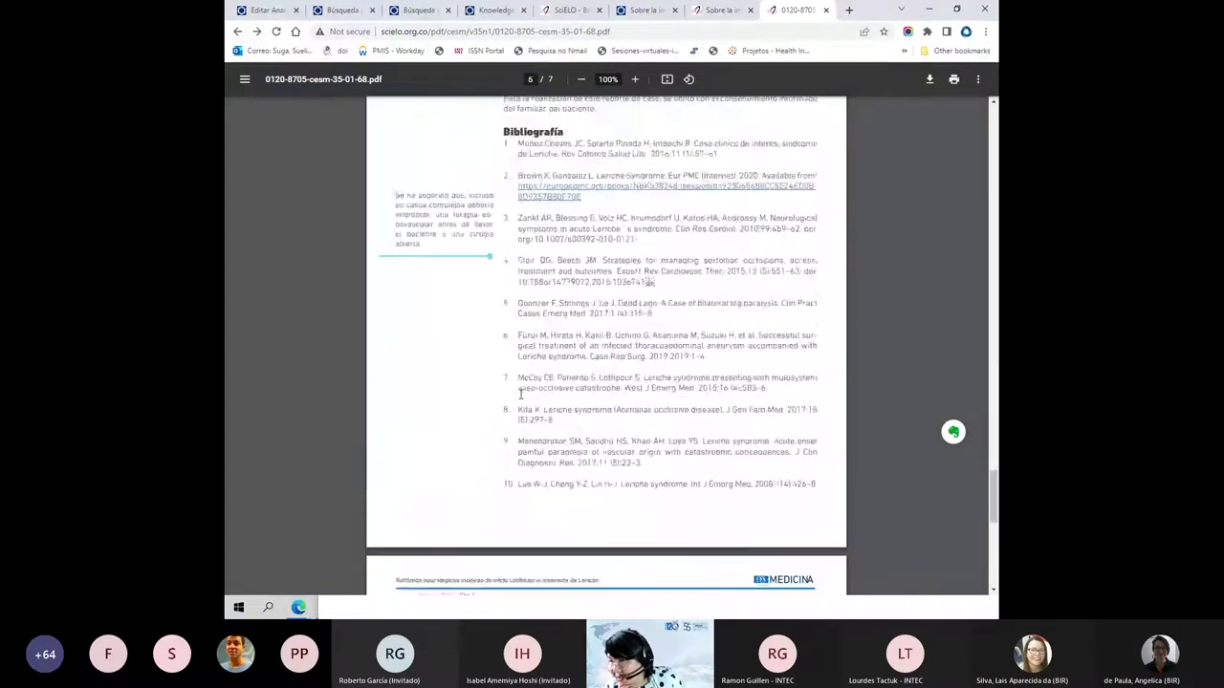
scroll(529, 387, "up", 3)
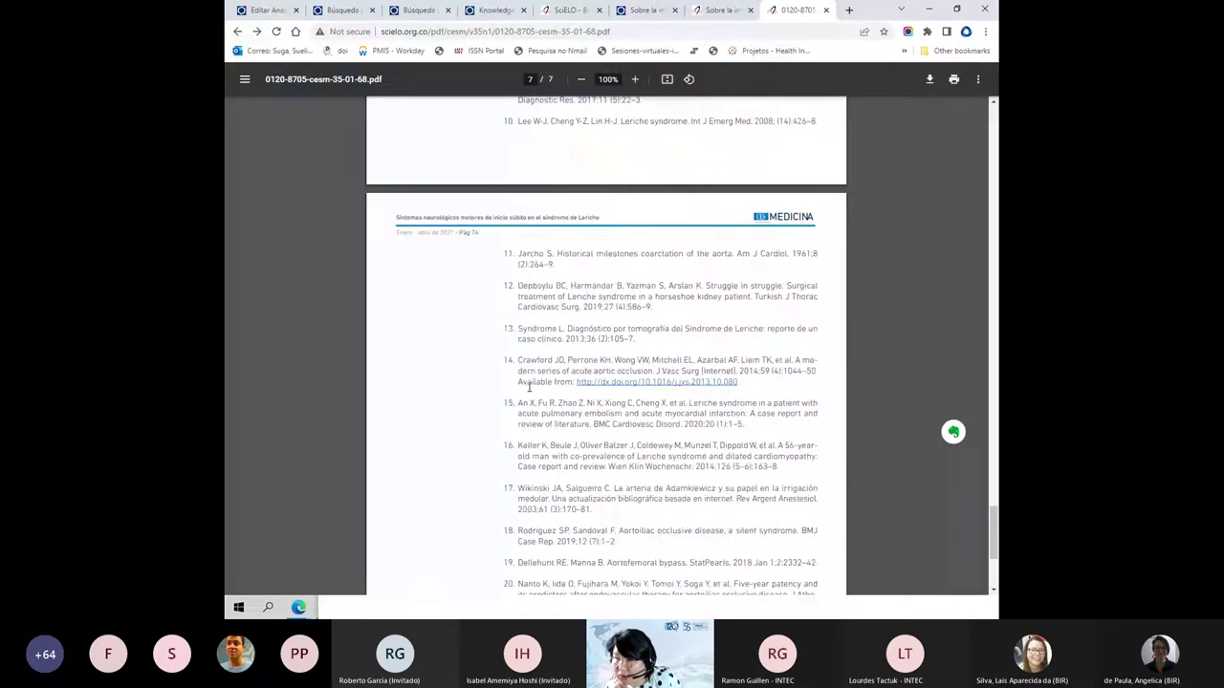
- Expand the complementary information section of the analytic record and compare its details with the article PDF
key("ctrl+1")
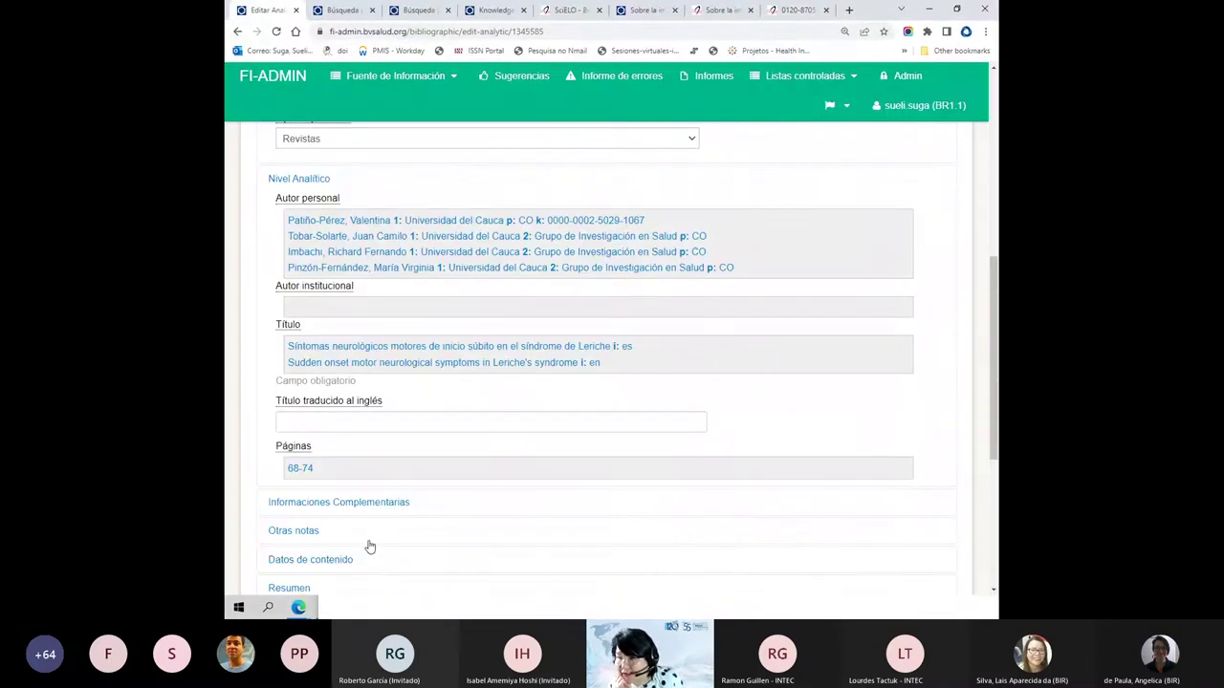
scroll(369, 547, "down", 3)
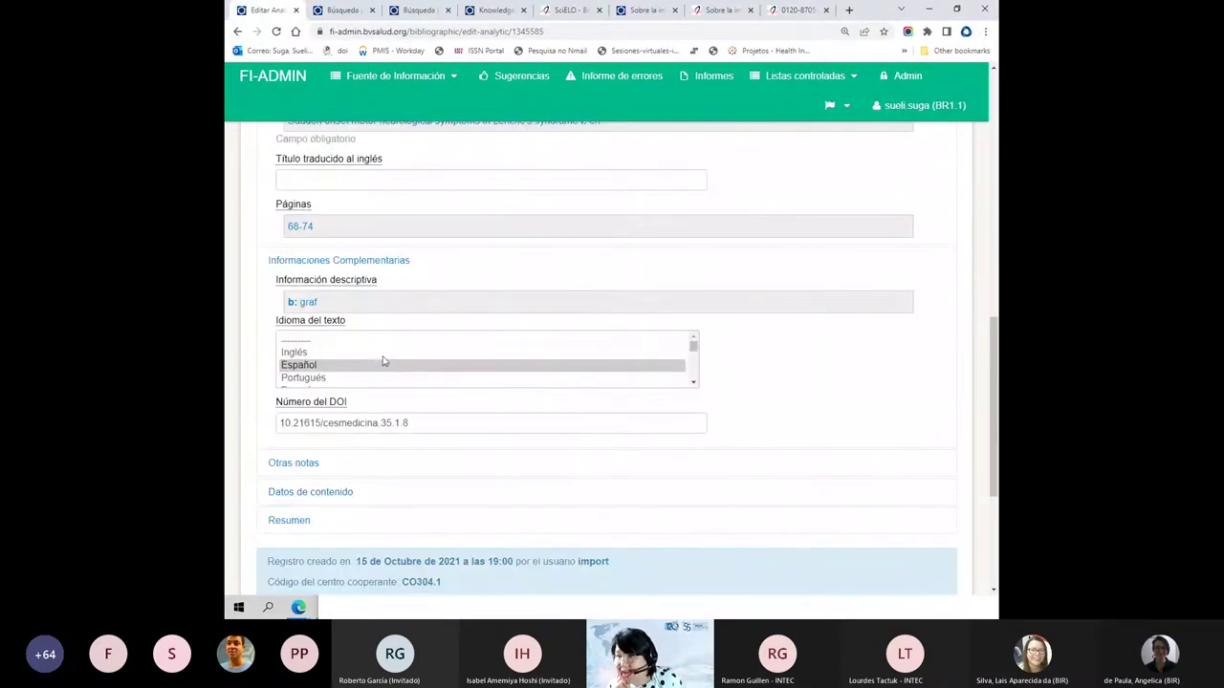
scroll(378, 288, "down", 2)
scroll(377, 281, "up", 1)
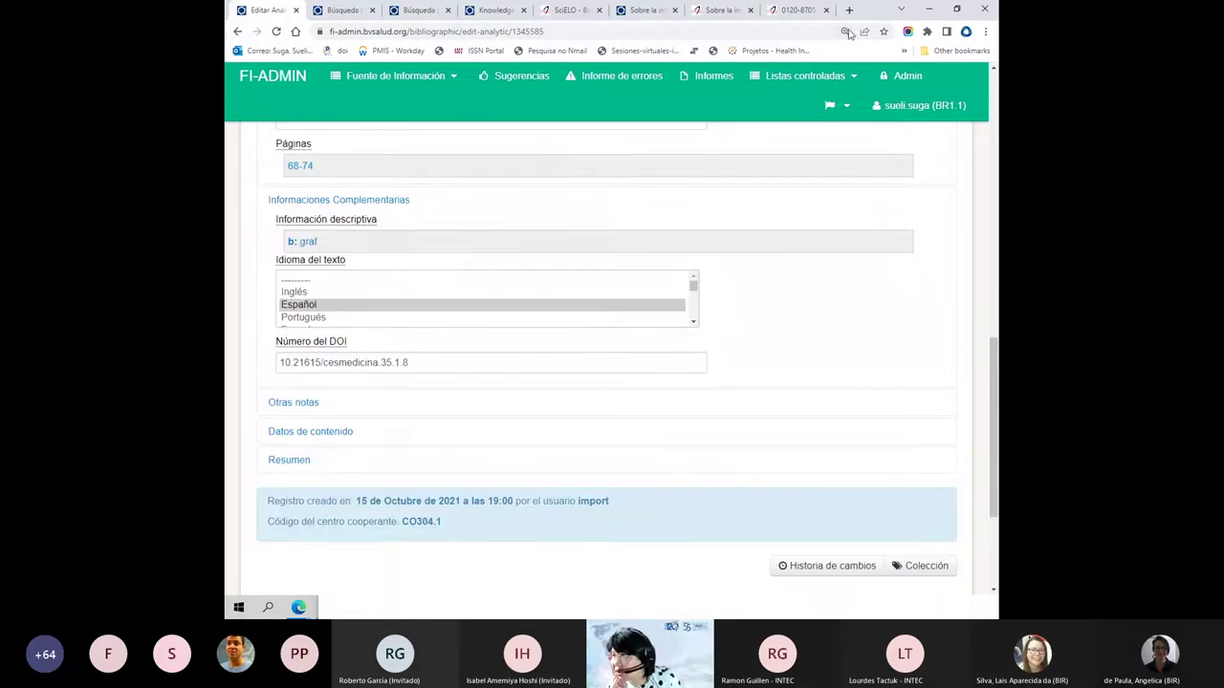
key("ctrl+9")
scroll(751, 226, "up", 15)
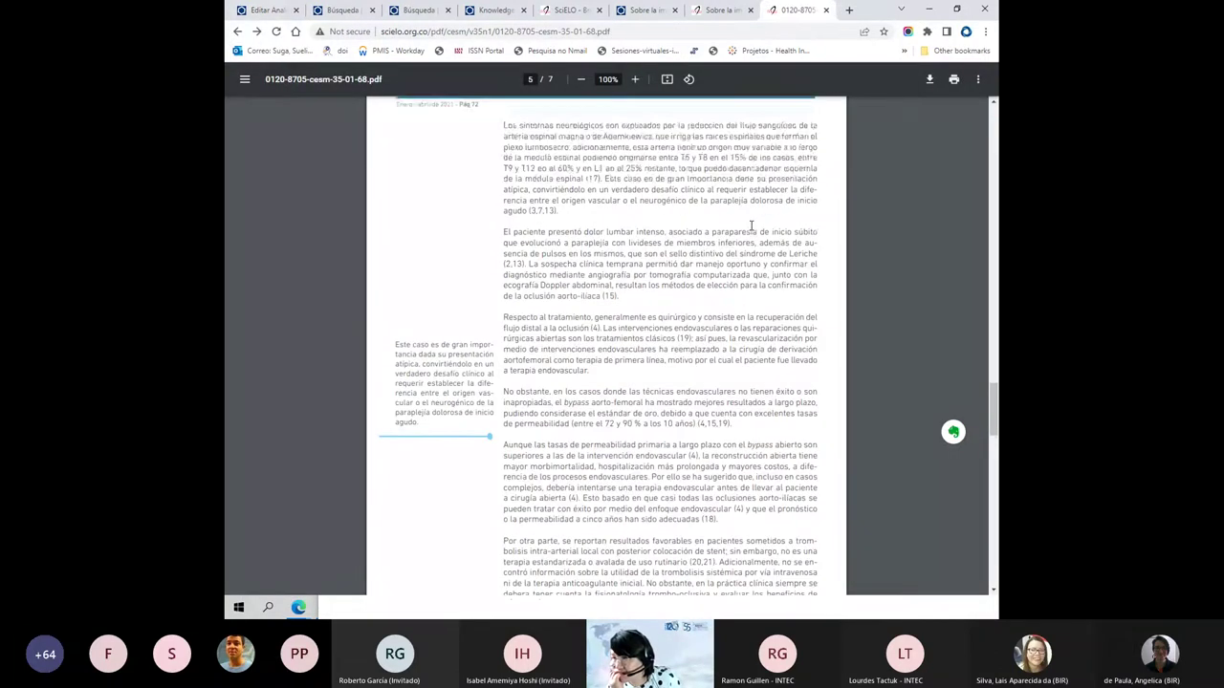
scroll(752, 226, "up", 20)
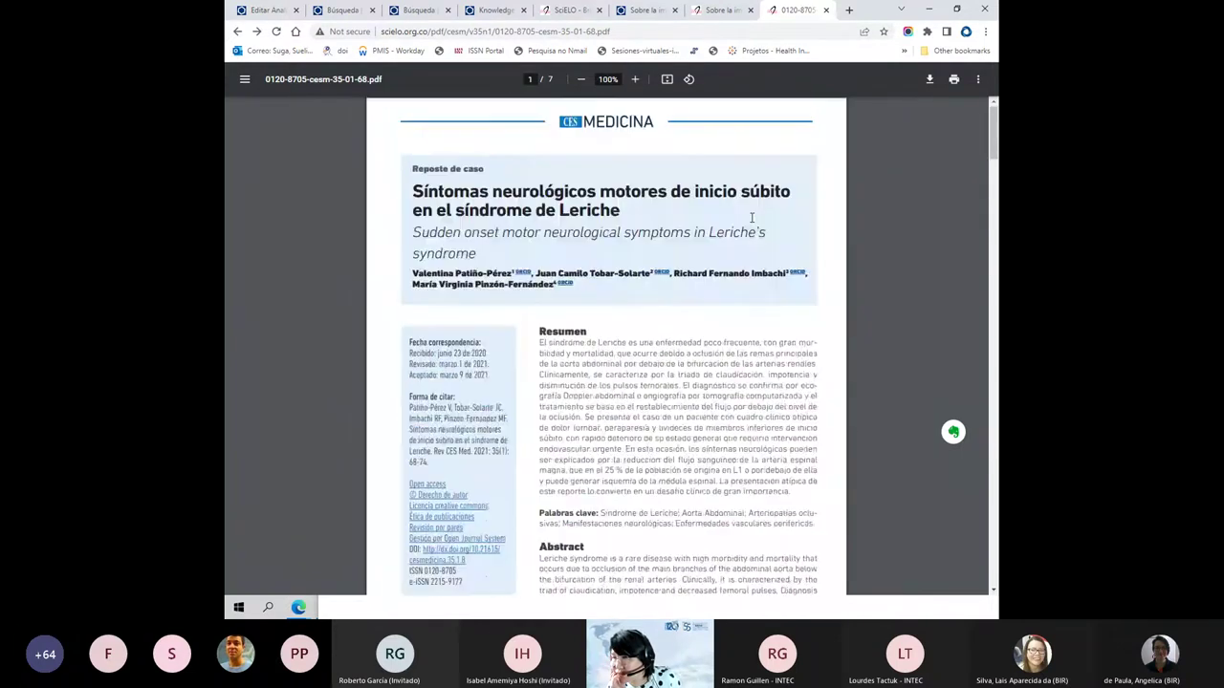
- Set the other physical details of the record's descriptive information to "ilus" and save the entry
left_click(256, 11)
left_click(390, 175)
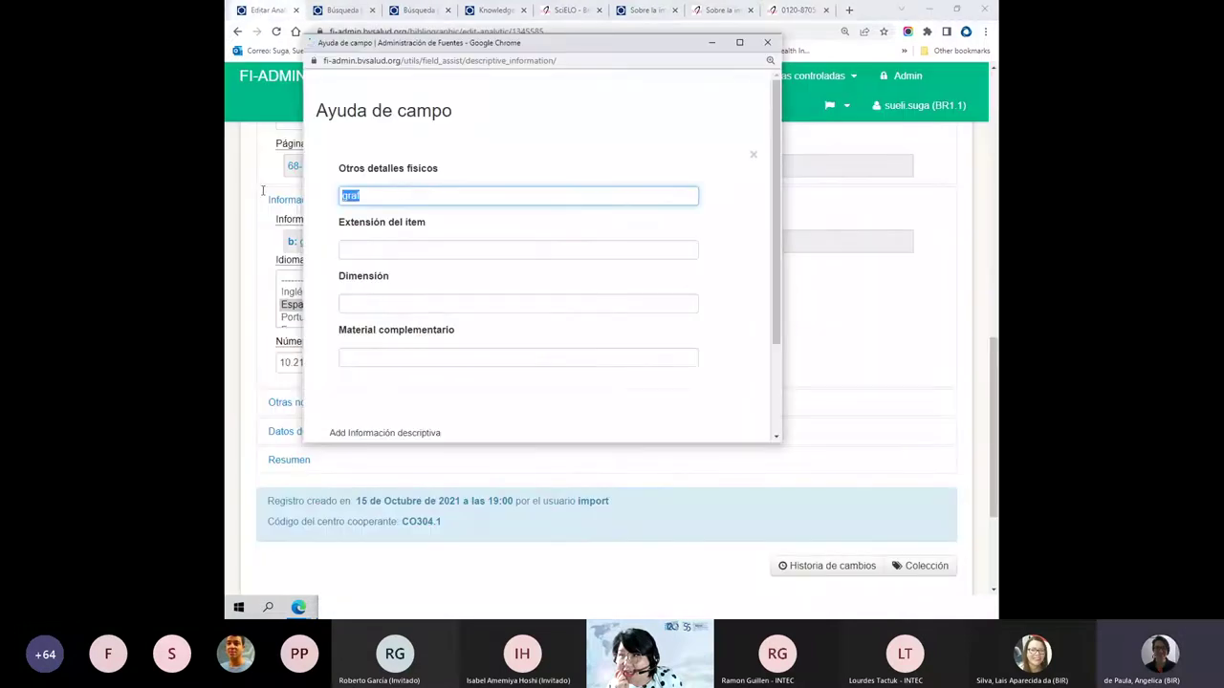
type("il")
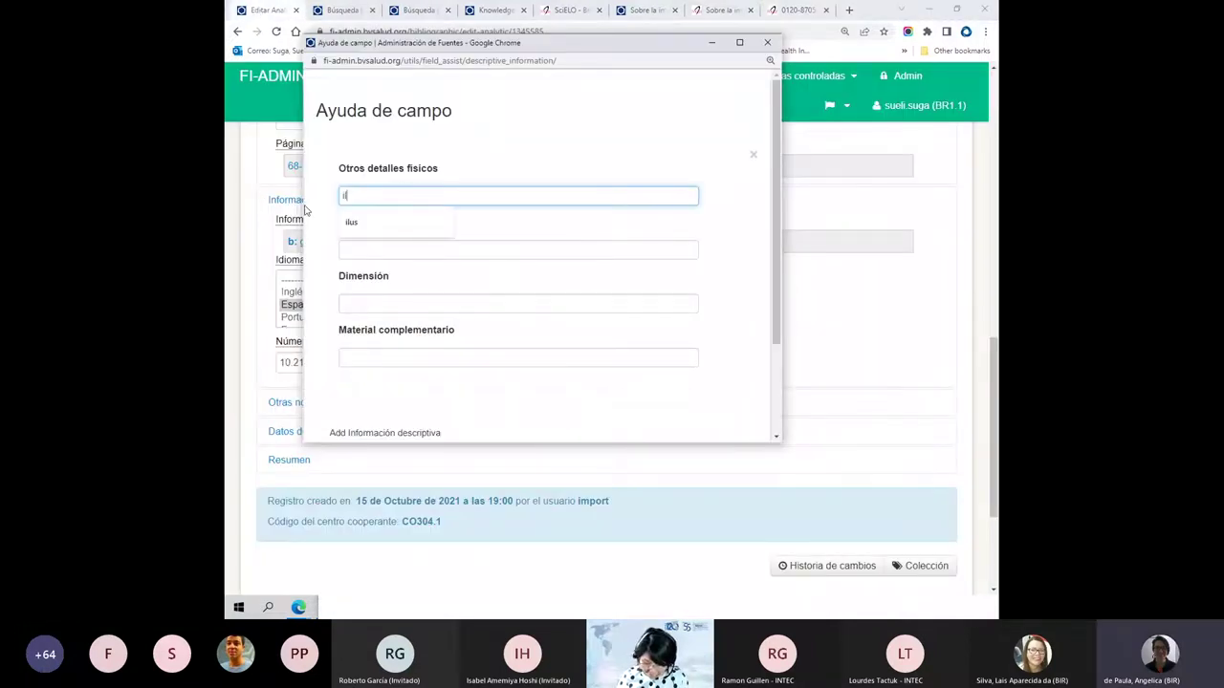
type("us")
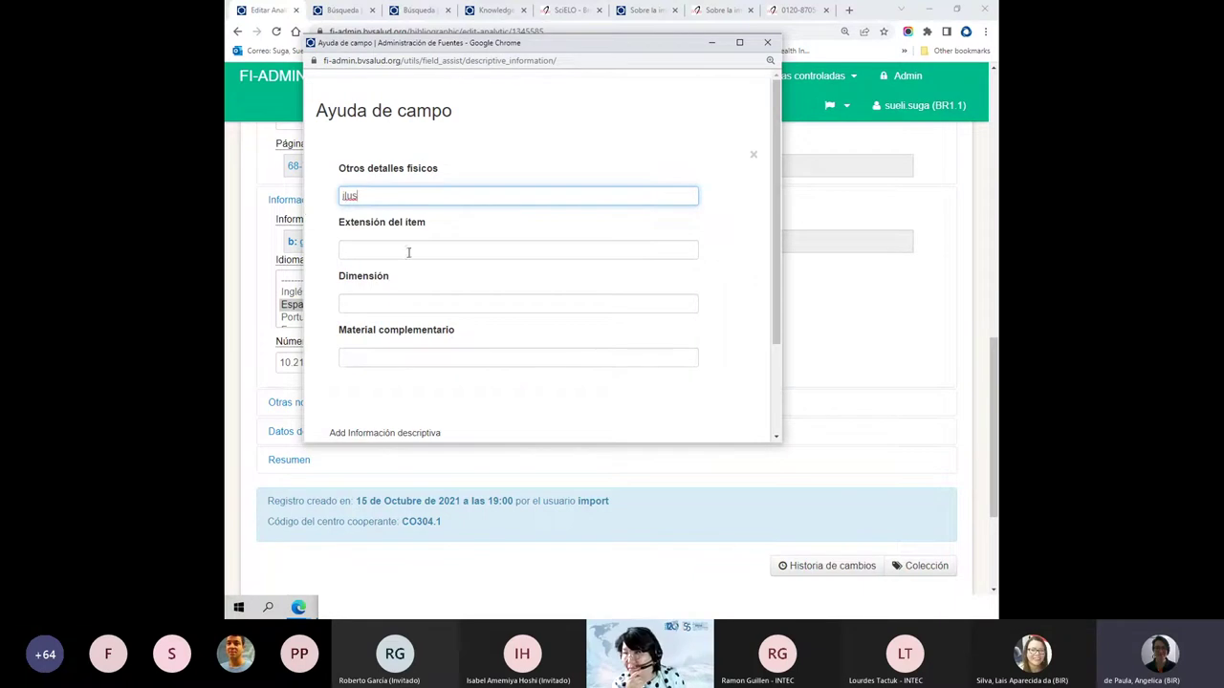
scroll(414, 267, "down", 2)
left_click(350, 354)
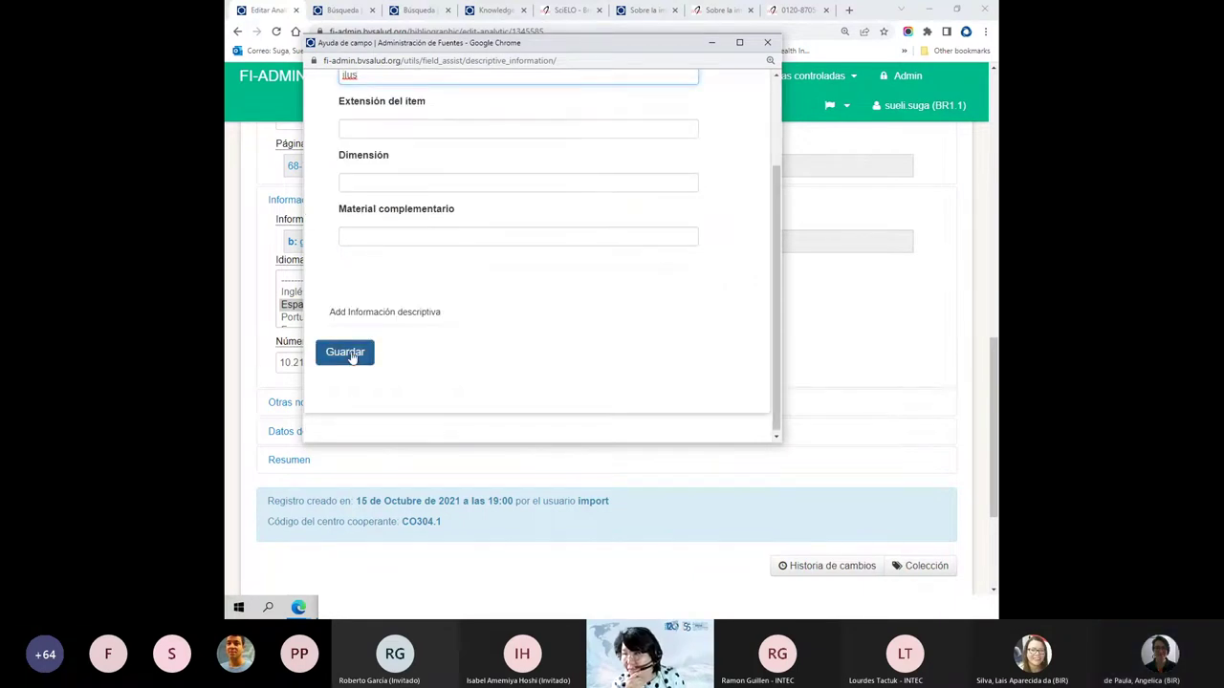
left_click(351, 356)
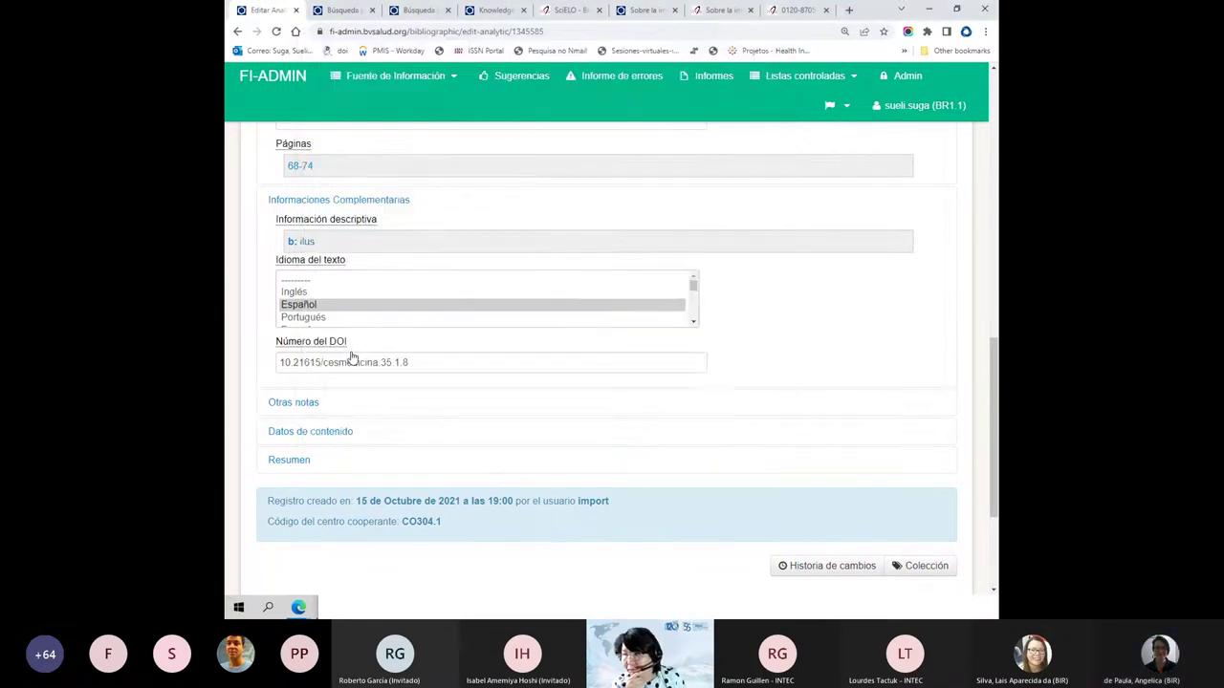
- Read the help on the descriptive information field, examining its definition and the meanings of the abbreviations ilus, mapas, tab and graf
left_click(332, 222)
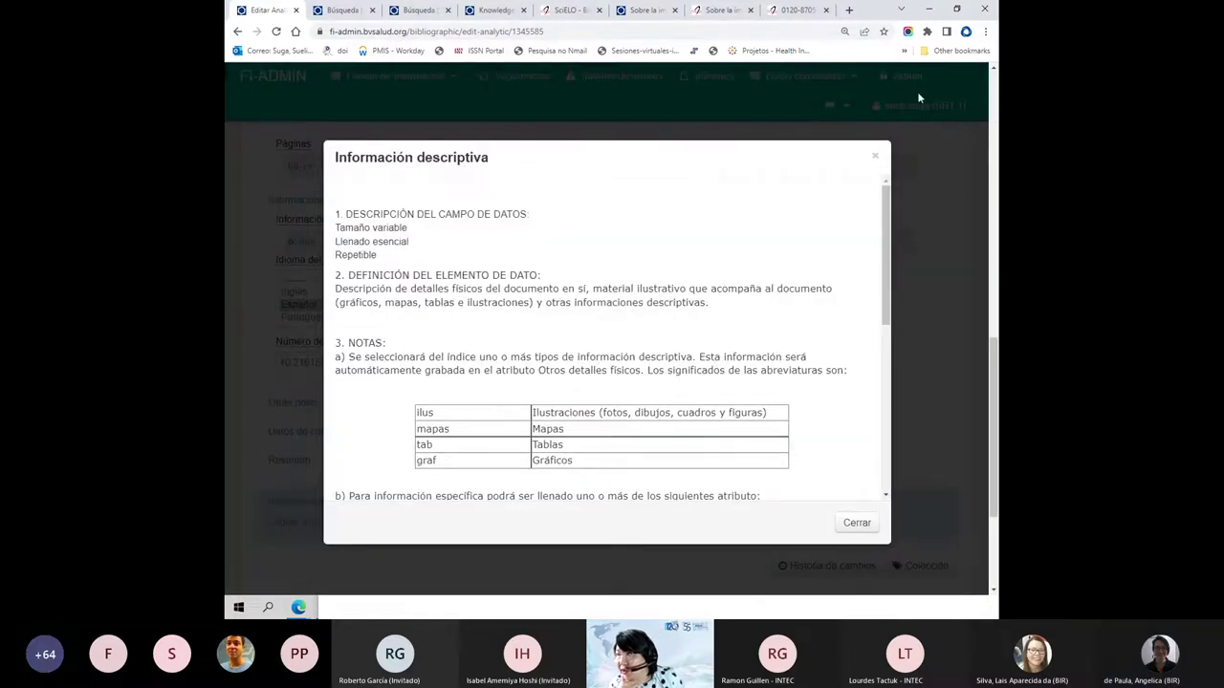
left_click(874, 159)
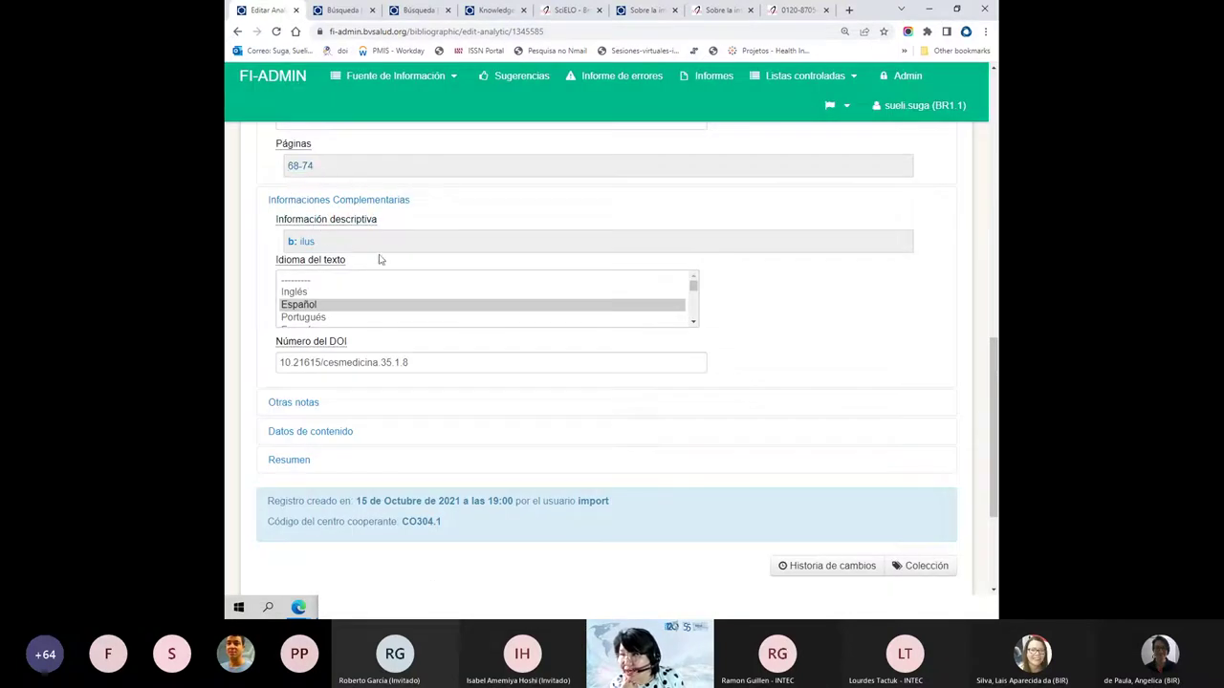
left_click(306, 222)
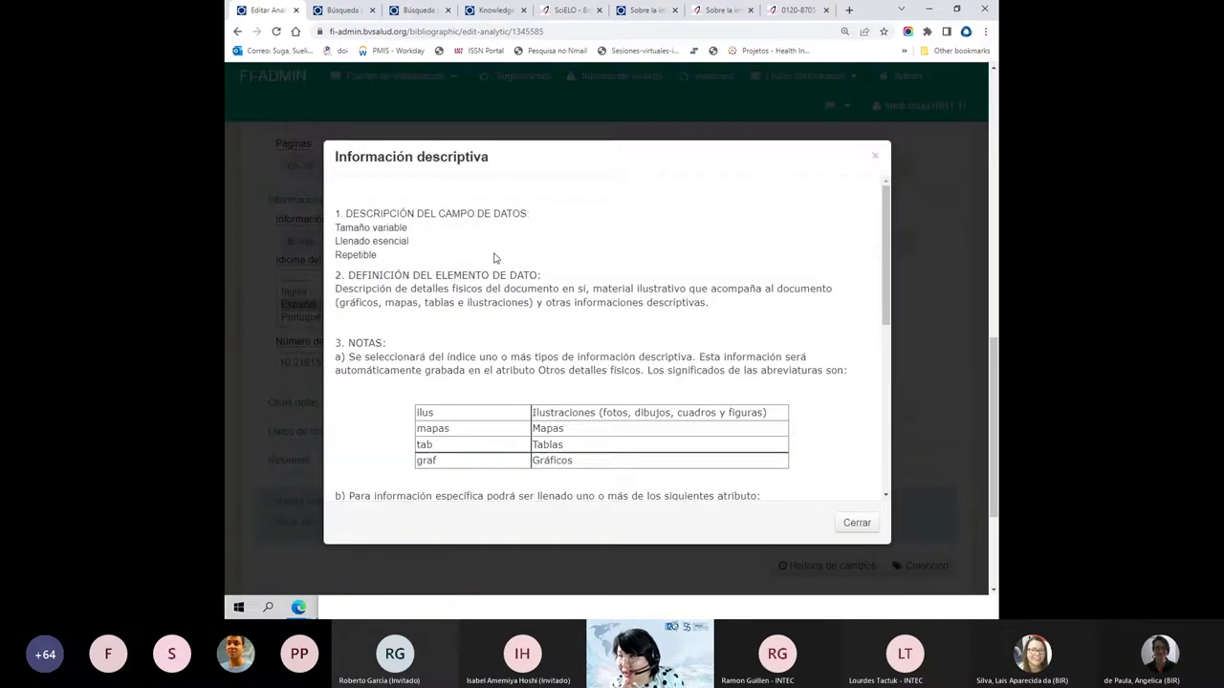
left_click_drag(349, 292, 655, 290)
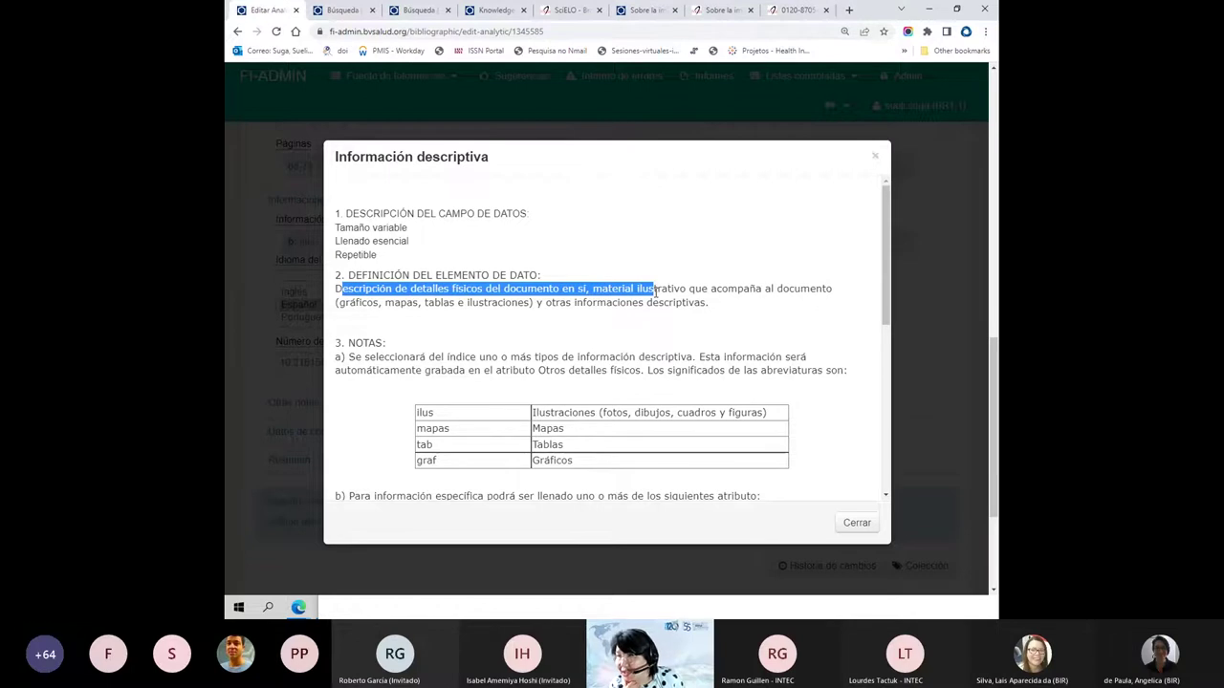
scroll(655, 289, "down", 2)
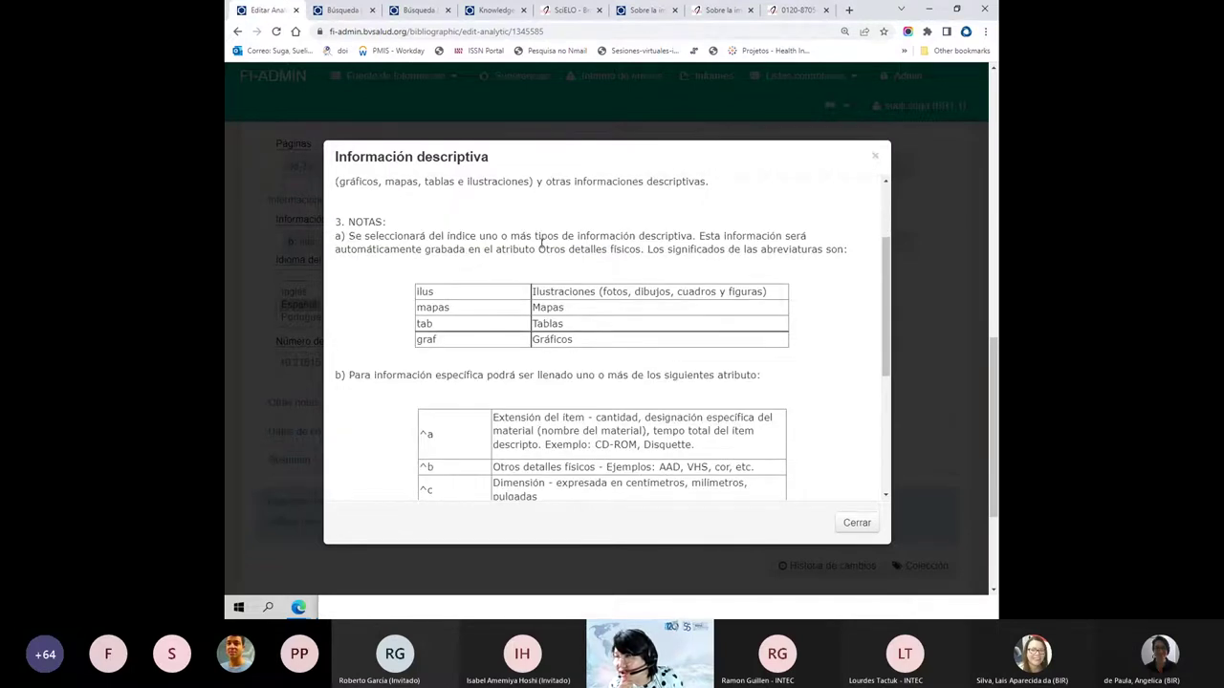
left_click_drag(387, 222, 601, 237)
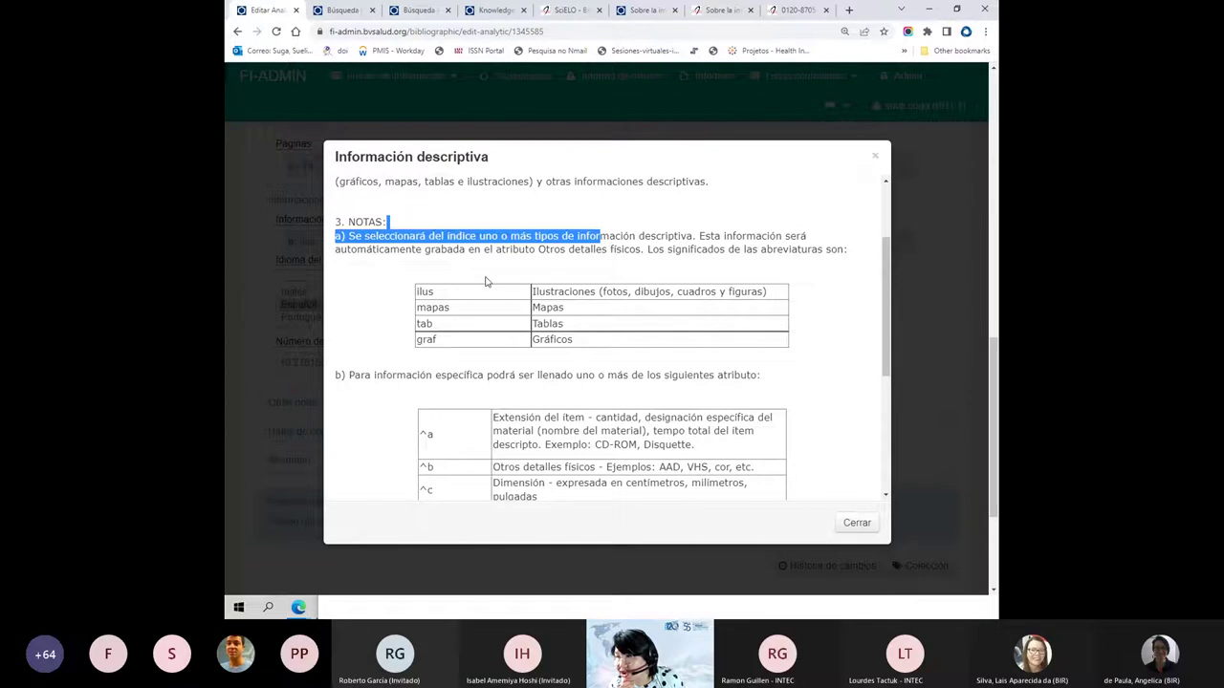
left_click_drag(546, 291, 635, 291)
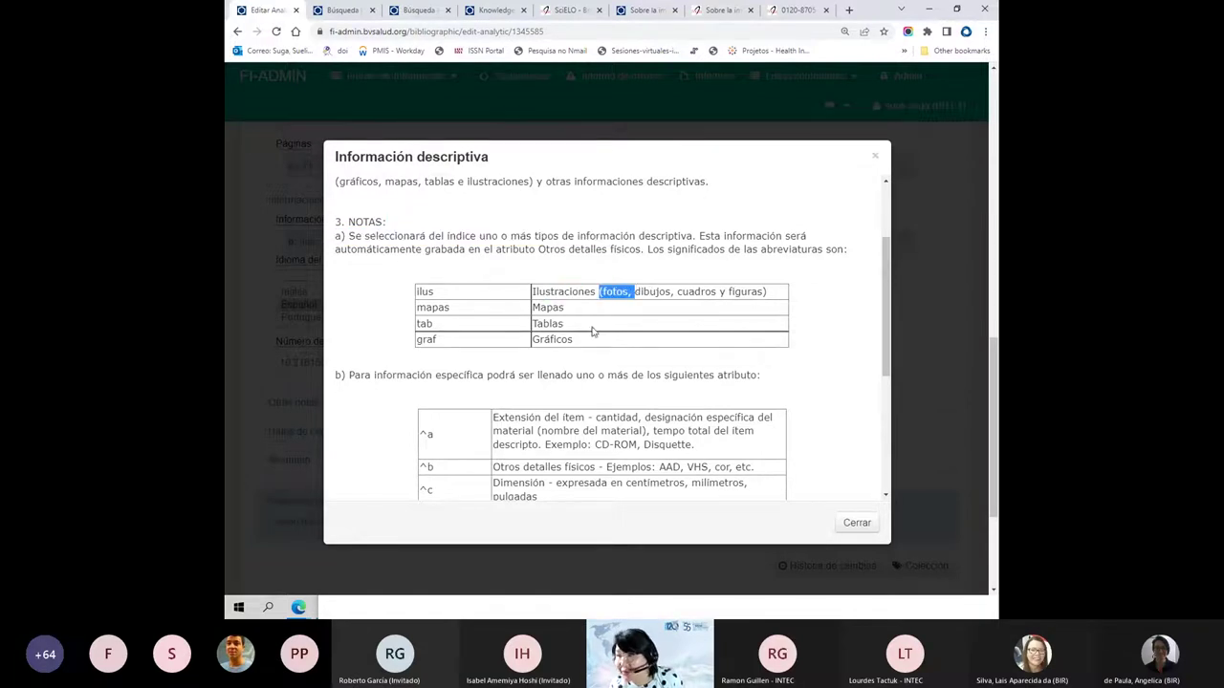
left_click_drag(574, 342, 528, 345)
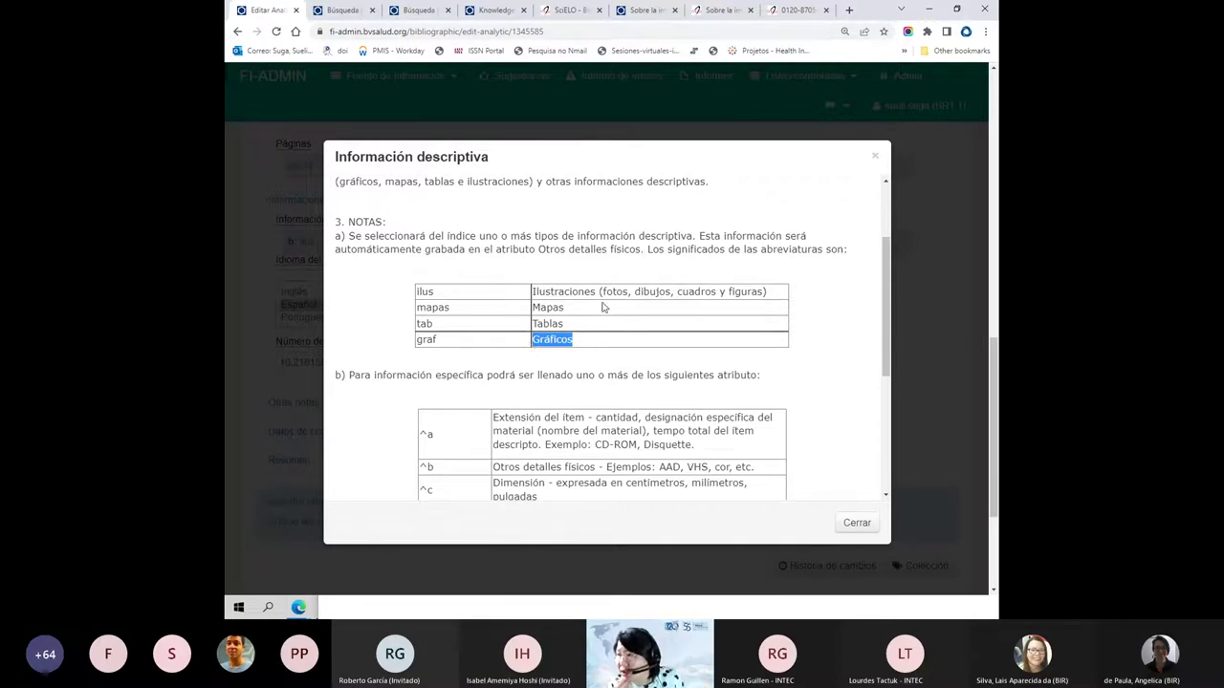
left_click_drag(603, 291, 629, 292)
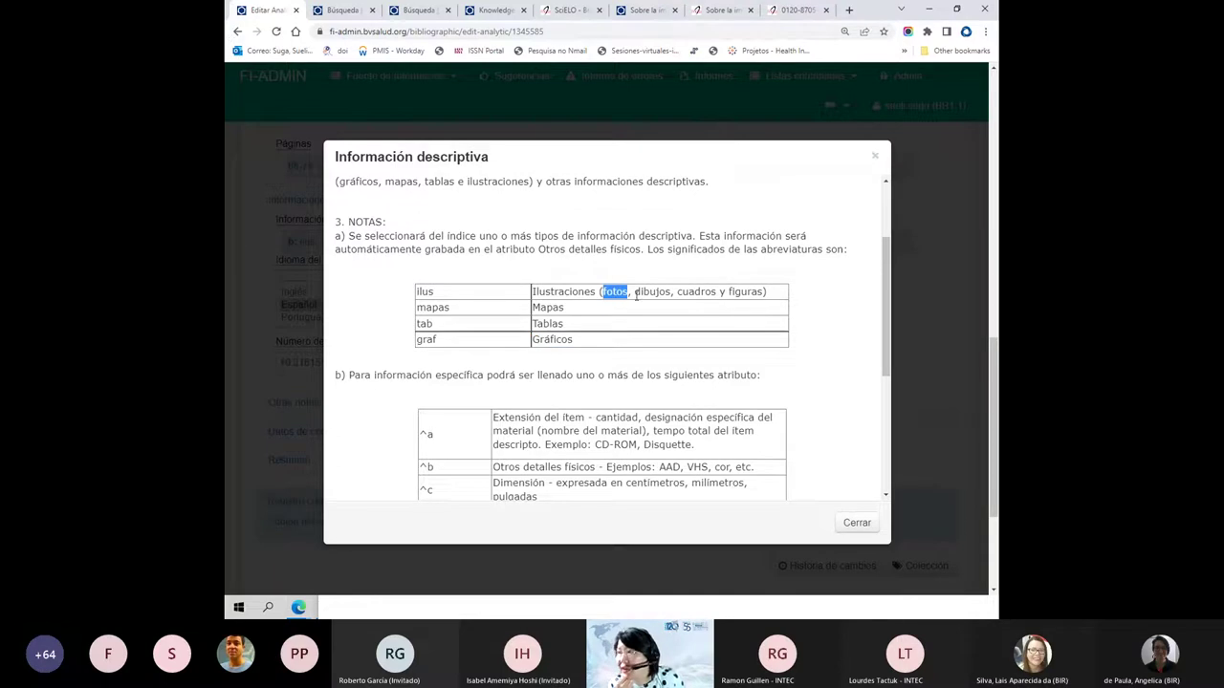
- Check the article PDF for illustrative material, examining the images on page 4, and return to the descriptive information help
left_click(793, 9)
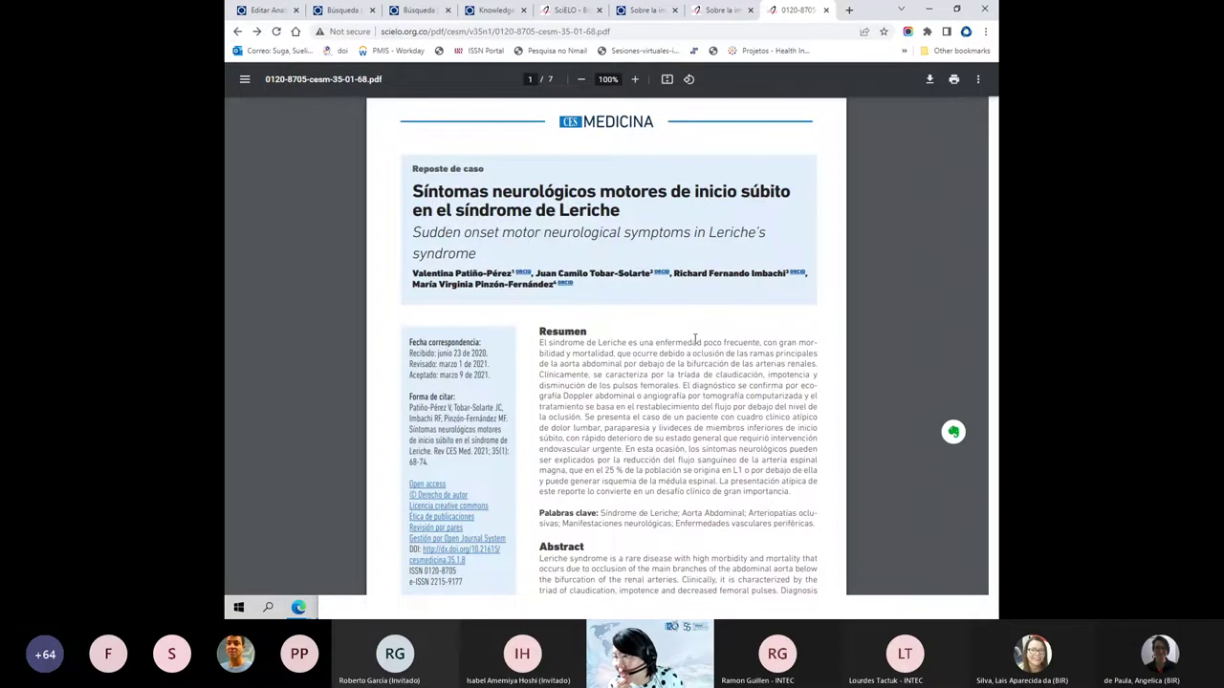
scroll(693, 338, "down", 3)
scroll(694, 339, "down", 8)
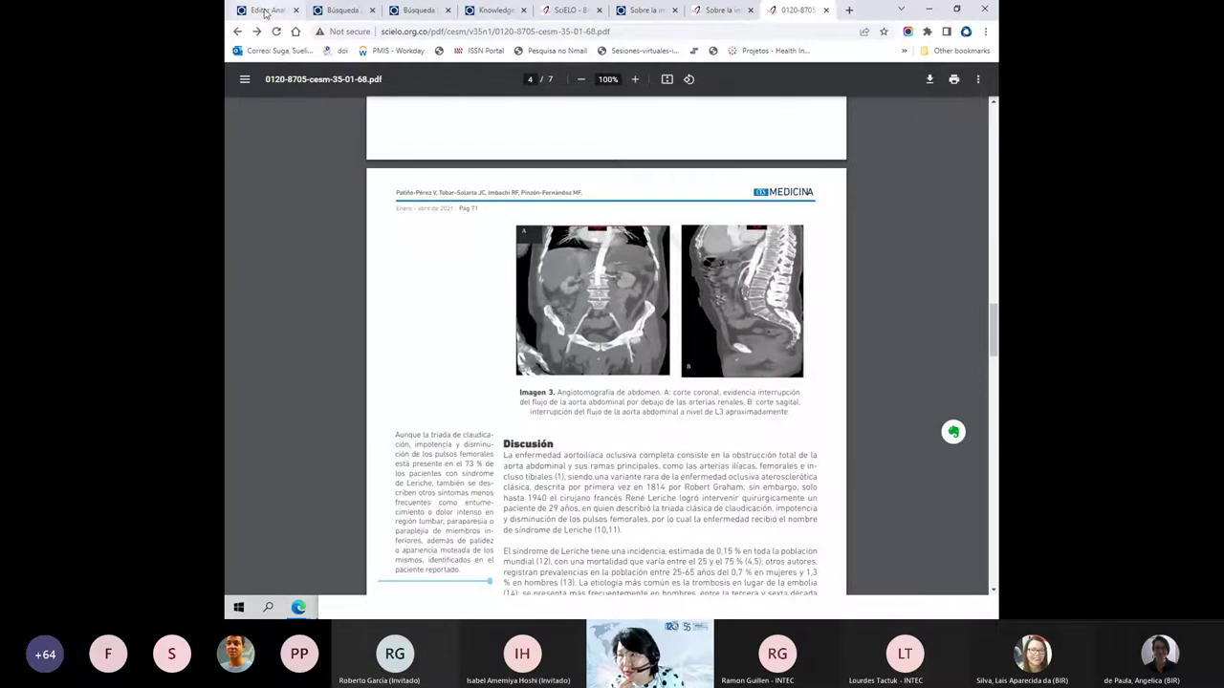
left_click(297, 597)
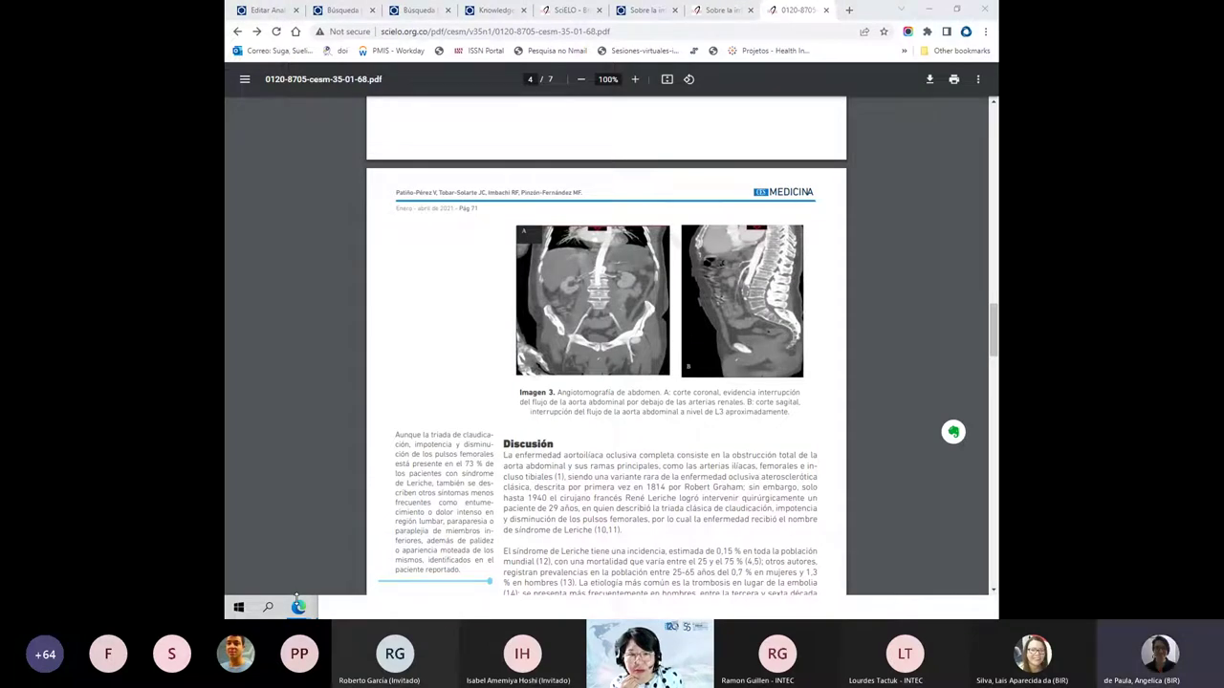
left_click(248, 12)
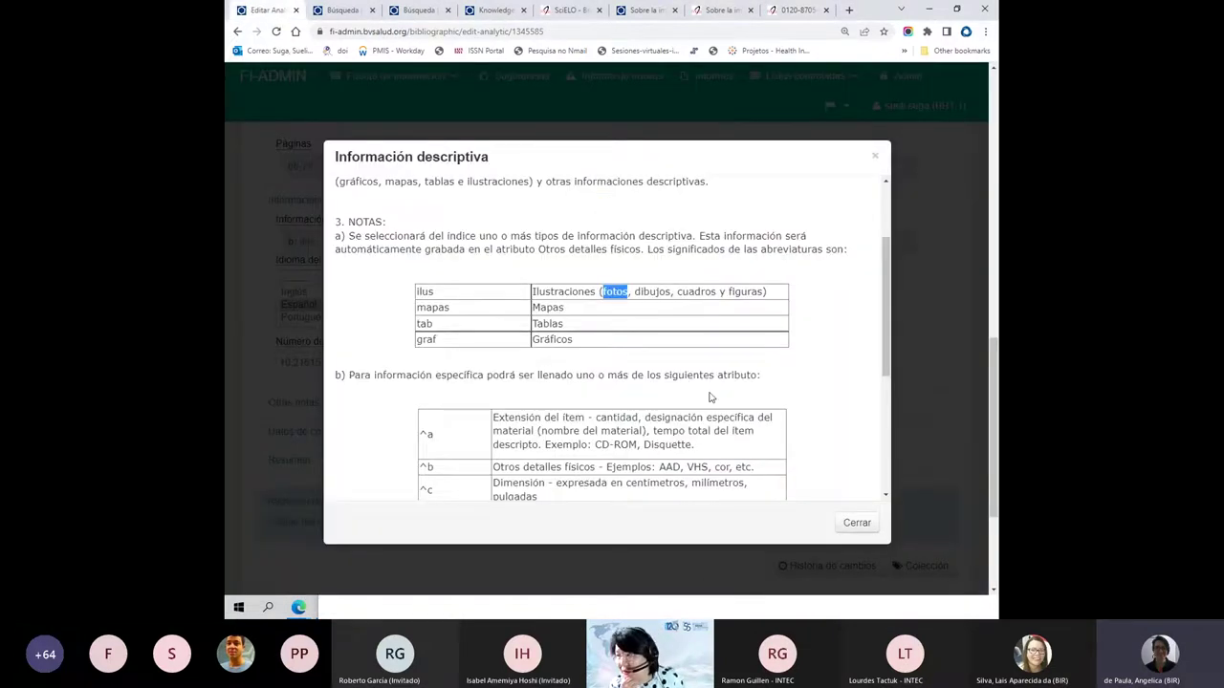
- Read the descriptive information help's attribute notes and examples, and check whether filling in the field is required
scroll(715, 395, "down", 3)
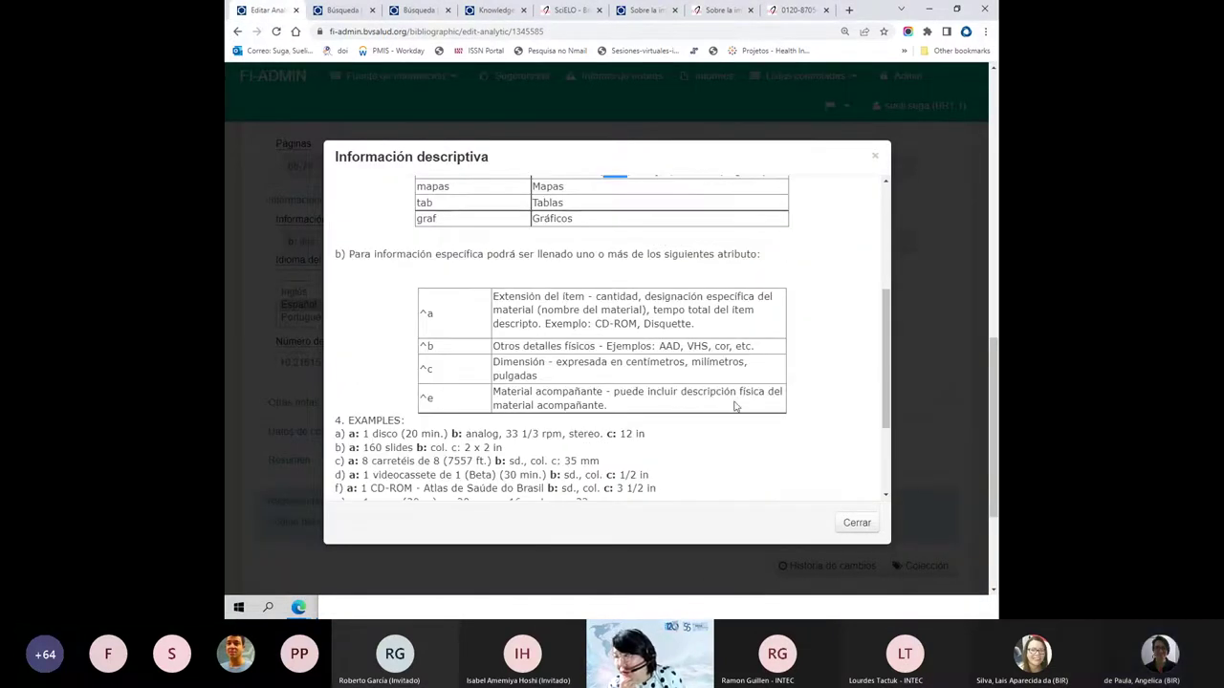
left_click(857, 523)
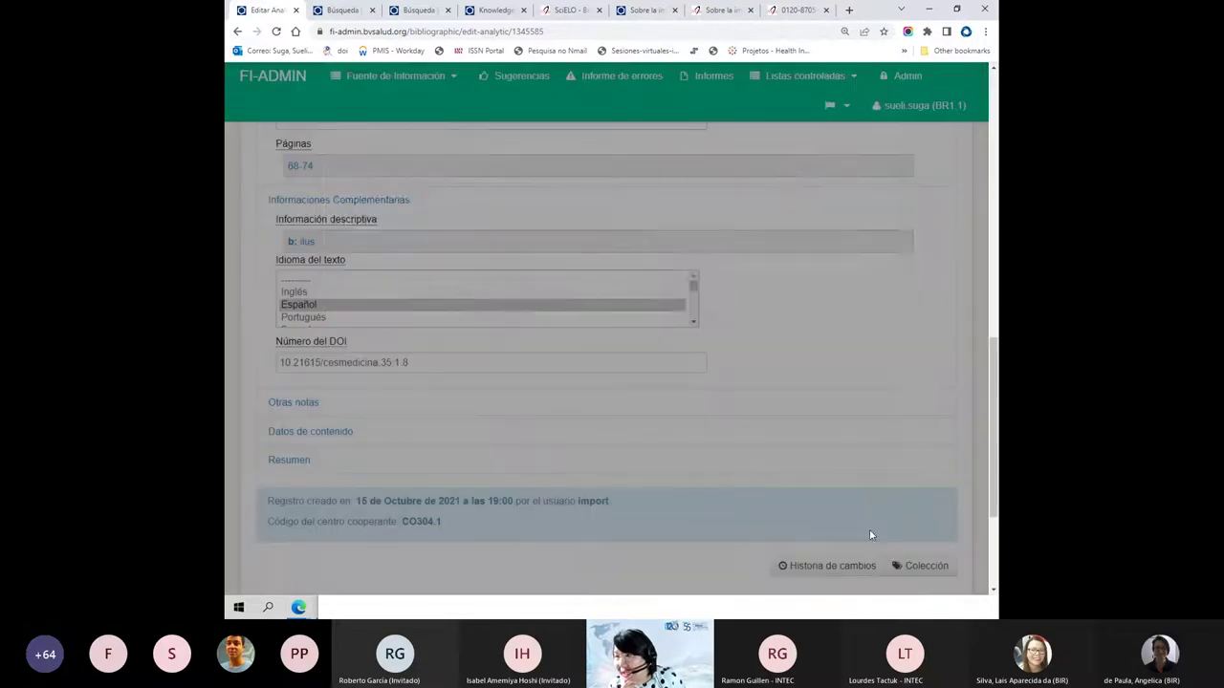
left_click(356, 220)
scroll(382, 240, "up", 1)
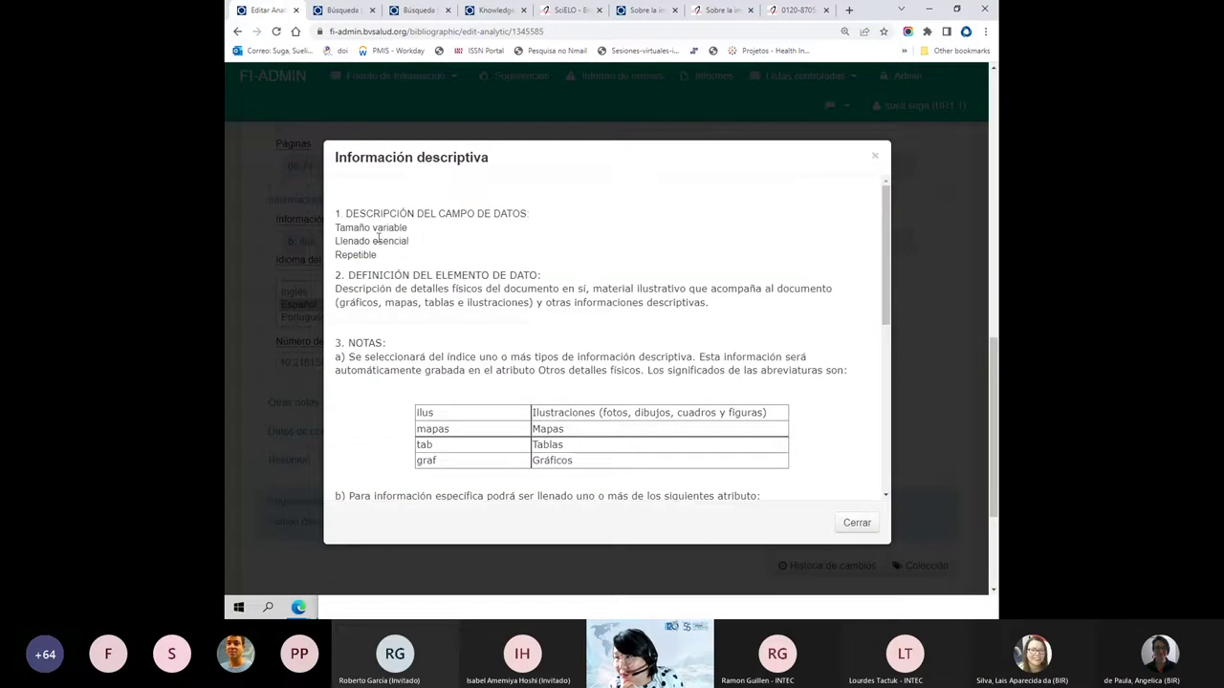
left_click_drag(411, 241, 373, 242)
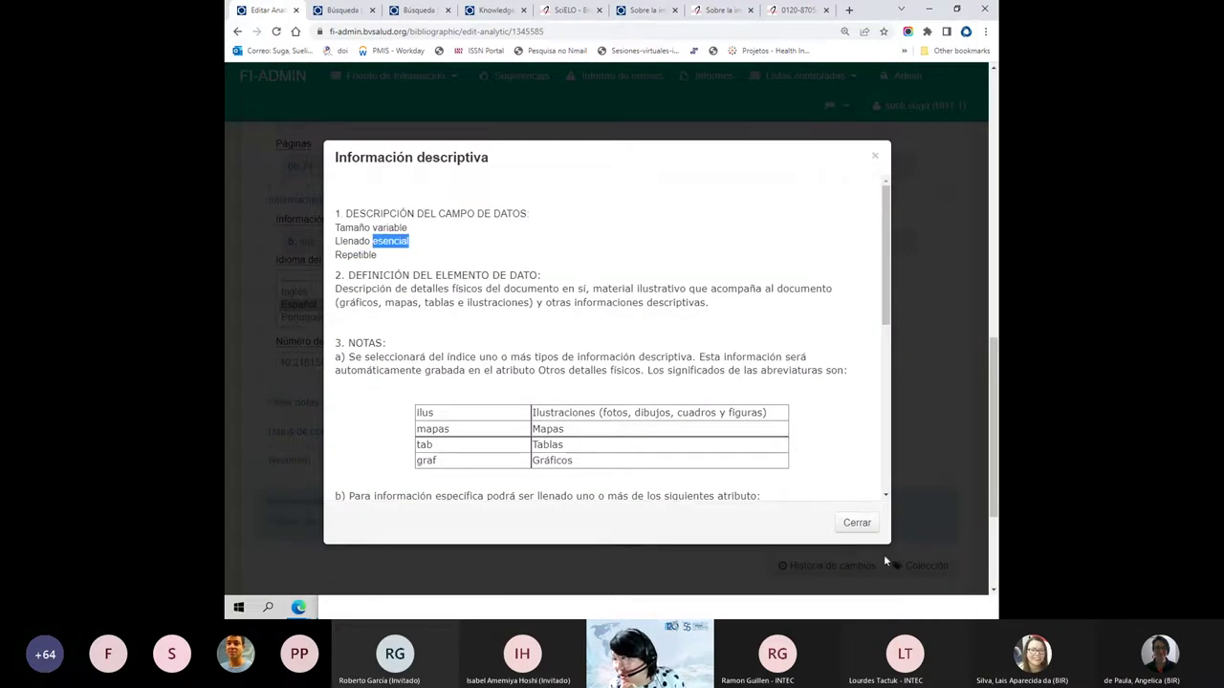
left_click(867, 525)
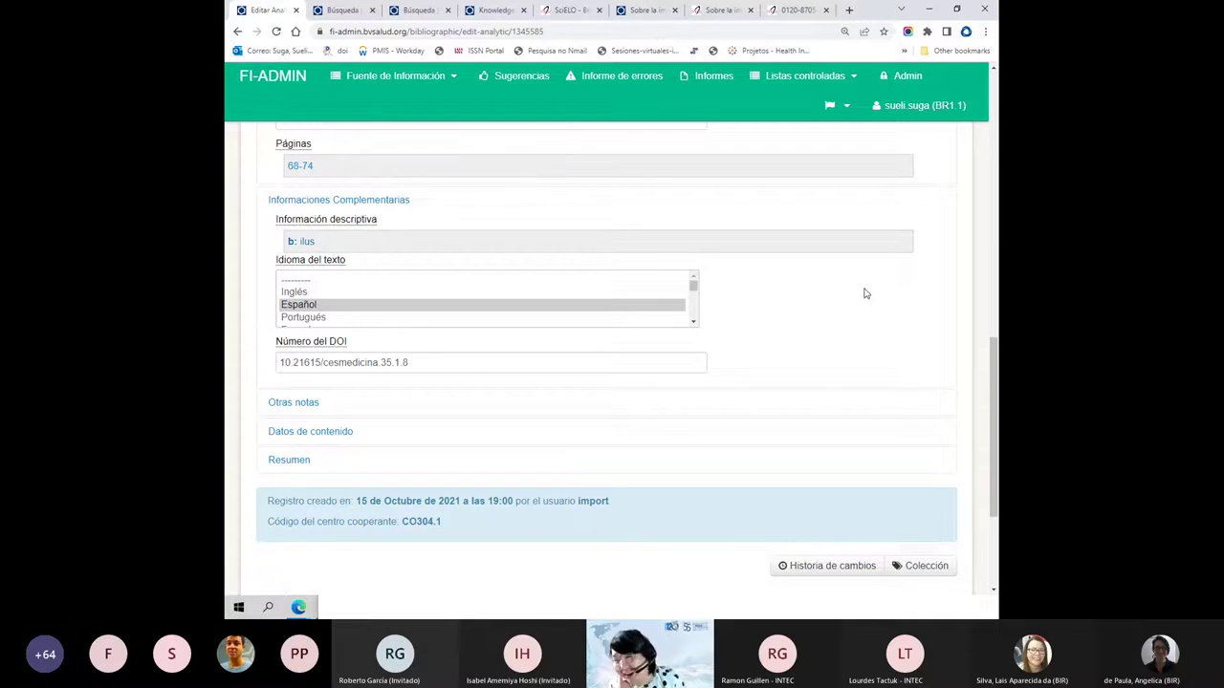
- Read the help on the text language field, checking its filling requirement and the note on texts in several languages
left_click(307, 306)
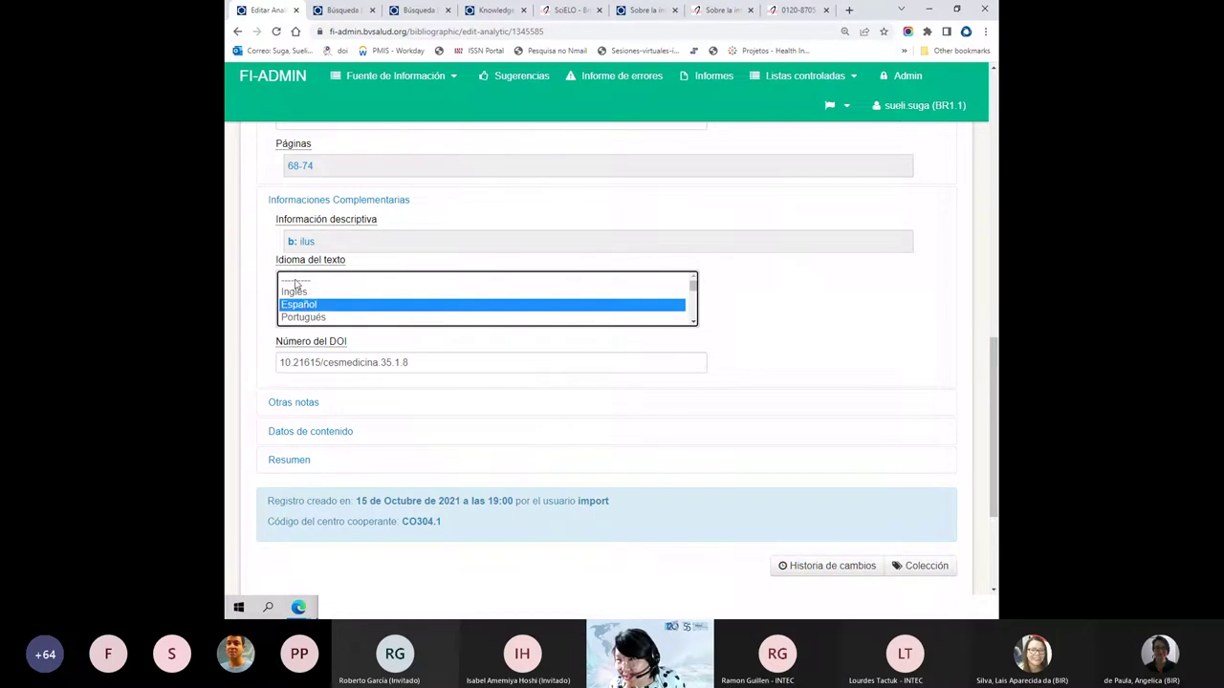
left_click(291, 259)
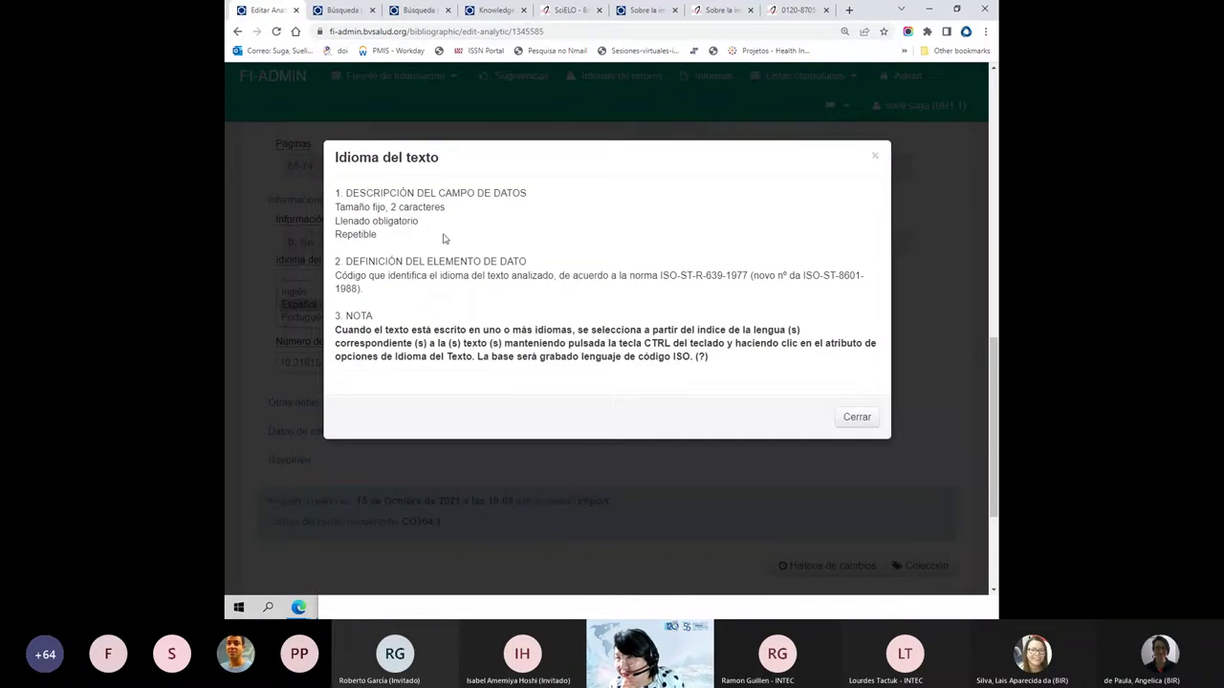
left_click_drag(418, 223, 372, 226)
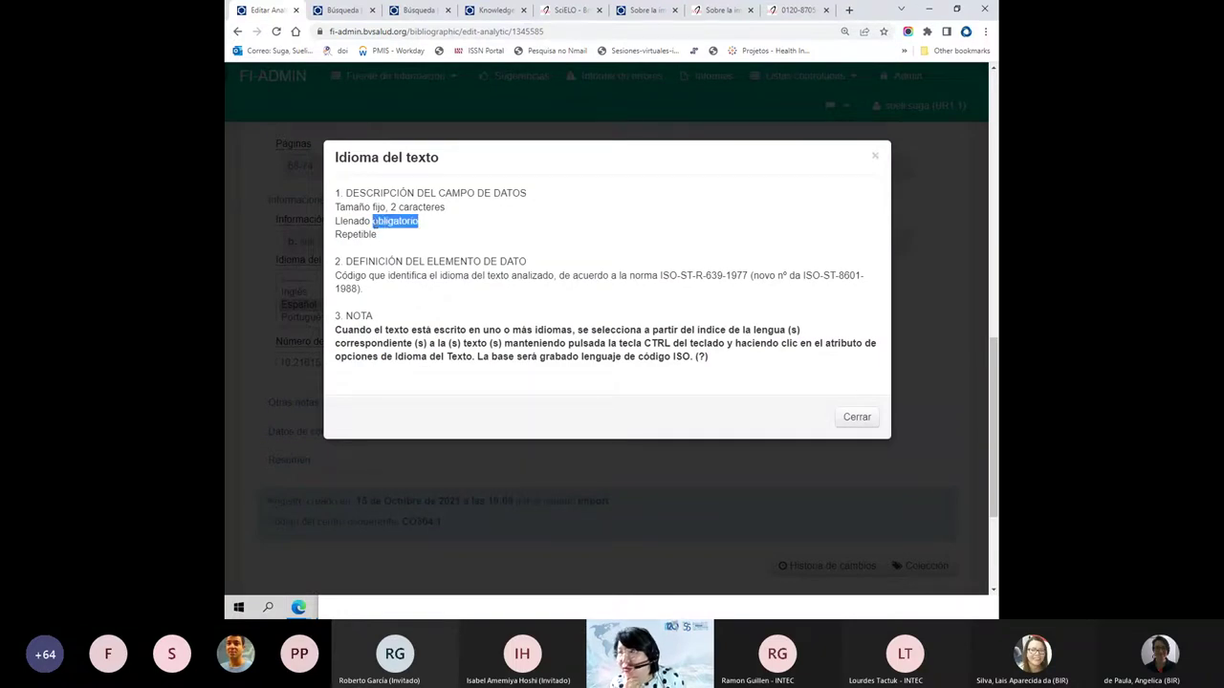
left_click(299, 225)
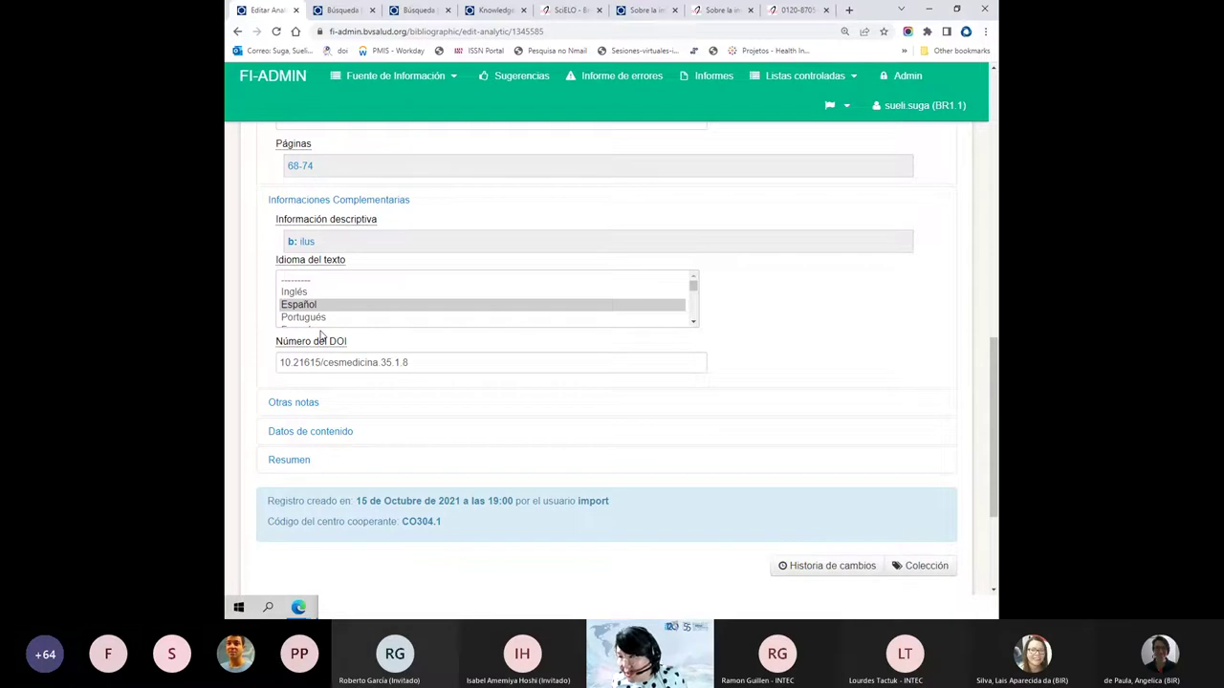
- Read the help on the DOI number field, including its definition, guidelines and example
left_click_drag(448, 363, 264, 342)
left_click(287, 343)
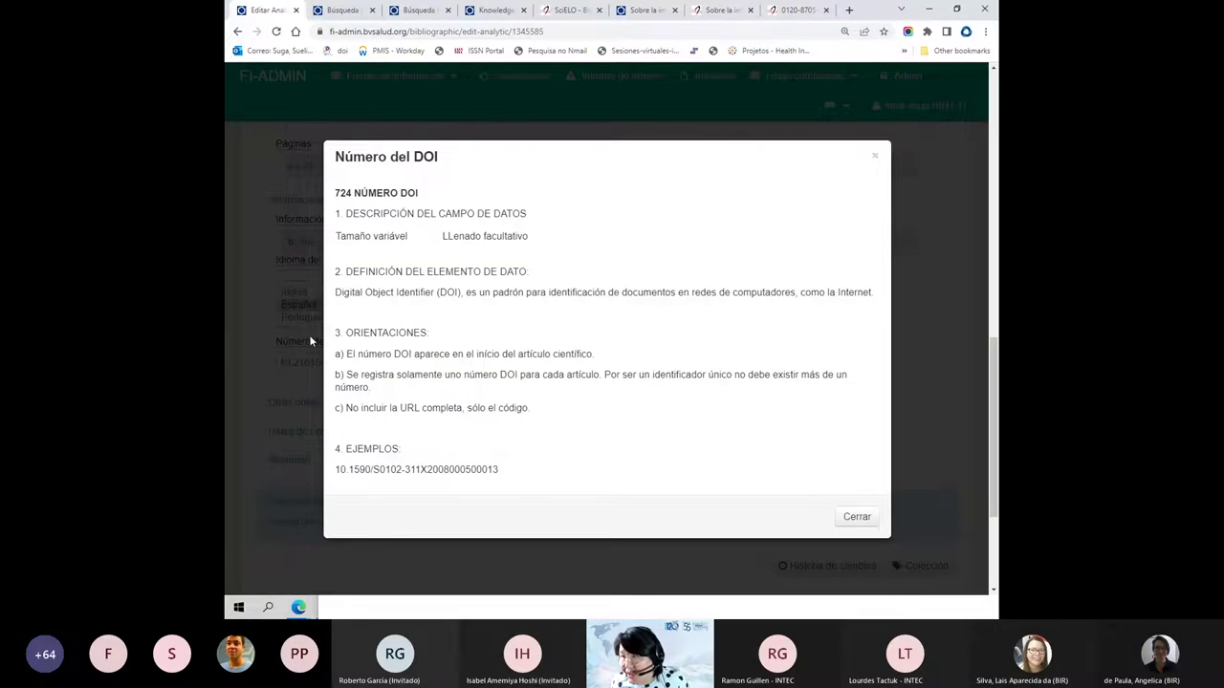
left_click(874, 156)
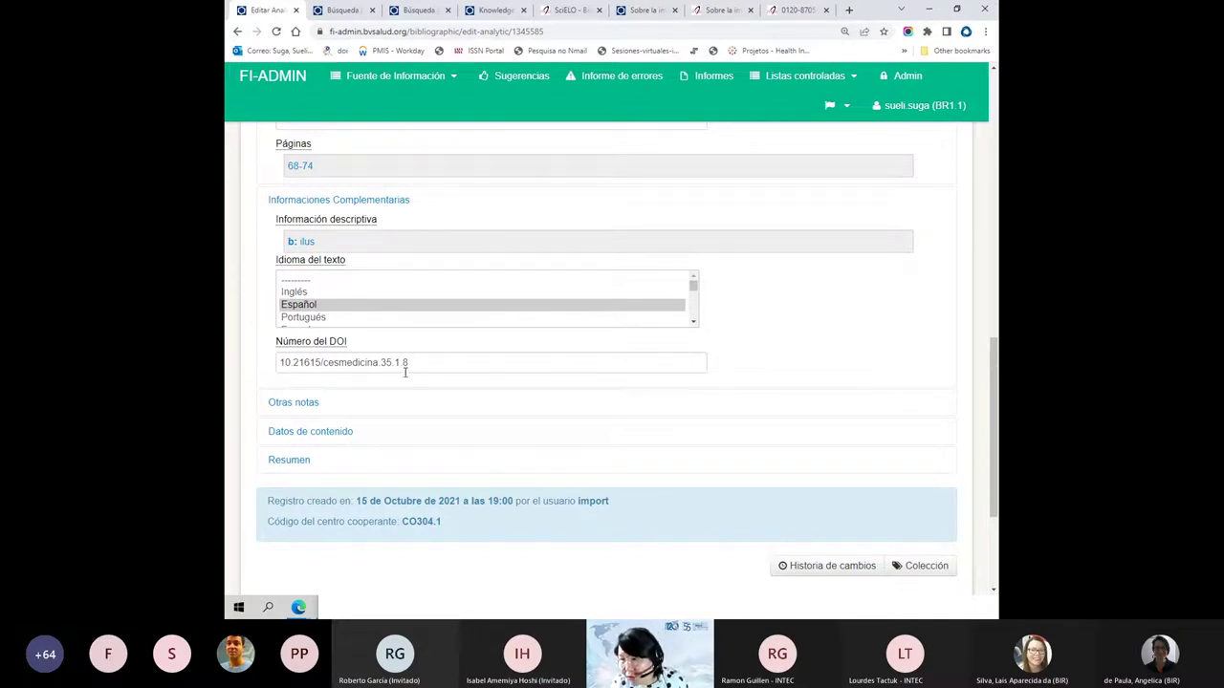
- Examine the DOI code recorded in the complementary information and the form sections around it
left_click_drag(417, 366, 266, 361)
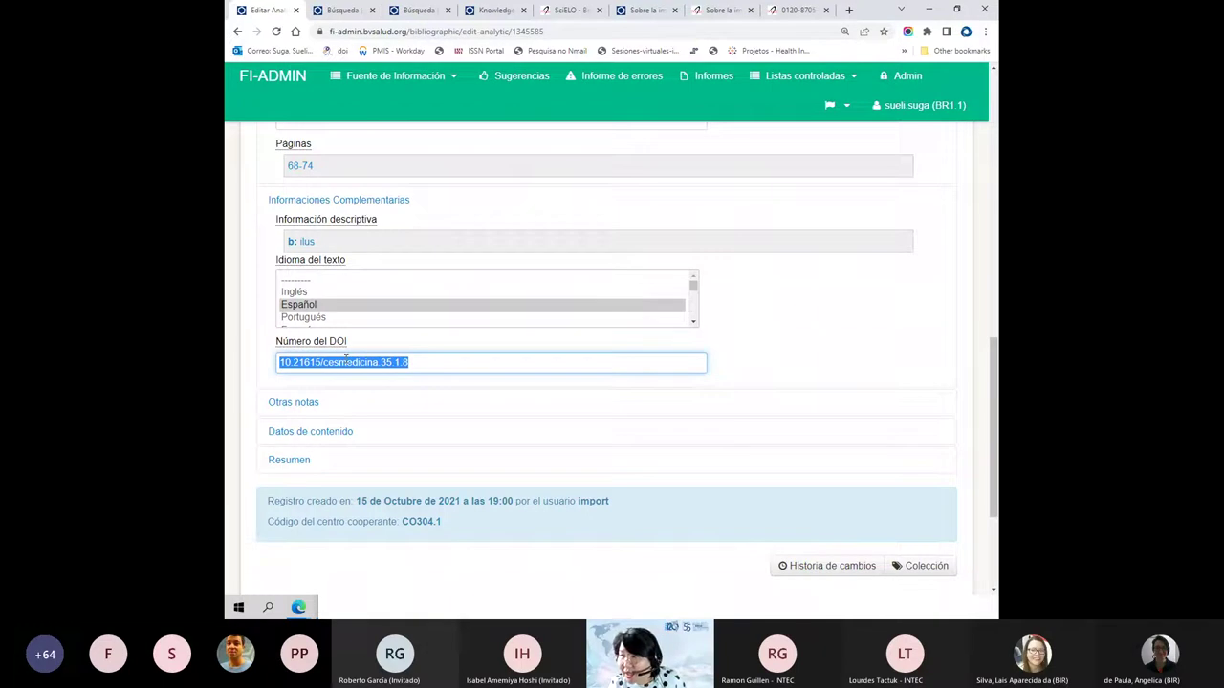
scroll(304, 173, "up", 2)
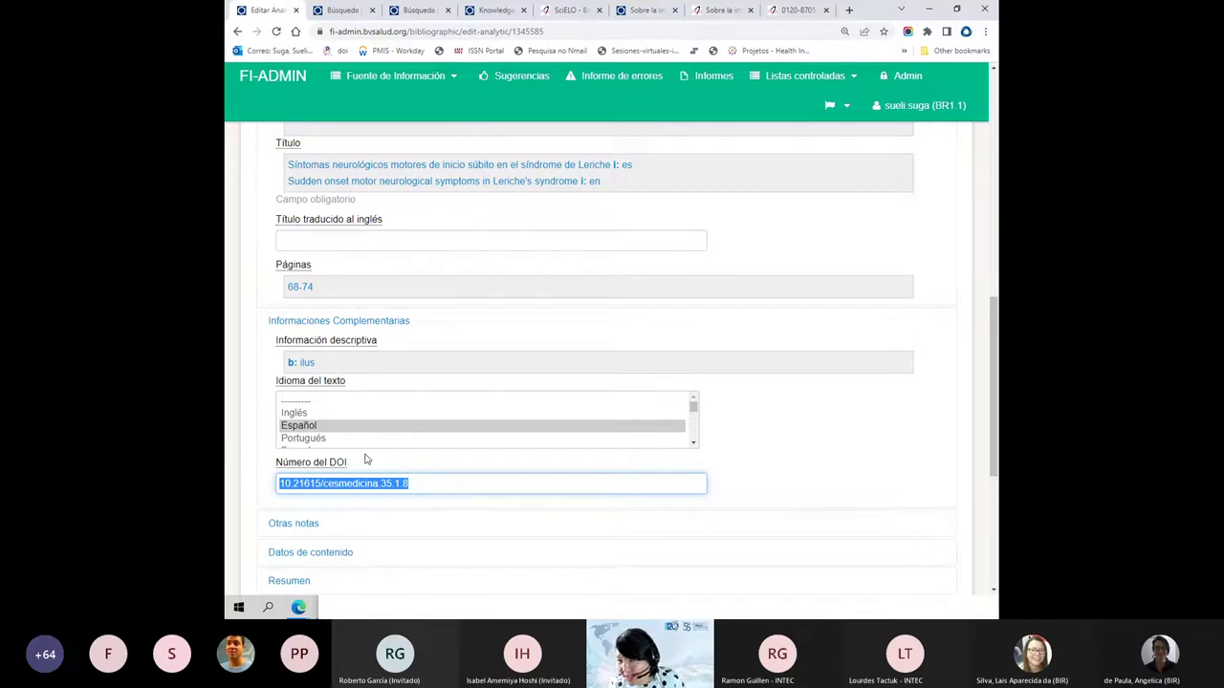
left_click(797, 484)
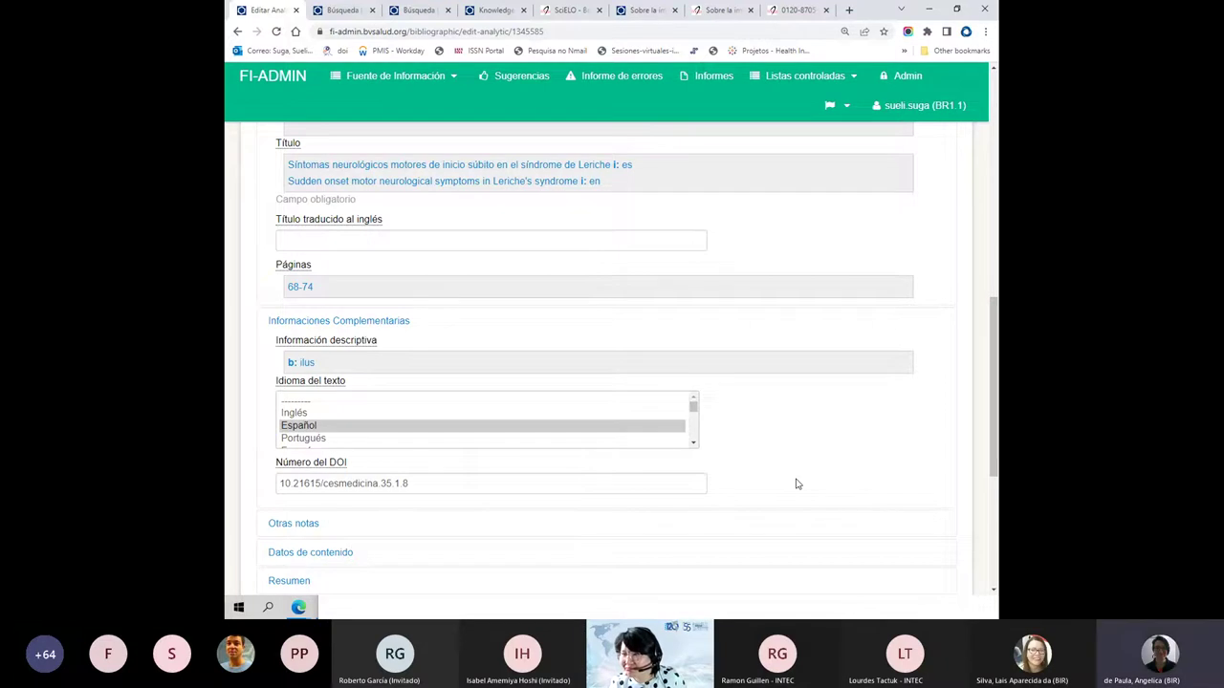
scroll(797, 485, "down", 2)
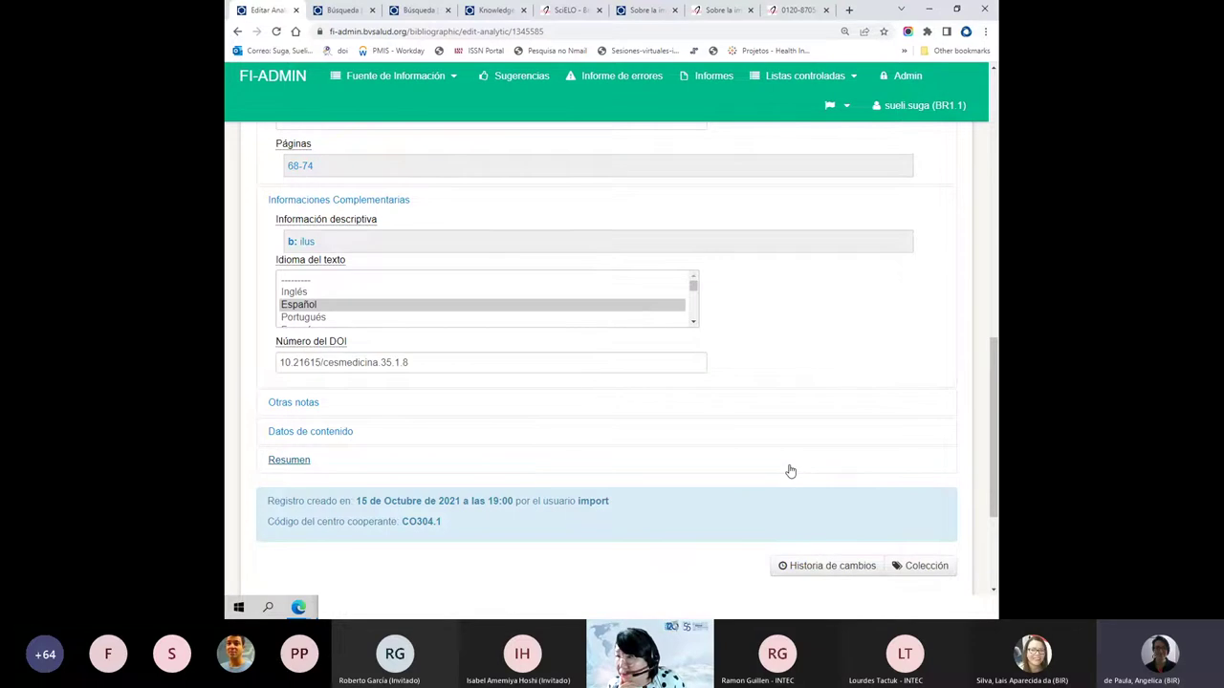
scroll(790, 472, "up", 1)
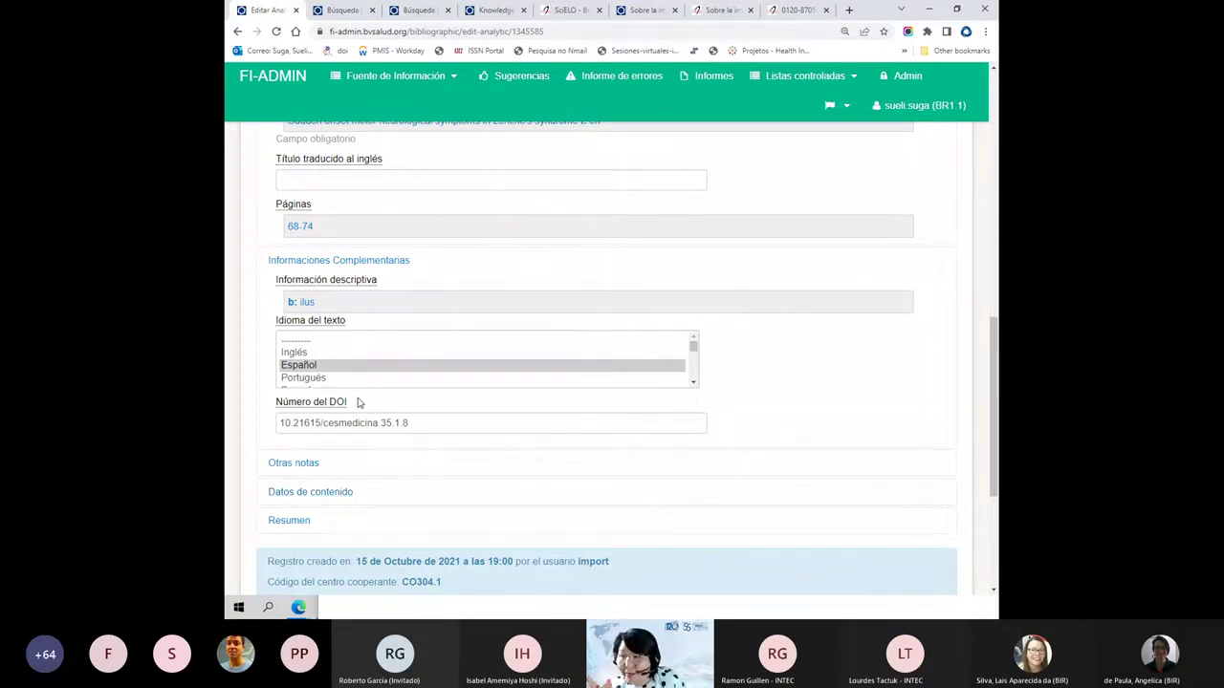
left_click_drag(358, 403, 331, 406)
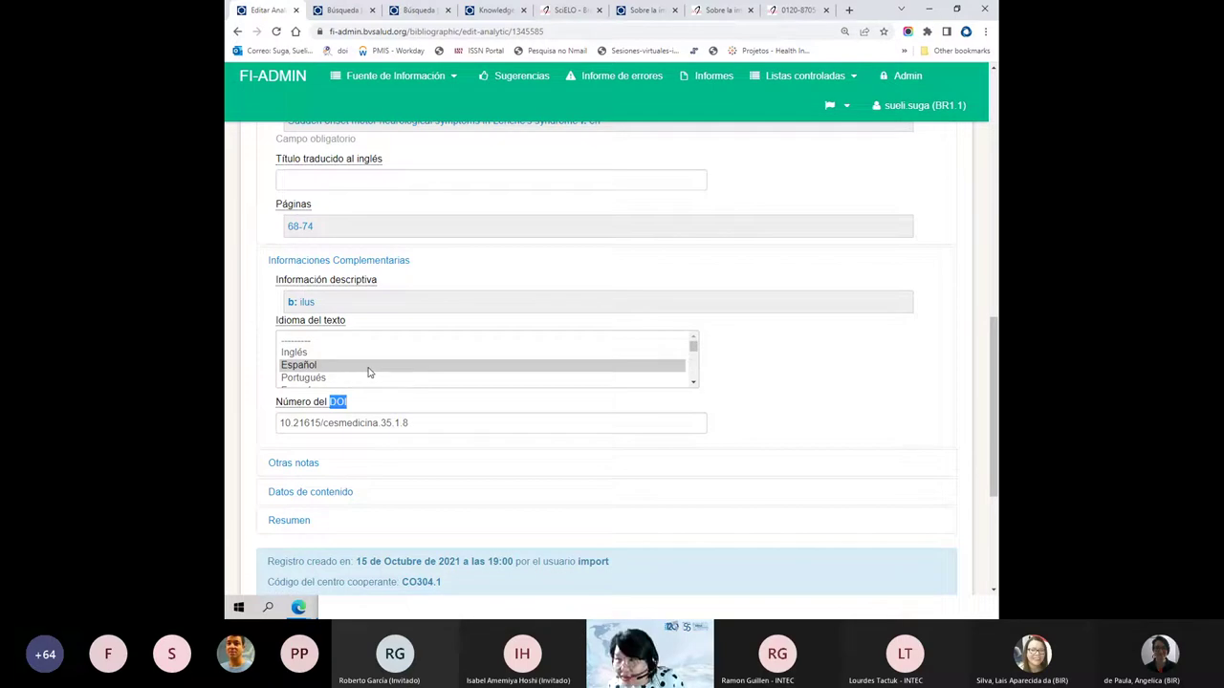
- Open the article's title entries, review the Spanish and English titles with their languages, and close the field assistant
scroll(370, 372, "up", 2)
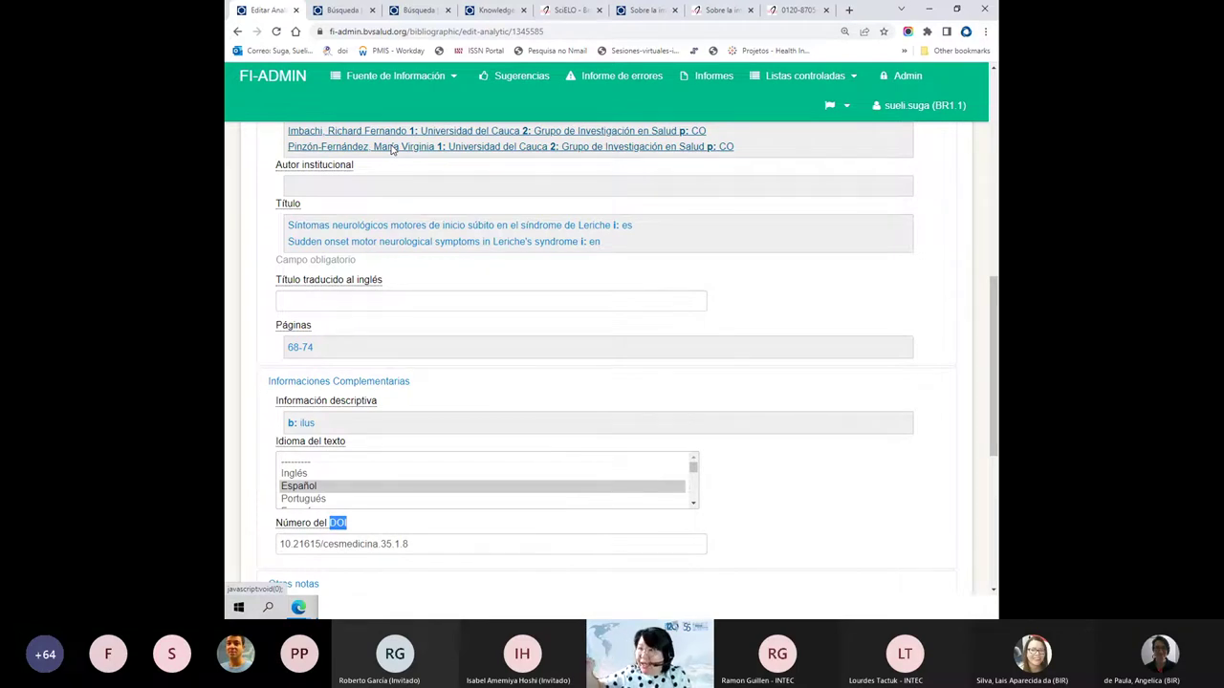
scroll(392, 148, "up", 1)
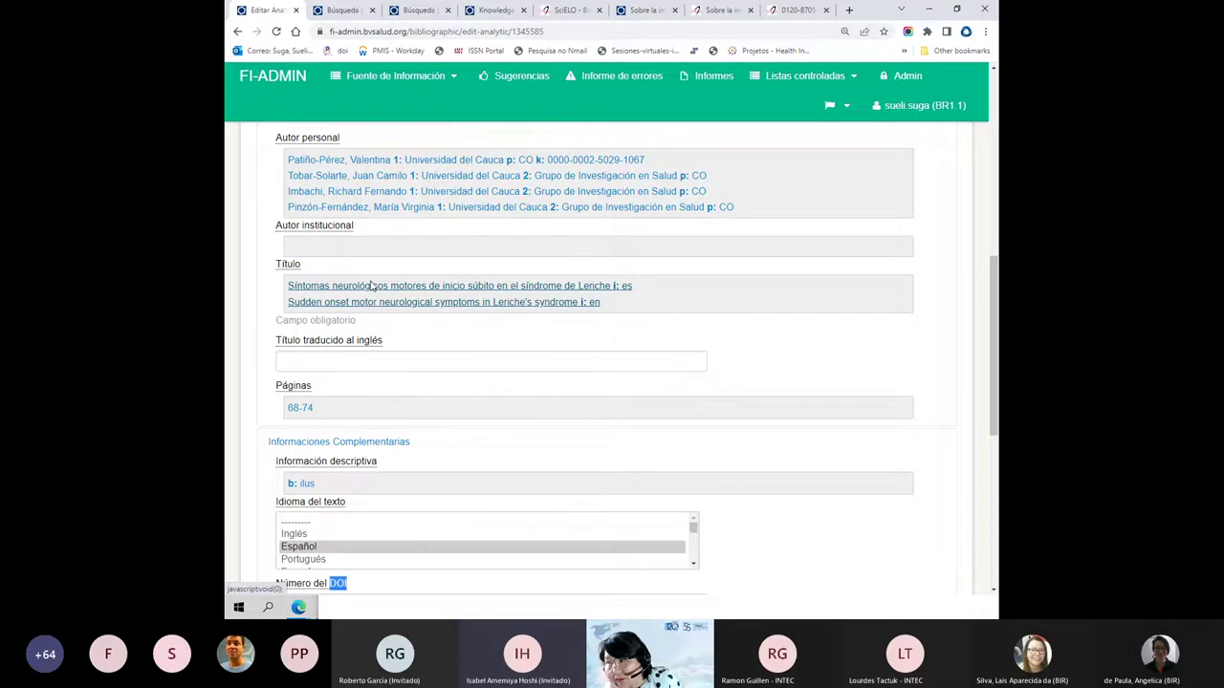
left_click(382, 295)
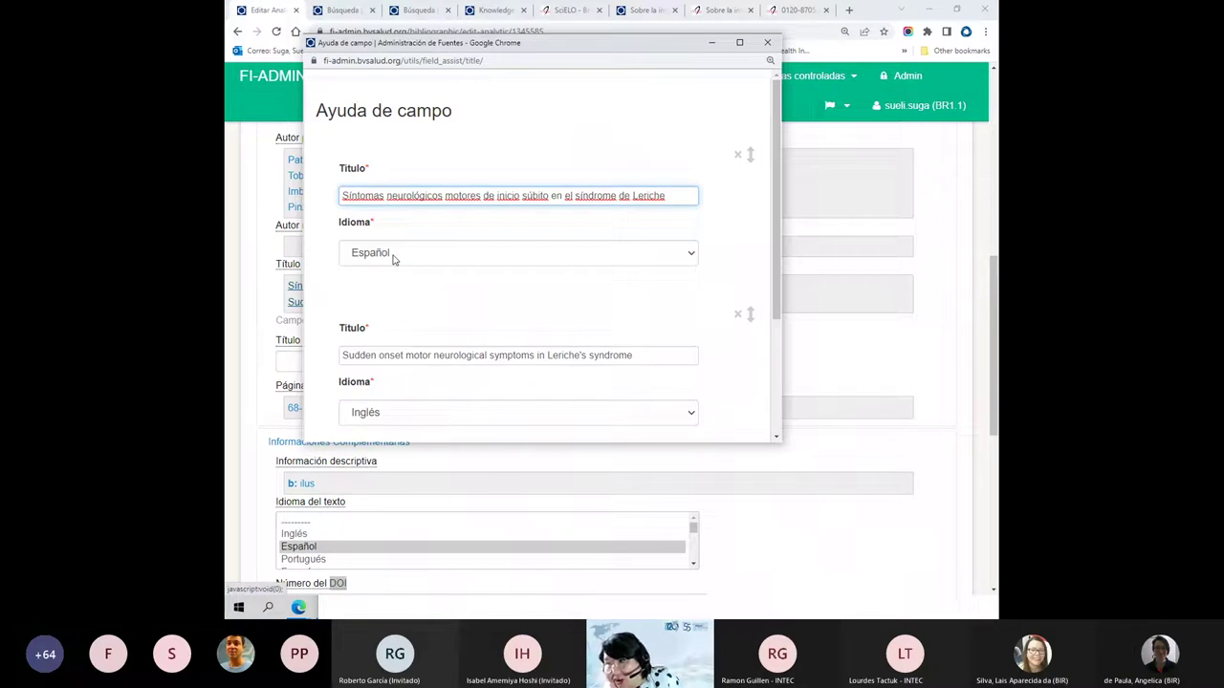
triple_click(361, 193)
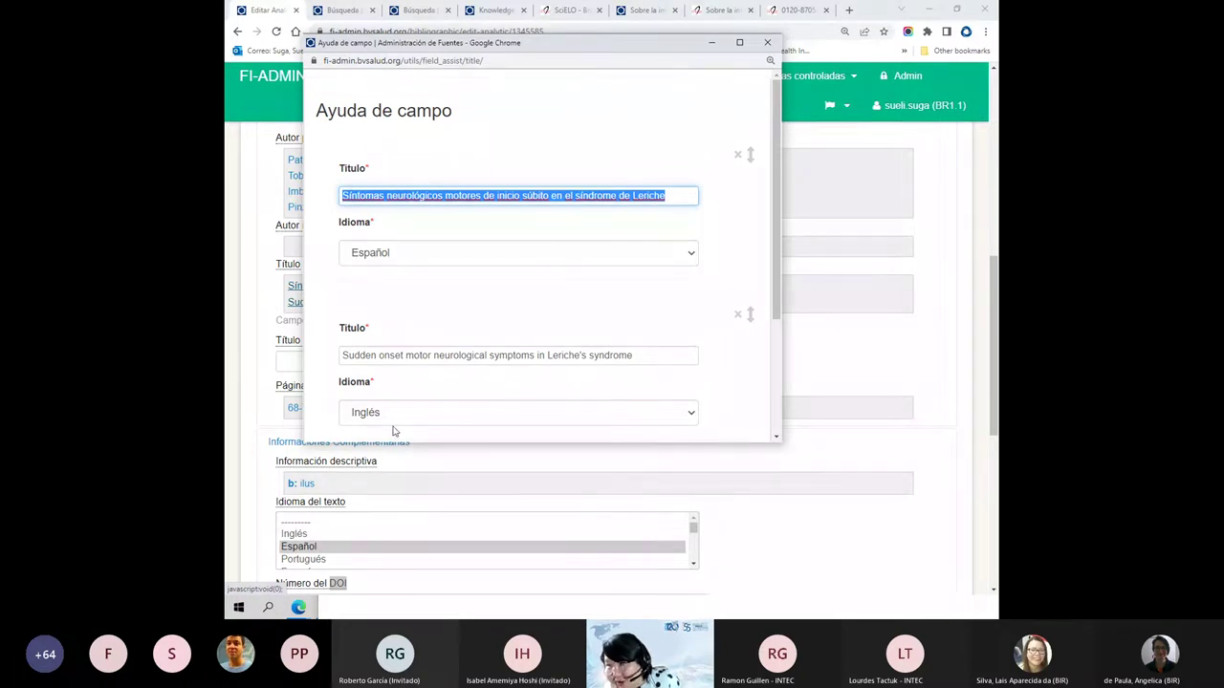
scroll(378, 407, "down", 2)
left_click(346, 353)
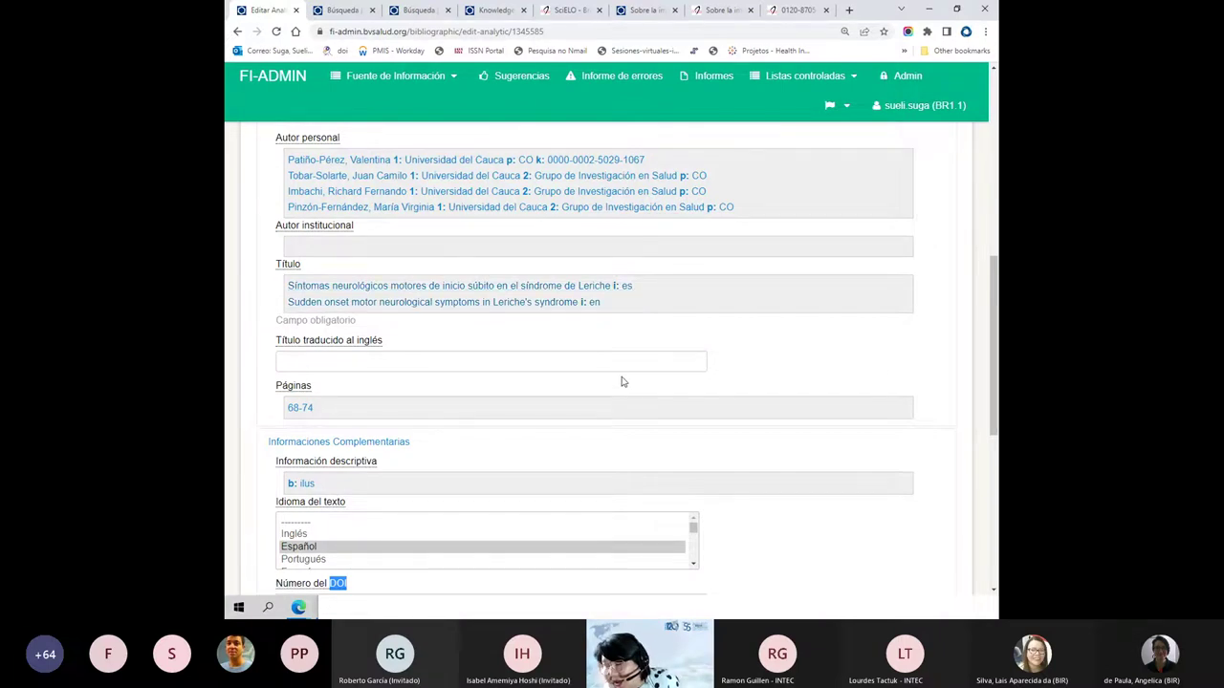
- Look over the record's metadata from series level to DOI, and view the descriptor and additional fields for indexing
scroll(622, 383, "down", 1)
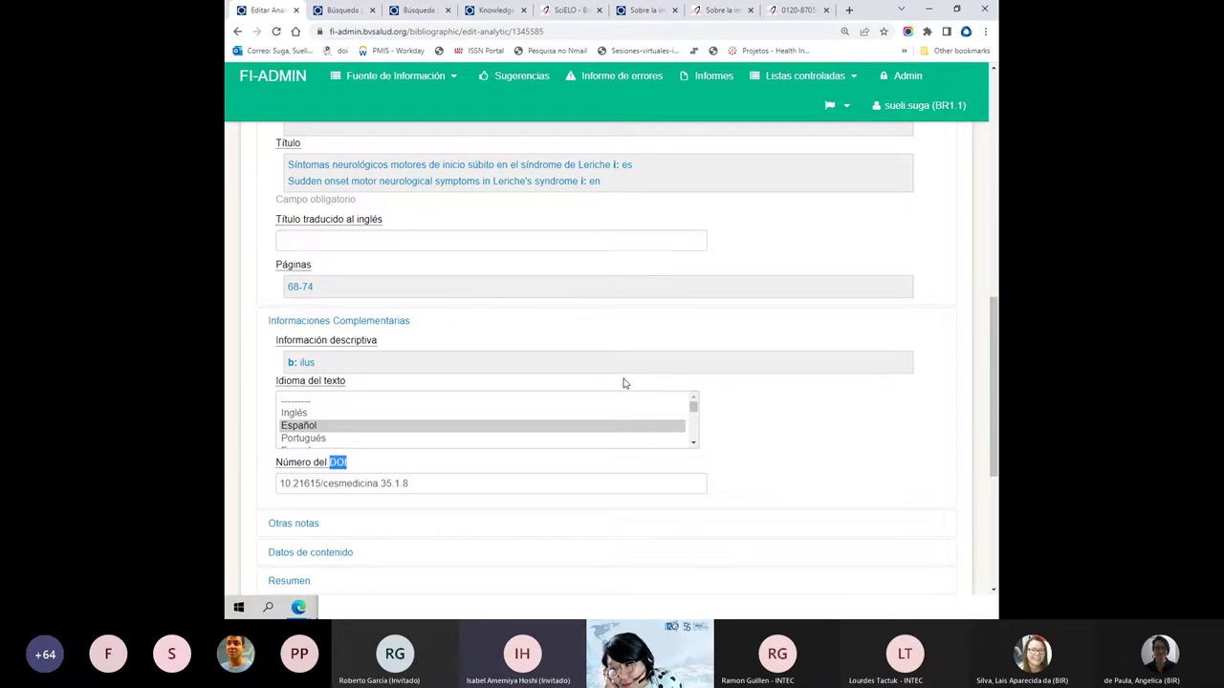
scroll(626, 382, "down", 1)
scroll(622, 380, "up", 5)
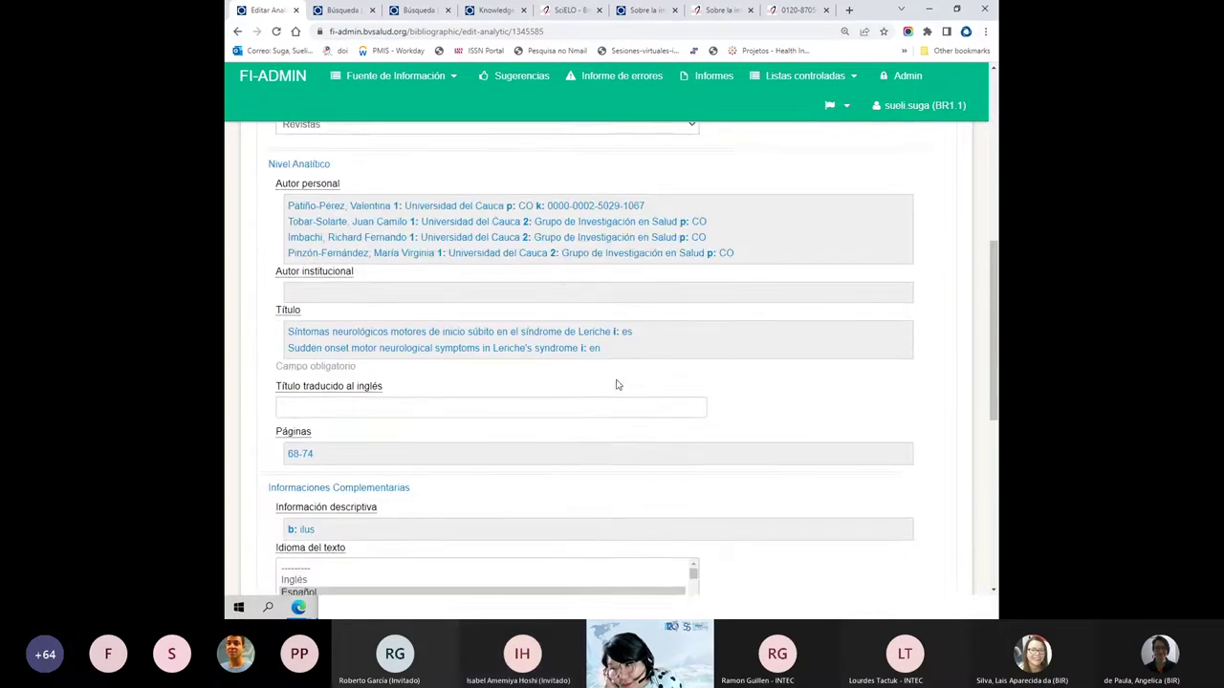
scroll(550, 359, "up", 2)
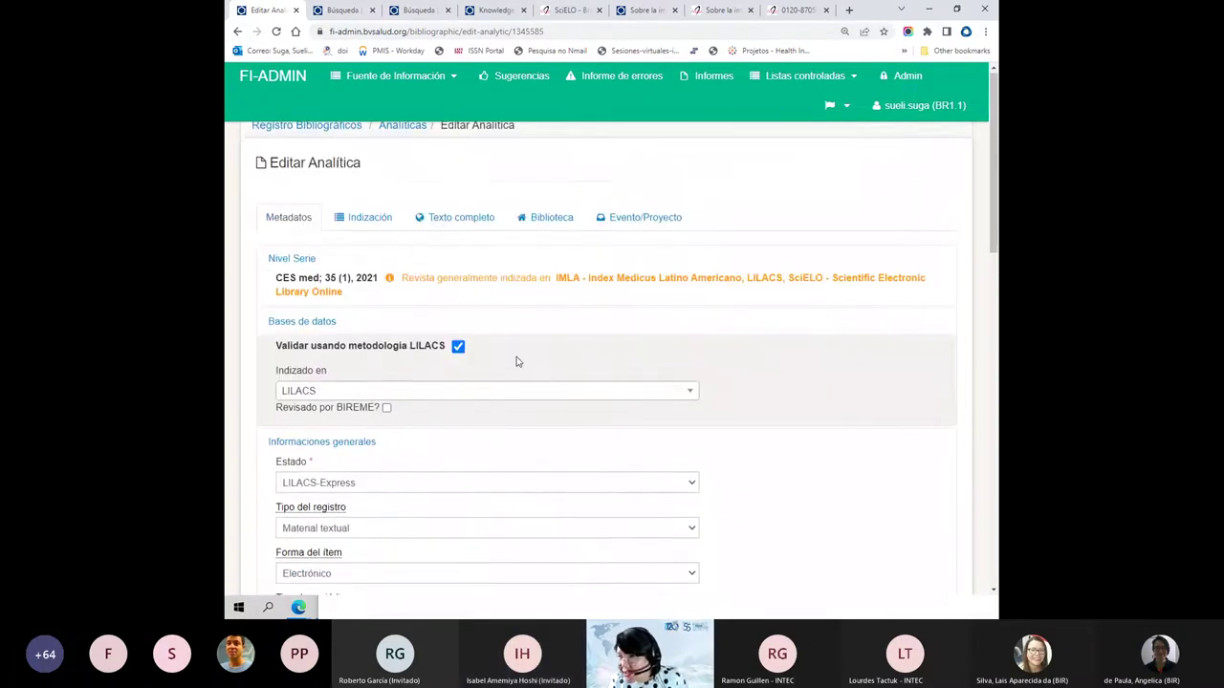
scroll(517, 360, "down", 1)
scroll(516, 359, "down", 4)
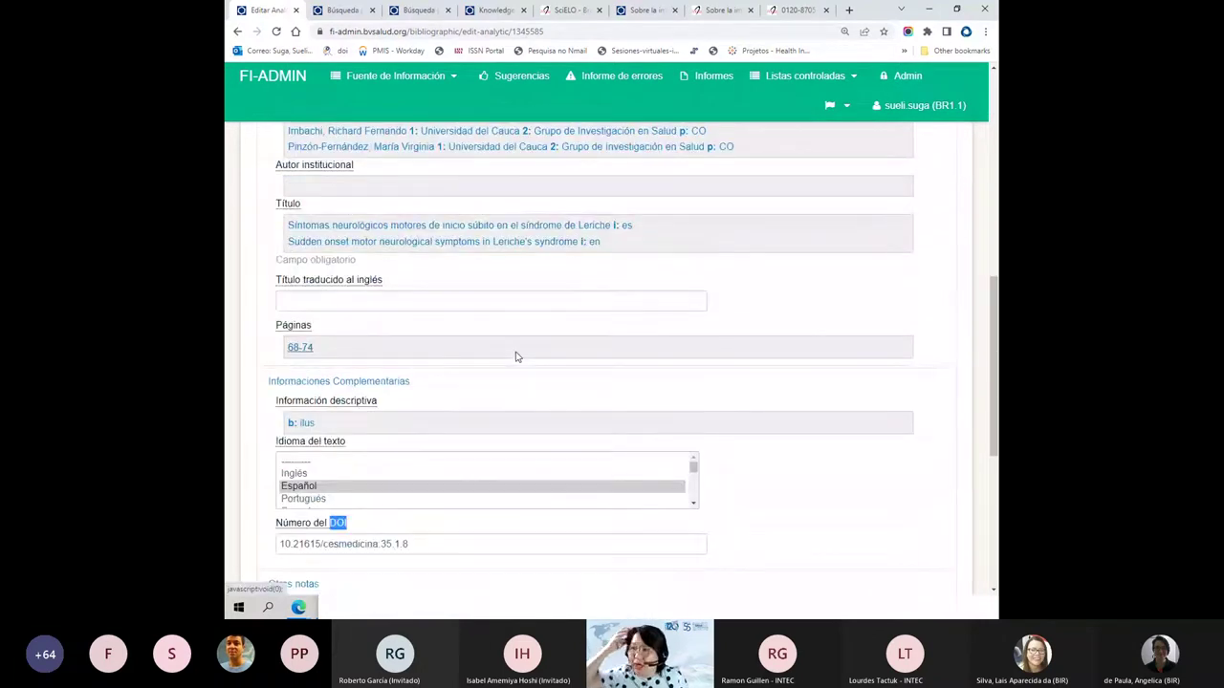
scroll(515, 357, "up", 5)
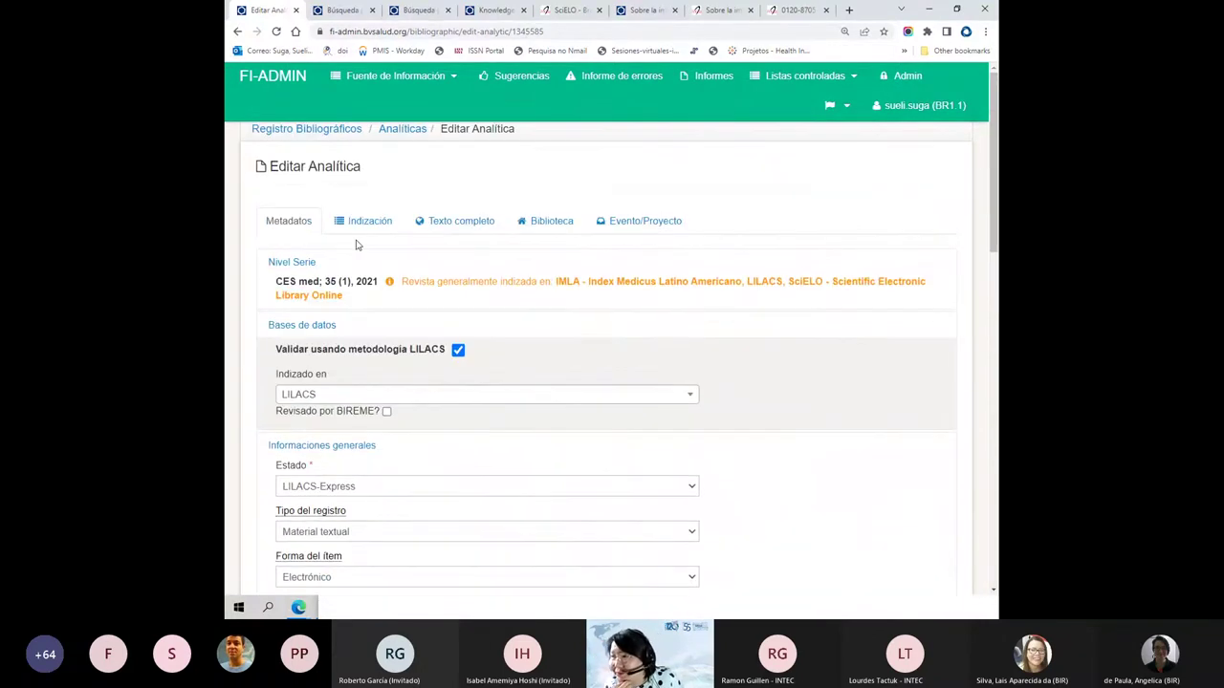
left_click(356, 220)
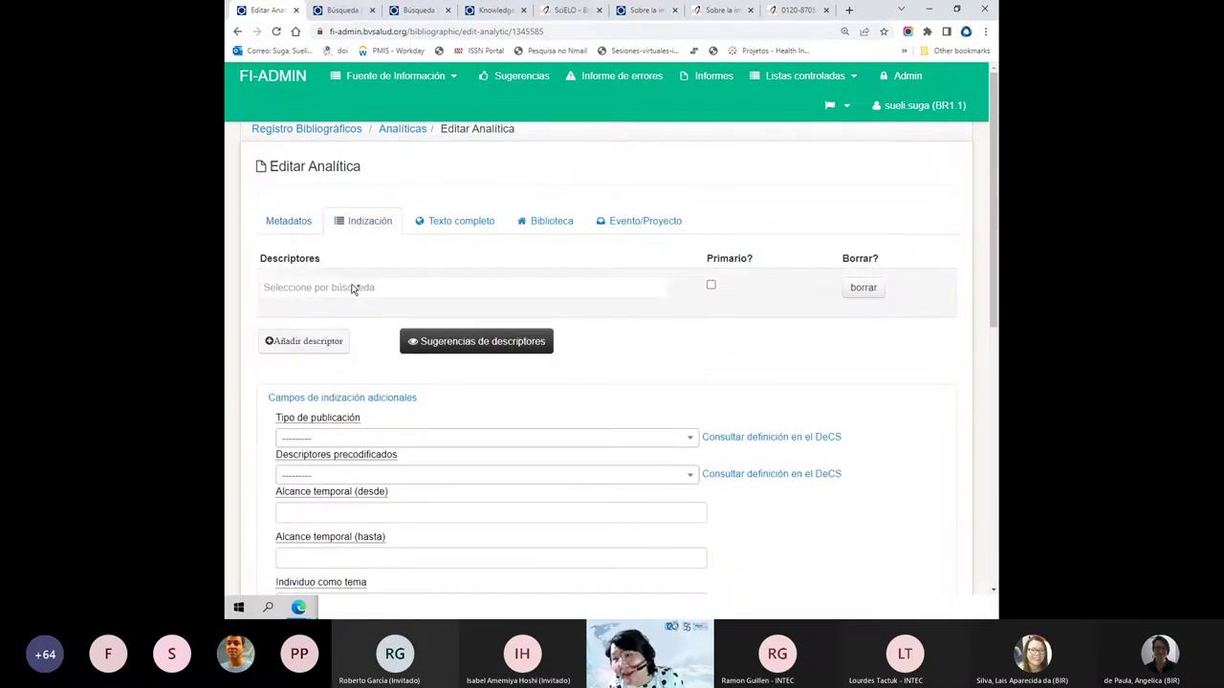
left_click(283, 225)
- Examine the record's status options under general information and the remaining metadata down to the save and publish options
scroll(395, 456, "down", 2)
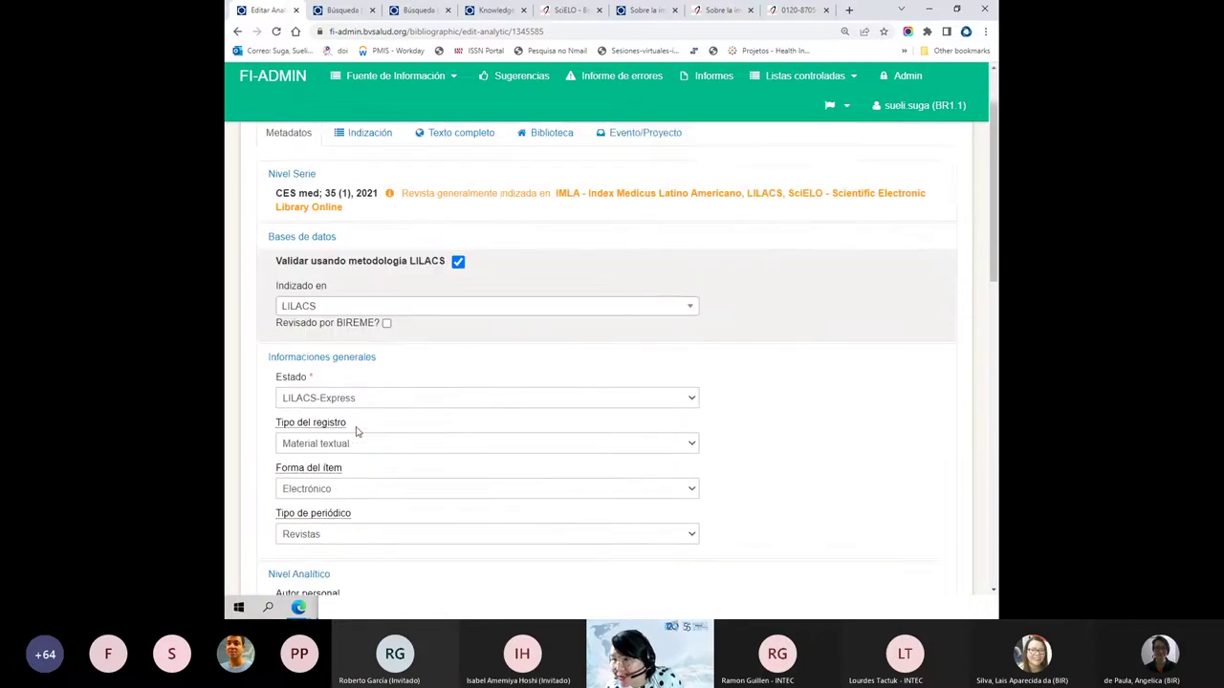
left_click(331, 368)
left_click(370, 418)
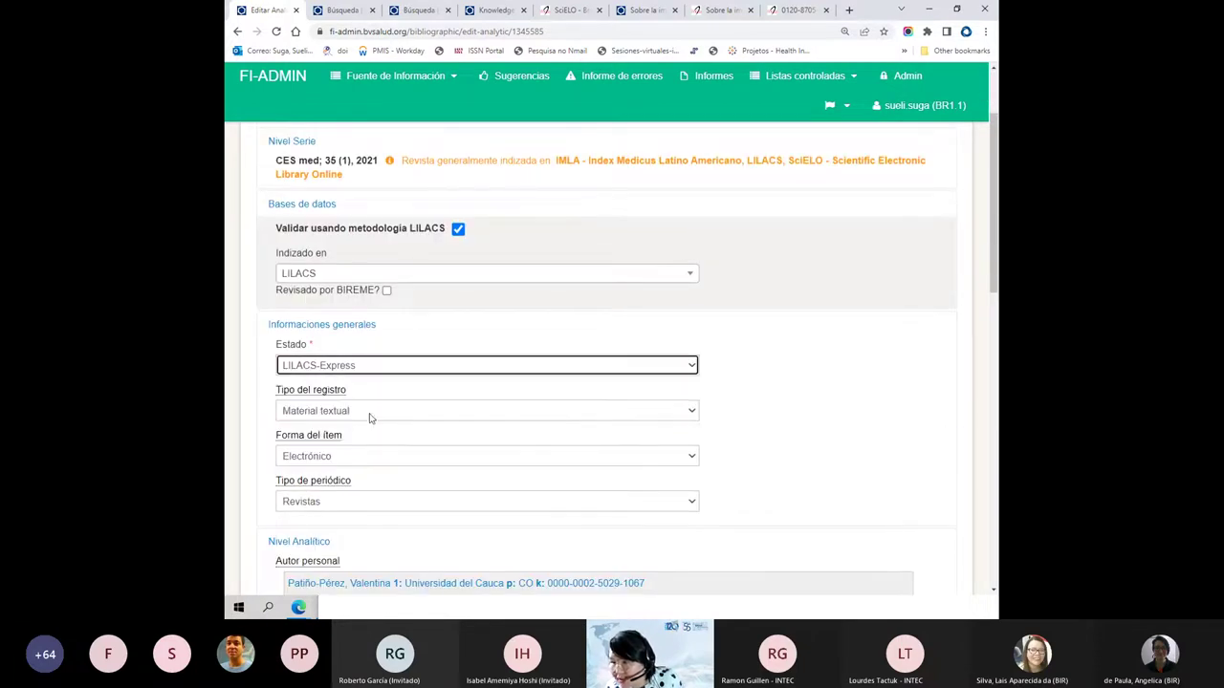
scroll(402, 172, "up", 1)
scroll(415, 247, "down", 10)
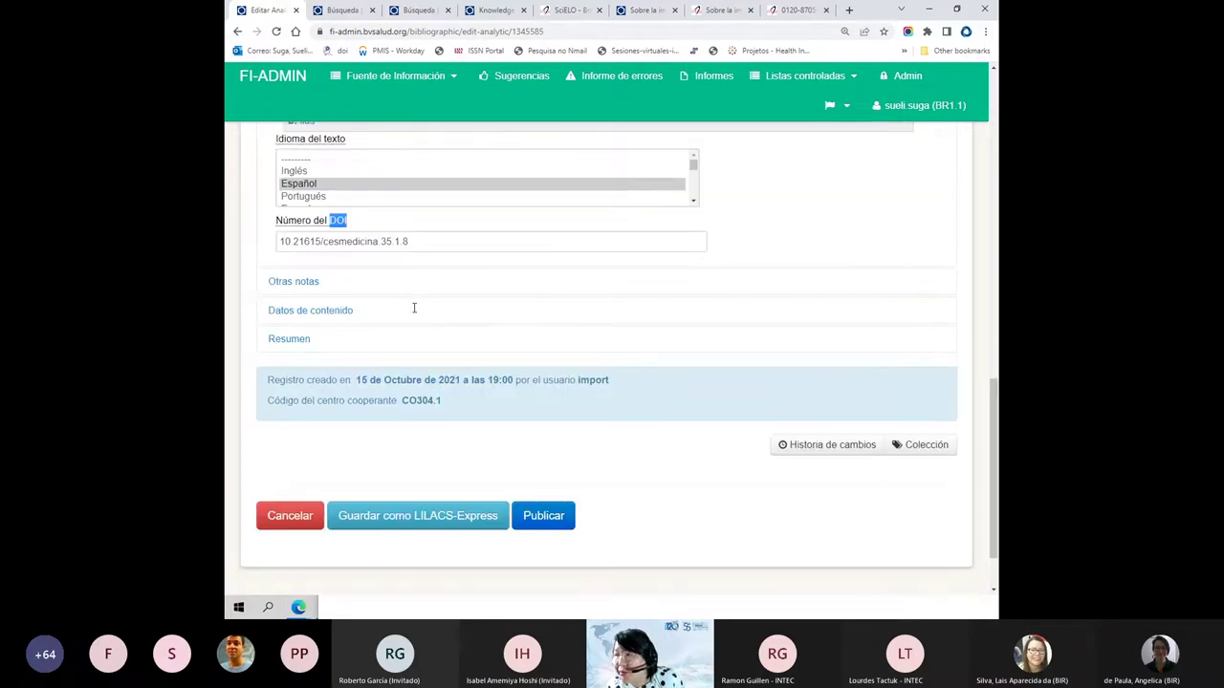
- Open the subject descriptor locator from the record's indexing section, view its search field and hierarchy, and close the locator
scroll(414, 308, "up", 10)
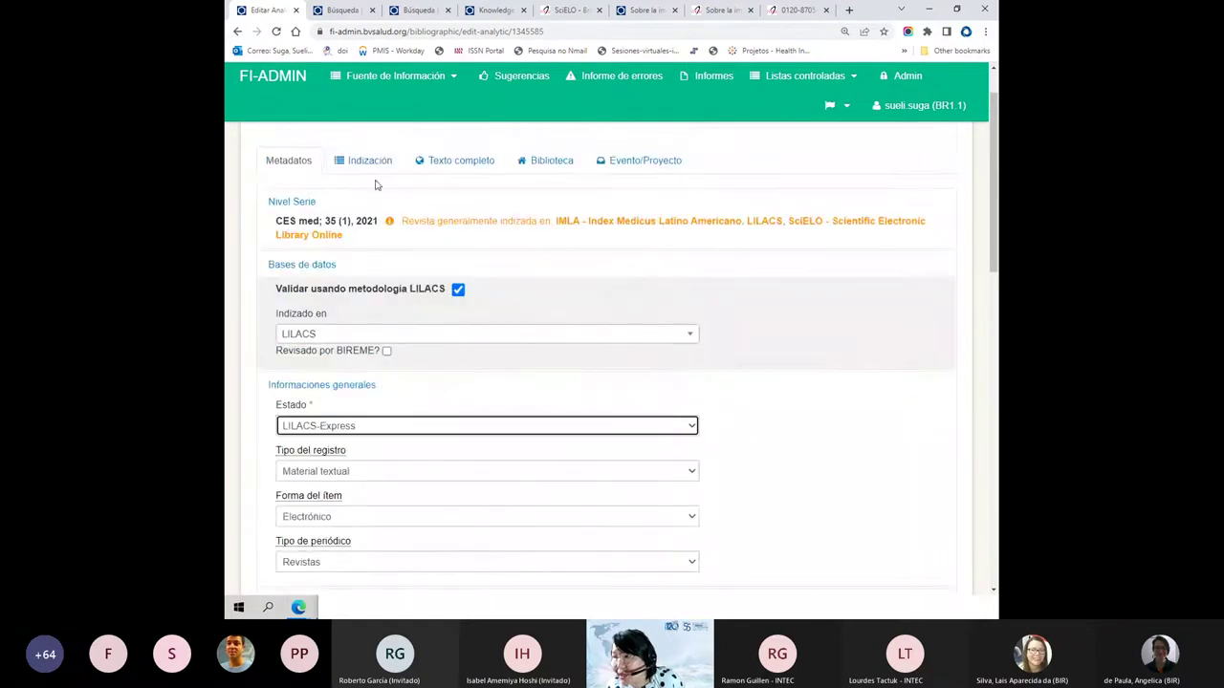
left_click(364, 165)
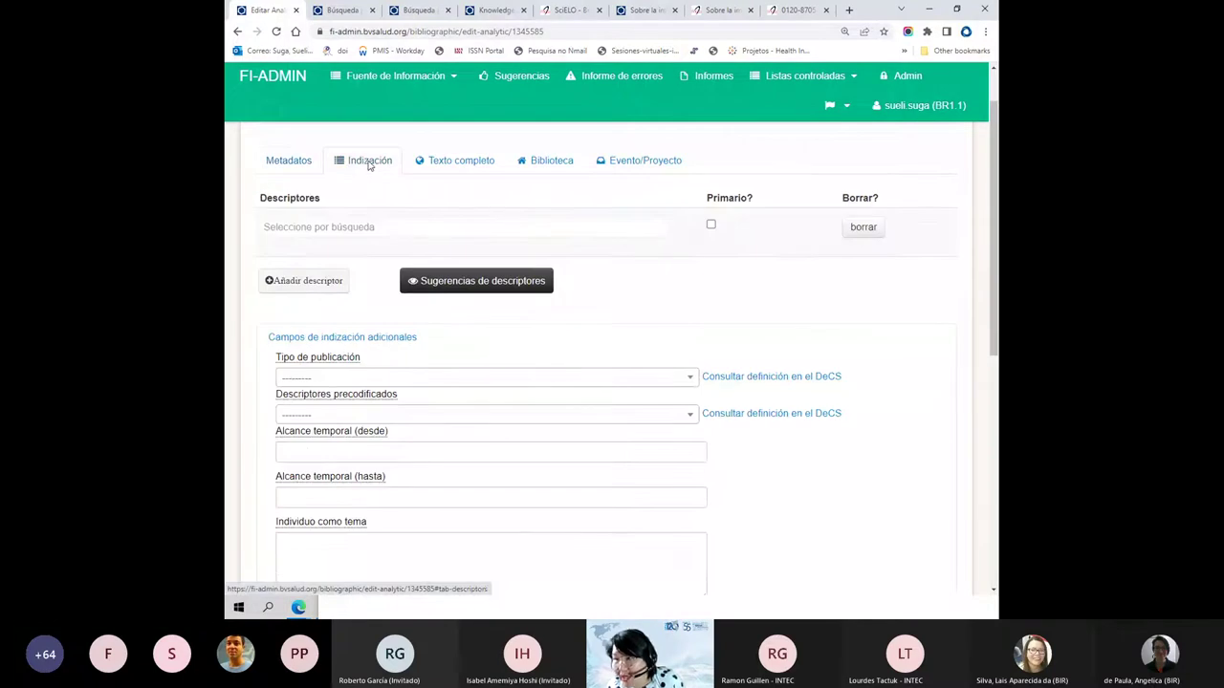
left_click(417, 242)
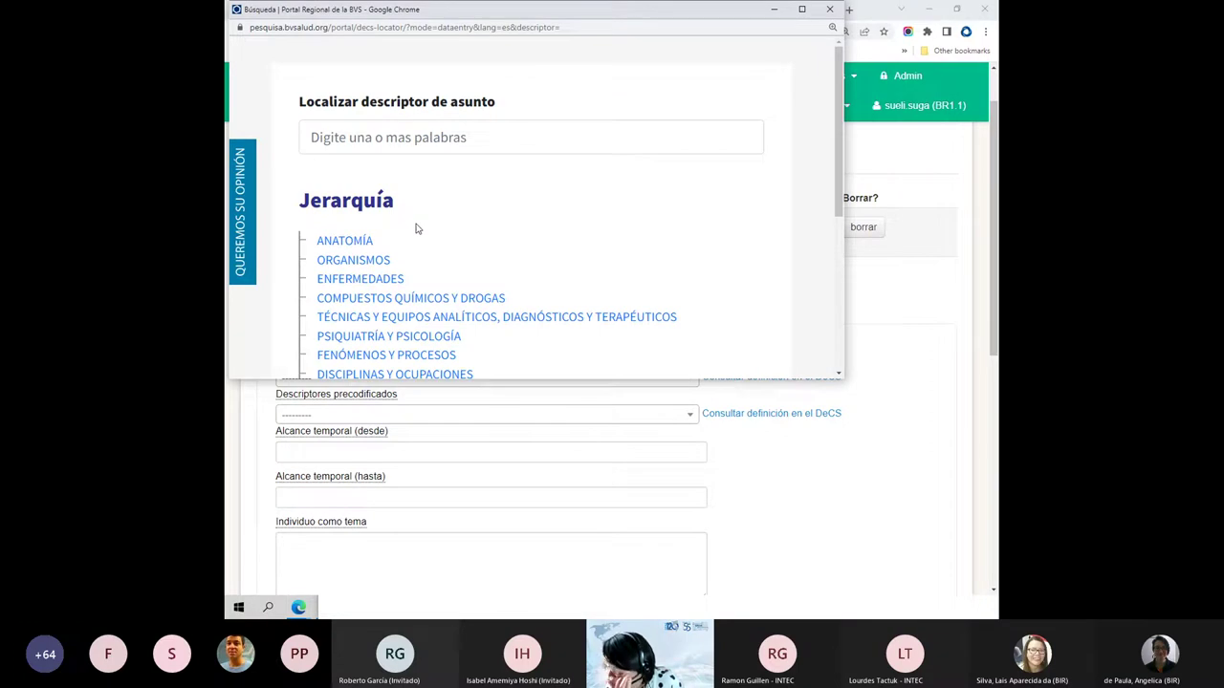
left_click(388, 144)
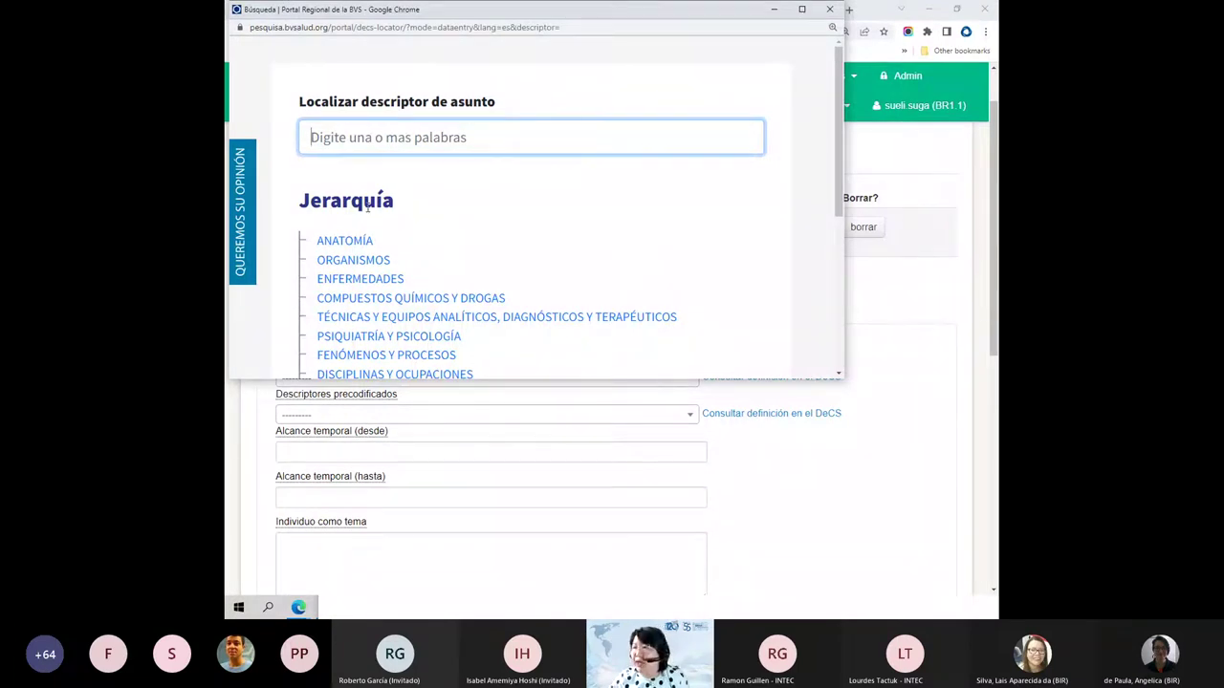
left_click(830, 9)
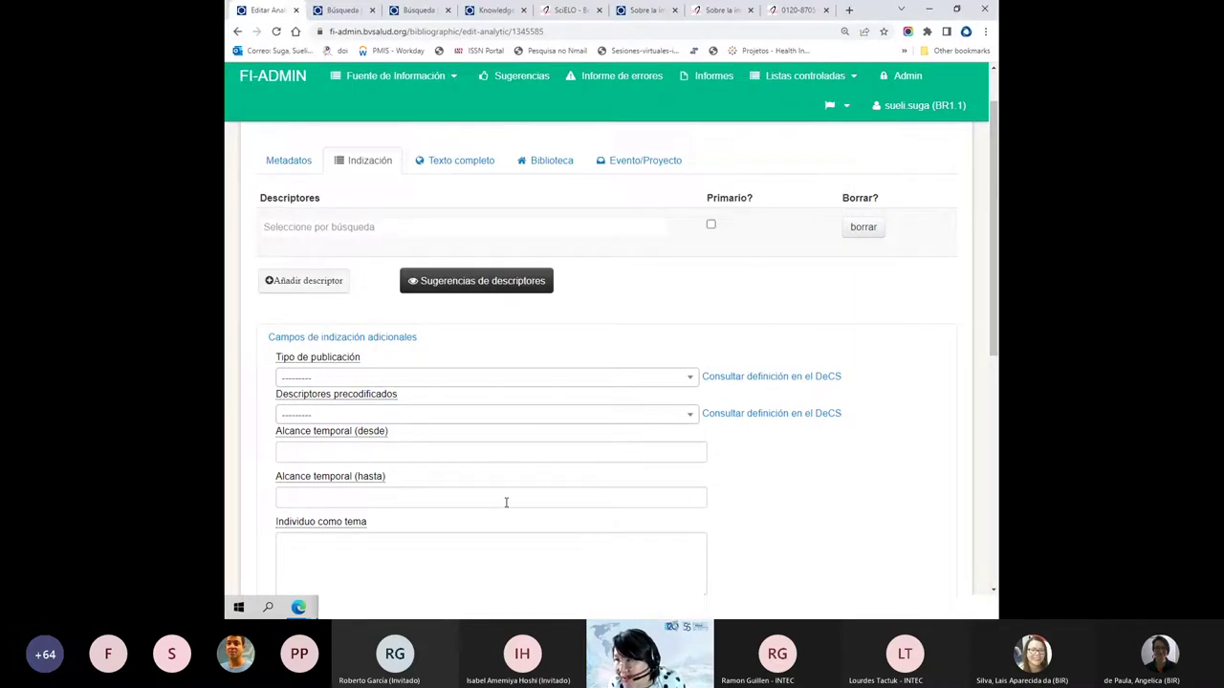
- Review the record's full-text address and file fields, look over the event and project fields, and return to the metadata
left_click(460, 164)
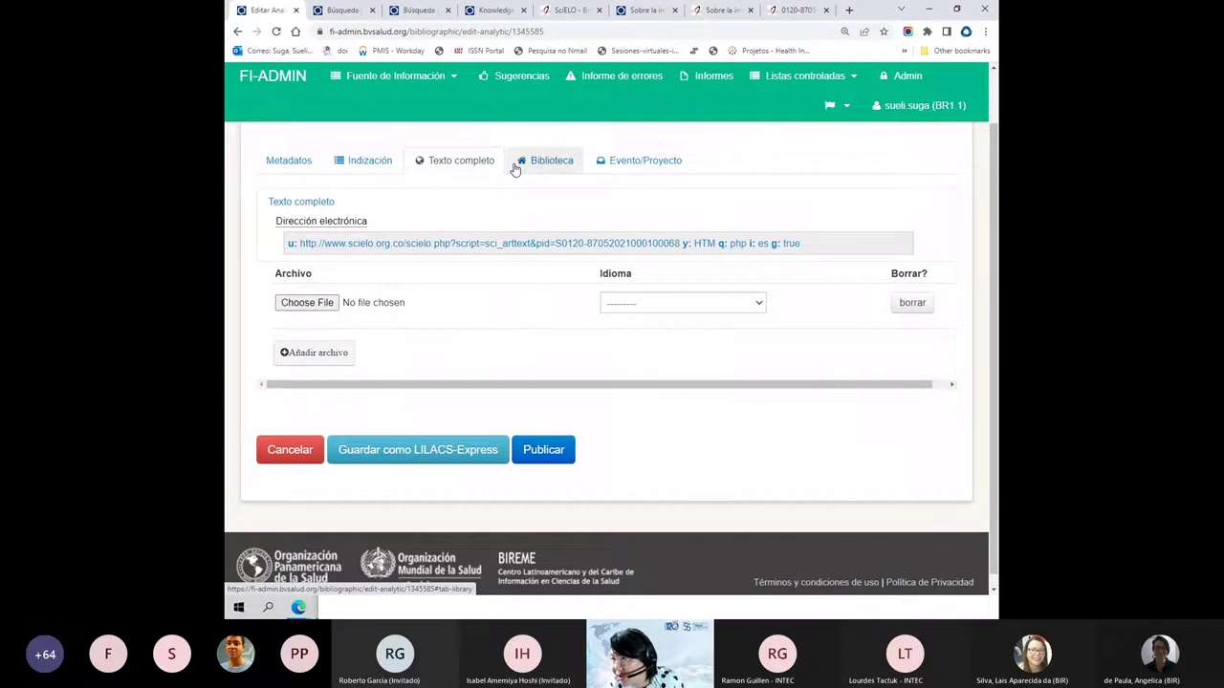
left_click(617, 160)
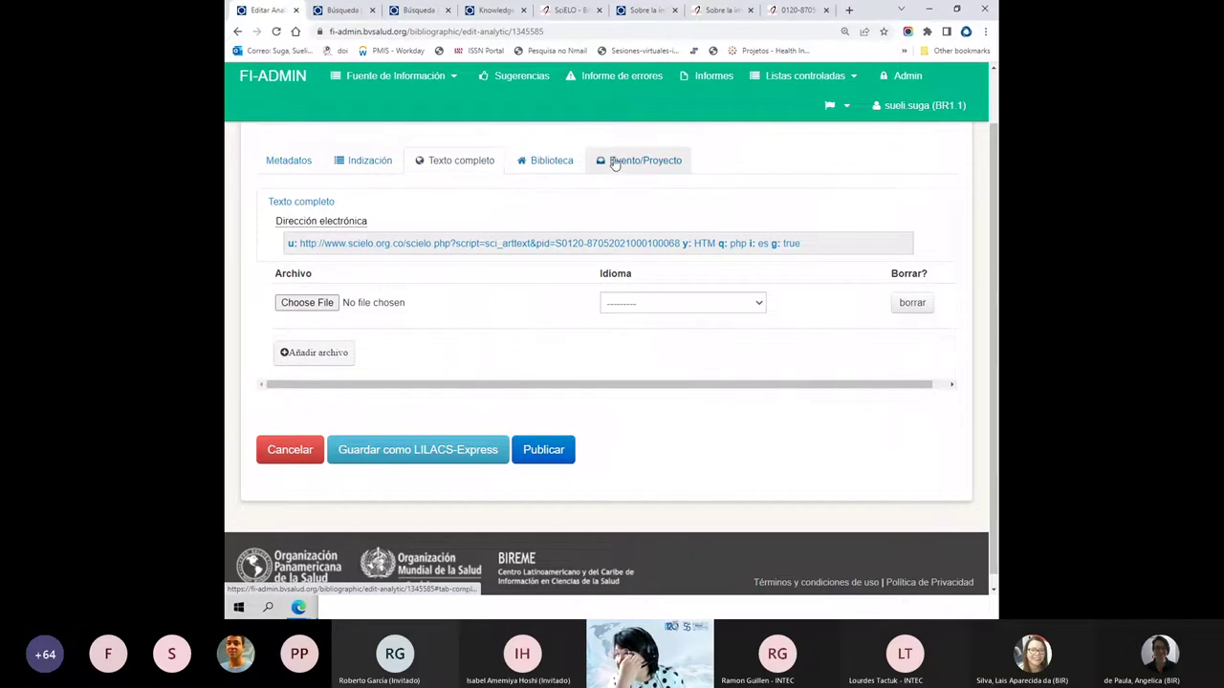
scroll(617, 165, "down", 3)
scroll(615, 163, "up", 4)
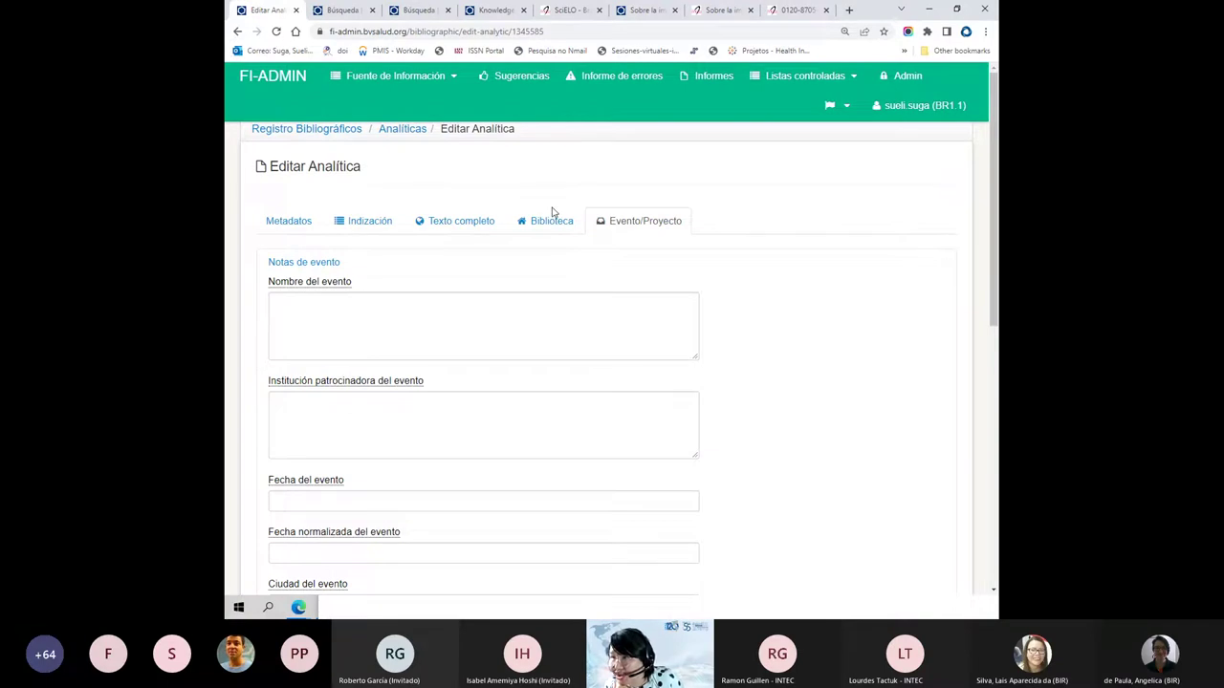
left_click(293, 222)
scroll(295, 224, "down", 2)
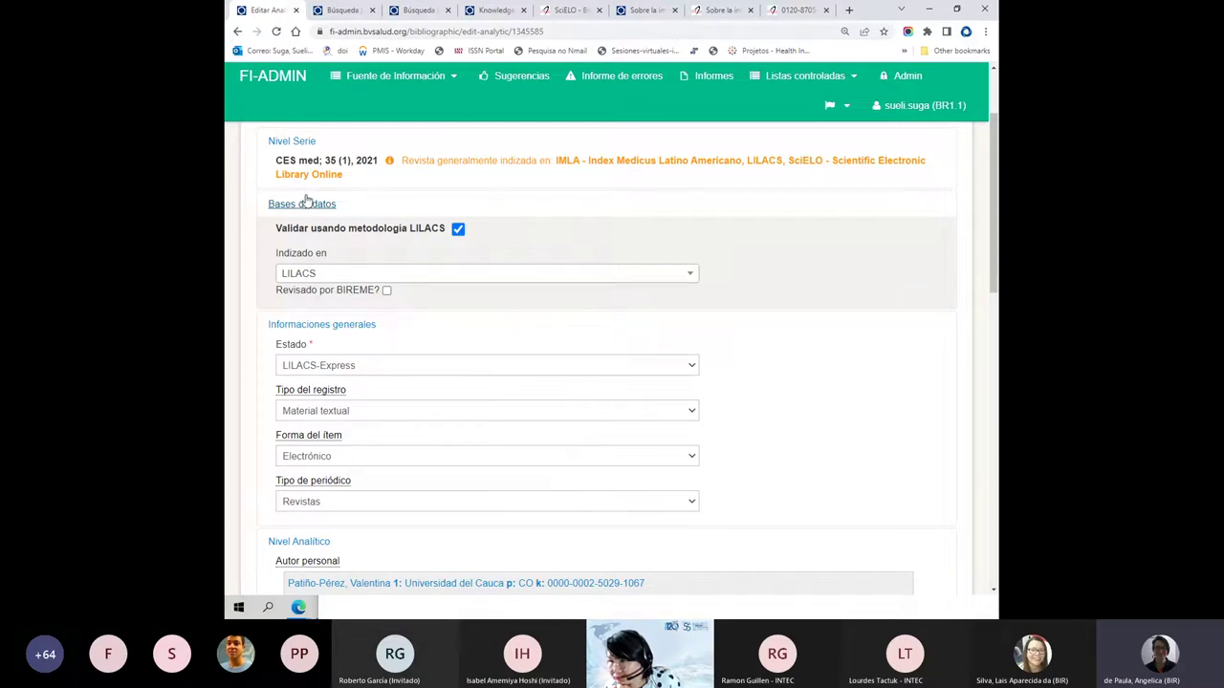
scroll(306, 199, "up", 2)
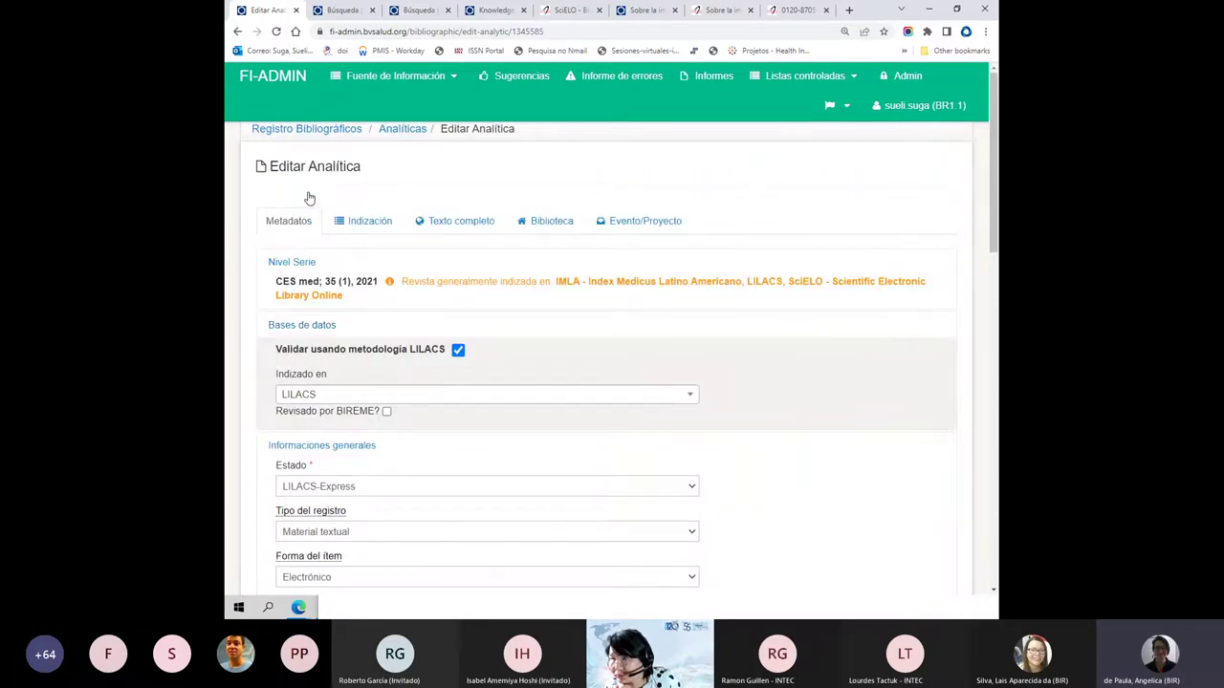
- Examine the SciELO editorial "Sobre la importancia de los pares evaluadores", checking its title, author, text and citation details
double_click(866, 17)
left_click(790, 40)
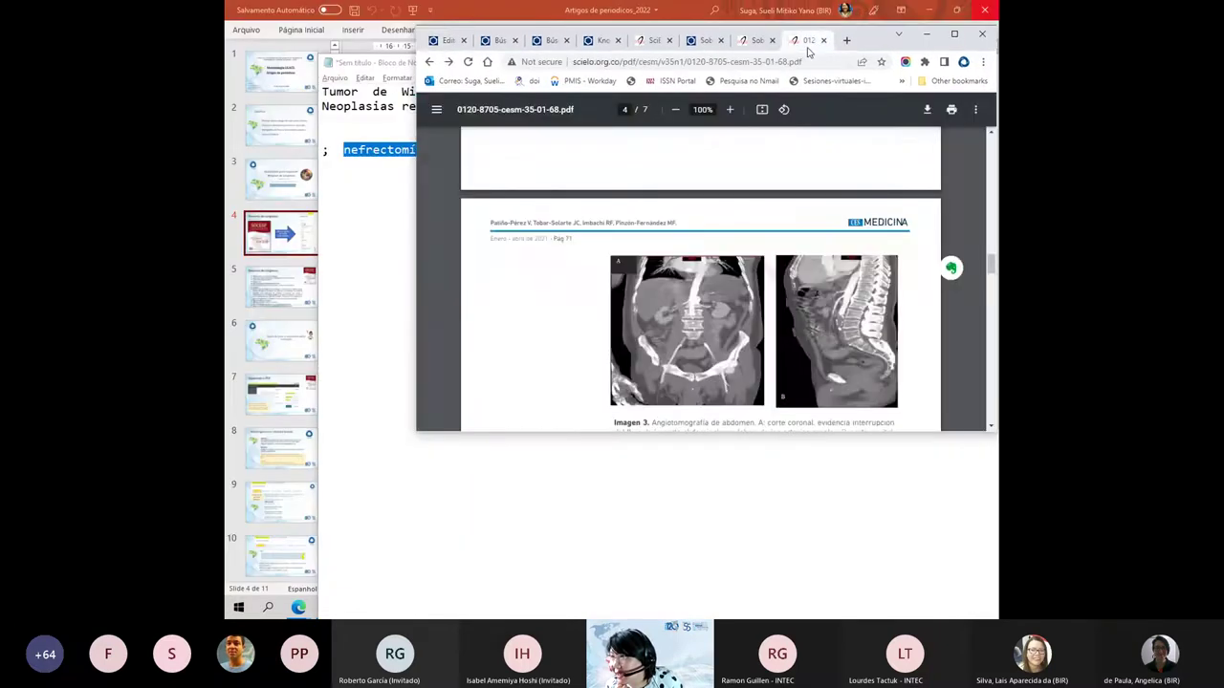
left_click(753, 40)
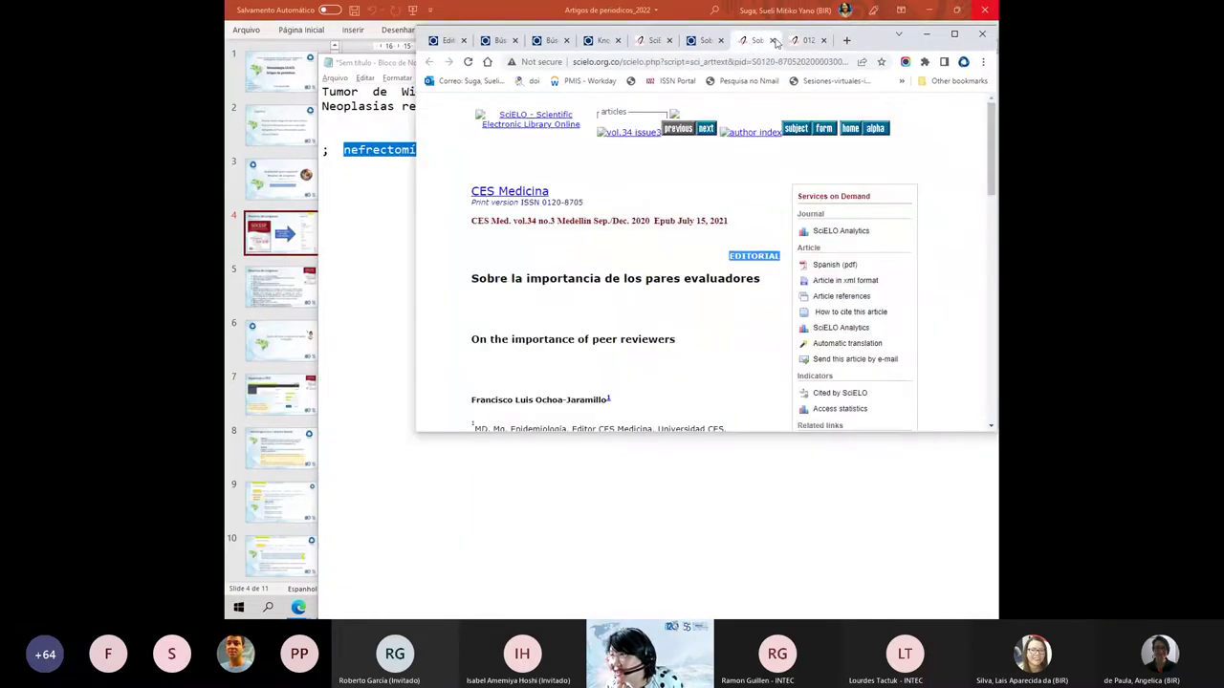
left_click(954, 35)
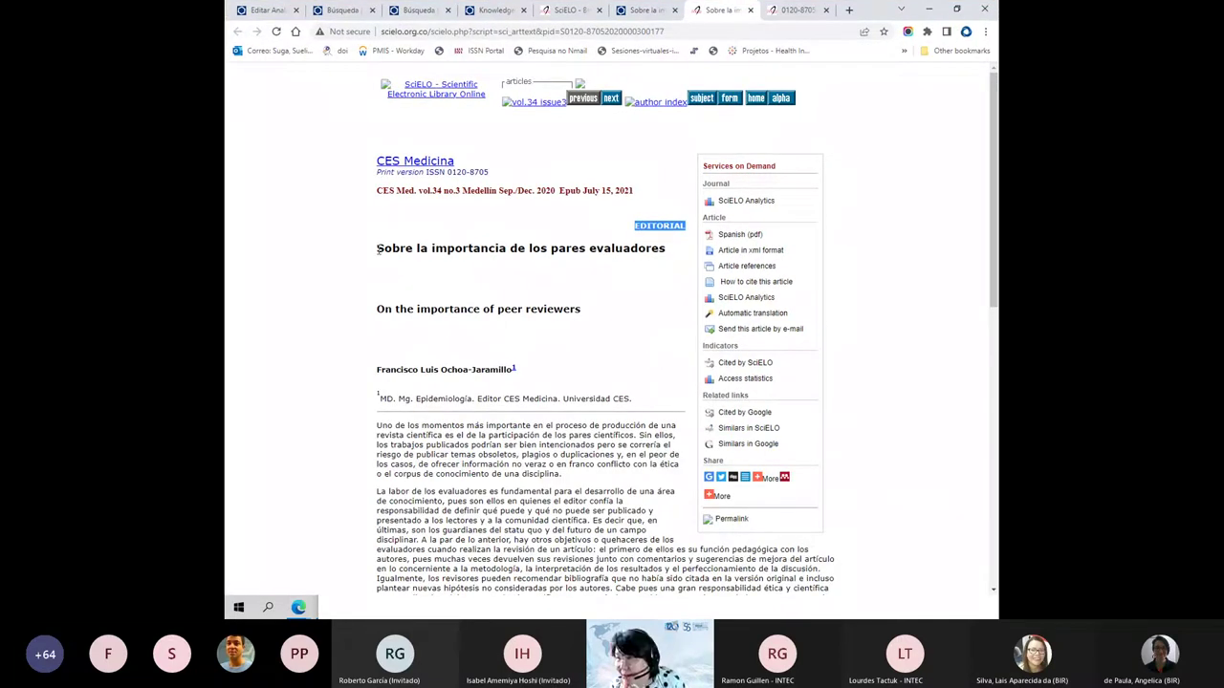
left_click_drag(377, 248, 666, 249)
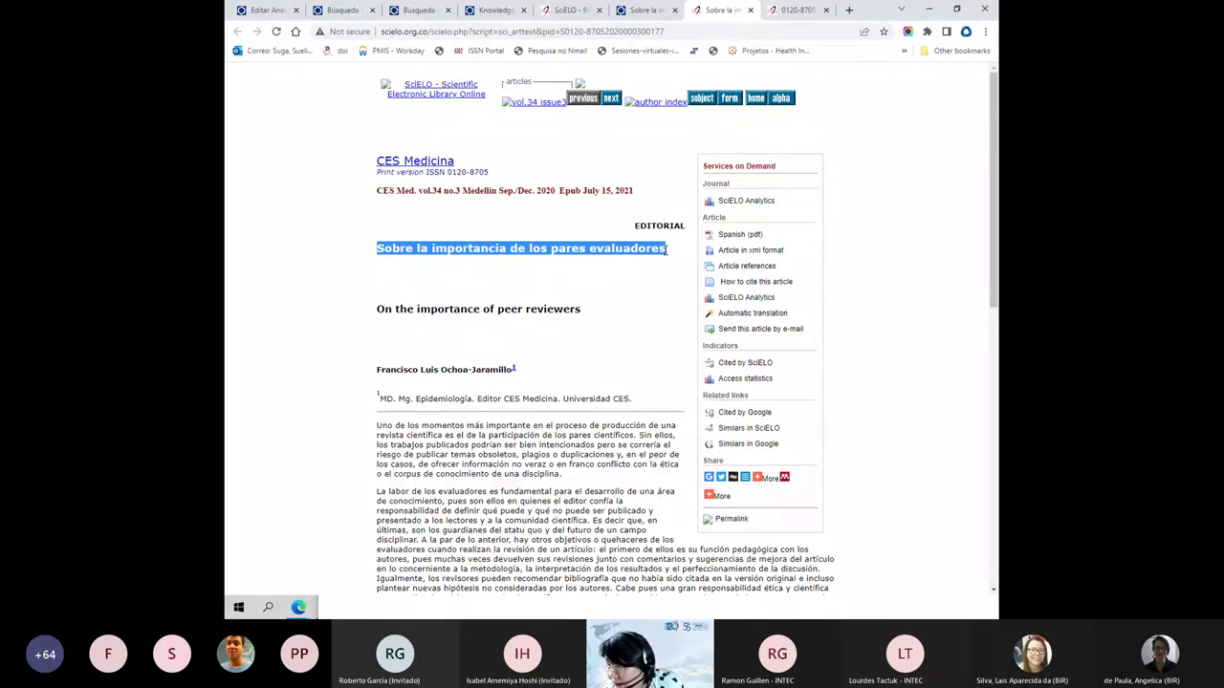
left_click_drag(377, 370, 509, 373)
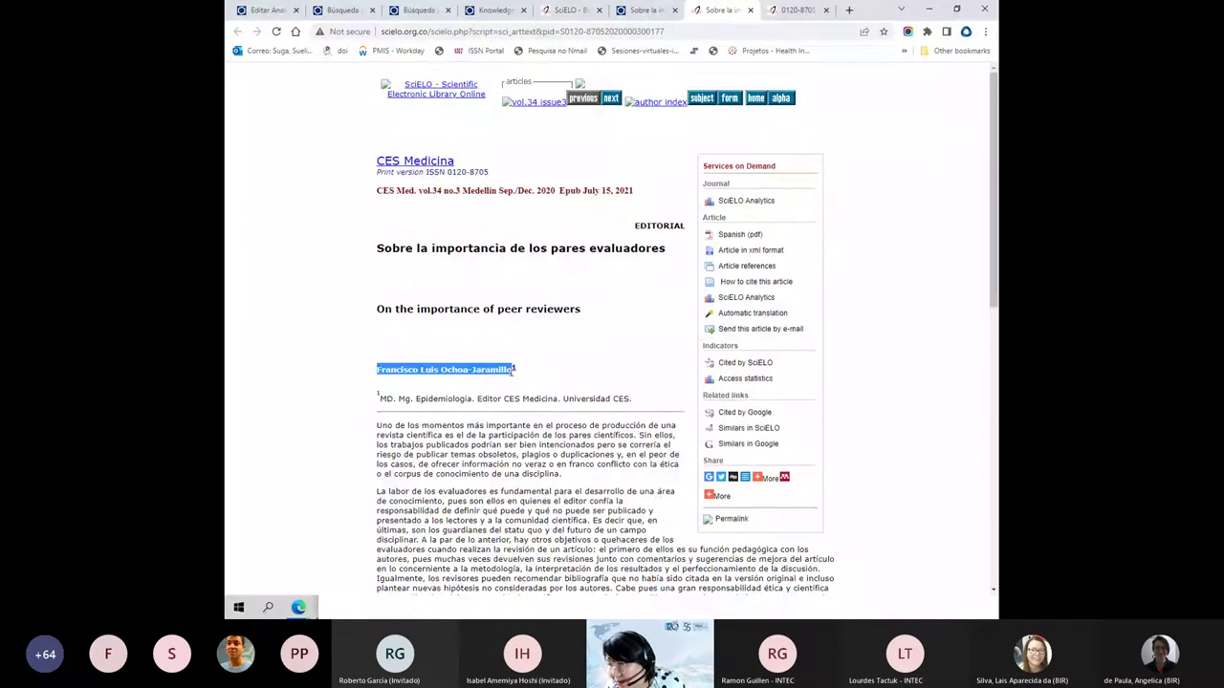
scroll(509, 374, "down", 10)
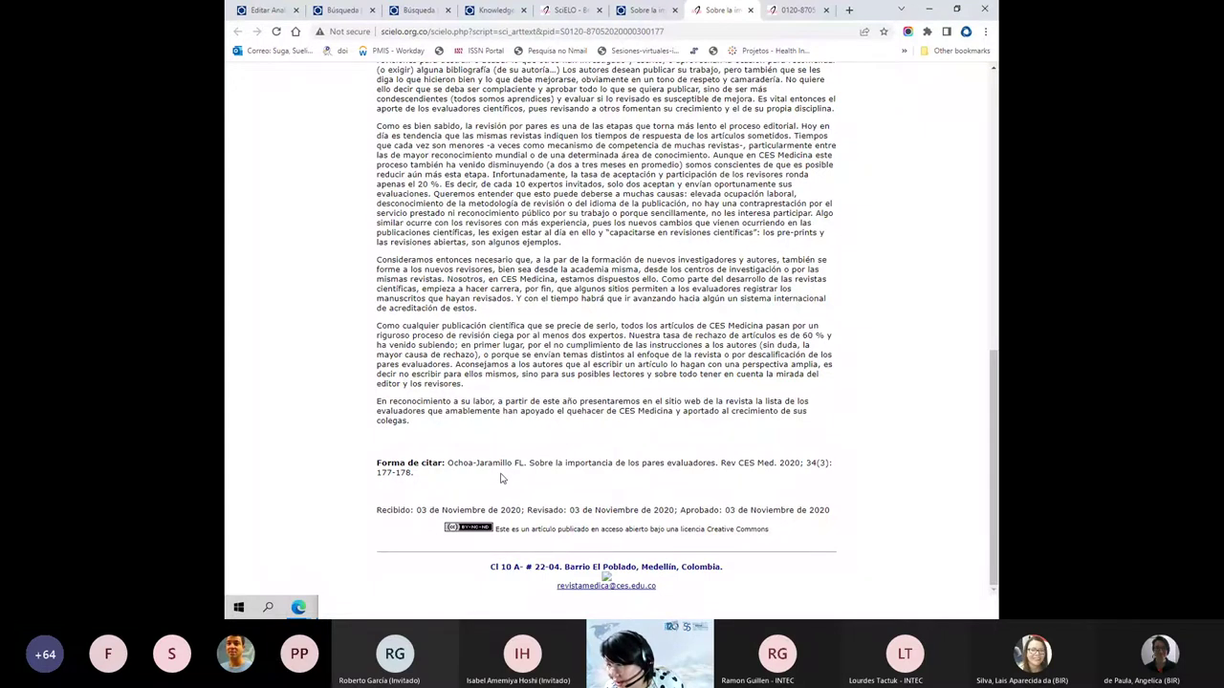
scroll(501, 478, "up", 3)
scroll(501, 473, "up", 5)
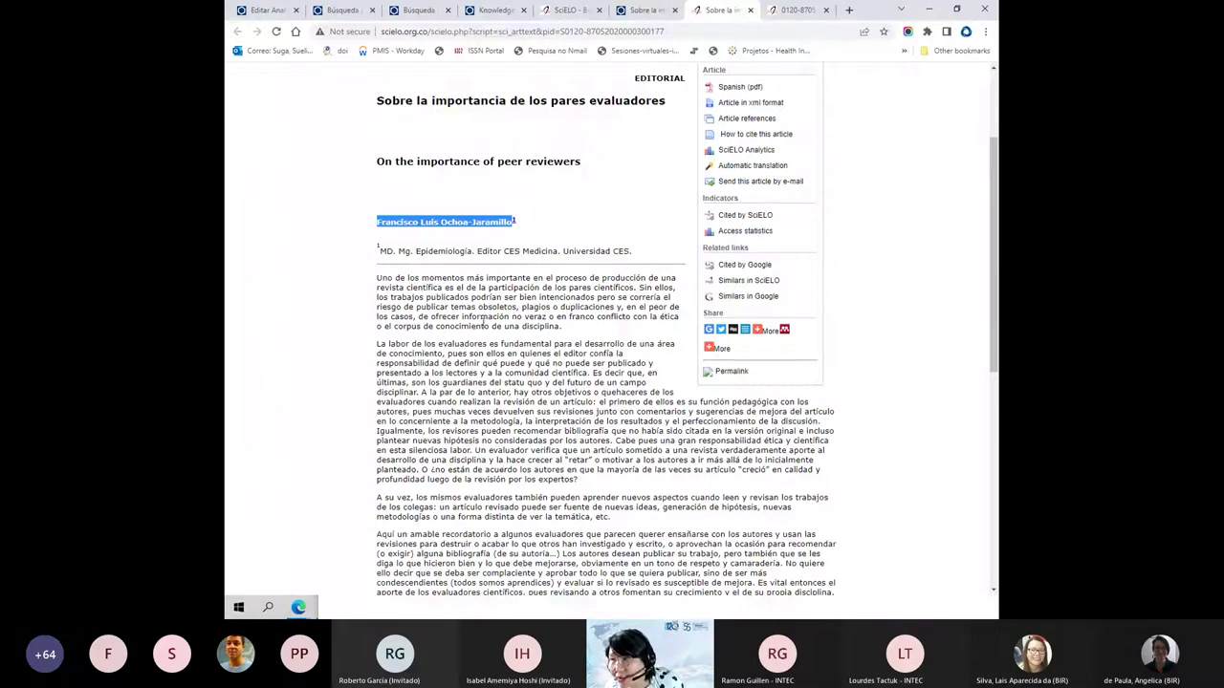
triple_click(484, 100)
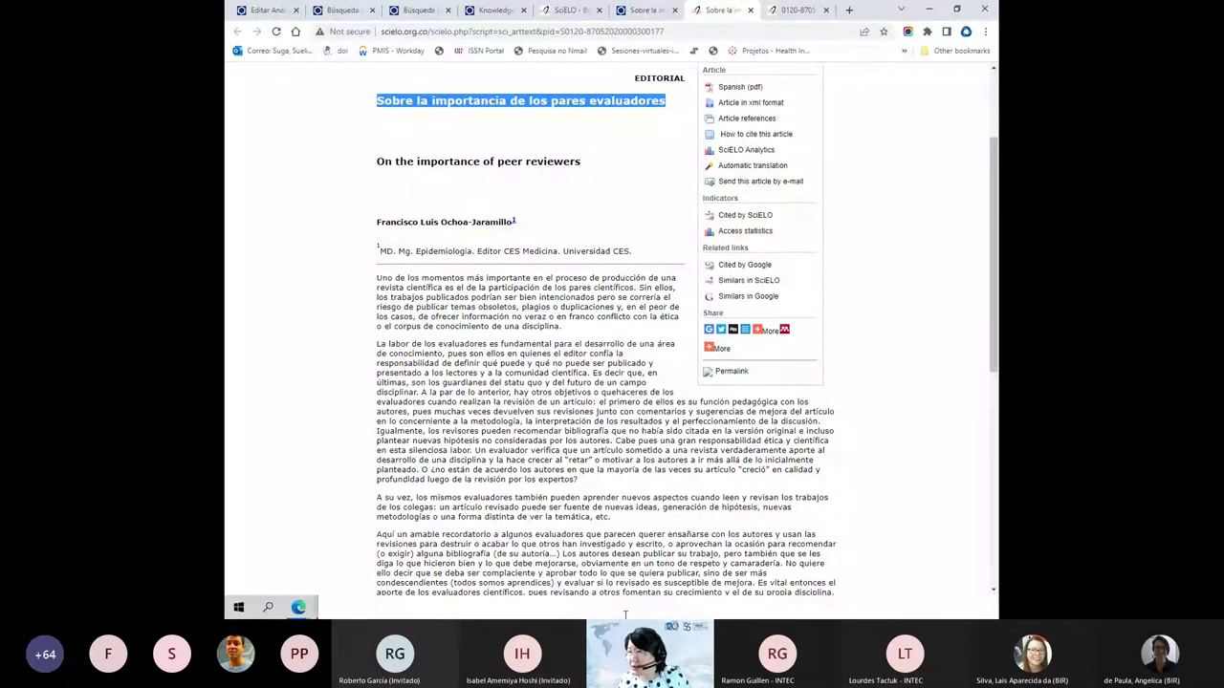
- Set the CES Medicina analytic record's status to Rechazado and look over its metadata from series level to the analytic level fields
left_click(278, 12)
scroll(320, 304, "down", 3)
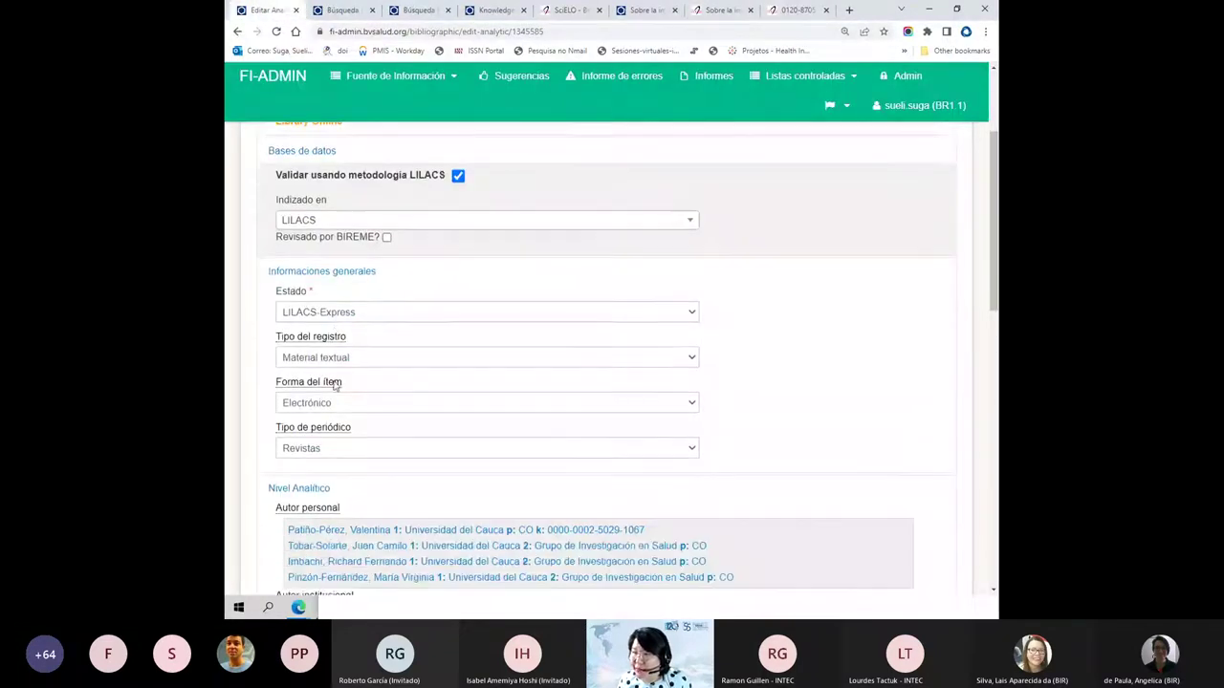
left_click(320, 304)
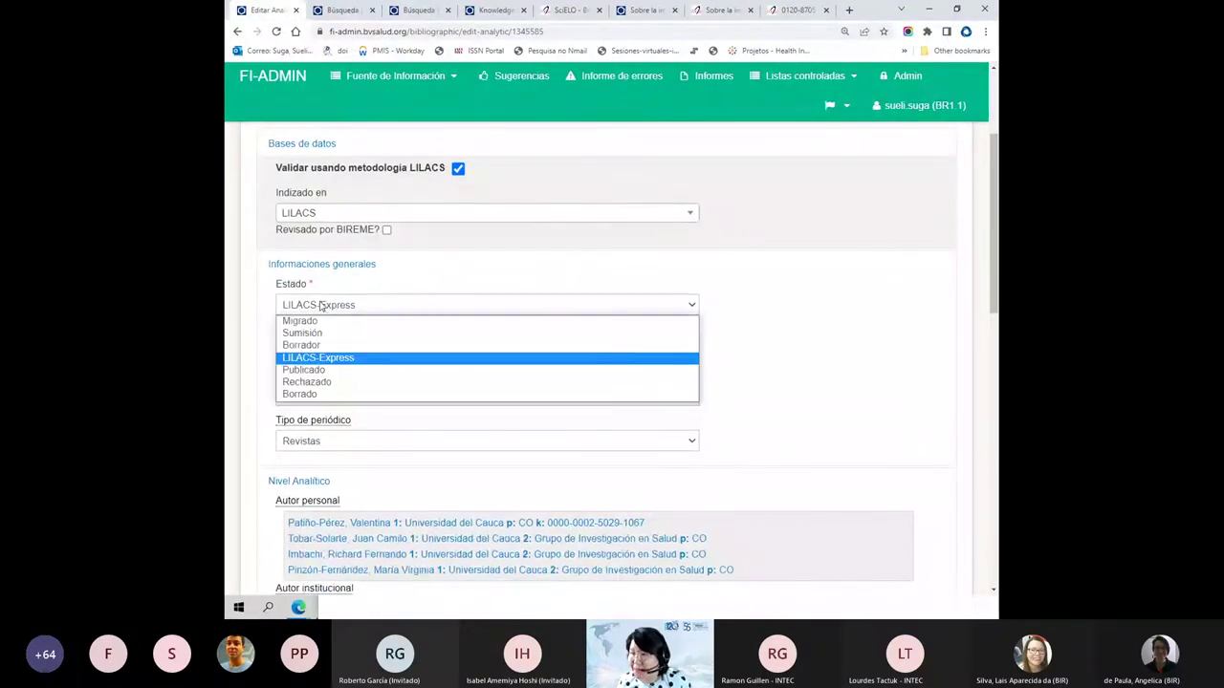
left_click(361, 382)
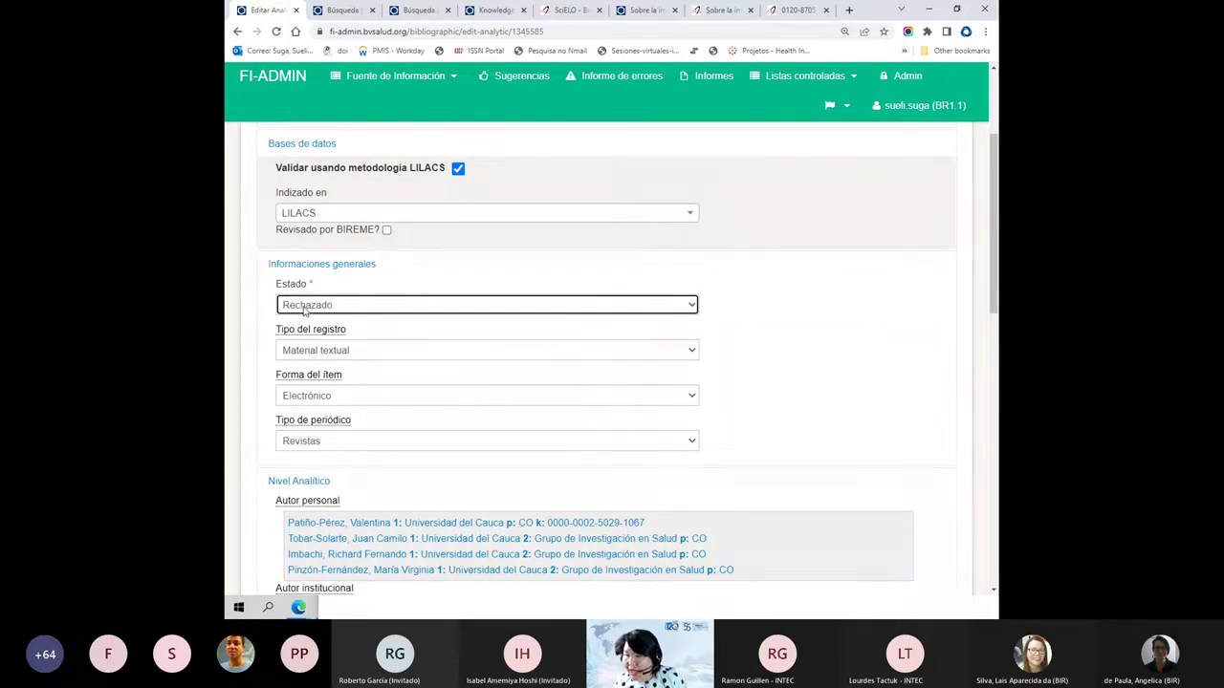
scroll(304, 311, "up", 1)
scroll(304, 310, "up", 2)
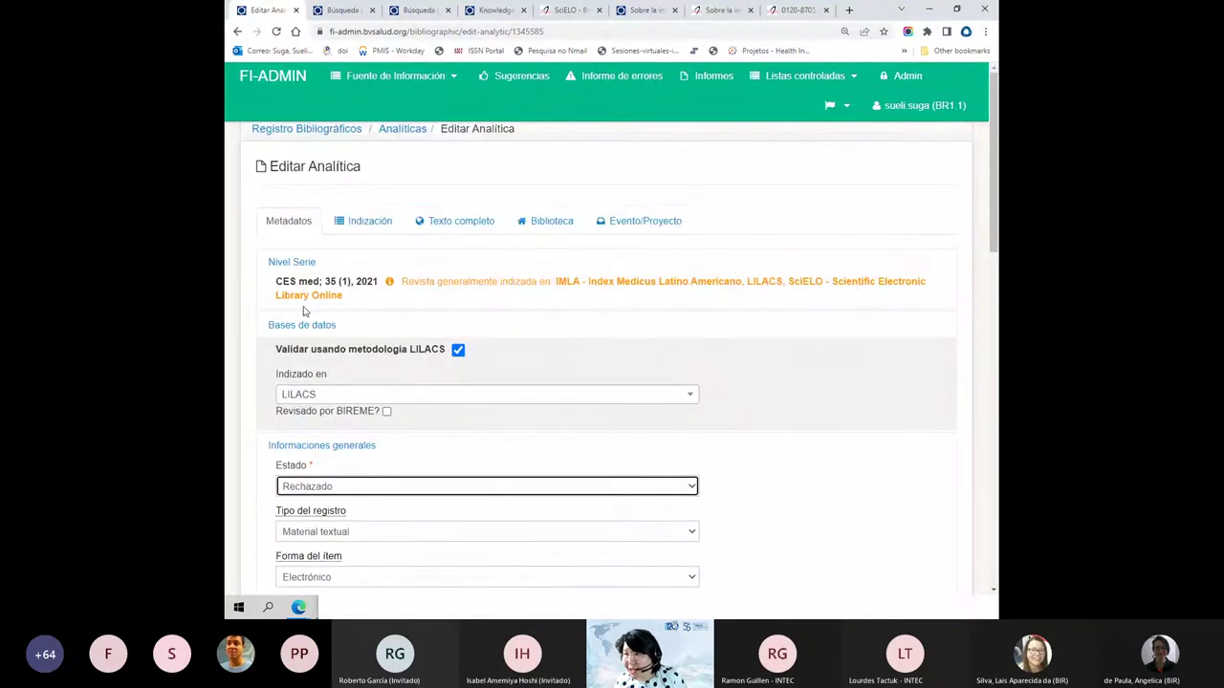
scroll(304, 311, "down", 2)
scroll(304, 311, "down", 12)
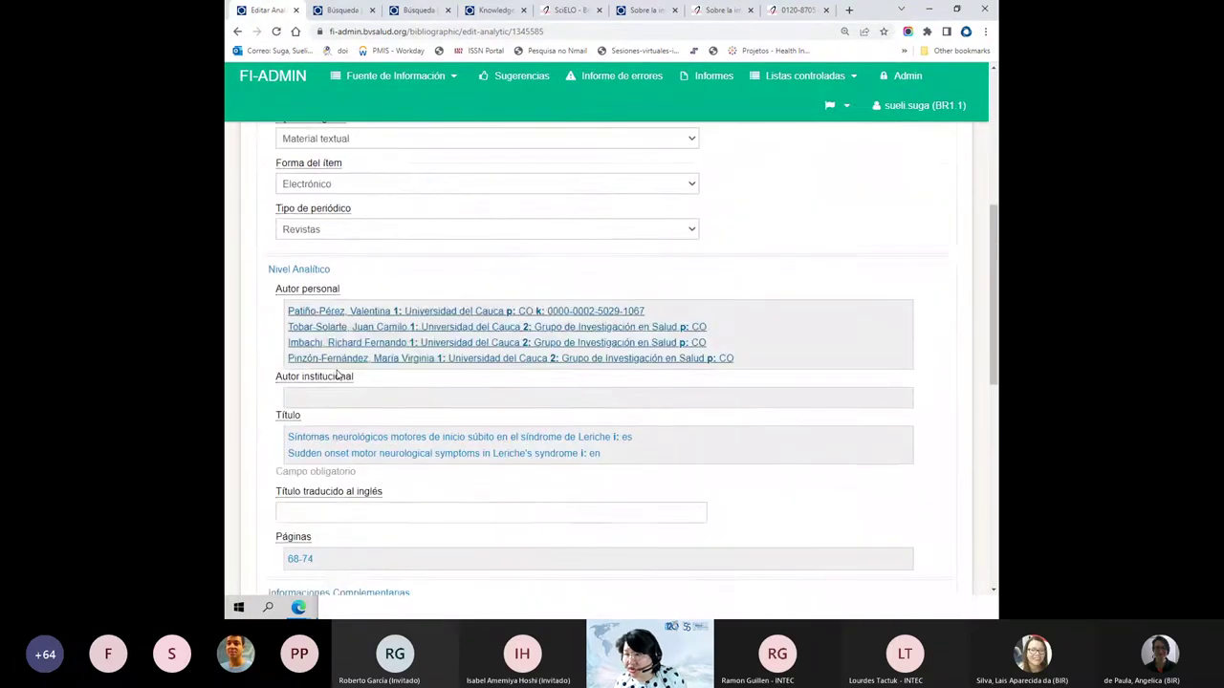
scroll(356, 566, "up", 10)
scroll(355, 566, "up", 3)
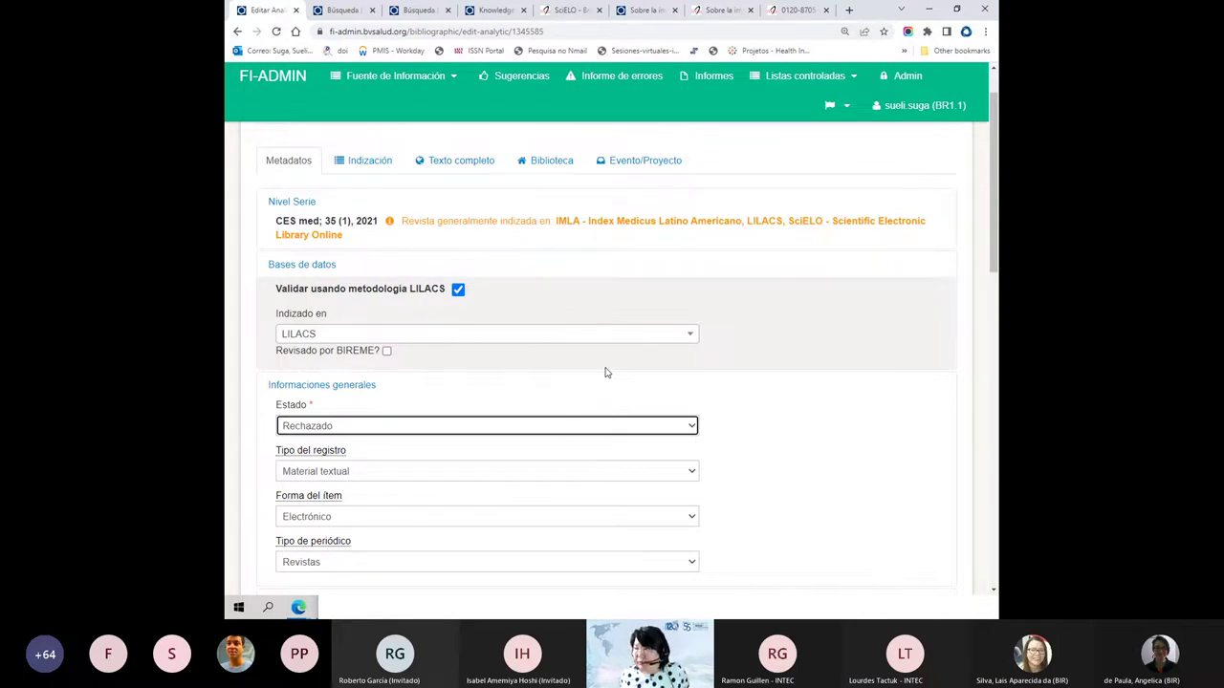
- Close the CES Medicina article PDF and reexamine the editorial's Spanish and English titles, body text and citation details
left_click(818, 14)
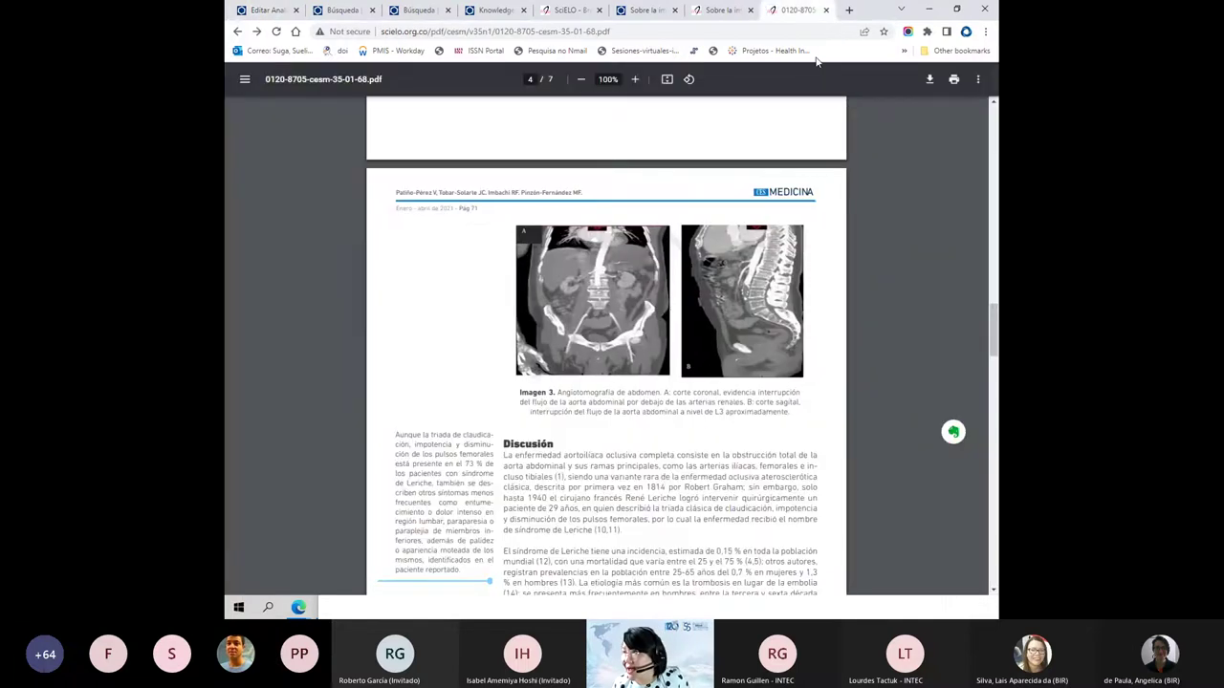
left_click(826, 10)
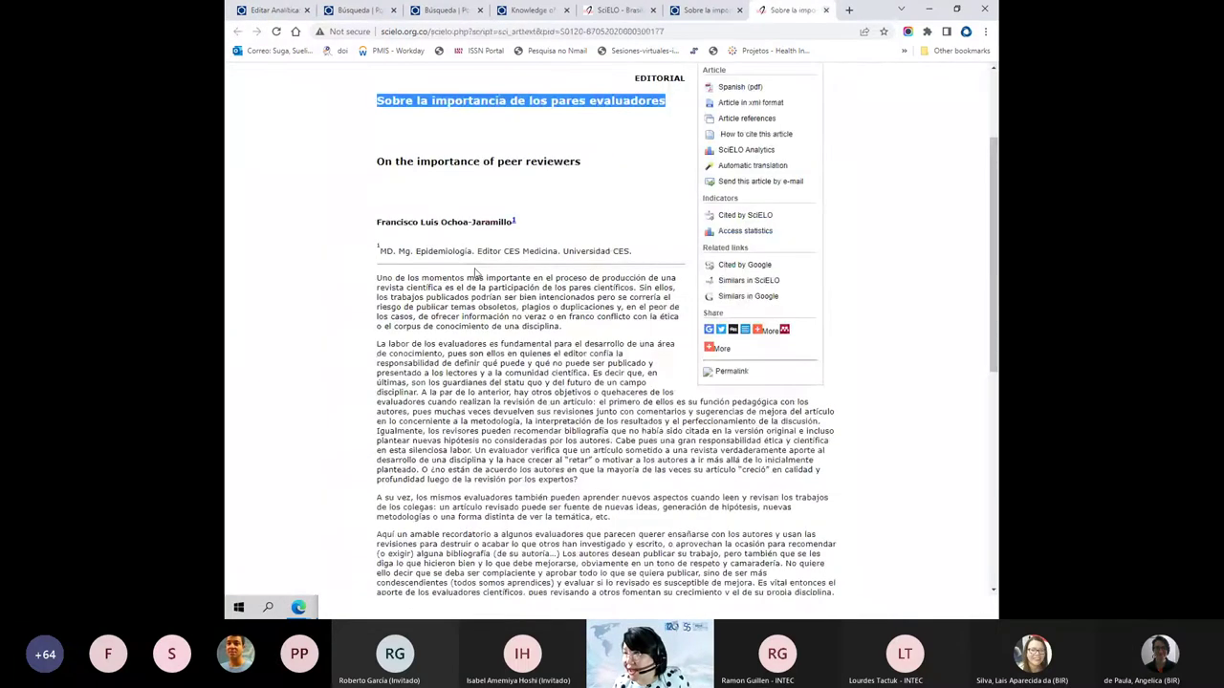
left_click(418, 158)
left_click_drag(404, 131, 619, 111)
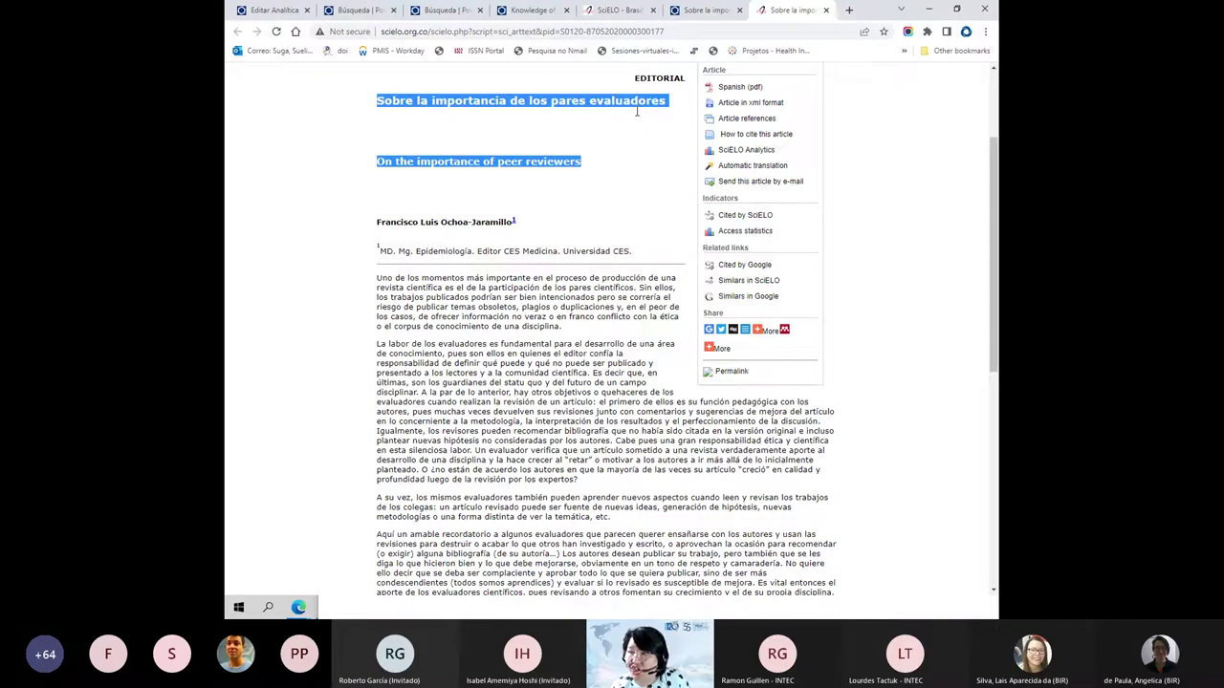
left_click_drag(438, 392, 488, 471)
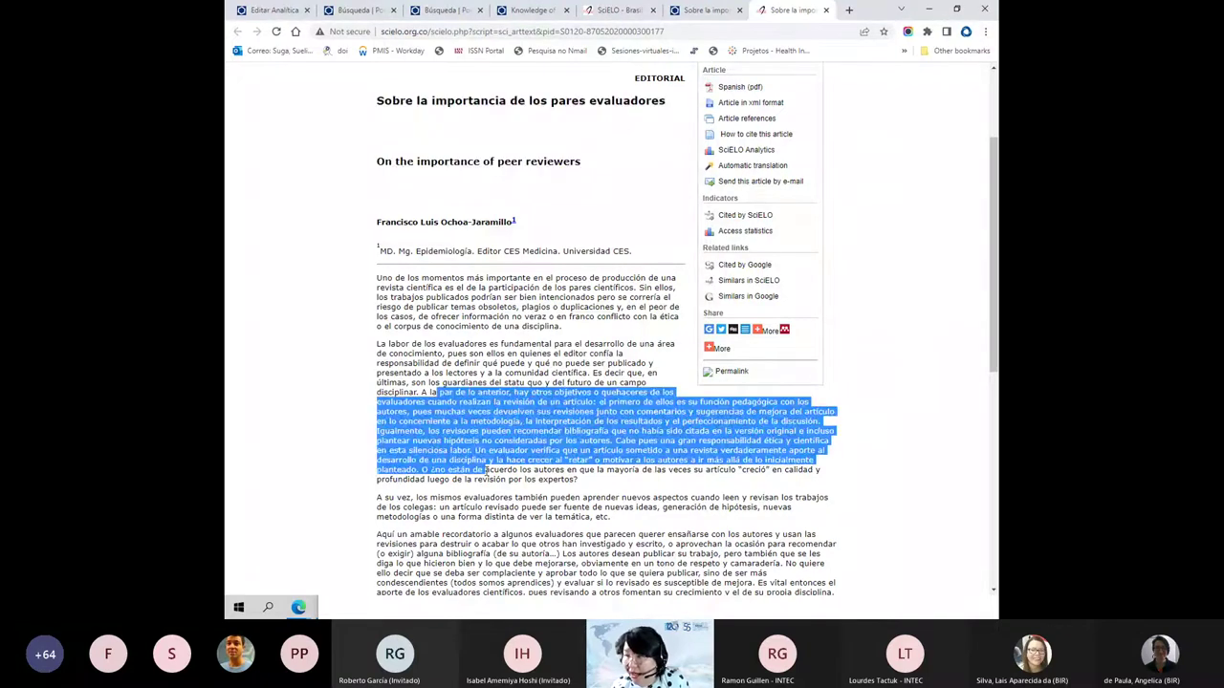
scroll(487, 470, "down", 5)
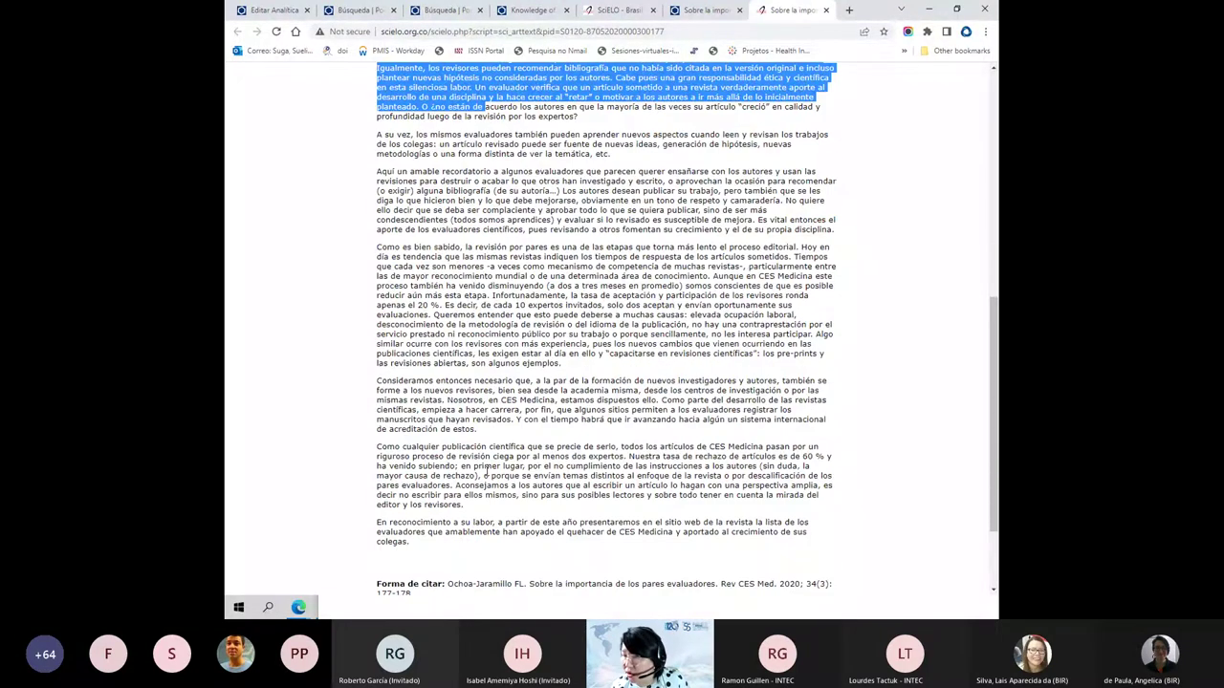
scroll(487, 463, "down", 2)
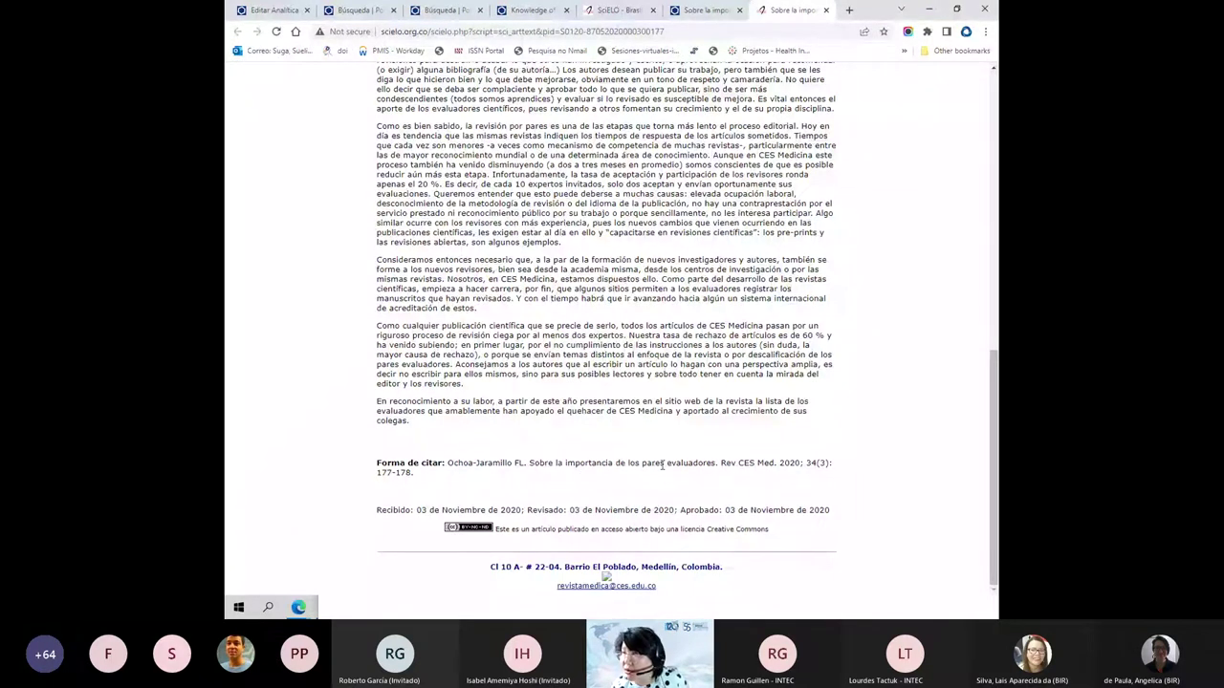
scroll(662, 466, "up", 15)
- Close the SciELO editorial and its BVS portal record
left_click(826, 10)
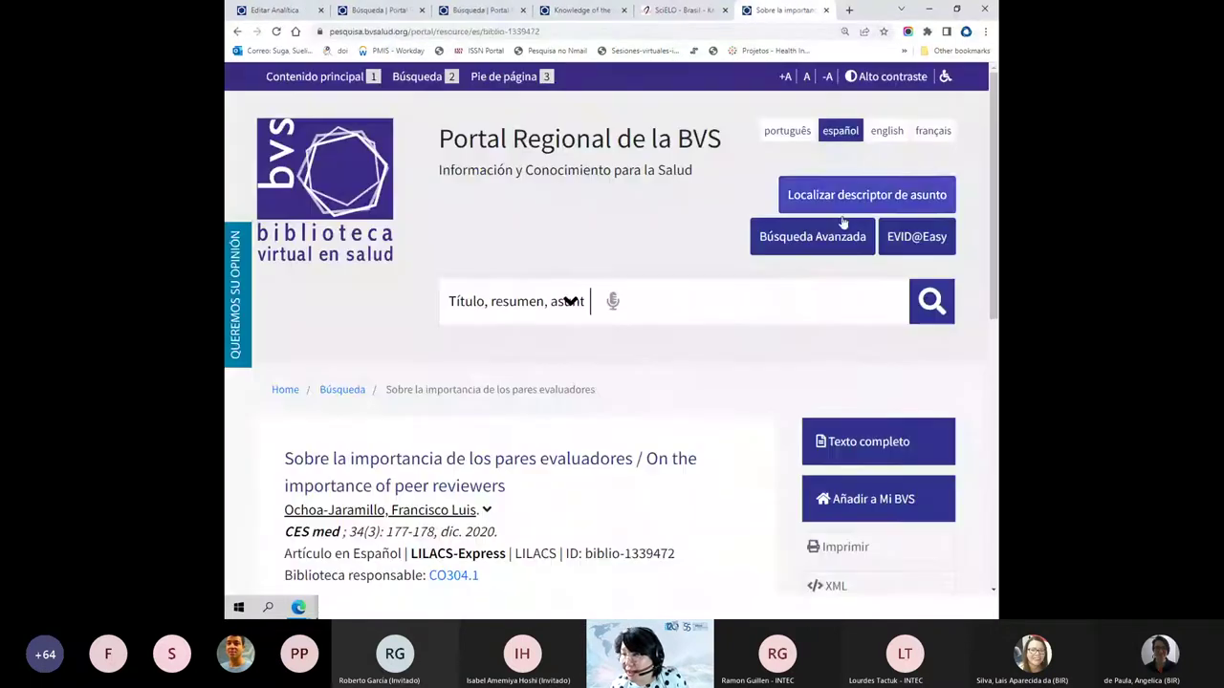
left_click(826, 12)
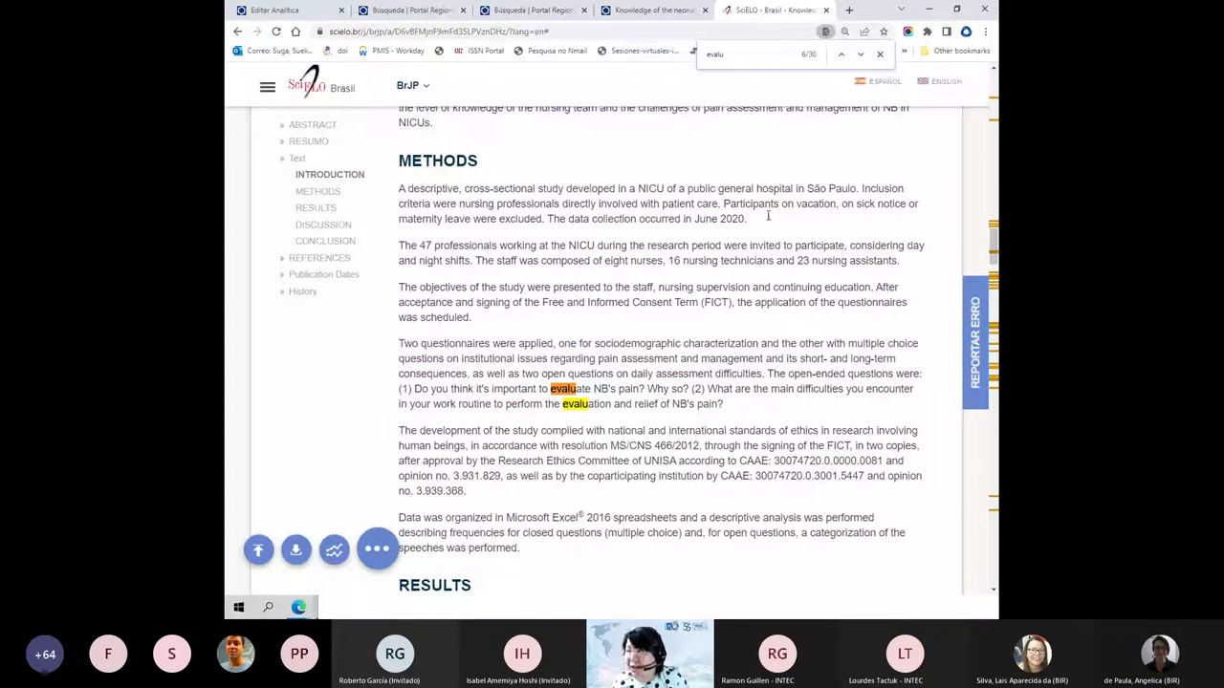
scroll(768, 217, "up", 15)
- View the errata and original article entries in the "Carga mental en profesores" search results, and reduce the browser to a smaller window
left_click(369, 12)
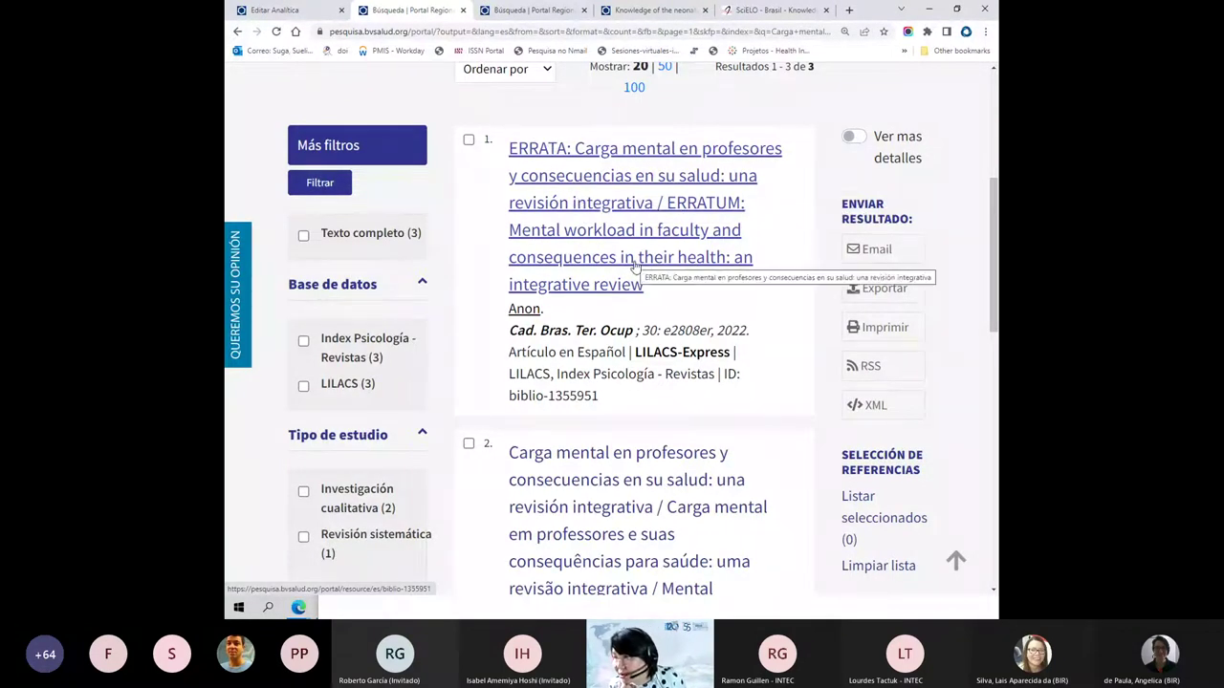
scroll(635, 266, "down", 1)
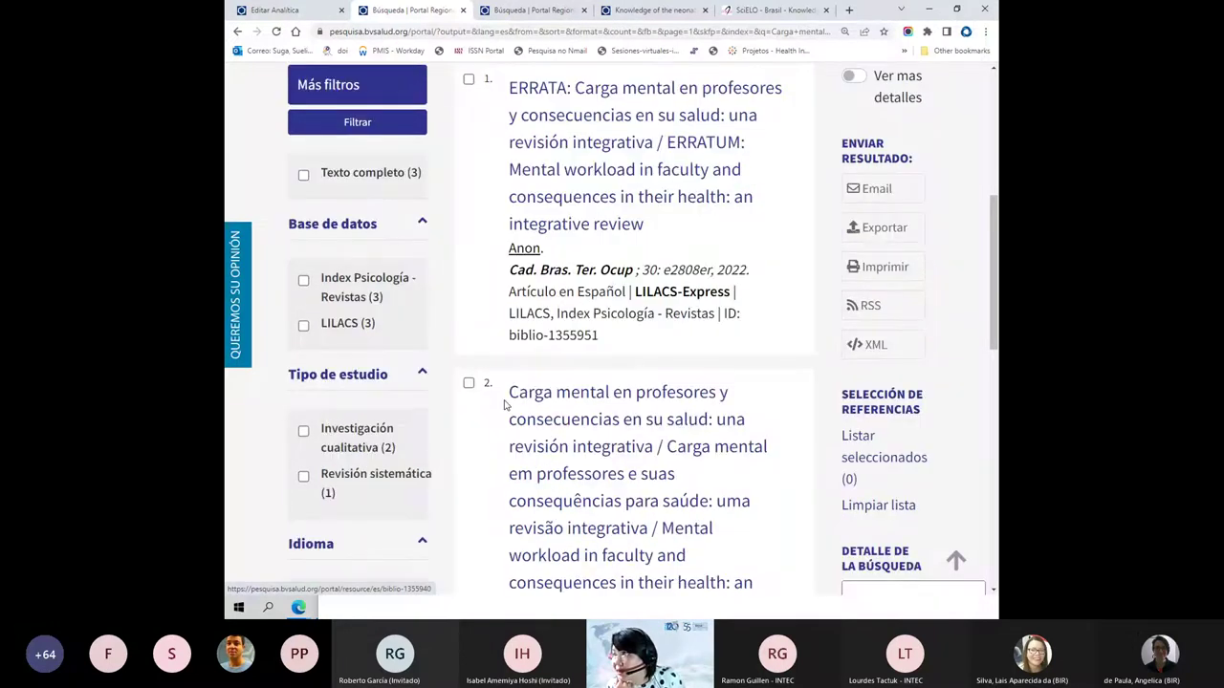
key("super+Down")
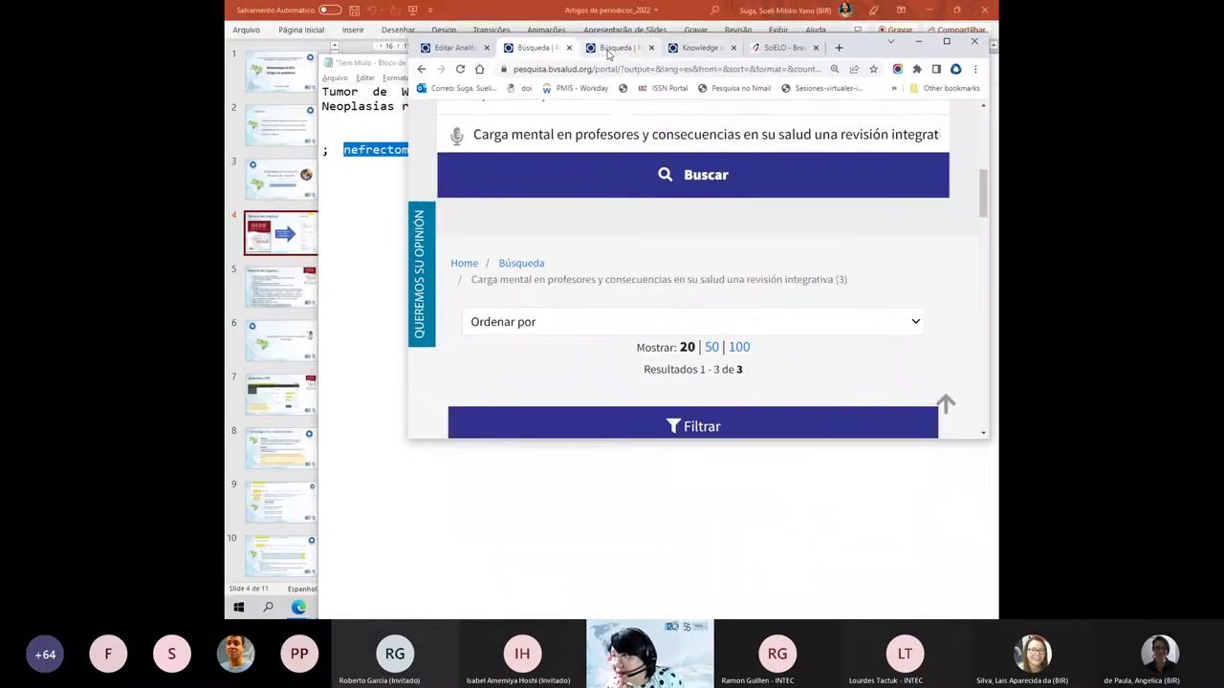
- Look through the open BVS and SciELO pages, return to the "Carga mental en profesores" search results, and maximize the browser
left_click(617, 47)
left_click(690, 49)
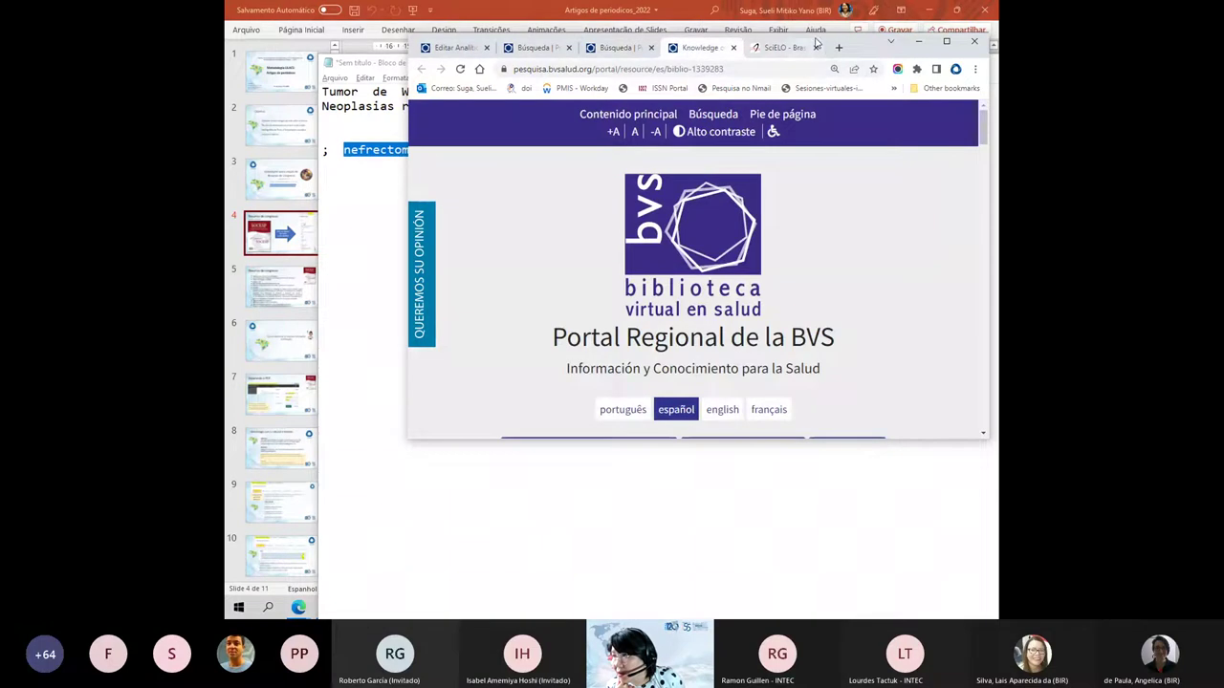
left_click(772, 49)
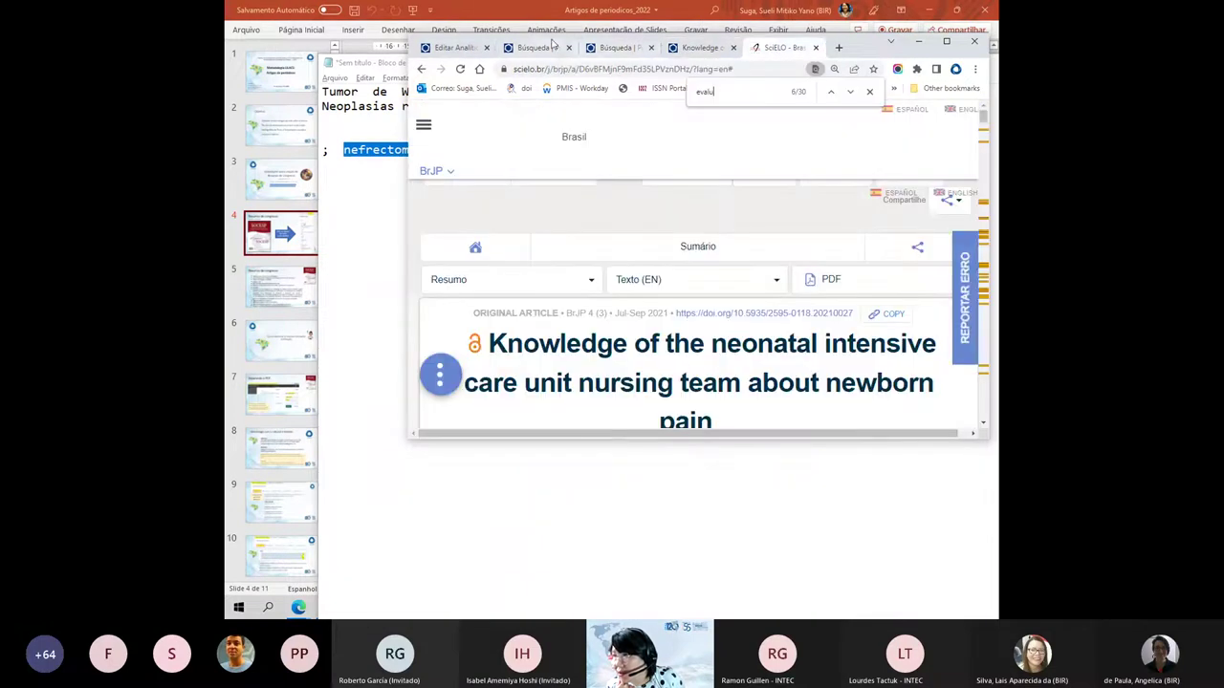
left_click(528, 48)
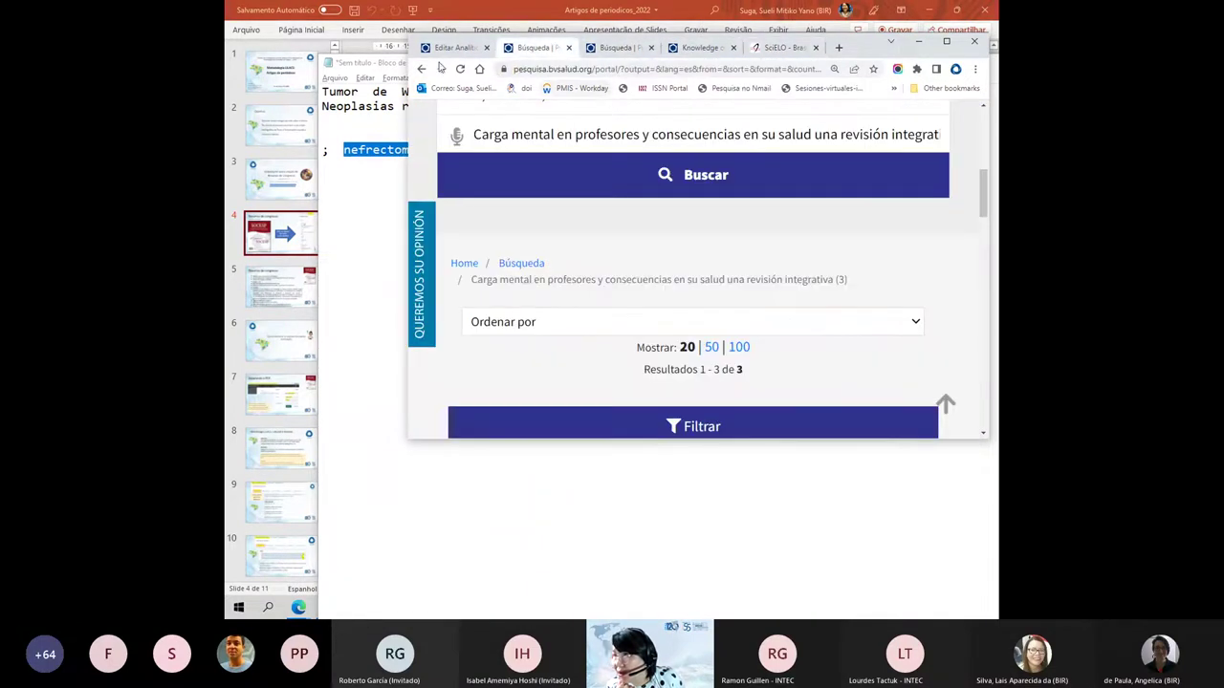
left_click(947, 43)
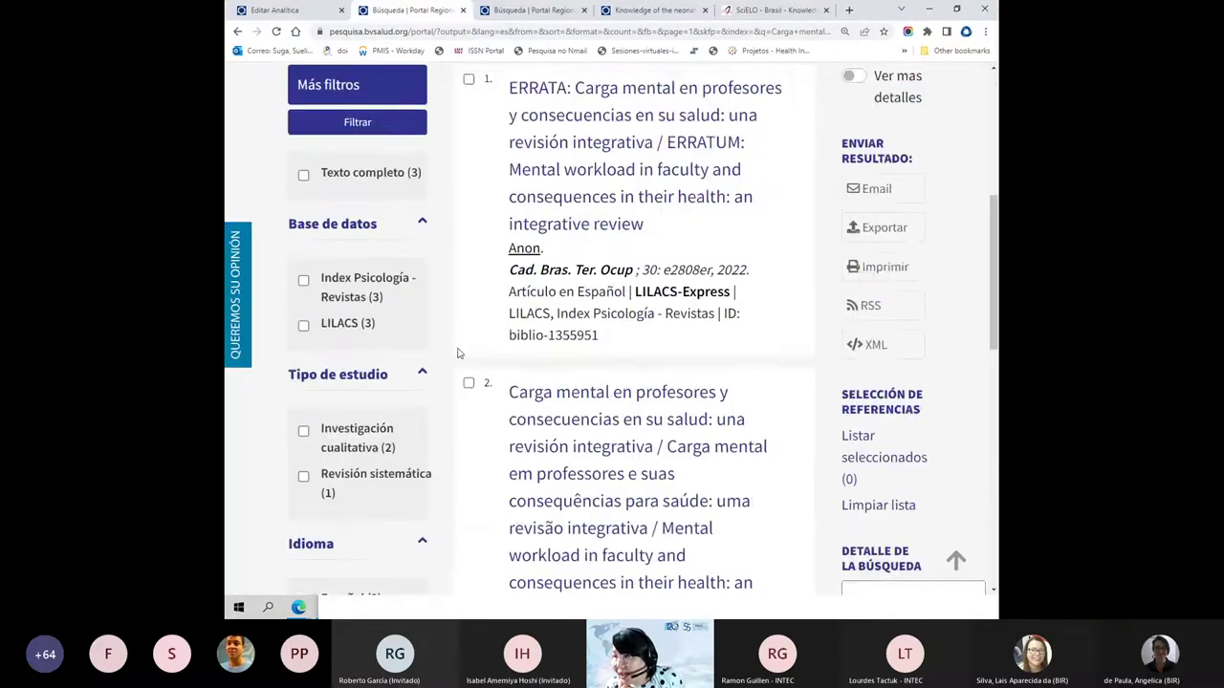
- Open the ERRATA record and the original "Carga mental en profesores" article record in separate new tabs
scroll(581, 341, "up", 1)
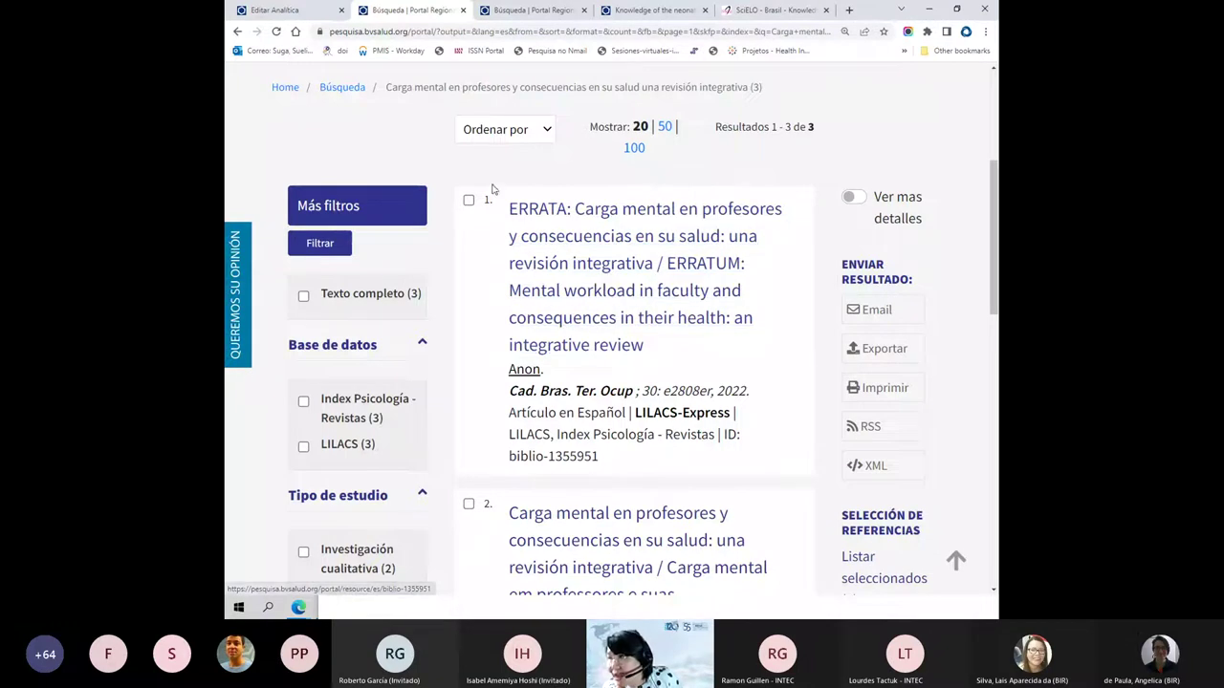
left_click(601, 350)
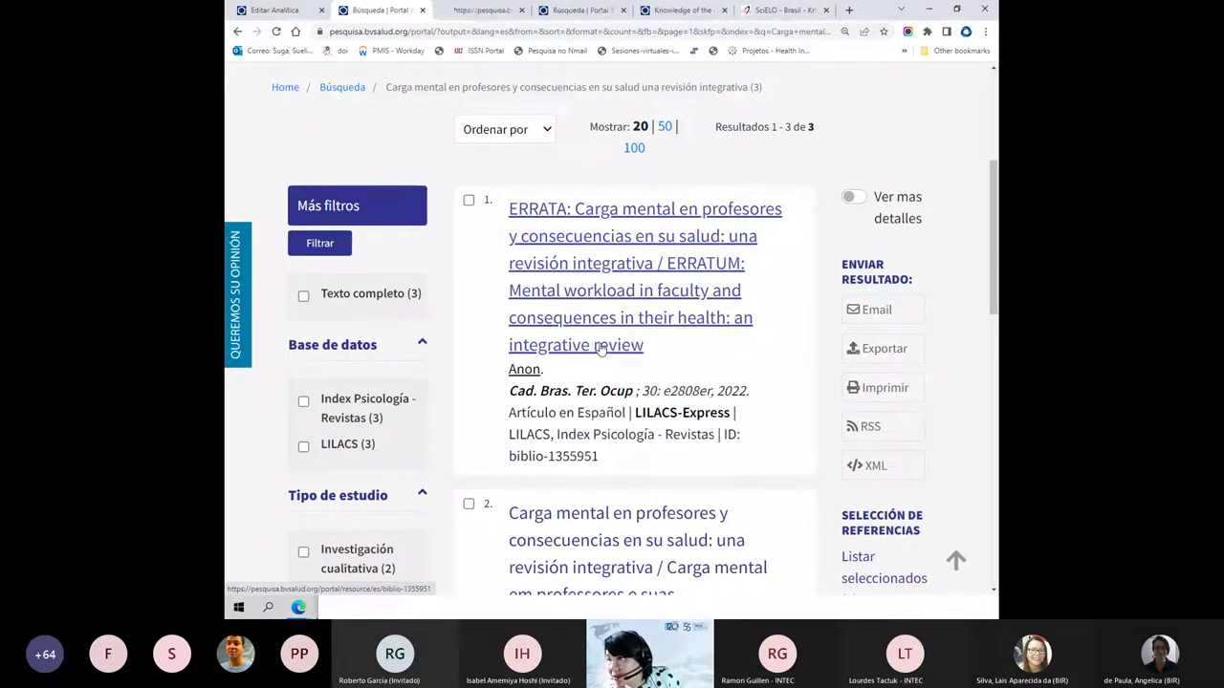
right_click(593, 563)
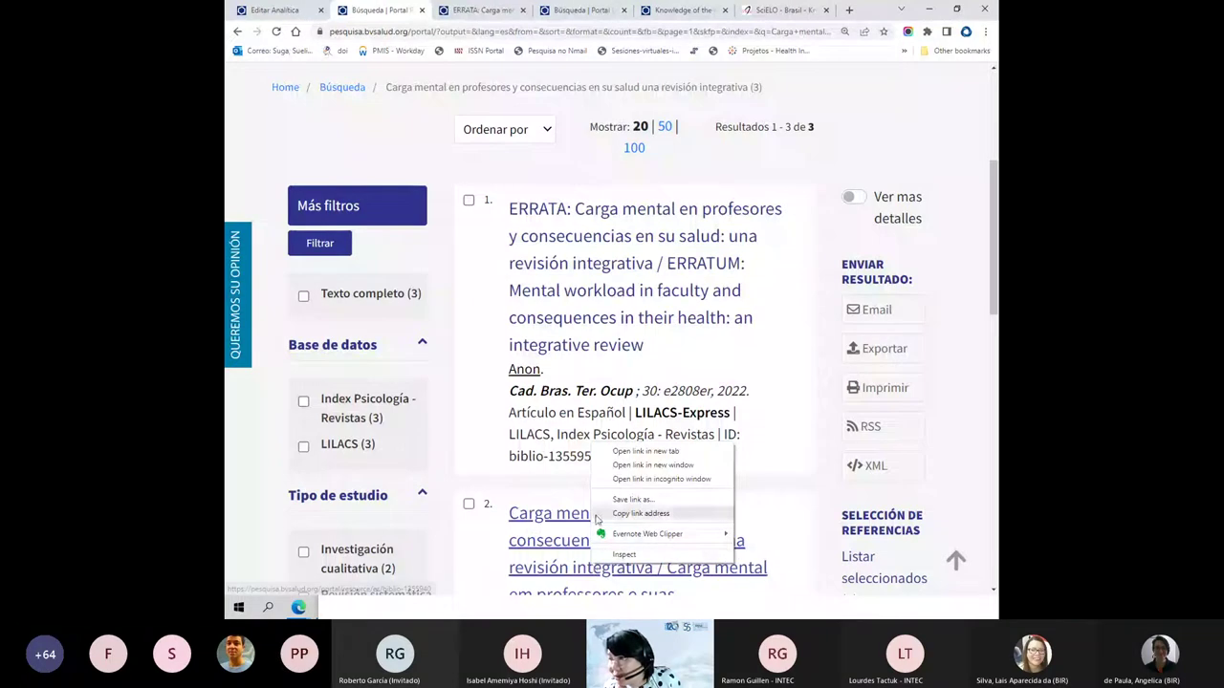
left_click(631, 468)
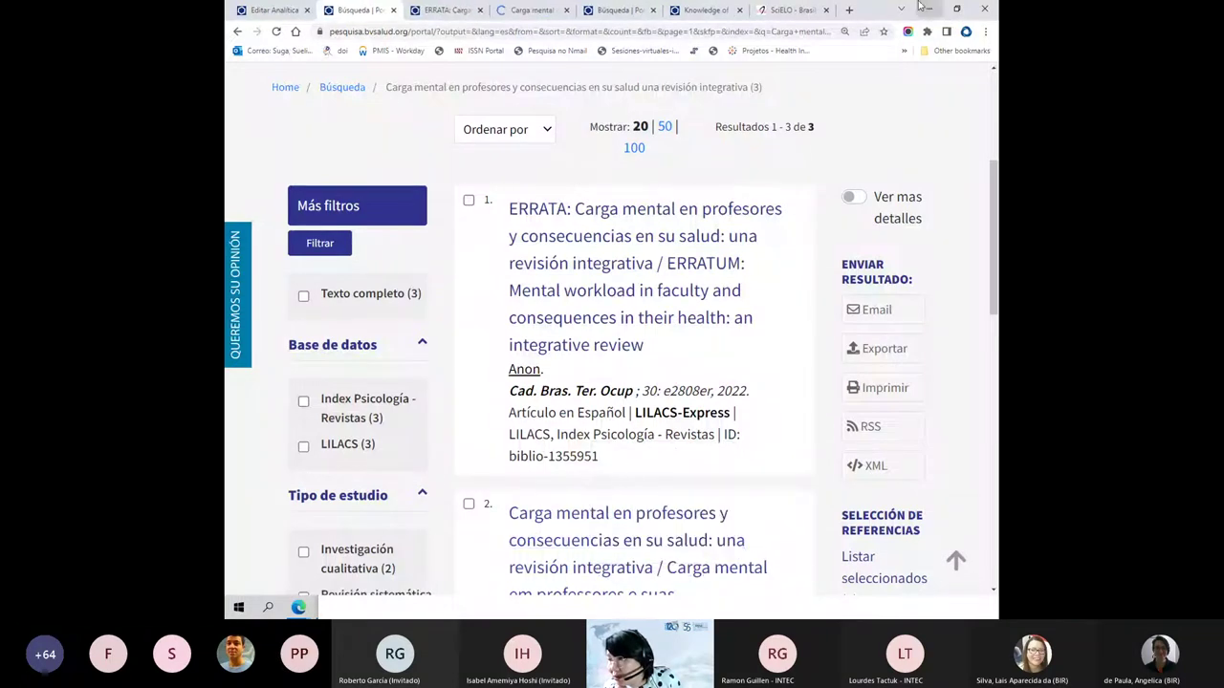
- Compare the original article's title with the erratum's title in the search results, highlighting the word "ERRATA:"
scroll(663, 239, "up", 3)
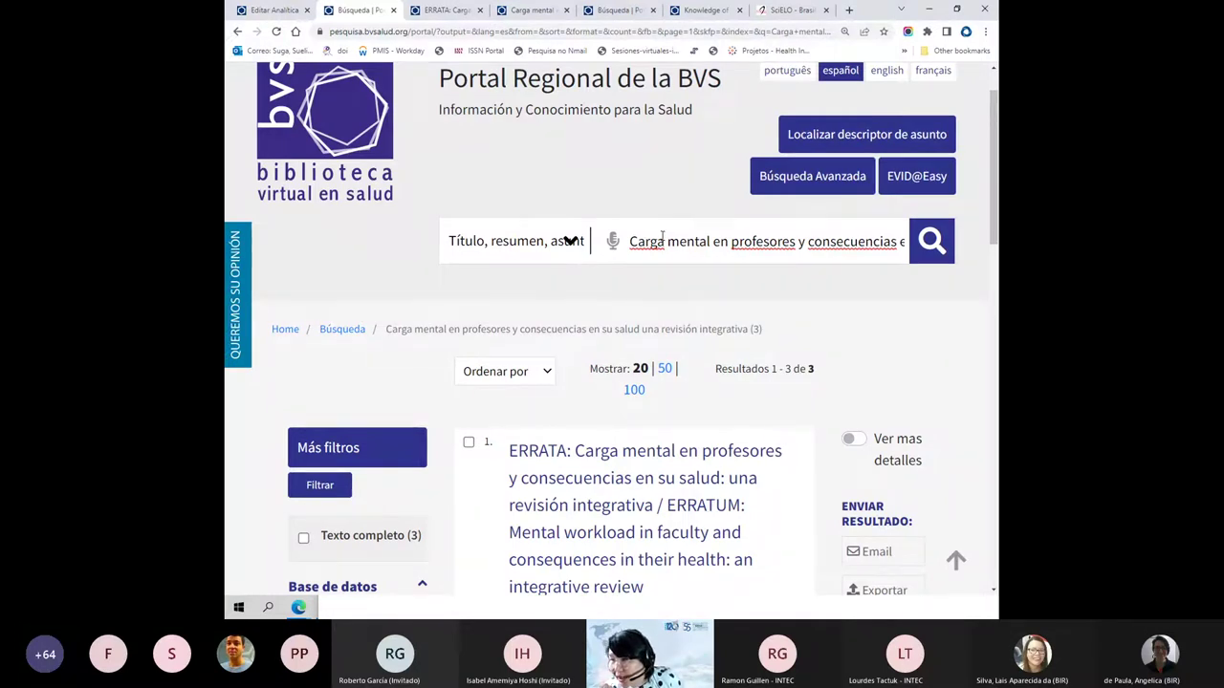
scroll(663, 239, "down", 5)
scroll(659, 240, "up", 2)
scroll(659, 240, "down", 3)
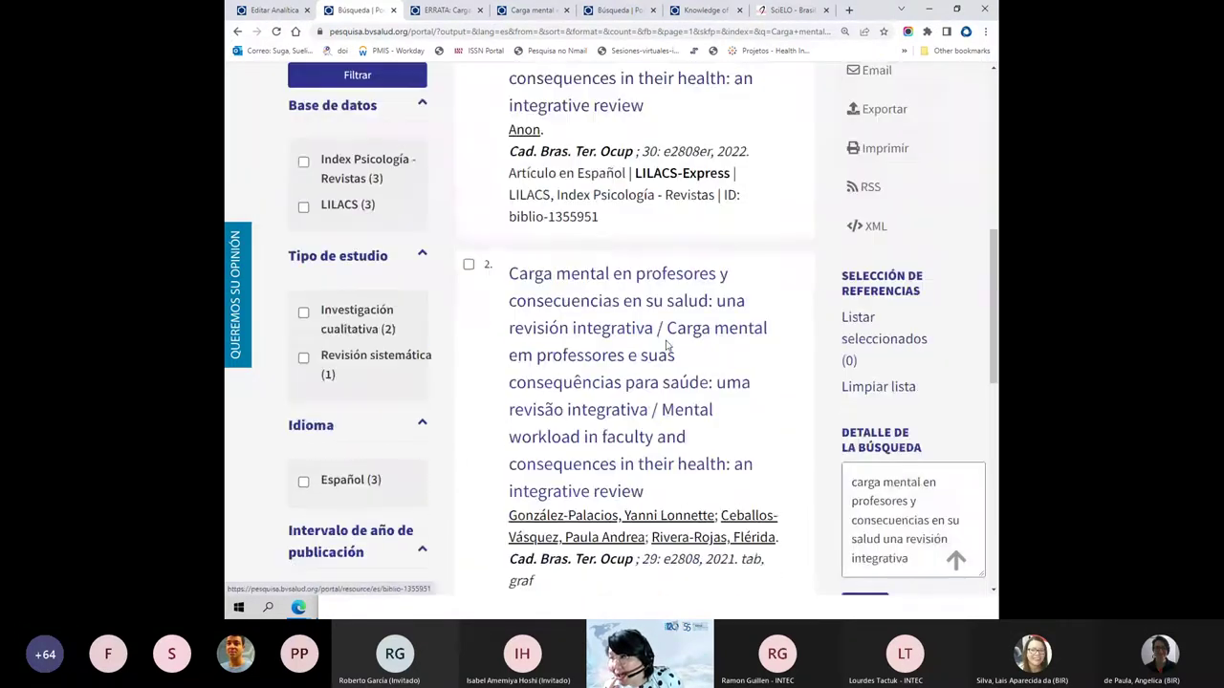
left_click_drag(510, 273, 655, 478)
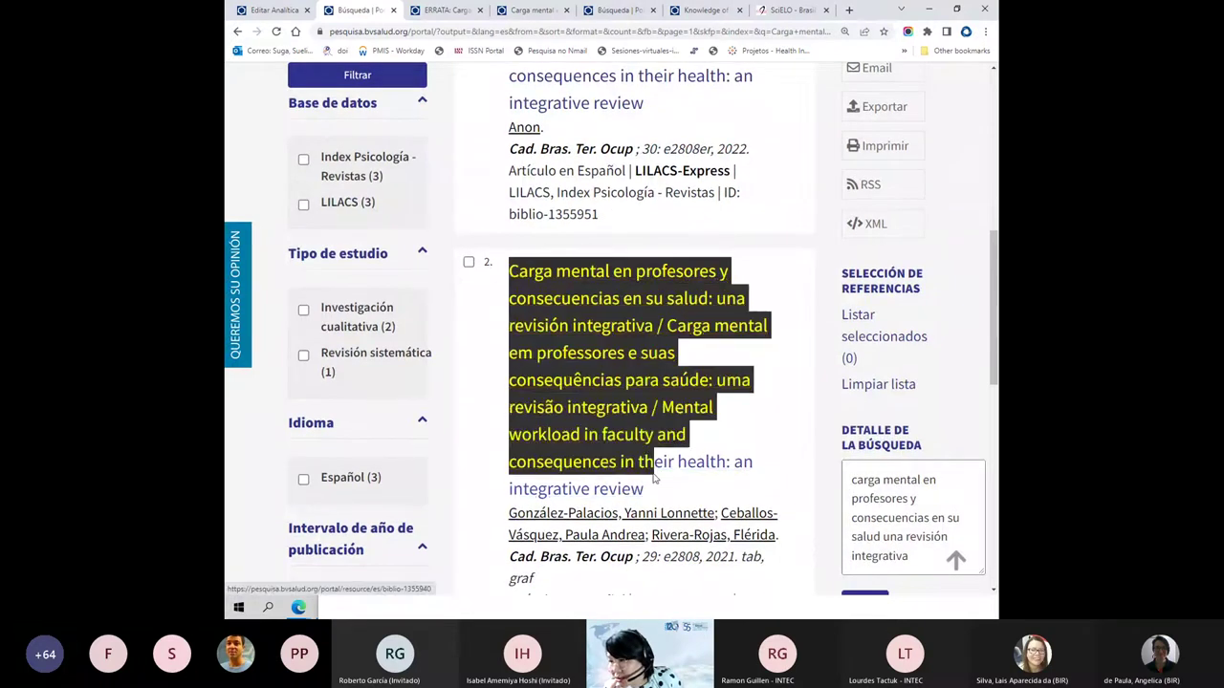
scroll(655, 479, "up", 4)
left_click_drag(509, 330, 572, 331)
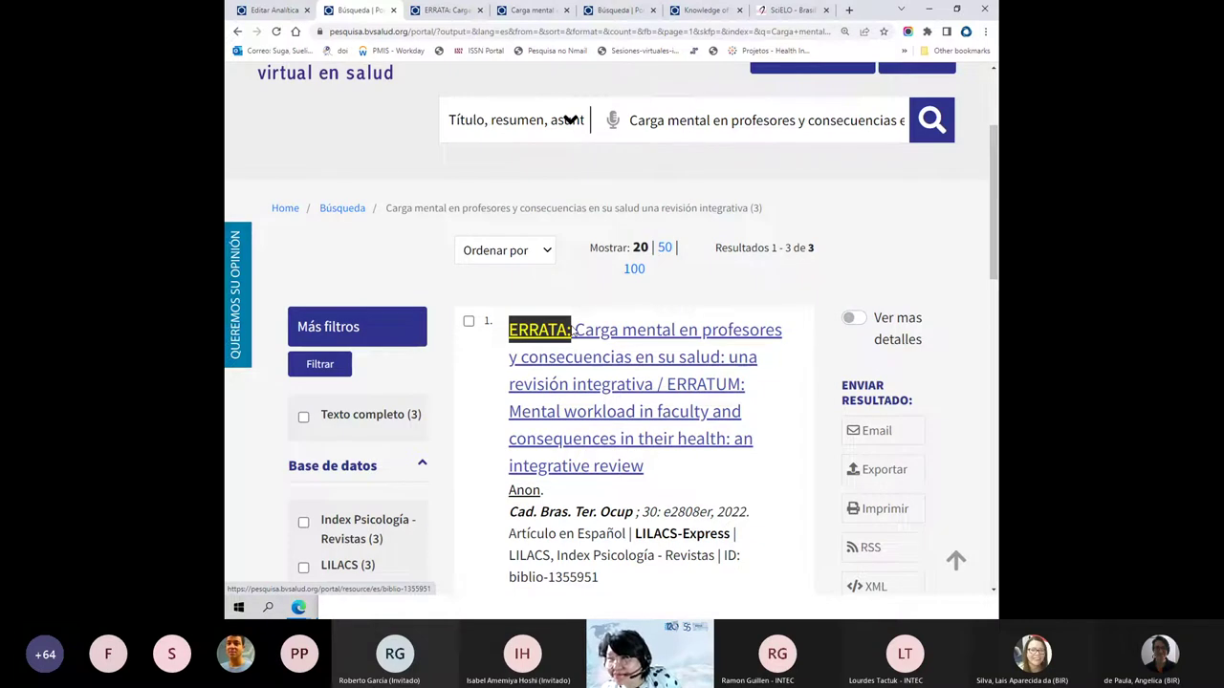
left_click_drag(571, 329, 579, 359)
- Replace the BVS portal query with "errata" and run the search
triple_click(669, 121)
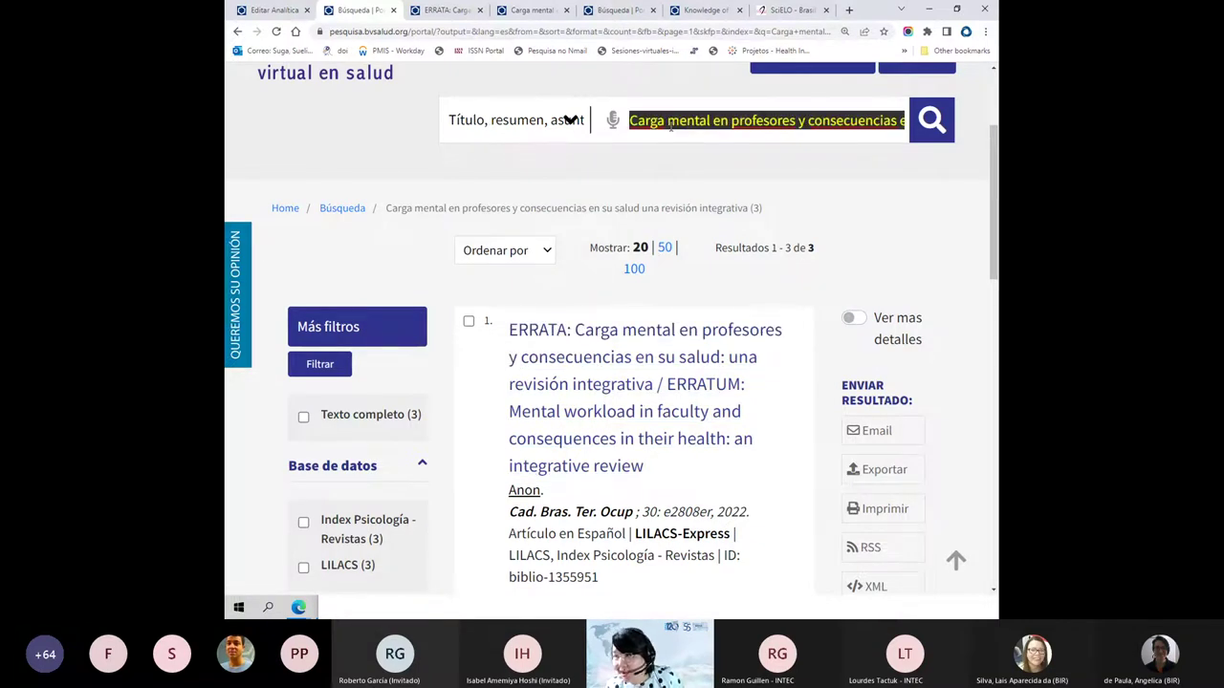
type("errata")
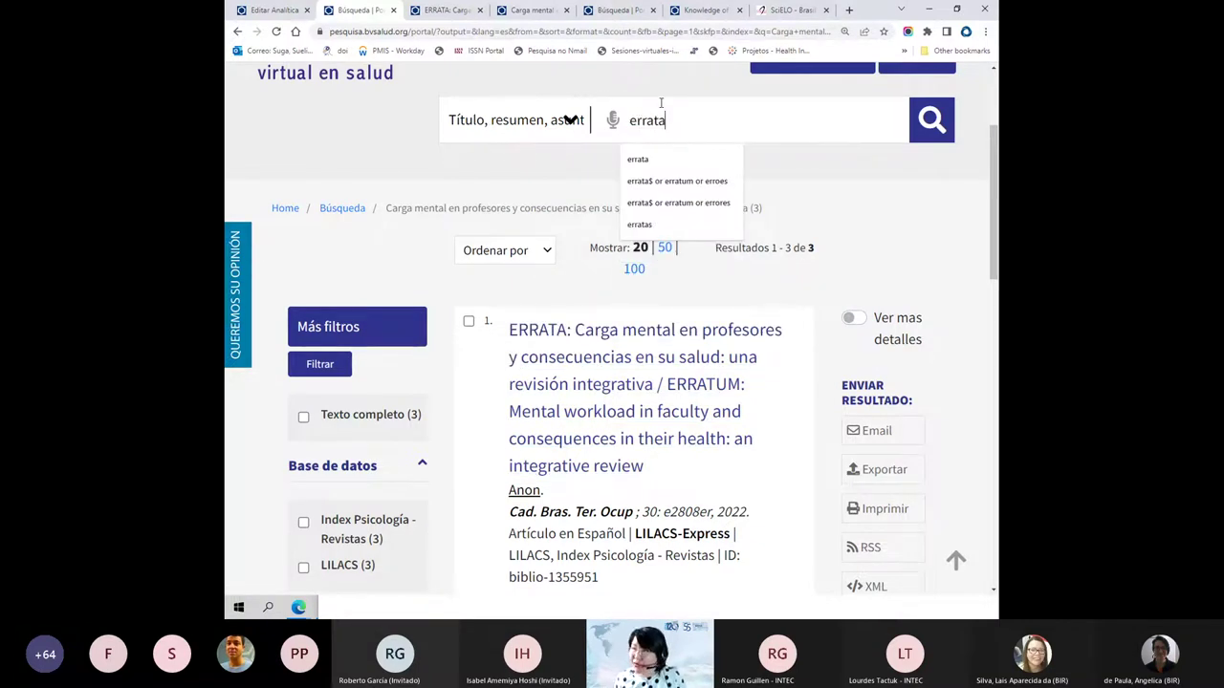
key("Return")
- Examine how the titles of the listed errata and correction records are worded, then return to the beginning of the results
scroll(640, 276, "down", 3)
scroll(640, 276, "down", 7)
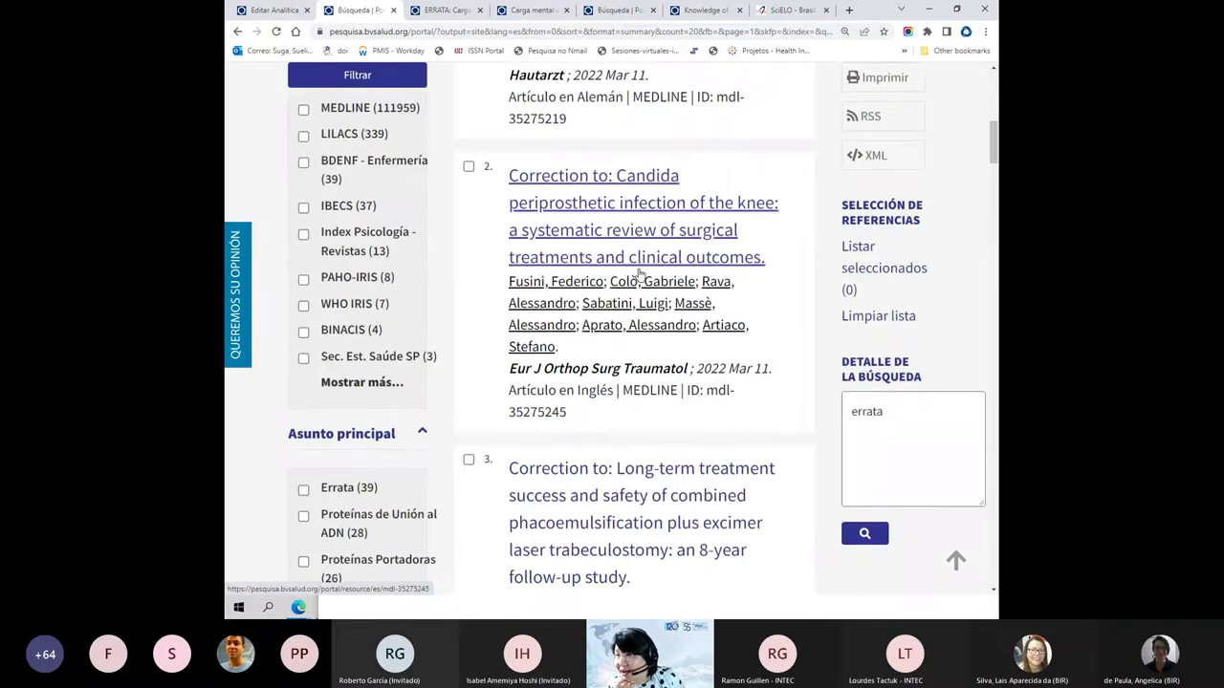
scroll(640, 275, "down", 8)
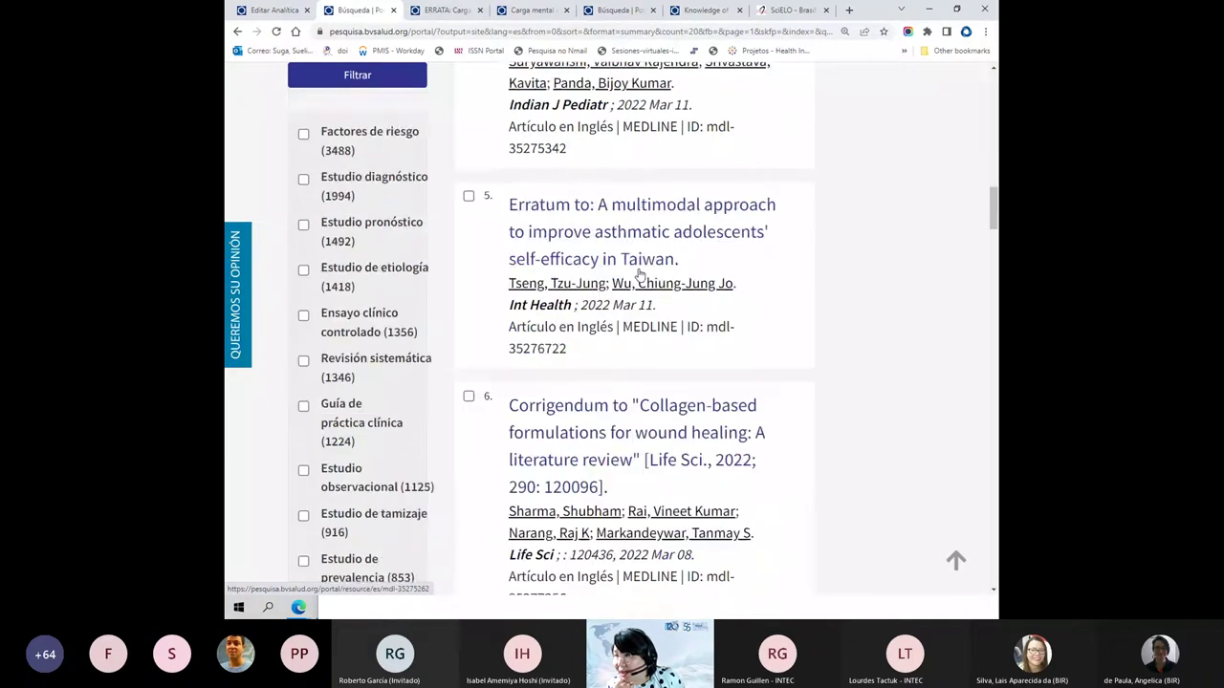
scroll(640, 275, "down", 8)
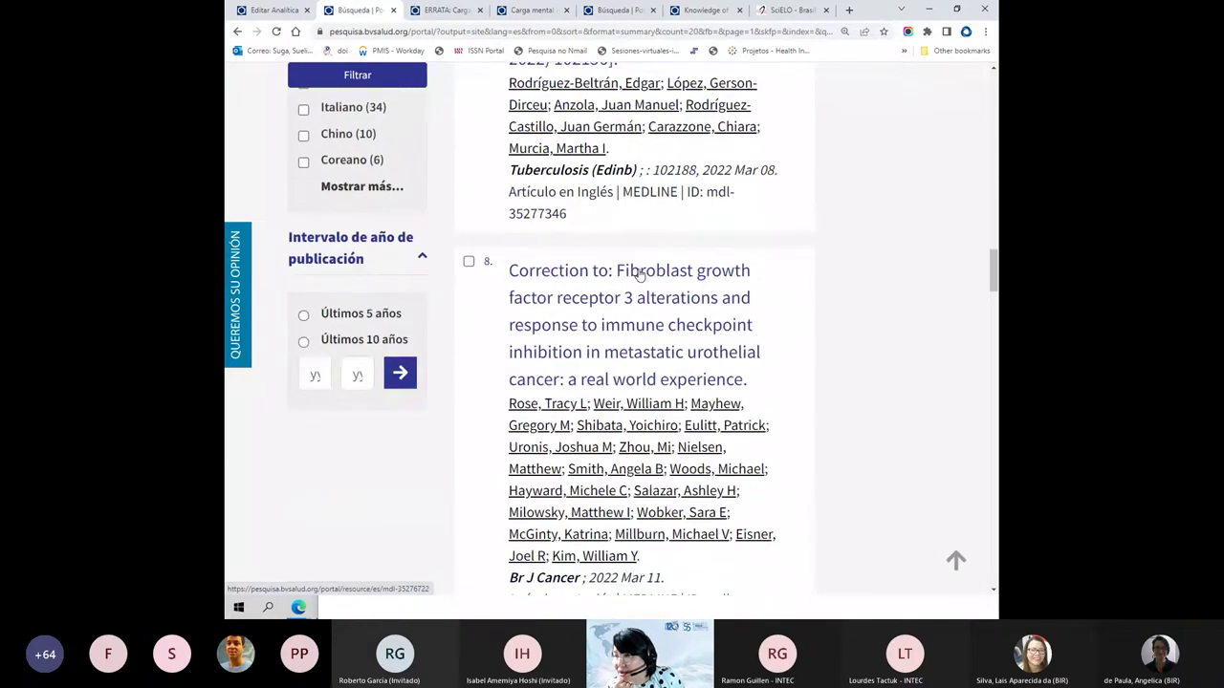
scroll(640, 275, "down", 8)
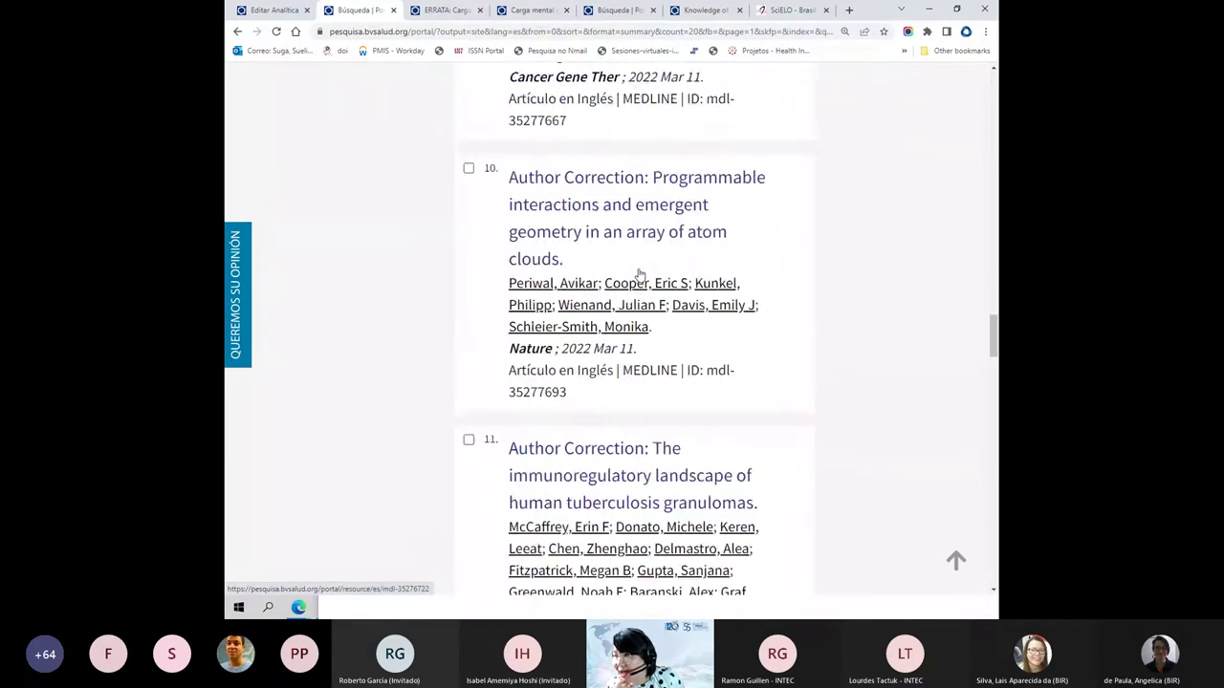
scroll(639, 275, "down", 10)
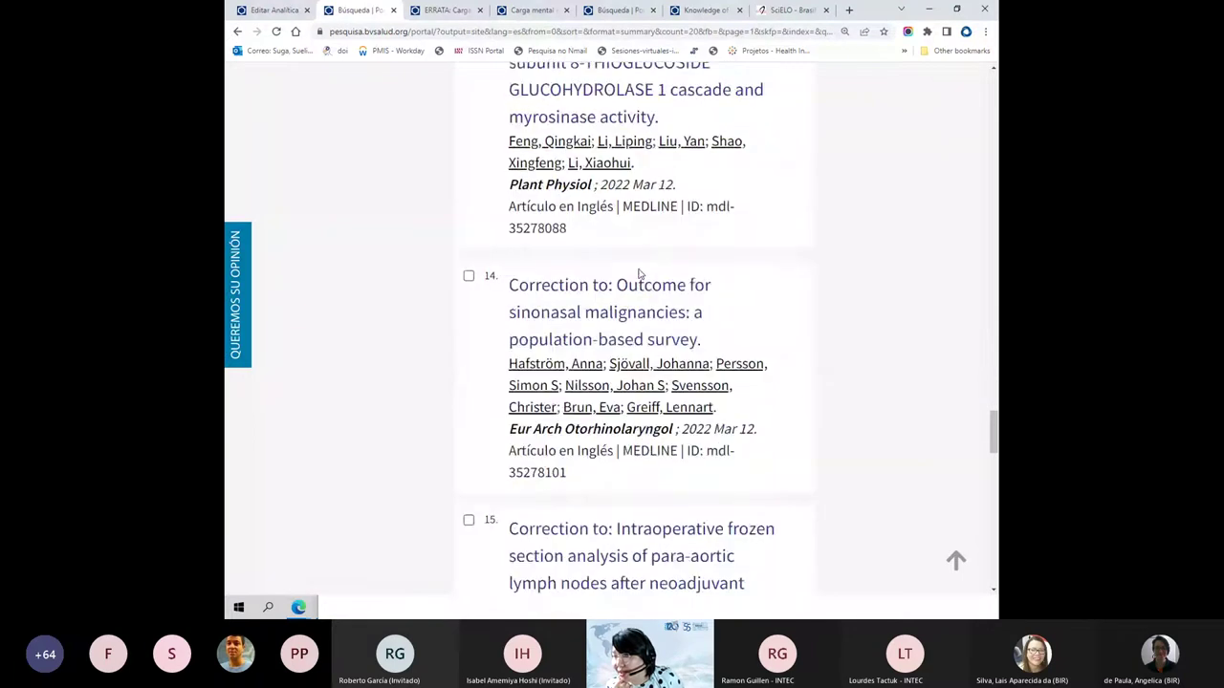
scroll(640, 276, "down", 10)
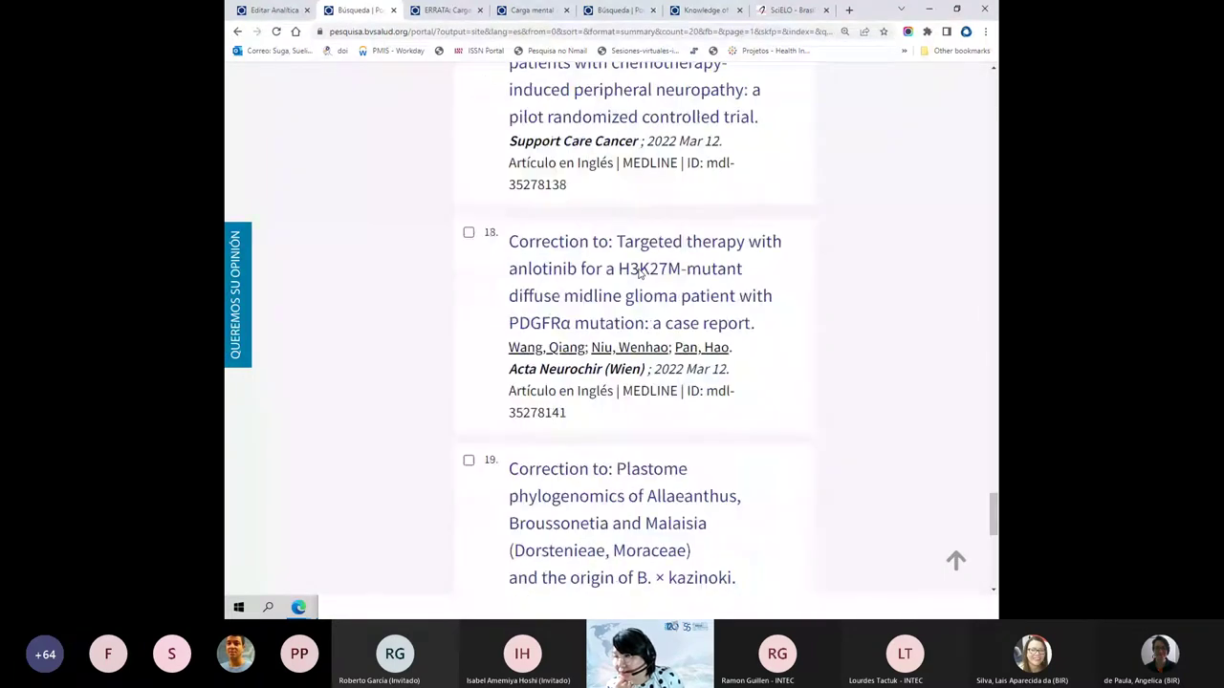
key("Home")
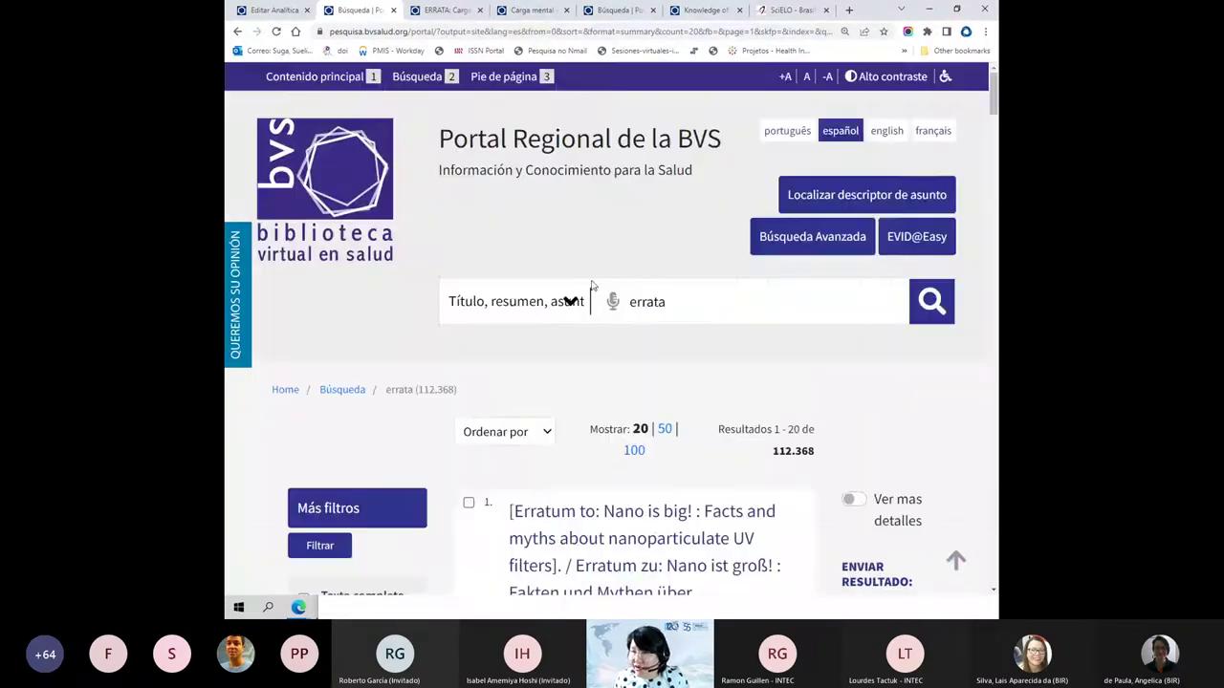
- Filter the errata search results to the LILACS database
scroll(456, 338, "down", 4)
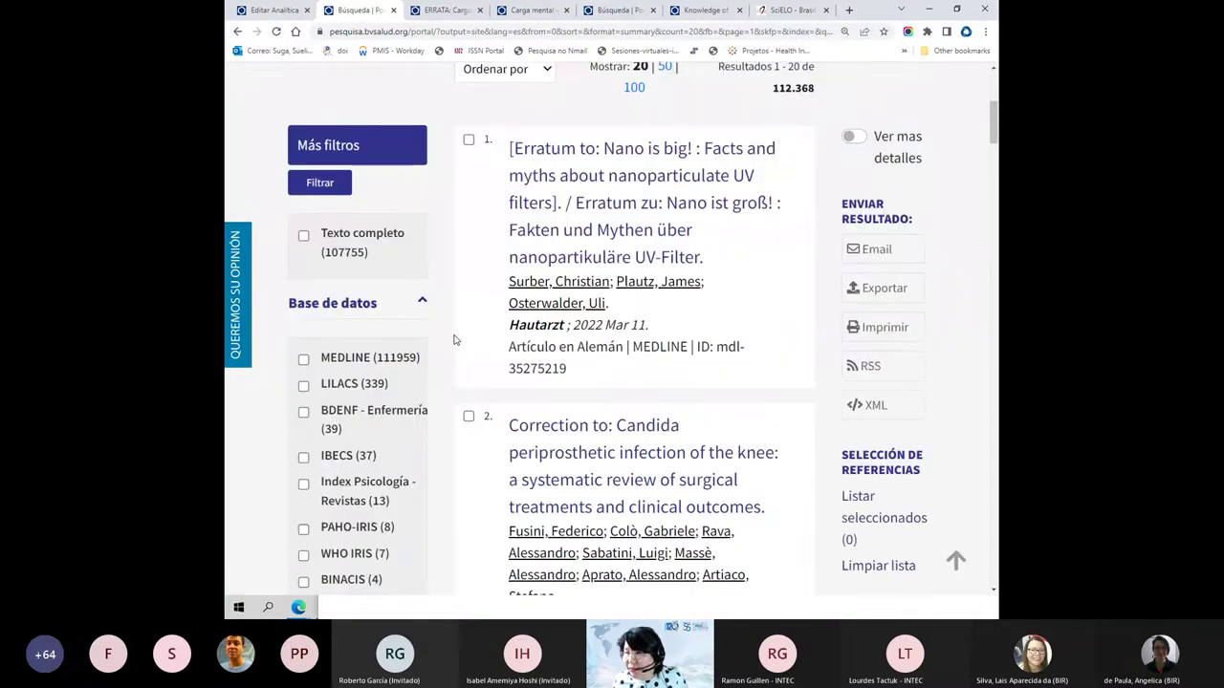
scroll(456, 338, "down", 2)
left_click(304, 204)
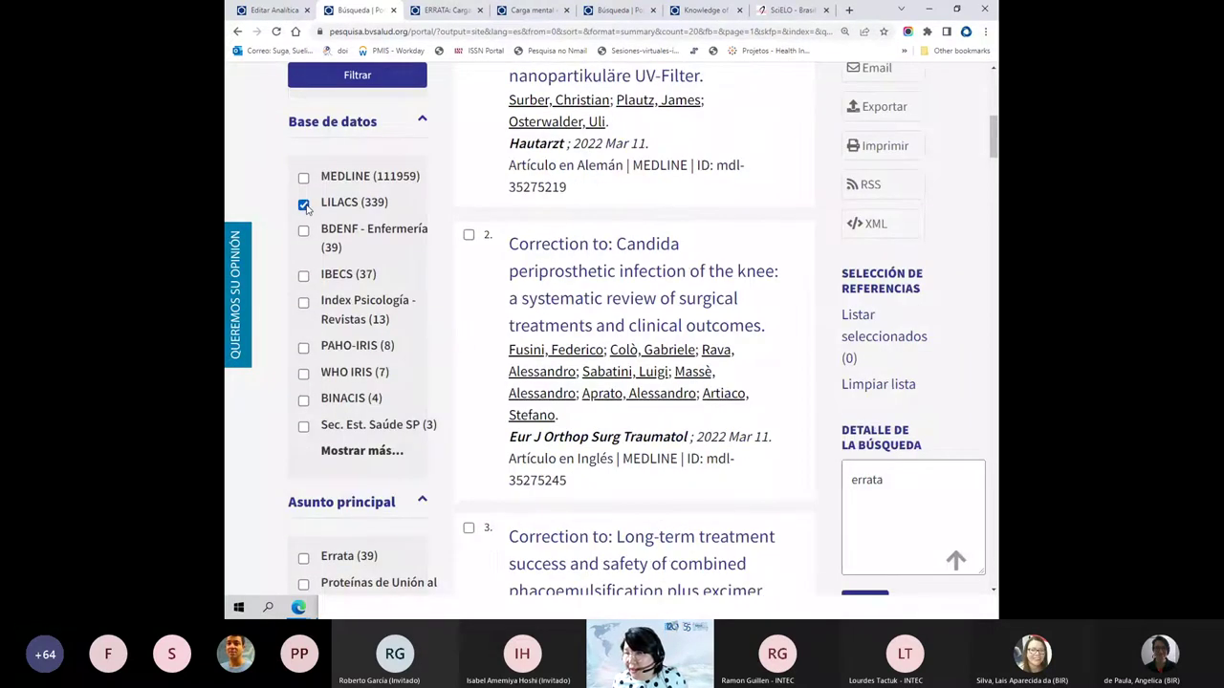
left_click(354, 82)
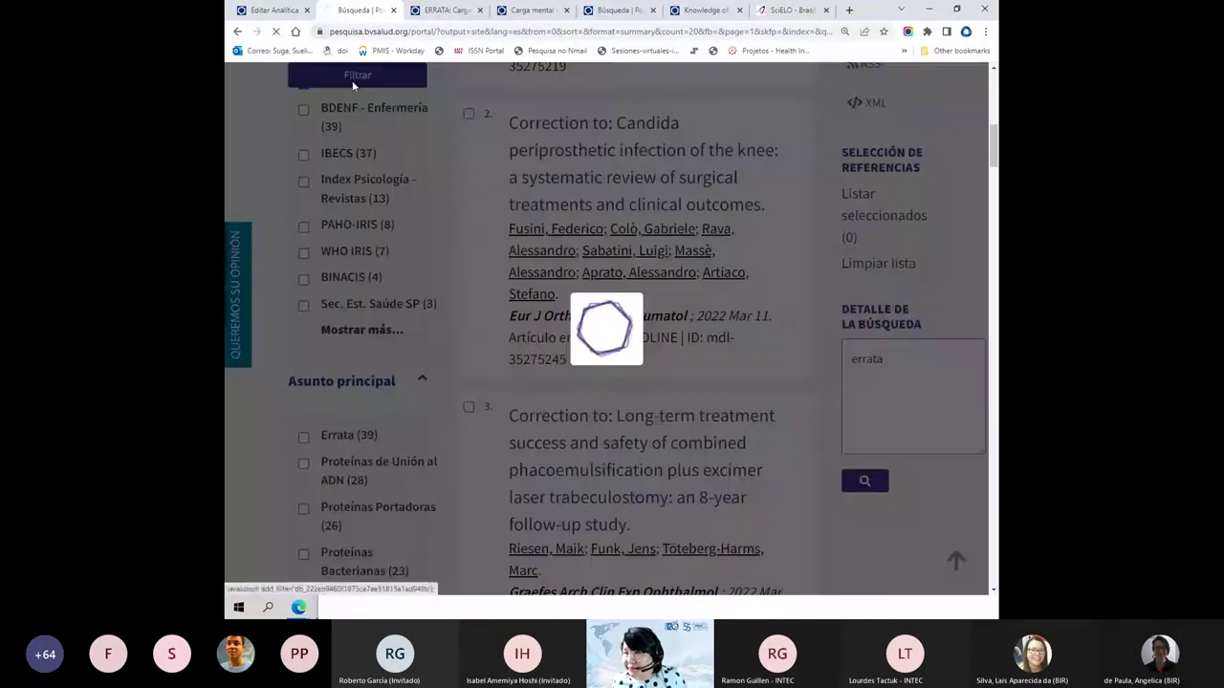
scroll(355, 91, "down", 2)
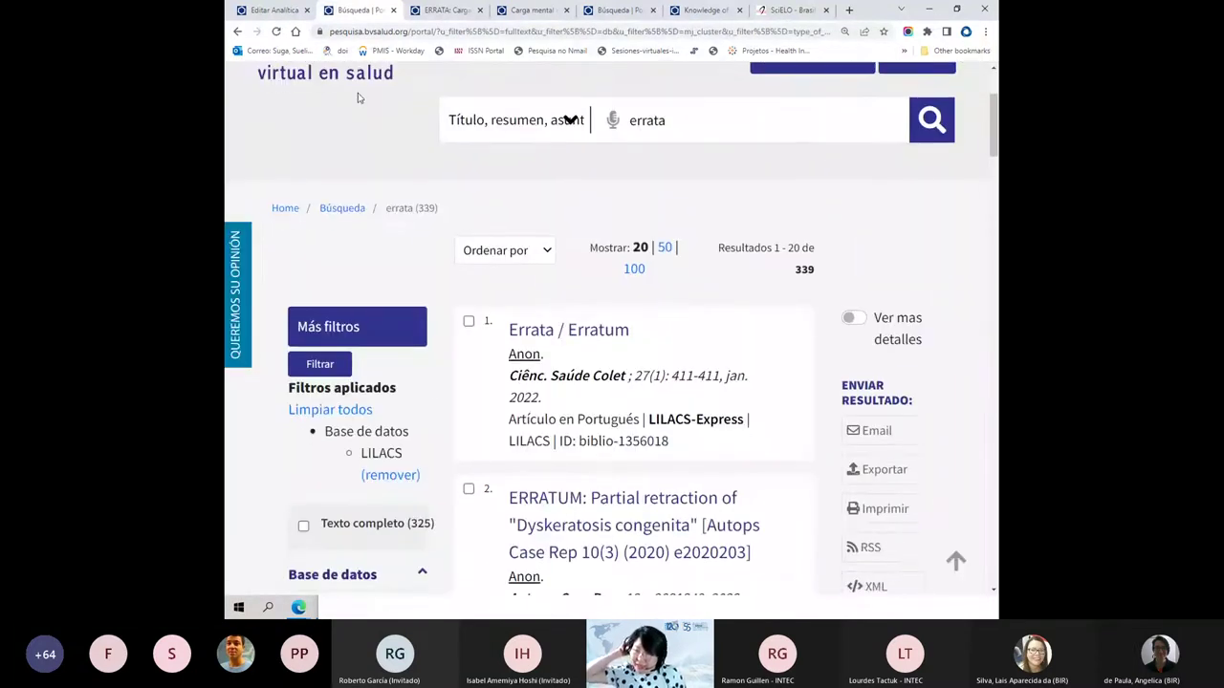
- Open the "Errata / Erratum" record from Ciênc. Saúde Colet in new tabs, checking the "Carga mental" erratum record in between
right_click(586, 334)
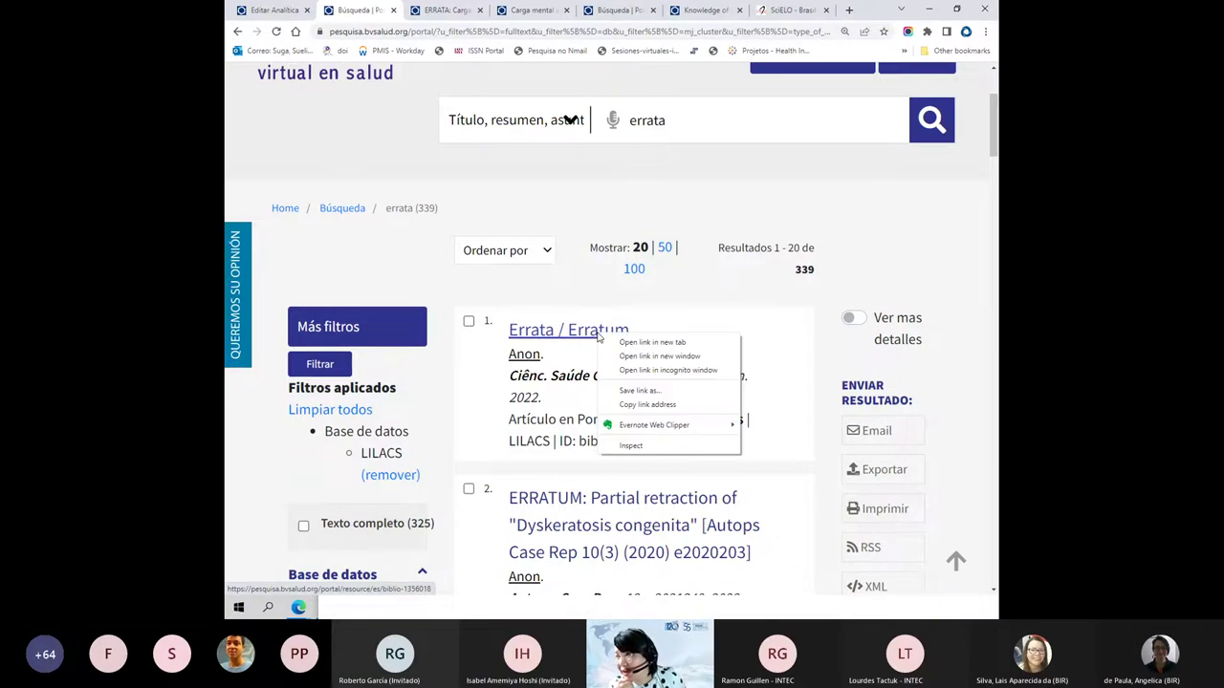
left_click(626, 342)
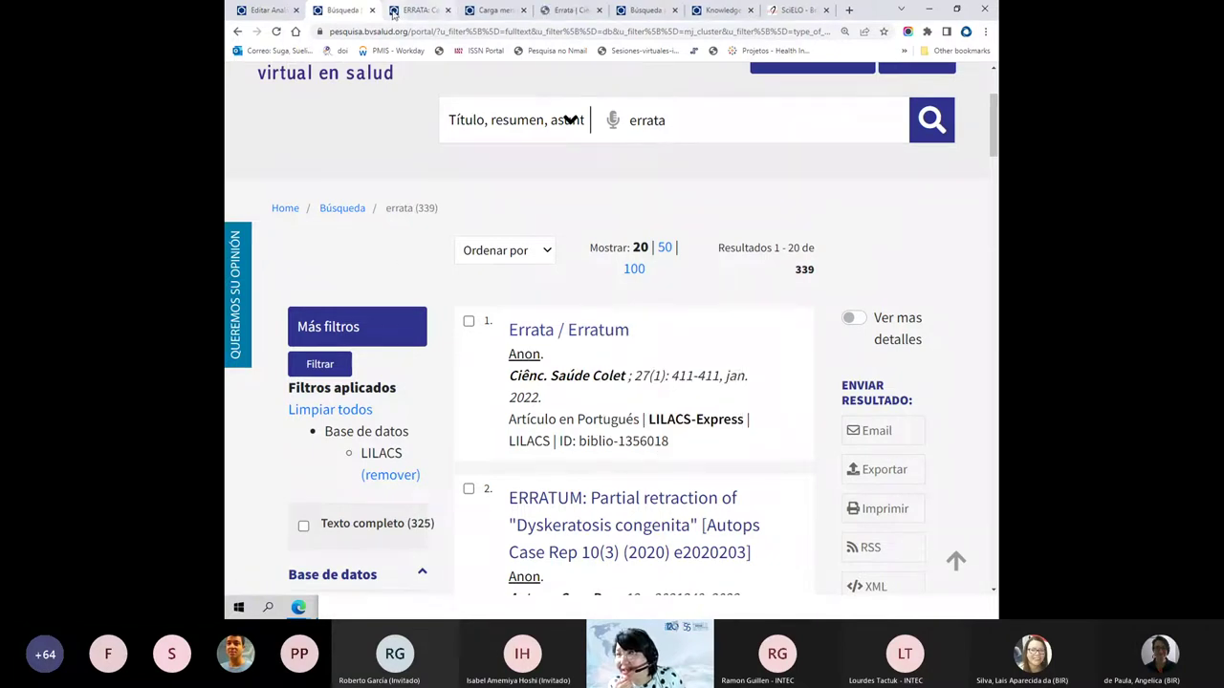
left_click(395, 11)
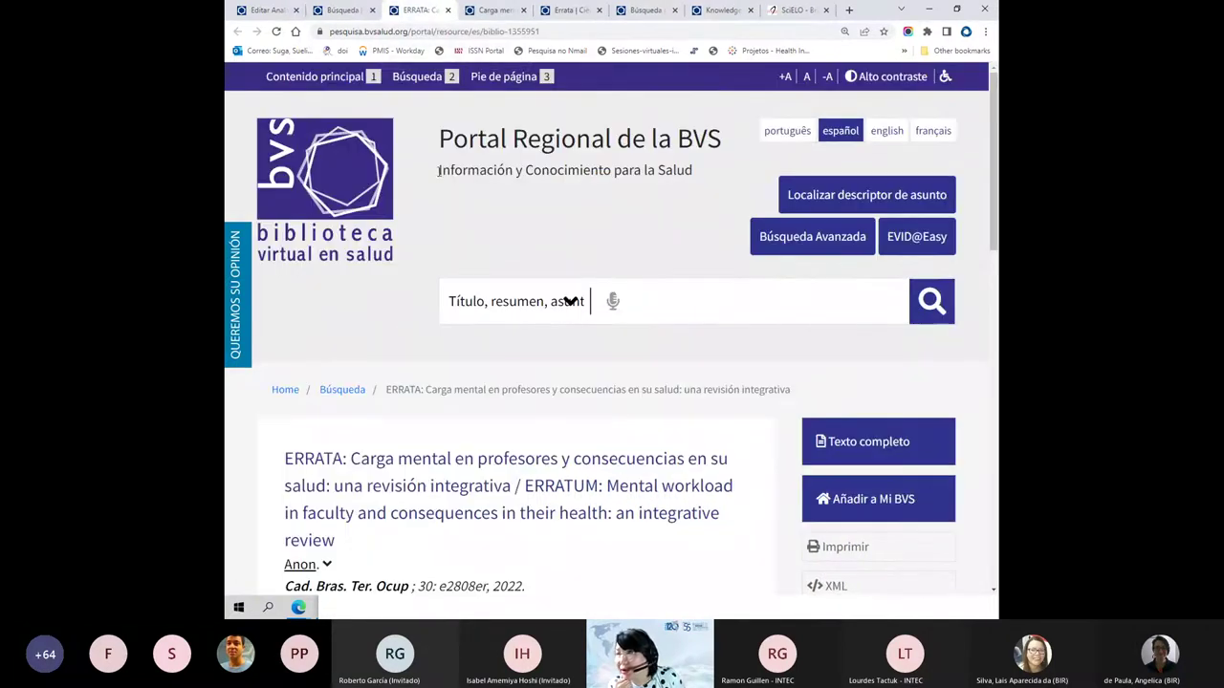
left_click(342, 10)
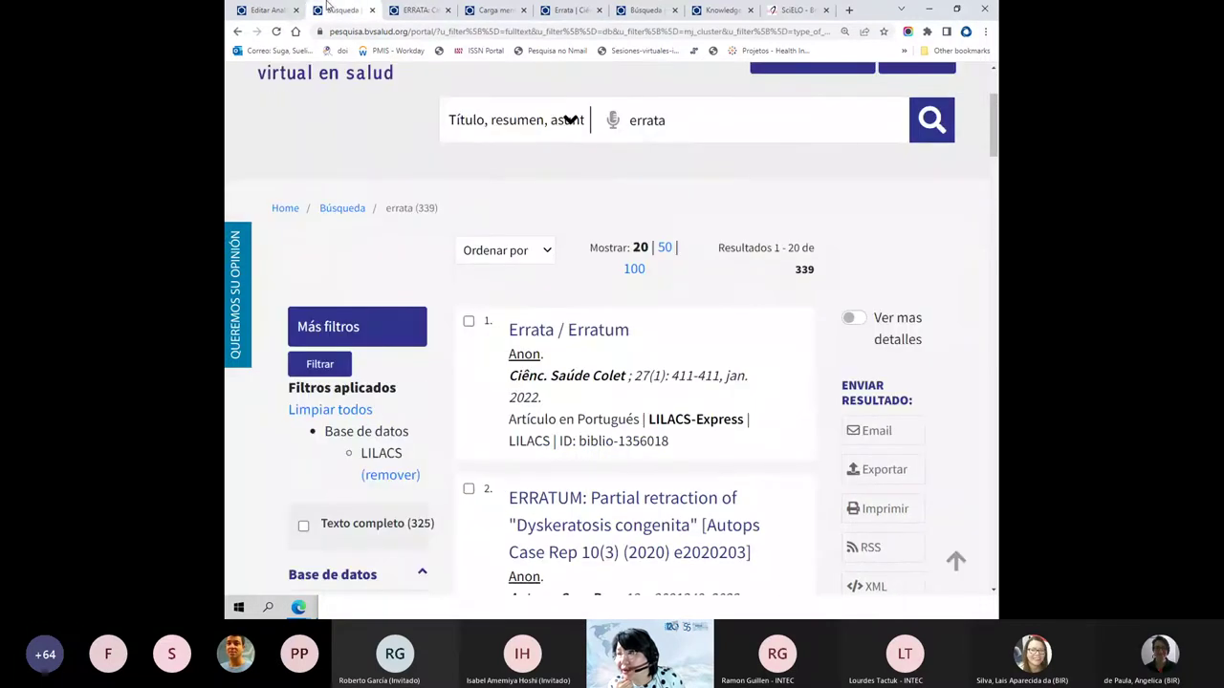
right_click(547, 331)
left_click(586, 339)
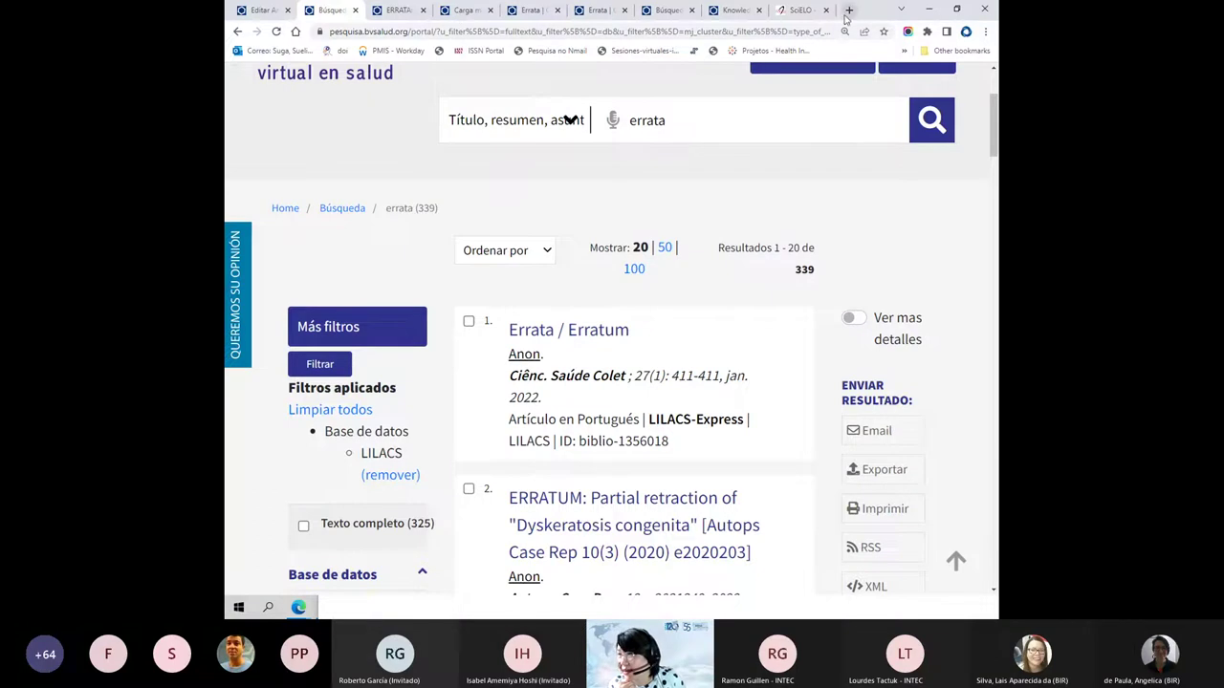
- Reduce the browser to a smaller window and open the full text of the "Carga mental" erratum in a new tab
left_click_drag(872, 15, 857, 54)
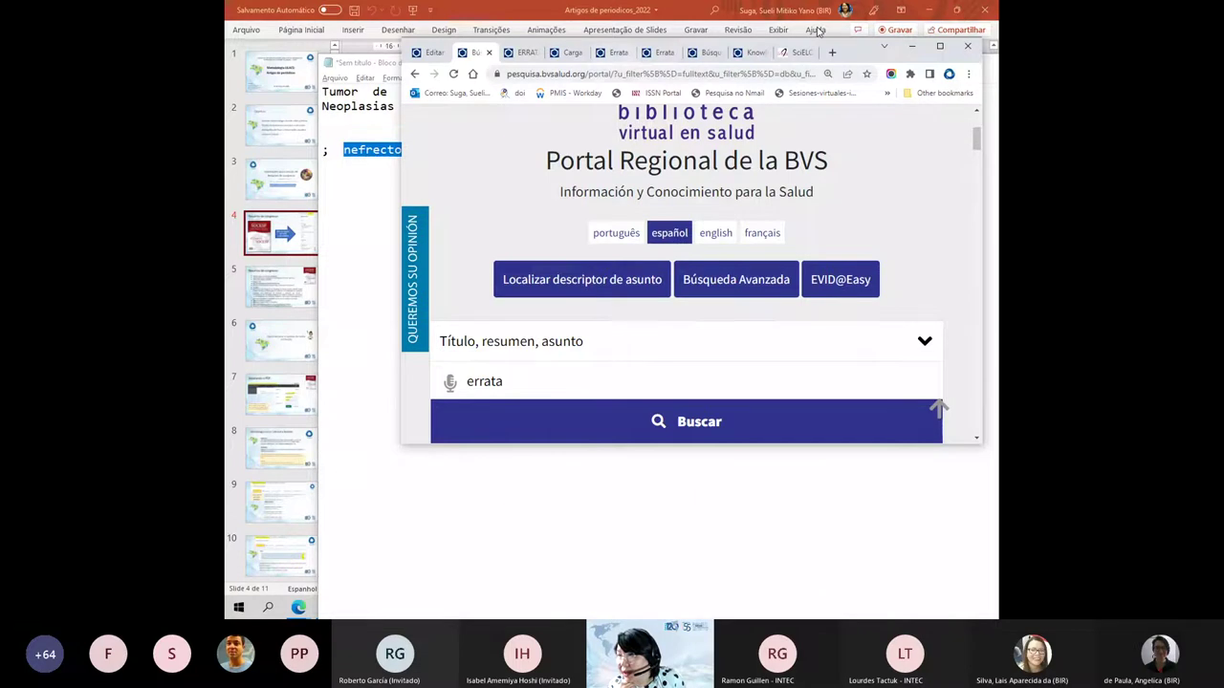
left_click(521, 54)
scroll(540, 300, "down", 6)
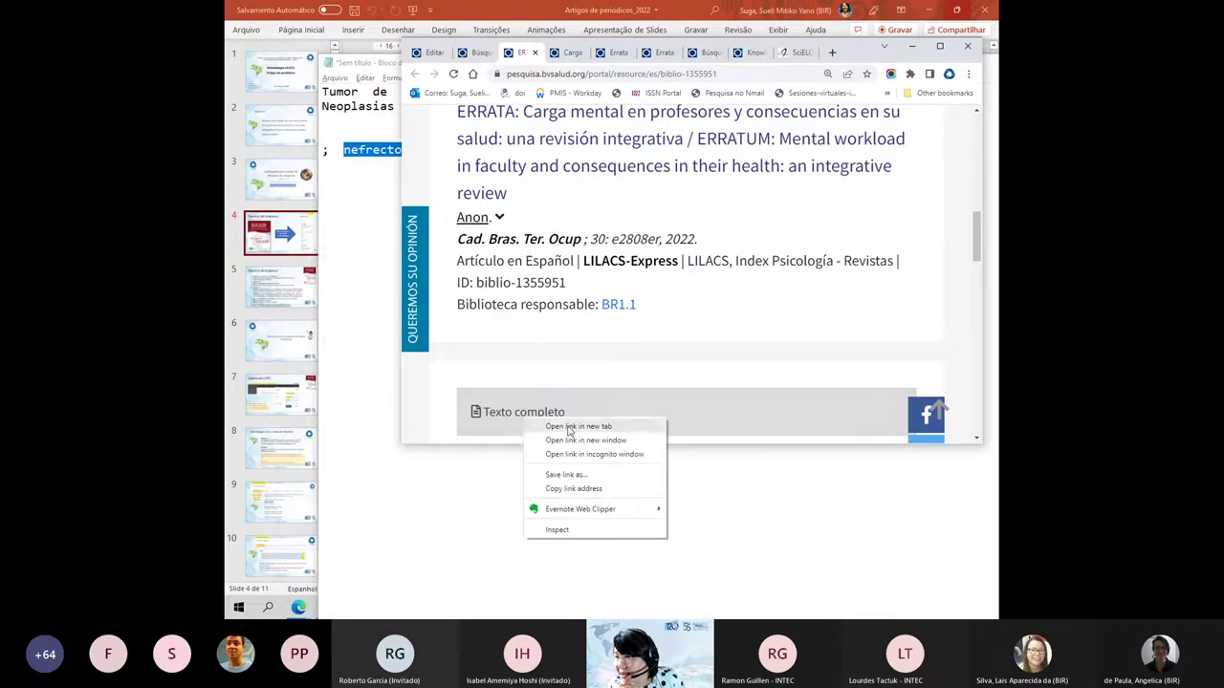
left_click(569, 429)
- Review the original "Carga mental en profesores" article record and its abstract, and open its full text in a new tab
left_click(591, 52)
scroll(632, 385, "down", 5)
scroll(632, 385, "down", 1)
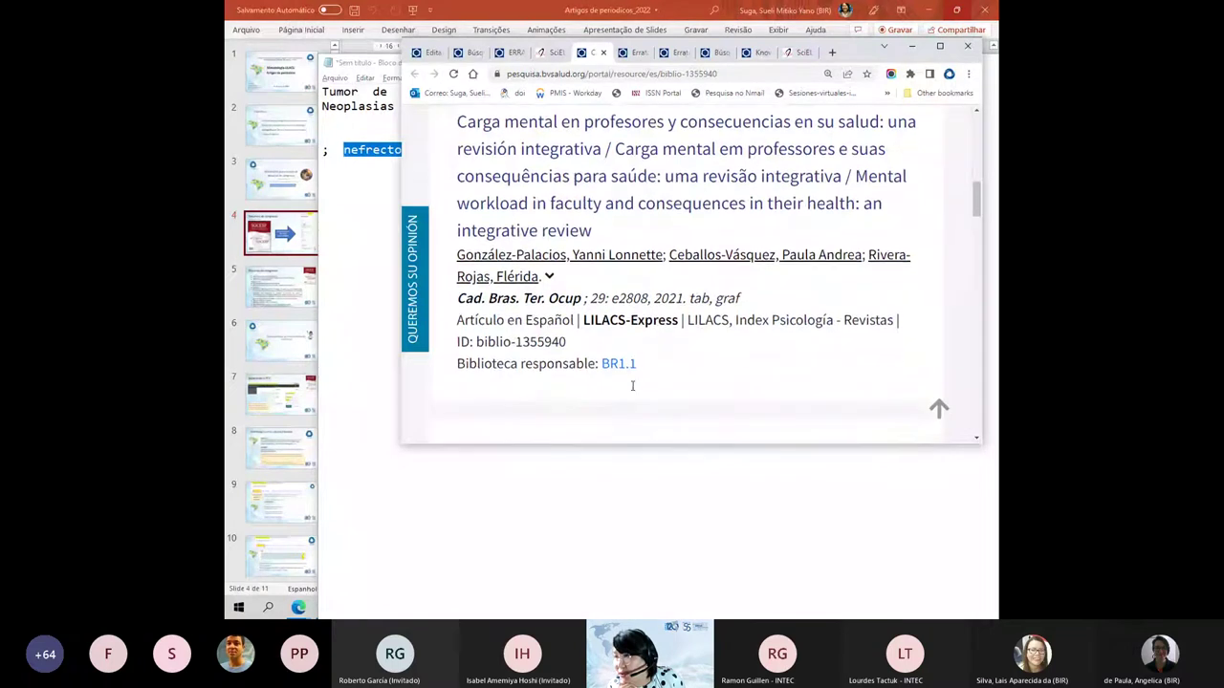
scroll(632, 387, "up", 3)
scroll(632, 389, "down", 5)
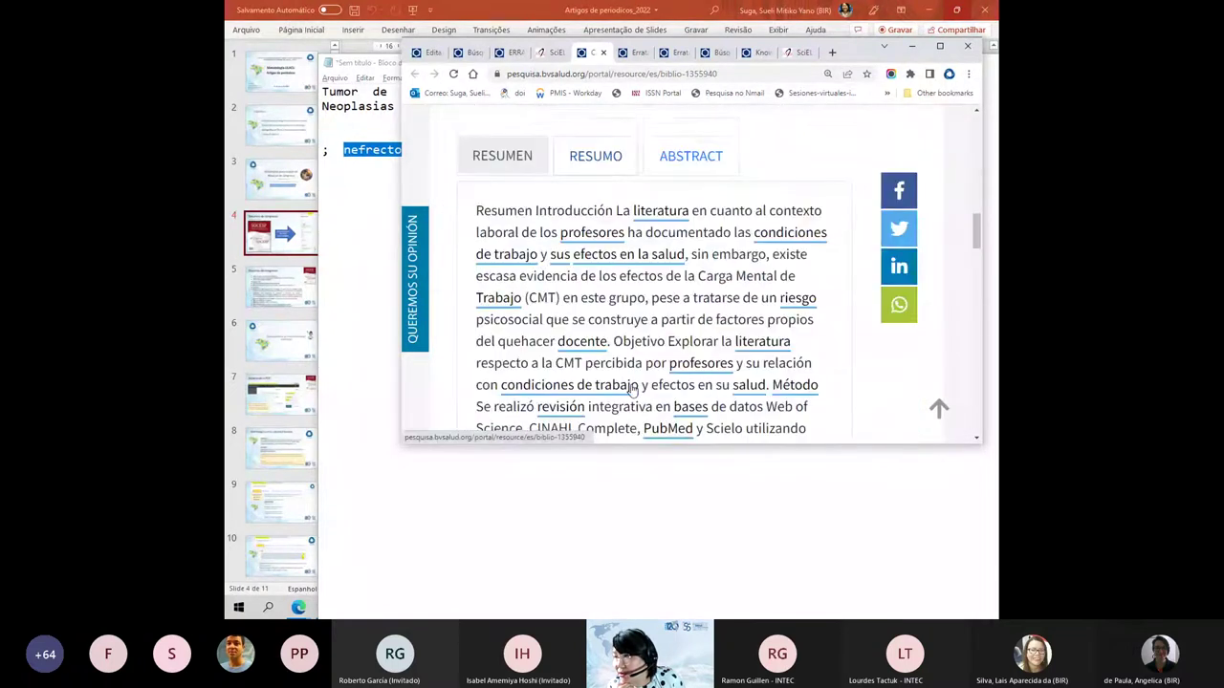
scroll(632, 389, "down", 5)
right_click(559, 333)
left_click(575, 336)
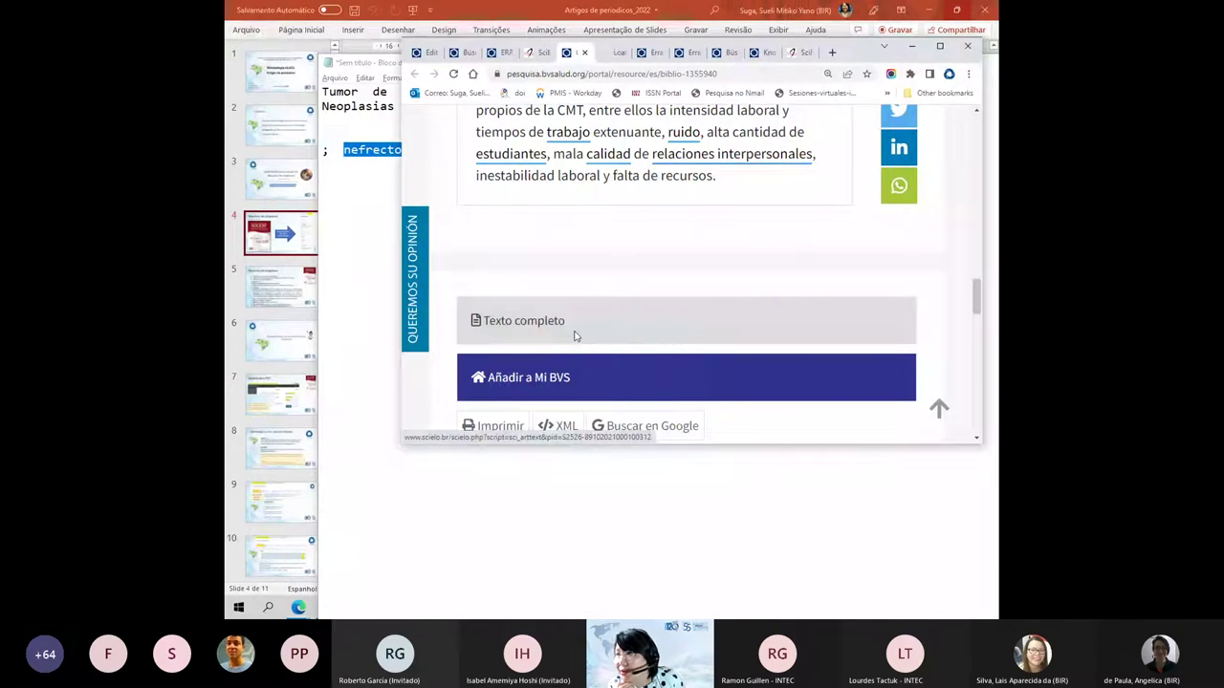
- Open the full text of the Ciênc. Saúde Colet "Errata / Erratum" record from the BVS portal in a new tab
left_click(458, 52)
scroll(488, 287, "down", 6)
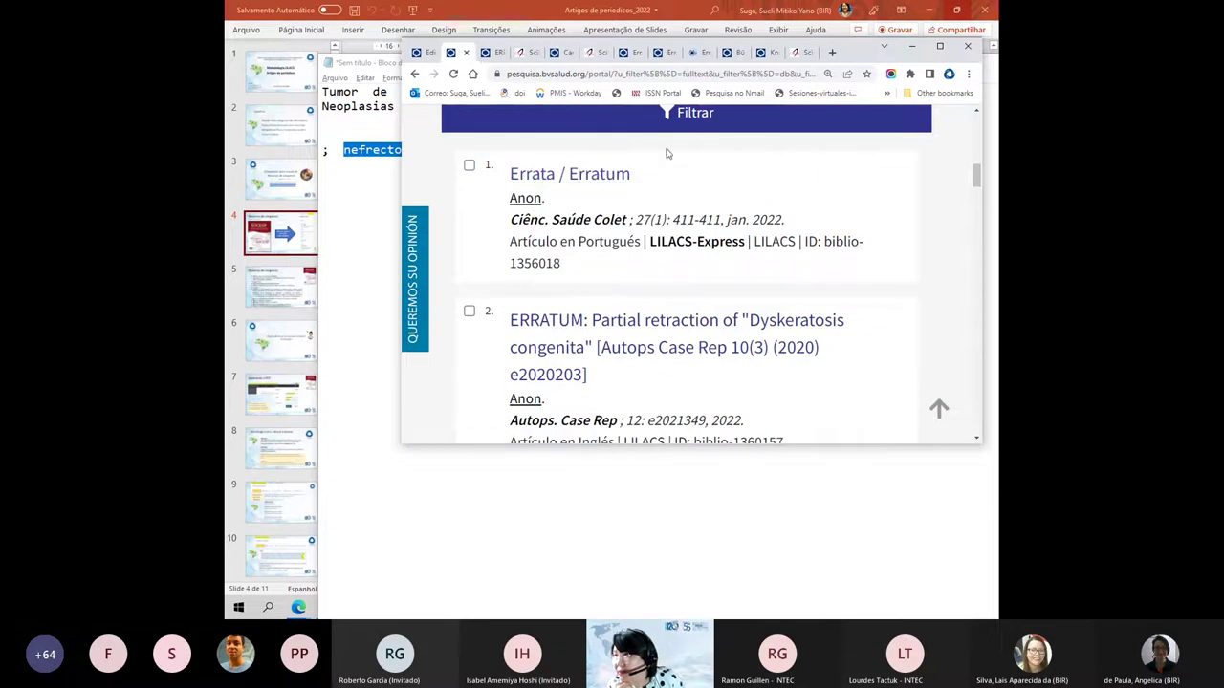
left_click(696, 52)
scroll(650, 326, "down", 3)
scroll(650, 326, "down", 3)
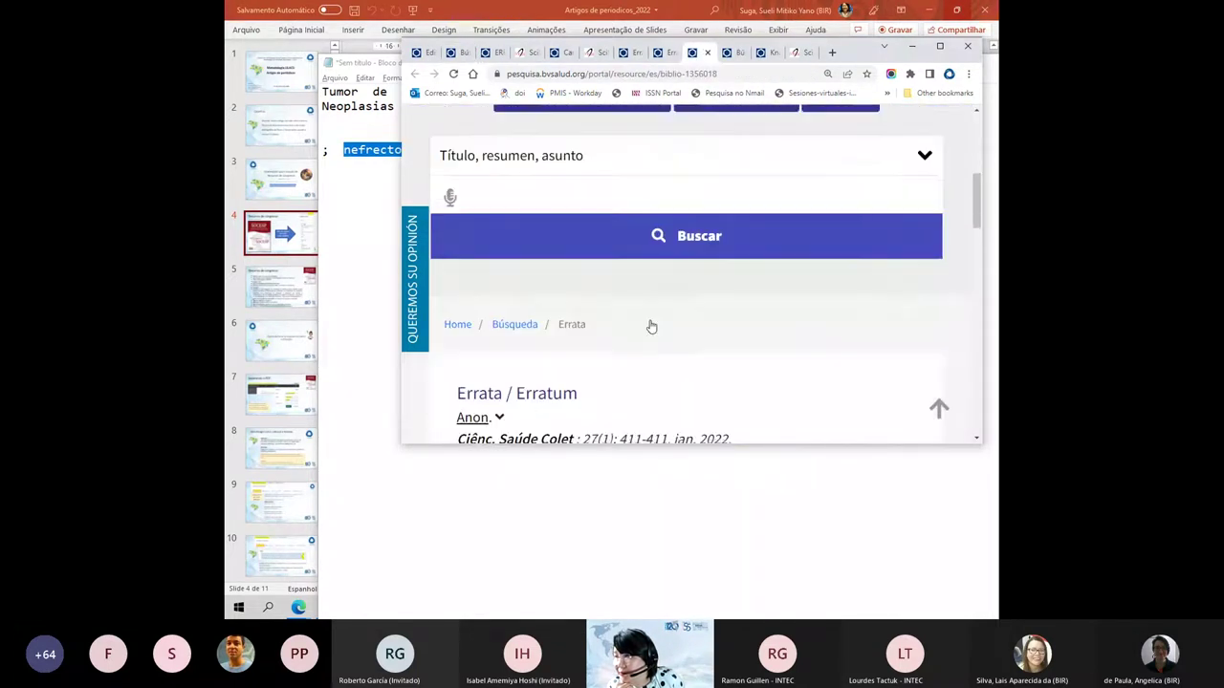
right_click(652, 349)
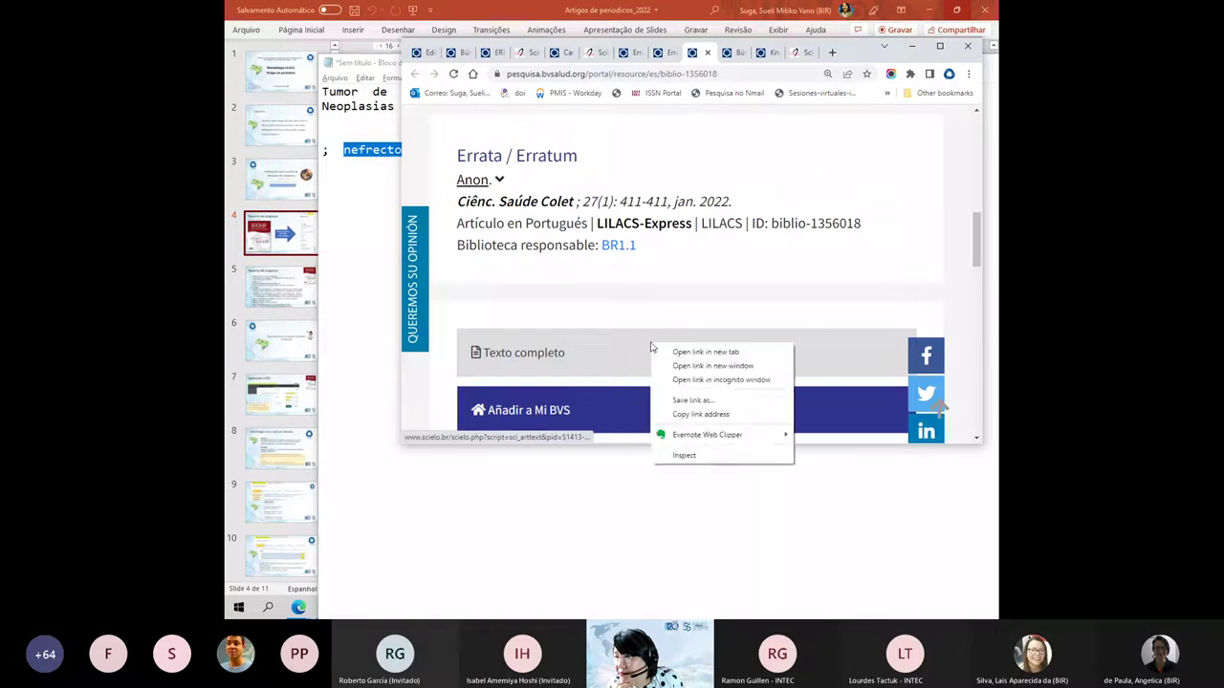
left_click(669, 357)
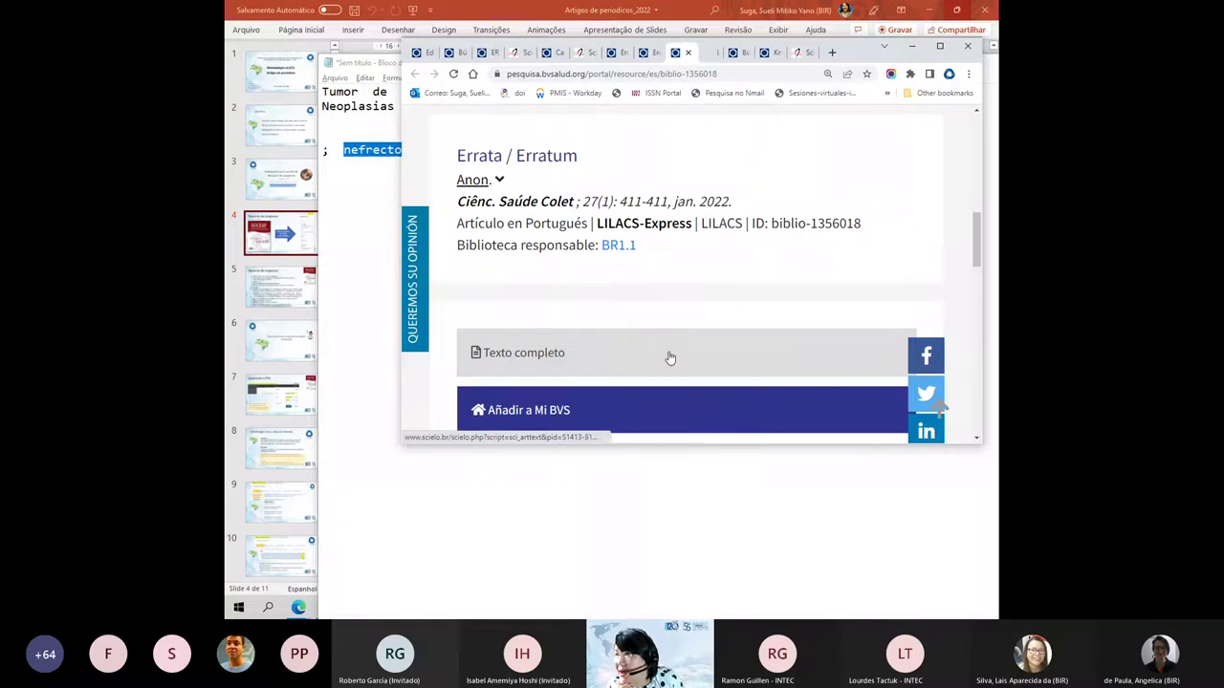
- Review the SciELO page of the "Carga mental" erratum in a full-size window, highlighting the original article's title within the heading
left_click(516, 53)
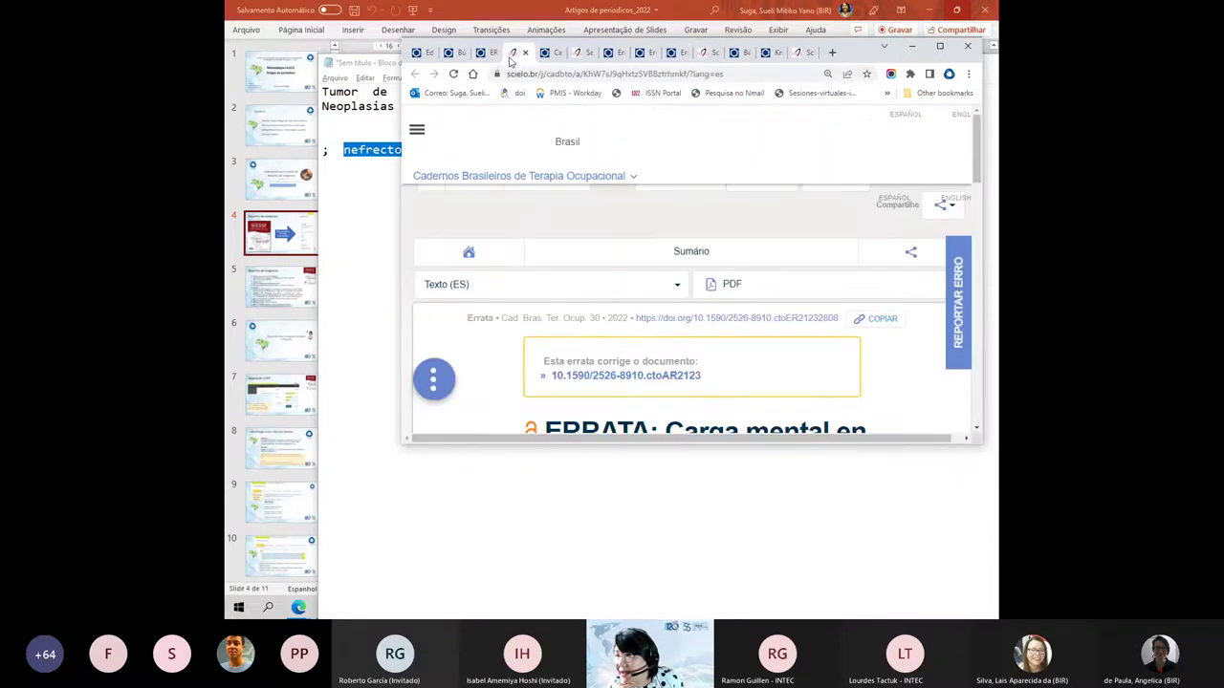
left_click(939, 45)
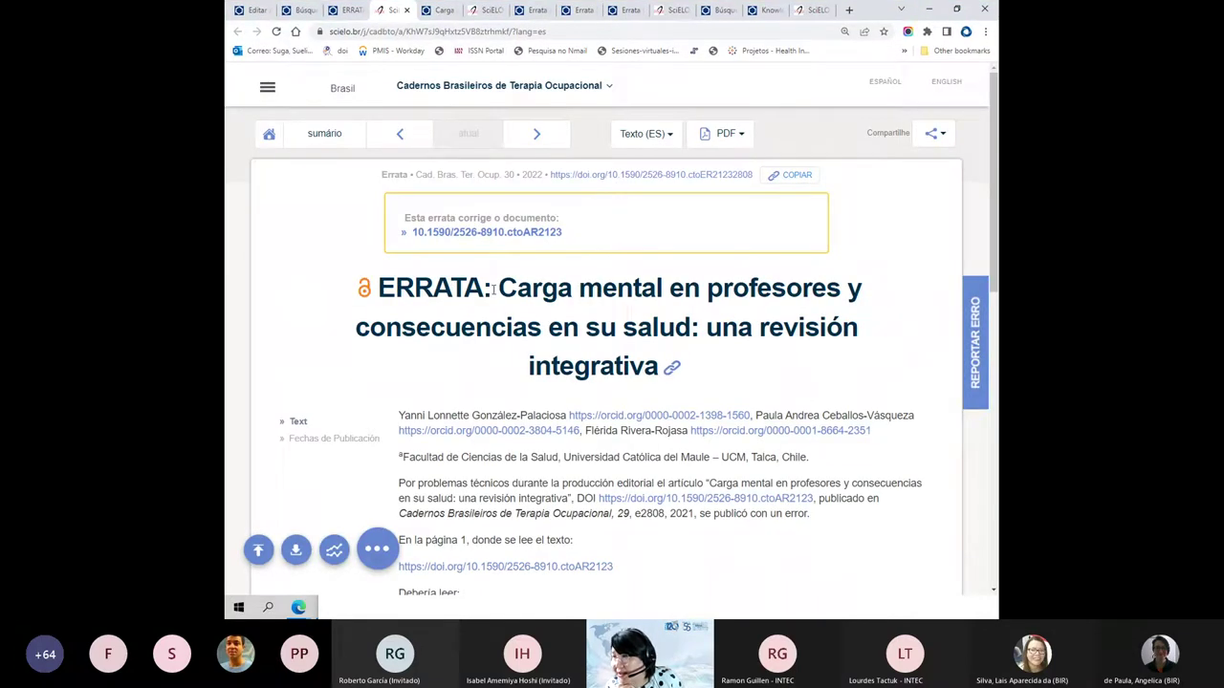
left_click_drag(496, 288, 658, 371)
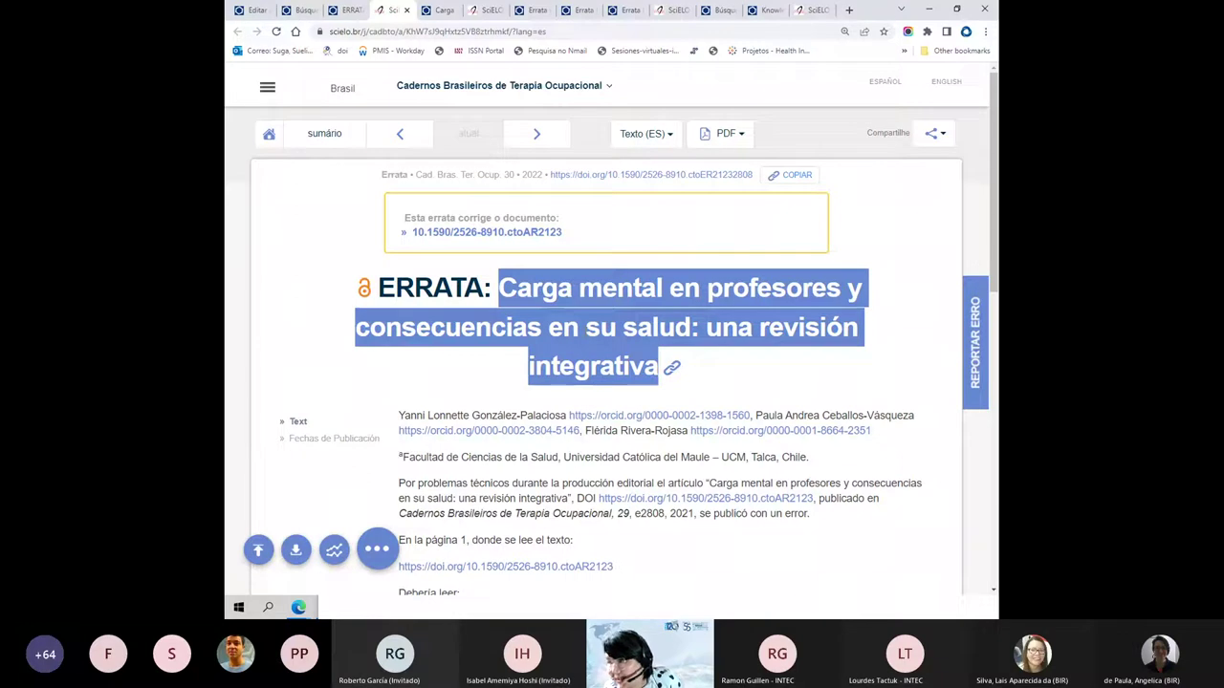
scroll(413, 167, "down", 2)
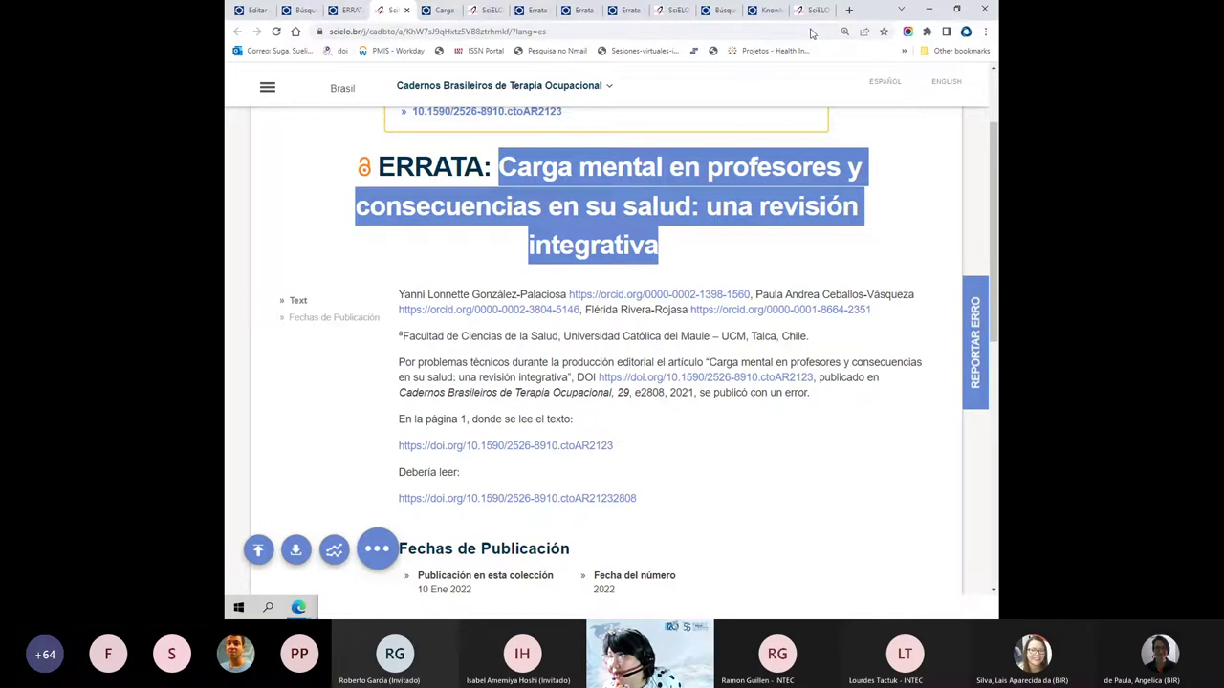
- Close the SciELO article on neonatal nursing and newborn pain, and bring up the Ciência & Saúde Coletiva erratum in a full-size window
double_click(858, 15)
left_click(803, 79)
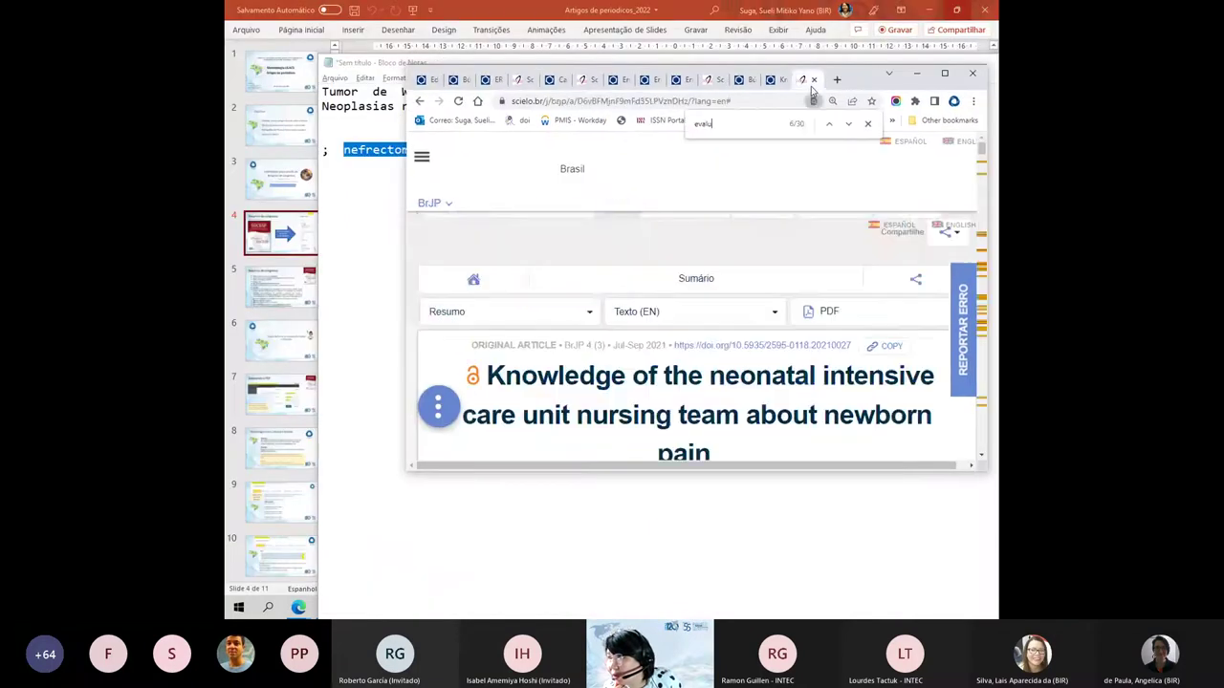
left_click(814, 79)
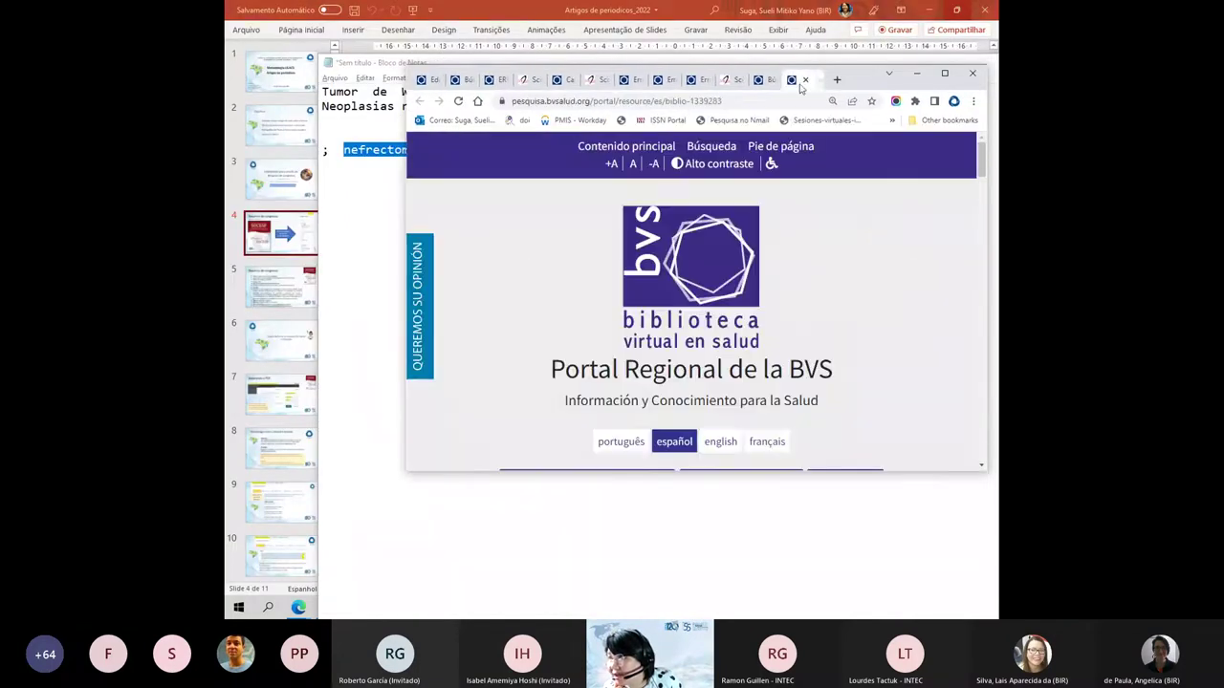
left_click(736, 80)
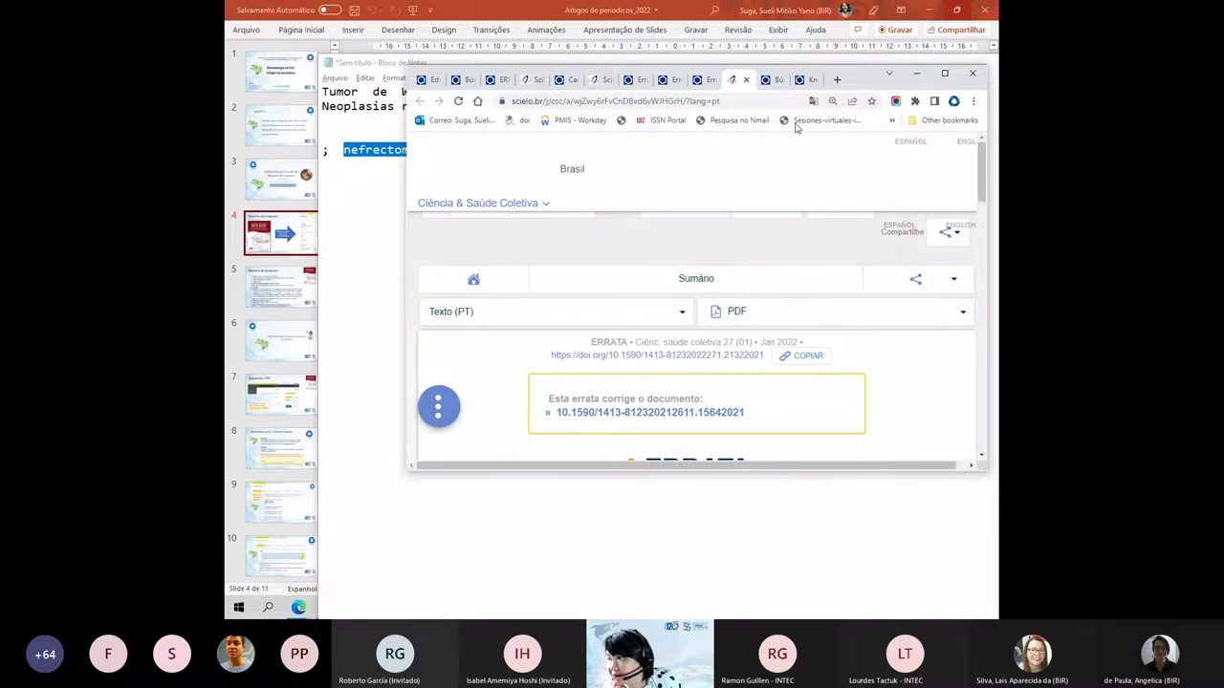
left_click(944, 74)
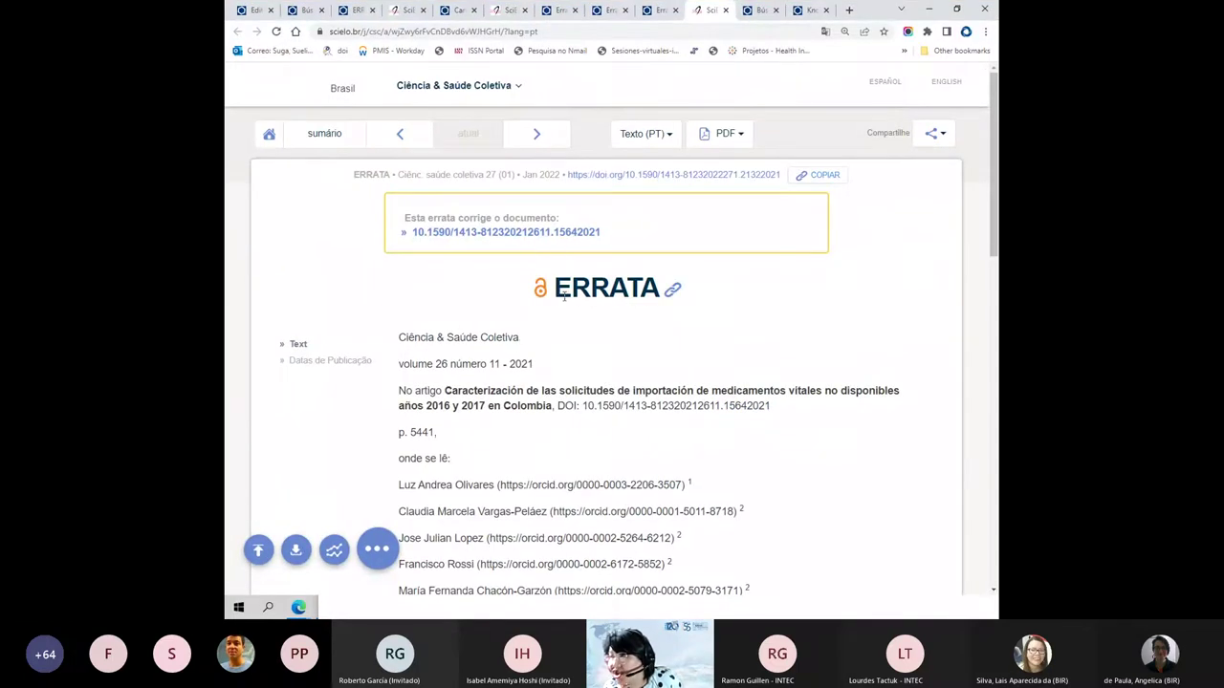
- Compare the generic "ERRATA" heading with the title of the corrected article cited in the text by highlighting each
left_click_drag(571, 288, 643, 294)
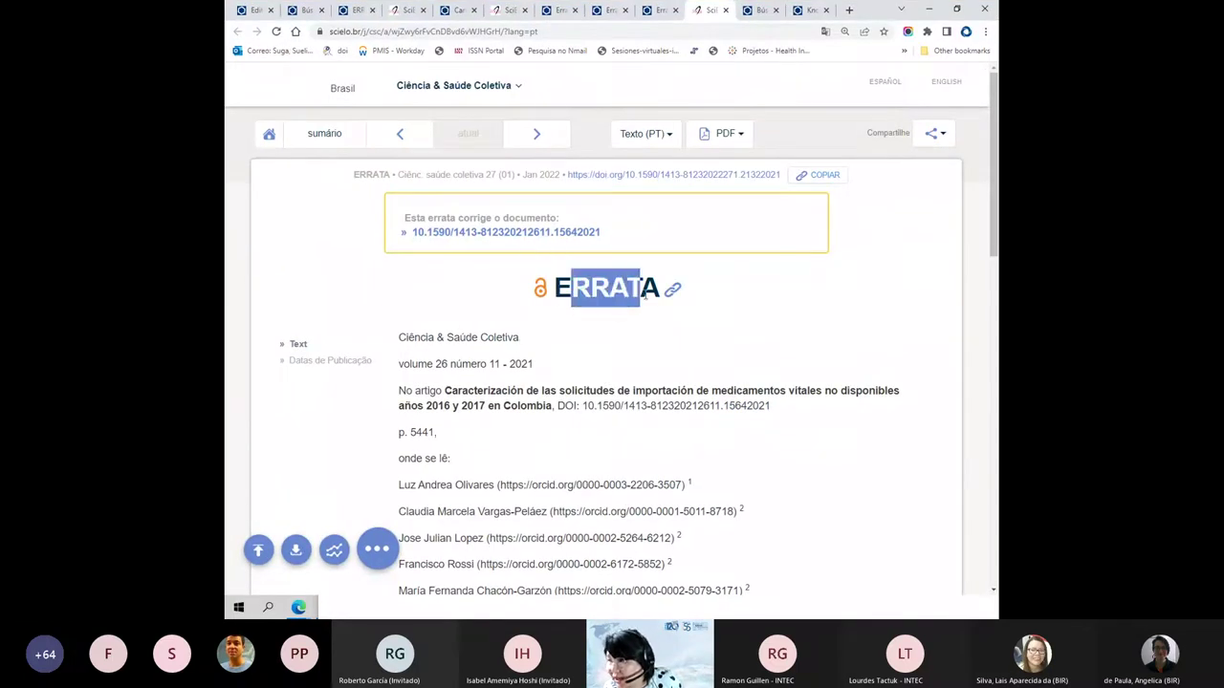
left_click_drag(444, 390, 553, 406)
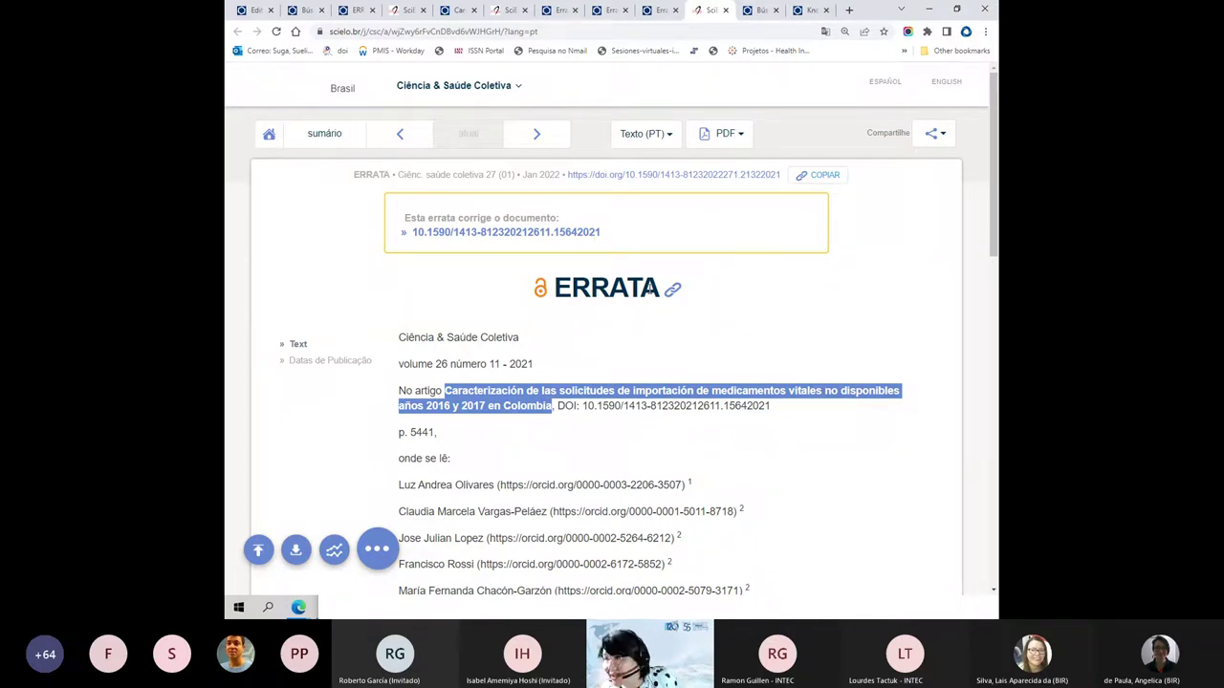
double_click(654, 289)
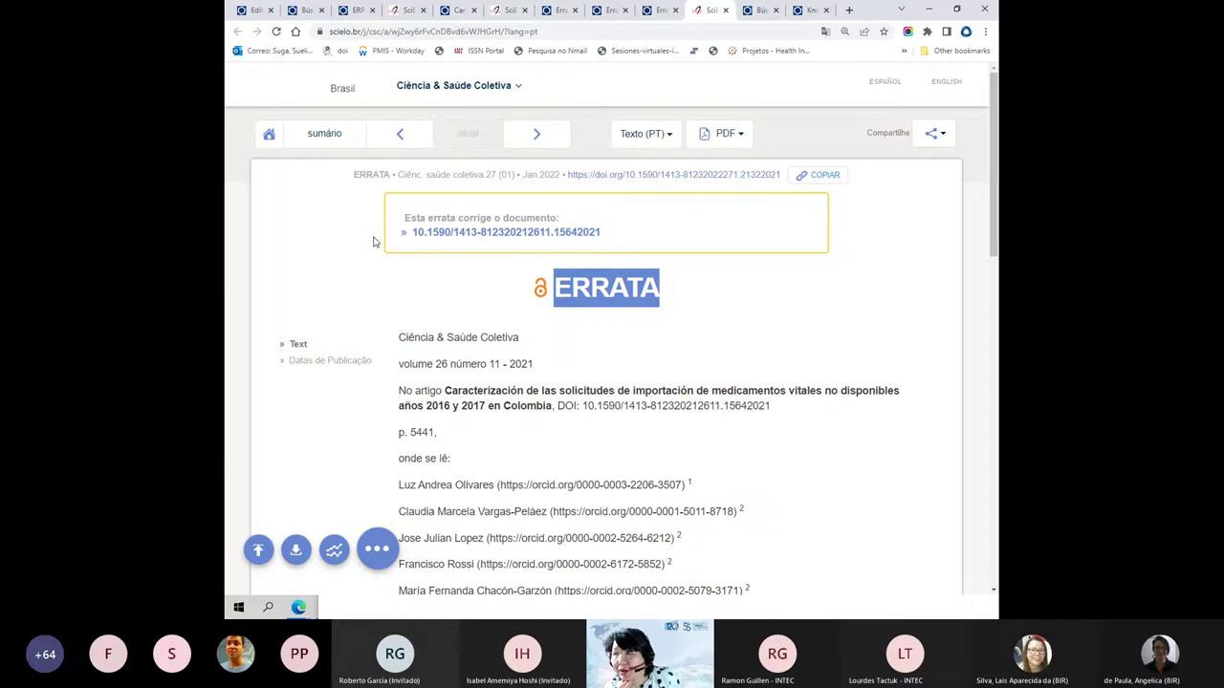
- Copy the ID number 1356018 from the "Errata / Erratum" record in the BVS portal
double_click(879, 14)
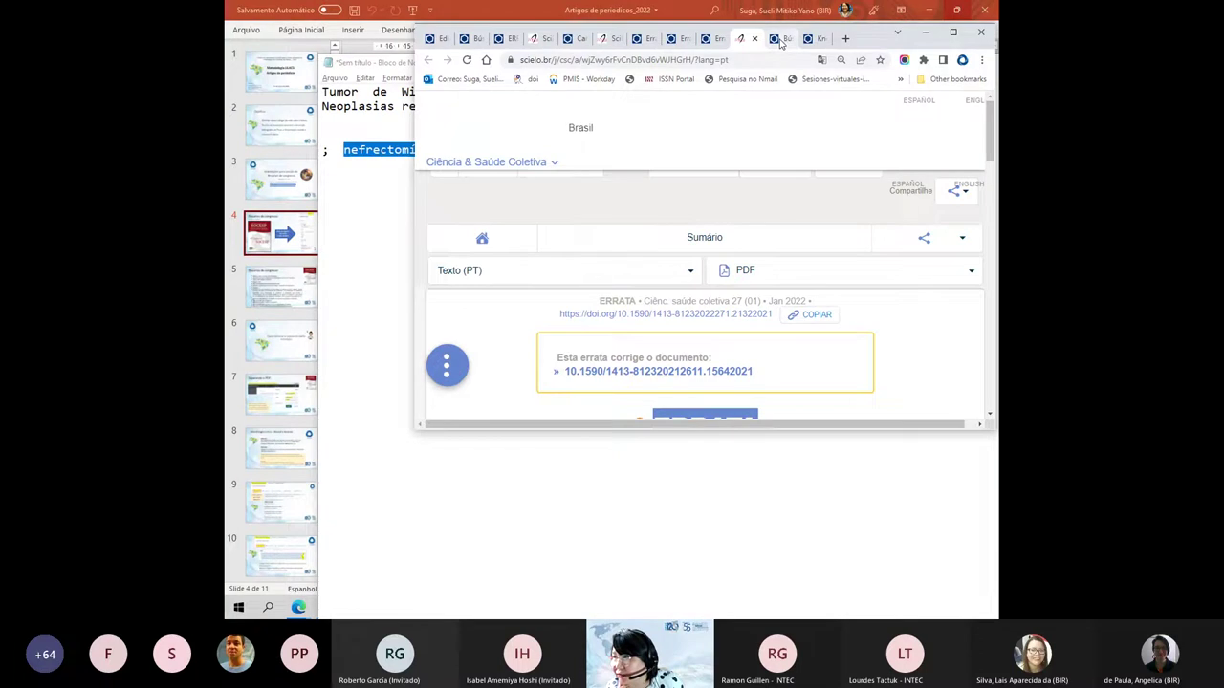
left_click(715, 42)
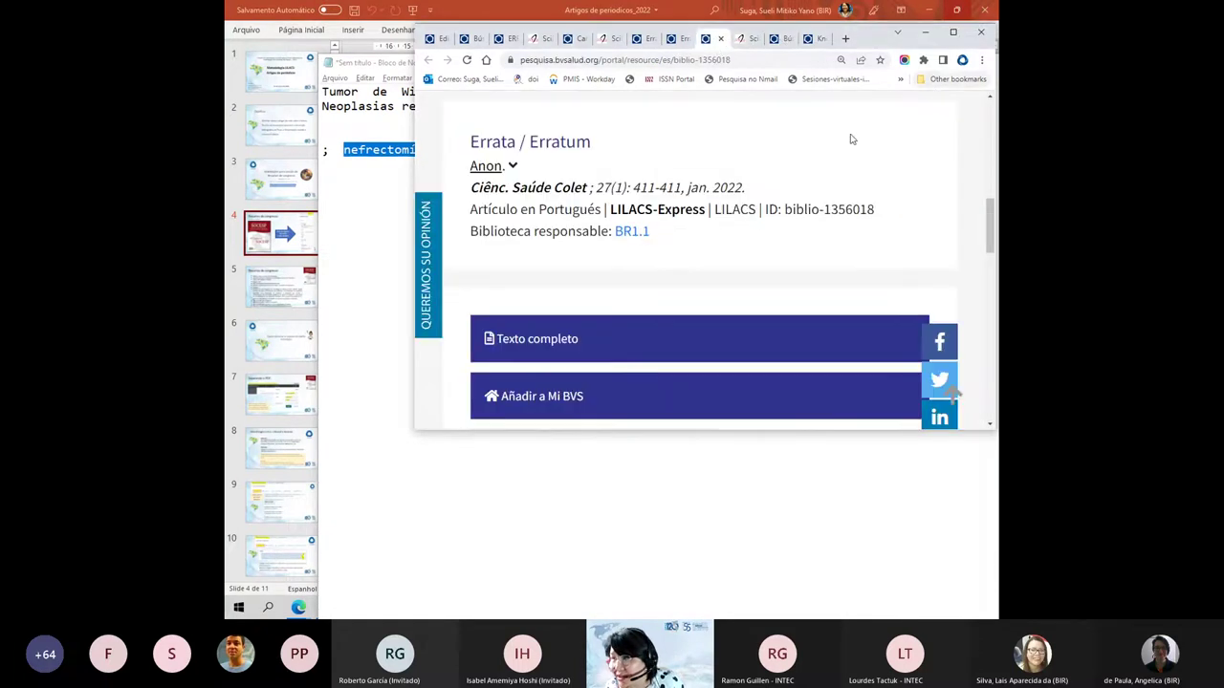
left_click_drag(880, 214, 824, 212)
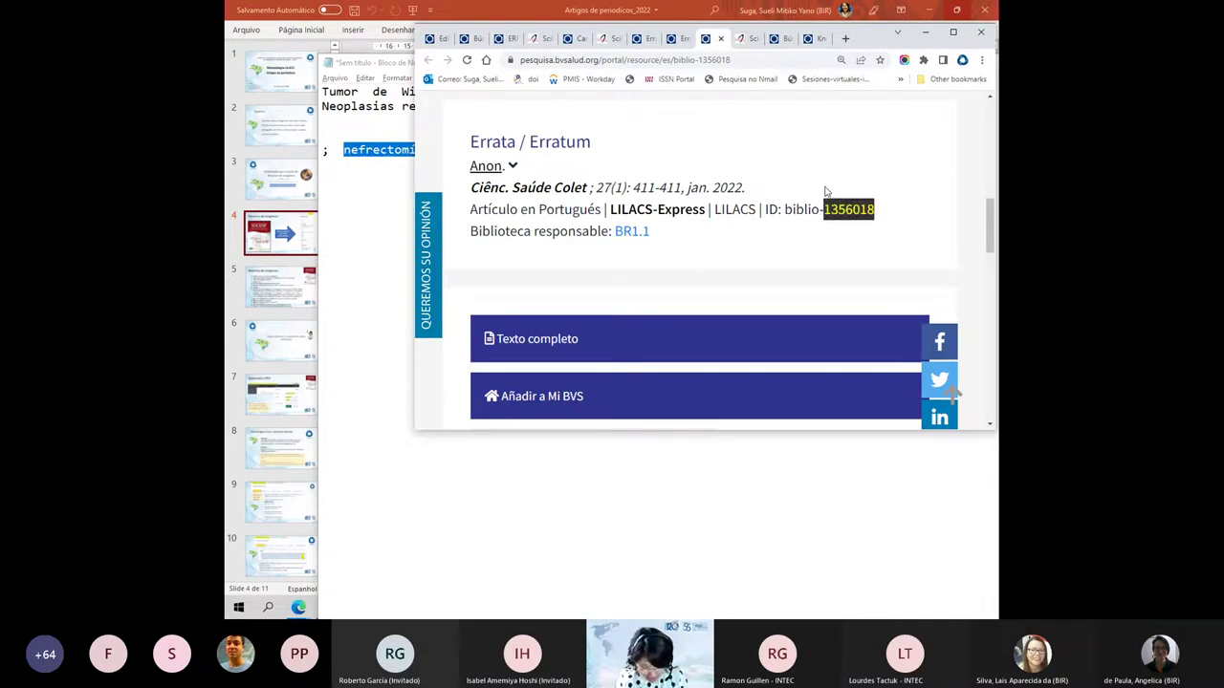
left_click(954, 33)
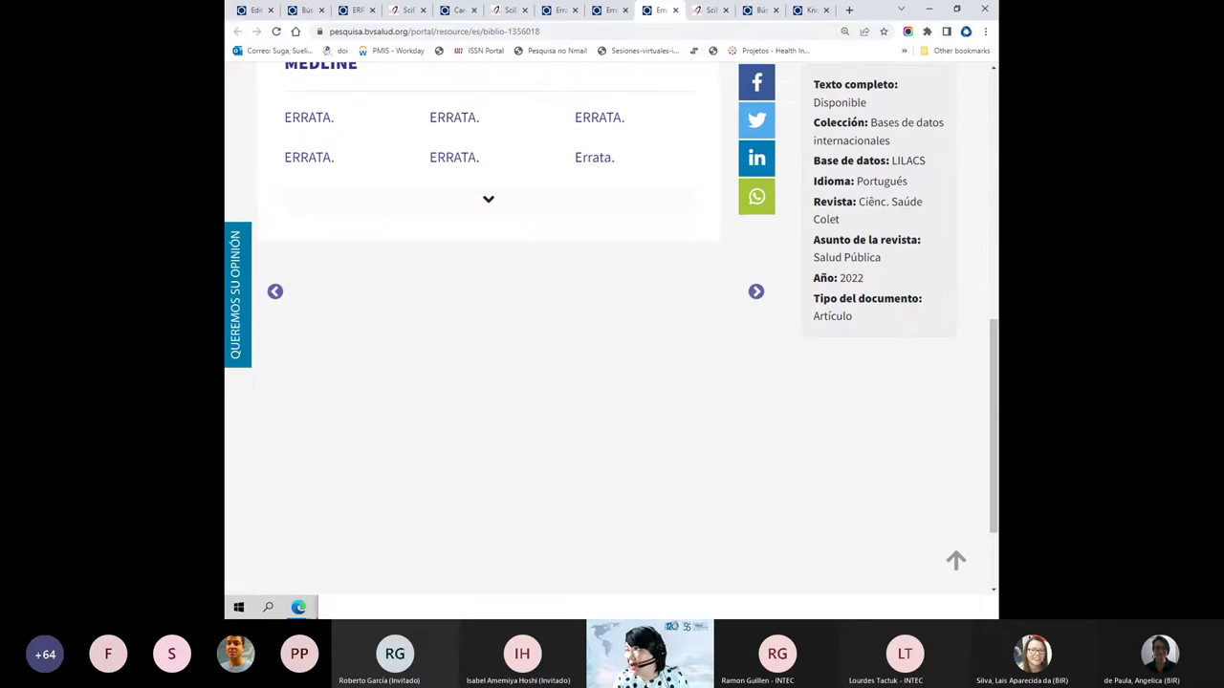
- Switch to FI-Admin, open analytic record 1356018 for editing in place of the current one, and examine its author and title fields
left_click(253, 12)
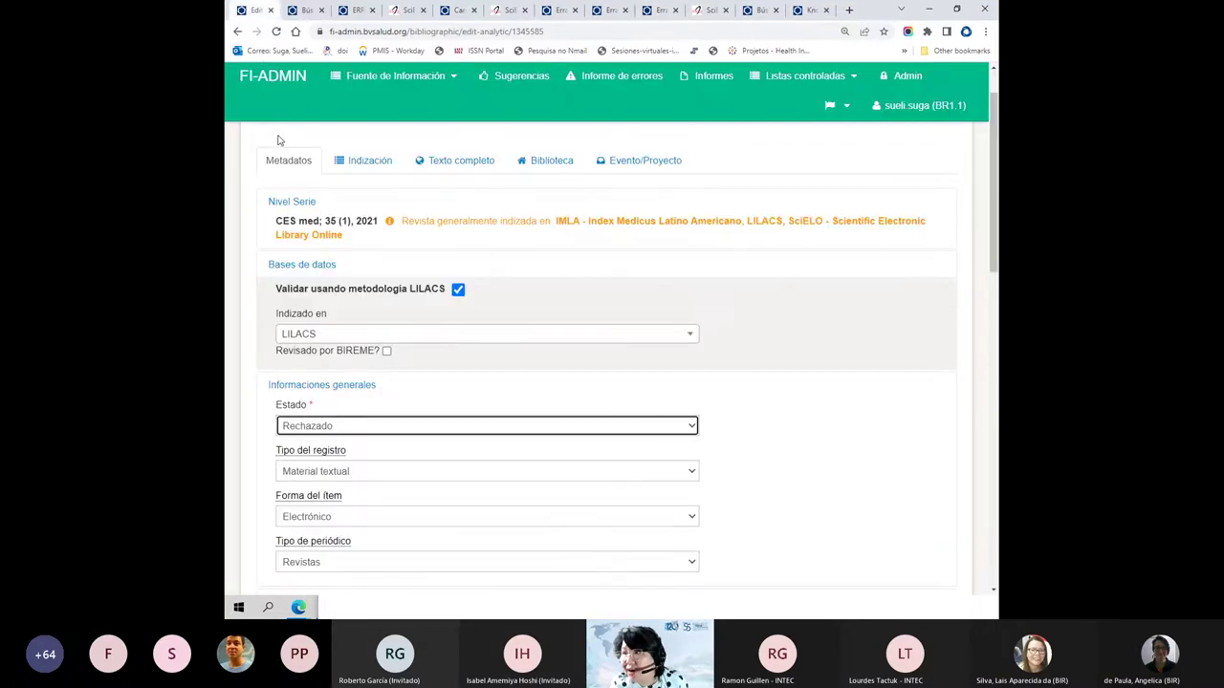
scroll(286, 201, "up", 1)
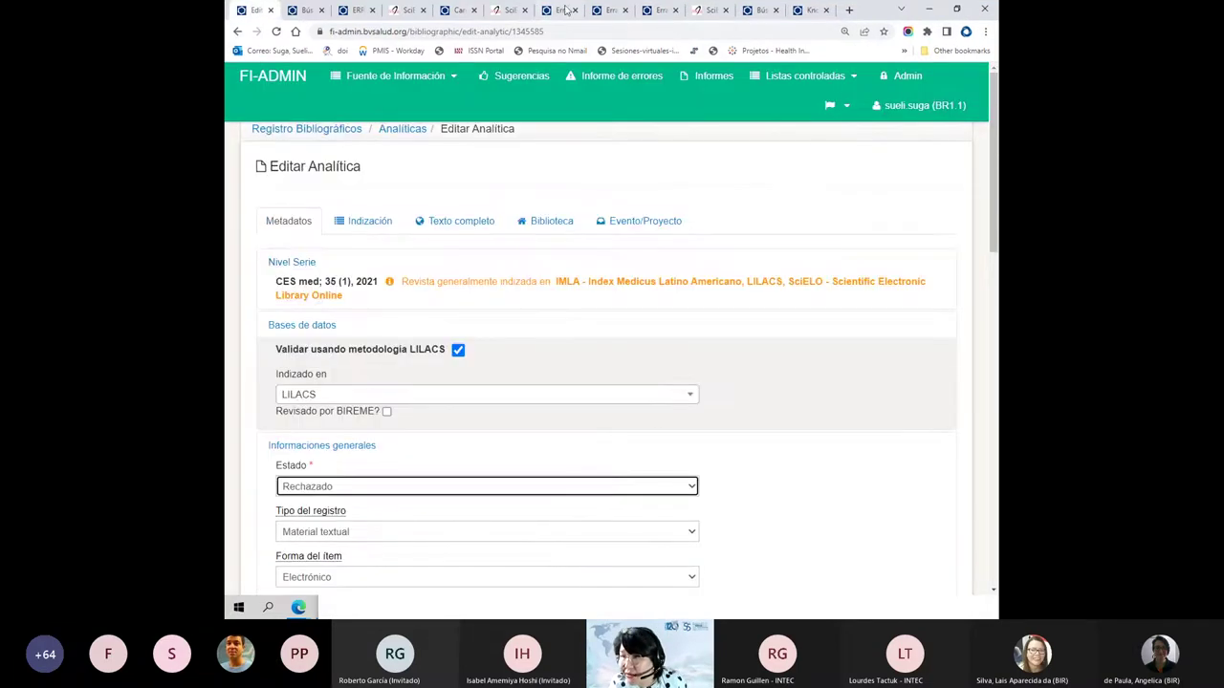
double_click(528, 32)
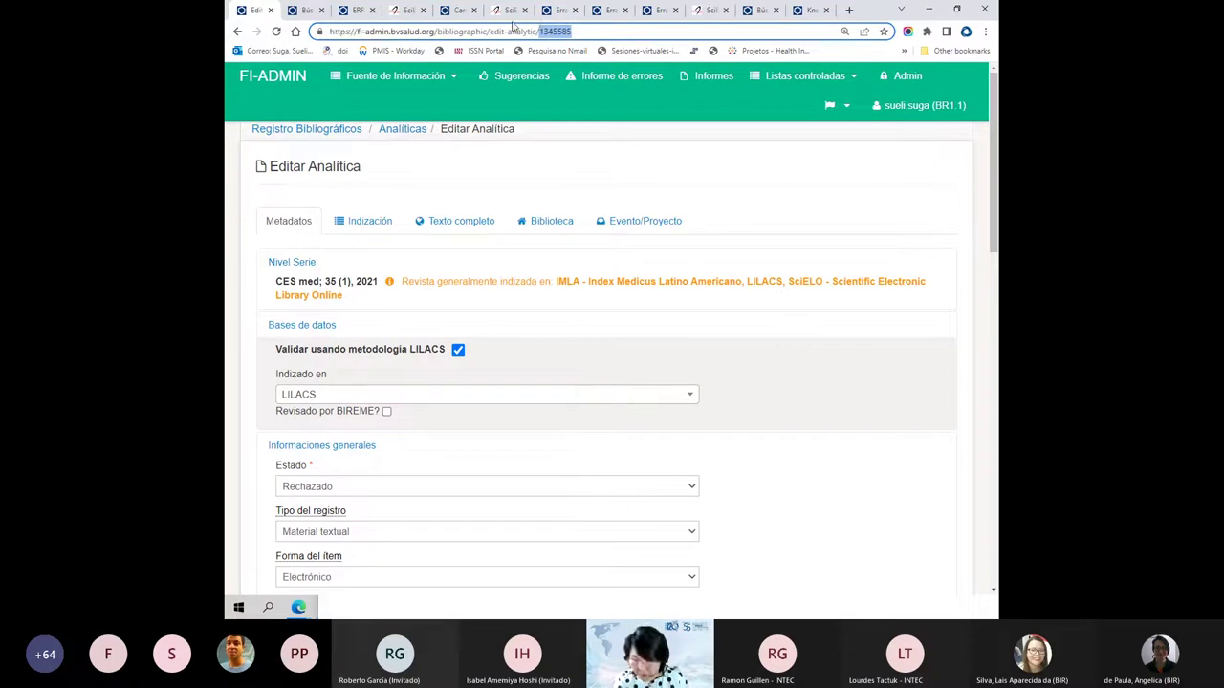
type("1356018")
key("Return")
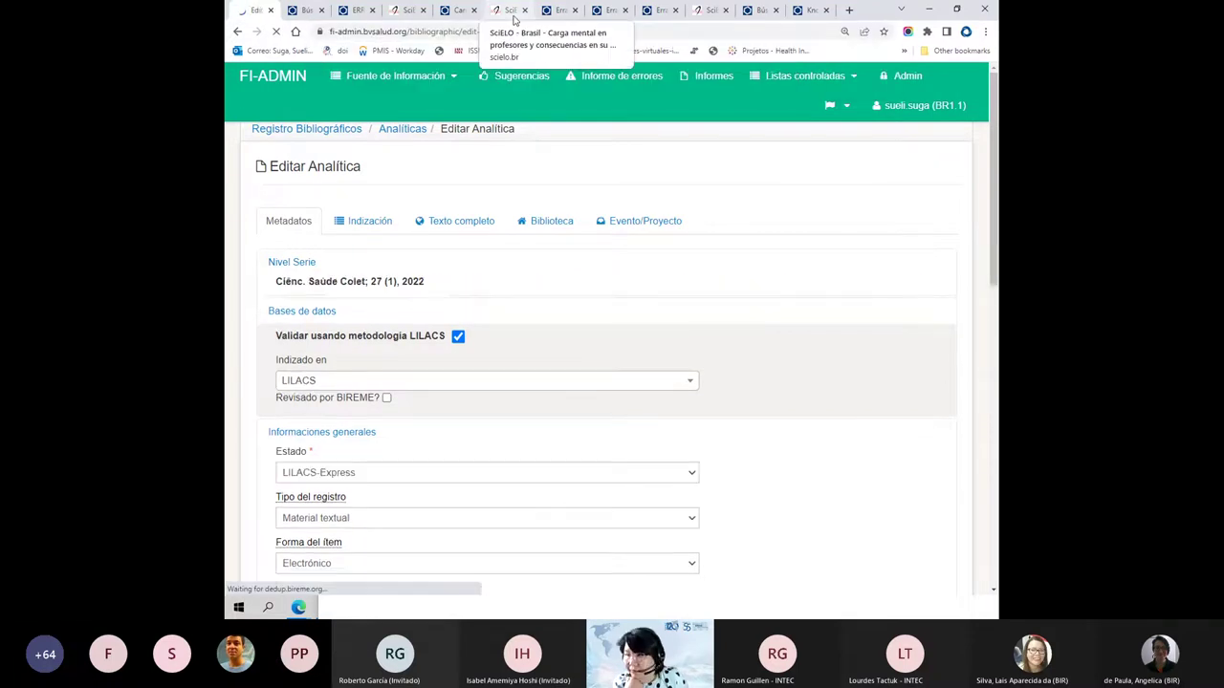
scroll(499, 366, "down", 1)
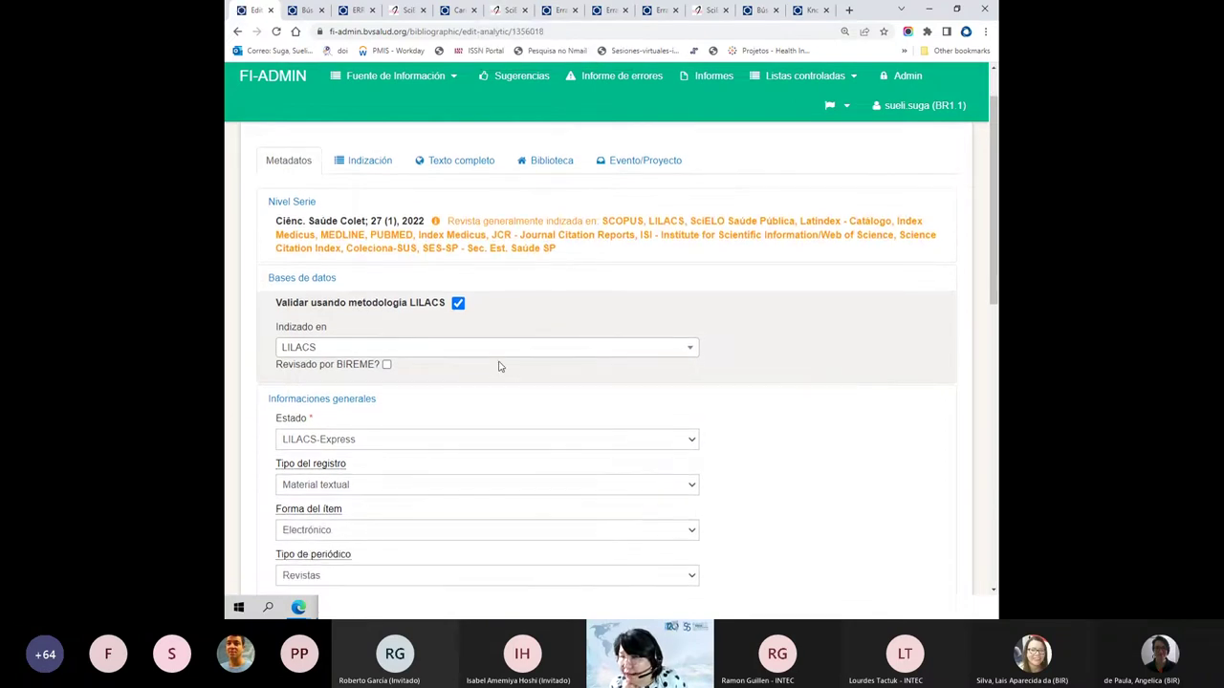
scroll(499, 366, "down", 5)
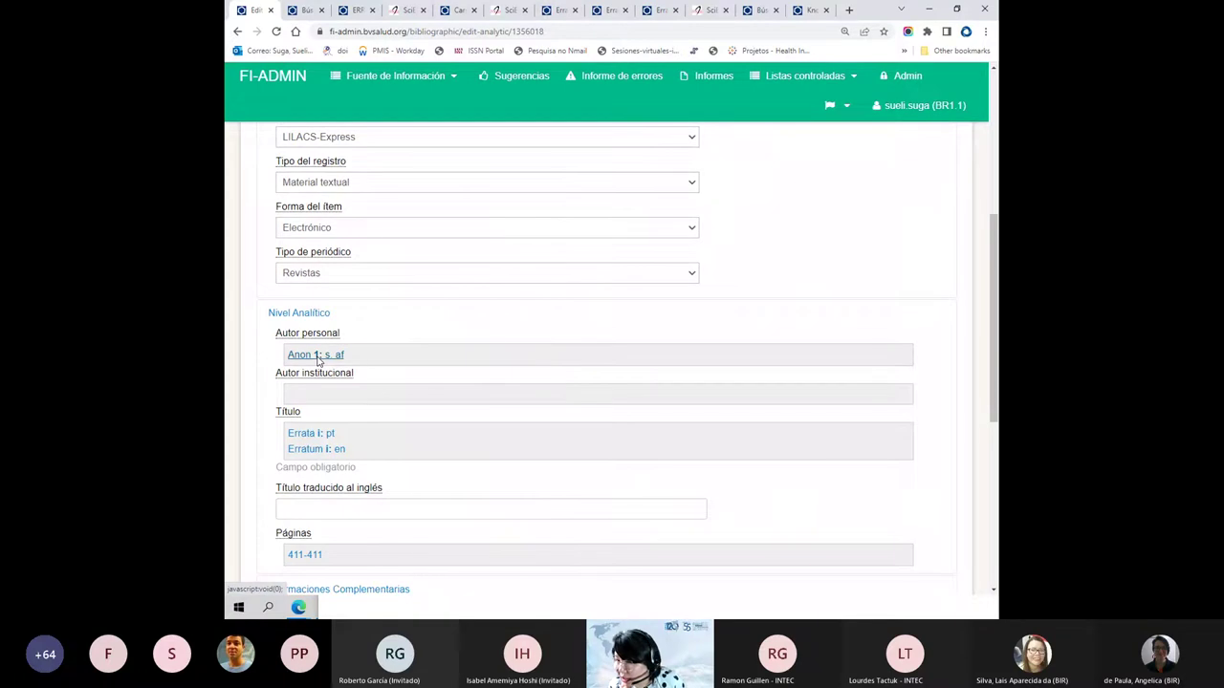
scroll(318, 360, "down", 1)
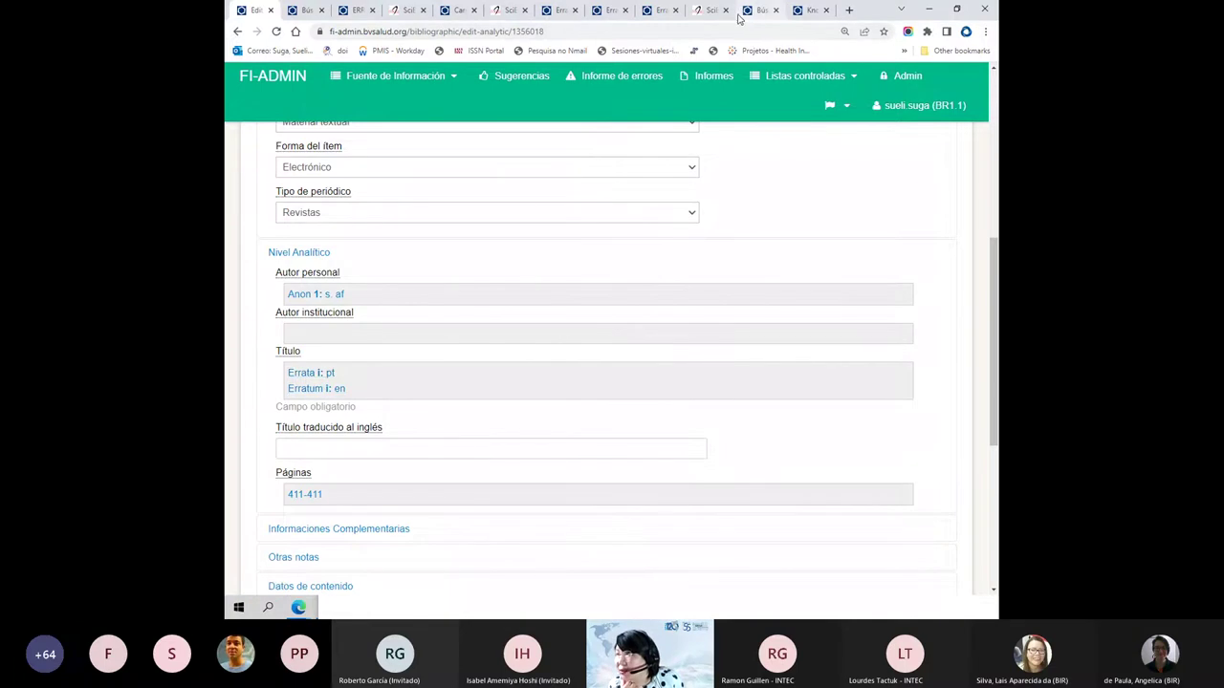
- Extend the record's Portuguese title to "Errata:" followed by the corrected article's title copied from the SciELO erratum
left_click(705, 10)
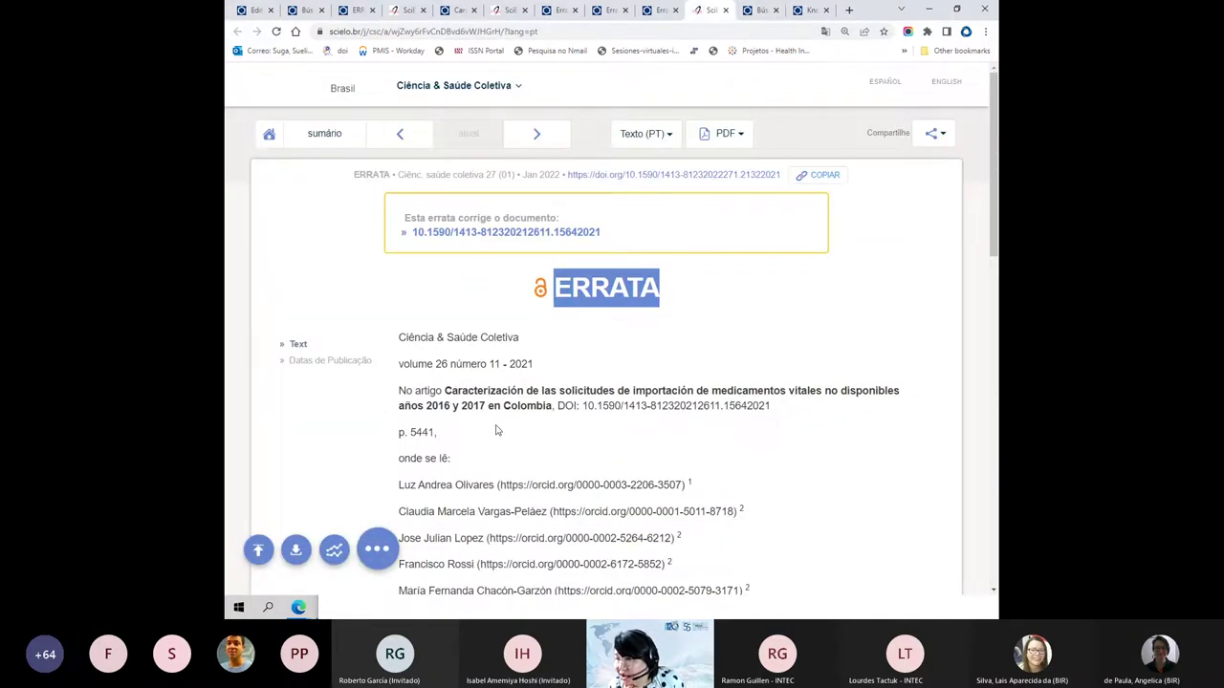
left_click_drag(444, 389, 552, 407)
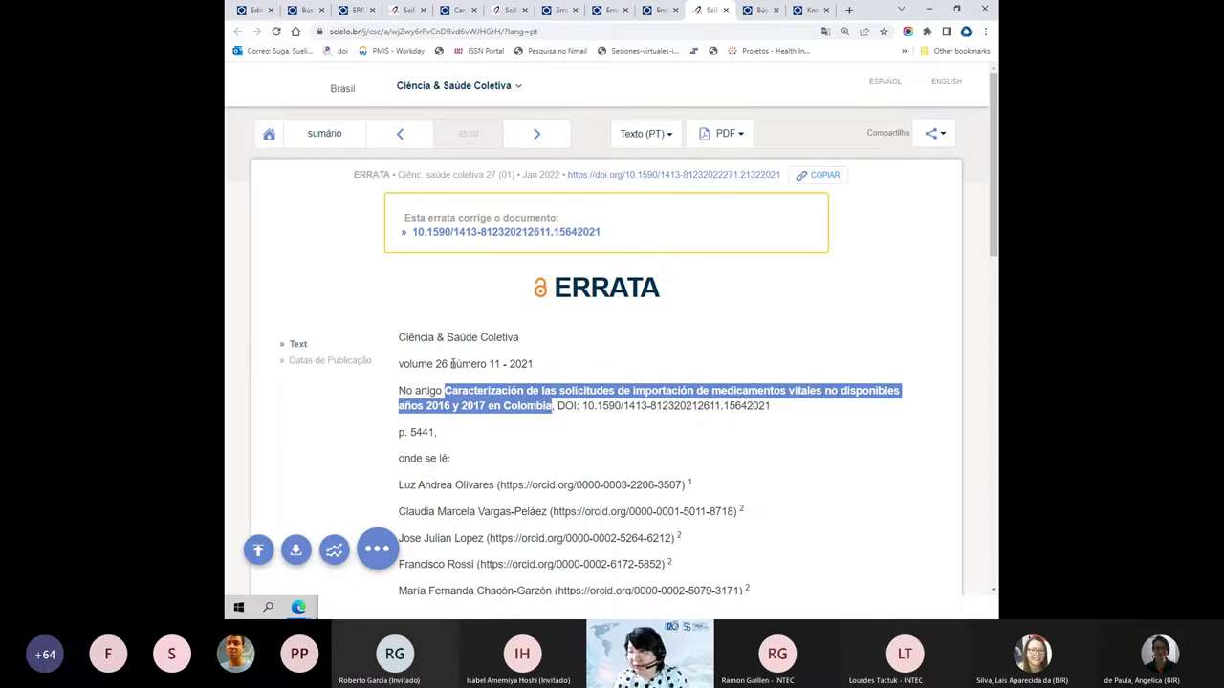
left_click(256, 11)
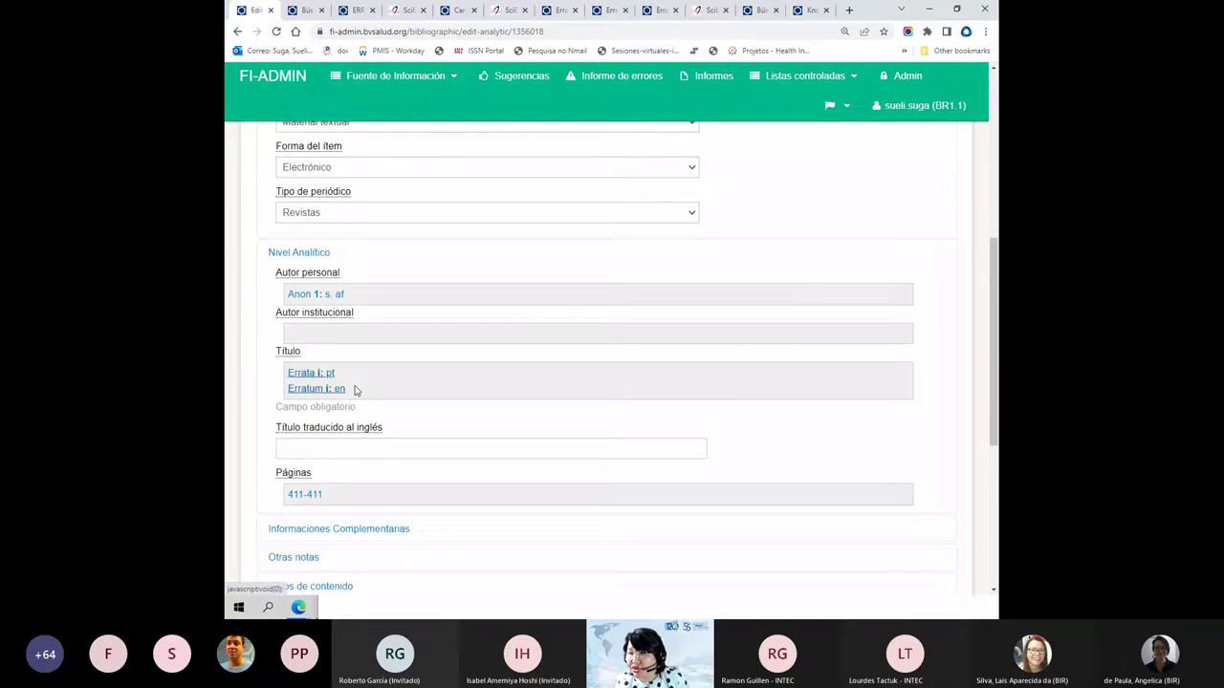
left_click(355, 391)
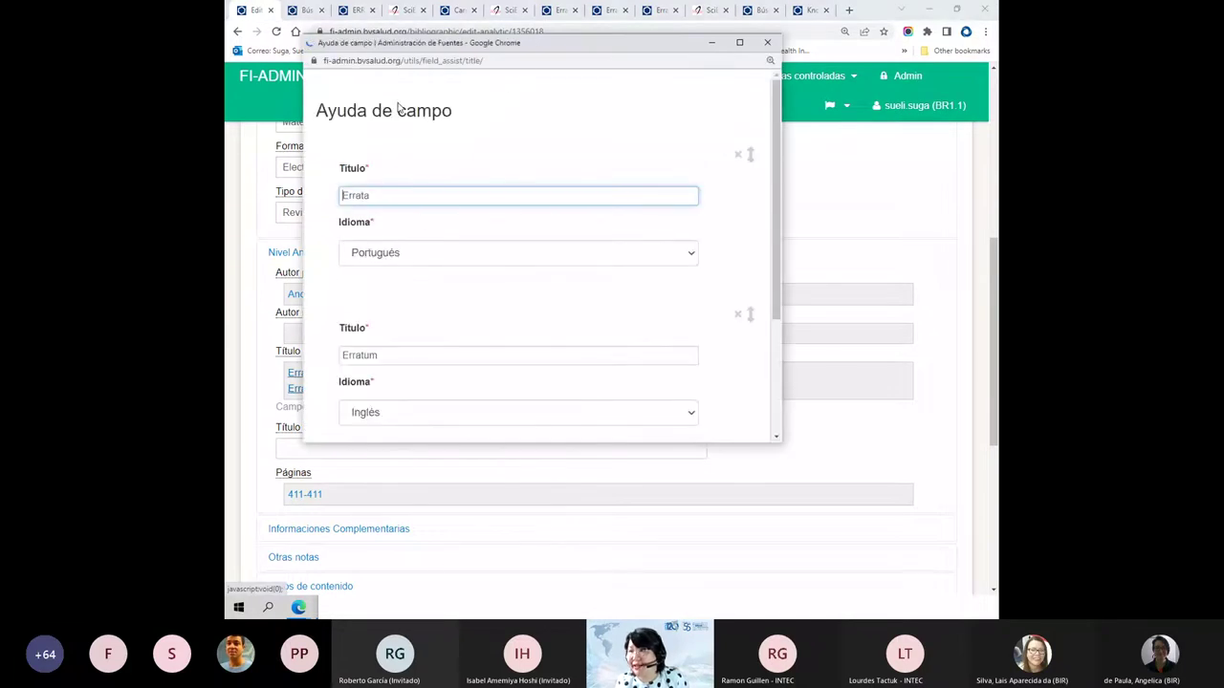
left_click(398, 198)
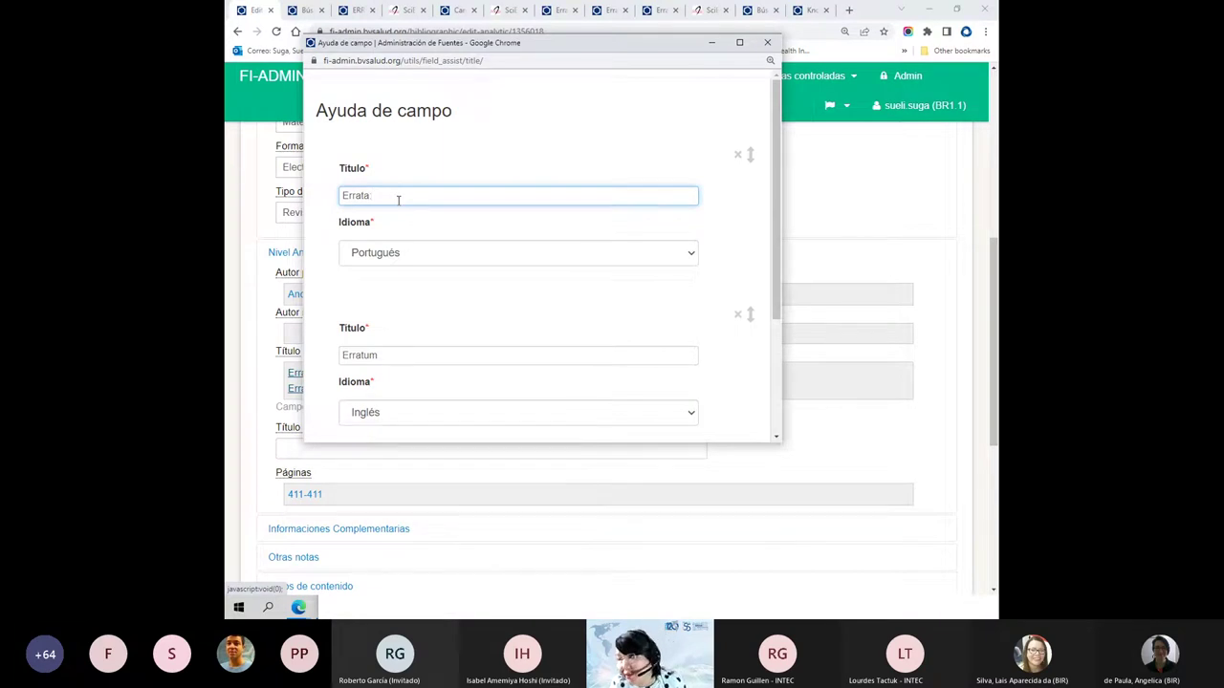
key("ctrl+v")
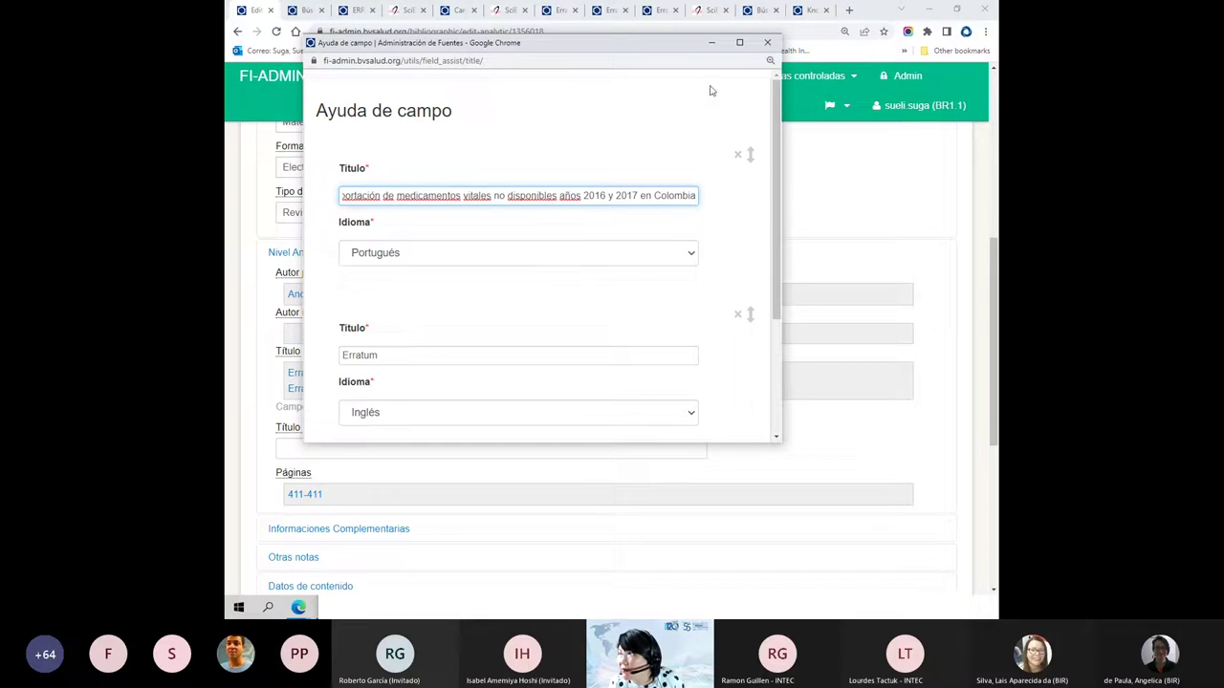
- Review the Portuguese erratum text on SciELO and switch the page to its English version
left_click(713, 11)
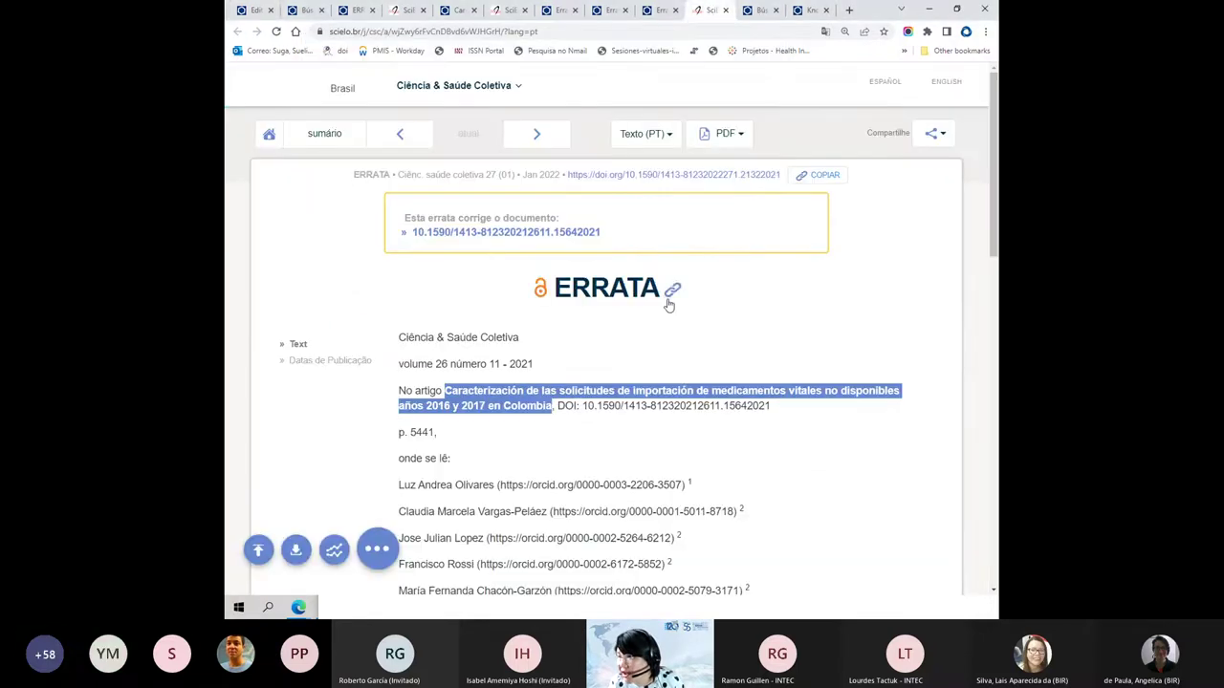
scroll(572, 392, "down", 1)
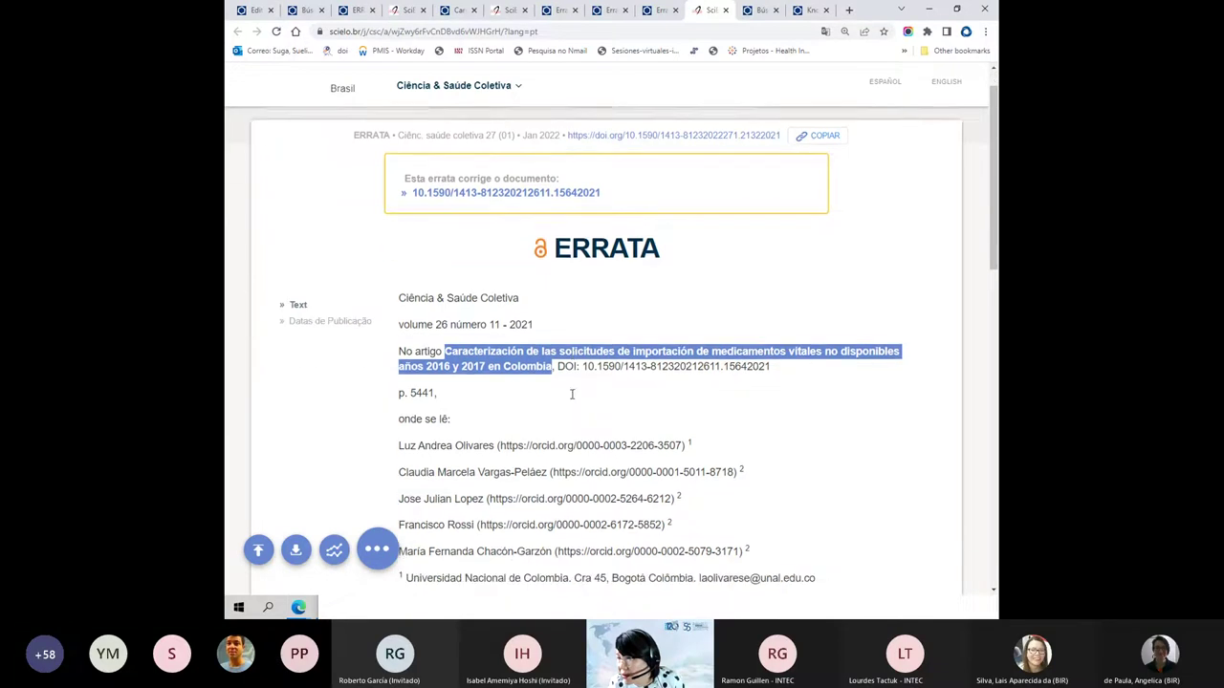
scroll(572, 393, "down", 1)
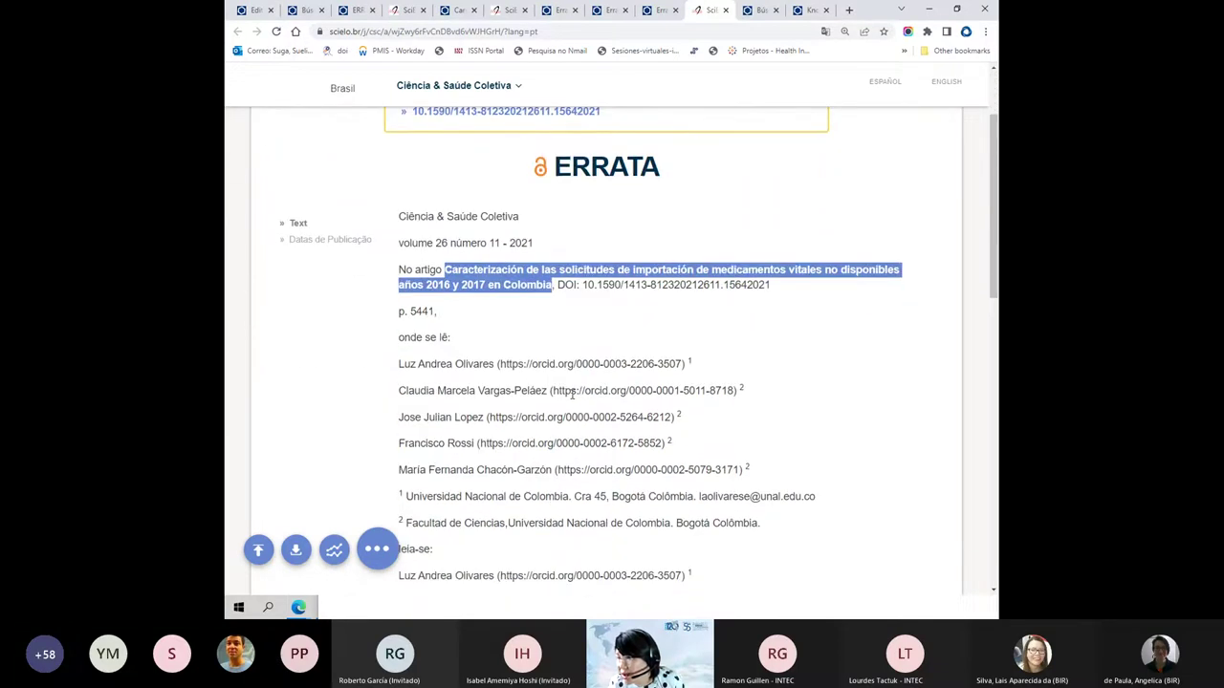
scroll(572, 393, "up", 1)
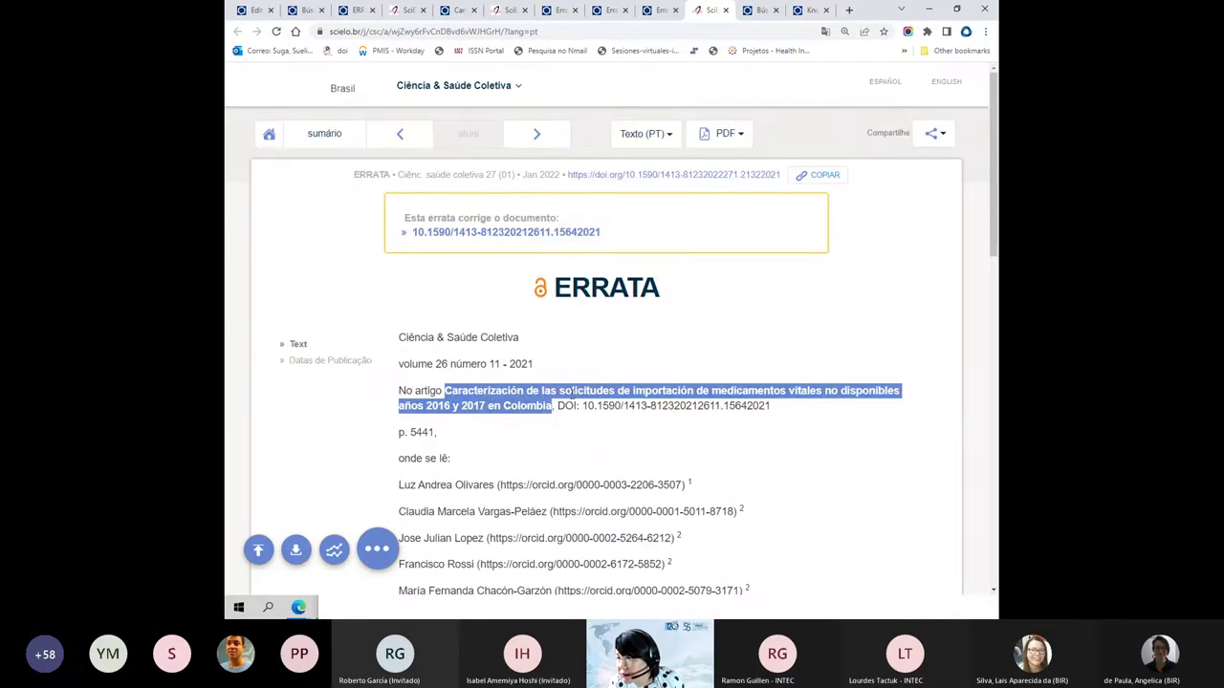
scroll(572, 393, "down", 3)
scroll(572, 394, "down", 2)
scroll(725, 300, "up", 5)
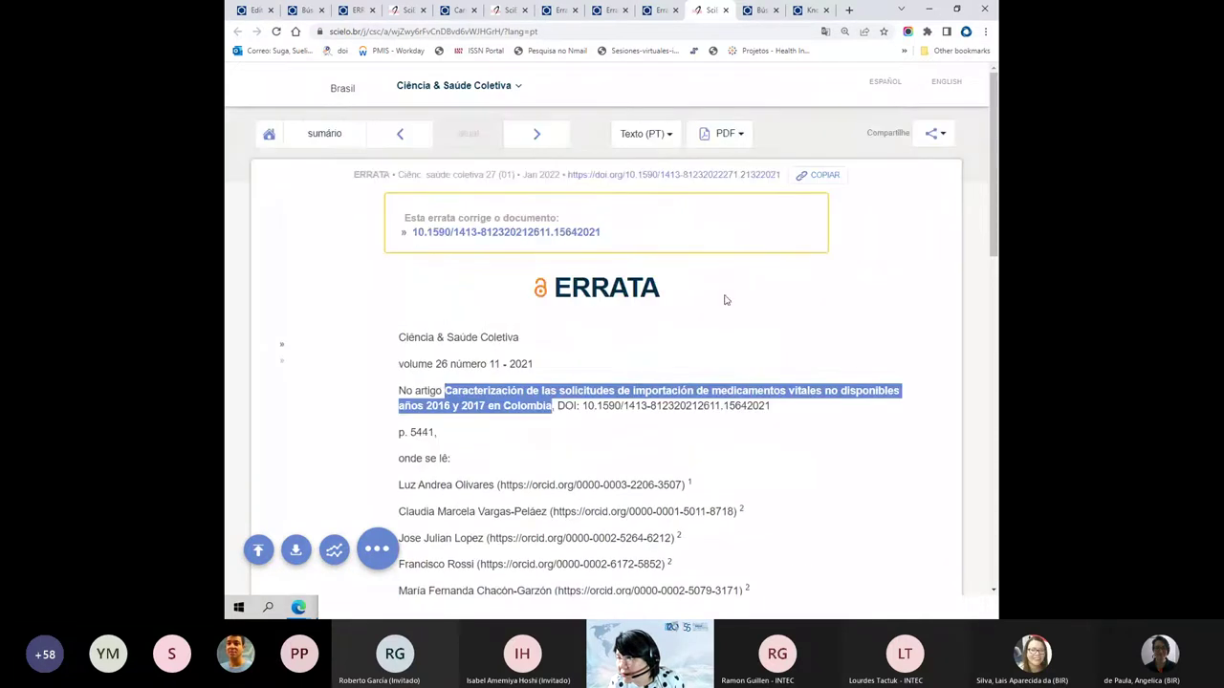
left_click(671, 137)
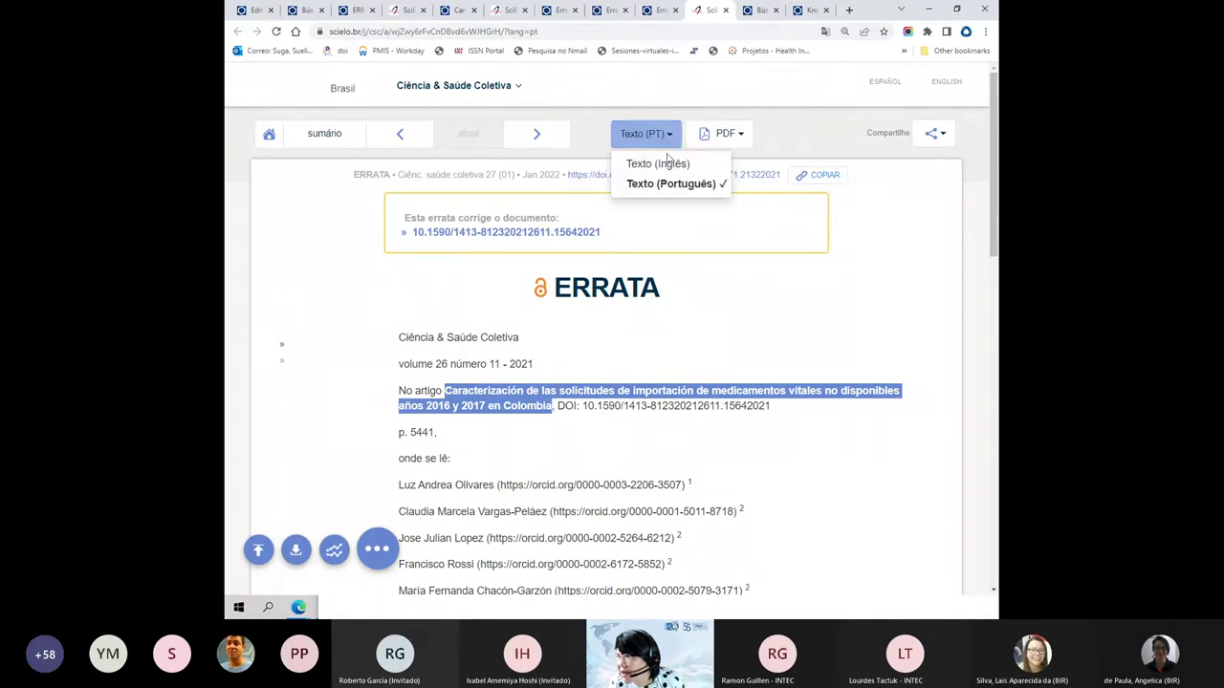
left_click(664, 164)
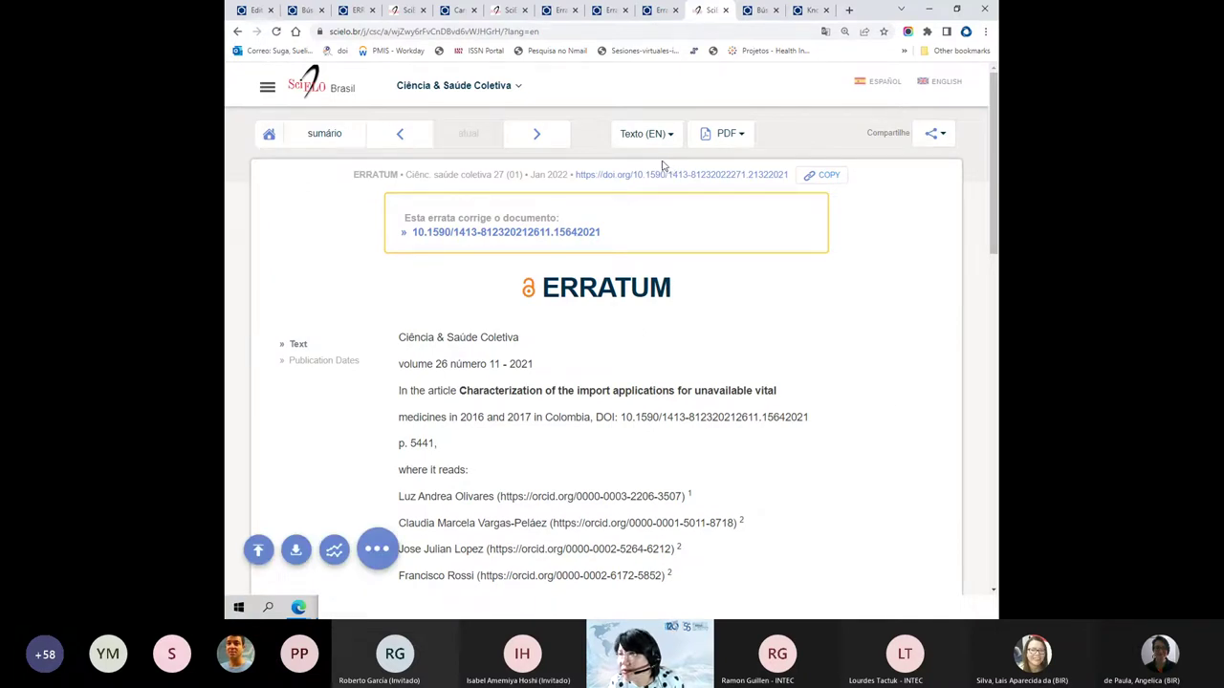
- Return to FI-Admin and set the language of the title beginning "Errata: Caracterización de las solicitudes" to Español
left_click(252, 9)
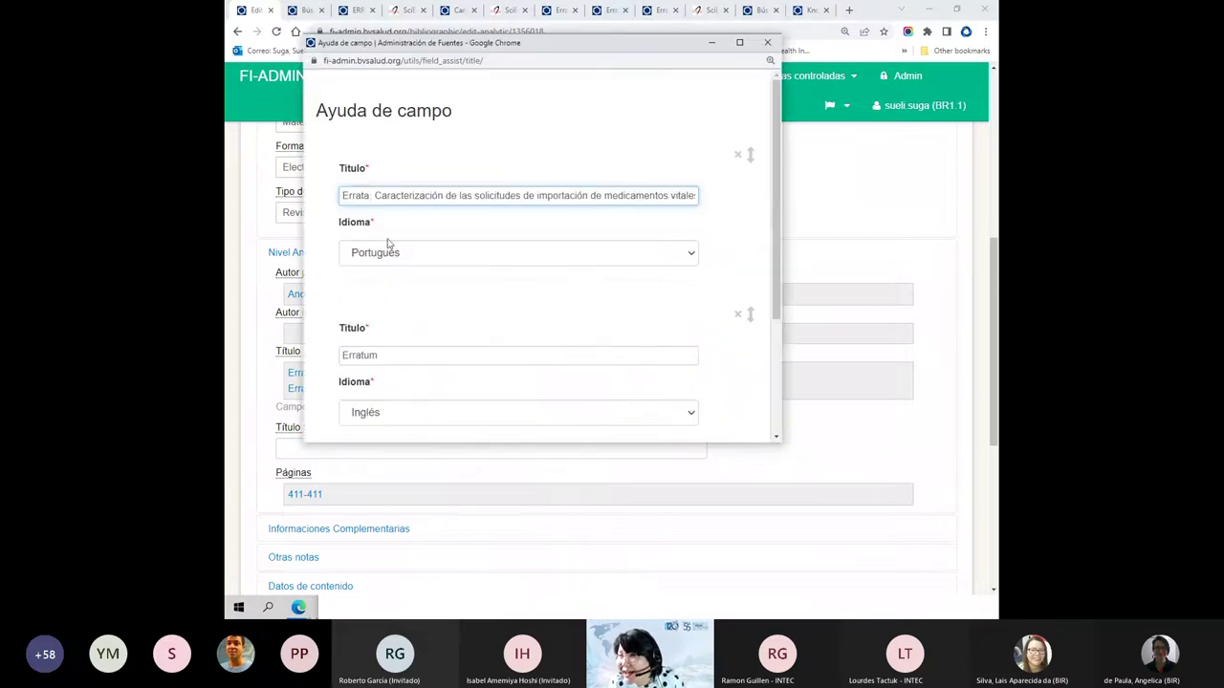
left_click(426, 256)
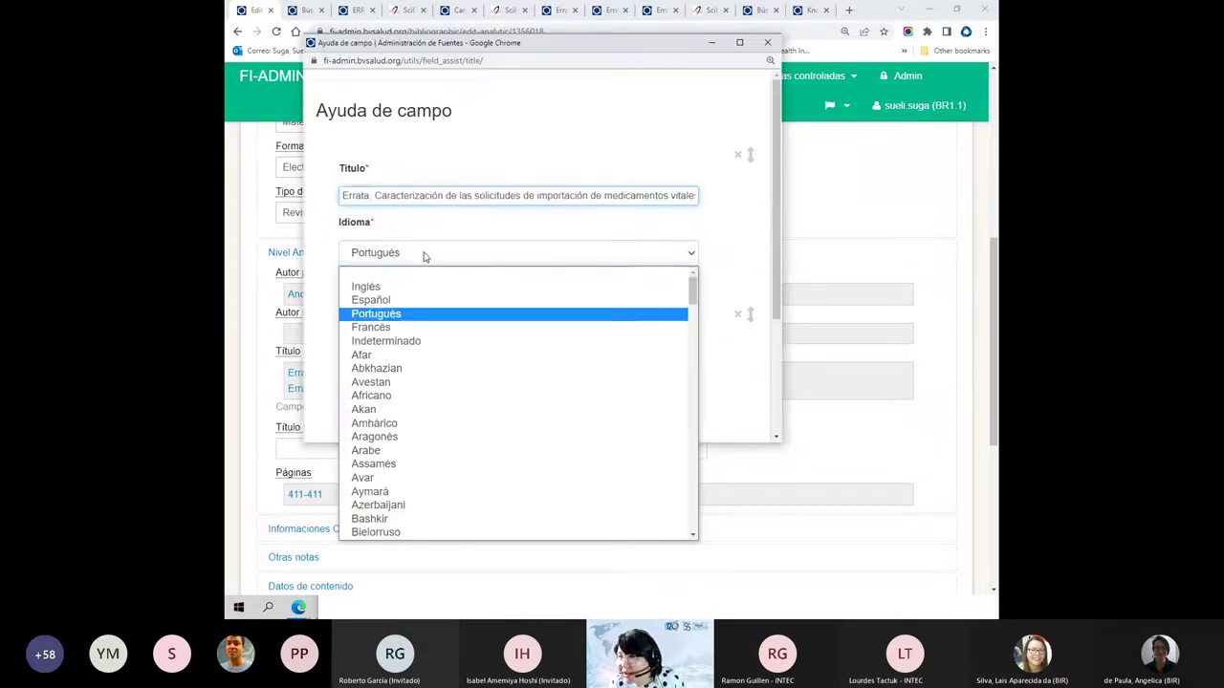
left_click(426, 300)
scroll(426, 302, "down", 1)
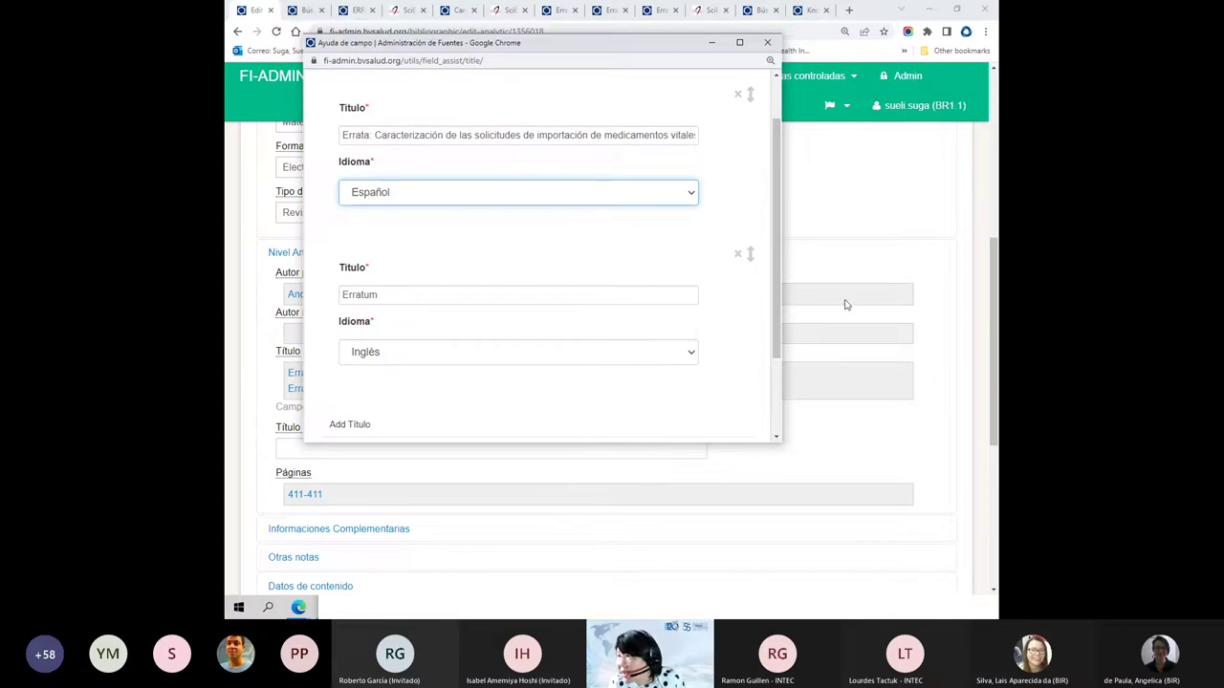
- Extend the English title to "Erratum: Characterization of the import applications for unavailable vital", copied from the SciELO erratum, and save the titles
left_click(896, 209)
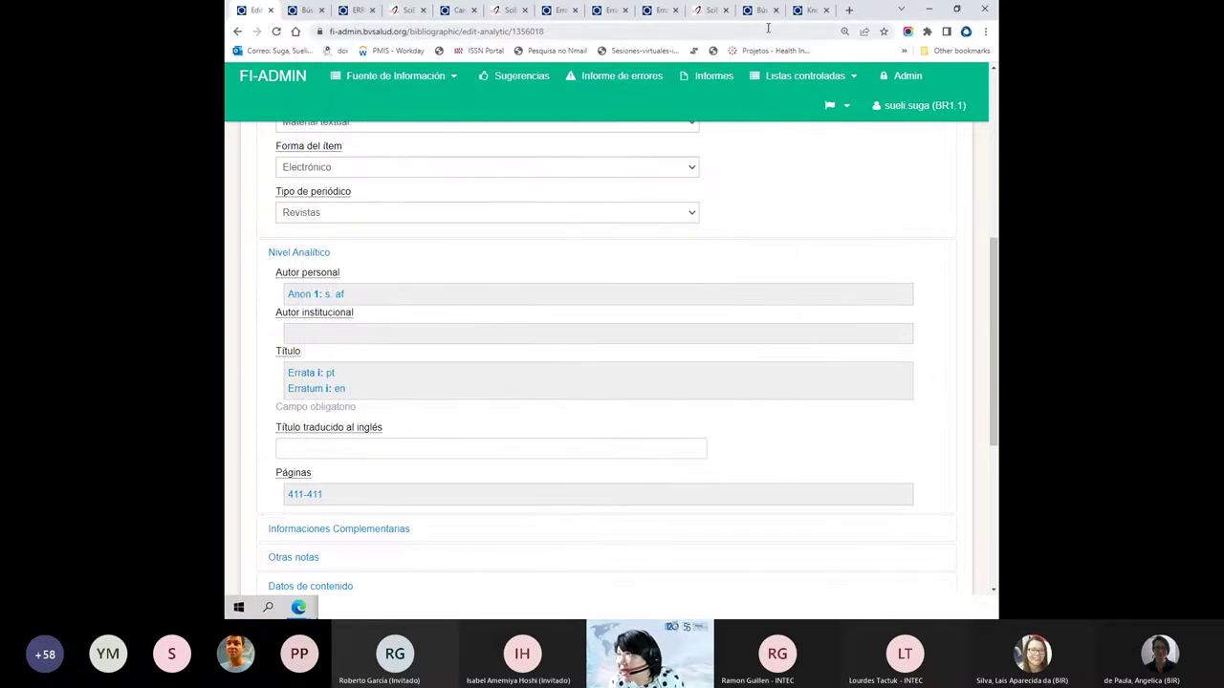
left_click(703, 14)
left_click_drag(460, 394, 779, 387)
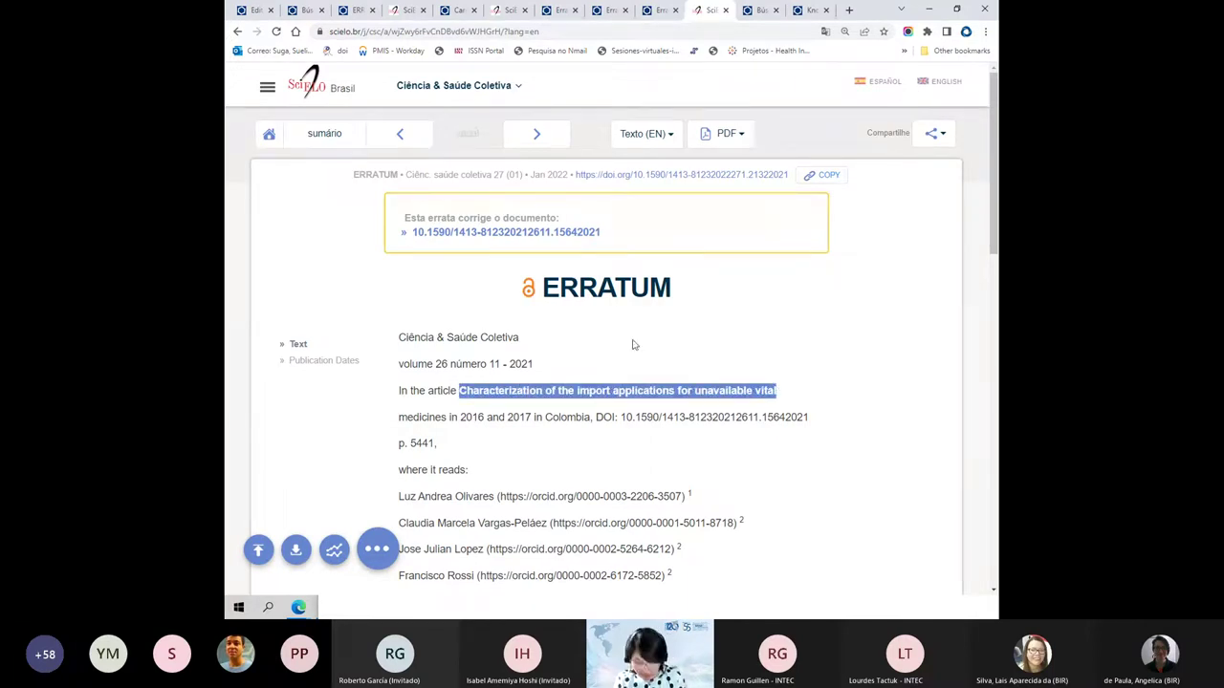
key("alt+Tab")
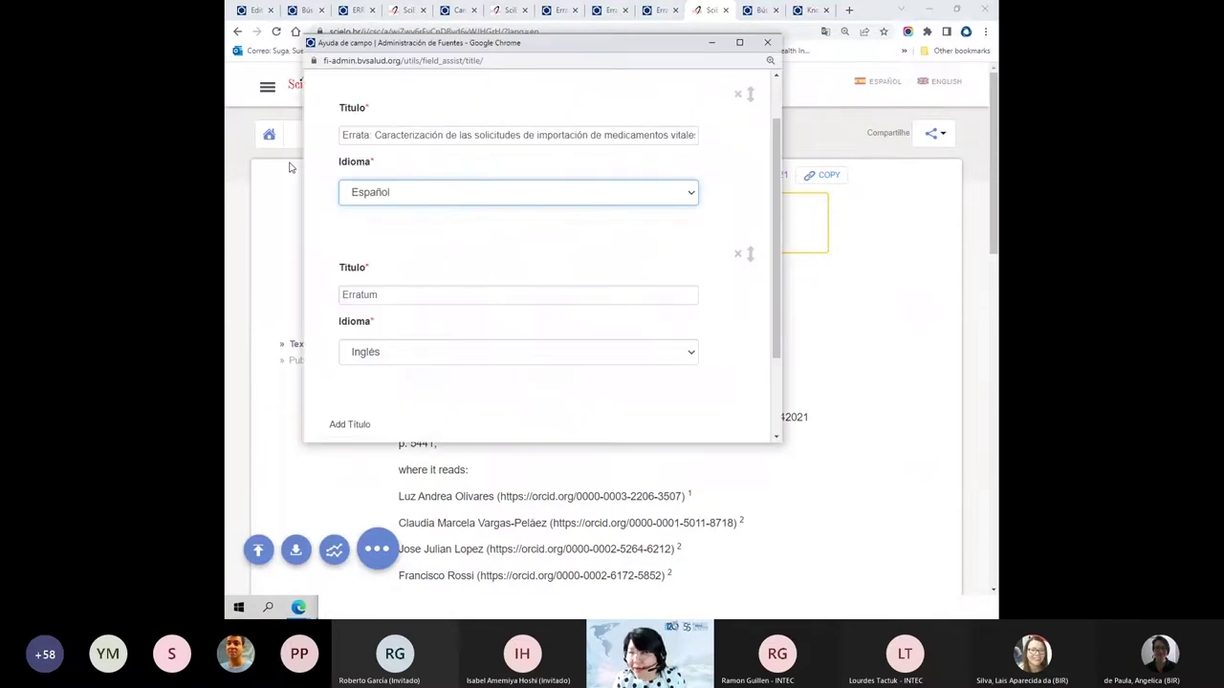
left_click(400, 291)
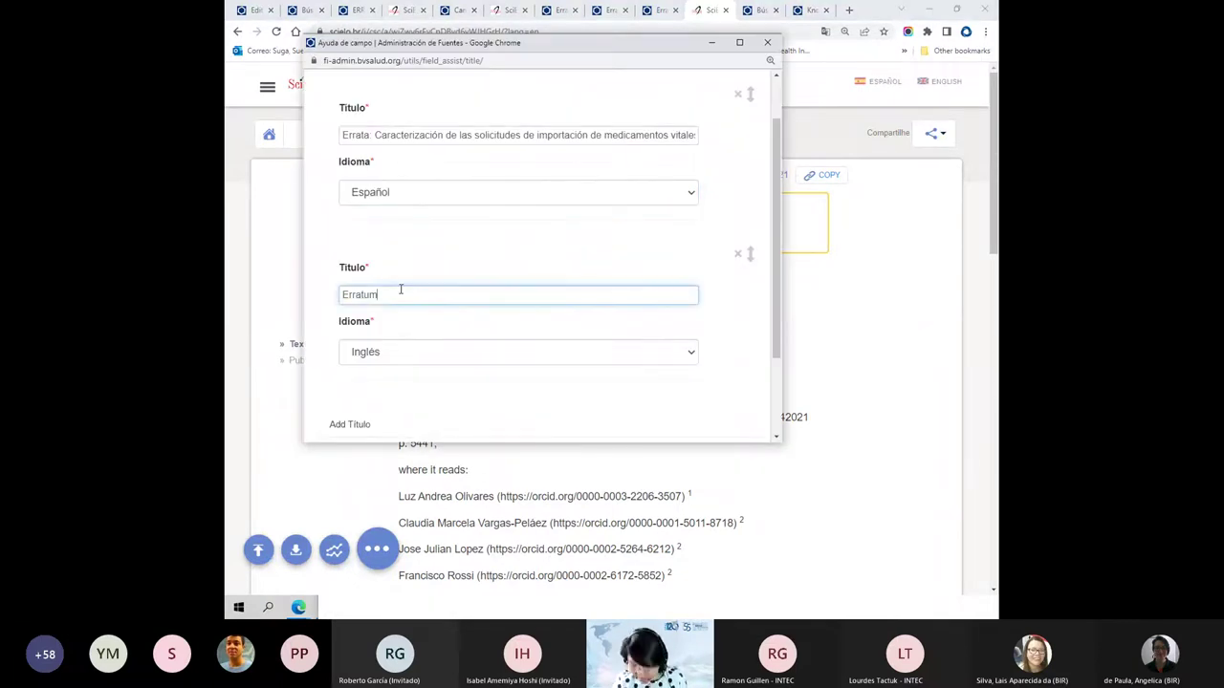
type(": Characterization of the import applications for unavailable vital")
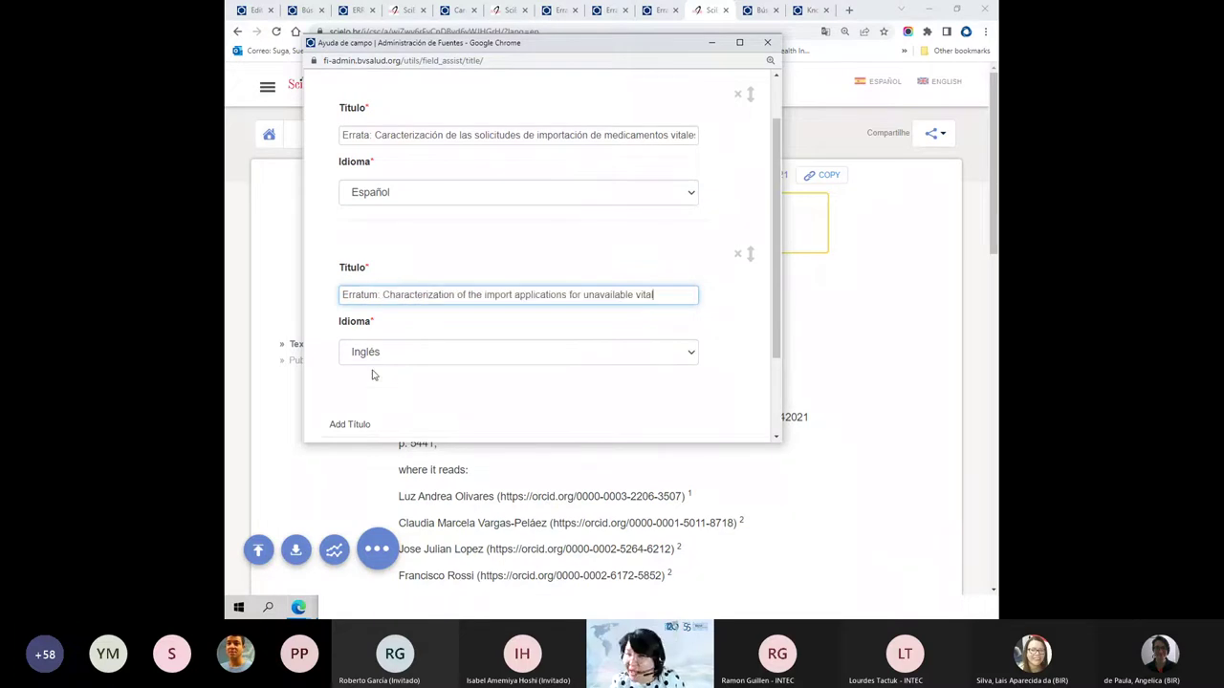
scroll(369, 368, "down", 2)
left_click(347, 349)
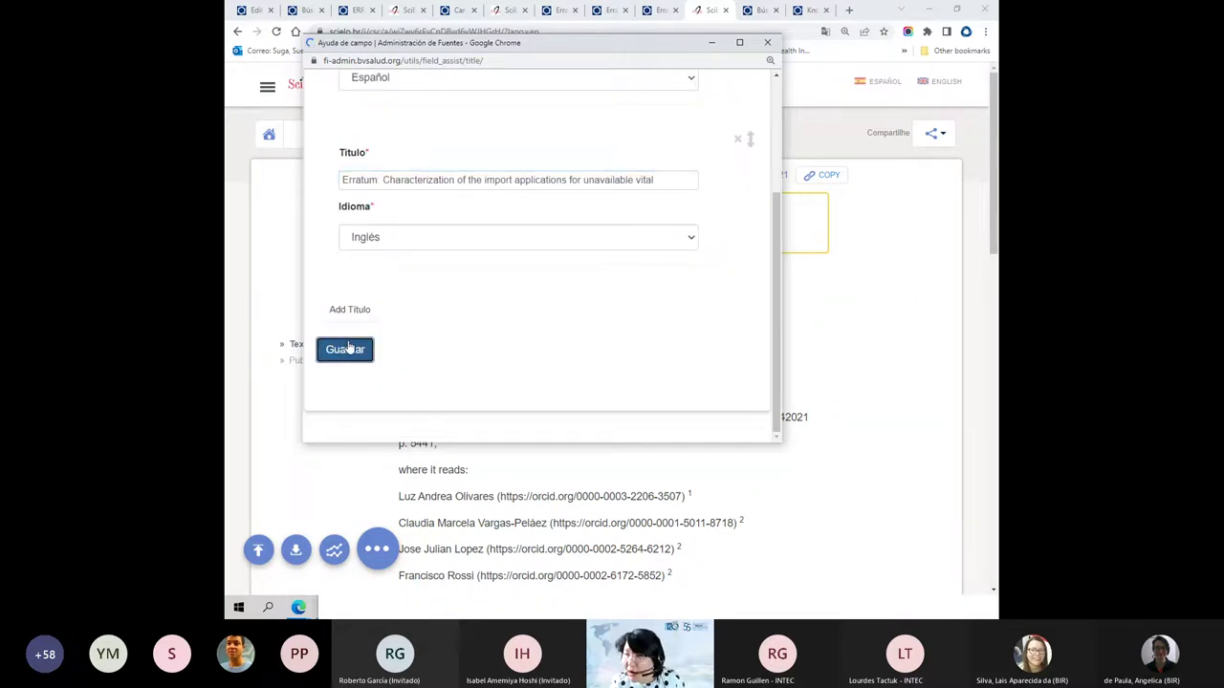
- Return the SciELO erratum to Portuguese, highlight the cited article title, and compare the erratum text with the title field in FI-Admin
left_click(241, 12)
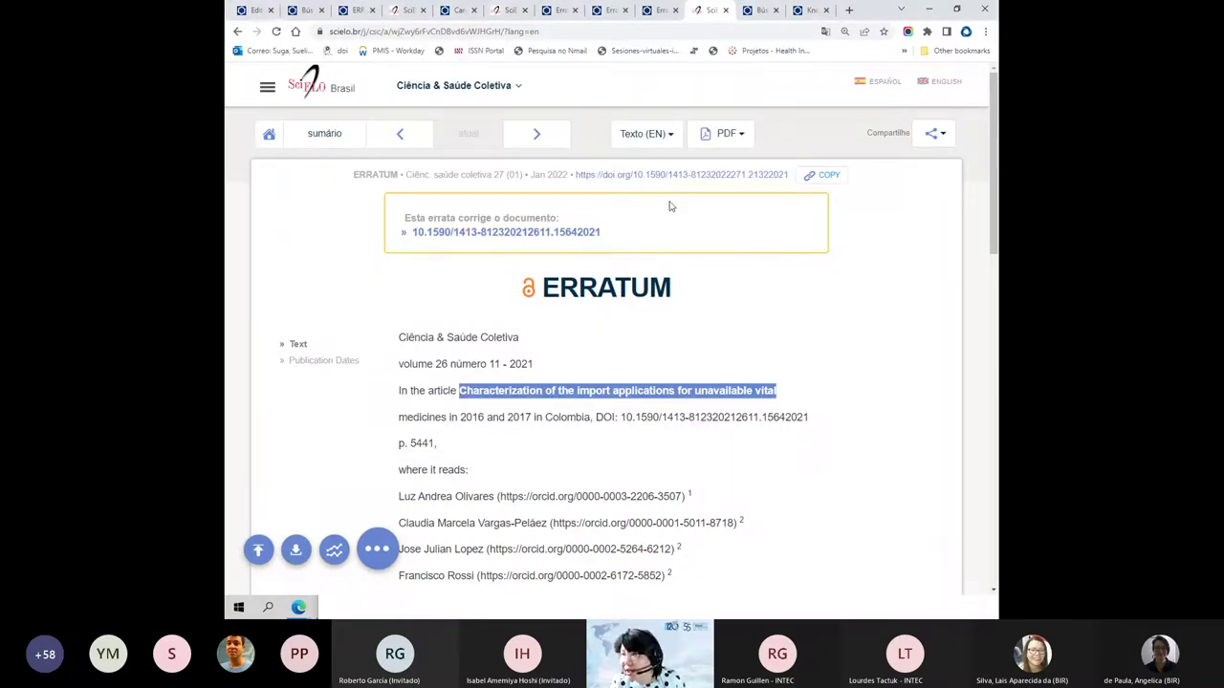
left_click(646, 133)
left_click(676, 182)
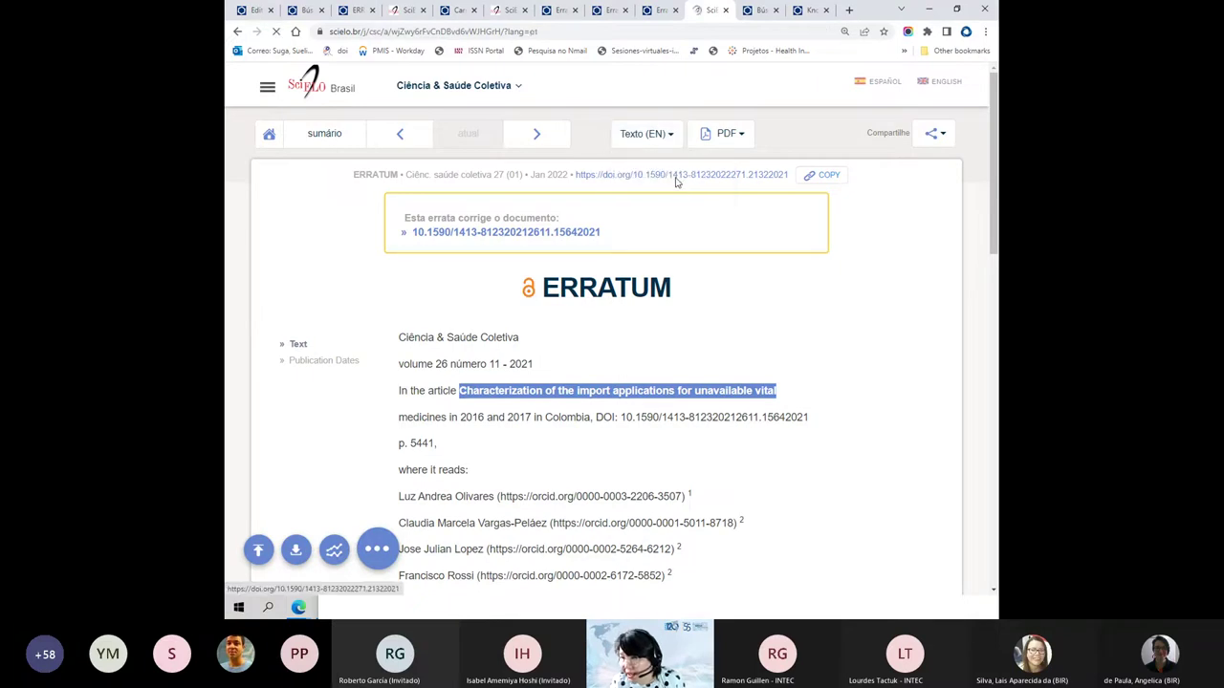
left_click_drag(449, 391, 545, 405)
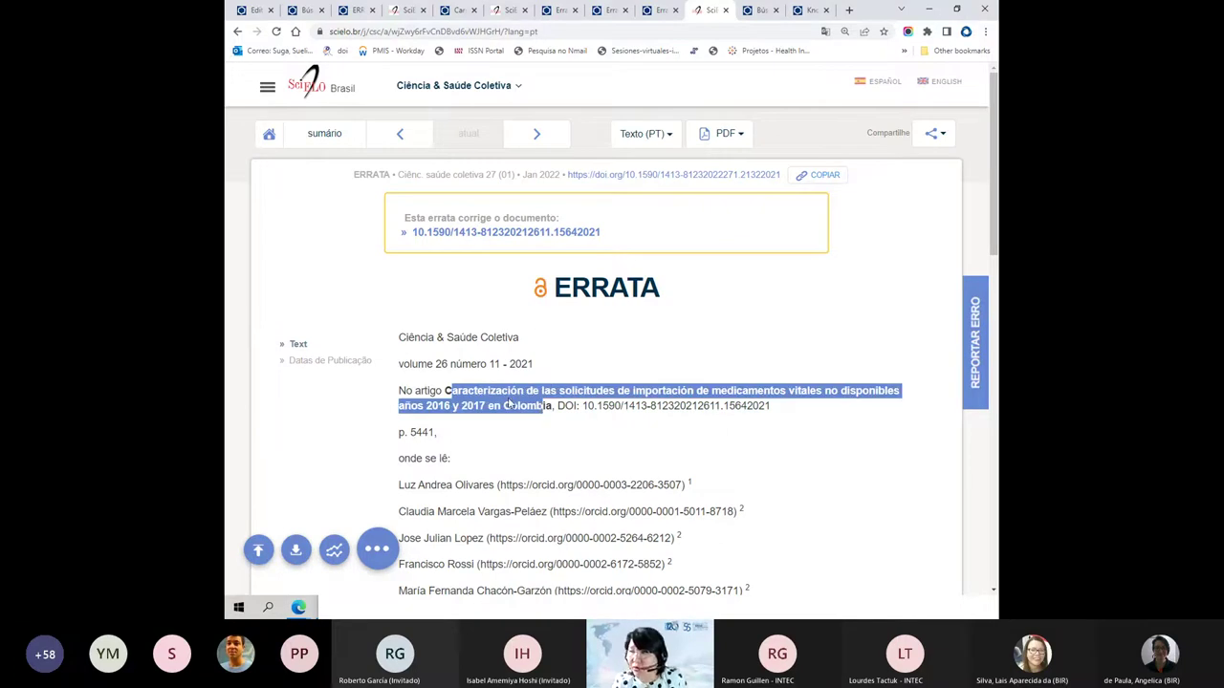
left_click(256, 13)
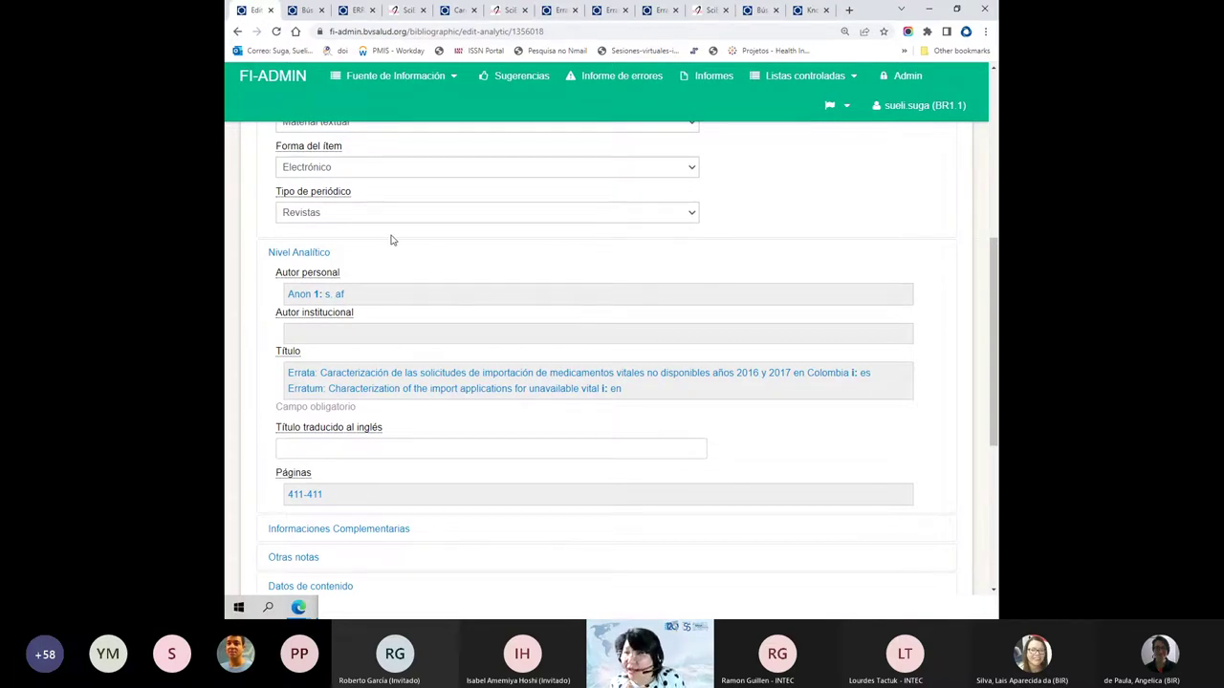
left_click(699, 19)
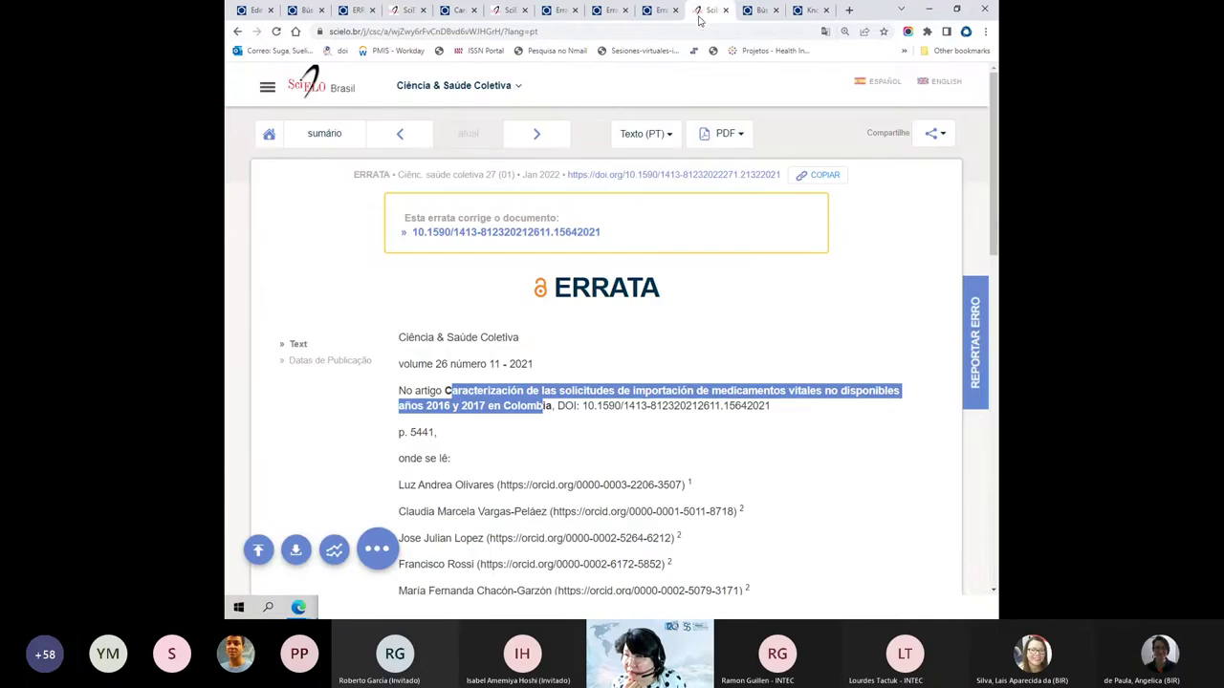
scroll(641, 359, "down", 2)
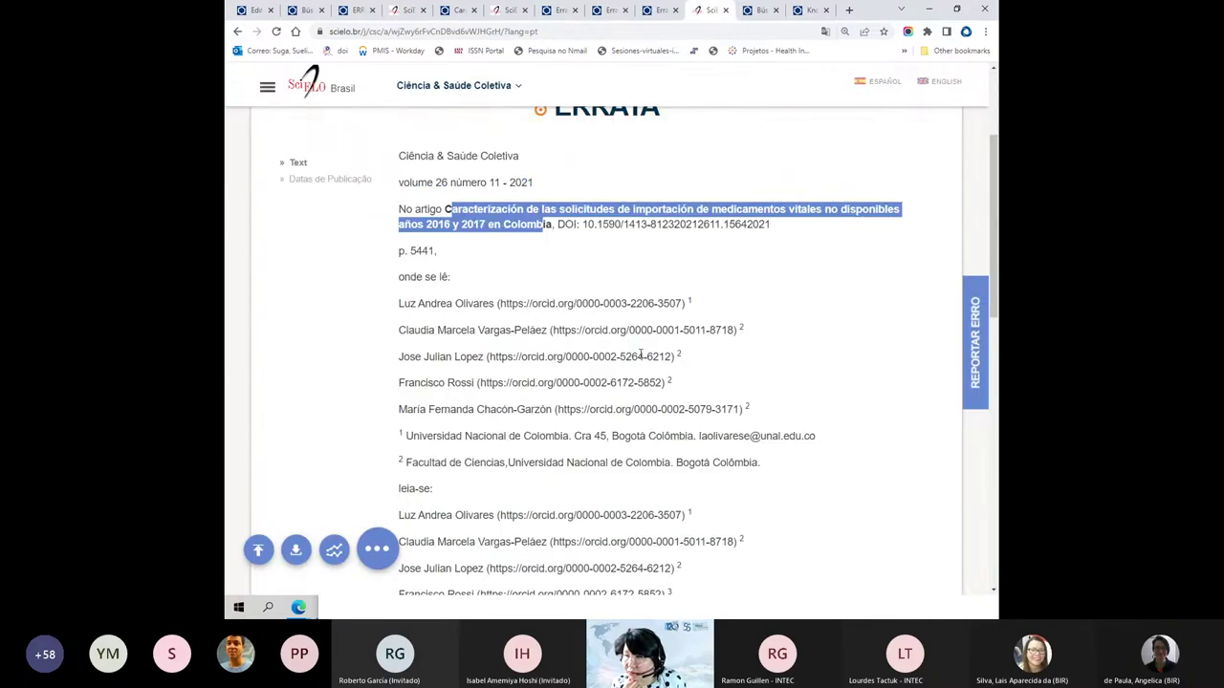
scroll(642, 358, "down", 3)
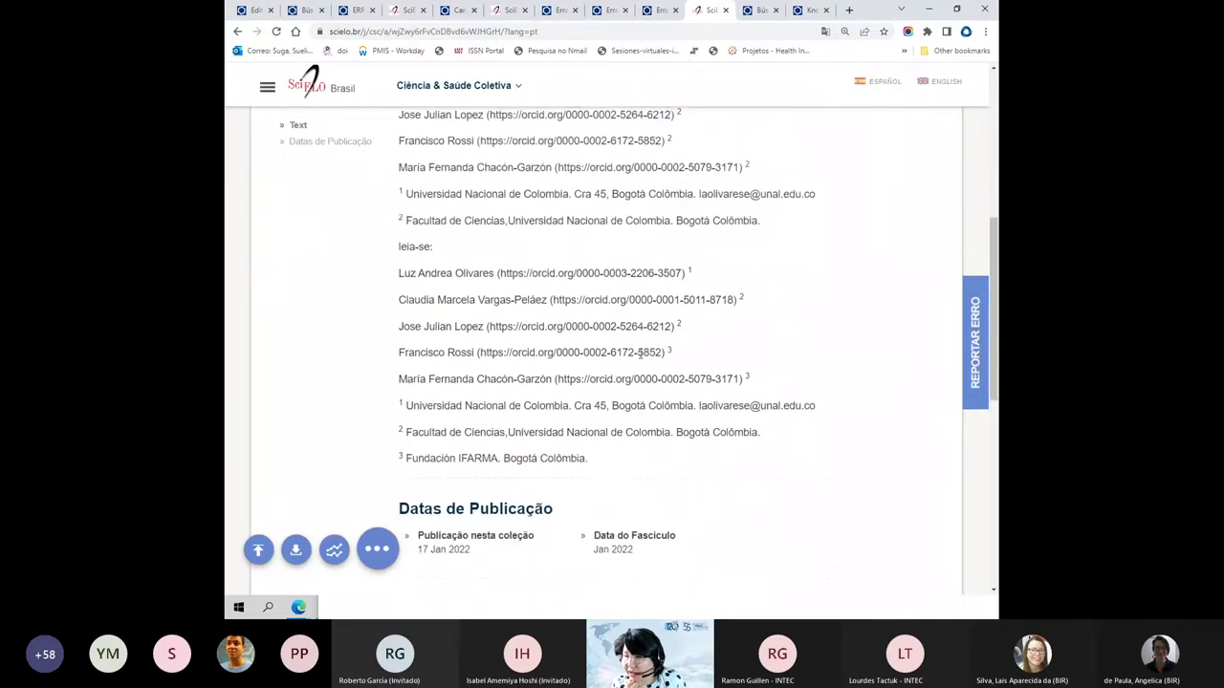
scroll(639, 352, "up", 5)
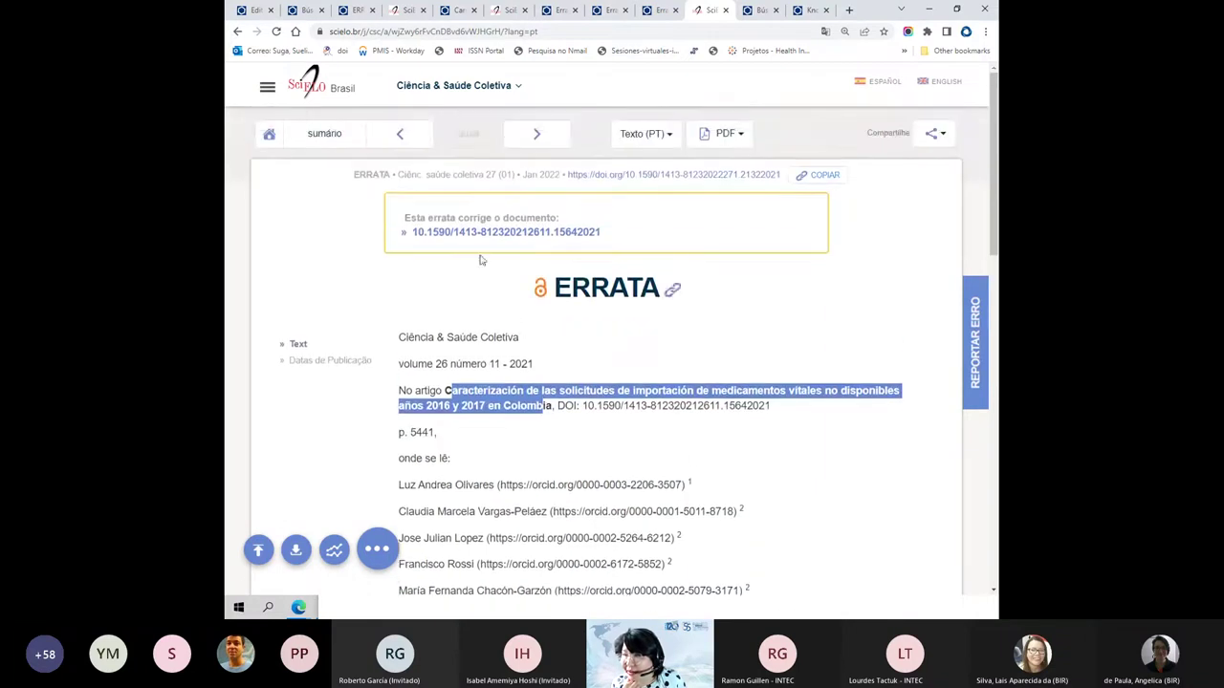
- Expand the FI-Admin record's complementary information and examine its text language and DOI number
left_click(251, 9)
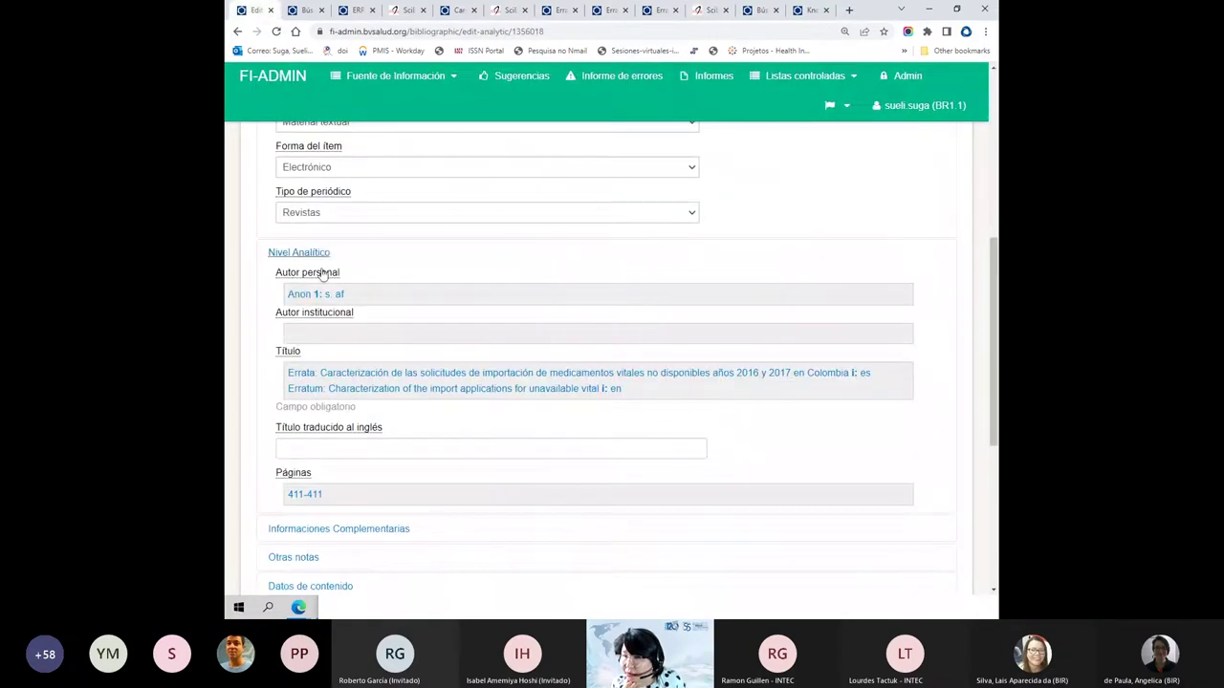
scroll(326, 288, "down", 2)
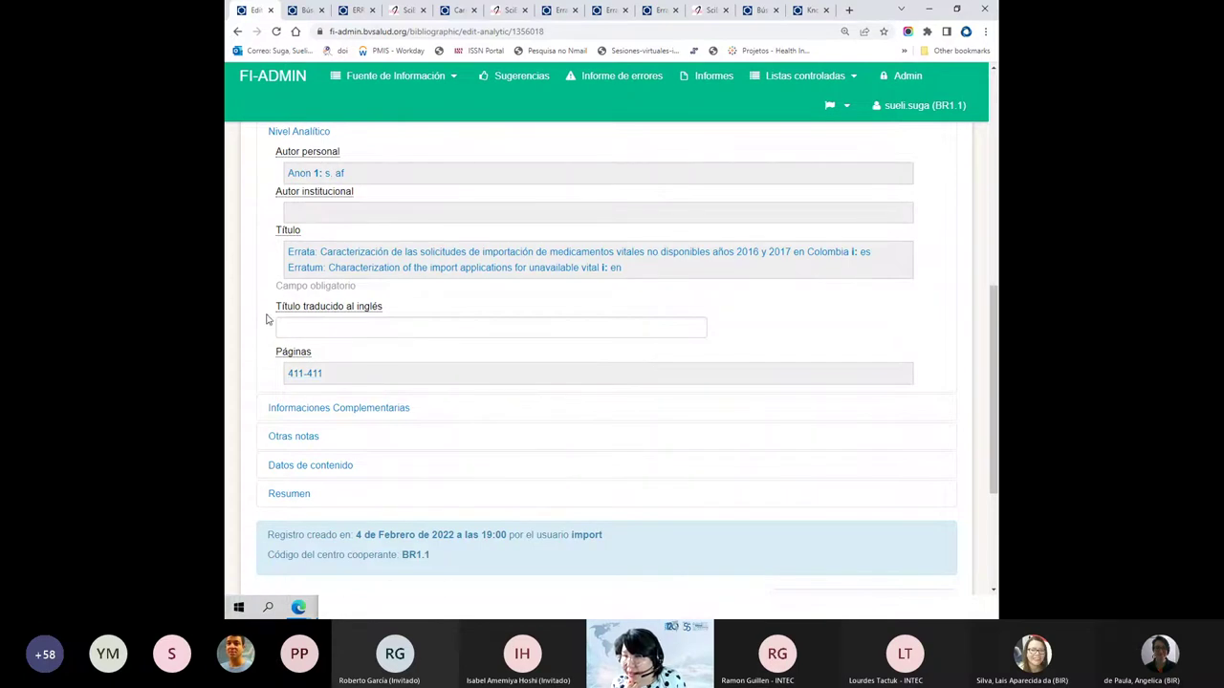
scroll(268, 320, "down", 1)
left_click(271, 348)
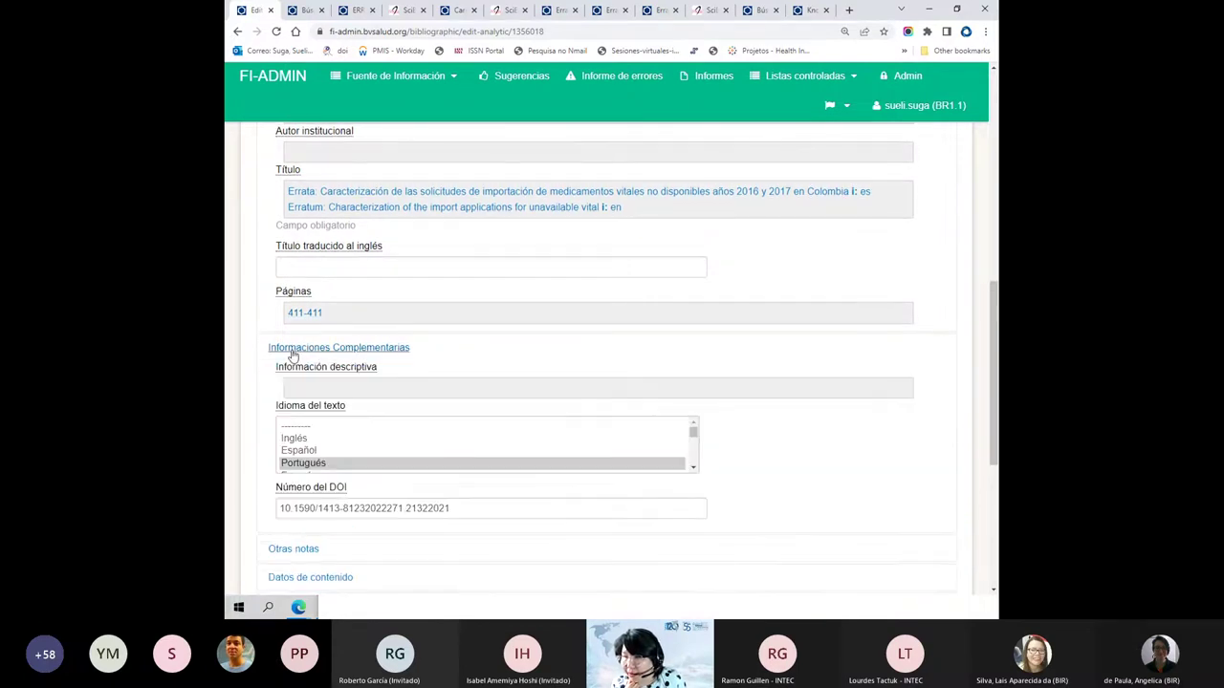
scroll(287, 355, "down", 1)
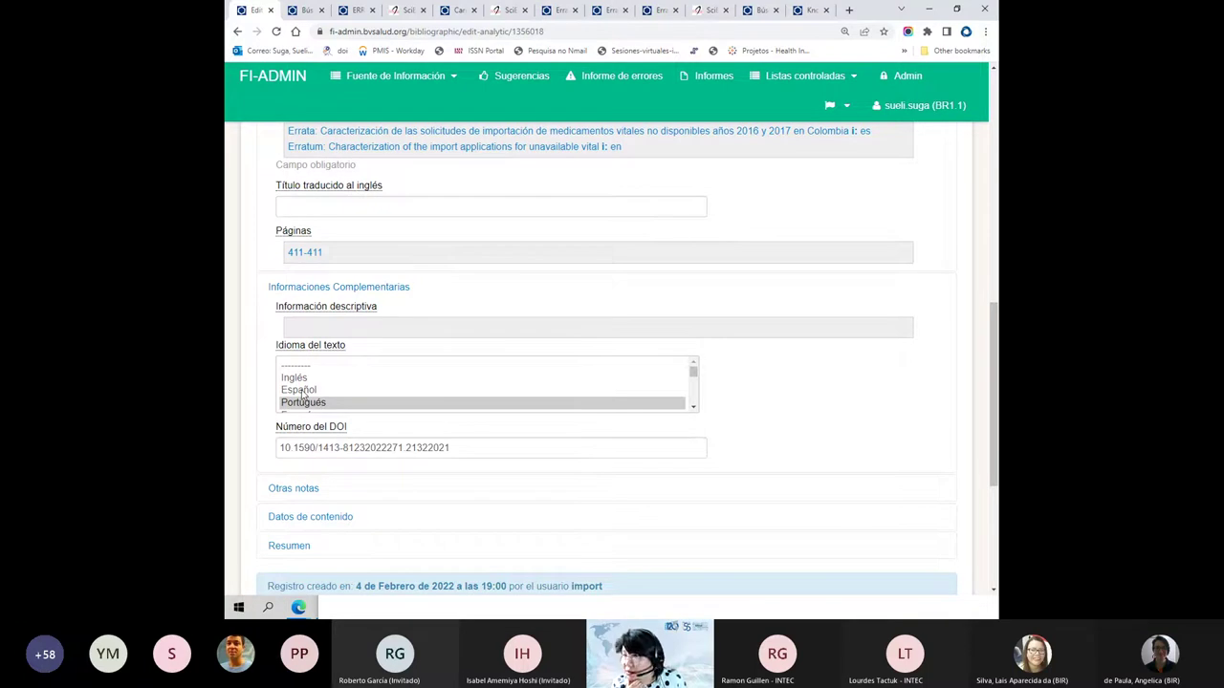
- Open the Portuguese PDF of the erratum from its SciELO page
left_click(700, 12)
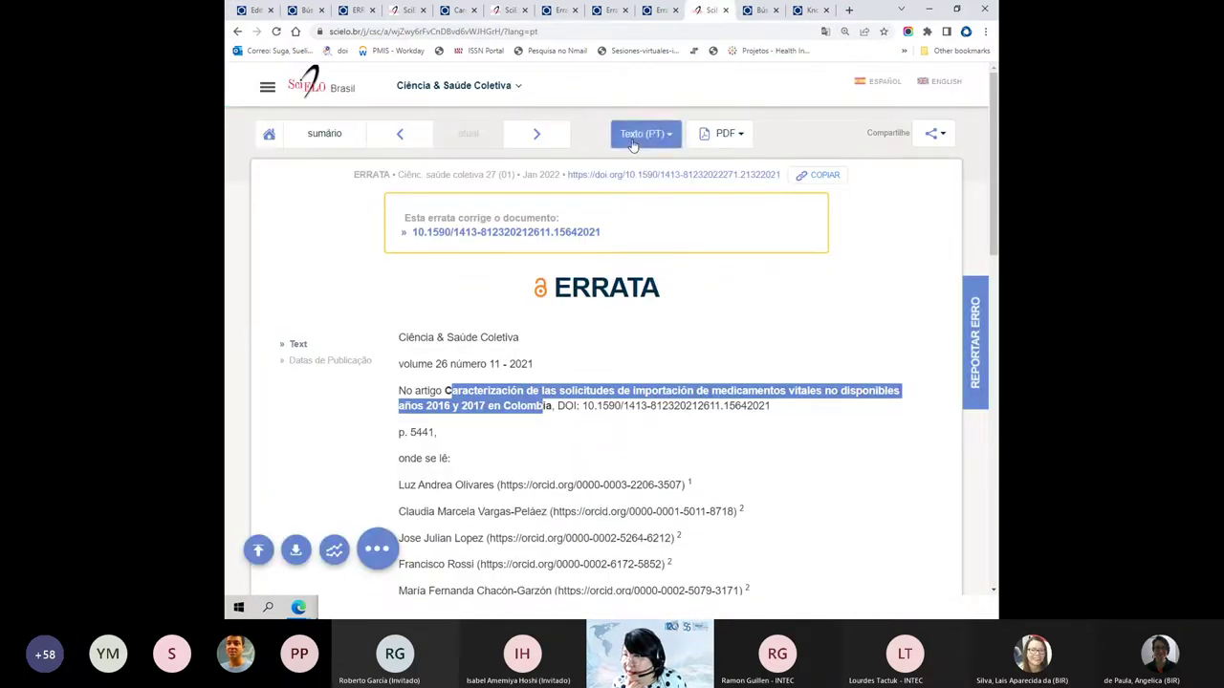
left_click(724, 134)
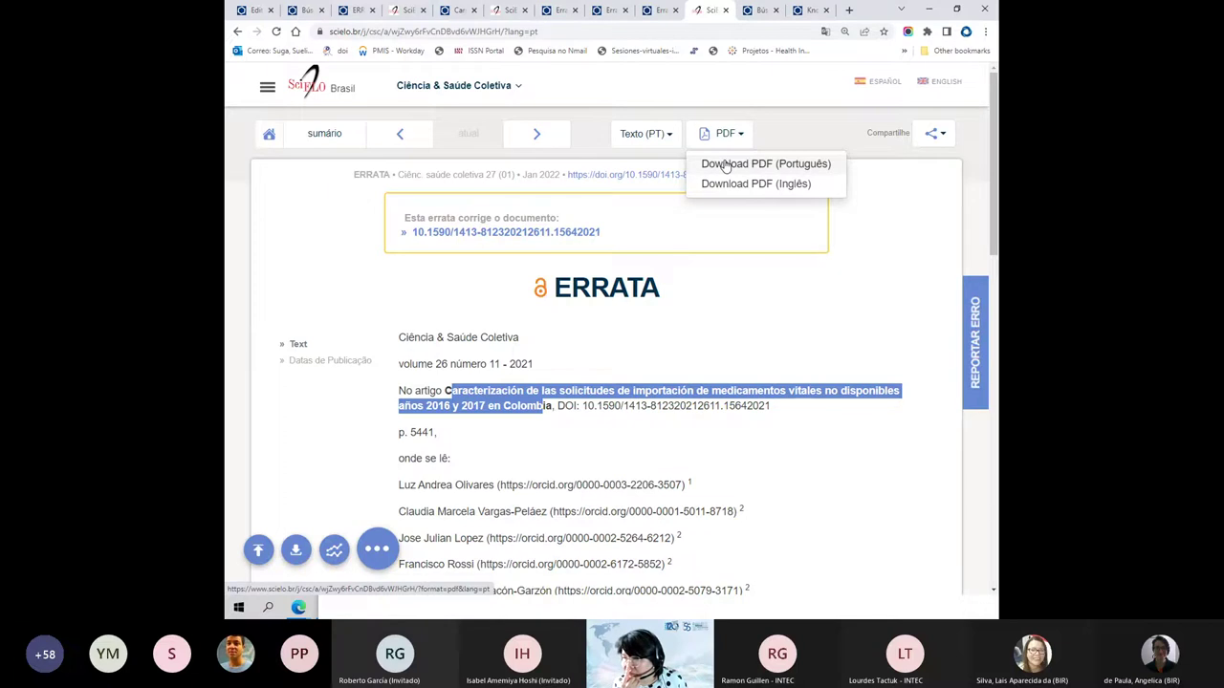
left_click(724, 165)
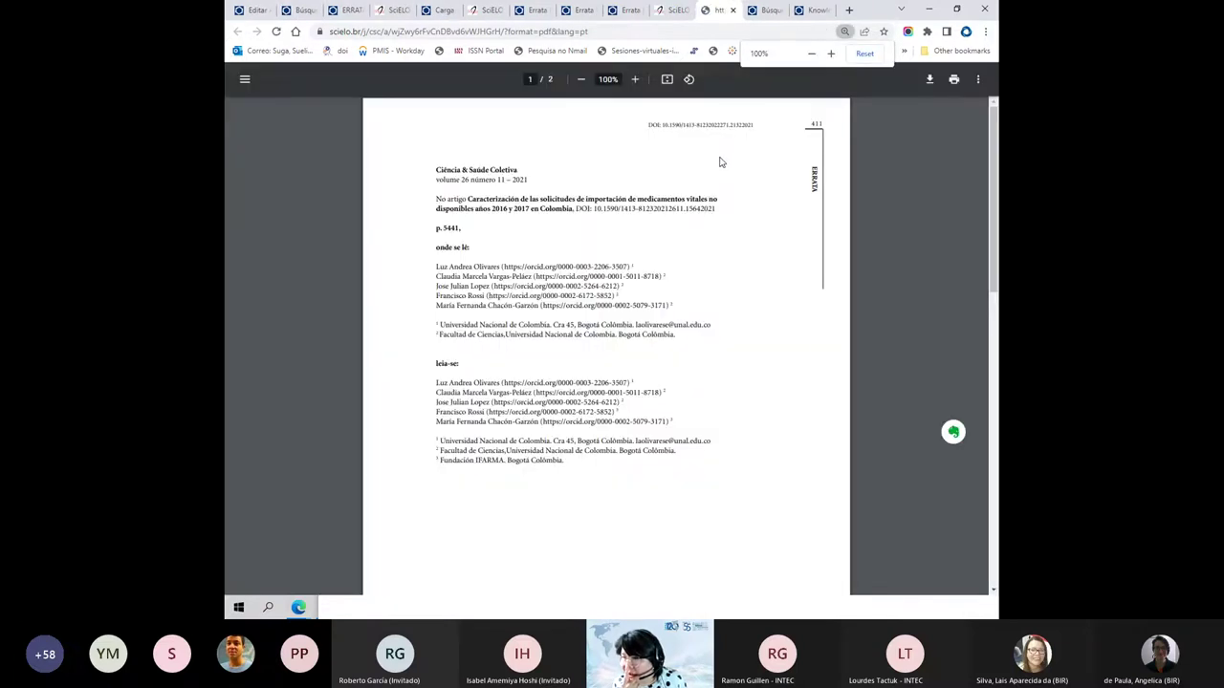
- Reopen the record's title field for editing and compare it with the erratum PDF, highlighting "No artigo" before the cited title
left_click(251, 11)
scroll(316, 418, "up", 3)
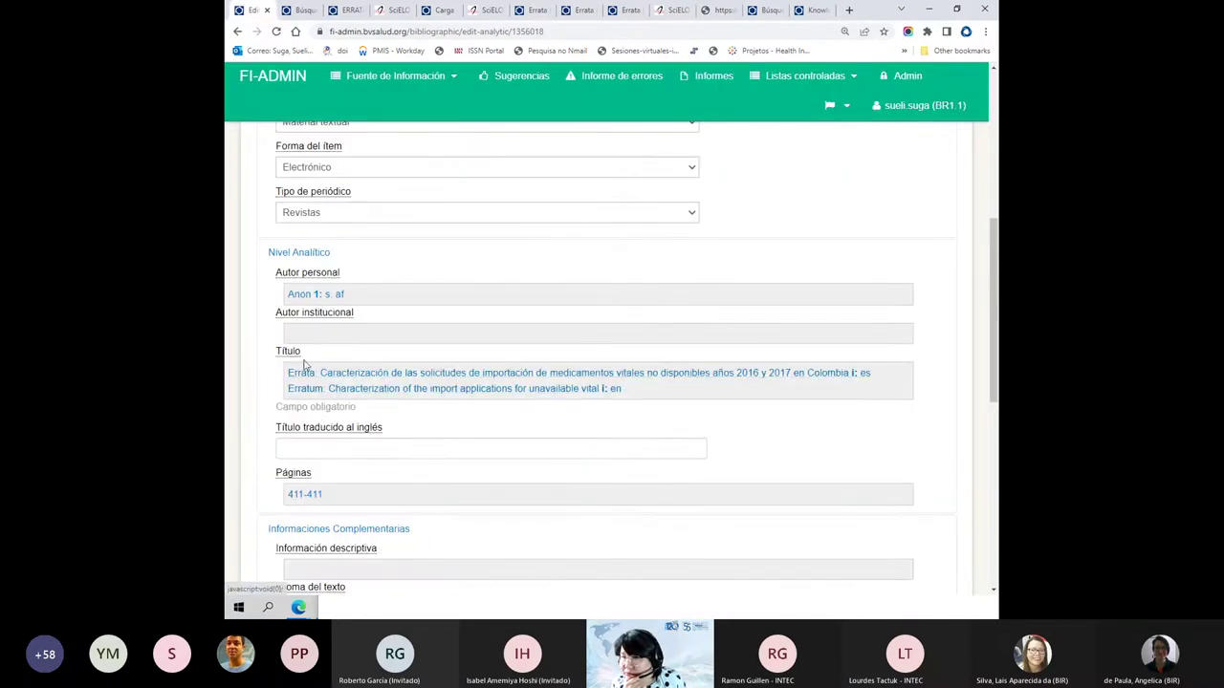
left_click(323, 376)
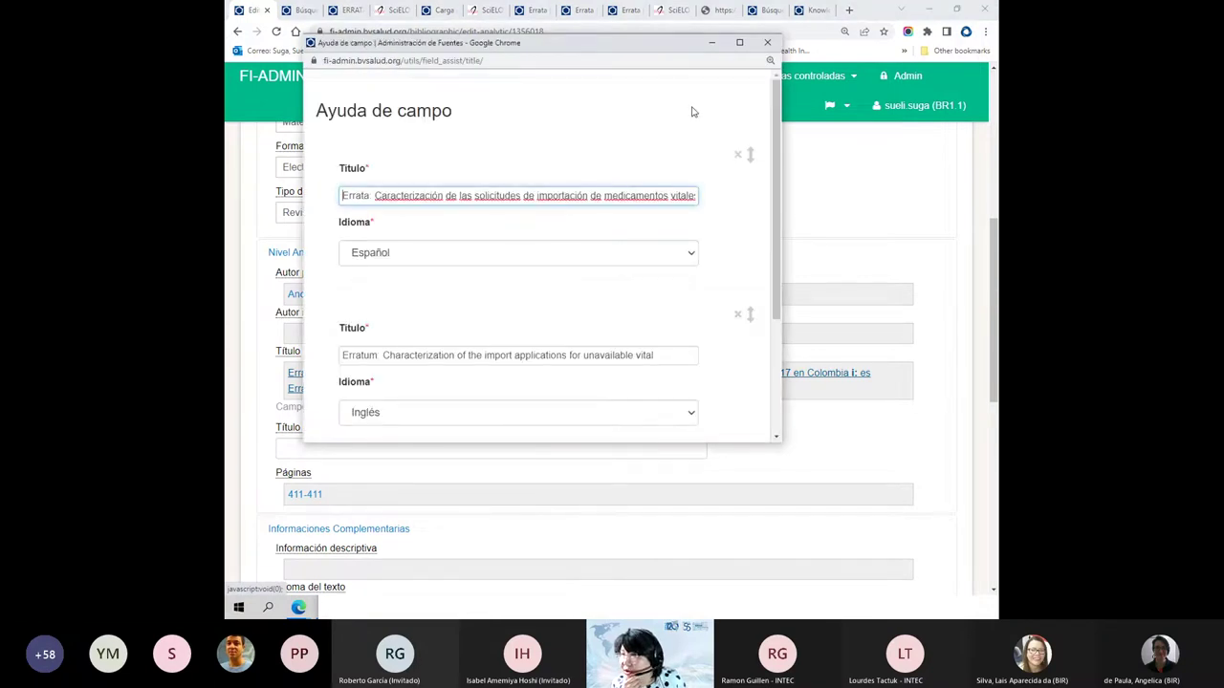
left_click(719, 9)
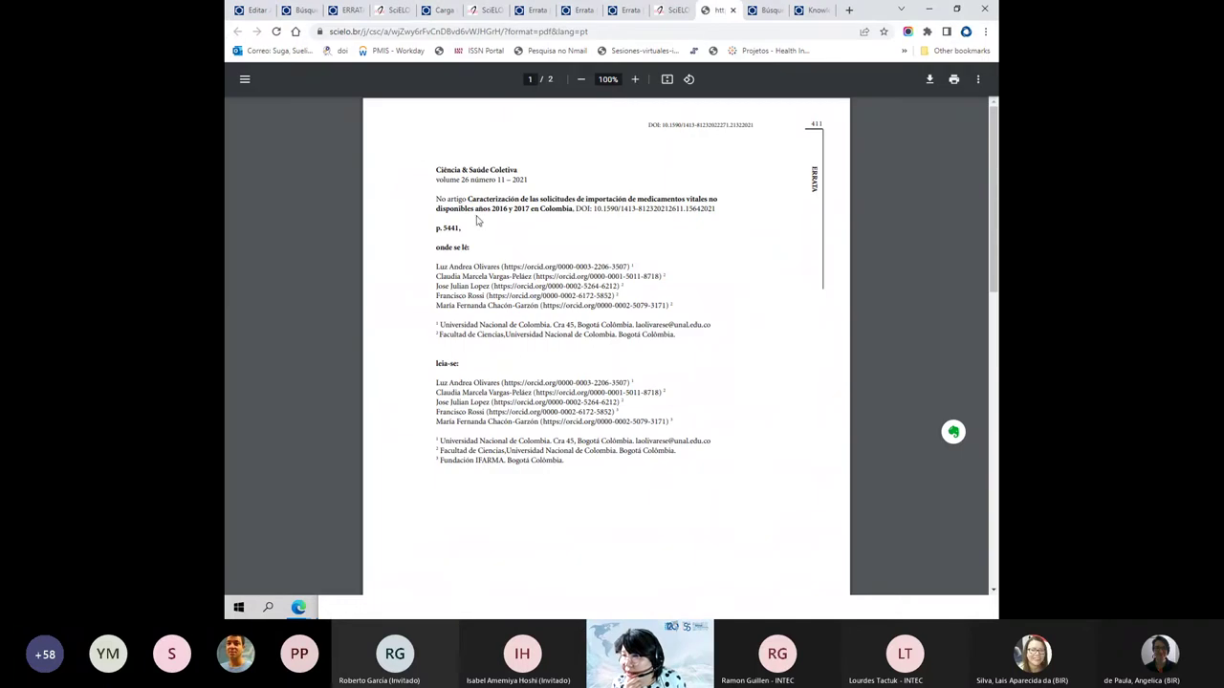
left_click_drag(436, 198, 468, 198)
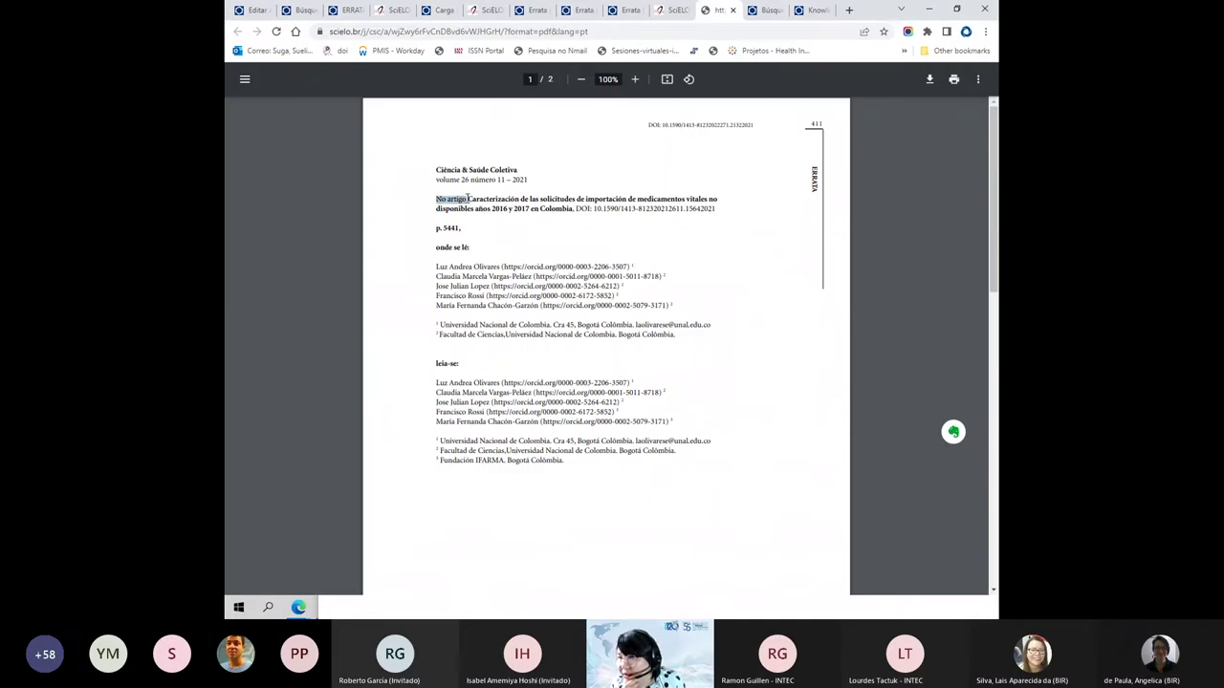
- Highlight the "onde se lê:" and "leia-se:" labels in the erratum PDF
left_click_drag(435, 247, 478, 247)
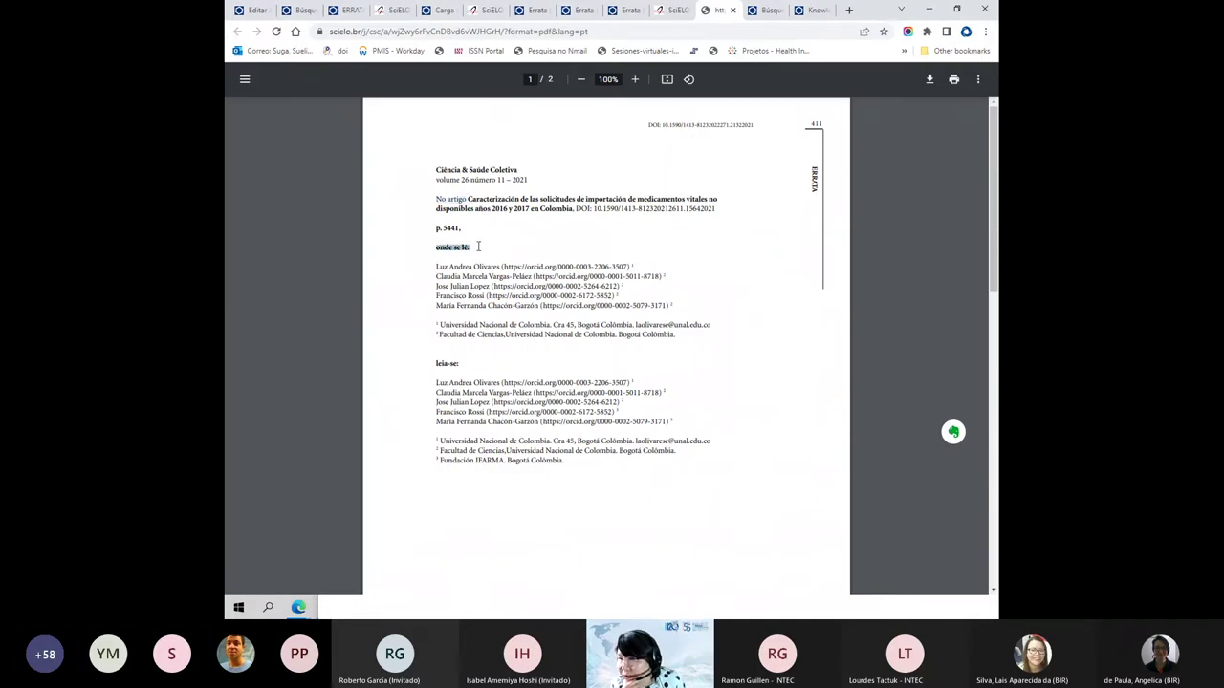
left_click_drag(433, 364, 475, 362)
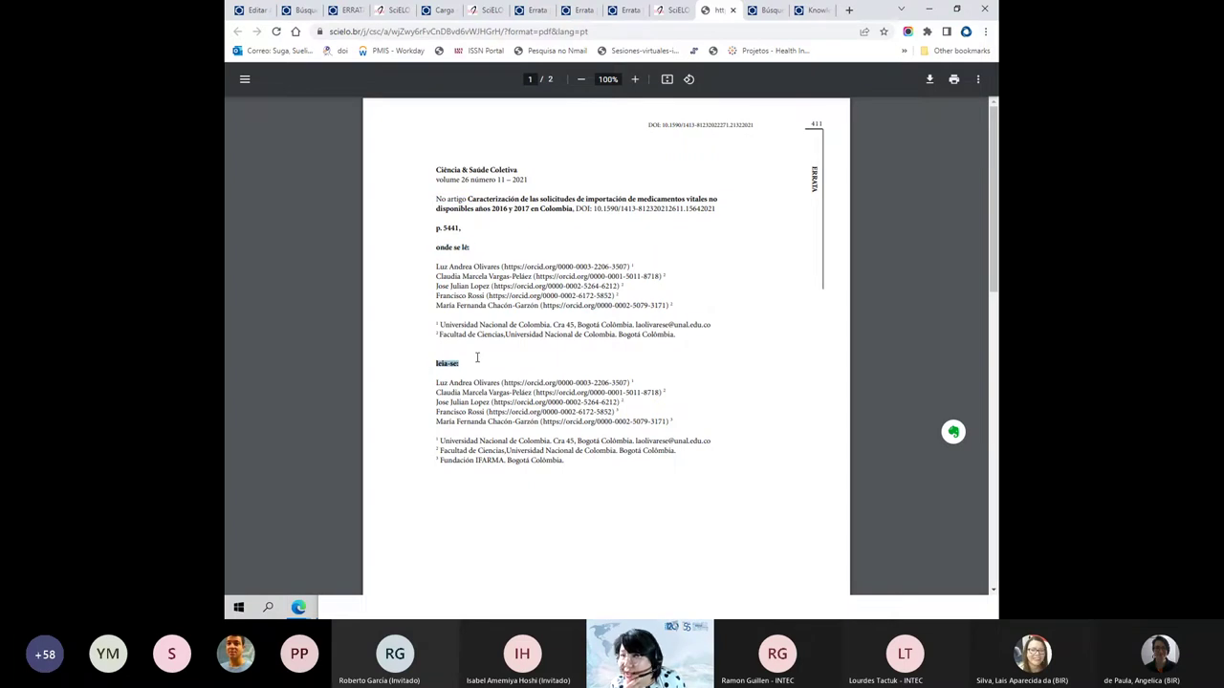
- In the FI-Admin record, set the language of the title beginning "Errata: Caracterización de las solicitudes" to Portuguese and save the title field
left_click(246, 13)
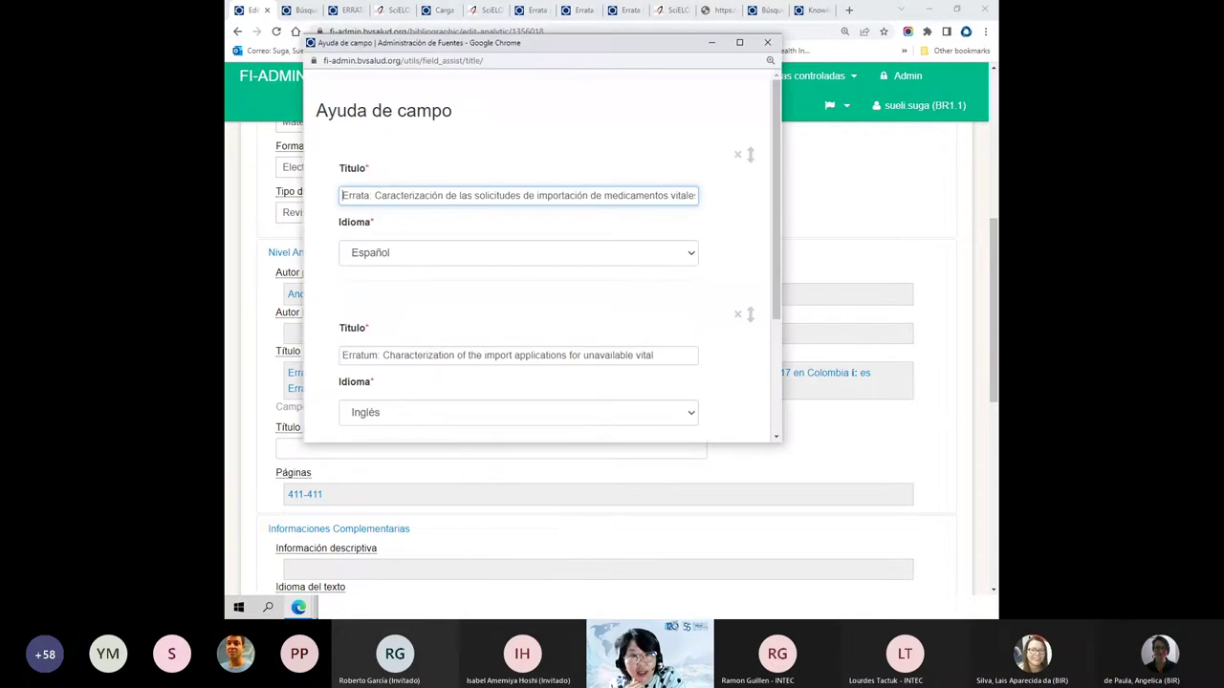
left_click(426, 254)
left_click(398, 307)
scroll(310, 380, "down", 3)
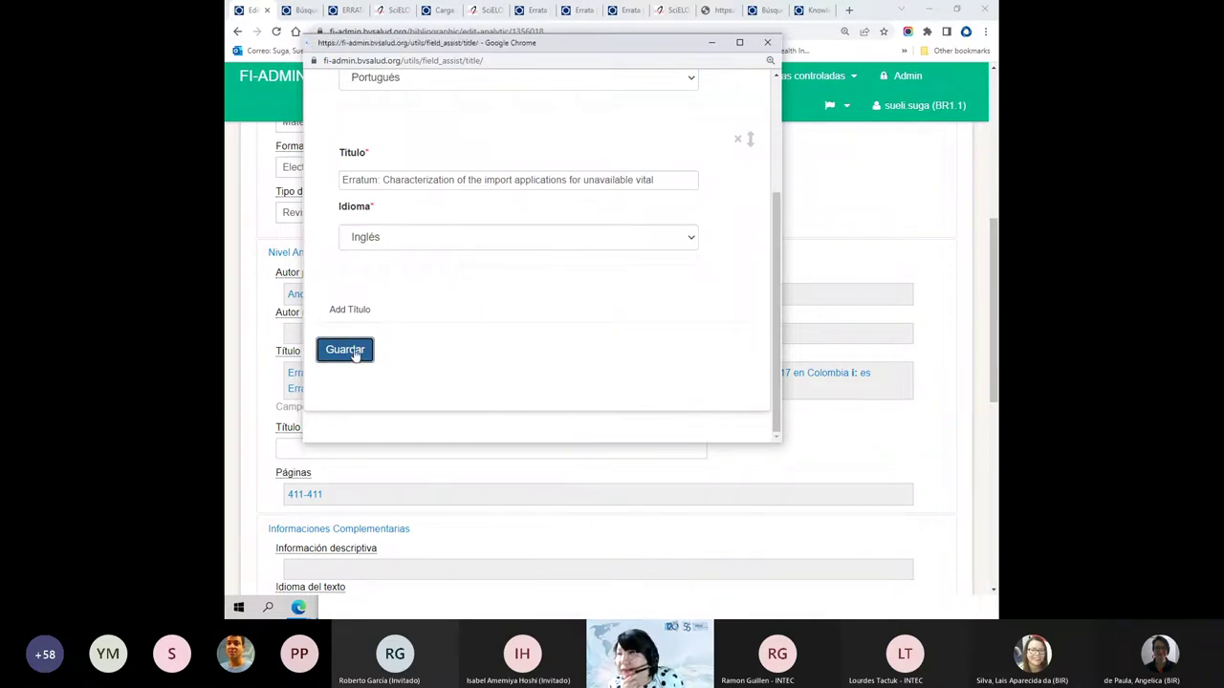
scroll(354, 354, "down", 1)
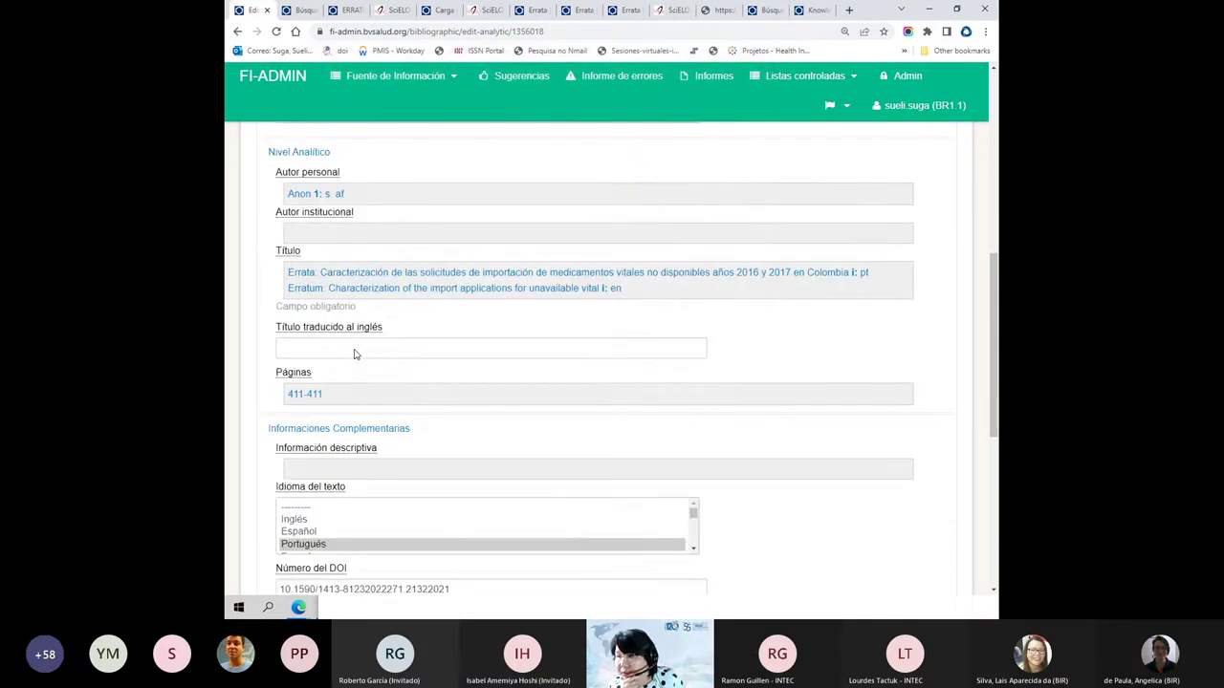
- Add English alongside Portuguese as the record's text language in the complementary information
scroll(354, 354, "down", 2)
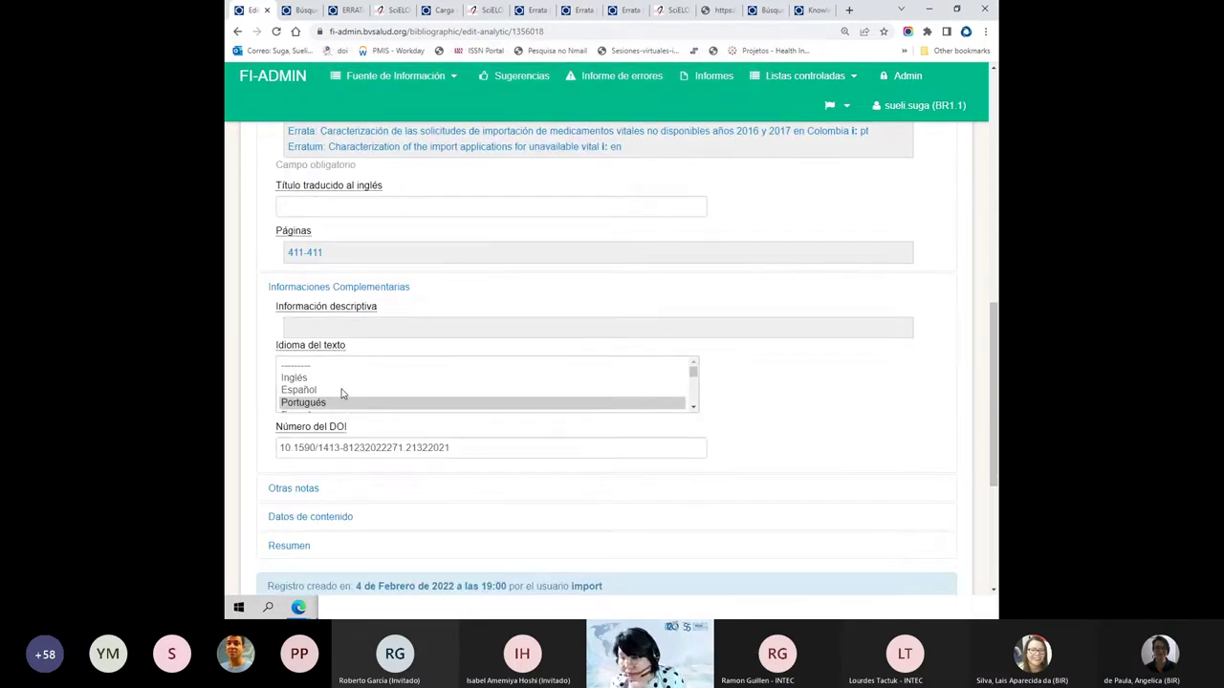
left_click(324, 378, "ctrl")
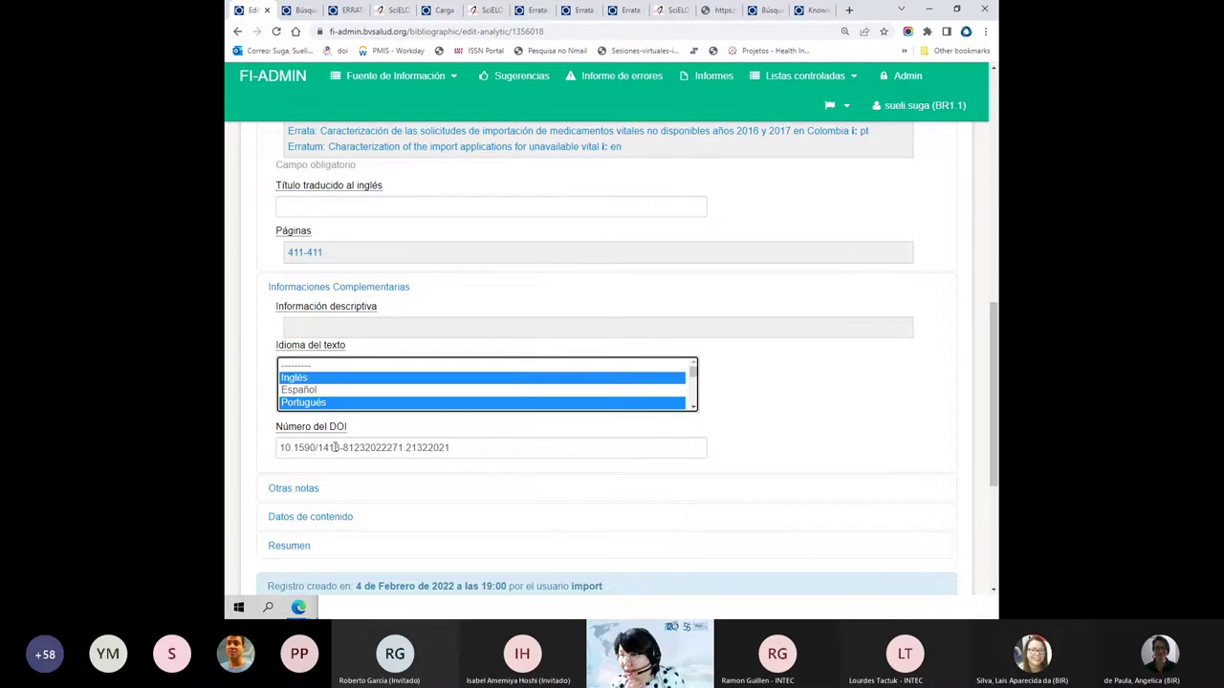
scroll(335, 447, "down", 3)
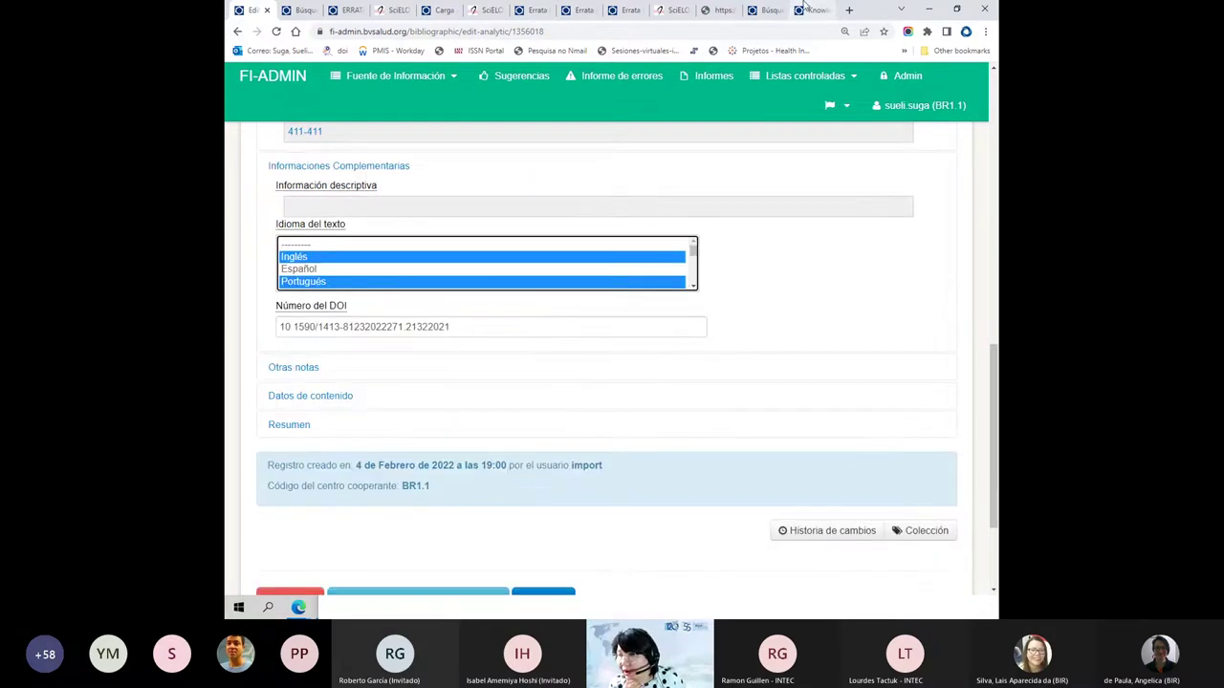
- Compare the record's DOI number with the SciELO erratum page, highlighting there the DOI of the corrected document
left_click(663, 10)
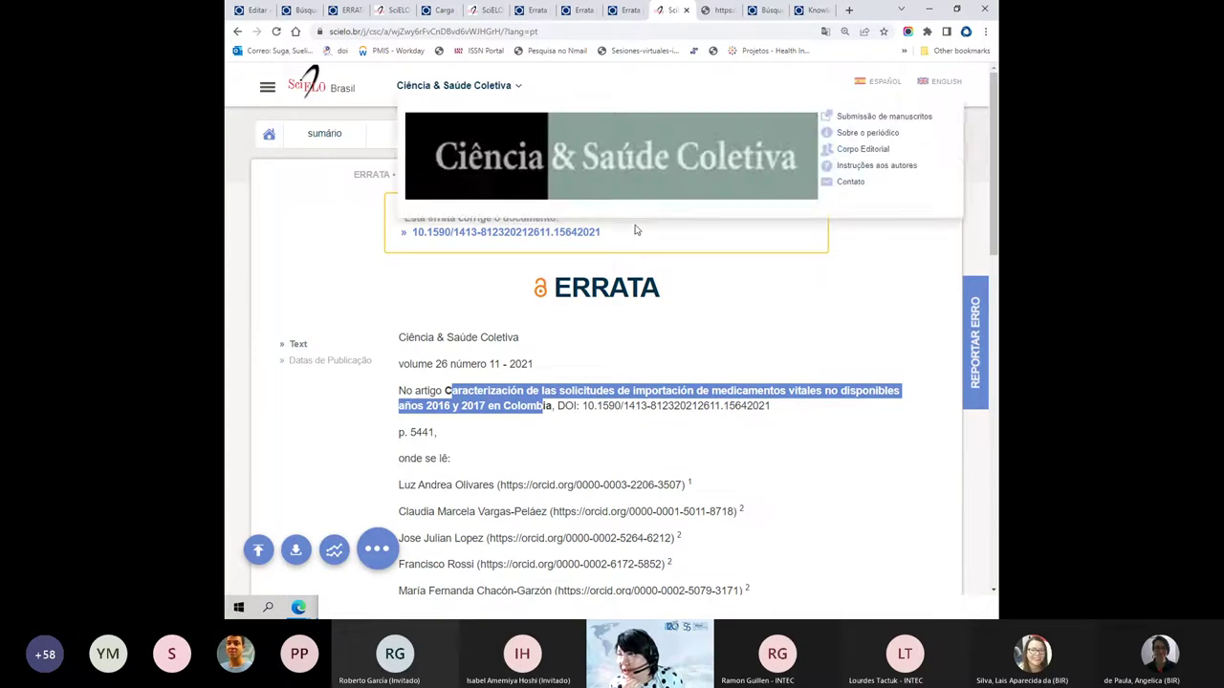
left_click(254, 10)
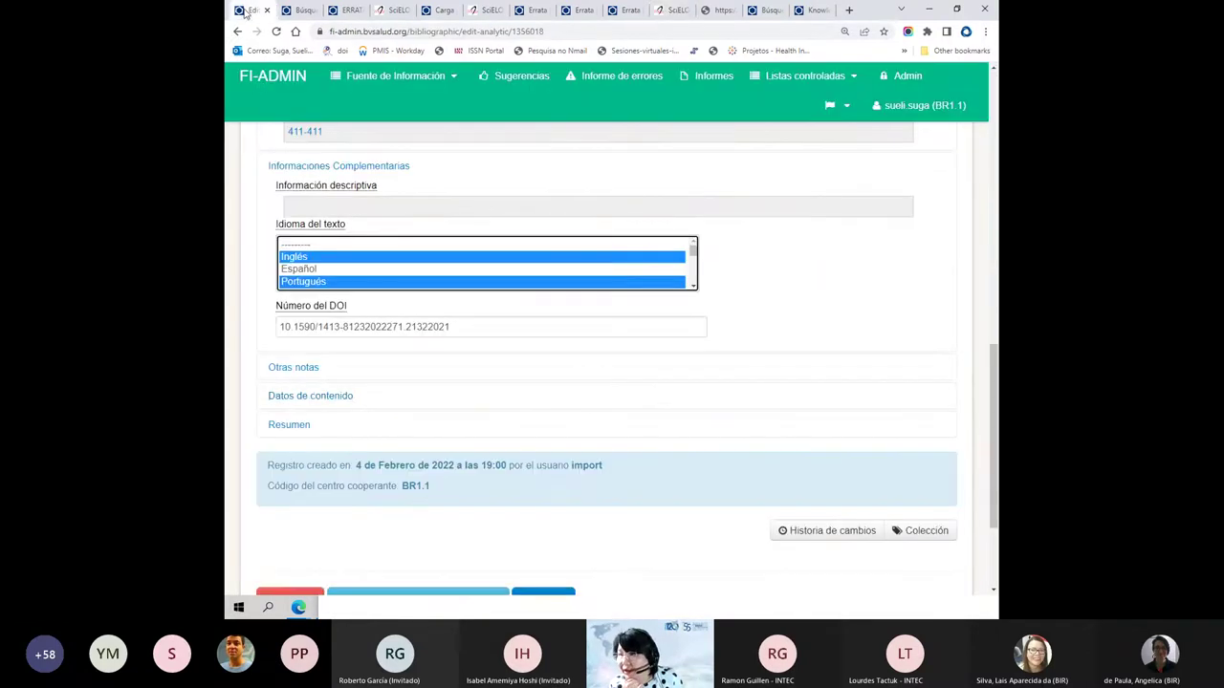
left_click(284, 327)
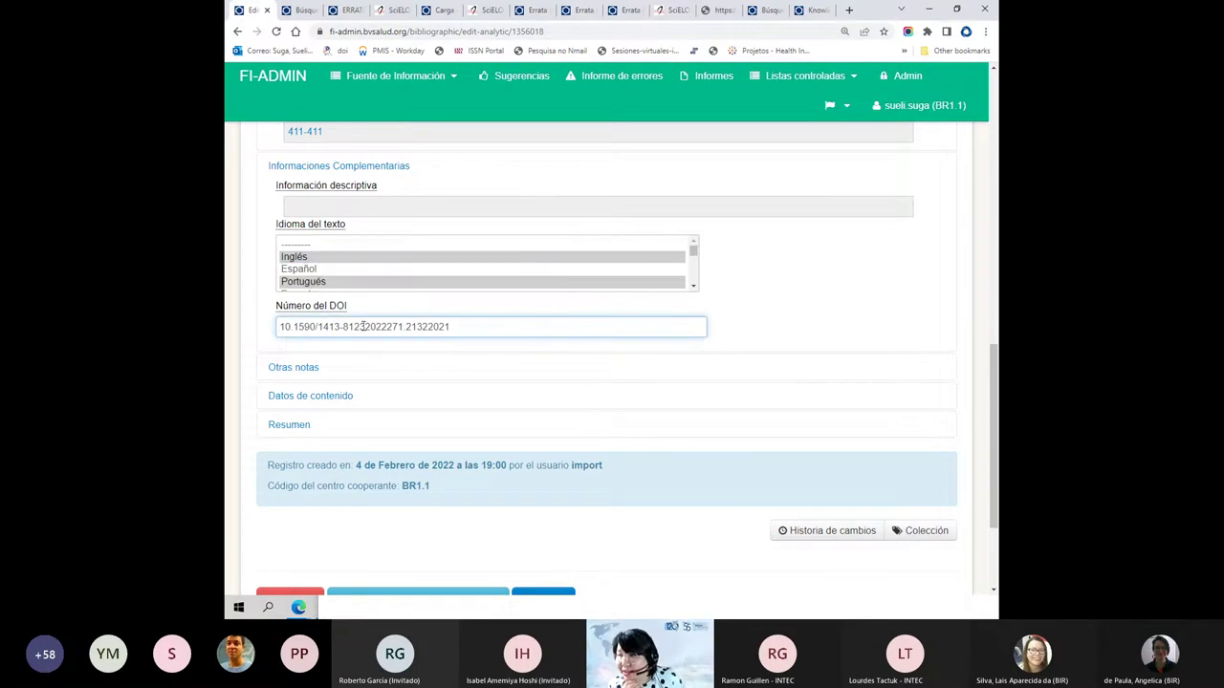
left_click(666, 10)
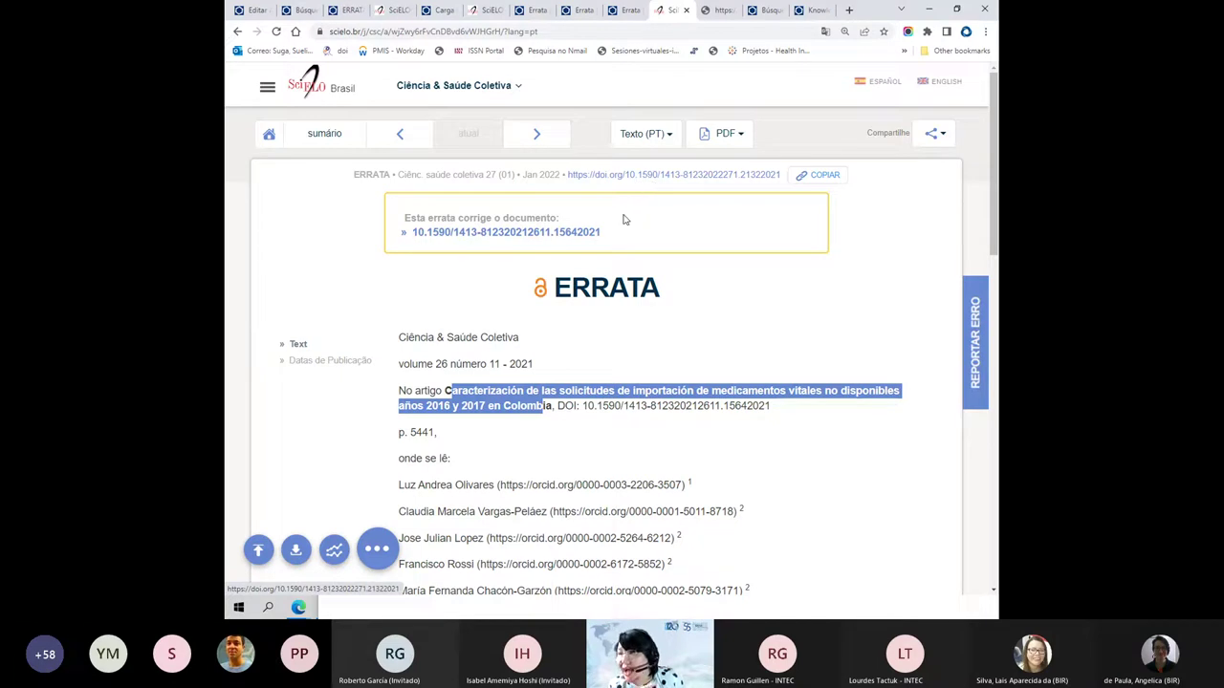
left_click_drag(602, 234, 414, 256)
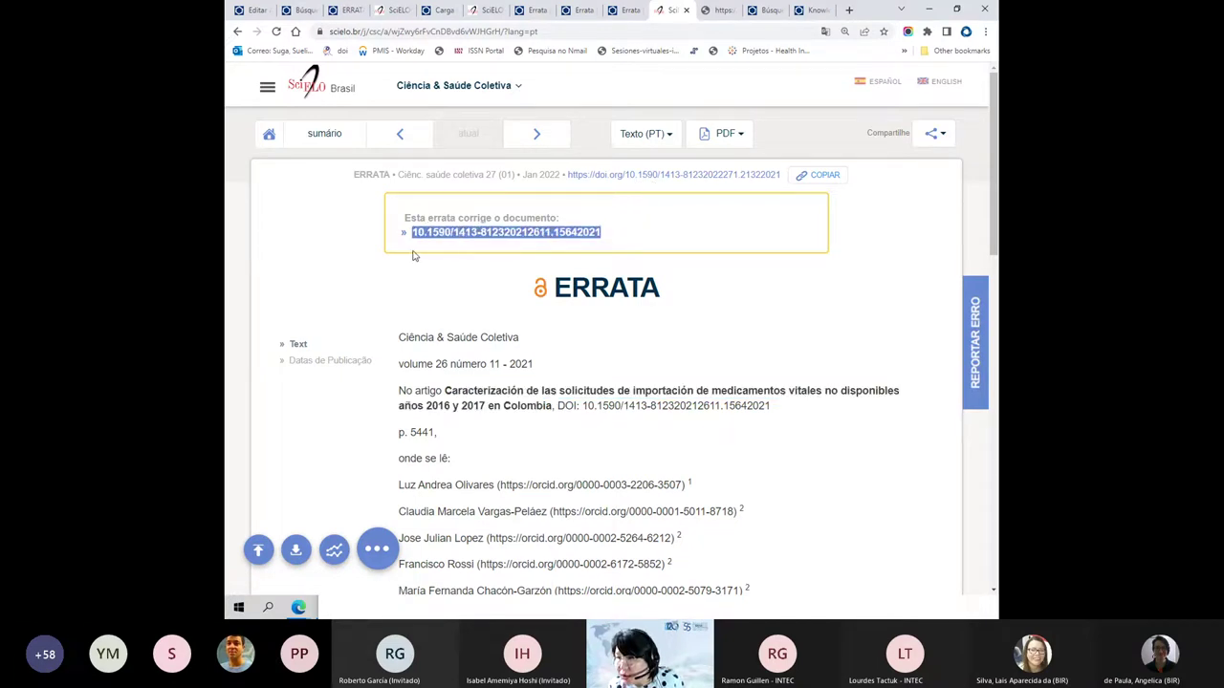
left_click(242, 9)
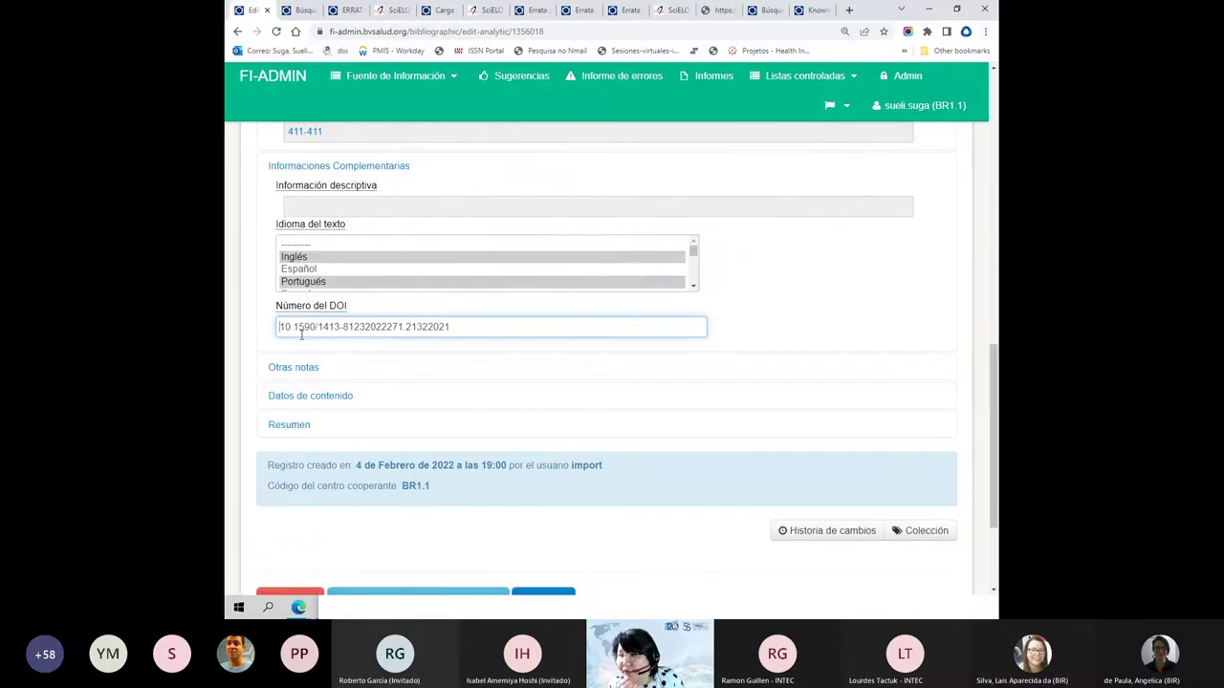
left_click(321, 392)
left_click(296, 390)
- Set the publication type to Errata in the record's additional indexing fields
scroll(309, 354, "up", 10)
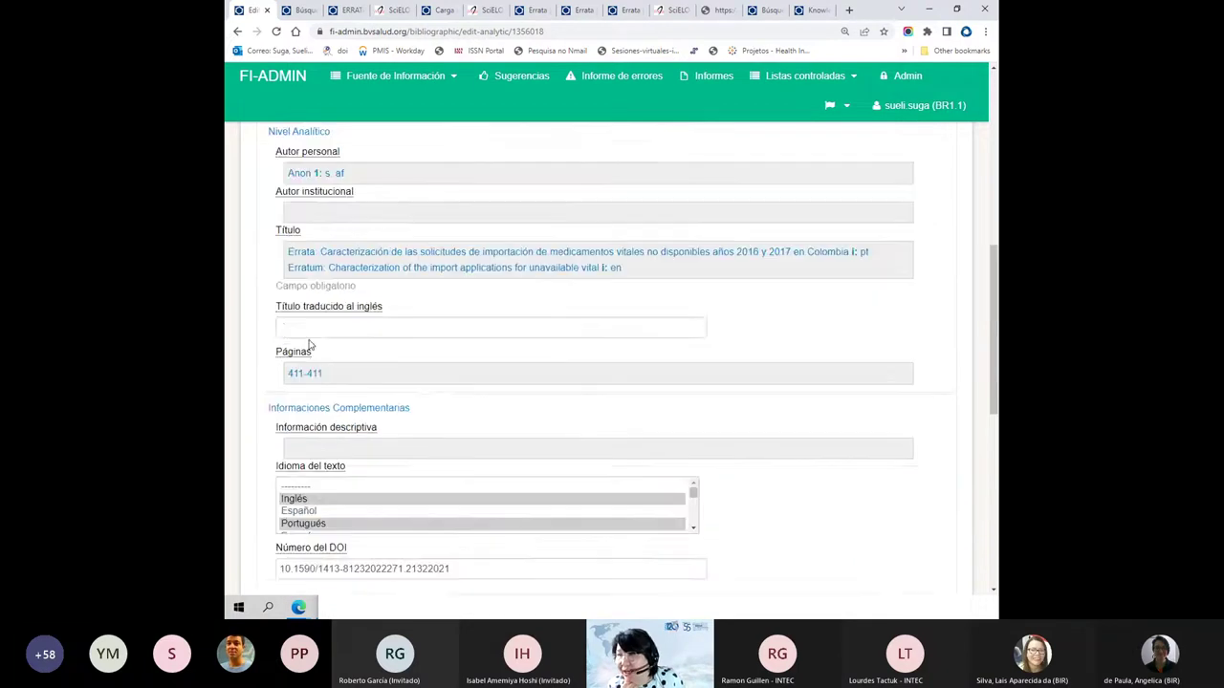
scroll(325, 310, "up", 2)
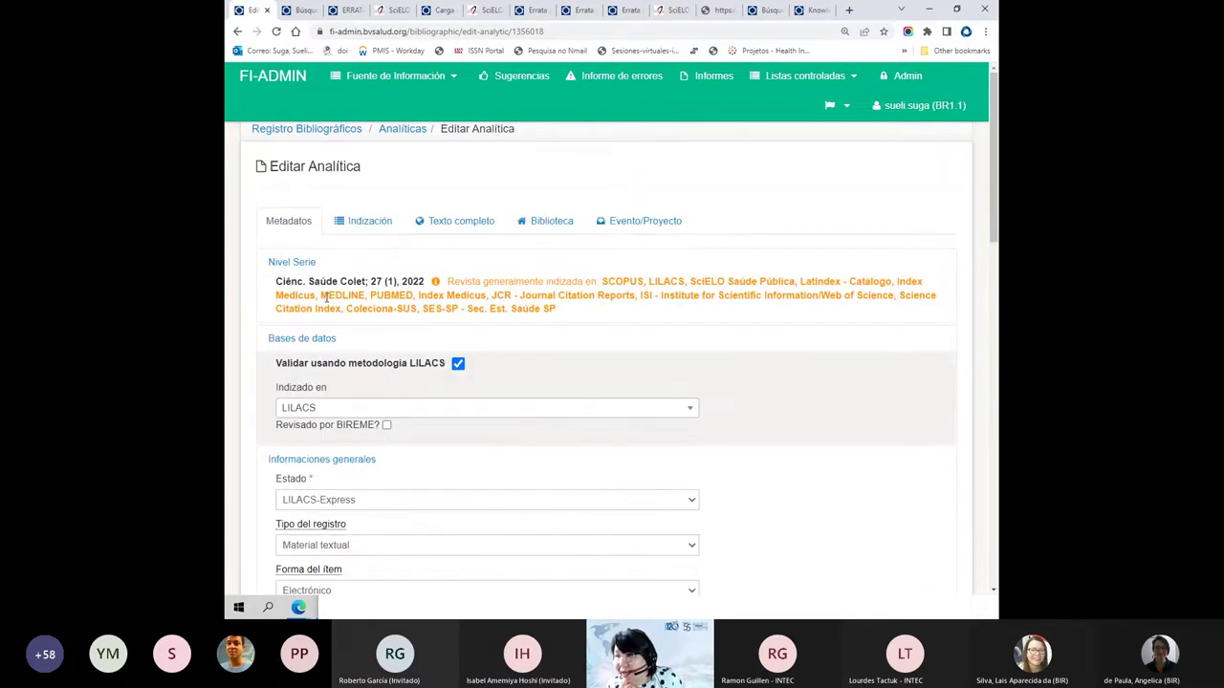
left_click(352, 236)
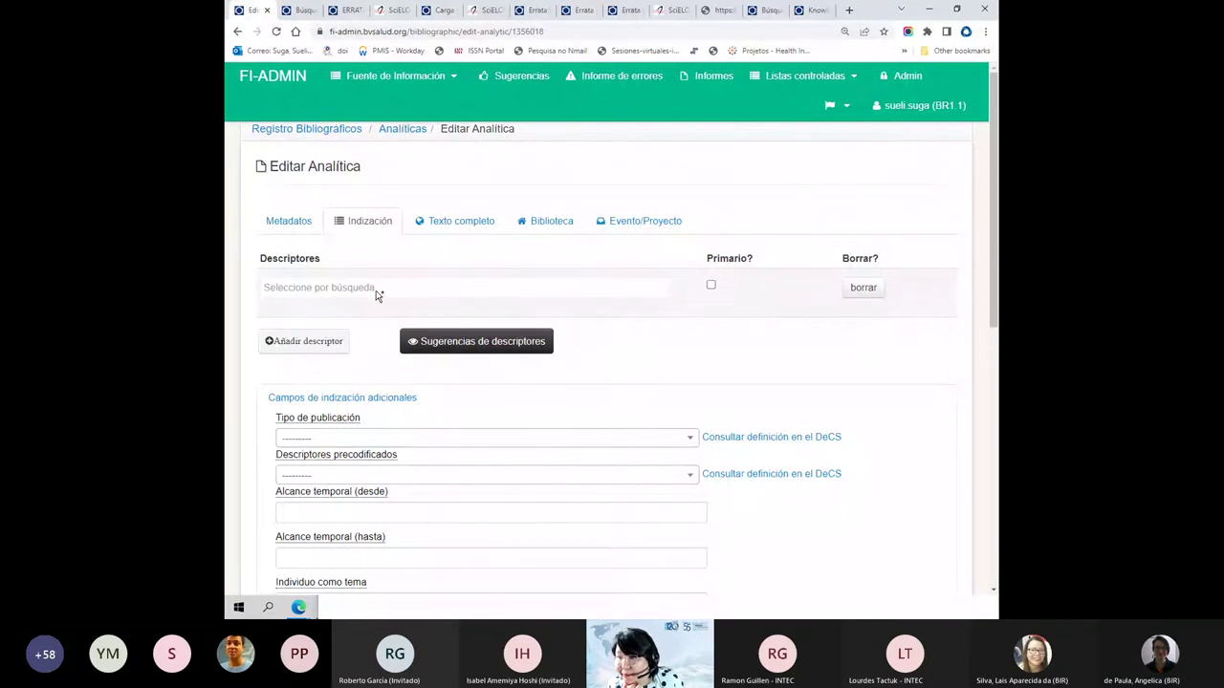
scroll(376, 296, "down", 1)
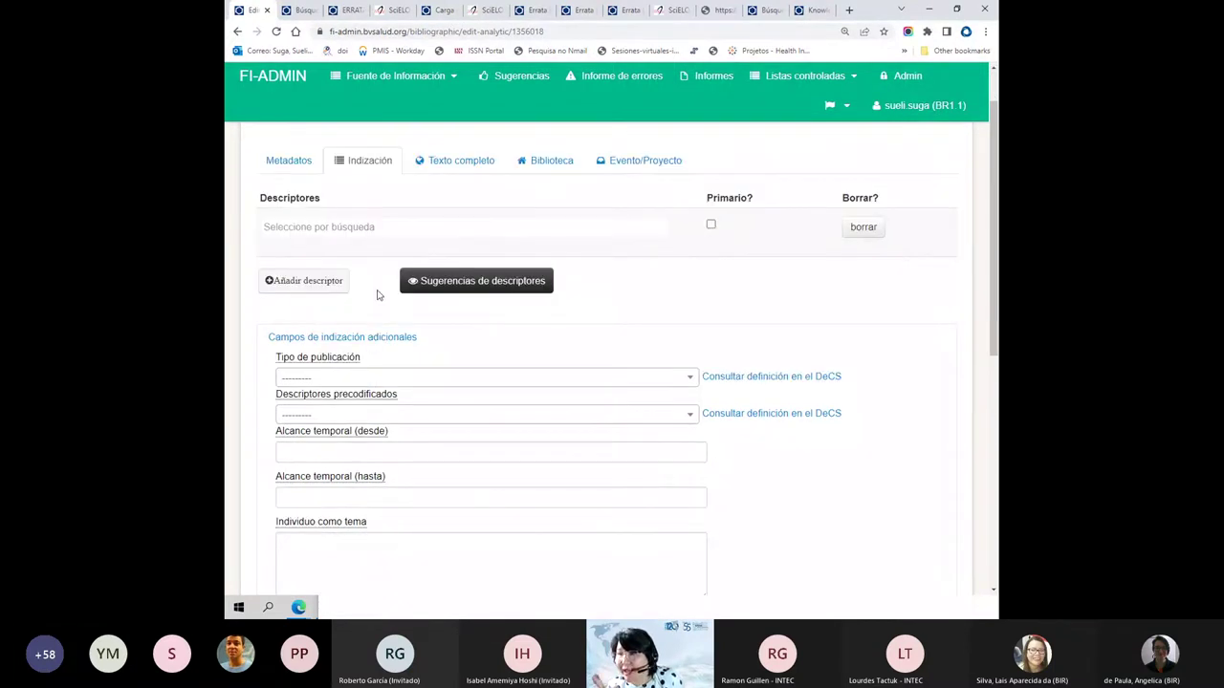
left_click(357, 381)
scroll(366, 379, "down", 1)
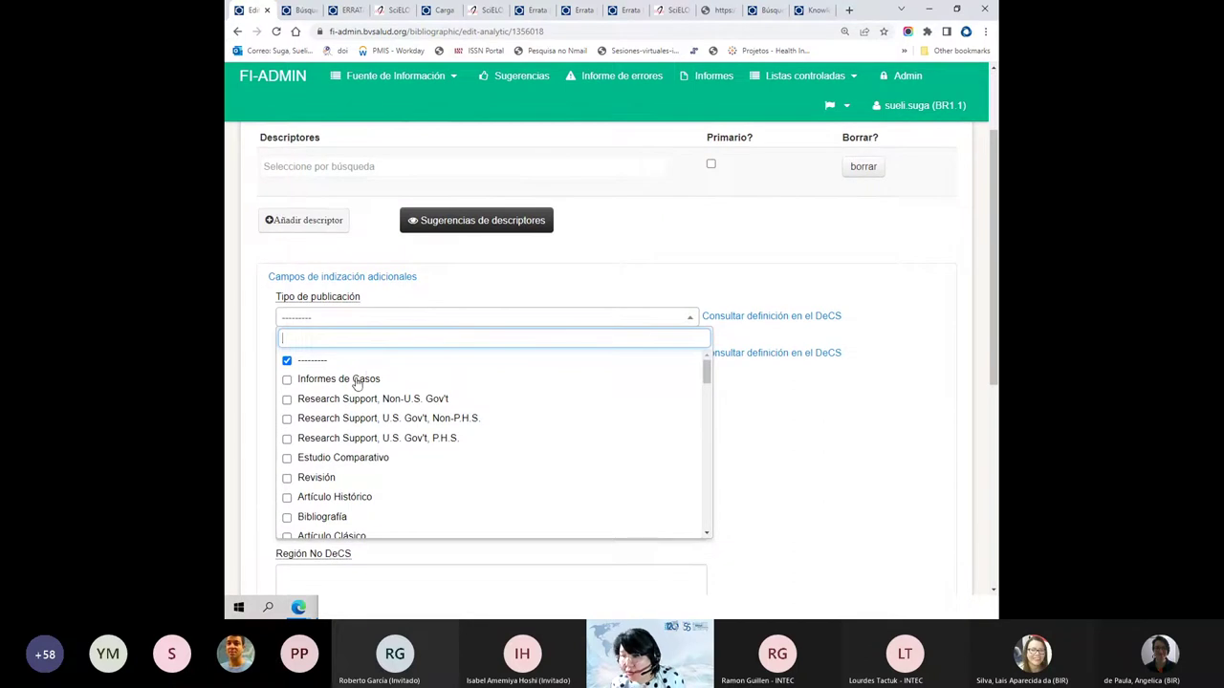
type("err")
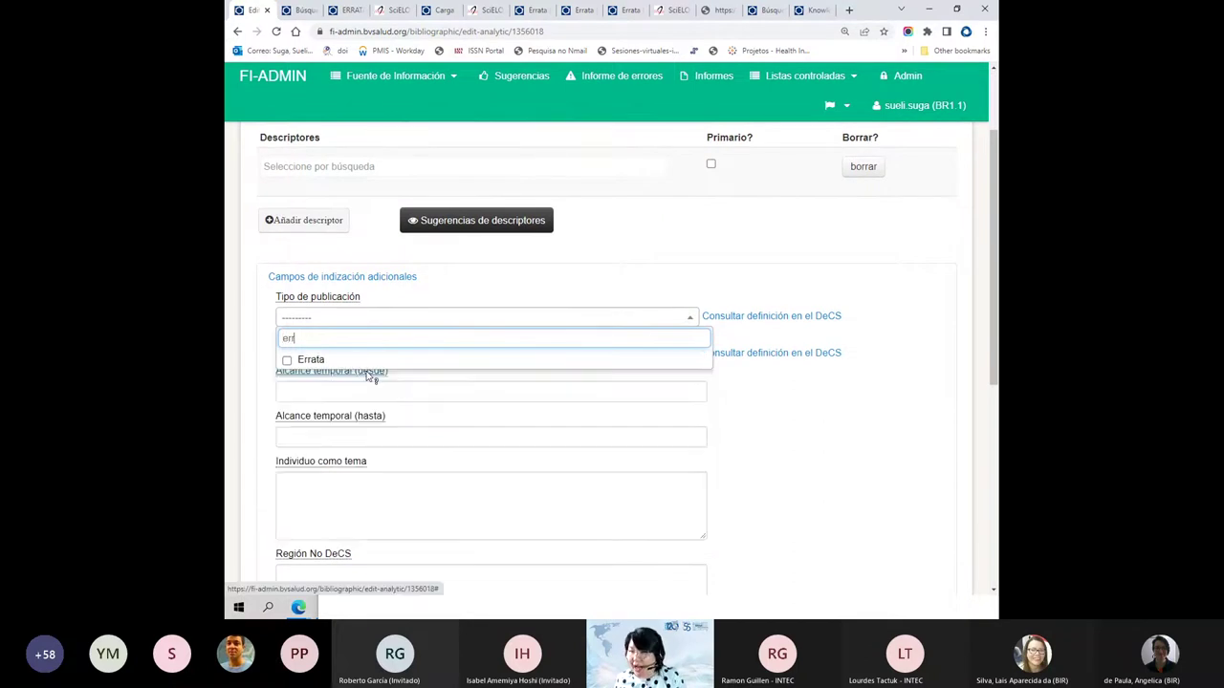
left_click(288, 359)
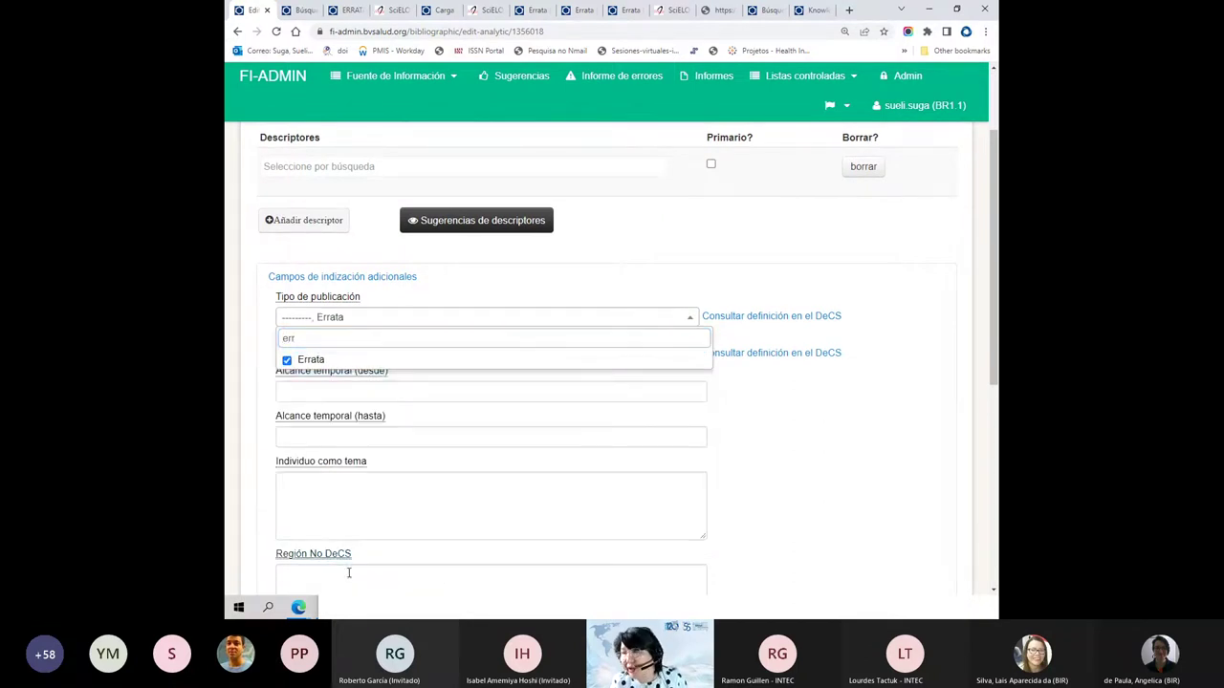
left_click(251, 371)
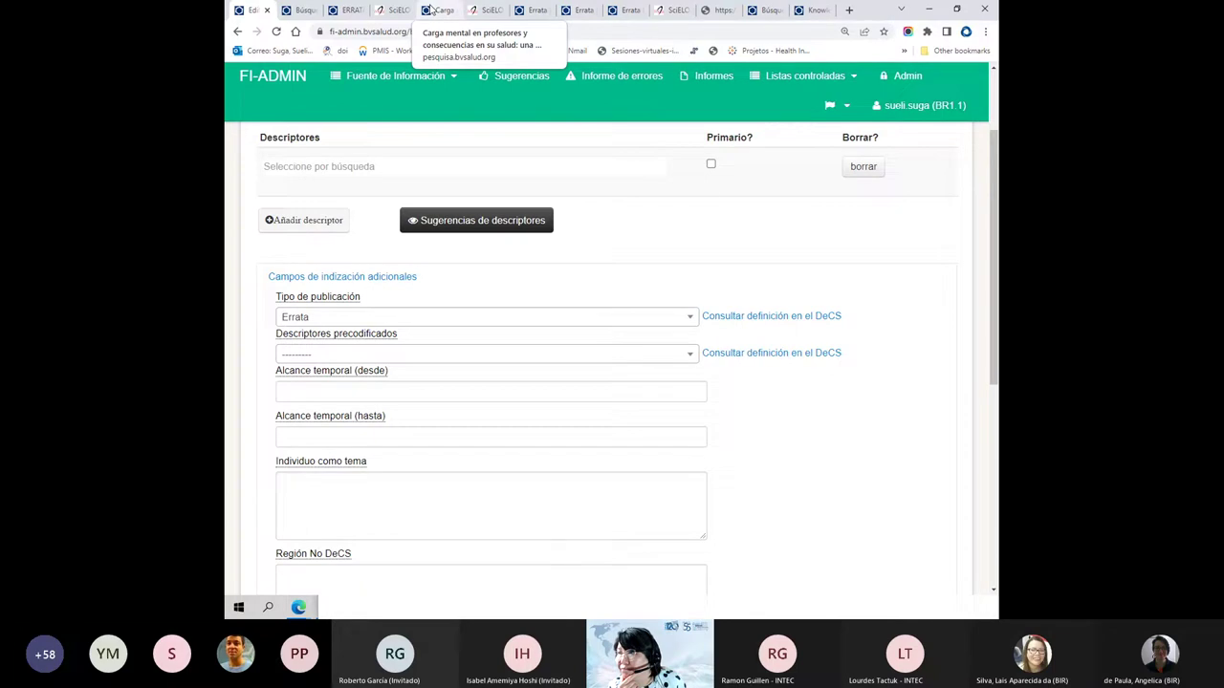
- Switch to the analytic record open in the FI-Admin course environment and examine the available types for its related resource
left_click(769, 12)
left_click(811, 11)
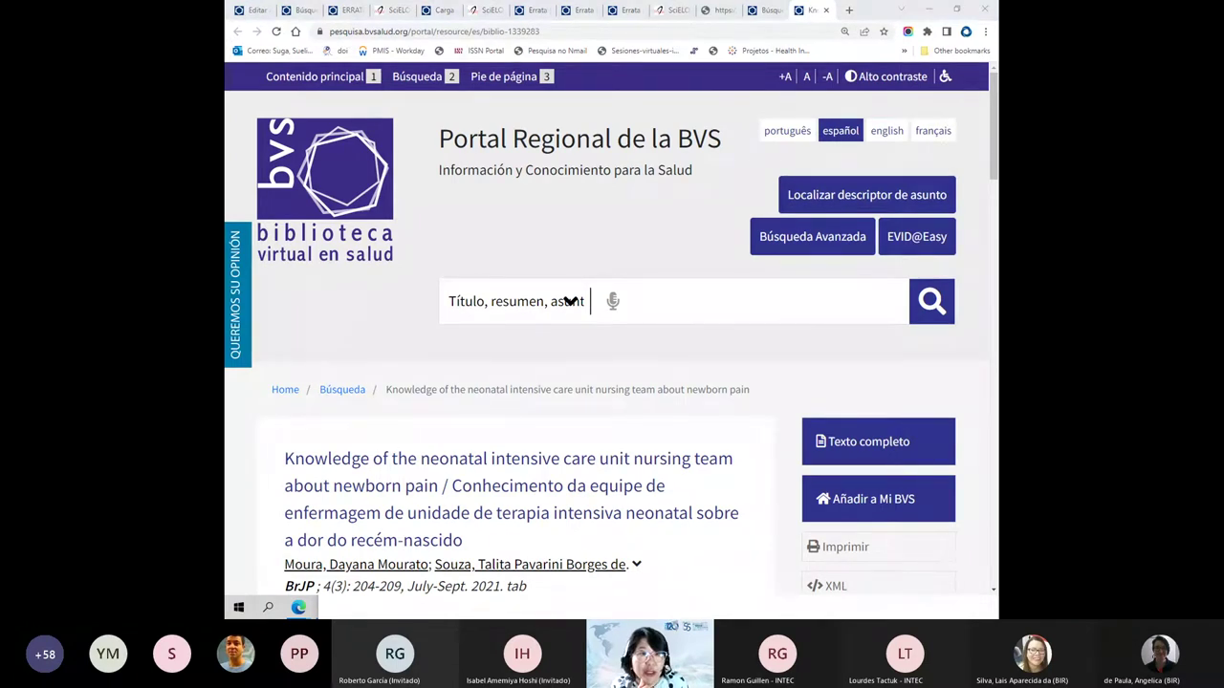
left_click(790, 72)
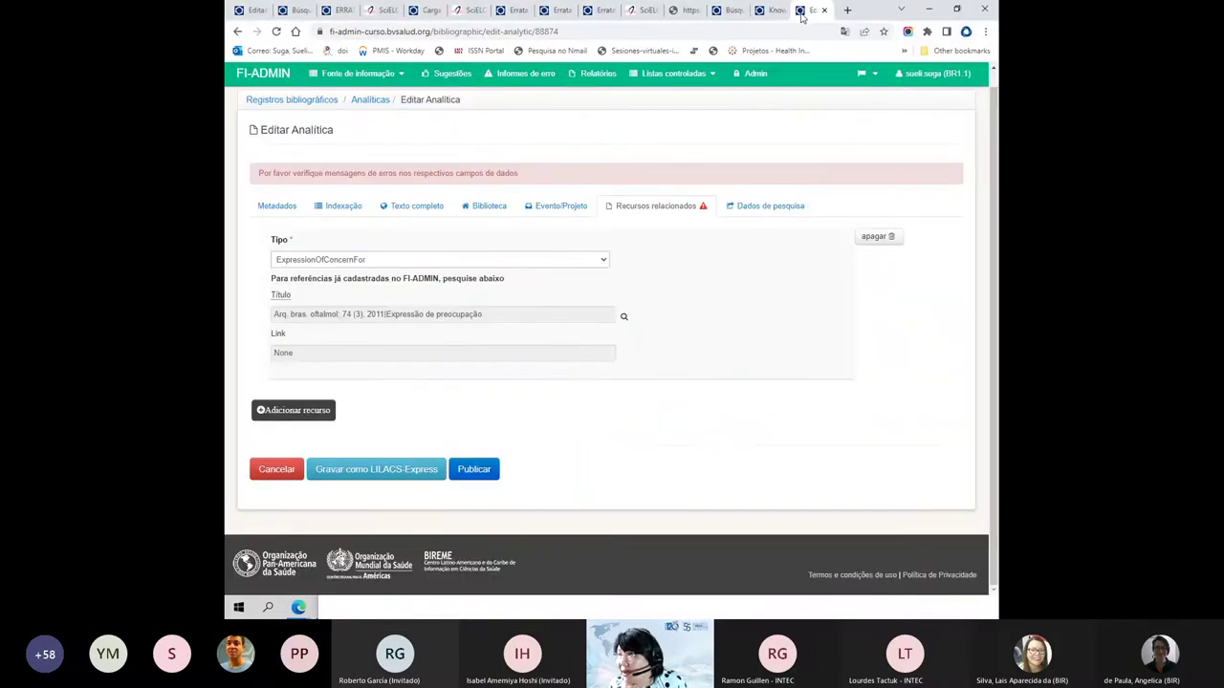
left_click(316, 263)
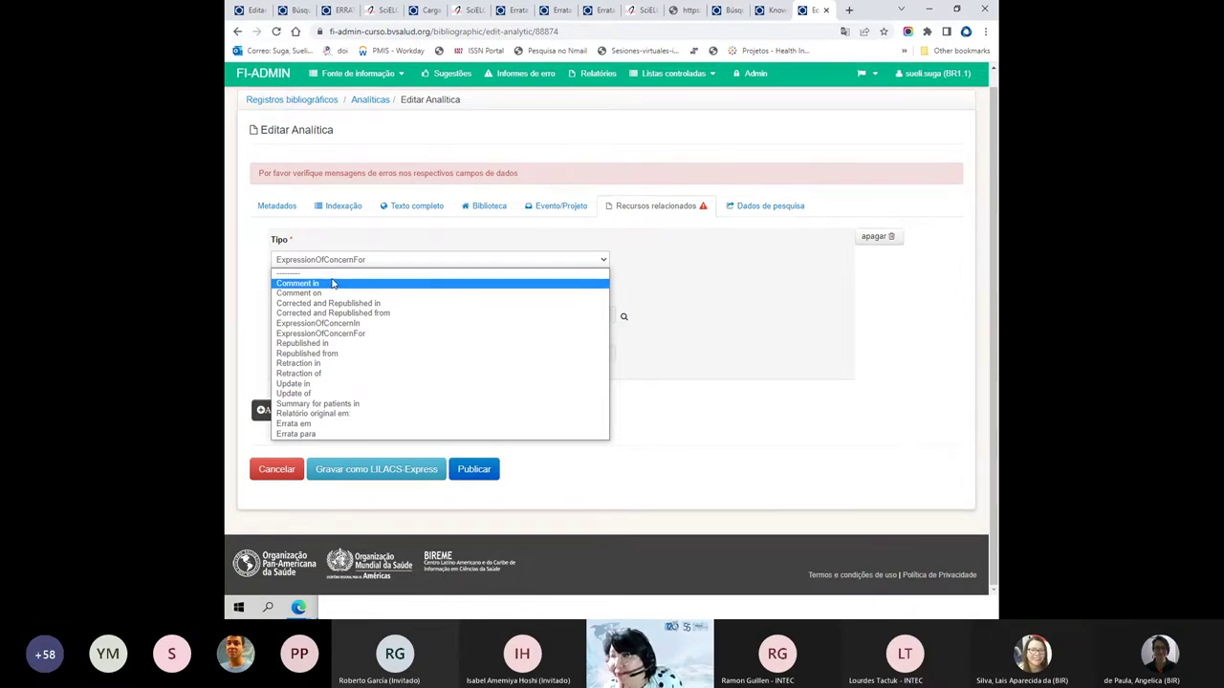
left_click(801, 274)
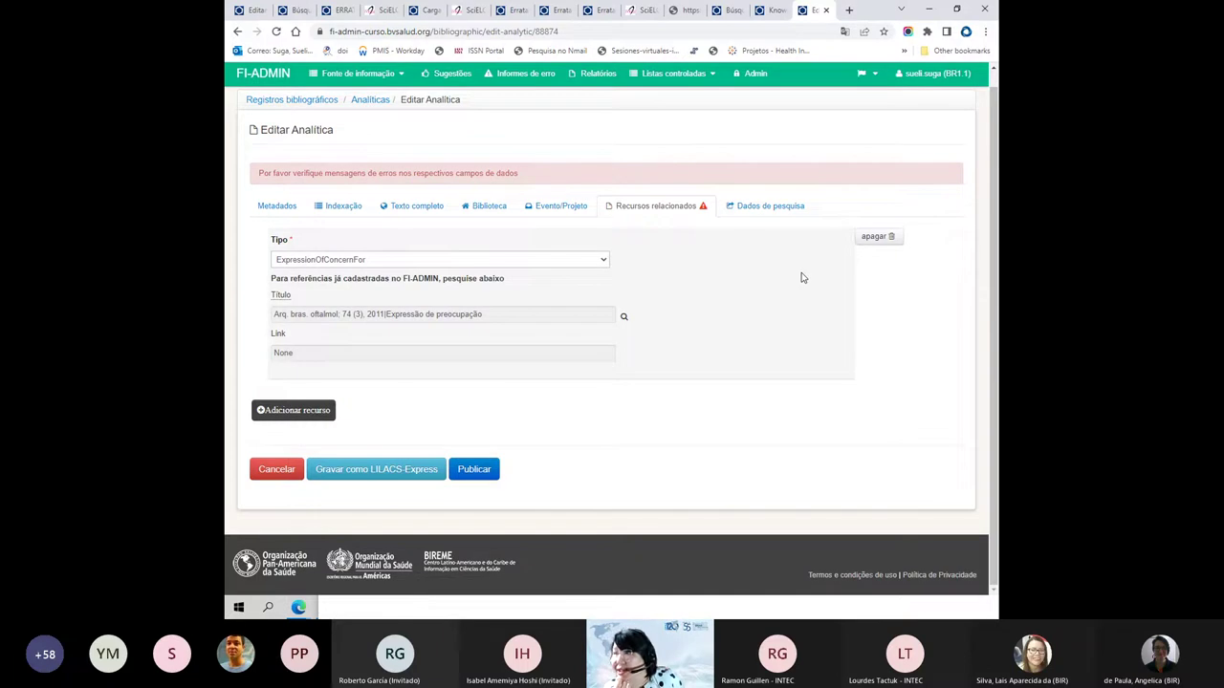
- Examine the course record's indexing descriptors, related resources and research data fields
left_click(327, 216)
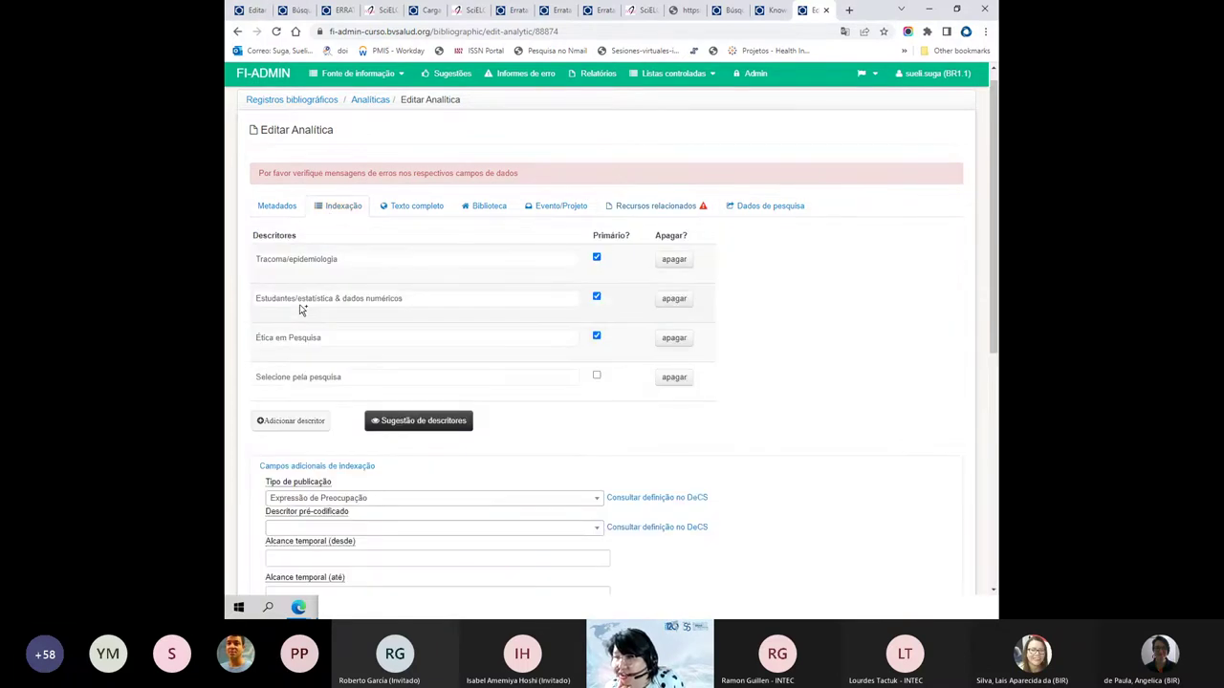
left_click(618, 212)
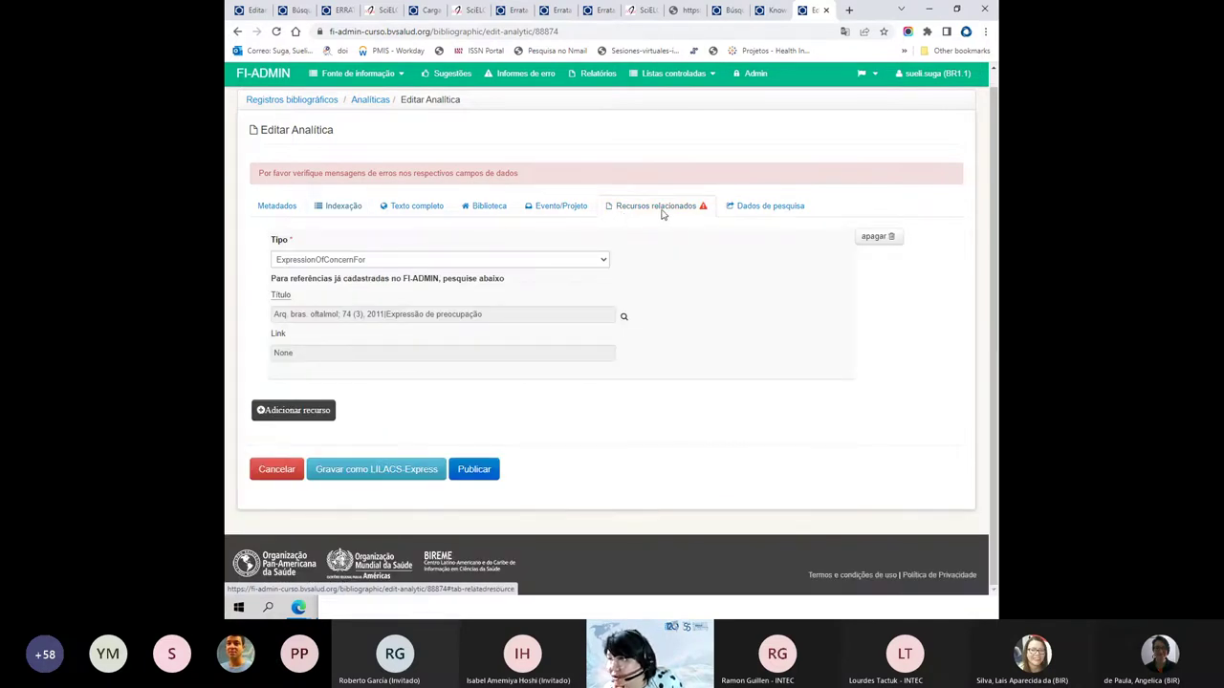
left_click(751, 212)
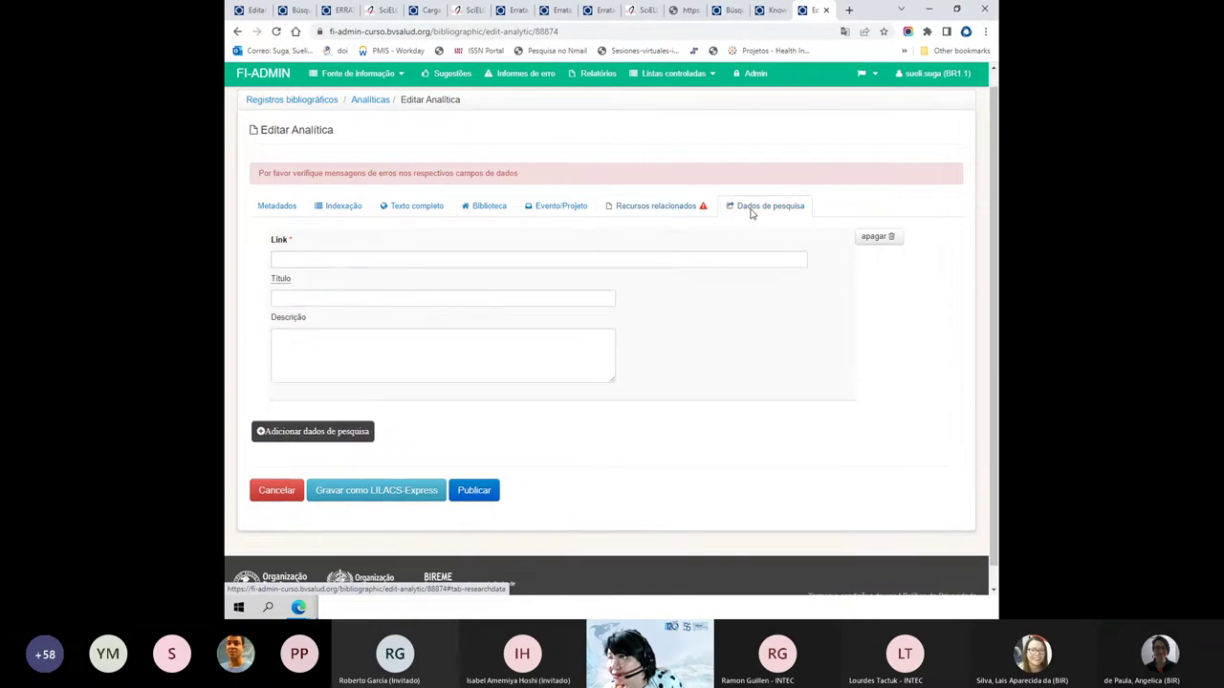
- Switch the course environment's interface to Spanish and set the related resource type to "Erratum for"
left_click(864, 74)
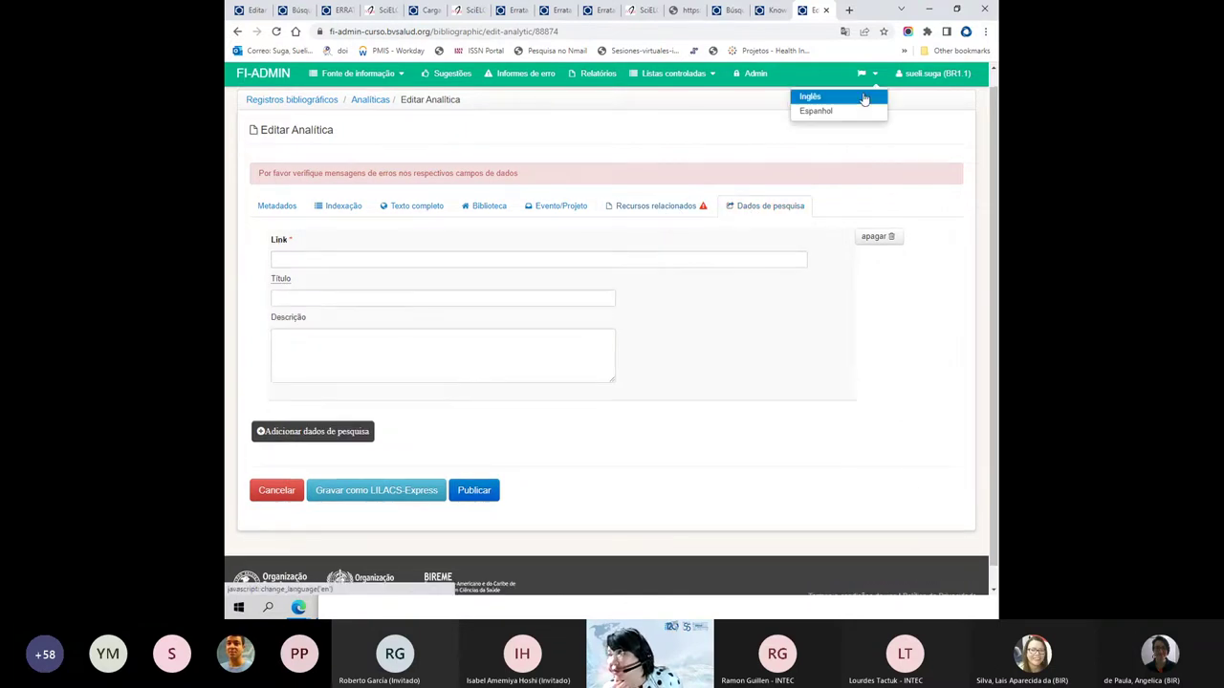
left_click(868, 113)
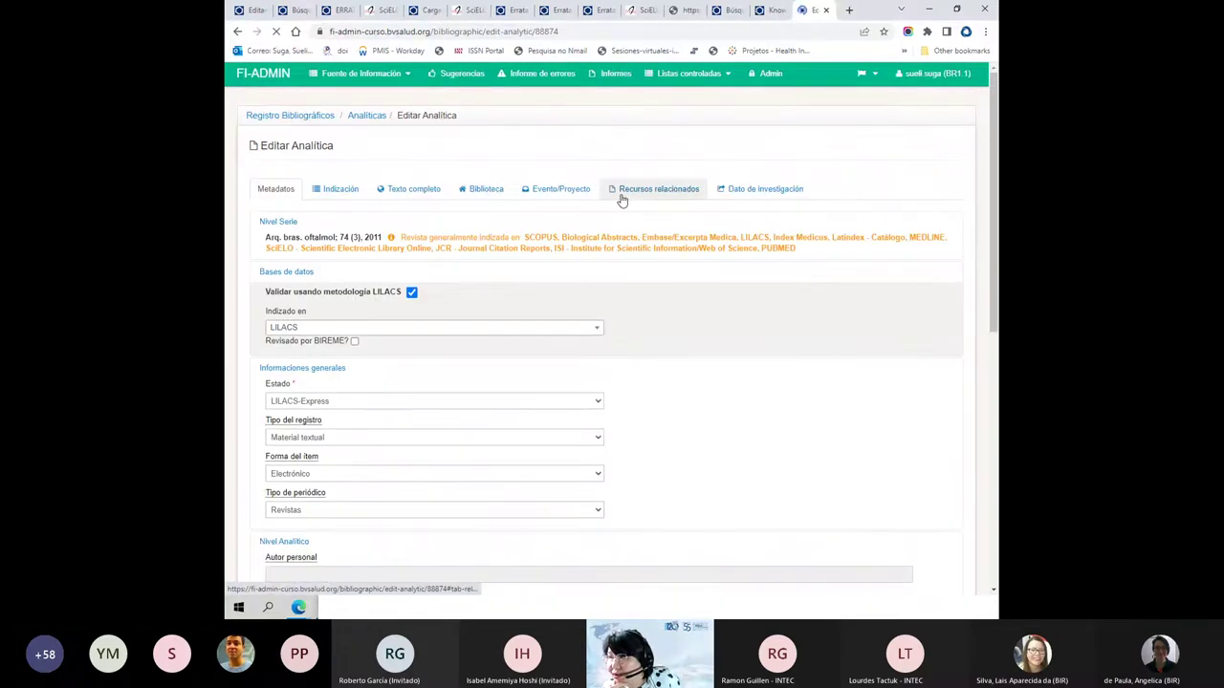
left_click(622, 191)
left_click(293, 244)
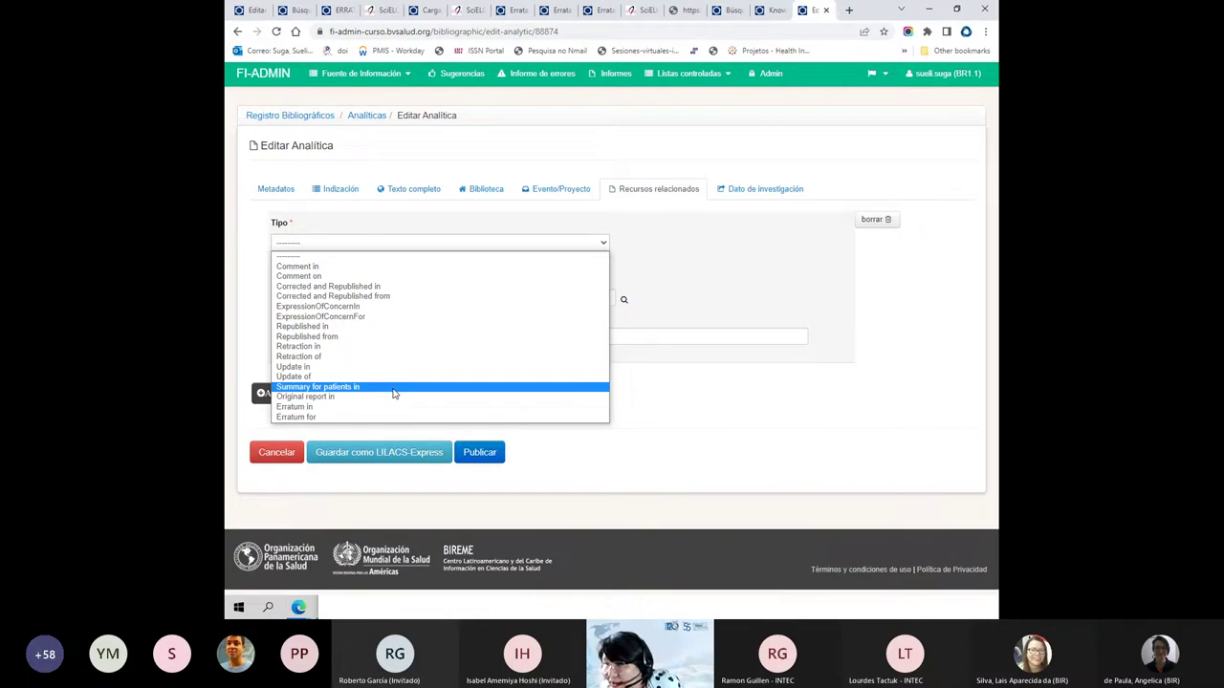
left_click(349, 418)
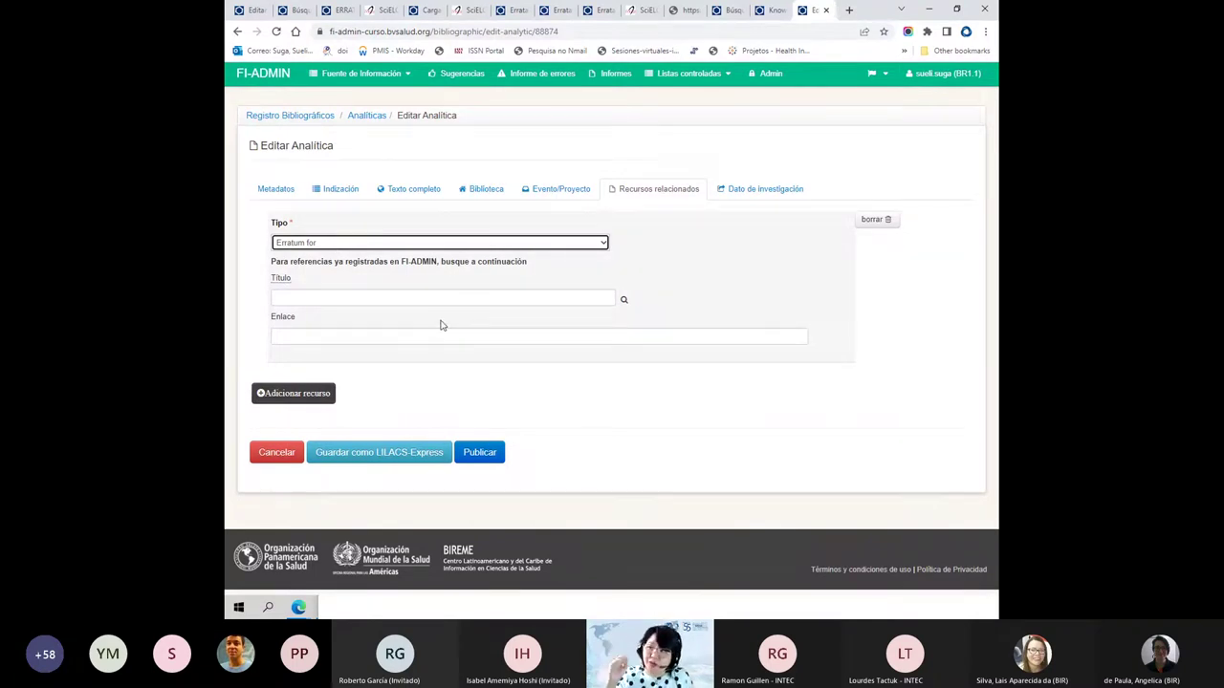
- Look over the course record's metadata and return to its related resource fields
left_click(274, 191)
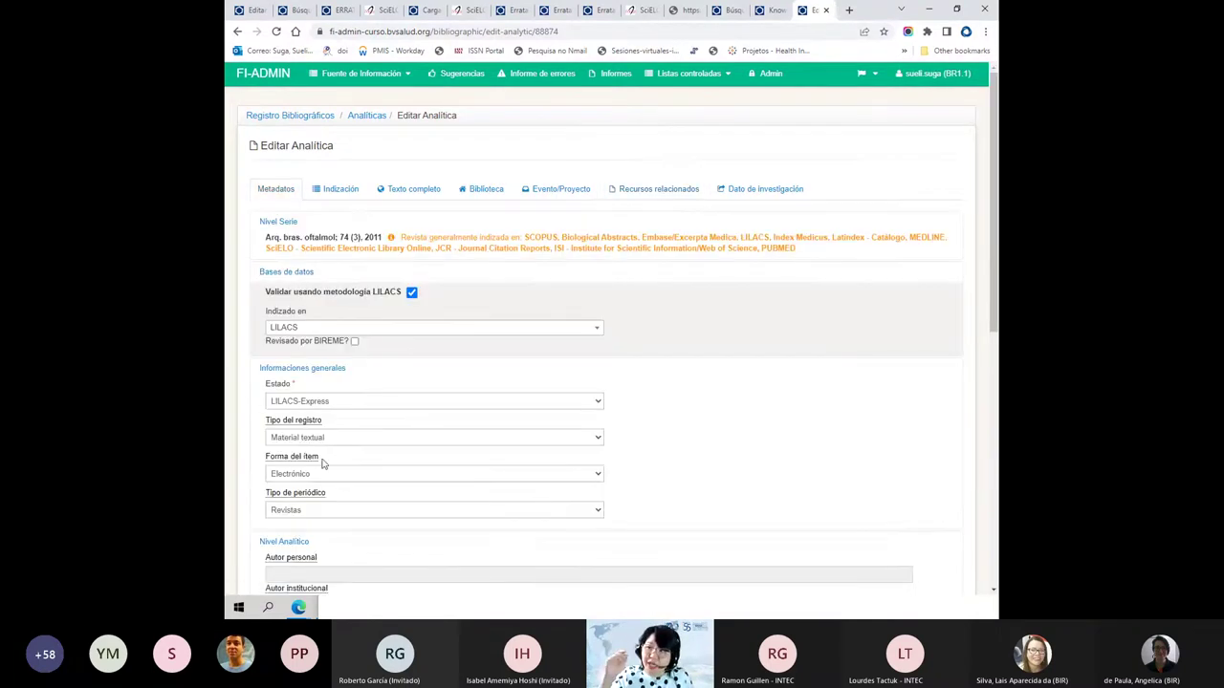
left_click(660, 189)
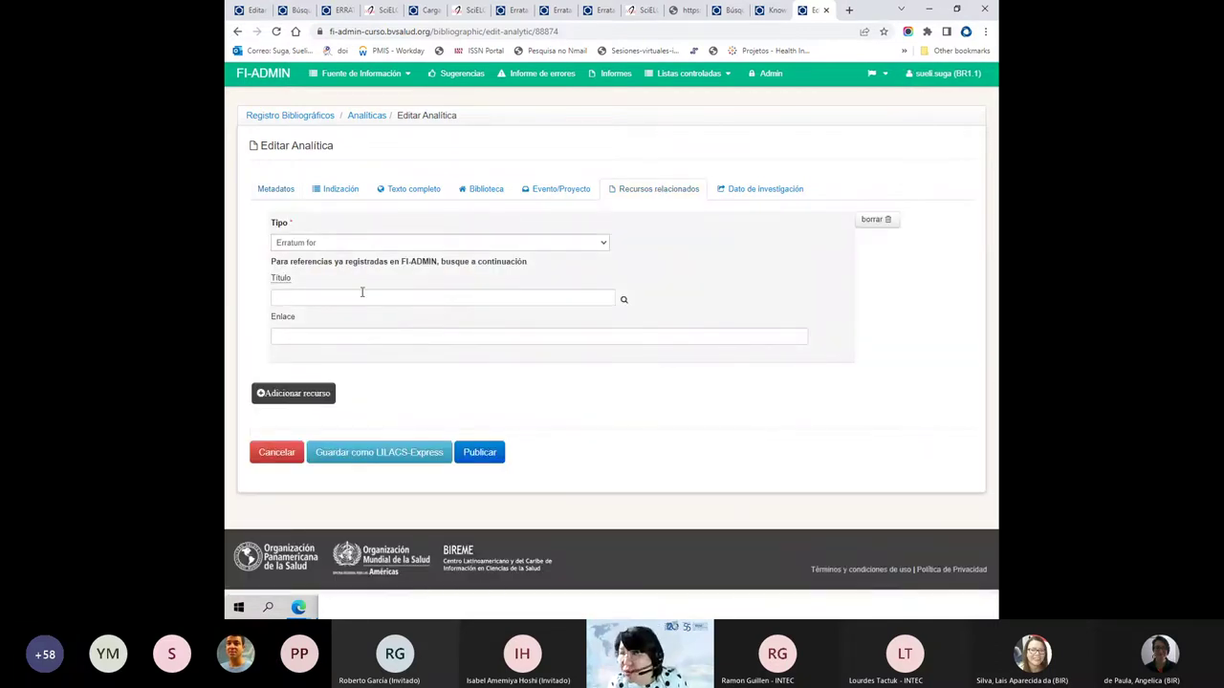
- Open the related-reference picker of the course record, and switch to the errata record open in the production FI-Admin
left_click(623, 302)
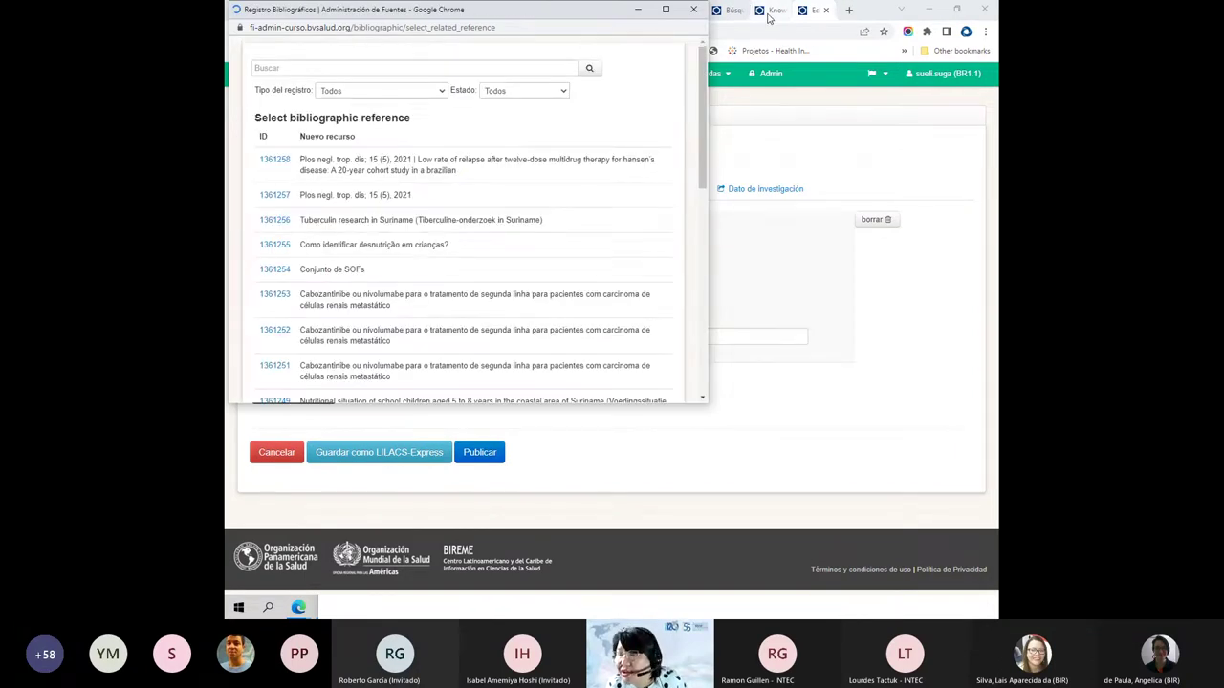
left_click(768, 17)
left_click(335, 10)
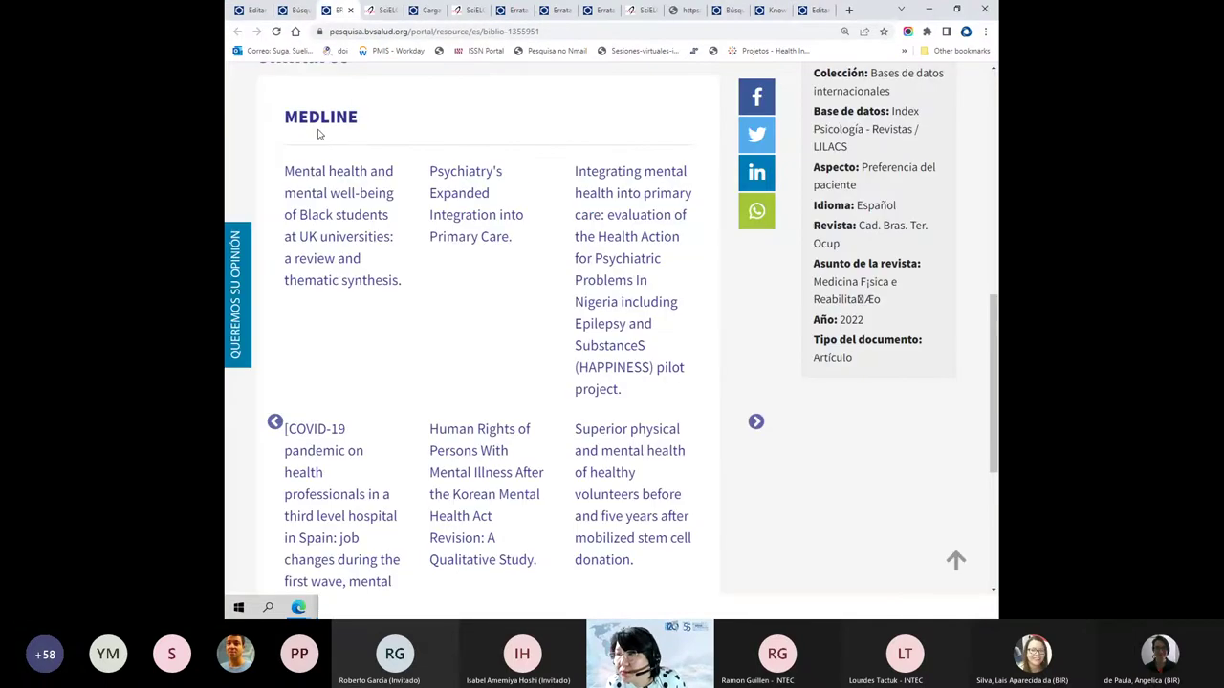
scroll(329, 136, "up", 5)
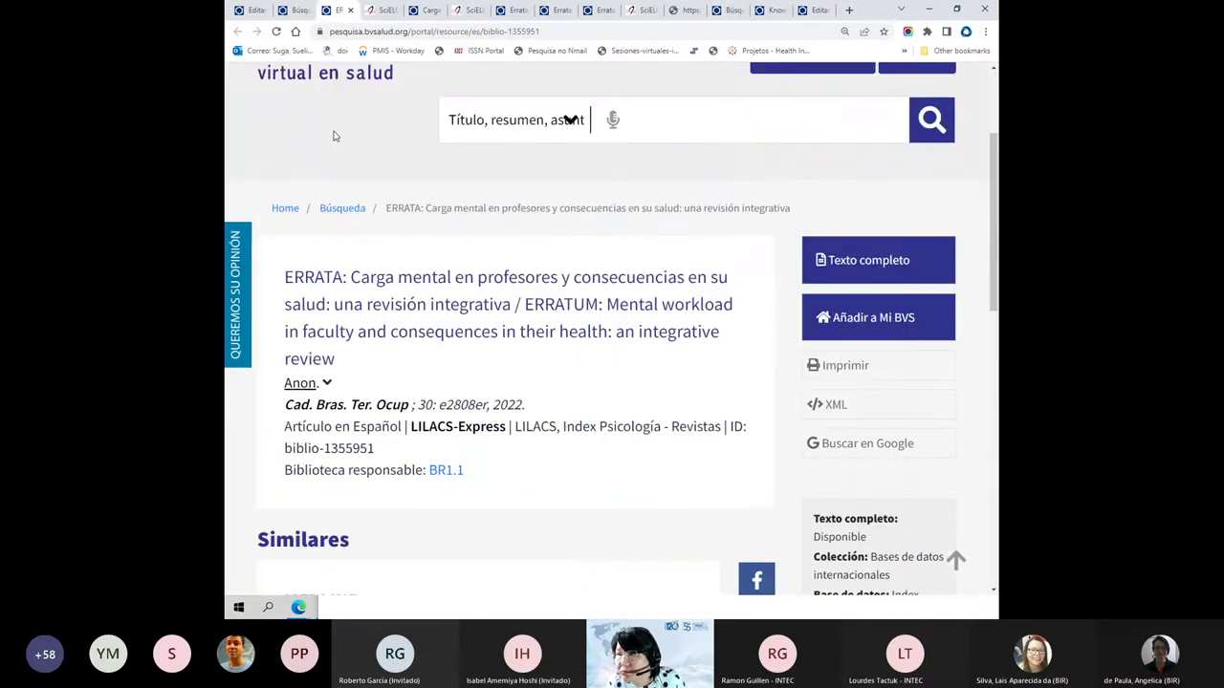
left_click(297, 12)
scroll(473, 169, "up", 5)
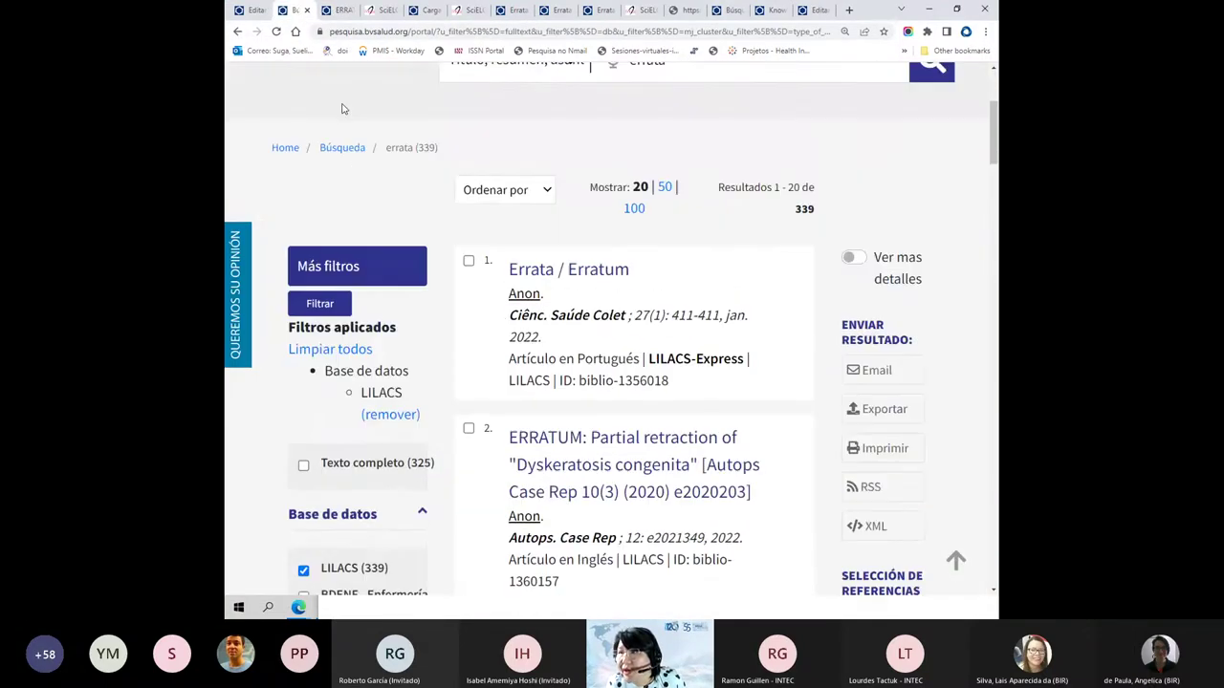
left_click(252, 9)
scroll(320, 328, "up", 1)
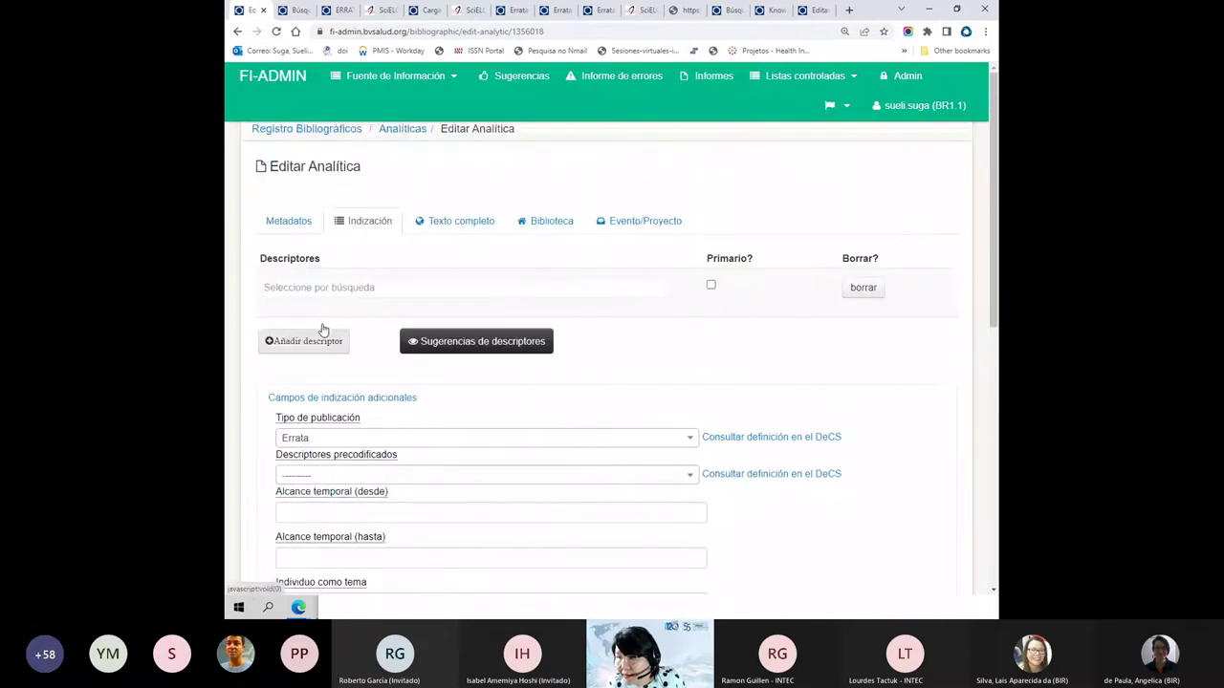
- Copy the article title "Caracterización de las solicitudes de importación de medicamentos vitales no disponibles años 2016 y 2017 en Colombia" from the errata record's Portuguese title
left_click(277, 232)
scroll(277, 233, "down", 5)
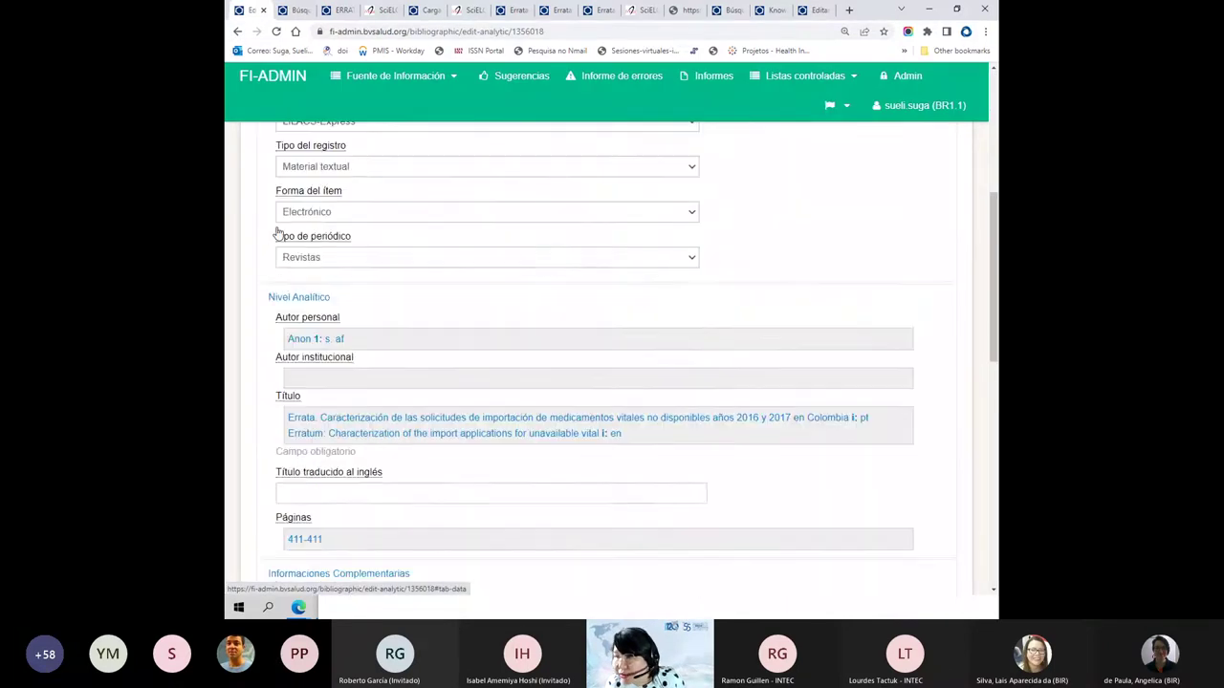
left_click(362, 316)
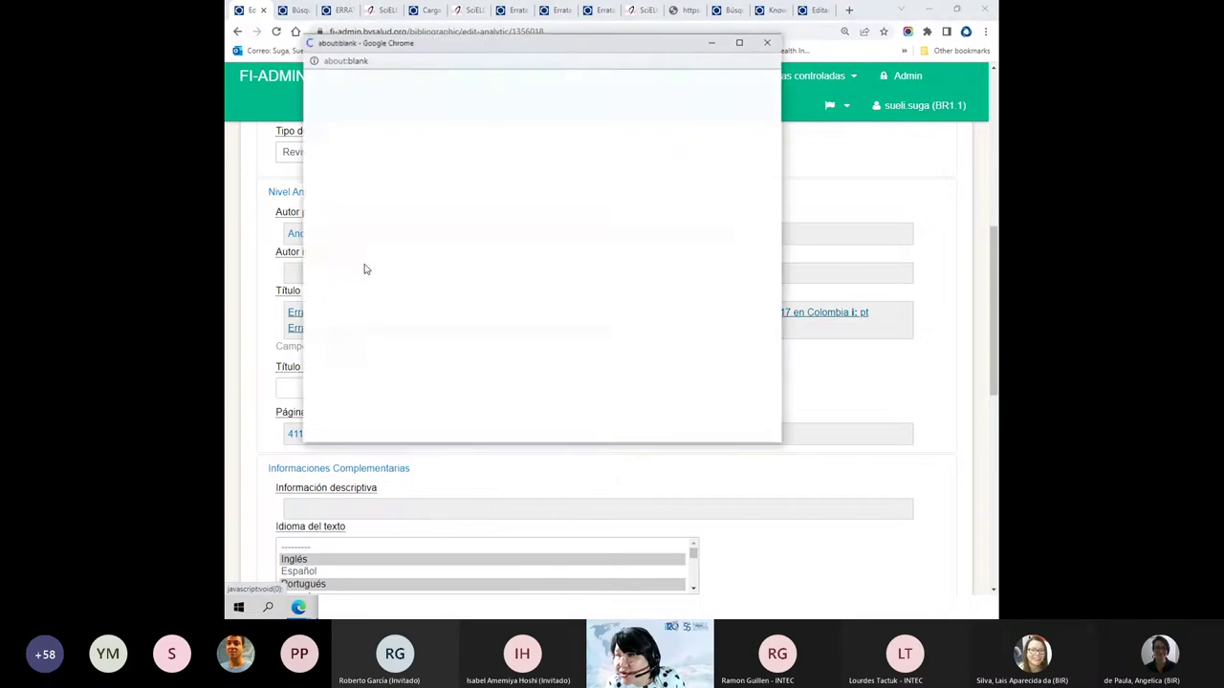
left_click(375, 196)
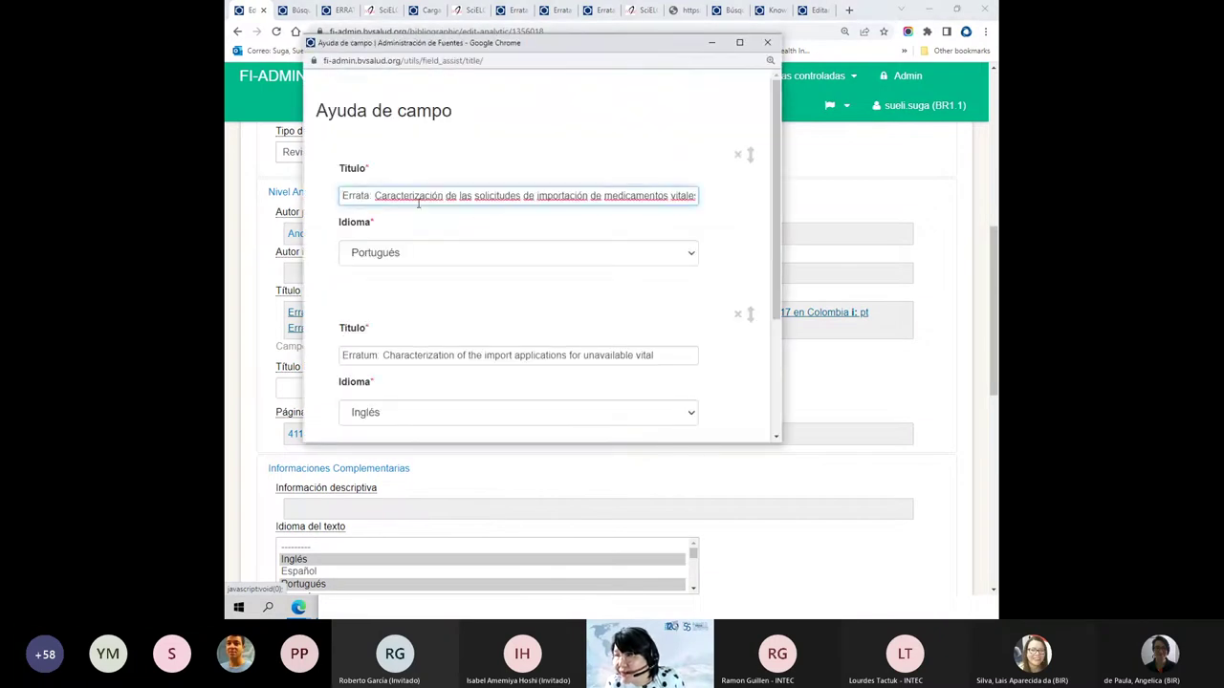
left_click_drag(375, 195, 756, 191)
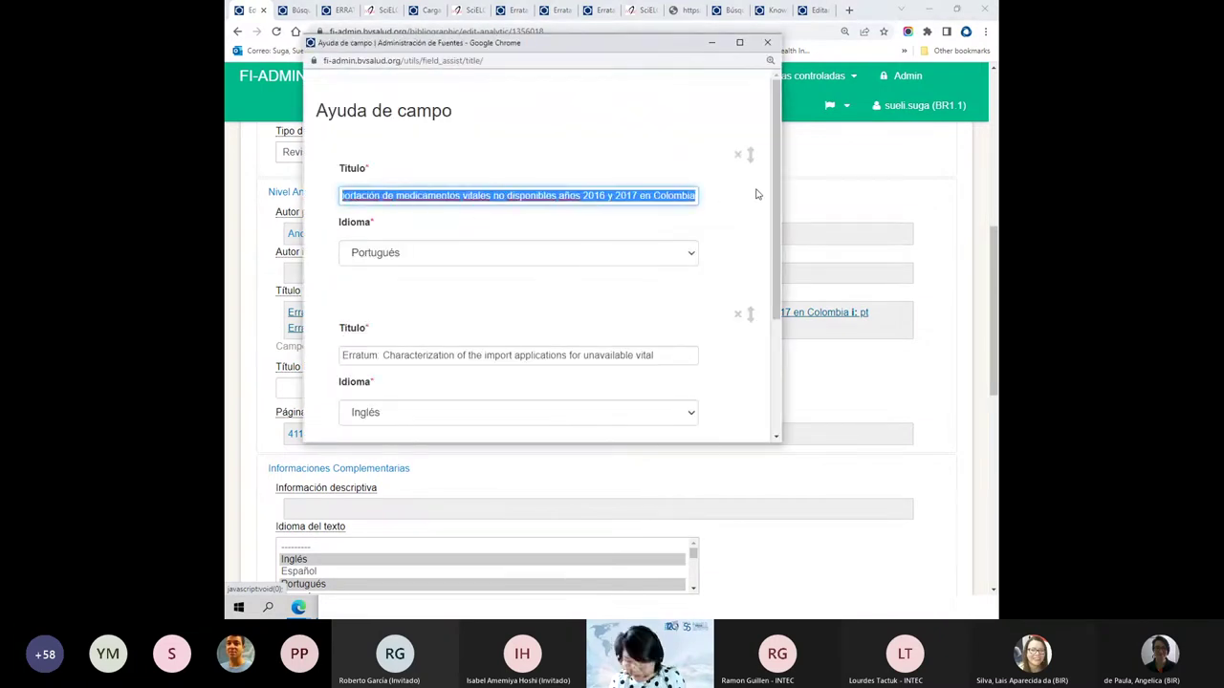
left_click(767, 44)
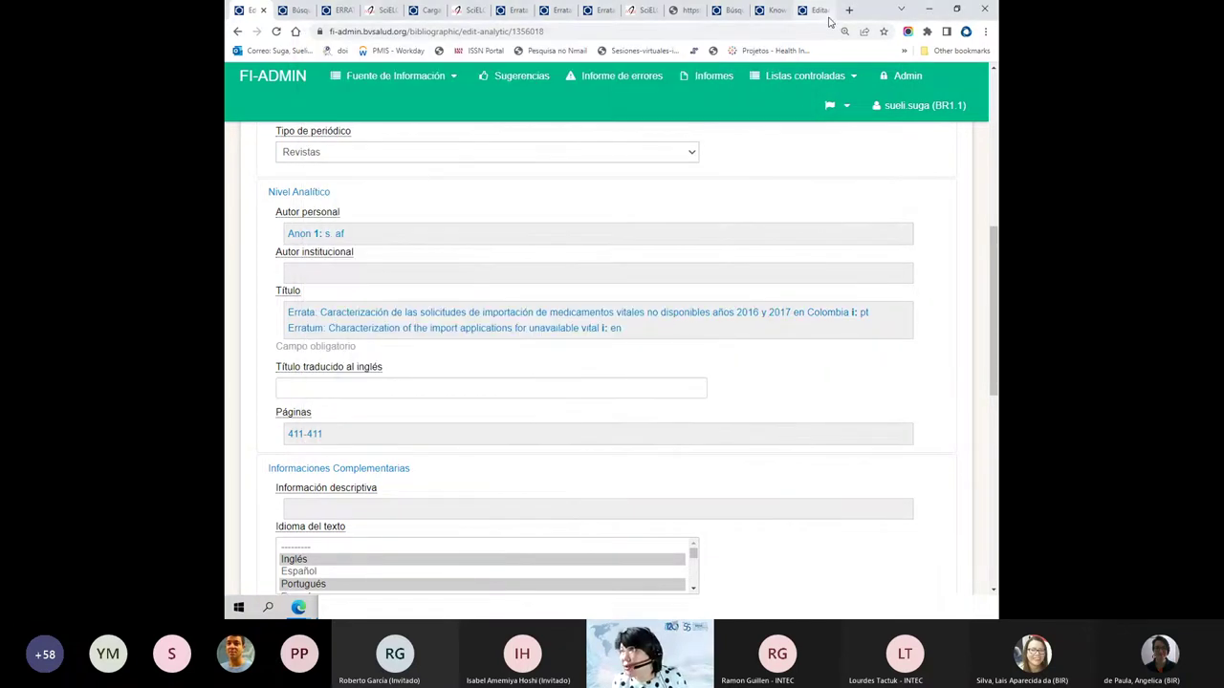
- Search the course record's related-reference picker for the copied article title and link the matching Ciênc. Saúde Colet; 26 (11), 2021 reference
left_click(820, 10)
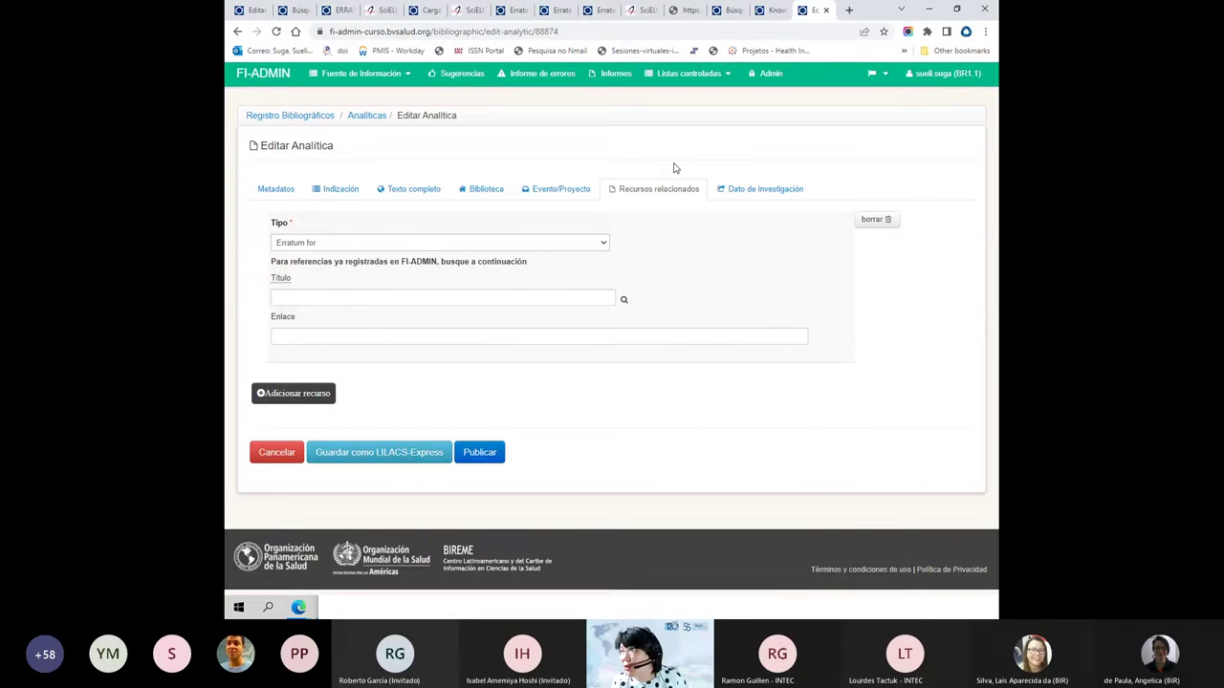
left_click(622, 301)
left_click(401, 67)
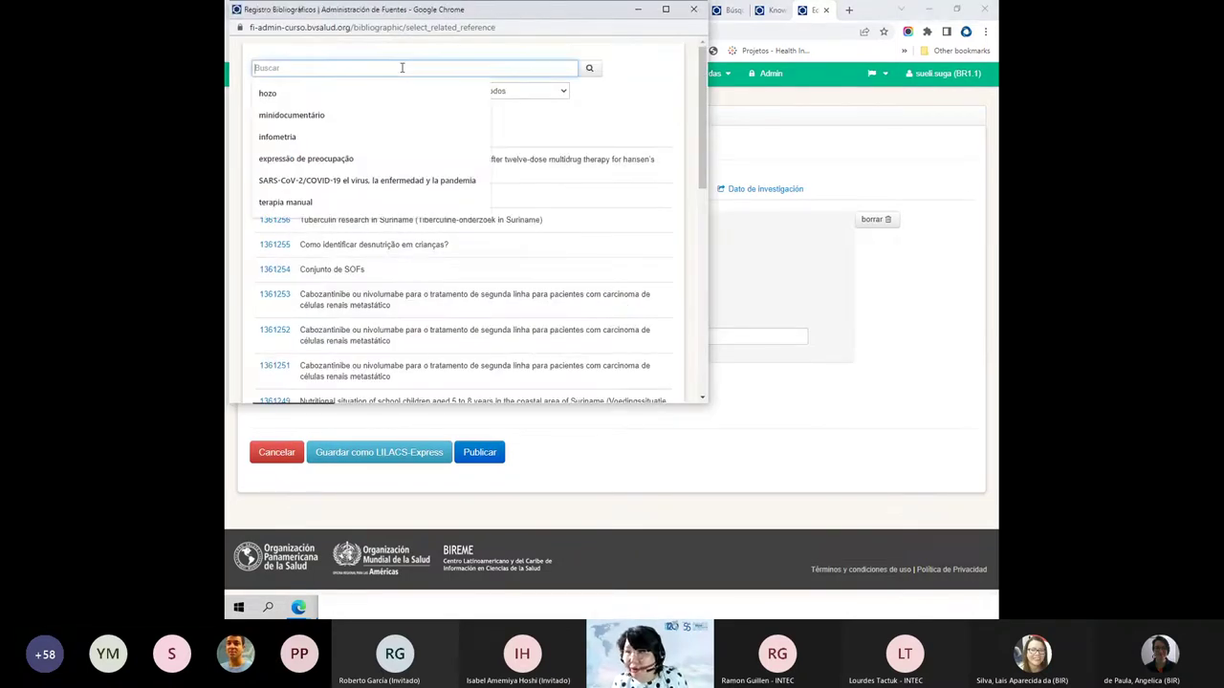
key("ctrl+v")
left_click(589, 69)
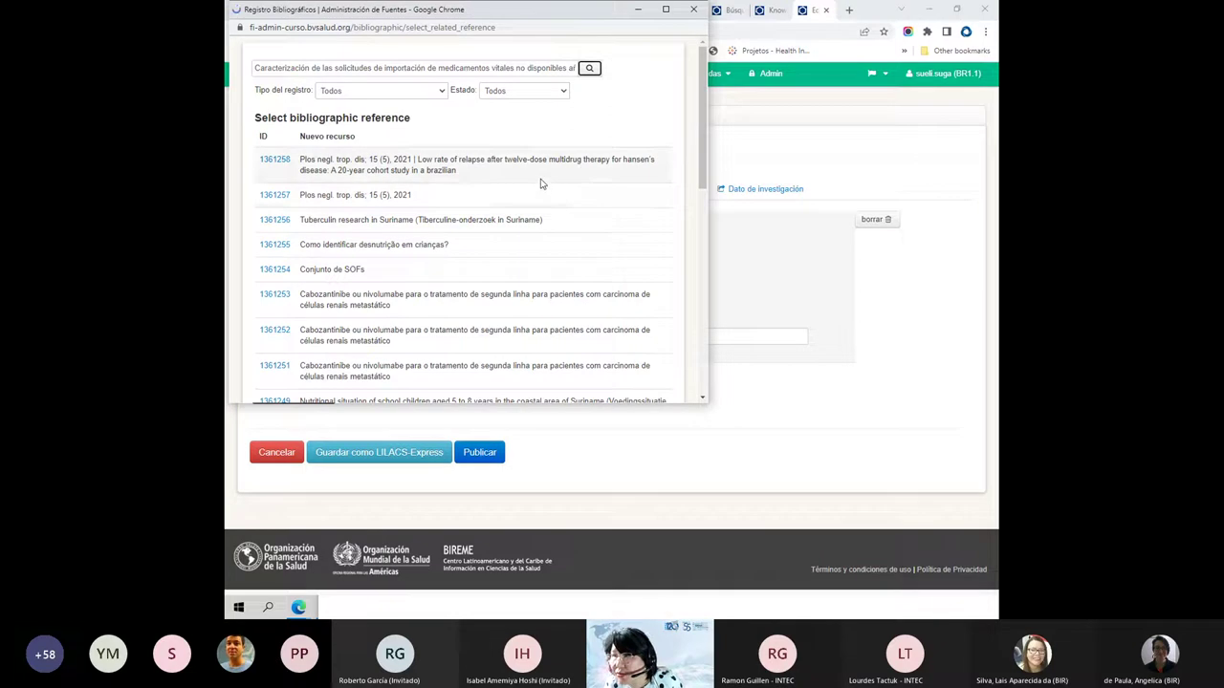
left_click(281, 164)
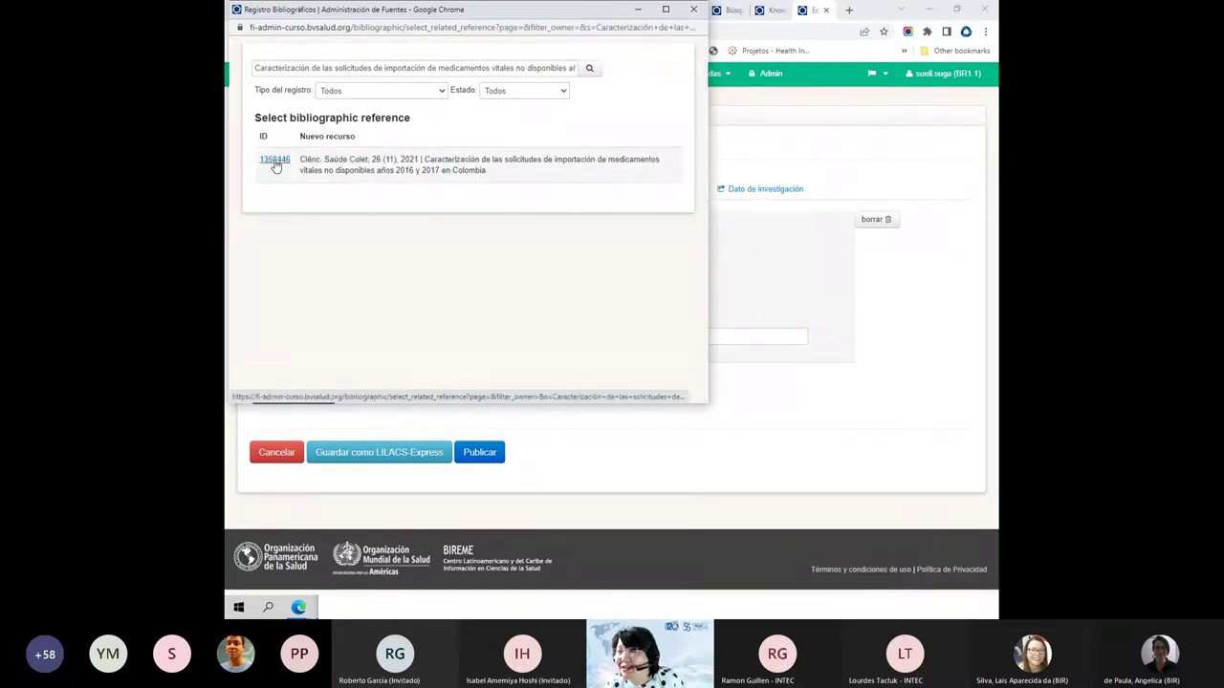
left_click(275, 161)
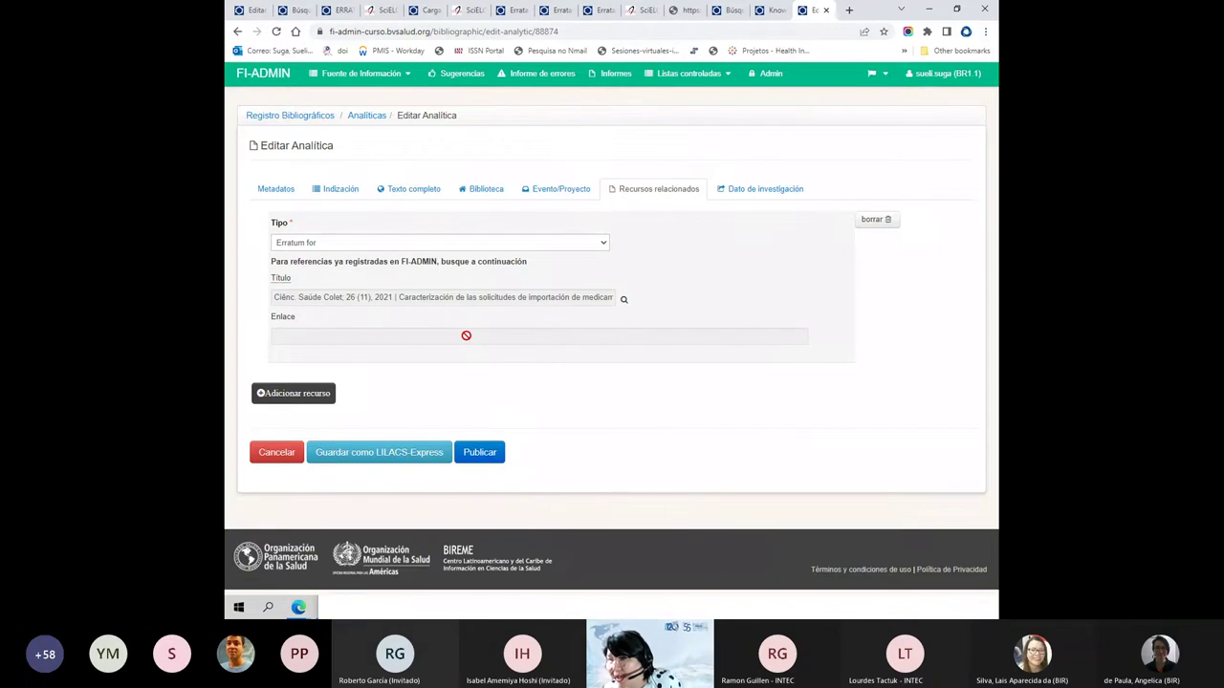
left_click(732, 190)
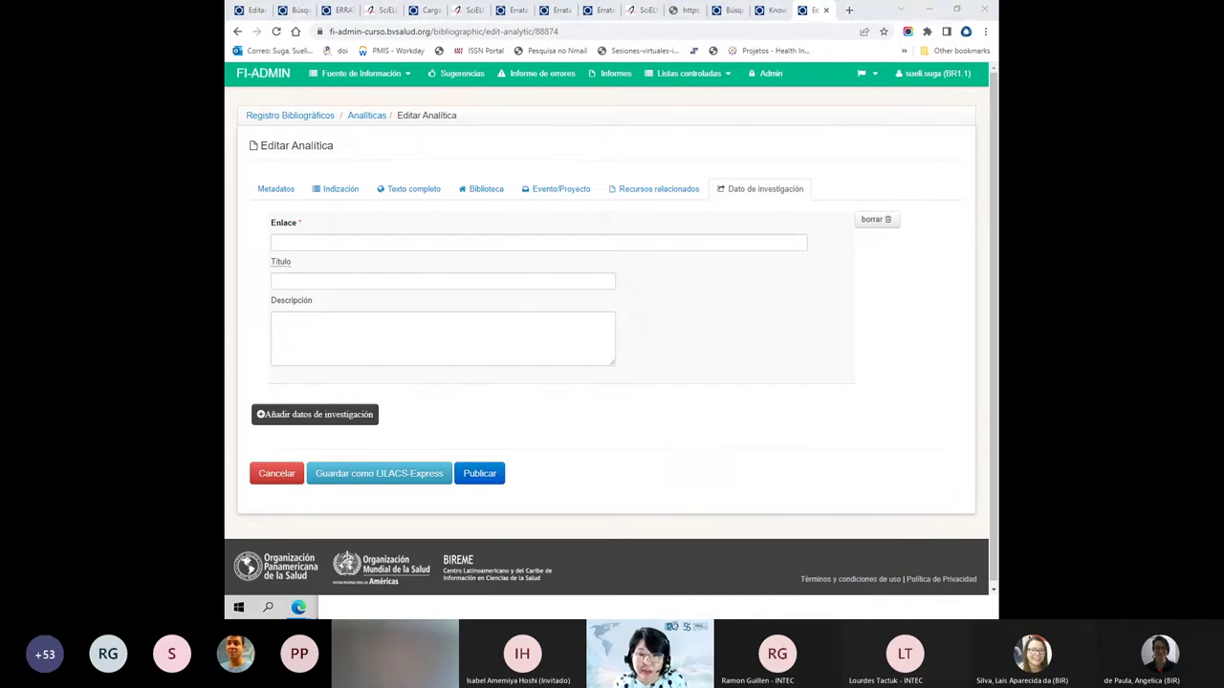
key("alt+Tab")
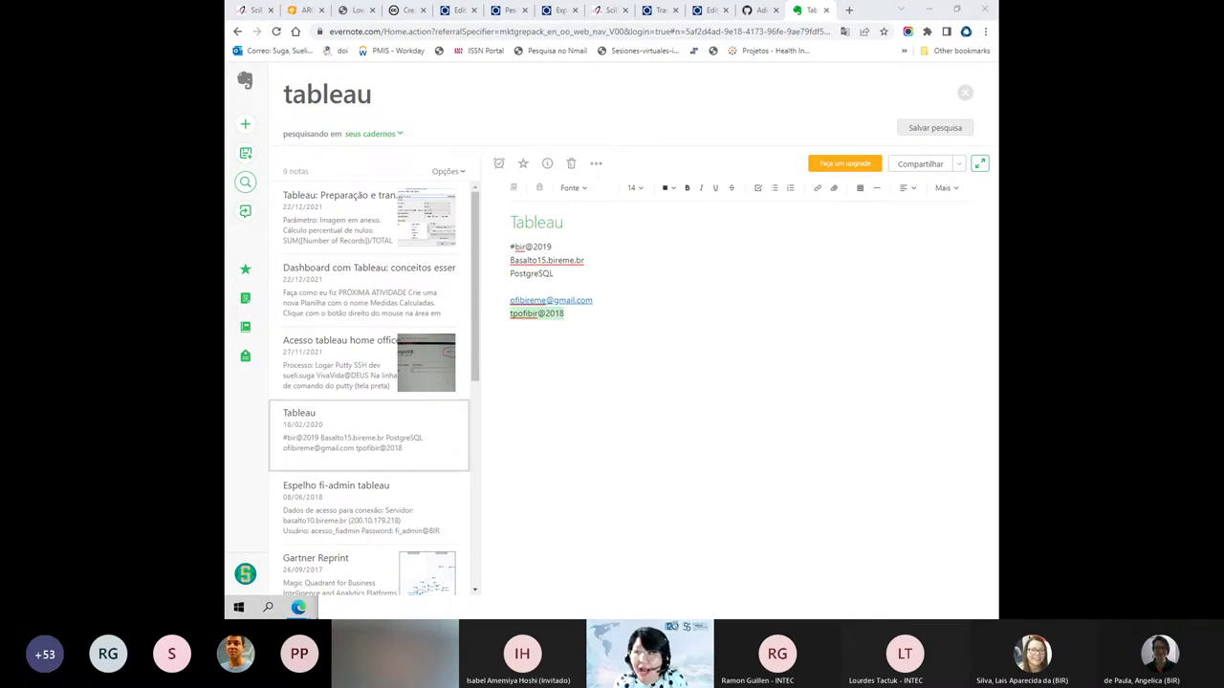
left_click(930, 11)
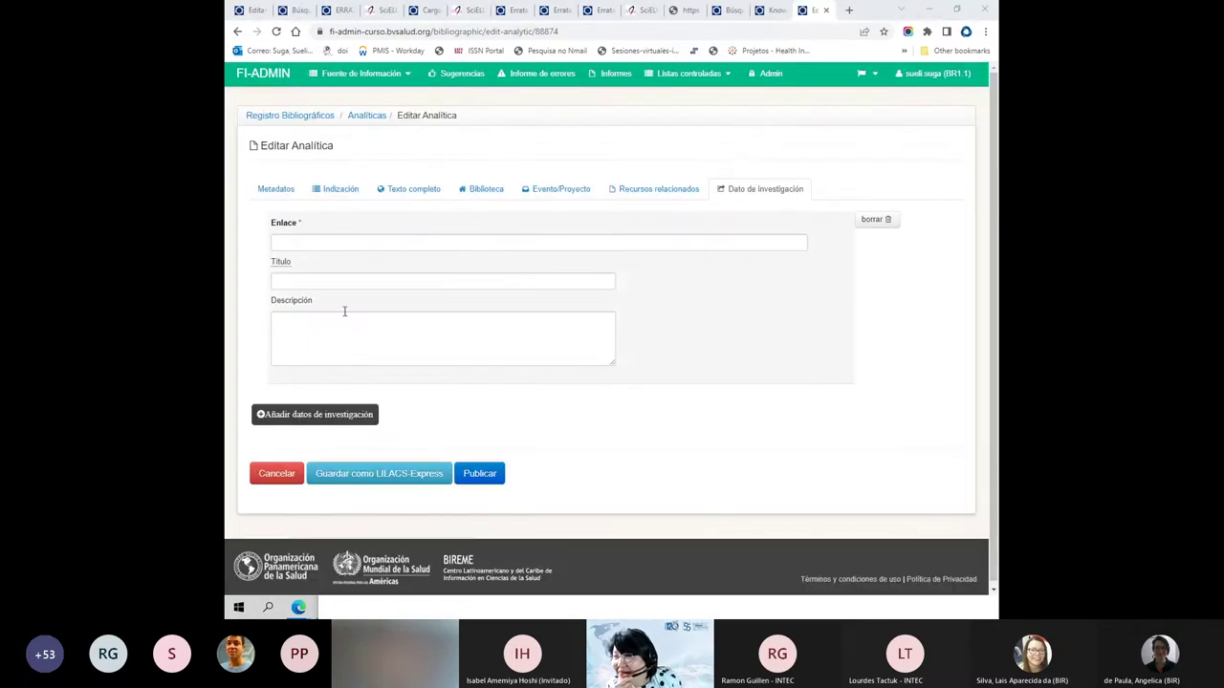
left_click(358, 244)
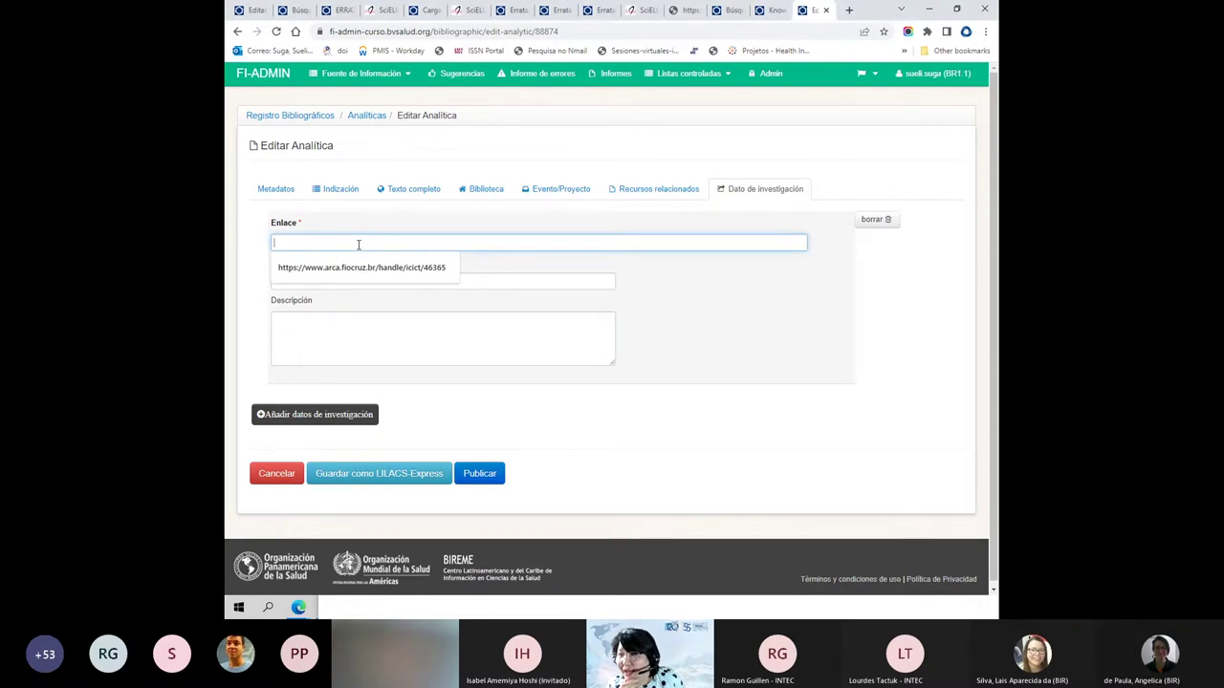
left_click(361, 268)
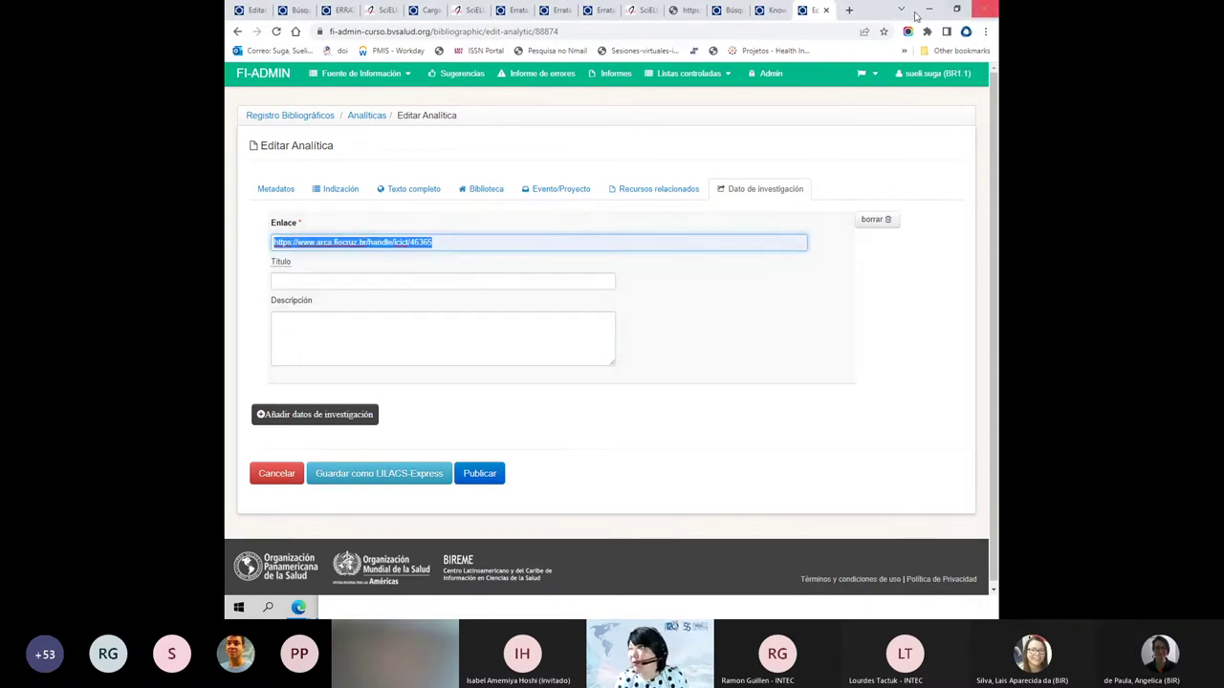
- Open the arca.fiocruz.br/handle/icict/46365 address in a new browser tab and examine the ARCA item's metadata and associated files
left_click(850, 11)
type("https://arca.fiocruz.br/handle/icict/46365")
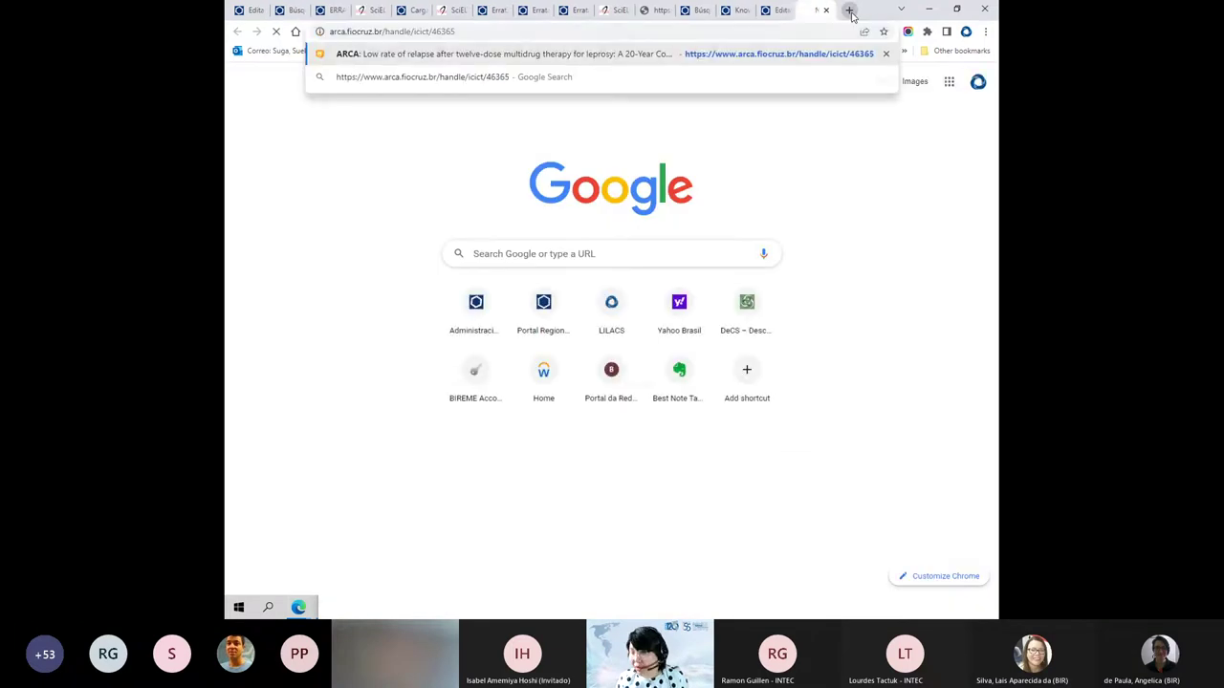
key("Return")
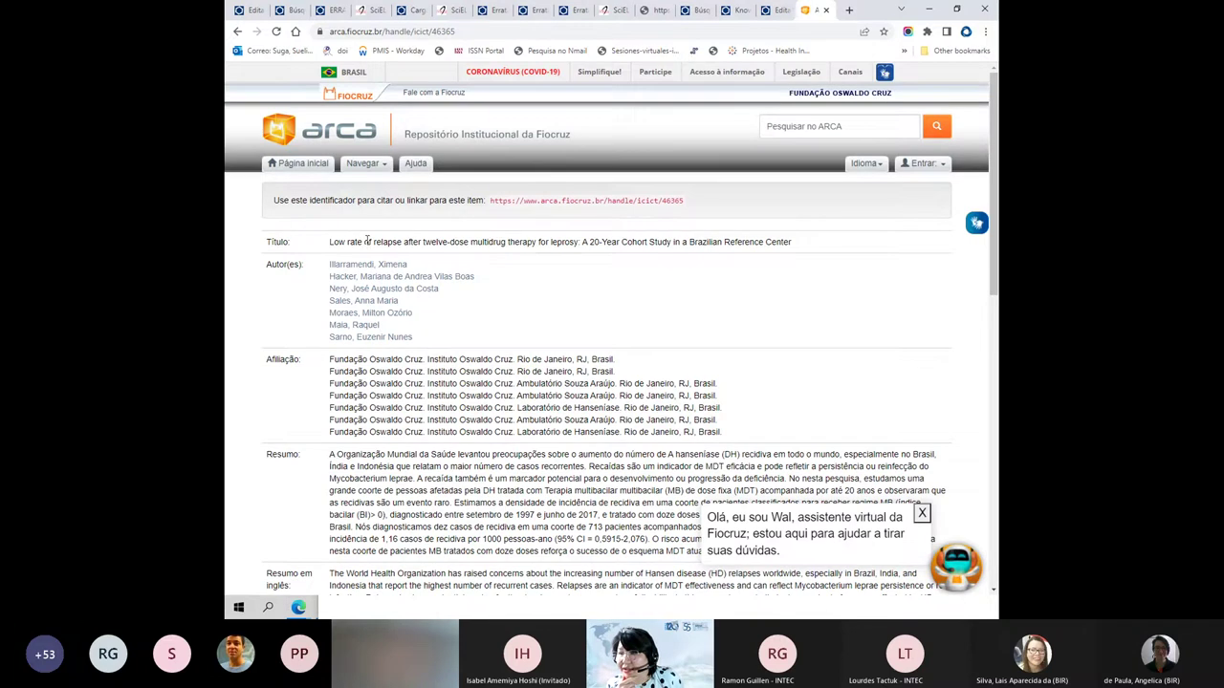
scroll(394, 392, "down", 1)
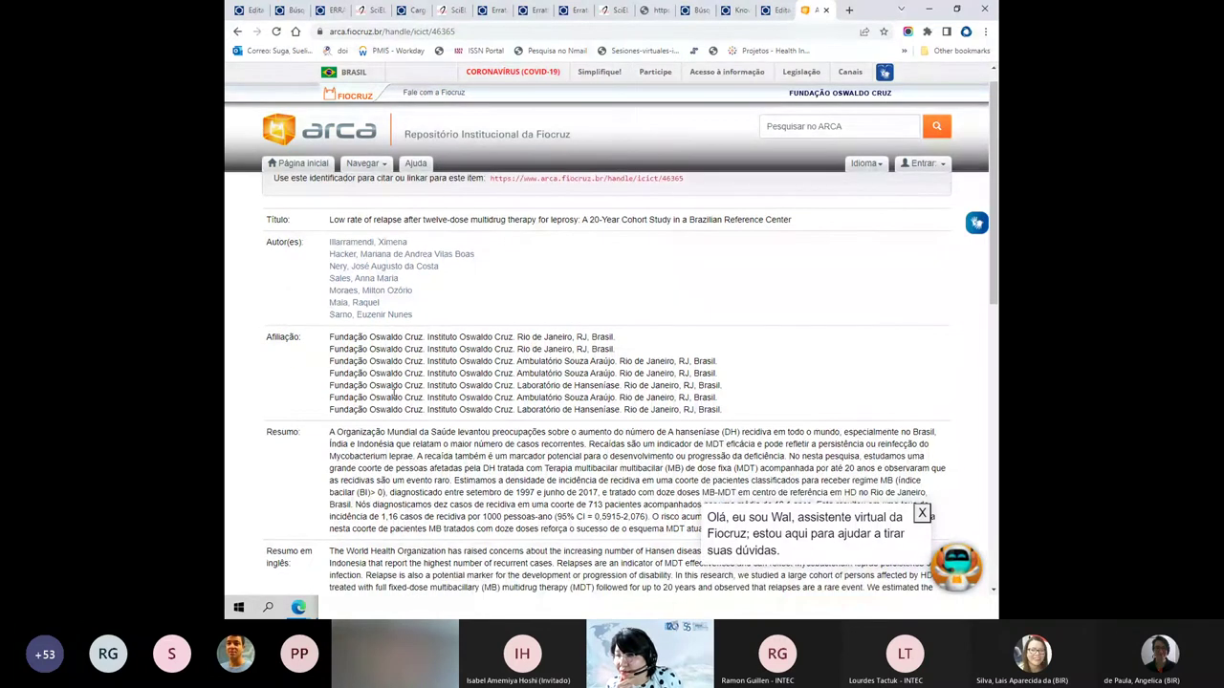
scroll(394, 392, "down", 5)
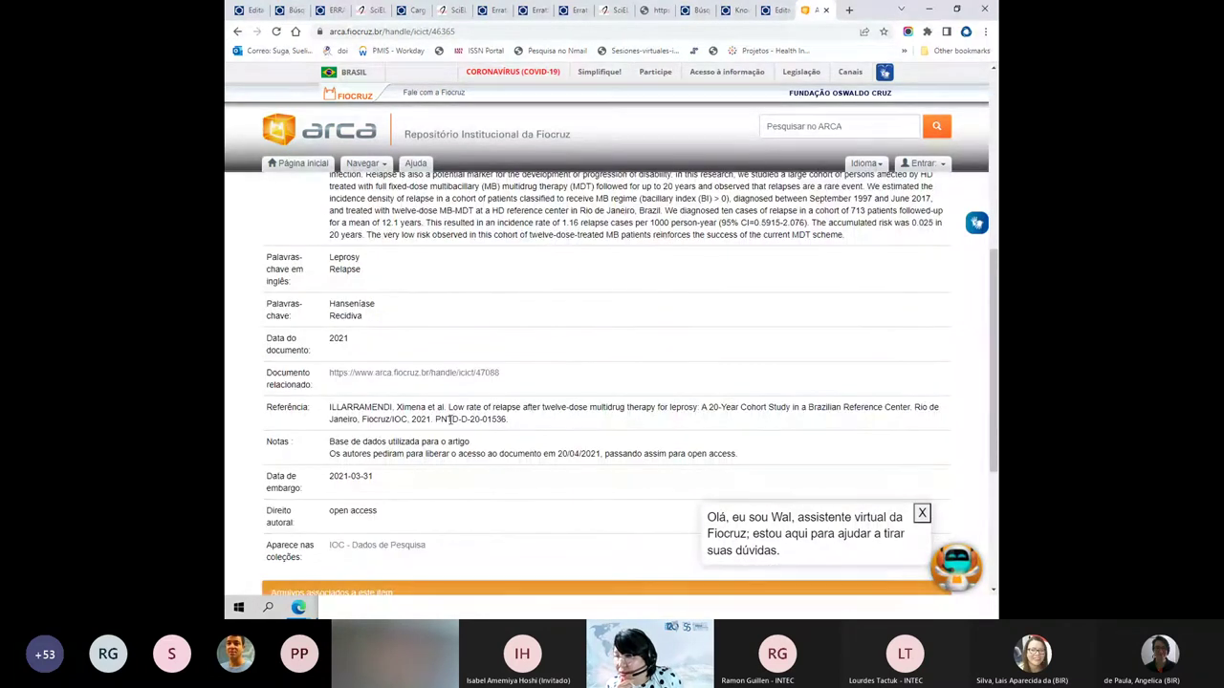
scroll(403, 404, "down", 2)
- Download the Excel dataset associated with the ARCA item and open it in Excel
left_click(402, 400)
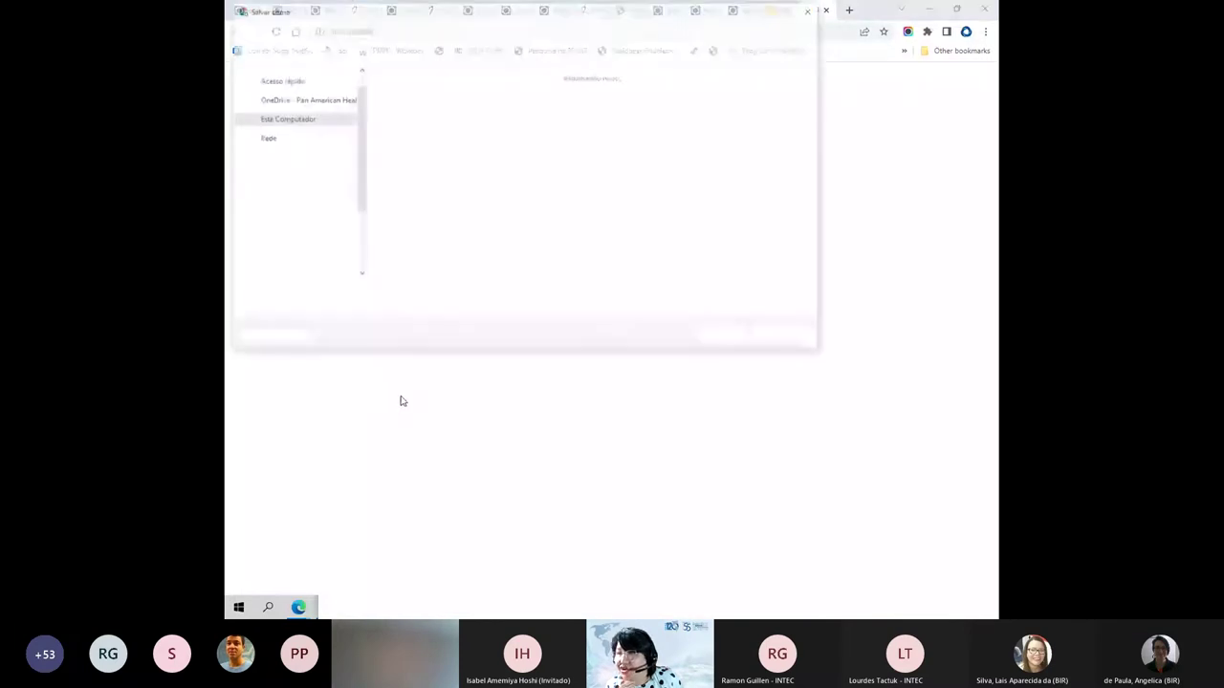
left_click(735, 339)
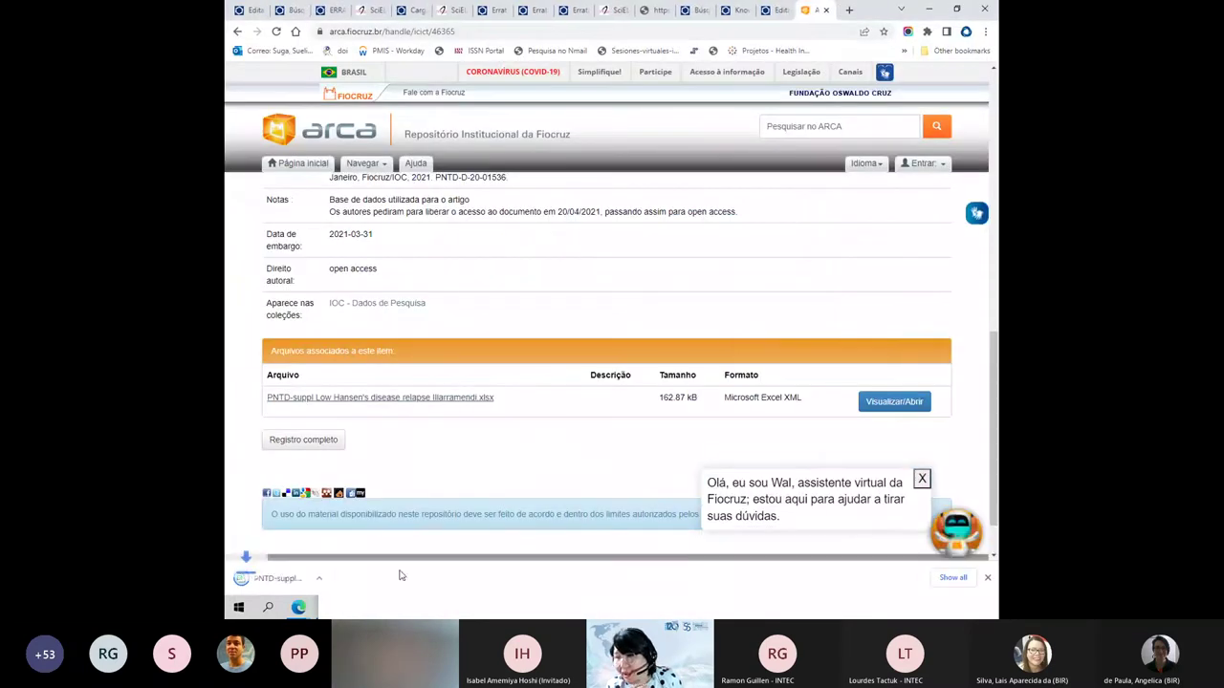
left_click(304, 577)
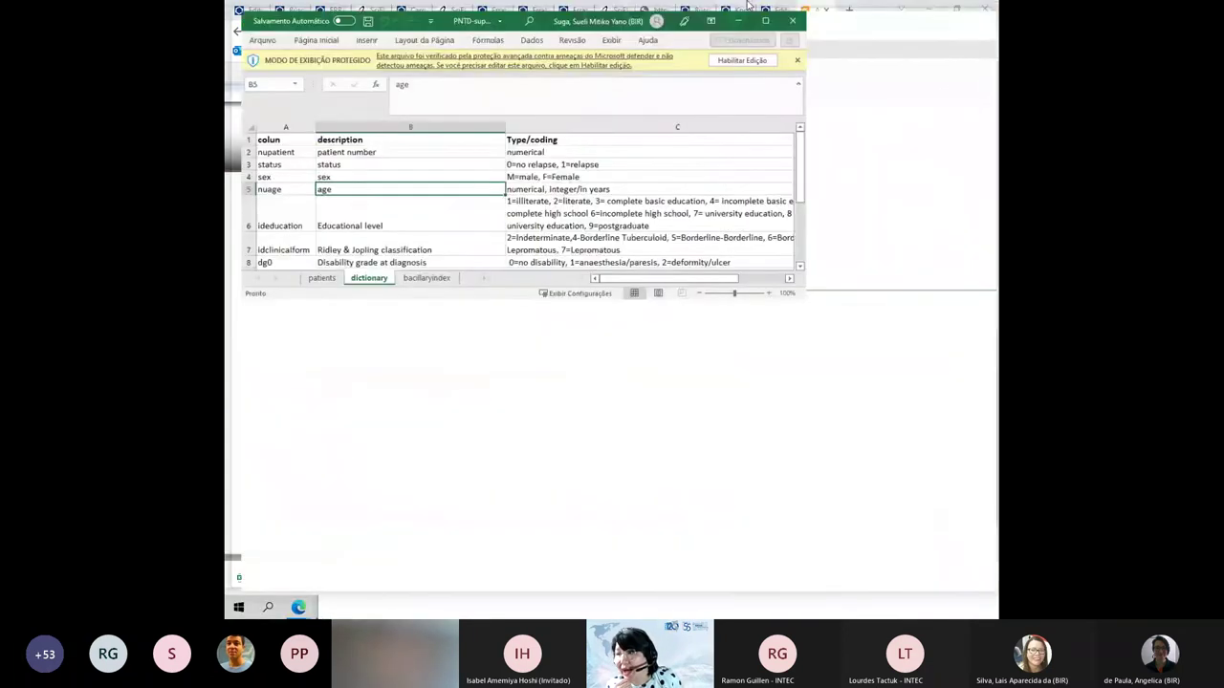
- Examine the dataset's patients, bacillaryindex and dictionary sheets, and return to the ARCA item page
left_click(321, 575)
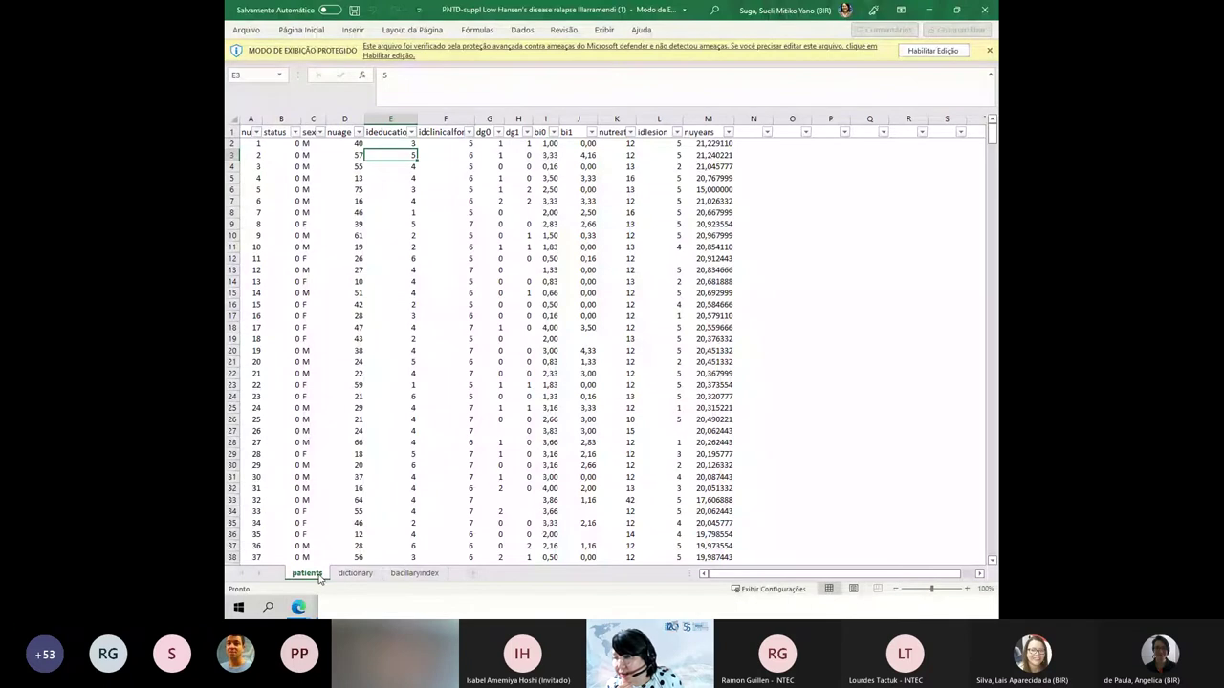
left_click(409, 576)
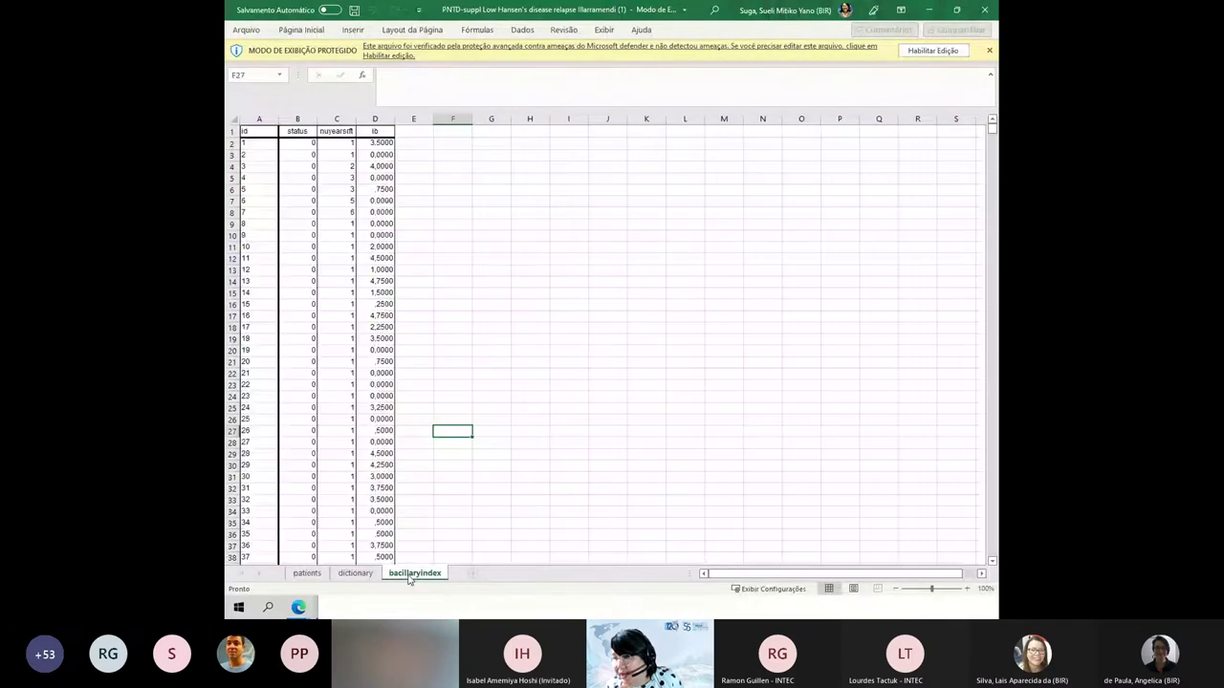
left_click(356, 575)
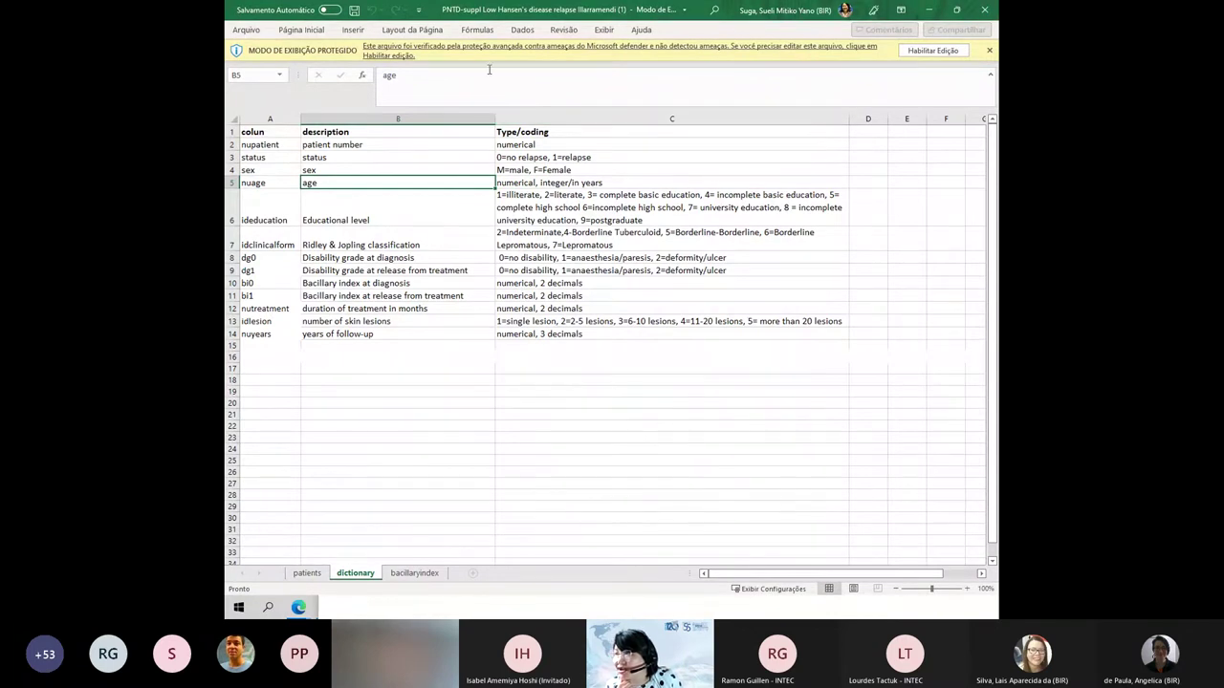
left_click(928, 10)
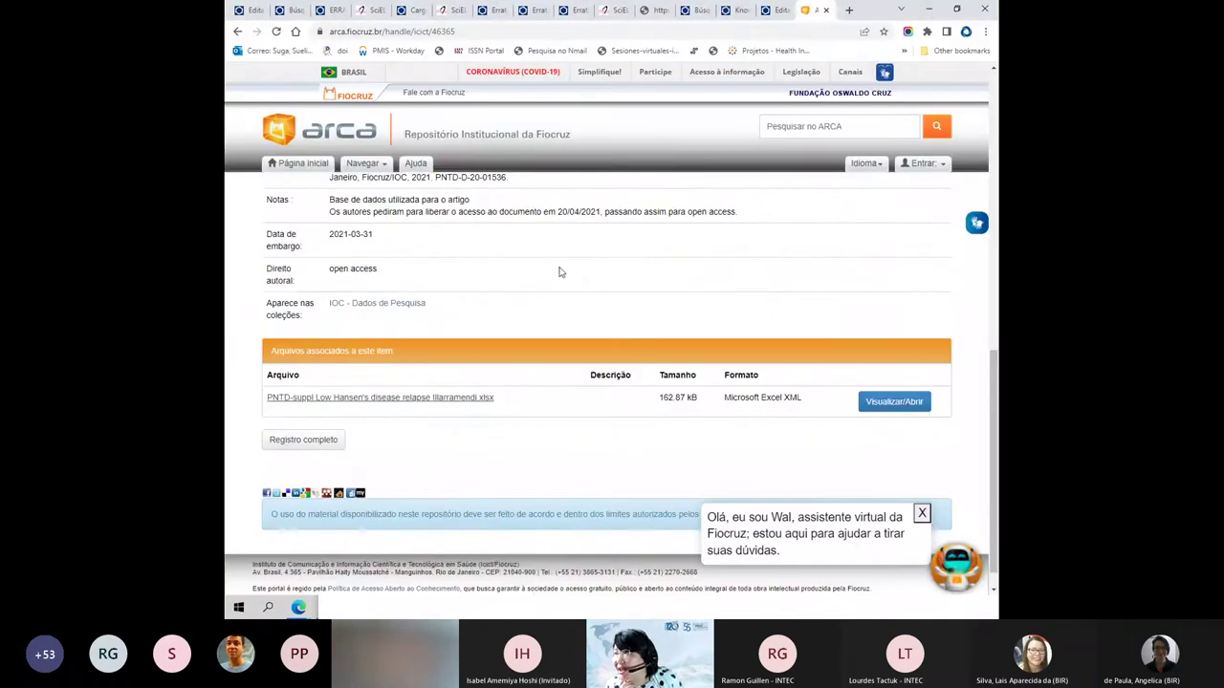
- Reduce the browser window, review the course record's research data link, and return to the title of the ARCA item
double_click(878, 13)
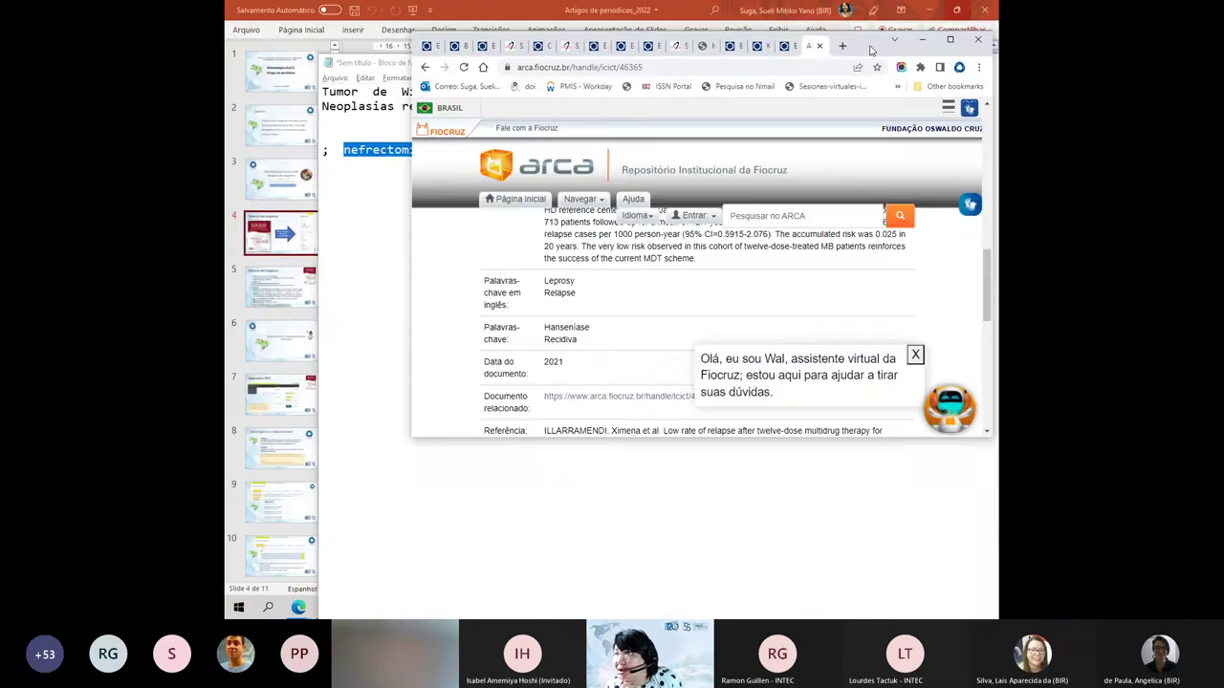
left_click(781, 46)
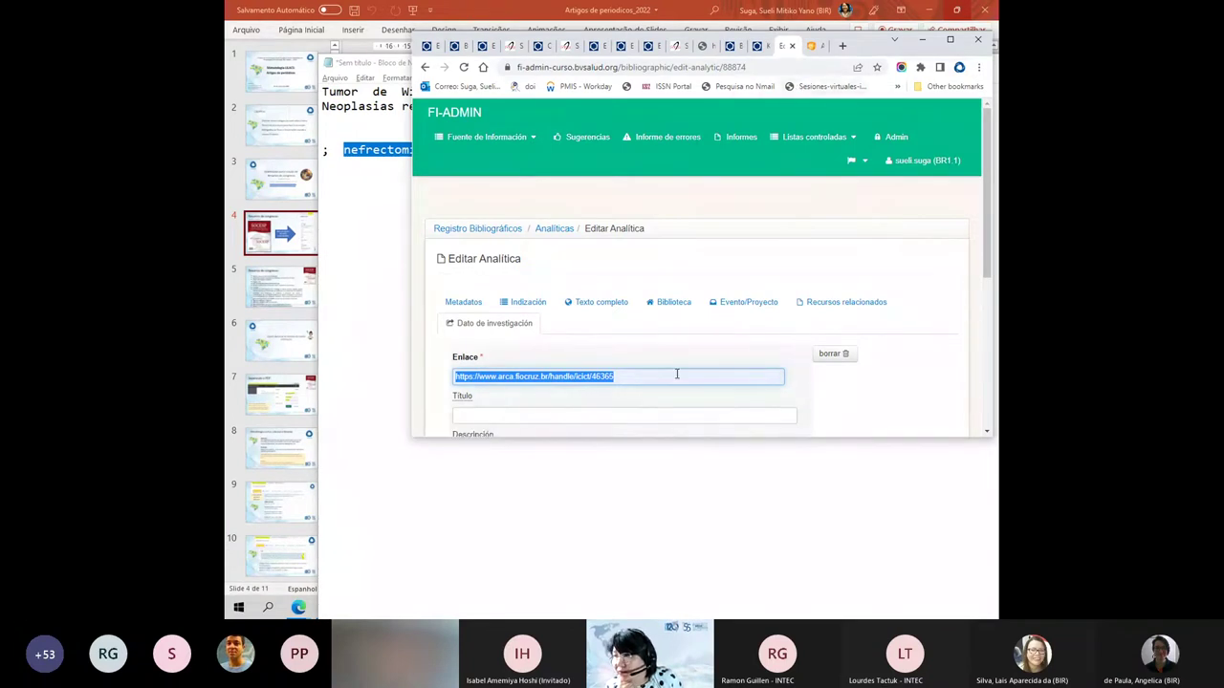
left_click(815, 48)
scroll(732, 308, "up", 8)
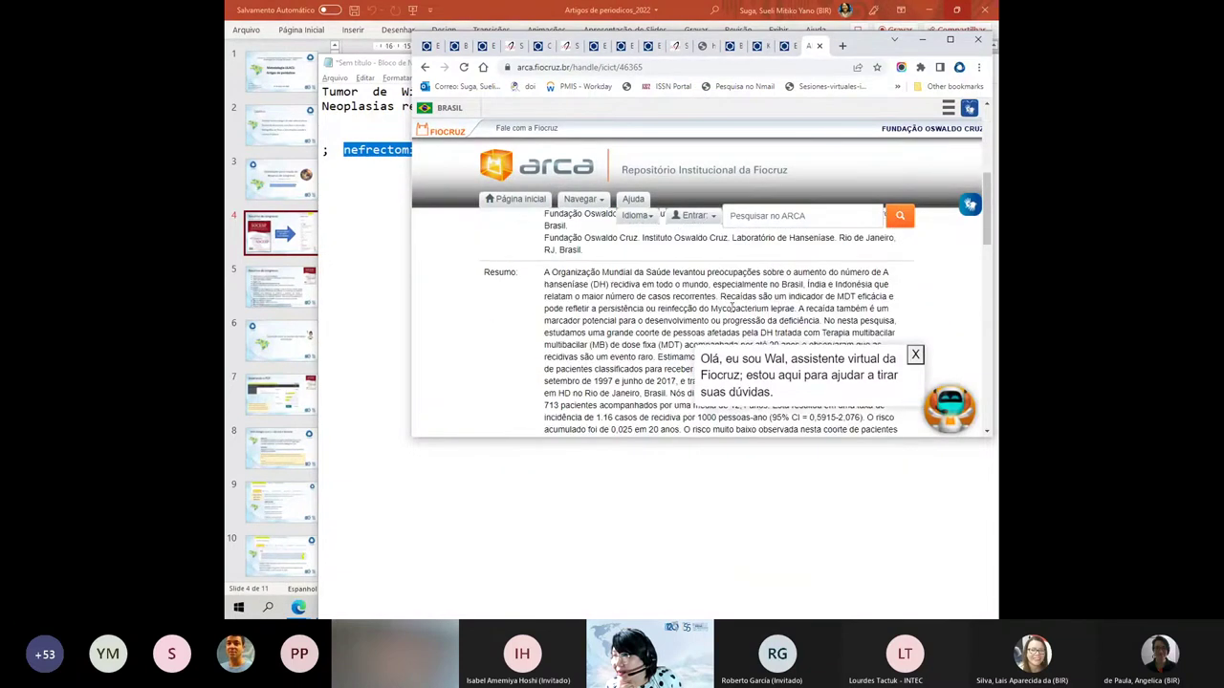
scroll(732, 308, "up", 3)
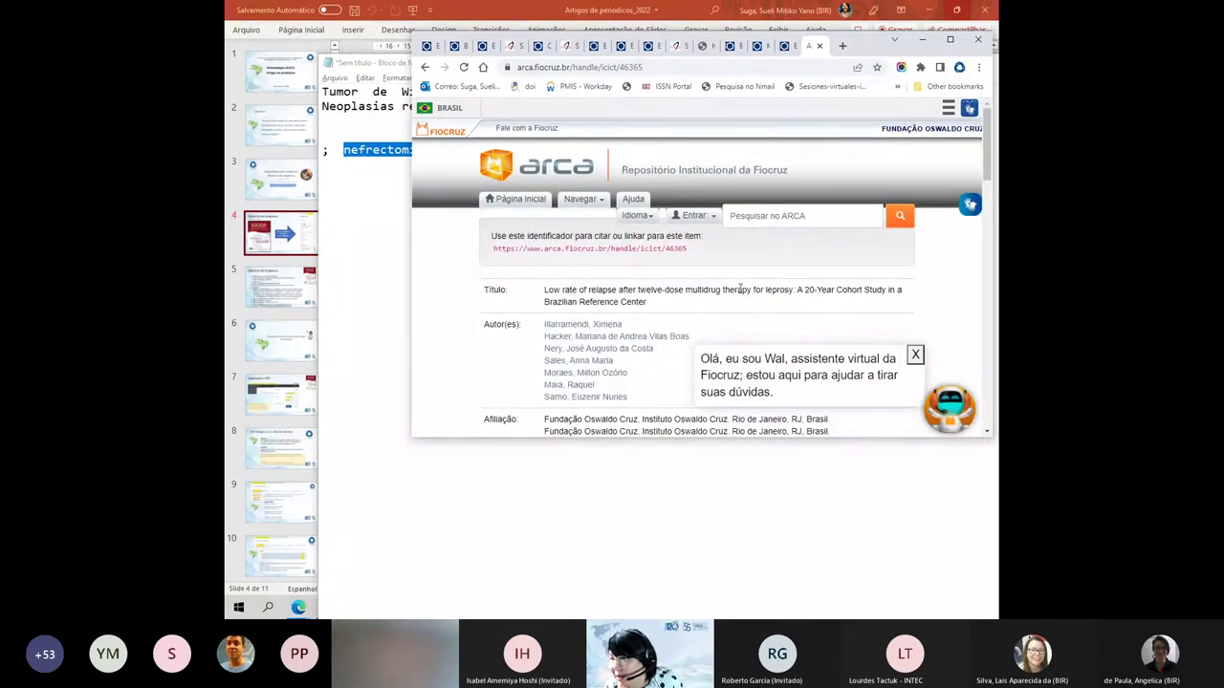
- Copy the ARCA item's full title, "Low rate of relapse after twelve-dose multidrug therapy…", into the course record's research data title and remove the leading spaces
left_click_drag(656, 306, 544, 290)
key("ctrl+c")
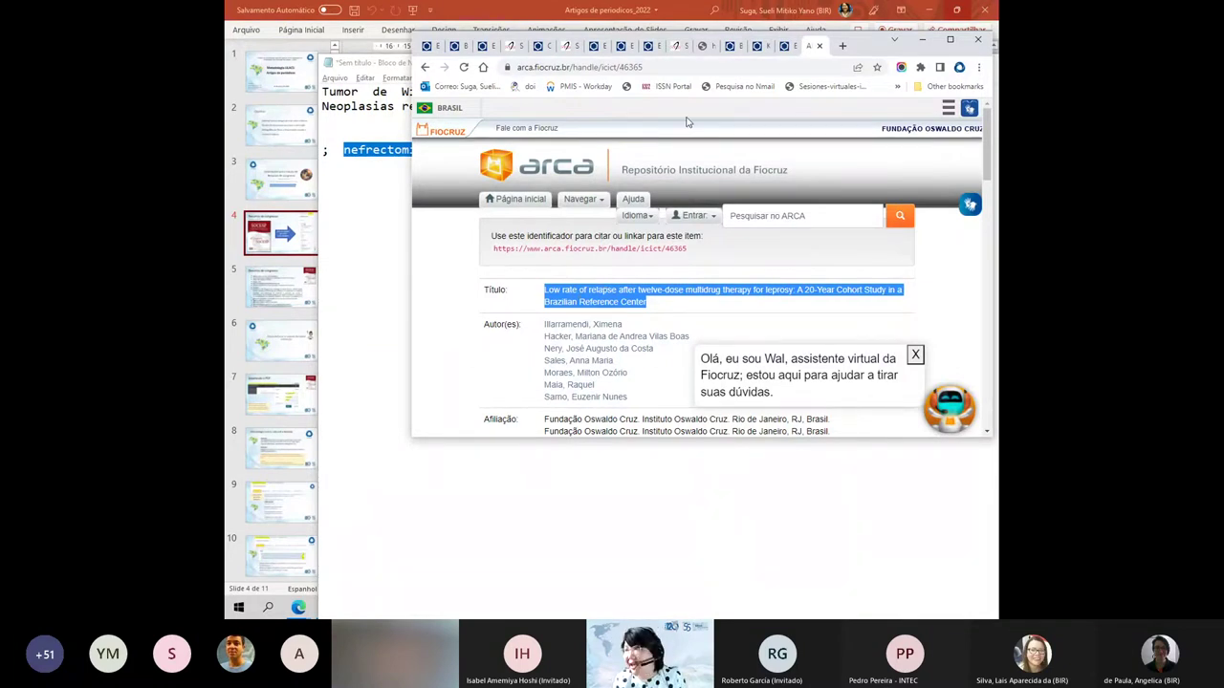
left_click(782, 46)
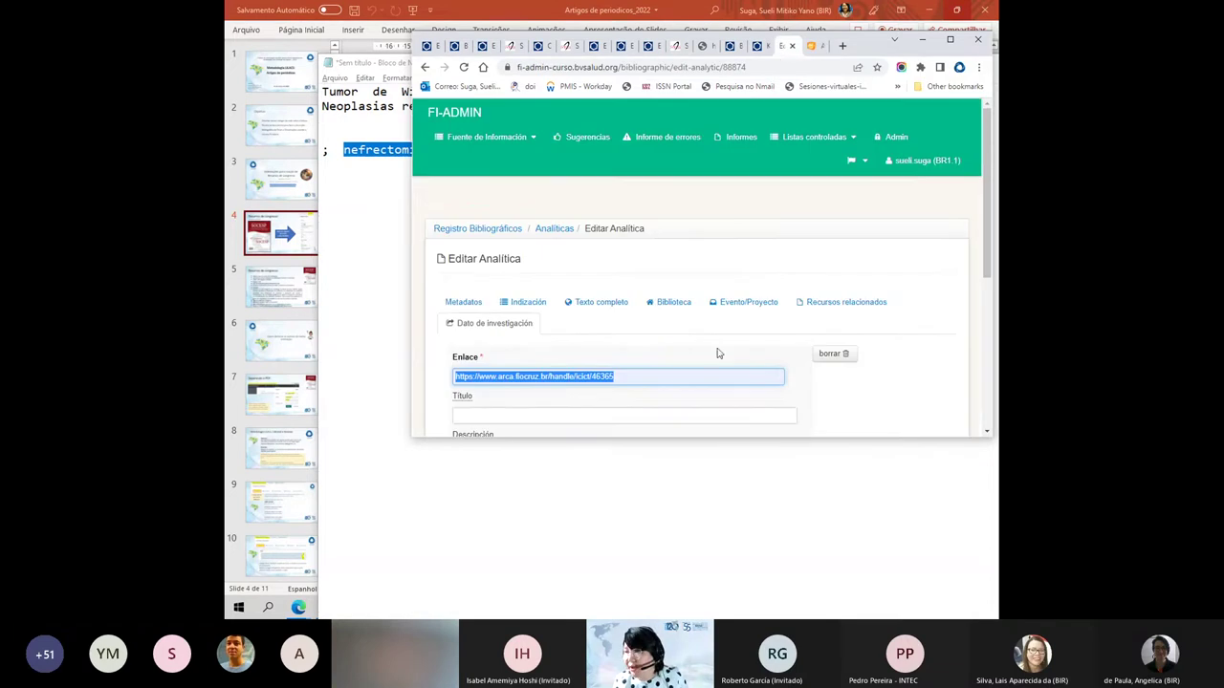
left_click(513, 414)
key("ctrl+v")
left_click(431, 413)
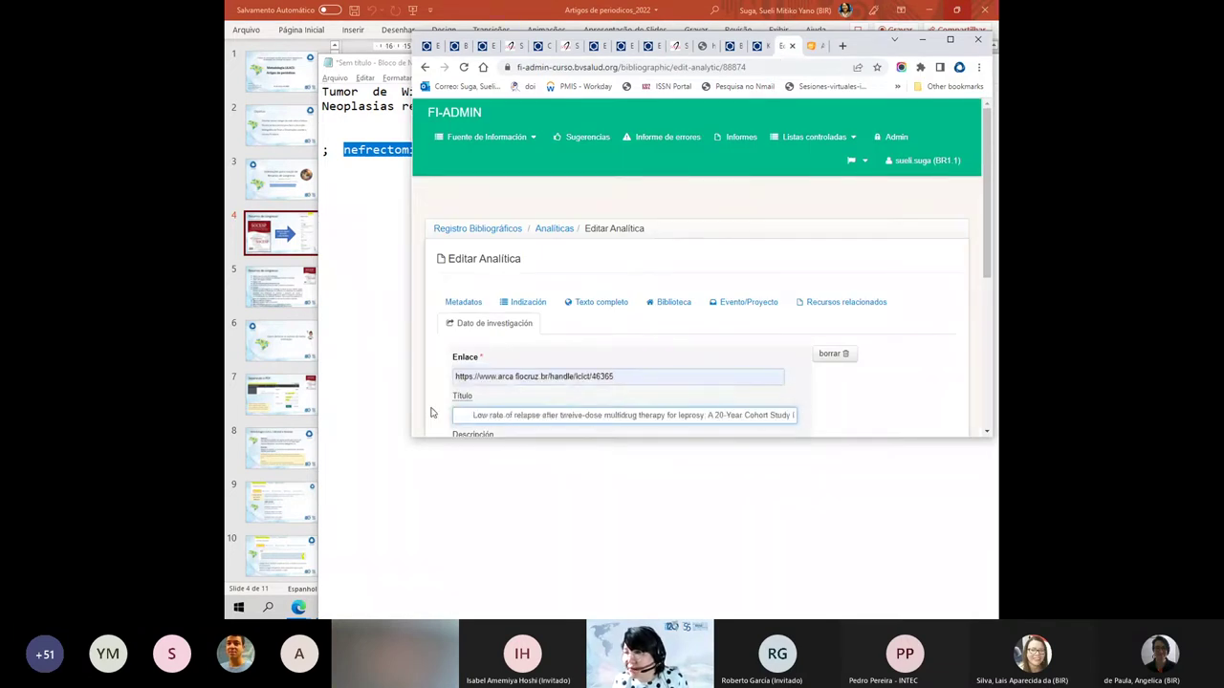
left_click(950, 40)
left_click(290, 280)
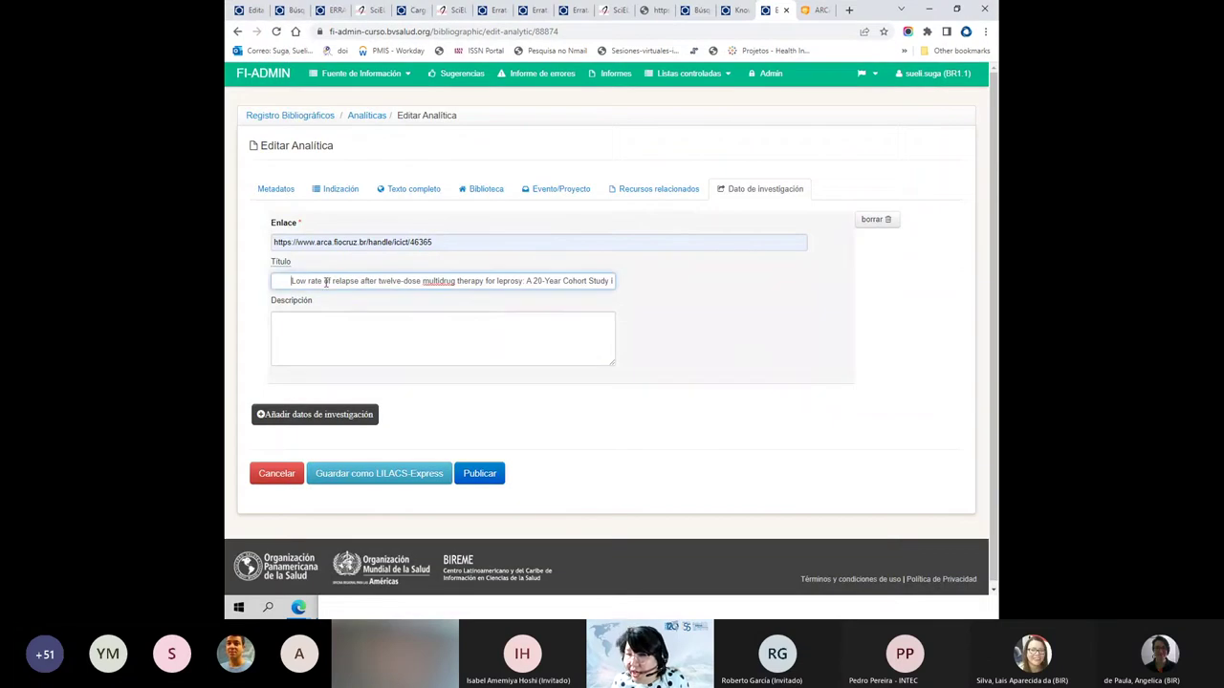
key("BackSpace")
- Copy the note "Base de dados utilizada para o artigo" from the ARCA item into the description of the course record's research data
left_click(351, 348)
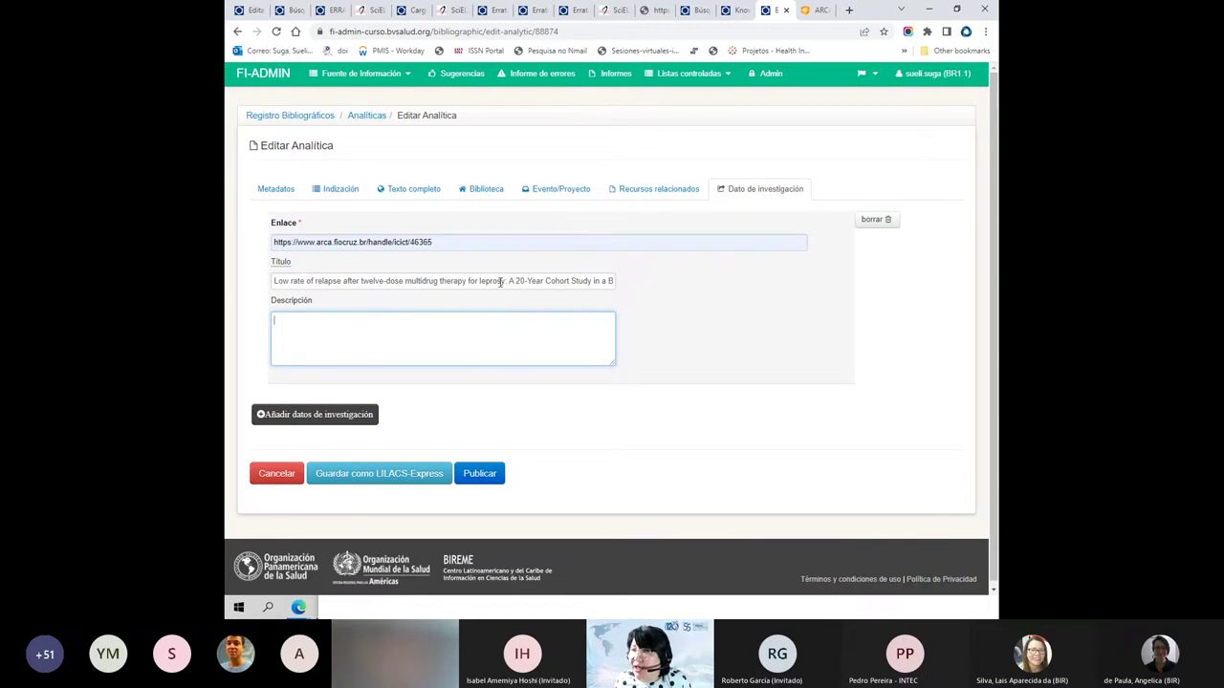
left_click(820, 10)
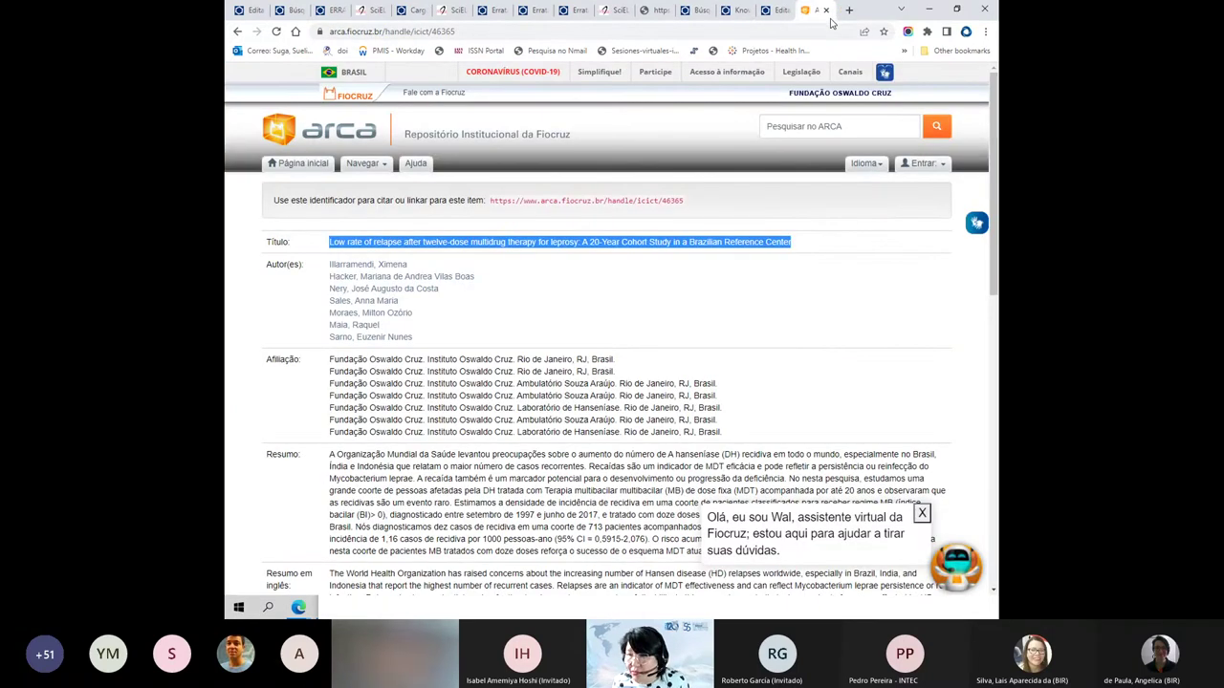
scroll(528, 404, "down", 1)
scroll(383, 439, "down", 4)
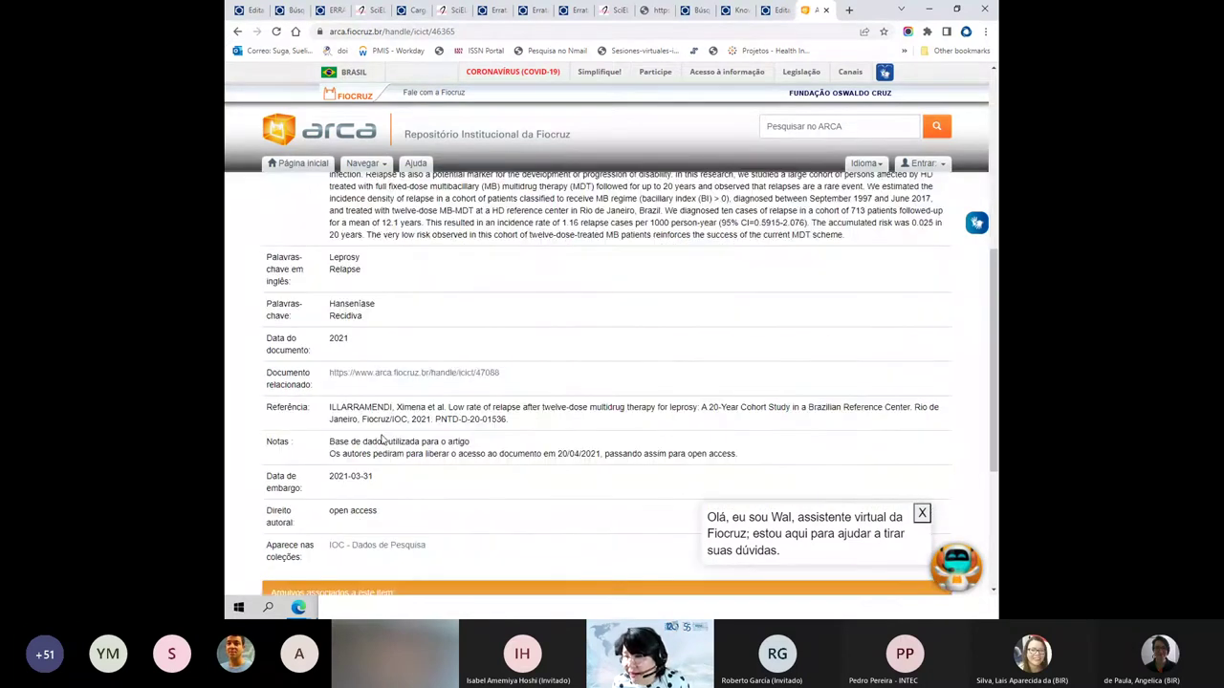
left_click_drag(328, 442, 473, 442)
key("ctrl+c")
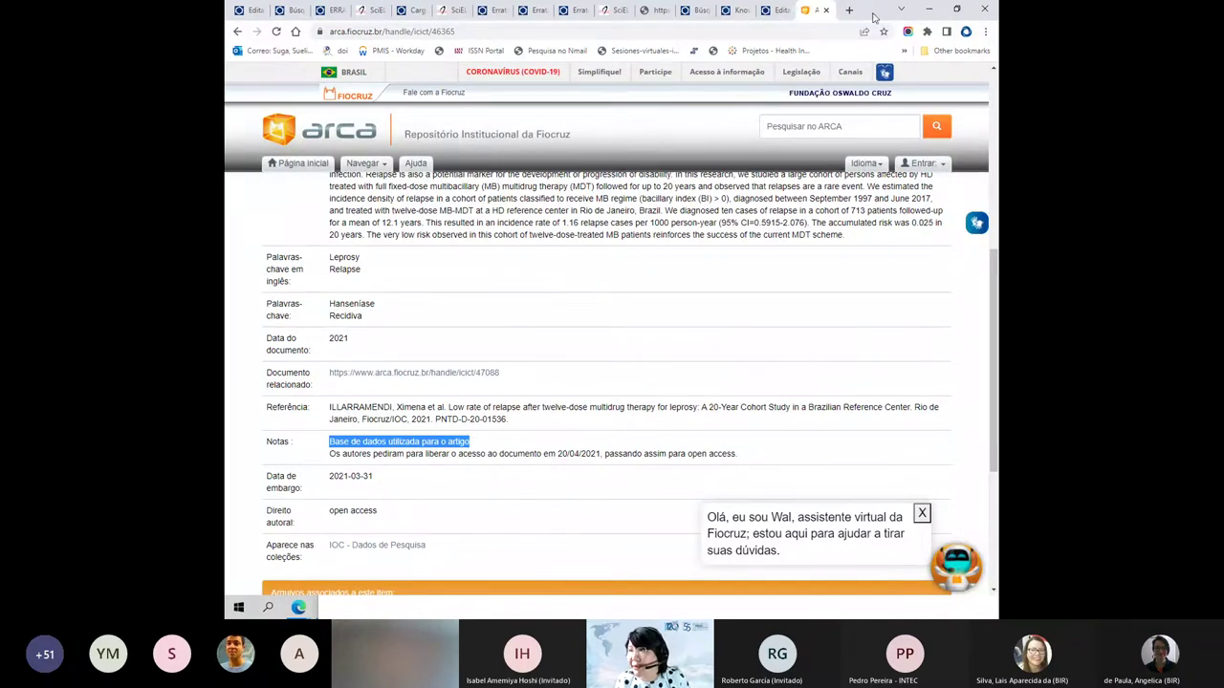
left_click(251, 11)
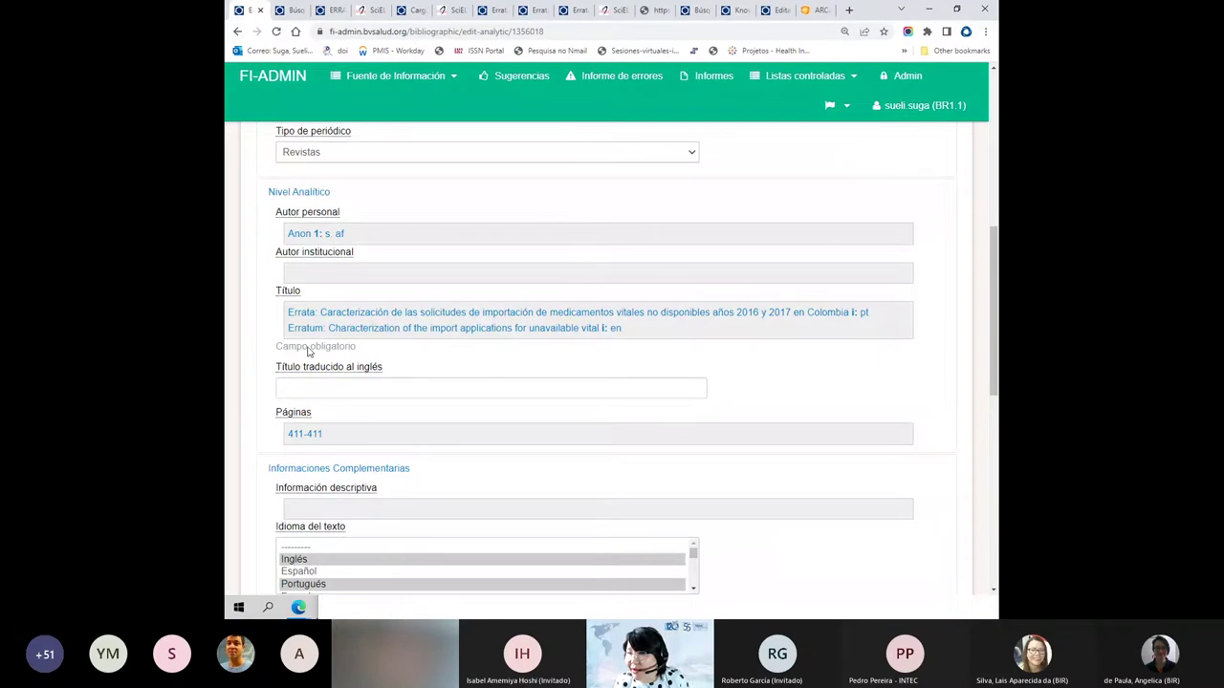
left_click(823, 10)
left_click_drag(883, 19, 843, 45)
key("ctrl+shift+Tab")
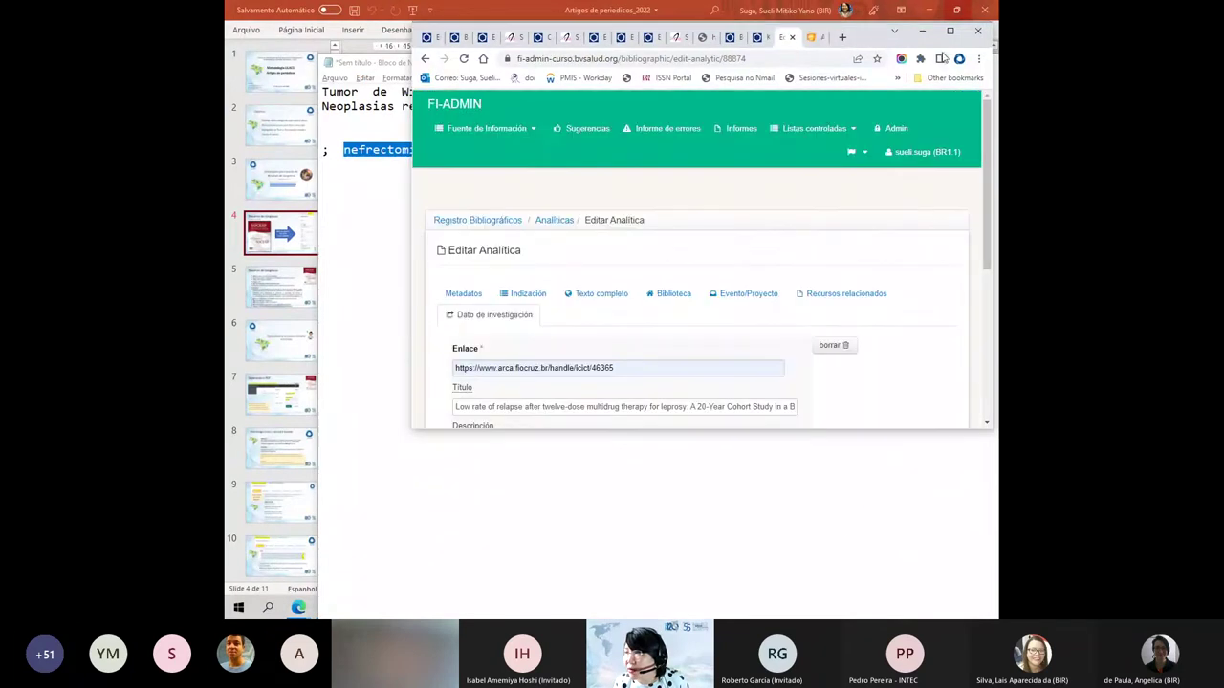
left_click(950, 31)
key("ctrl+v")
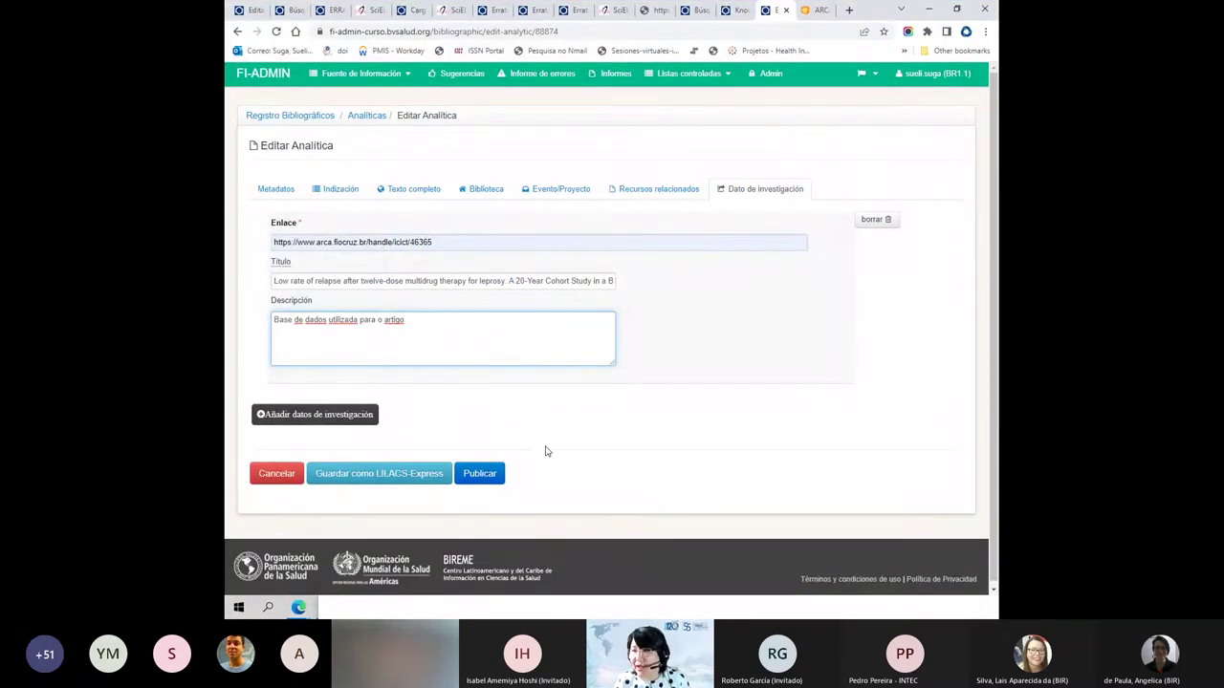